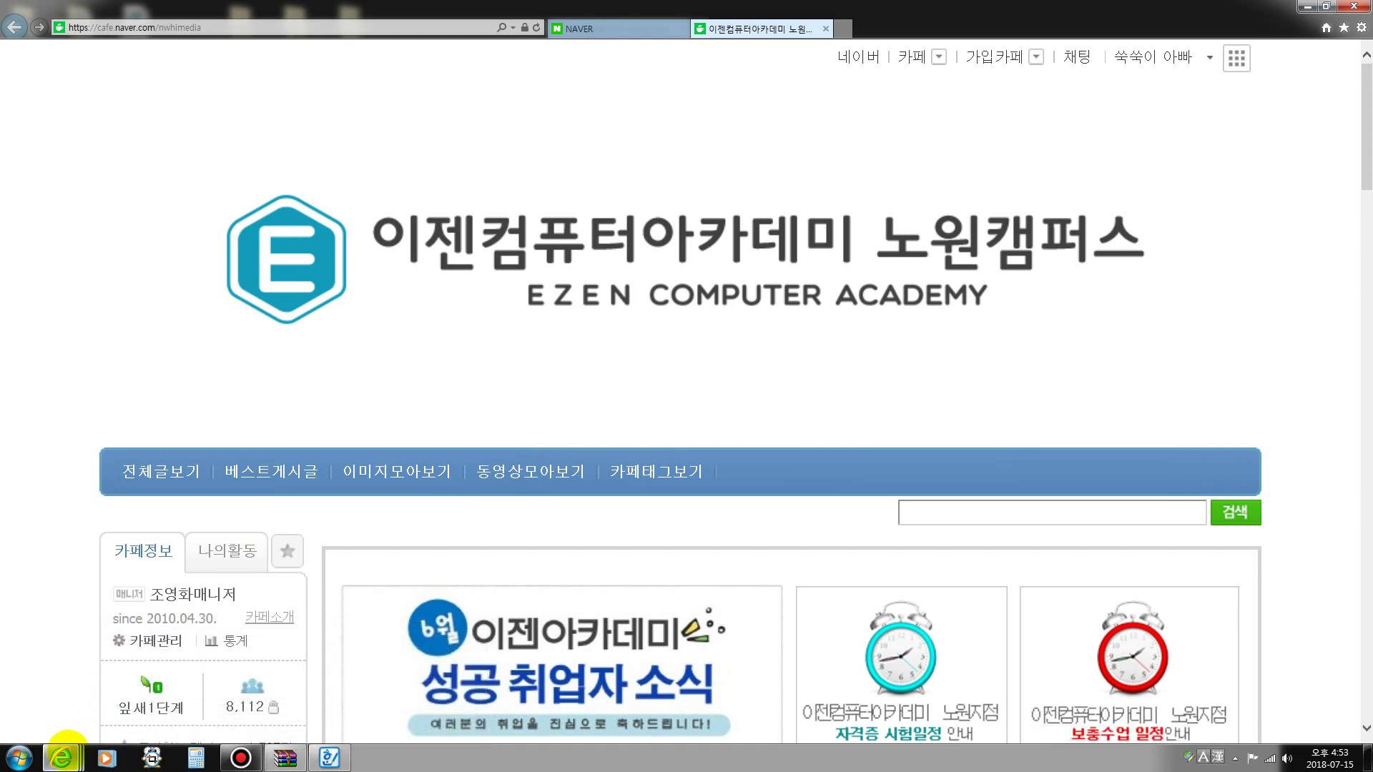
- Bring the YouTube window with the paused '나나나' video to the front
{"action": "mouse_move", "coordinate": [64, 754]}
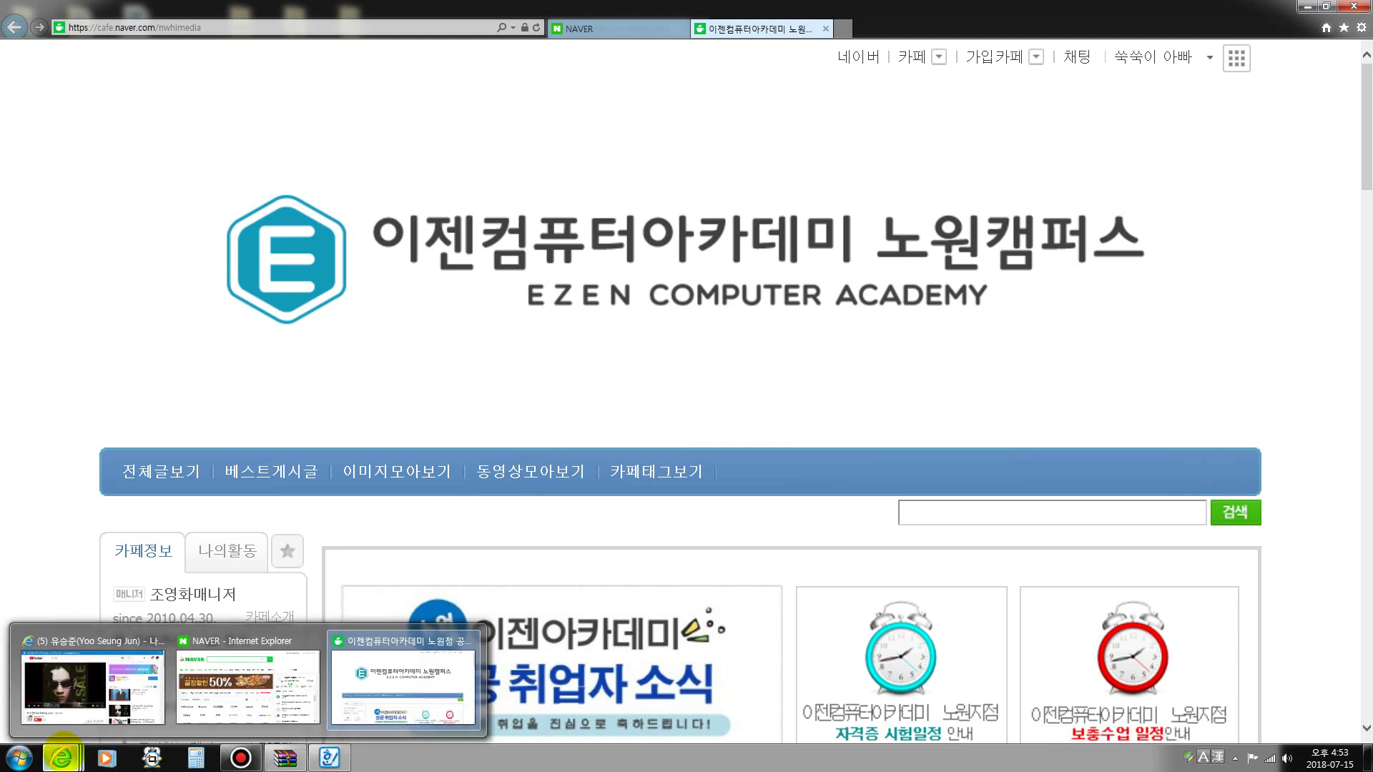
{"action": "left_click", "coordinate": [63, 676]}
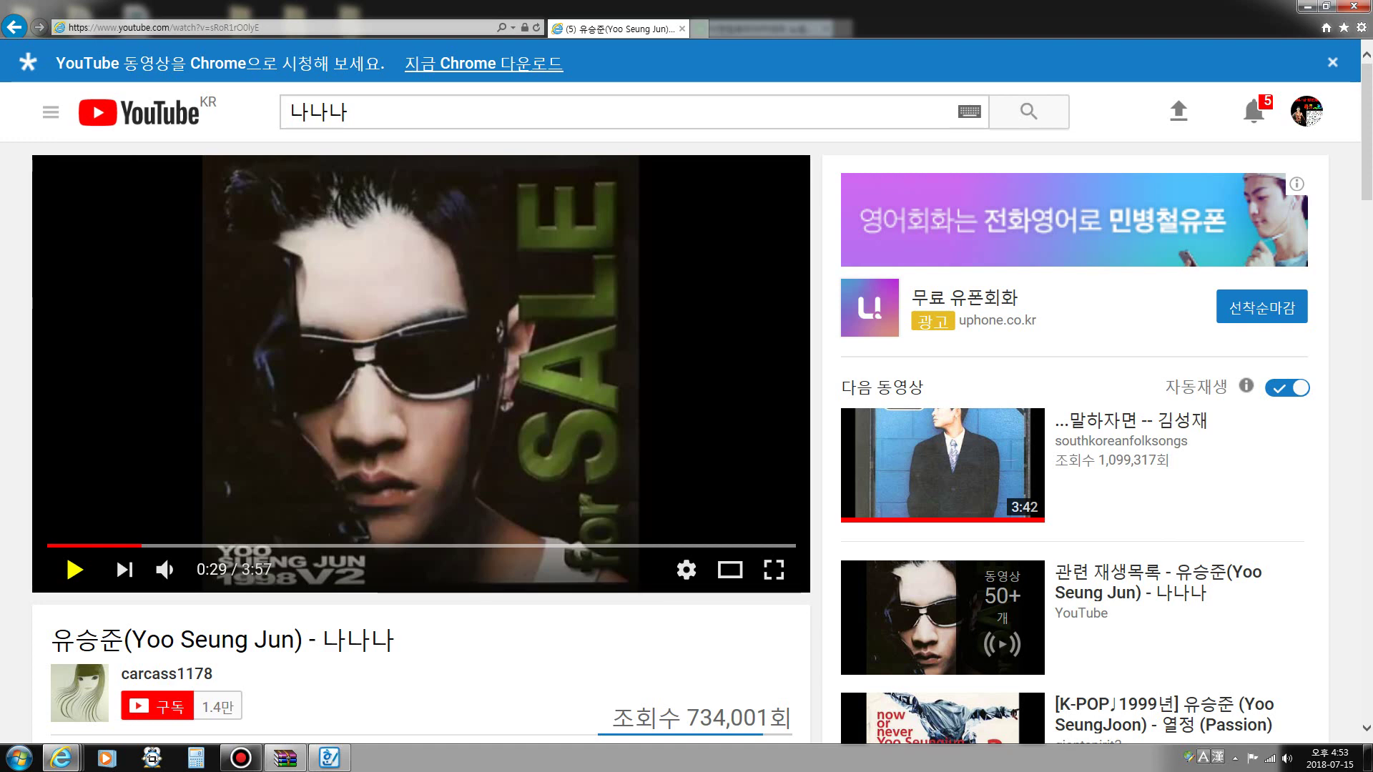
- Play the '나나나' video to 0:58, pause it, and minimize the YouTube window
{"action": "key", "text": "space"}
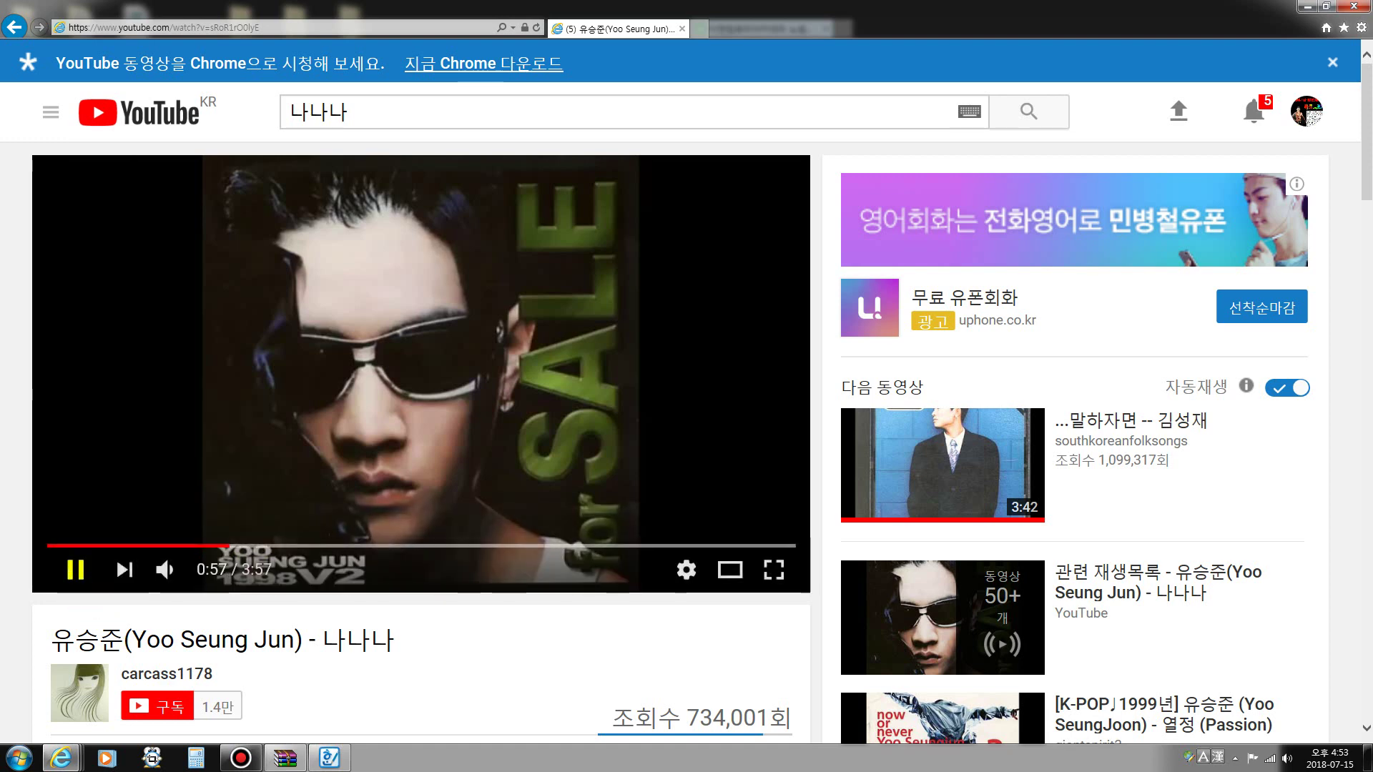
{"action": "left_click", "coordinate": [75, 570]}
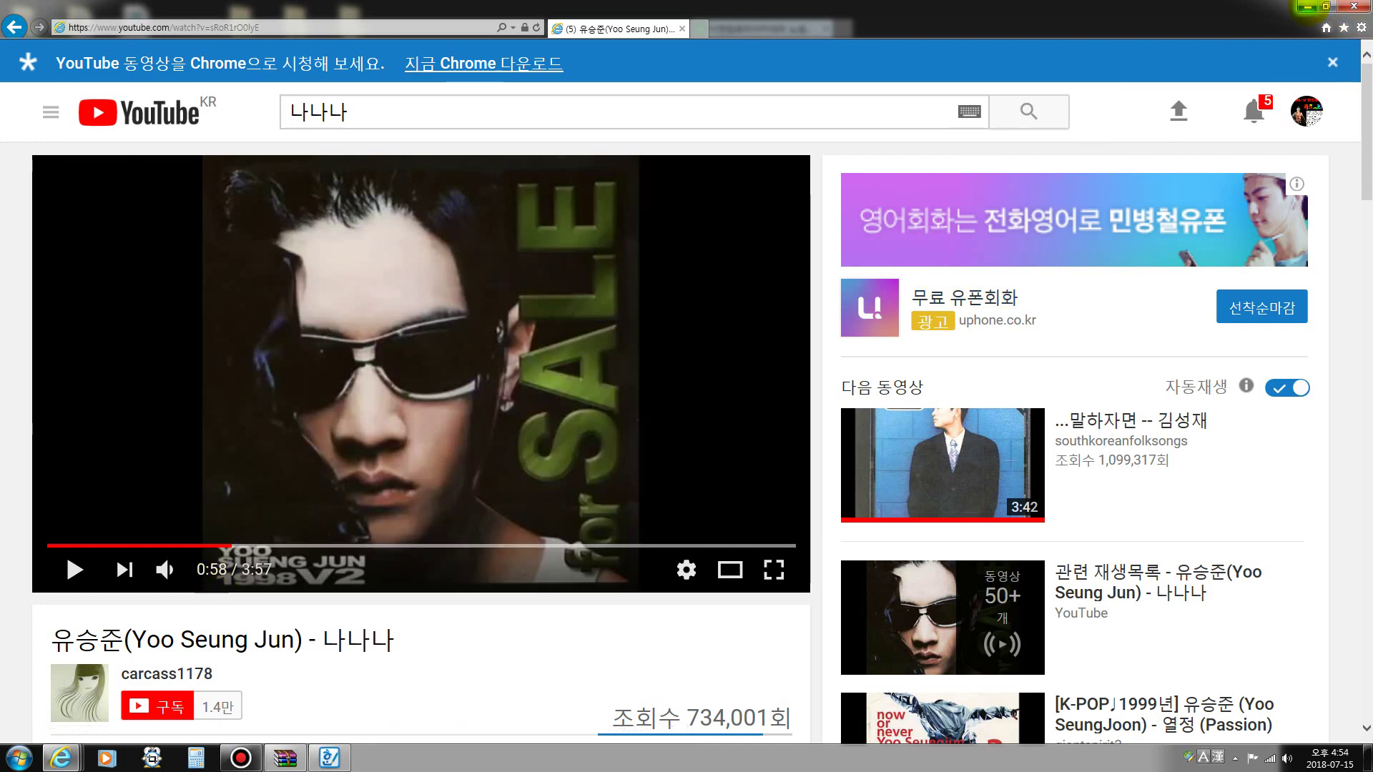
{"action": "left_click", "coordinate": [1308, 7]}
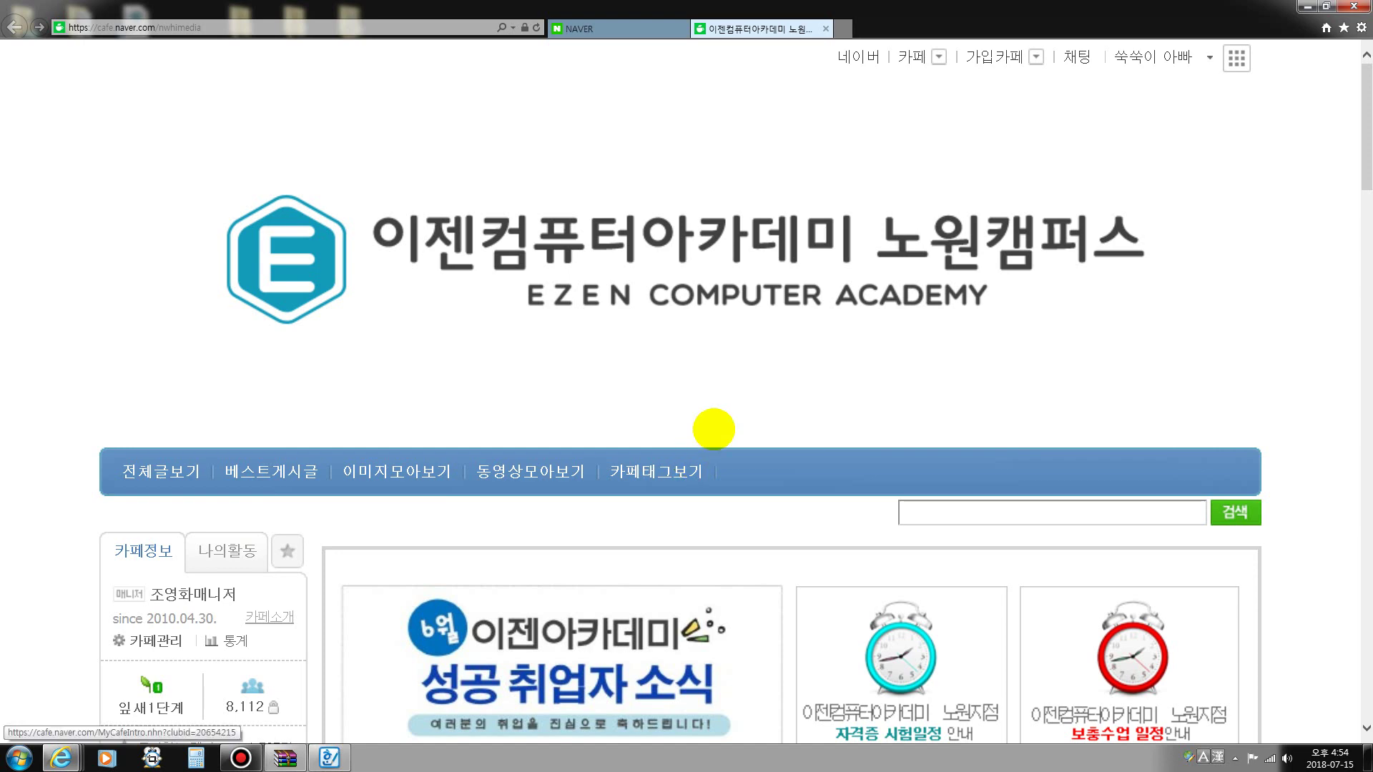
- Check the Bandicam recorder, then bring up '69회 전산회계1급 답안.hwp' in Hangul
{"action": "left_click", "coordinate": [241, 757]}
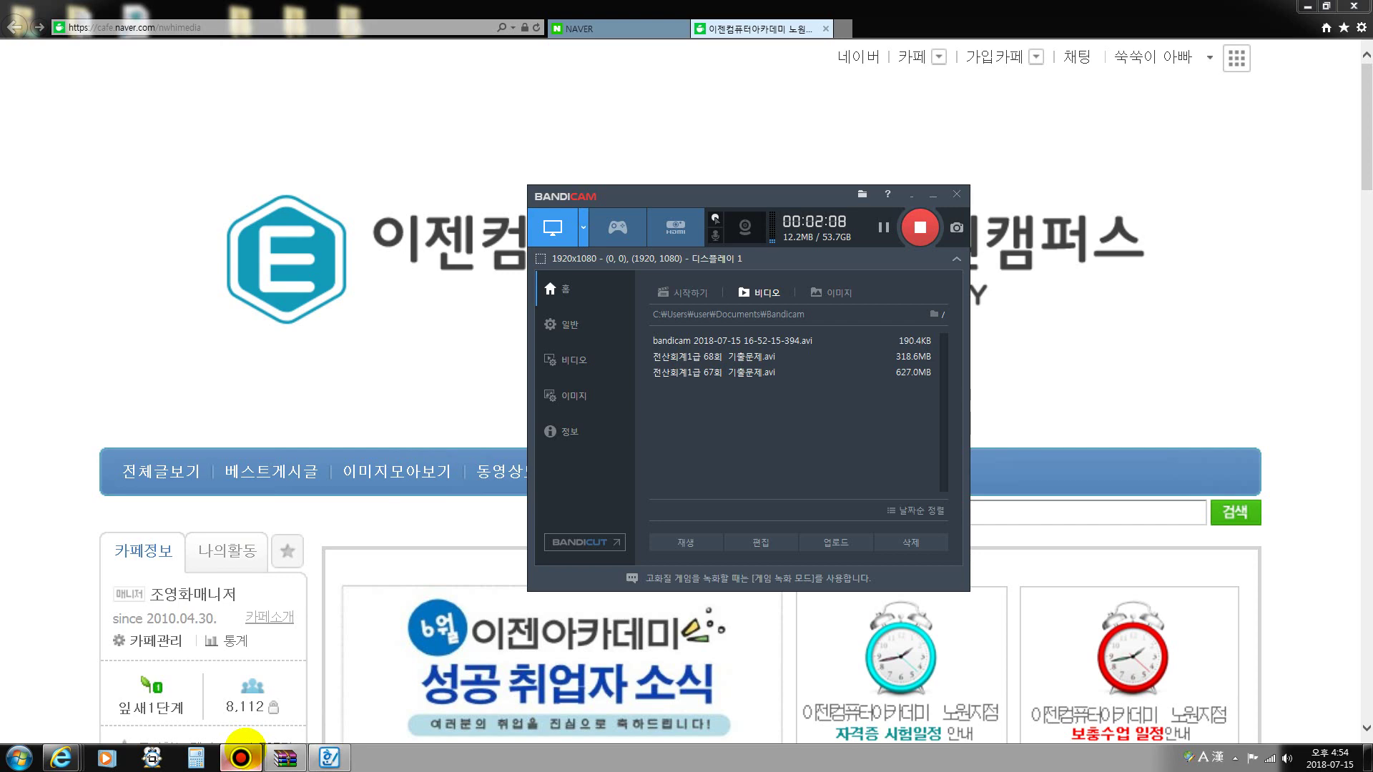
{"action": "left_click", "coordinate": [243, 751]}
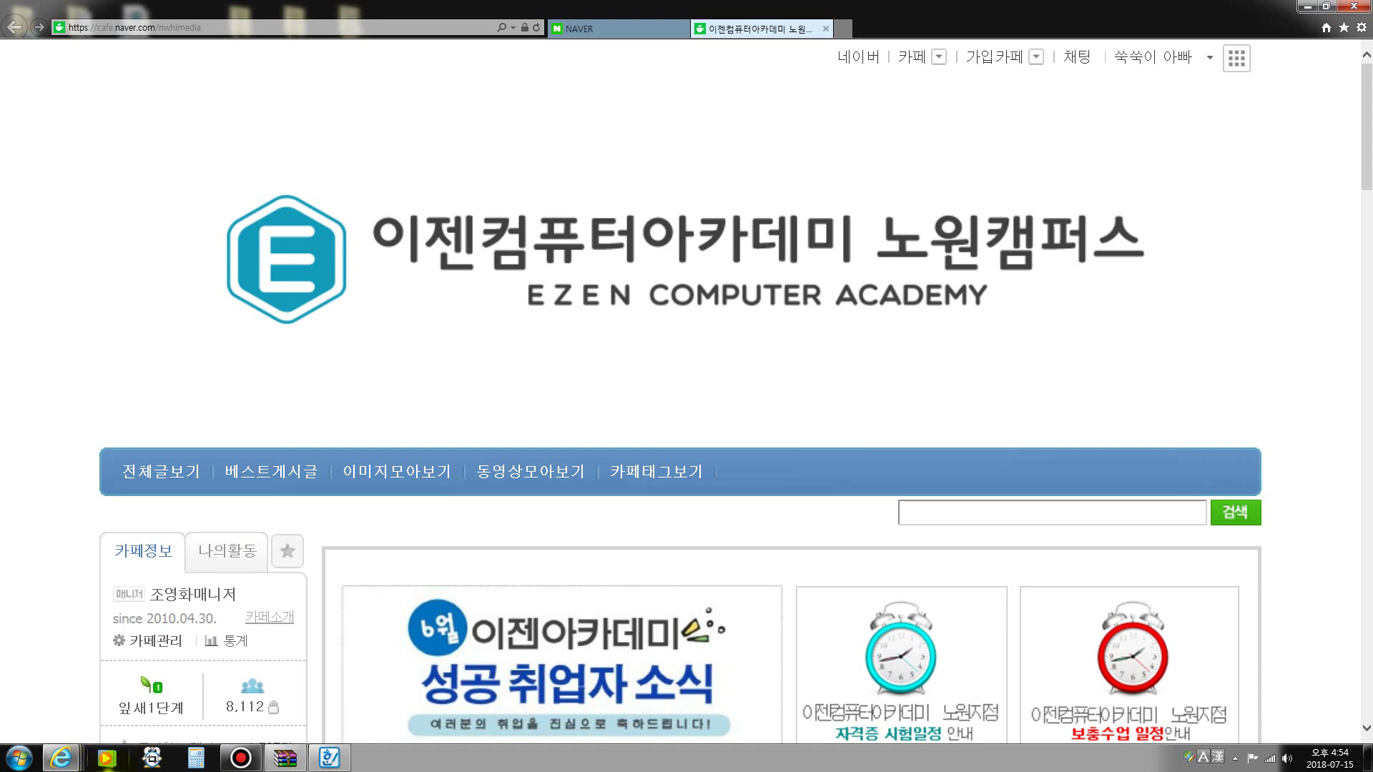
{"action": "mouse_move", "coordinate": [61, 759]}
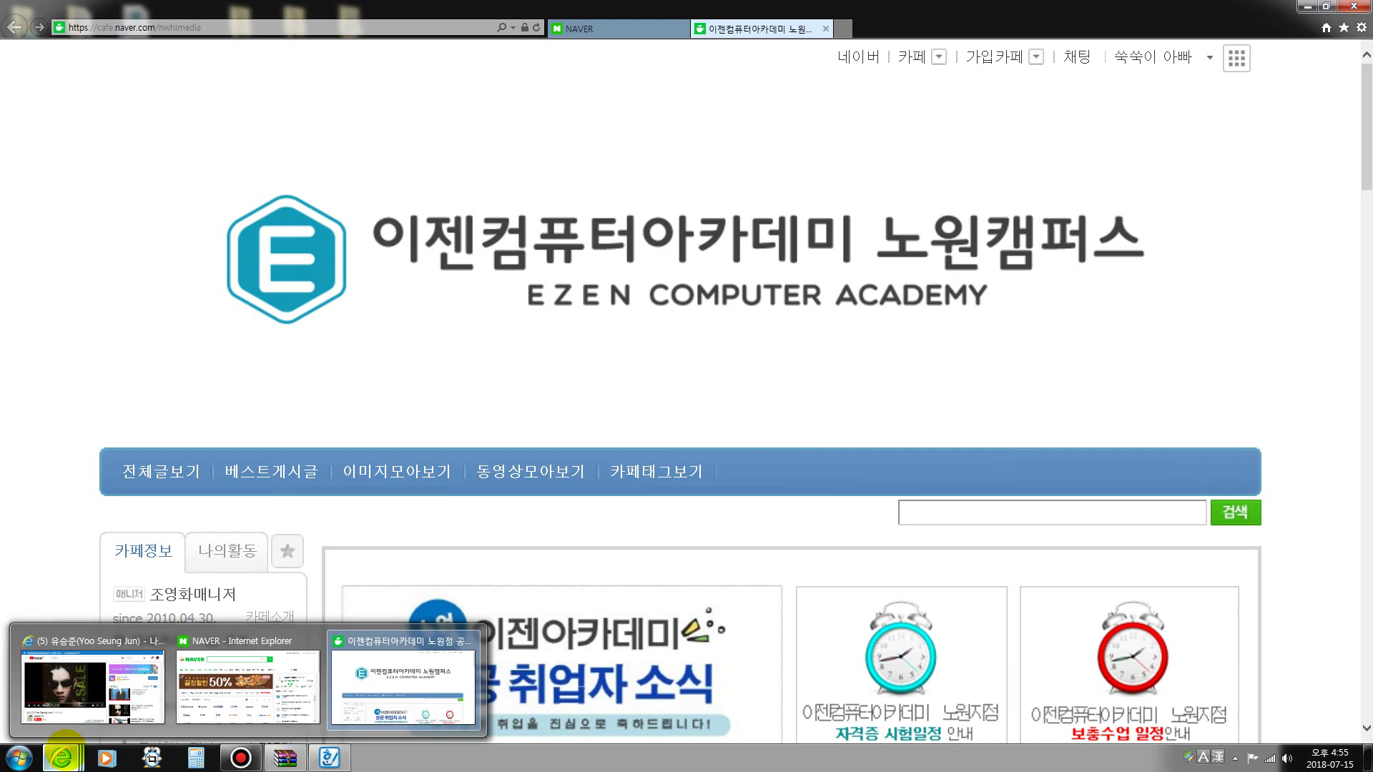
{"action": "left_click", "coordinate": [241, 759]}
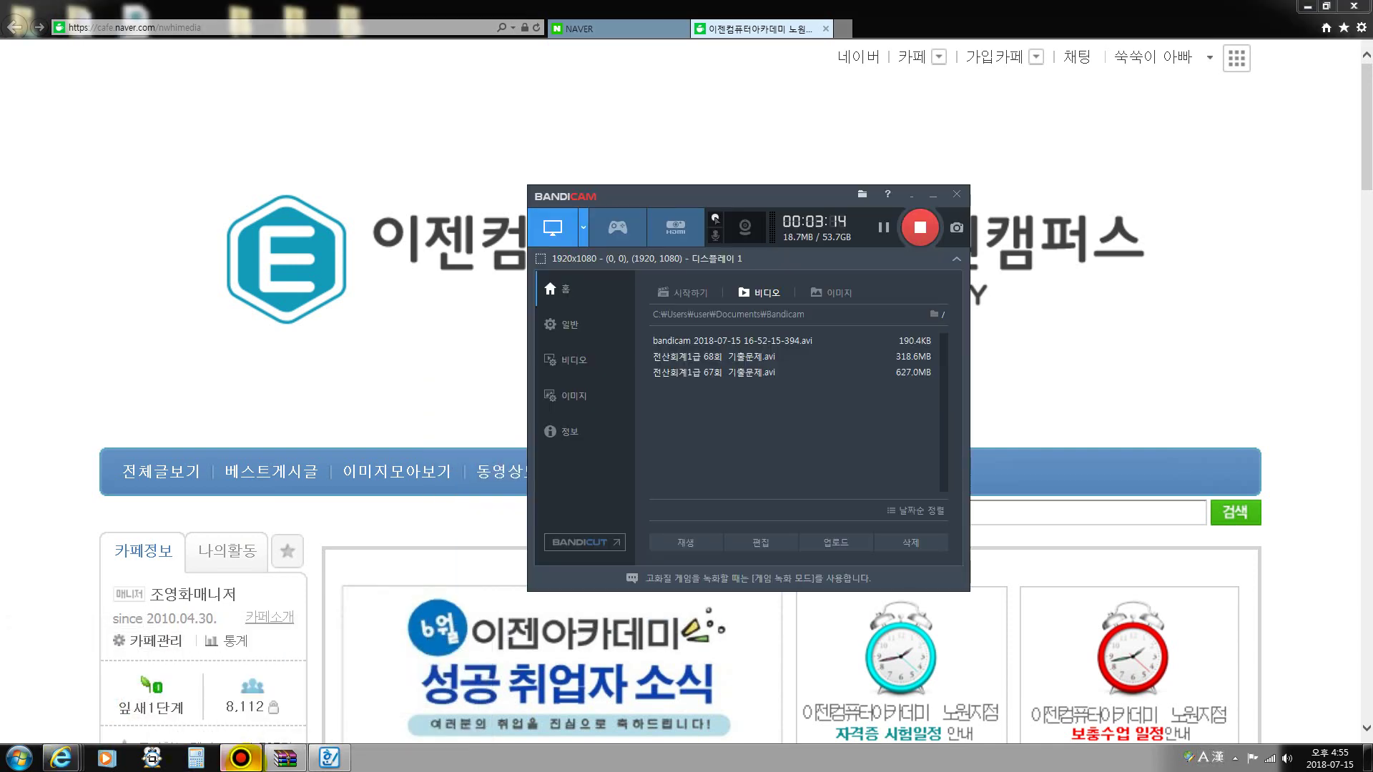
{"action": "left_click", "coordinate": [241, 758]}
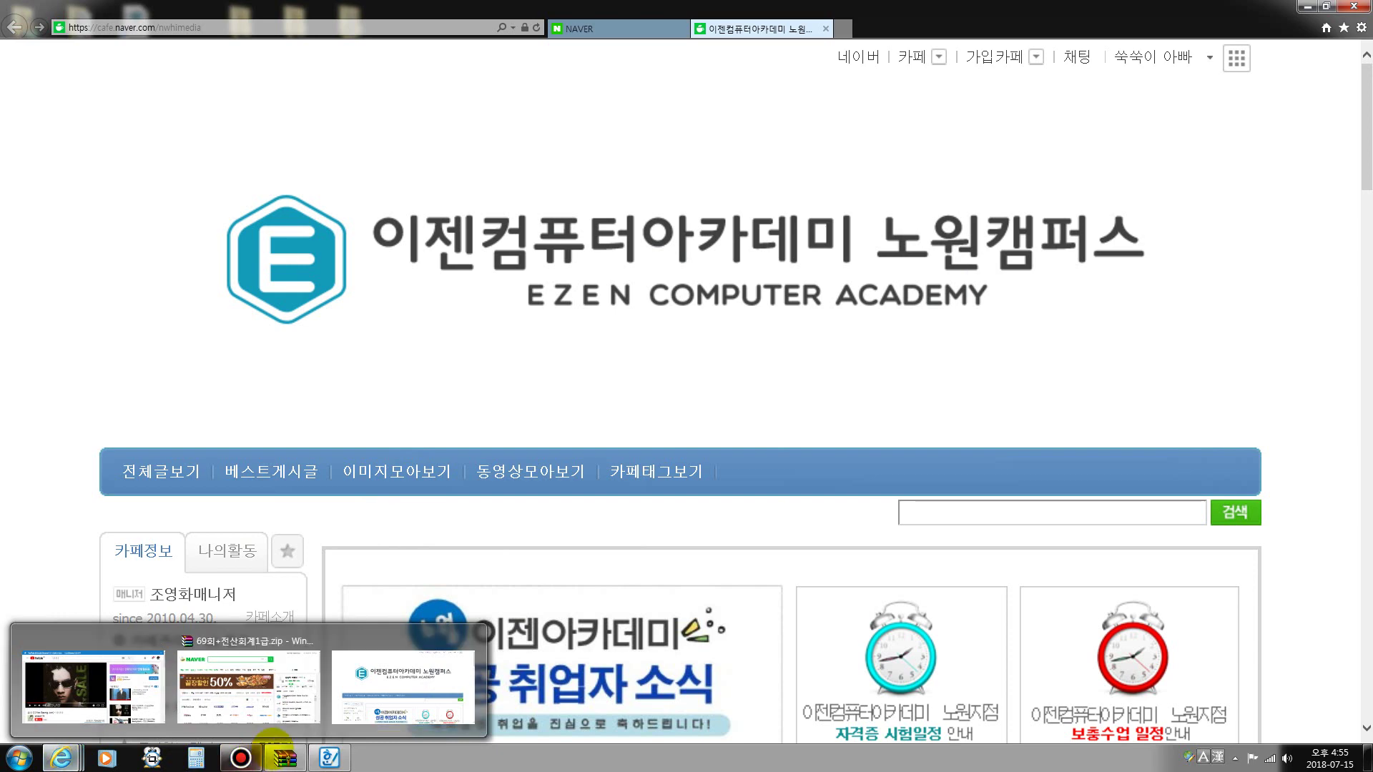
{"action": "left_click", "coordinate": [327, 759]}
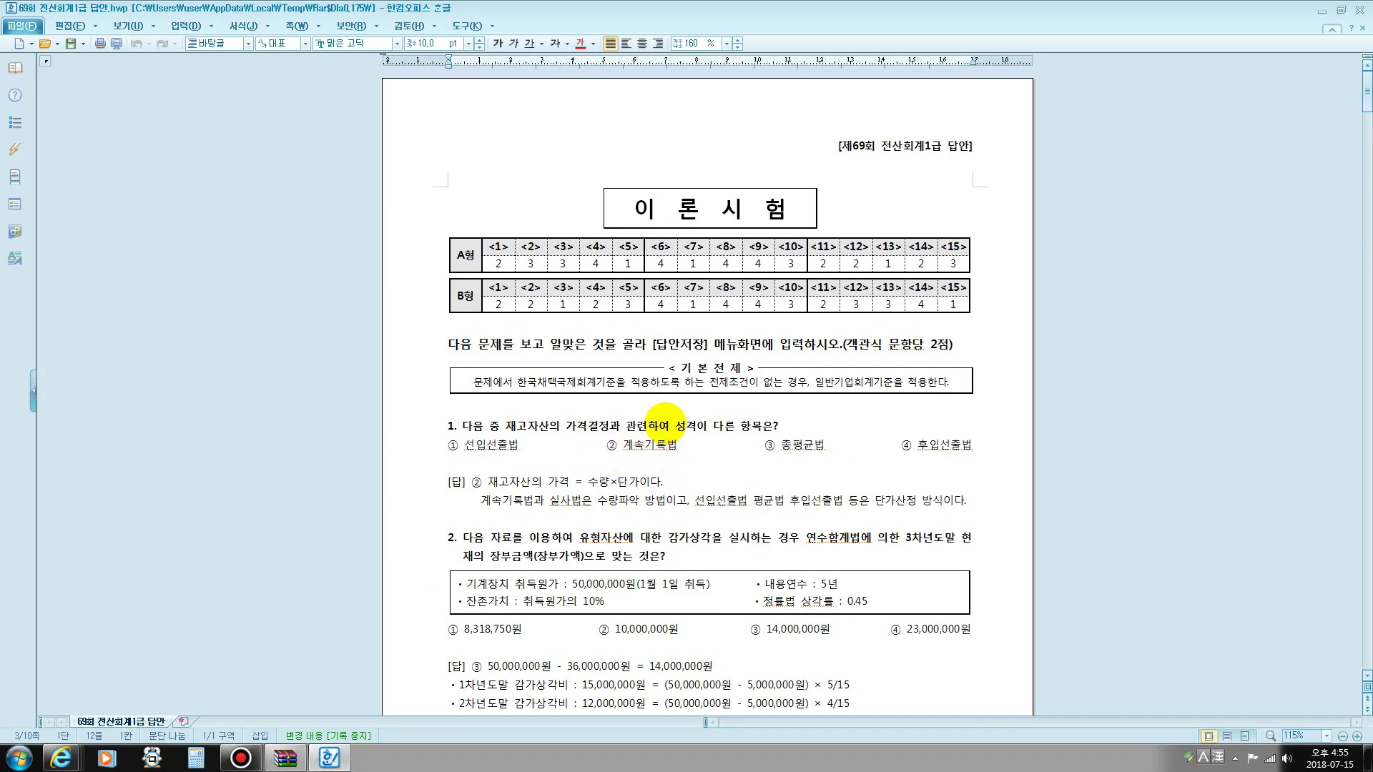
- Under question 1's options, add the note '수량: 계속기록법(기초재고+당기매입수량-당기판매수량=기말재고수량)' on its own line
{"action": "scroll", "coordinate": [665, 423], "scroll_direction": "down", "scroll_amount": 1}
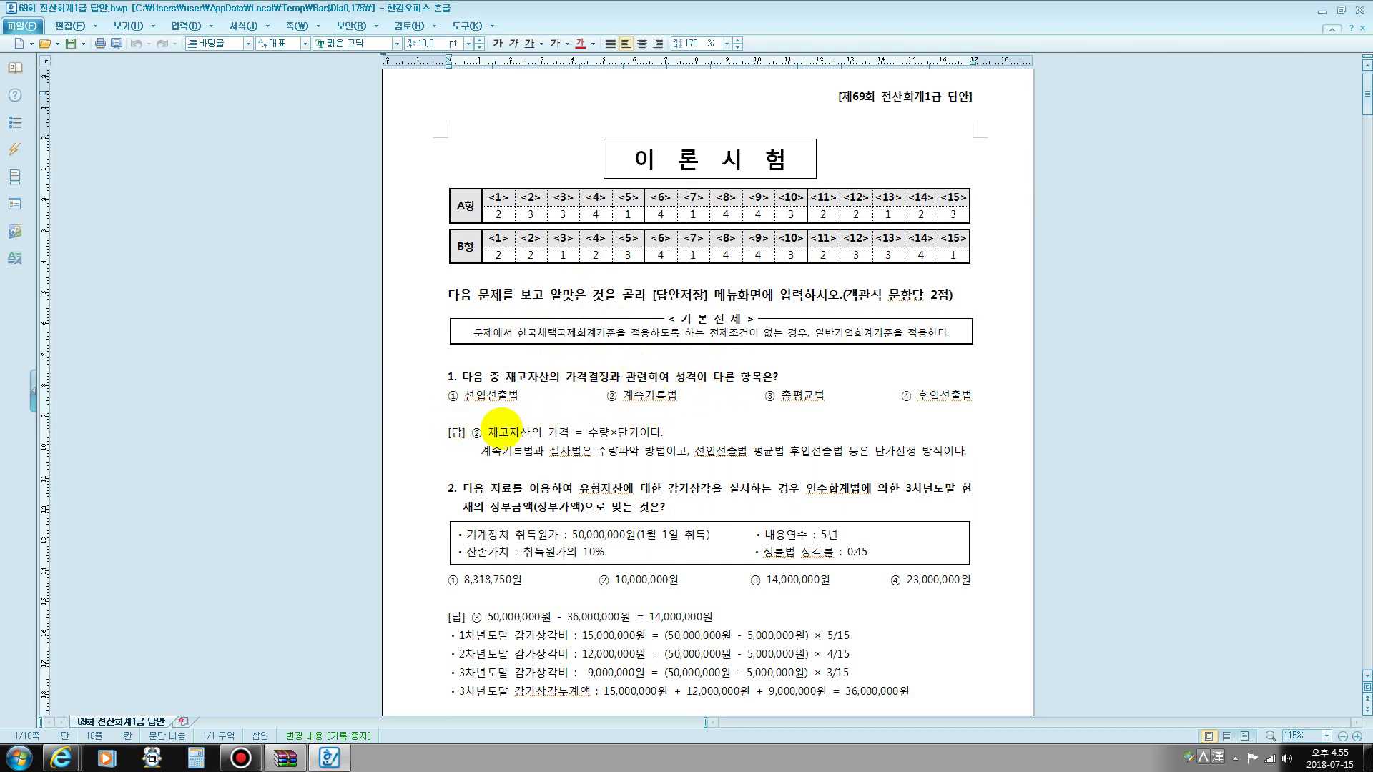
{"action": "left_click_drag", "start_coordinate": [488, 432], "coordinate": [666, 432]}
{"action": "left_click", "coordinate": [463, 413]}
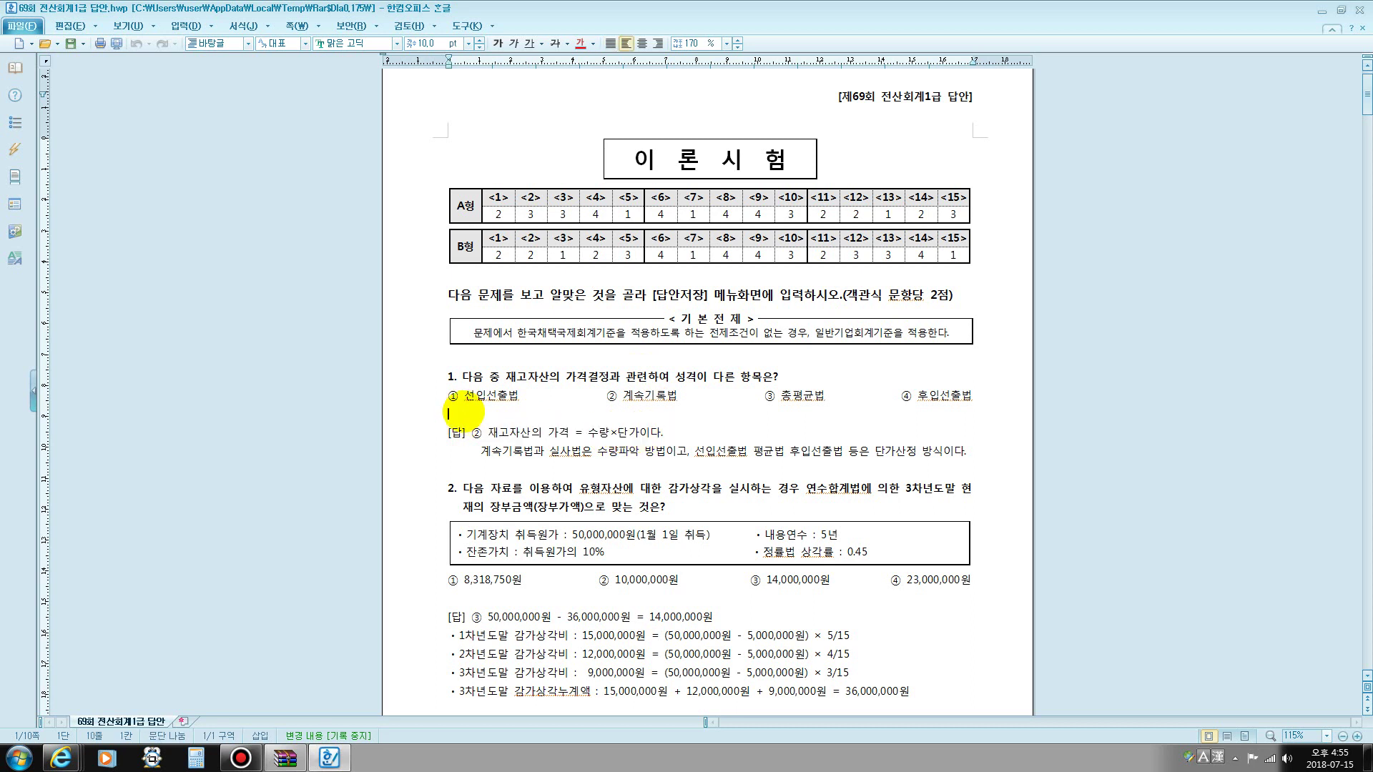
{"action": "type", "text": "수량"}
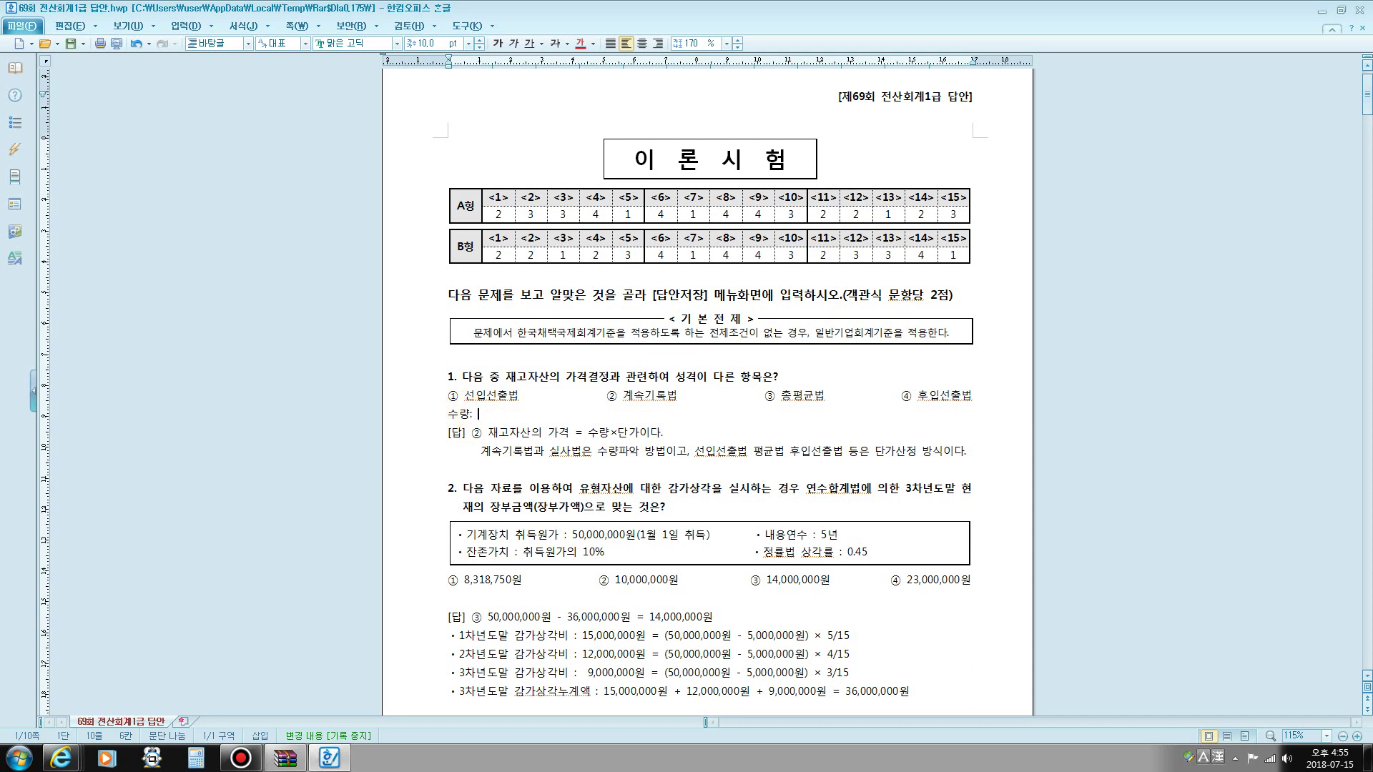
{"action": "type", "text": ": 계속"}
{"action": "type", "text": "기로"}
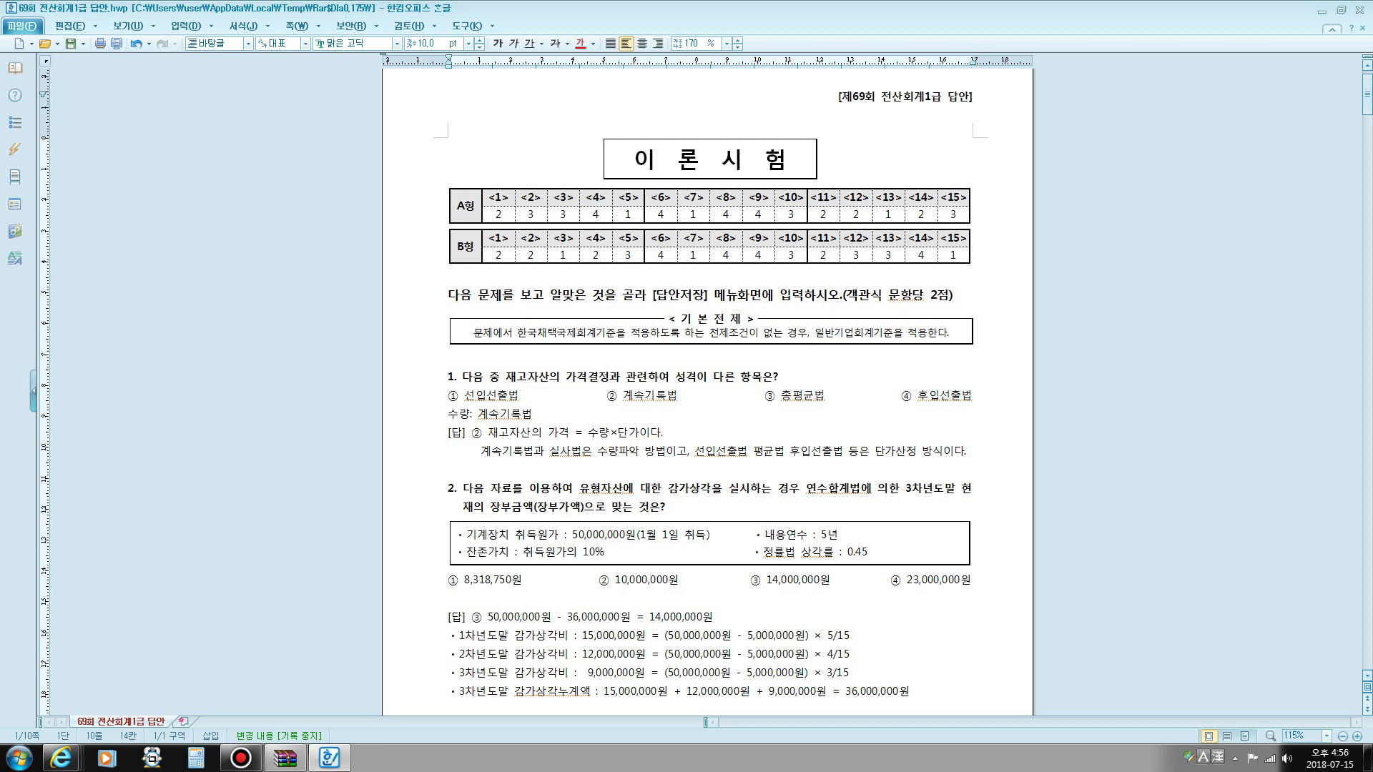
{"action": "type", "text": "법("}
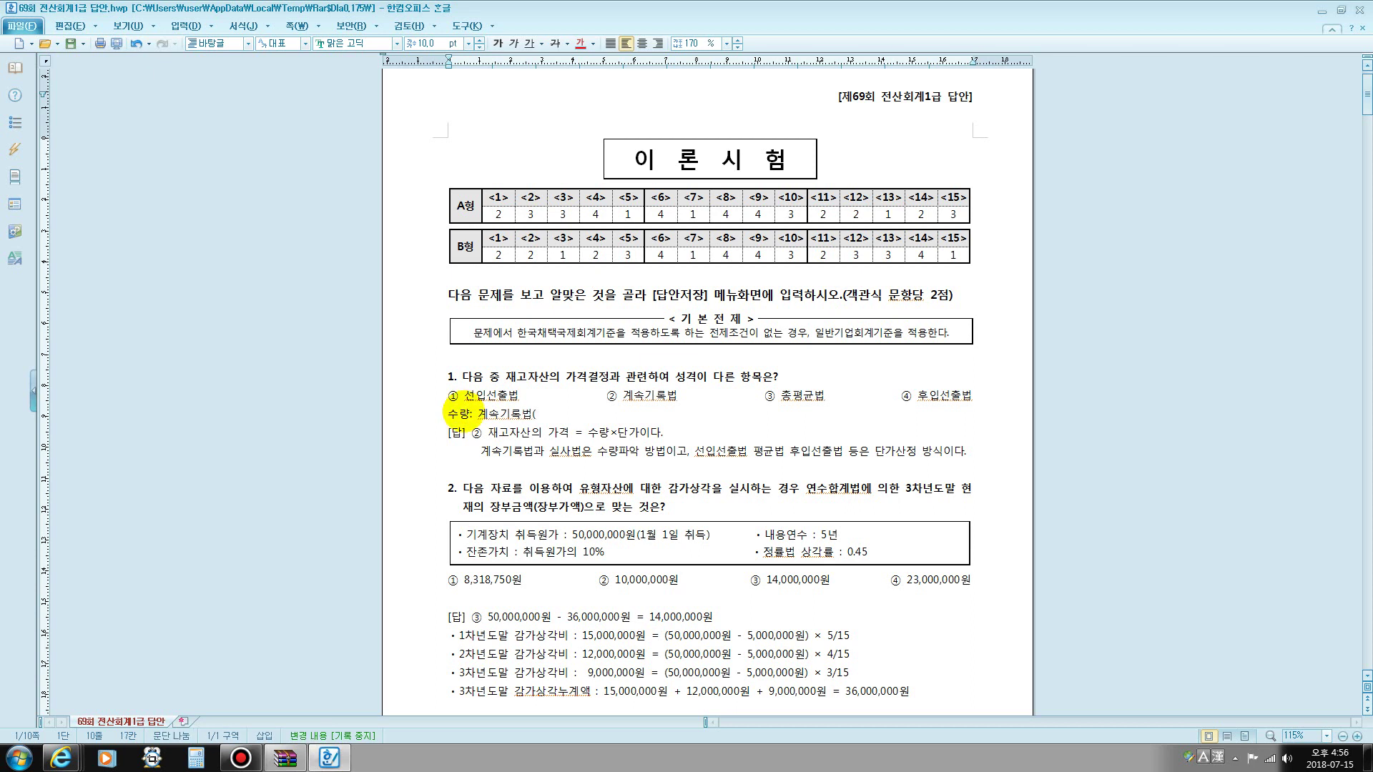
{"action": "type", "text": "기"}
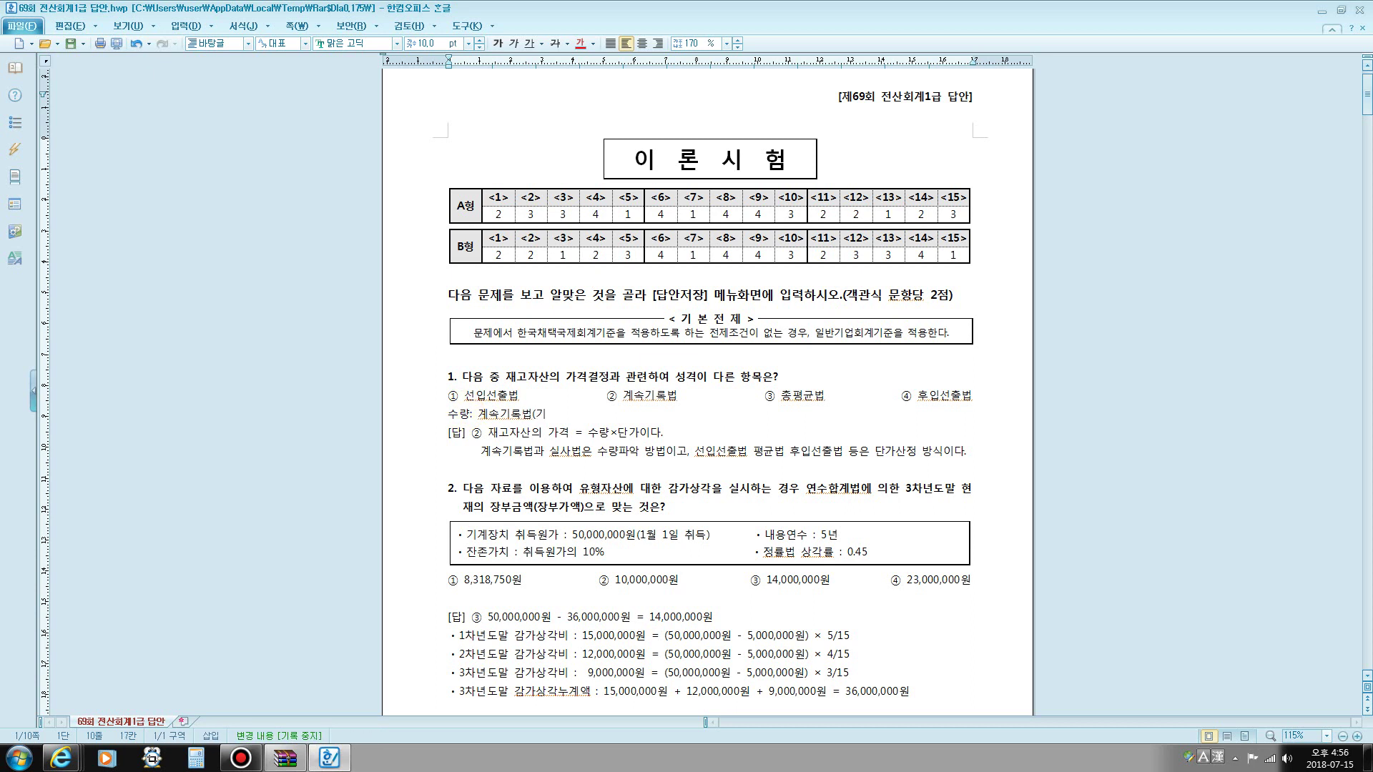
{"action": "type", "text": "초재고"}
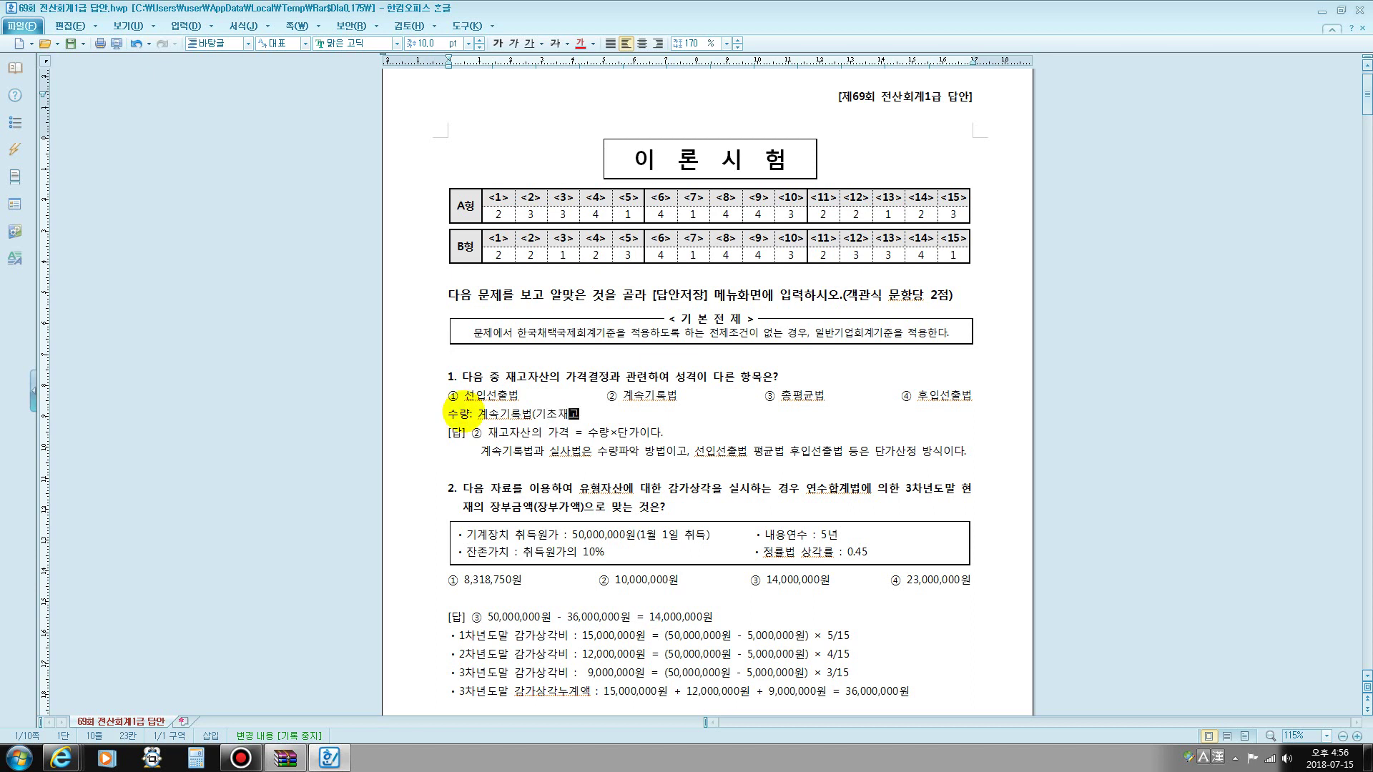
{"action": "type", "text": "+당ㄱ기매매"}
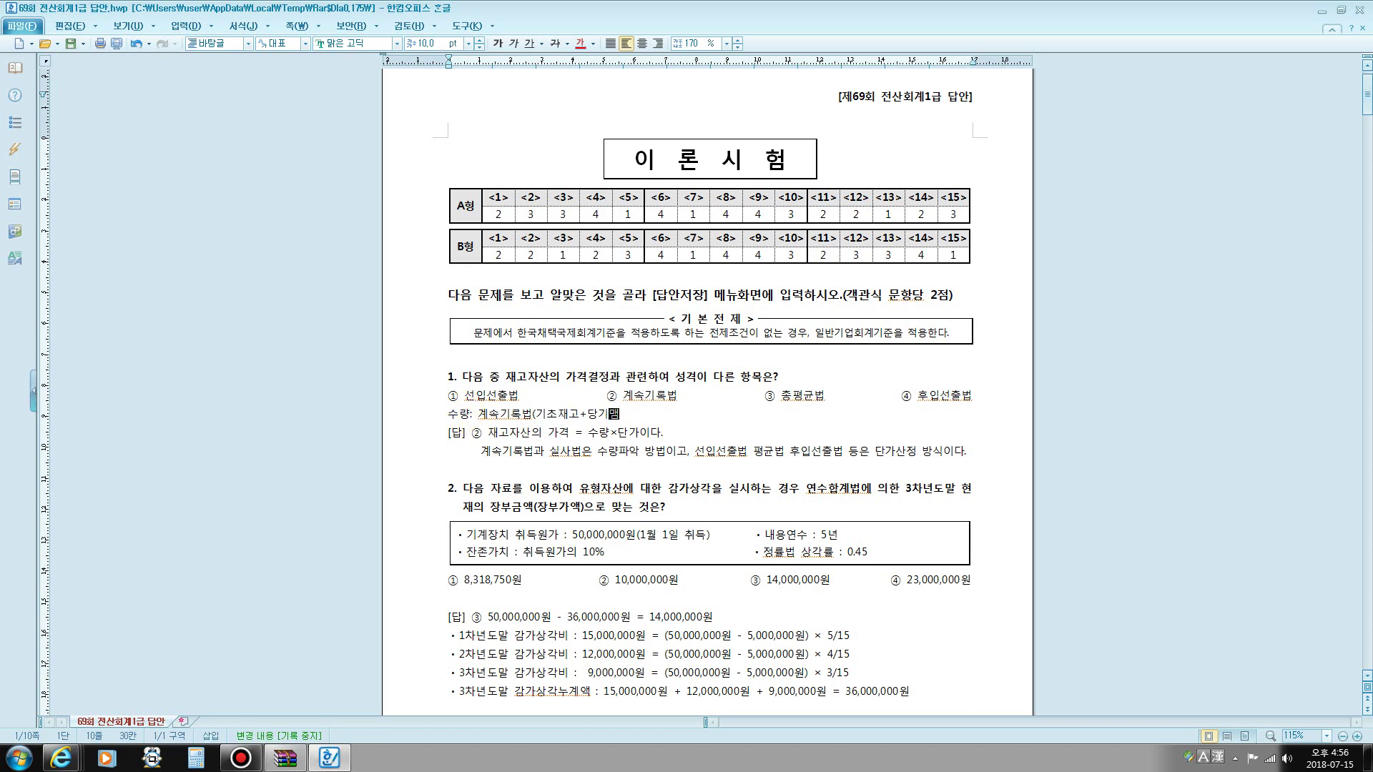
{"action": "key", "text": "BackSpace"}
{"action": "type", "text": "입"}
{"action": "type", "text": "-ㄷ"}
{"action": "type", "text": "기"}
{"action": "type", "text": "ㄴ매량"}
{"action": "type", "text": "수량"}
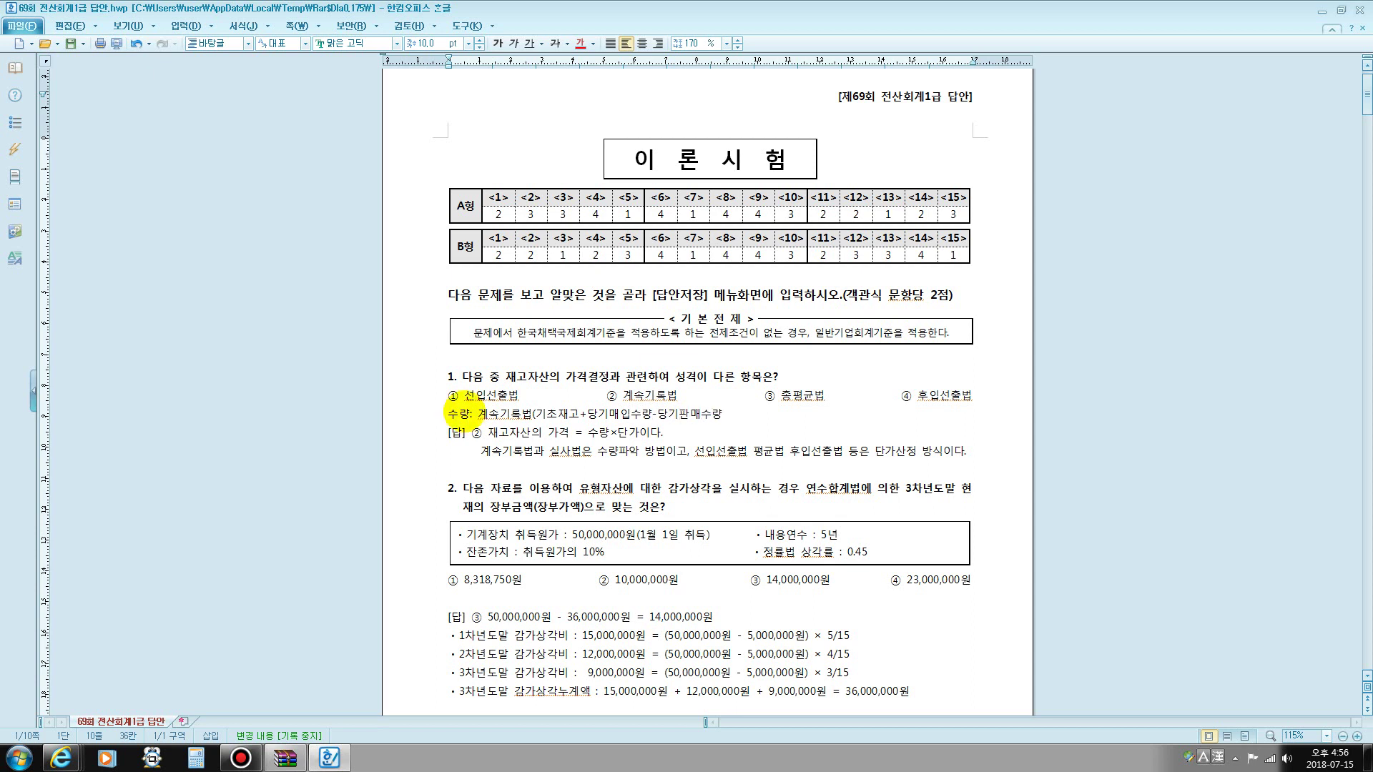
{"action": "left_click", "coordinate": [728, 413]}
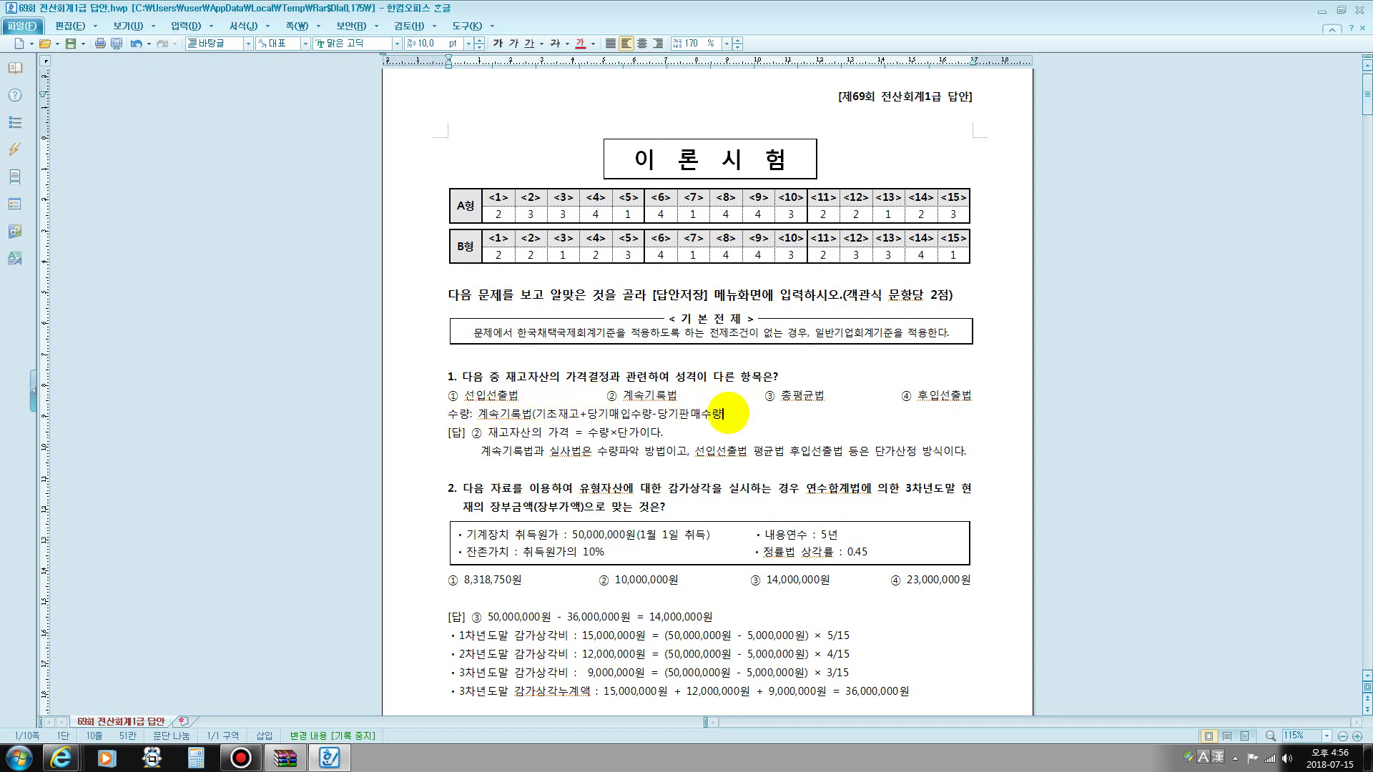
{"action": "type", "text": "=기"}
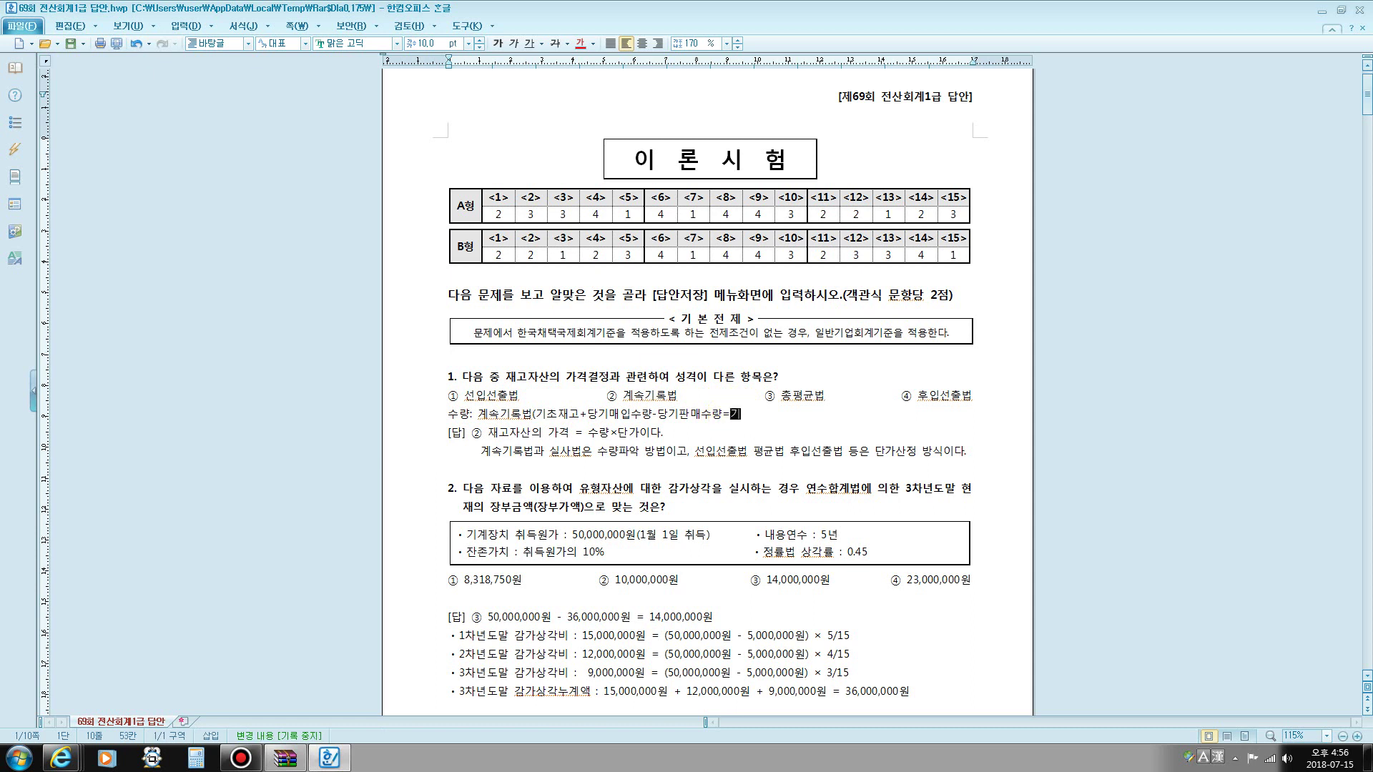
{"action": "type", "text": "말재고수량)"}
{"action": "key", "text": "Return"}
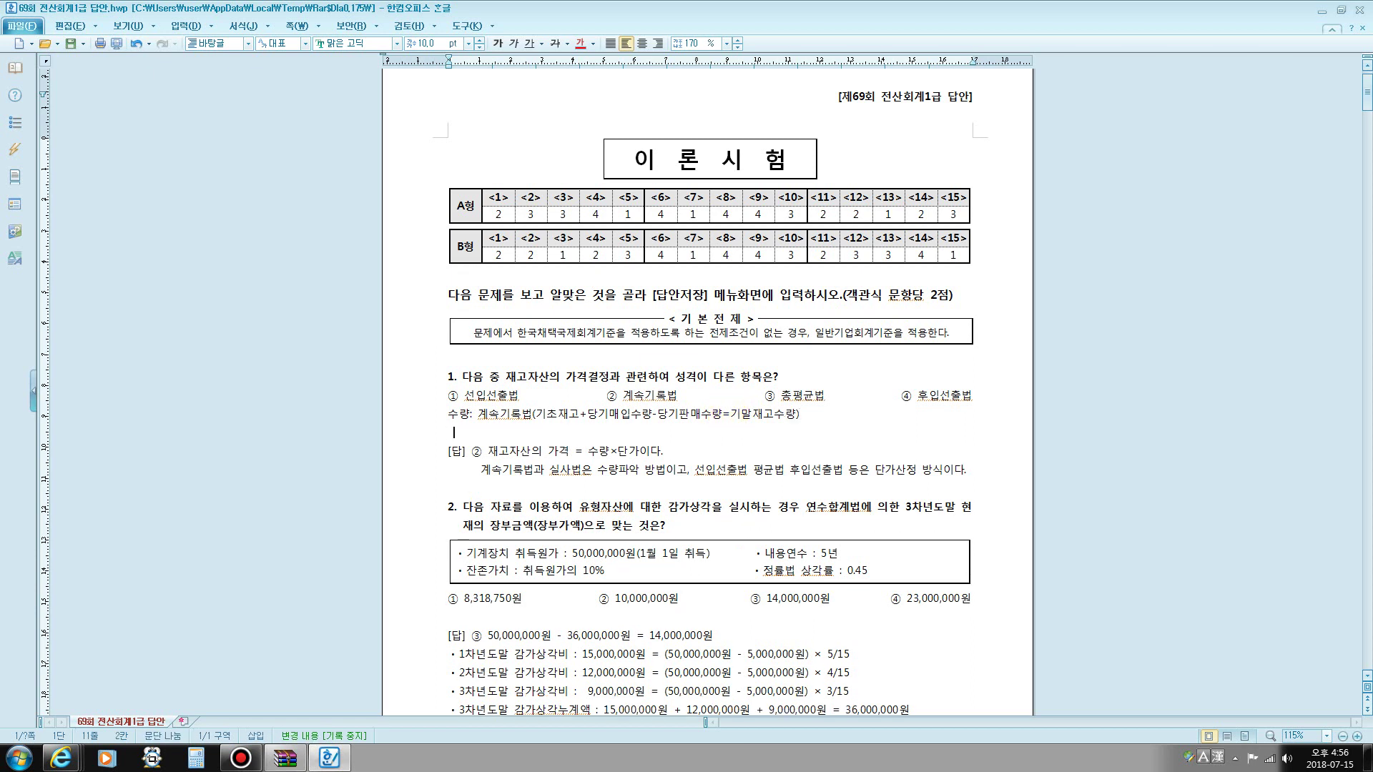
- Add '실지재고조사법(기초재고+당기매입수량-기말실제수량=판매수량)' and a 단가 line listing 개별법, 선입선출법, 총평균법, 이동평균법 등
{"action": "type", "text": "실지재고"}
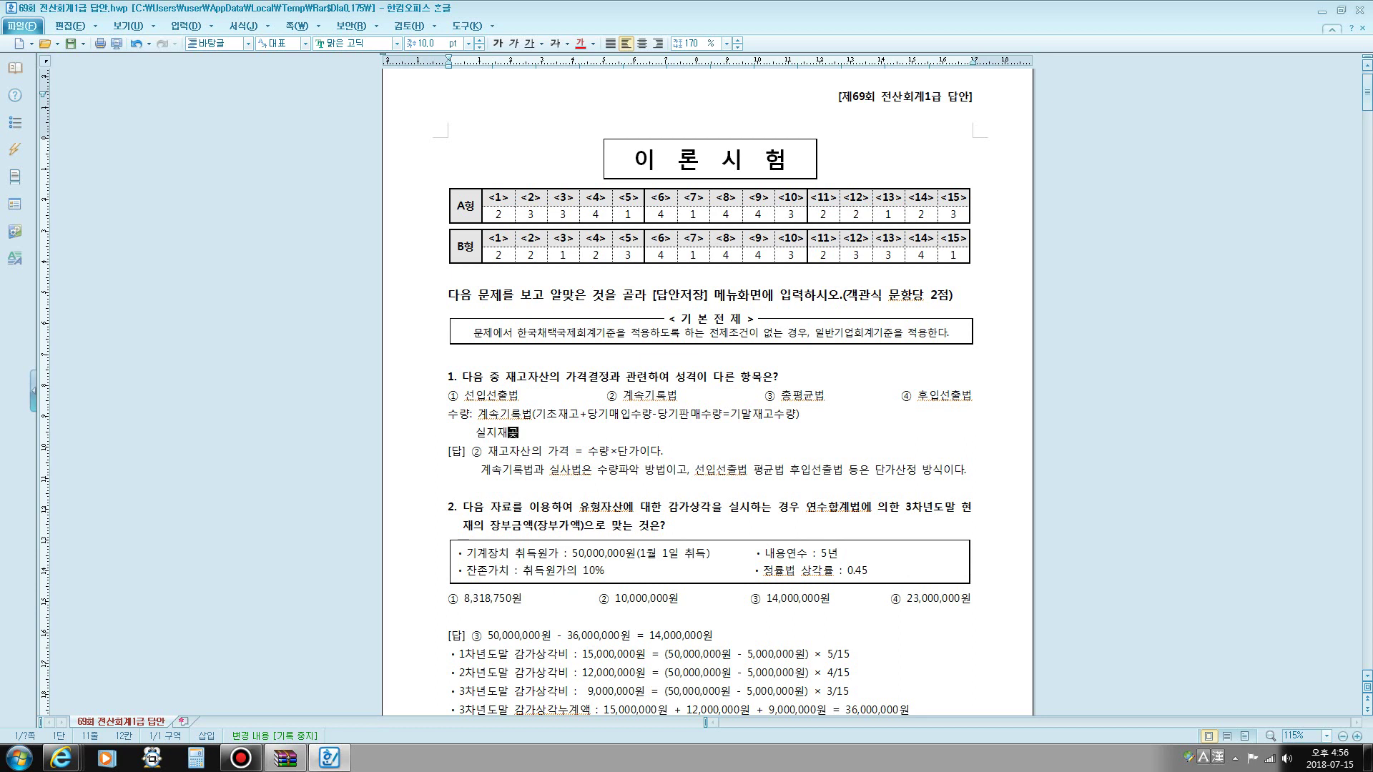
{"action": "type", "text": "조사법"}
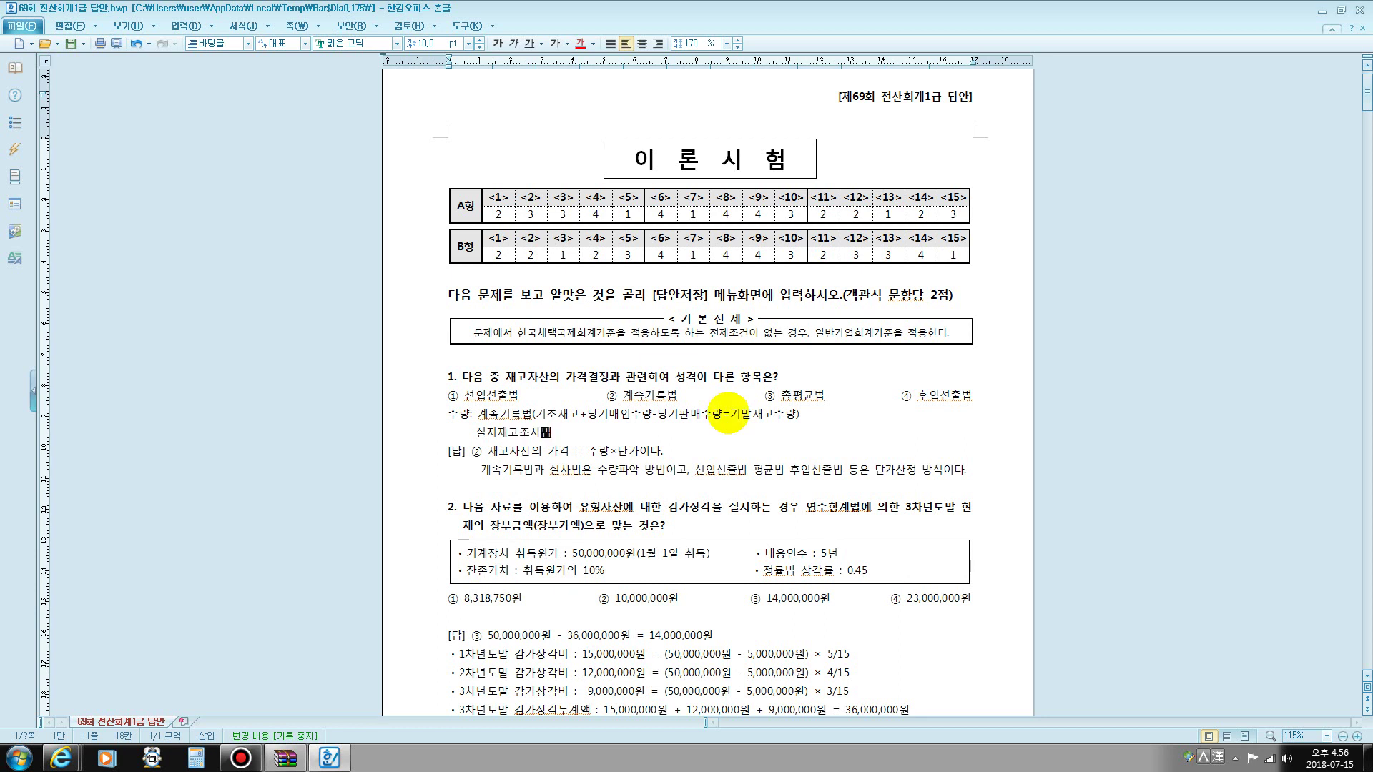
{"action": "type", "text": "(ㄱ기초재고"}
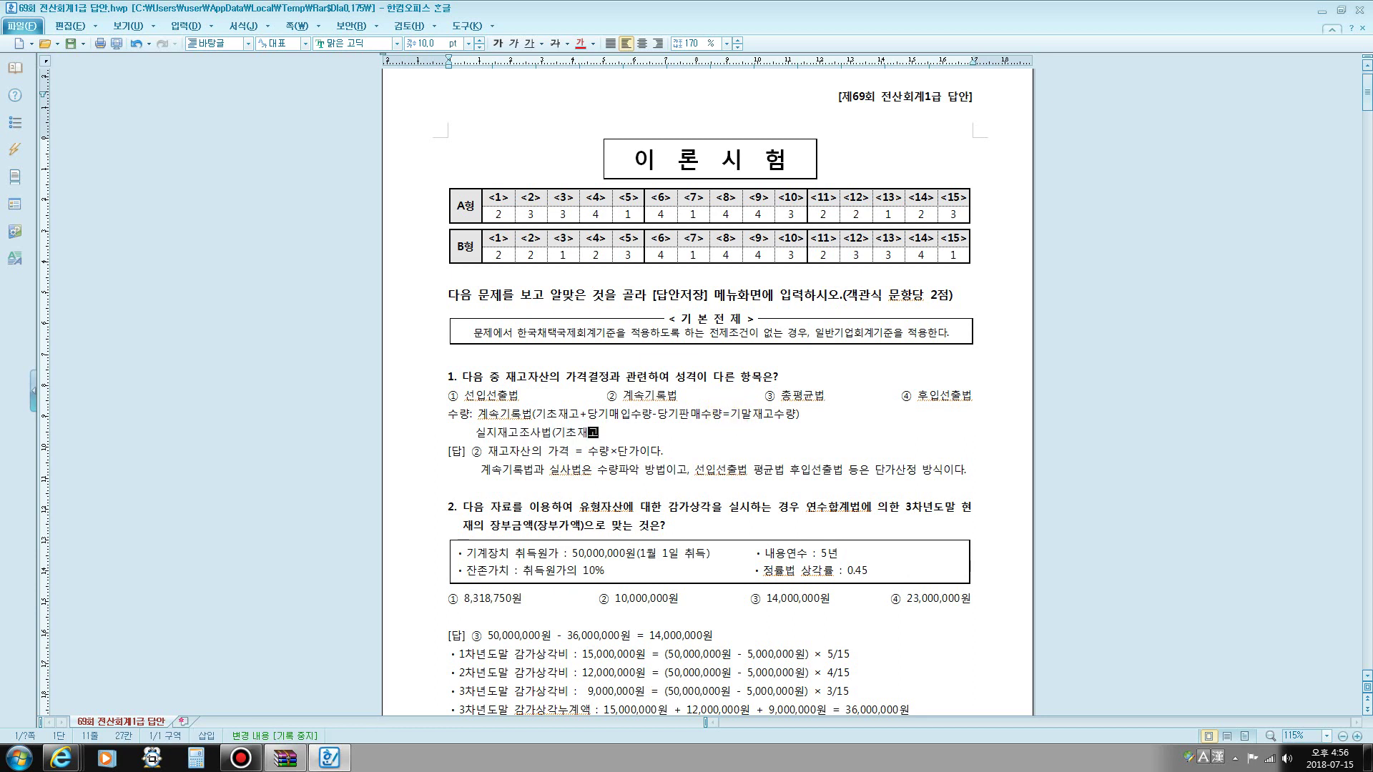
{"action": "type", "text": "+당기"}
{"action": "key", "text": "BackSpace"}
{"action": "key", "text": "BackSpace"}
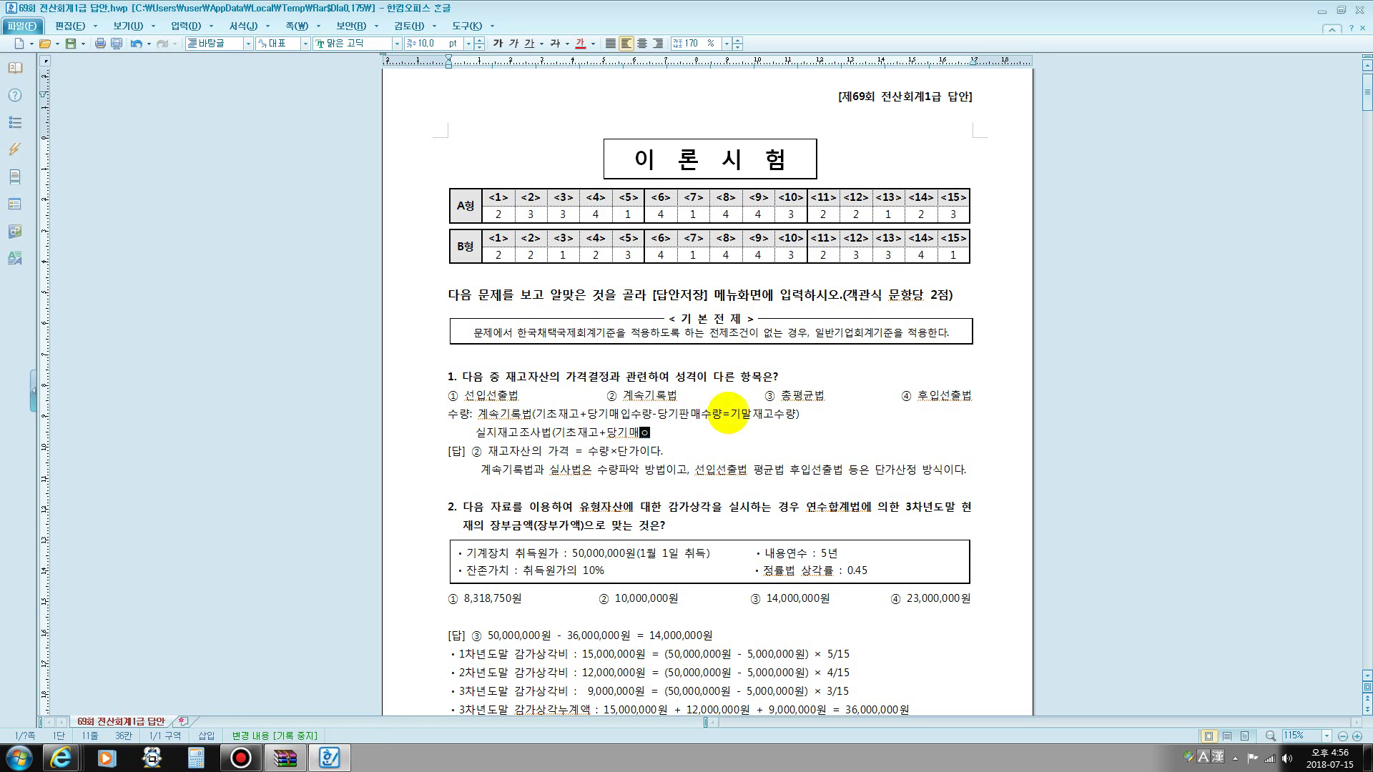
{"action": "type", "text": "수량-"}
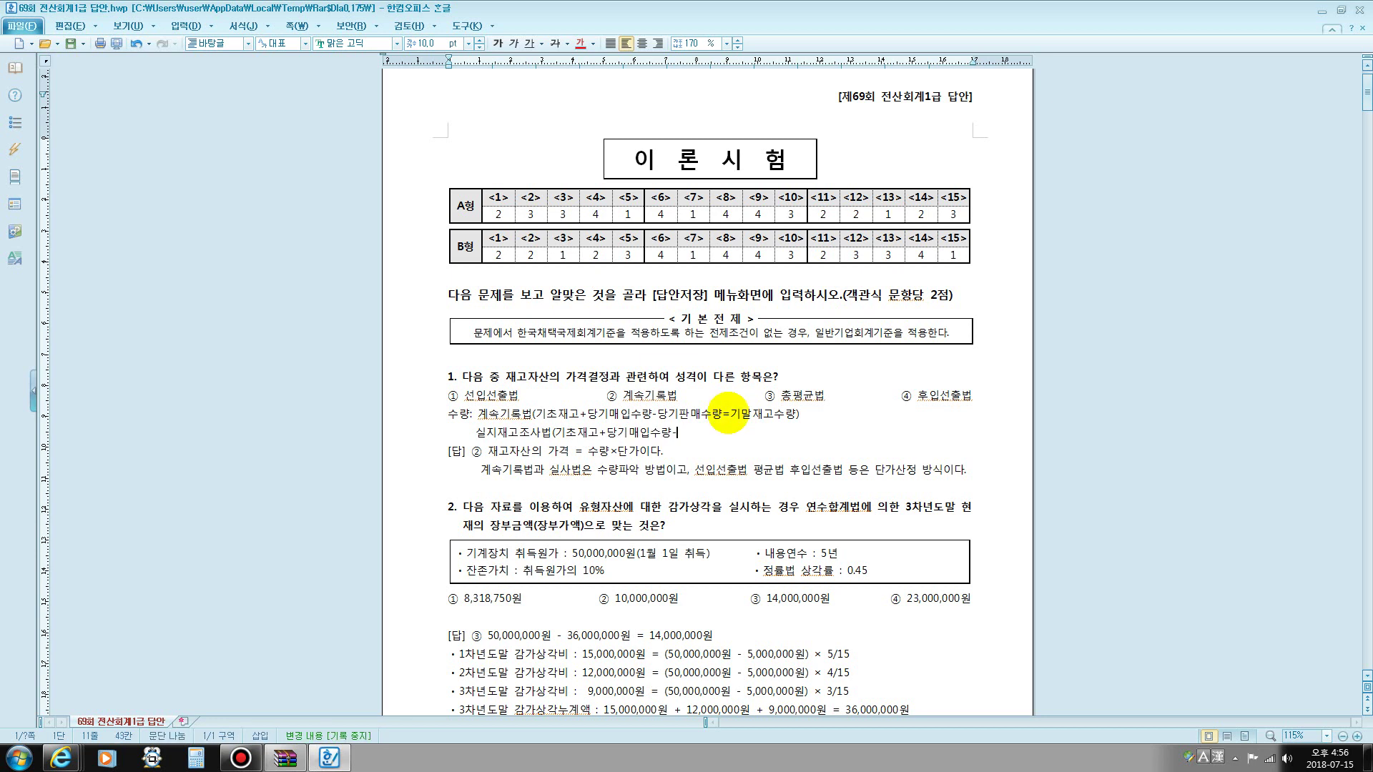
{"action": "type", "text": "김실제수량"}
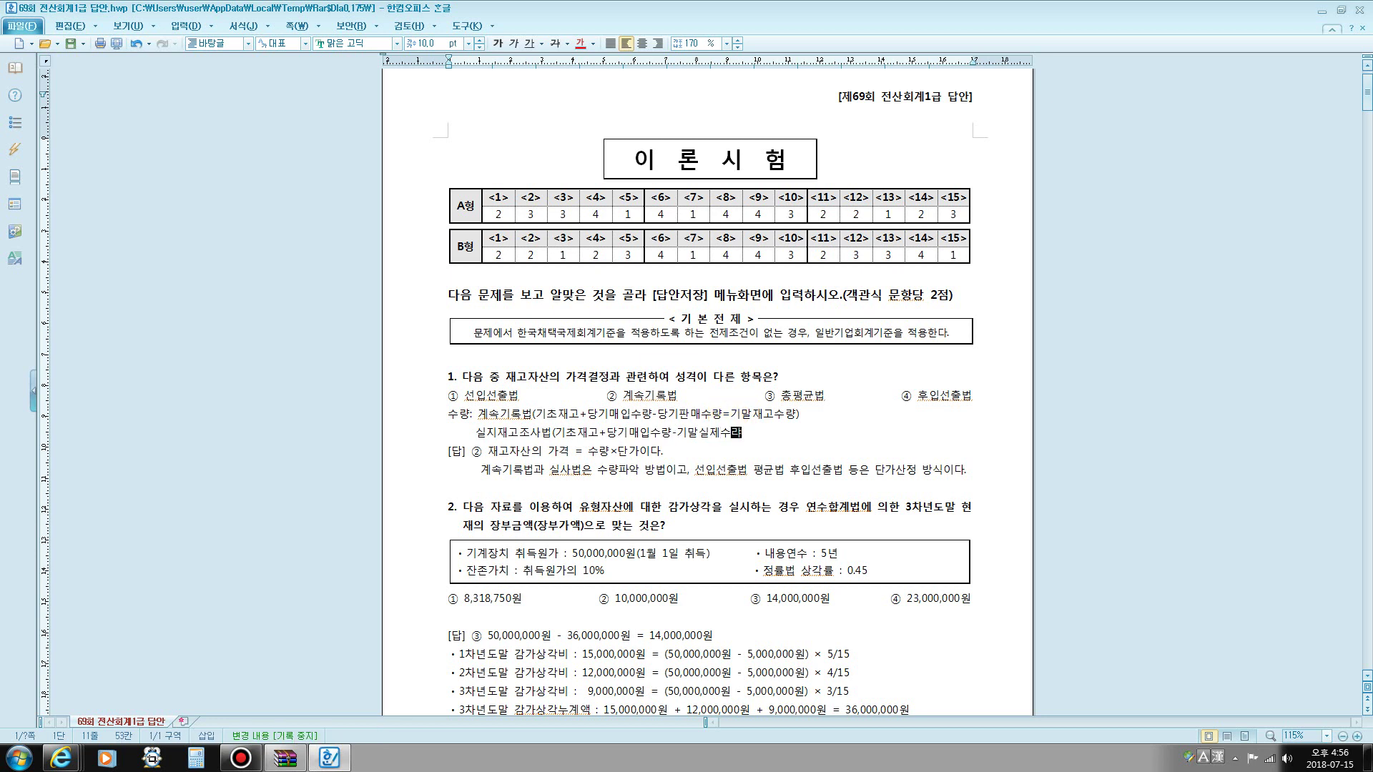
{"action": "type", "text": "="}
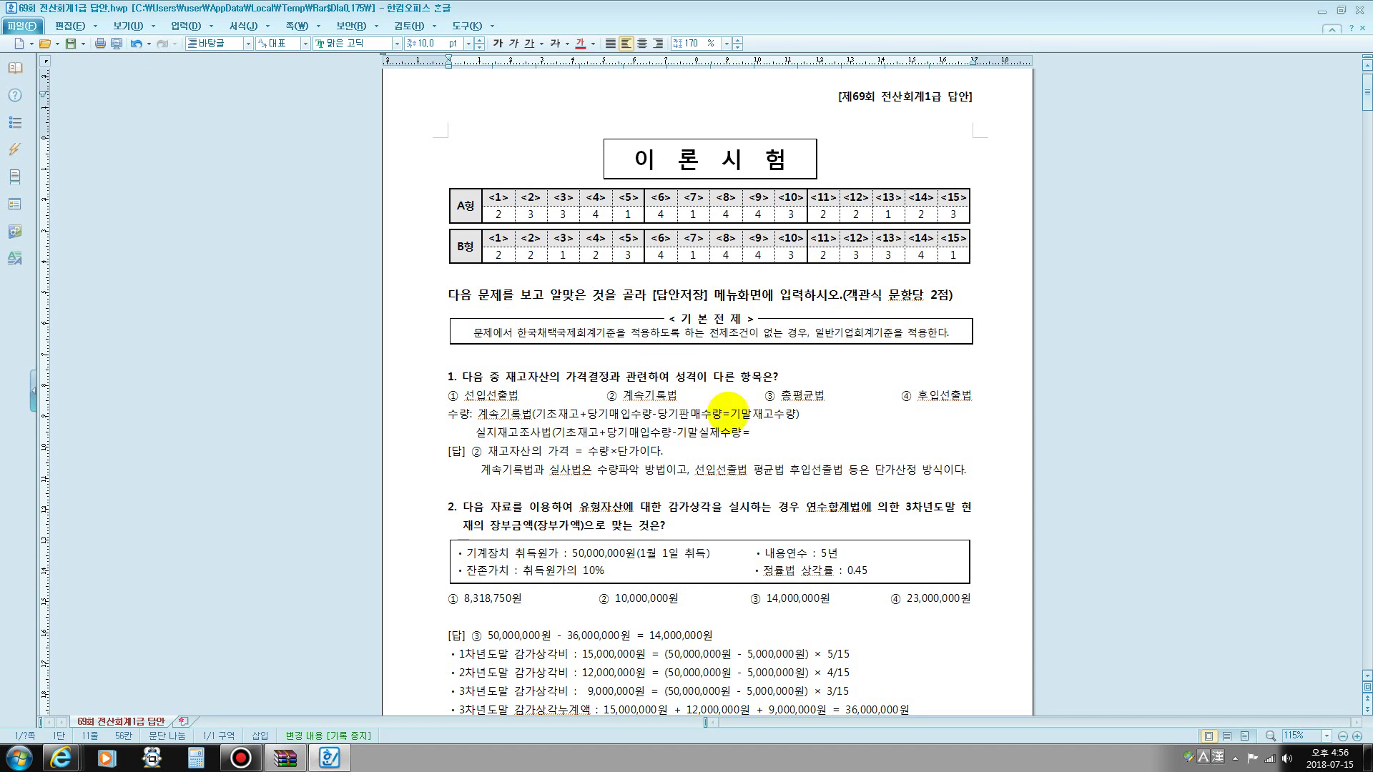
{"action": "type", "text": "다"}
{"action": "type", "text": "매수량)"}
{"action": "key", "text": "Return"}
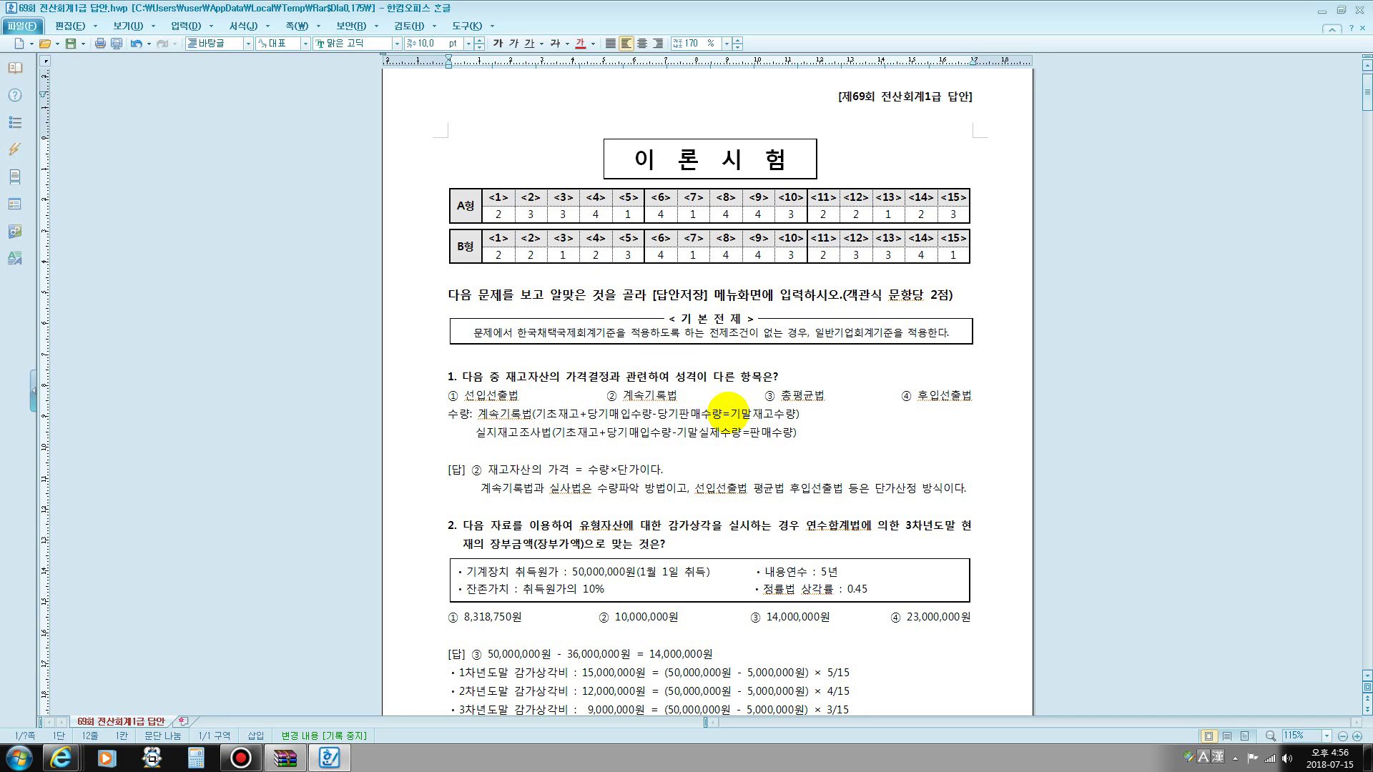
{"action": "type", "text": "단가"}
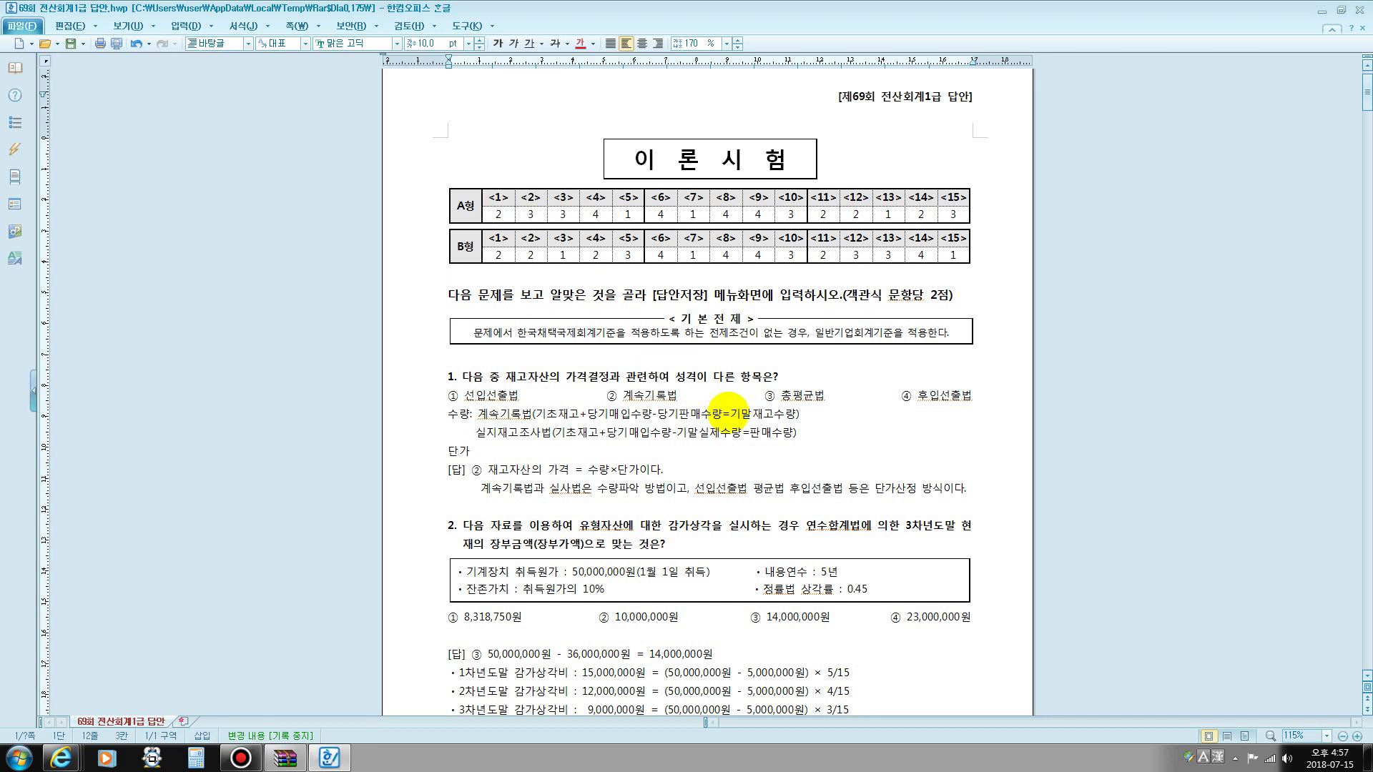
{"action": "type", "text": ": 개"}
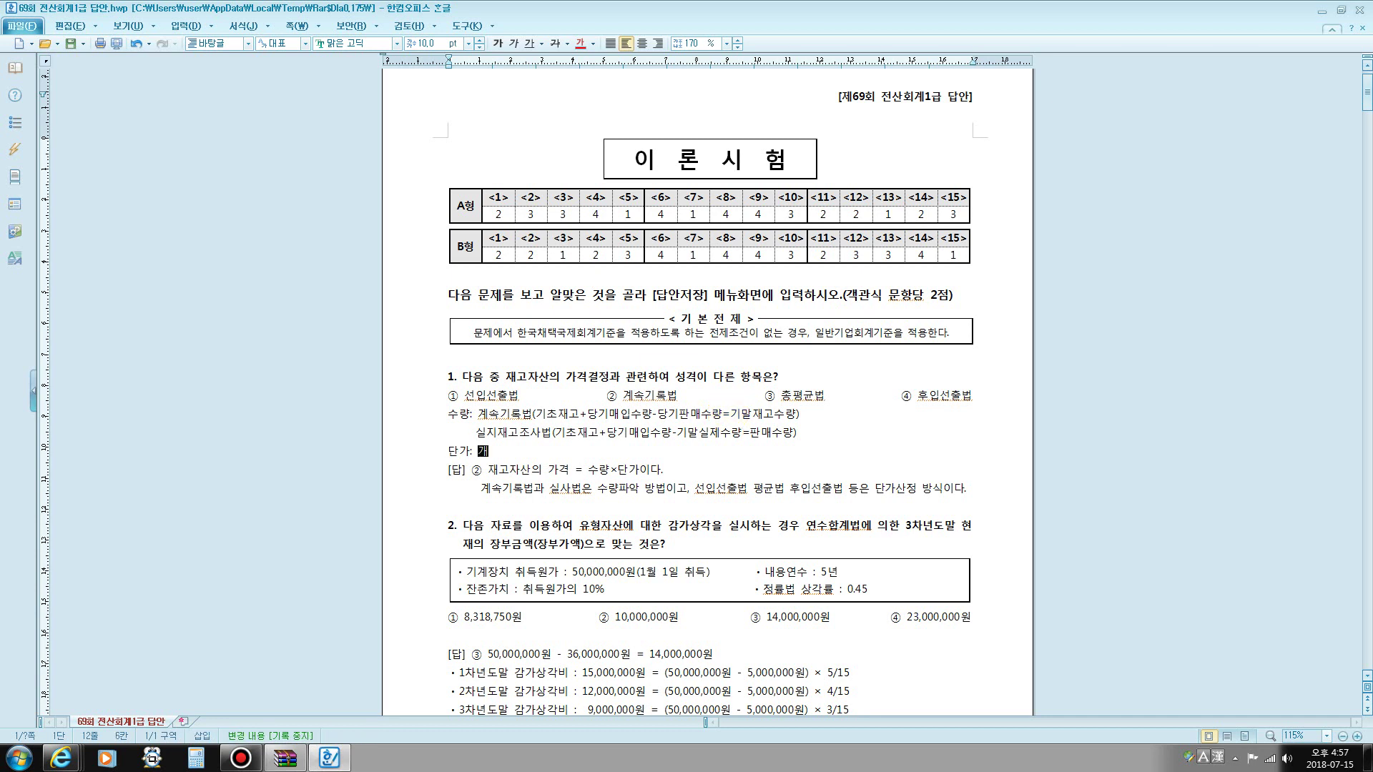
{"action": "type", "text": "별법, 선이"}
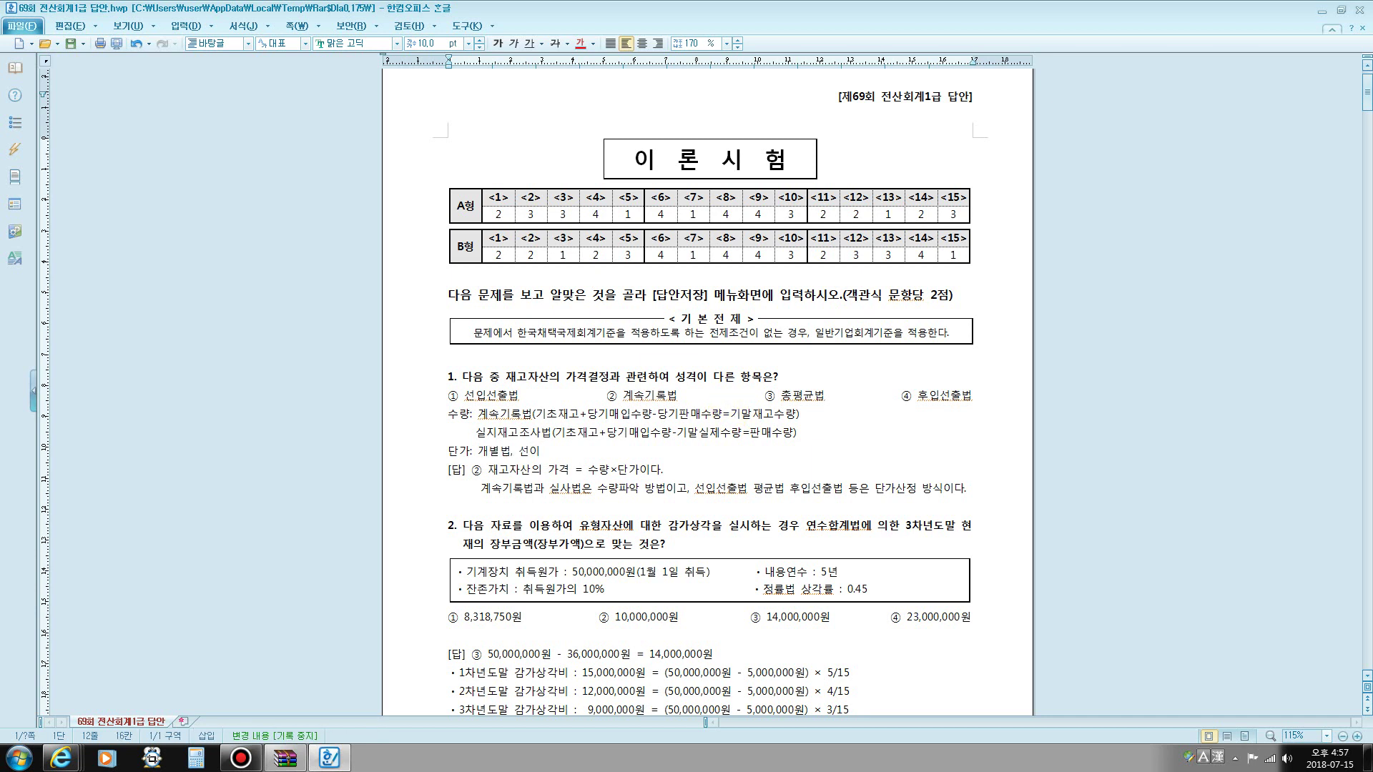
{"action": "type", "text": "ㅂ선출법,"}
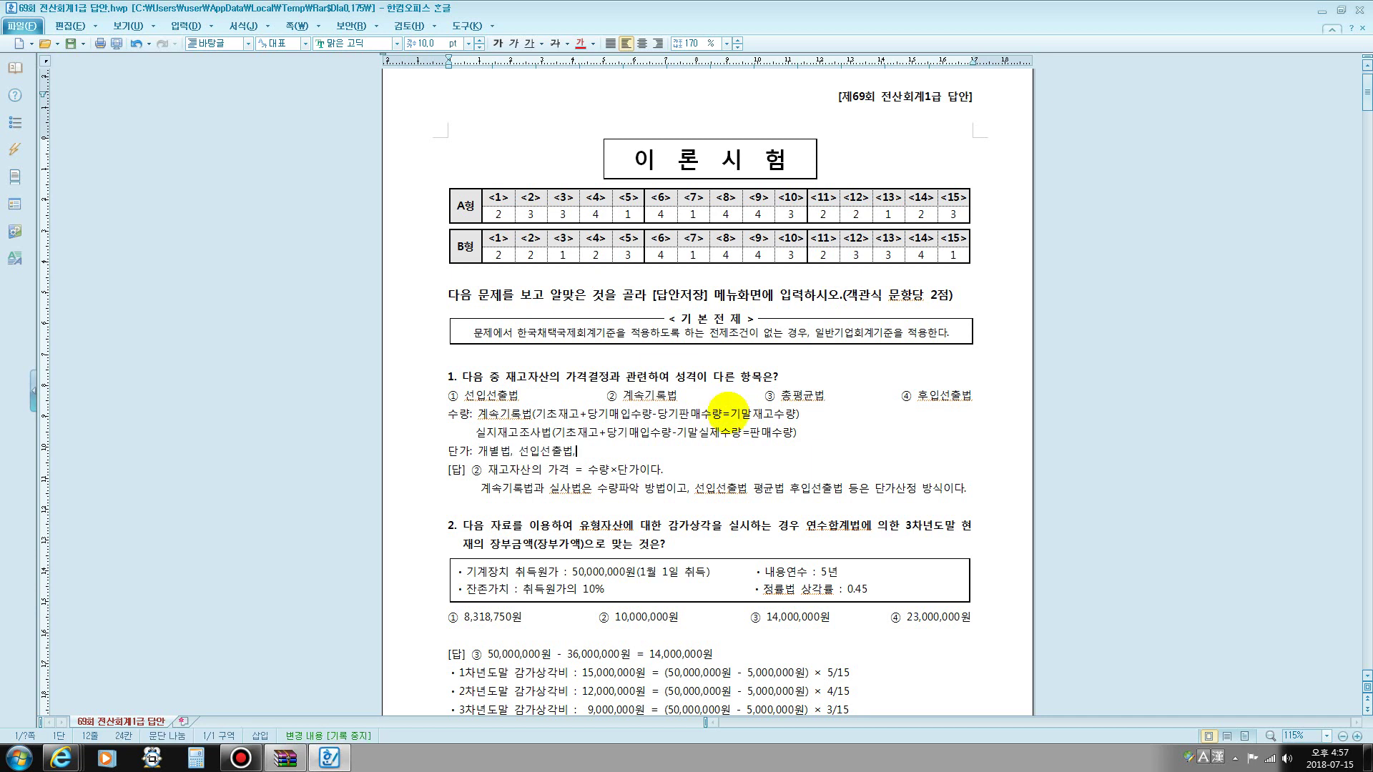
{"action": "type", "text": " ㅊㅗㅇ평규"}
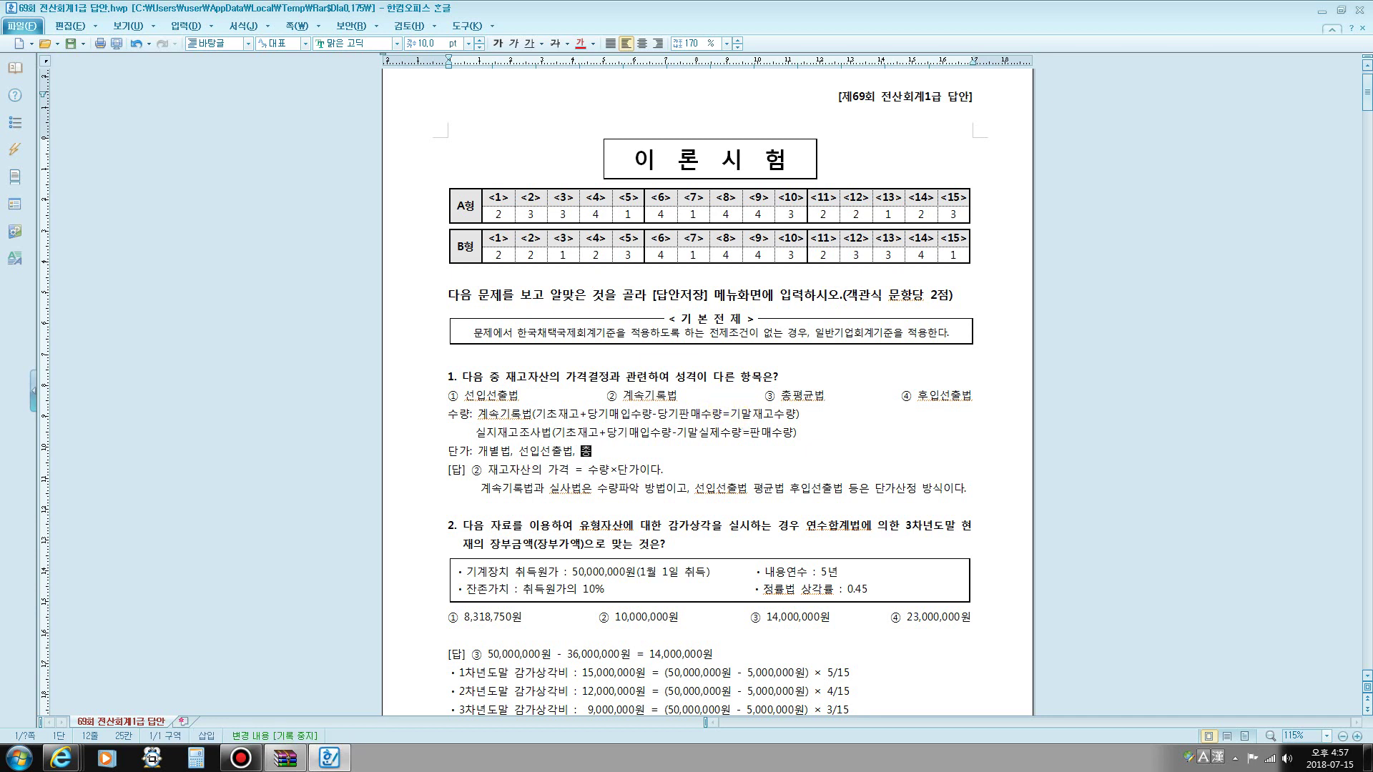
{"action": "type", "text": "법, "}
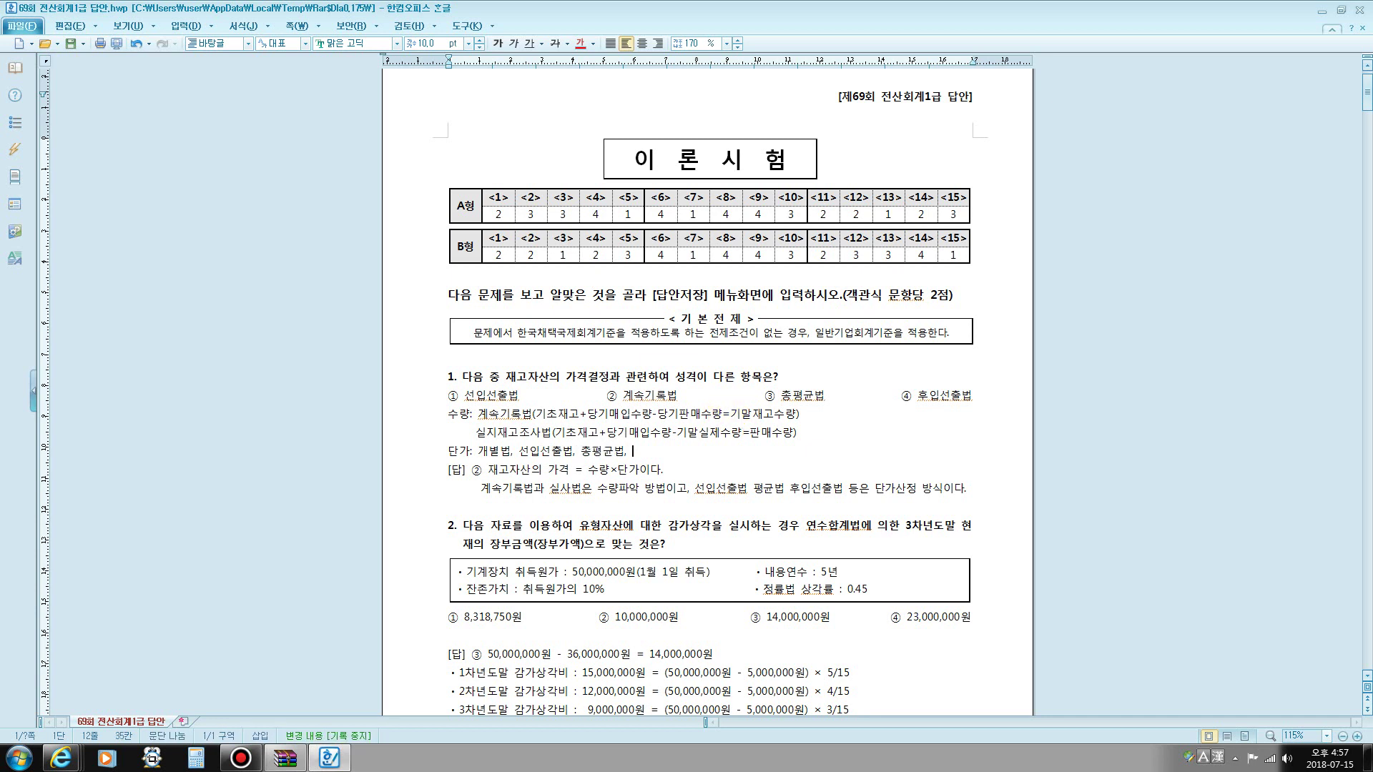
{"action": "type", "text": "이동"}
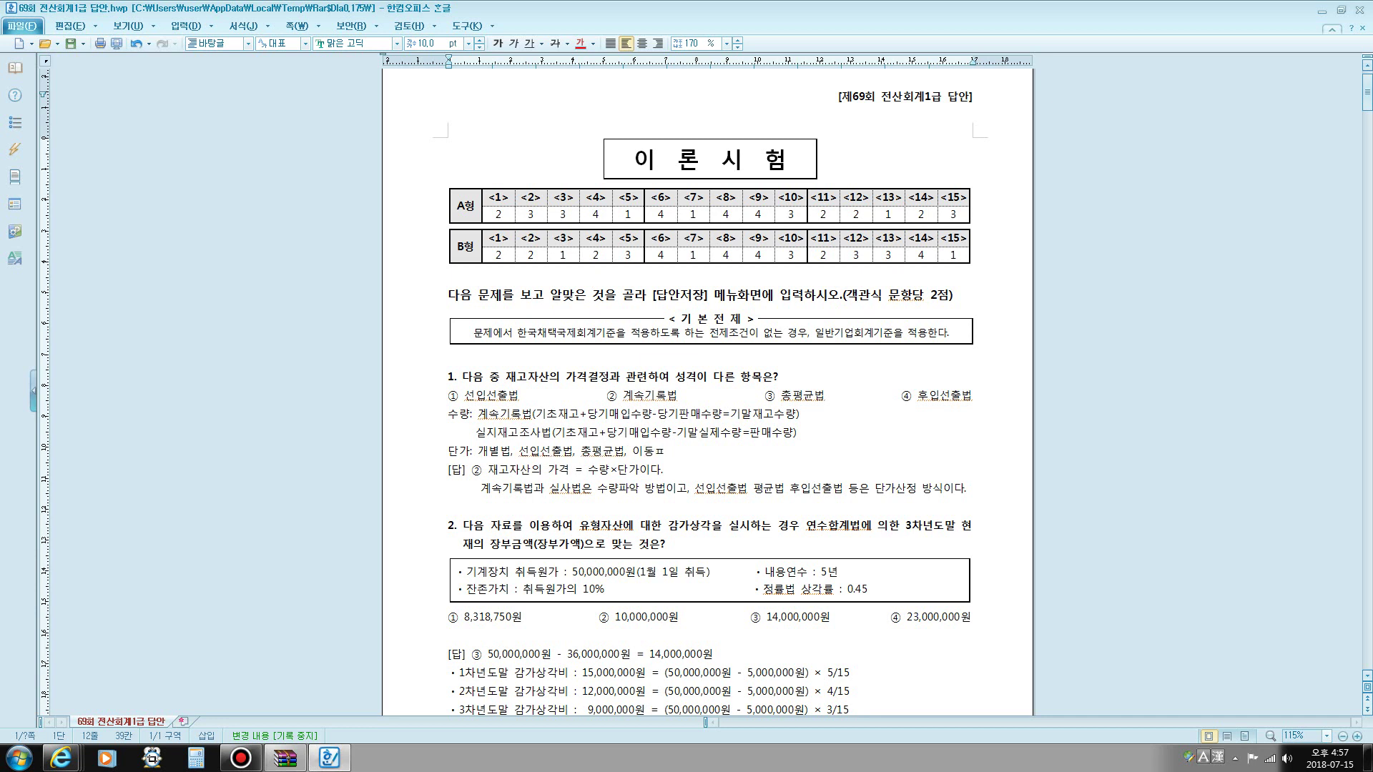
{"action": "type", "text": "평균법 등.."}
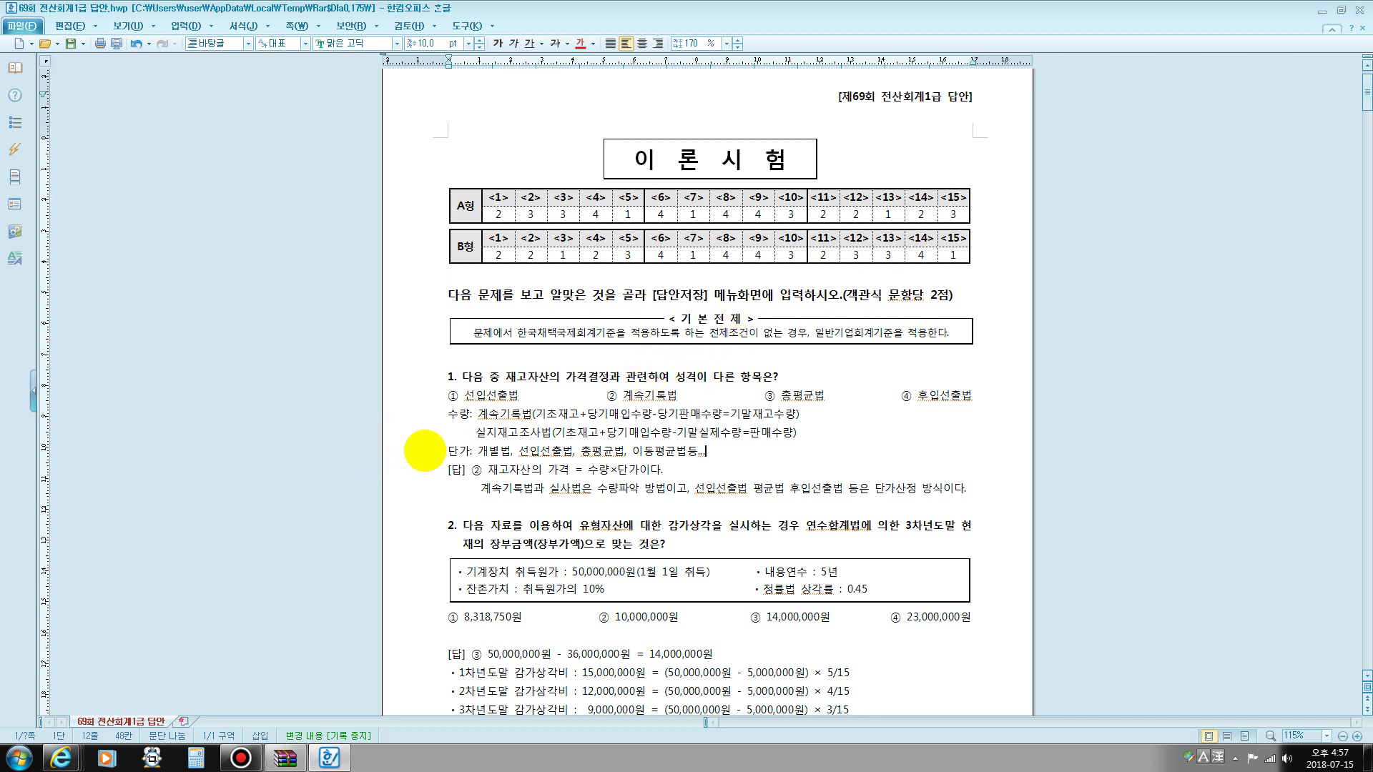
{"action": "left_click_drag", "start_coordinate": [601, 396], "coordinate": [683, 401]}
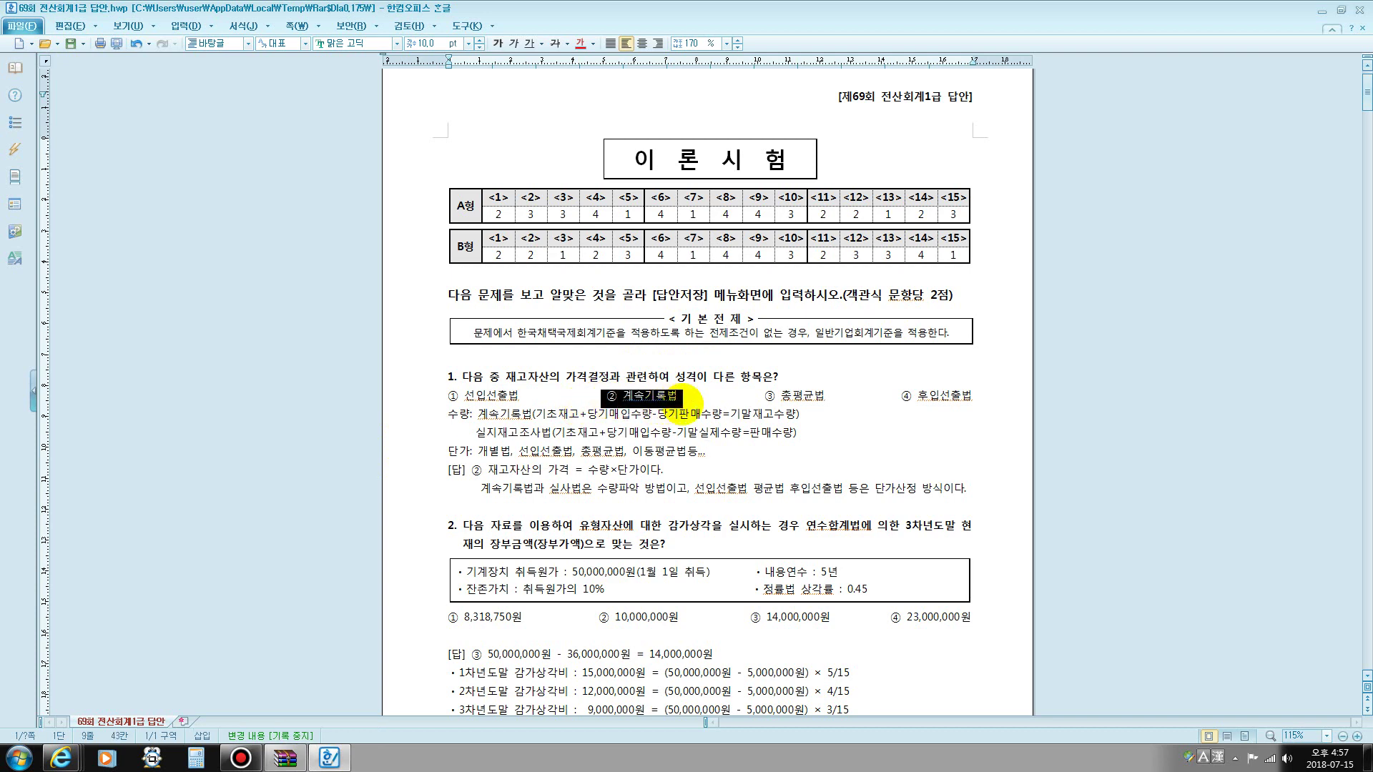
{"action": "scroll", "coordinate": [654, 425], "scroll_direction": "down", "scroll_amount": 3}
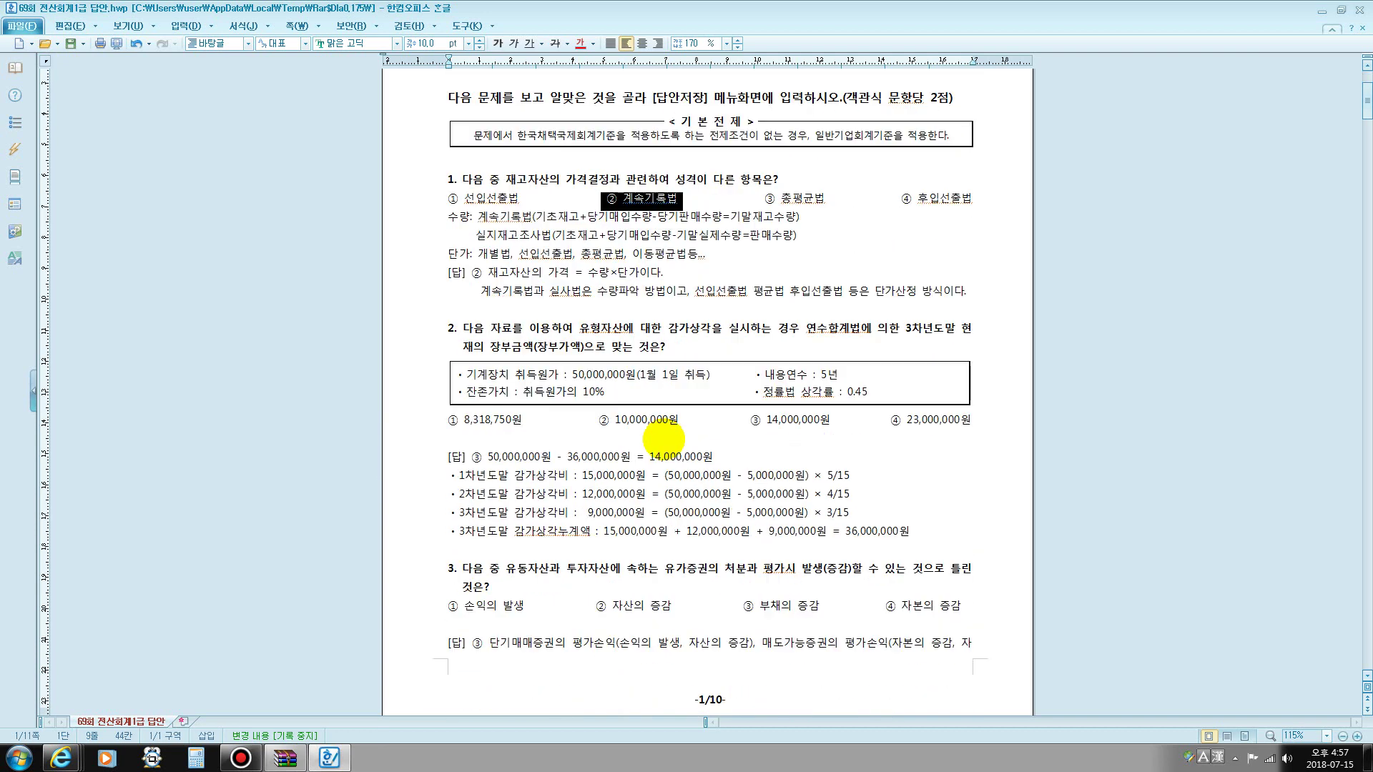
{"action": "scroll", "coordinate": [662, 439], "scroll_direction": "down", "scroll_amount": 2}
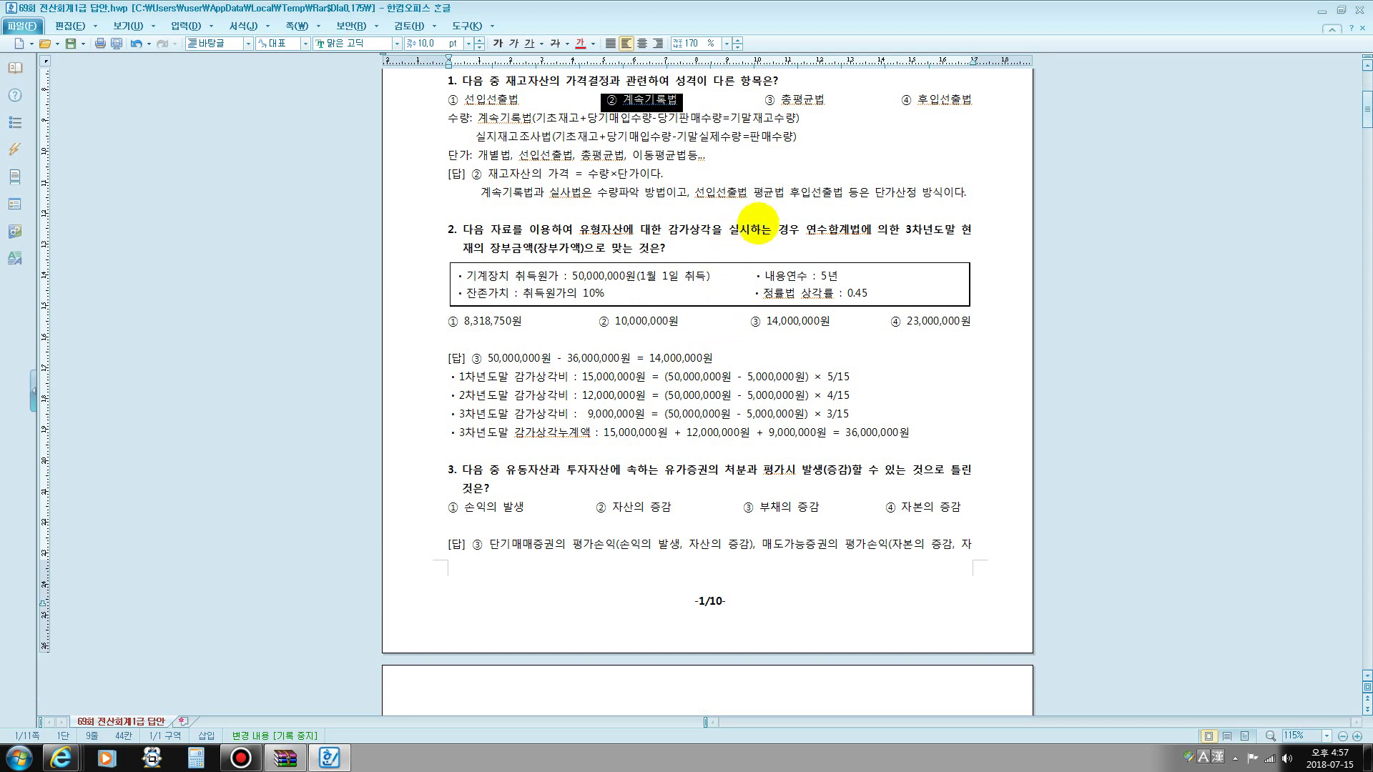
{"action": "left_click", "coordinate": [462, 339]}
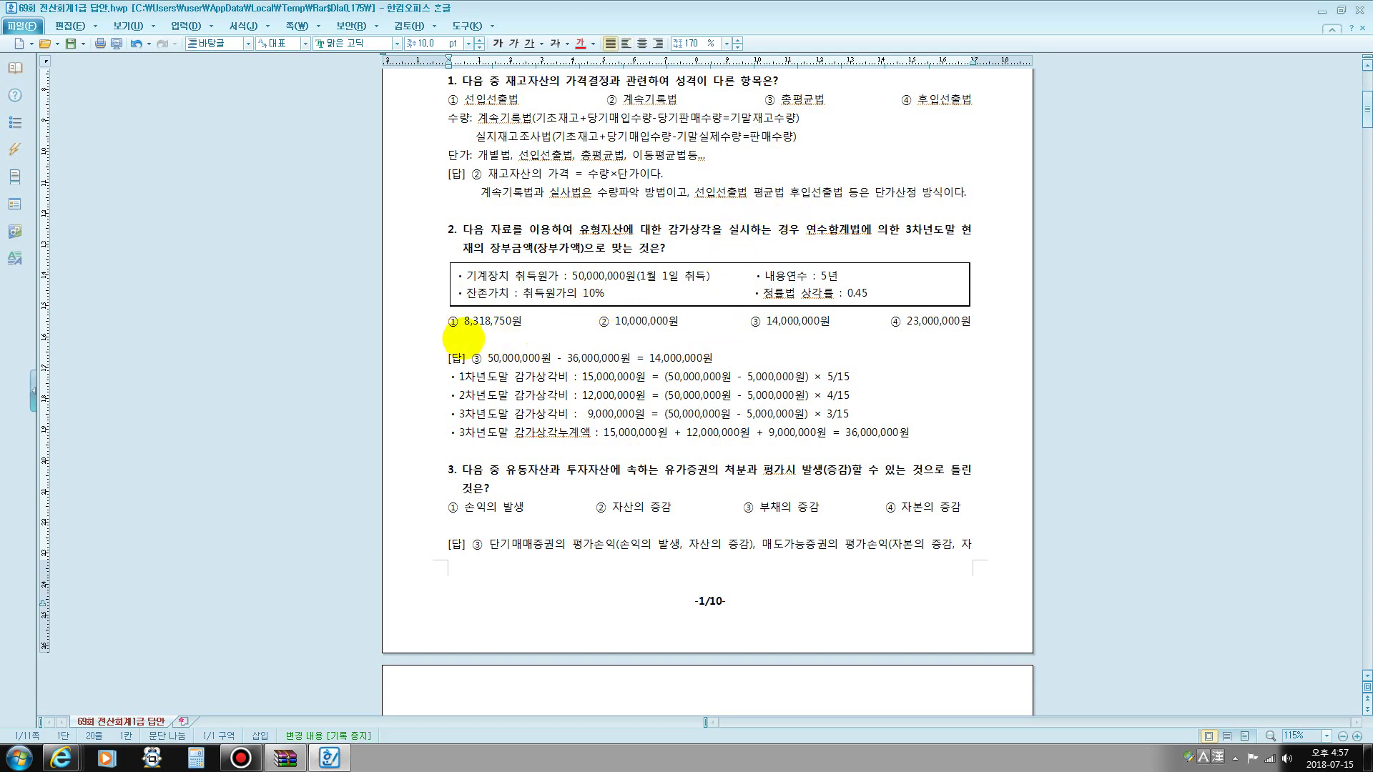
{"action": "type", "text": "연수합"}
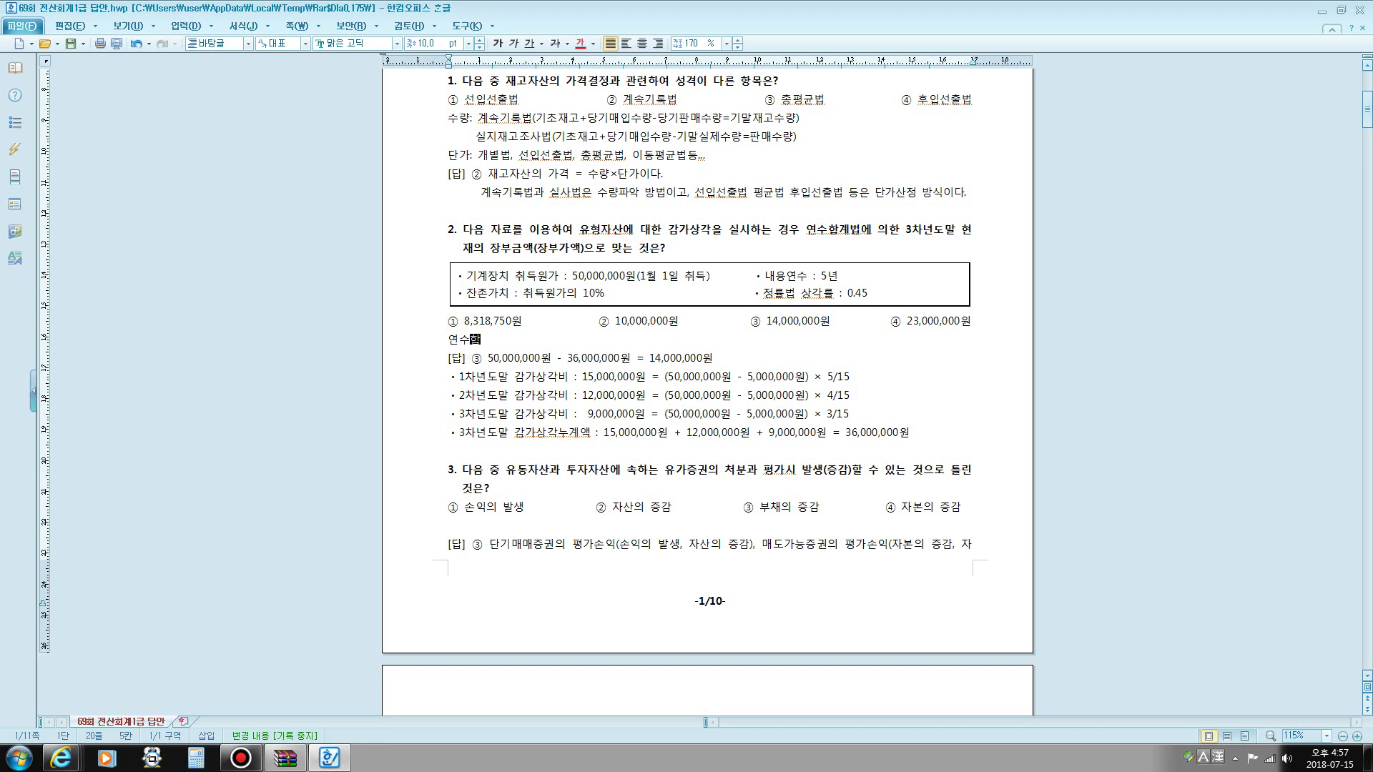
{"action": "type", "text": "계법:(칠"}
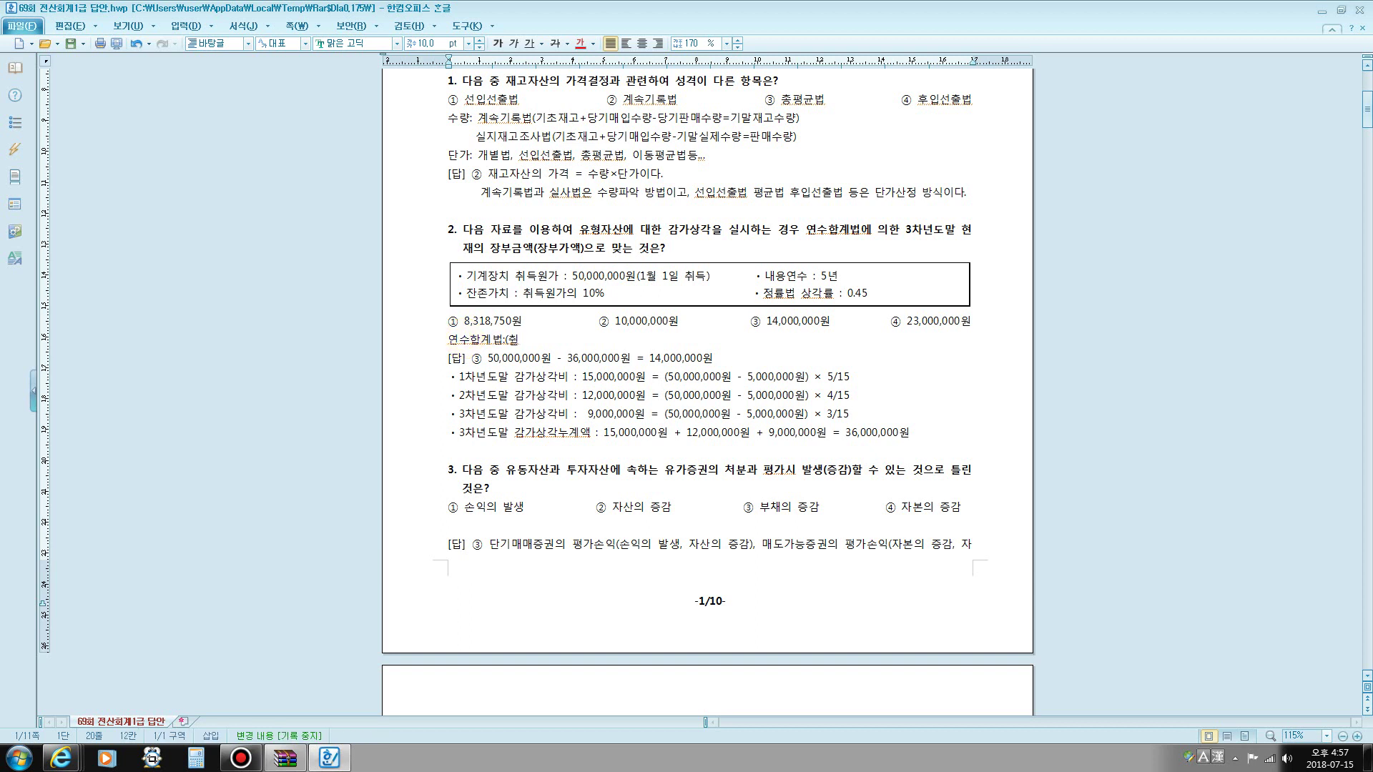
{"action": "type", "text": "득원가"}
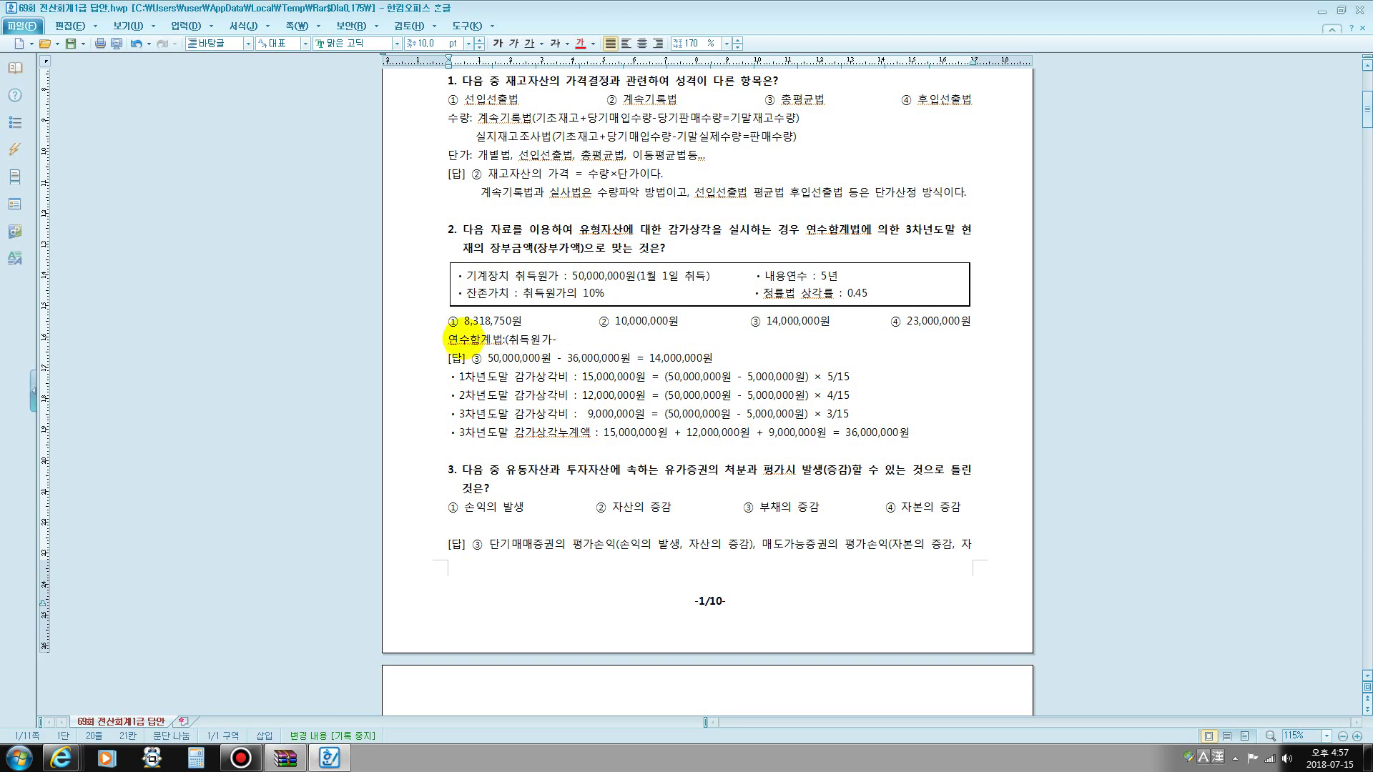
{"action": "type", "text": "-잔존가치)"}
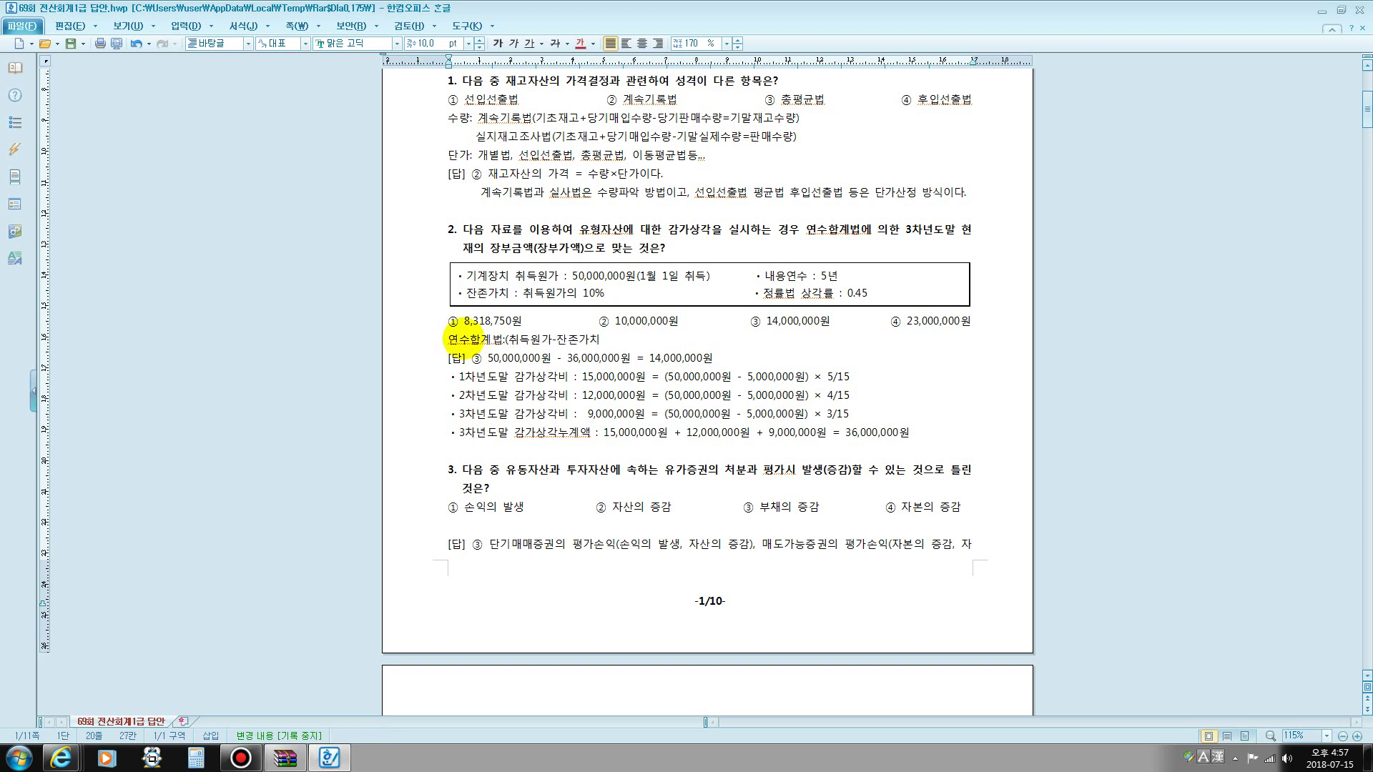
{"action": "type", "text": "@"}
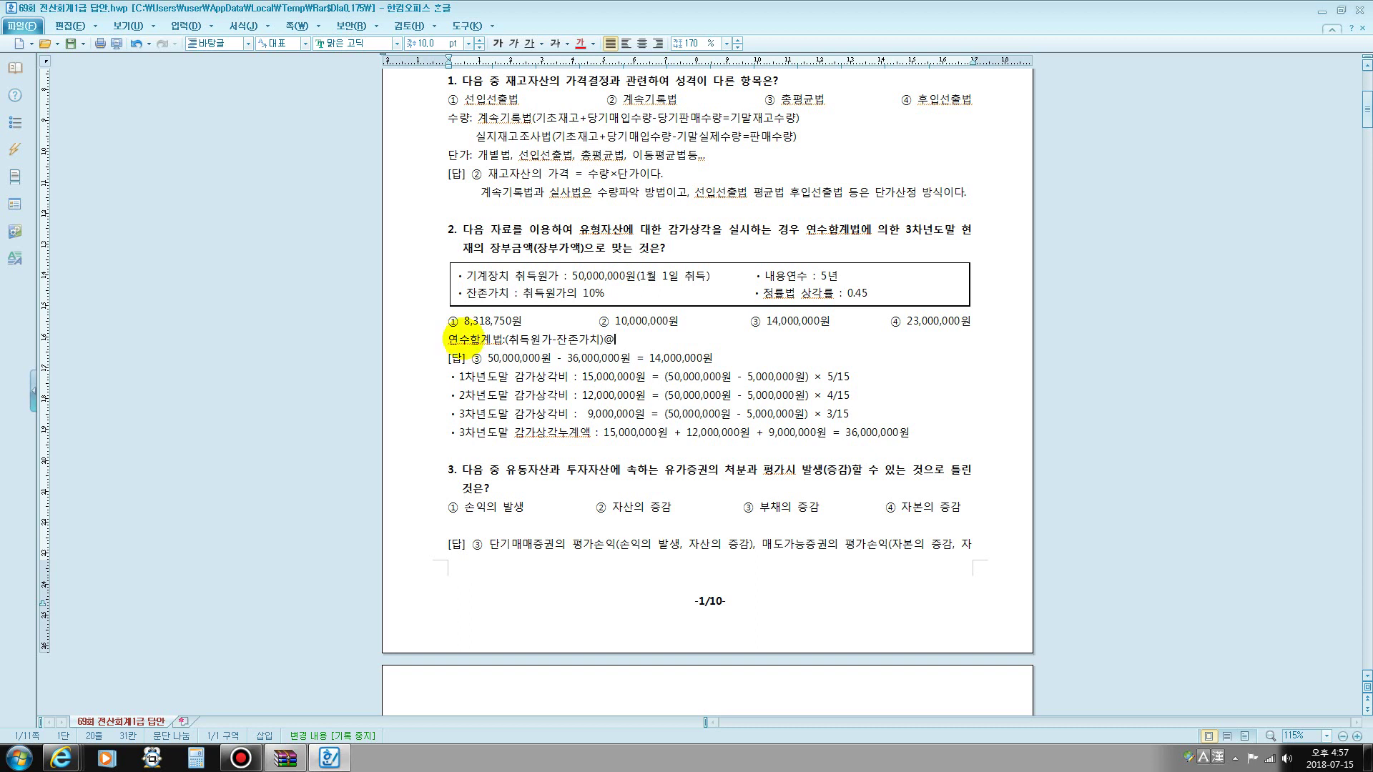
{"action": "type", "text": "내용ㄴ"}
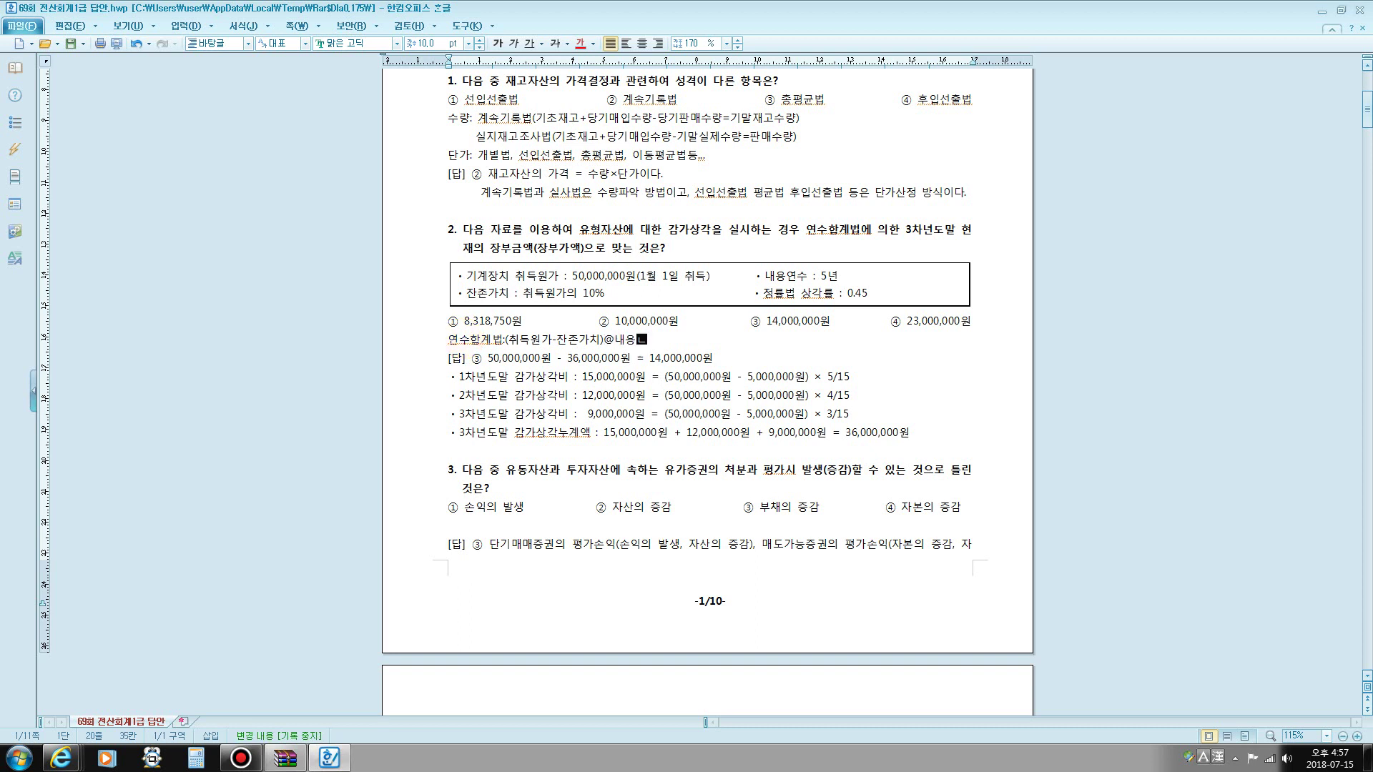
{"action": "type", "text": "연ㅅ"}
{"action": "type", "text": "의 합"}
{"action": "type", "text": "/"}
{"action": "type", "text": "내용"}
{"action": "type", "text": "연수의 합"}
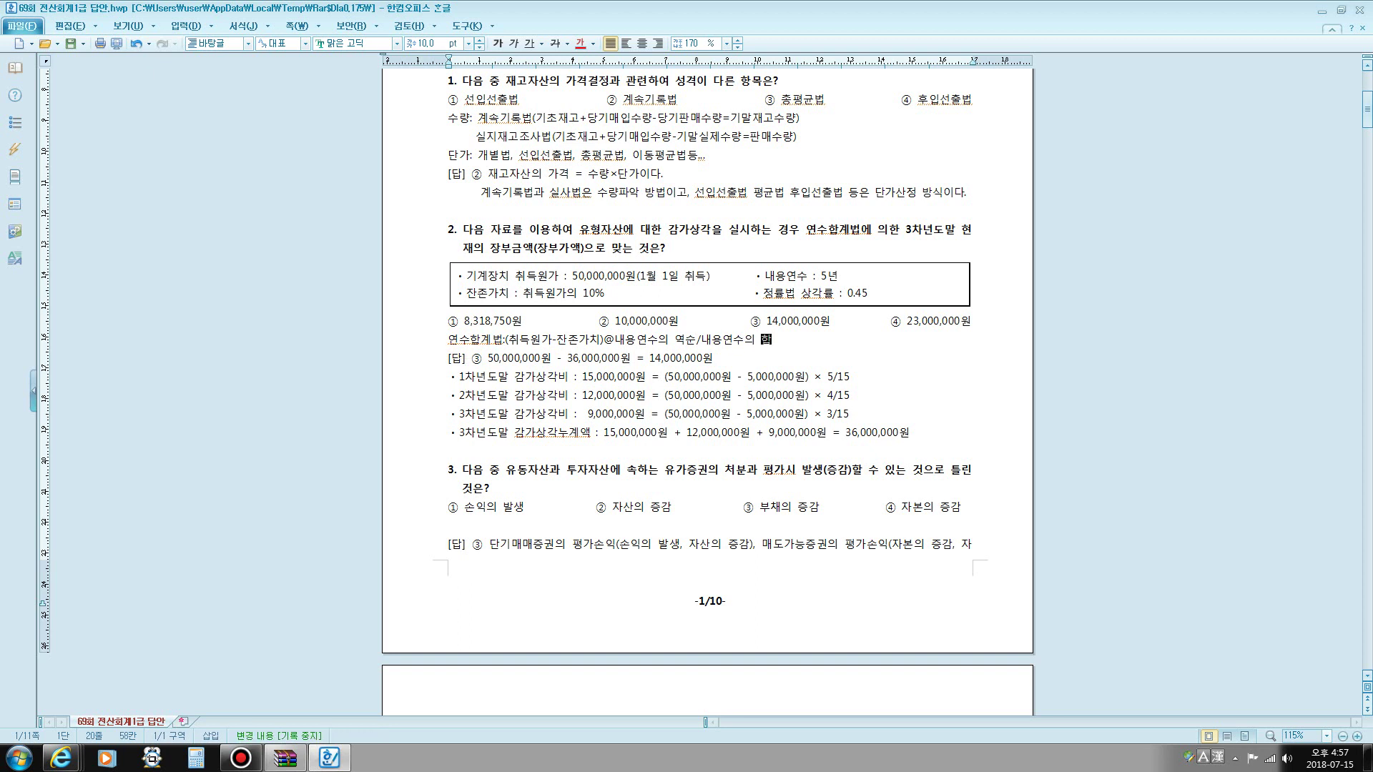
{"action": "key", "text": "Return"}
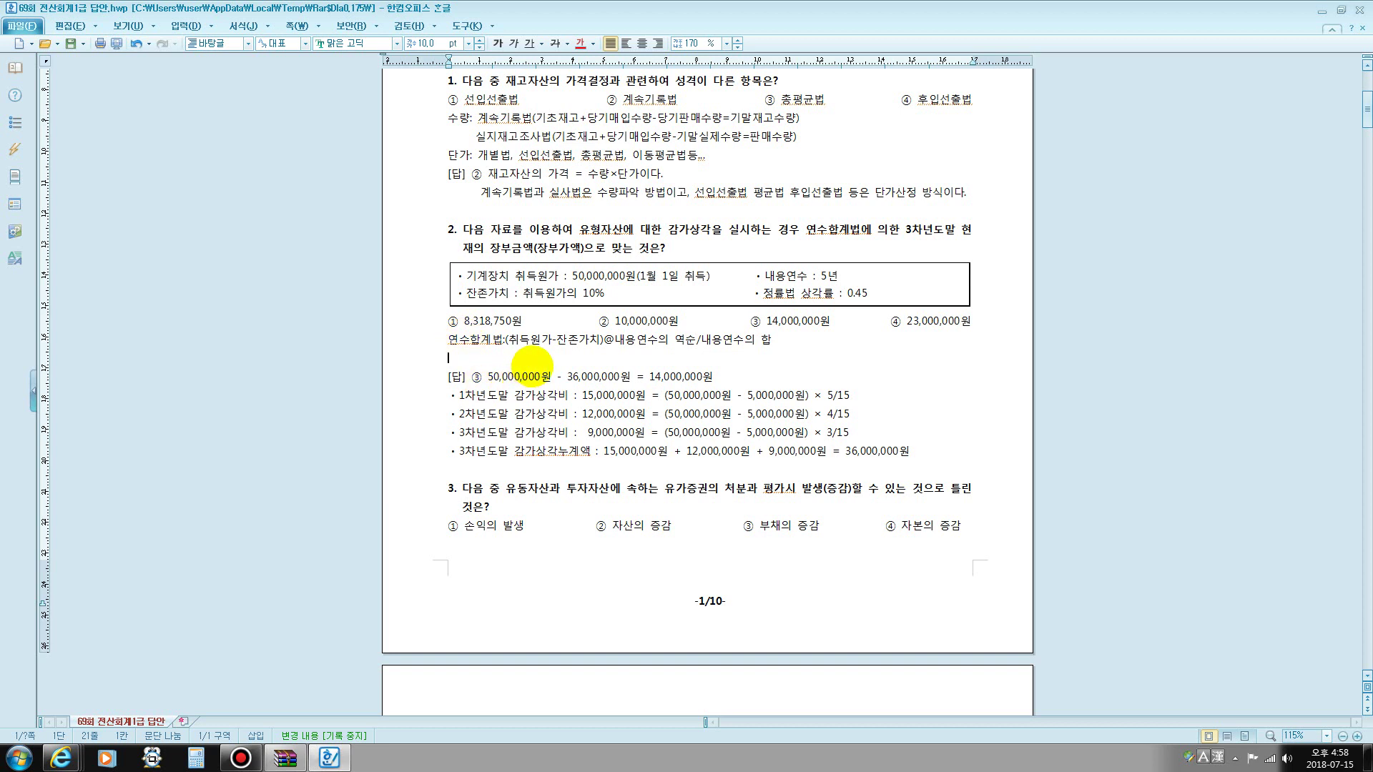
- Highlight 취득원가, 50,000,000원 and 5,000,000원, then strike through '정률법 상각률 : 0.45'
{"action": "left_click_drag", "start_coordinate": [513, 340], "coordinate": [583, 340]}
{"action": "left_click_drag", "start_coordinate": [572, 276], "coordinate": [613, 276]}
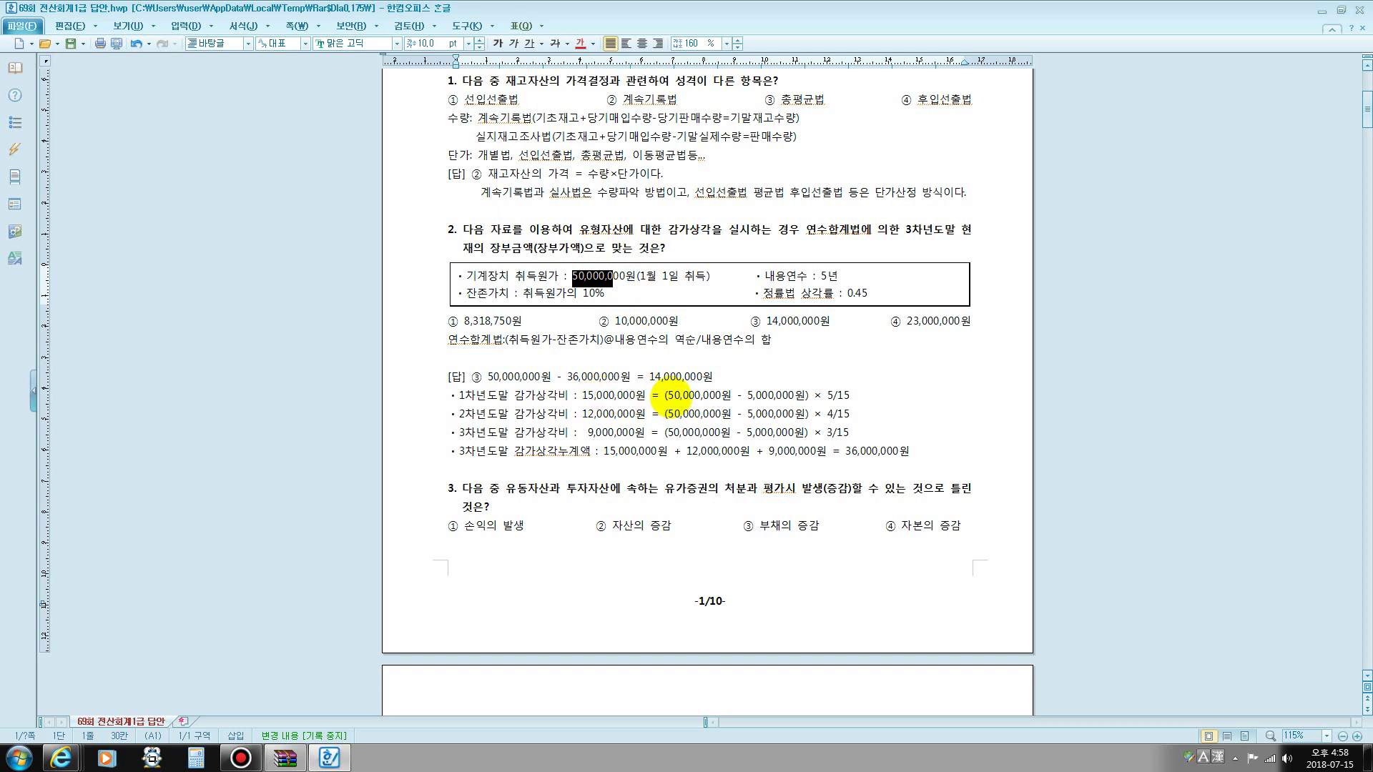
{"action": "left_click_drag", "start_coordinate": [675, 395], "coordinate": [731, 395]}
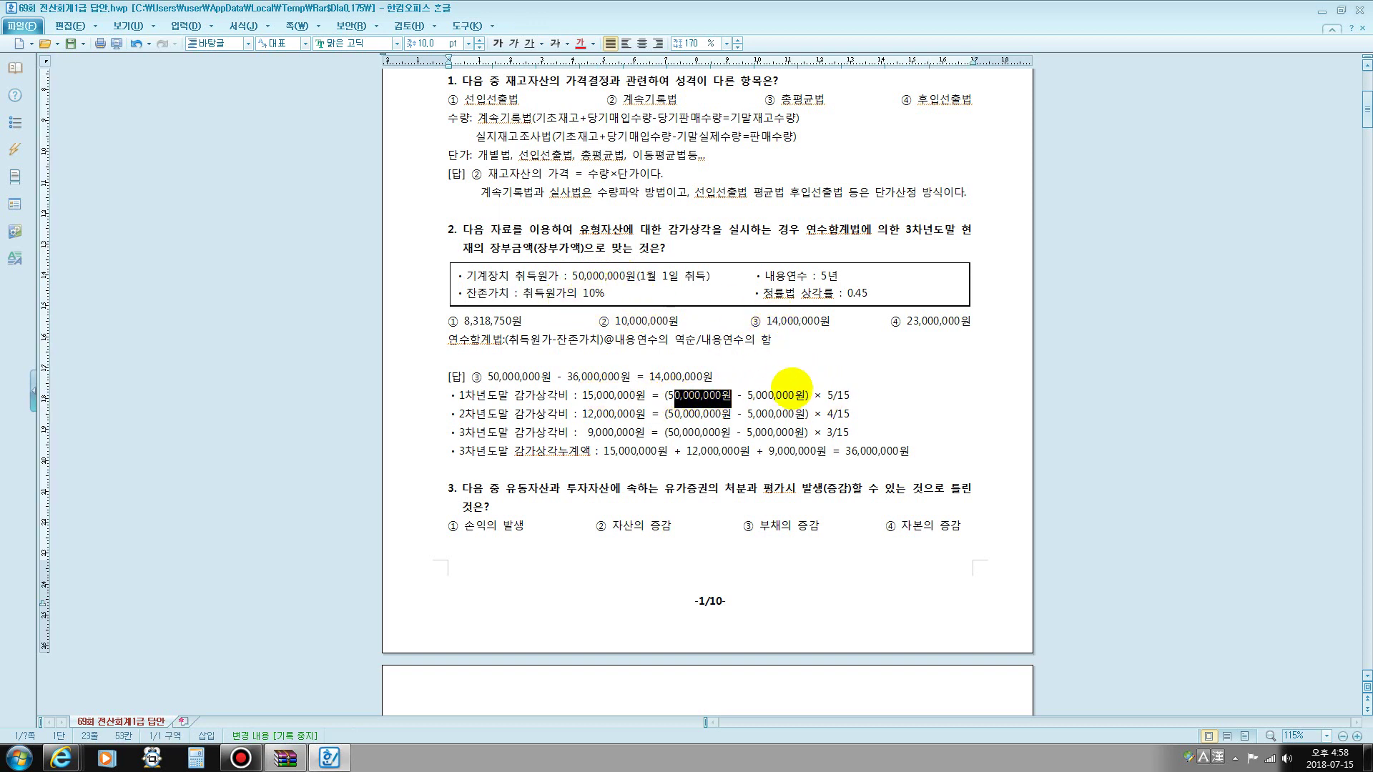
{"action": "left_click_drag", "start_coordinate": [747, 395], "coordinate": [776, 395]}
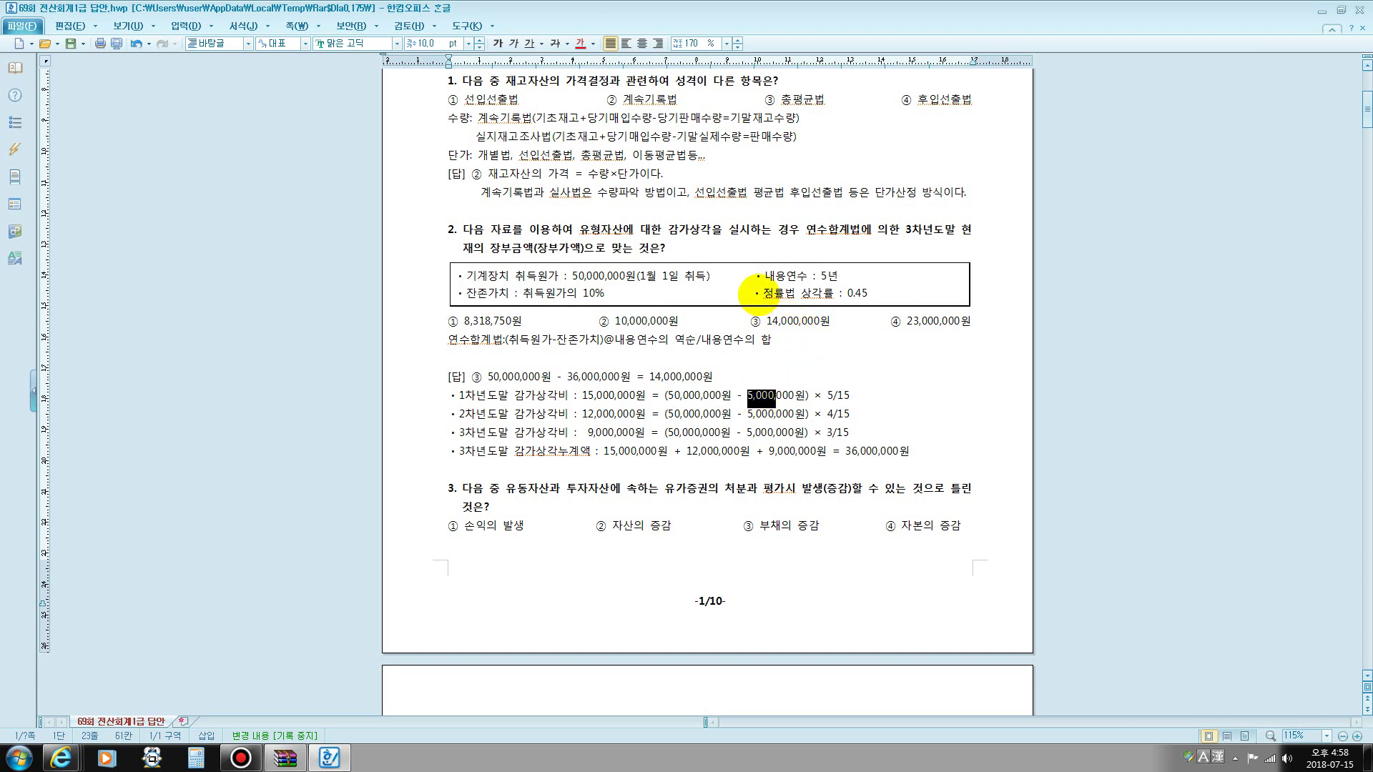
{"action": "left_click_drag", "start_coordinate": [760, 293], "coordinate": [889, 292]}
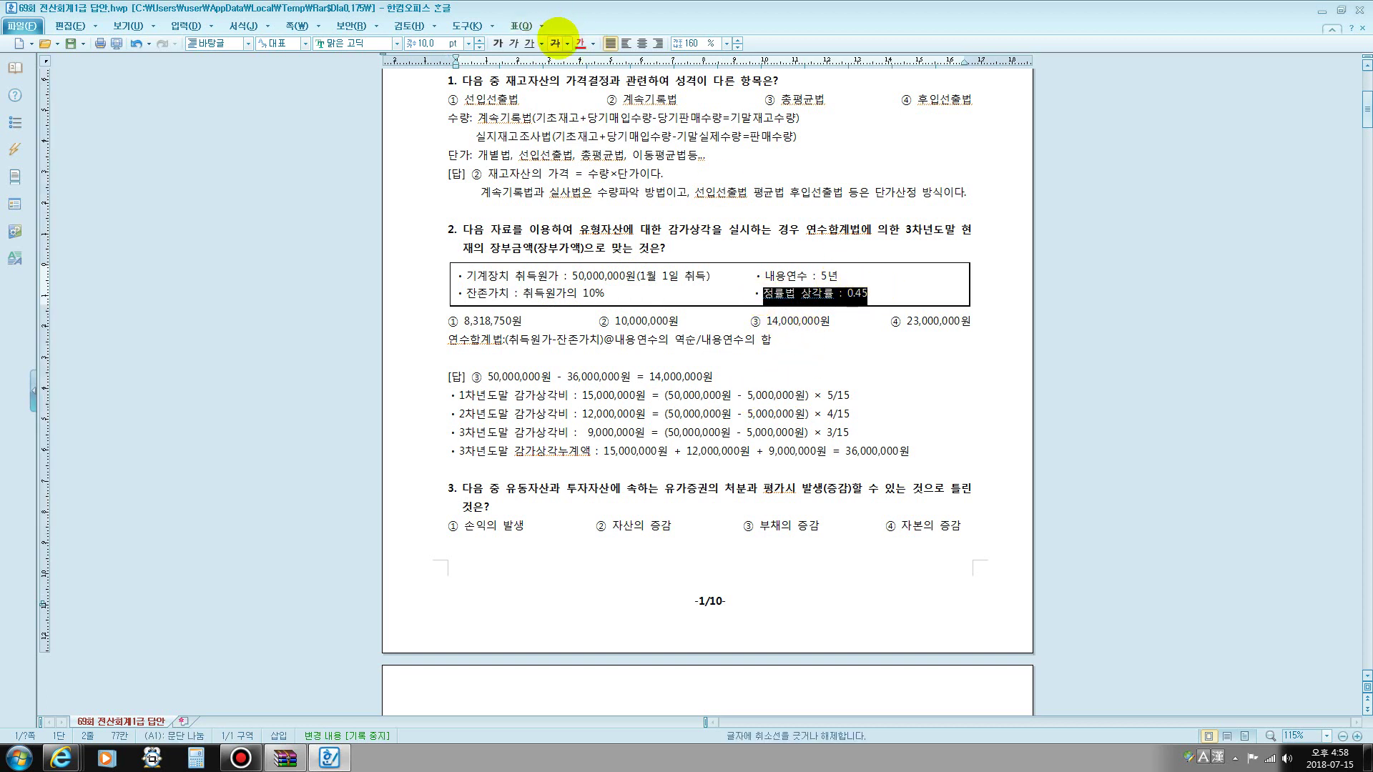
{"action": "left_click", "coordinate": [555, 44]}
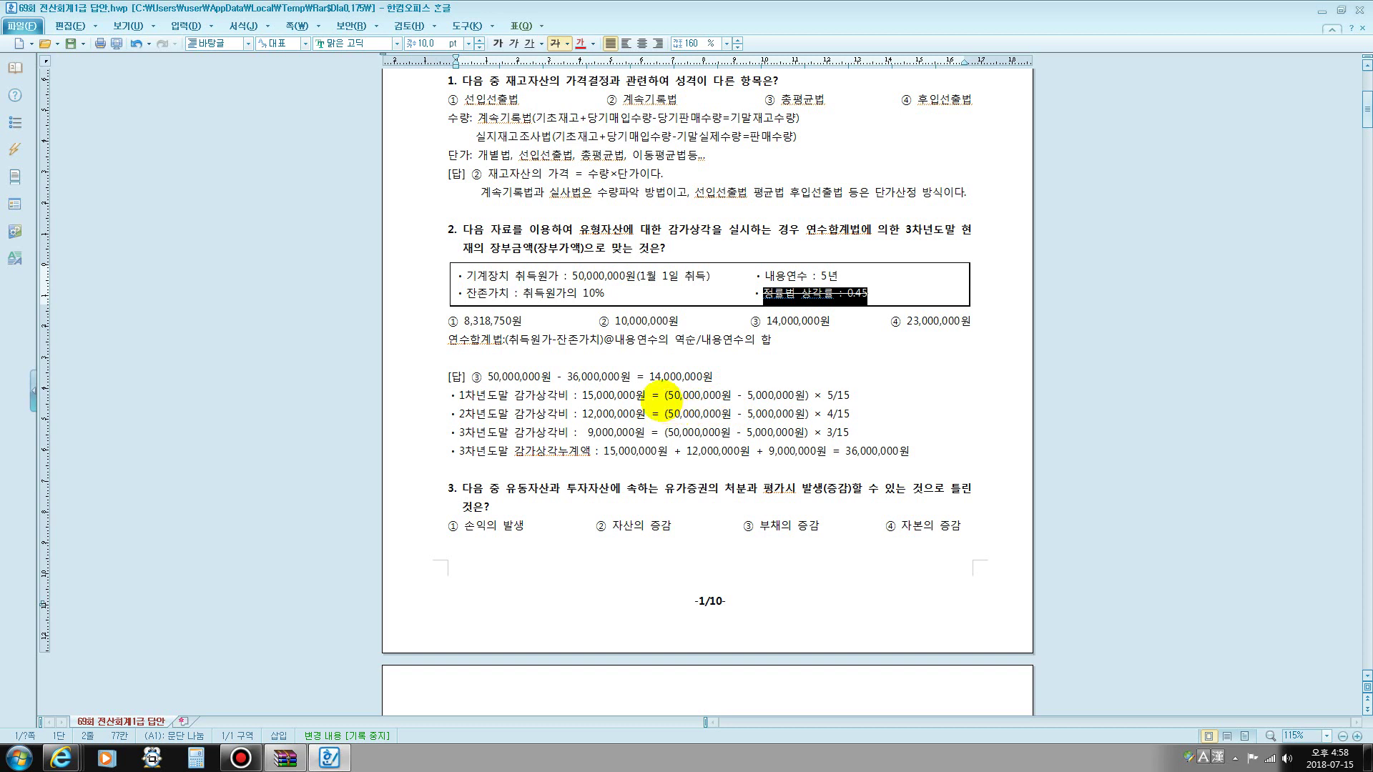
- Highlight the depreciable base in the 1차년도 line and in the formula
{"action": "left_click_drag", "start_coordinate": [660, 396], "coordinate": [806, 394]}
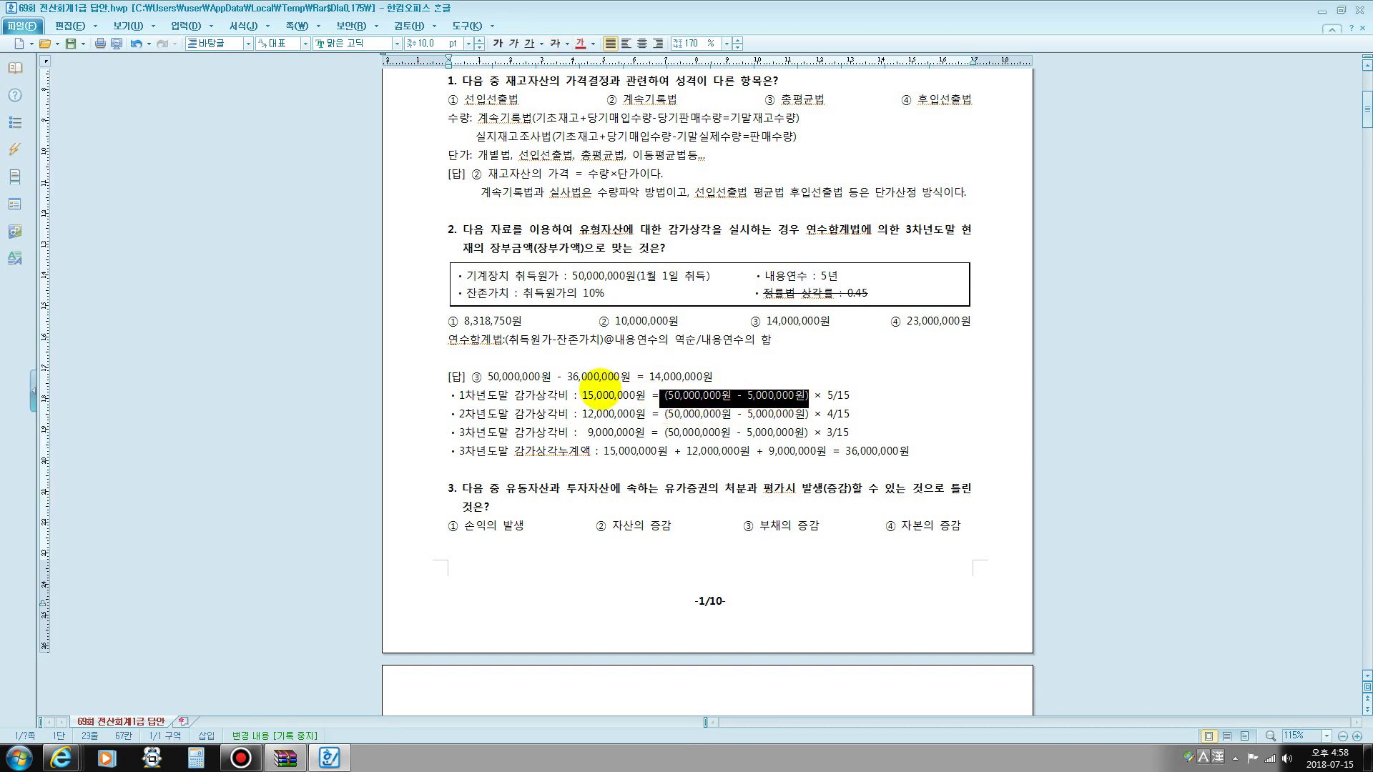
{"action": "left_click_drag", "start_coordinate": [509, 340], "coordinate": [586, 339]}
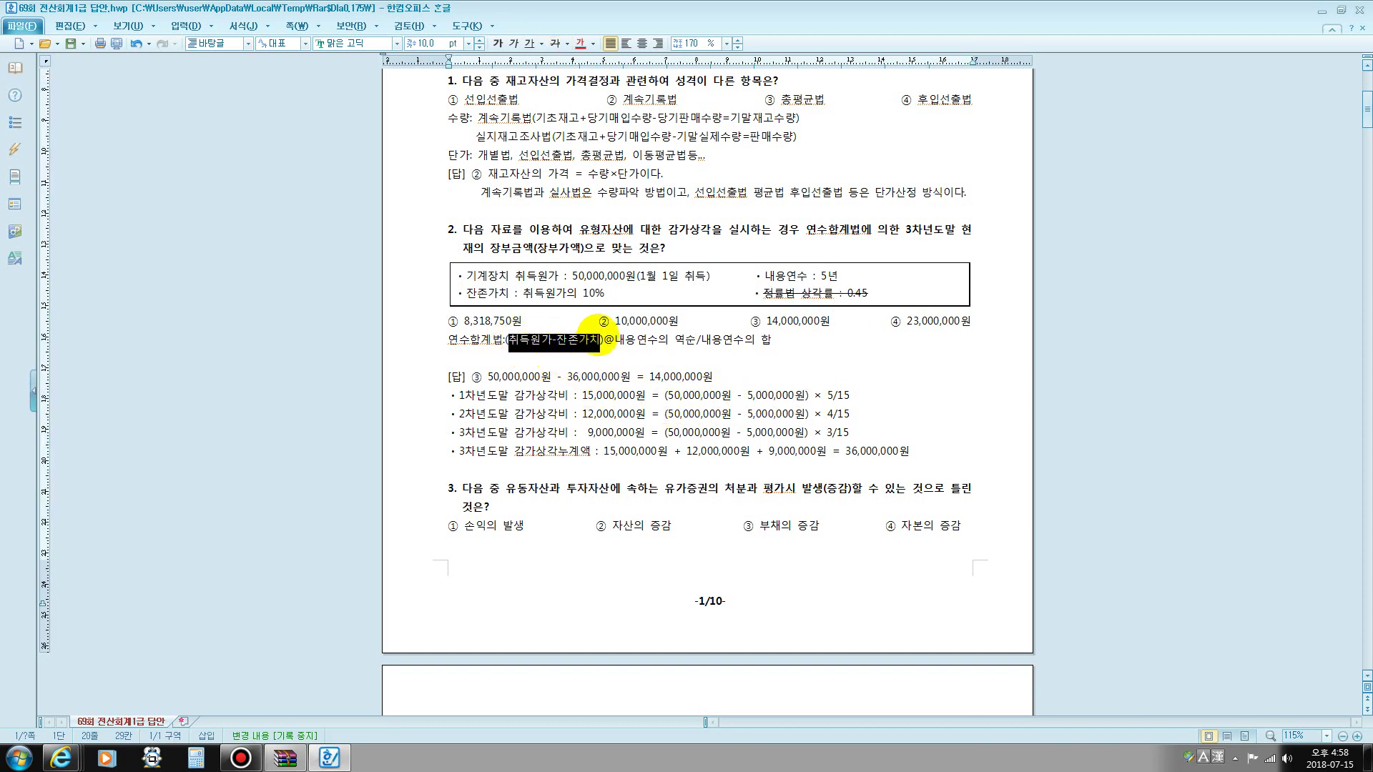
{"action": "left_click", "coordinate": [468, 359]}
- In 20 pt font, type '감가상각대상금액=취득원가-잔존가치' and select its first word
{"action": "left_click", "coordinate": [450, 43]}
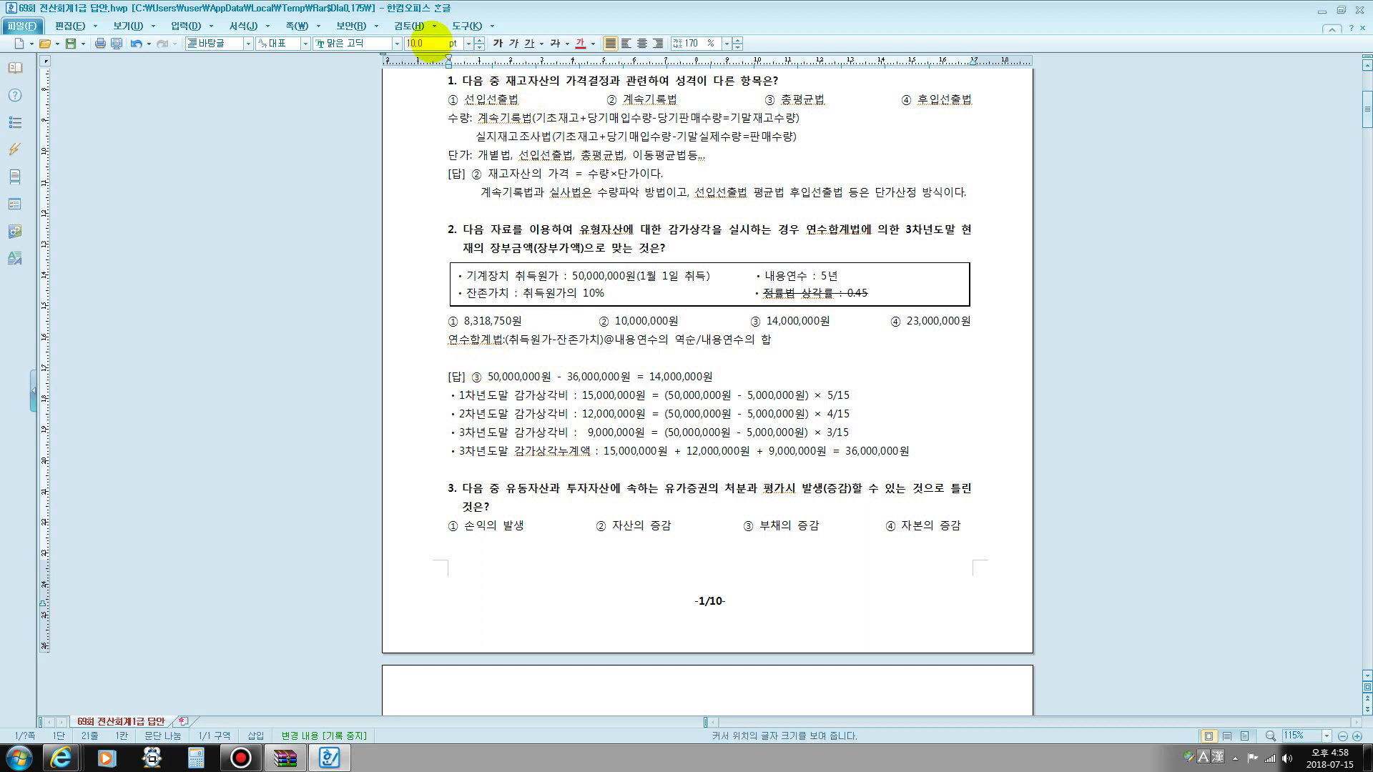
{"action": "type", "text": "20"}
{"action": "key", "text": "Return"}
{"action": "type", "text": "감"}
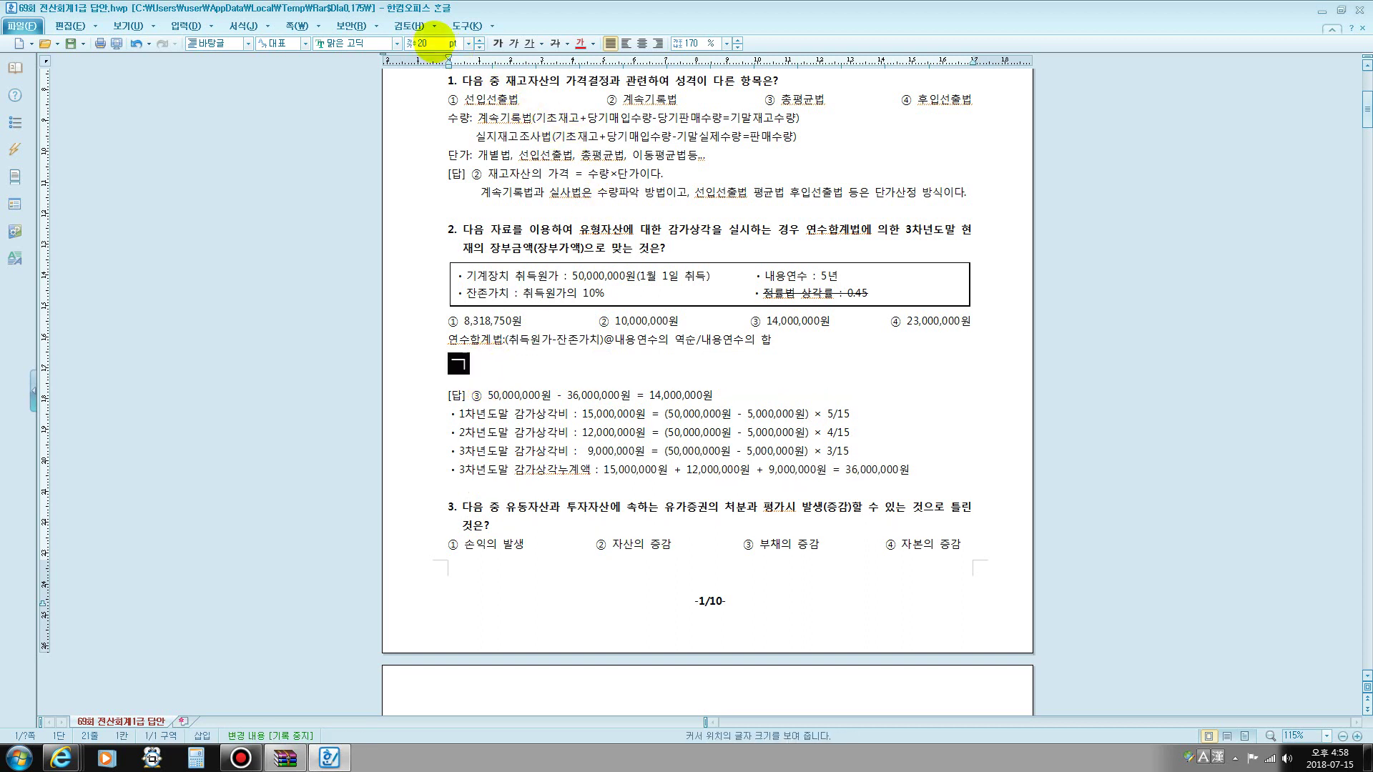
{"action": "type", "text": "가상각ㅈ"}
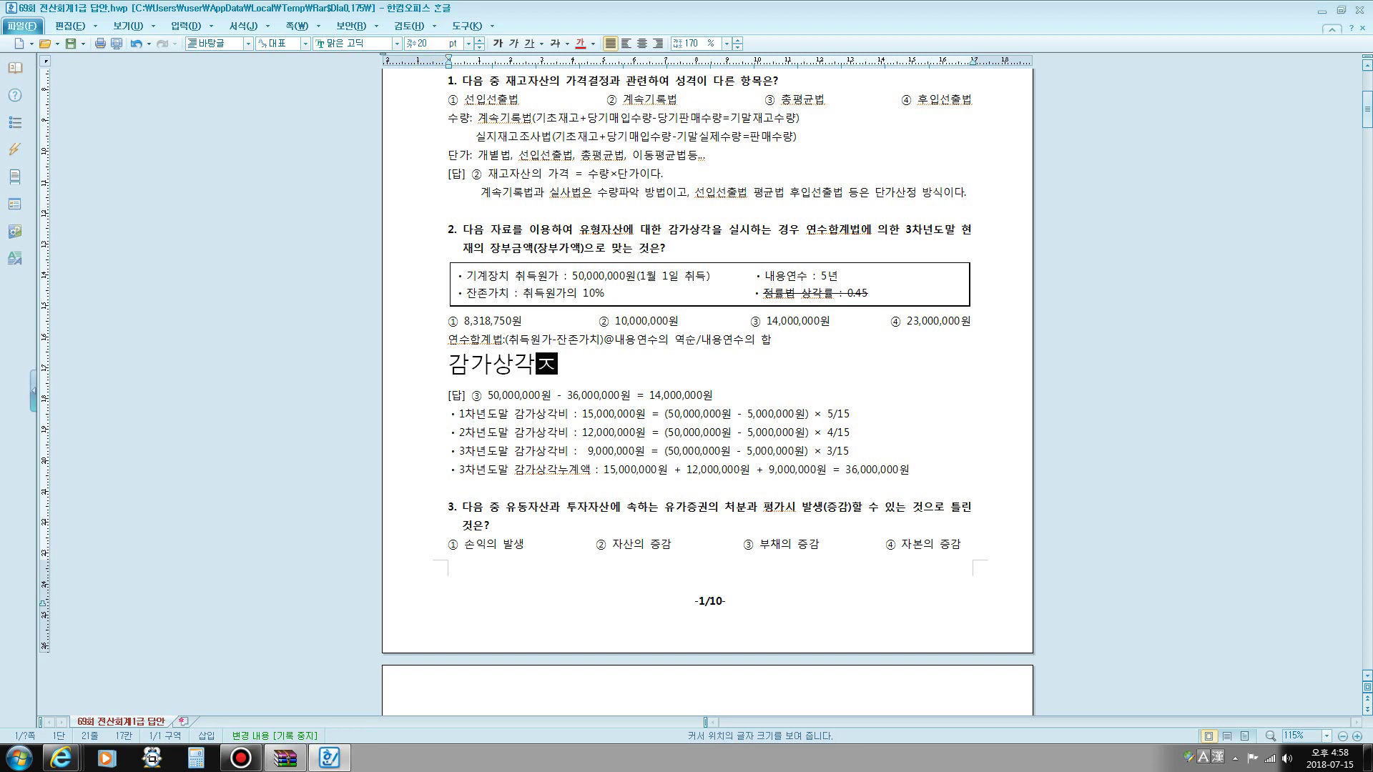
{"action": "key", "text": "BackSpace"}
{"action": "type", "text": "대상금"}
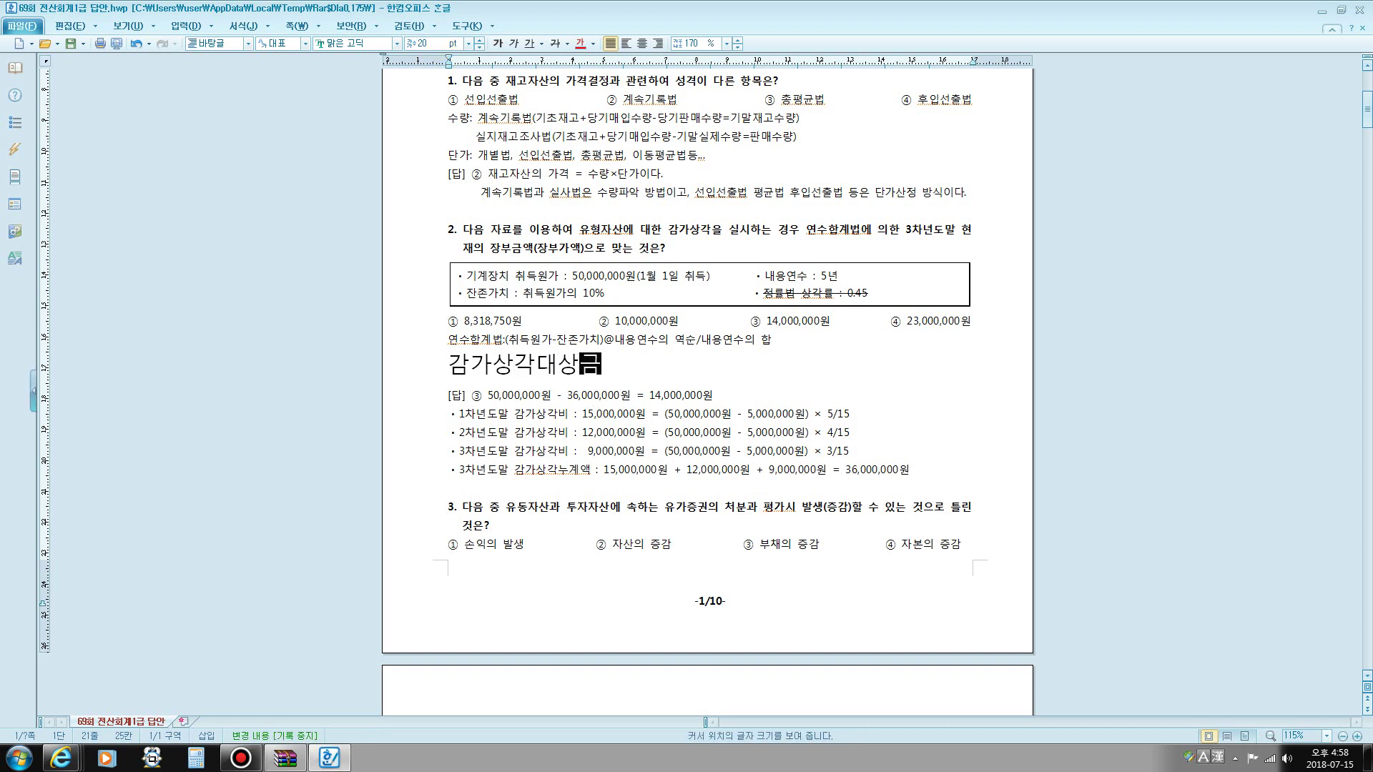
{"action": "type", "text": "액="}
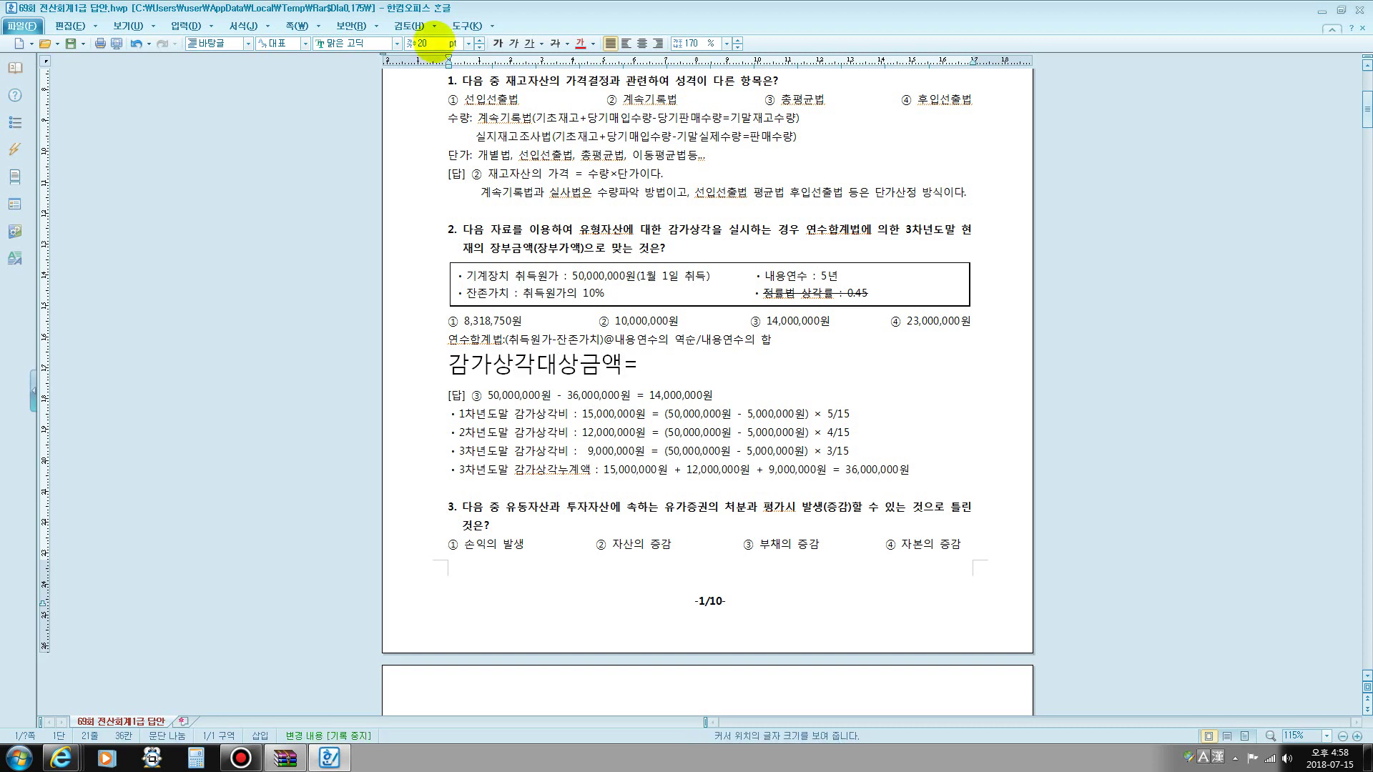
{"action": "type", "text": "추ㅣ득원가-"}
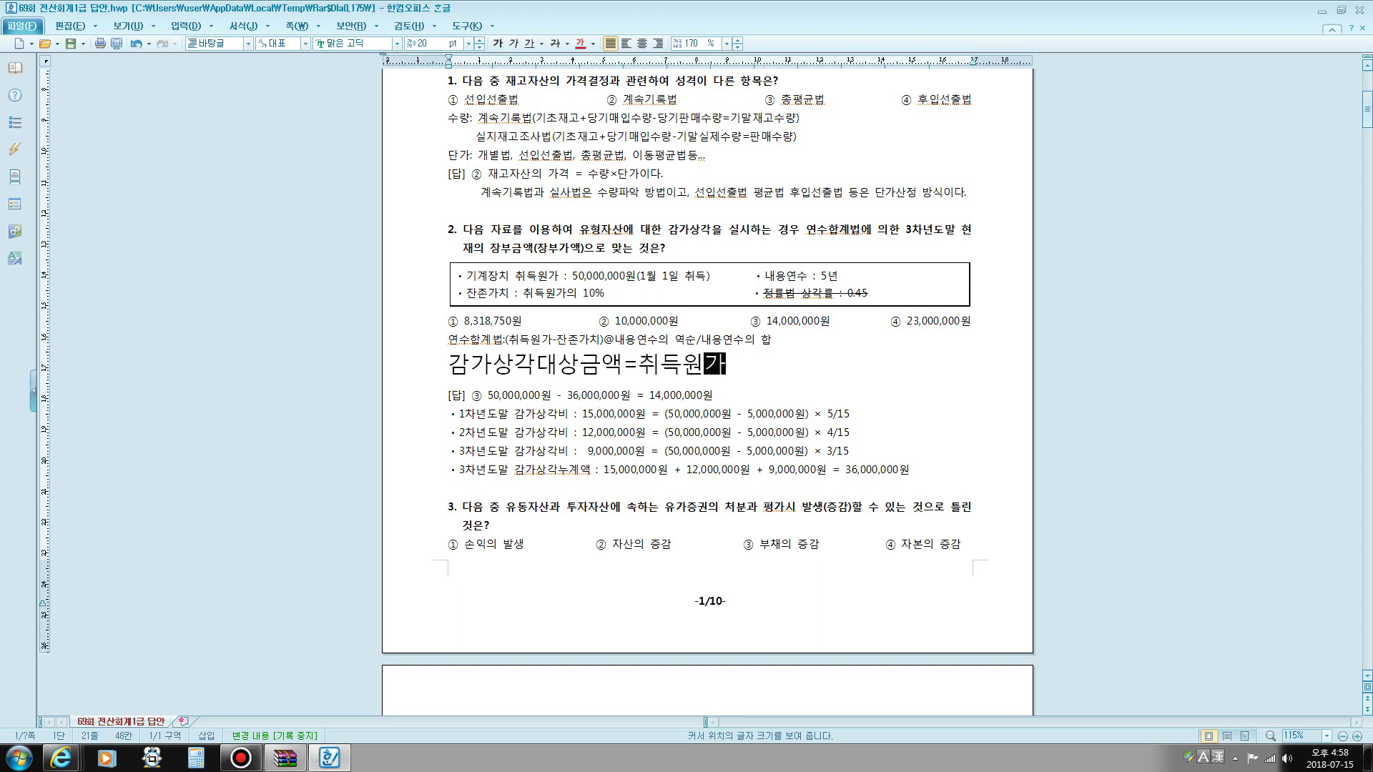
{"action": "type", "text": "잔존가치"}
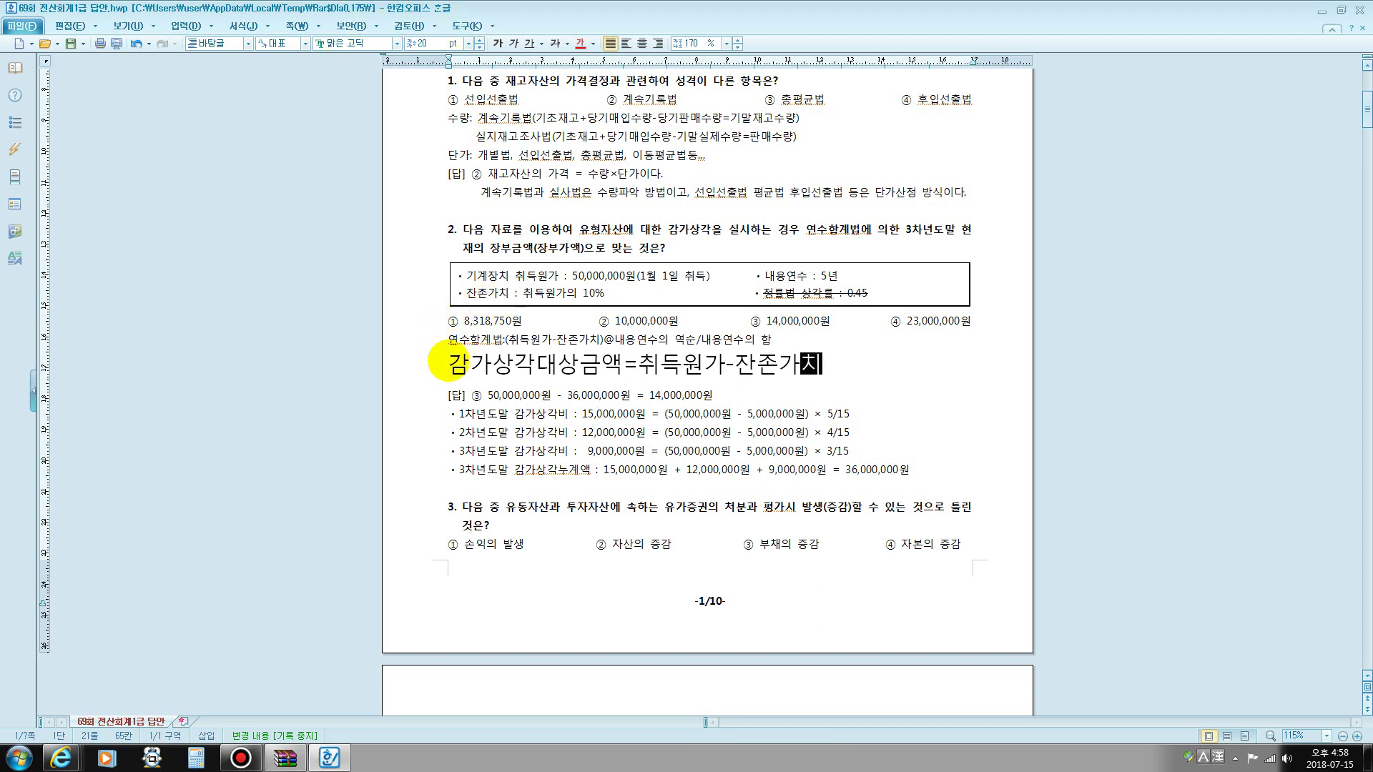
{"action": "left_click", "coordinate": [451, 365]}
{"action": "key", "text": "shift+Right"}
{"action": "key", "text": "shift+Right"}
{"action": "key", "text": "shift+Right"}
{"action": "key", "text": "shift+Right"}
{"action": "key", "text": "shift+Right"}
{"action": "key", "text": "shift+Right"}
{"action": "key", "text": "shift+Right"}
{"action": "key", "text": "shift+Right"}
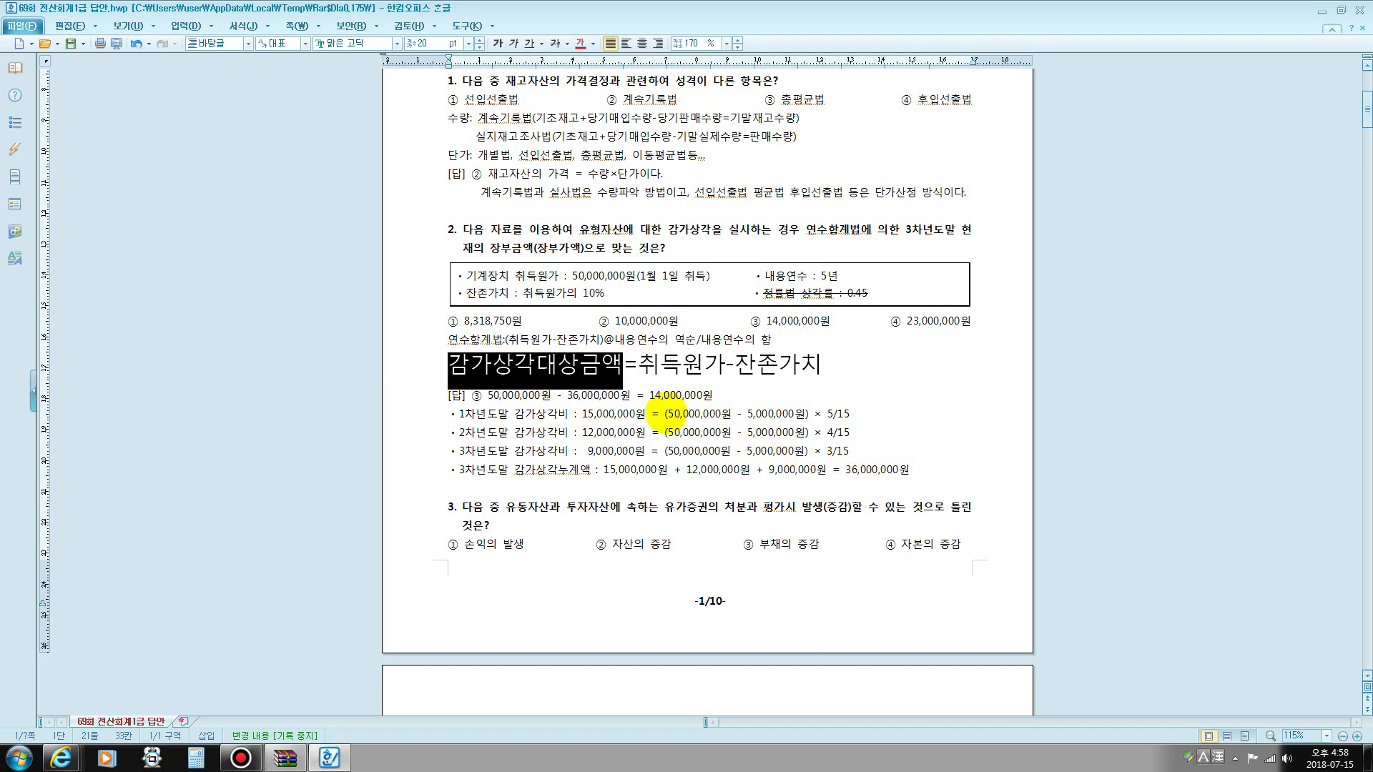
- Color (50,000,000원 - 5,000,000원) in the 1차년도말 line red
{"action": "left_click", "coordinate": [671, 413]}
{"action": "left_click_drag", "start_coordinate": [665, 413], "coordinate": [811, 414]}
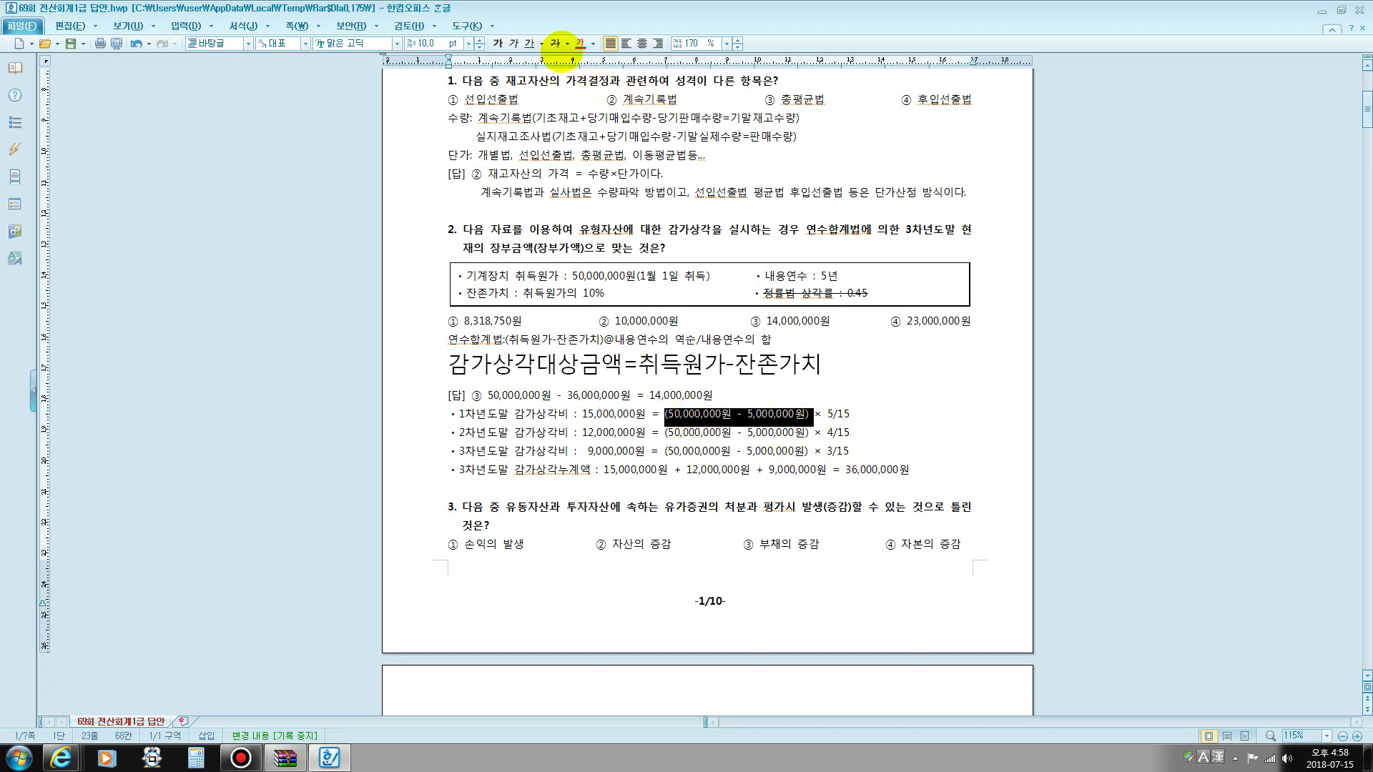
{"action": "left_click", "coordinate": [580, 43]}
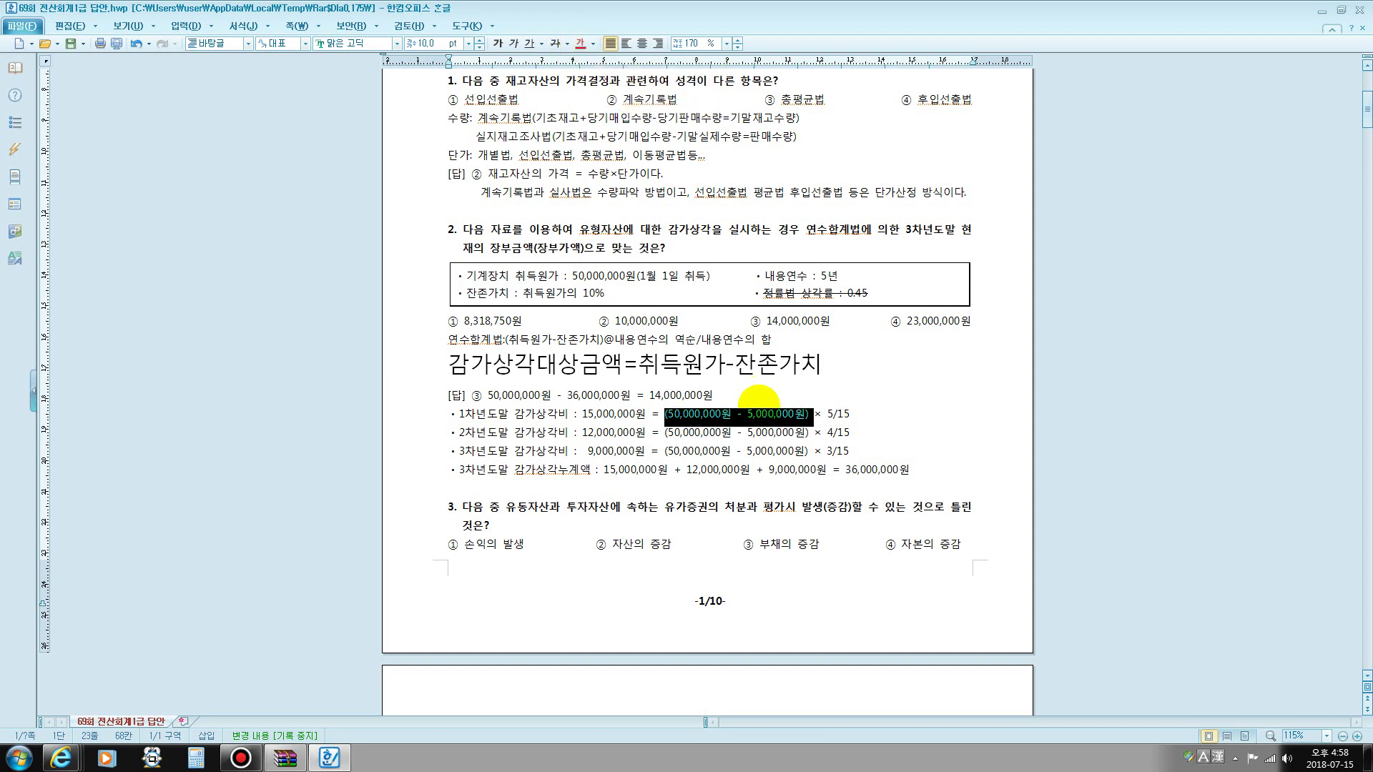
- Highlight 내용연수의 역순, the 5/15 and 3/15 fractions, 5년, the 36,000,000원 total, and 장부금액
{"action": "left_click_drag", "start_coordinate": [615, 339], "coordinate": [692, 333]}
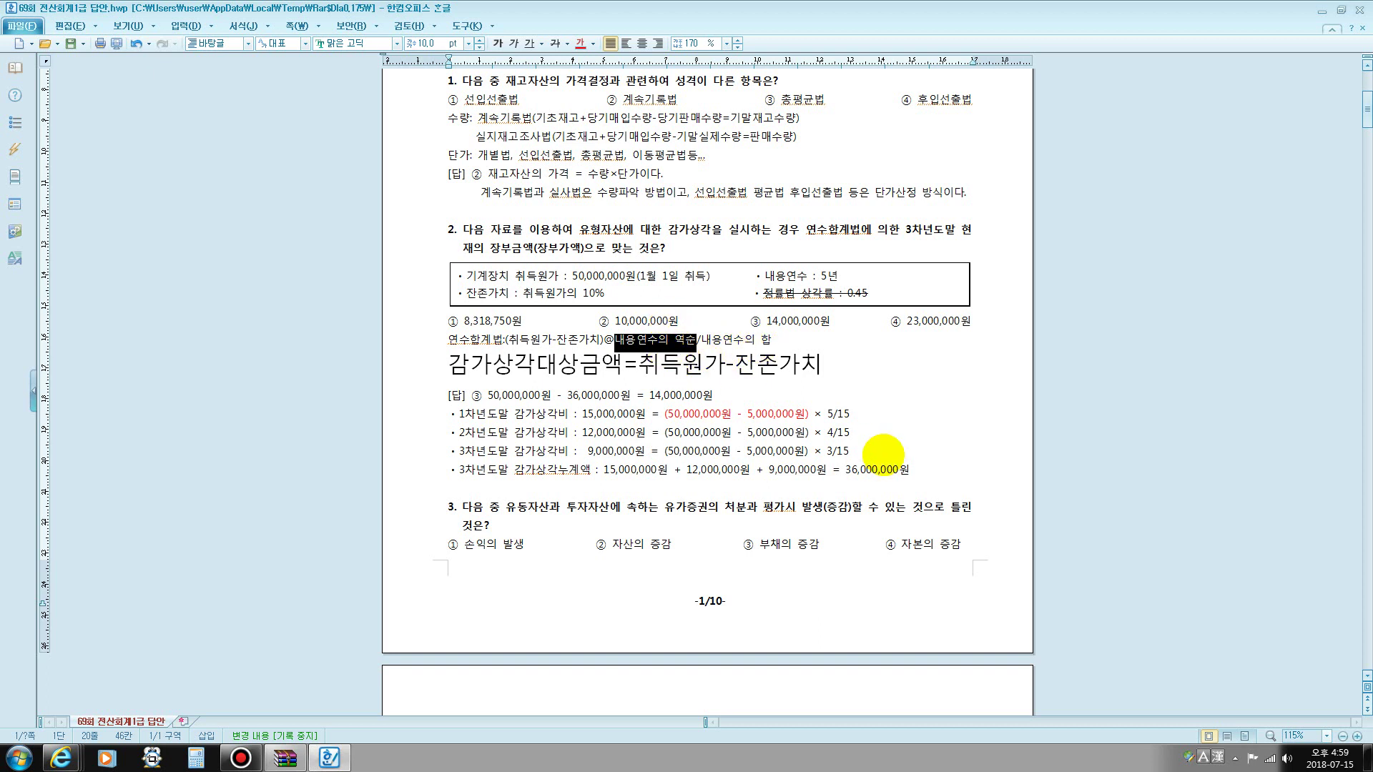
{"action": "left_click_drag", "start_coordinate": [836, 415], "coordinate": [855, 415]}
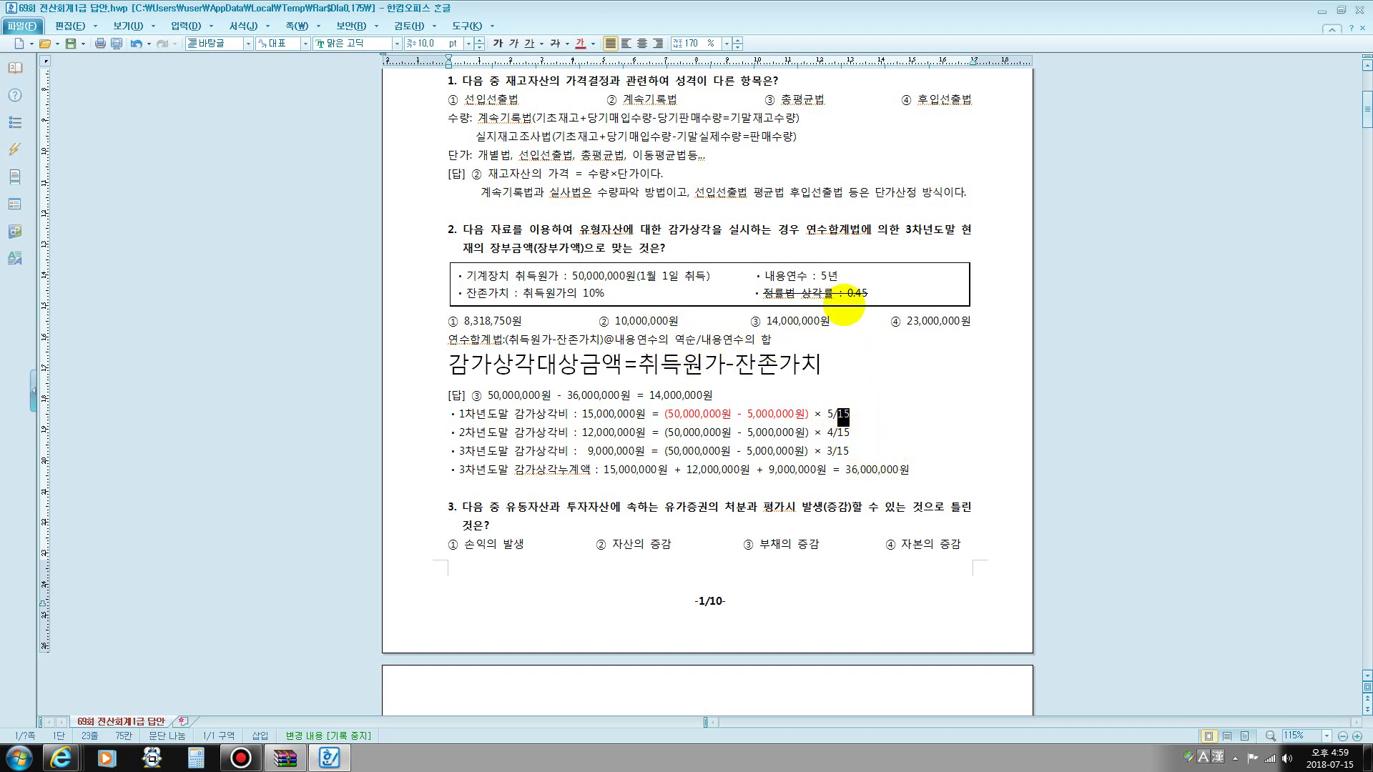
{"action": "left_click_drag", "start_coordinate": [821, 276], "coordinate": [841, 275]}
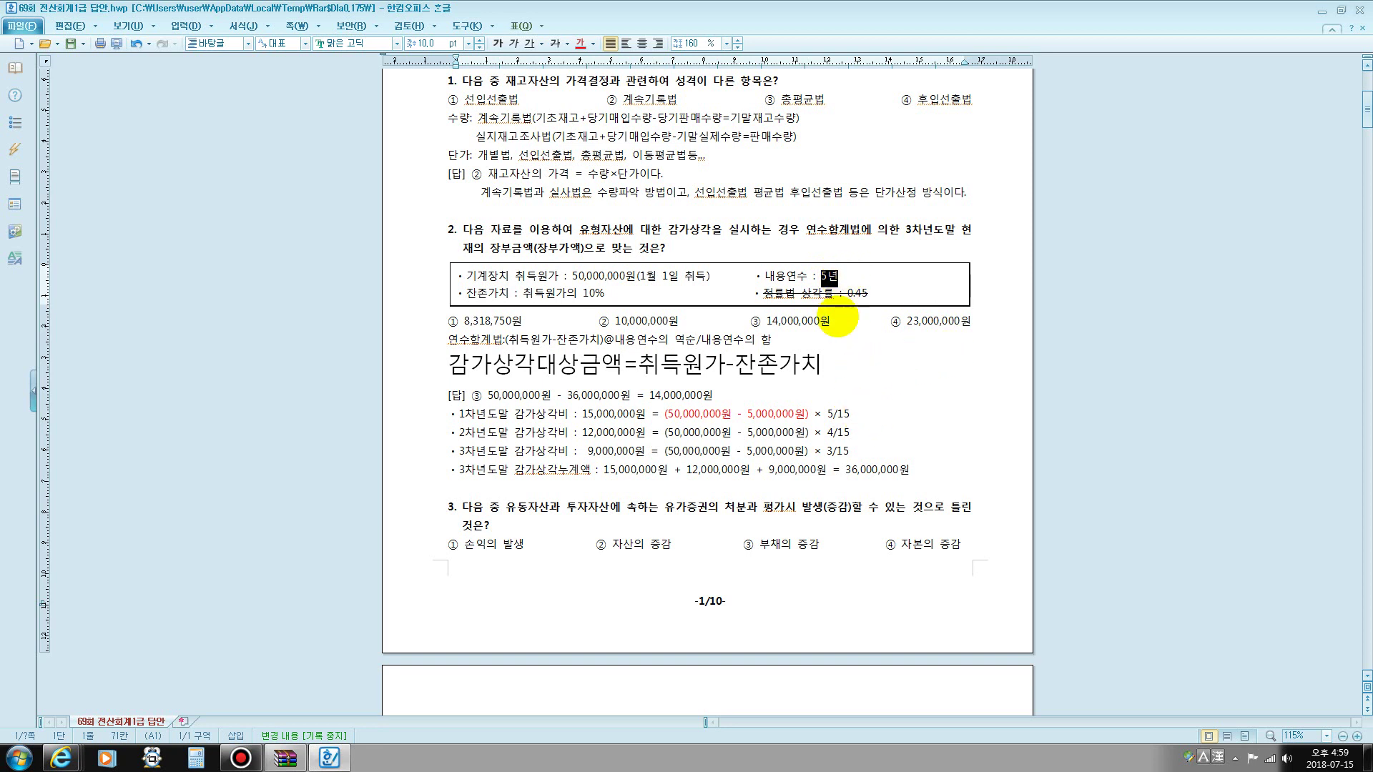
{"action": "left_click_drag", "start_coordinate": [851, 414], "coordinate": [822, 414]}
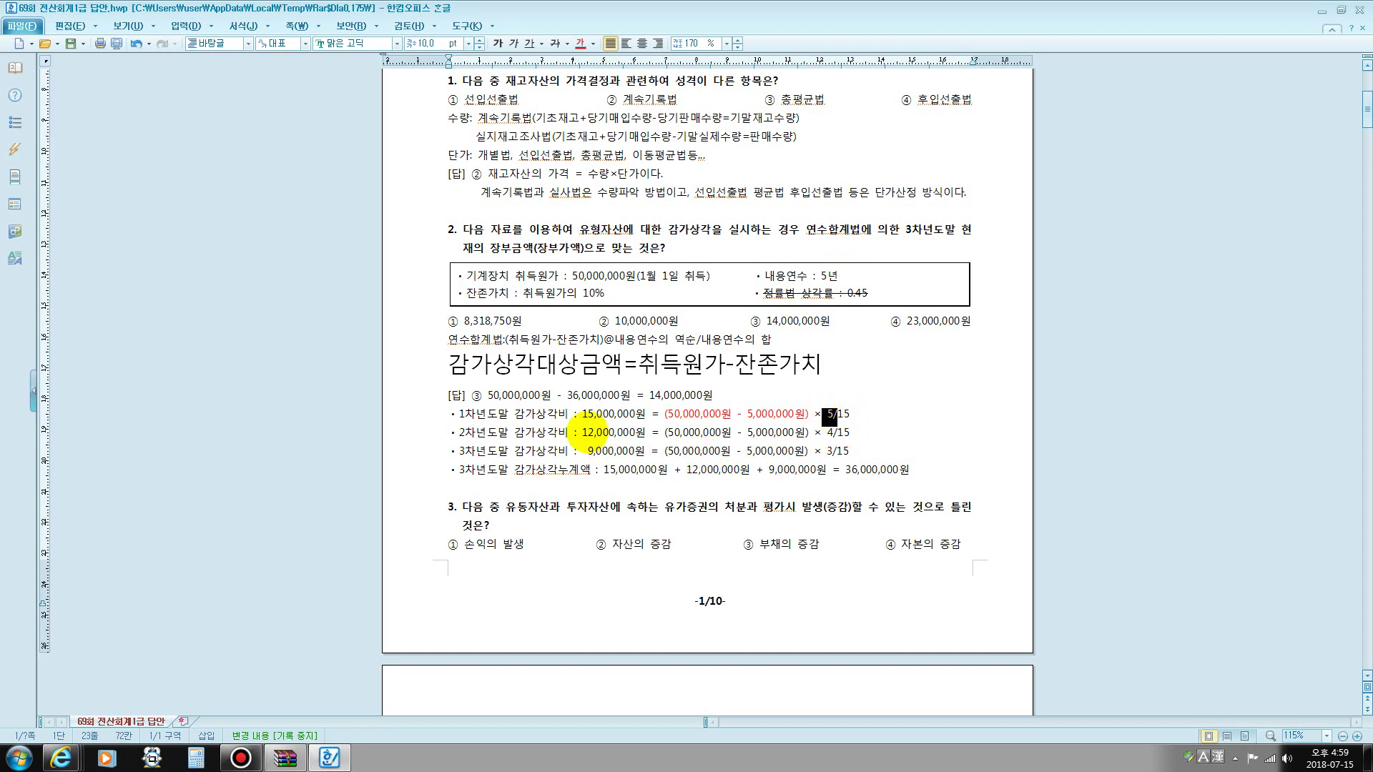
{"action": "left_click_drag", "start_coordinate": [665, 432], "coordinate": [842, 451]}
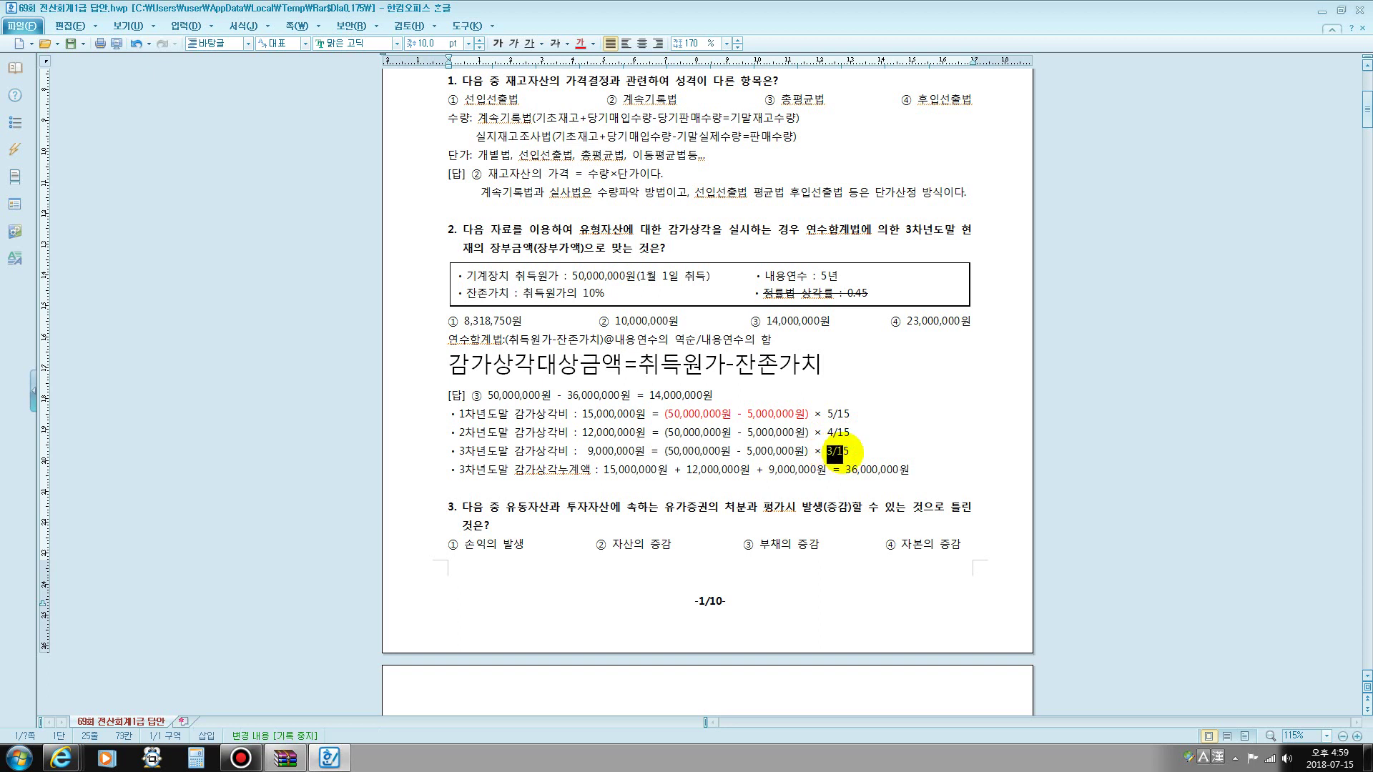
{"action": "left_click_drag", "start_coordinate": [584, 414], "coordinate": [911, 471]}
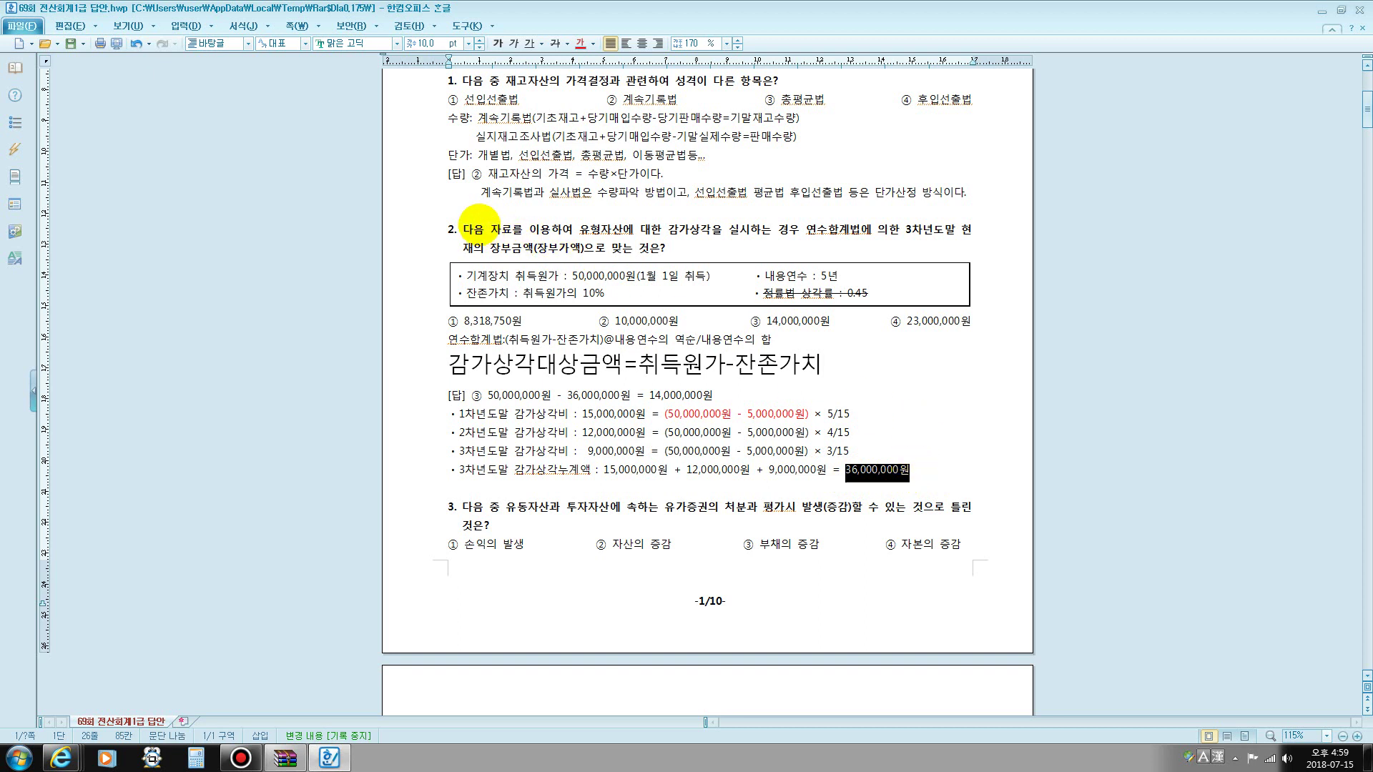
{"action": "left_click_drag", "start_coordinate": [491, 248], "coordinate": [583, 251]}
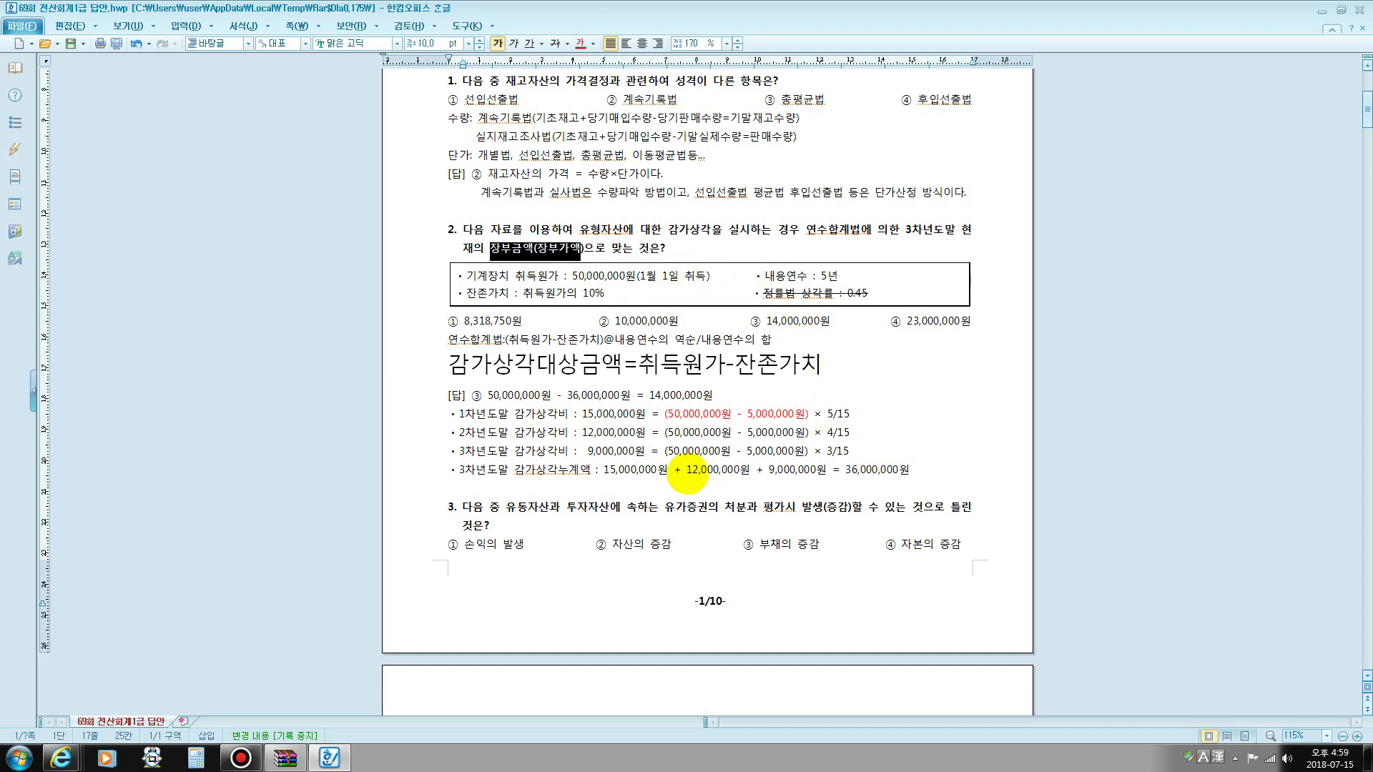
- Below 3차년도말, add '취득원가-감가상각누계액=장부금액' and '50,000,000-36,000,000=14,000,000'
{"action": "left_click", "coordinate": [528, 489]}
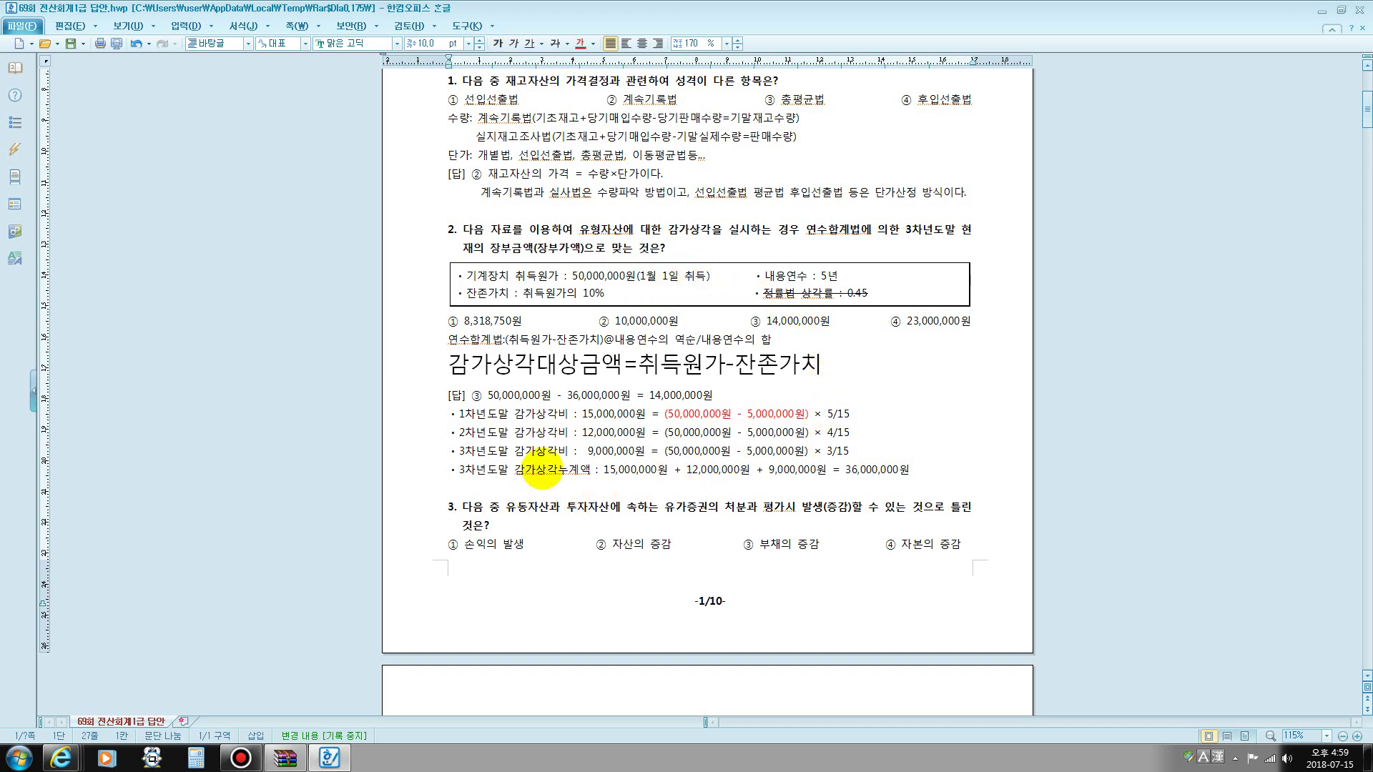
{"action": "type", "text": "취득원가"}
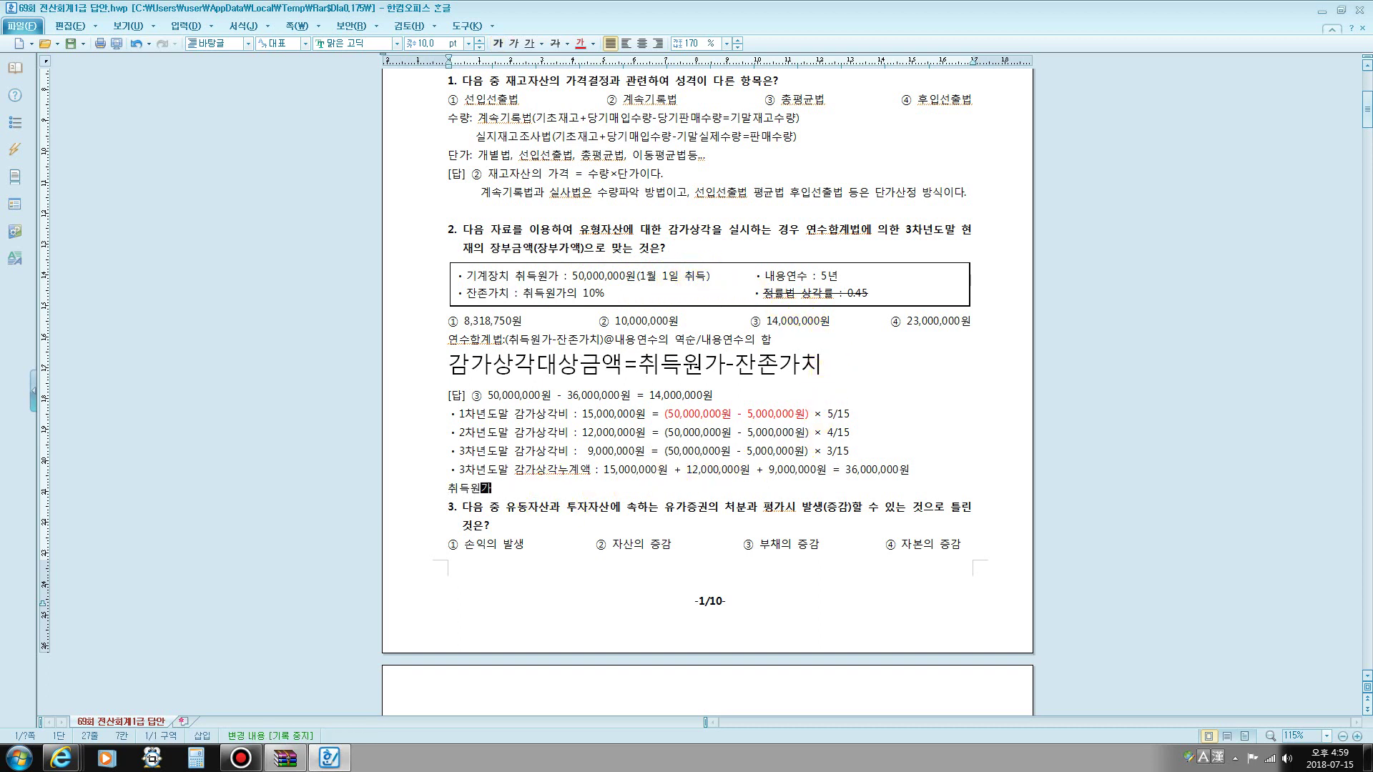
{"action": "type", "text": "-가"}
{"action": "type", "text": "감가상"}
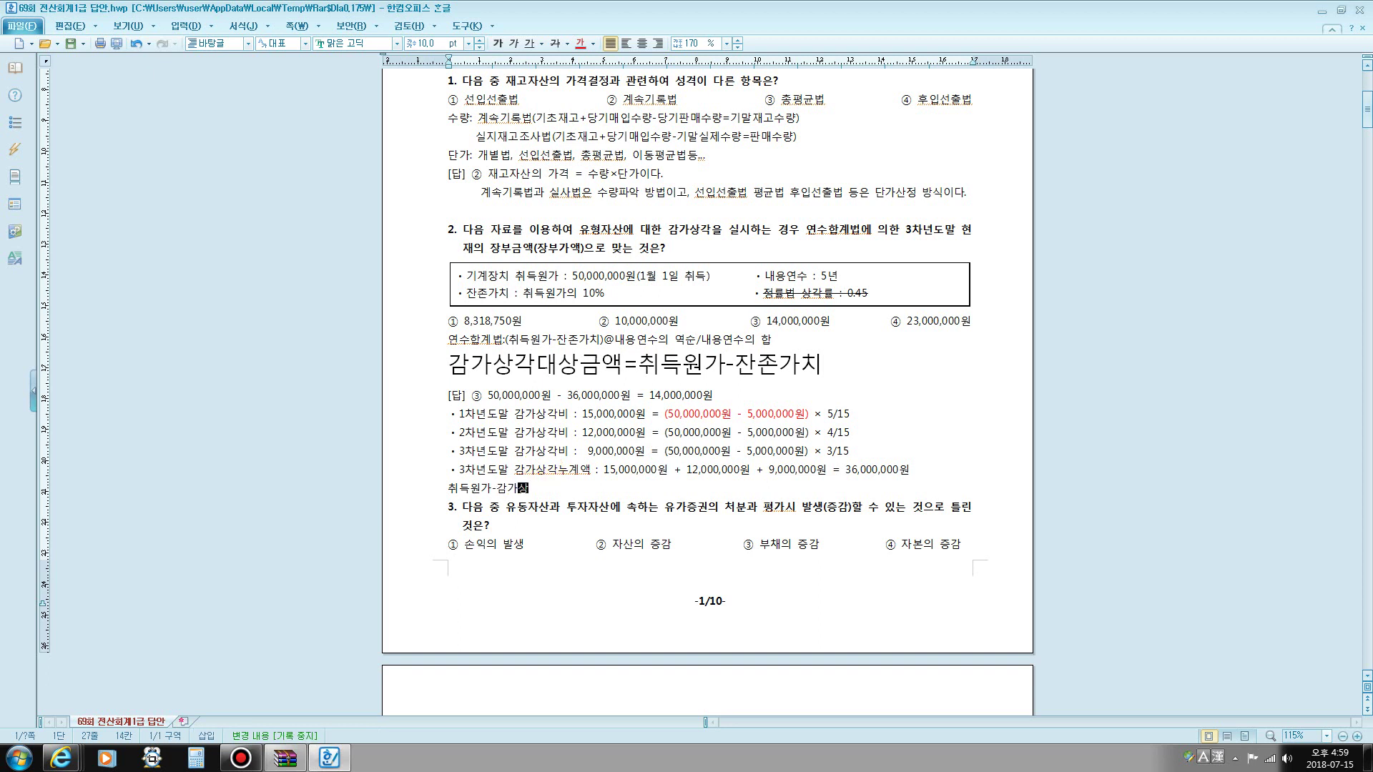
{"action": "type", "text": "아"}
{"action": "key", "text": "BackSpace"}
{"action": "key", "text": "BackSpace"}
{"action": "type", "text": "ㄱ"}
{"action": "type", "text": "누계액"}
{"action": "type", "text": "=장부"}
{"action": "type", "text": "금액"}
{"action": "key", "text": "Return"}
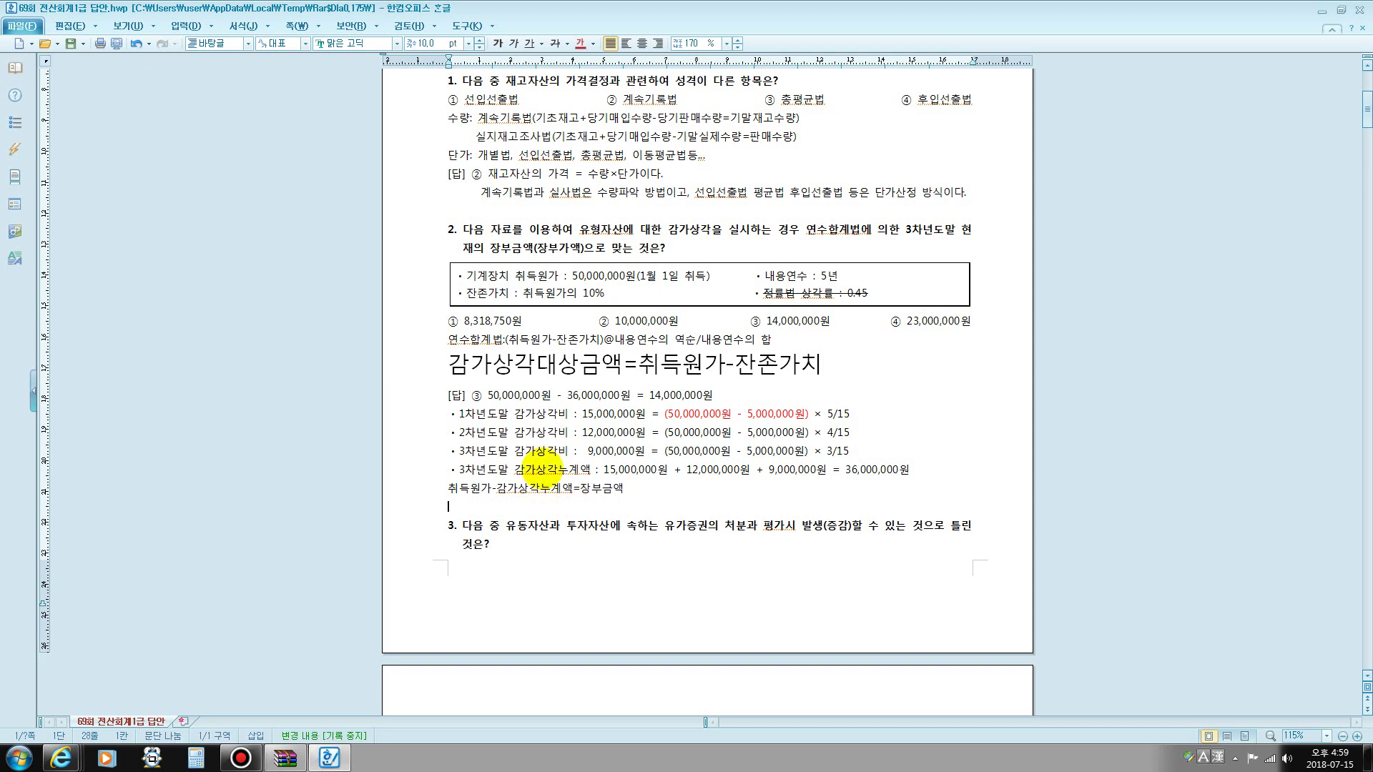
{"action": "type", "text": "50,000,000-36,000,000=14,000,000"}
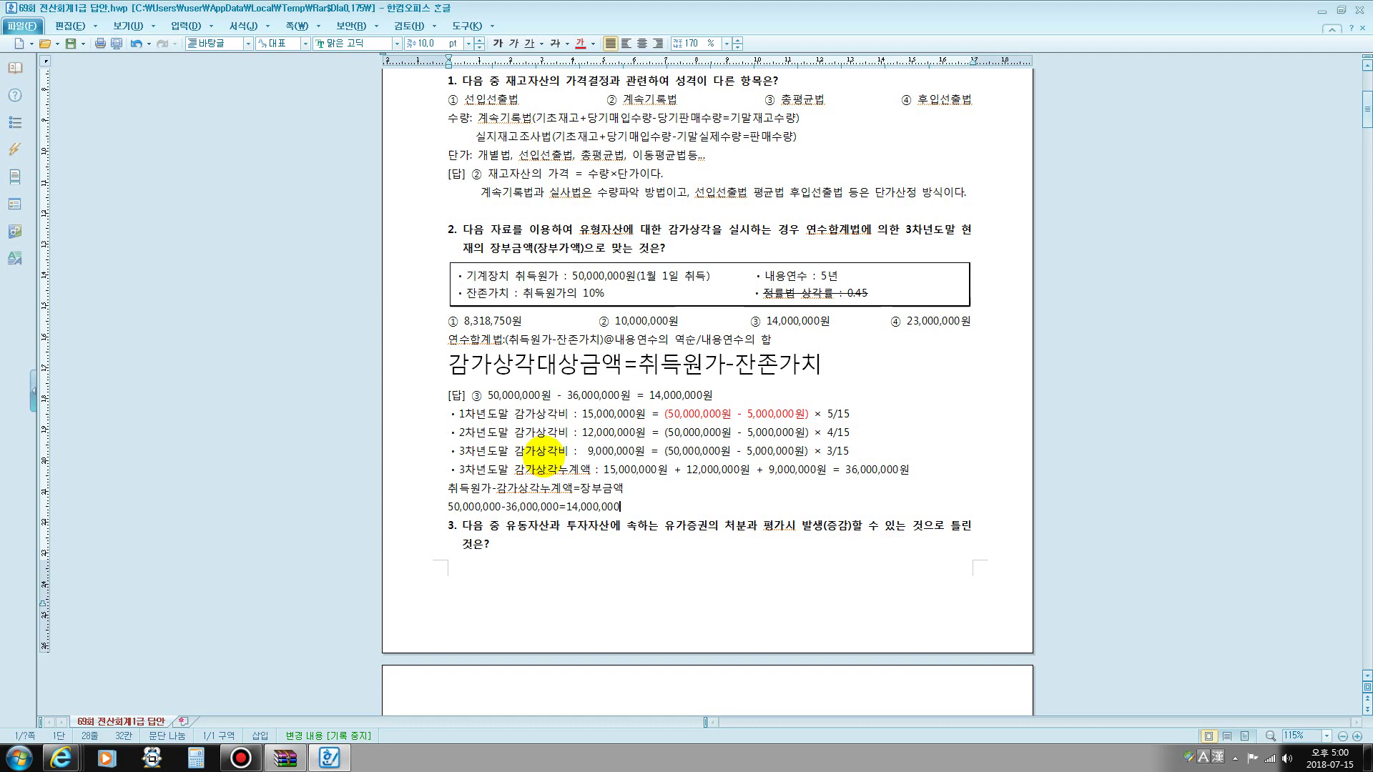
{"action": "scroll", "coordinate": [544, 458], "scroll_direction": "down", "scroll_amount": 5}
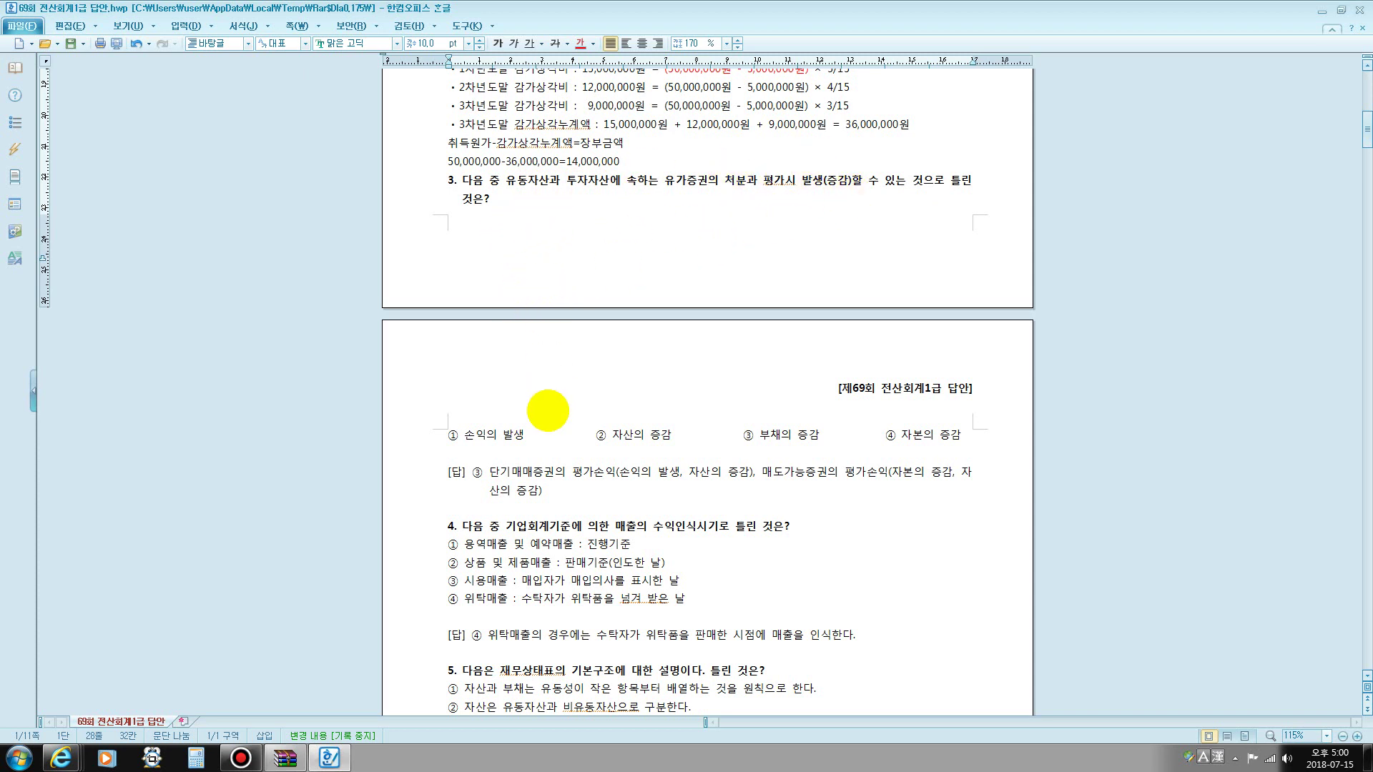
- Below question 3's choices, note 단기매매증권처분손익: 손익발생
{"action": "left_click", "coordinate": [461, 452]}
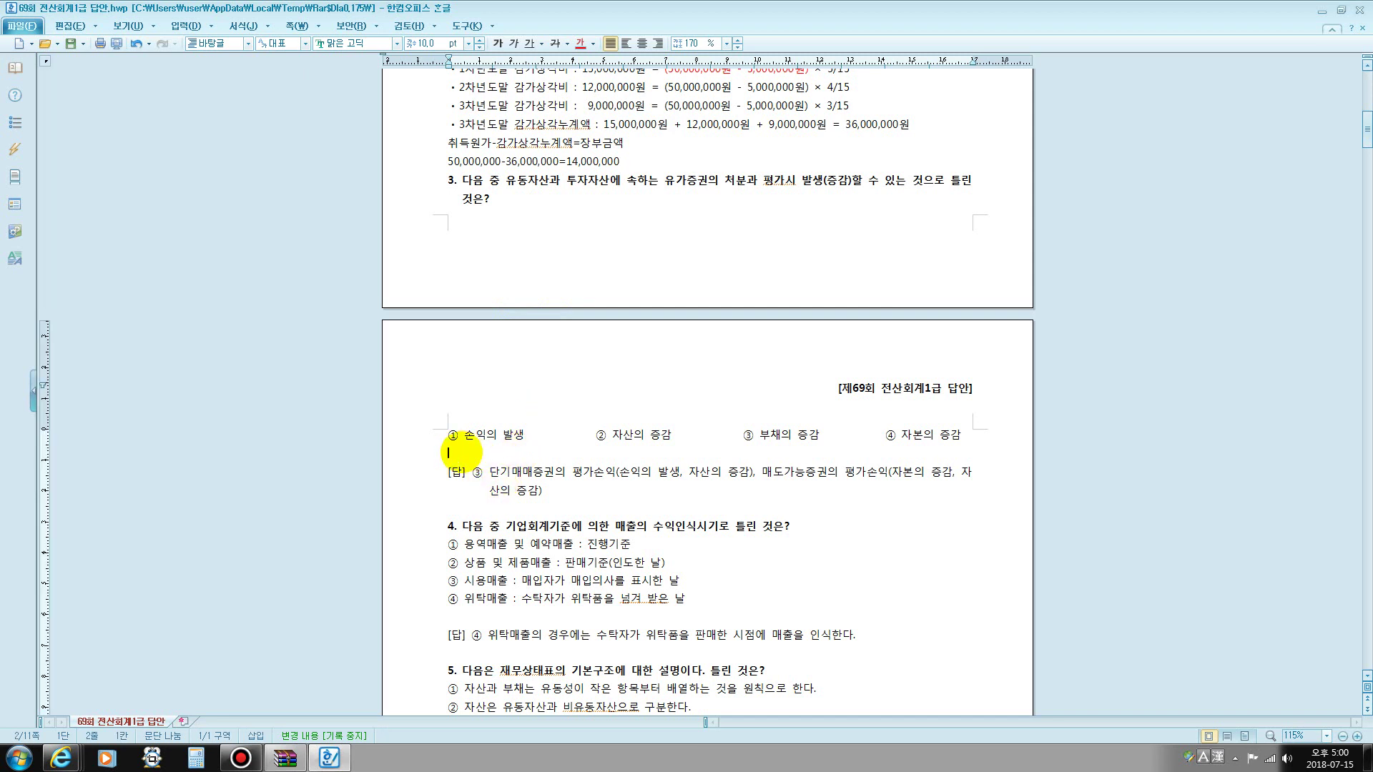
{"action": "type", "text": "단기매매"}
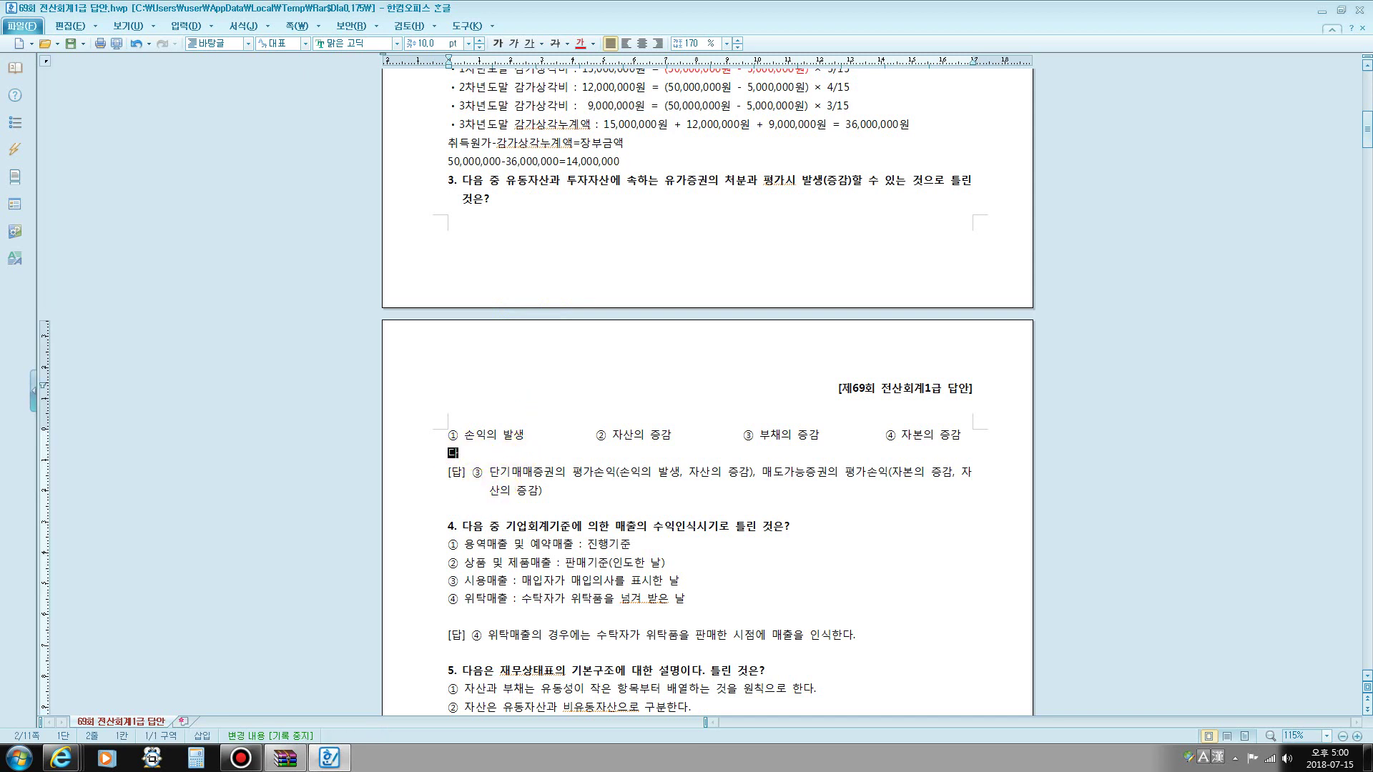
{"action": "type", "text": "증권"}
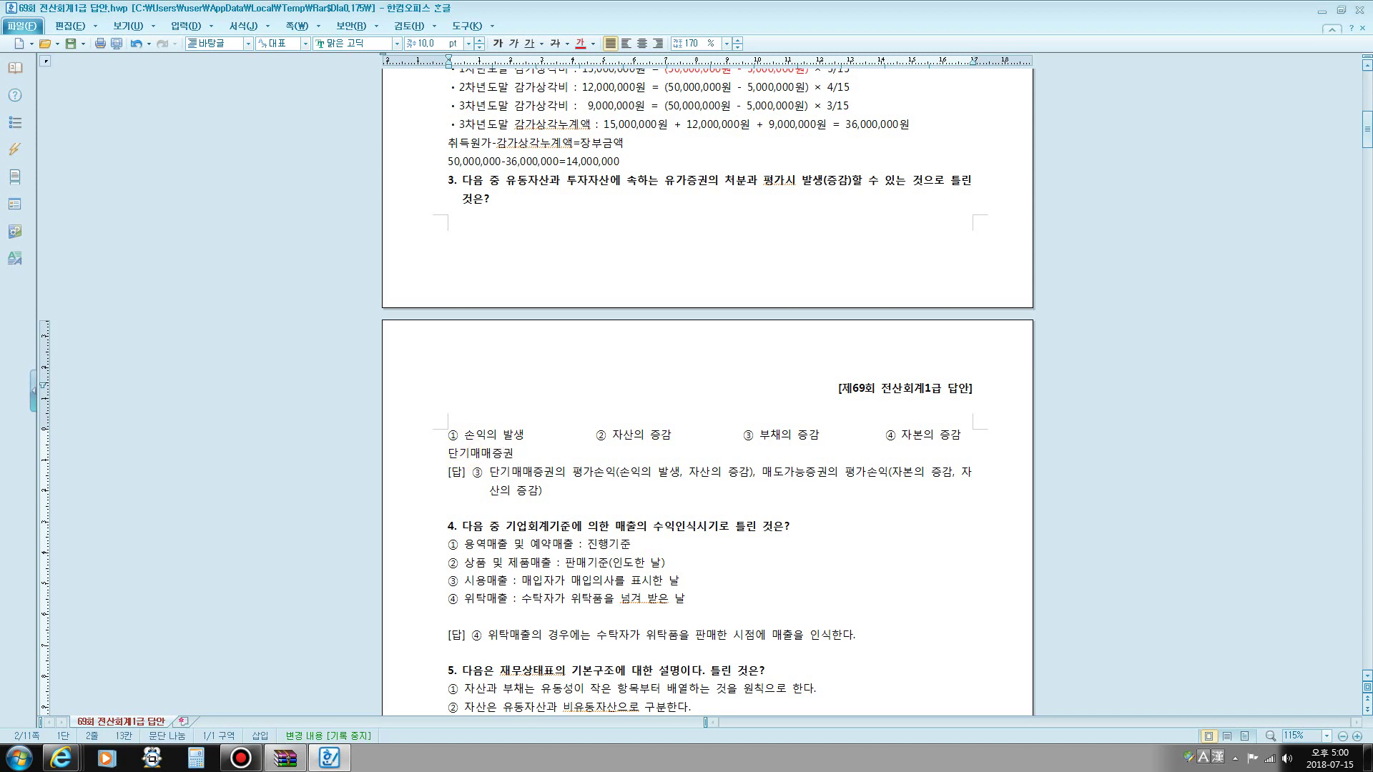
{"action": "key", "text": "BackSpace"}
{"action": "type", "text": "처분ㅅ"}
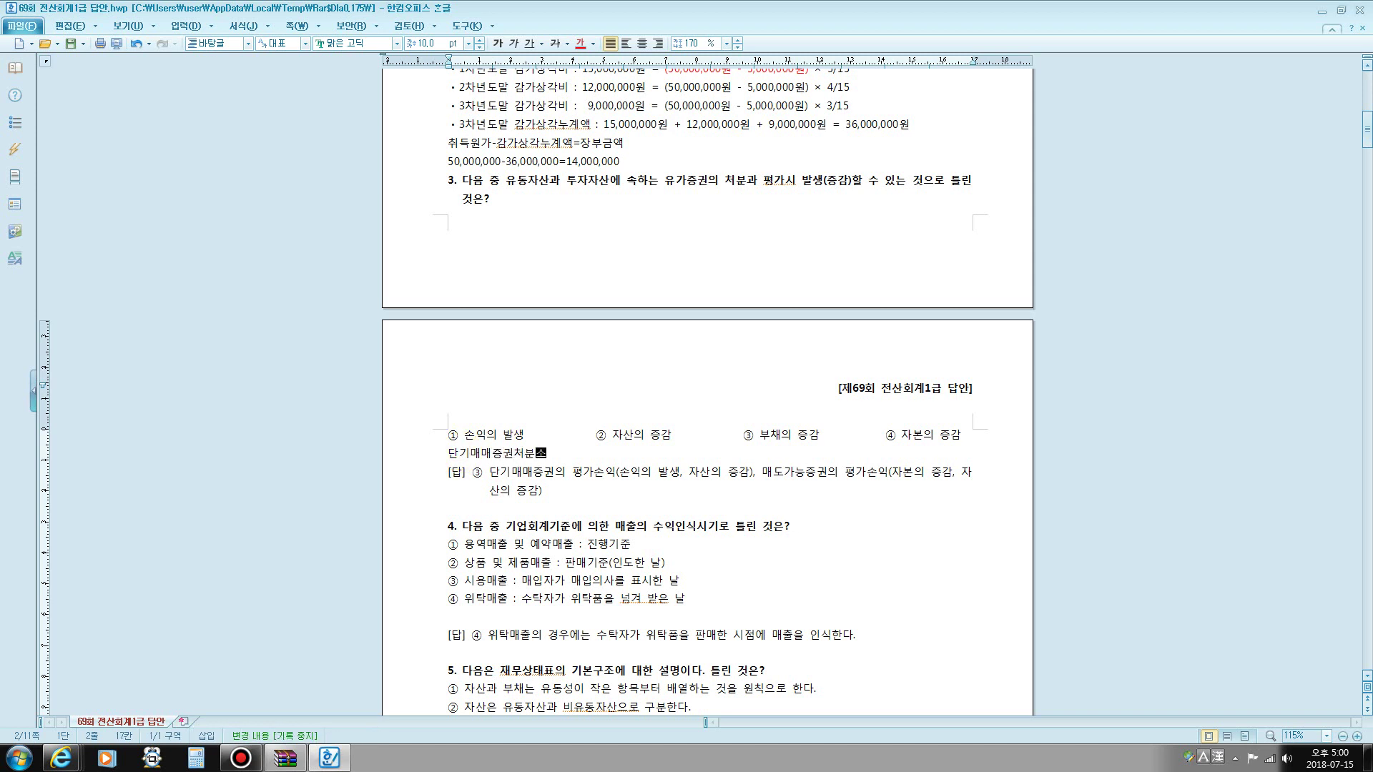
{"action": "type", "text": "손이: "}
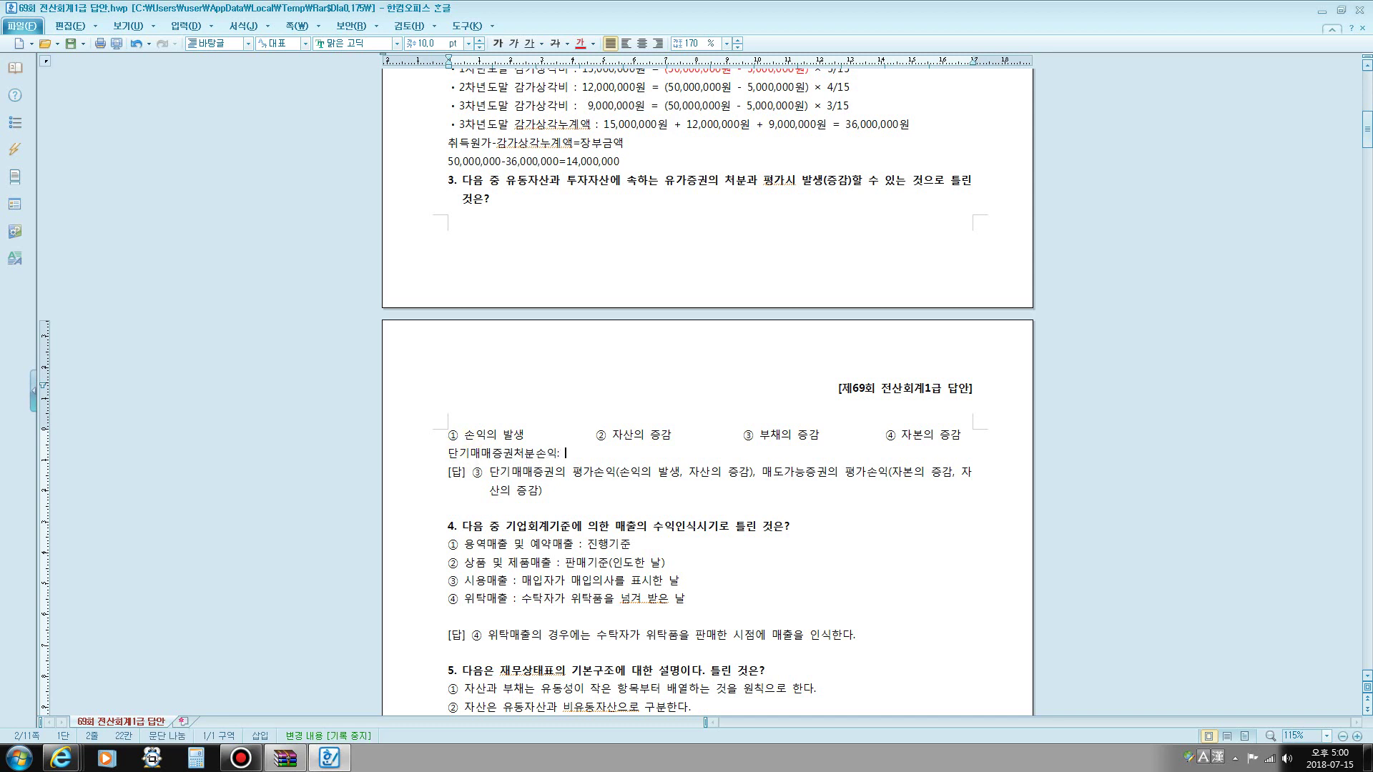
{"action": "type", "text": "손이계산서"}
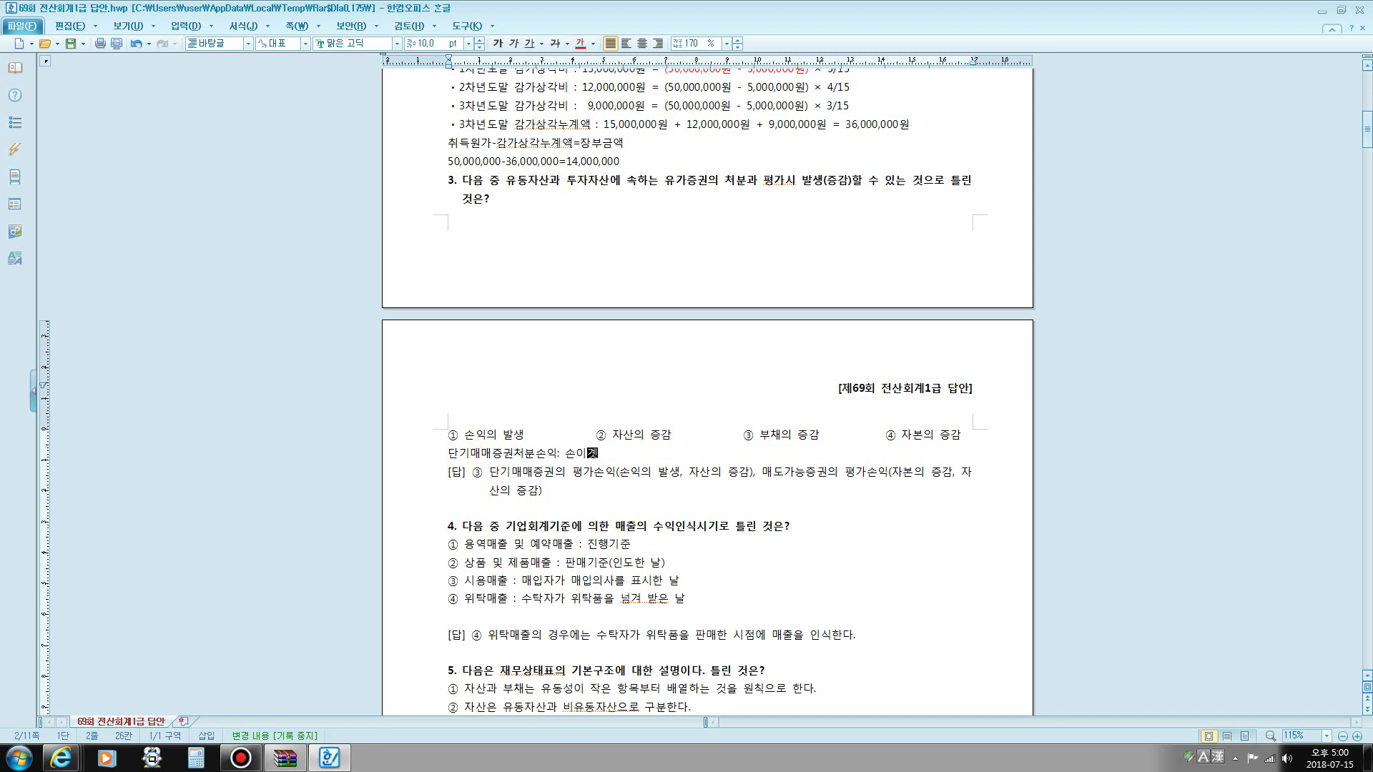
{"action": "key", "text": "BackSpace"}
{"action": "key", "text": "BackSpace"}
{"action": "key", "text": "BackSpace"}
{"action": "key", "text": "BackSpace"}
{"action": "key", "text": "BackSpace"}
{"action": "key", "text": "BackSpace"}
{"action": "type", "text": "발생"}
{"action": "key", "text": "Return"}
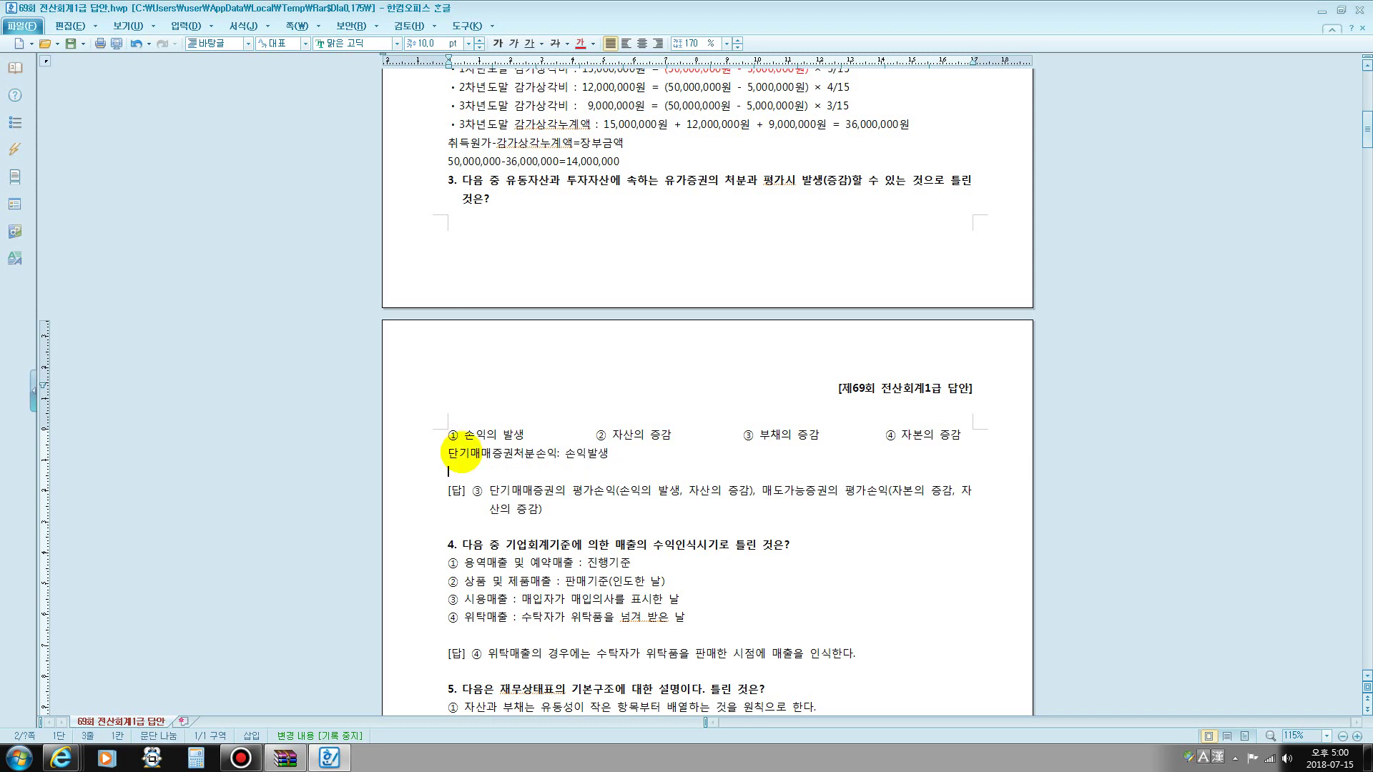
- Add the notes 매도가능증권처분손익: 손익발생 and 단기매매증권평가손익 : 손익발생
{"action": "type", "text": "매도가"}
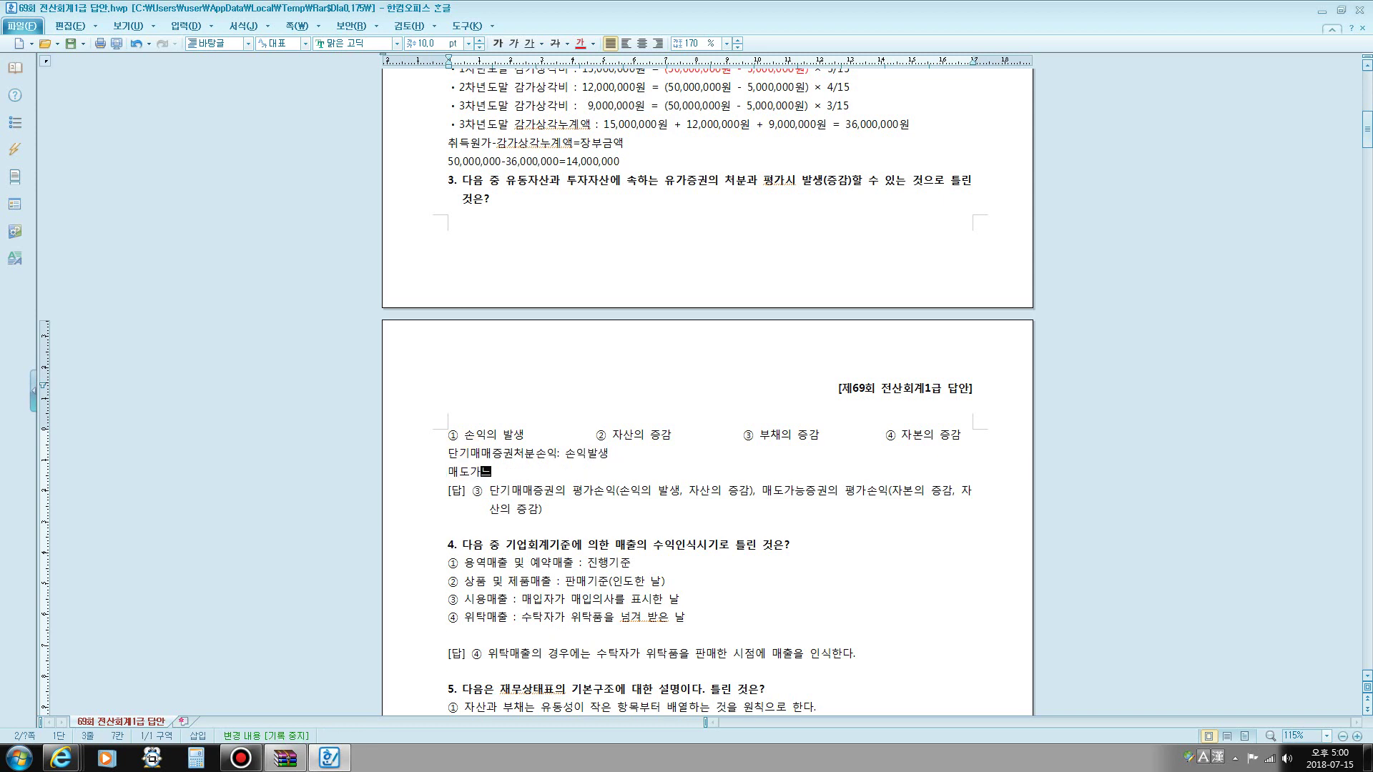
{"action": "type", "text": "능증권"}
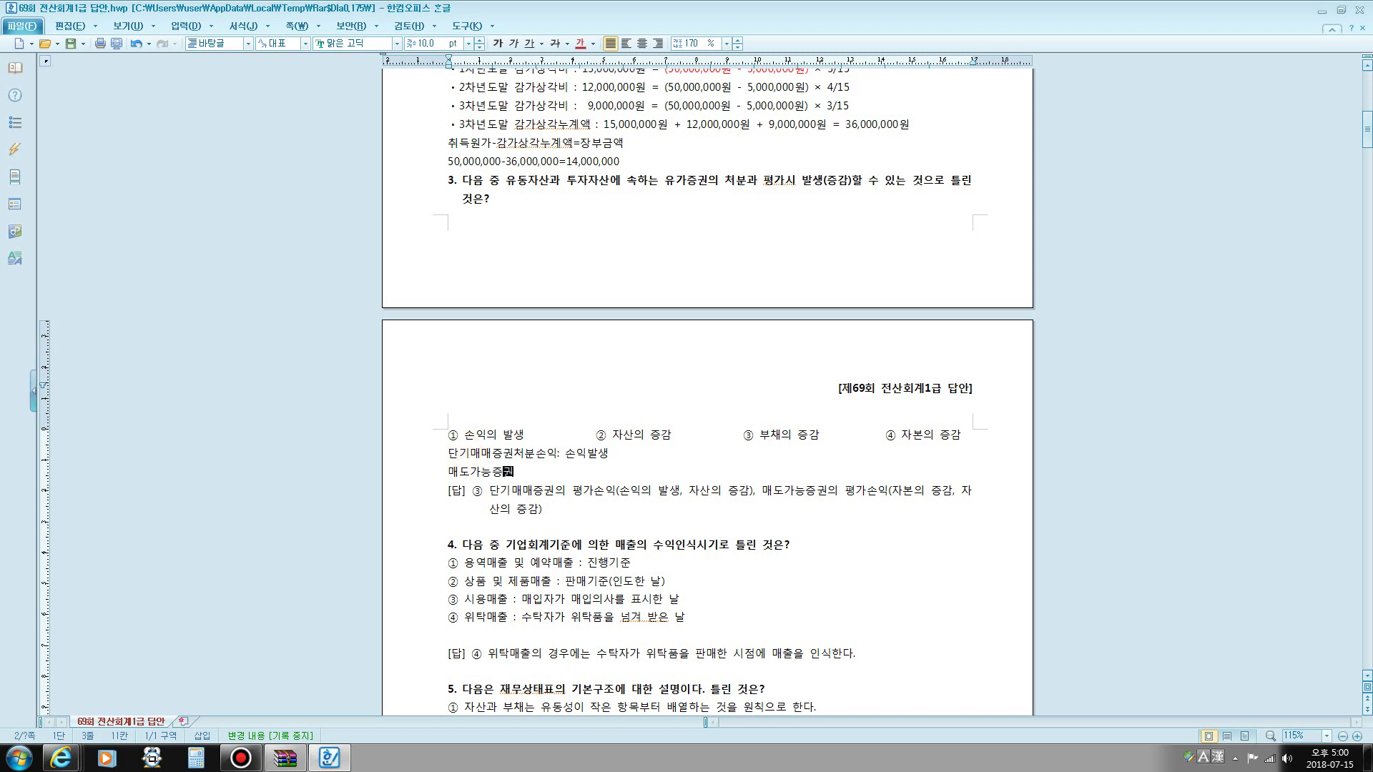
{"action": "type", "text": "처분손"}
{"action": "type", "text": "익: 손익"}
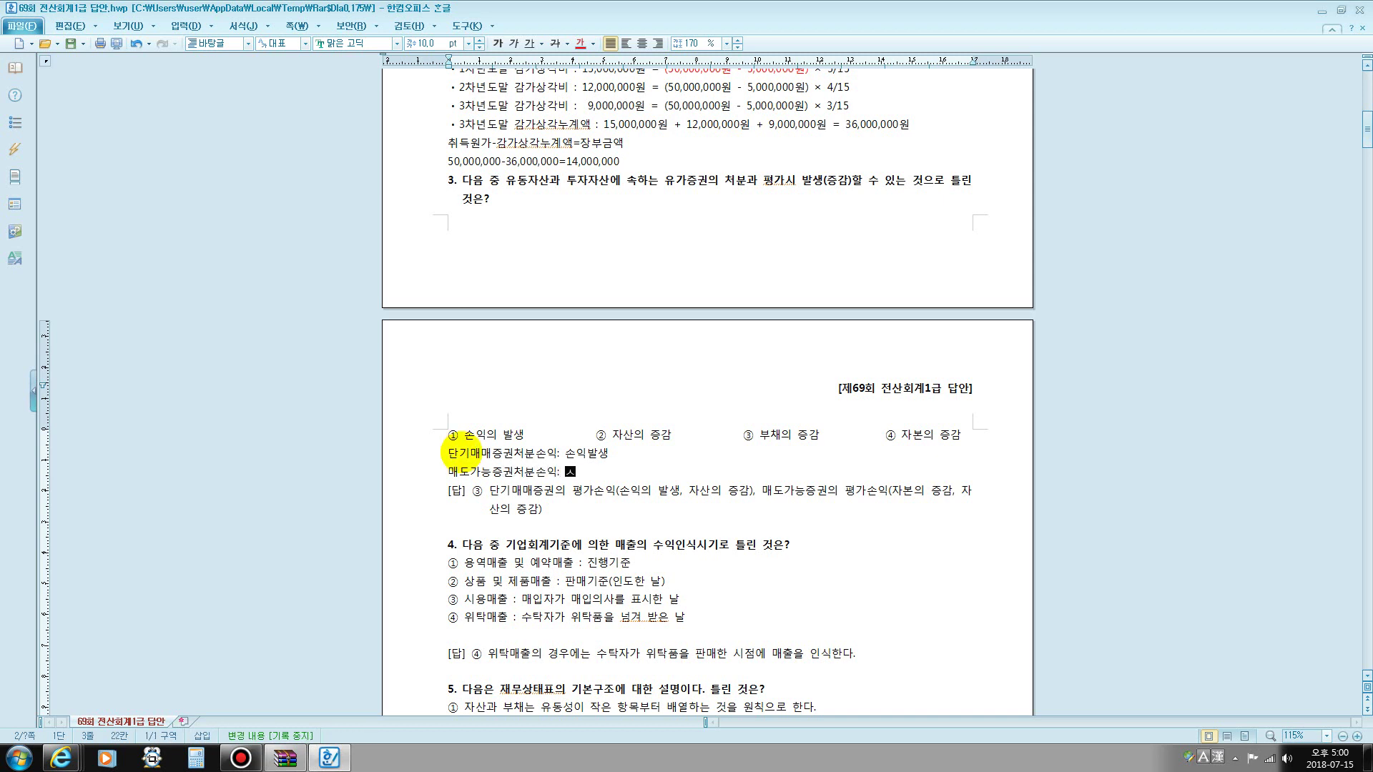
{"action": "type", "text": "발새"}
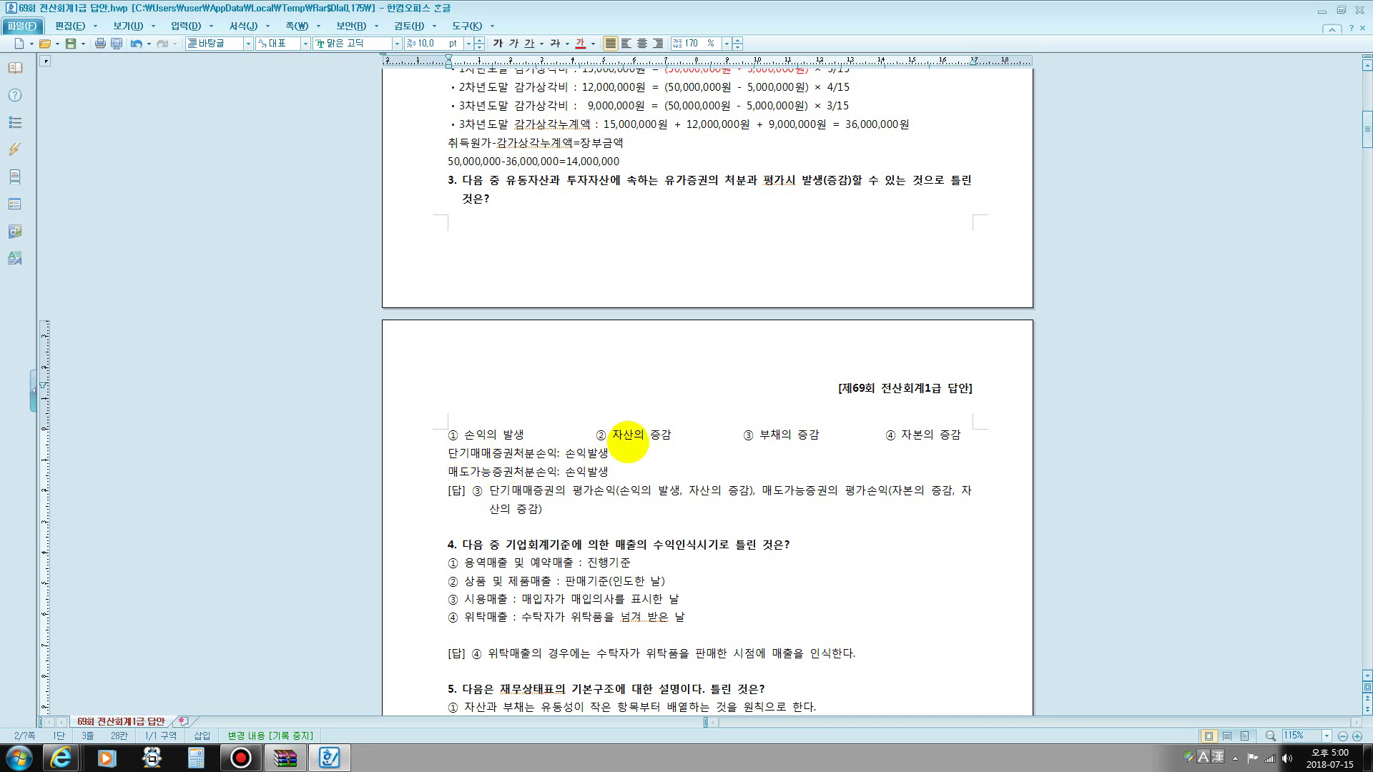
{"action": "left_click", "coordinate": [614, 452]}
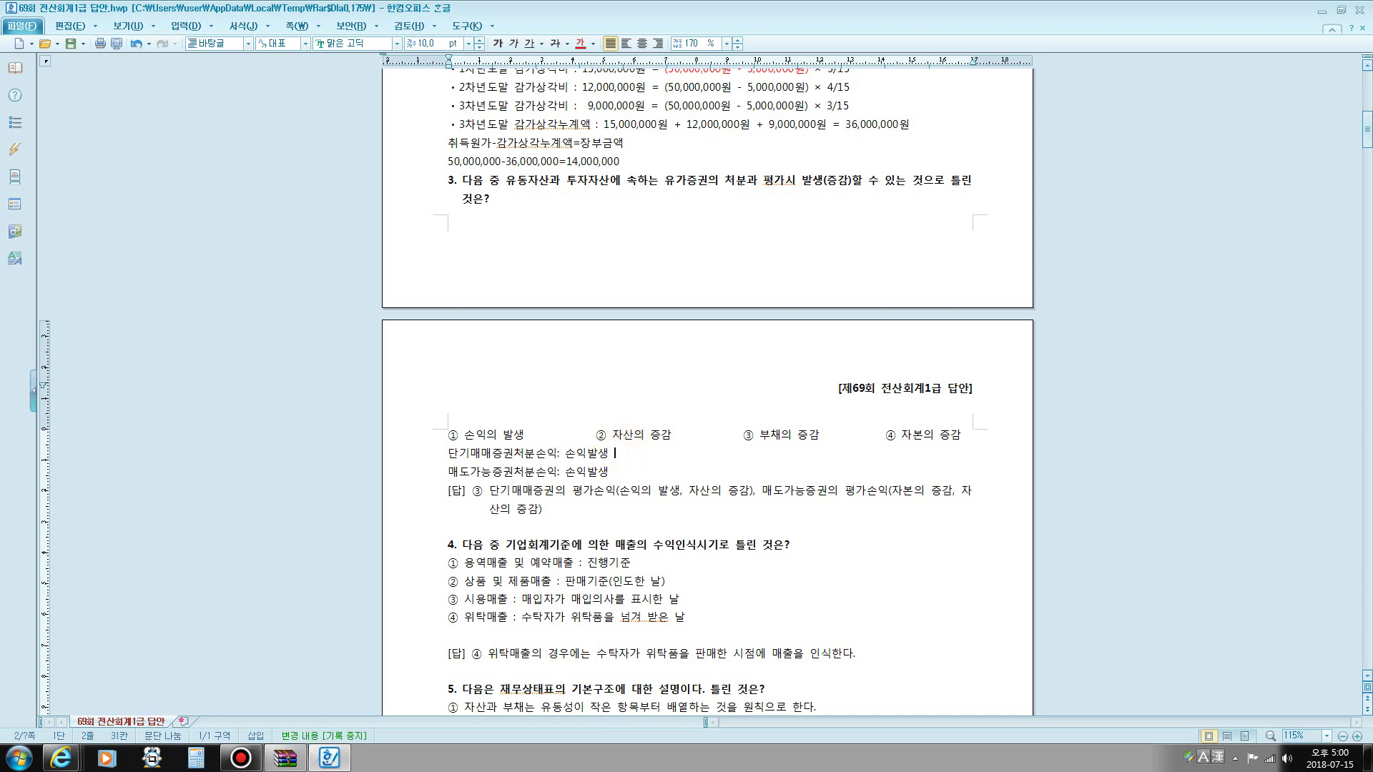
{"action": "type", "text": "단기매매증"}
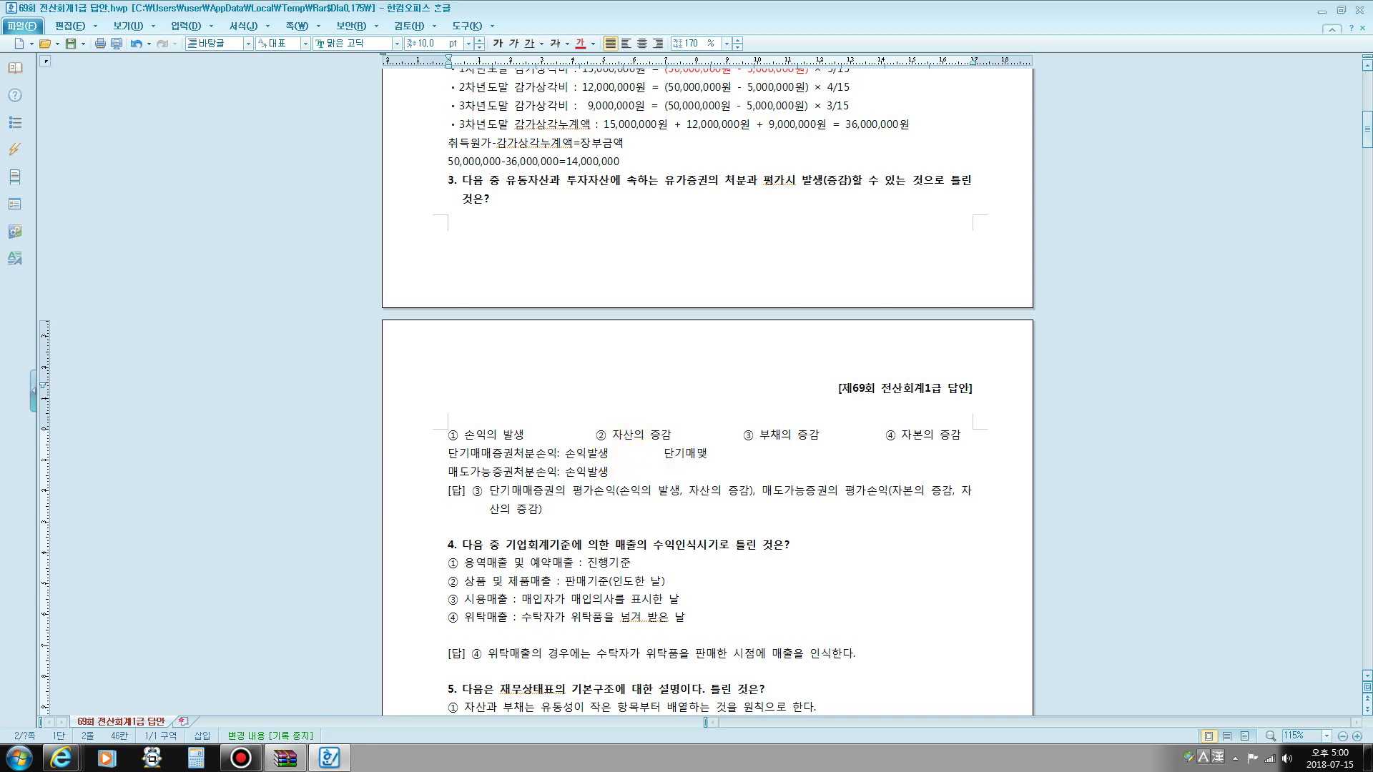
{"action": "type", "text": "권평가손익 "}
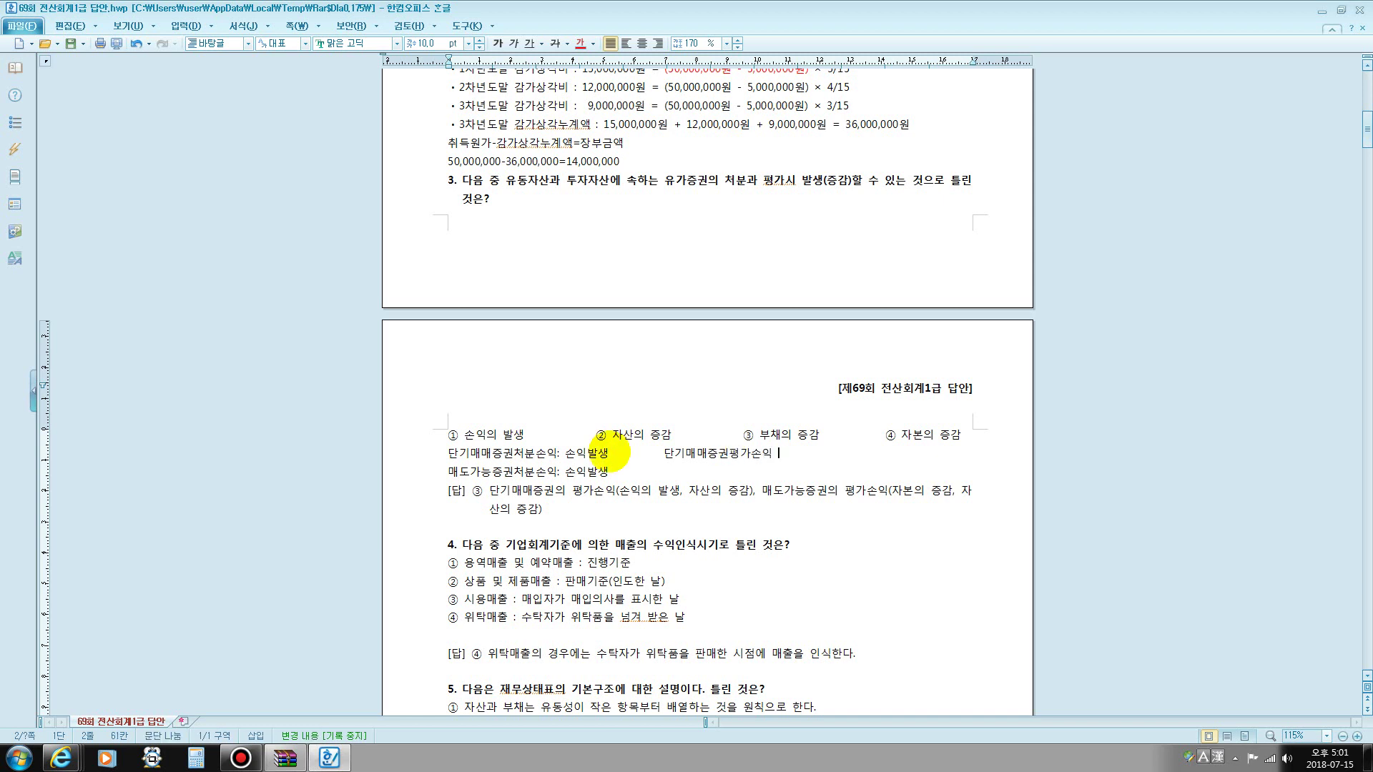
{"action": "type", "text": ": 손익"}
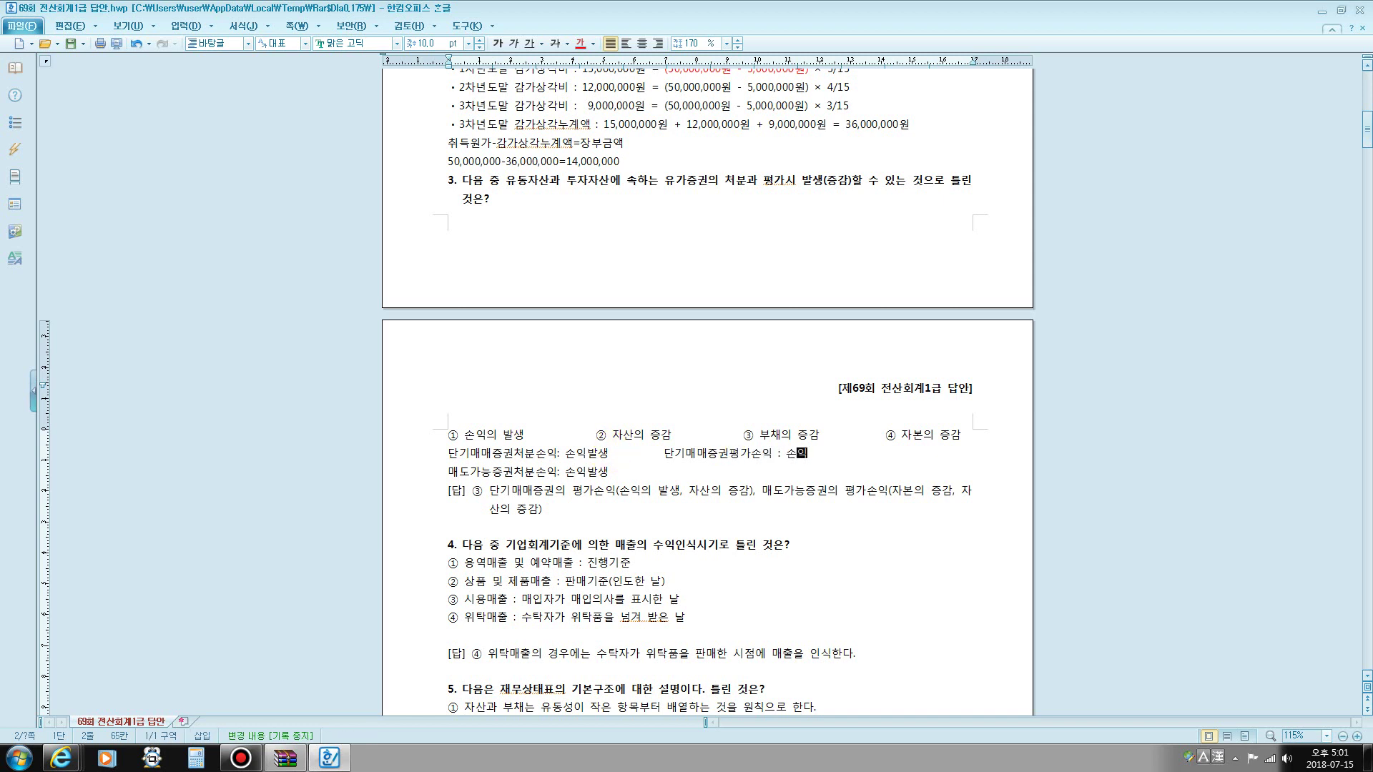
{"action": "type", "text": "발생"}
- Add the note 매도가능증권평가손익 : 기타포괄손익누계액(자본증감)
{"action": "left_click", "coordinate": [651, 472]}
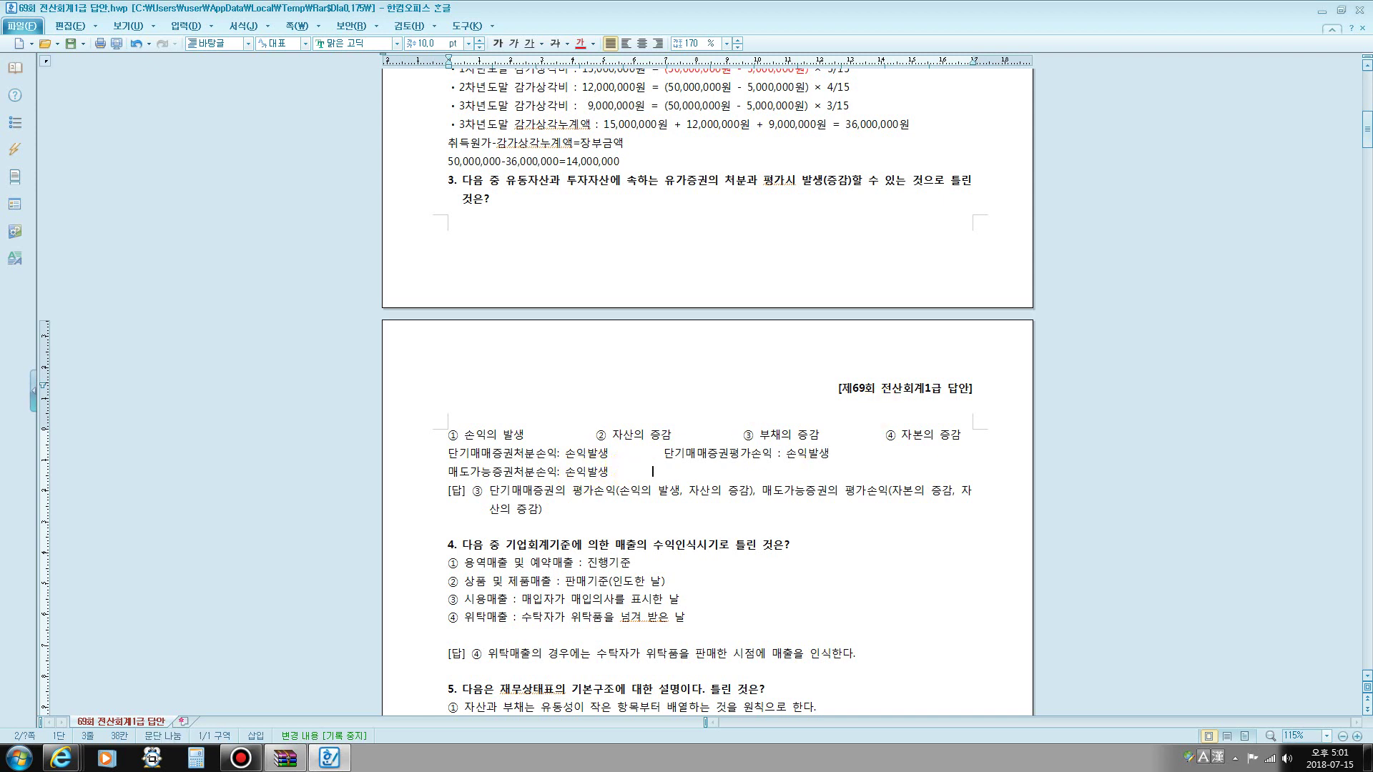
{"action": "type", "text": "매"}
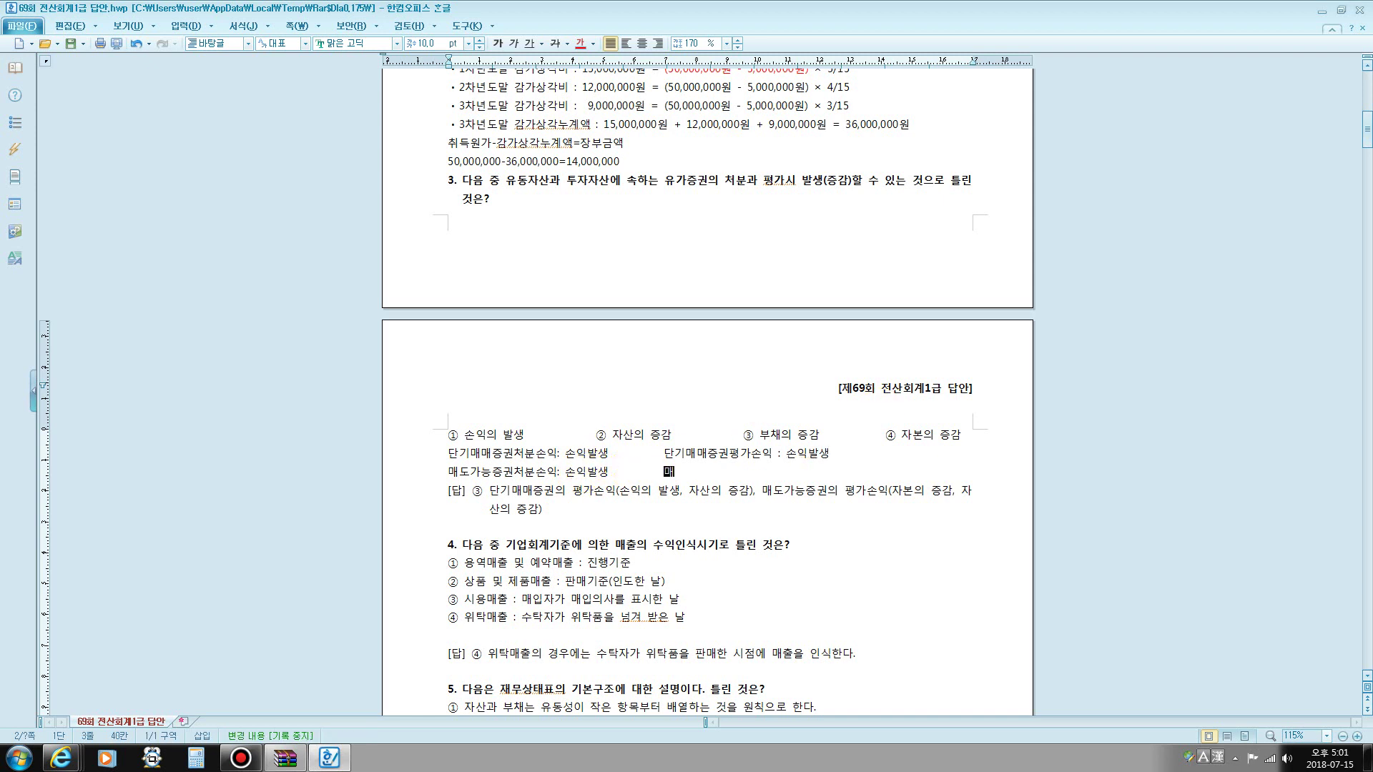
{"action": "type", "text": "도가능즈우"}
{"action": "key", "text": "BackSpace"}
{"action": "key", "text": "BackSpace"}
{"action": "key", "text": "BackSpace"}
{"action": "type", "text": "증권"}
{"action": "type", "text": "평가손애"}
{"action": "key", "text": "BackSpace"}
{"action": "type", "text": "익 "}
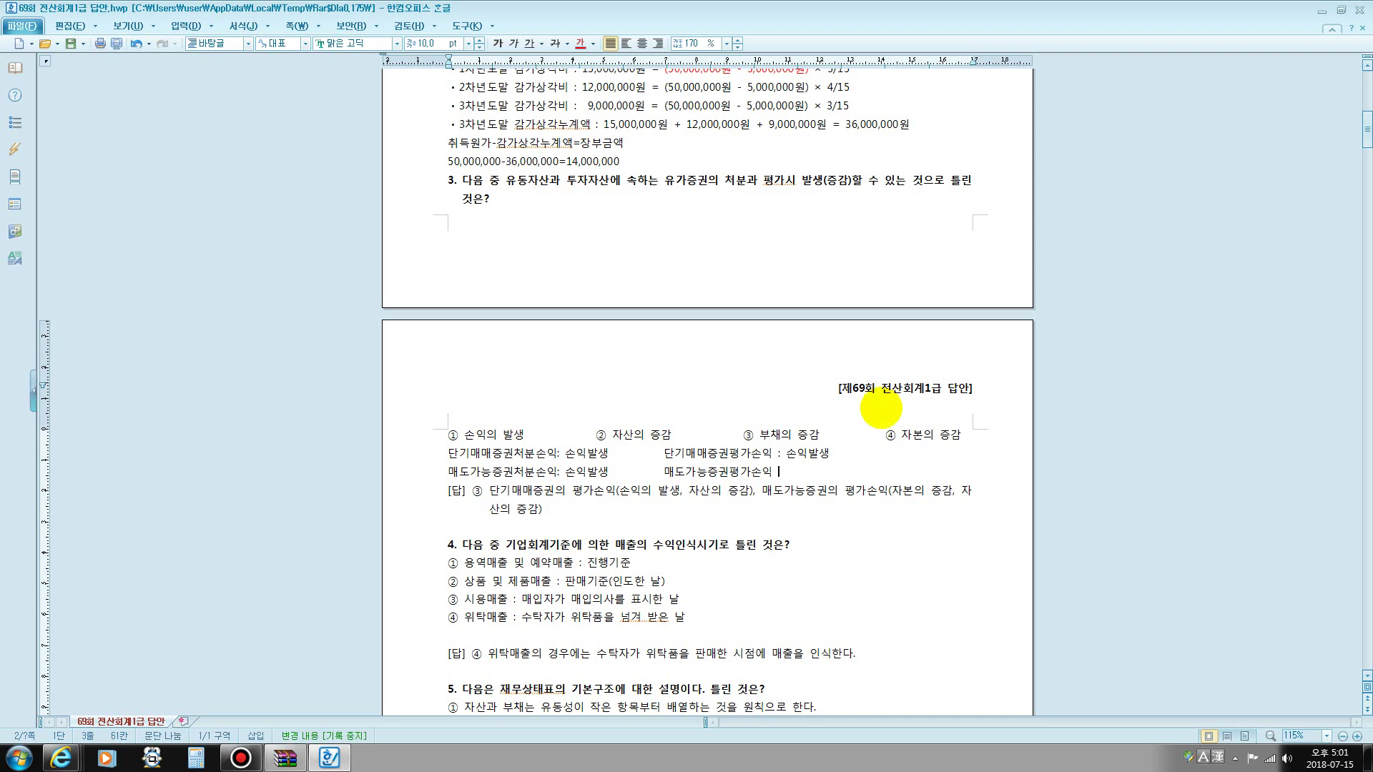
{"action": "type", "text": ":"}
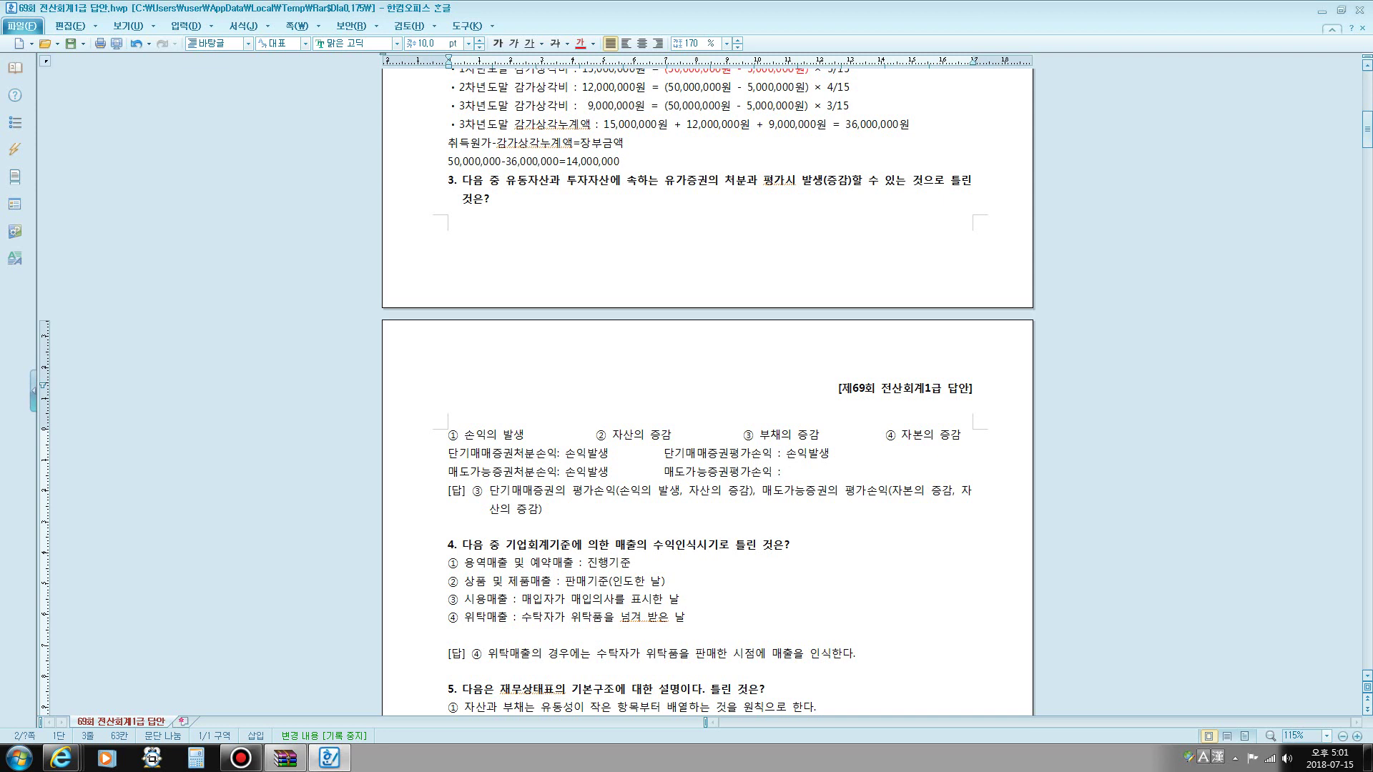
{"action": "type", "text": "기타"}
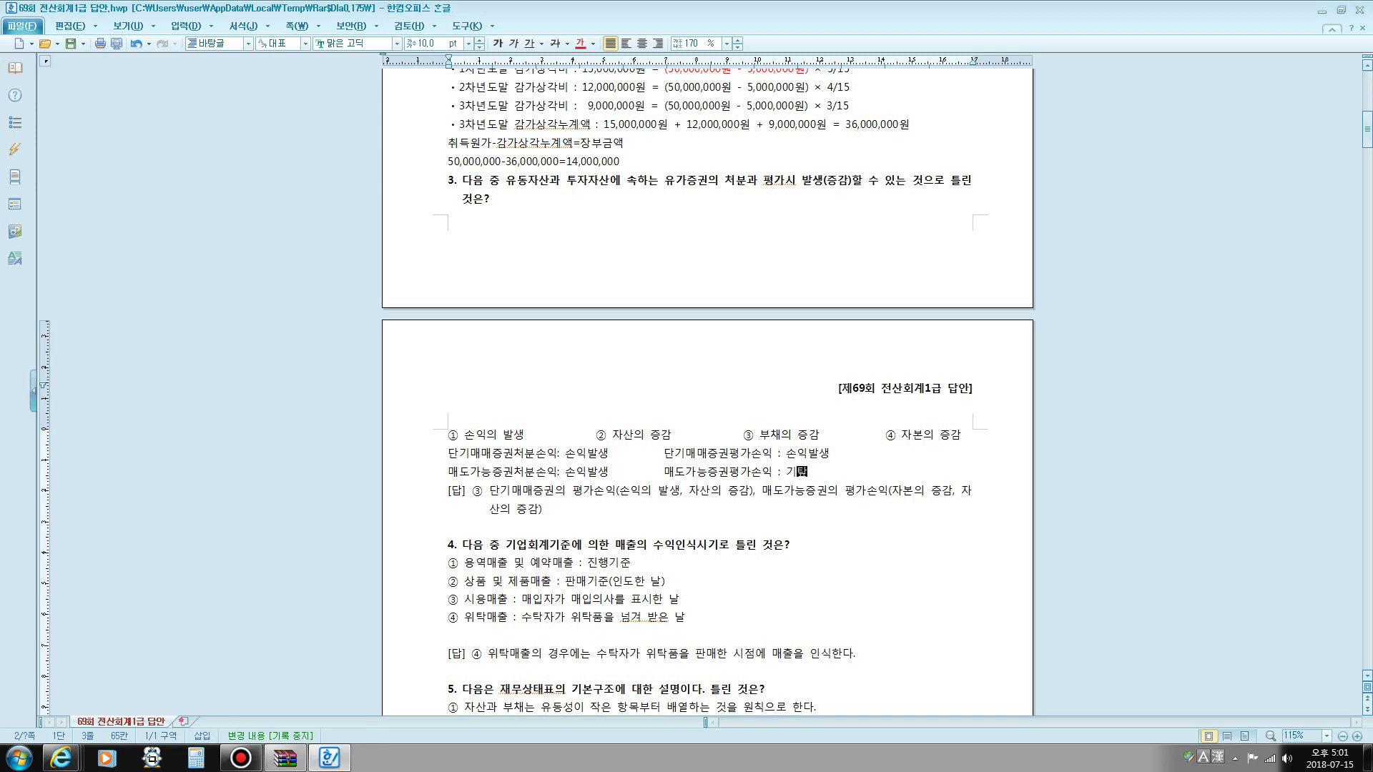
{"action": "type", "text": "포괄손익누계액"}
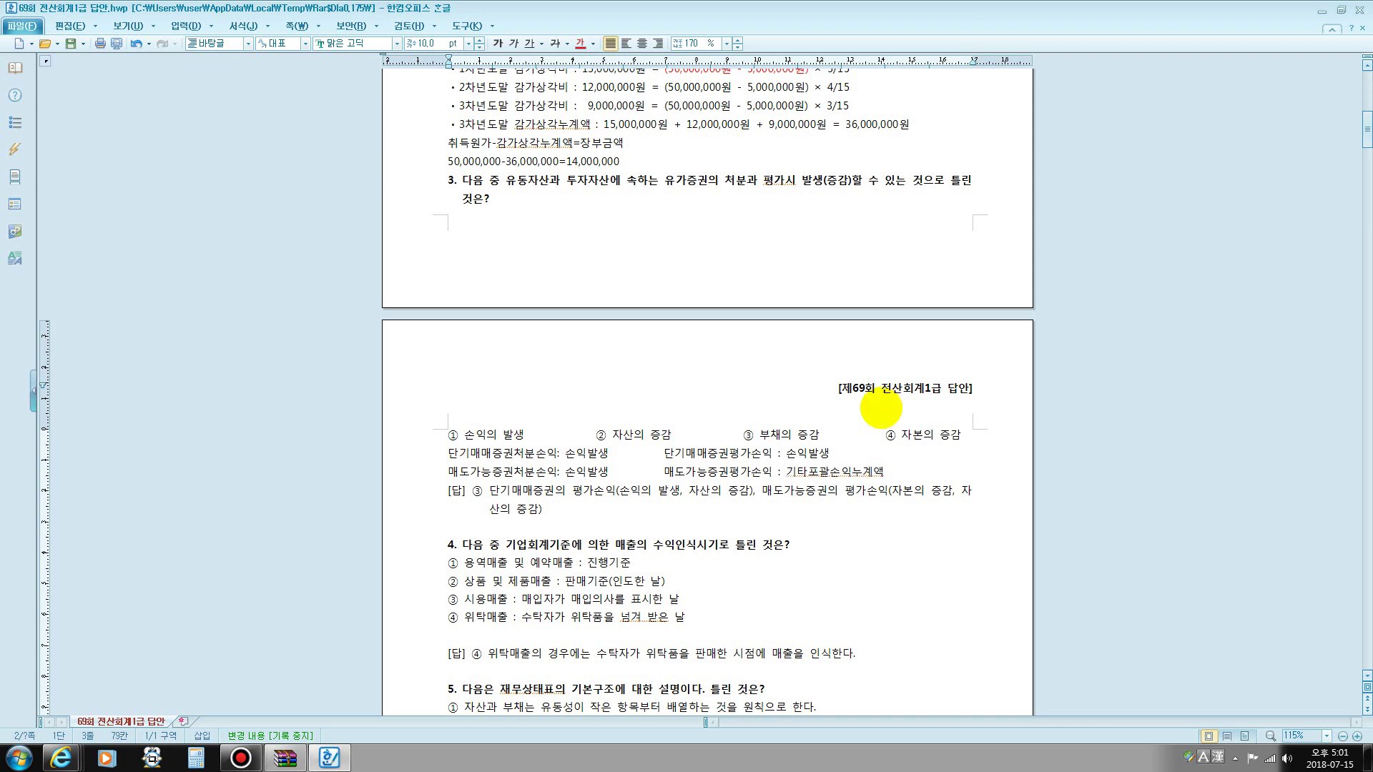
{"action": "type", "text": "("}
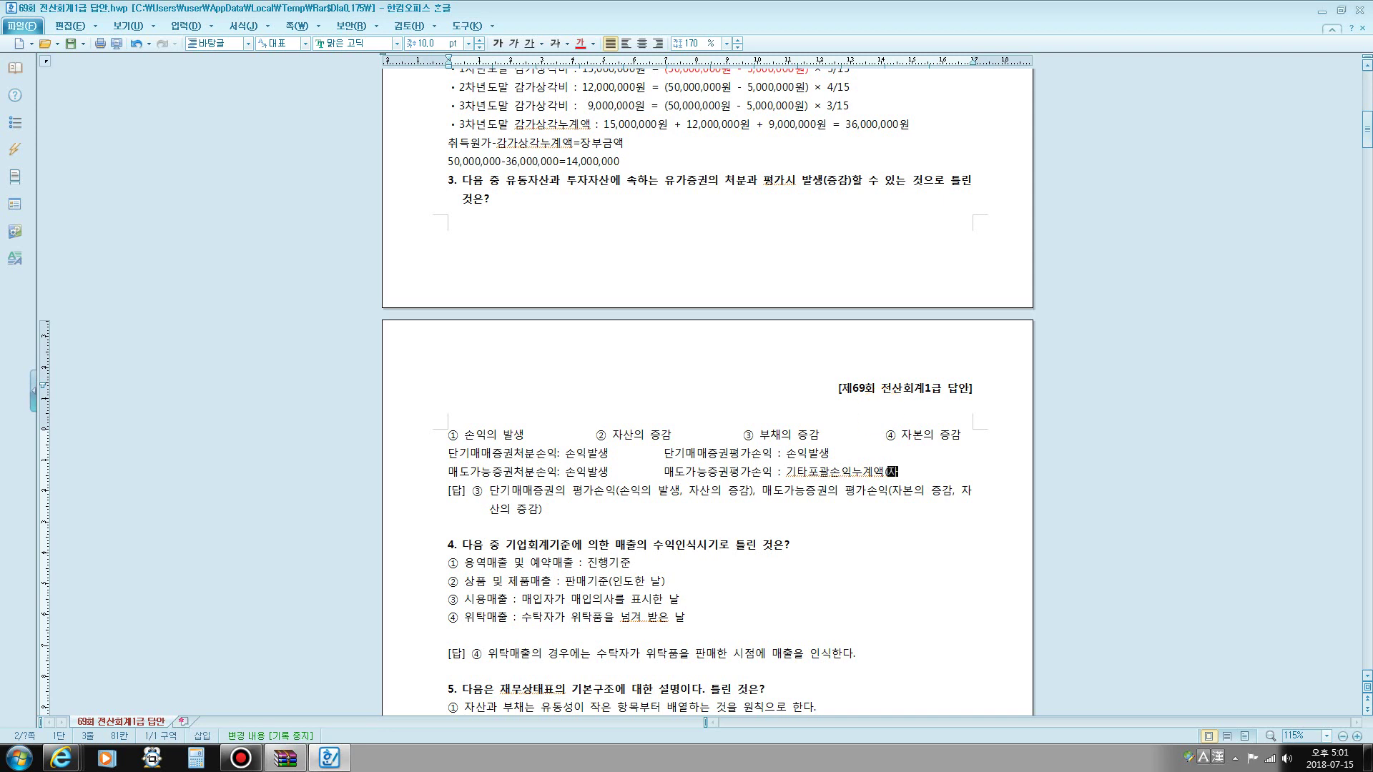
{"action": "type", "text": "자본증감)"}
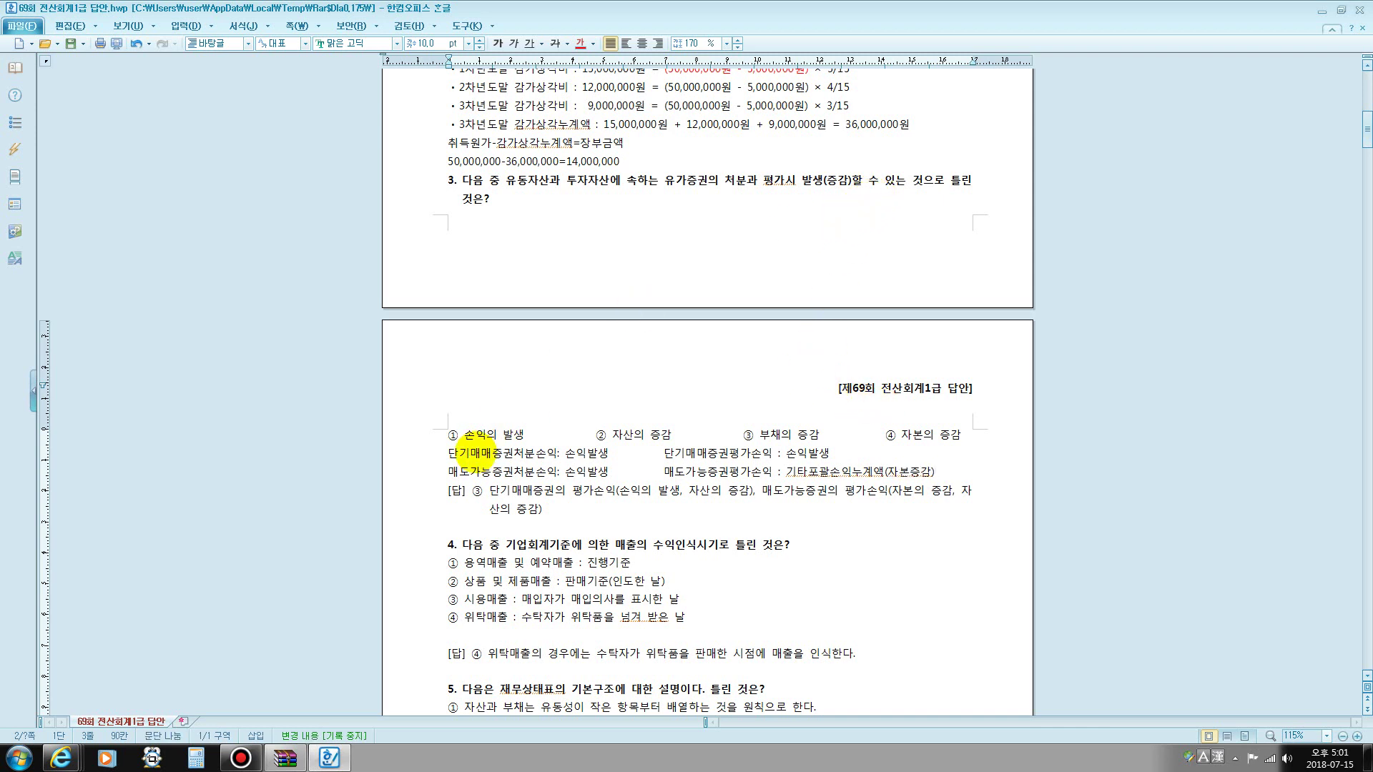
{"action": "left_click_drag", "start_coordinate": [464, 437], "coordinate": [497, 438]}
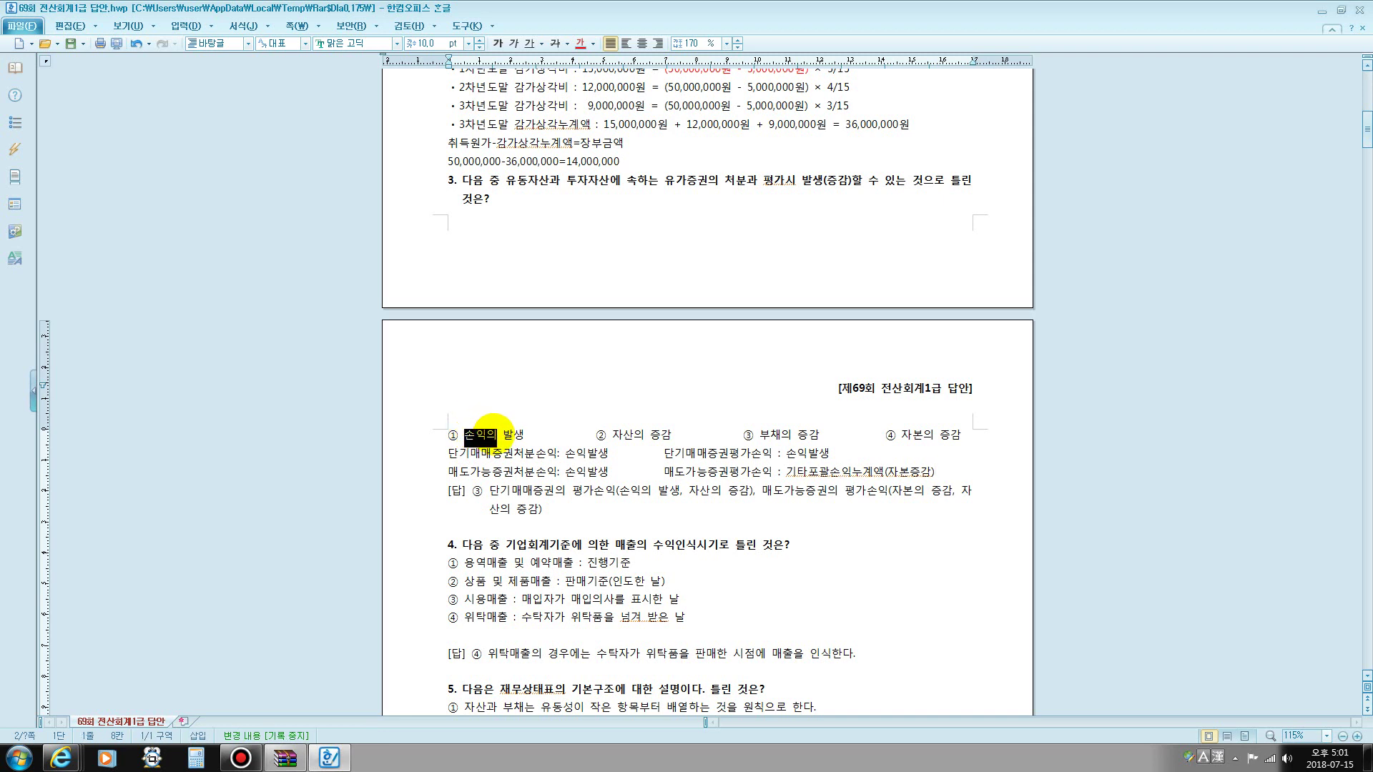
{"action": "left_click_drag", "start_coordinate": [613, 438], "coordinate": [672, 437]}
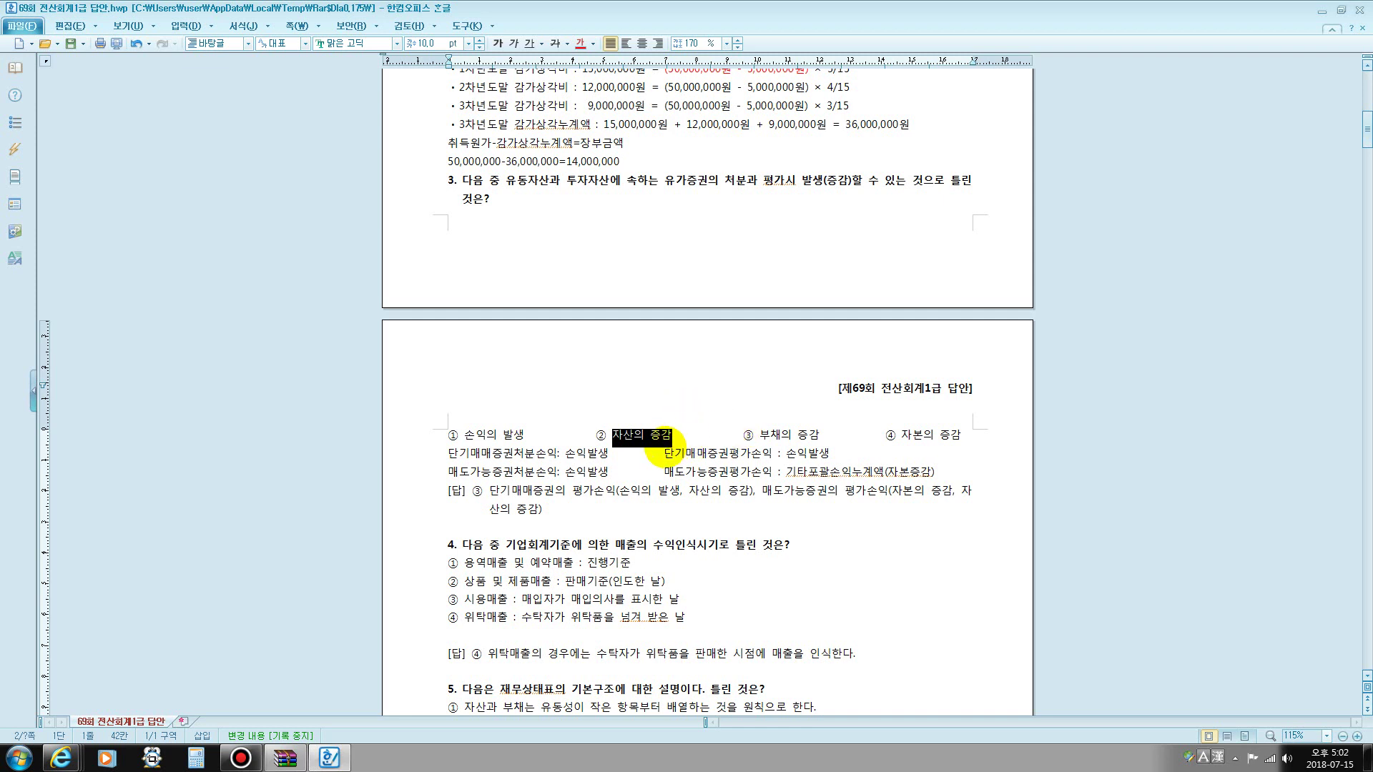
{"action": "left_click_drag", "start_coordinate": [902, 435], "coordinate": [961, 435]}
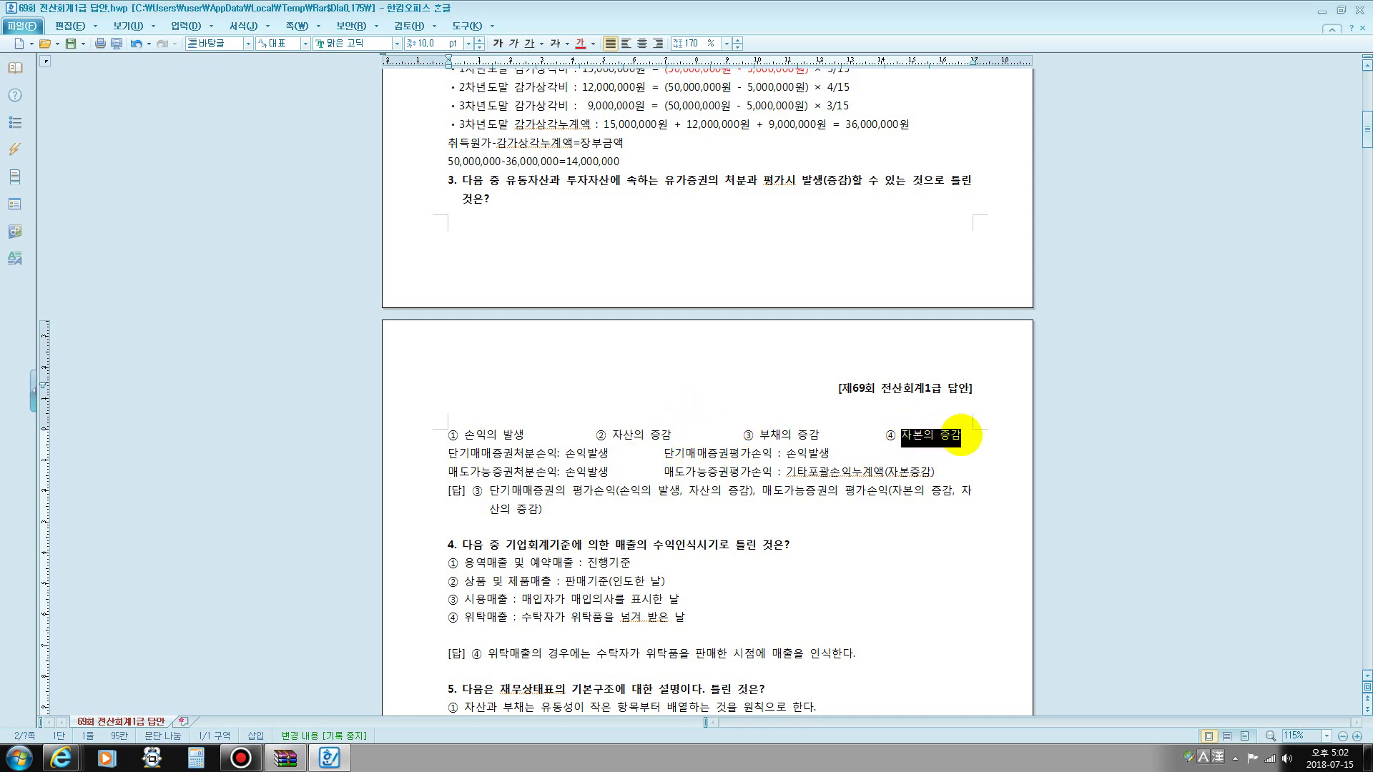
{"action": "left_click_drag", "start_coordinate": [612, 435], "coordinate": [832, 429]}
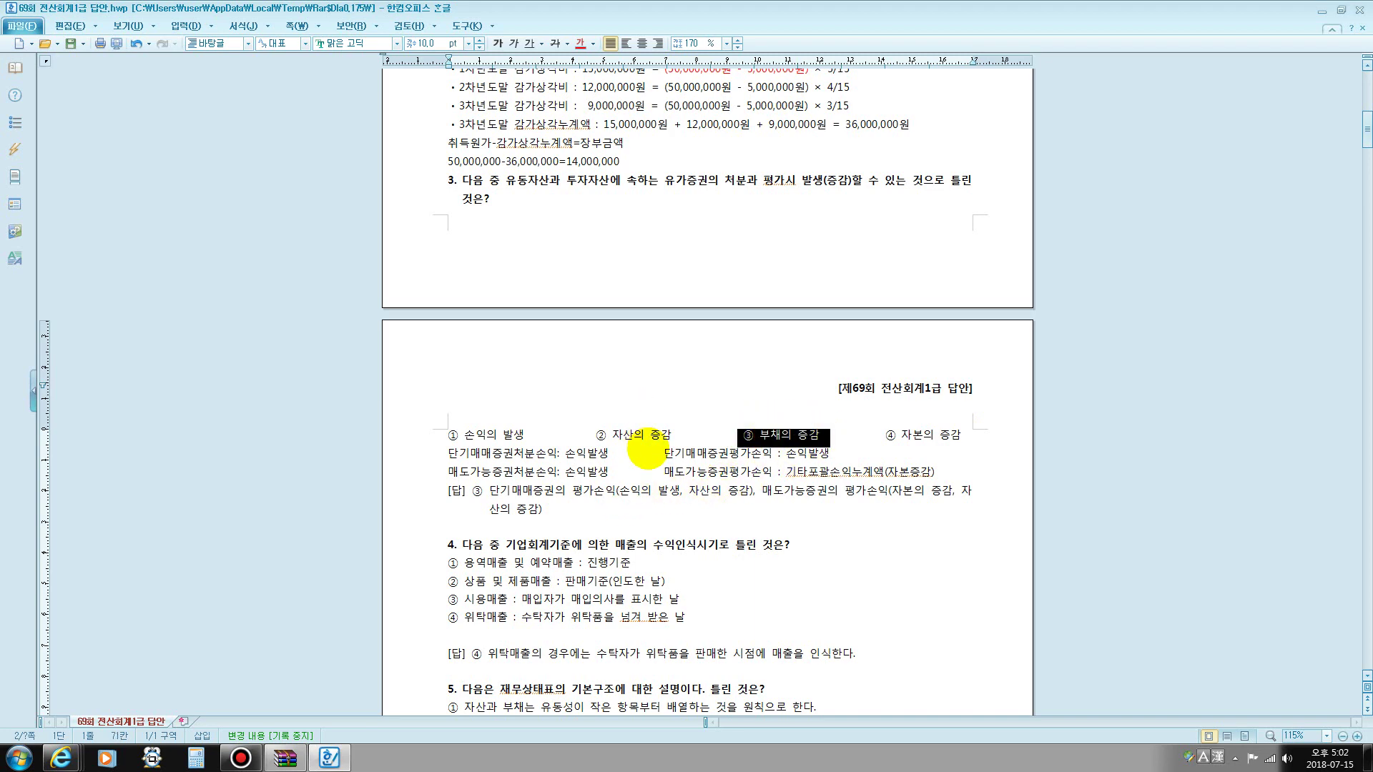
{"action": "scroll", "coordinate": [615, 436], "scroll_direction": "down", "scroll_amount": 5}
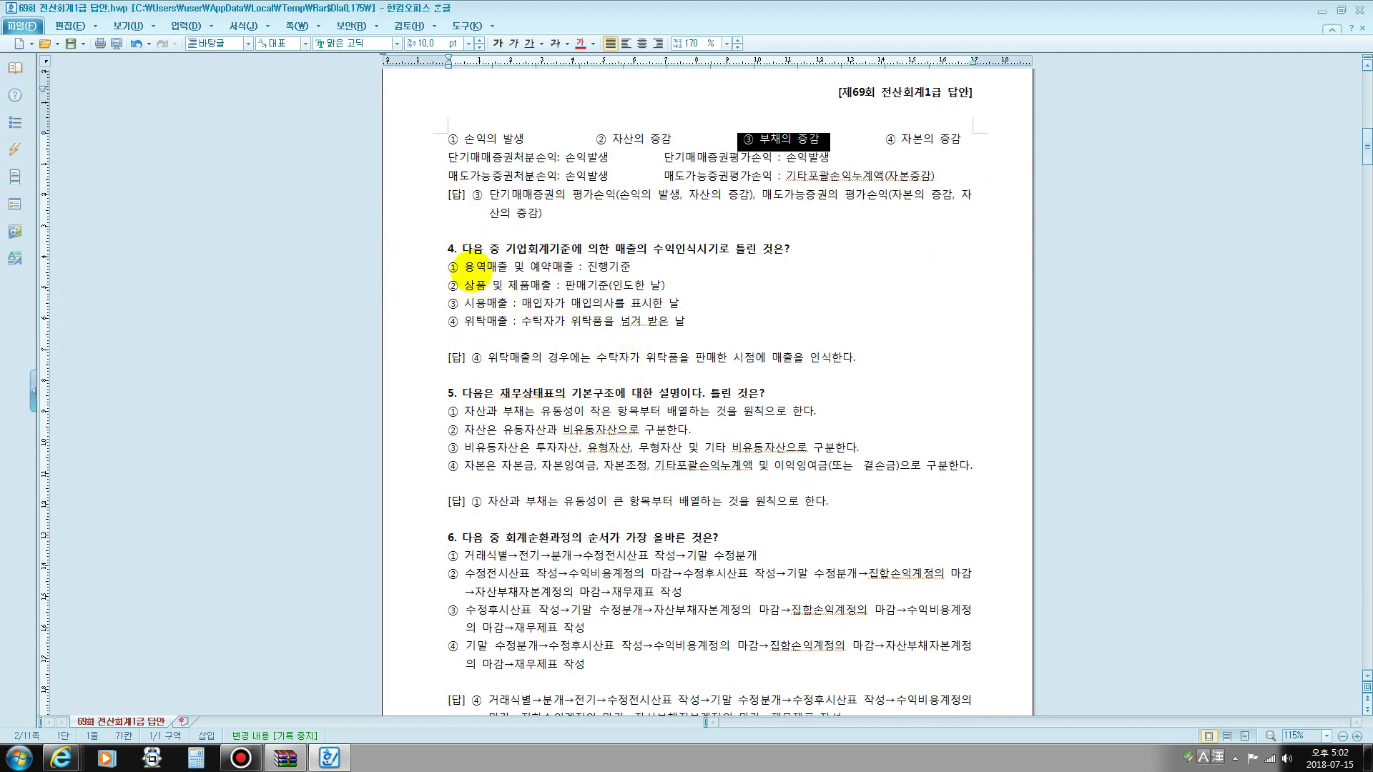
{"action": "left_click_drag", "start_coordinate": [476, 267], "coordinate": [647, 270]}
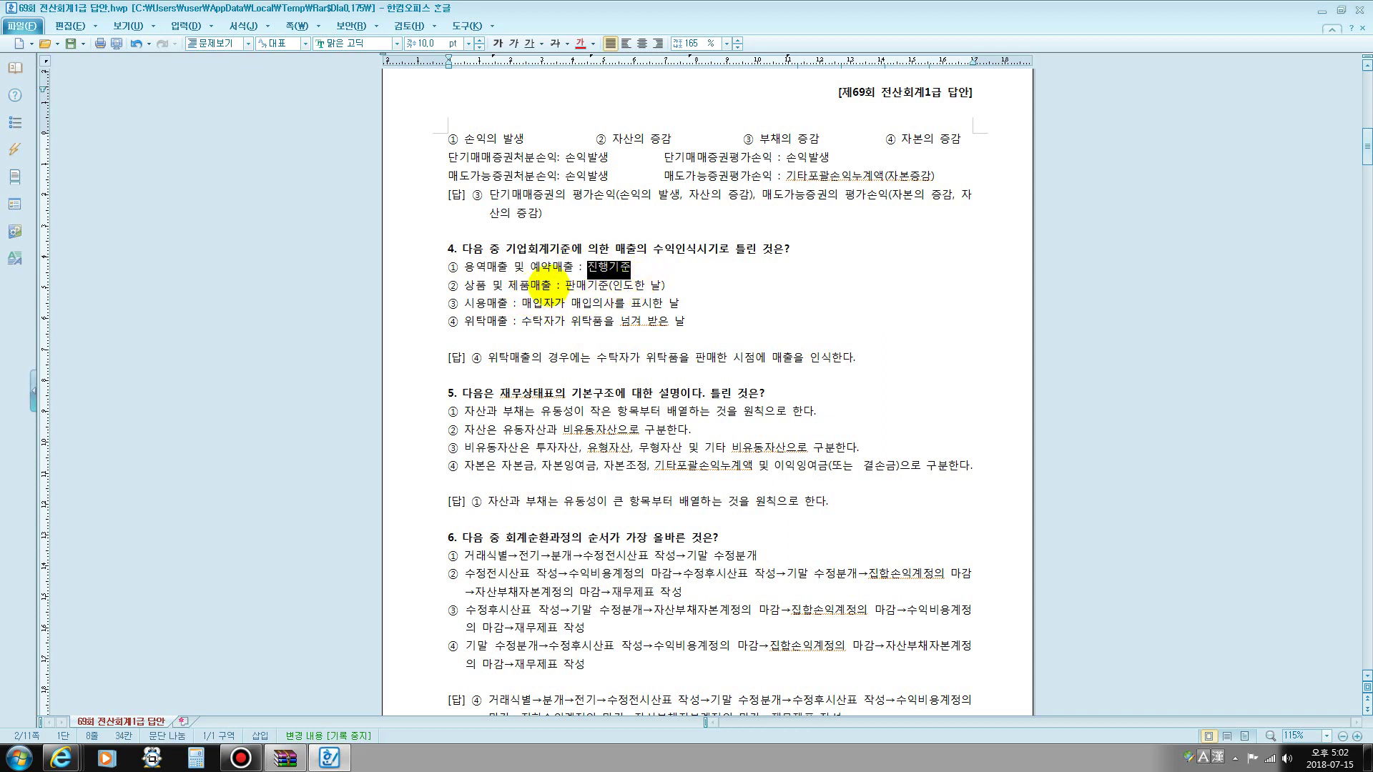
{"action": "left_click_drag", "start_coordinate": [565, 286], "coordinate": [706, 294]}
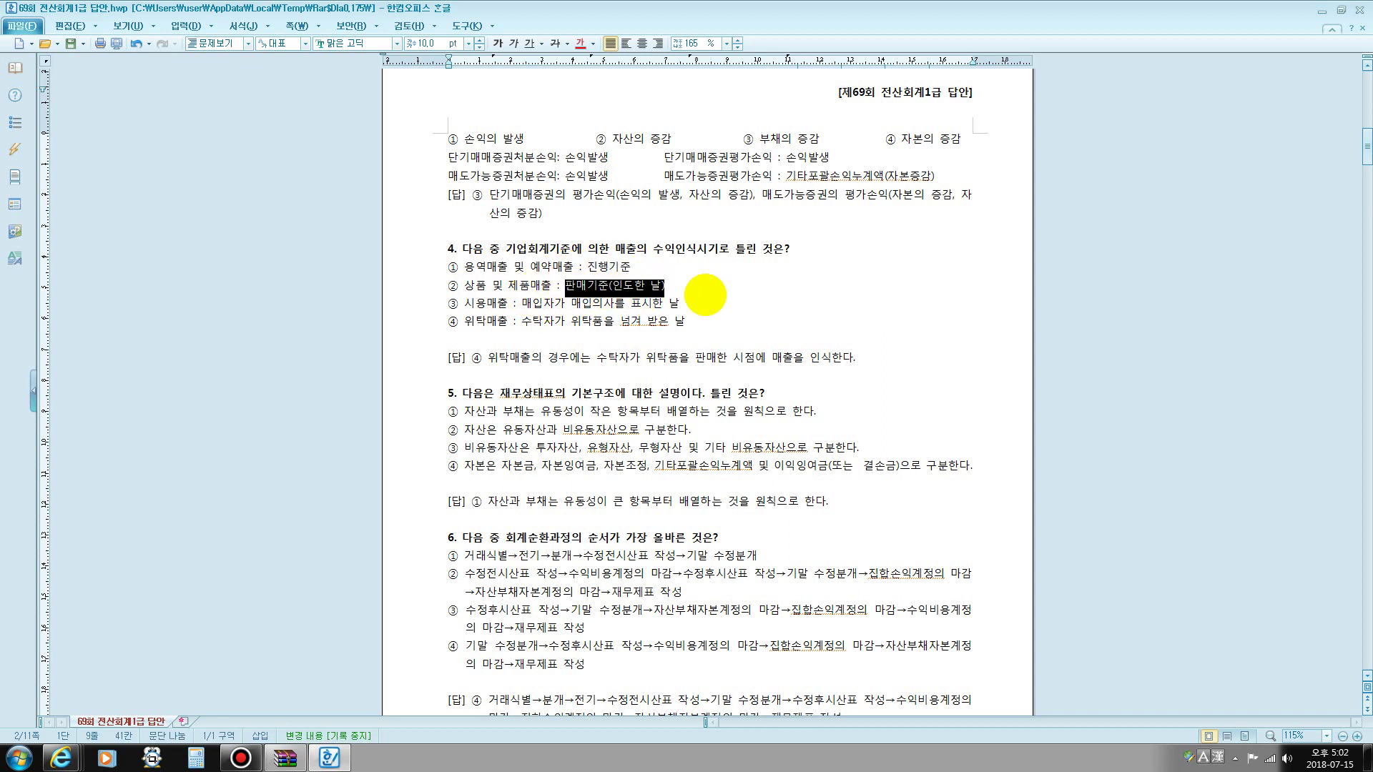
{"action": "left_click_drag", "start_coordinate": [582, 304], "coordinate": [665, 296]}
{"action": "left_click_drag", "start_coordinate": [460, 322], "coordinate": [509, 326]}
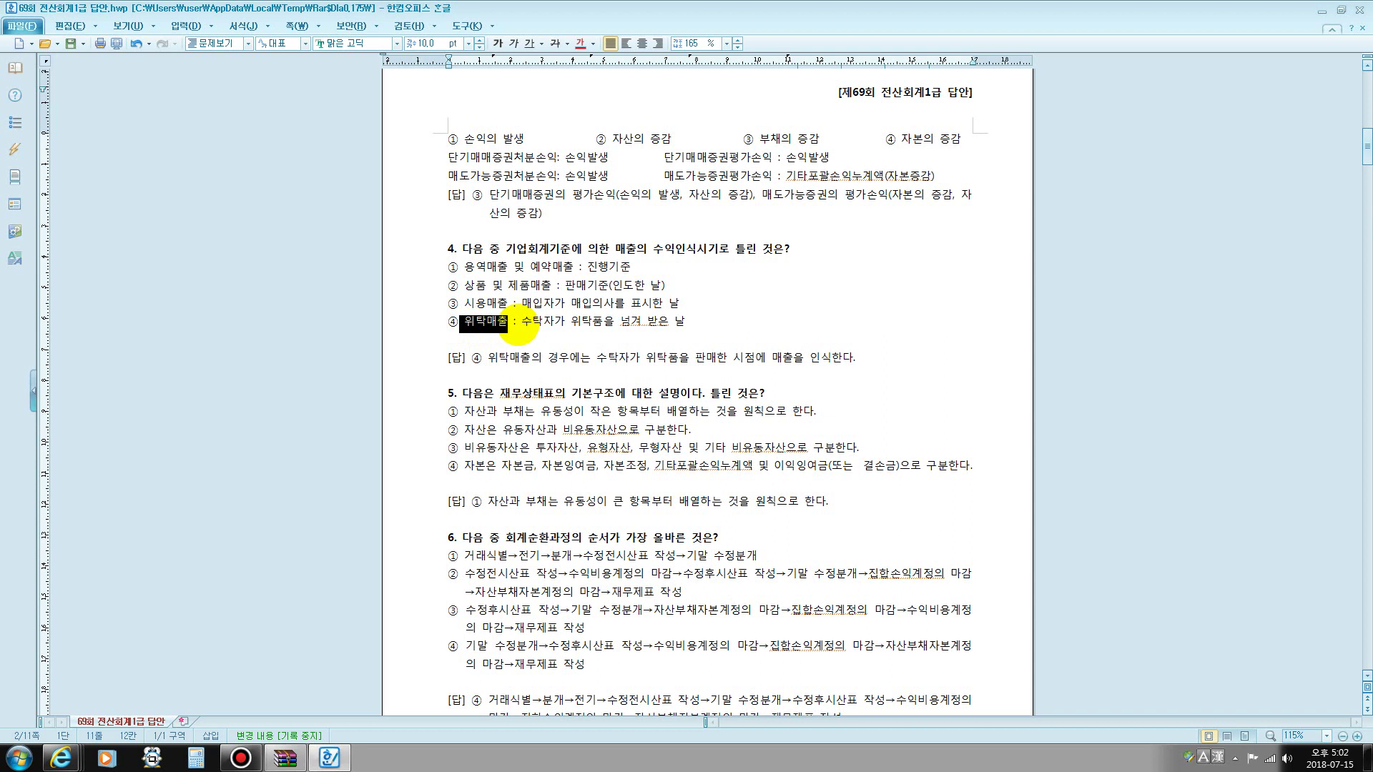
{"action": "left_click_drag", "start_coordinate": [523, 304], "coordinate": [631, 331]}
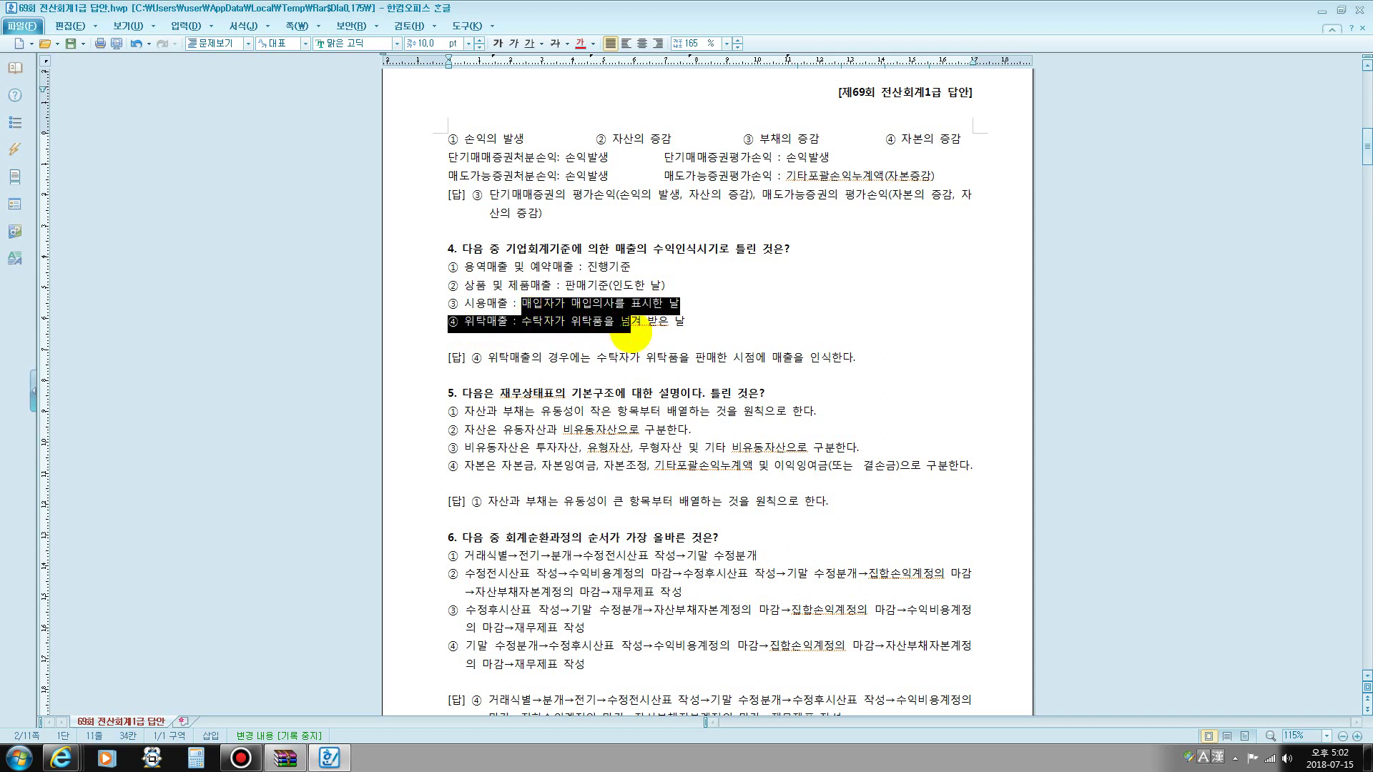
{"action": "left_click", "coordinate": [629, 330]}
{"action": "left_click_drag", "start_coordinate": [522, 324], "coordinate": [565, 326]}
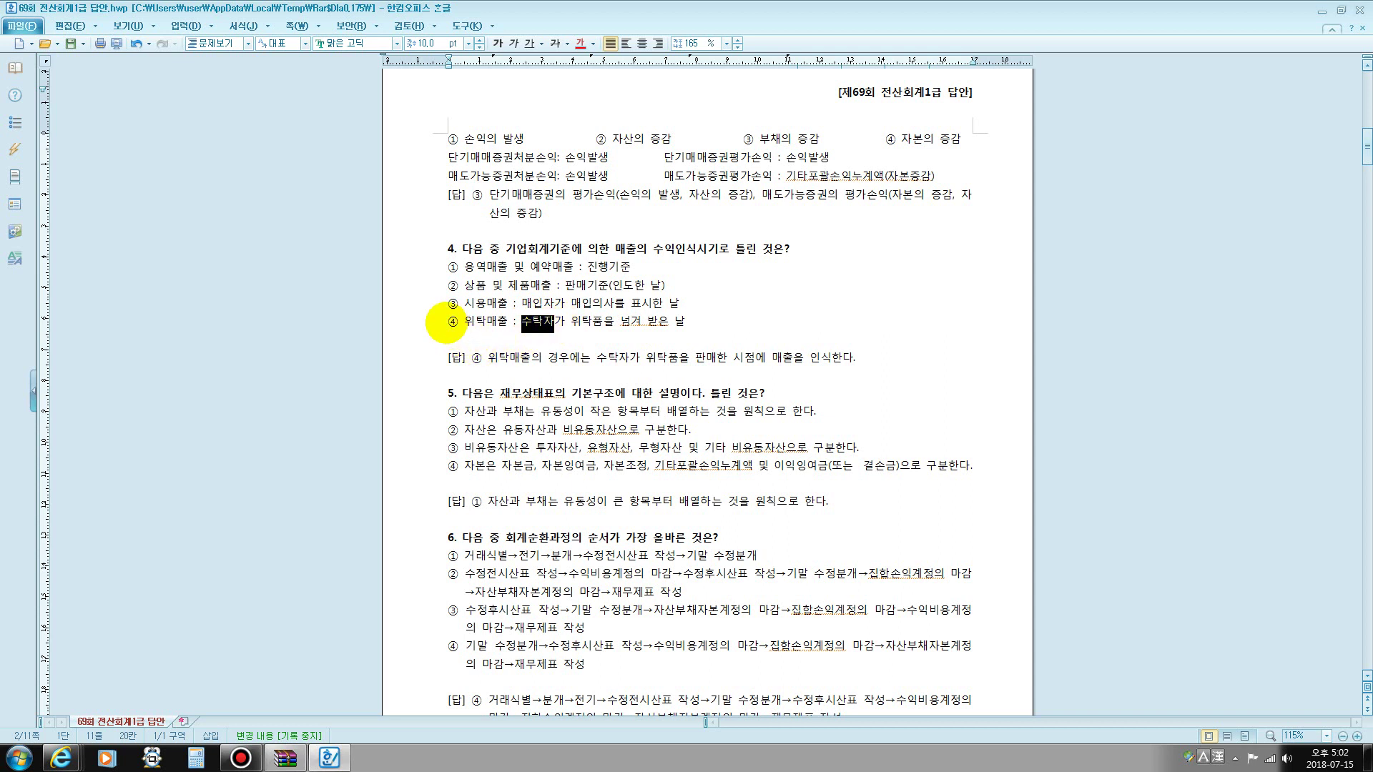
{"action": "left_click_drag", "start_coordinate": [444, 321], "coordinate": [693, 324]}
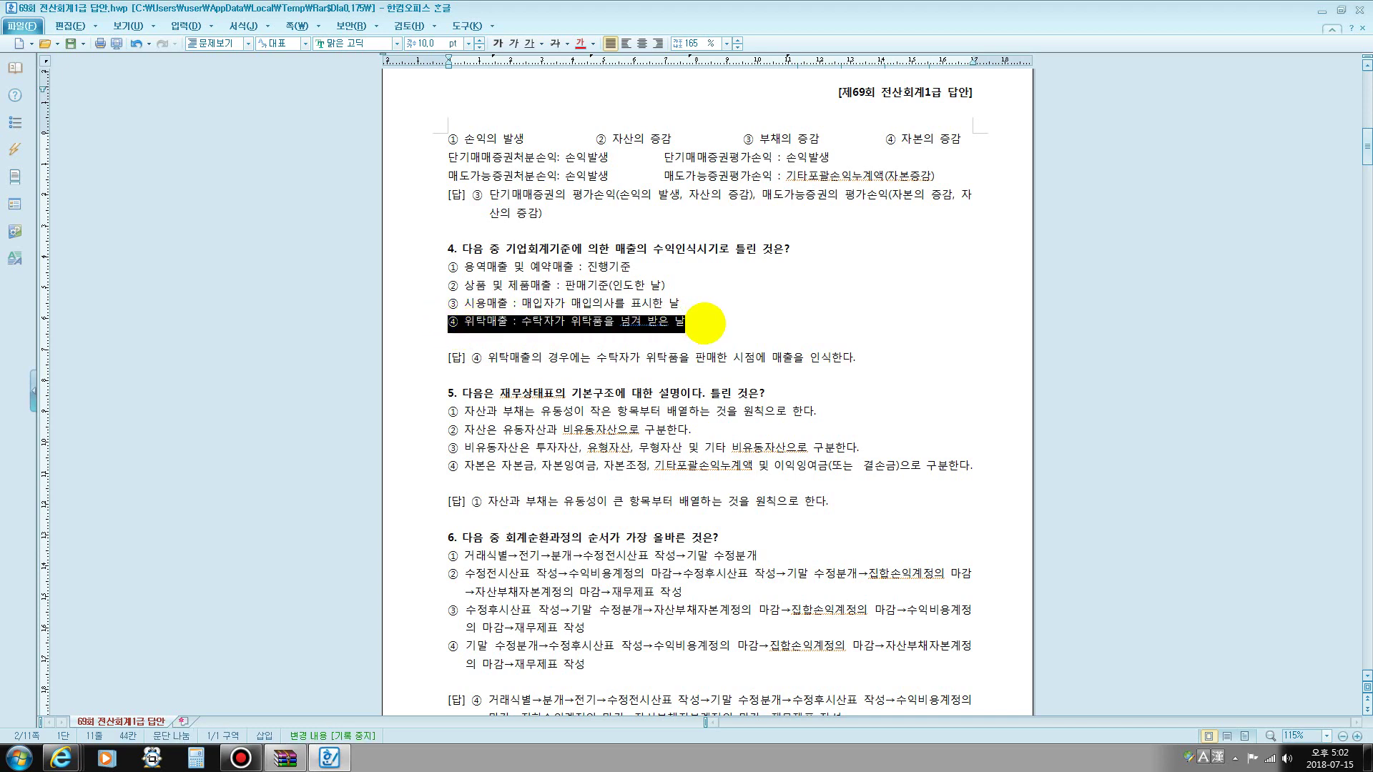
{"action": "scroll", "coordinate": [712, 341], "scroll_direction": "down", "scroll_amount": 3}
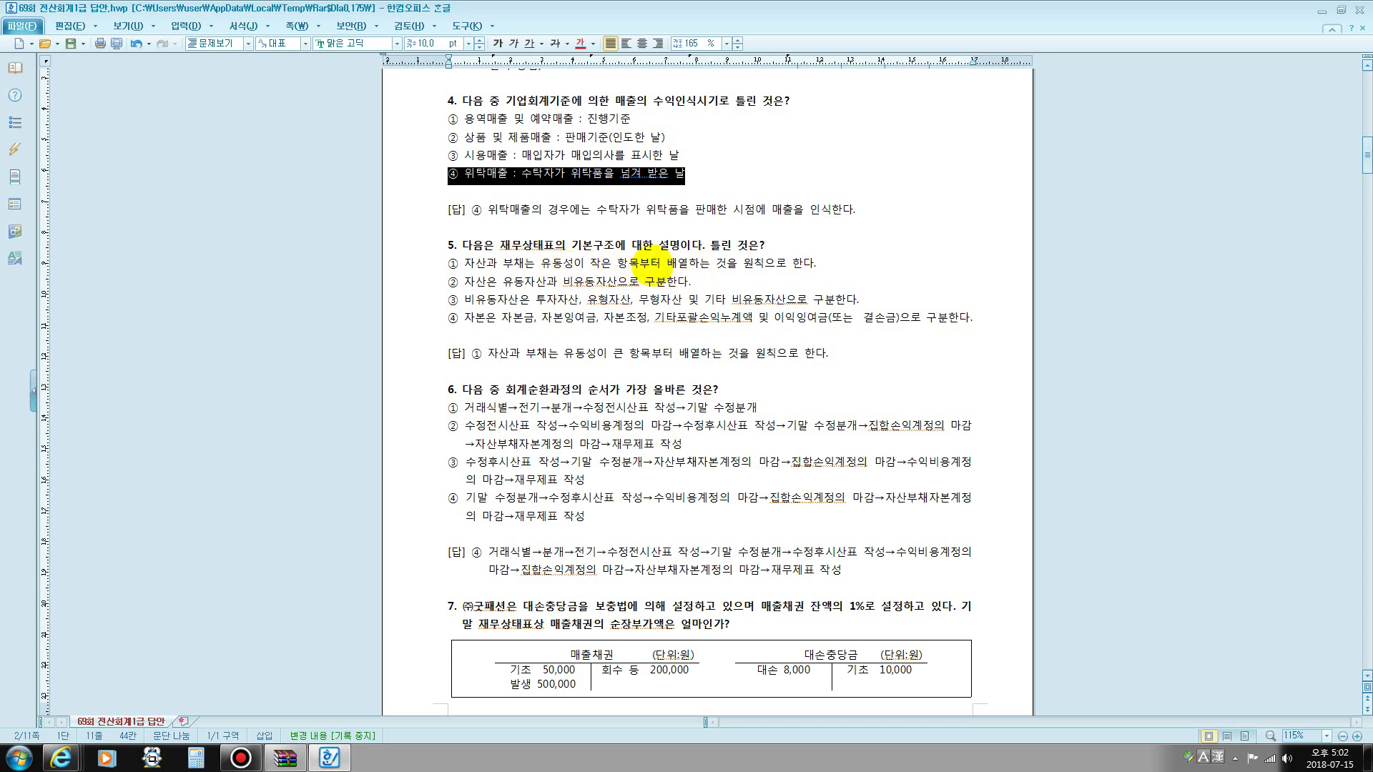
- Change 작은 to 큰 in question 5's choice ①
{"action": "left_click_drag", "start_coordinate": [590, 263], "coordinate": [614, 263]}
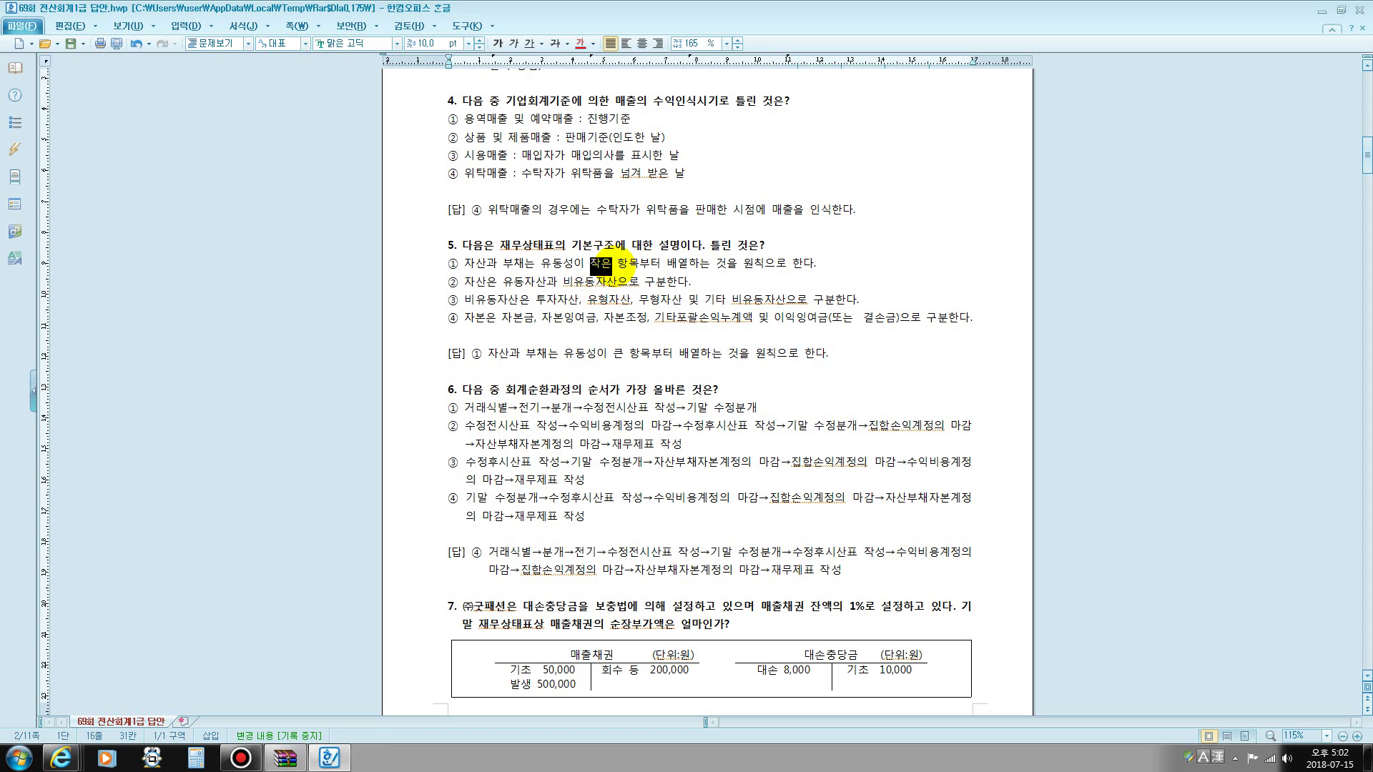
{"action": "key", "text": "Delete"}
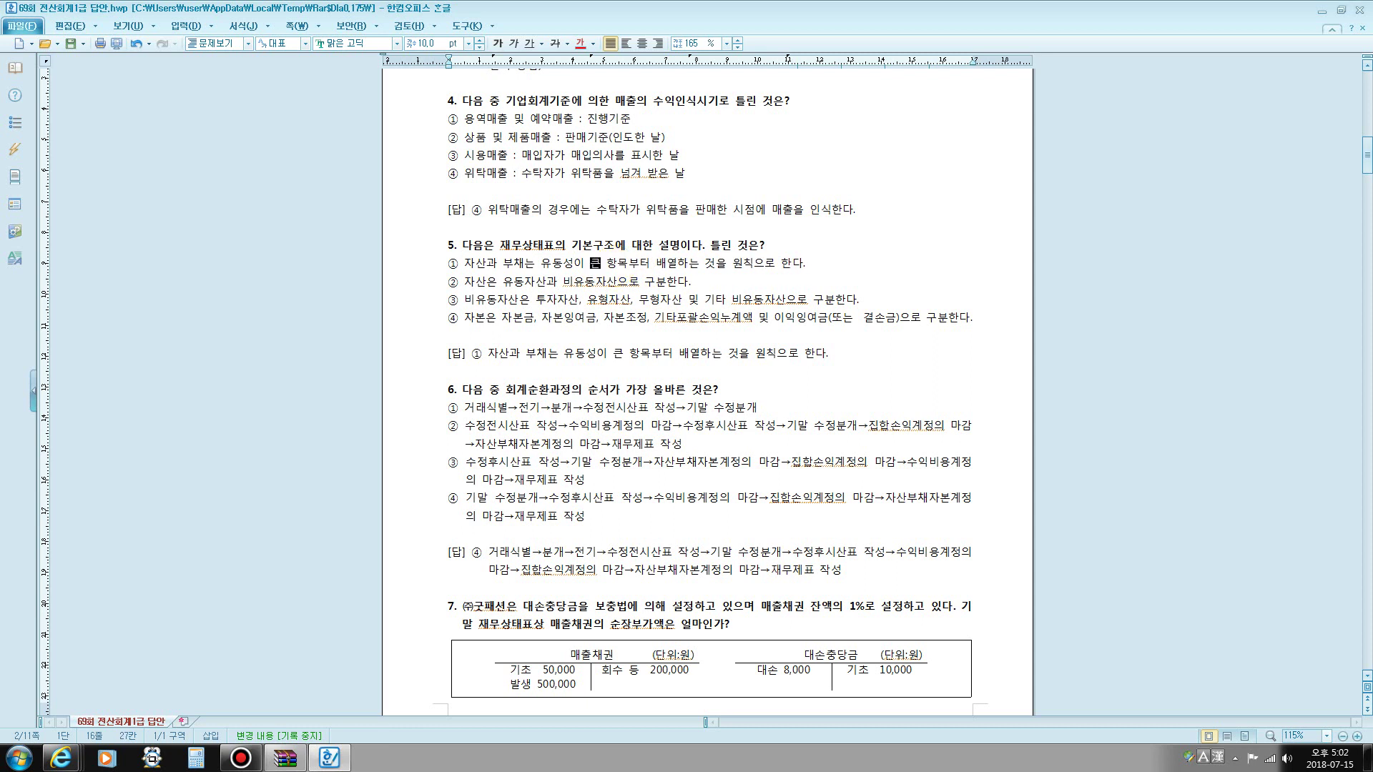
{"action": "type", "text": "큰"}
- Highlight 유동자산과 비유동자산, then add the line 유동자산: 당좌자산, 재고자산 under choice ②
{"action": "left_click_drag", "start_coordinate": [514, 281], "coordinate": [628, 281]}
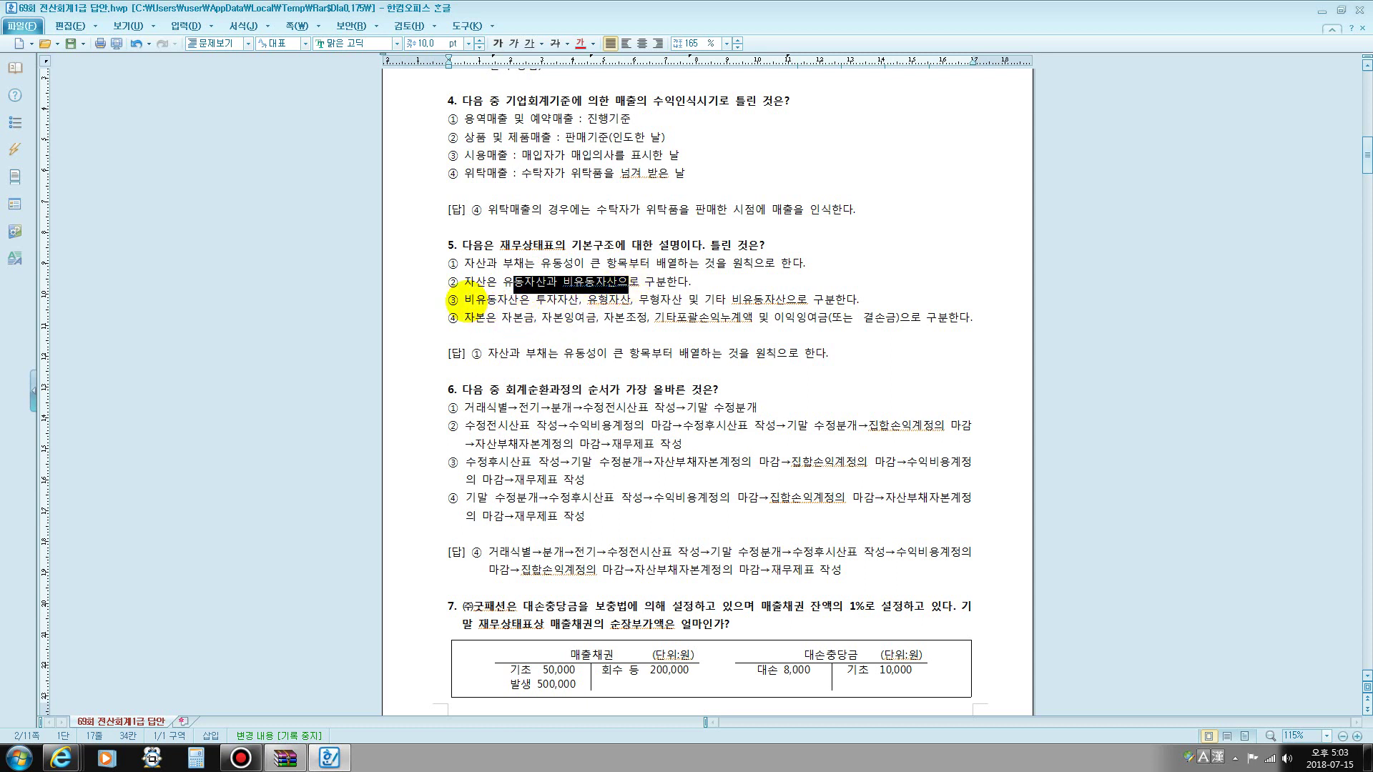
{"action": "left_click_drag", "start_coordinate": [462, 299], "coordinate": [518, 300]}
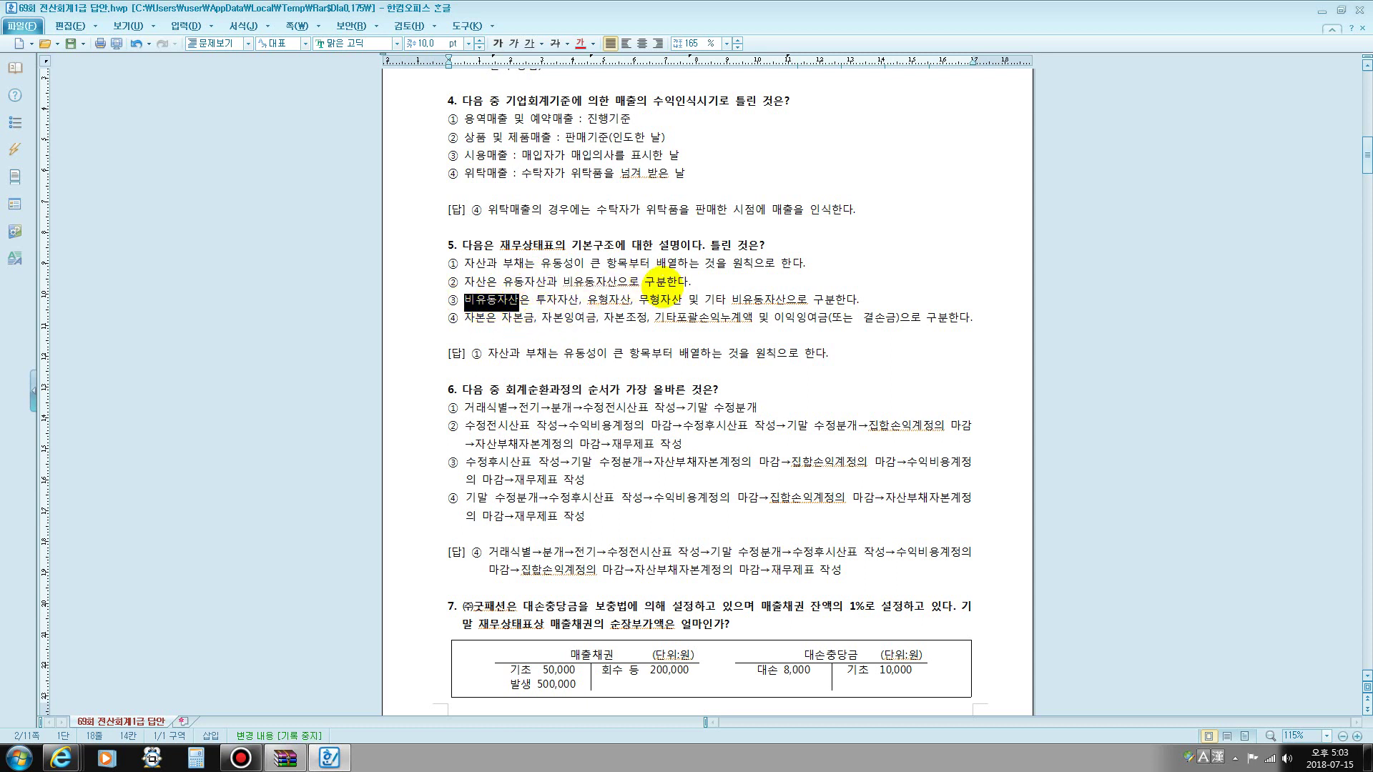
{"action": "left_click", "coordinate": [713, 285]}
{"action": "key", "text": "Return"}
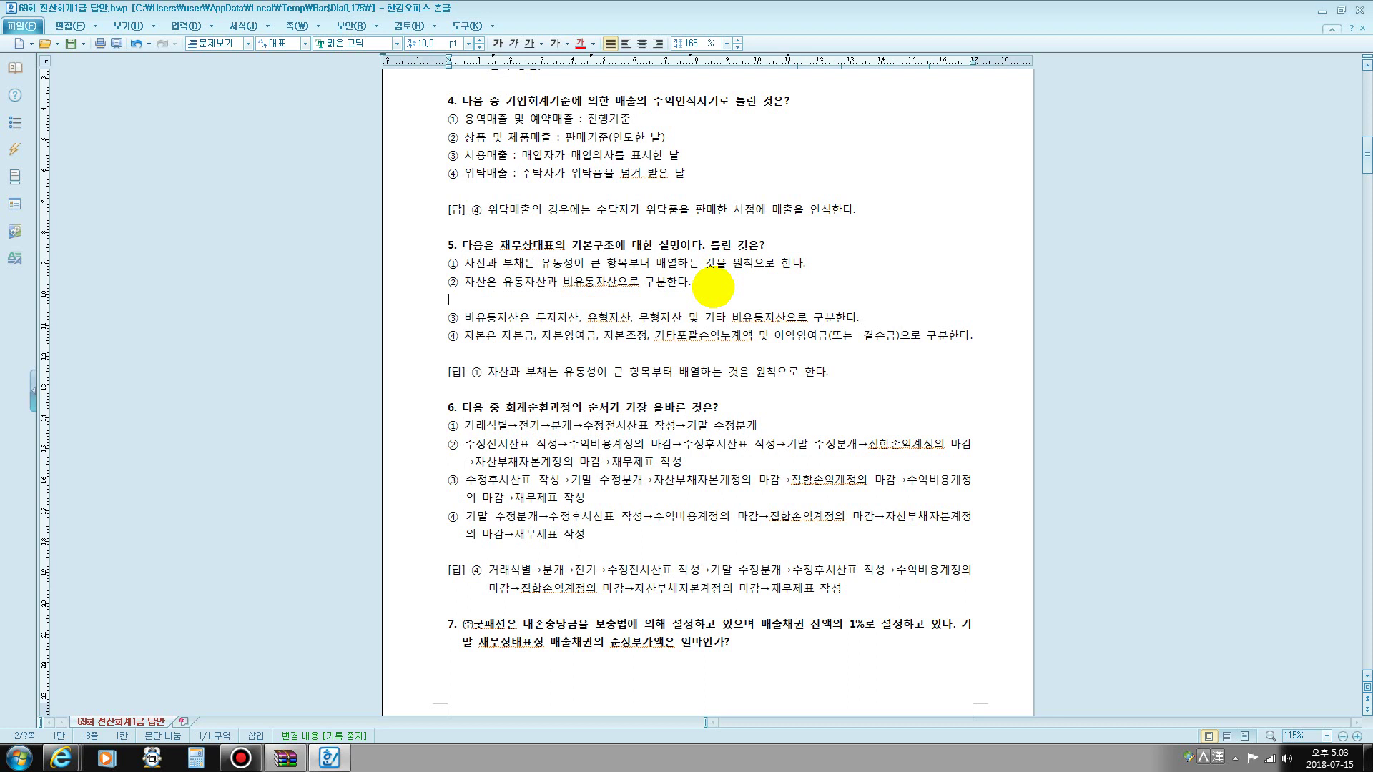
{"action": "type", "text": "유동"}
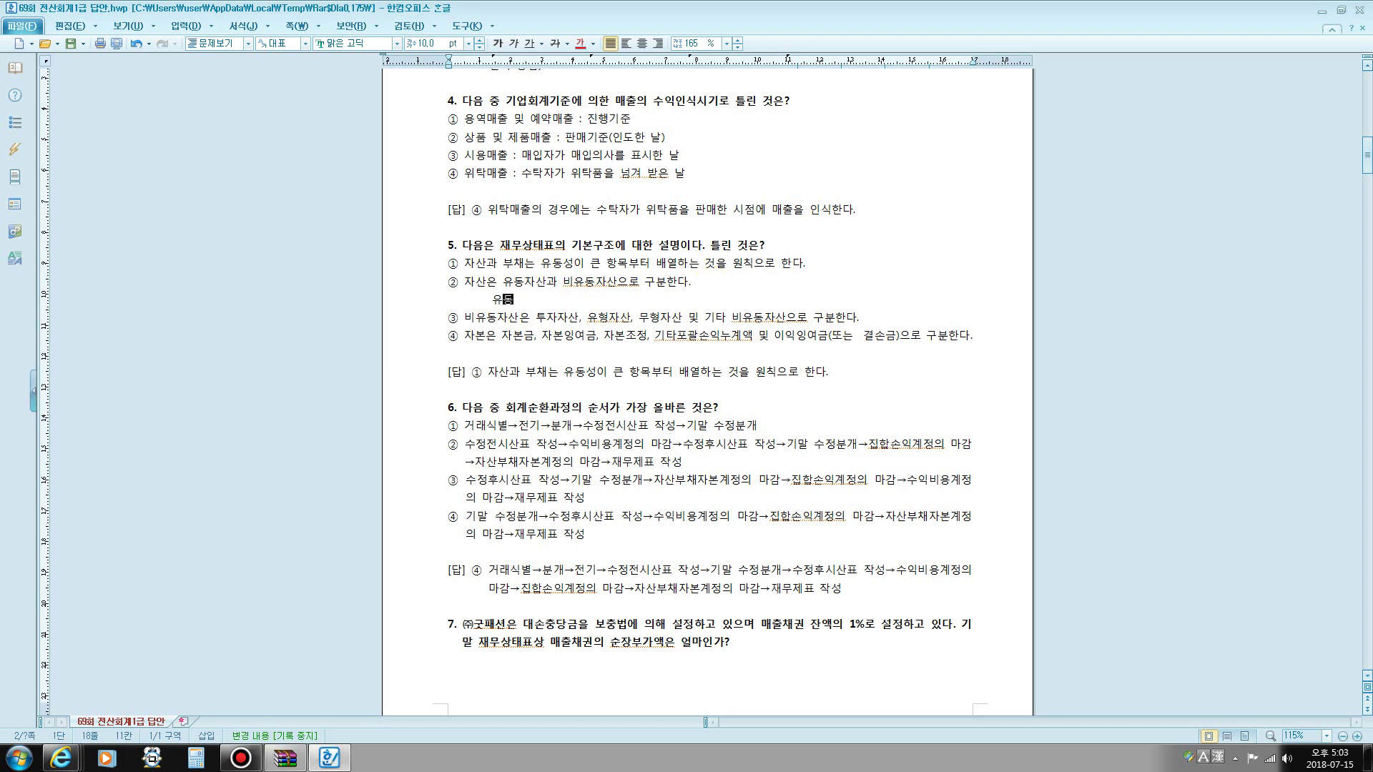
{"action": "type", "text": "자산: 당좌자"}
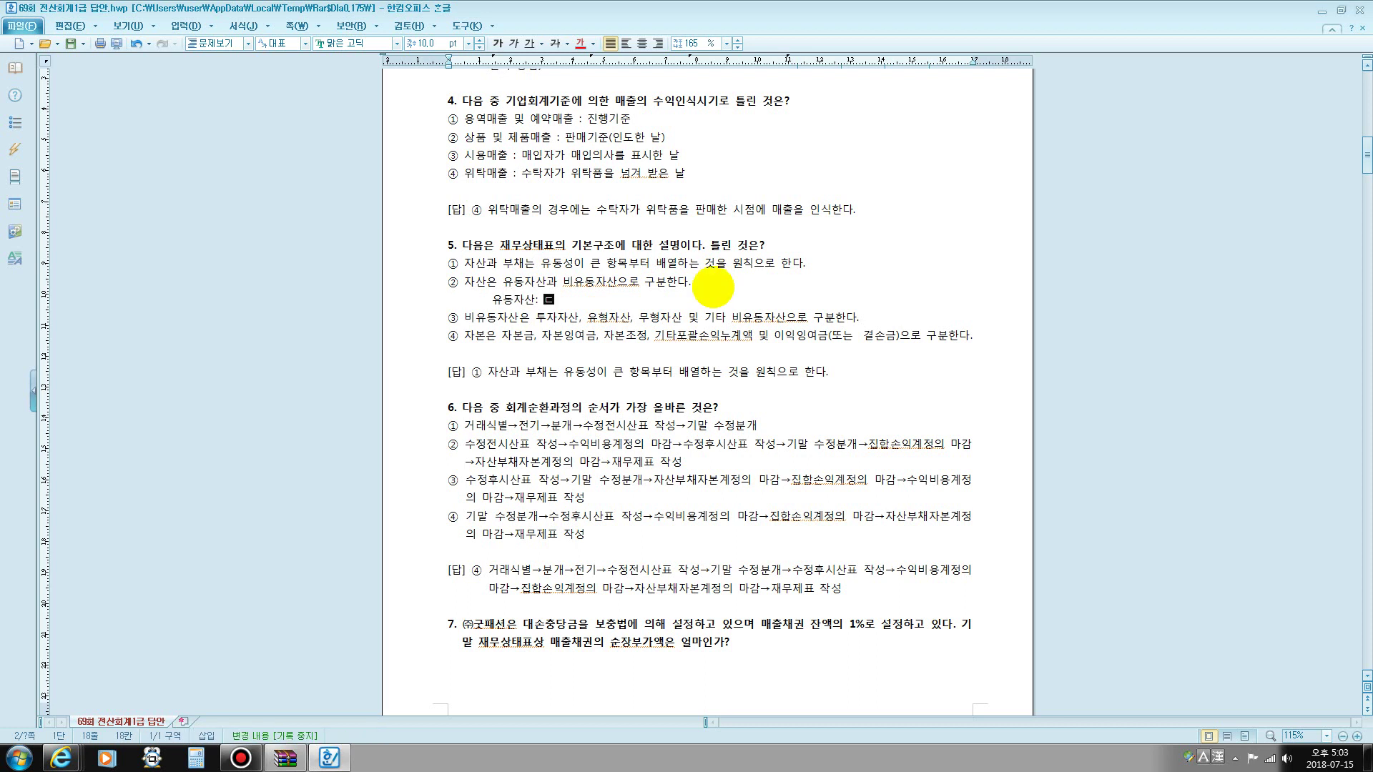
{"action": "type", "text": "산, 재고자산"}
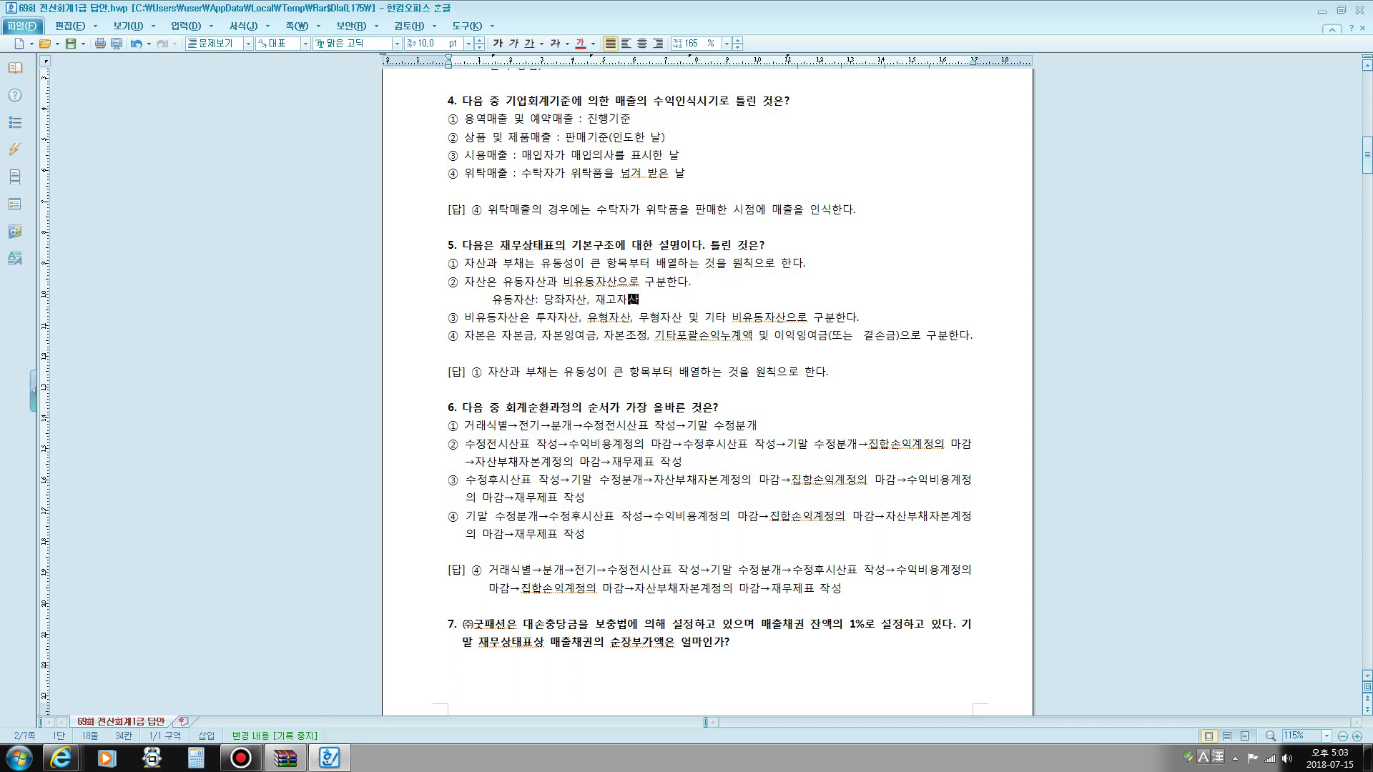
- Highlight the asset types in choice ③, the capital items in ④, and 자산과 부채는 in ①
{"action": "left_click_drag", "start_coordinate": [547, 326], "coordinate": [567, 323]}
{"action": "left_click_drag", "start_coordinate": [591, 319], "coordinate": [786, 318]}
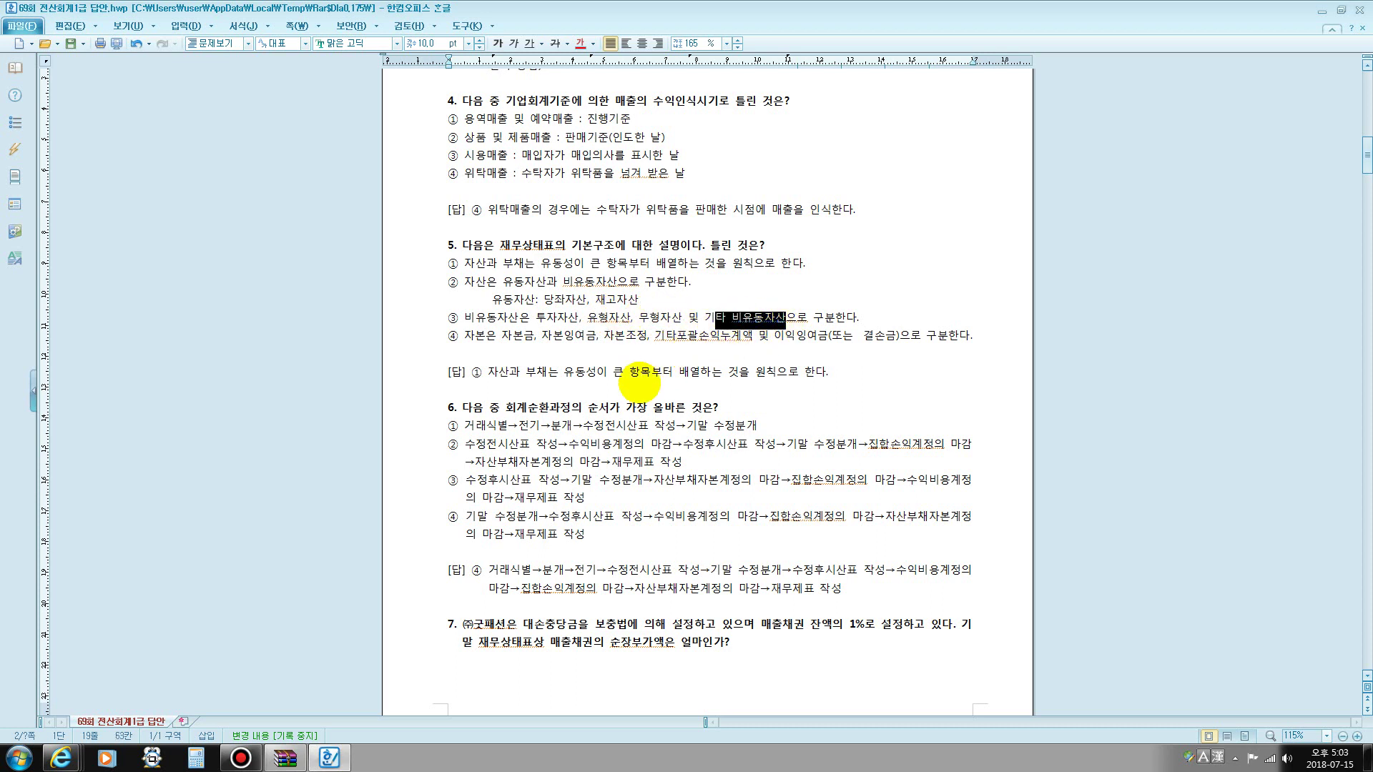
{"action": "left_click", "coordinate": [474, 340]}
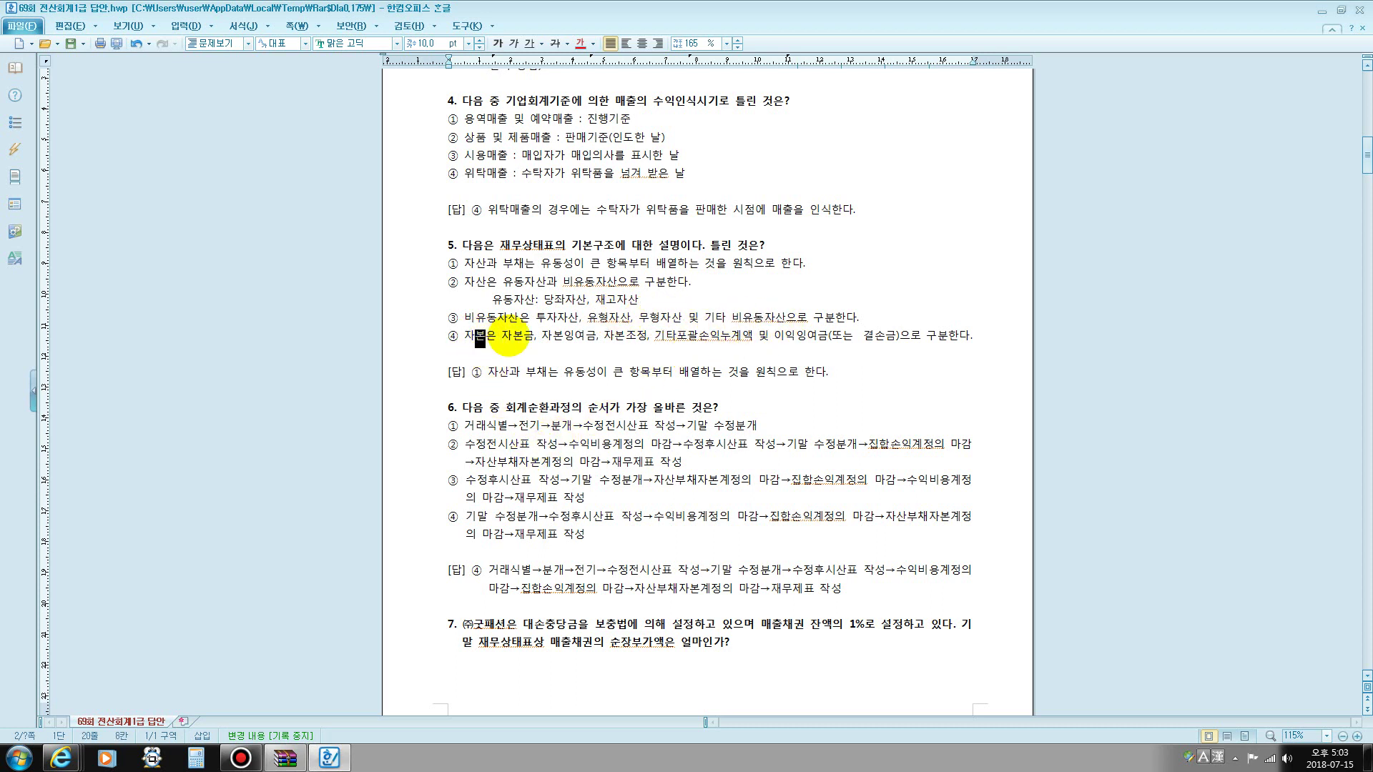
{"action": "left_click_drag", "start_coordinate": [500, 335], "coordinate": [826, 344]}
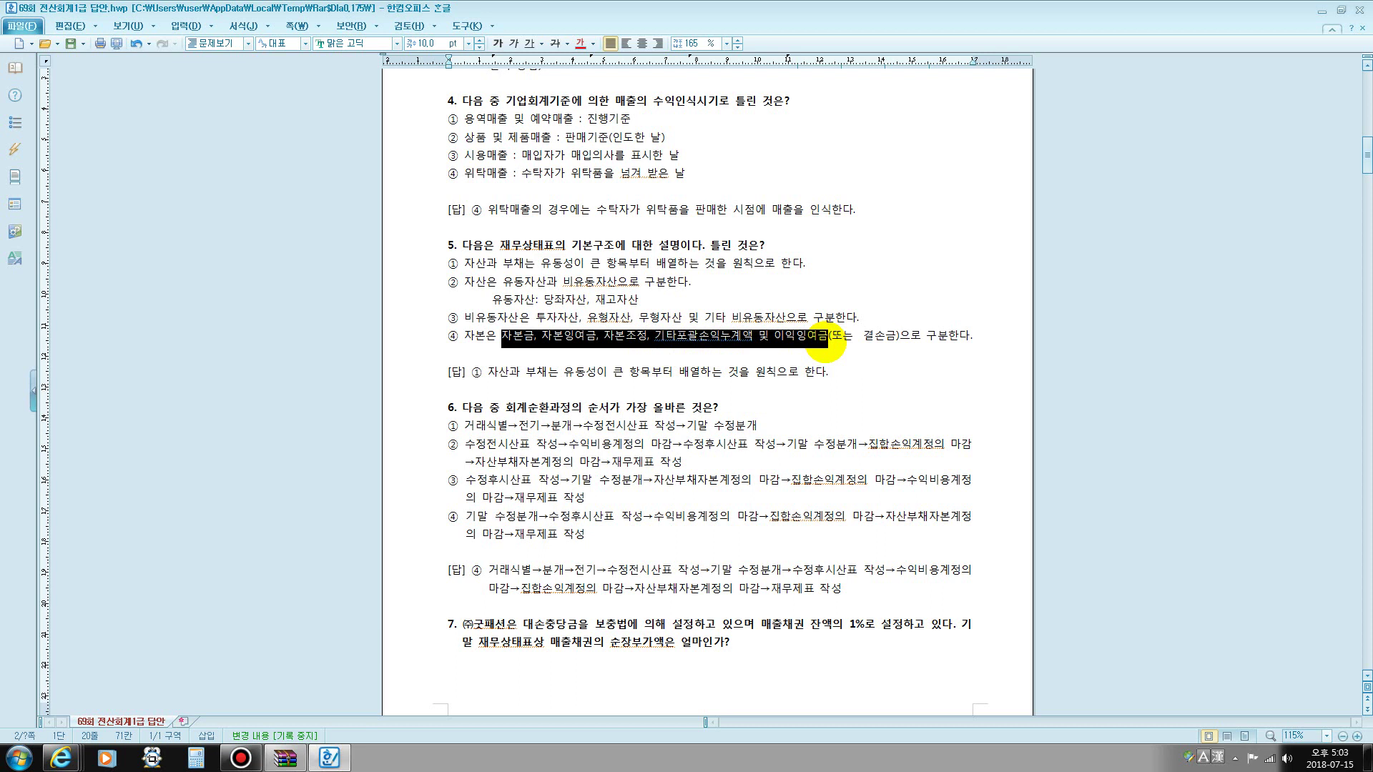
{"action": "left_click_drag", "start_coordinate": [826, 344], "coordinate": [898, 342]}
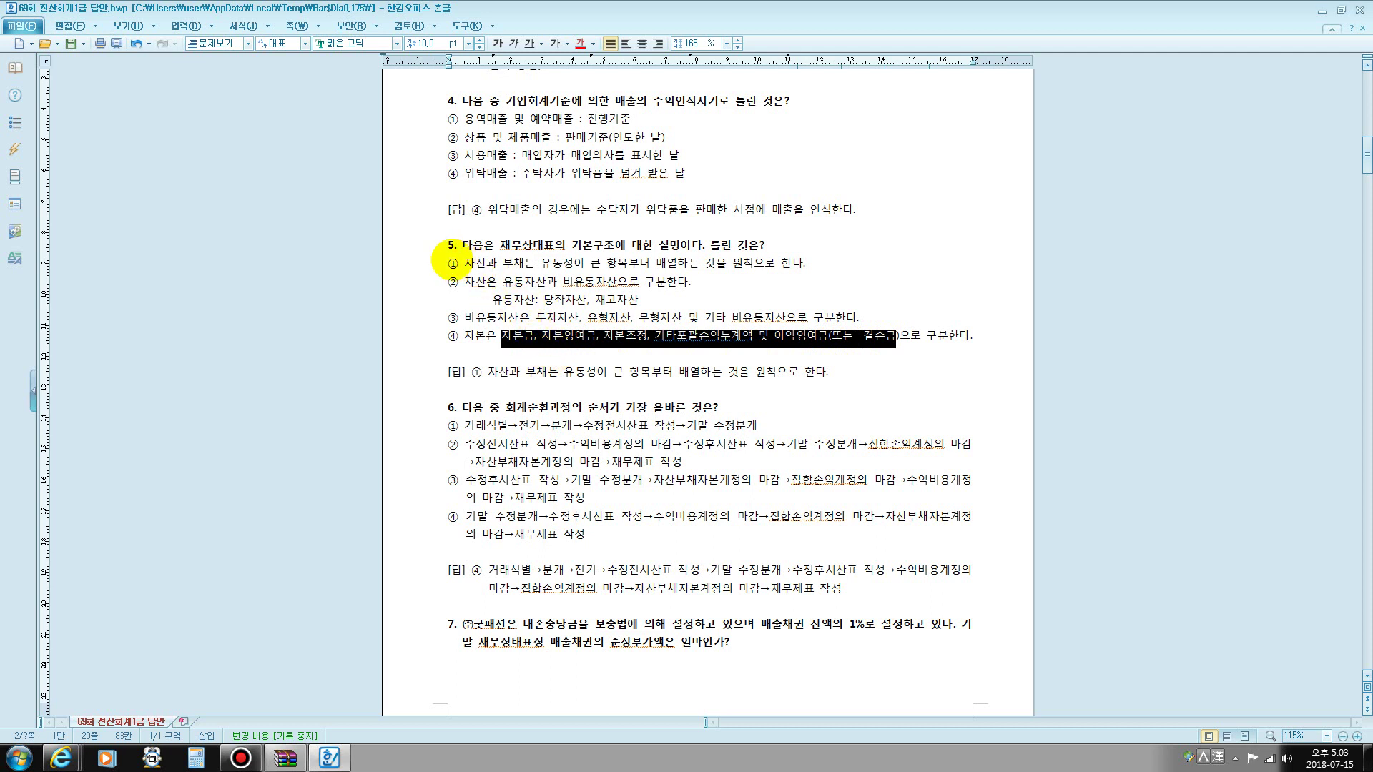
{"action": "left_click_drag", "start_coordinate": [450, 264], "coordinate": [541, 265]}
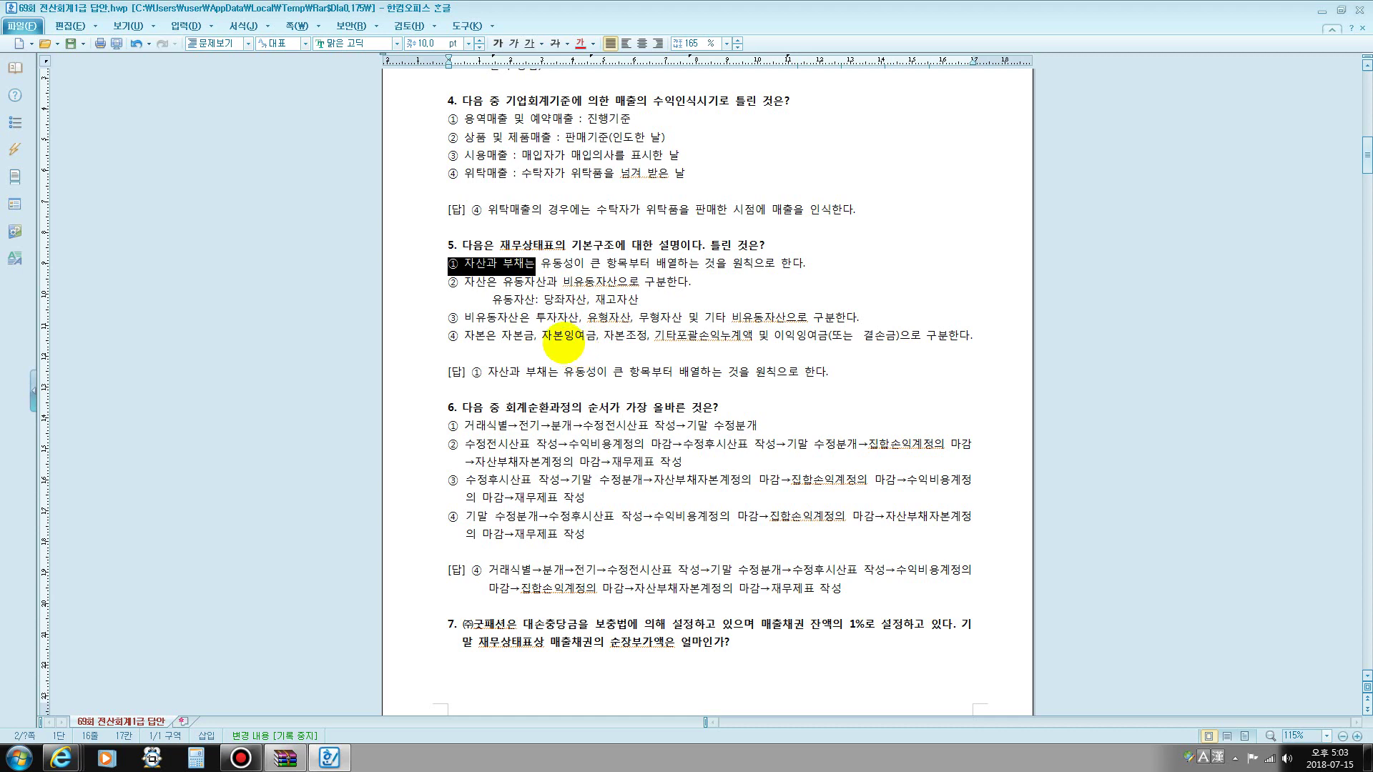
{"action": "scroll", "coordinate": [716, 283], "scroll_direction": "down", "scroll_amount": 1}
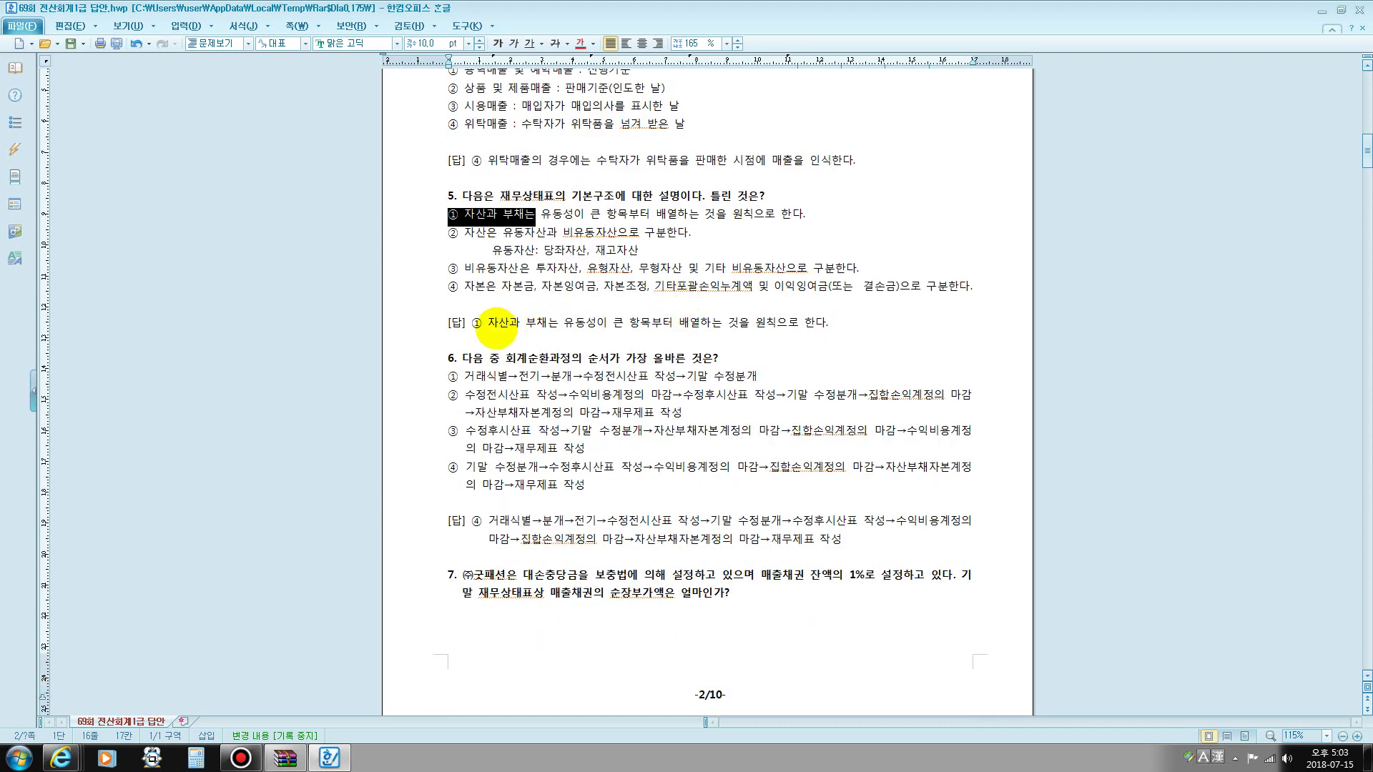
- Start six note lines above [답] with 이, 유, 미, 총, 1 and ㅁ
{"action": "left_click", "coordinate": [455, 309]}
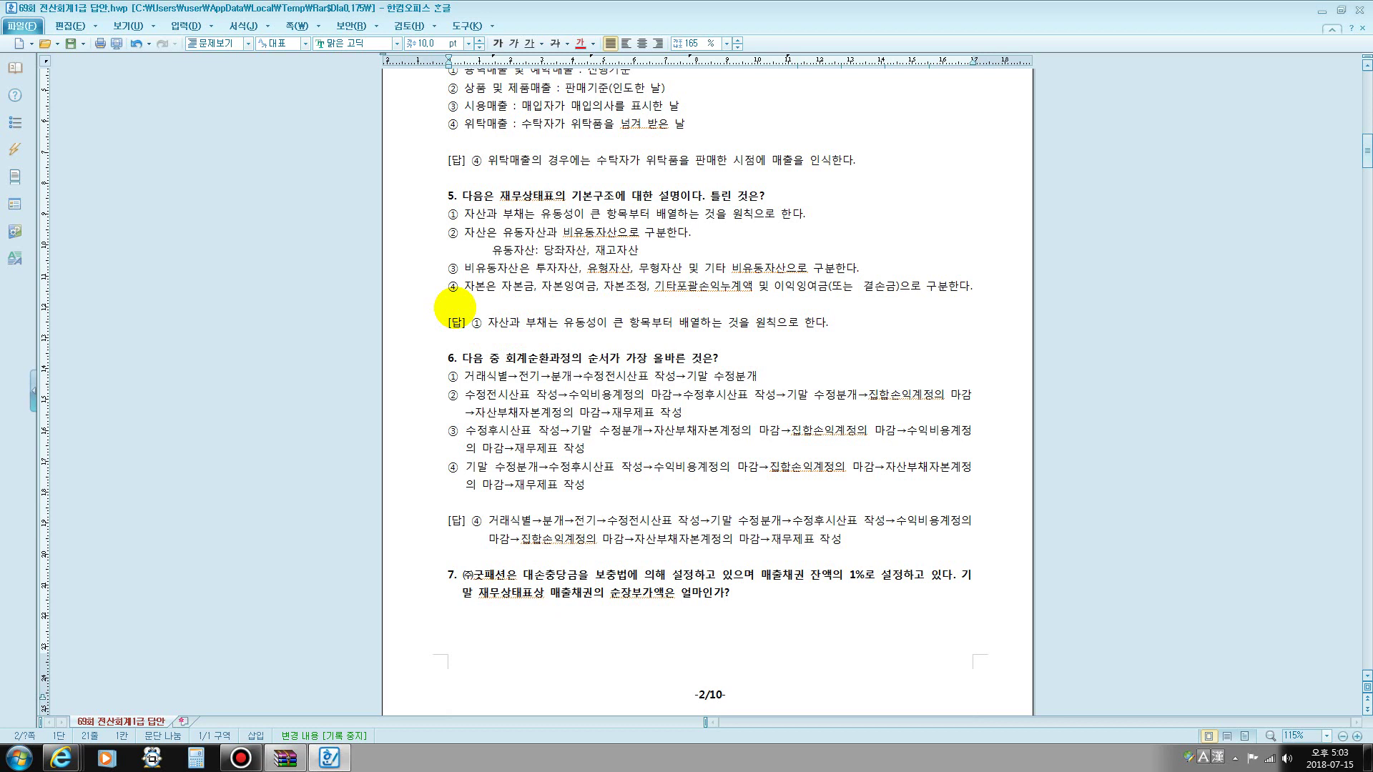
{"action": "type", "text": "이"}
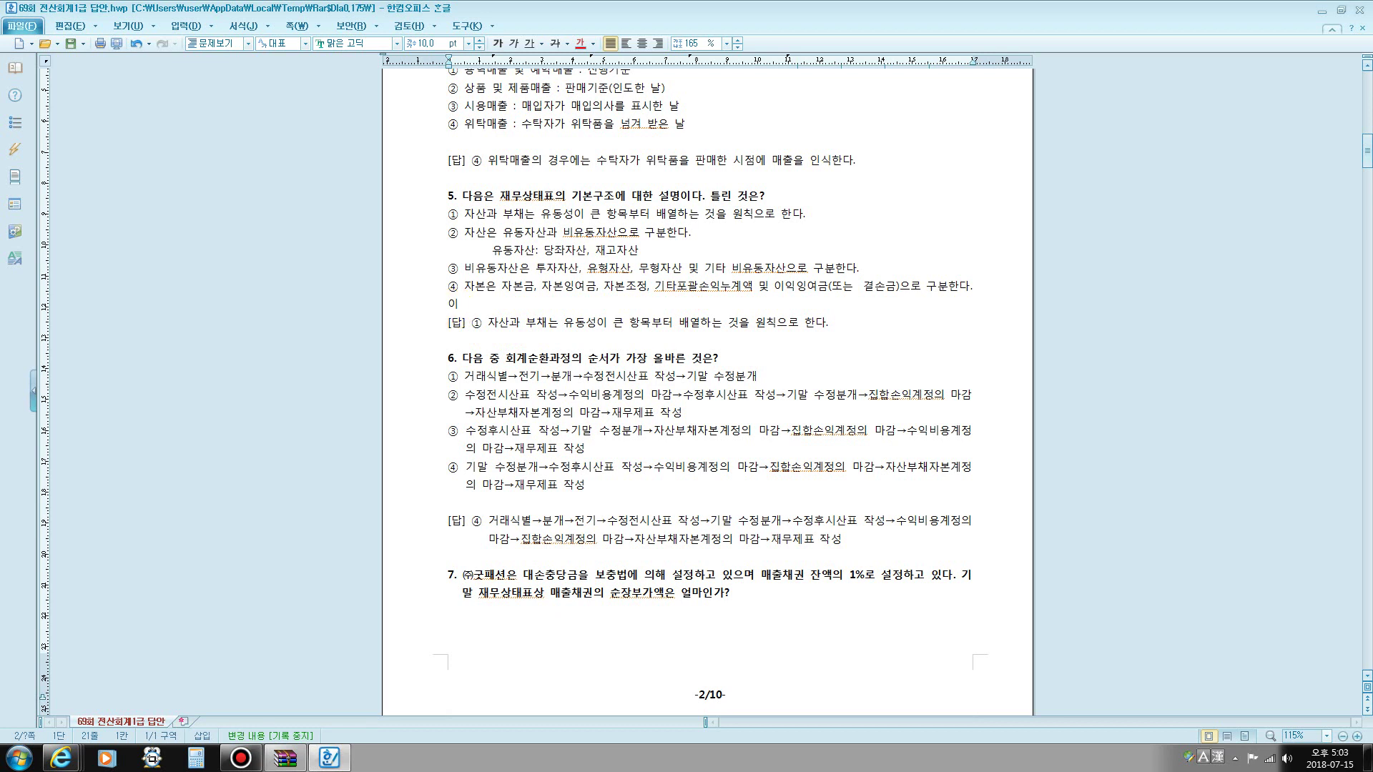
{"action": "key", "text": "Return"}
{"action": "type", "text": "유"}
{"action": "key", "text": "Return"}
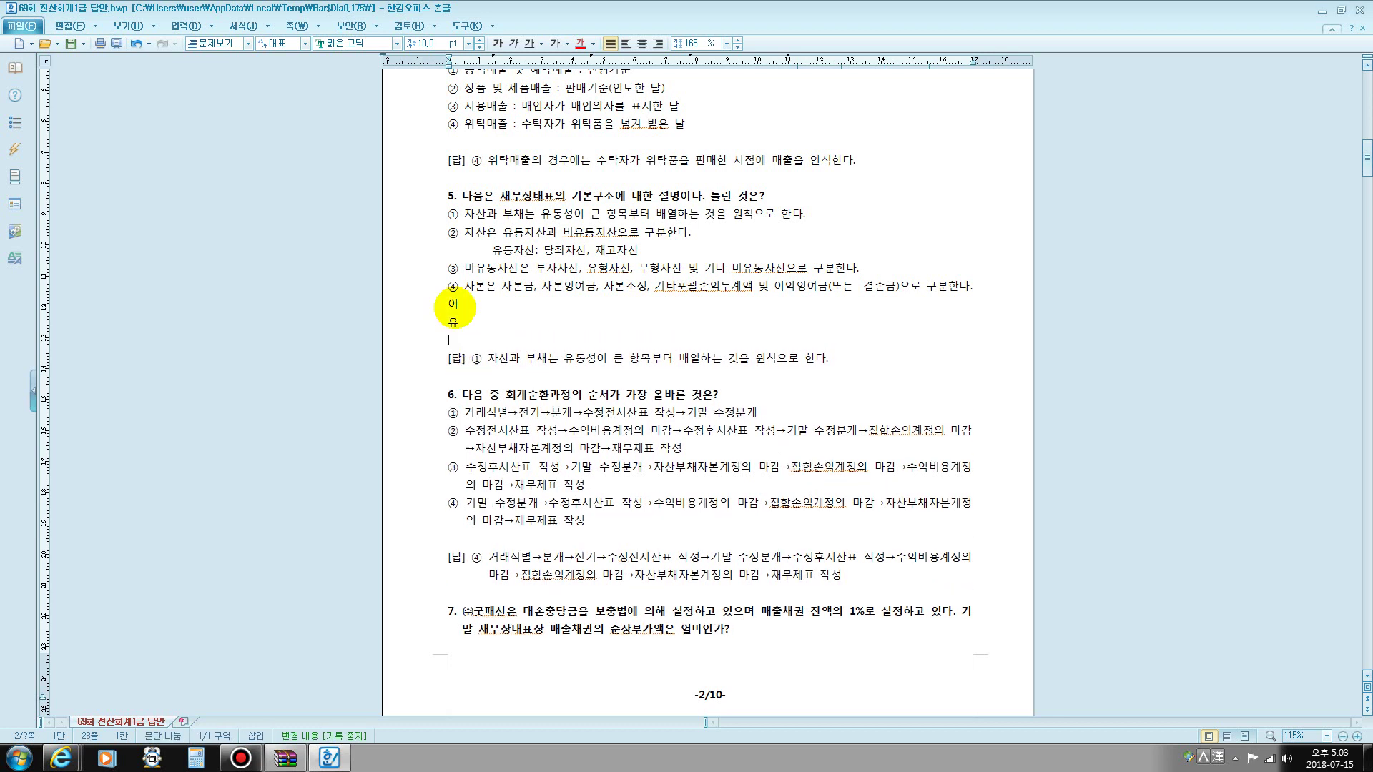
{"action": "type", "text": "미"}
{"action": "key", "text": "Return"}
{"action": "type", "text": "총"}
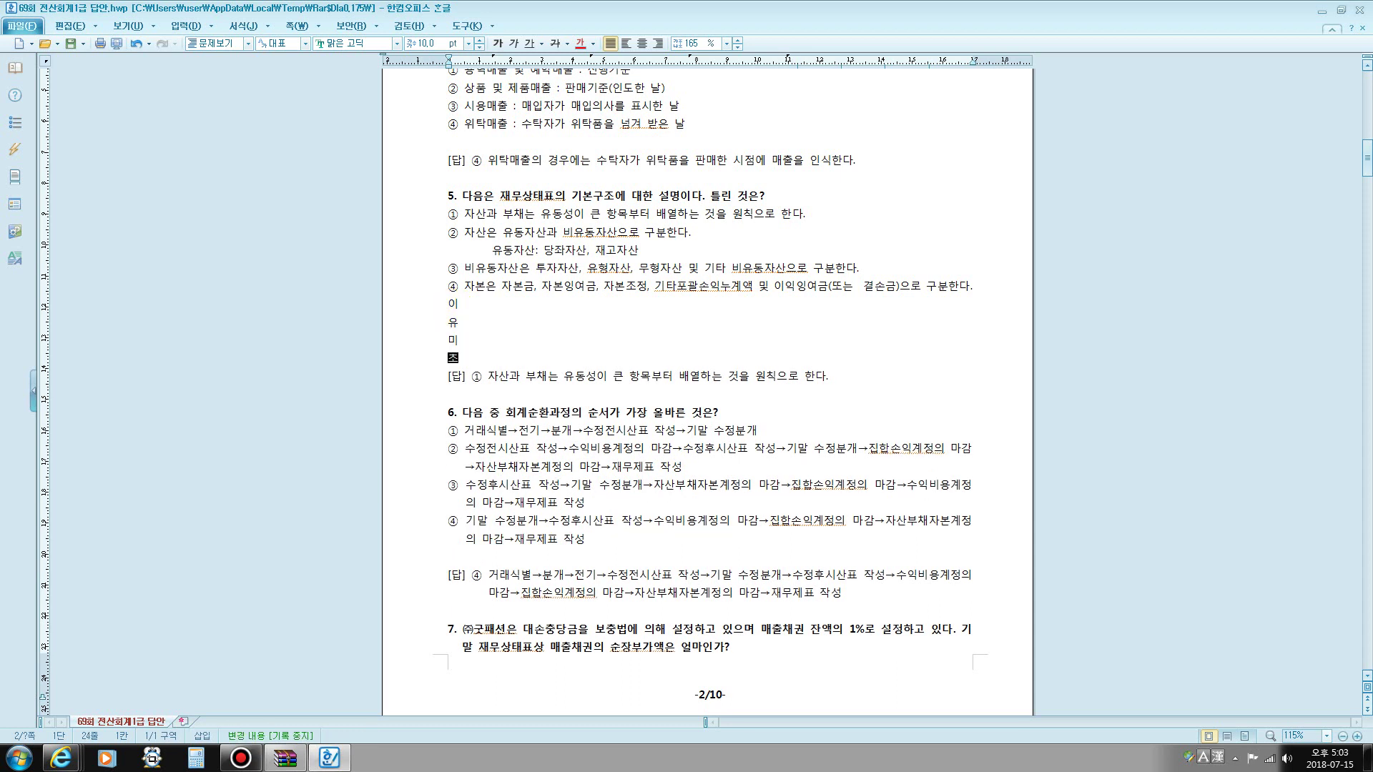
{"action": "key", "text": "Return"}
{"action": "type", "text": "1ㄱ"}
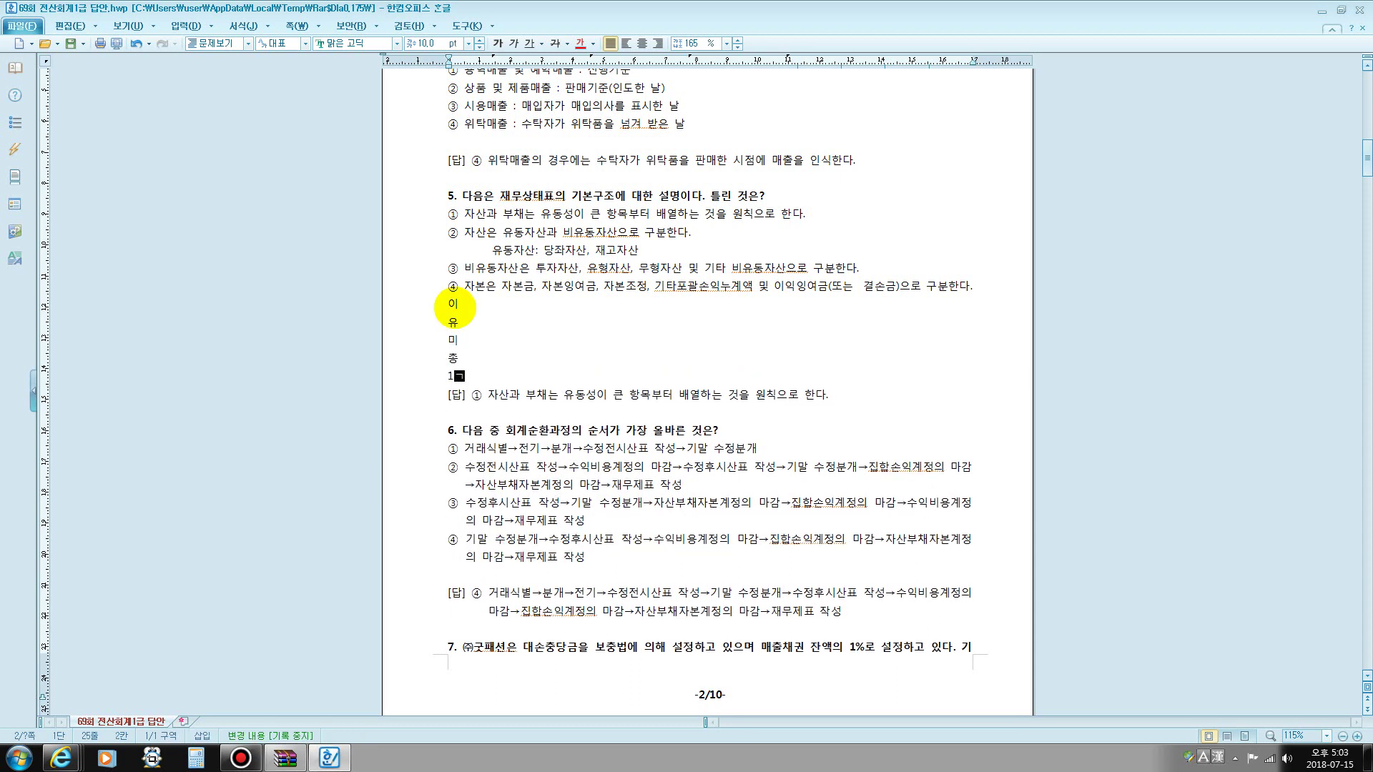
{"action": "key", "text": "Return"}
{"action": "type", "text": "ㅁ"}
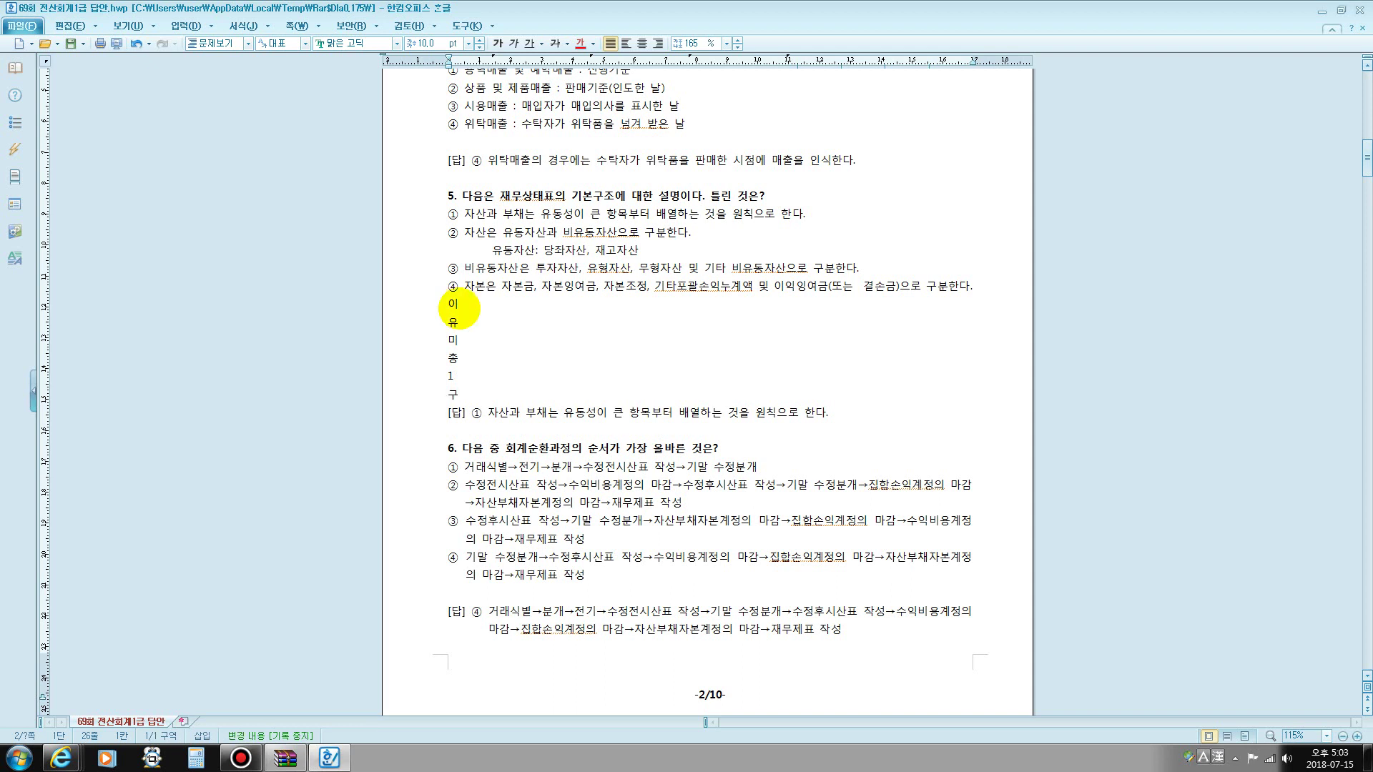
- Insert the note 재무상태표의 작성기준 above the 이 line
{"action": "left_click", "coordinate": [460, 301]}
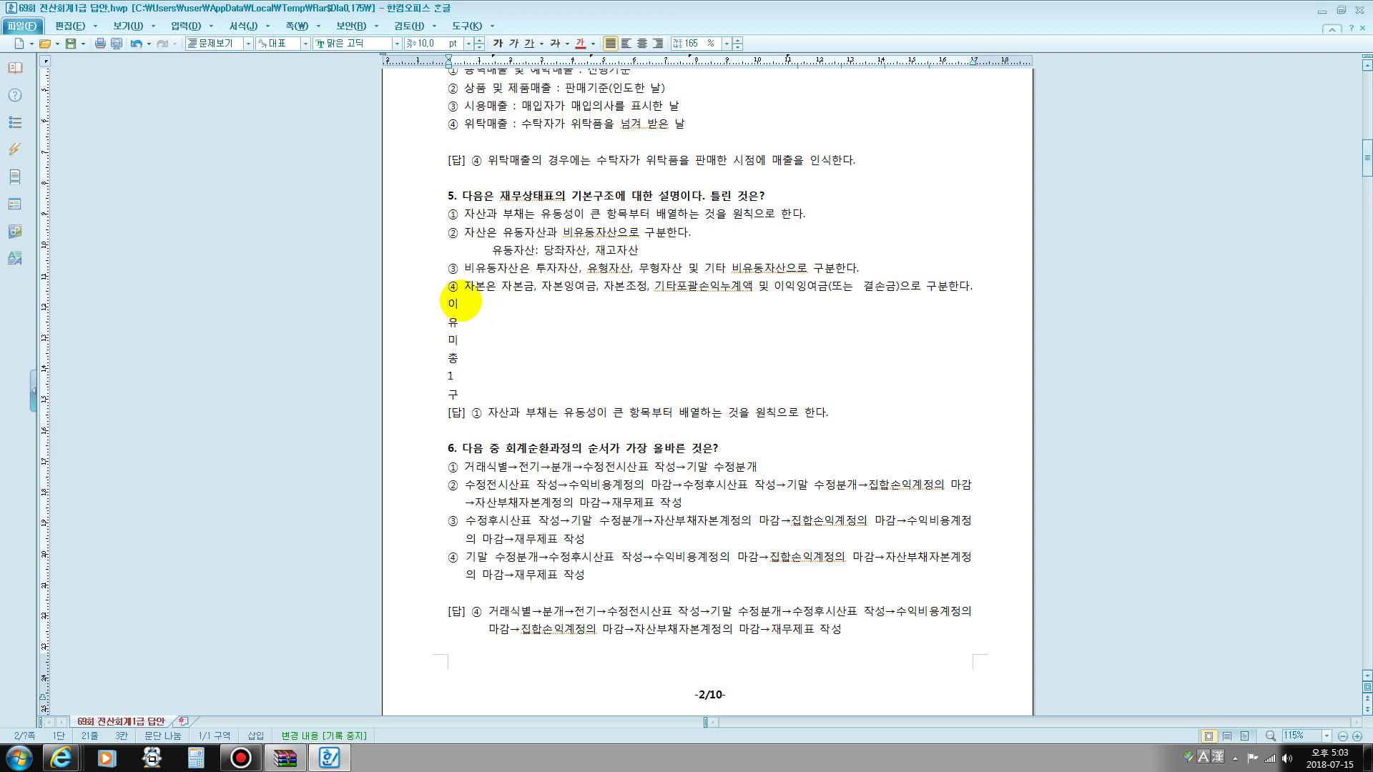
{"action": "left_click", "coordinate": [445, 304]}
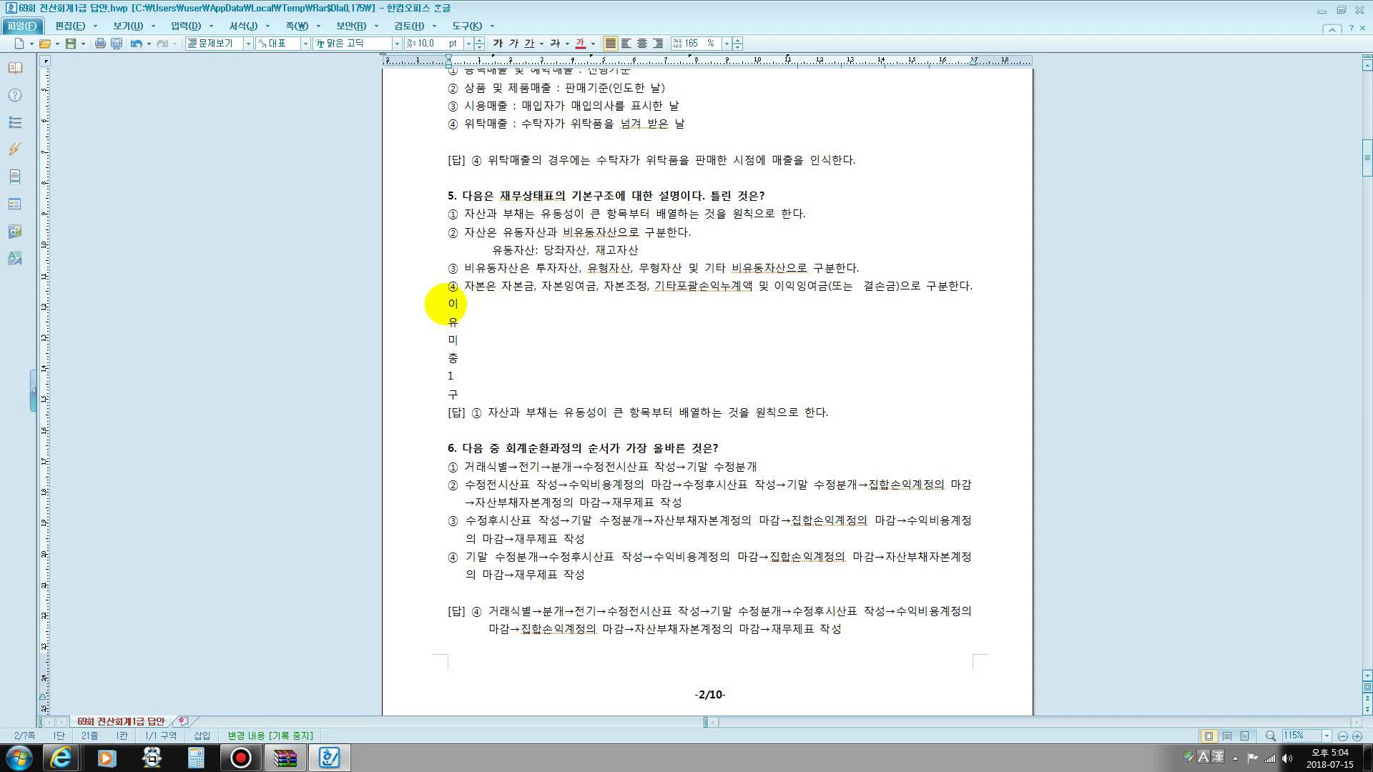
{"action": "key", "text": "Return"}
{"action": "type", "text": "재무상태"}
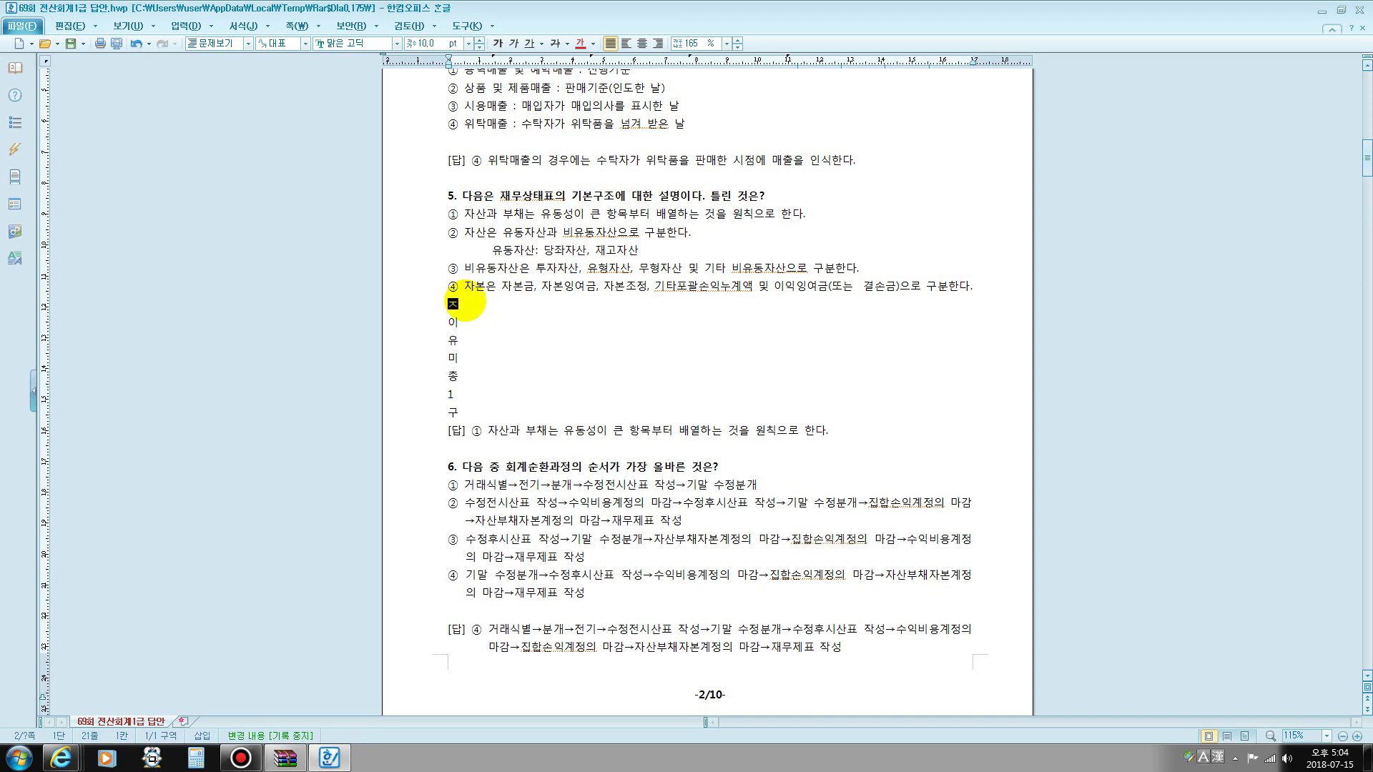
{"action": "type", "text": "표의"}
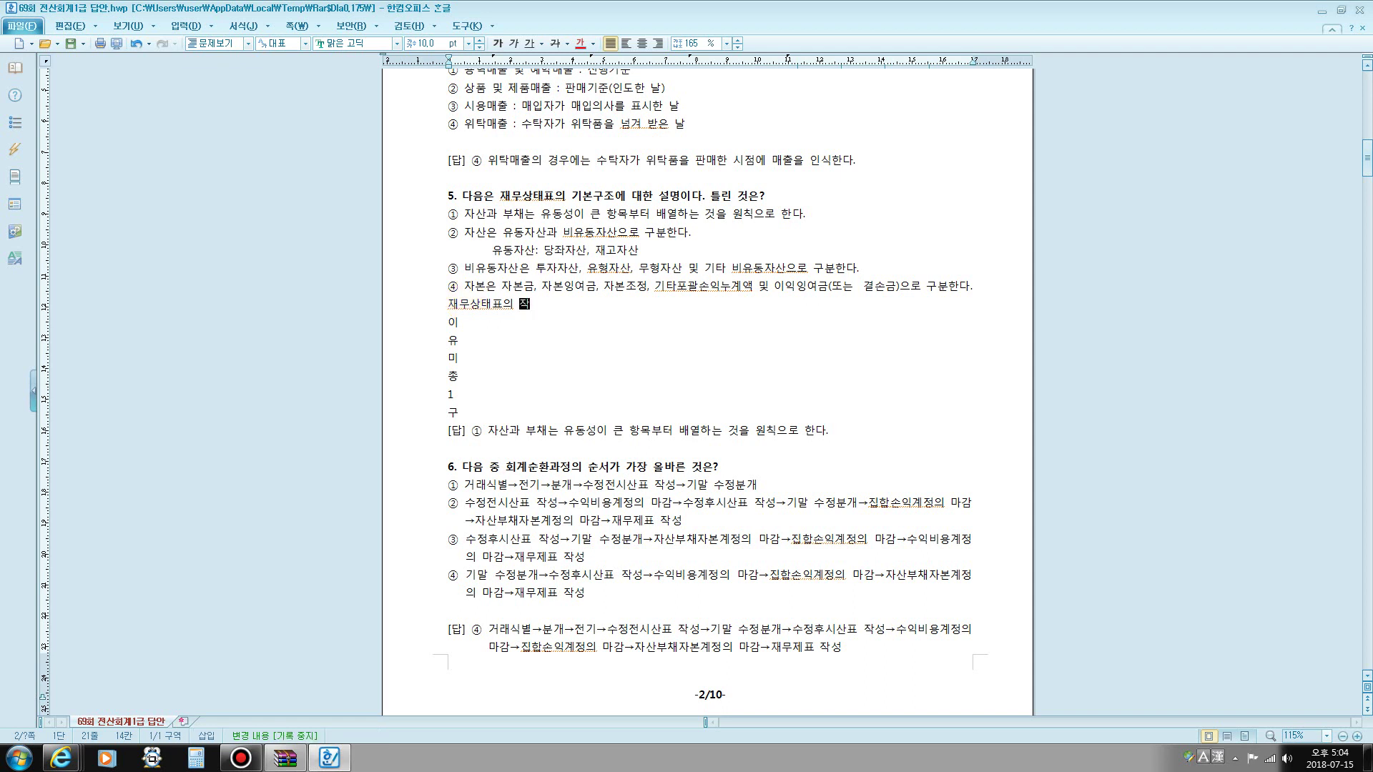
{"action": "type", "text": "작성기준"}
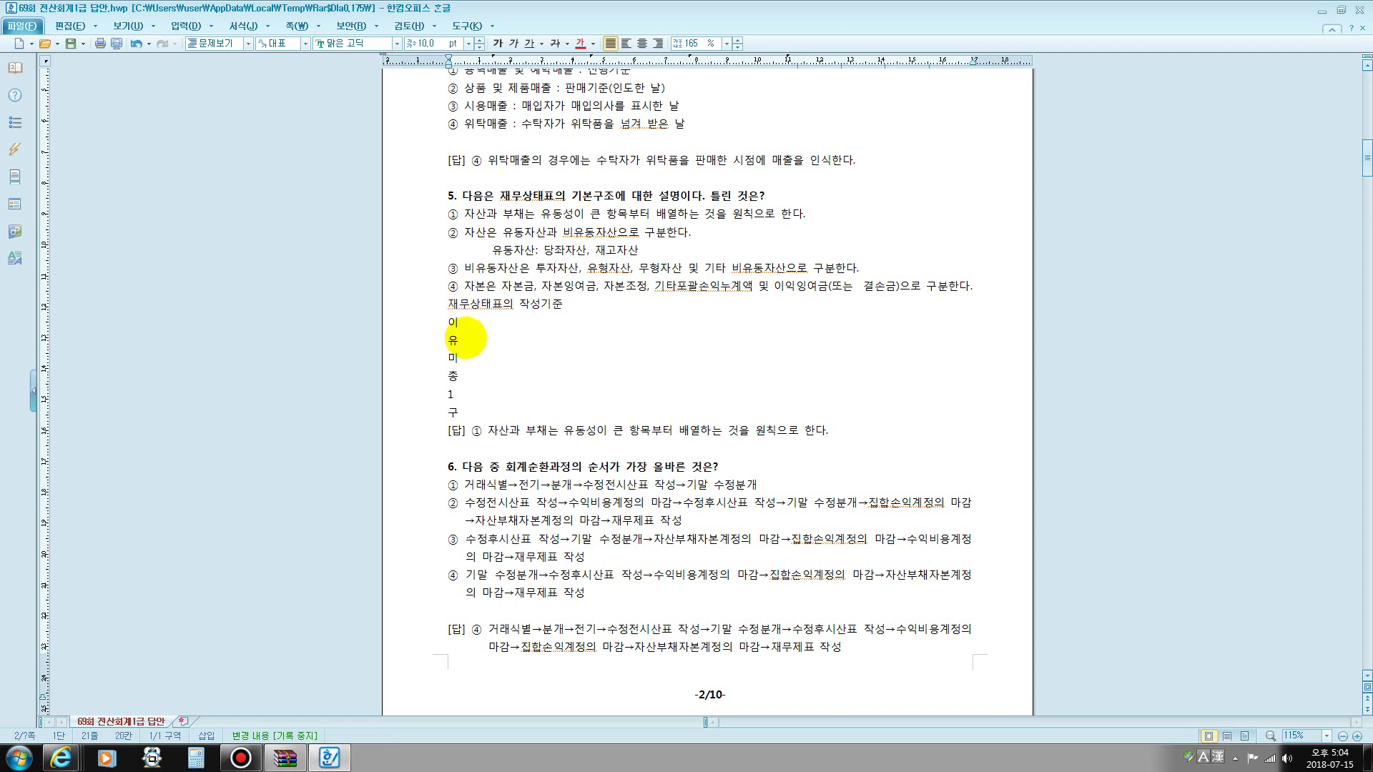
- Complete the 이 line as 이익잉여금과 자본잉여금의 구분
{"action": "left_click", "coordinate": [464, 327]}
{"action": "type", "text": "익잉여금"}
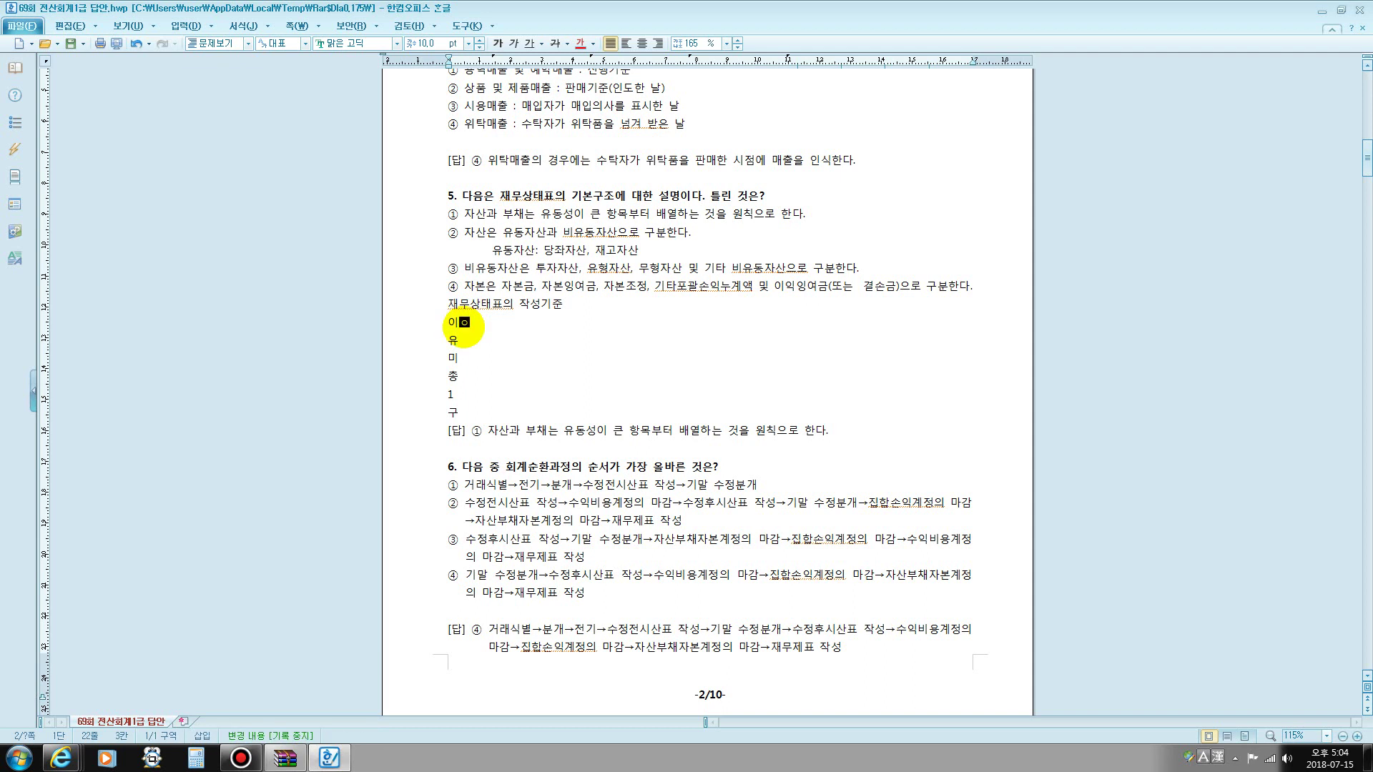
{"action": "type", "text": "과 "}
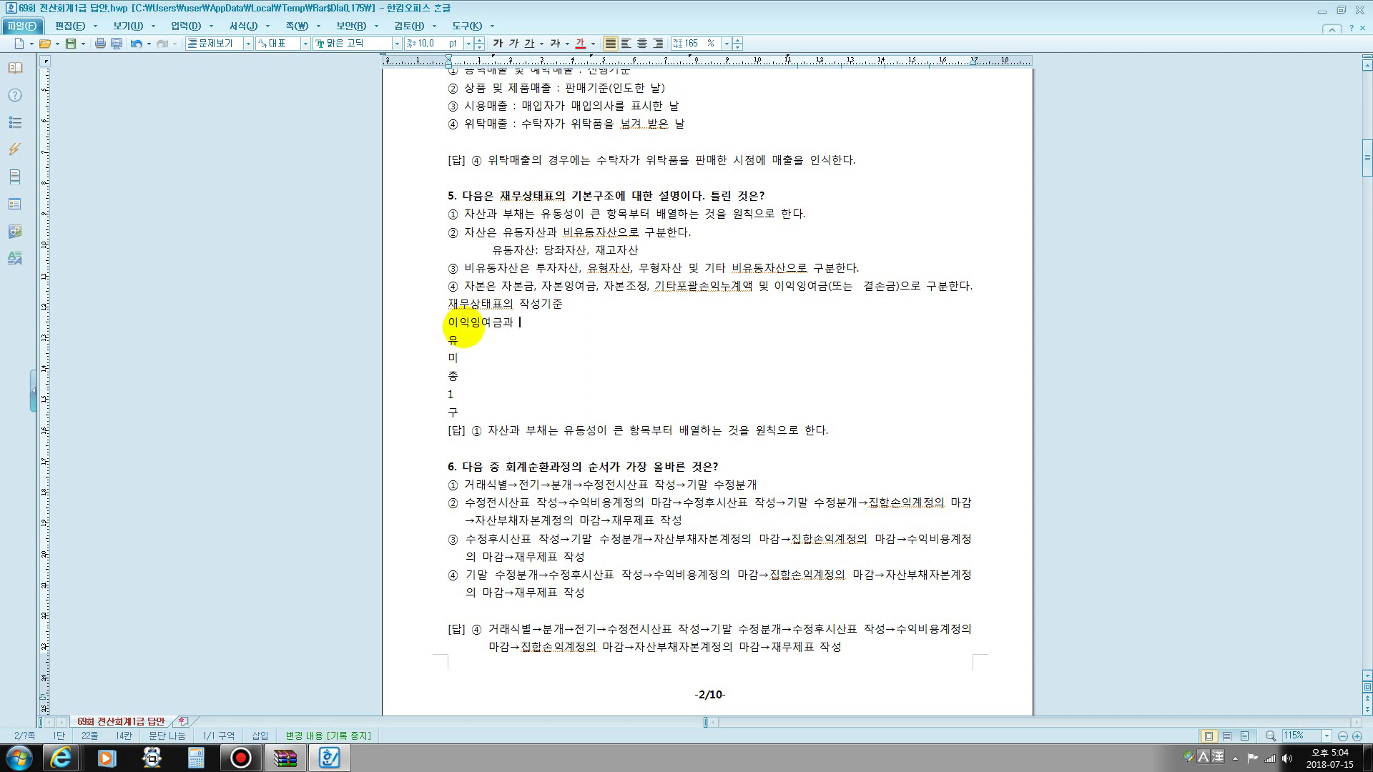
{"action": "type", "text": "자본금"}
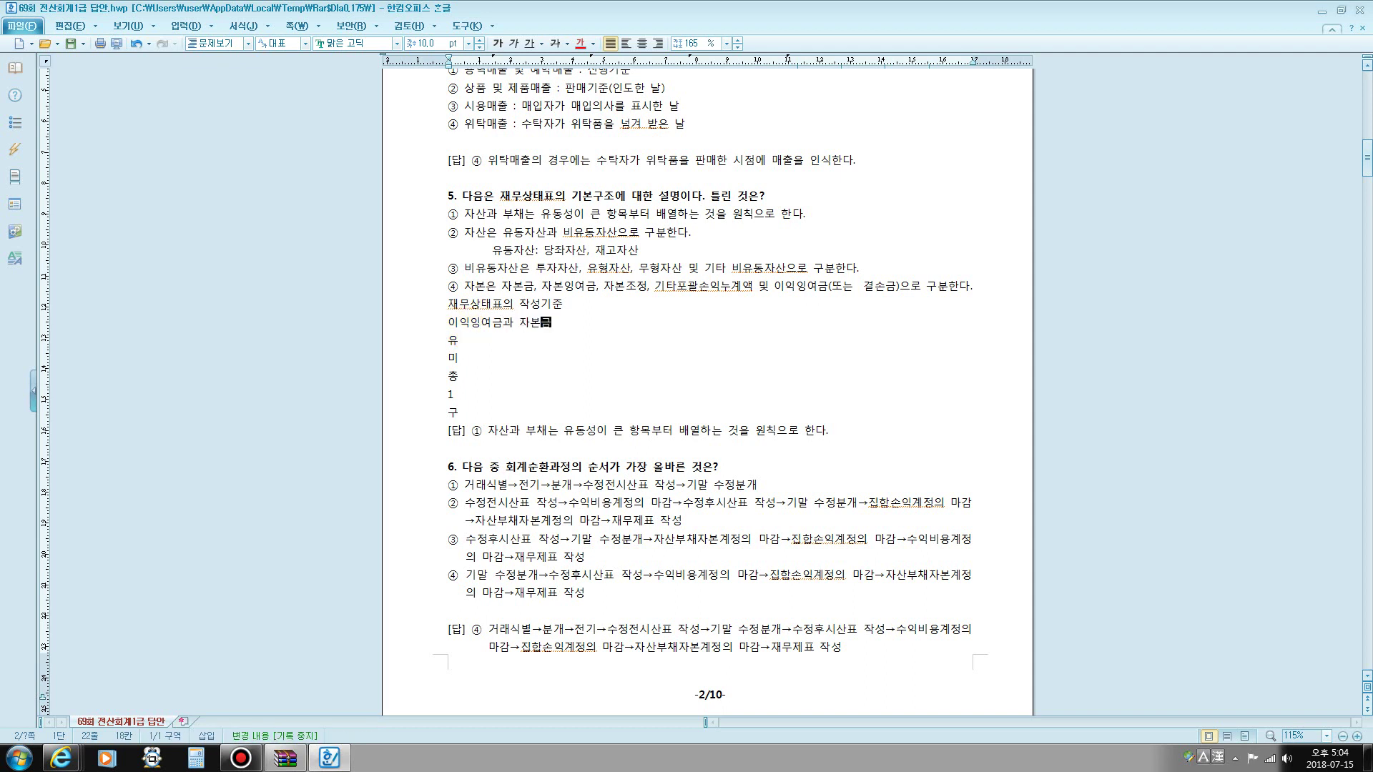
{"action": "key", "text": "BackSpace"}
{"action": "type", "text": "잉여금으"}
{"action": "type", "text": "의 구분"}
- Complete the 유 and 미 lines as 유동성배열법원칙 and 미결산비망계정표시 금지원칙
{"action": "left_click", "coordinate": [454, 341]}
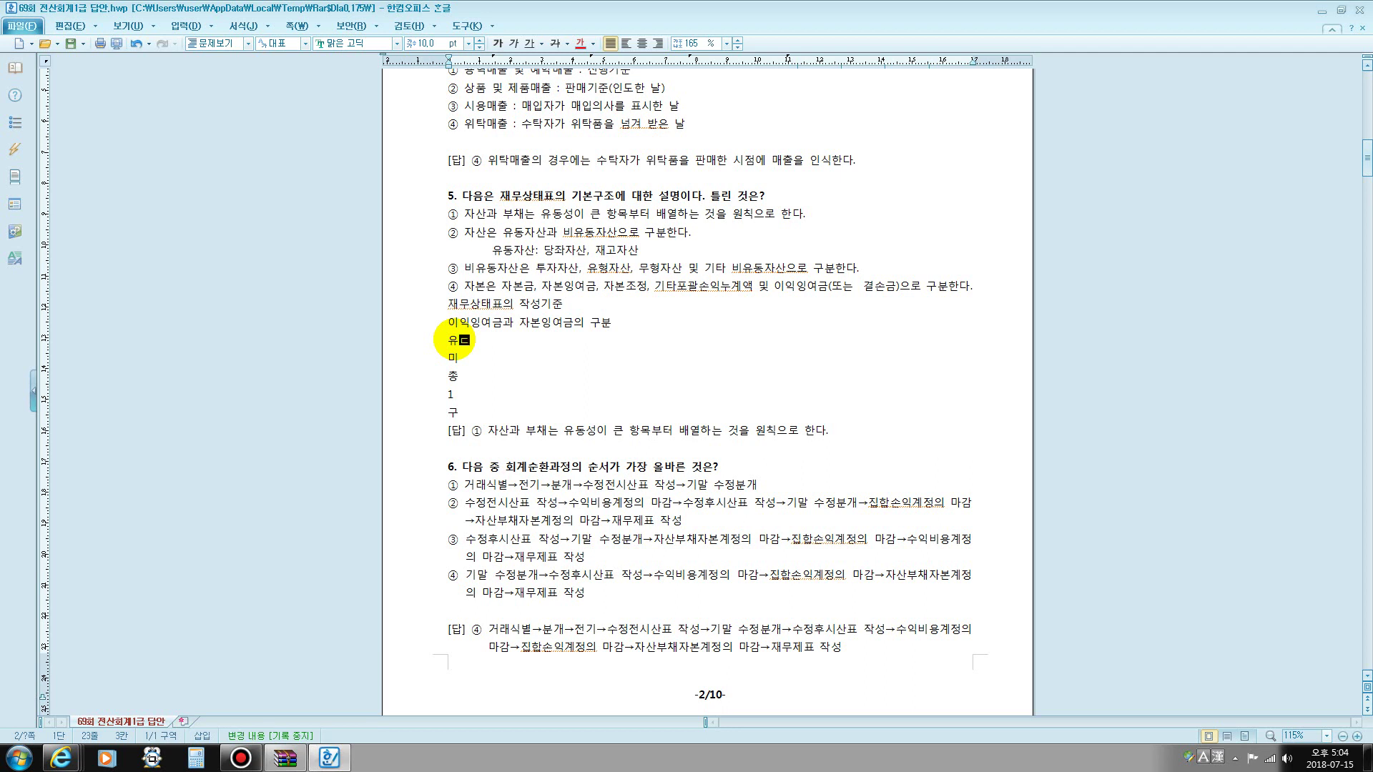
{"action": "type", "text": "동성배열법"}
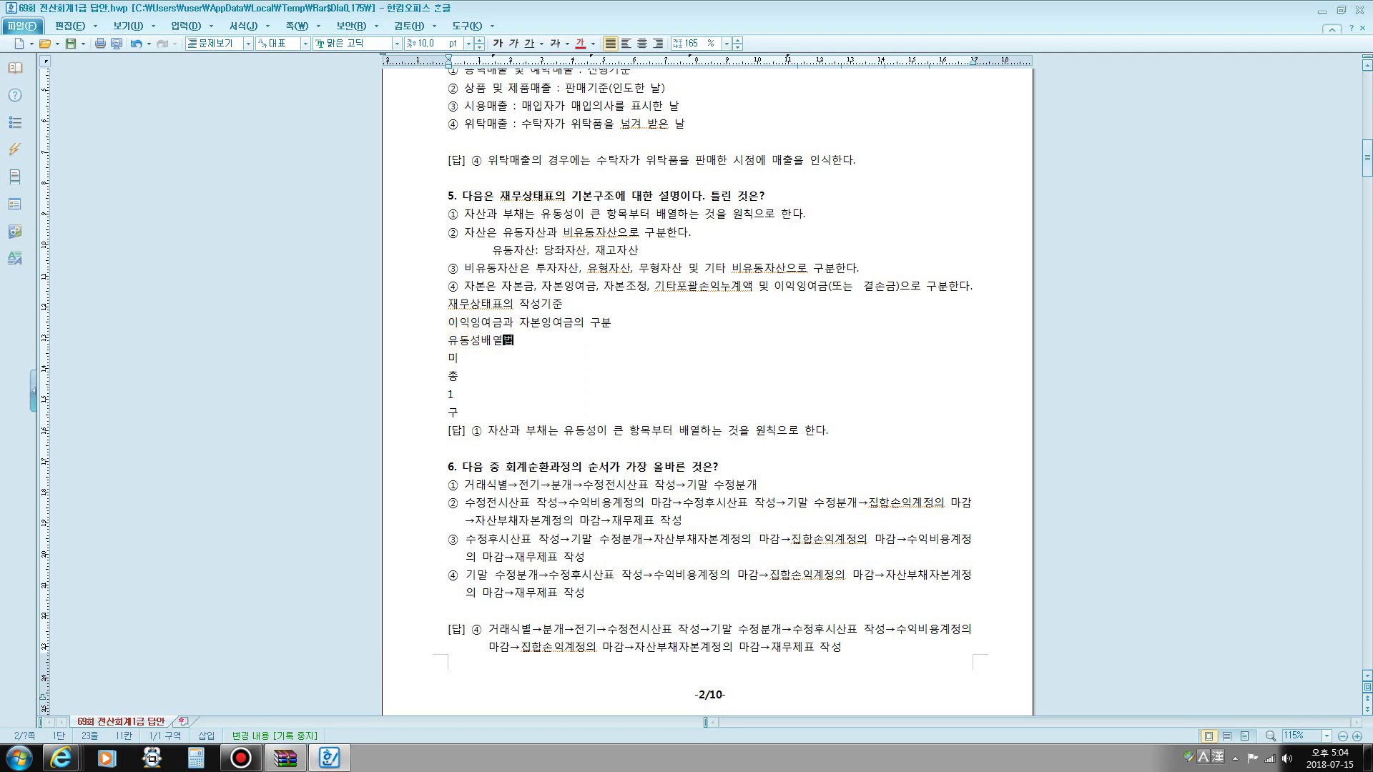
{"action": "type", "text": "원치ㄱ"}
{"action": "left_click", "coordinate": [458, 356]}
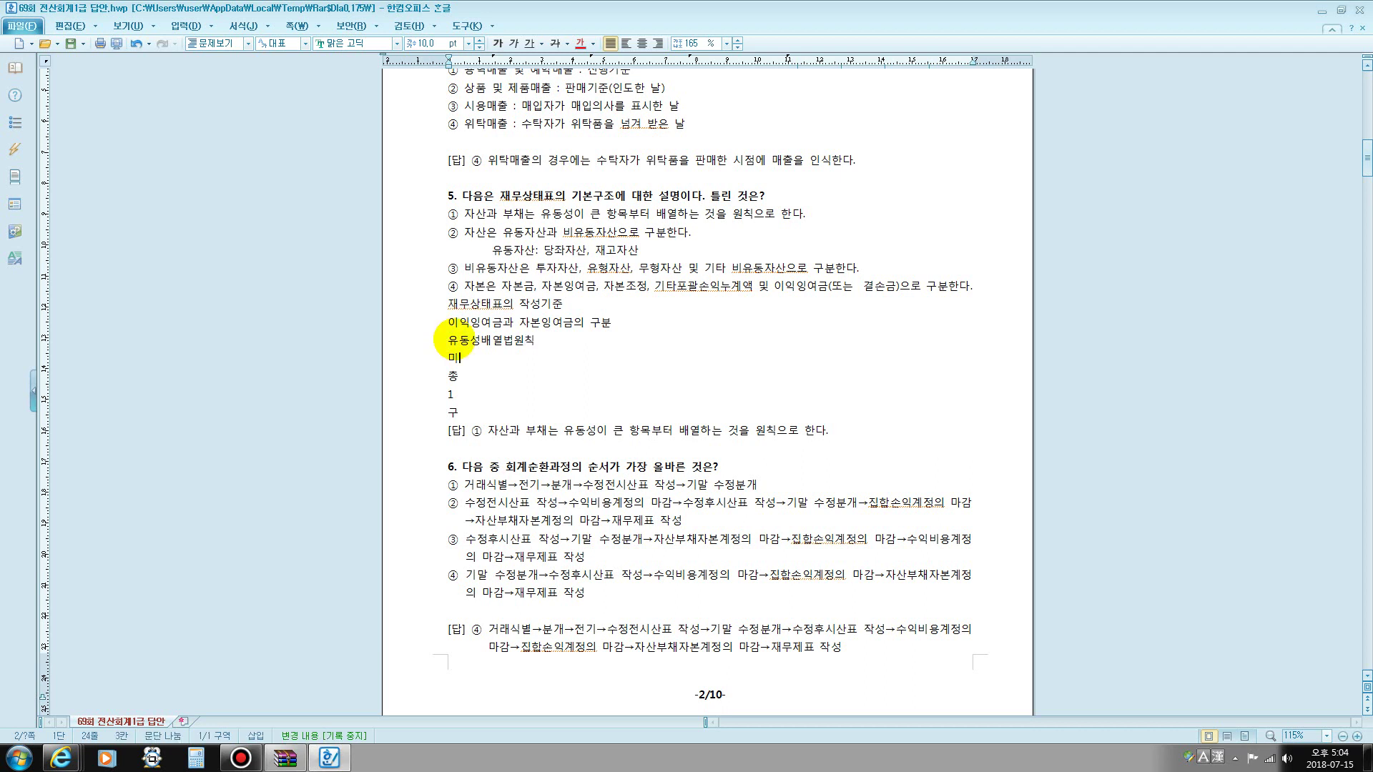
{"action": "type", "text": "결산"}
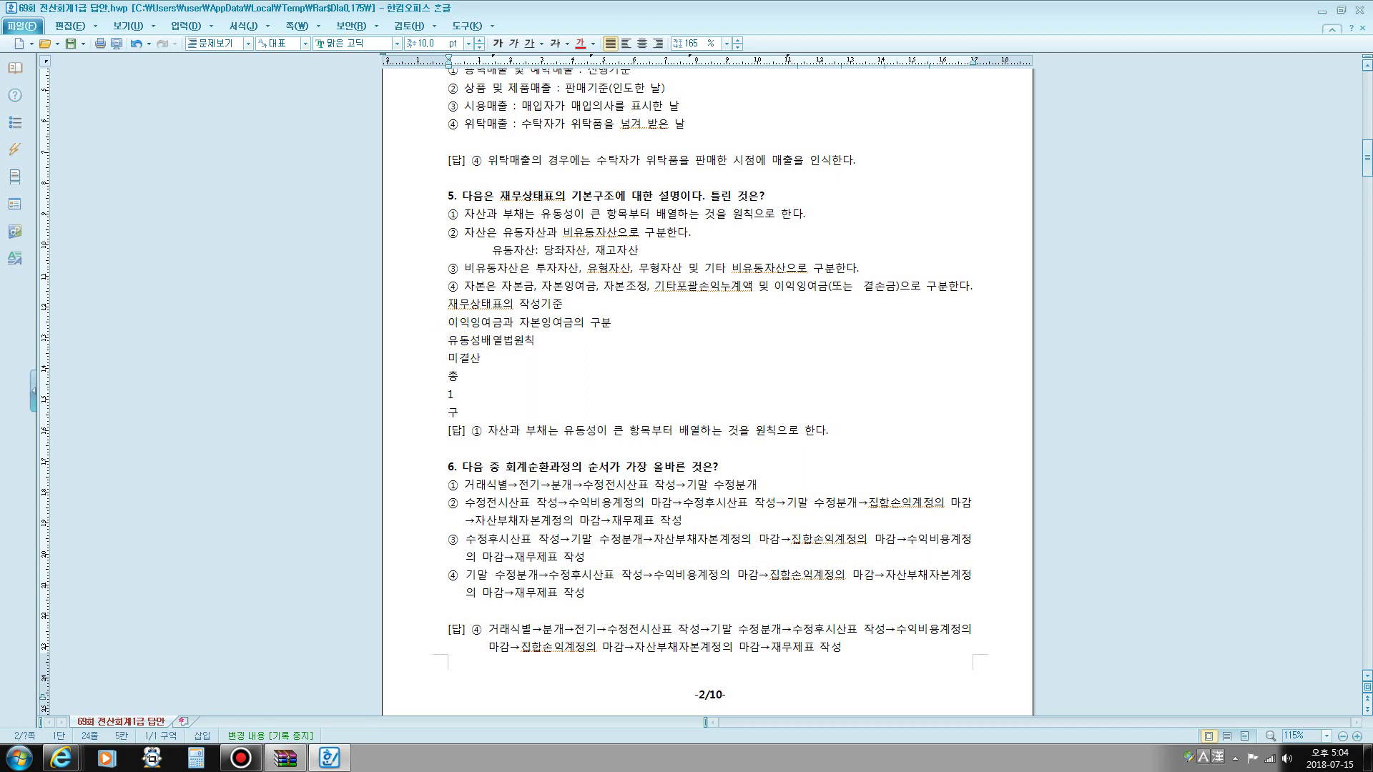
{"action": "type", "text": "항망계정표시"}
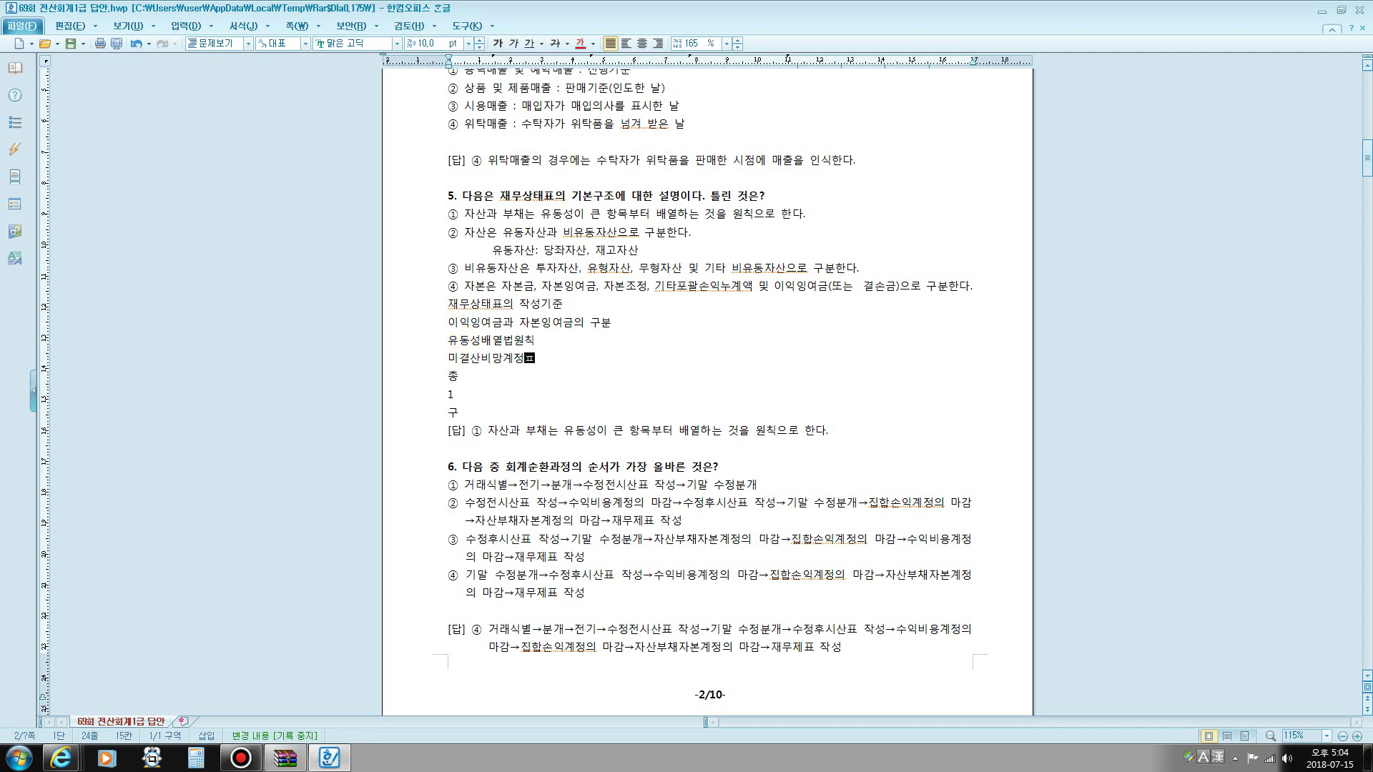
{"action": "type", "text": " 금지원"}
{"action": "type", "text": "치"}
- Extend the 총 and 1 lines to 총액주의 and 1년기준, and write 구분표시원칙 last
{"action": "left_click", "coordinate": [453, 340]}
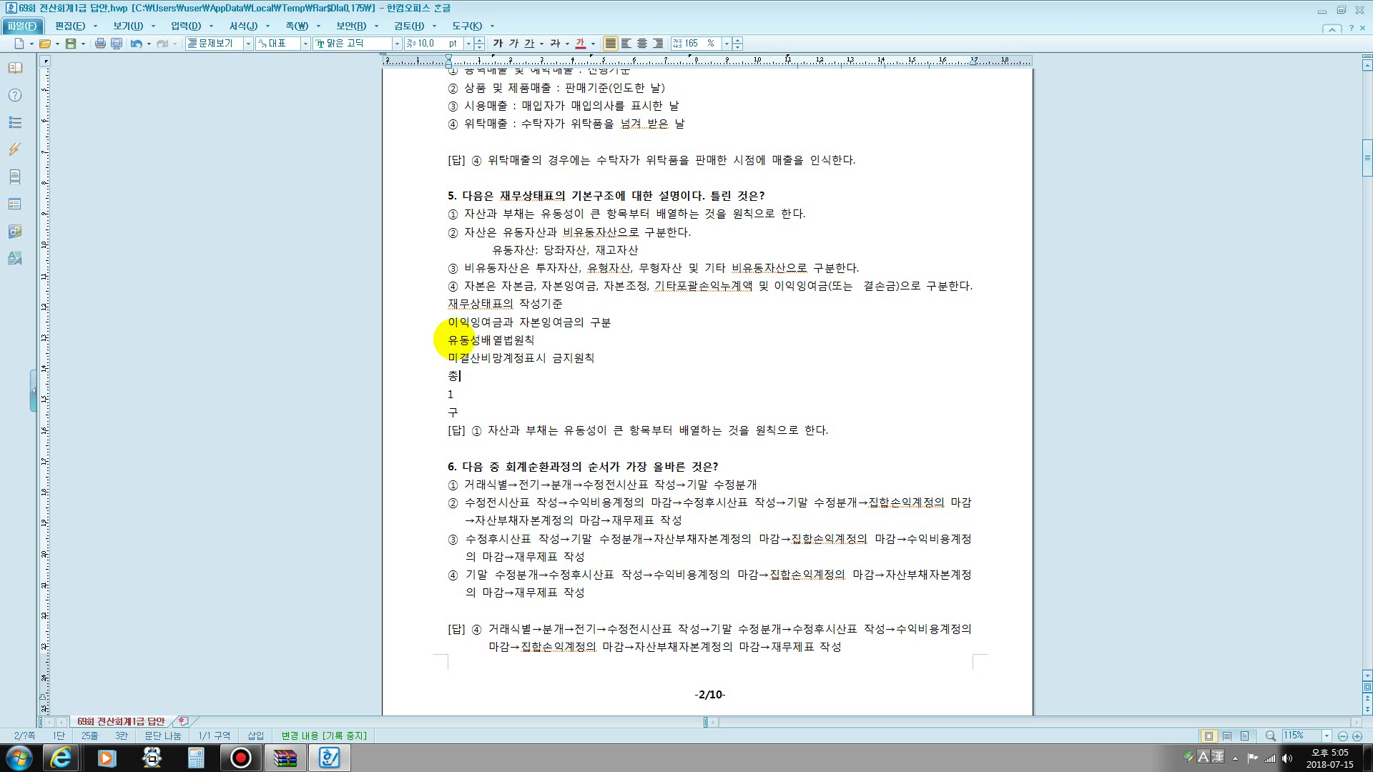
{"action": "type", "text": "액주의"}
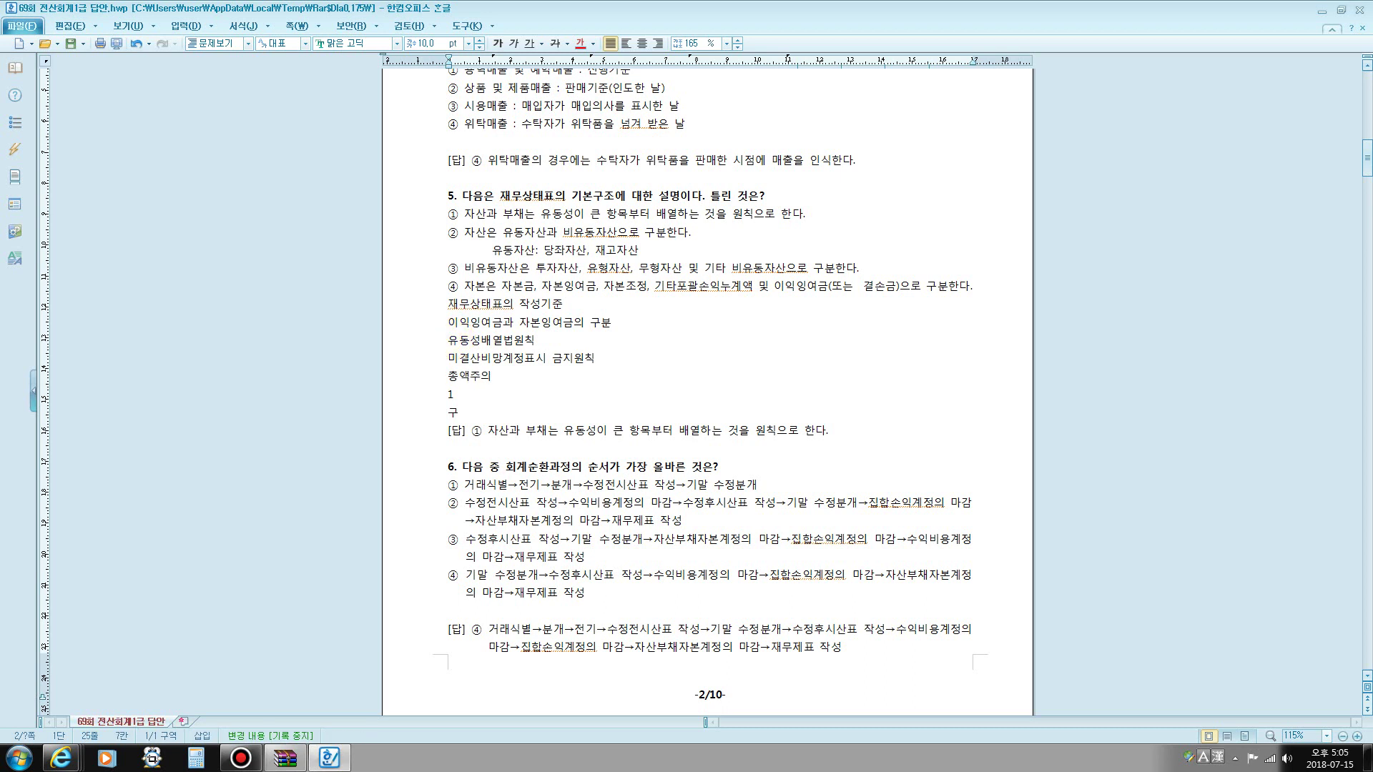
{"action": "key", "text": "Down"}
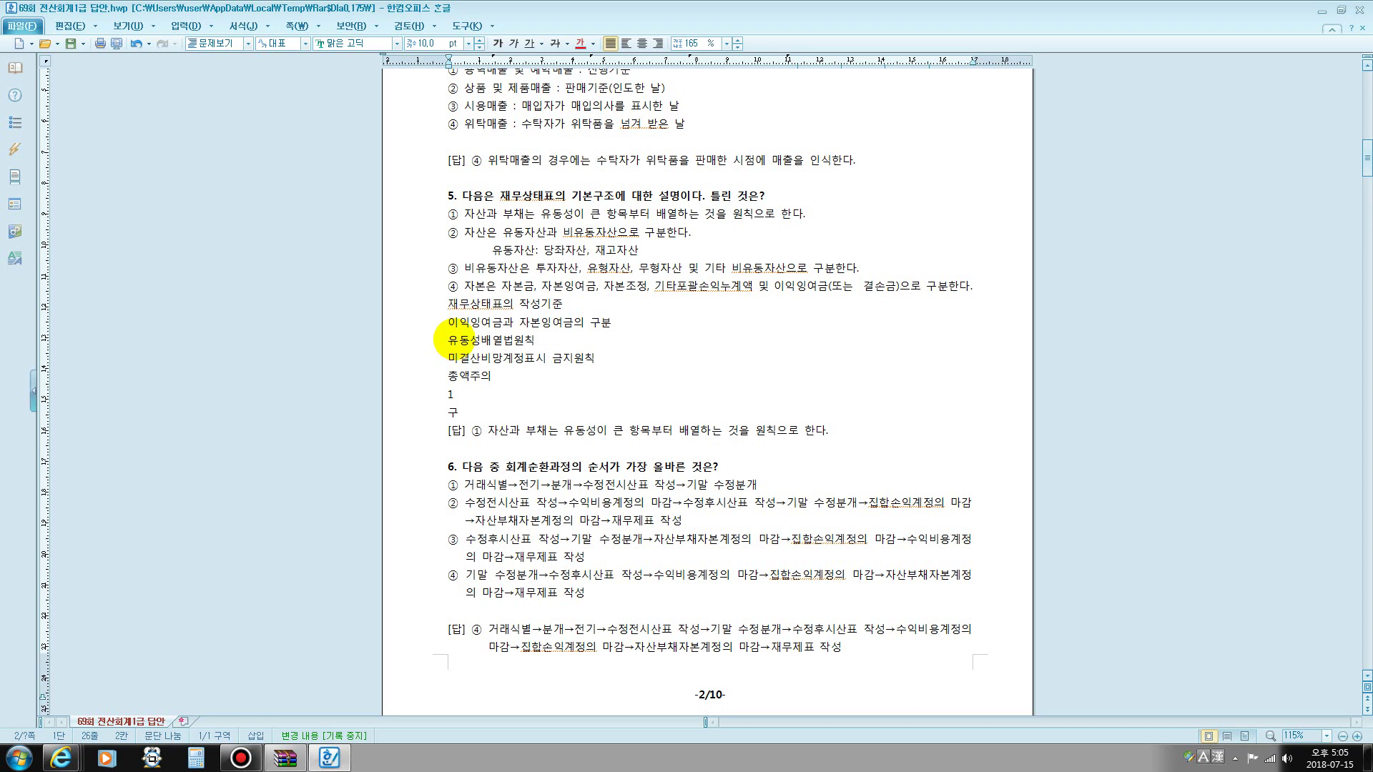
{"action": "type", "text": "년기준"}
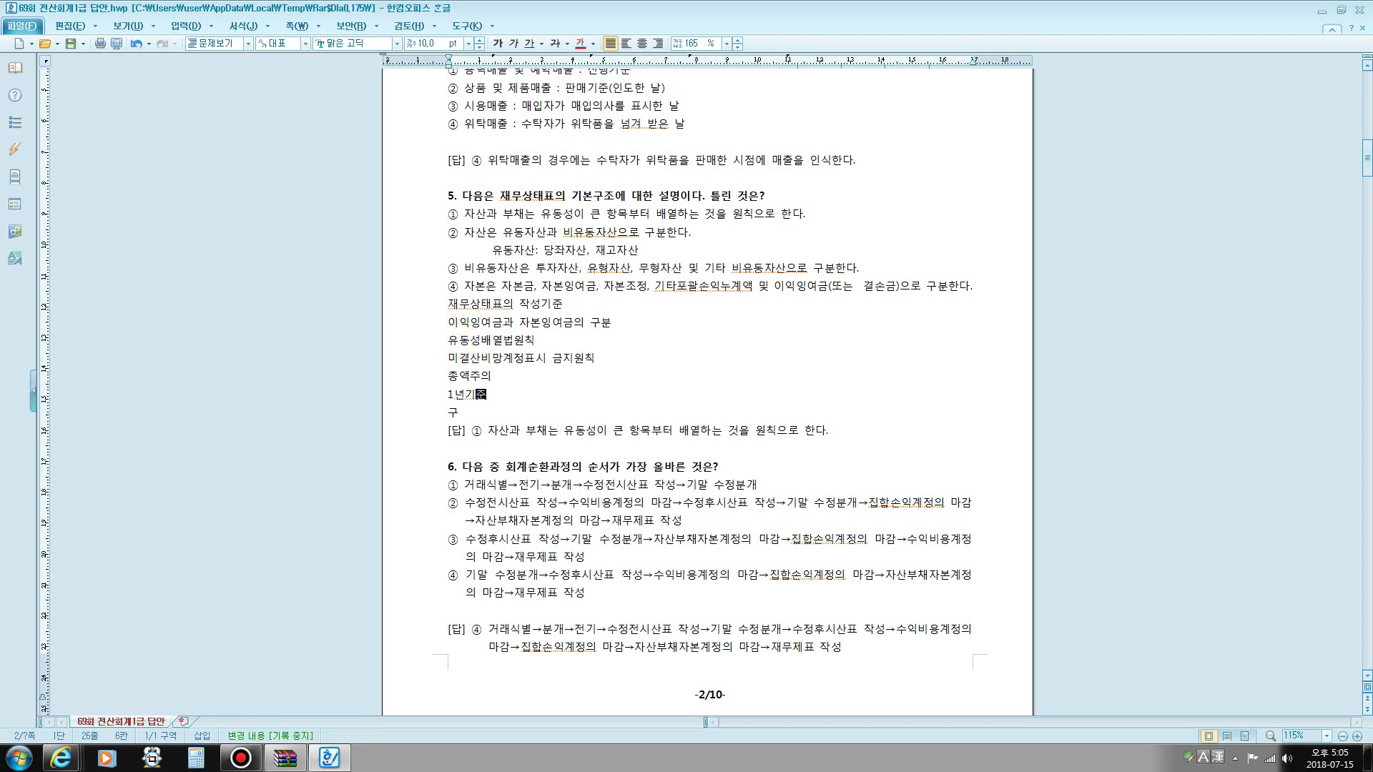
{"action": "left_click", "coordinate": [455, 339]}
{"action": "type", "text": "구분표시원칙"}
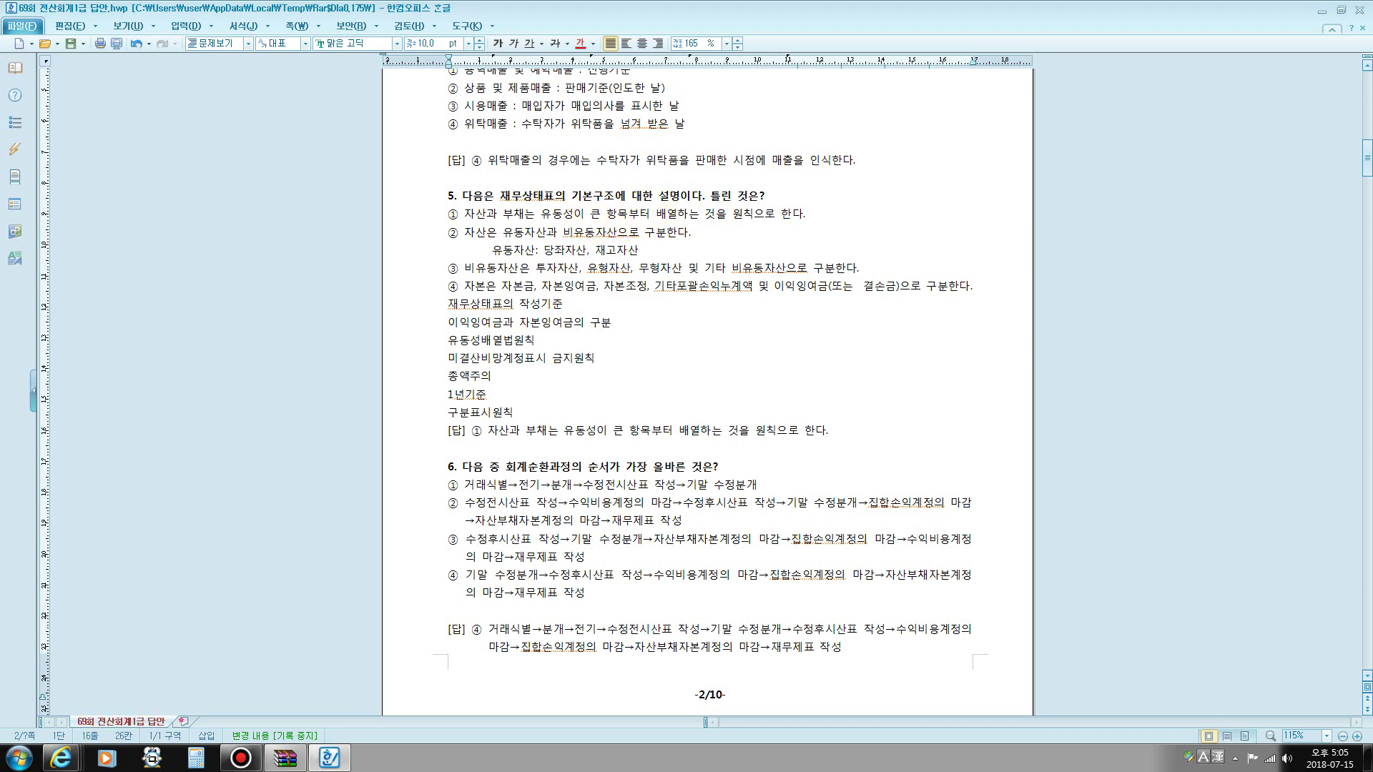
{"action": "double_click", "coordinate": [593, 214]}
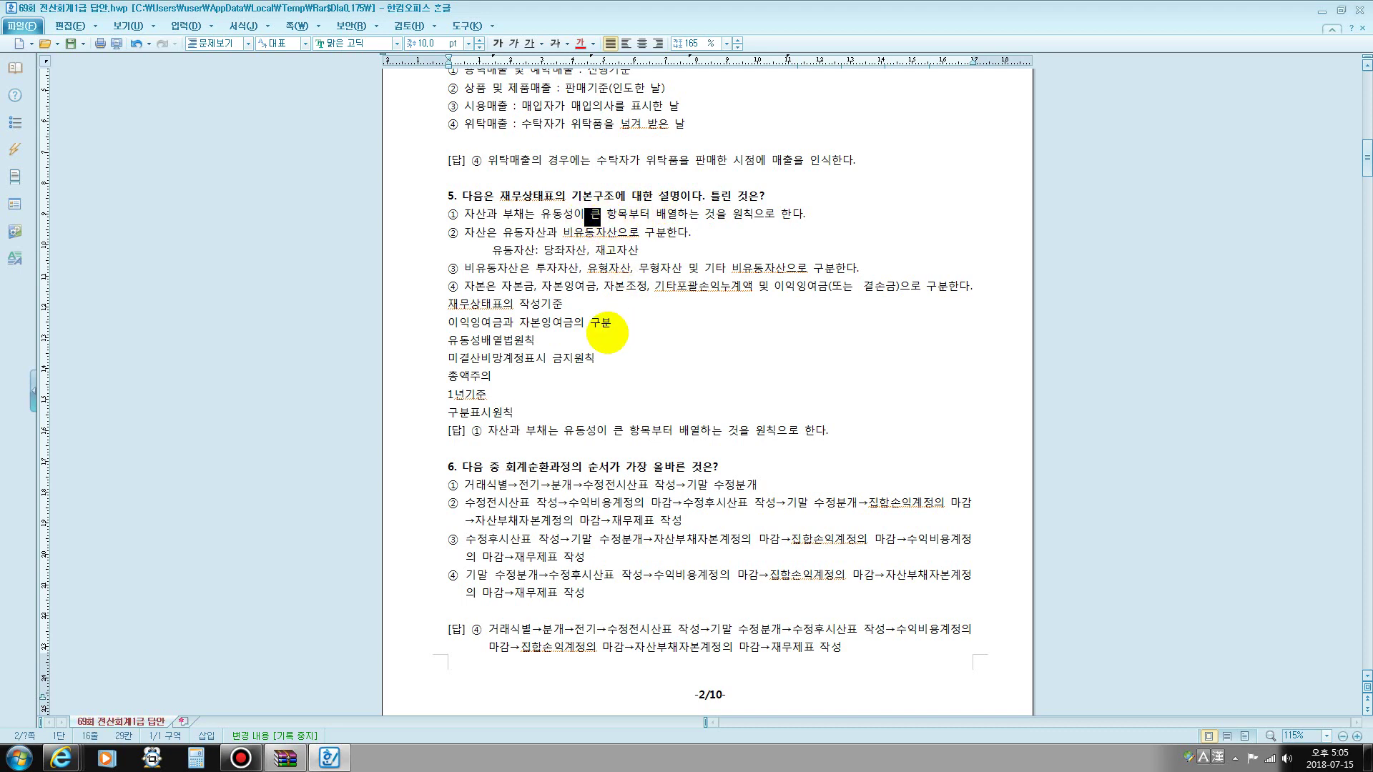
{"action": "scroll", "coordinate": [607, 333], "scroll_direction": "down", "scroll_amount": 5}
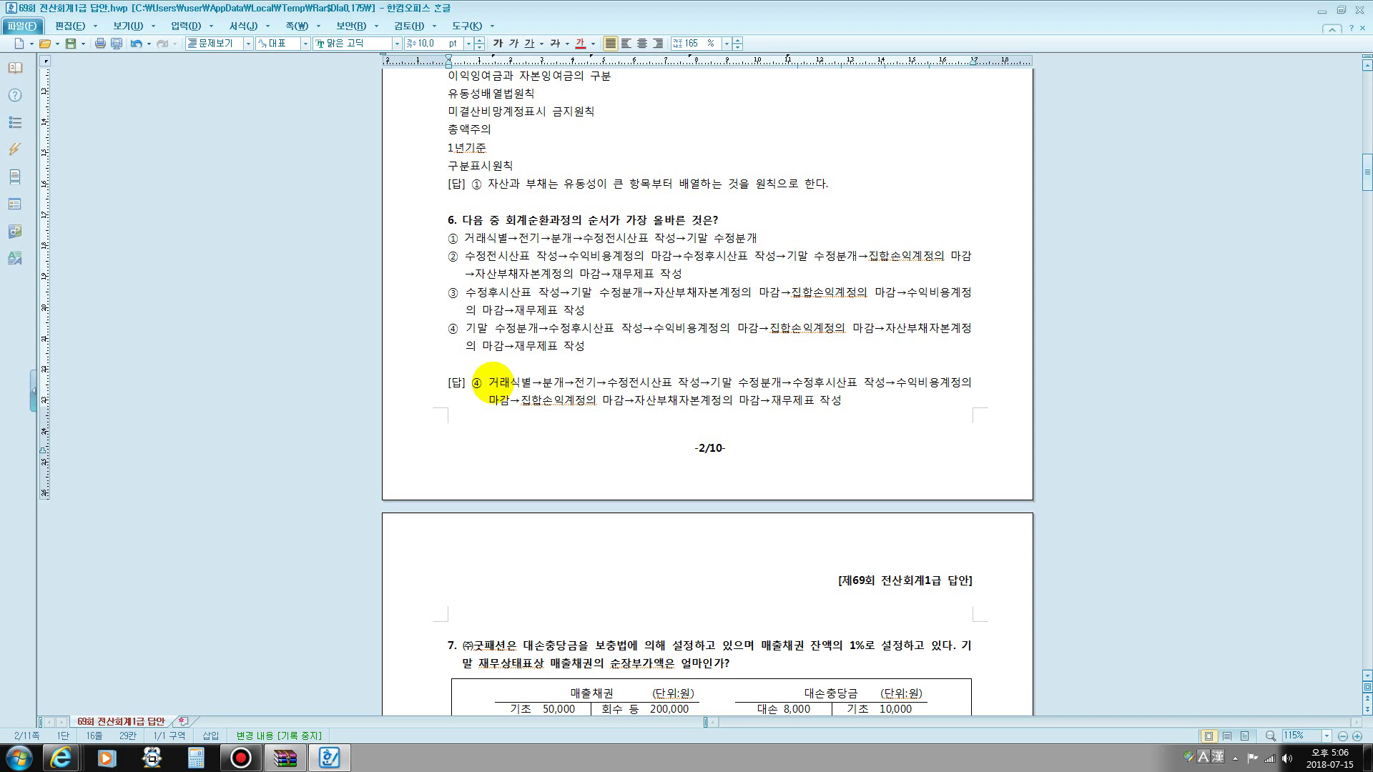
{"action": "left_click_drag", "start_coordinate": [491, 382], "coordinate": [528, 376]}
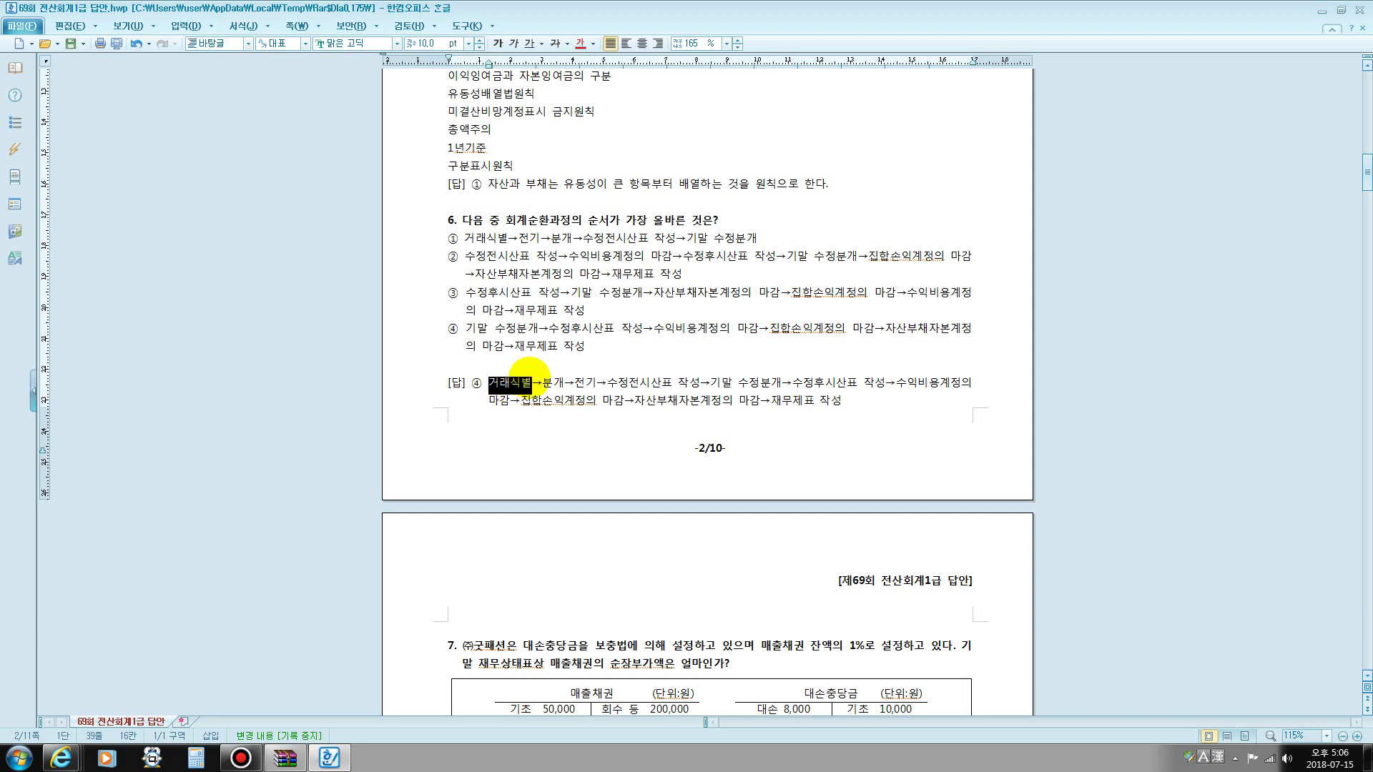
{"action": "left_click_drag", "start_coordinate": [543, 379], "coordinate": [564, 381]}
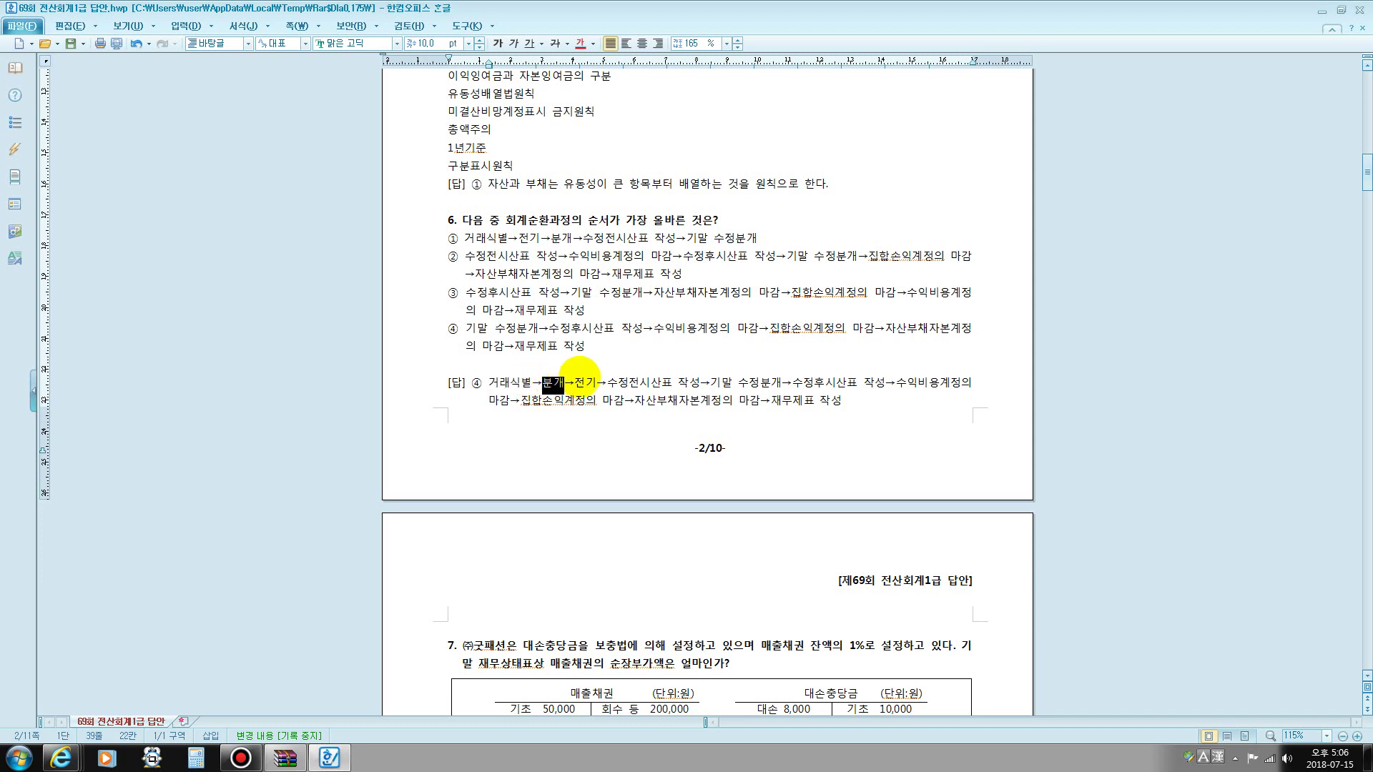
{"action": "left_click_drag", "start_coordinate": [576, 382], "coordinate": [597, 382]}
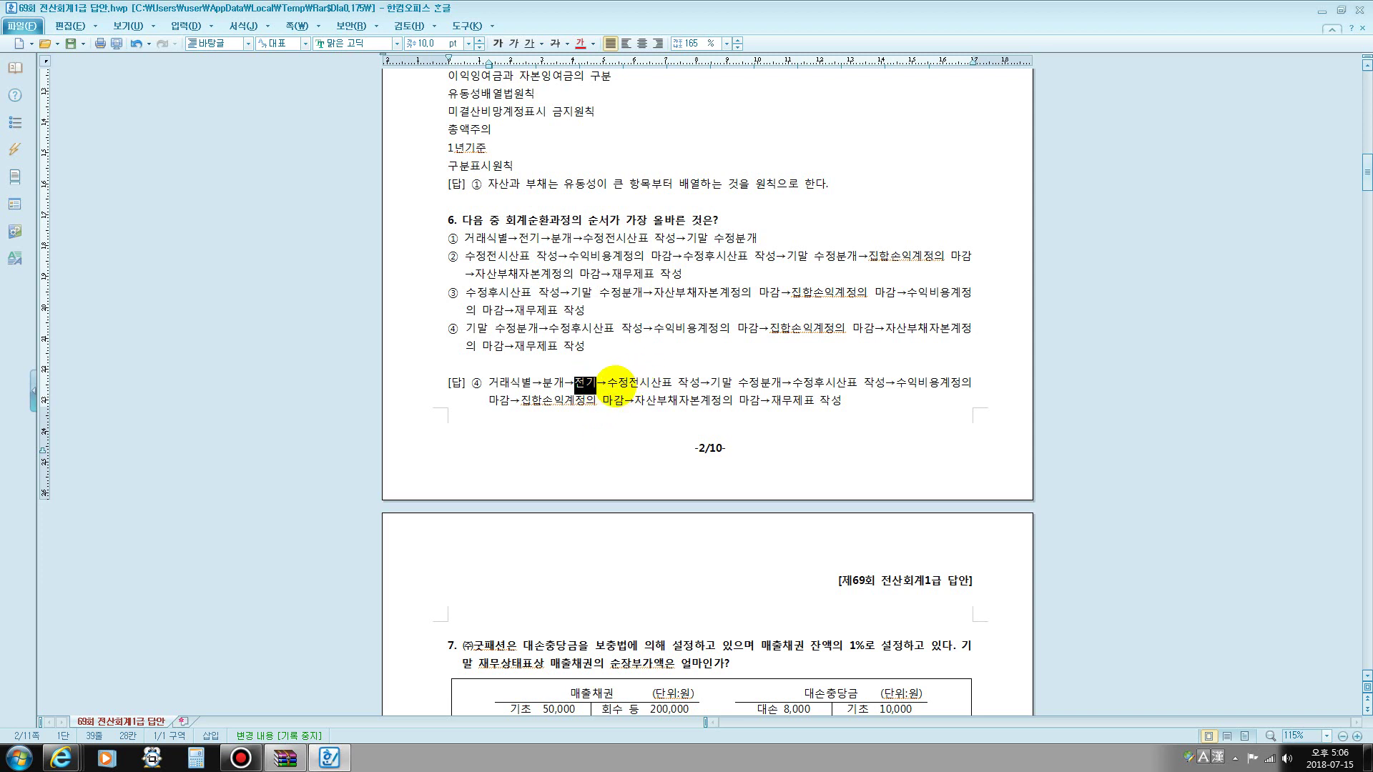
{"action": "left_click_drag", "start_coordinate": [618, 384], "coordinate": [686, 384]}
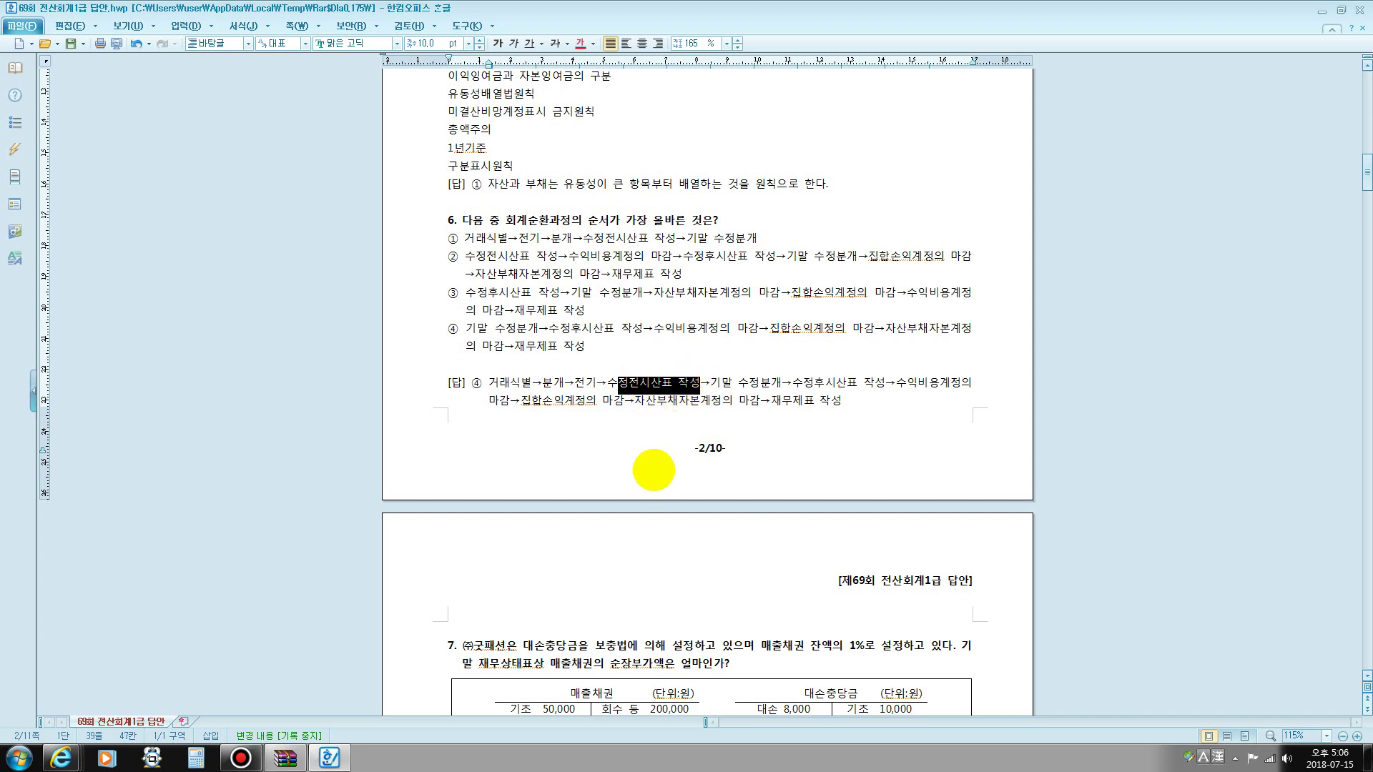
{"action": "left_click", "coordinate": [689, 383]}
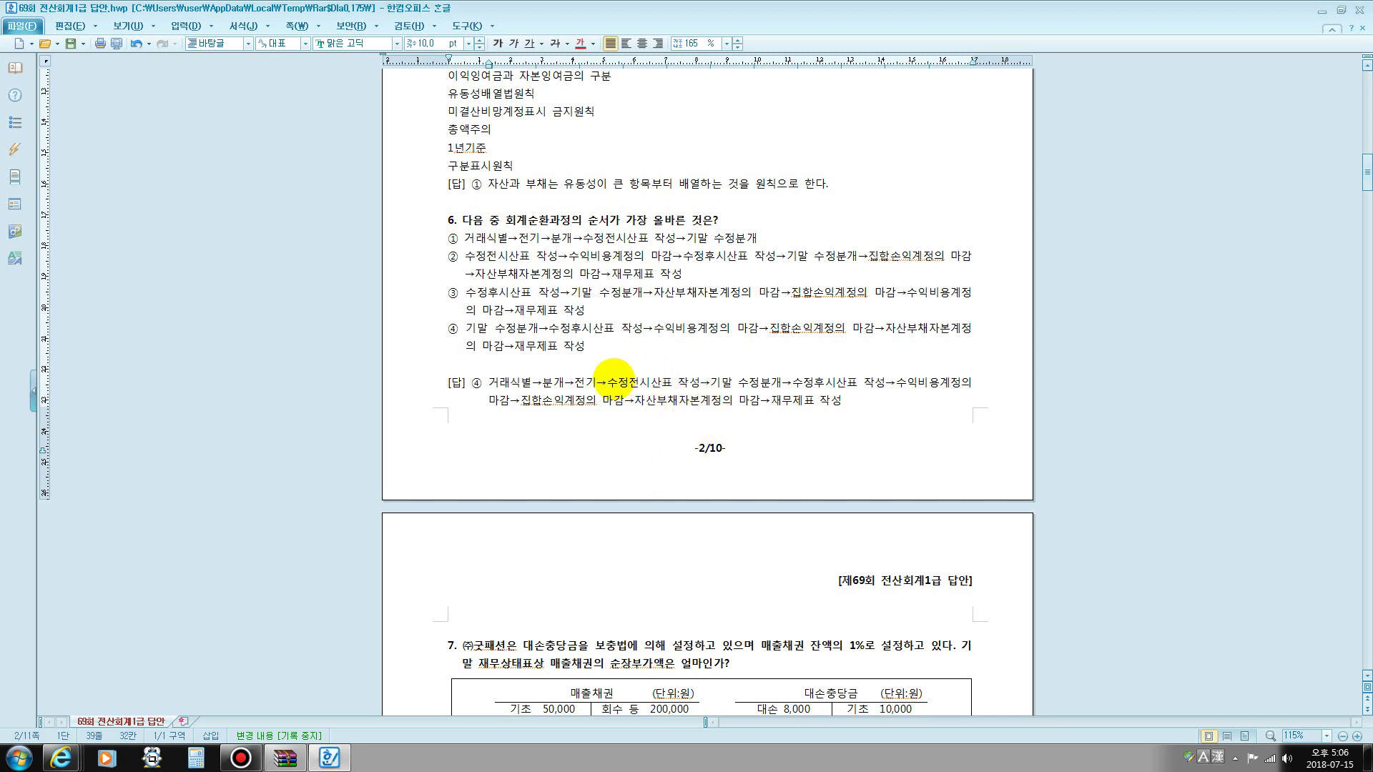
{"action": "left_click_drag", "start_coordinate": [616, 383], "coordinate": [796, 376]}
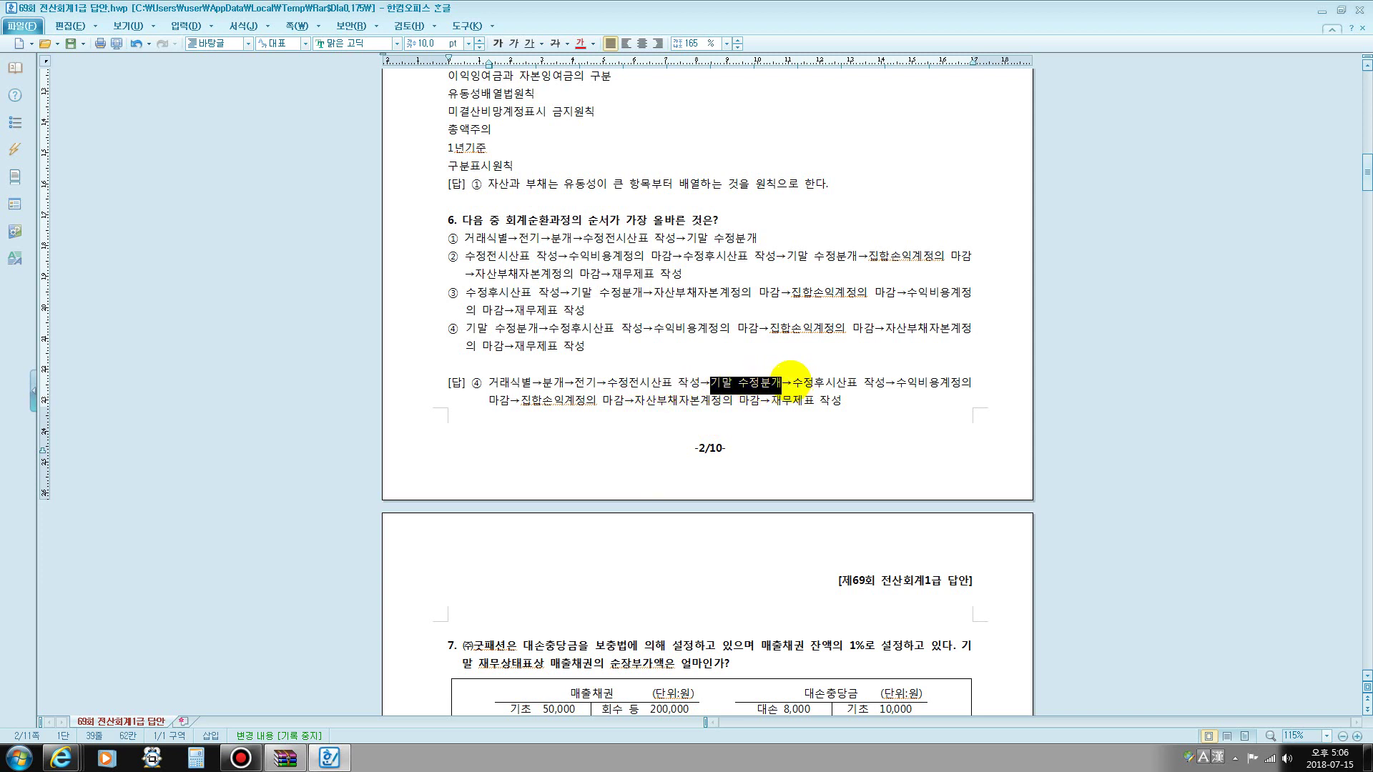
{"action": "left_click", "coordinate": [632, 380]}
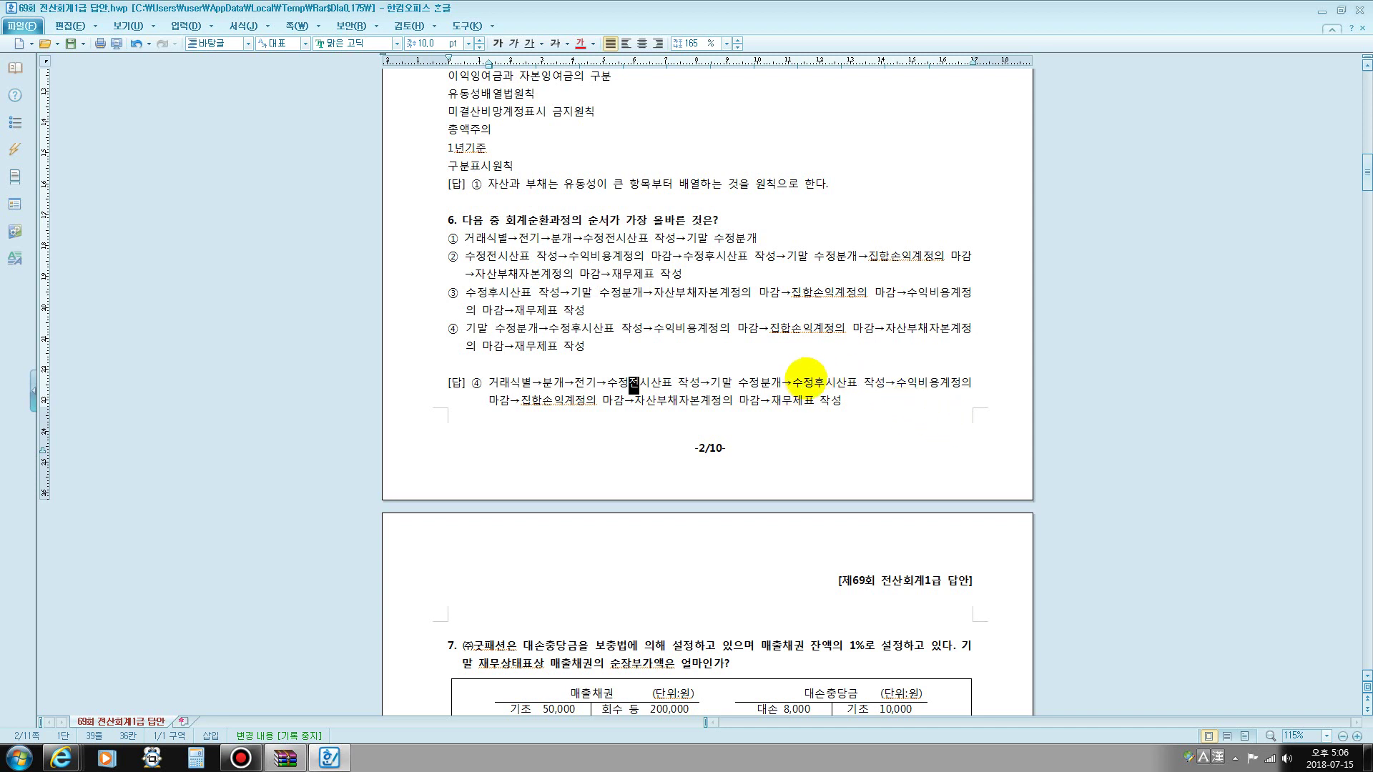
{"action": "left_click_drag", "start_coordinate": [813, 383], "coordinate": [827, 382]}
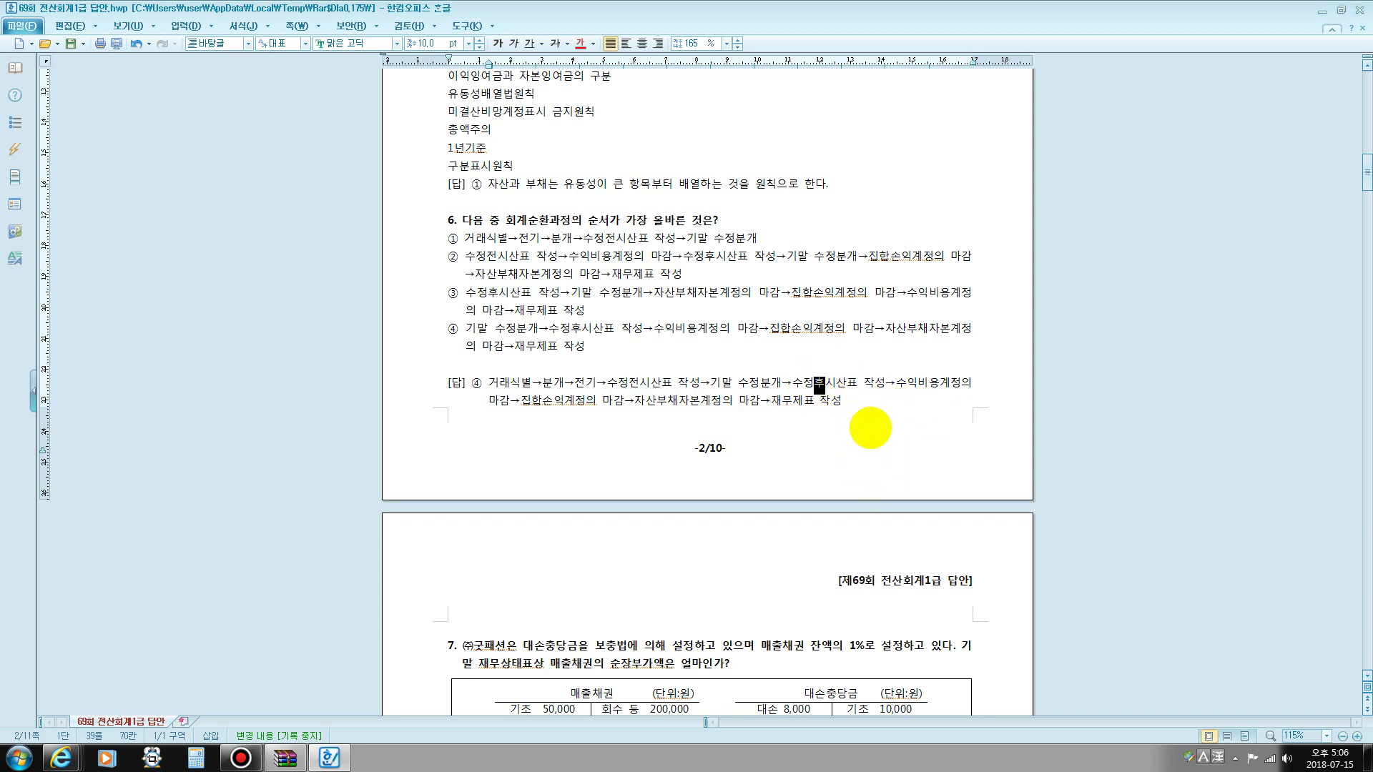
{"action": "left_click_drag", "start_coordinate": [896, 382], "coordinate": [509, 402]}
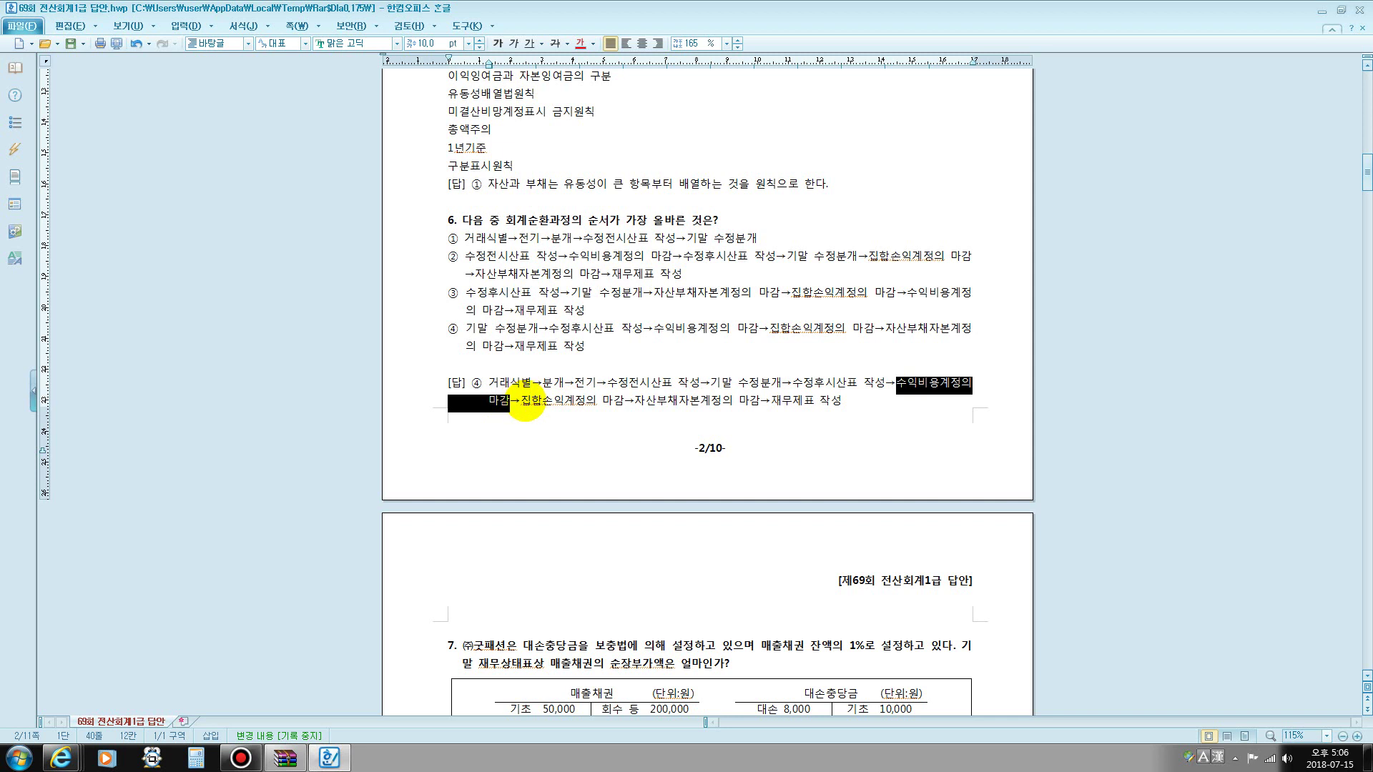
{"action": "left_click_drag", "start_coordinate": [525, 401], "coordinate": [620, 402]}
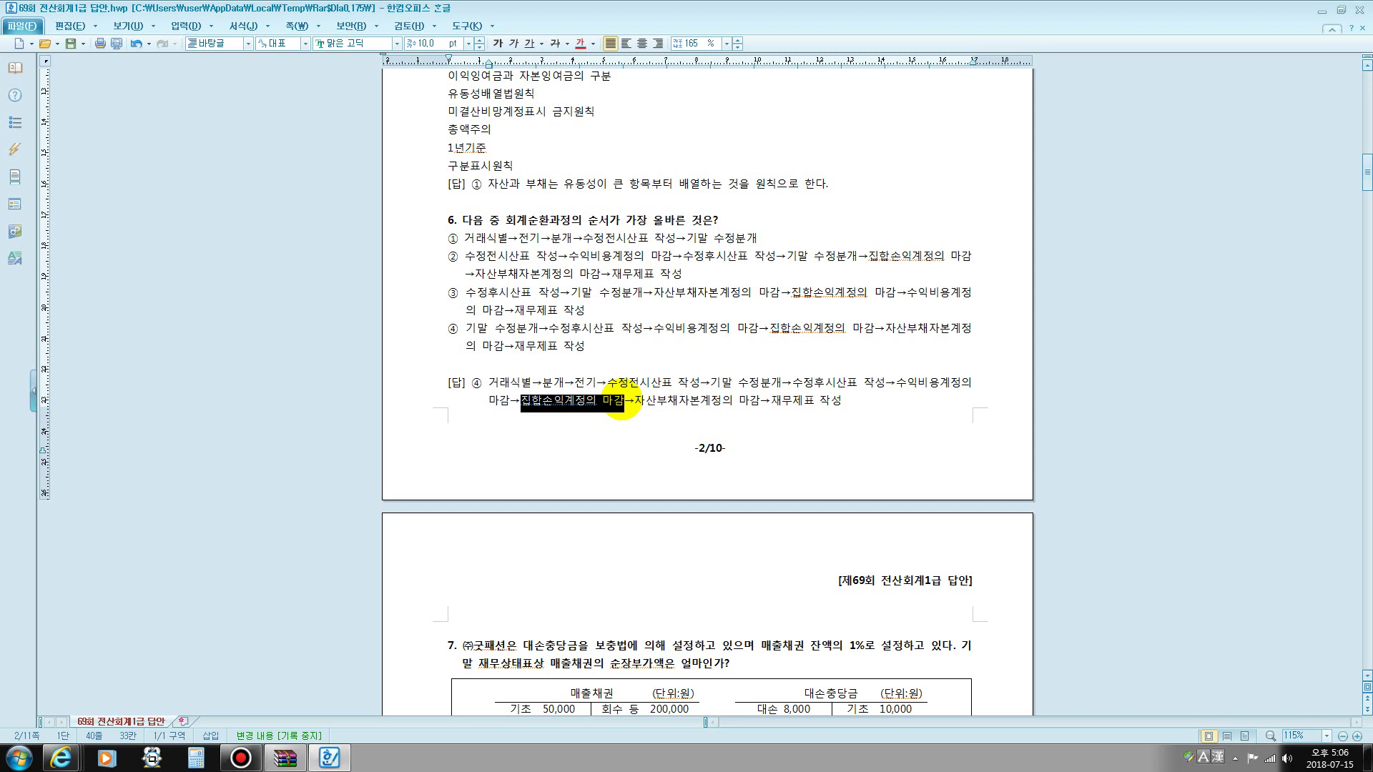
{"action": "left_click_drag", "start_coordinate": [634, 401], "coordinate": [750, 402]}
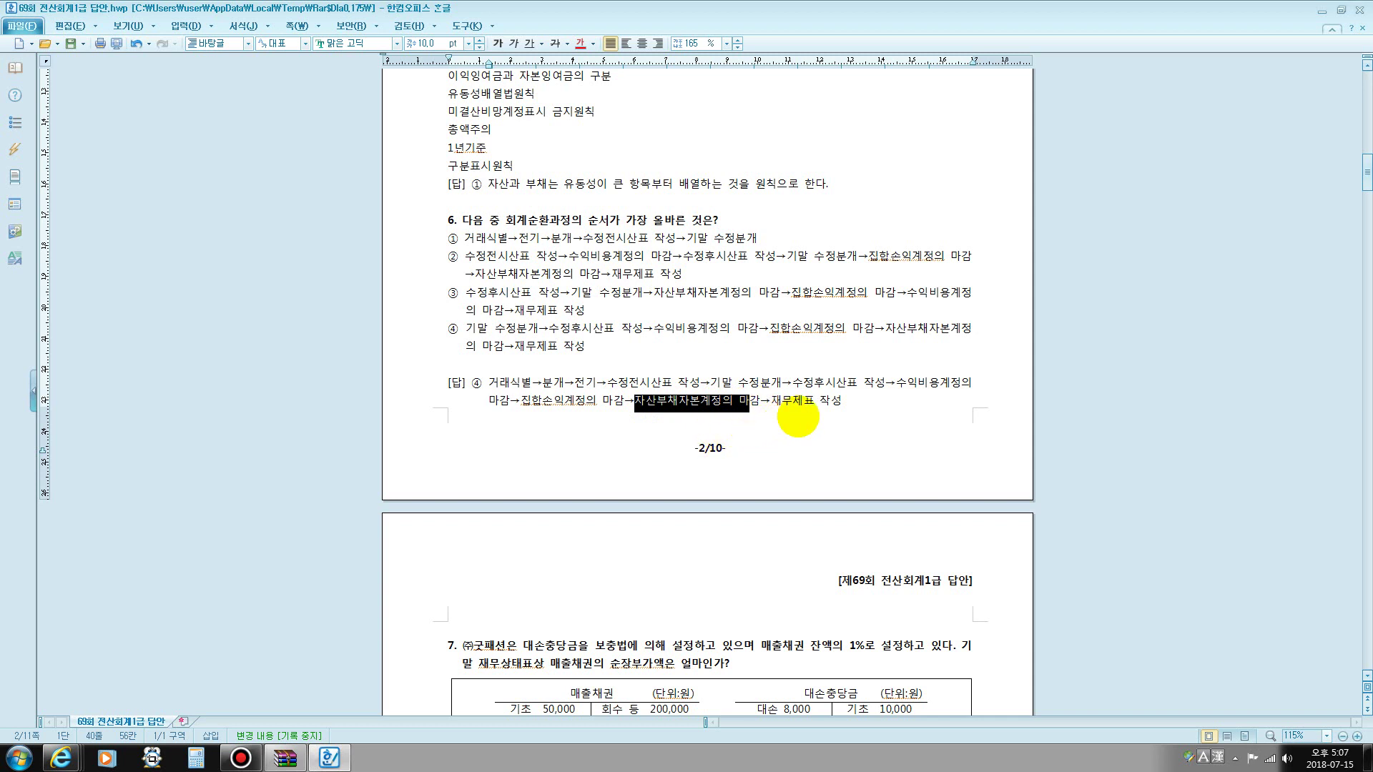
{"action": "scroll", "coordinate": [791, 413], "scroll_direction": "down", "scroll_amount": 1}
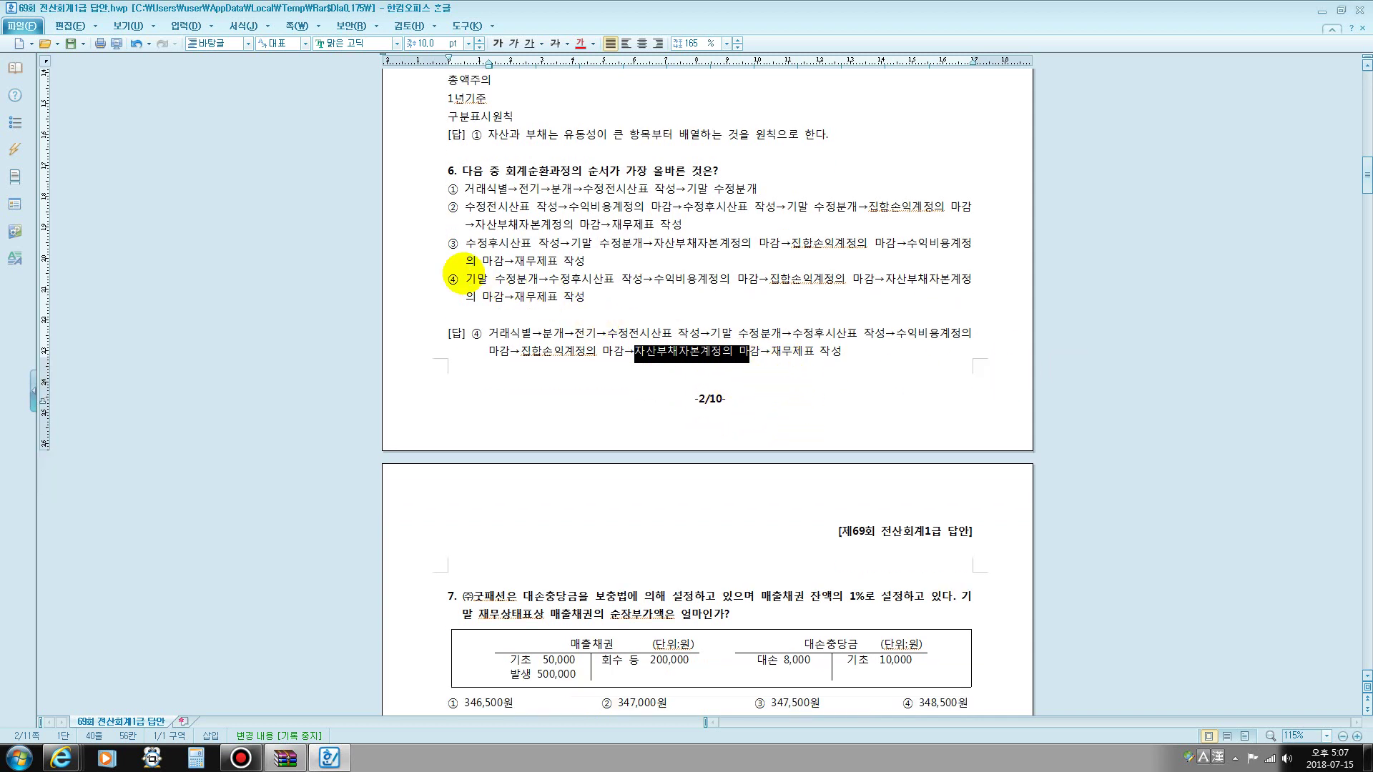
- Highlight question 6's option ④, then question 7's 매출채권, 기초 50,000 and 발생 500,000
{"action": "left_click_drag", "start_coordinate": [444, 275], "coordinate": [465, 277]}
{"action": "scroll", "coordinate": [791, 270], "scroll_direction": "down", "scroll_amount": 9}
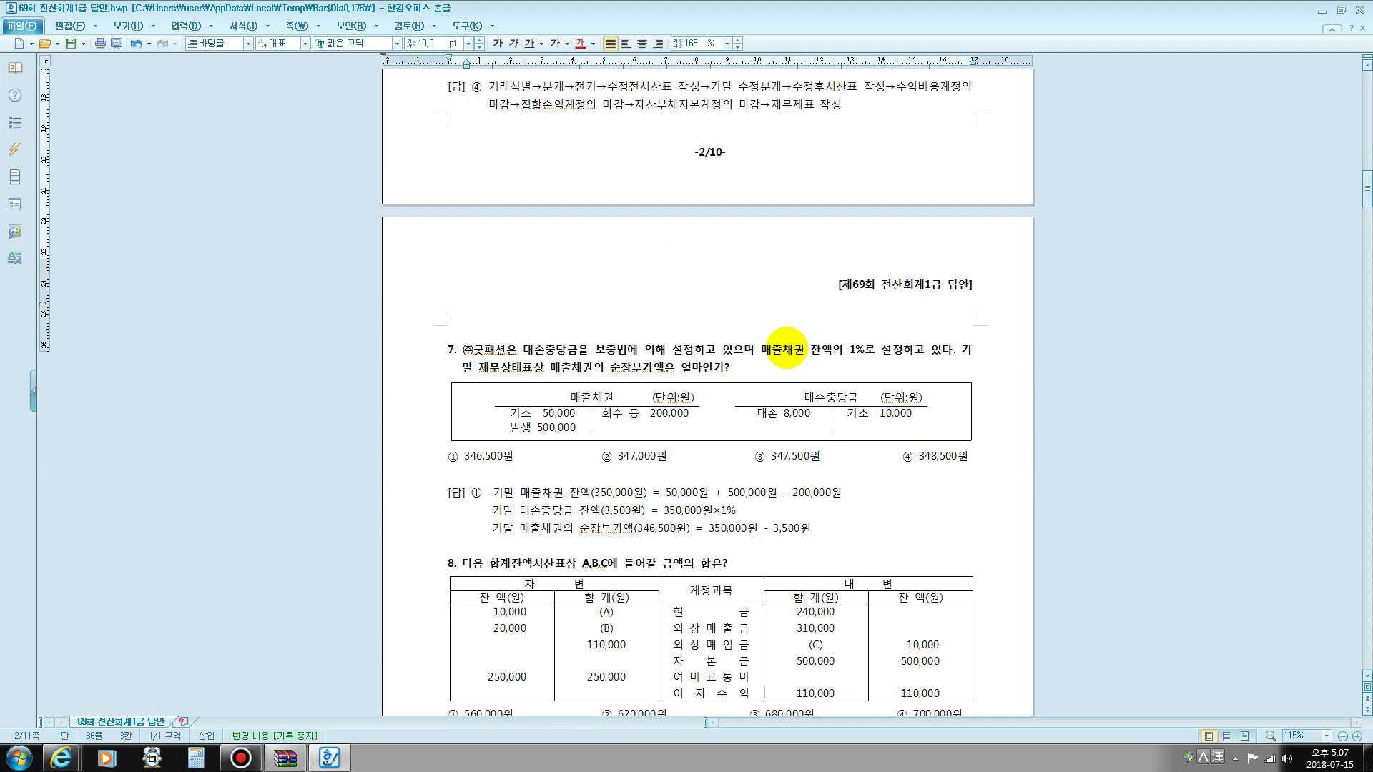
{"action": "scroll", "coordinate": [786, 349], "scroll_direction": "down", "scroll_amount": 1}
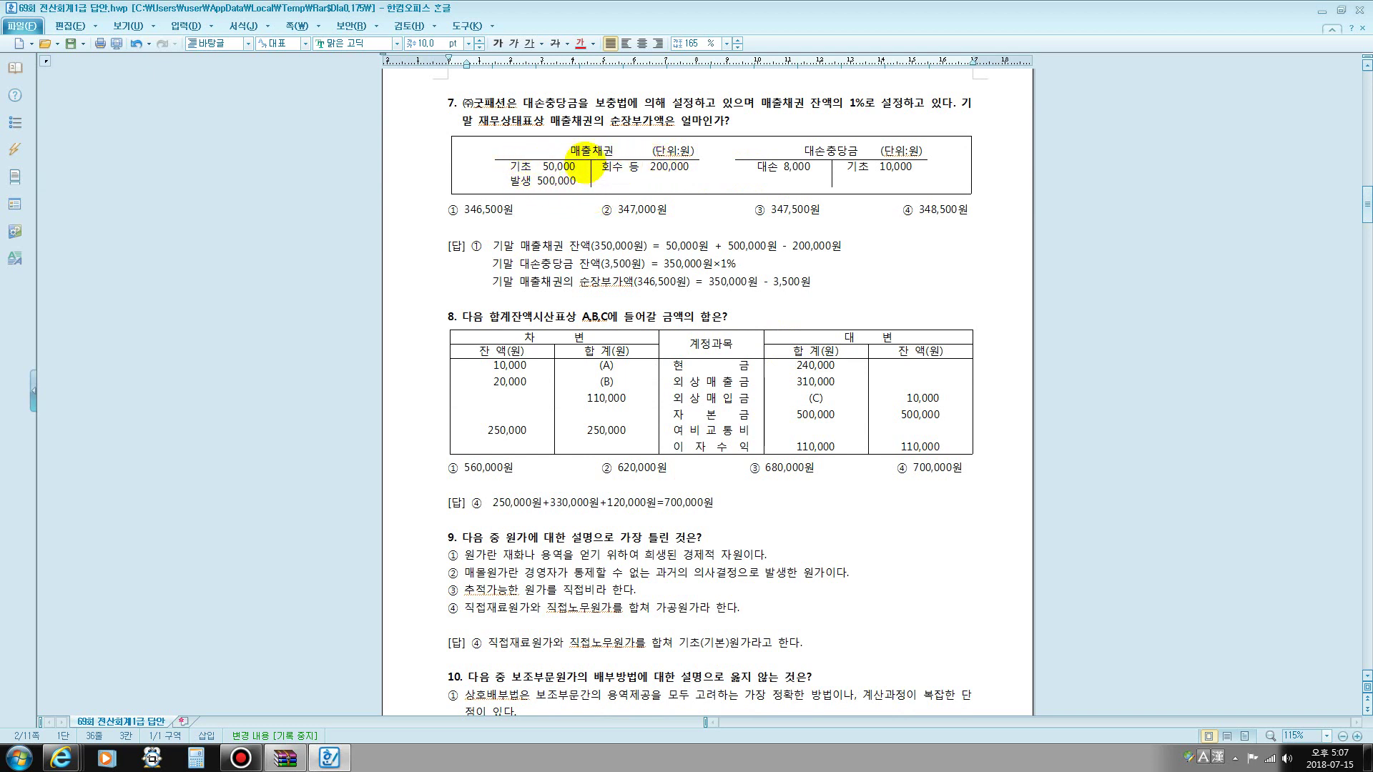
{"action": "left_click_drag", "start_coordinate": [570, 150], "coordinate": [622, 152]}
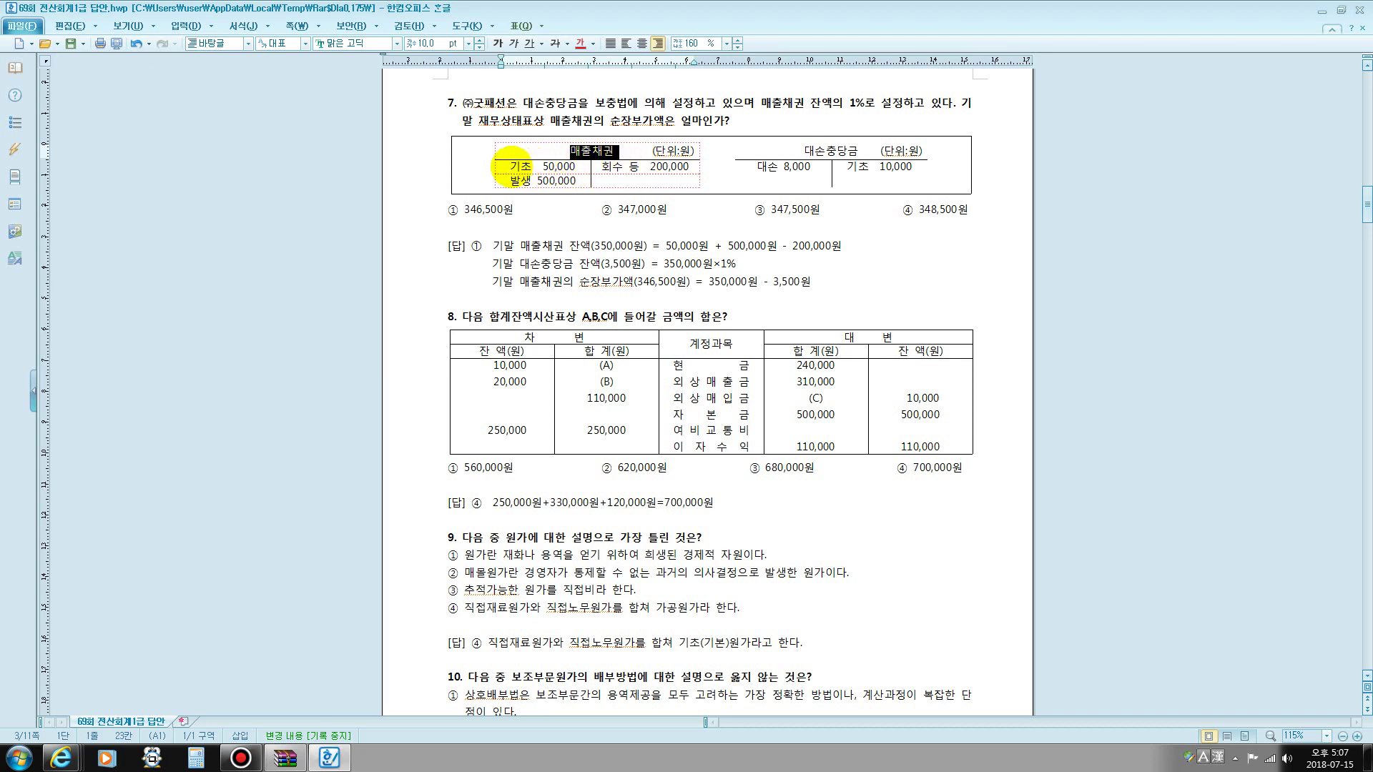
{"action": "left_click_drag", "start_coordinate": [510, 167], "coordinate": [575, 168]}
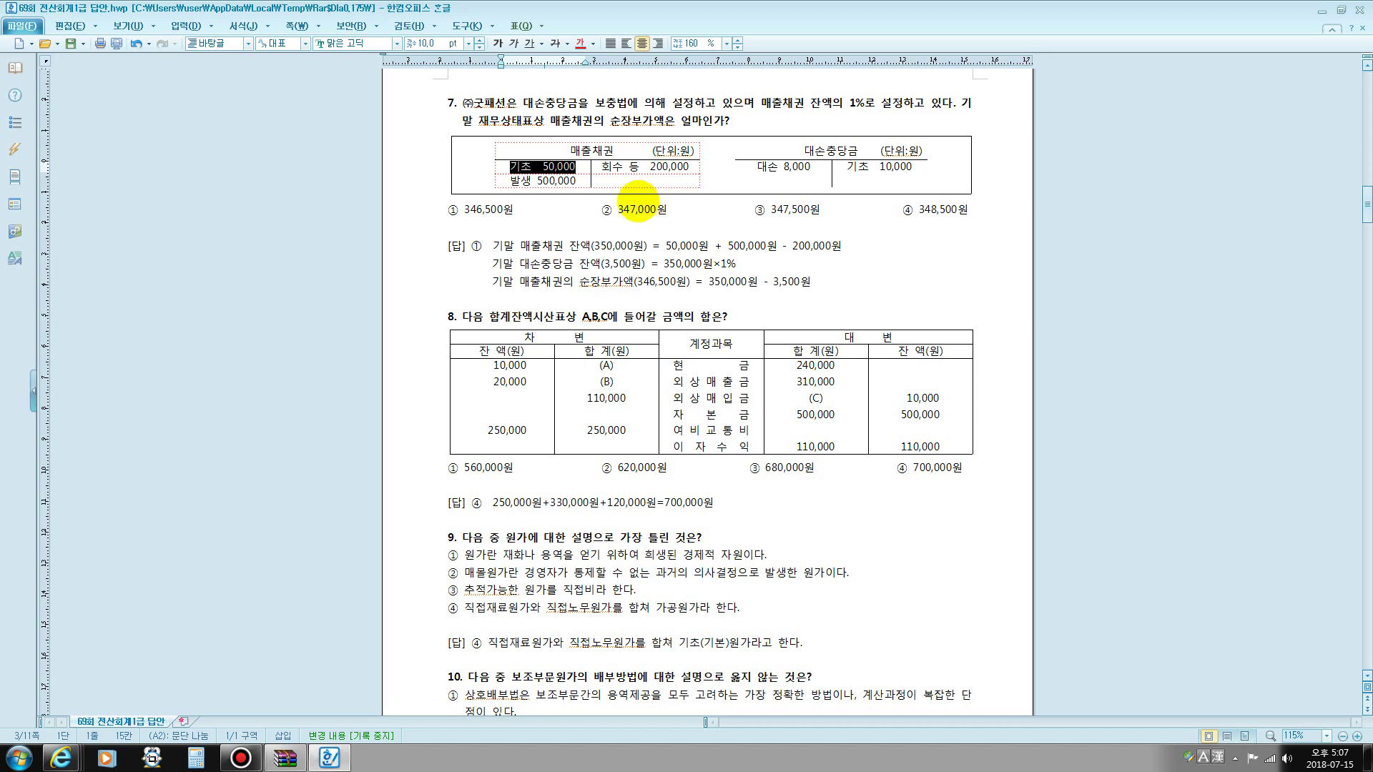
{"action": "left_click_drag", "start_coordinate": [535, 182], "coordinate": [576, 182]}
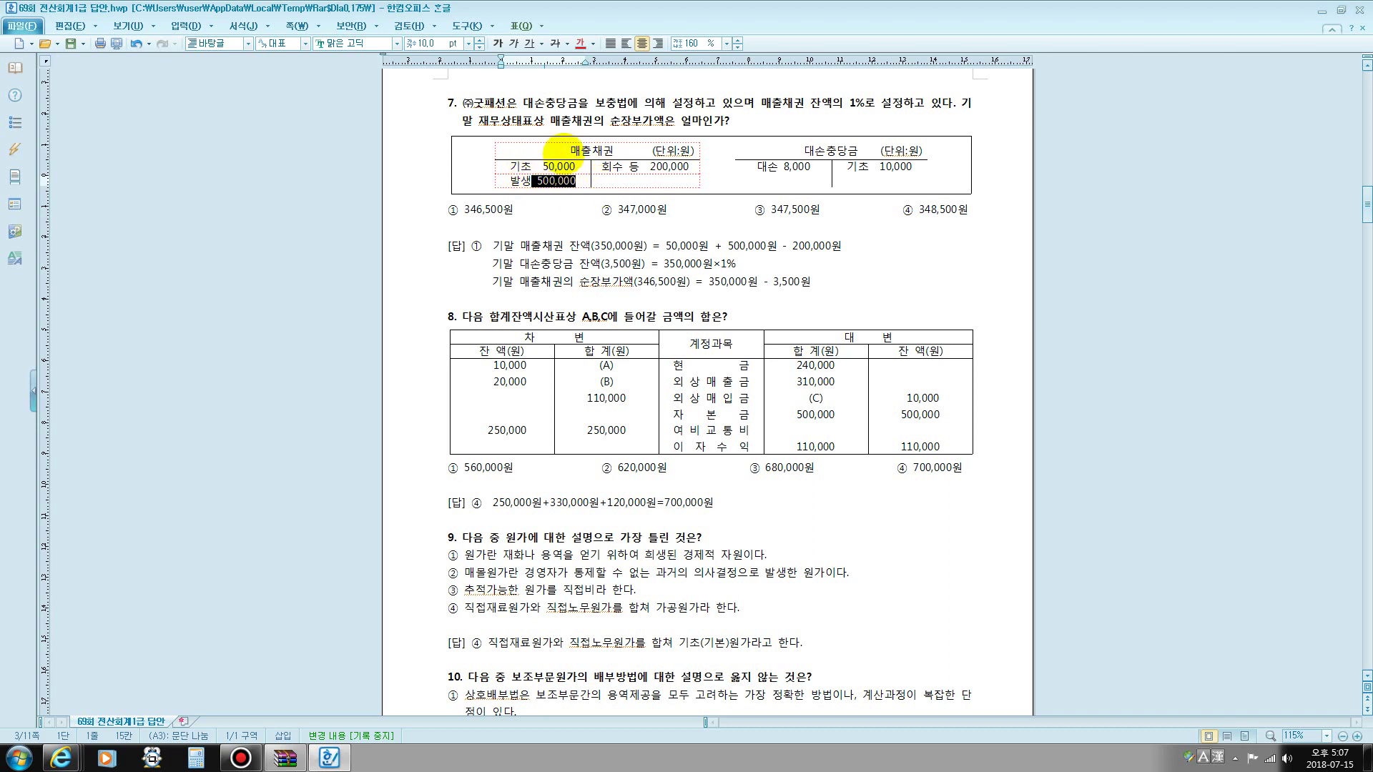
- Highlight 회수 등 200,000, then break the line so 대손충당금 drops below 매출채권
{"action": "left_click", "coordinate": [628, 168]}
{"action": "left_click_drag", "start_coordinate": [636, 169], "coordinate": [690, 167]}
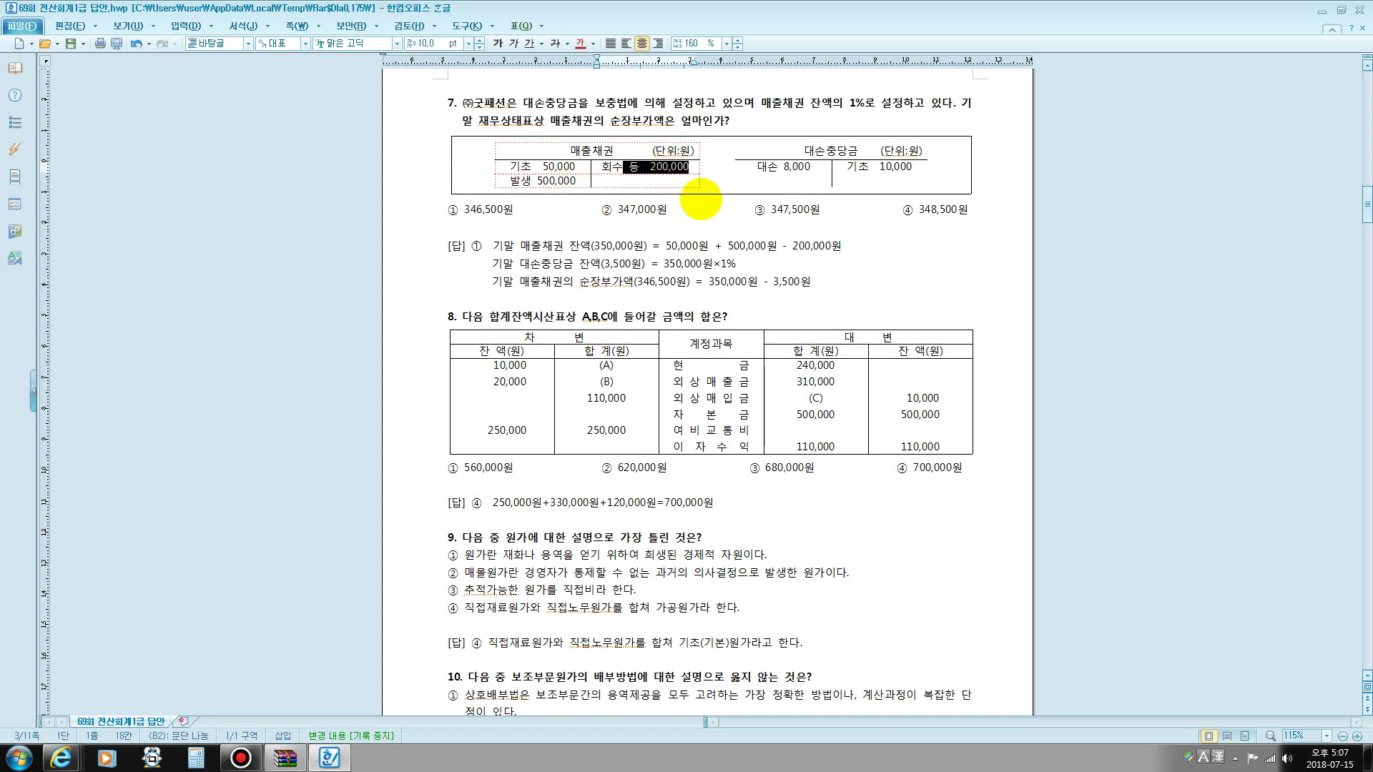
{"action": "left_click", "coordinate": [710, 182]}
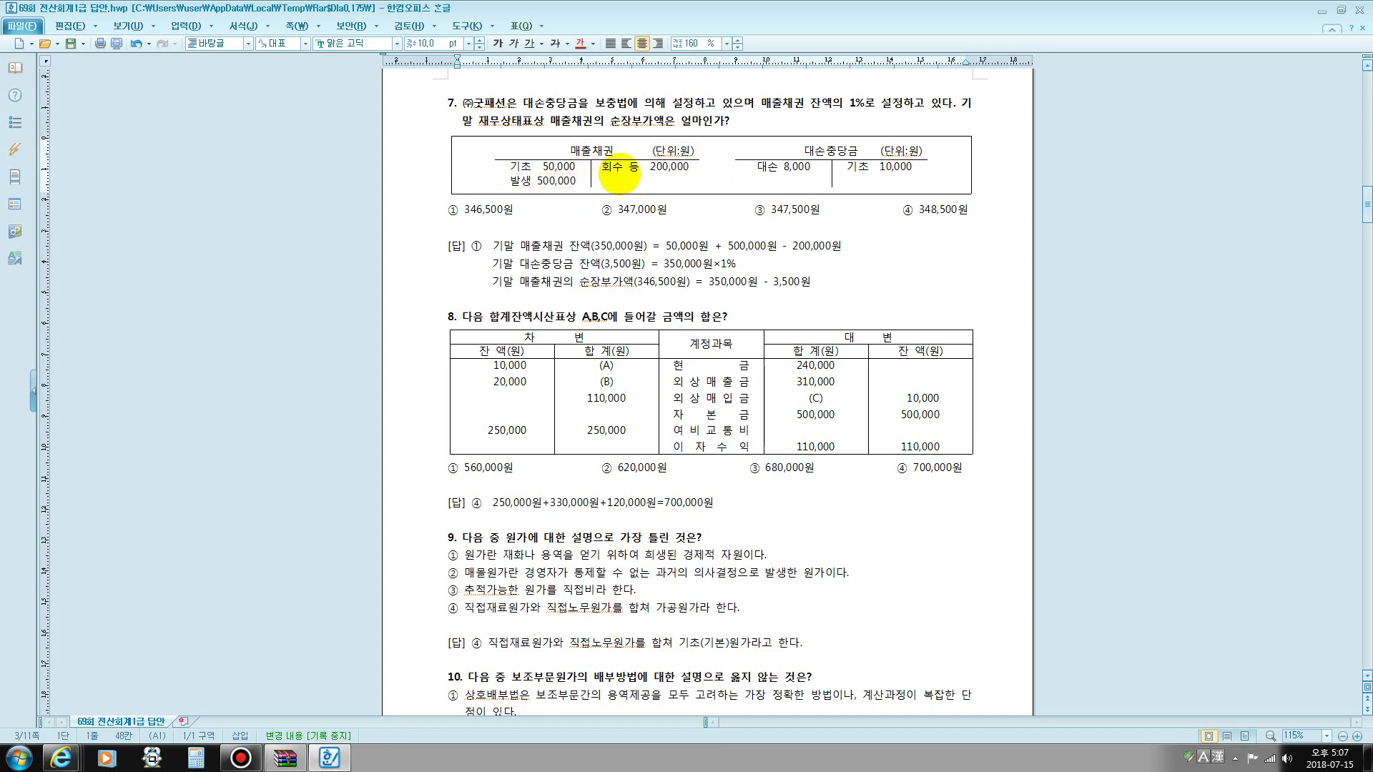
{"action": "key", "text": "Return"}
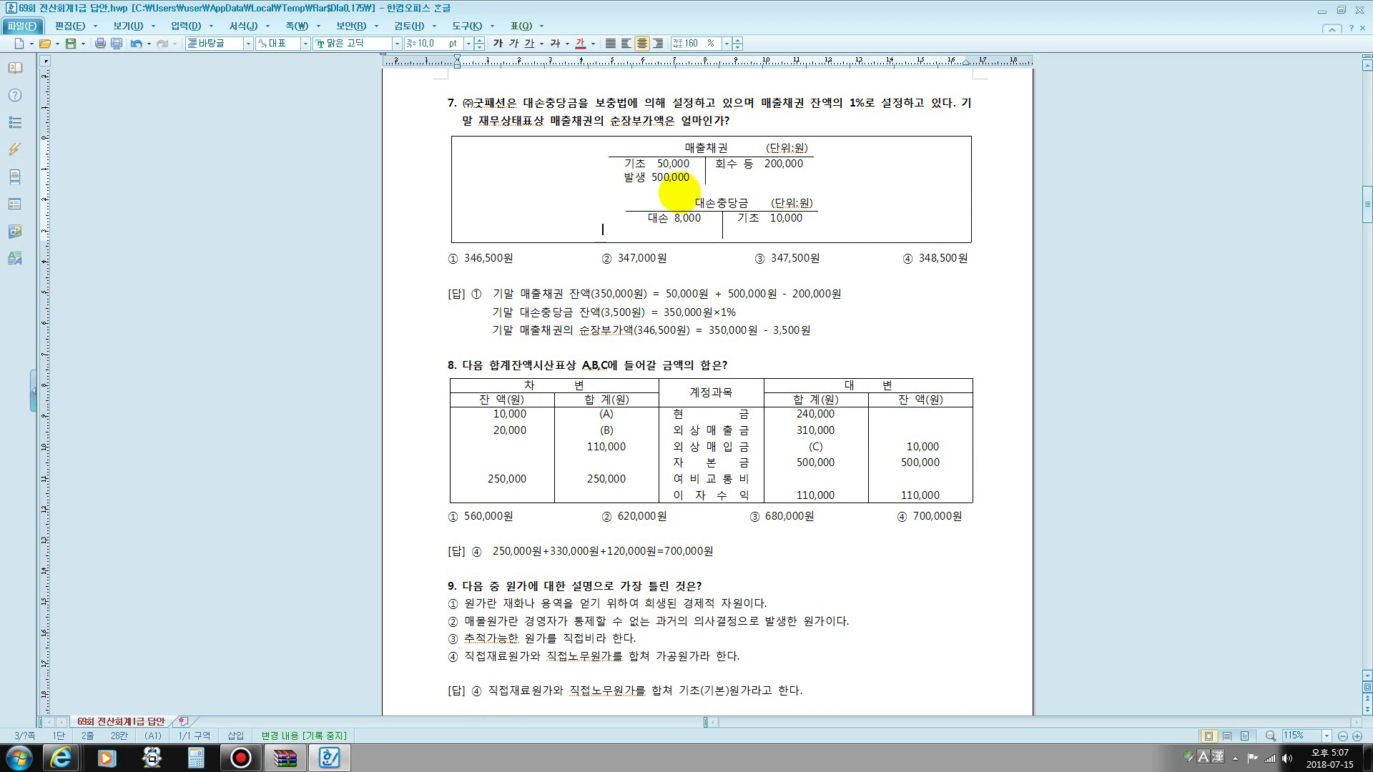
- Undo the line breaks so the 대손충당금 and 매출채권 T-accounts sit side by side
{"action": "left_click", "coordinate": [648, 187]}
{"action": "left_click", "coordinate": [866, 186]}
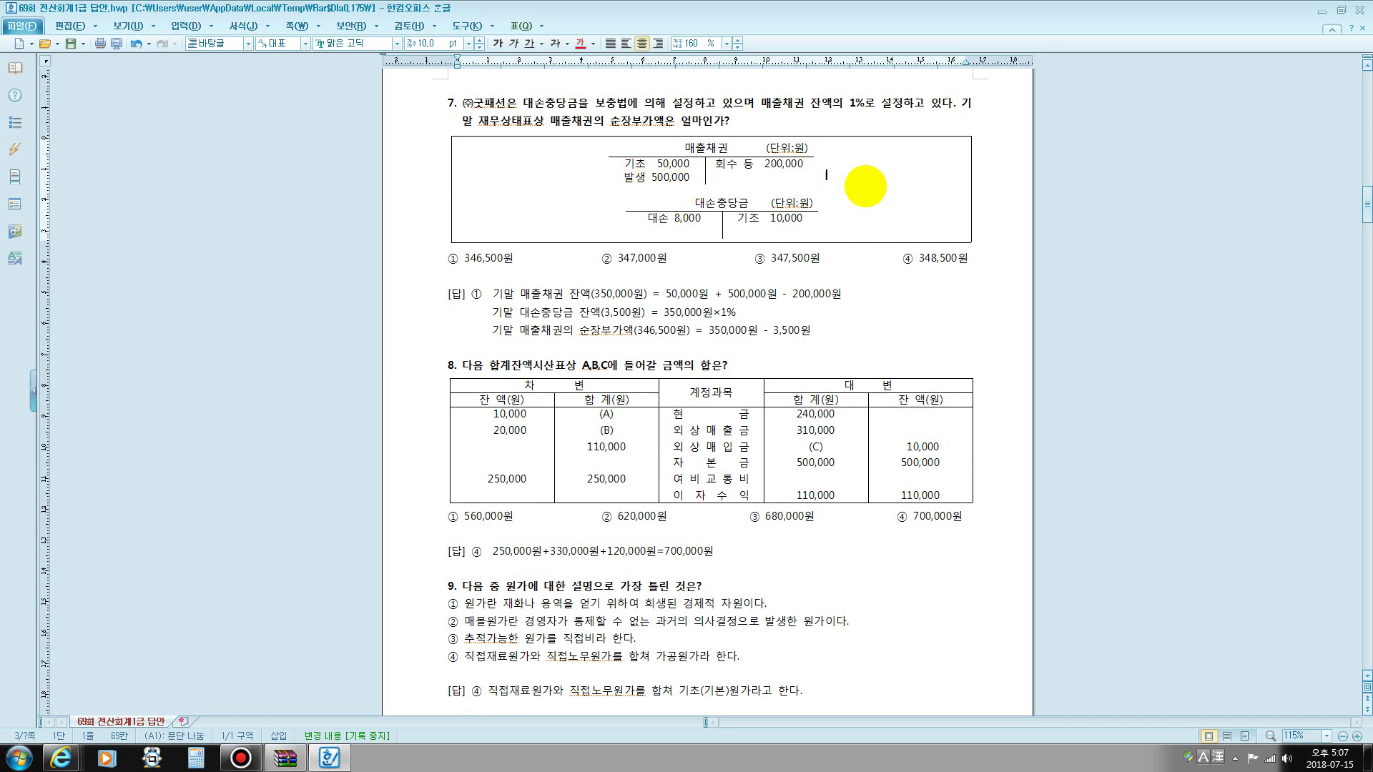
{"action": "key", "text": "Return"}
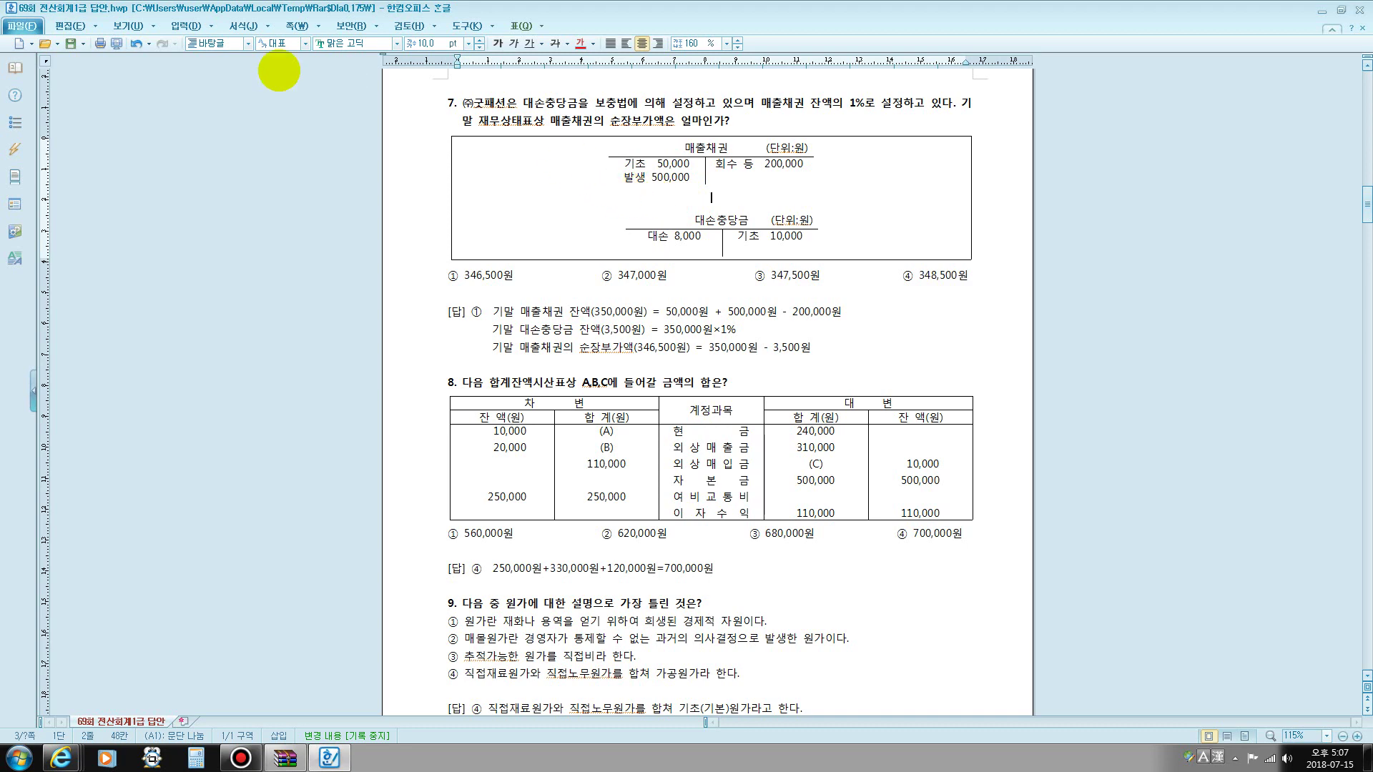
{"action": "left_click", "coordinate": [136, 44]}
{"action": "left_click", "coordinate": [137, 44]}
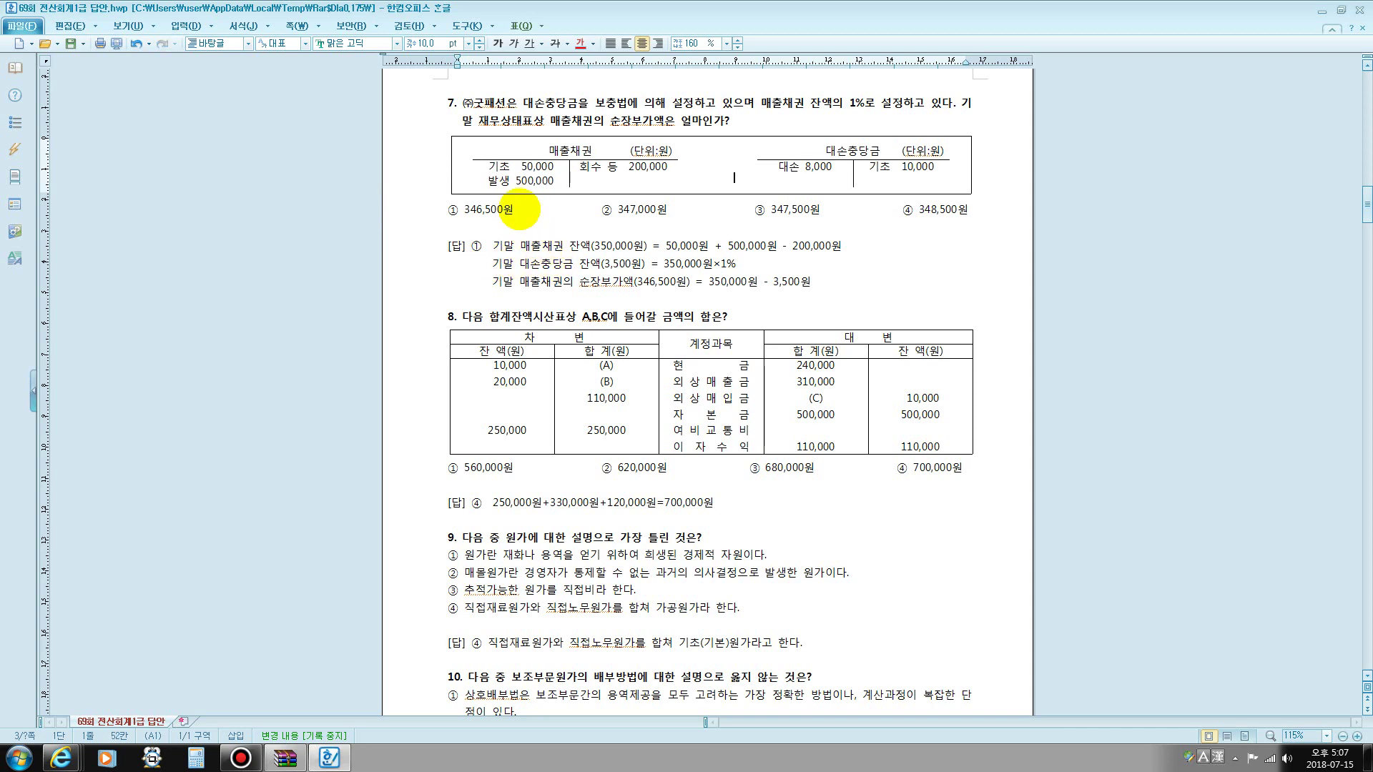
{"action": "key", "text": "ctrl+shift+z"}
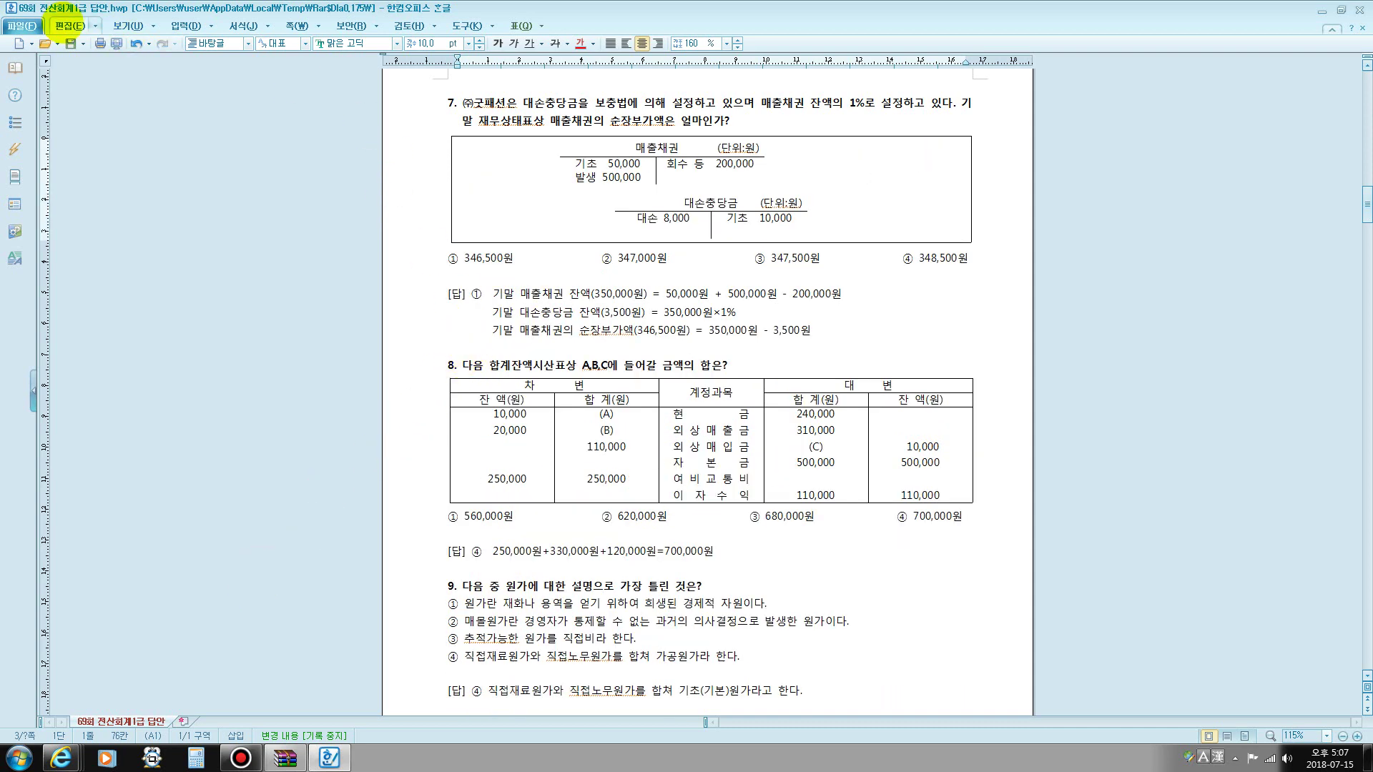
{"action": "left_click", "coordinate": [136, 44]}
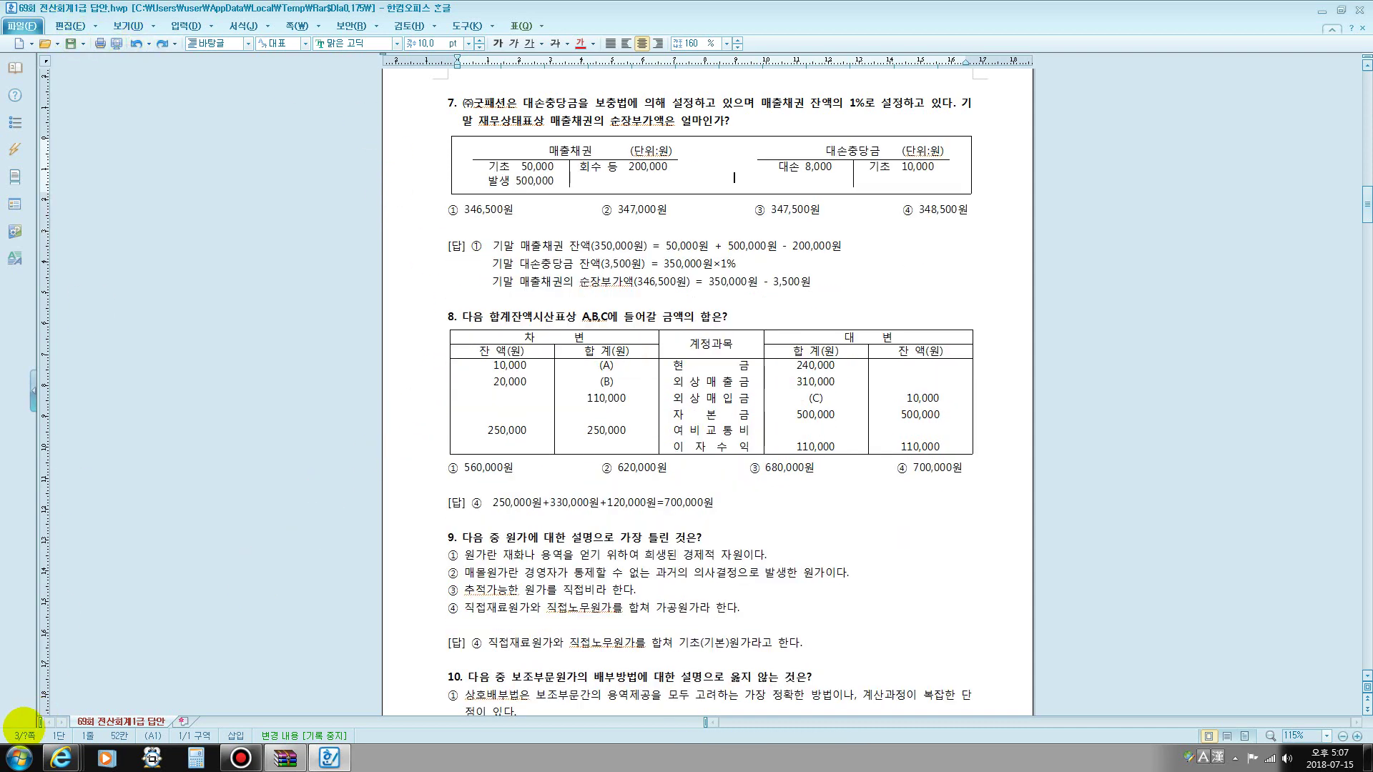
- Bring the Bandicam screen recorder window back up from the taskbar
{"action": "left_click", "coordinate": [16, 748]}
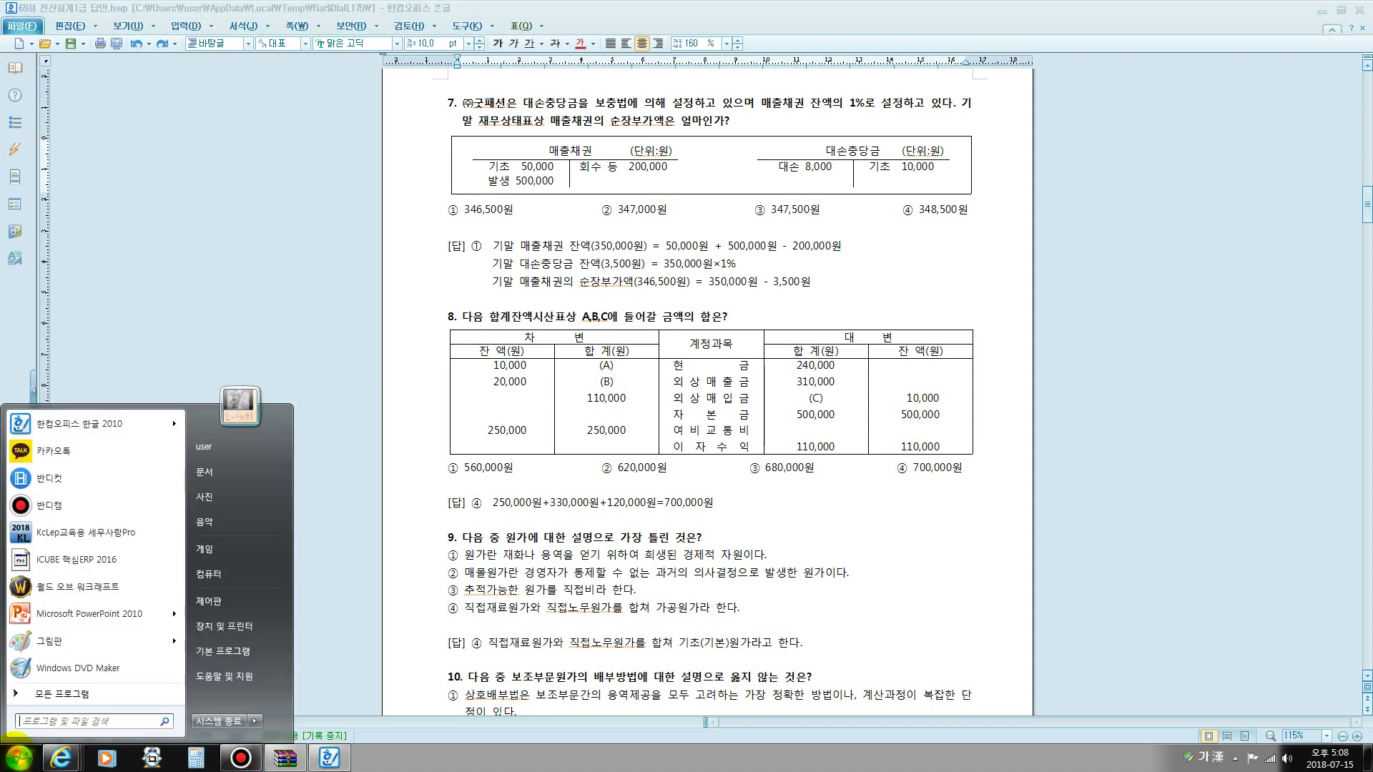
{"action": "left_click", "coordinate": [302, 266]}
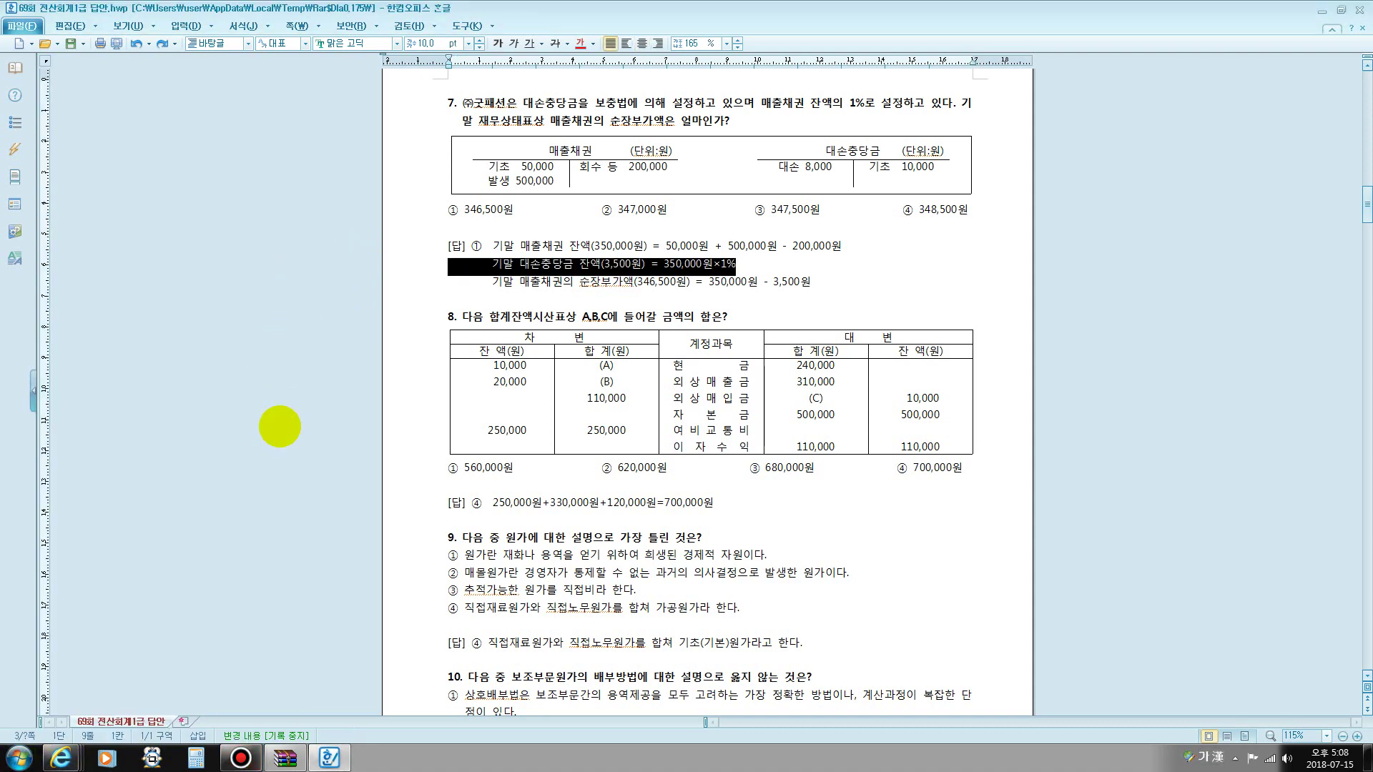
{"action": "left_click", "coordinate": [240, 756]}
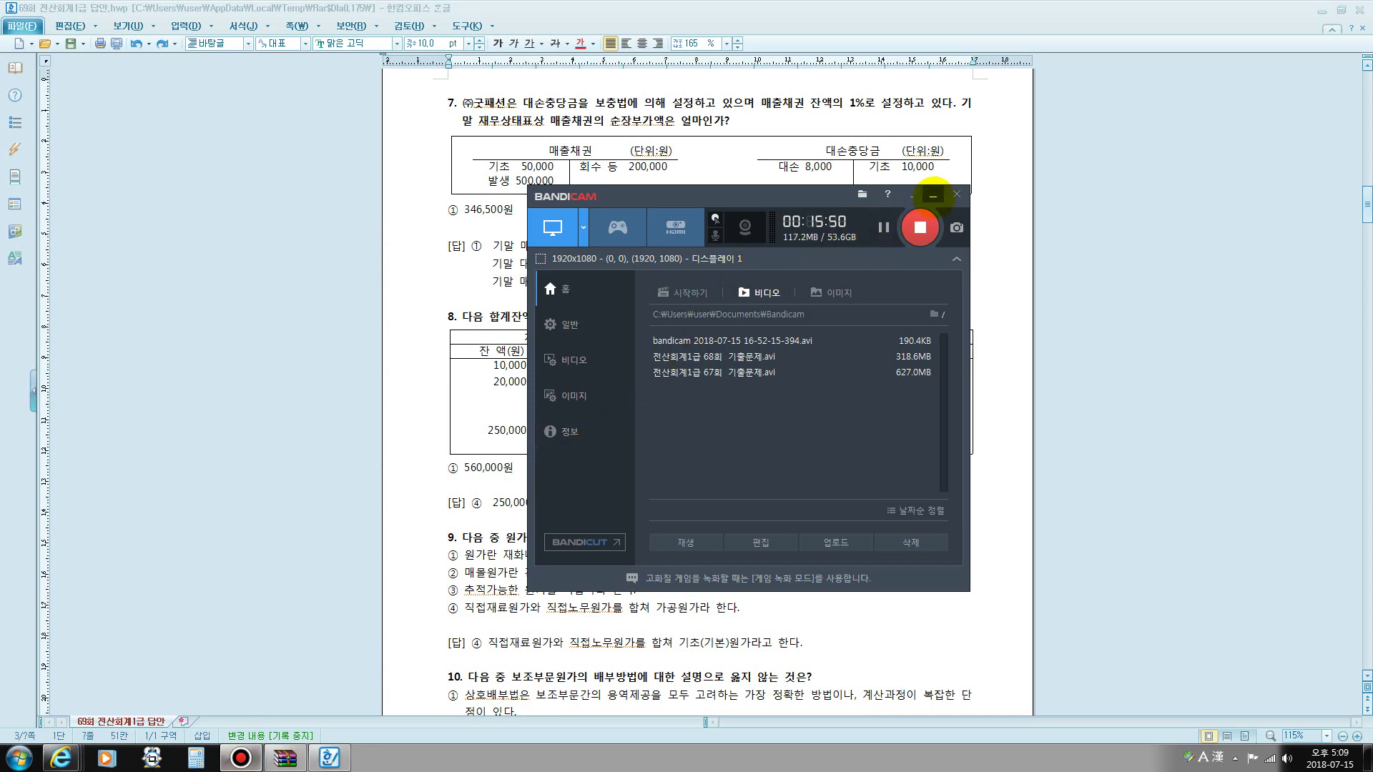
- Minimize Bandicam and turn on the F12 screen pen overlay over question 7
{"action": "left_click", "coordinate": [934, 194]}
{"action": "key", "text": "F12"}
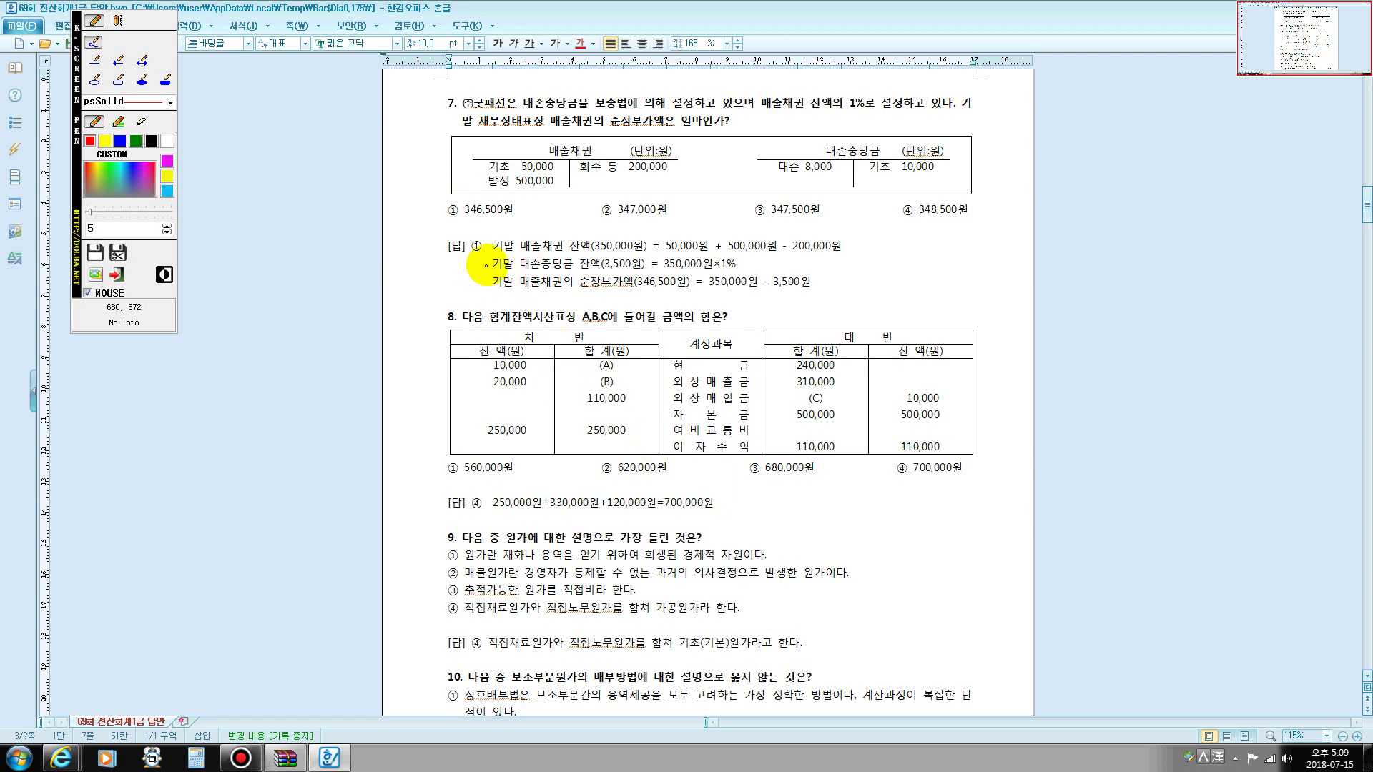
{"action": "key", "text": "Escape"}
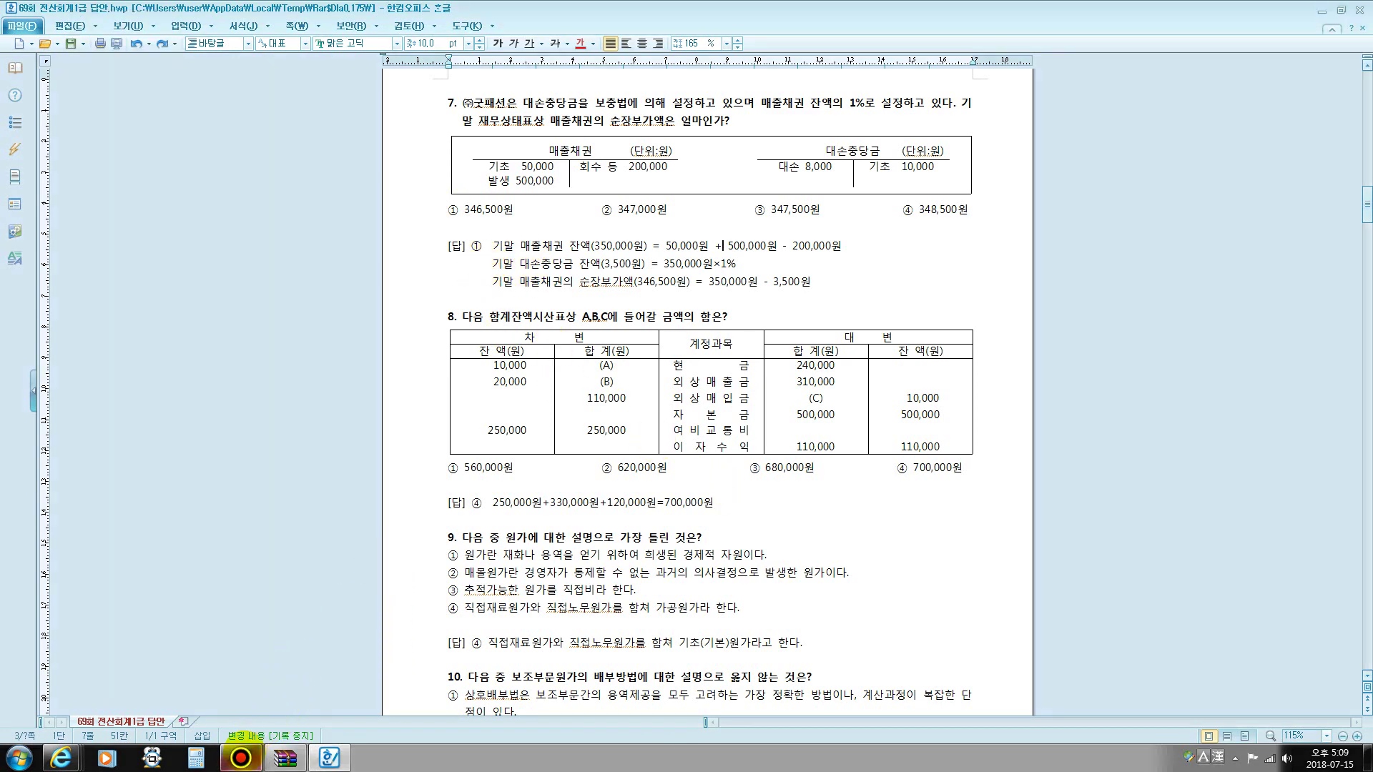
{"action": "left_click", "coordinate": [241, 758]}
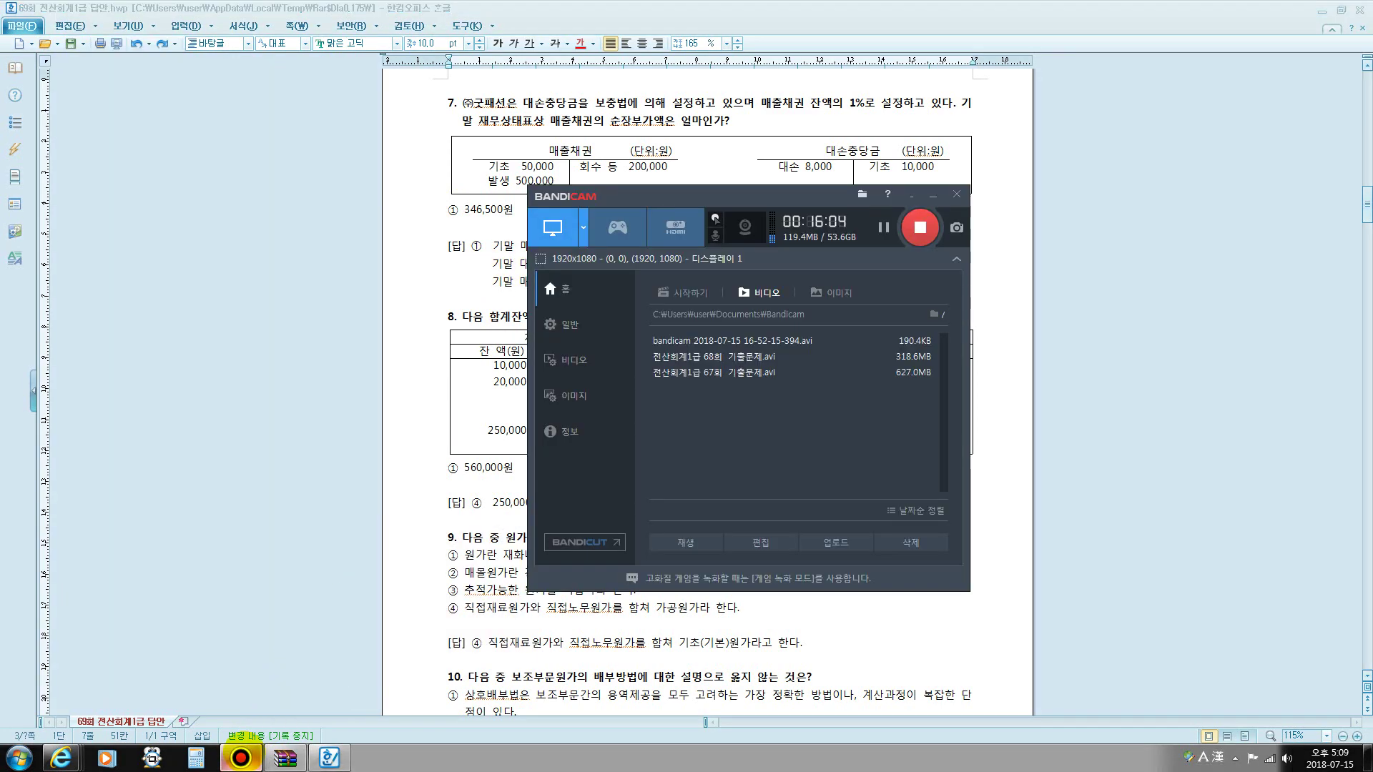
{"action": "left_click", "coordinate": [242, 754]}
{"action": "key", "text": "F12"}
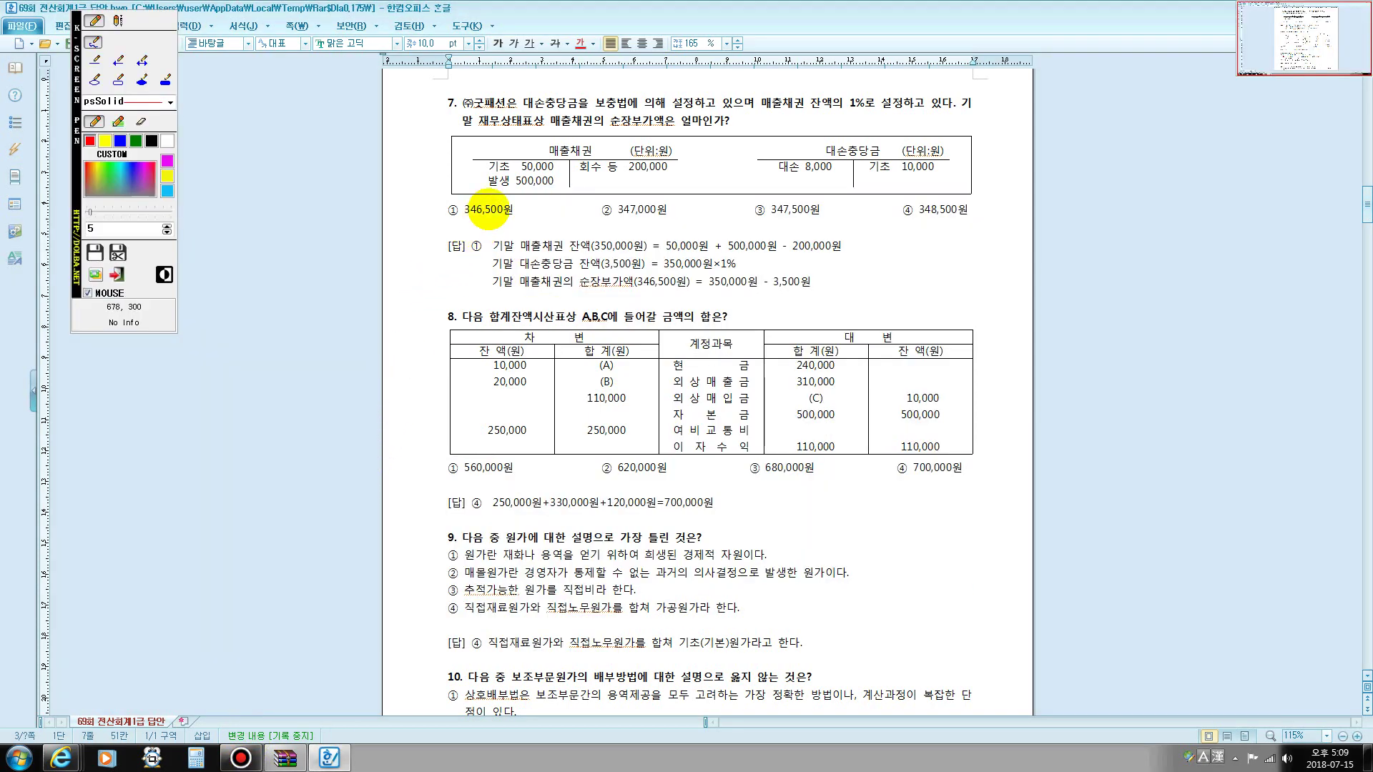
- Circle 기초 50,000 and 발생 500,000 in red and write working figures beneath them
{"action": "mouse_move", "coordinate": [495, 203]}
{"action": "left_mouse_down"}
{"action": "mouse_move", "coordinate": [478, 160]}
{"action": "mouse_move", "coordinate": [535, 143]}
{"action": "mouse_move", "coordinate": [565, 179]}
{"action": "mouse_move", "coordinate": [533, 204]}
{"action": "mouse_move", "coordinate": [495, 203]}
{"action": "left_mouse_up"}
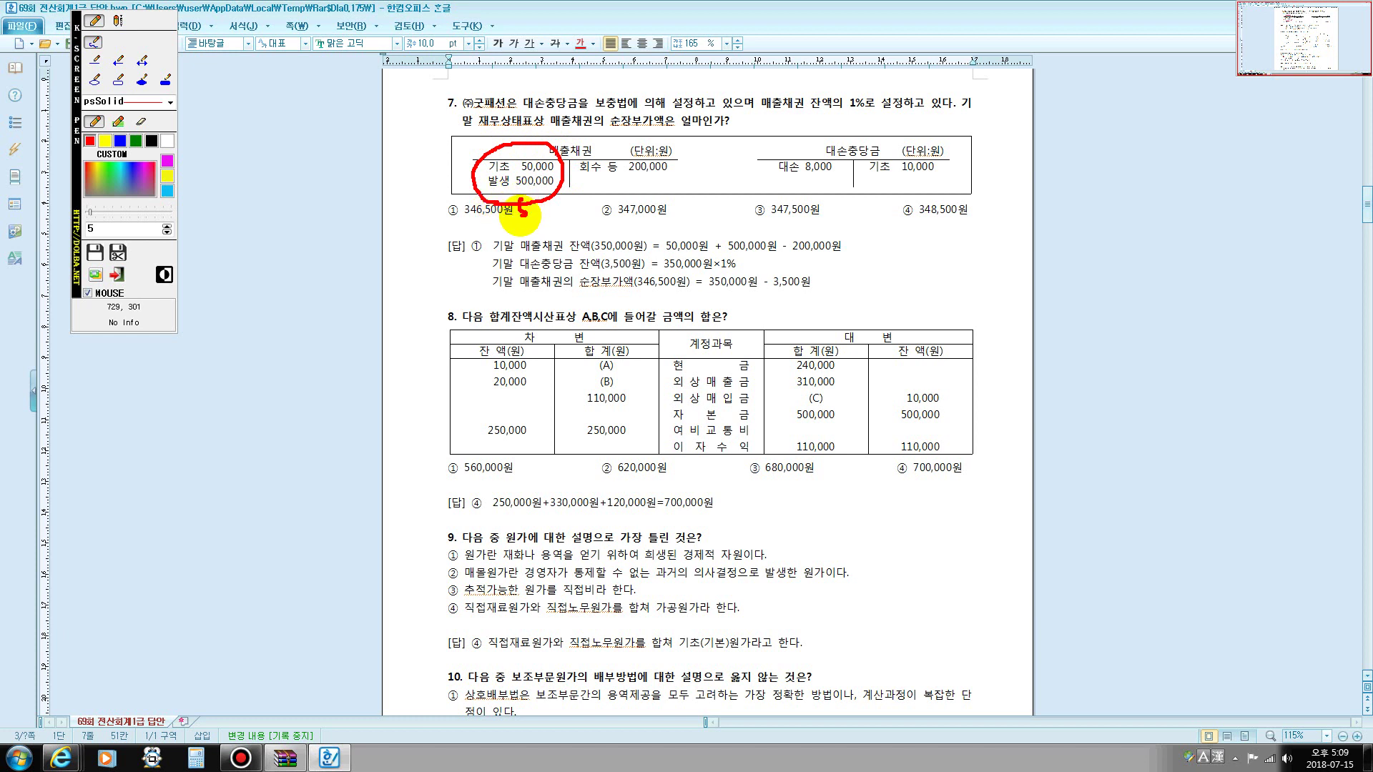
{"action": "mouse_move", "coordinate": [522, 215]}
{"action": "left_mouse_down"}
{"action": "mouse_move", "coordinate": [517, 203]}
{"action": "mouse_move", "coordinate": [542, 200]}
{"action": "mouse_move", "coordinate": [531, 220]}
{"action": "mouse_move", "coordinate": [546, 199]}
{"action": "mouse_move", "coordinate": [567, 224]}
{"action": "mouse_move", "coordinate": [682, 171]}
{"action": "left_mouse_up"}
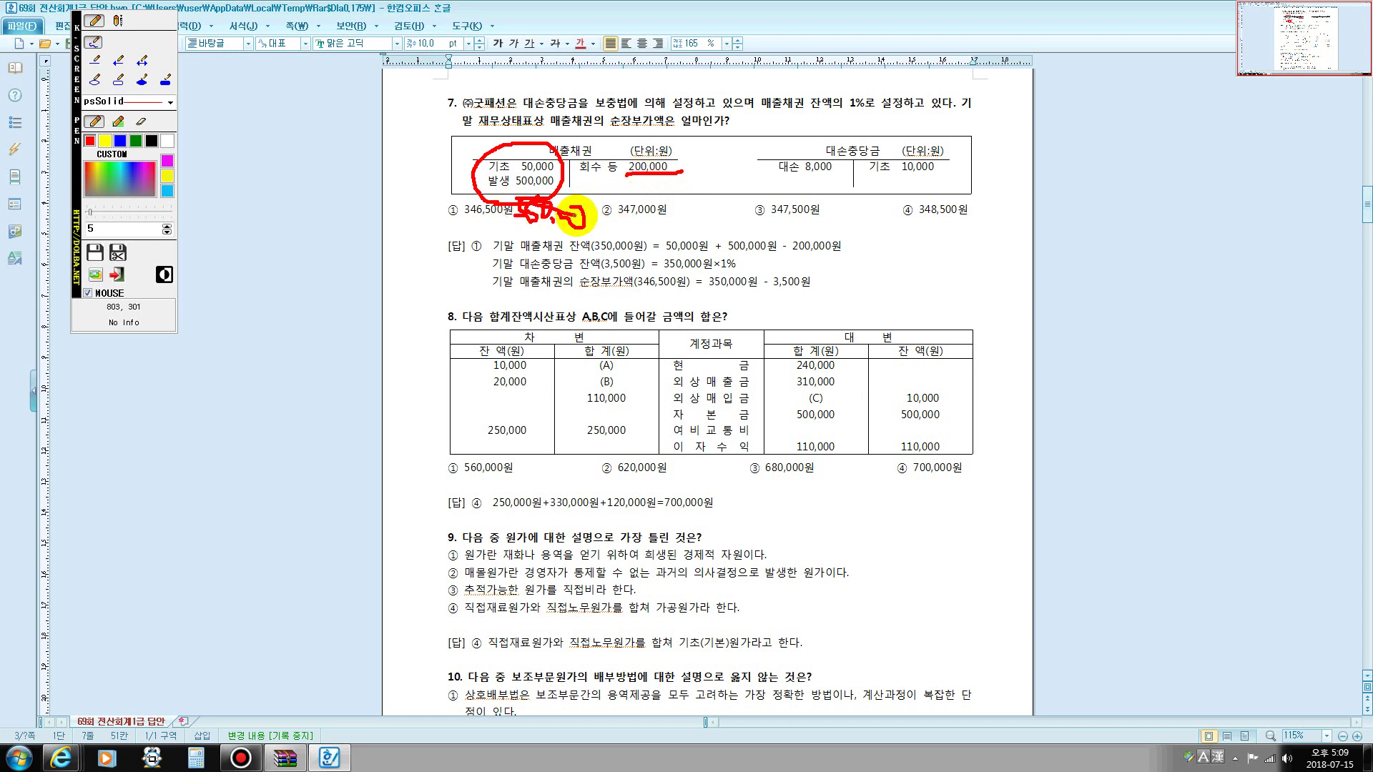
{"action": "left_click_drag", "start_coordinate": [567, 216], "coordinate": [604, 219]}
{"action": "mouse_move", "coordinate": [494, 233]}
{"action": "left_mouse_down"}
{"action": "mouse_move", "coordinate": [509, 238]}
{"action": "mouse_move", "coordinate": [499, 253]}
{"action": "mouse_move", "coordinate": [529, 231]}
{"action": "mouse_move", "coordinate": [511, 244]}
{"action": "mouse_move", "coordinate": [612, 236]}
{"action": "left_mouse_up"}
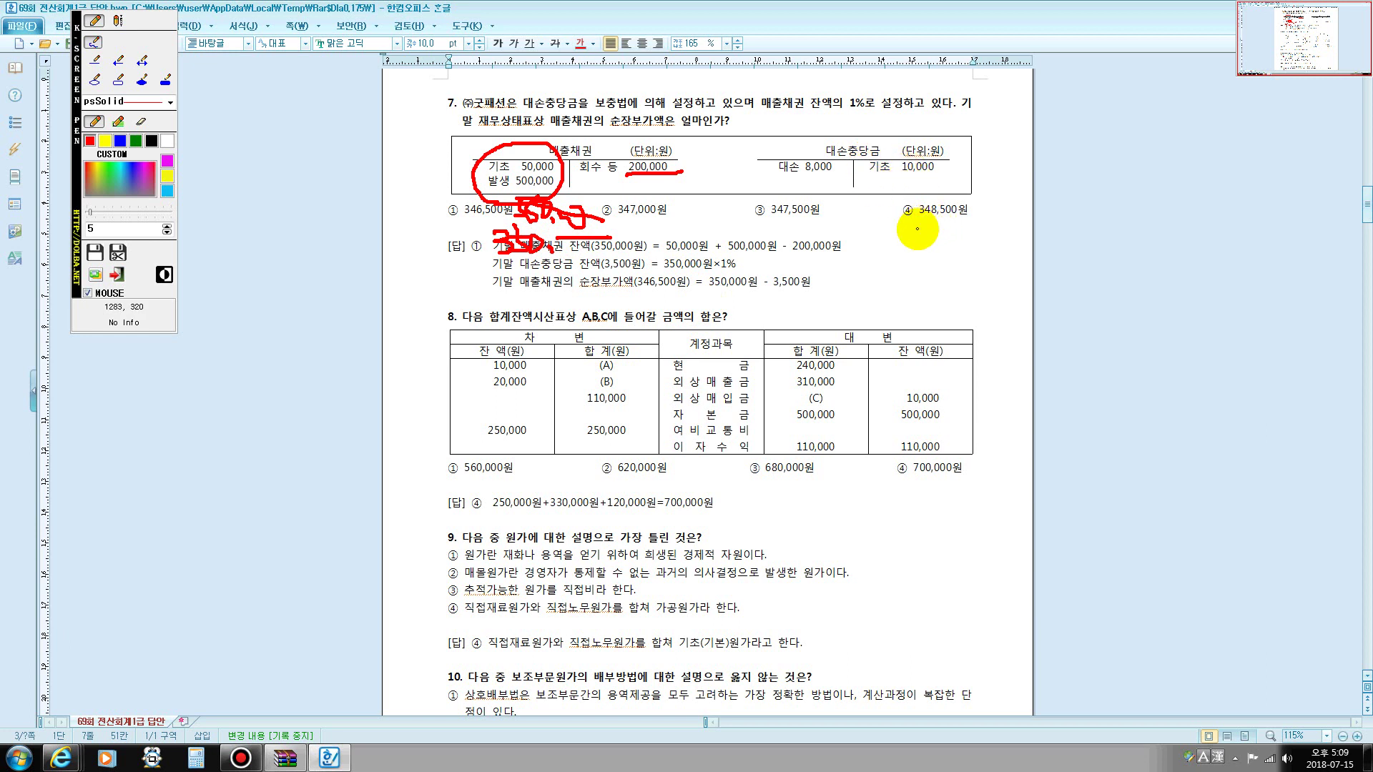
- Write a note beside option ④, circle 기초 10,000, and underline 대손 8,000
{"action": "mouse_move", "coordinate": [887, 238]}
{"action": "left_mouse_down"}
{"action": "mouse_move", "coordinate": [919, 230]}
{"action": "mouse_move", "coordinate": [945, 265]}
{"action": "left_mouse_up"}
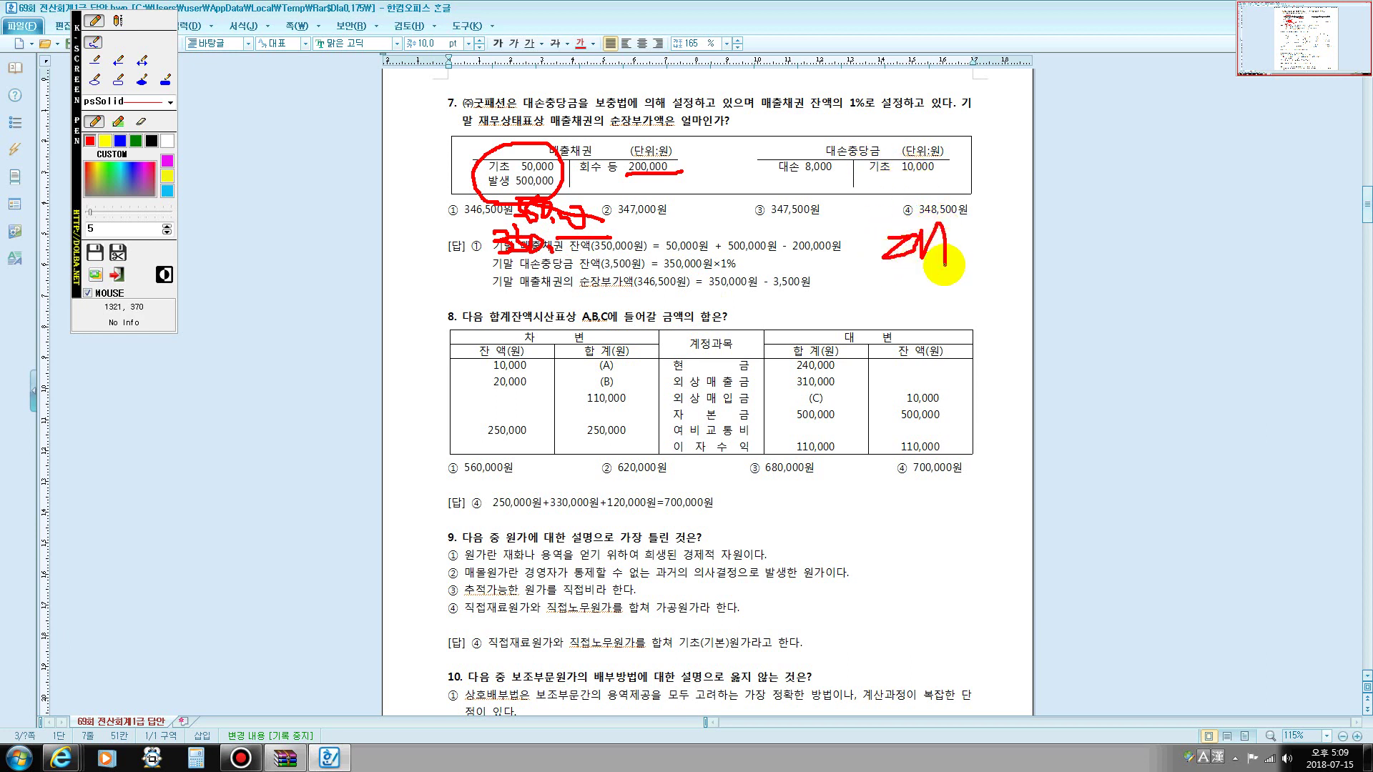
{"action": "mouse_move", "coordinate": [1032, 213]}
{"action": "left_mouse_down"}
{"action": "mouse_move", "coordinate": [969, 291]}
{"action": "mouse_move", "coordinate": [1000, 251]}
{"action": "mouse_move", "coordinate": [1058, 245]}
{"action": "mouse_move", "coordinate": [1070, 279]}
{"action": "left_mouse_up"}
{"action": "mouse_move", "coordinate": [935, 200]}
{"action": "left_mouse_down"}
{"action": "mouse_move", "coordinate": [867, 193]}
{"action": "mouse_move", "coordinate": [899, 139]}
{"action": "mouse_move", "coordinate": [956, 174]}
{"action": "mouse_move", "coordinate": [929, 202]}
{"action": "left_mouse_up"}
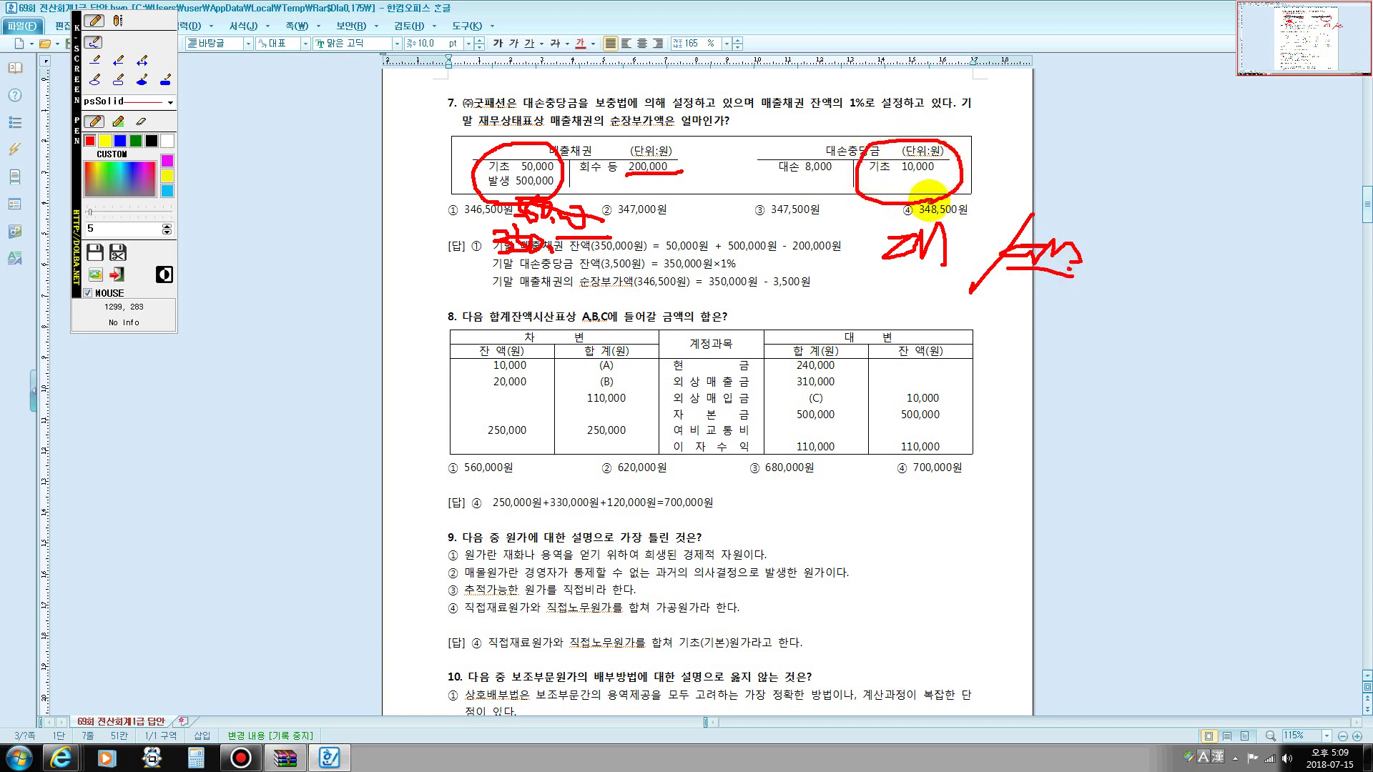
{"action": "left_click_drag", "start_coordinate": [816, 176], "coordinate": [786, 179]}
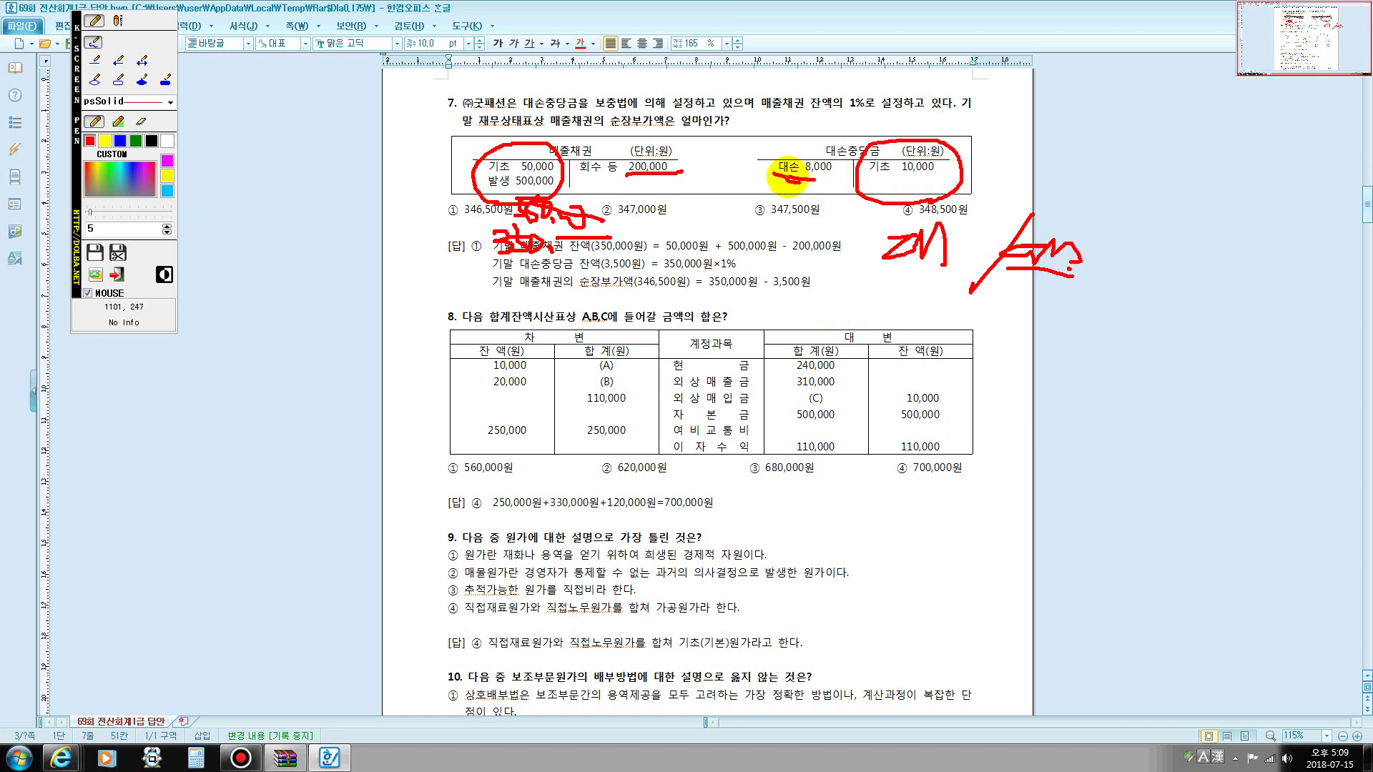
- Mark 대손 8,000 and 10,000, loop the working figure, and underline 매출채권 잔액의 1%로
{"action": "mouse_move", "coordinate": [774, 153]}
{"action": "left_mouse_down"}
{"action": "mouse_move", "coordinate": [899, 156]}
{"action": "mouse_move", "coordinate": [921, 186]}
{"action": "mouse_move", "coordinate": [945, 178]}
{"action": "left_mouse_up"}
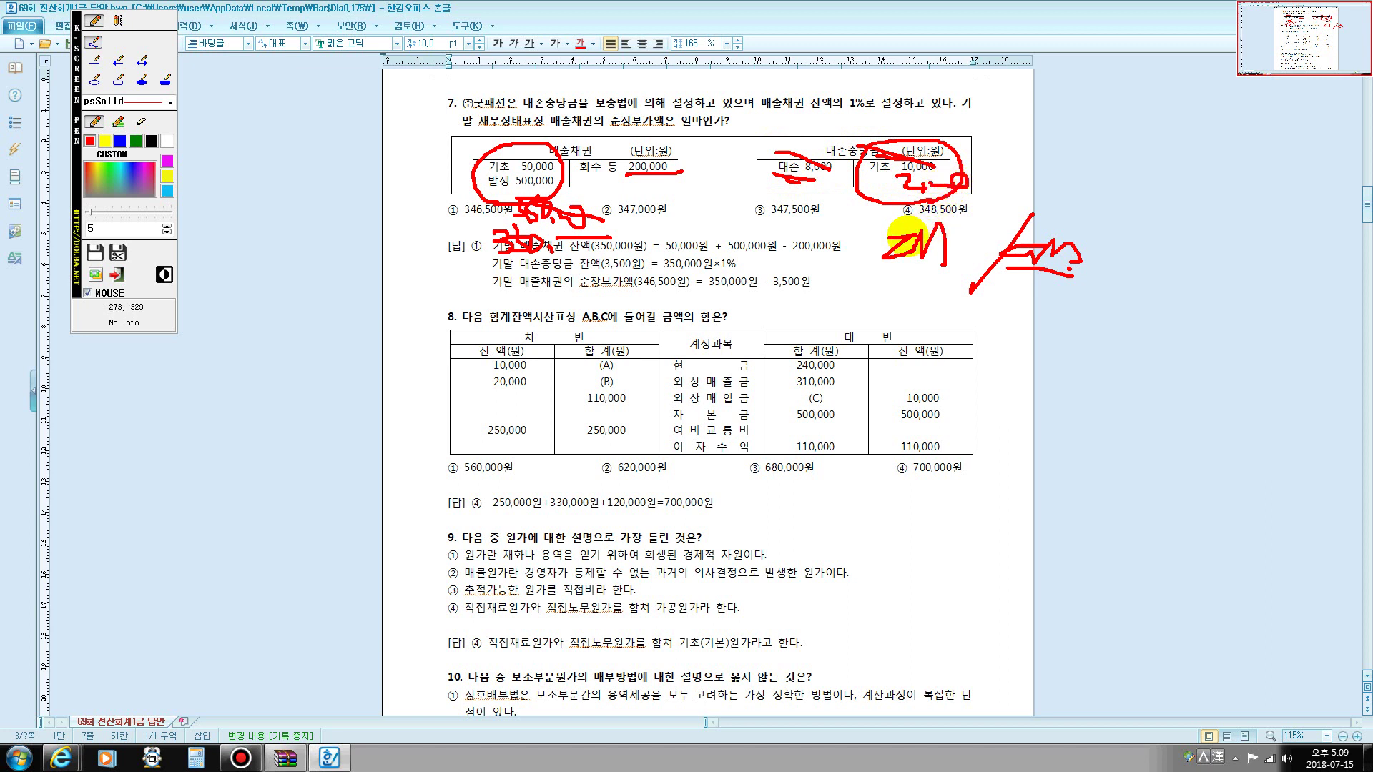
{"action": "mouse_move", "coordinate": [540, 270]}
{"action": "left_mouse_down"}
{"action": "mouse_move", "coordinate": [504, 270]}
{"action": "mouse_move", "coordinate": [524, 209]}
{"action": "mouse_move", "coordinate": [607, 235]}
{"action": "mouse_move", "coordinate": [595, 254]}
{"action": "left_mouse_up"}
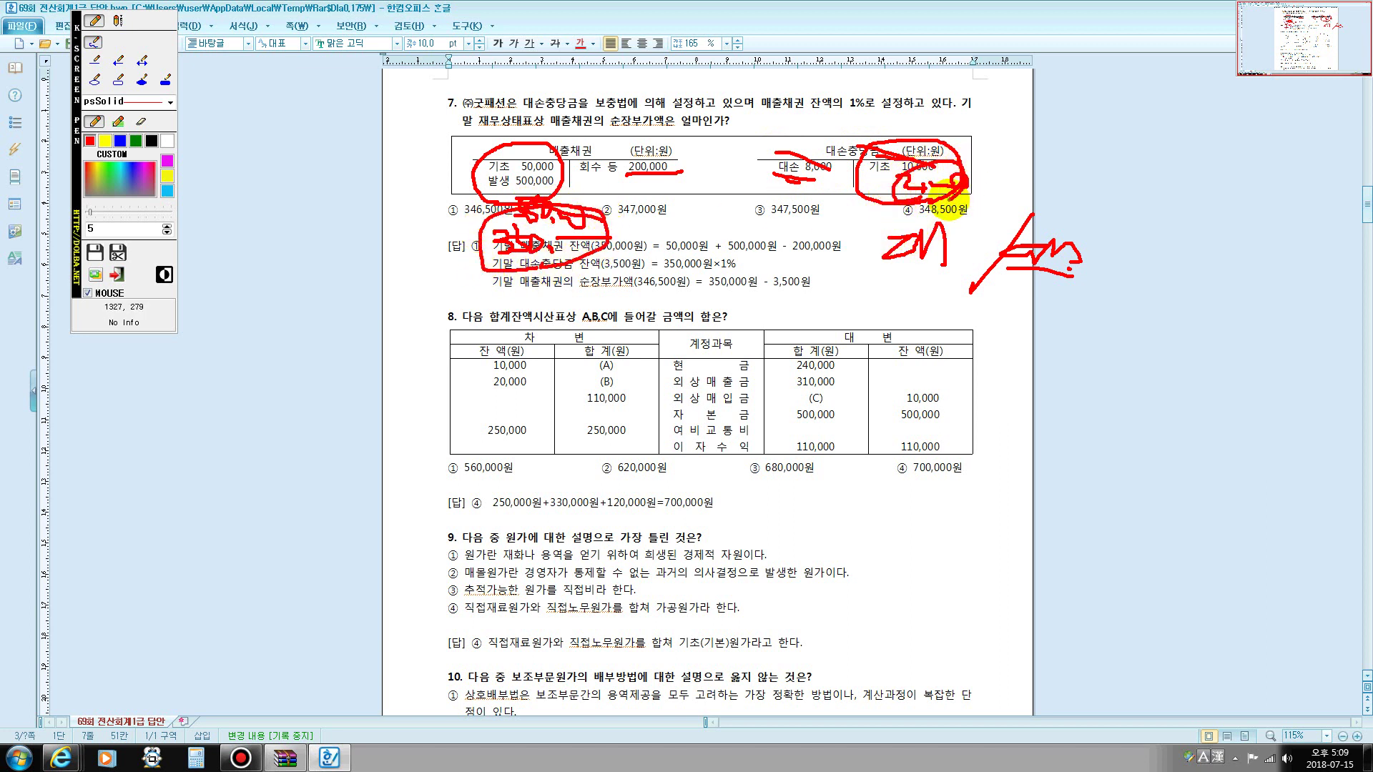
{"action": "left_click_drag", "start_coordinate": [762, 110], "coordinate": [874, 110]}
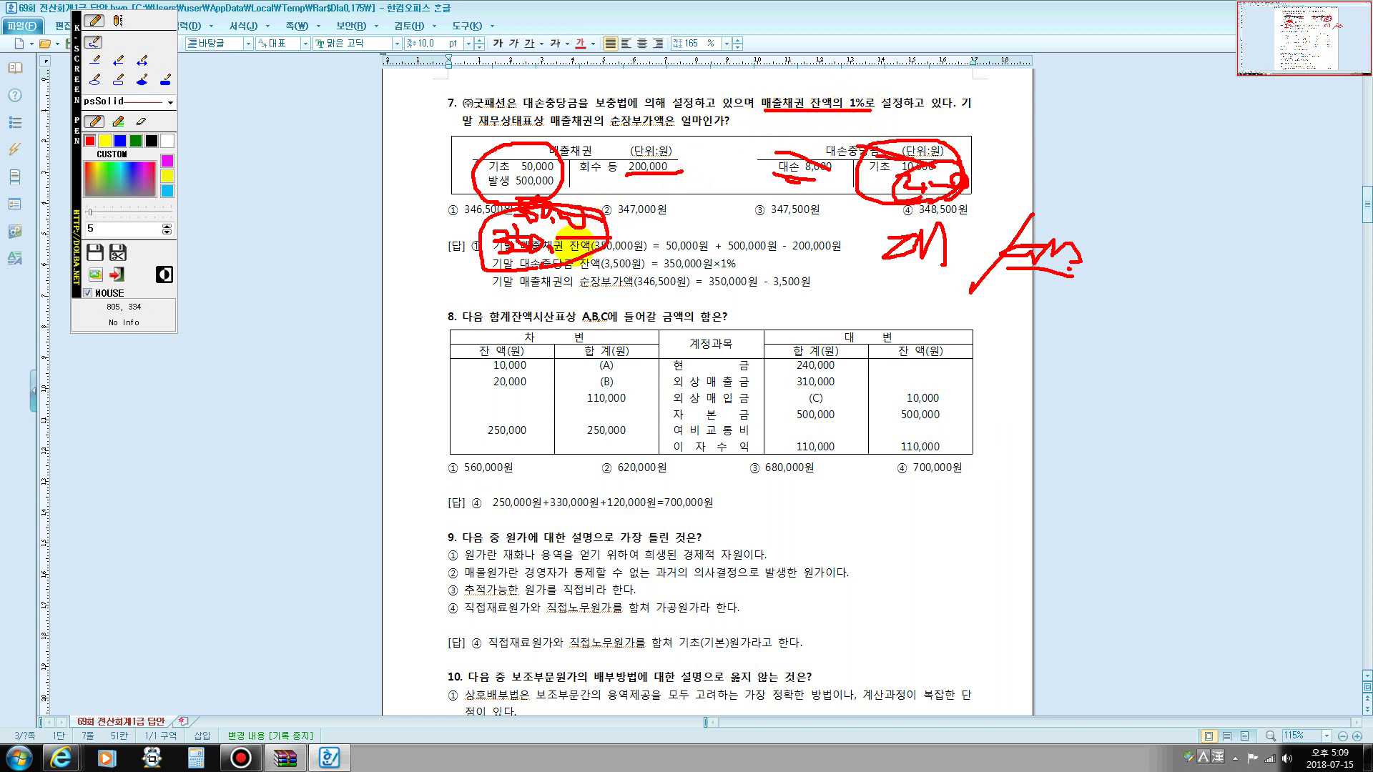
{"action": "mouse_move", "coordinate": [576, 239]}
{"action": "left_mouse_down"}
{"action": "mouse_move", "coordinate": [500, 270]}
{"action": "mouse_move", "coordinate": [613, 239]}
{"action": "mouse_move", "coordinate": [561, 255]}
{"action": "mouse_move", "coordinate": [587, 271]}
{"action": "left_mouse_up"}
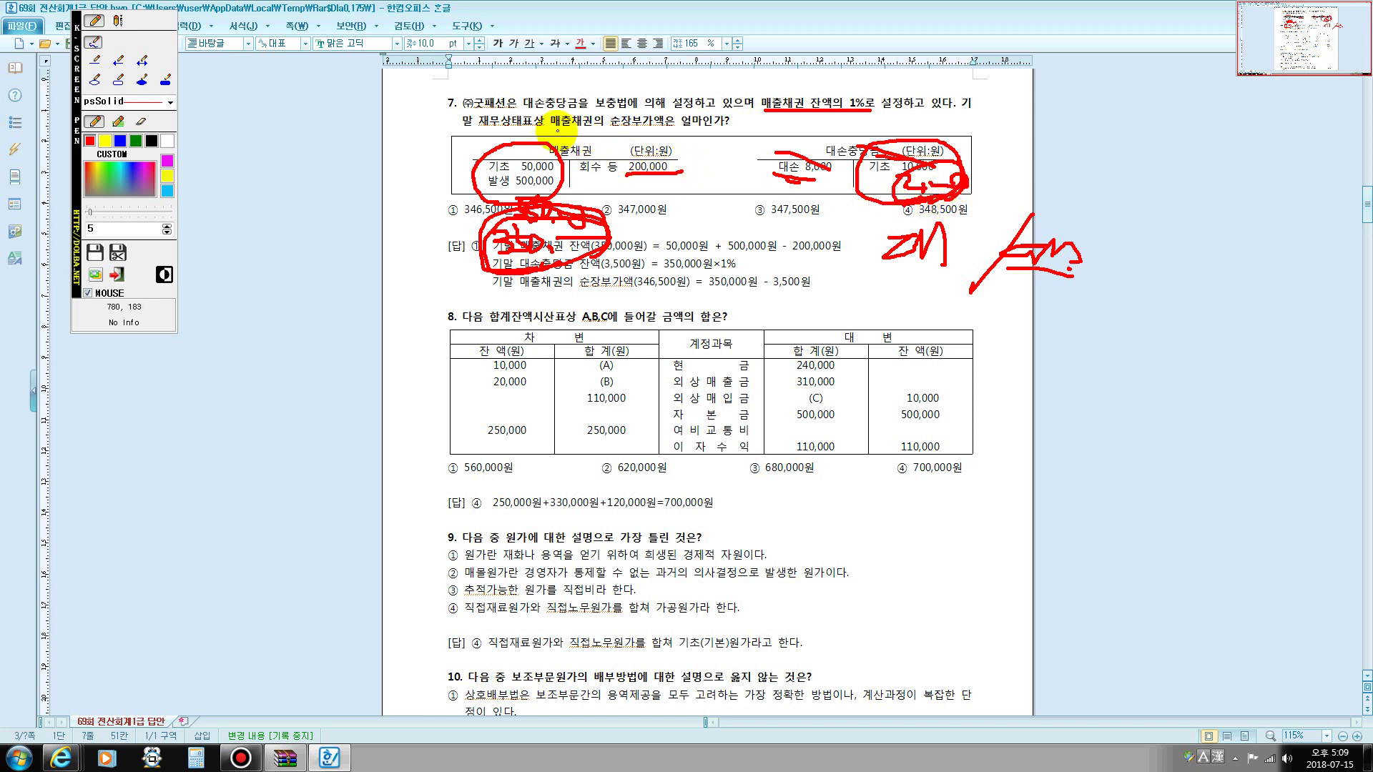
- Bracket 순장부가액, link the working to the circled 10,000, then clear all ink
{"action": "mouse_move", "coordinate": [605, 130]}
{"action": "left_mouse_down"}
{"action": "mouse_move", "coordinate": [608, 107]}
{"action": "mouse_move", "coordinate": [658, 111]}
{"action": "mouse_move", "coordinate": [669, 126]}
{"action": "mouse_move", "coordinate": [610, 135]}
{"action": "mouse_move", "coordinate": [603, 115]}
{"action": "mouse_move", "coordinate": [643, 100]}
{"action": "mouse_move", "coordinate": [654, 114]}
{"action": "left_mouse_up"}
{"action": "mouse_move", "coordinate": [548, 243]}
{"action": "left_mouse_down"}
{"action": "mouse_move", "coordinate": [492, 284]}
{"action": "mouse_move", "coordinate": [546, 212]}
{"action": "mouse_move", "coordinate": [615, 233]}
{"action": "mouse_move", "coordinate": [565, 266]}
{"action": "mouse_move", "coordinate": [526, 266]}
{"action": "left_mouse_up"}
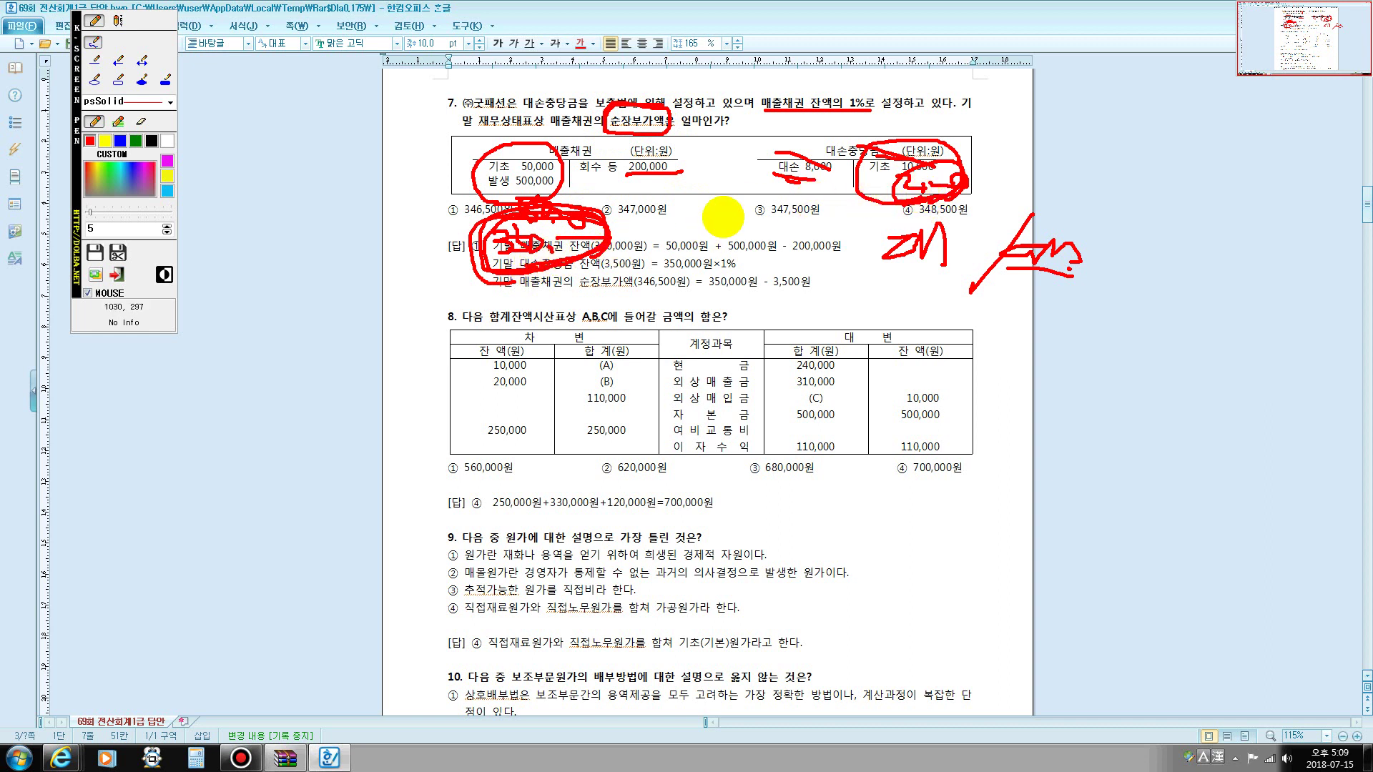
{"action": "left_click_drag", "start_coordinate": [607, 235], "coordinate": [860, 188]}
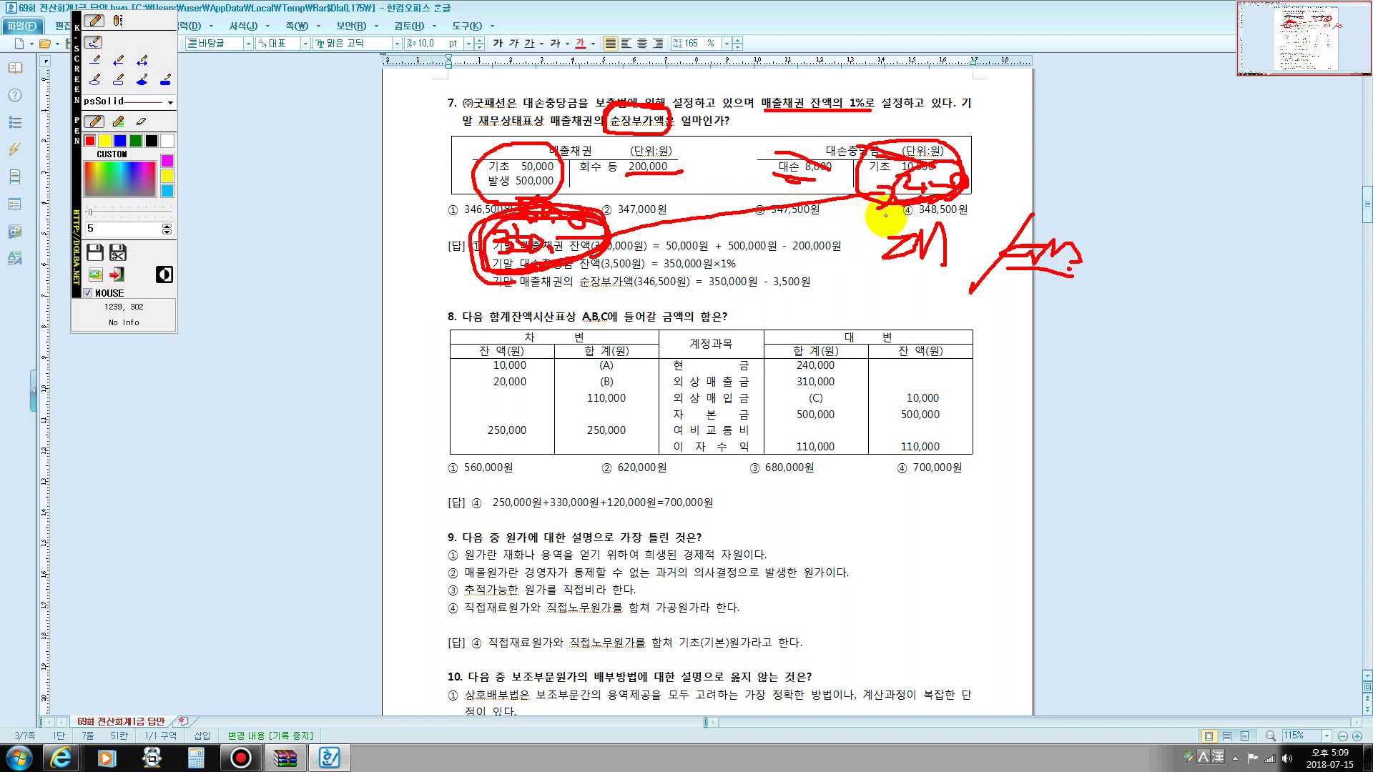
{"action": "left_click_drag", "start_coordinate": [887, 213], "coordinate": [891, 230]}
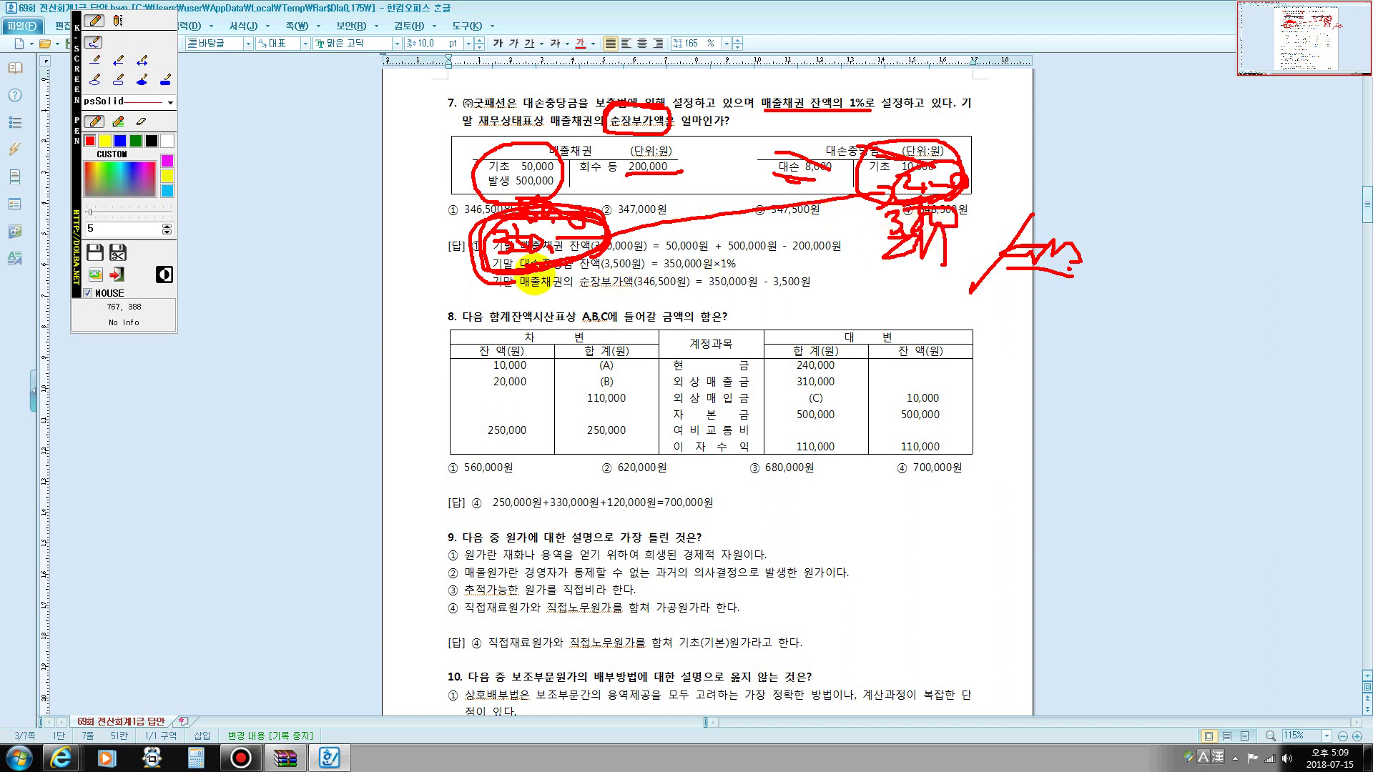
{"action": "key", "text": "Escape"}
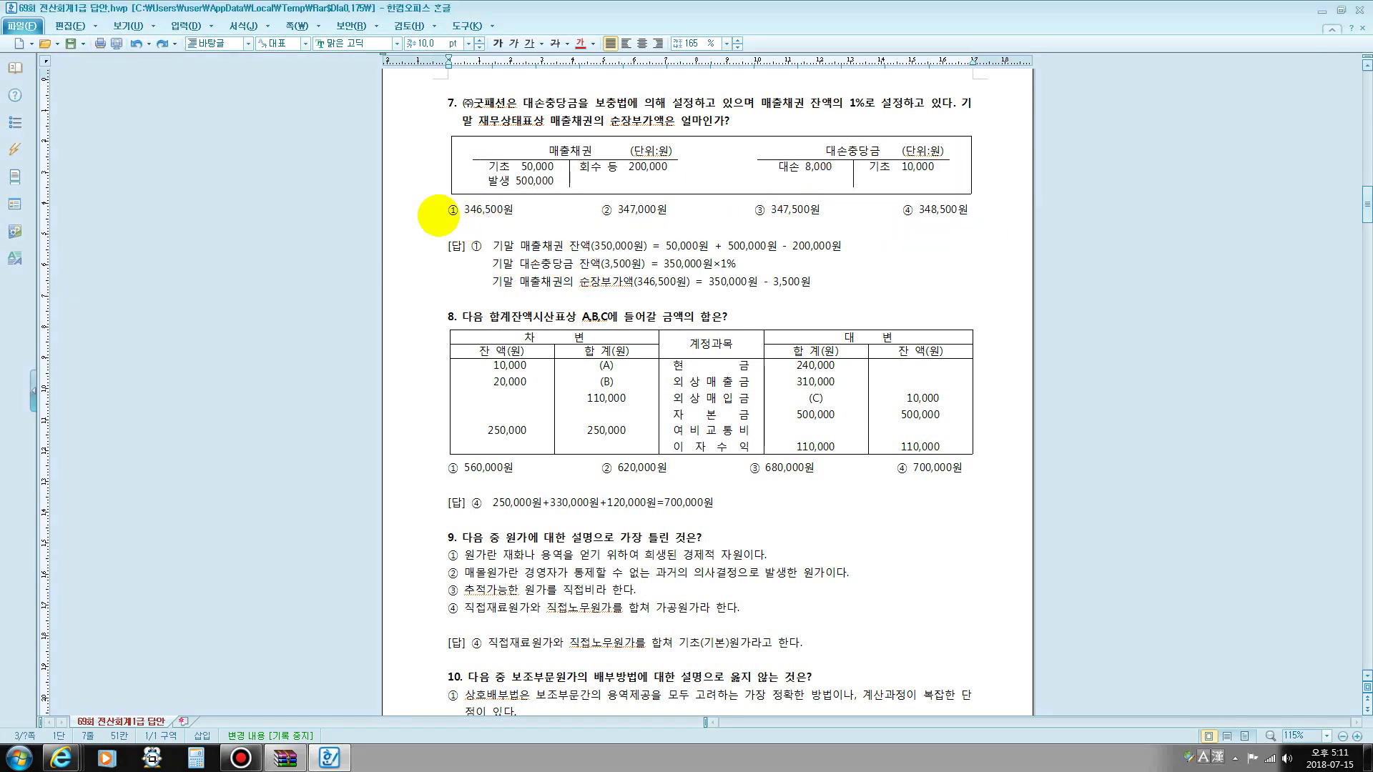
- Type 매출채권-대손충당금=장부가액(순장부금액) on a new line under question 7's wording
{"action": "mouse_move", "coordinate": [437, 214]}
{"action": "left_mouse_down"}
{"action": "mouse_move", "coordinate": [487, 209]}
{"action": "mouse_move", "coordinate": [449, 212]}
{"action": "left_mouse_up"}
{"action": "left_click", "coordinate": [494, 209]}
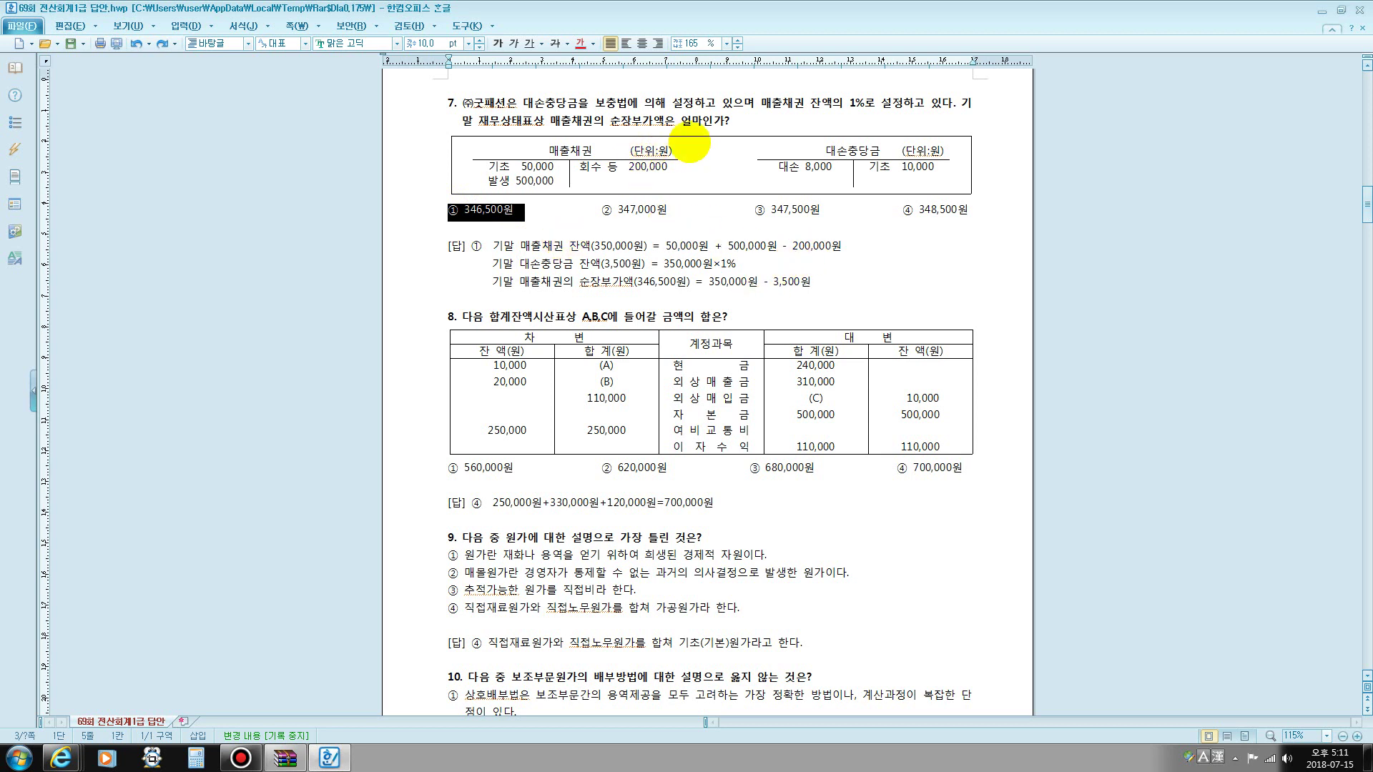
{"action": "left_click", "coordinate": [747, 120]}
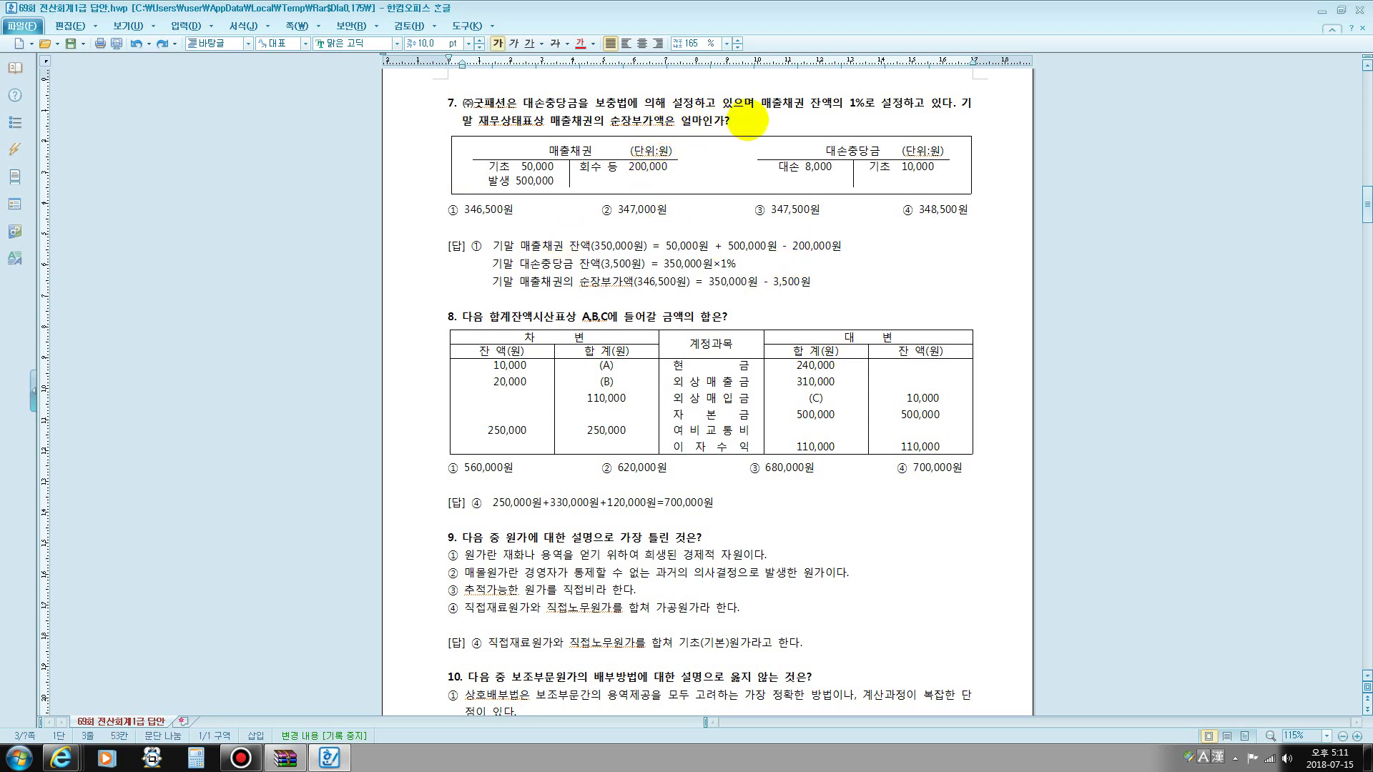
{"action": "key", "text": "Return"}
{"action": "type", "text": "매출"}
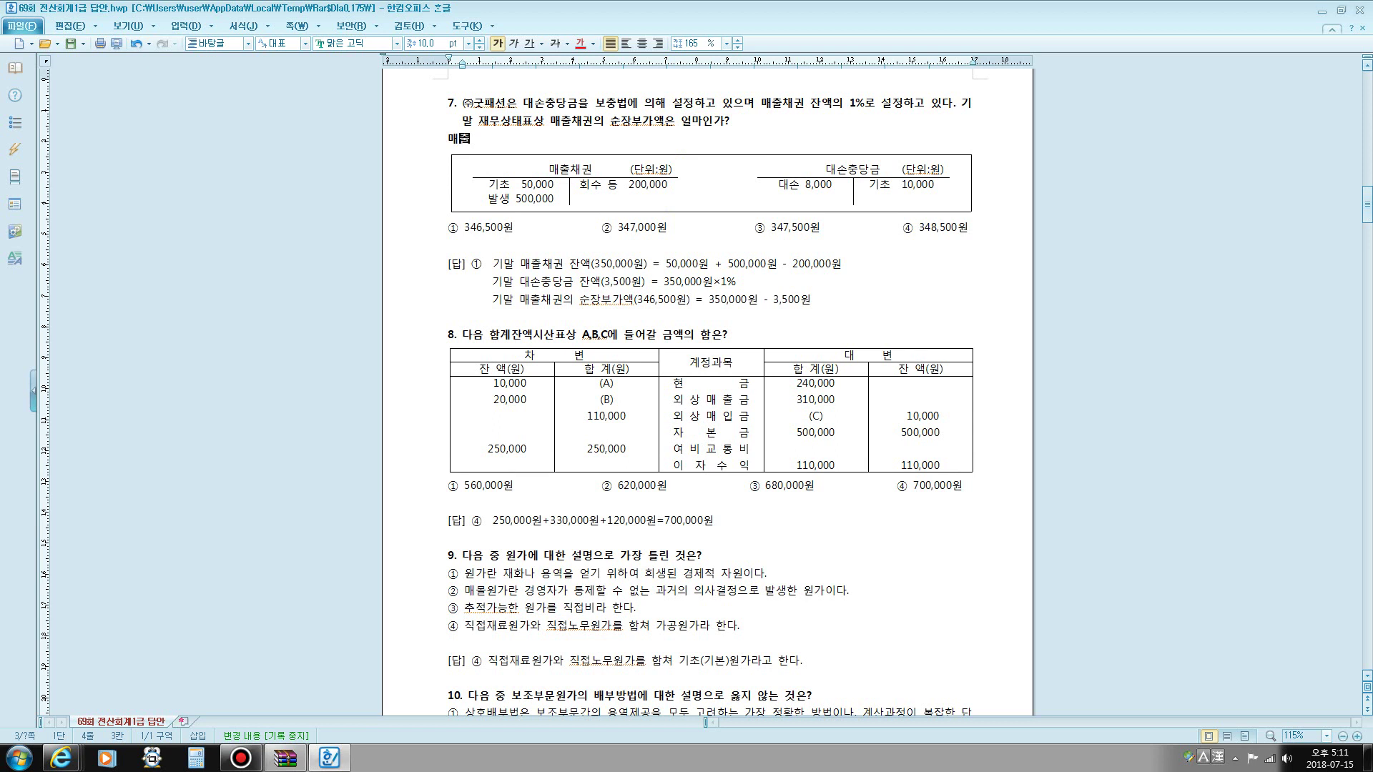
{"action": "type", "text": "채권-"}
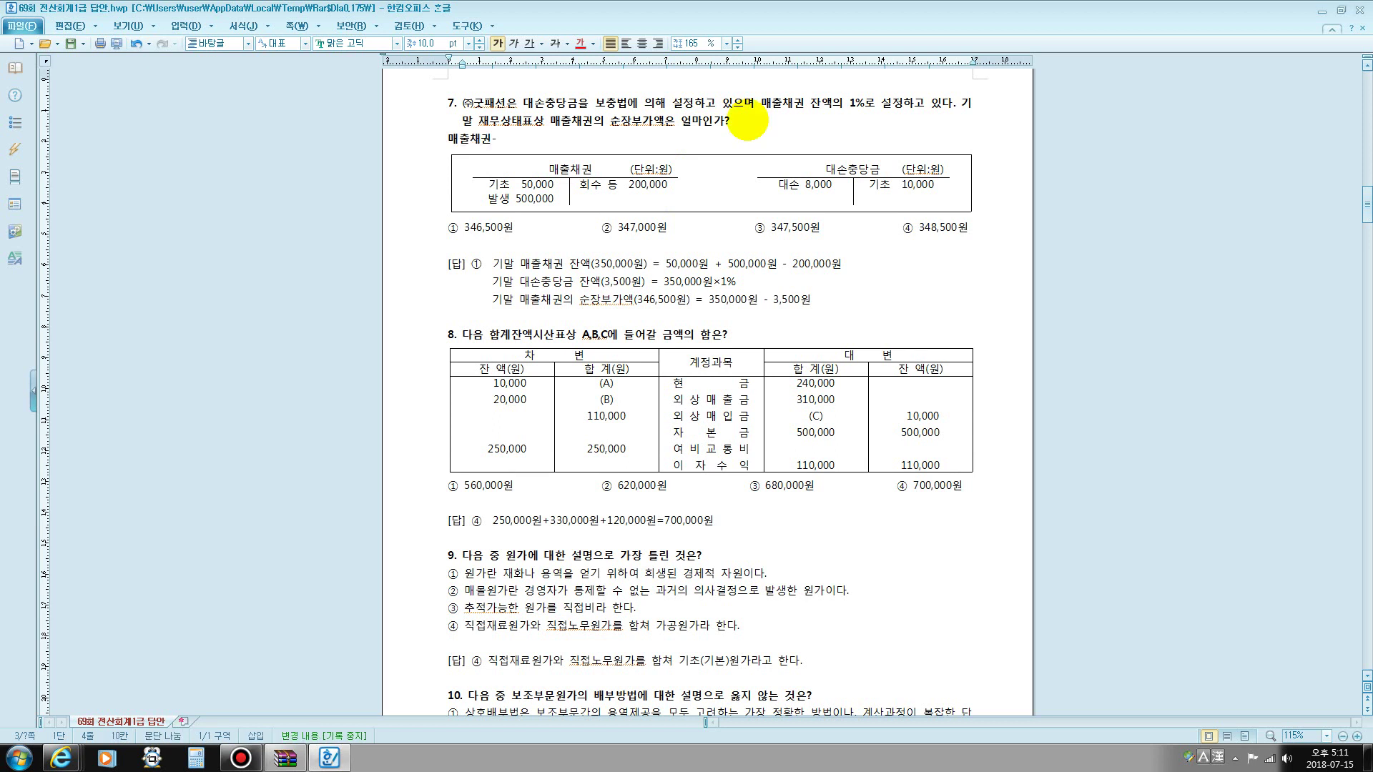
{"action": "type", "text": "대손"}
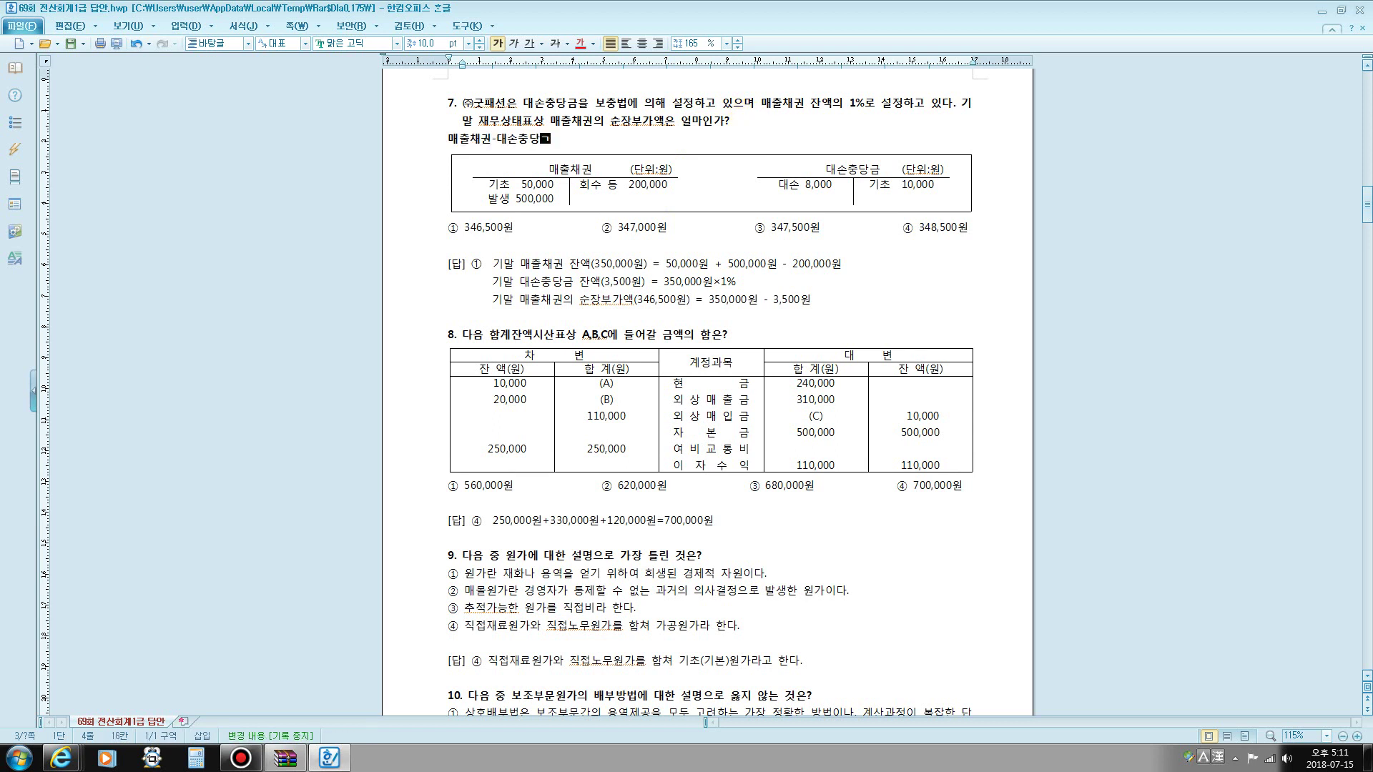
{"action": "type", "text": "충당금=장부가액(수"}
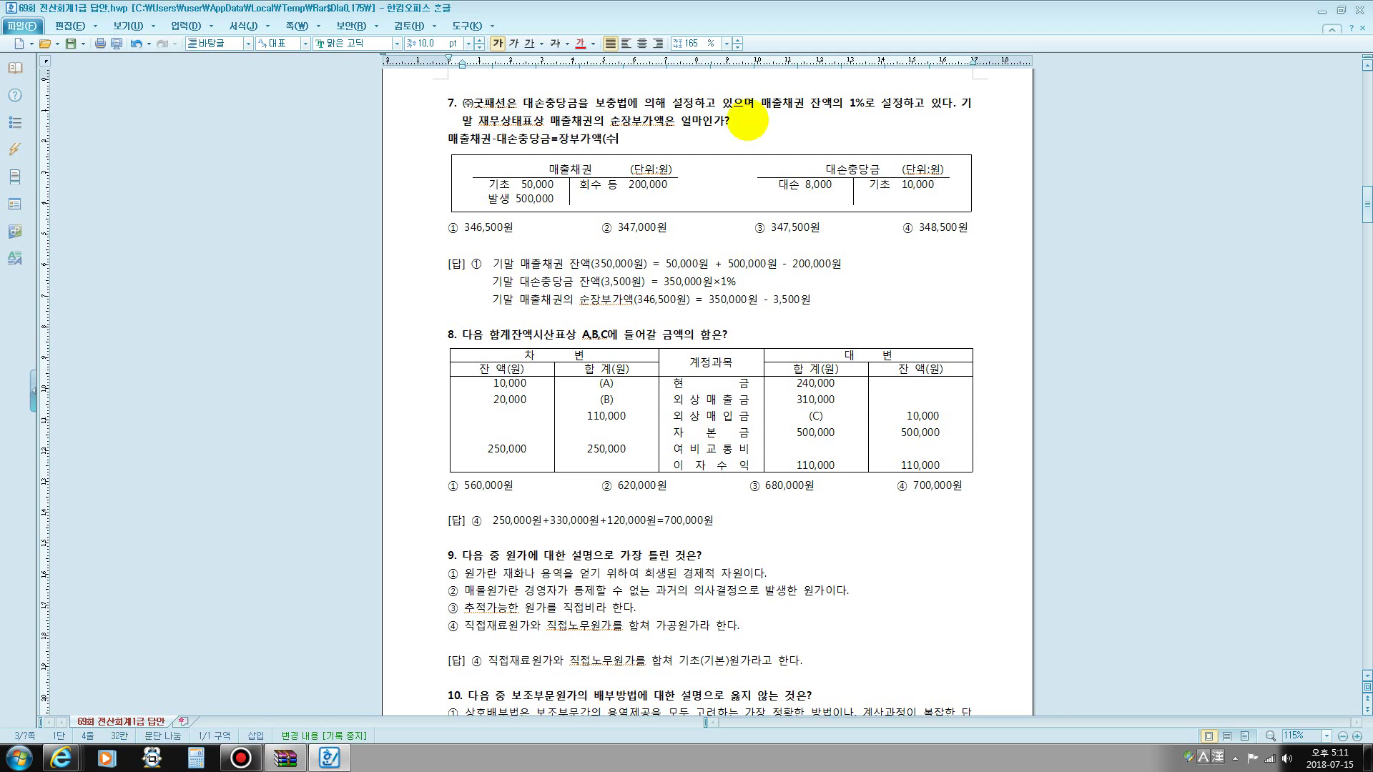
{"action": "key", "text": "BackSpace"}
{"action": "type", "text": "수"}
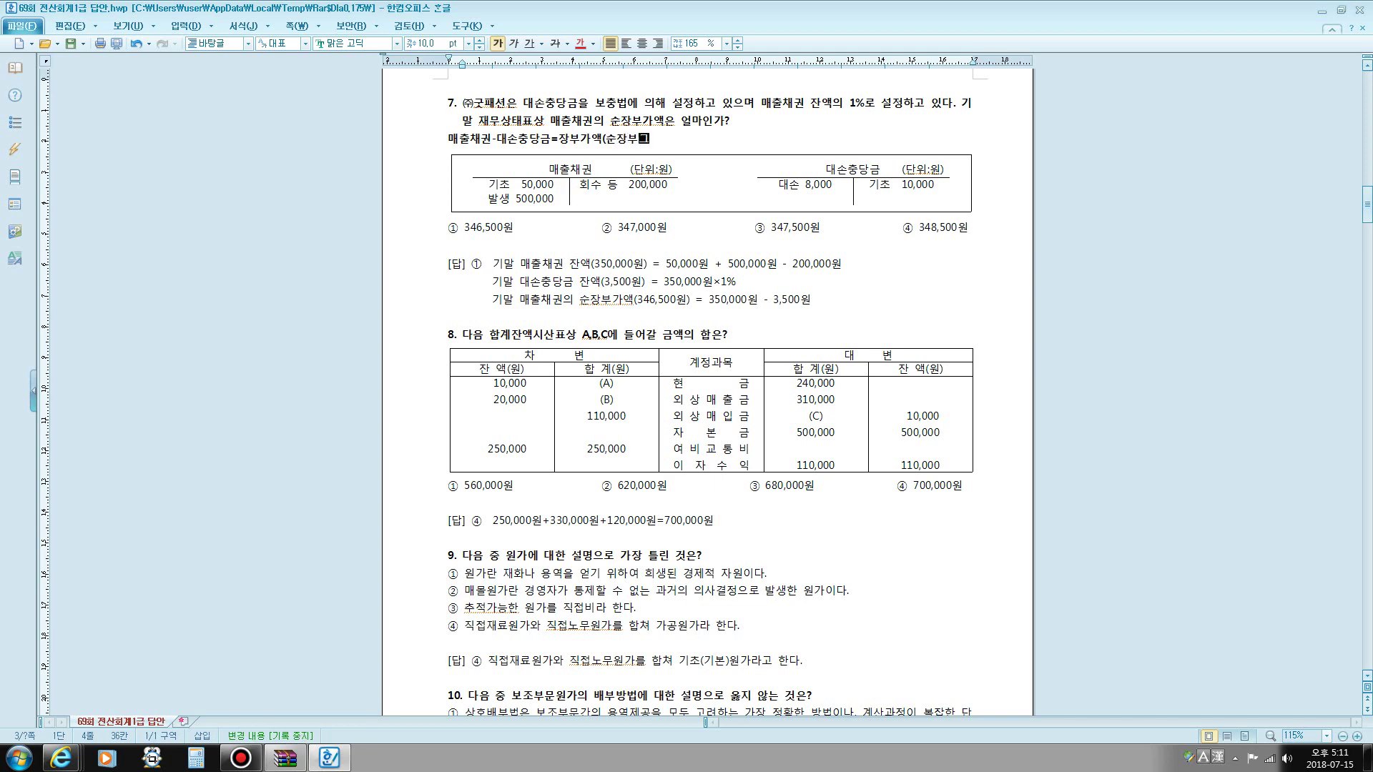
{"action": "type", "text": "장부금액)"}
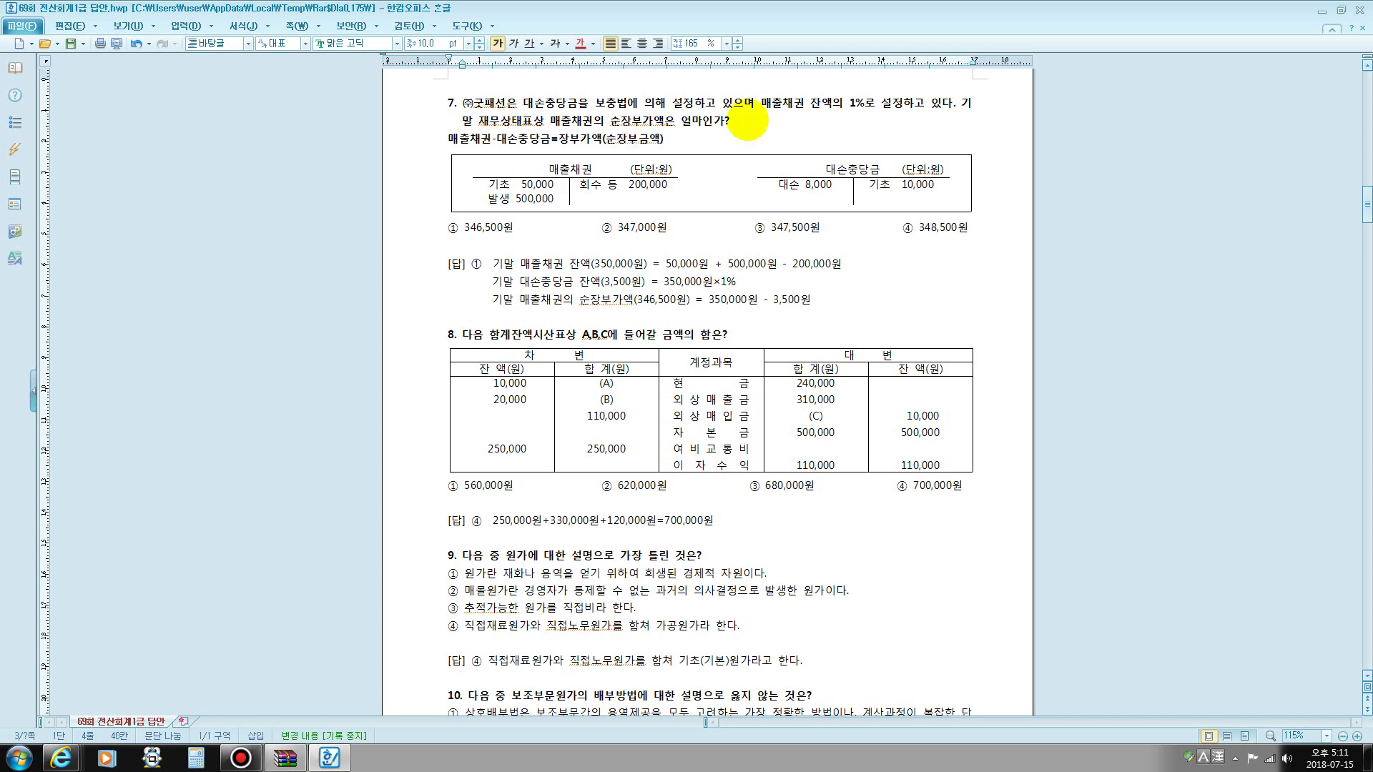
{"action": "scroll", "coordinate": [736, 125], "scroll_direction": "down", "scroll_amount": 3}
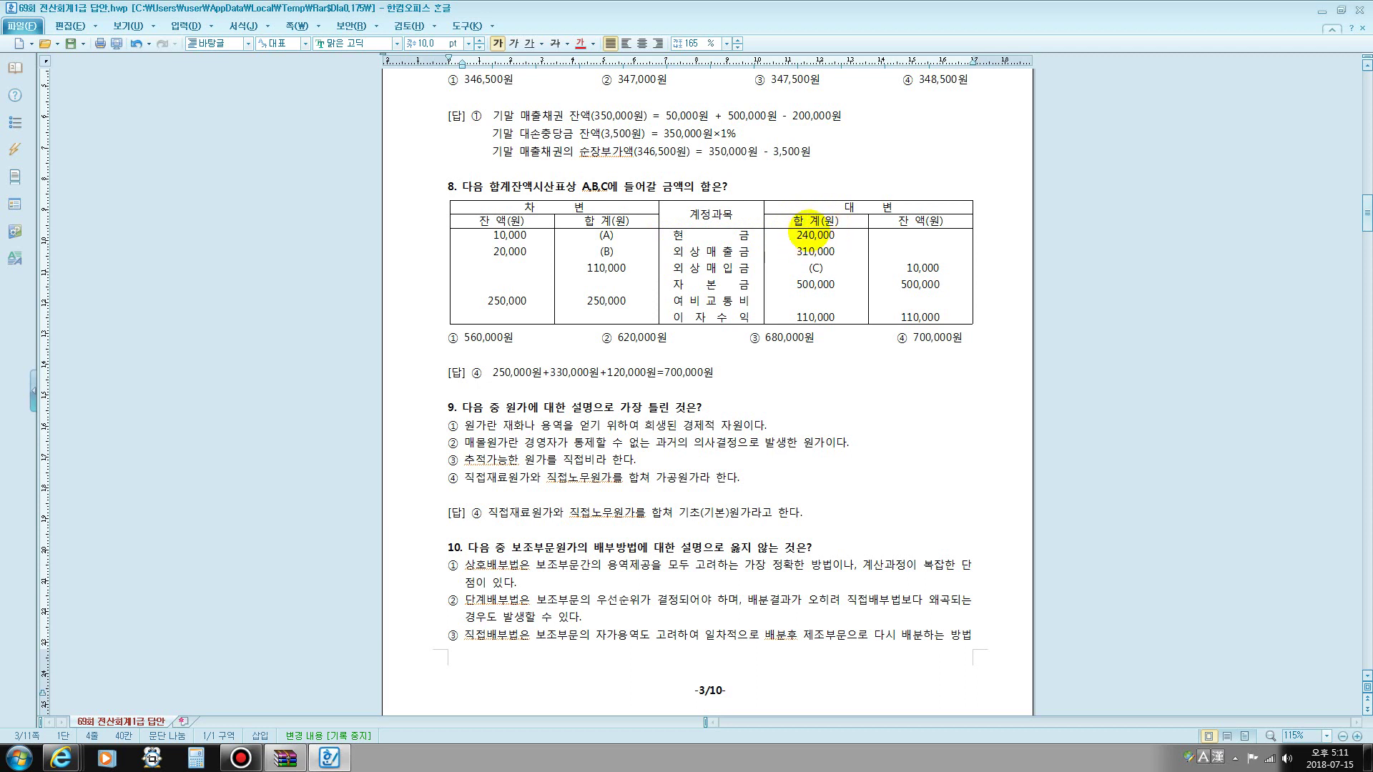
- Highlight the cash balance and enter 250,000 after (A) in question 8's table
{"action": "left_click_drag", "start_coordinate": [489, 235], "coordinate": [521, 237]}
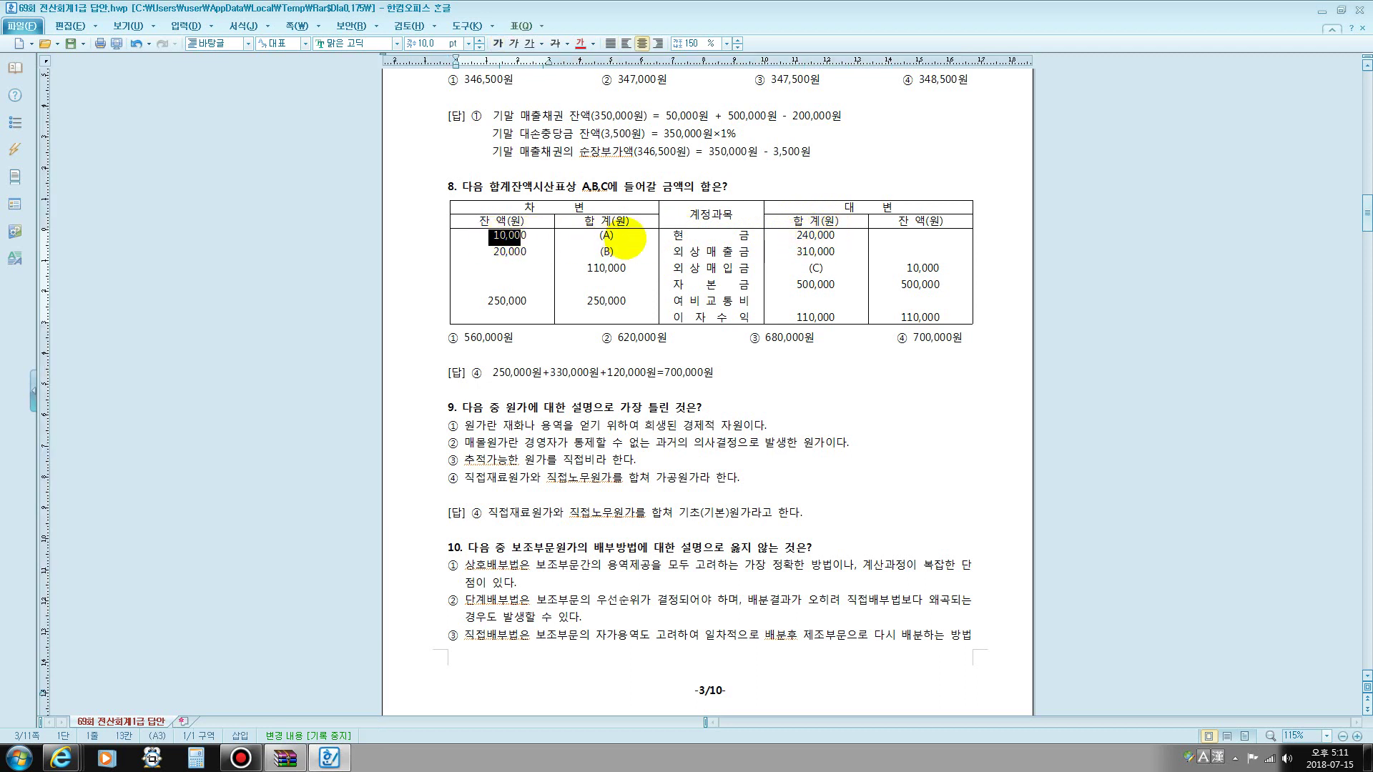
{"action": "left_click", "coordinate": [624, 236]}
{"action": "type", "text": "250,000"}
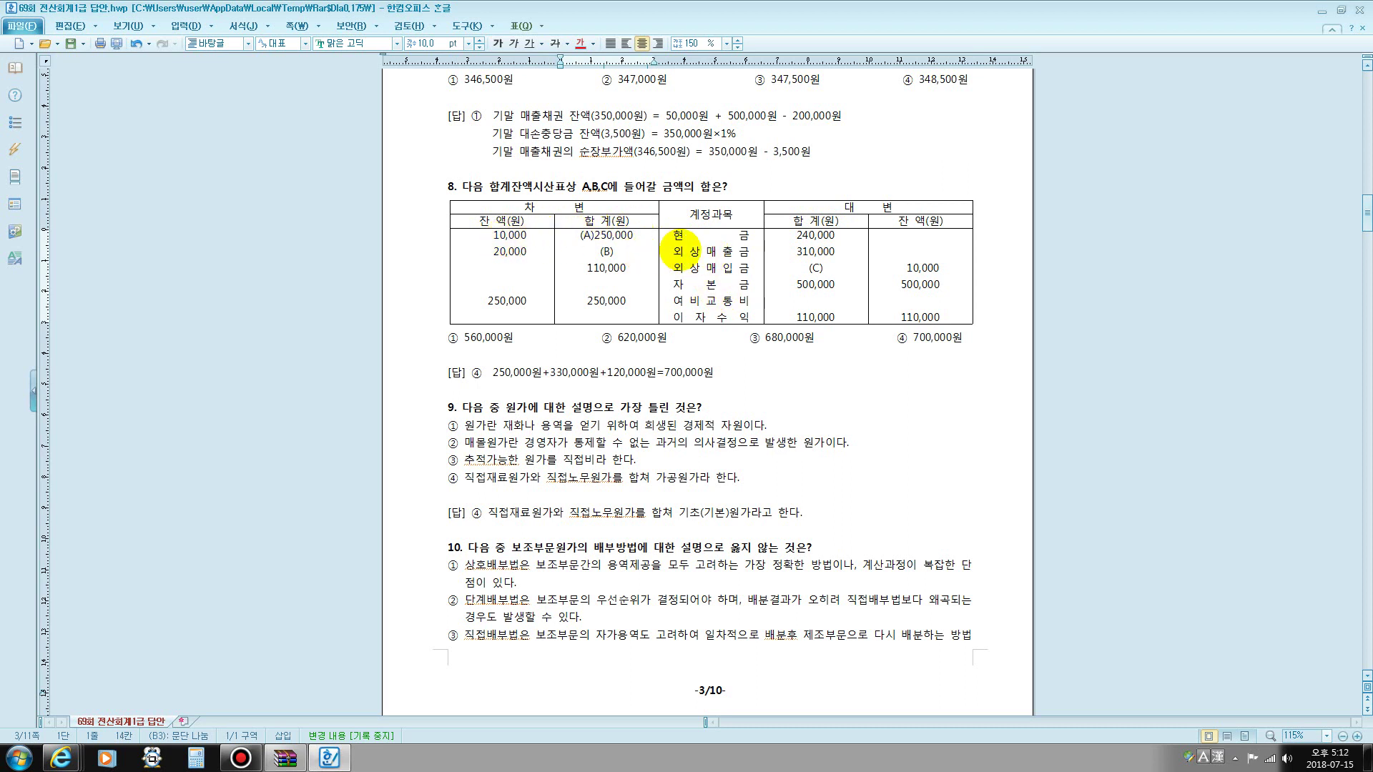
- Mark the 외상매출금 row with the screen pen and enter 330,000 after (B)
{"action": "left_click_drag", "start_coordinate": [609, 277], "coordinate": [816, 276]}
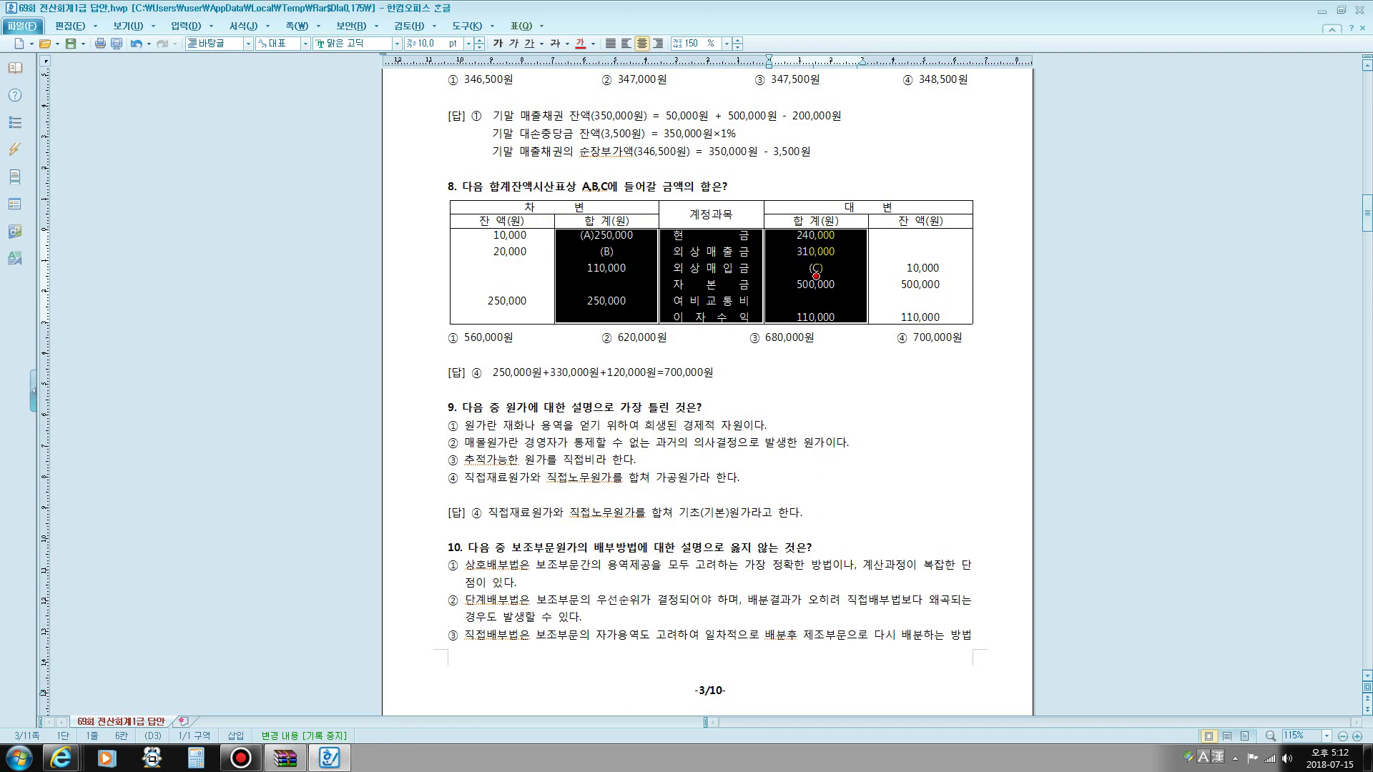
{"action": "key", "text": "Escape"}
{"action": "key", "text": "F9"}
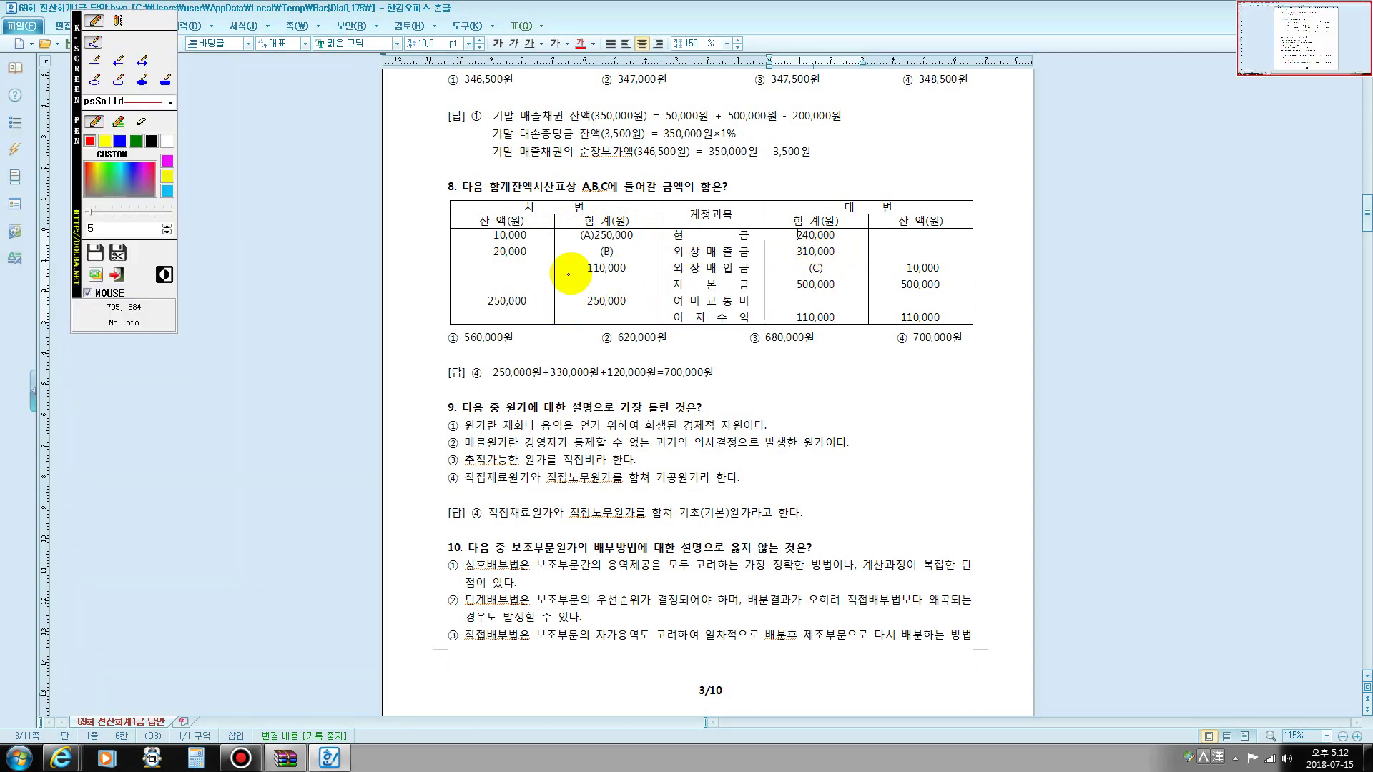
{"action": "left_click_drag", "start_coordinate": [600, 256], "coordinate": [832, 253]}
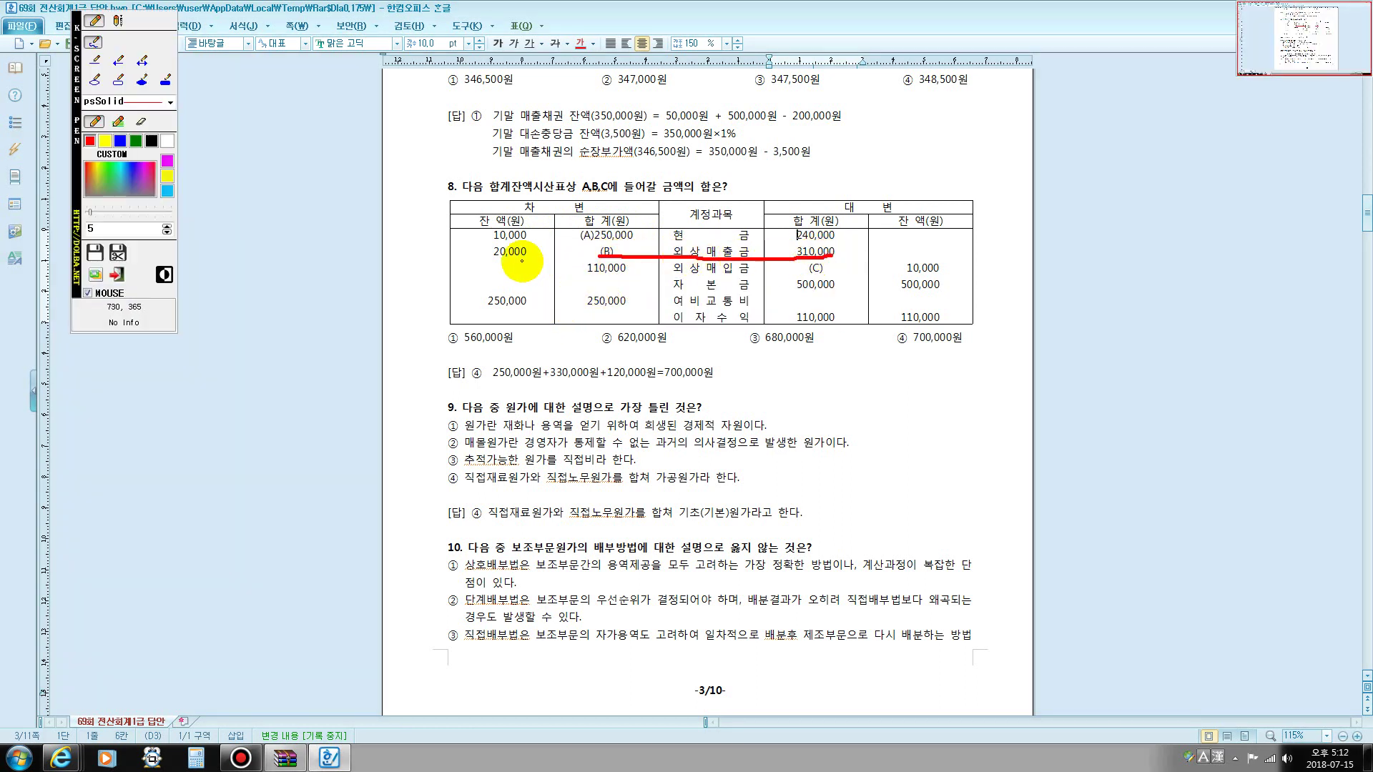
{"action": "key", "text": "F9"}
{"action": "left_click", "coordinate": [619, 252]}
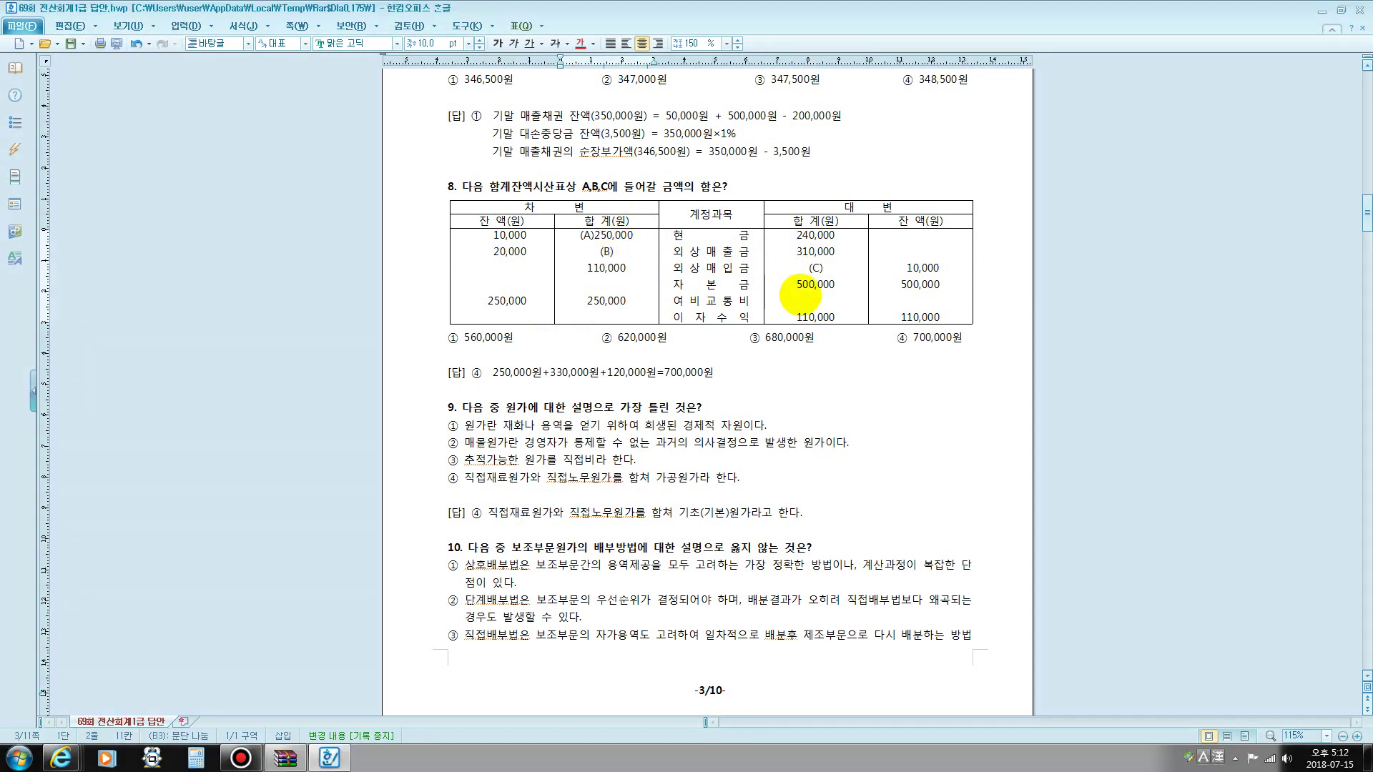
{"action": "left_click_drag", "start_coordinate": [797, 252], "coordinate": [837, 252]}
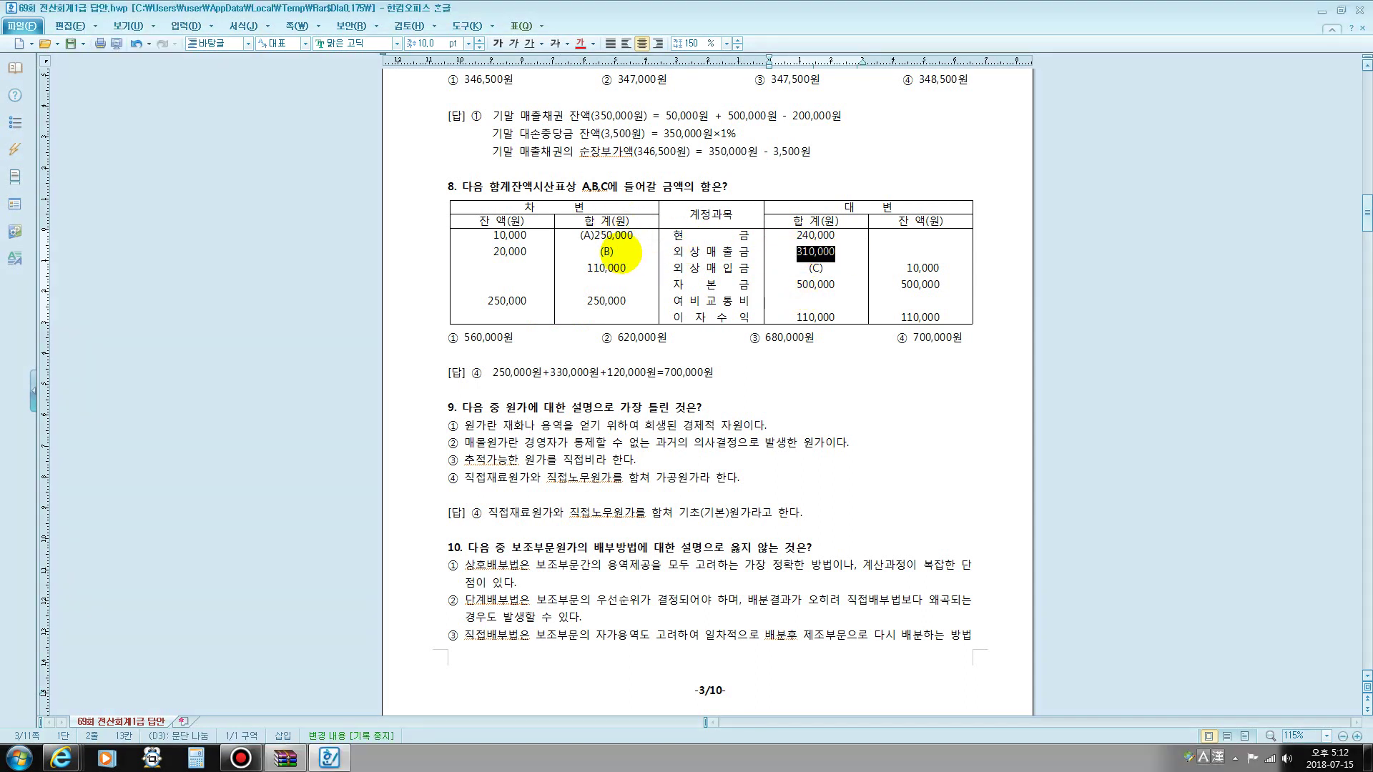
{"action": "left_click", "coordinate": [615, 252]}
{"action": "type", "text": "330,000"}
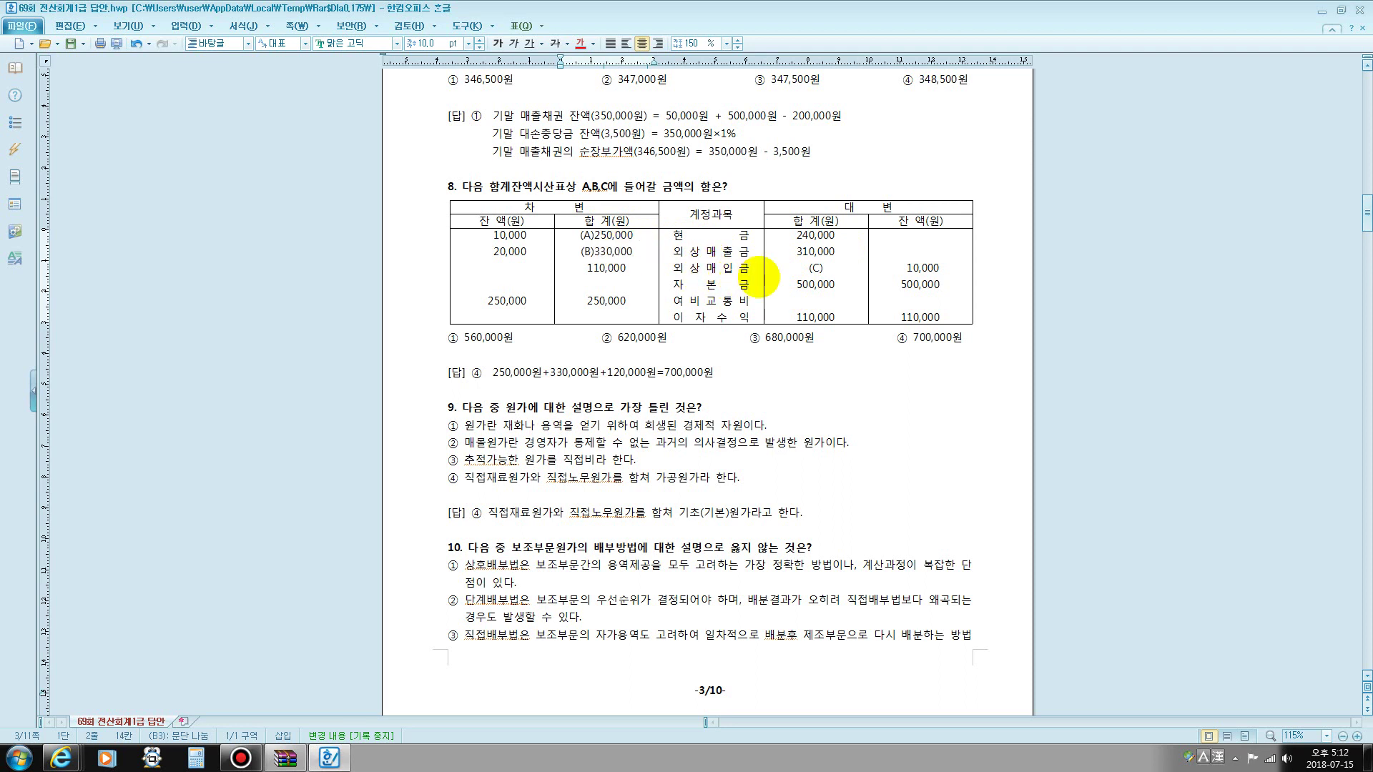
- Mark the 외상매입금 row with the screen pen and enter 120,000 after (C)
{"action": "left_click_drag", "start_coordinate": [593, 270], "coordinate": [816, 276]}
{"action": "left_click", "coordinate": [816, 276]}
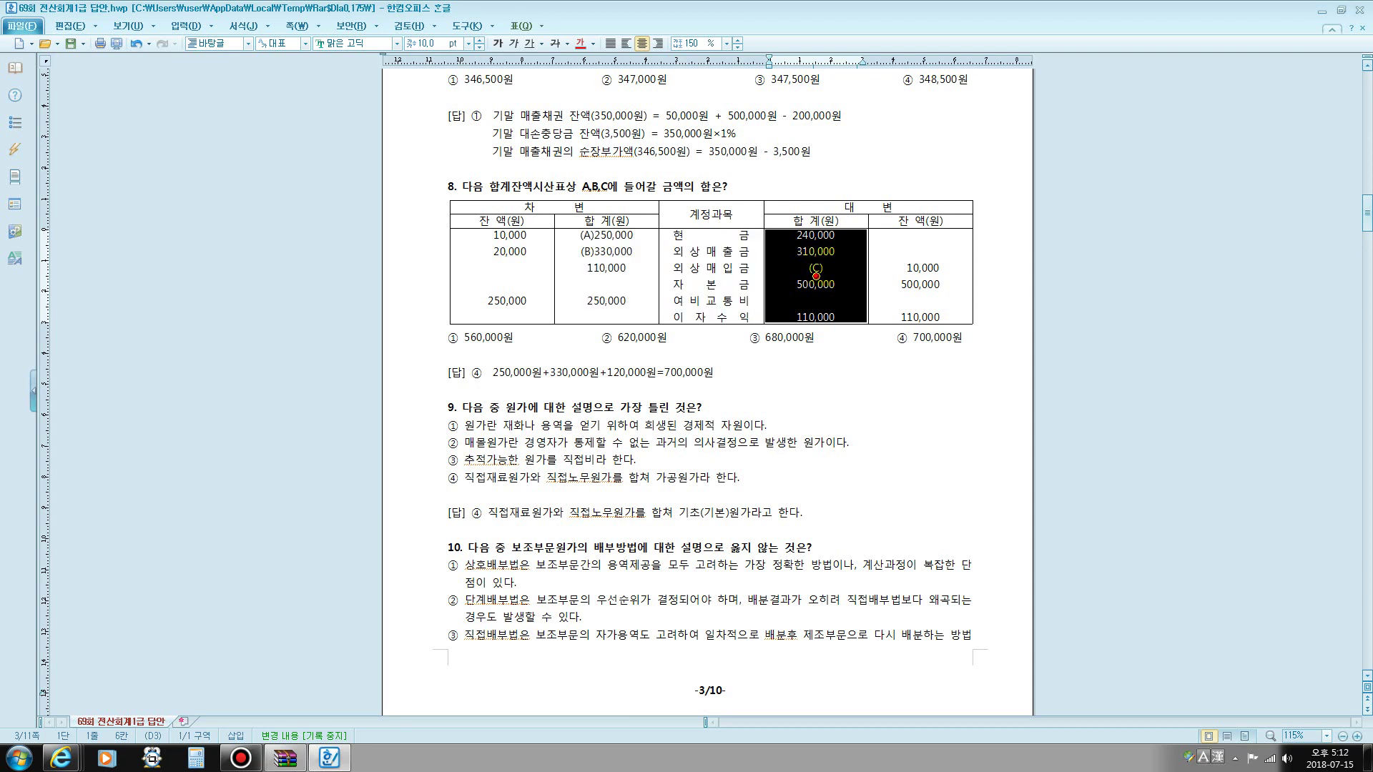
{"action": "left_click", "coordinate": [703, 278]}
{"action": "key", "text": "F9"}
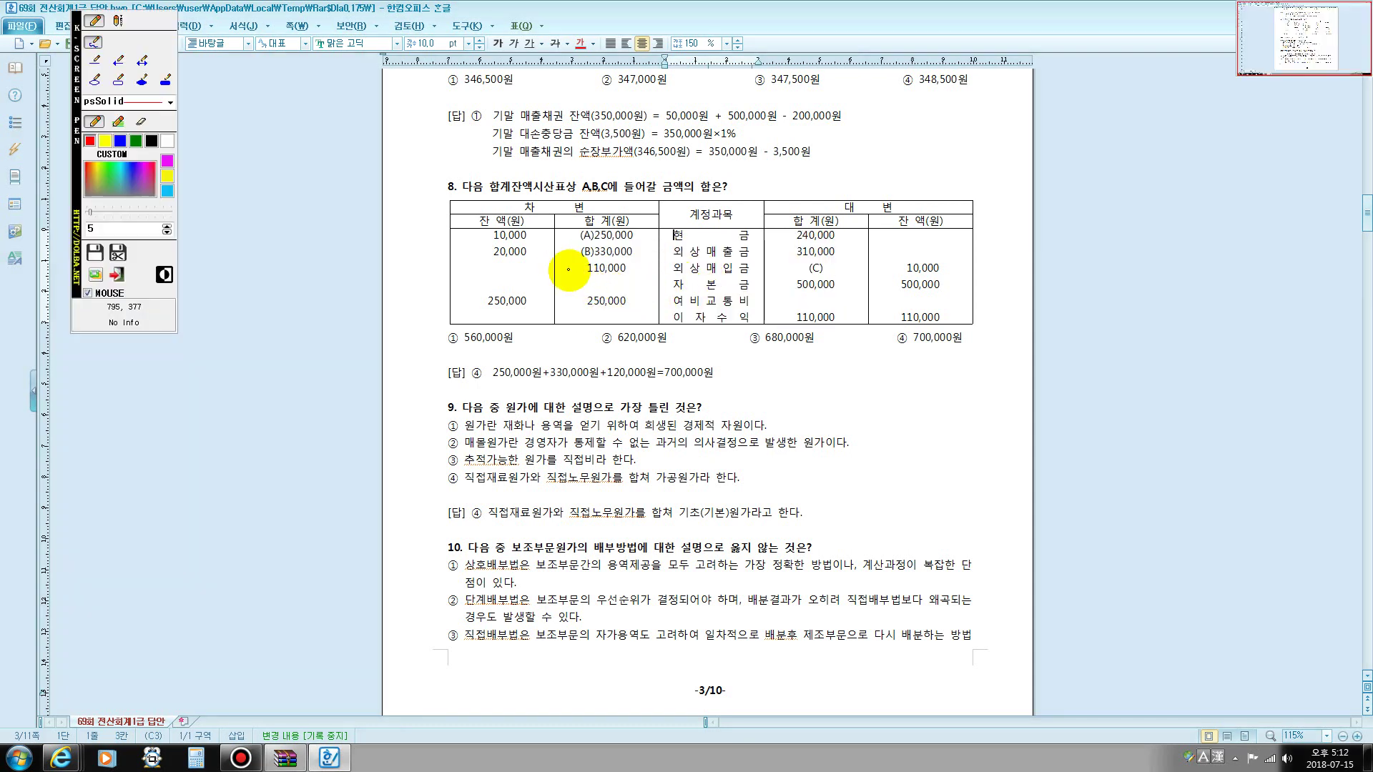
{"action": "left_click_drag", "start_coordinate": [580, 275], "coordinate": [955, 279]}
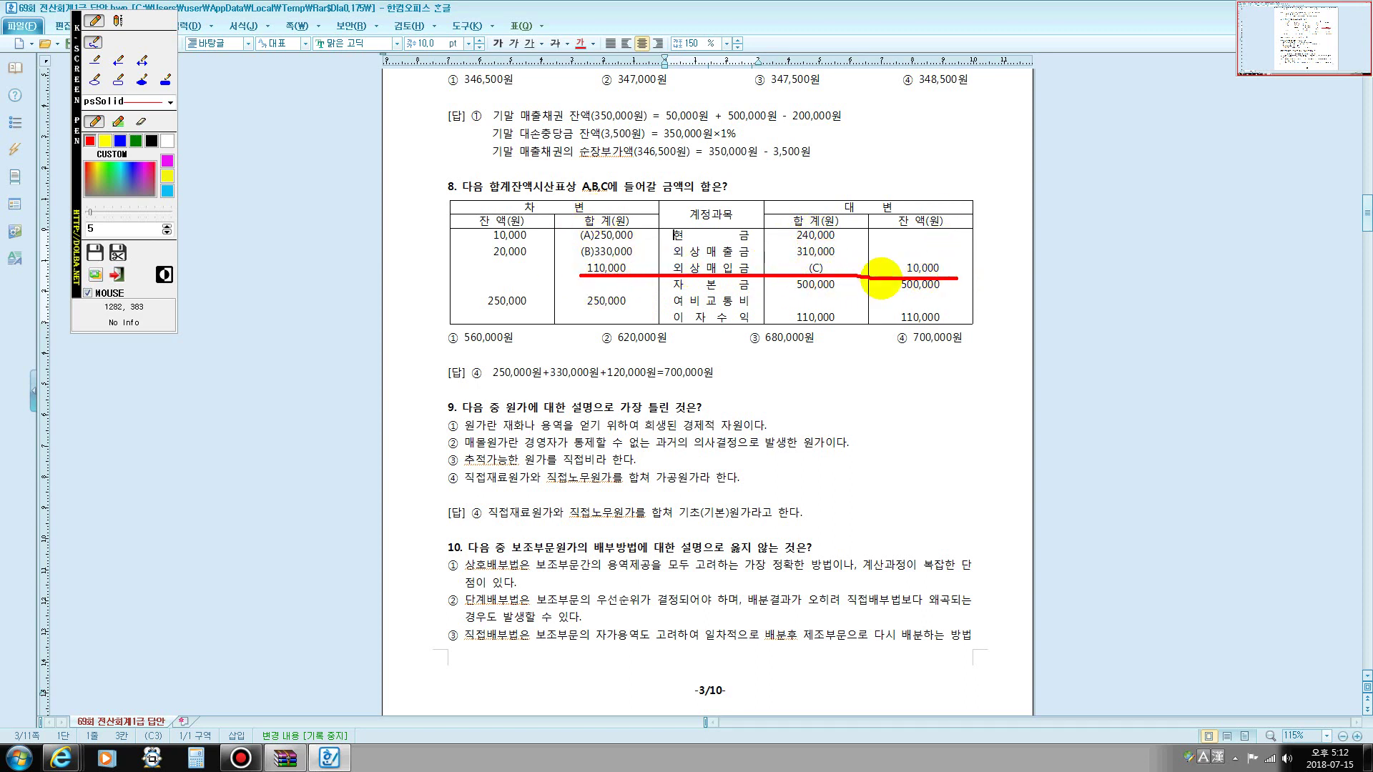
{"action": "key", "text": "Escape"}
{"action": "left_click", "coordinate": [825, 269]}
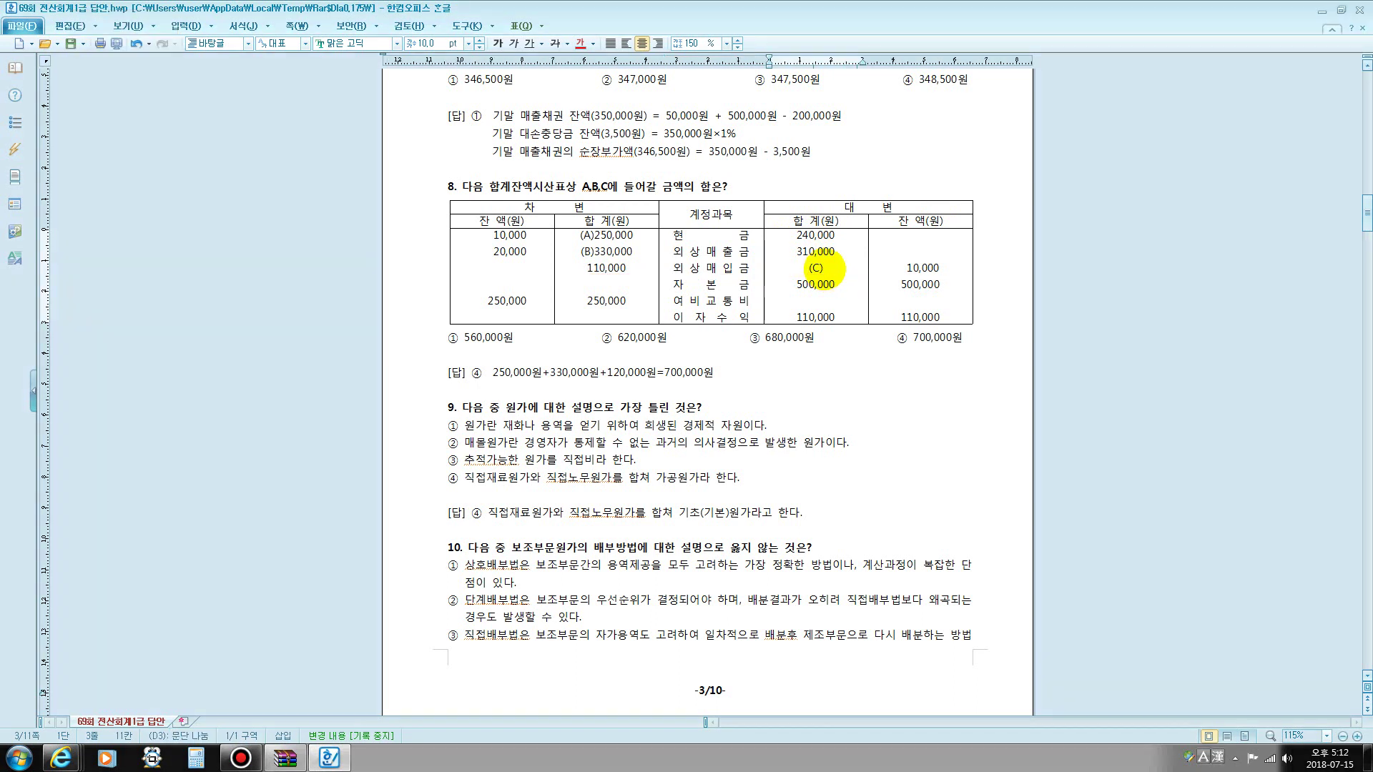
{"action": "type", "text": "120,000"}
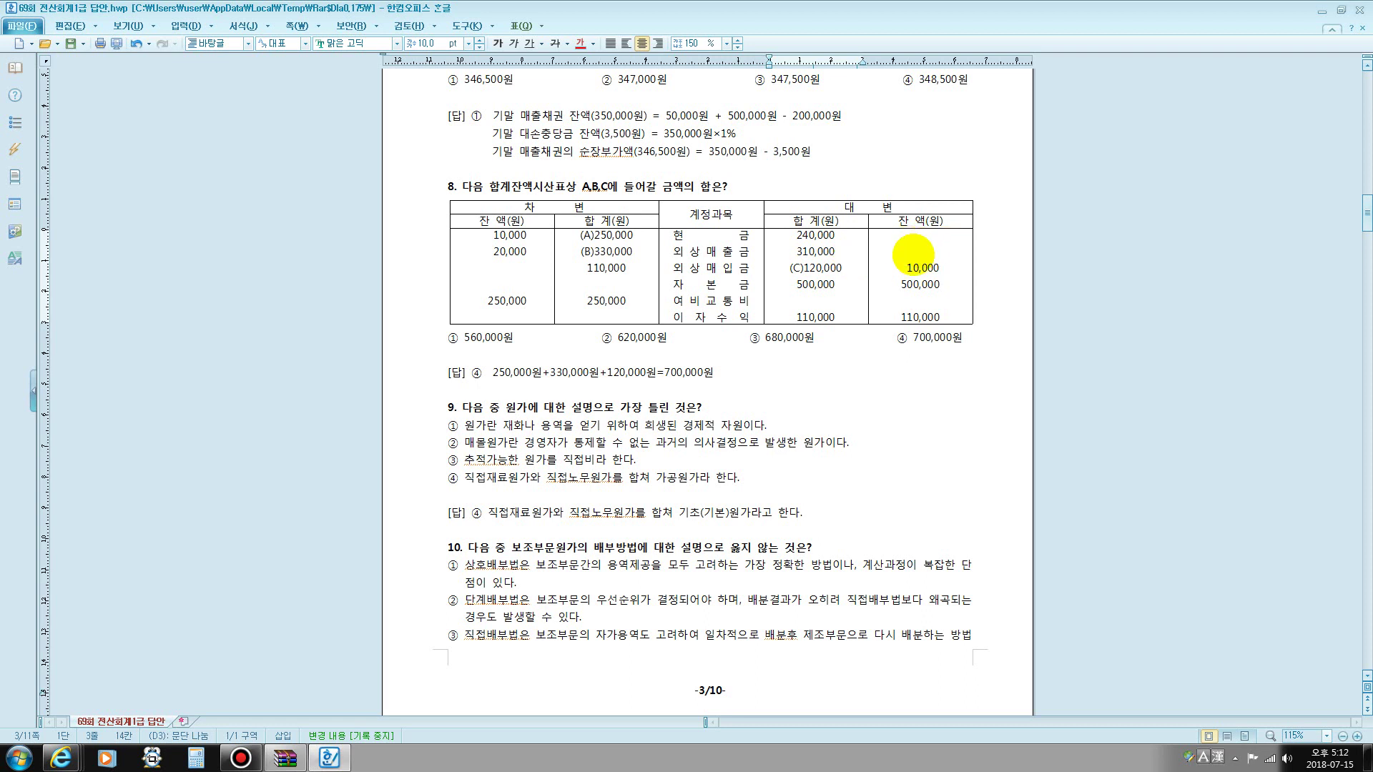
- Highlight the (B) and (C) values, answer ④ 700,000원, then question 9's 희생된 경제적 자원
{"action": "left_click_drag", "start_coordinate": [606, 253], "coordinate": [613, 253]}
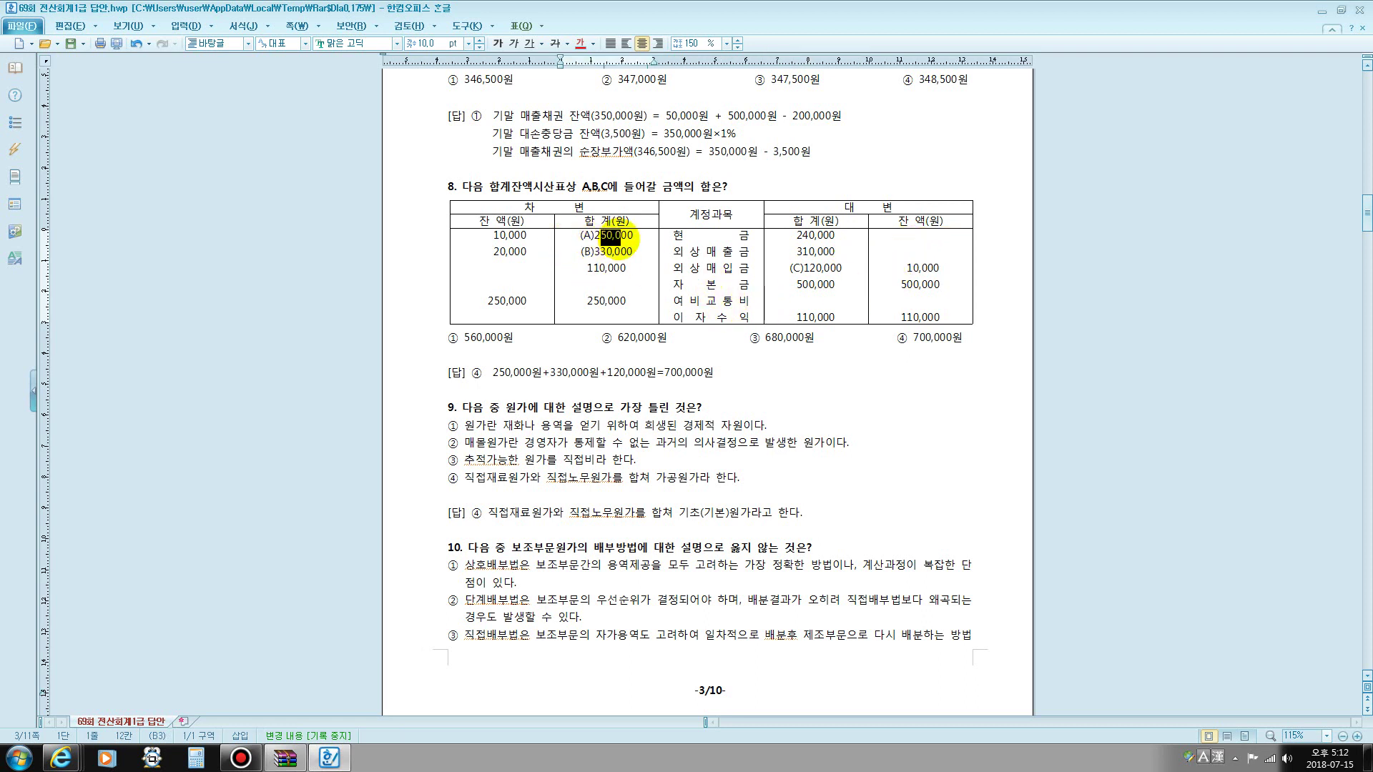
{"action": "left_click_drag", "start_coordinate": [803, 269], "coordinate": [830, 269]}
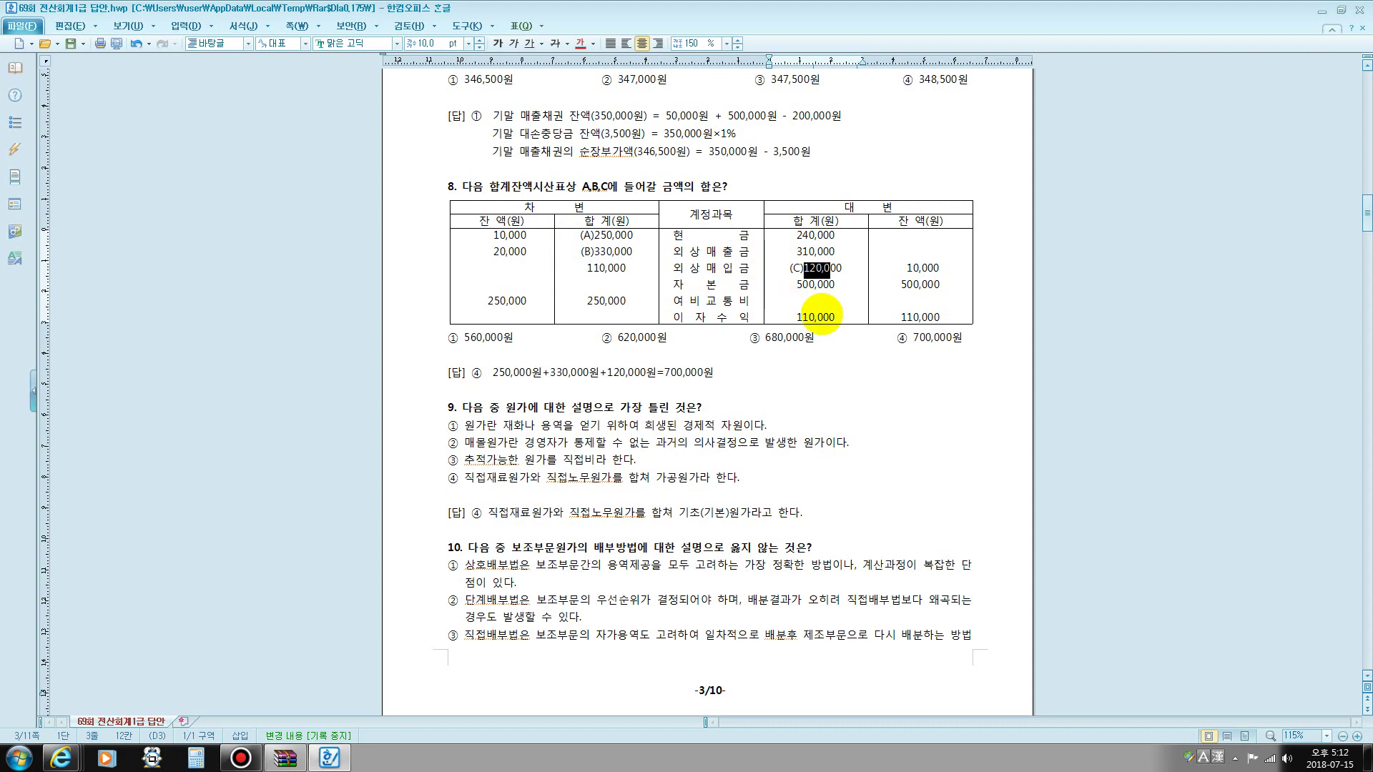
{"action": "left_click_drag", "start_coordinate": [894, 338], "coordinate": [960, 340]}
{"action": "scroll", "coordinate": [615, 336], "scroll_direction": "down", "scroll_amount": 5}
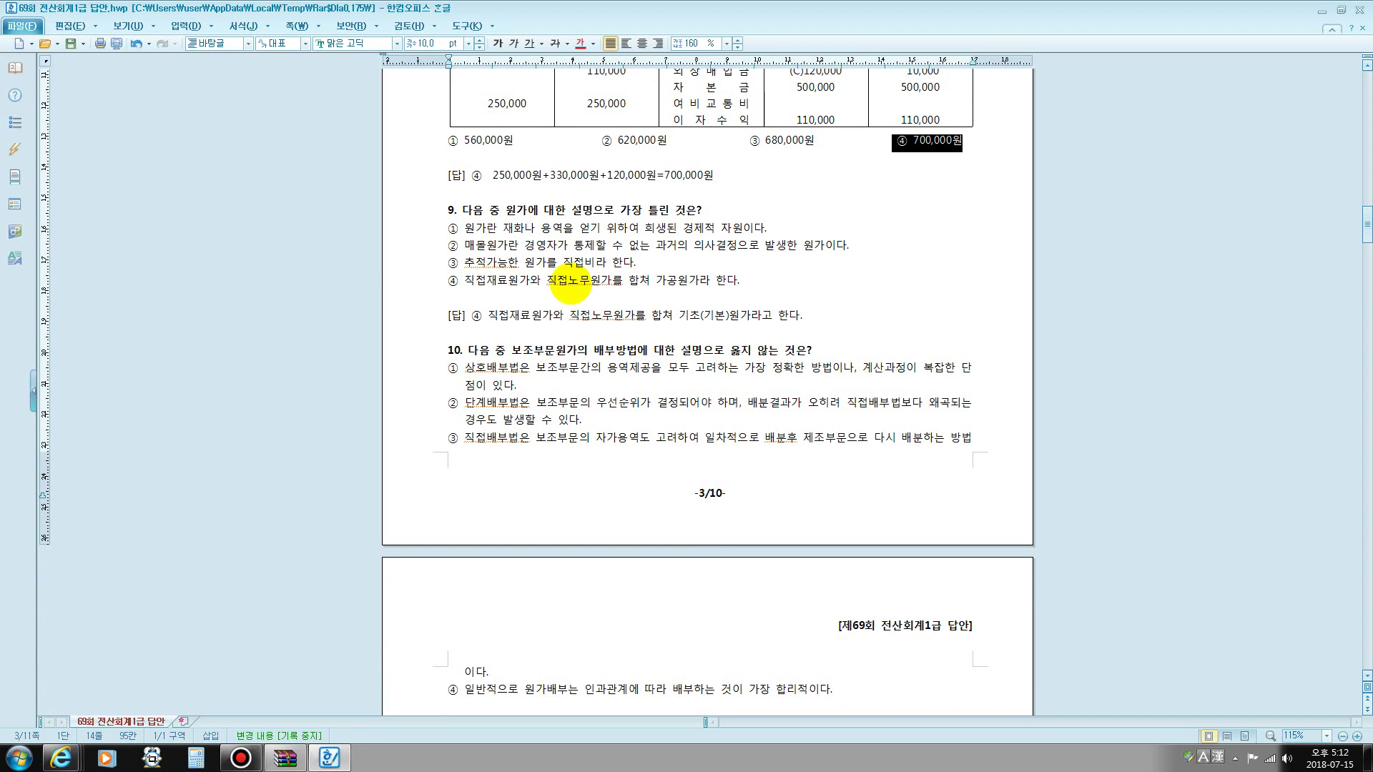
{"action": "left_click_drag", "start_coordinate": [525, 228], "coordinate": [731, 225]}
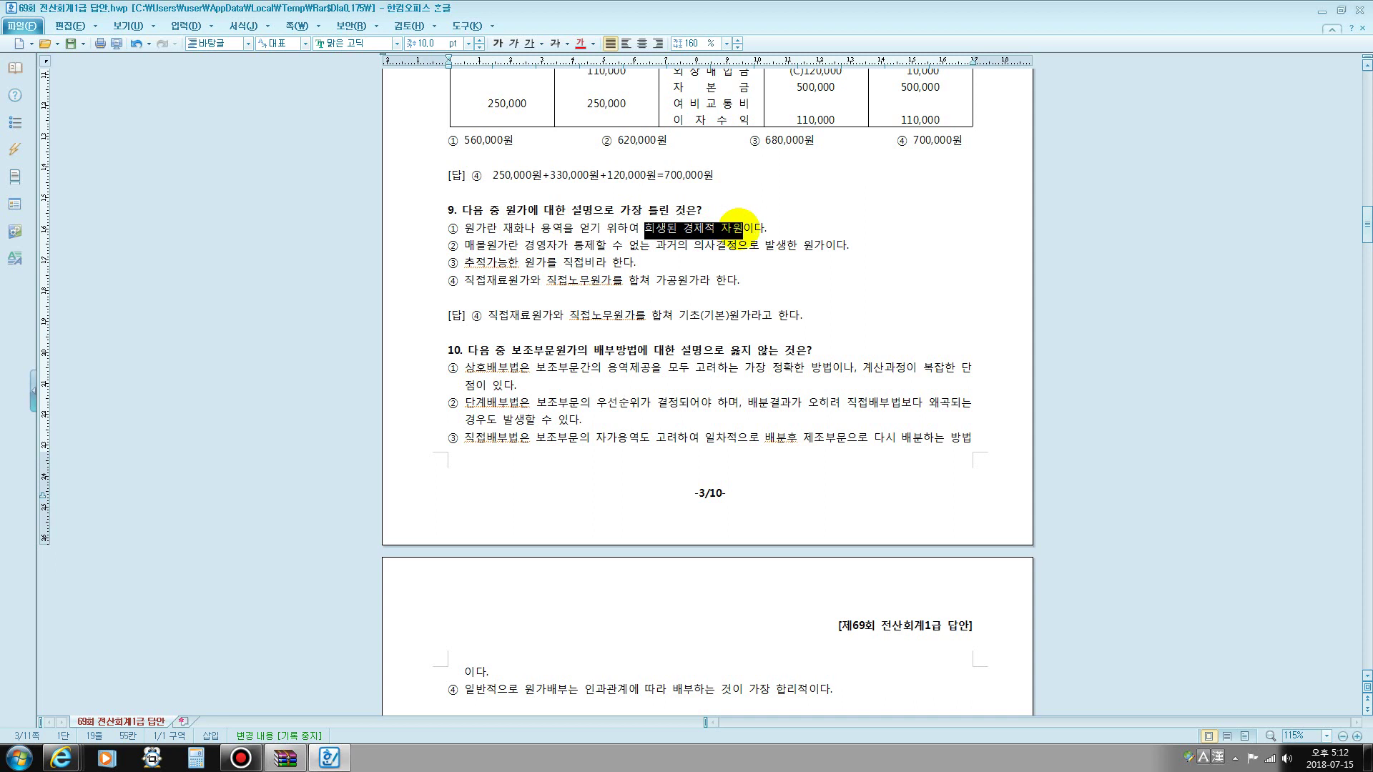
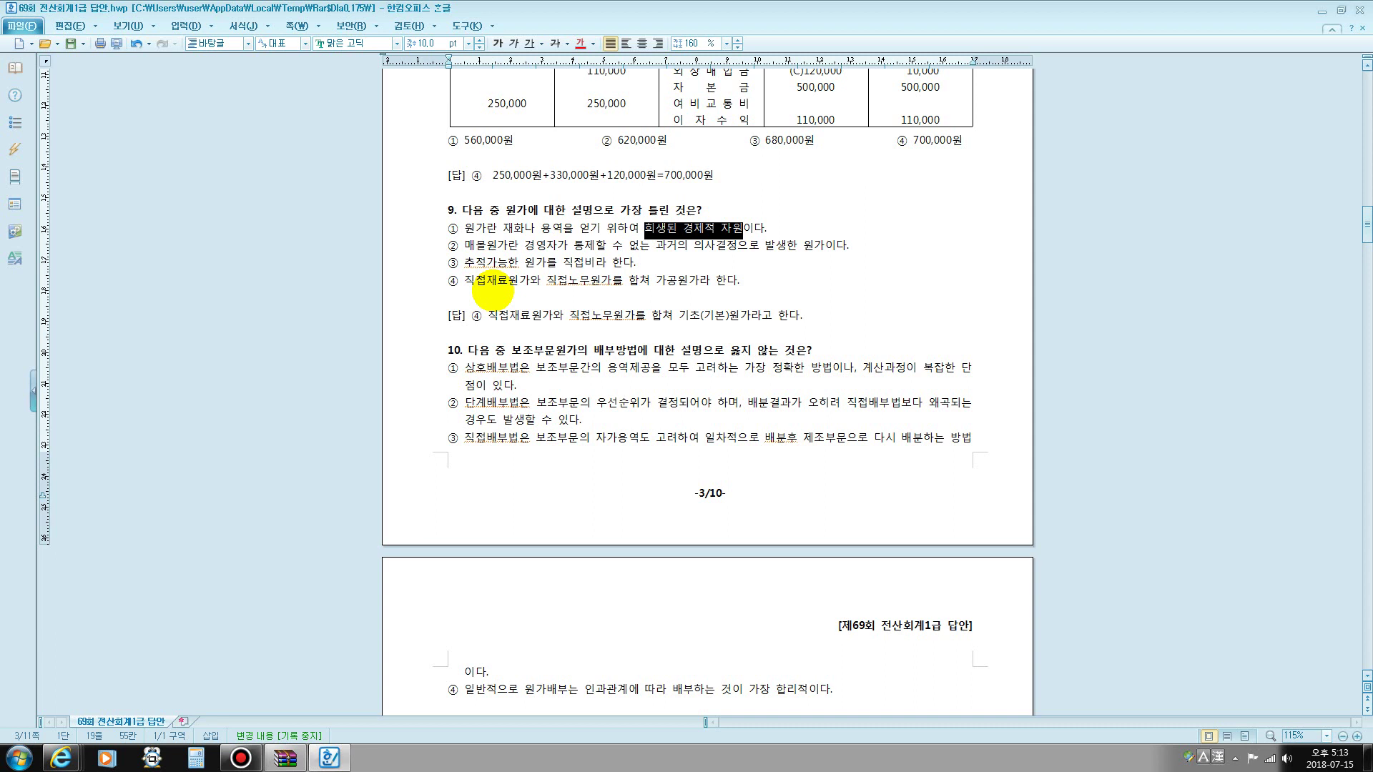
- Point out options ③ and ④ of question 9, then note 가공원가=직접노무비+제조간접비 below option ④
{"action": "left_click_drag", "start_coordinate": [497, 263], "coordinate": [593, 260]}
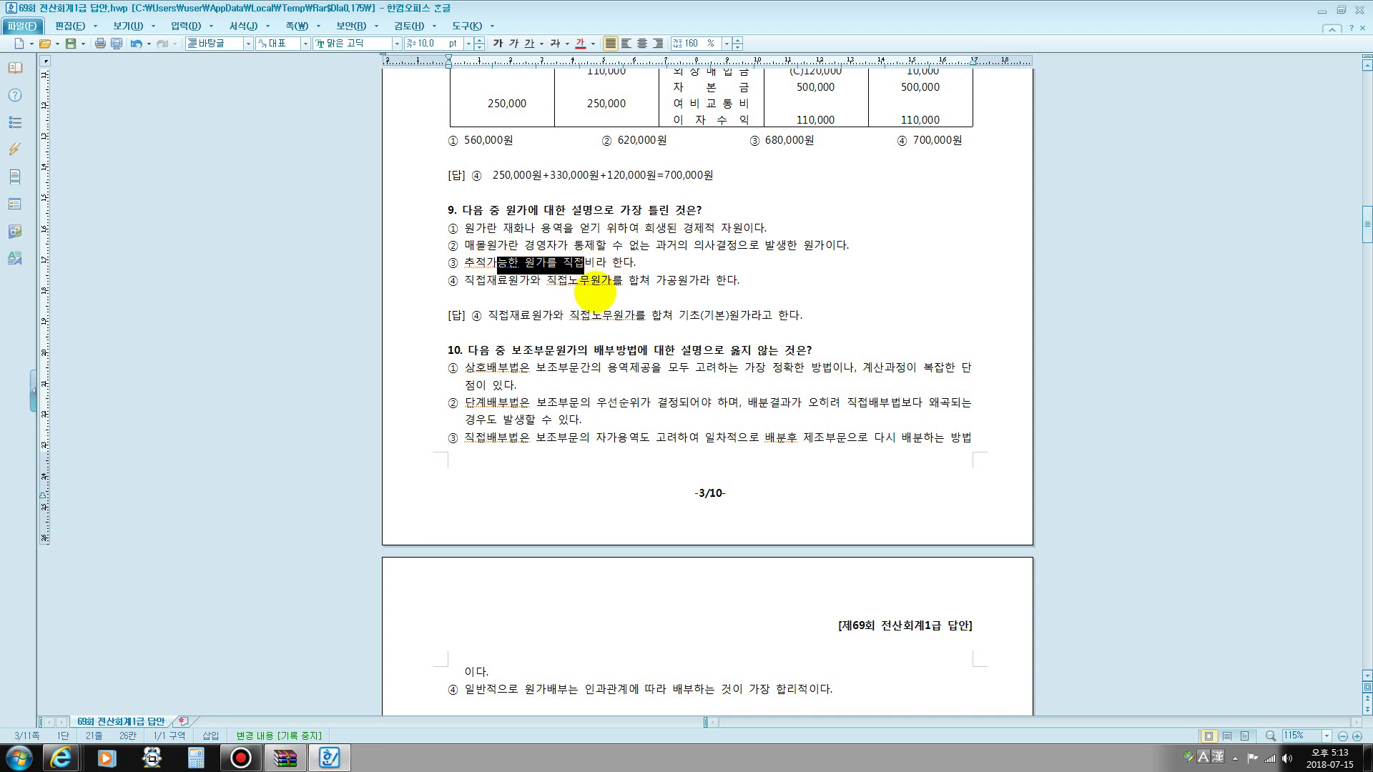
{"action": "left_click_drag", "start_coordinate": [465, 280], "coordinate": [622, 280]}
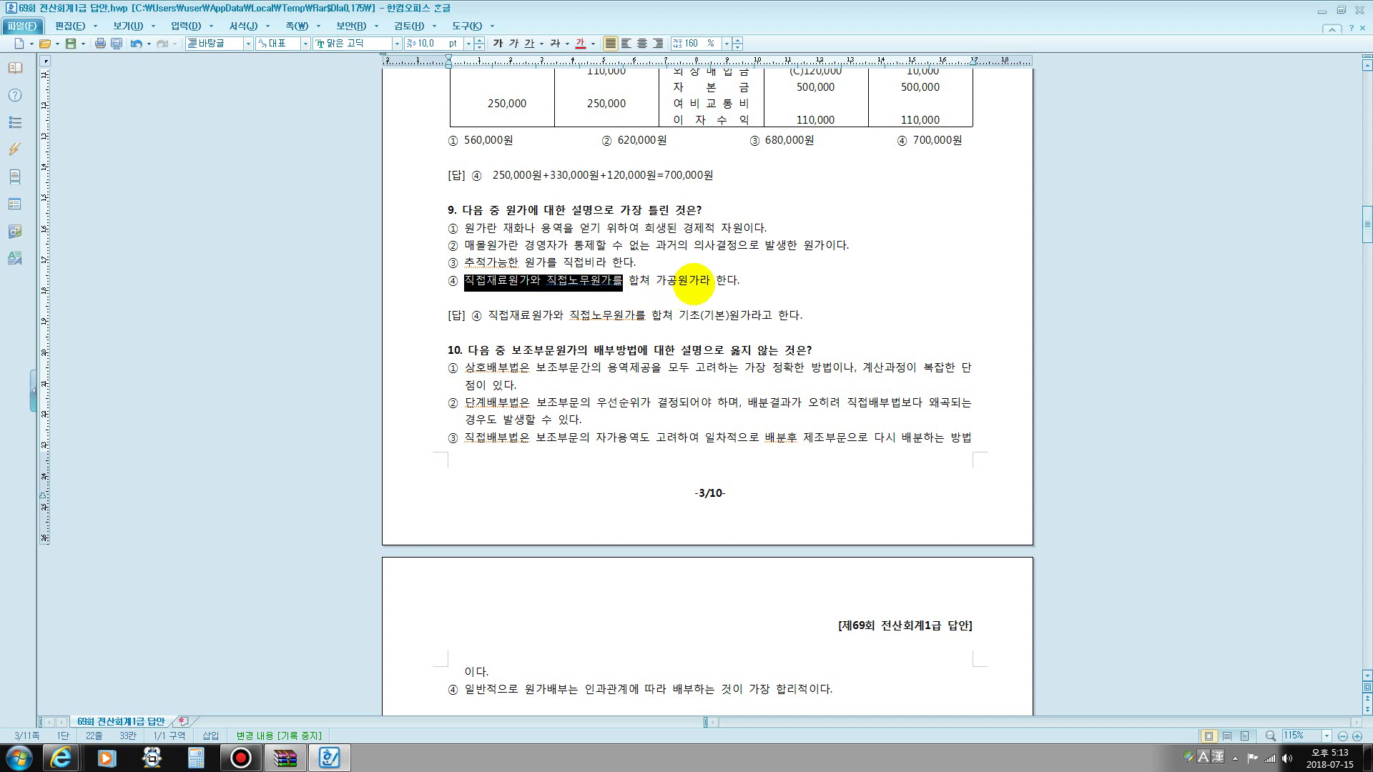
{"action": "left_click", "coordinate": [471, 300]}
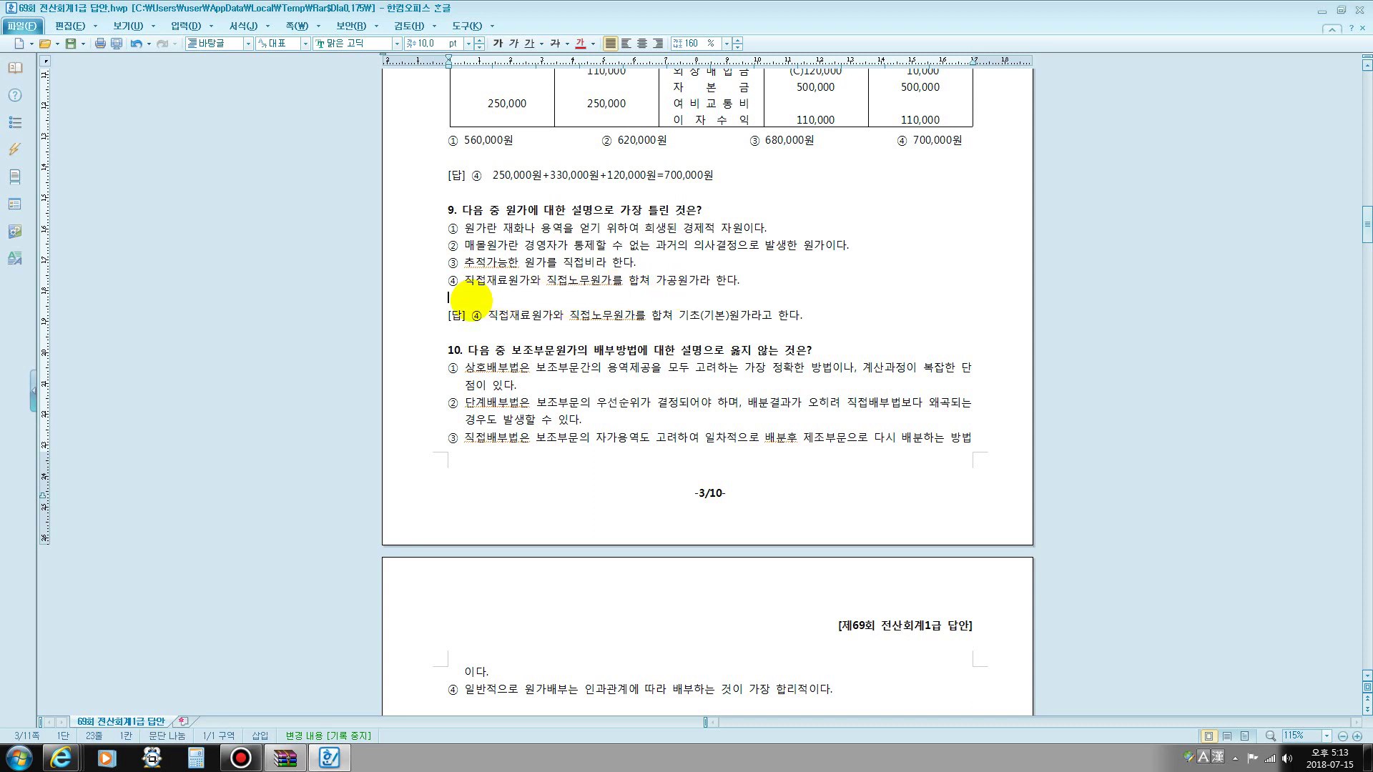
{"action": "type", "text": "가공원가"}
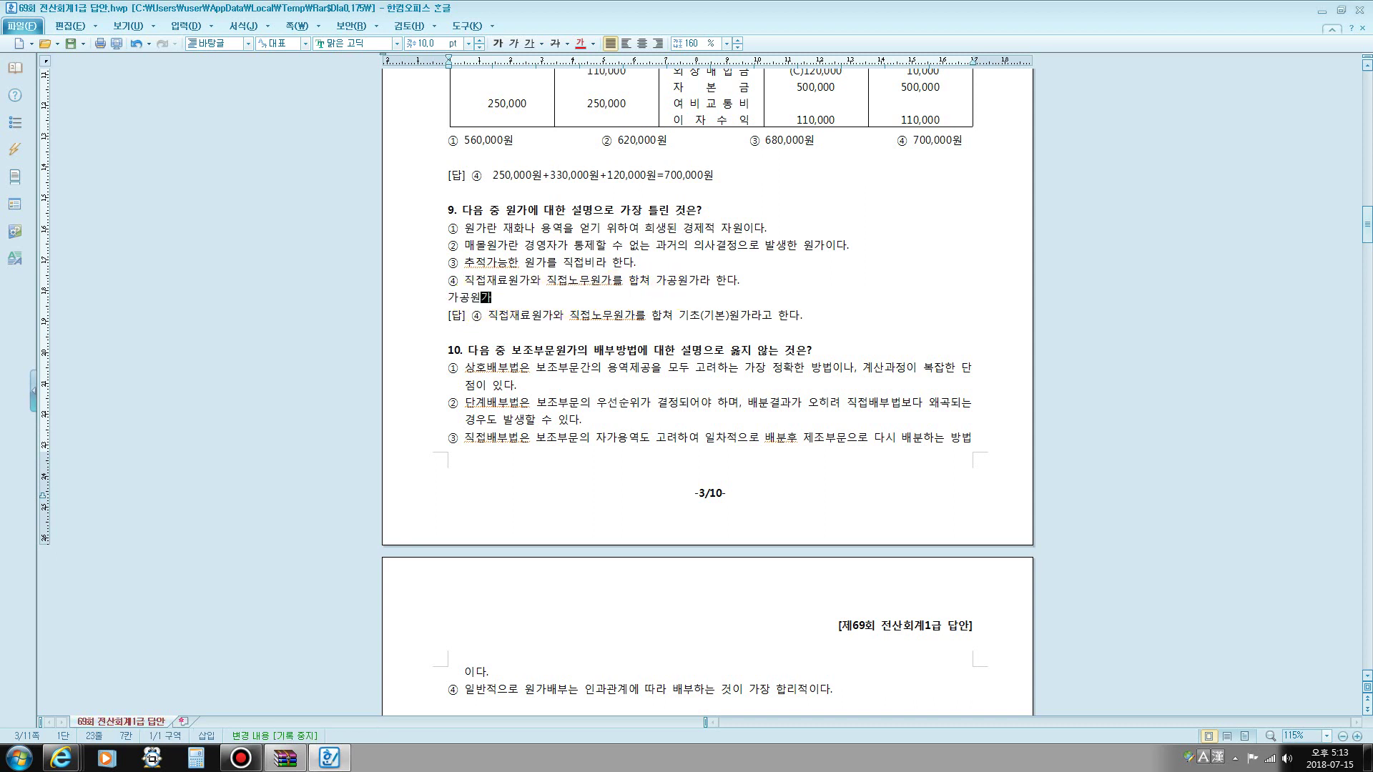
{"action": "type", "text": "=직접"}
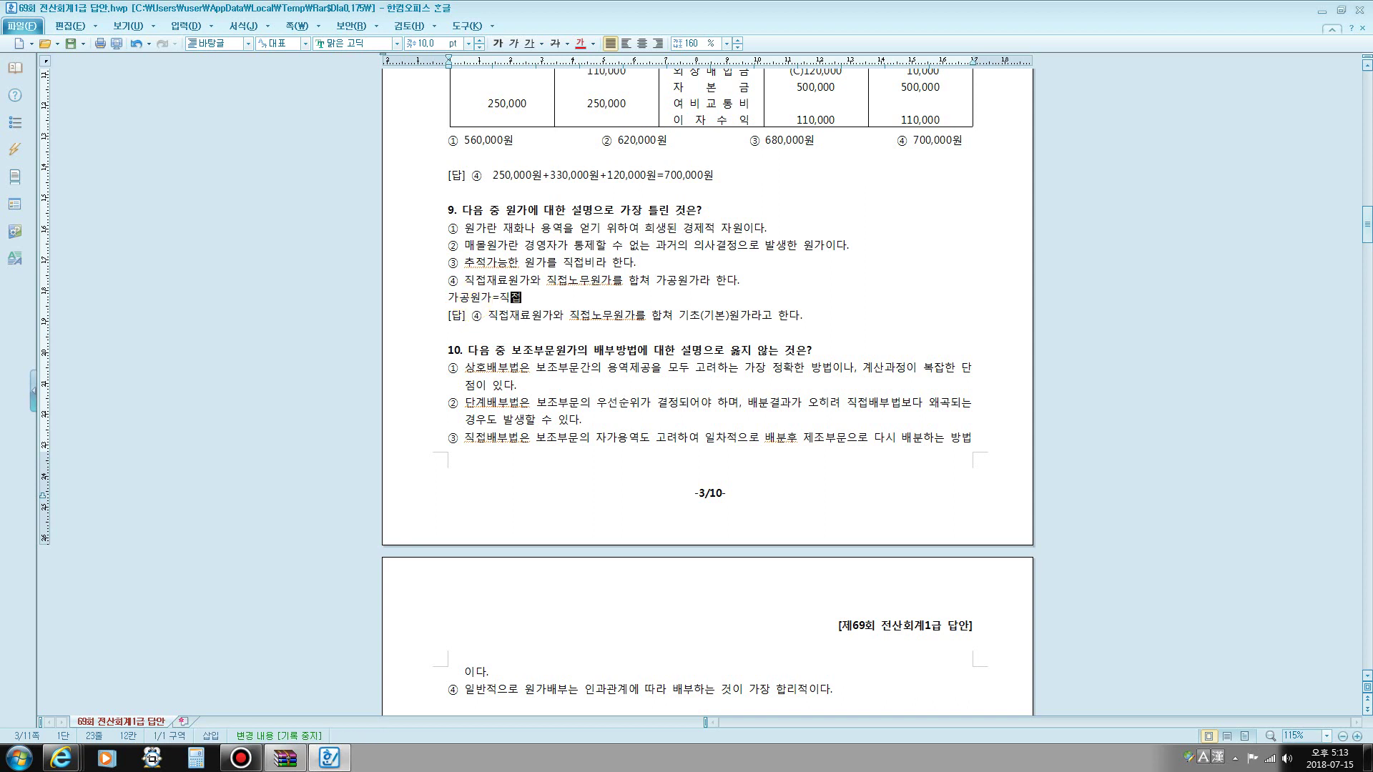
{"action": "type", "text": "노무비+제조간접비"}
{"action": "scroll", "coordinate": [567, 337], "scroll_direction": "down", "scroll_amount": 3}
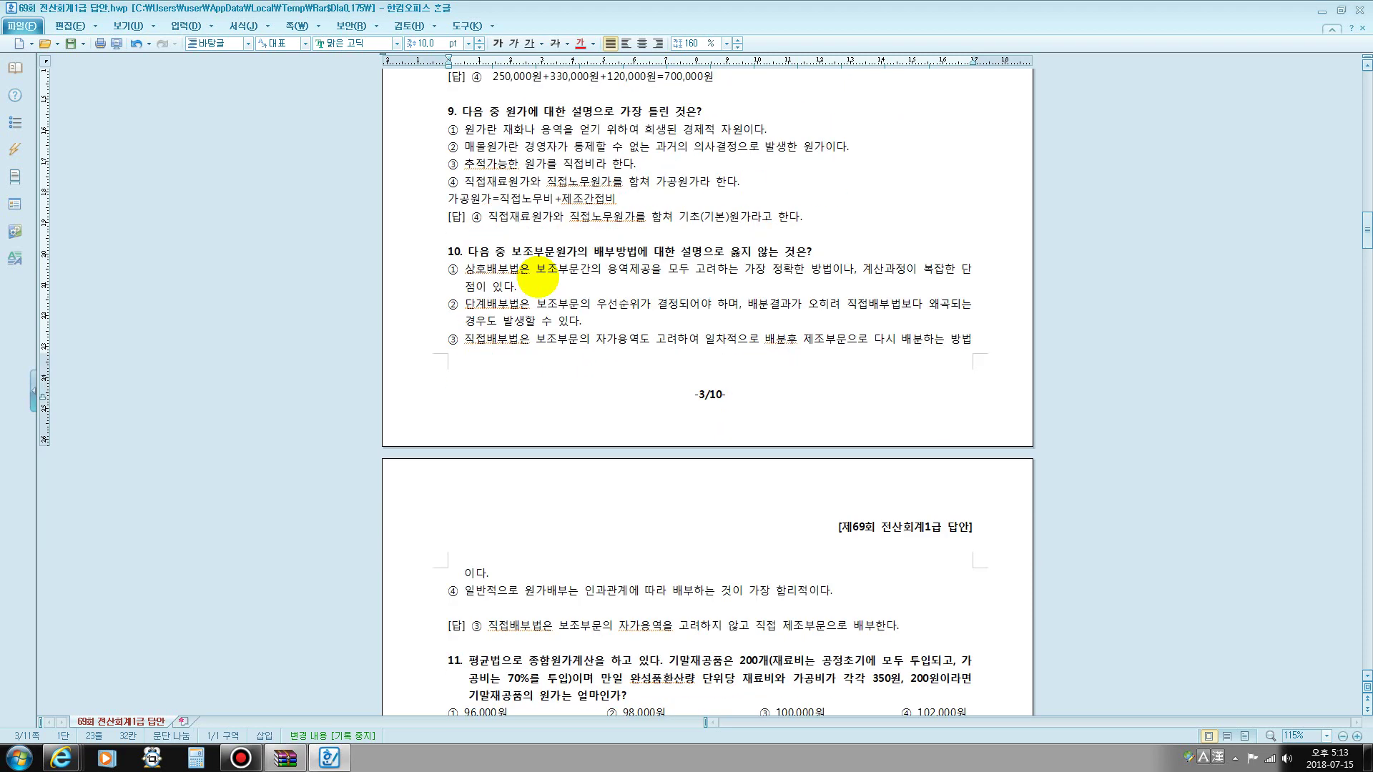
{"action": "scroll", "coordinate": [565, 206], "scroll_direction": "down", "scroll_amount": 1}
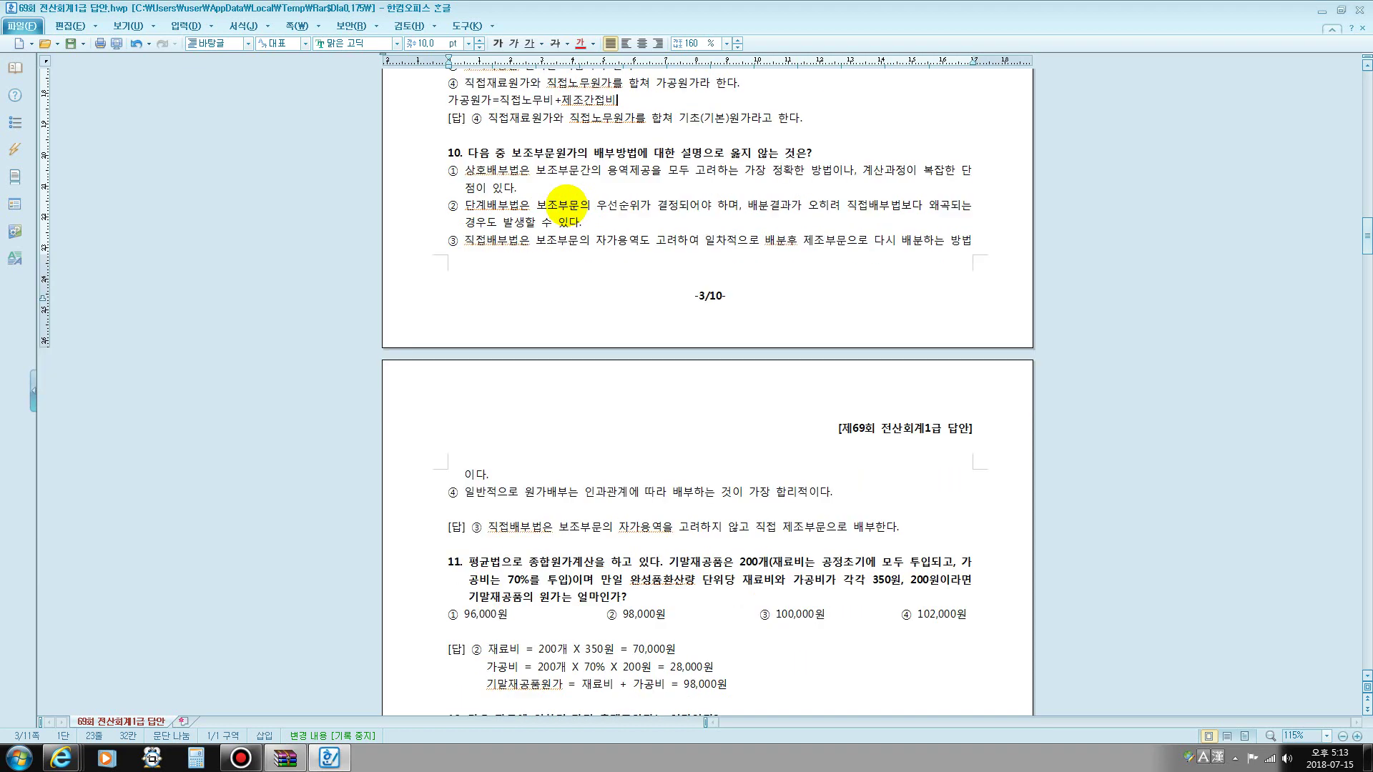
{"action": "left_click_drag", "start_coordinate": [520, 151], "coordinate": [635, 148]}
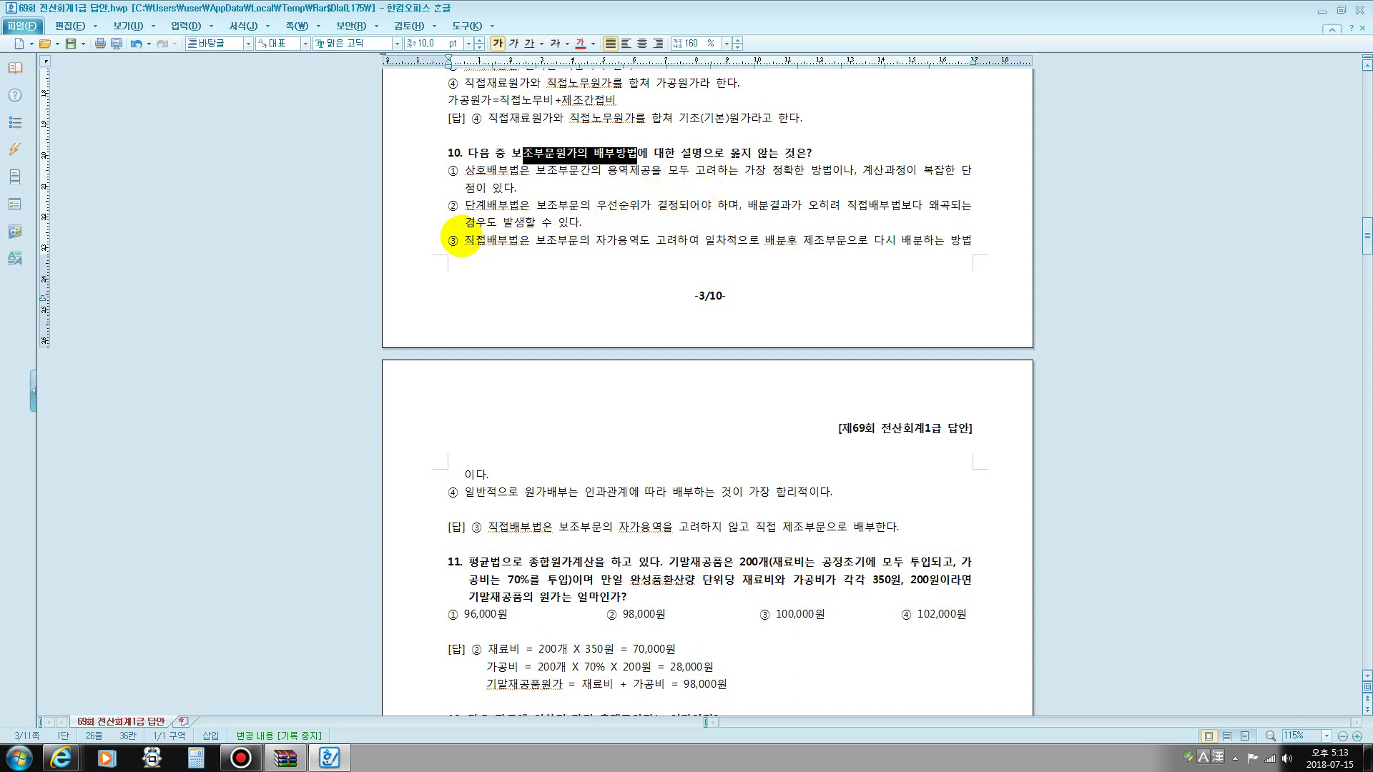
{"action": "left_click_drag", "start_coordinate": [464, 241], "coordinate": [601, 362]}
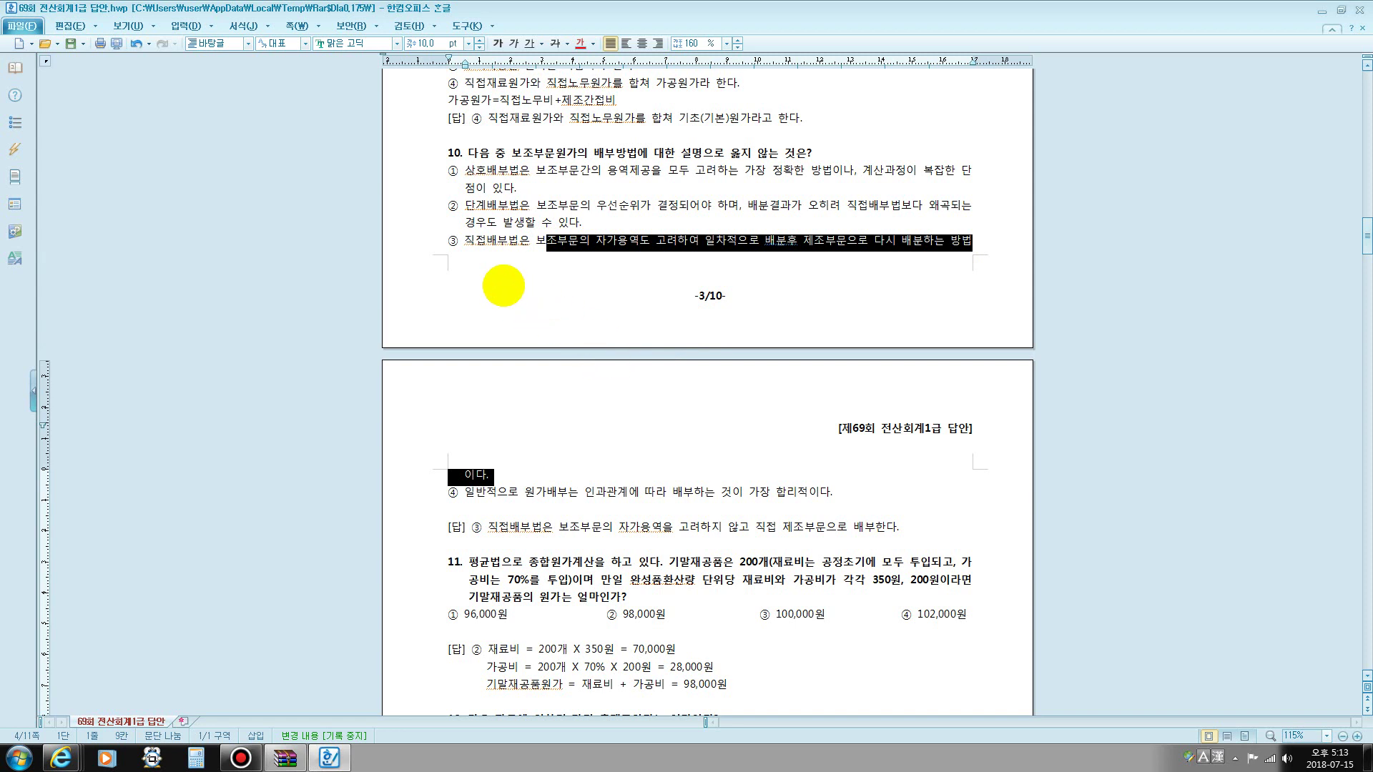
{"action": "left_click", "coordinate": [503, 285]}
{"action": "left_click_drag", "start_coordinate": [445, 242], "coordinate": [466, 245]}
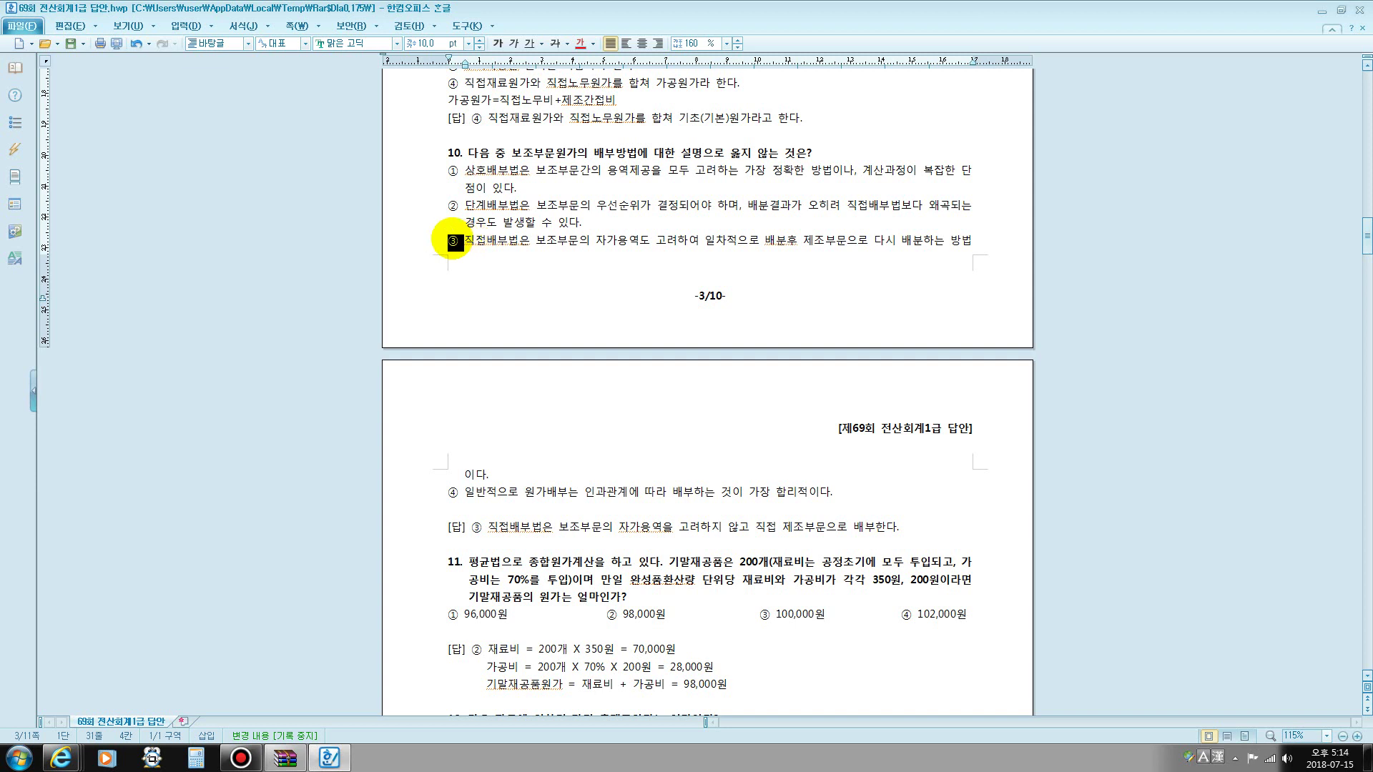
{"action": "left_click_drag", "start_coordinate": [537, 241], "coordinate": [692, 240]}
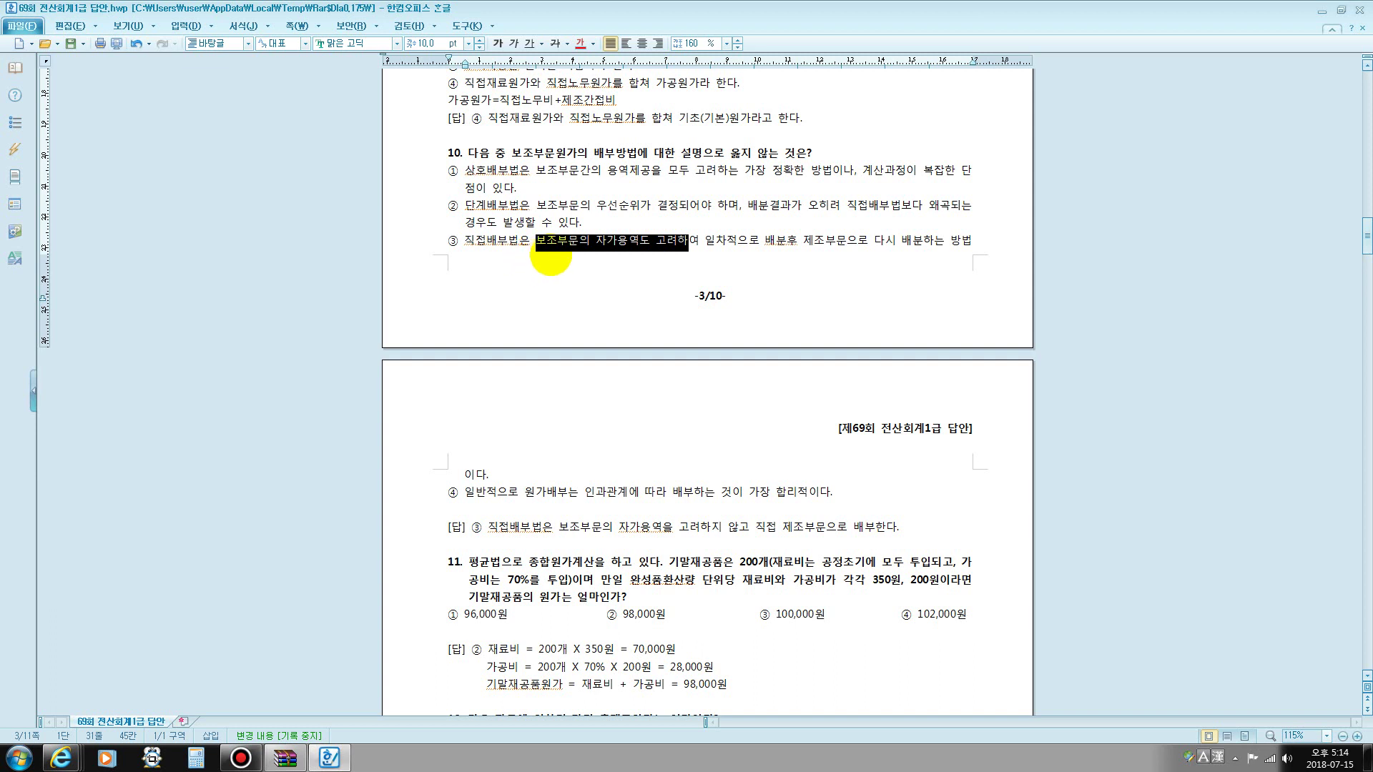
{"action": "left_click", "coordinate": [557, 241]}
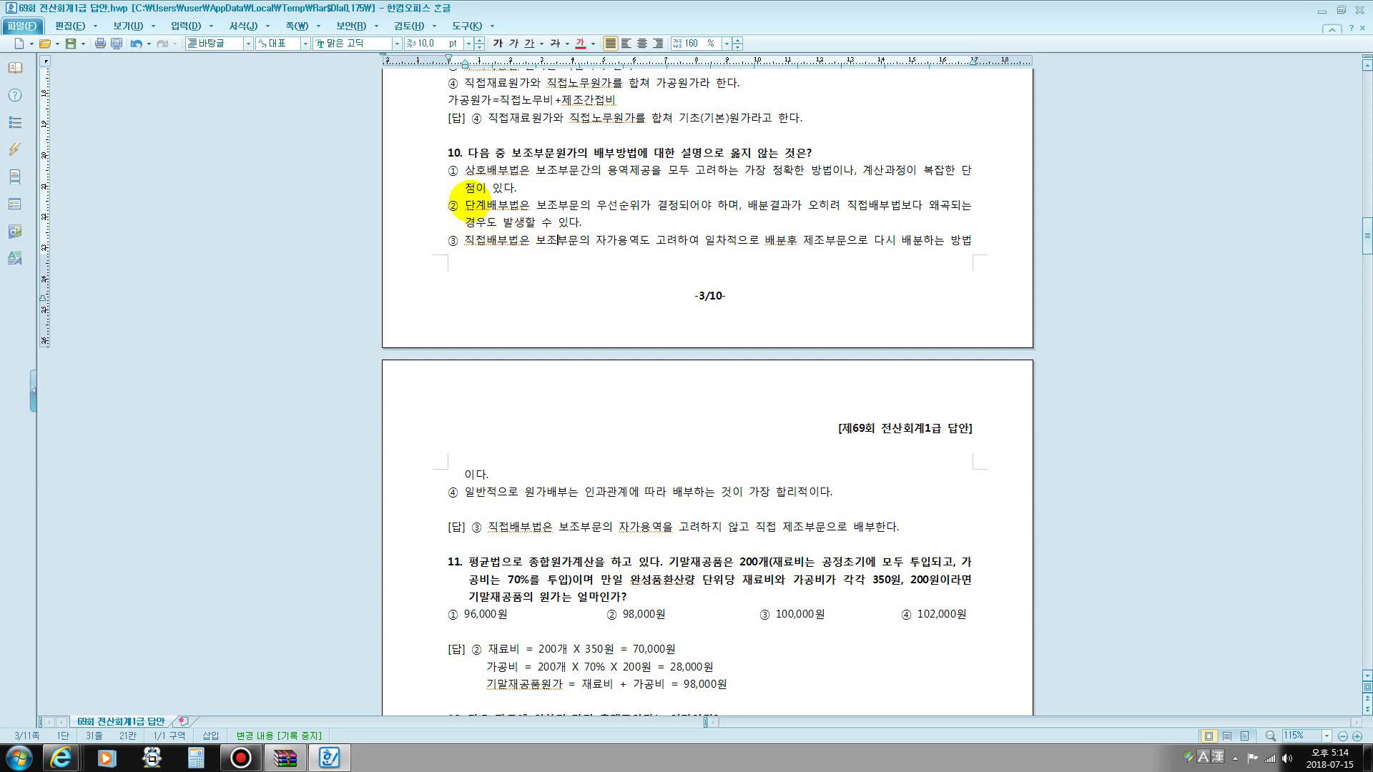
{"action": "left_click_drag", "start_coordinate": [465, 172], "coordinate": [824, 188]}
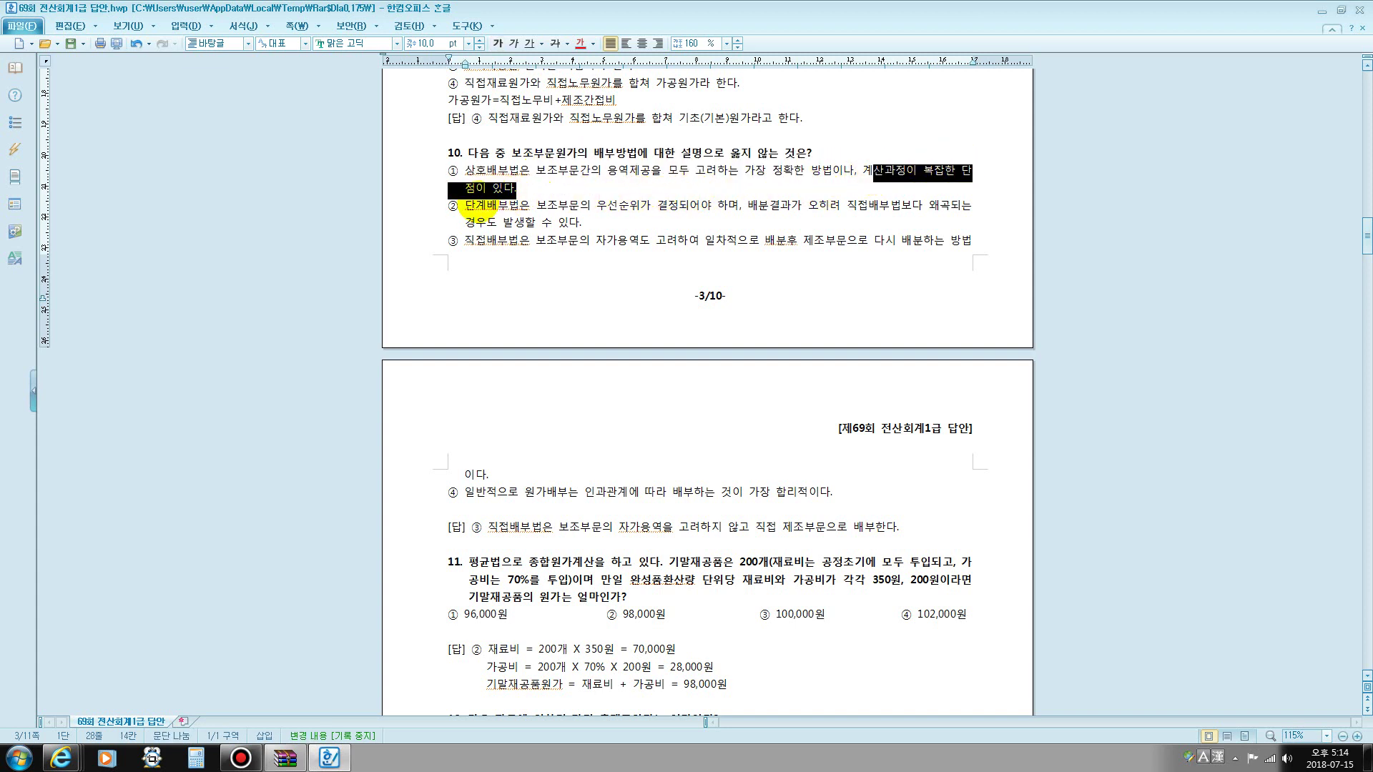
{"action": "left_click_drag", "start_coordinate": [464, 206], "coordinate": [719, 205]}
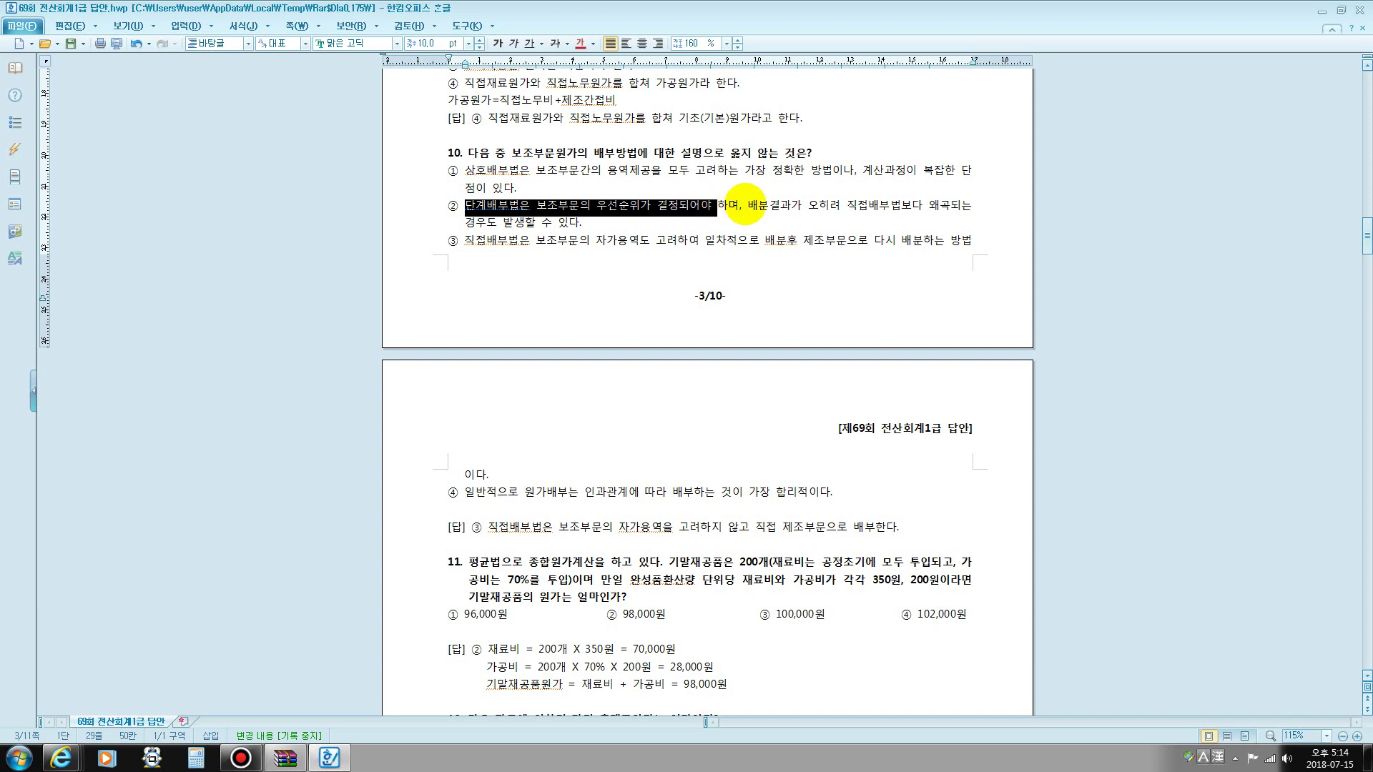
{"action": "left_click", "coordinate": [744, 205]}
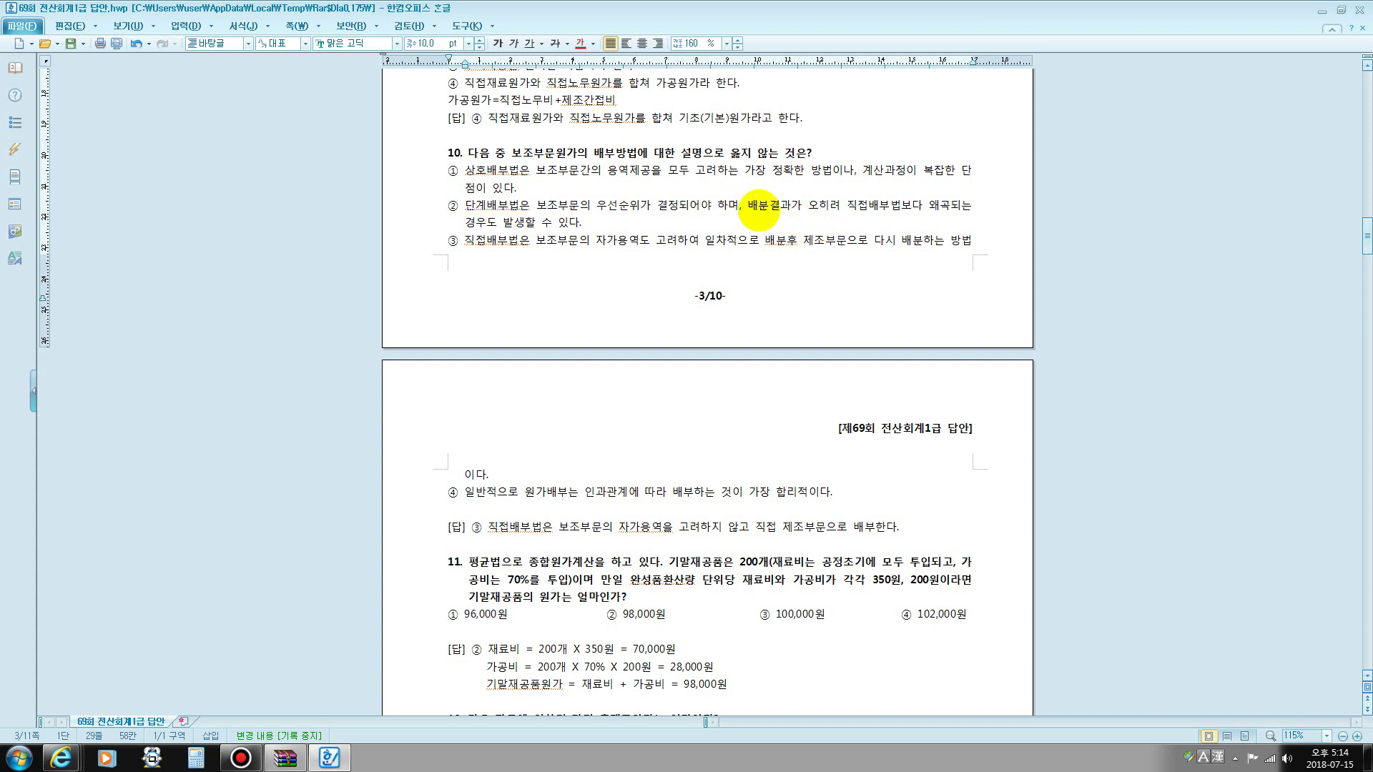
{"action": "left_click_drag", "start_coordinate": [758, 209], "coordinate": [621, 222]}
{"action": "scroll", "coordinate": [693, 292], "scroll_direction": "down", "scroll_amount": 2}
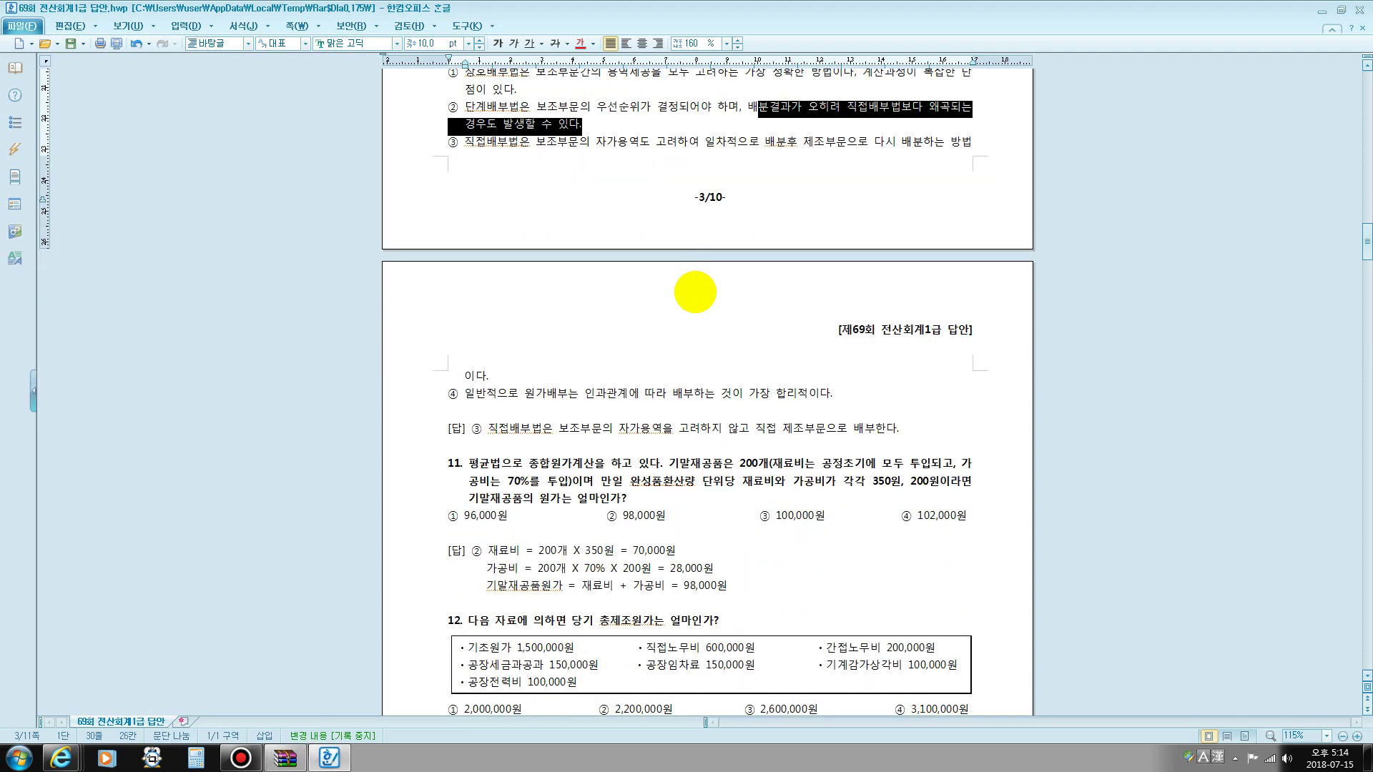
{"action": "scroll", "coordinate": [695, 292], "scroll_direction": "down", "scroll_amount": 2}
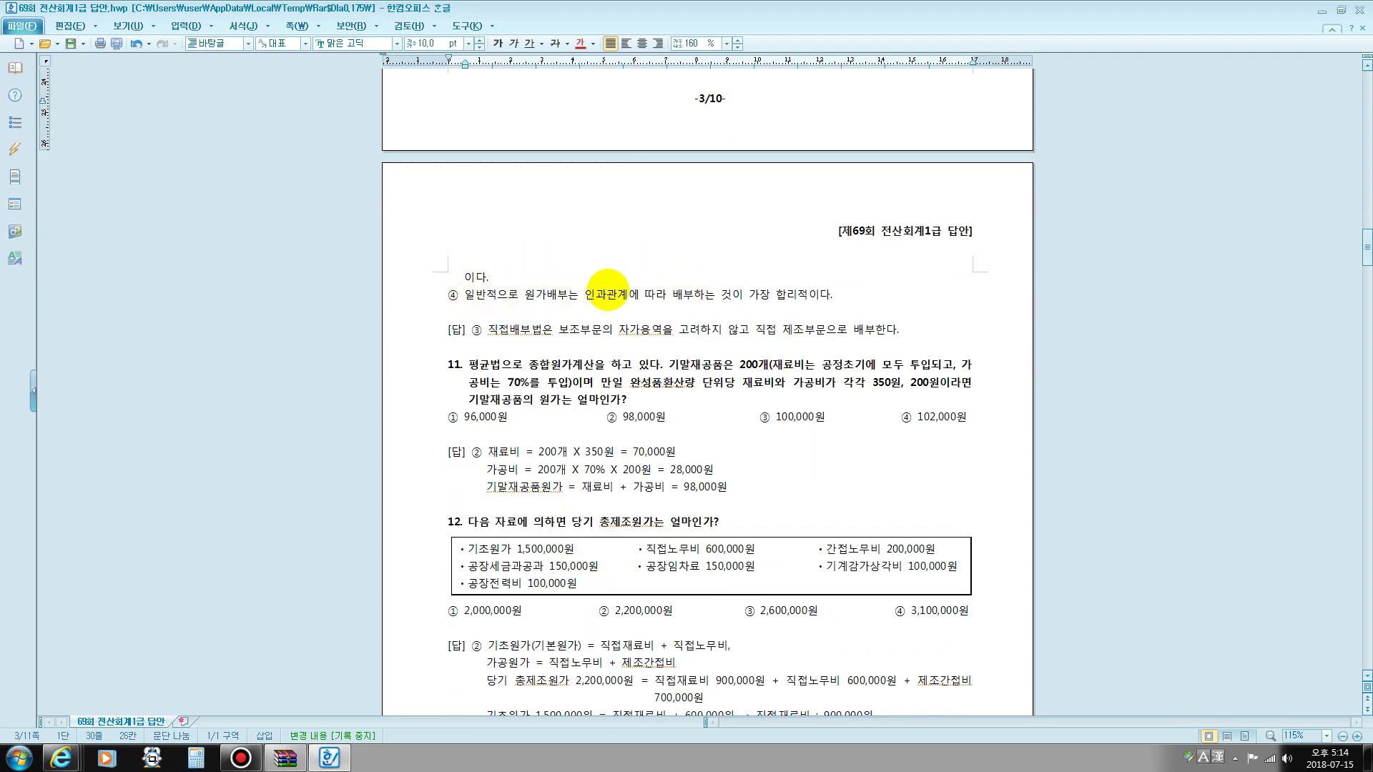
{"action": "left_click_drag", "start_coordinate": [579, 294], "coordinate": [808, 295]}
{"action": "scroll", "coordinate": [535, 280], "scroll_direction": "down", "scroll_amount": 2}
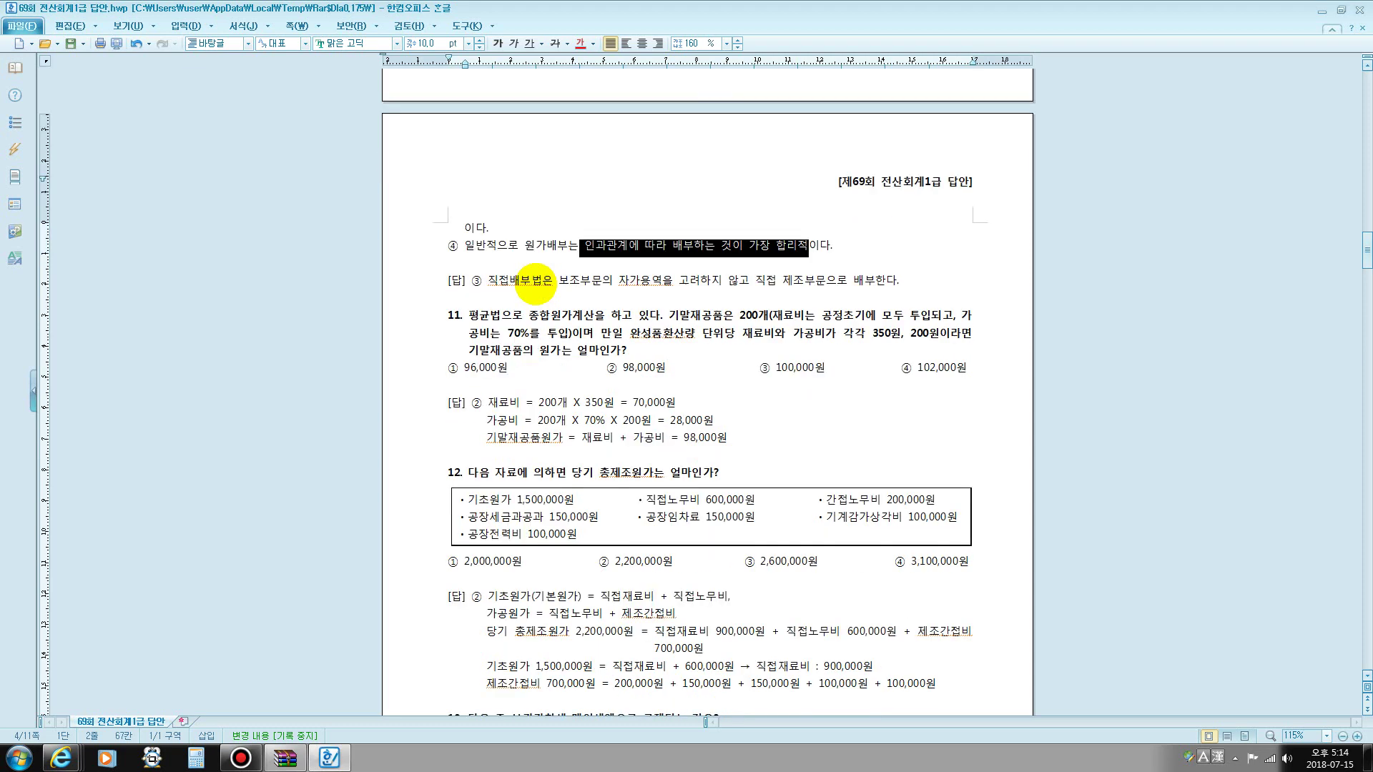
{"action": "scroll", "coordinate": [535, 280], "scroll_direction": "down", "scroll_amount": 3}
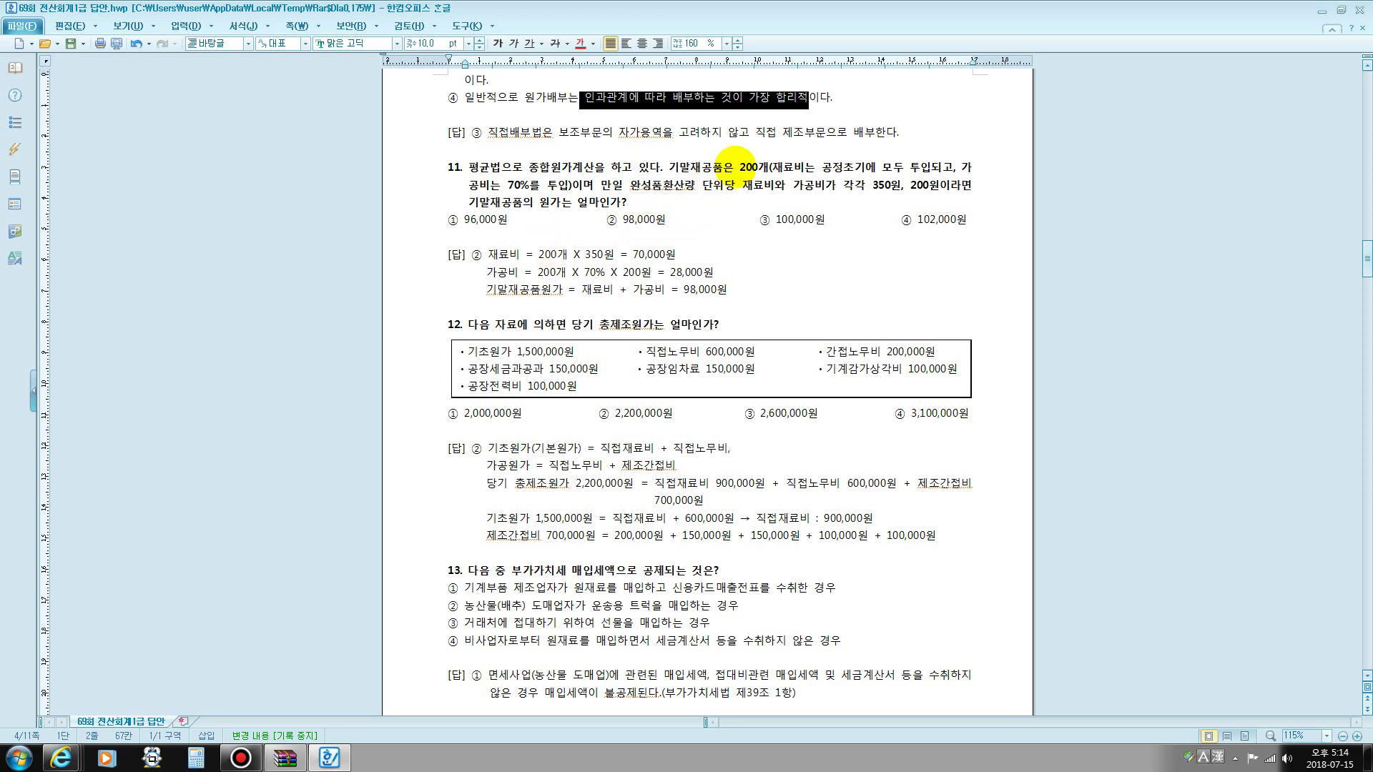
{"action": "left_click", "coordinate": [744, 169]}
{"action": "left_click_drag", "start_coordinate": [749, 166], "coordinate": [769, 169]}
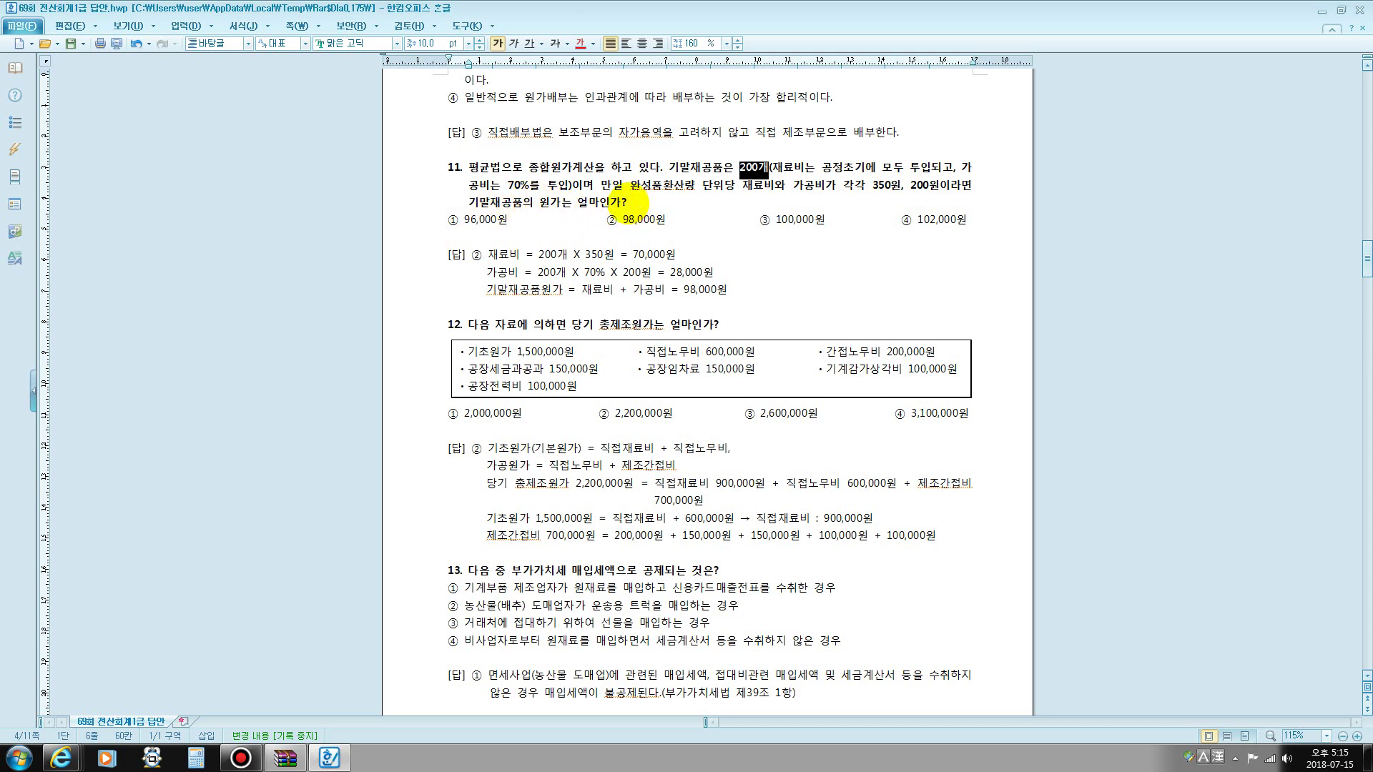
- Note '2016년 특별회차 8월 12번문제' under question 11's choices, then highlight 가공비 and 기말재공품
{"action": "left_click", "coordinate": [486, 239]}
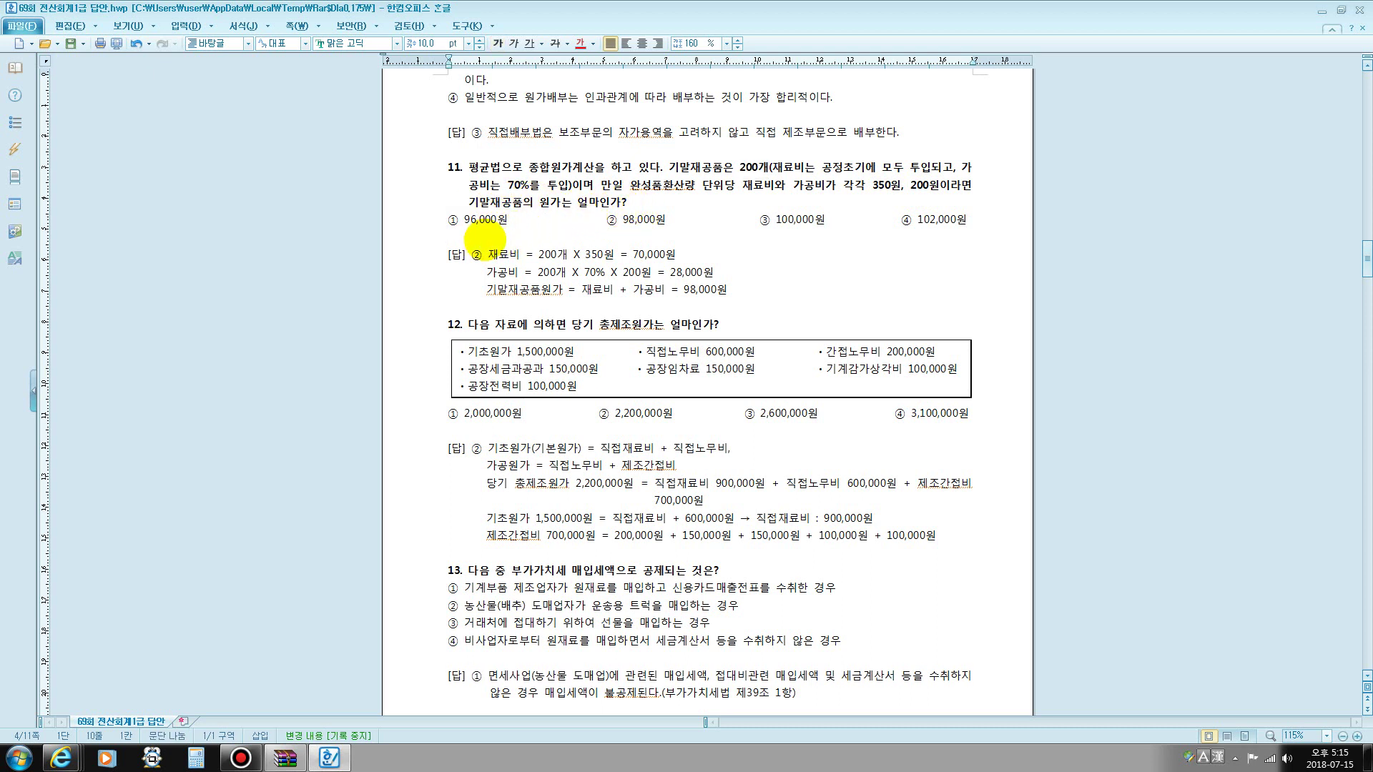
{"action": "type", "text": "2016"}
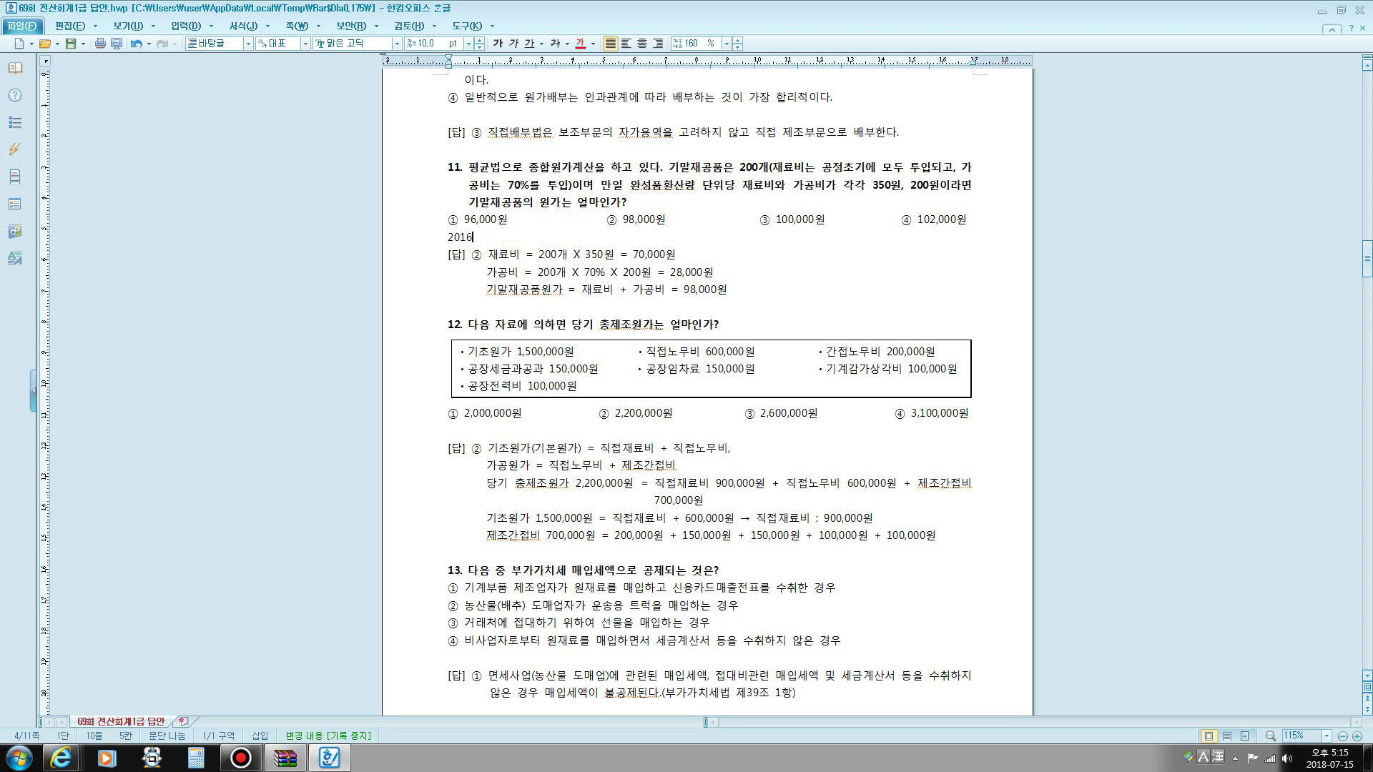
{"action": "type", "text": "년 특"}
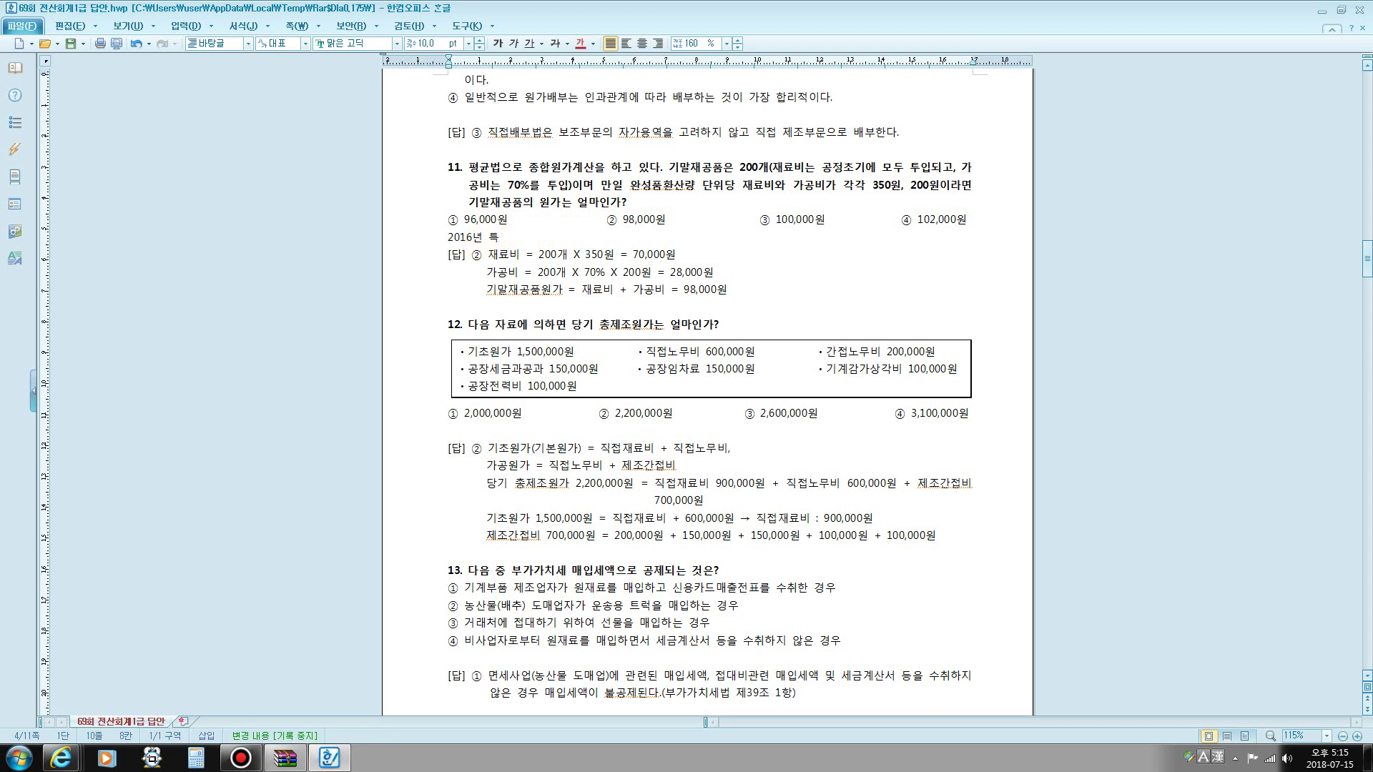
{"action": "type", "text": "별회차 "}
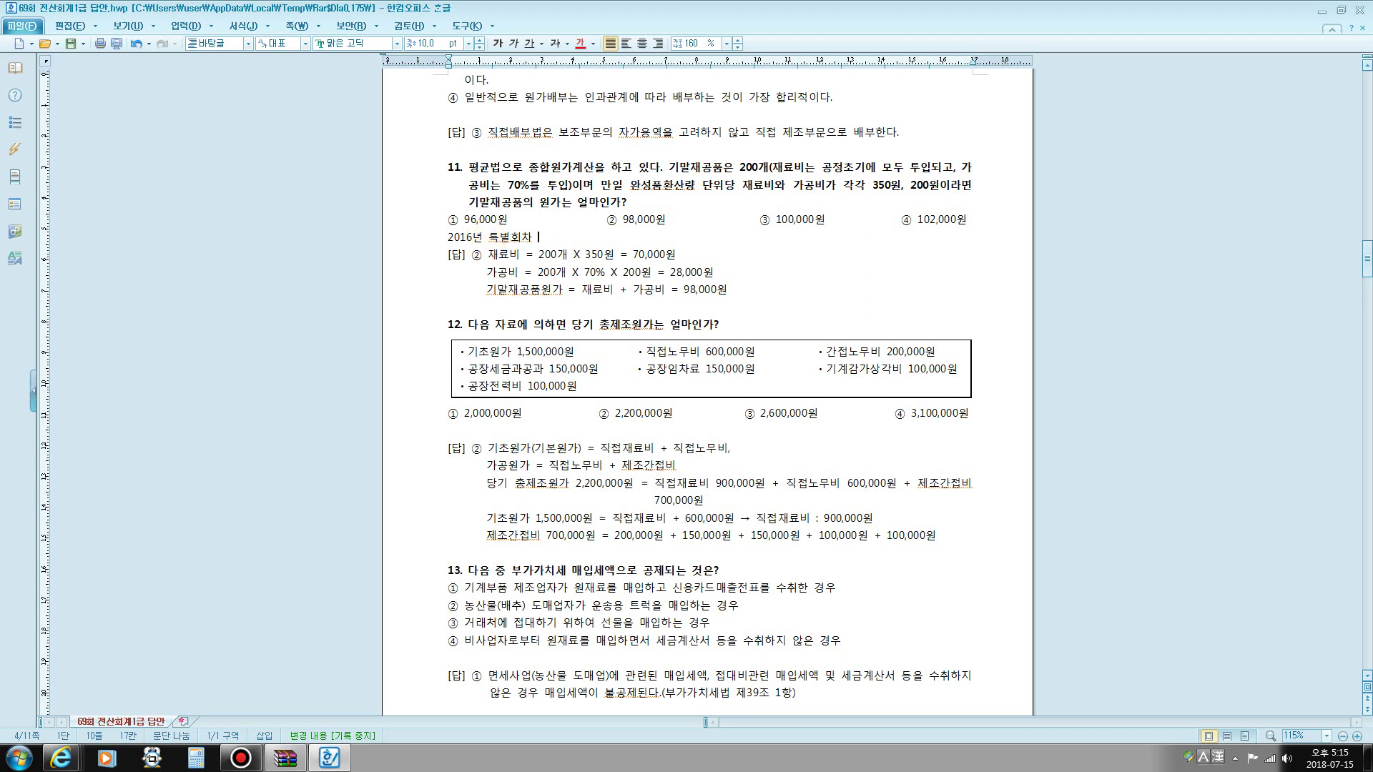
{"action": "type", "text": "8회"}
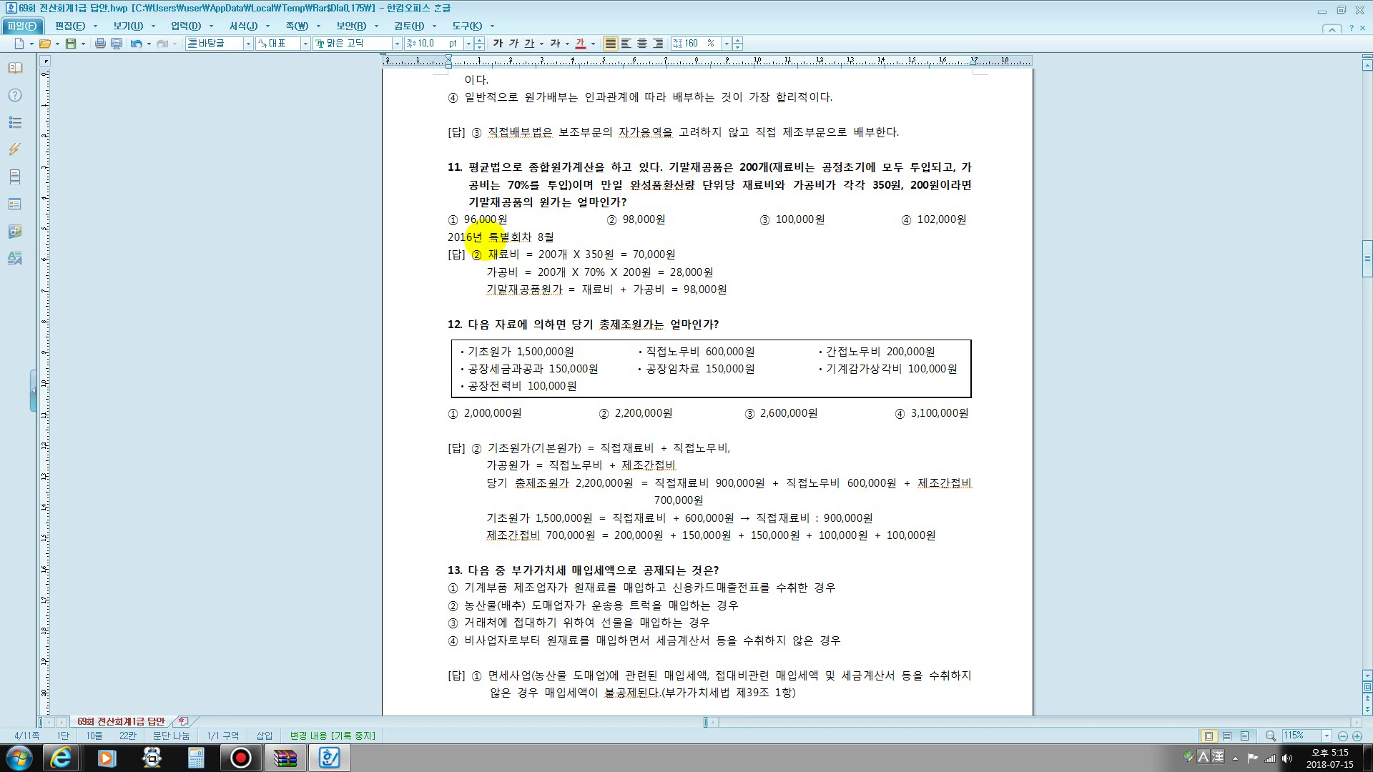
{"action": "type", "text": " 1"}
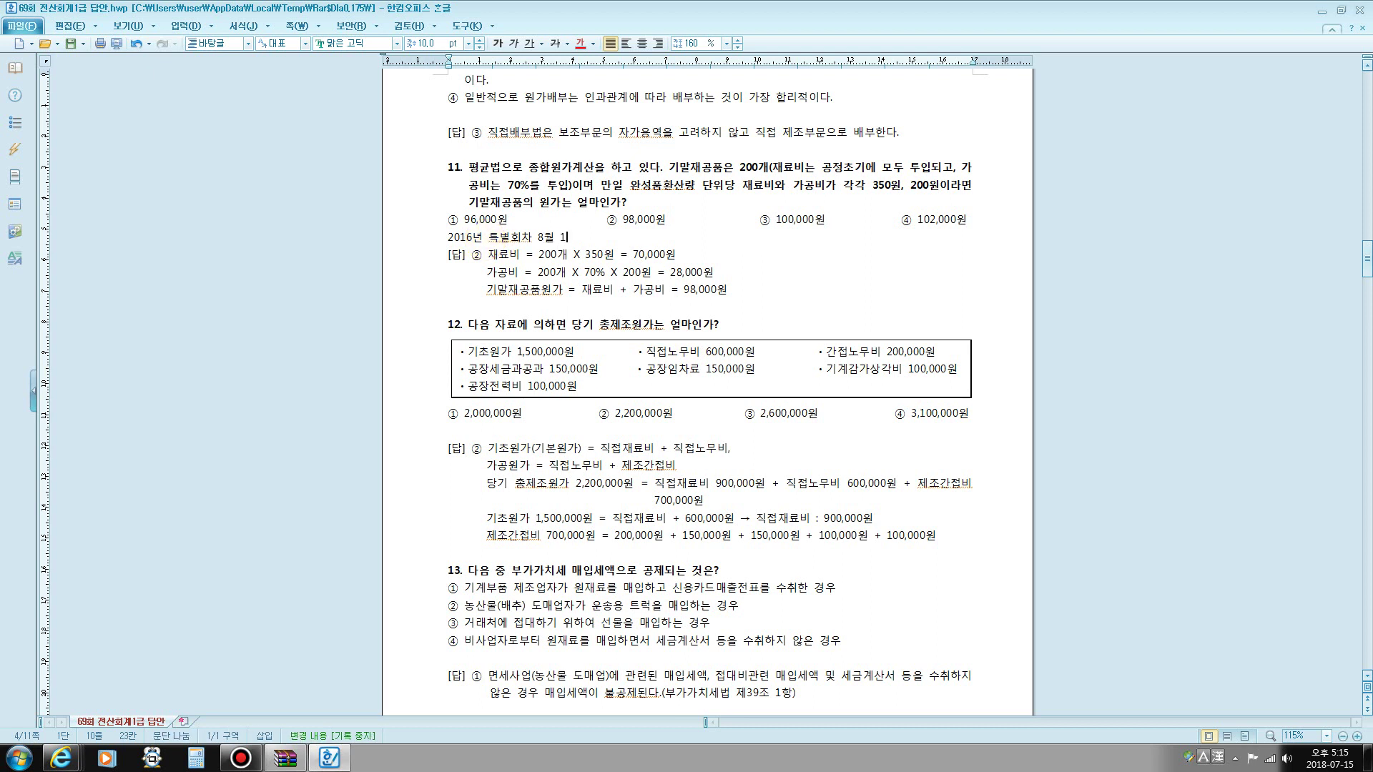
{"action": "type", "text": "2번문"}
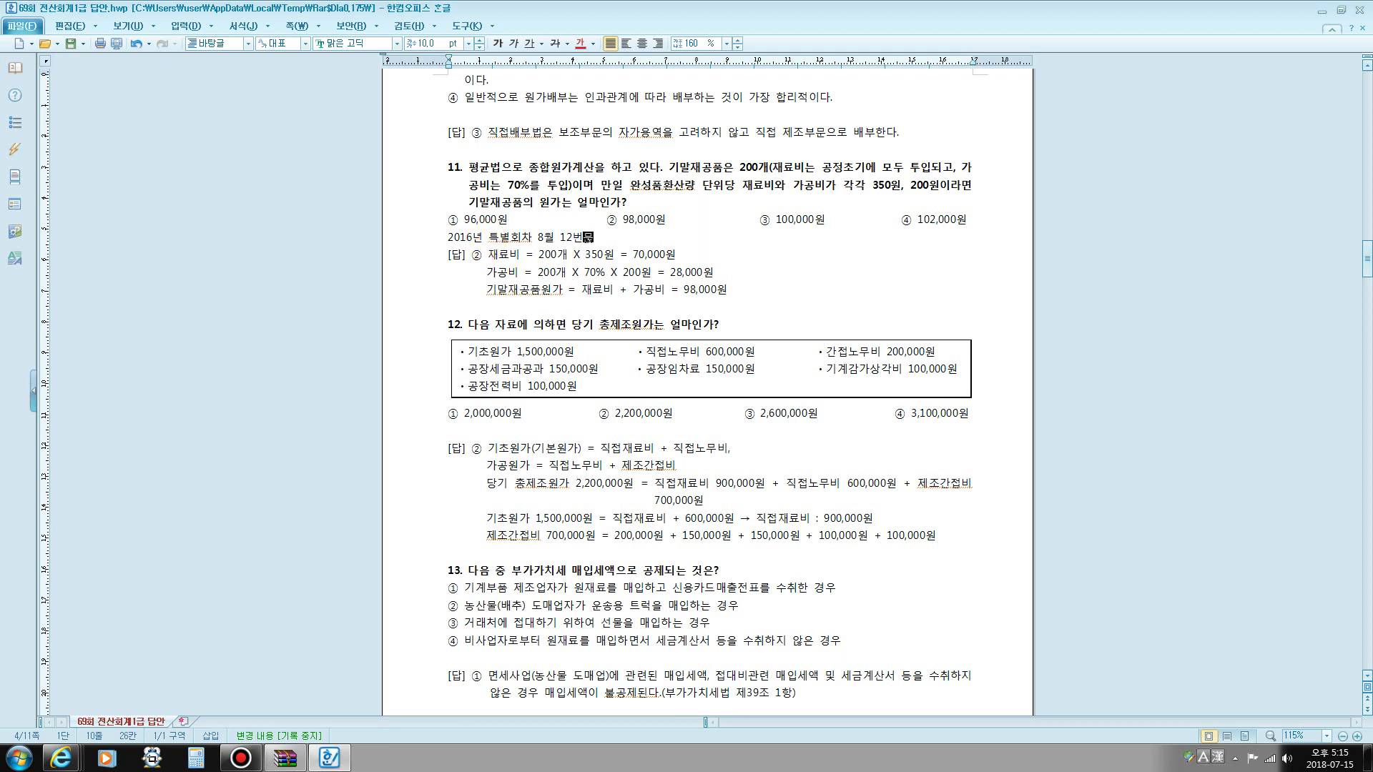
{"action": "type", "text": "제"}
{"action": "key", "text": "Return"}
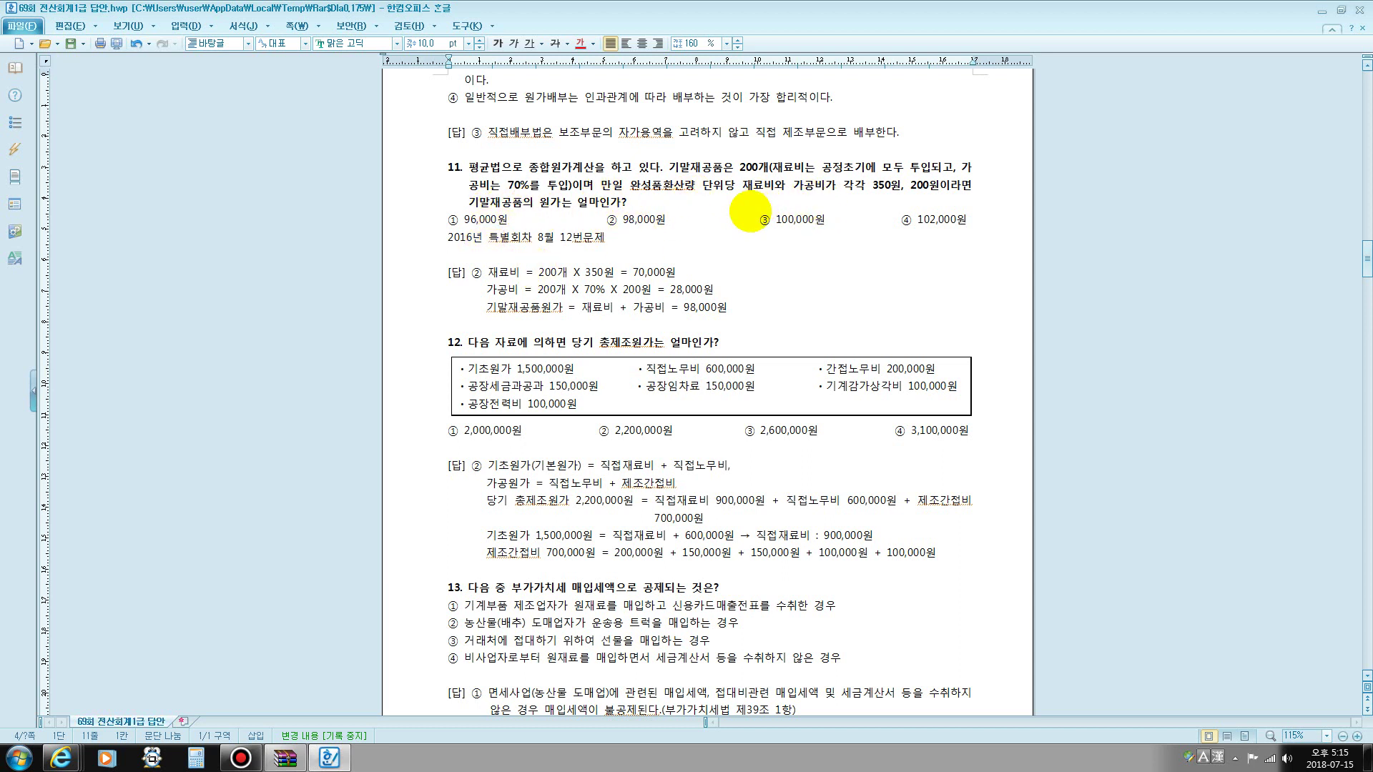
{"action": "left_click_drag", "start_coordinate": [725, 185], "coordinate": [826, 187]}
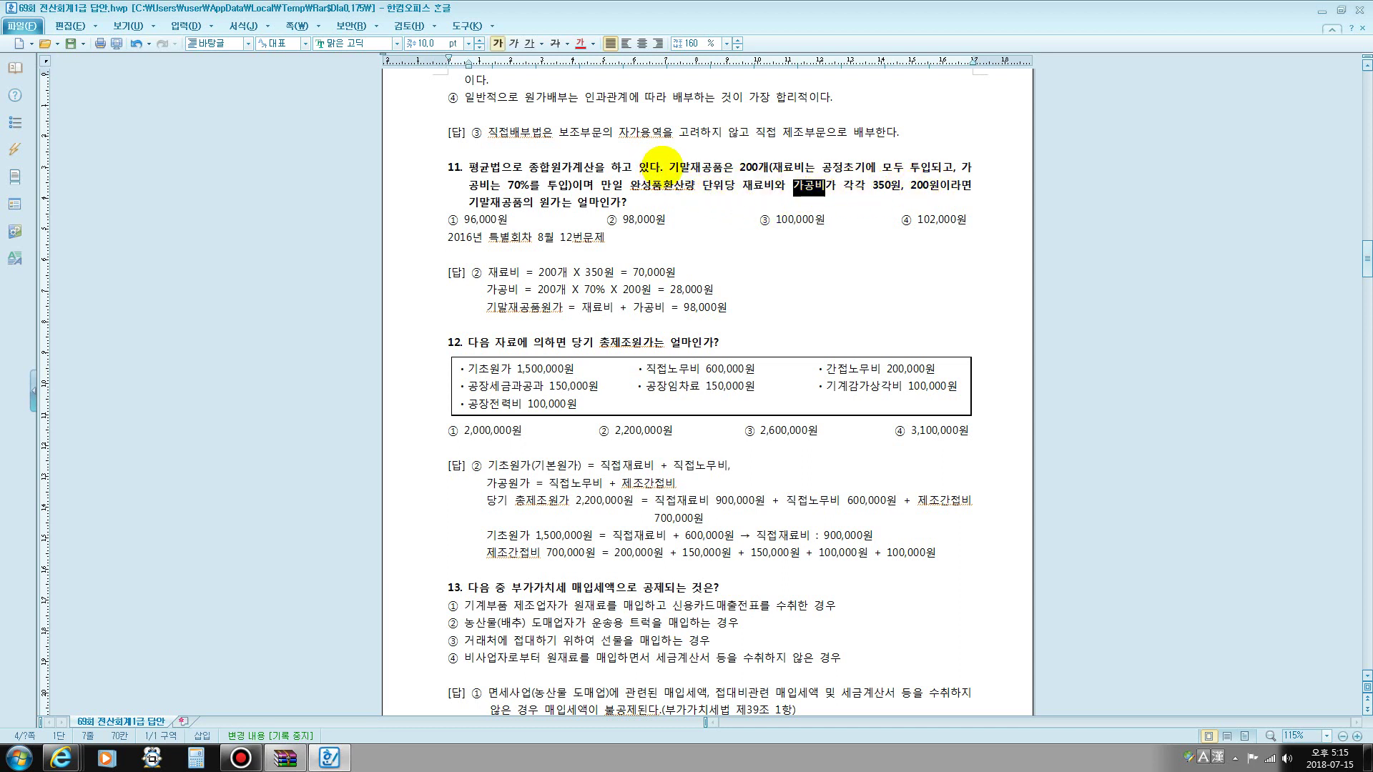
{"action": "left_click_drag", "start_coordinate": [663, 166], "coordinate": [699, 167]}
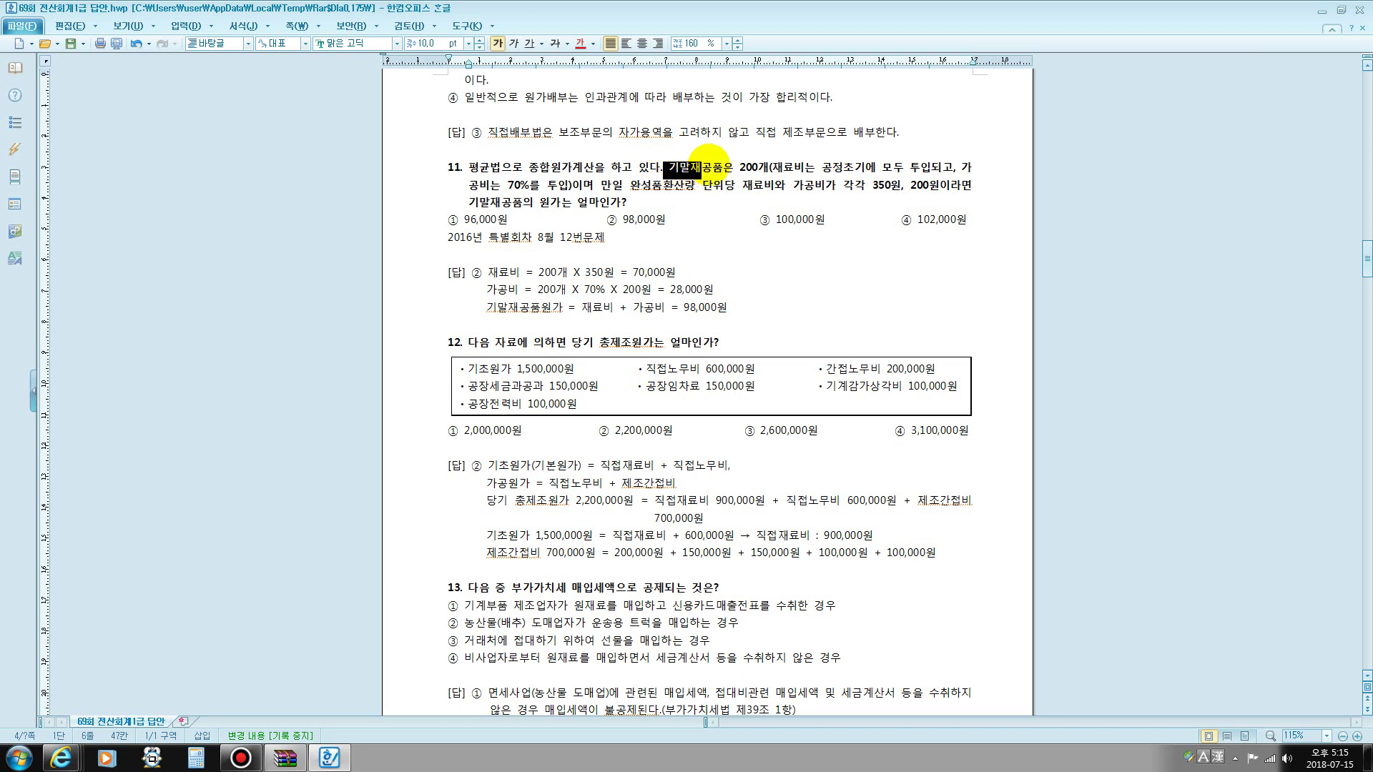
- Add a line of 재료비 and 가공비 headings below the 12번문제 note
{"action": "left_click", "coordinate": [555, 240]}
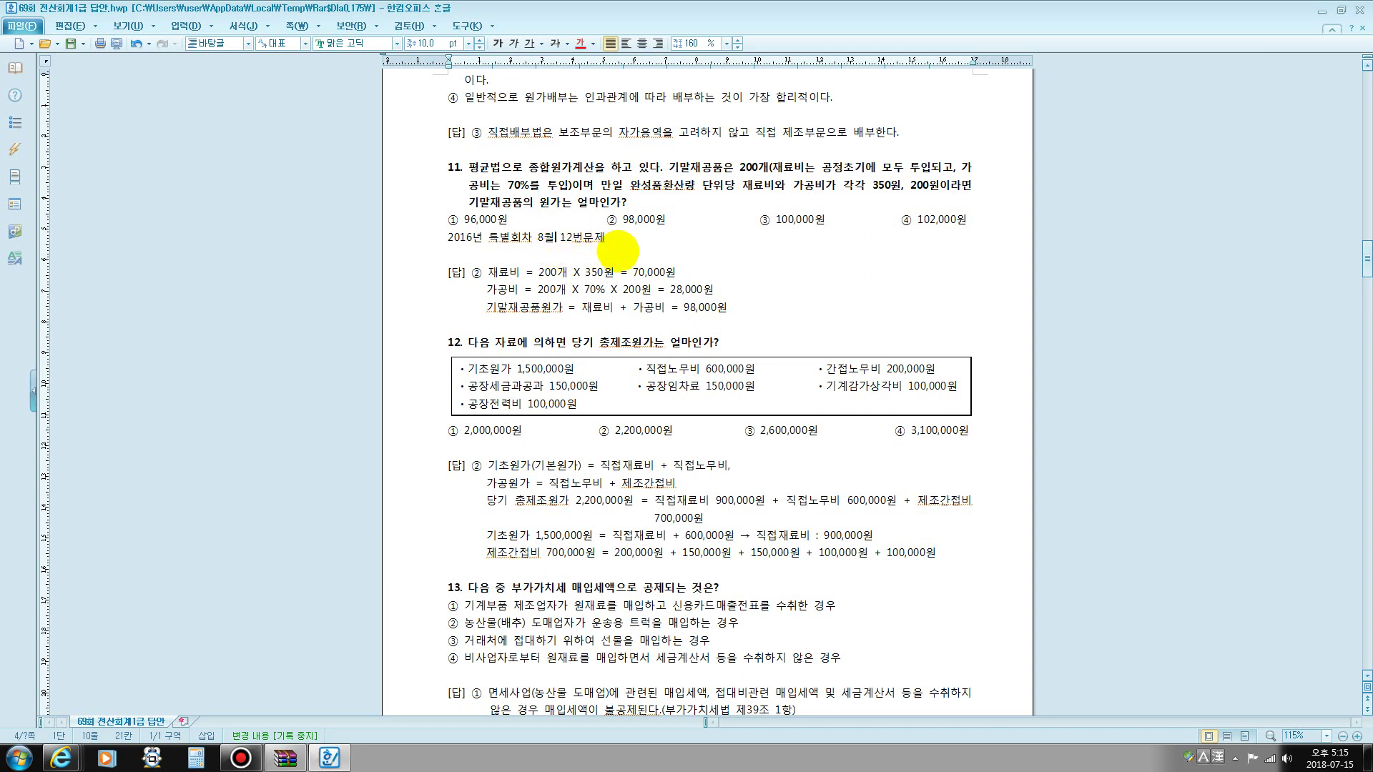
{"action": "left_click", "coordinate": [632, 241]}
{"action": "key", "text": "Return"}
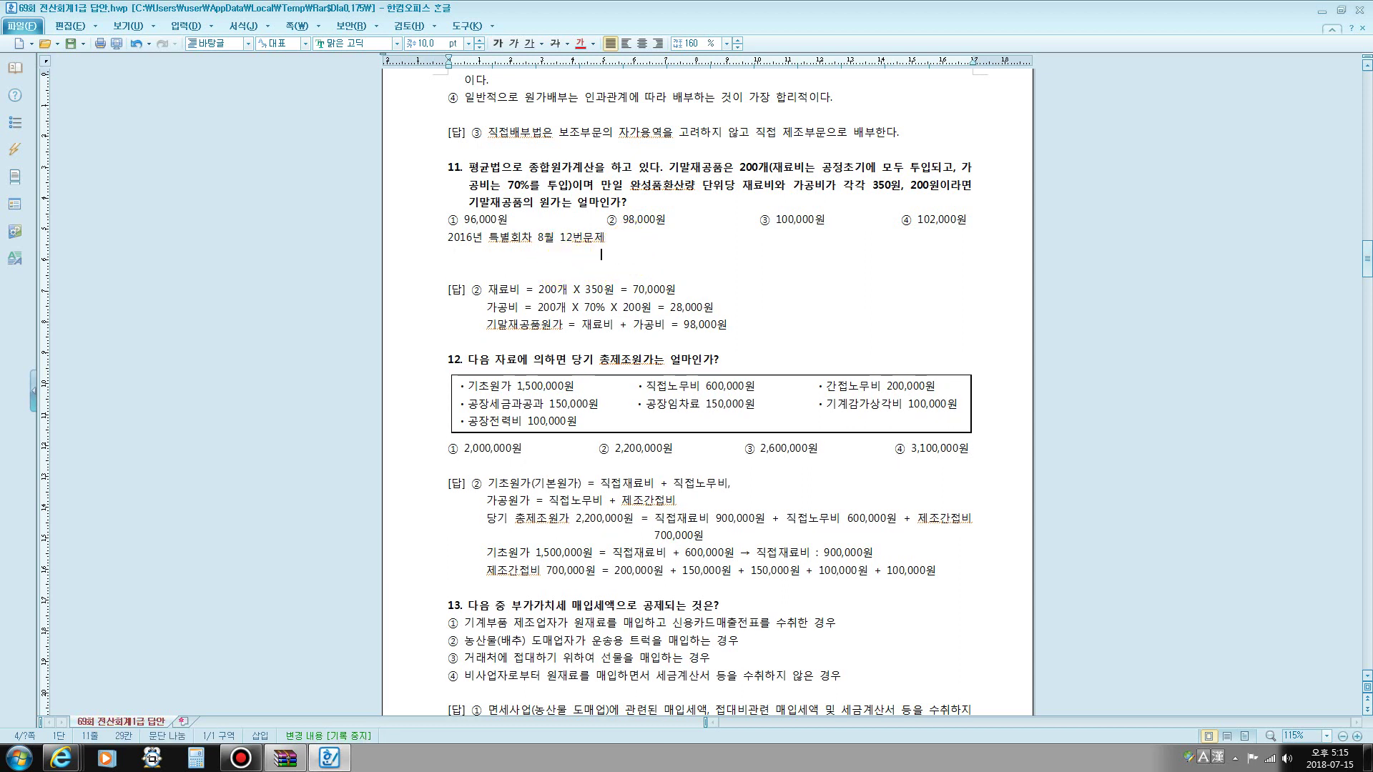
{"action": "type", "text": "재료"}
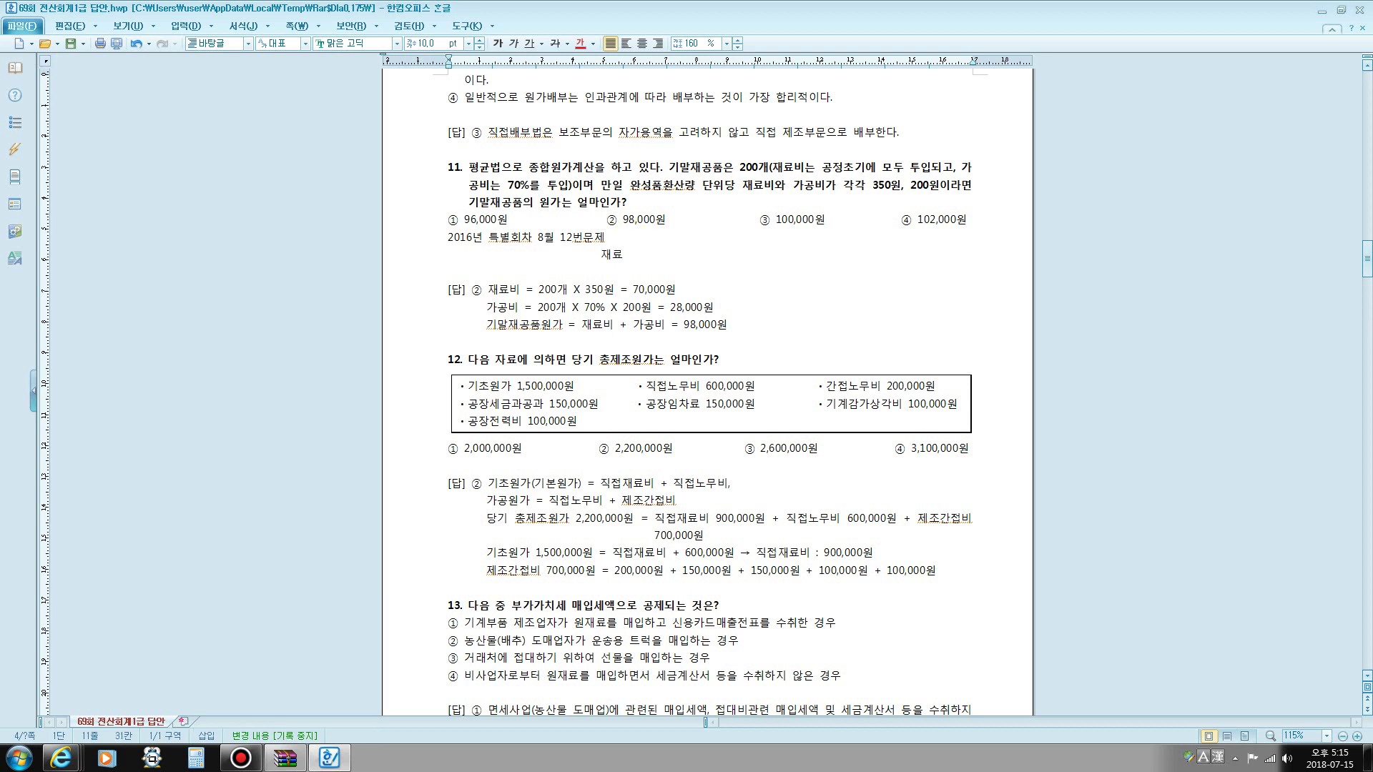
{"action": "type", "text": "비           가"}
{"action": "type", "text": "공비"}
{"action": "key", "text": "Return"}
- Fill in the 기말재공품 200 row with 200 and 140, aligning the 재료비 heading
{"action": "type", "text": "기"}
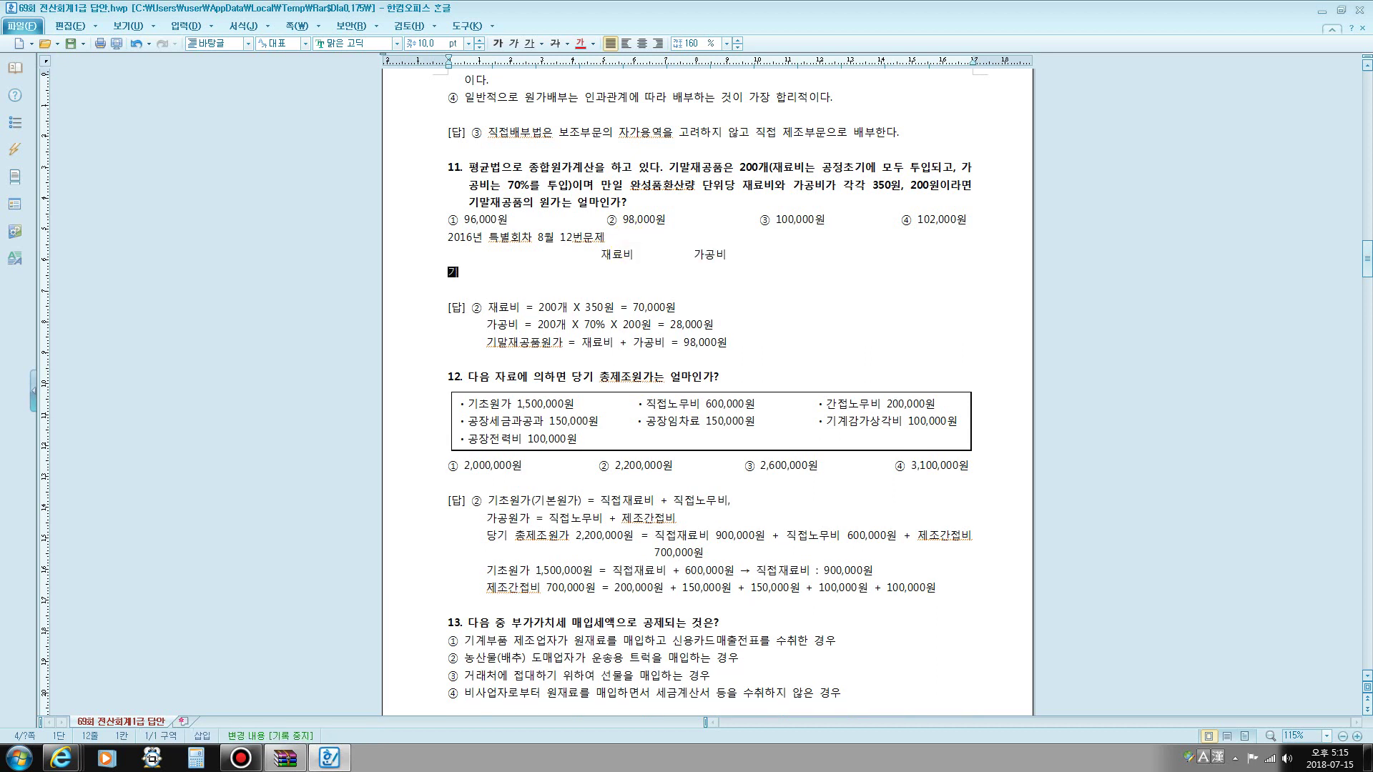
{"action": "type", "text": "말재공품 "}
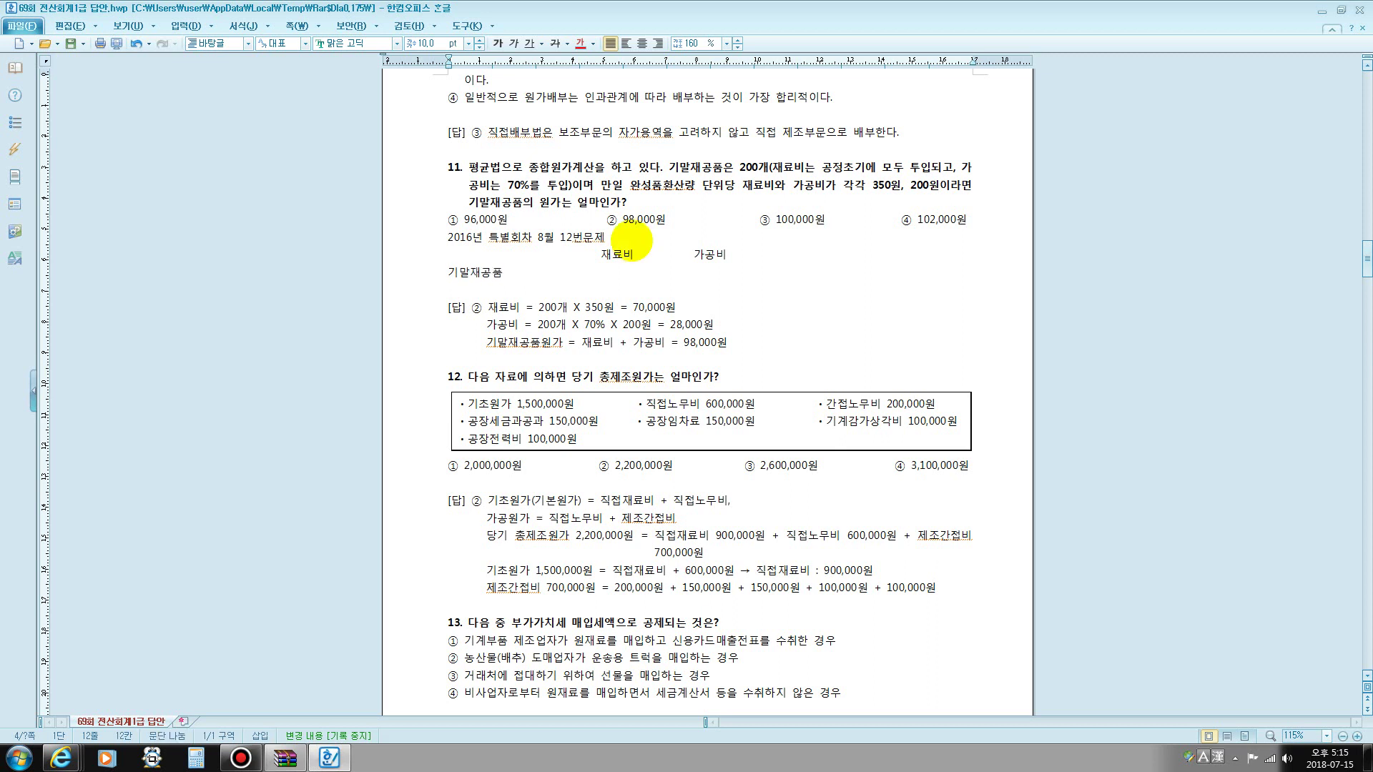
{"action": "type", "text": "200 200"}
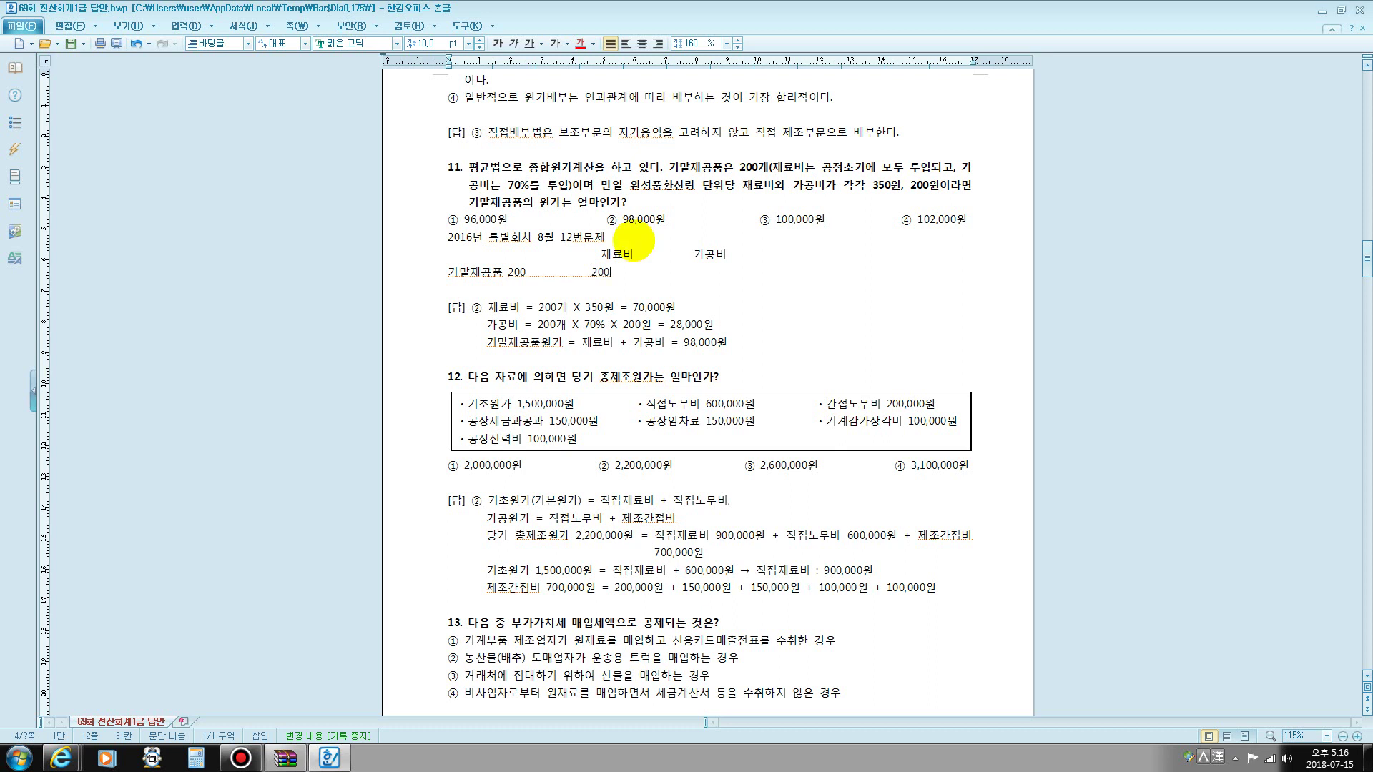
{"action": "left_click", "coordinate": [601, 256]}
{"action": "key", "text": "BackSpace"}
{"action": "key", "text": "BackSpace"}
{"action": "key", "text": "BackSpace"}
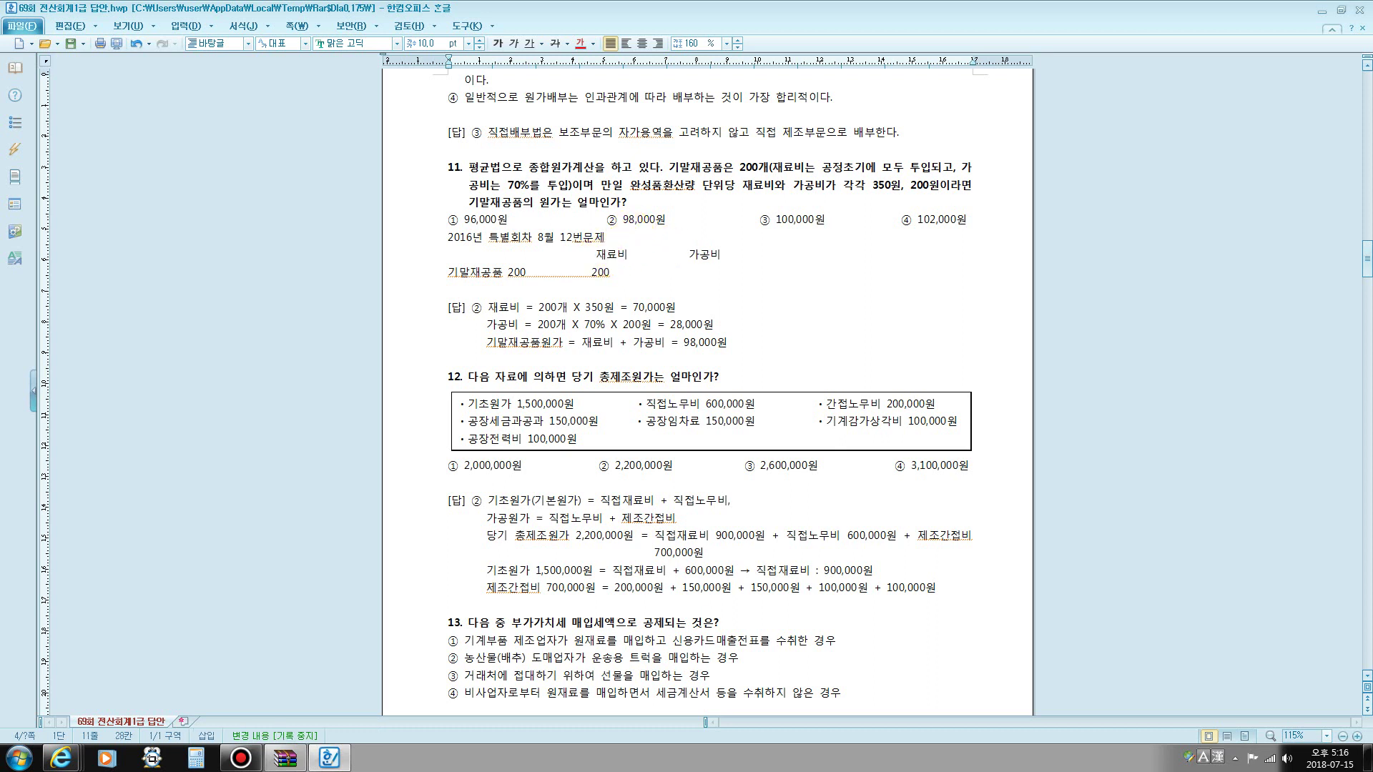
{"action": "left_click", "coordinate": [605, 271]}
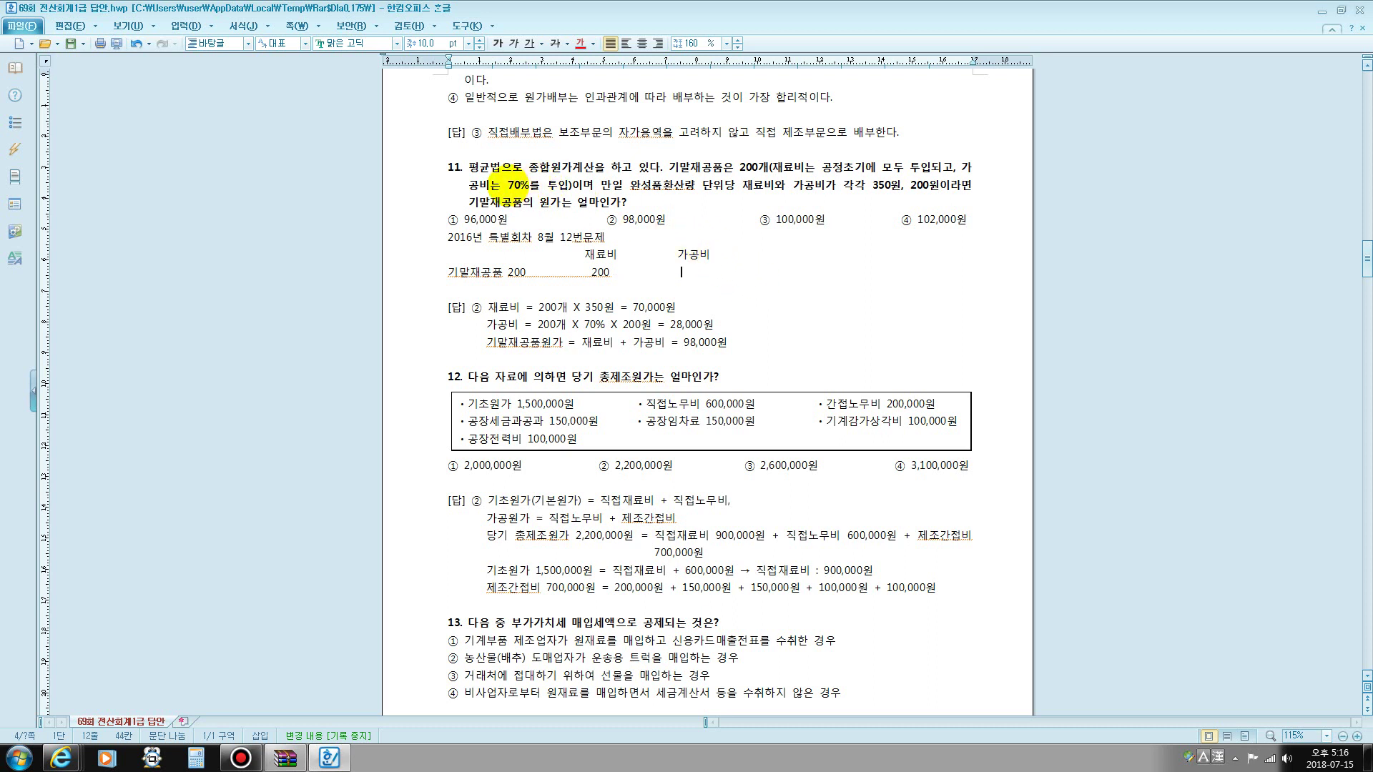
{"action": "left_click_drag", "start_coordinate": [504, 185], "coordinate": [541, 186]}
{"action": "left_click_drag", "start_coordinate": [508, 273], "coordinate": [520, 273]}
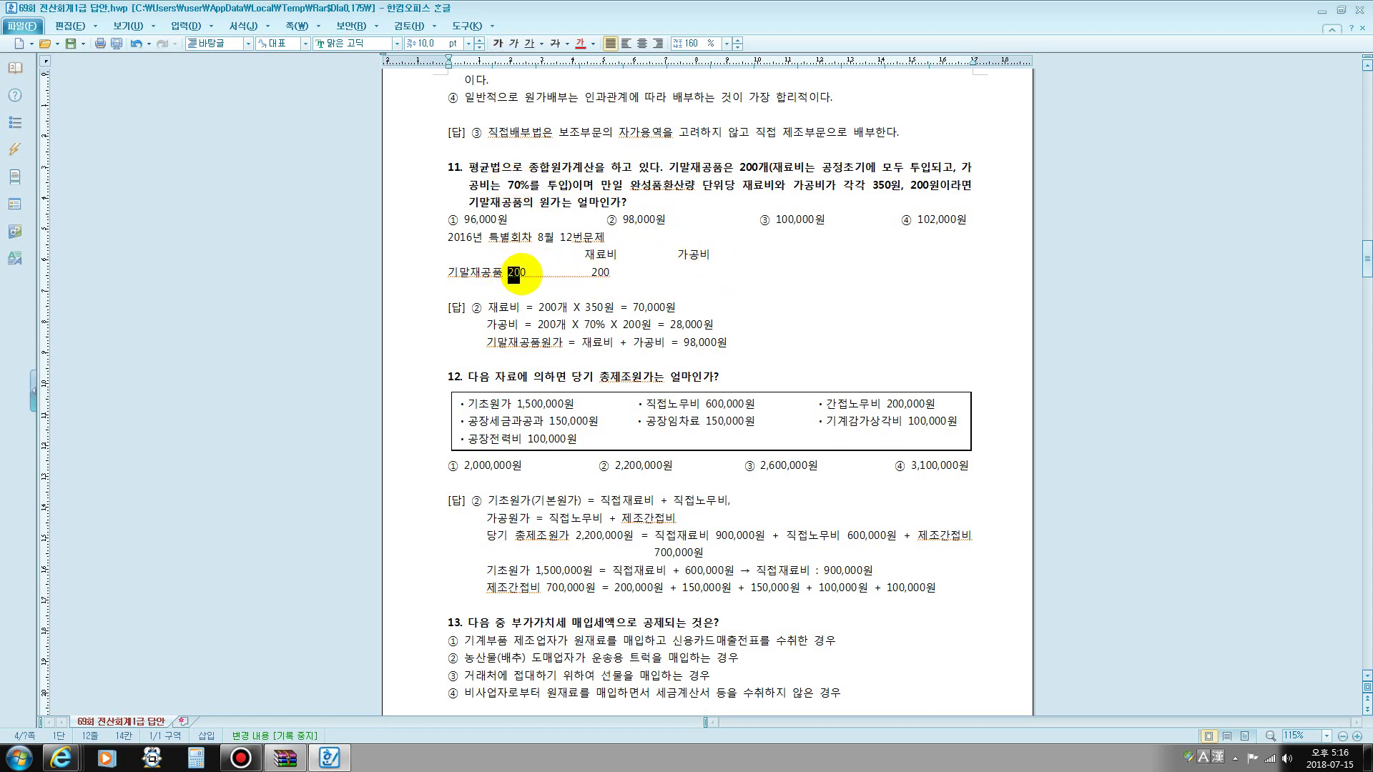
{"action": "left_click", "coordinate": [684, 272]}
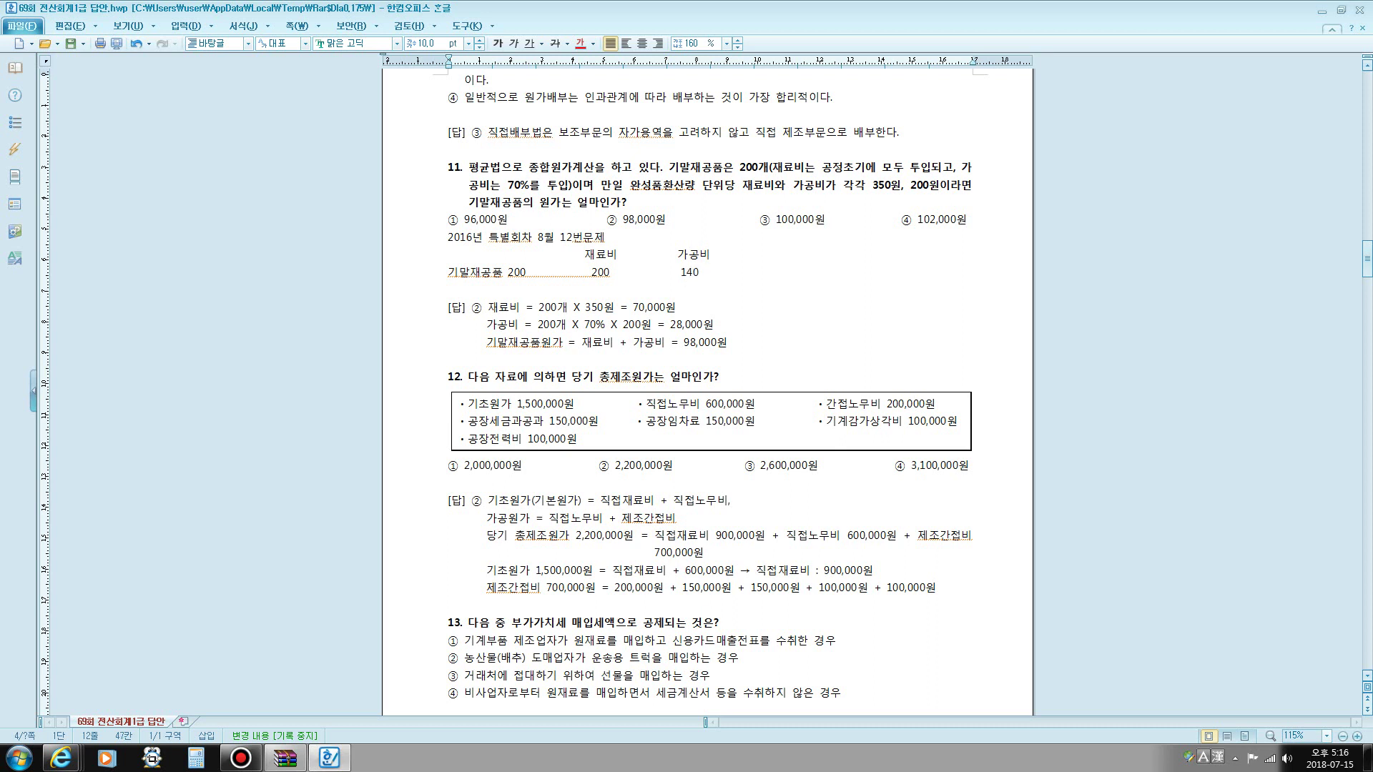
{"action": "key", "text": "Return"}
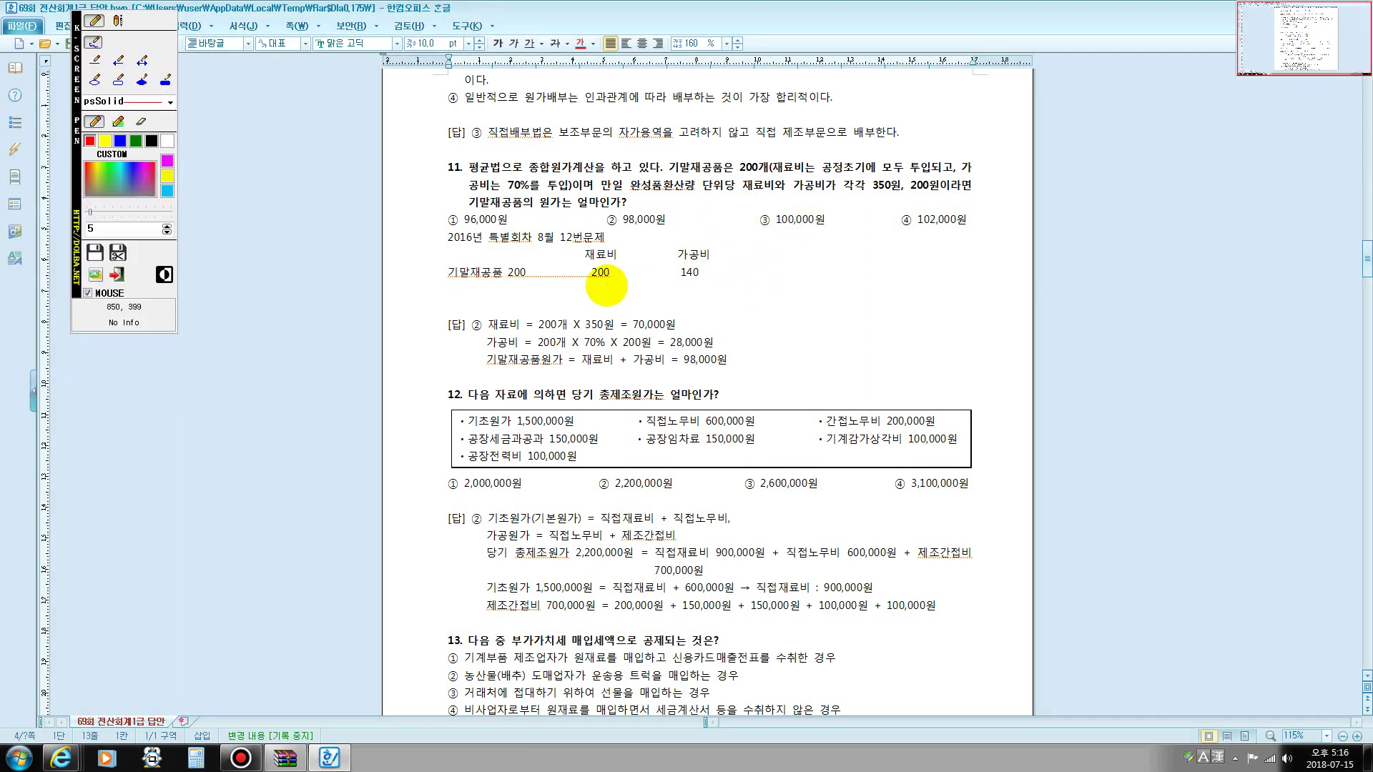
{"action": "mouse_move", "coordinate": [600, 283]}
{"action": "left_mouse_down"}
{"action": "mouse_move", "coordinate": [584, 283]}
{"action": "mouse_move", "coordinate": [604, 284]}
{"action": "mouse_move", "coordinate": [619, 266]}
{"action": "mouse_move", "coordinate": [588, 276]}
{"action": "mouse_move", "coordinate": [621, 270]}
{"action": "mouse_move", "coordinate": [609, 263]}
{"action": "mouse_move", "coordinate": [815, 120]}
{"action": "mouse_move", "coordinate": [877, 172]}
{"action": "mouse_move", "coordinate": [869, 197]}
{"action": "mouse_move", "coordinate": [883, 159]}
{"action": "mouse_move", "coordinate": [901, 188]}
{"action": "mouse_move", "coordinate": [876, 202]}
{"action": "left_mouse_up"}
{"action": "mouse_move", "coordinate": [693, 292]}
{"action": "left_mouse_down"}
{"action": "mouse_move", "coordinate": [676, 266]}
{"action": "mouse_move", "coordinate": [704, 261]}
{"action": "mouse_move", "coordinate": [690, 292]}
{"action": "mouse_move", "coordinate": [930, 265]}
{"action": "mouse_move", "coordinate": [933, 192]}
{"action": "mouse_move", "coordinate": [920, 200]}
{"action": "mouse_move", "coordinate": [944, 199]}
{"action": "mouse_move", "coordinate": [903, 187]}
{"action": "mouse_move", "coordinate": [942, 177]}
{"action": "mouse_move", "coordinate": [943, 197]}
{"action": "left_mouse_up"}
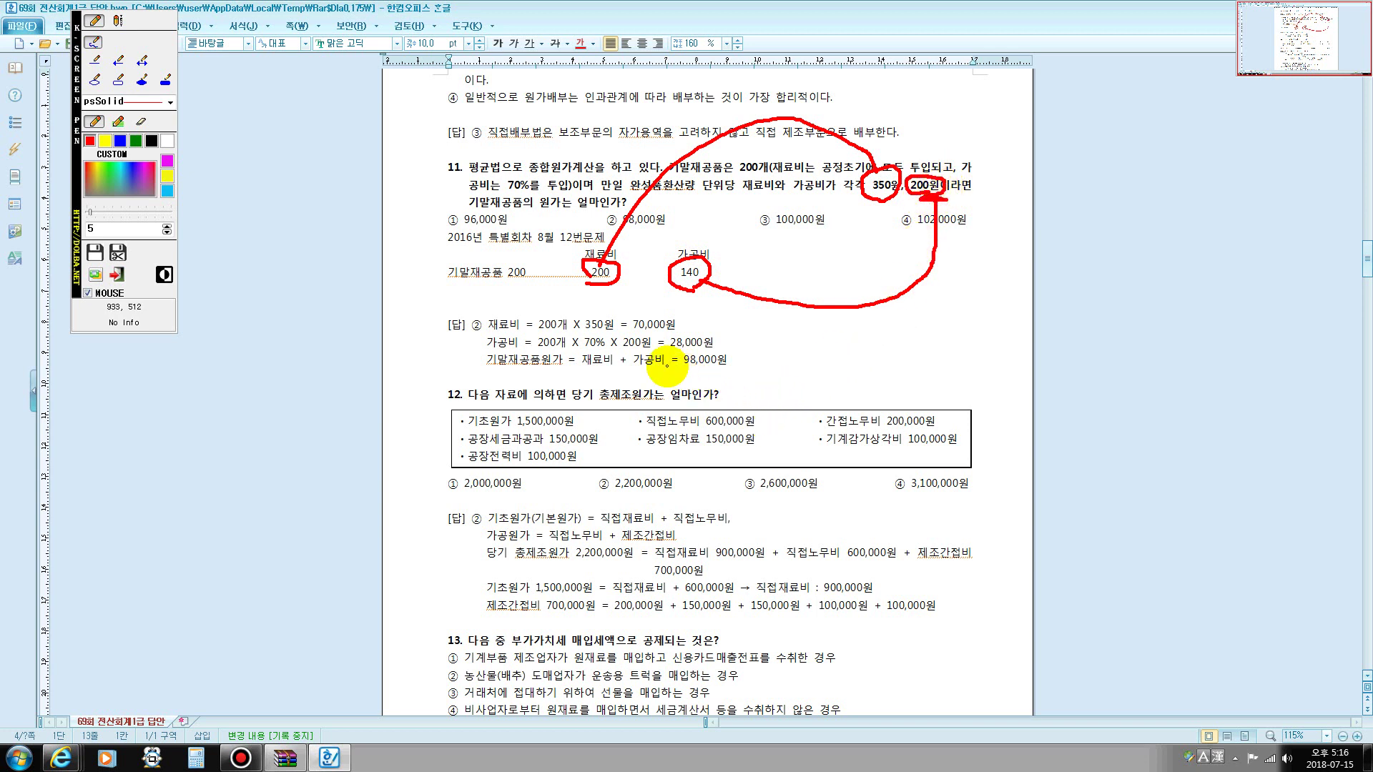
{"action": "mouse_move", "coordinate": [665, 350]}
{"action": "left_mouse_down"}
{"action": "mouse_move", "coordinate": [735, 351]}
{"action": "mouse_move", "coordinate": [681, 347]}
{"action": "mouse_move", "coordinate": [677, 366]}
{"action": "left_mouse_up"}
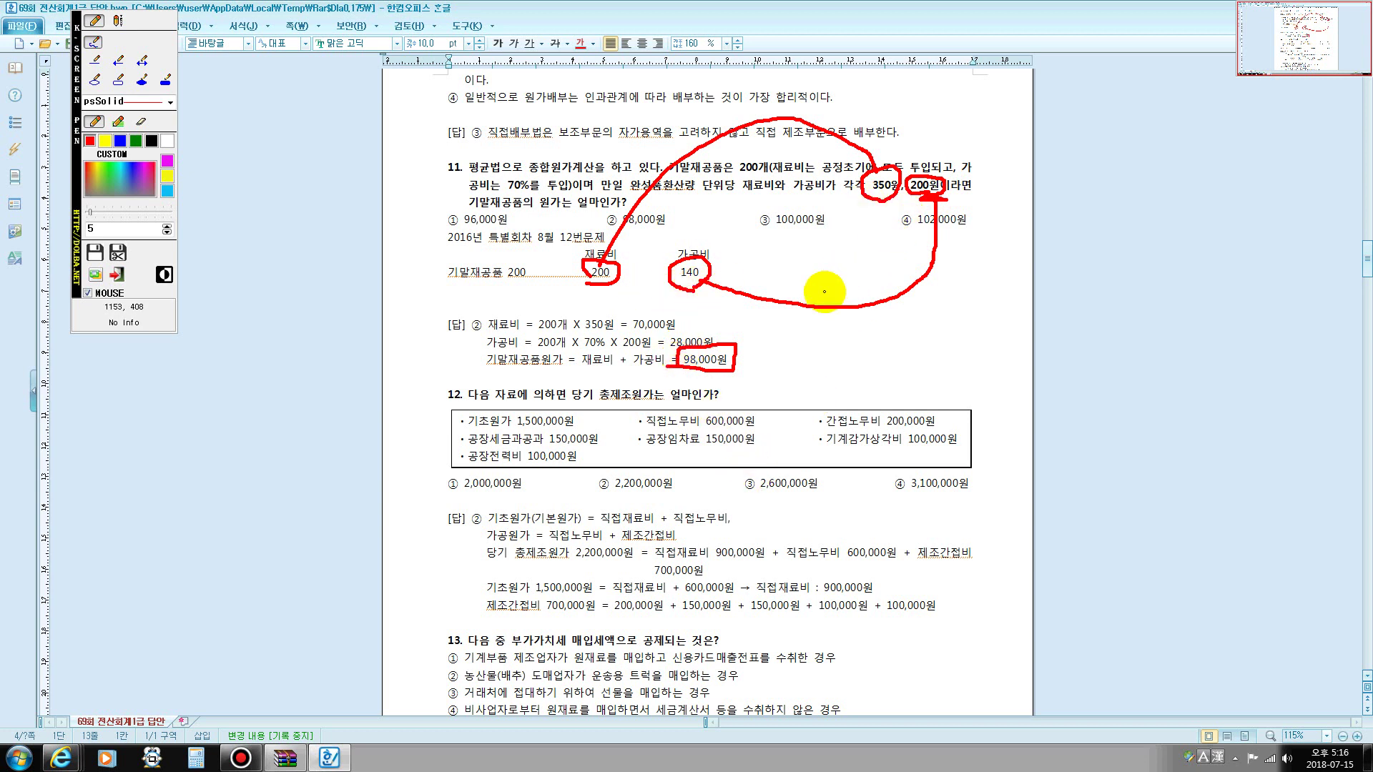
{"action": "mouse_move", "coordinate": [825, 293]}
{"action": "left_mouse_down"}
{"action": "mouse_move", "coordinate": [832, 333]}
{"action": "mouse_move", "coordinate": [852, 333]}
{"action": "mouse_move", "coordinate": [868, 291]}
{"action": "mouse_move", "coordinate": [875, 322]}
{"action": "mouse_move", "coordinate": [959, 292]}
{"action": "left_mouse_up"}
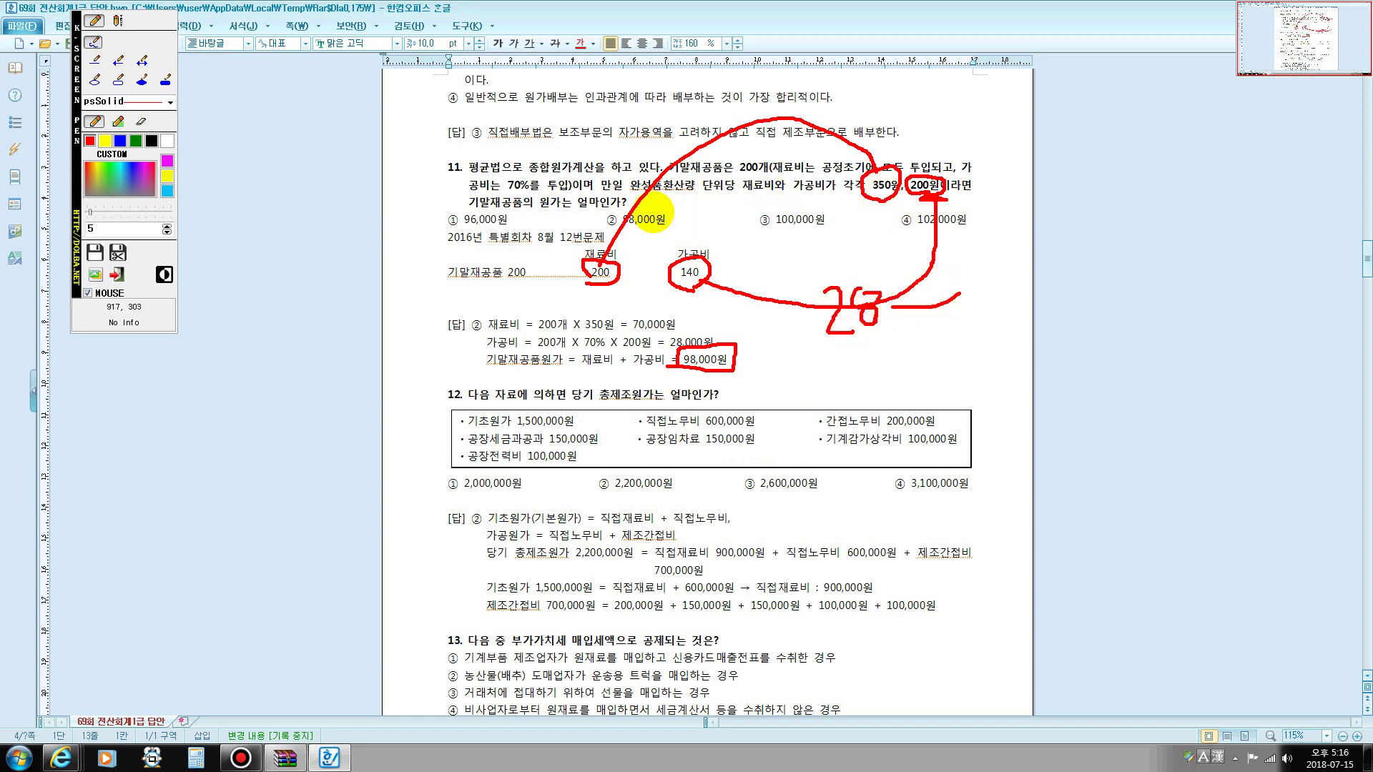
{"action": "mouse_move", "coordinate": [686, 127]}
{"action": "left_mouse_down"}
{"action": "mouse_move", "coordinate": [749, 150]}
{"action": "mouse_move", "coordinate": [828, 123]}
{"action": "left_mouse_up"}
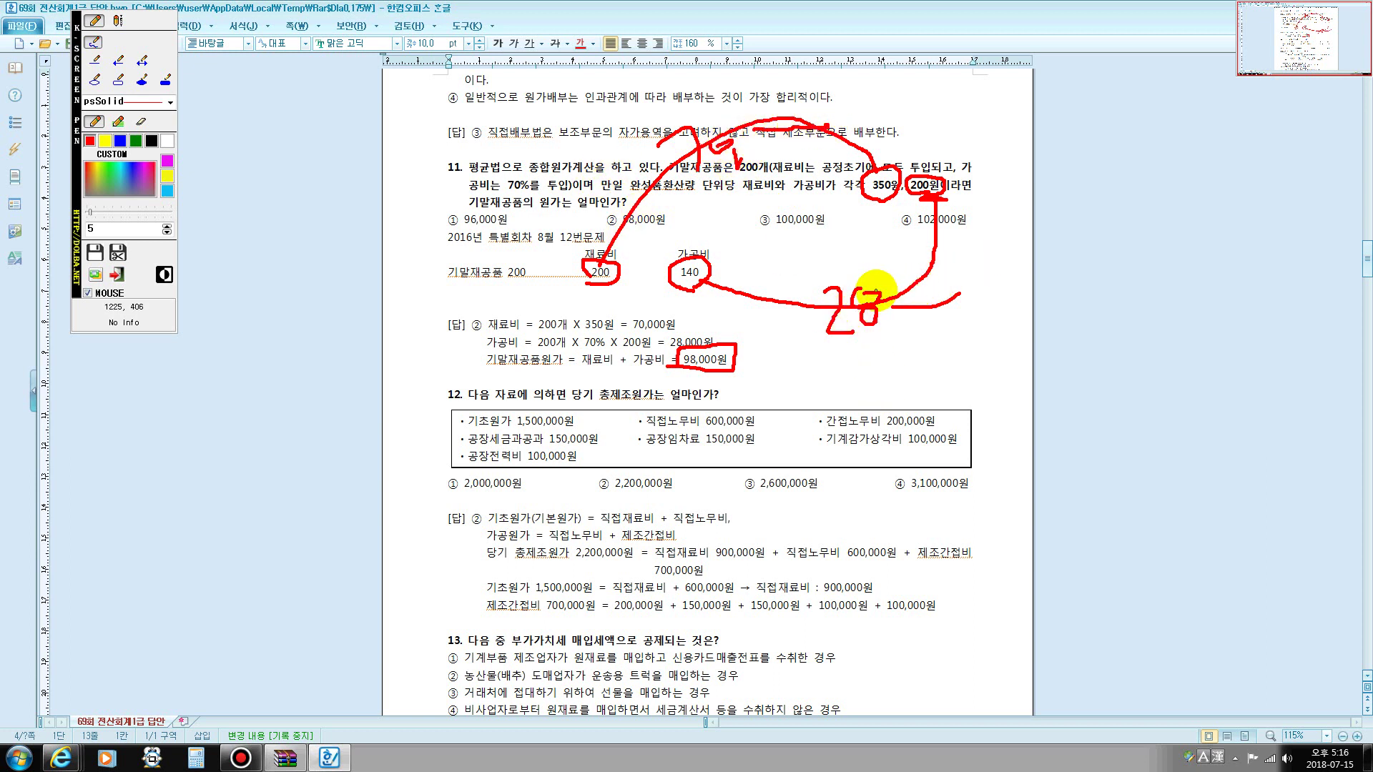
{"action": "key", "text": "Escape"}
{"action": "left_click_drag", "start_coordinate": [605, 221], "coordinate": [659, 221]}
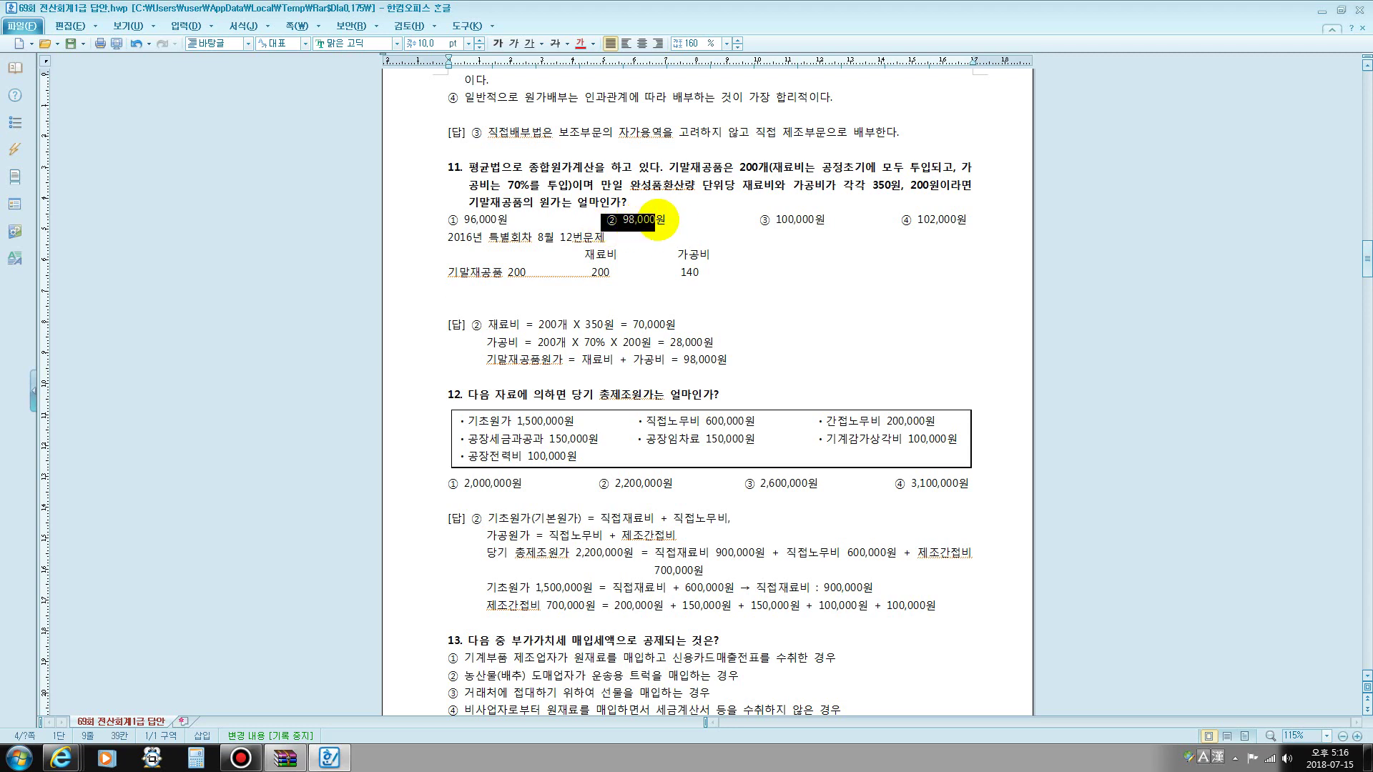
- Write 당기총제조원가=직접재료비+직접노무비+제조간접비 under question 12's heading
{"action": "scroll", "coordinate": [663, 313], "scroll_direction": "down", "scroll_amount": 4}
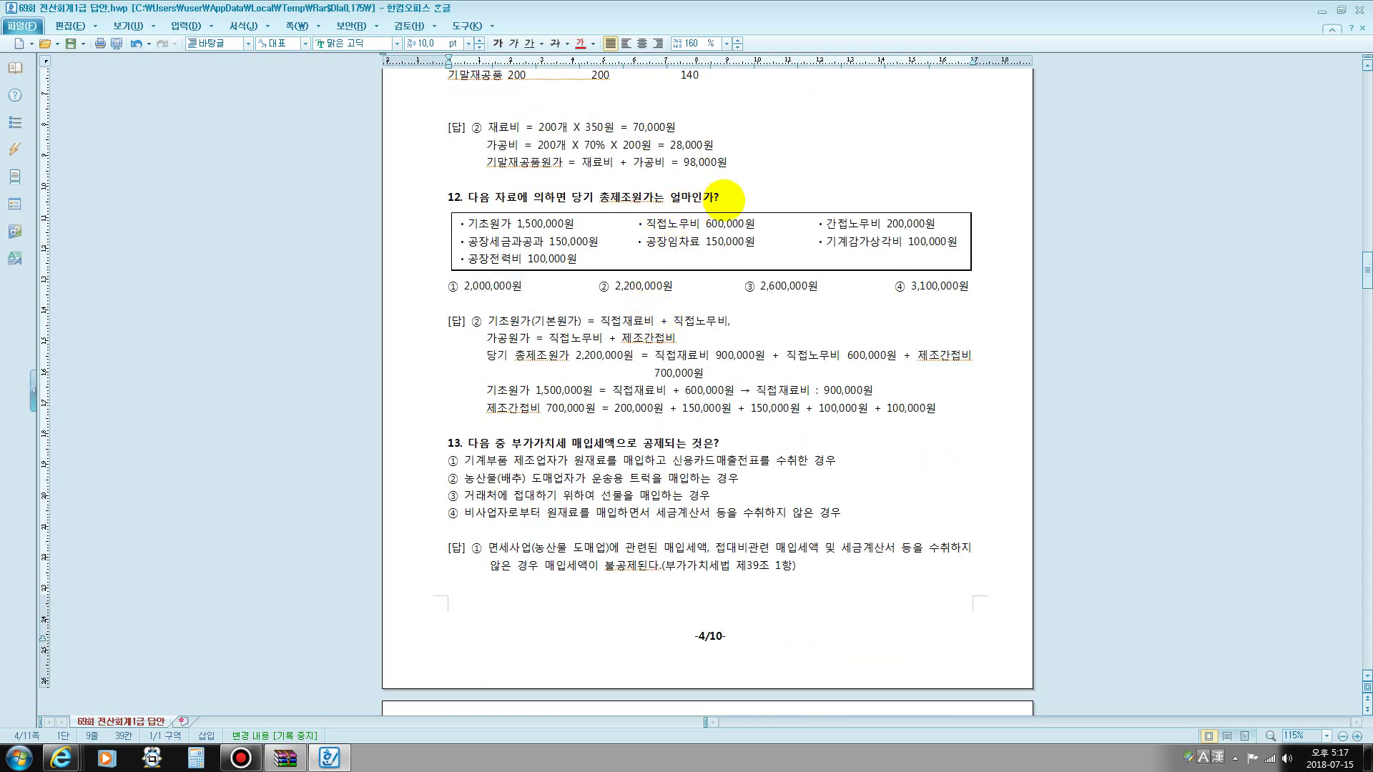
{"action": "left_click", "coordinate": [724, 198]}
{"action": "key", "text": "Return"}
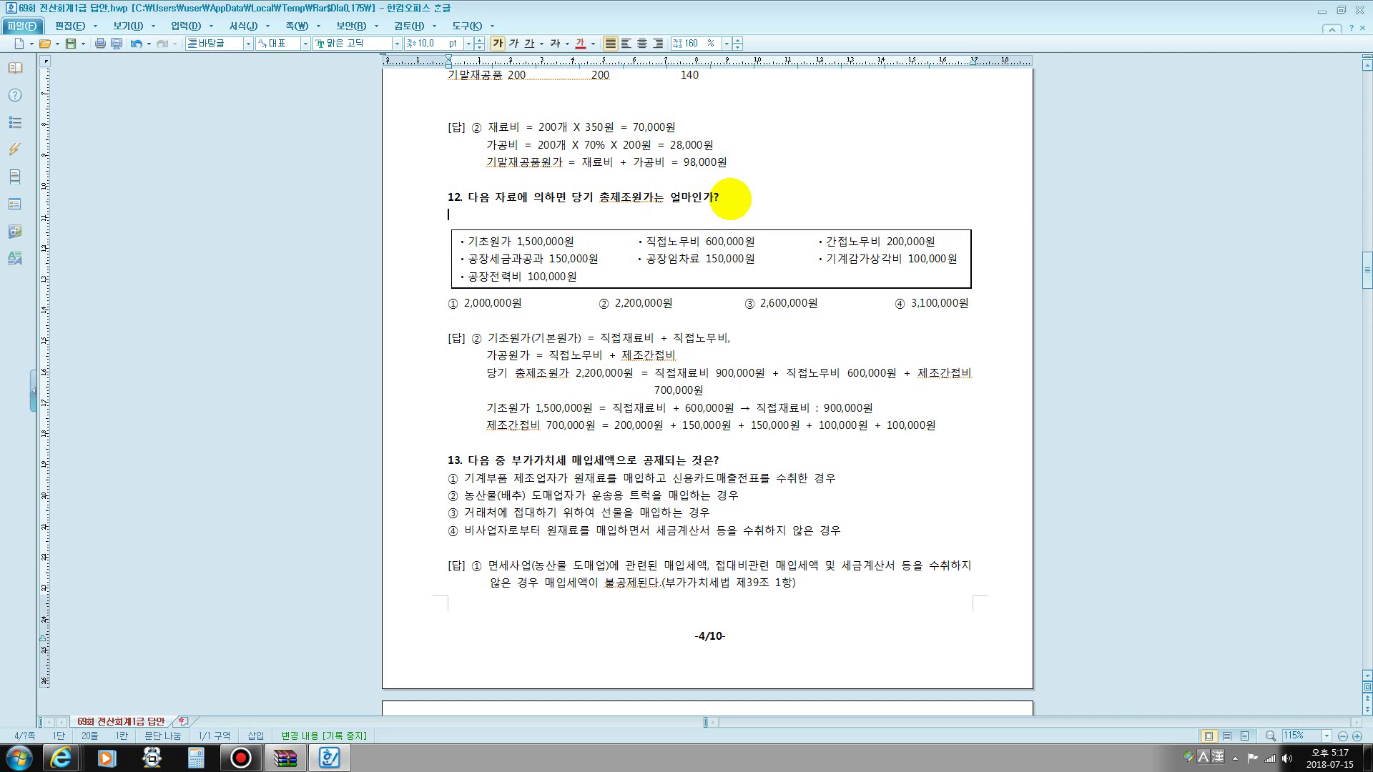
{"action": "type", "text": "3다"}
{"action": "key", "text": "BackSpace"}
{"action": "key", "text": "BackSpace"}
{"action": "key", "text": "BackSpace"}
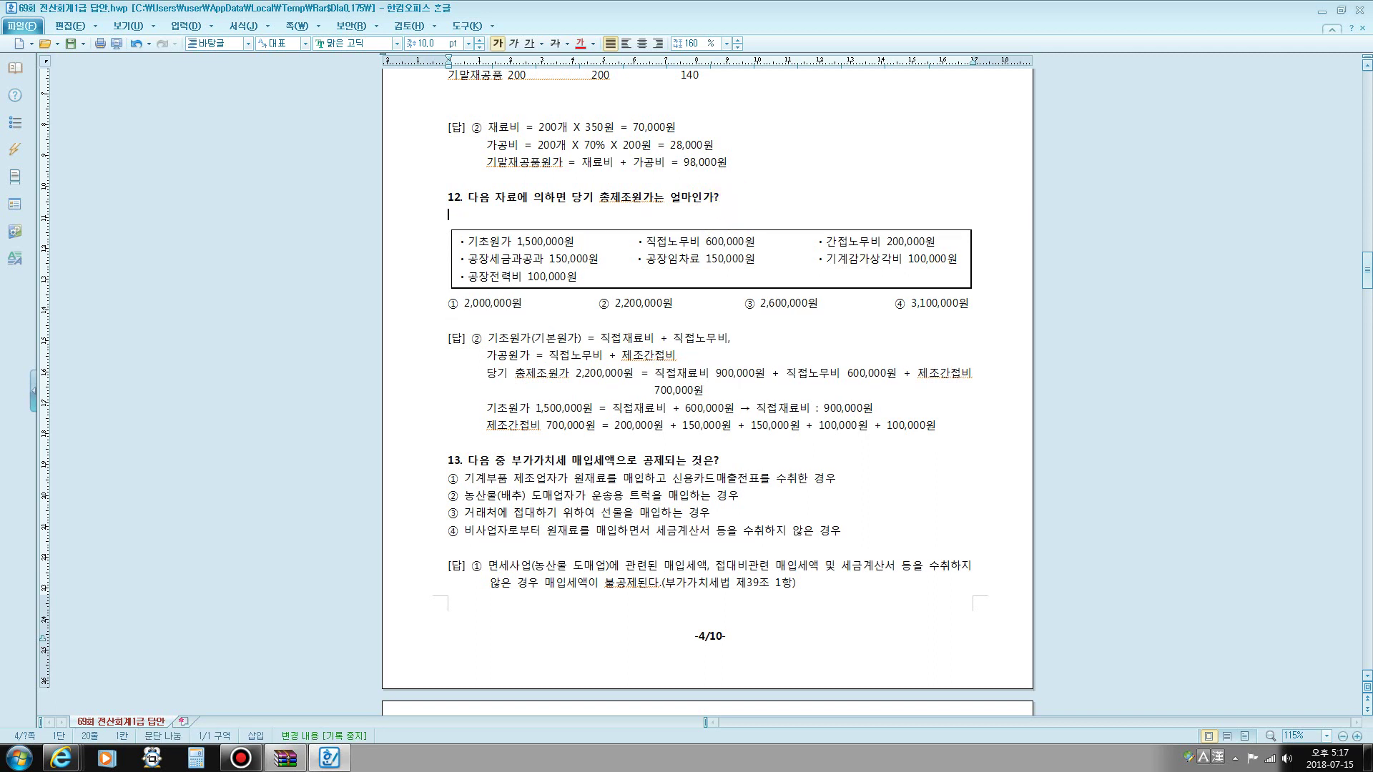
{"action": "type", "text": "당"}
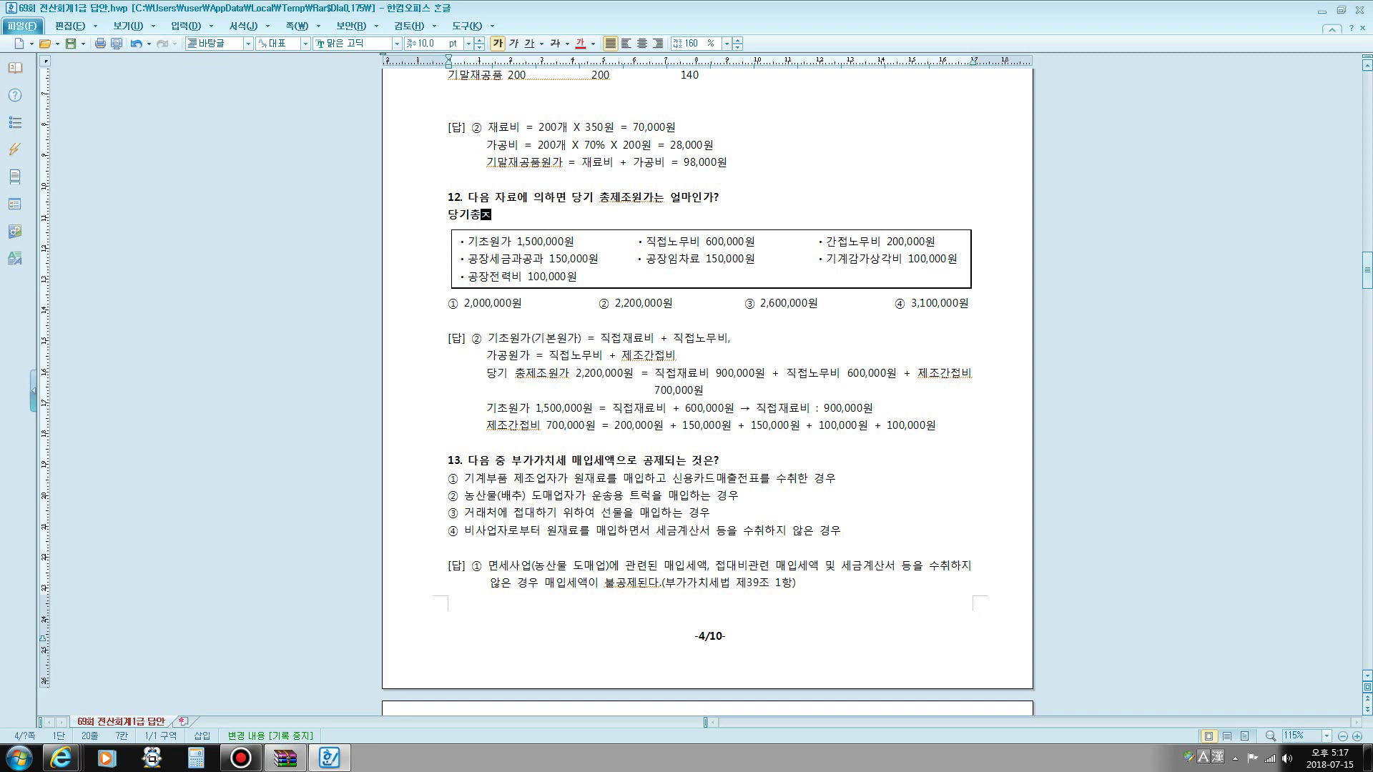
{"action": "type", "text": "기총제조원ㄱ"}
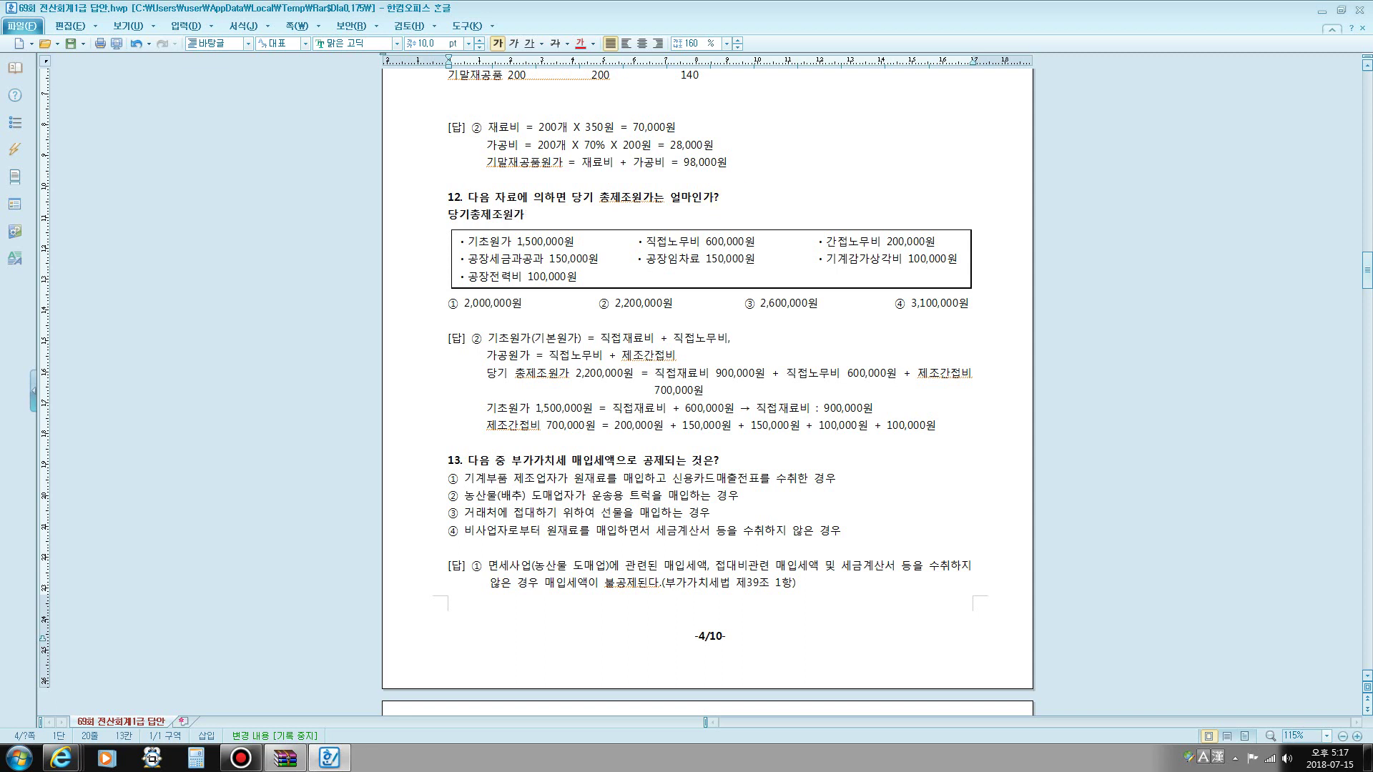
{"action": "type", "text": "=지"}
{"action": "type", "text": "접재료비+직"}
{"action": "type", "text": "접오무"}
{"action": "key", "text": "BackSpace"}
{"action": "key", "text": "BackSpace"}
{"action": "type", "text": "노무비+제"}
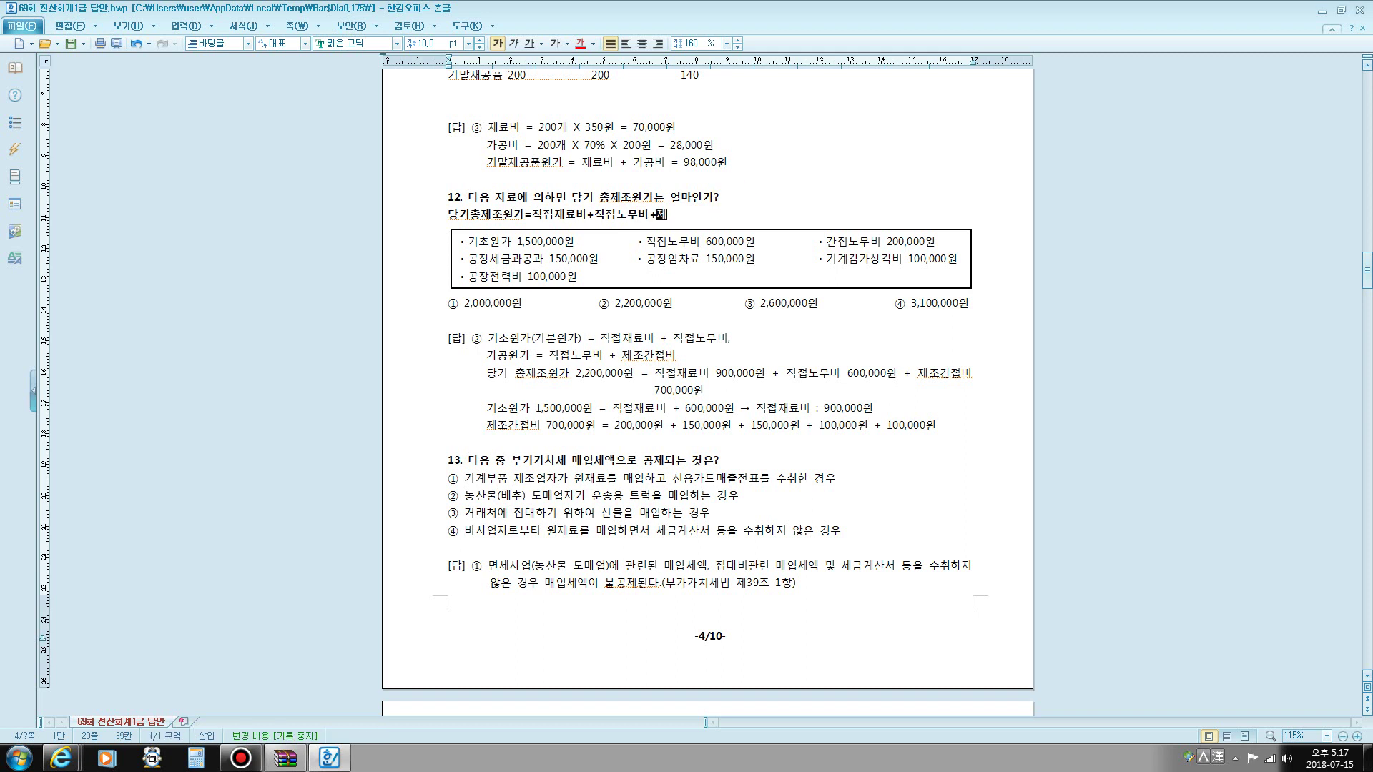
{"action": "type", "text": "조간접비"}
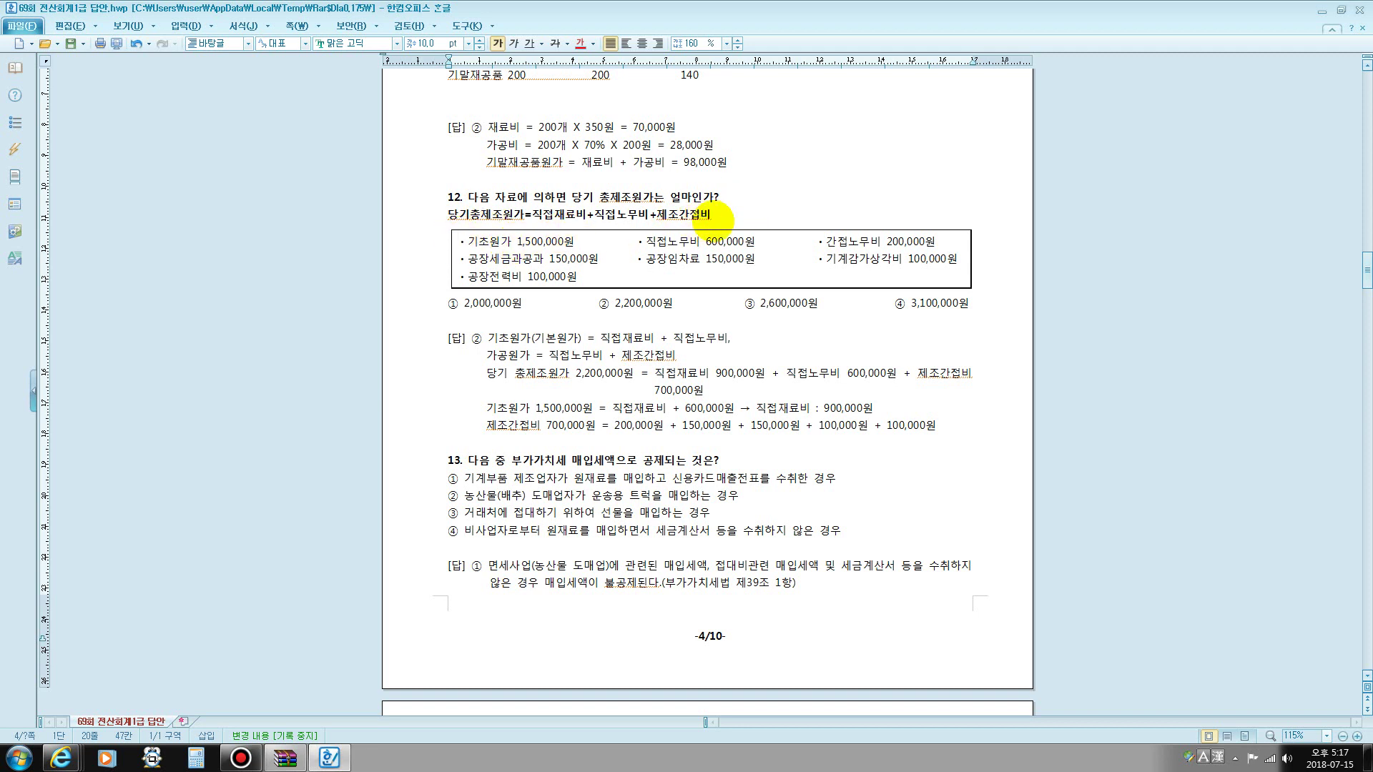
- Add the formula 기초원가=직접재료비+직접노무비 on the next line
{"action": "left_click", "coordinate": [733, 217]}
{"action": "key", "text": "Return"}
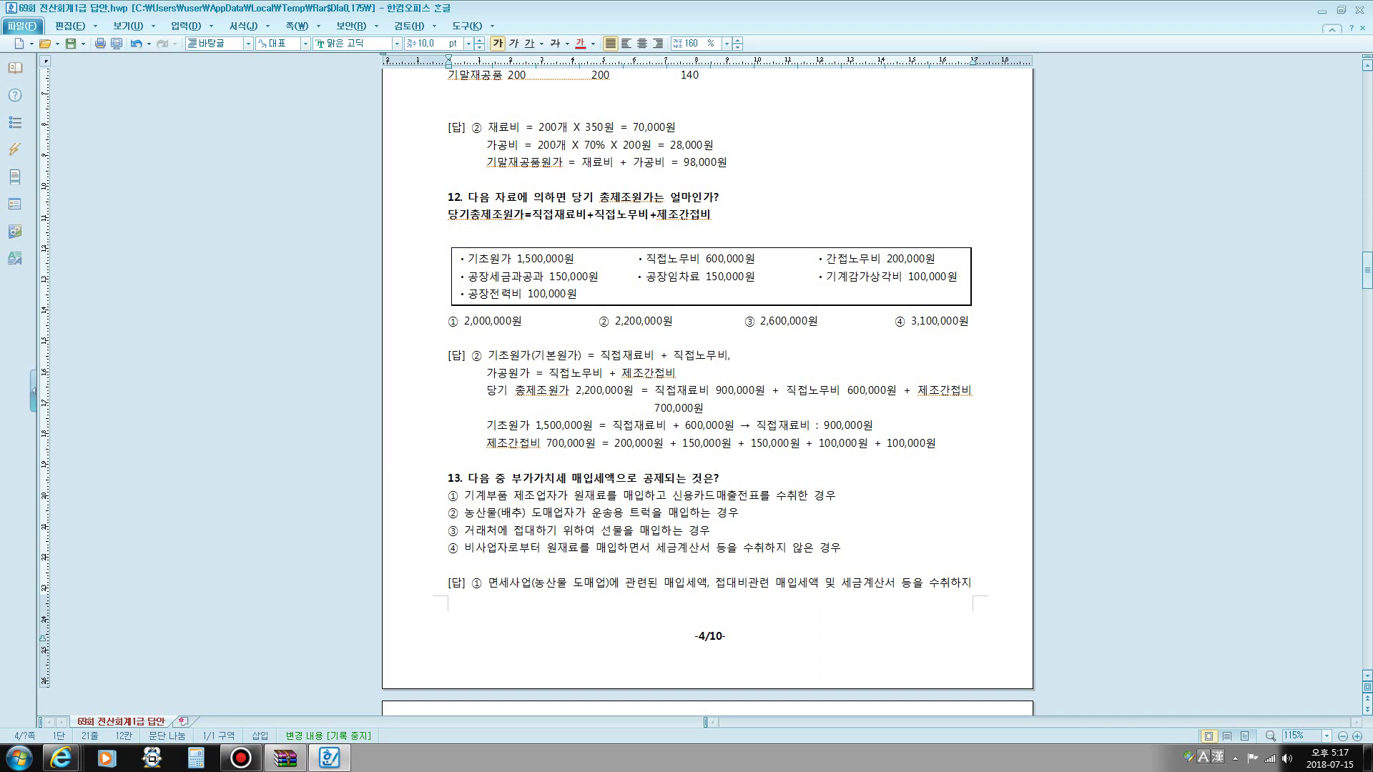
{"action": "key", "text": "BackSpace"}
{"action": "key", "text": "BackSpace"}
{"action": "key", "text": "BackSpace"}
{"action": "key", "text": "BackSpace"}
{"action": "key", "text": "BackSpace"}
{"action": "key", "text": "BackSpace"}
{"action": "key", "text": "BackSpace"}
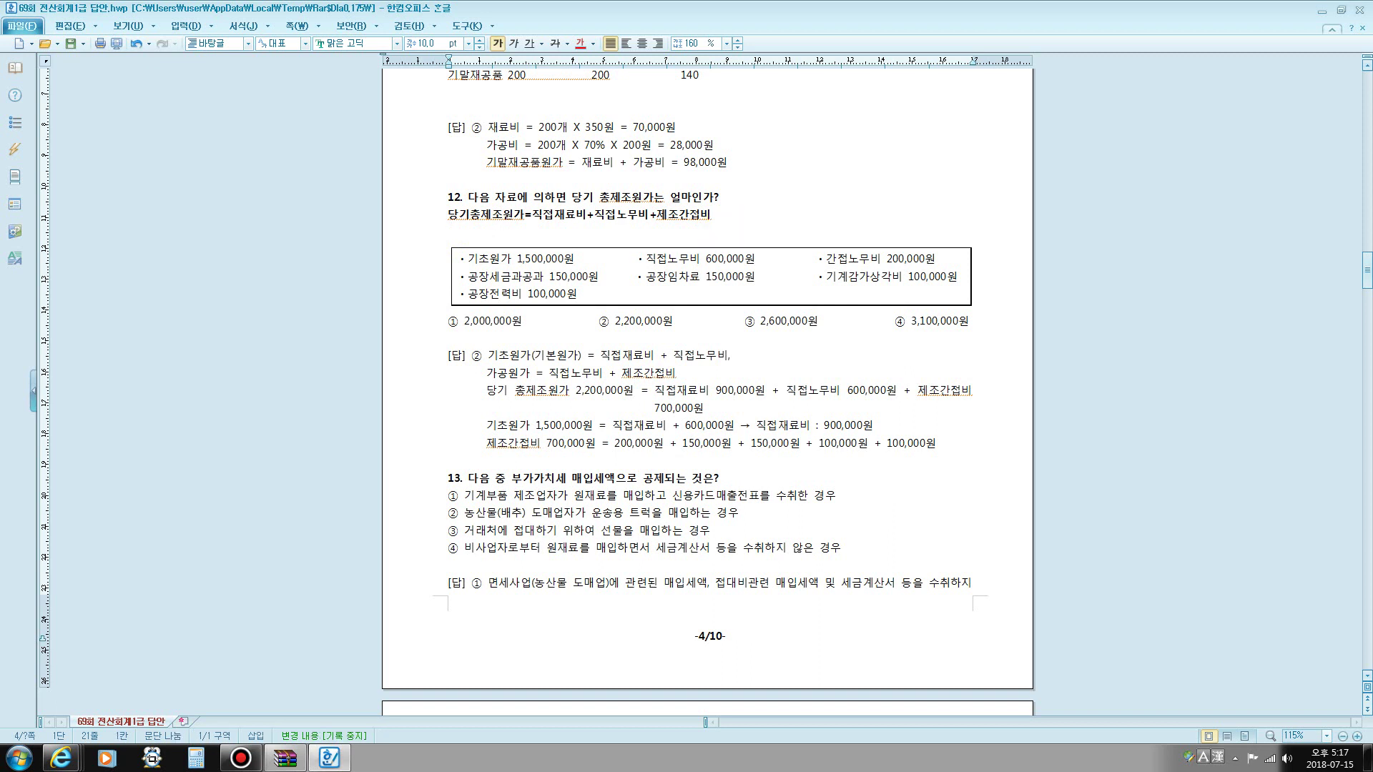
{"action": "type", "text": "기초원가"}
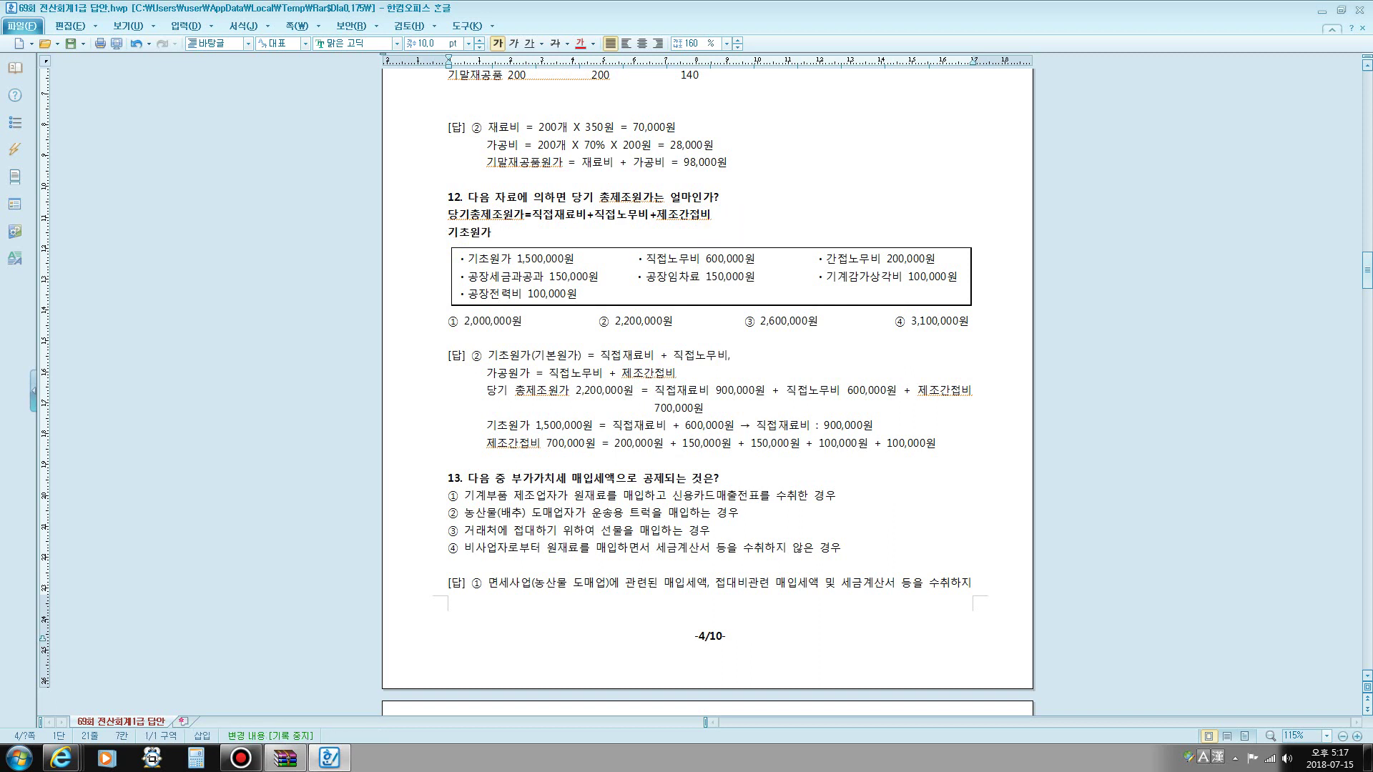
{"action": "type", "text": "="}
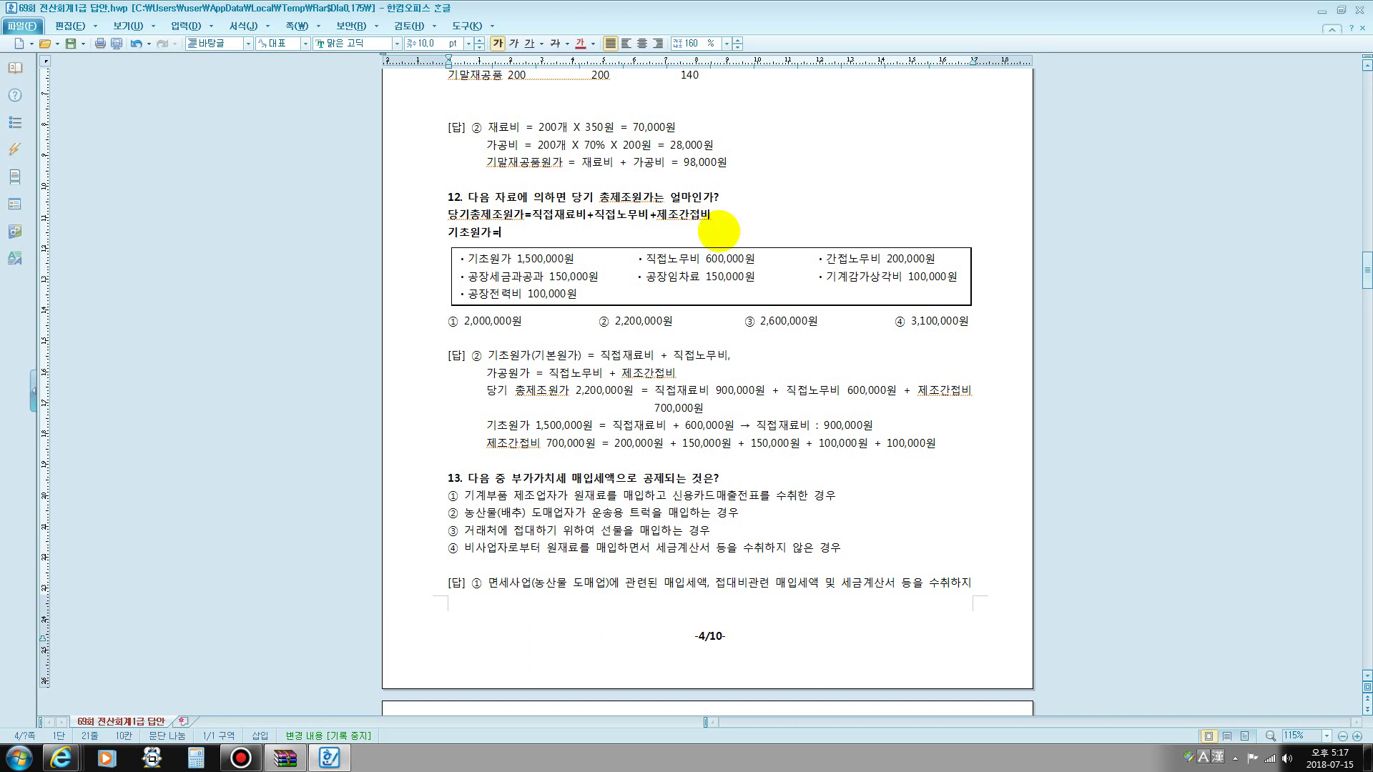
{"action": "type", "text": "직ㅈㅓㅂ재료비"}
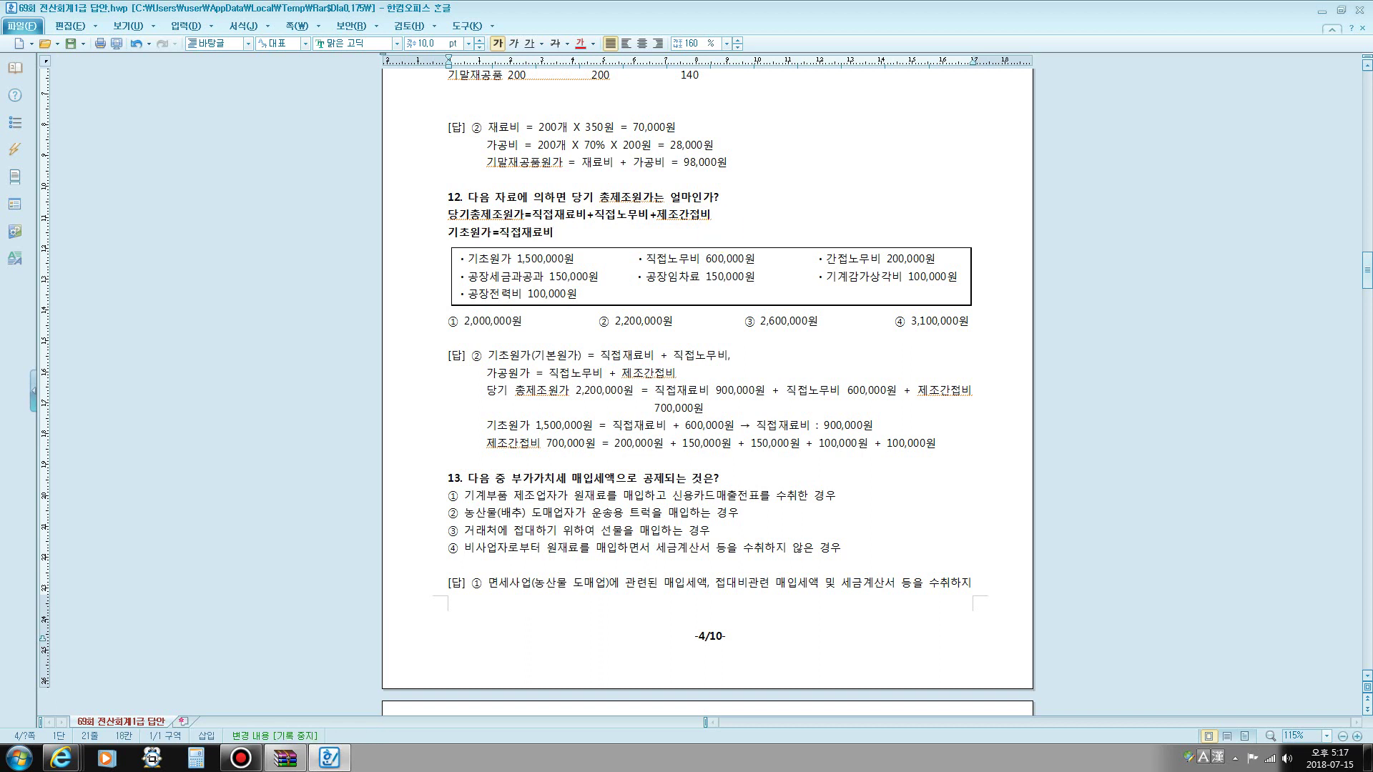
{"action": "type", "text": "+직저"}
{"action": "key", "text": "Return"}
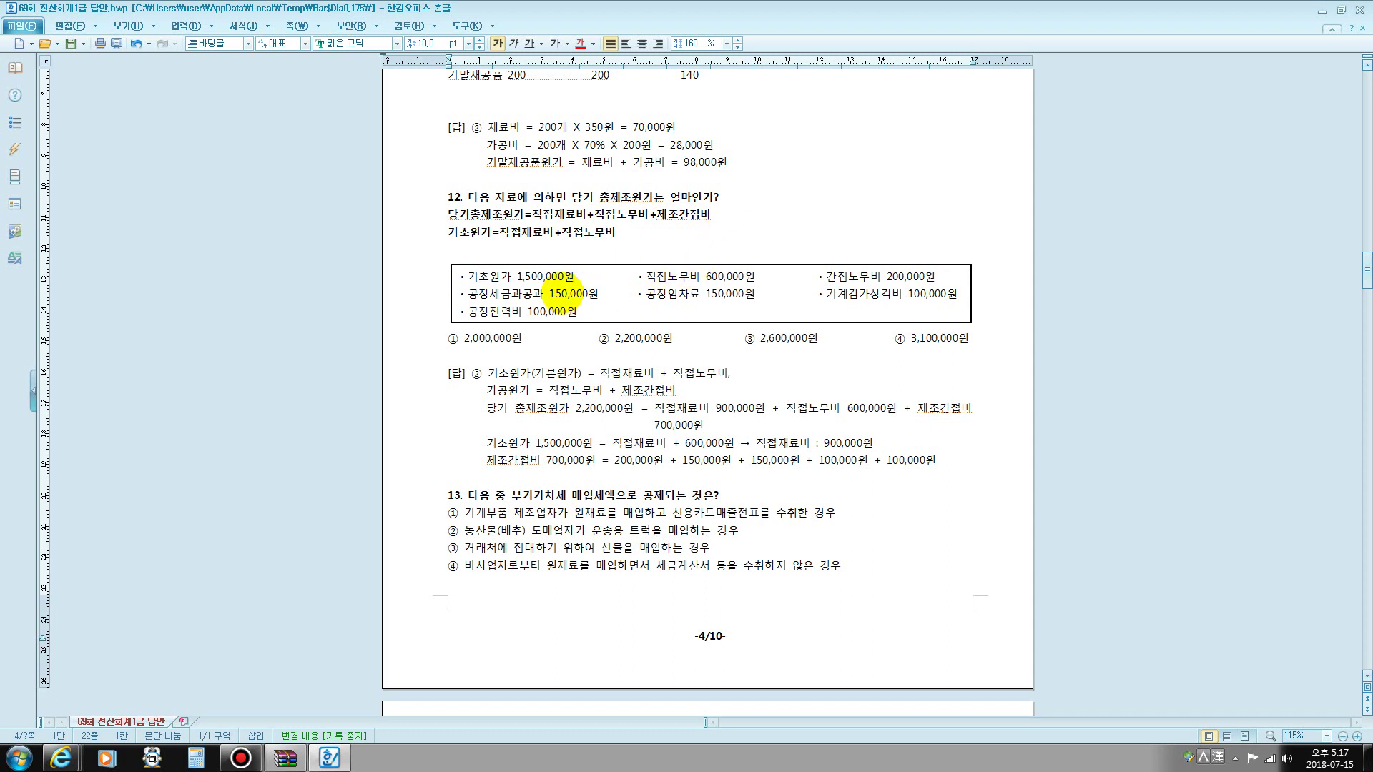
- Point out the 1,500,000원 prime cost, then colour 간접노무비 200,000원 and 공장세금과공과 150,000원 red
{"action": "left_click_drag", "start_coordinate": [513, 279], "coordinate": [592, 279]}
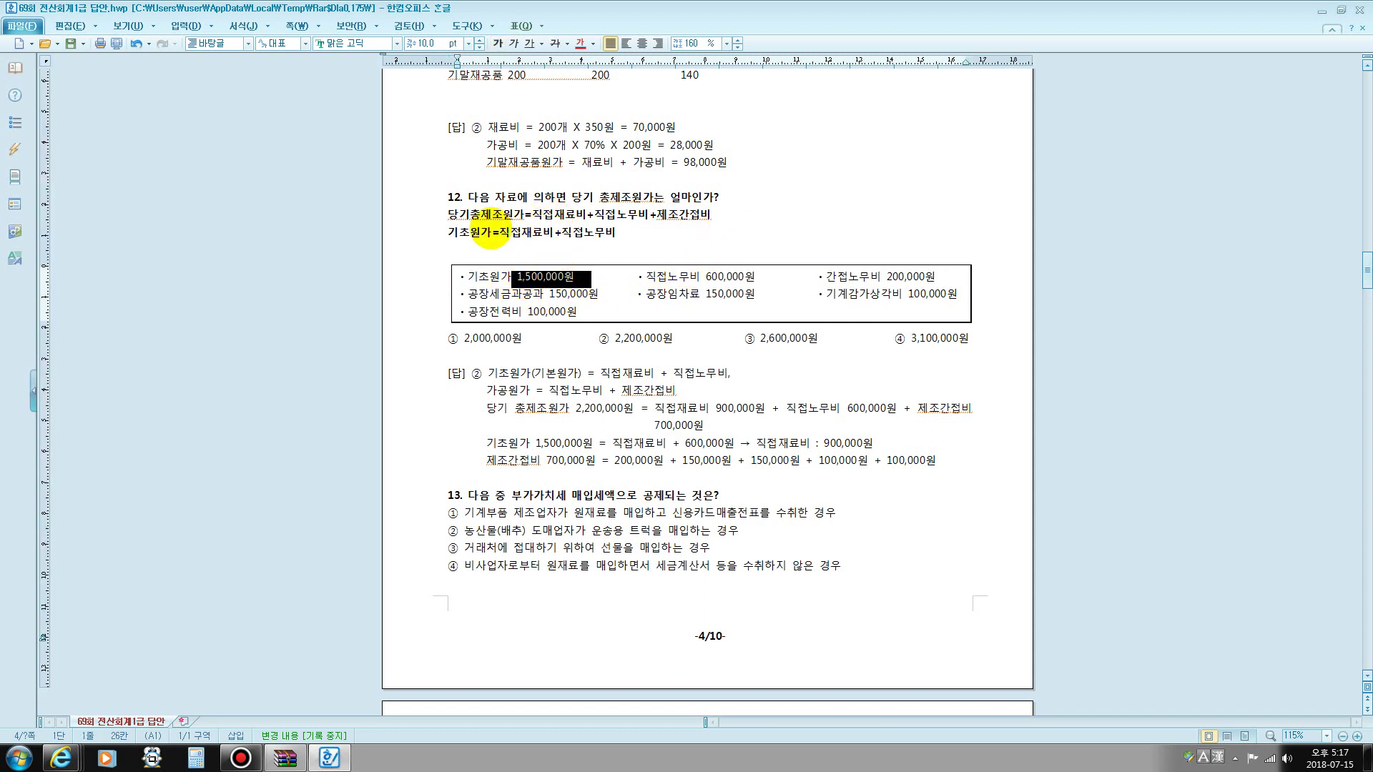
{"action": "left_click_drag", "start_coordinate": [545, 216], "coordinate": [644, 223]}
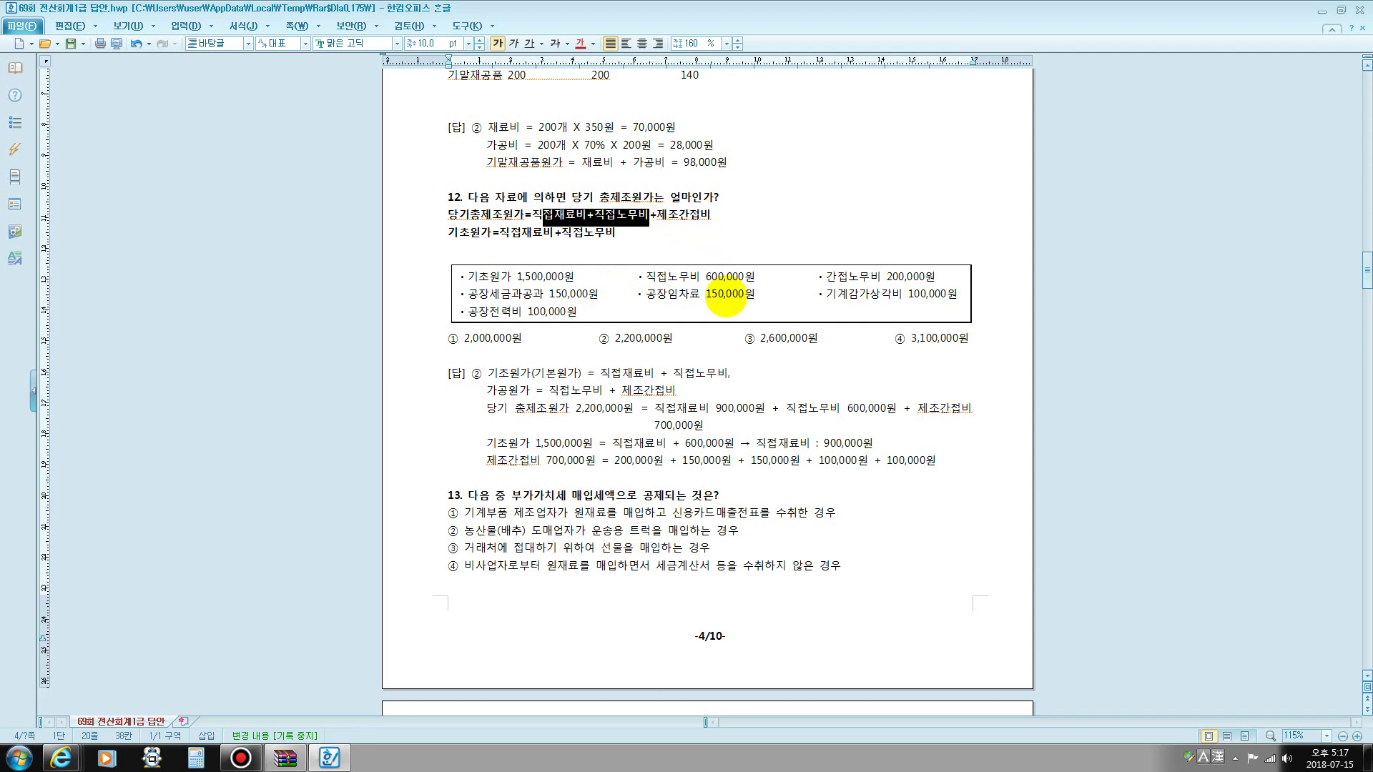
{"action": "left_click", "coordinate": [667, 276]}
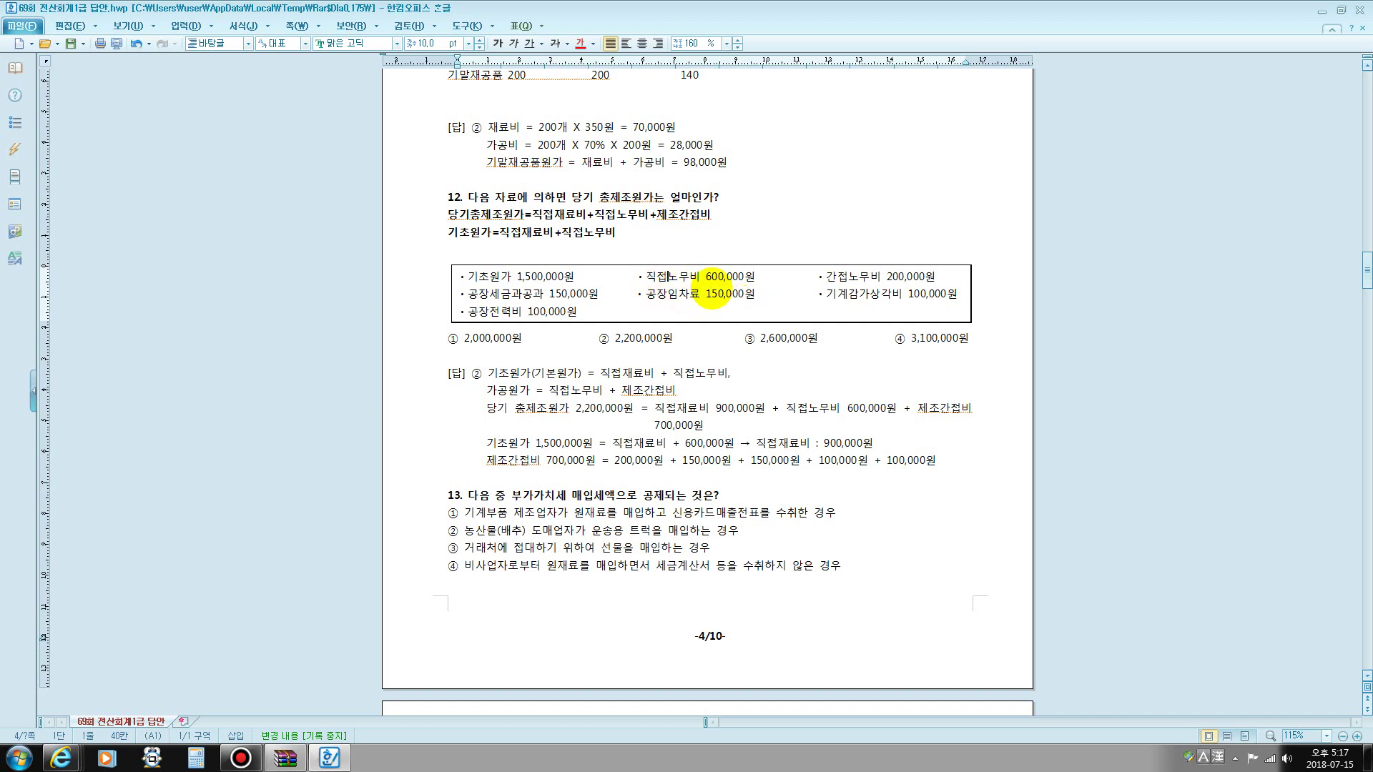
{"action": "left_click_drag", "start_coordinate": [829, 276], "coordinate": [935, 277]}
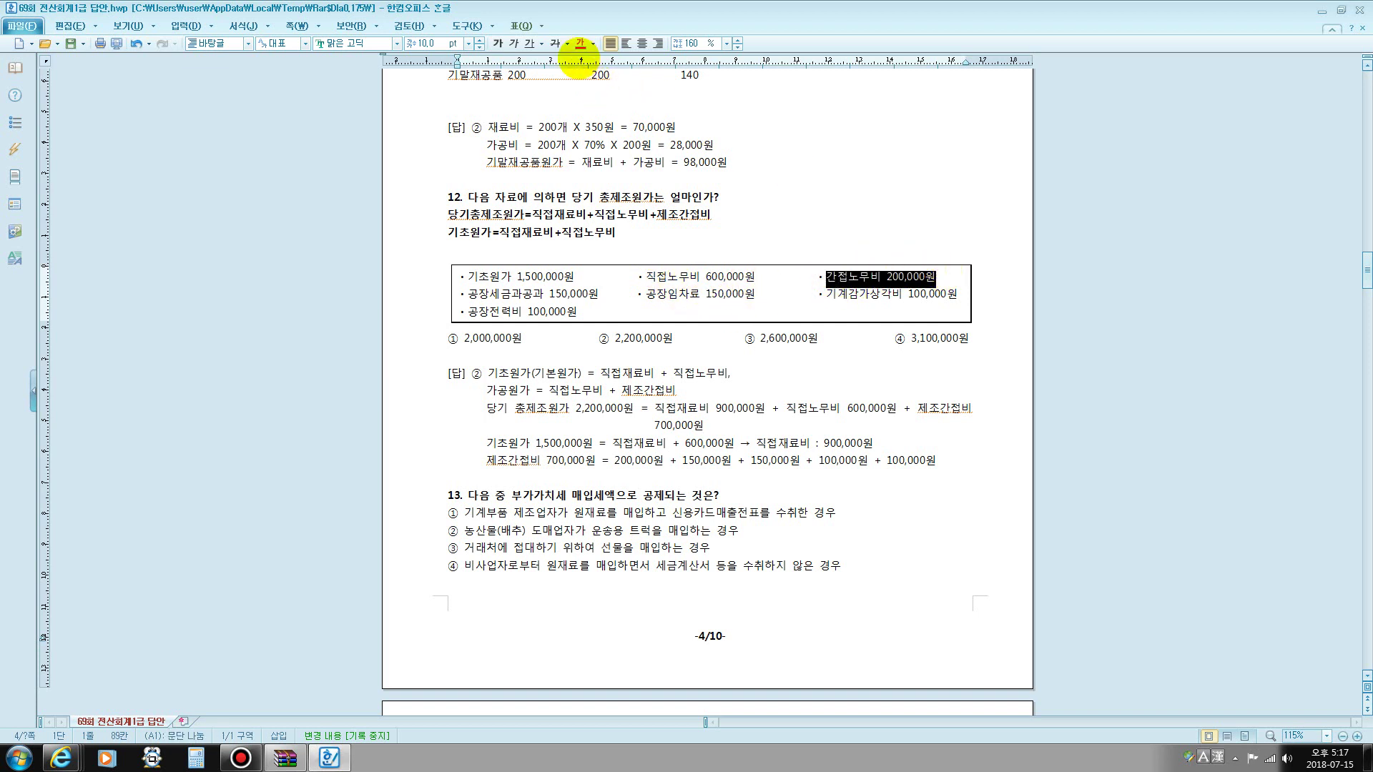
{"action": "left_click", "coordinate": [581, 43]}
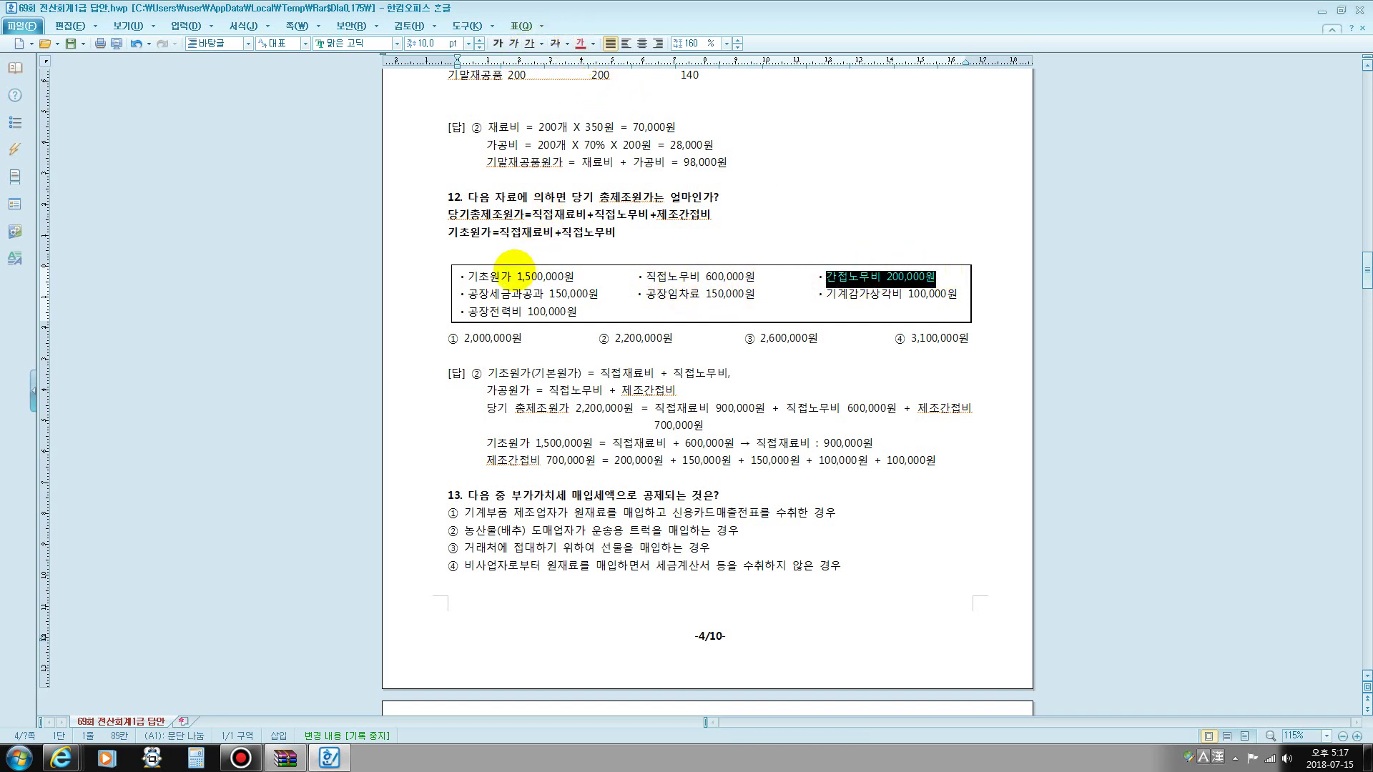
{"action": "left_click_drag", "start_coordinate": [477, 293], "coordinate": [957, 307]}
{"action": "left_click", "coordinate": [580, 43]}
- Colour 공장임차료, 기계감가상각비 100,000원 and 공장전력비 100,000원 red, then review them
{"action": "left_click", "coordinate": [580, 43]}
{"action": "left_click", "coordinate": [930, 295]}
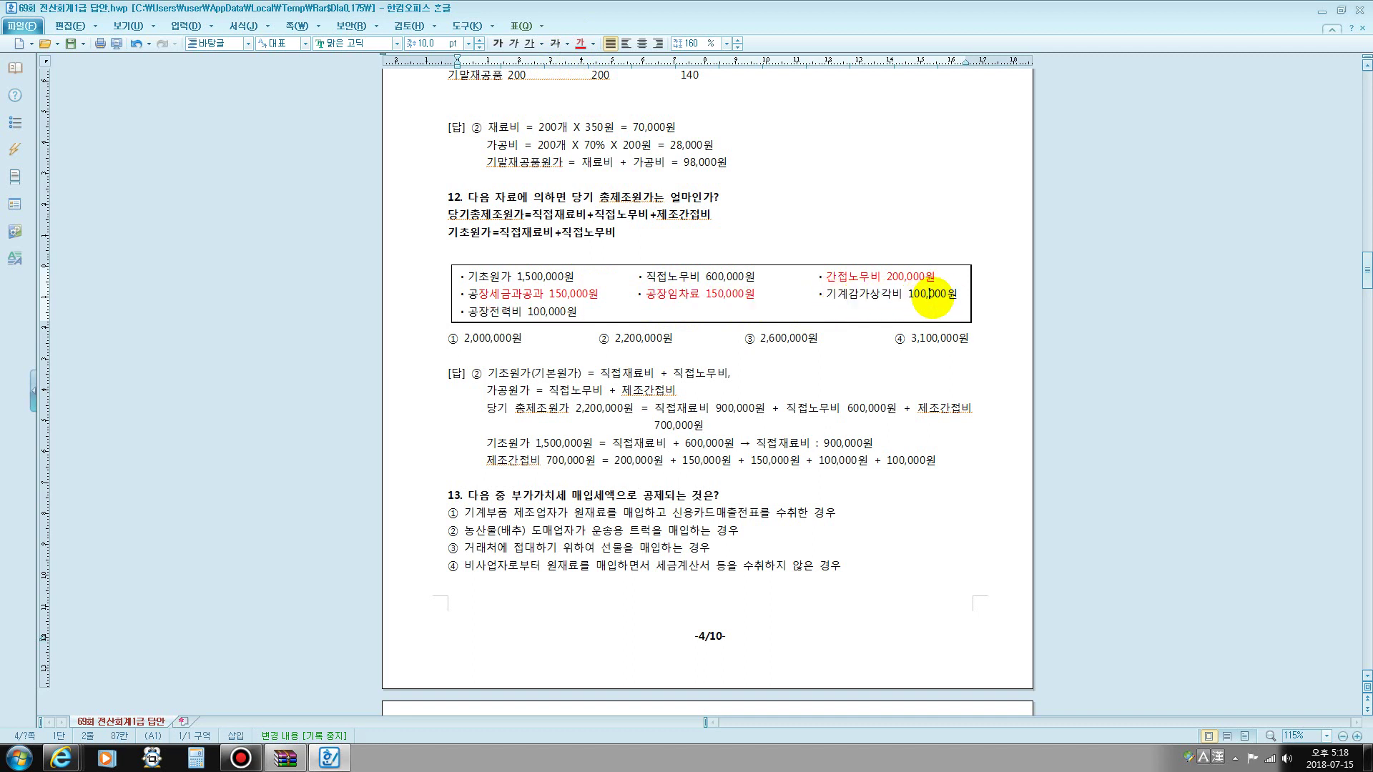
{"action": "left_click_drag", "start_coordinate": [826, 295], "coordinate": [967, 293]}
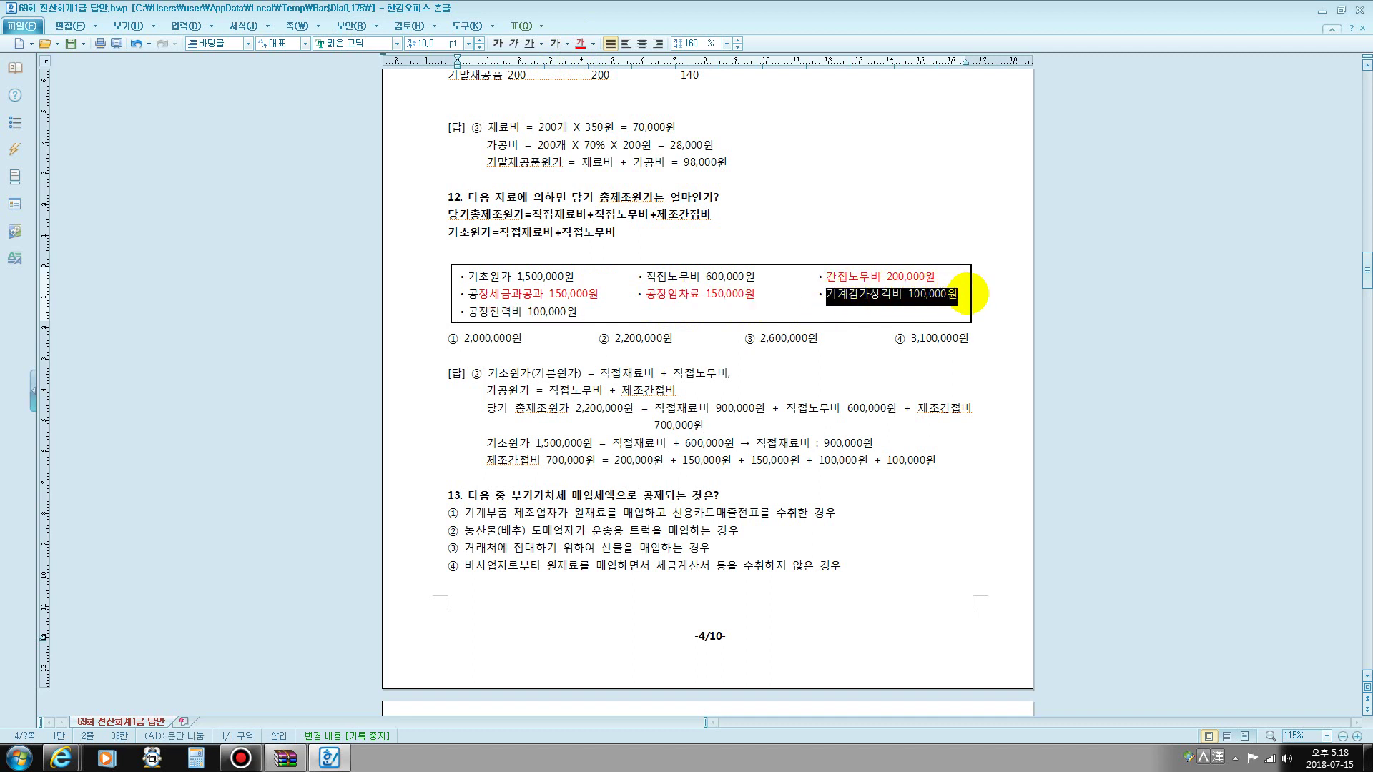
{"action": "left_click", "coordinate": [578, 43]}
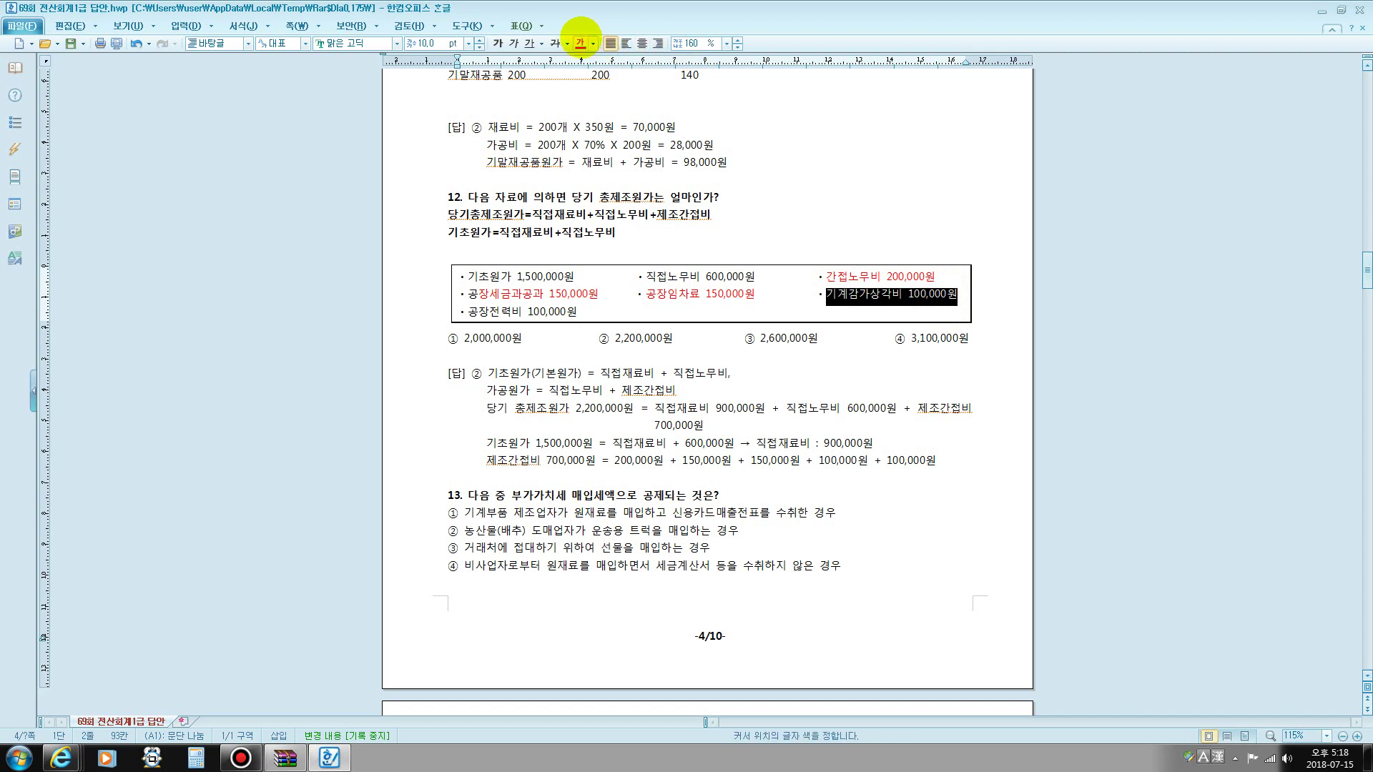
{"action": "left_click_drag", "start_coordinate": [458, 312], "coordinate": [576, 312]}
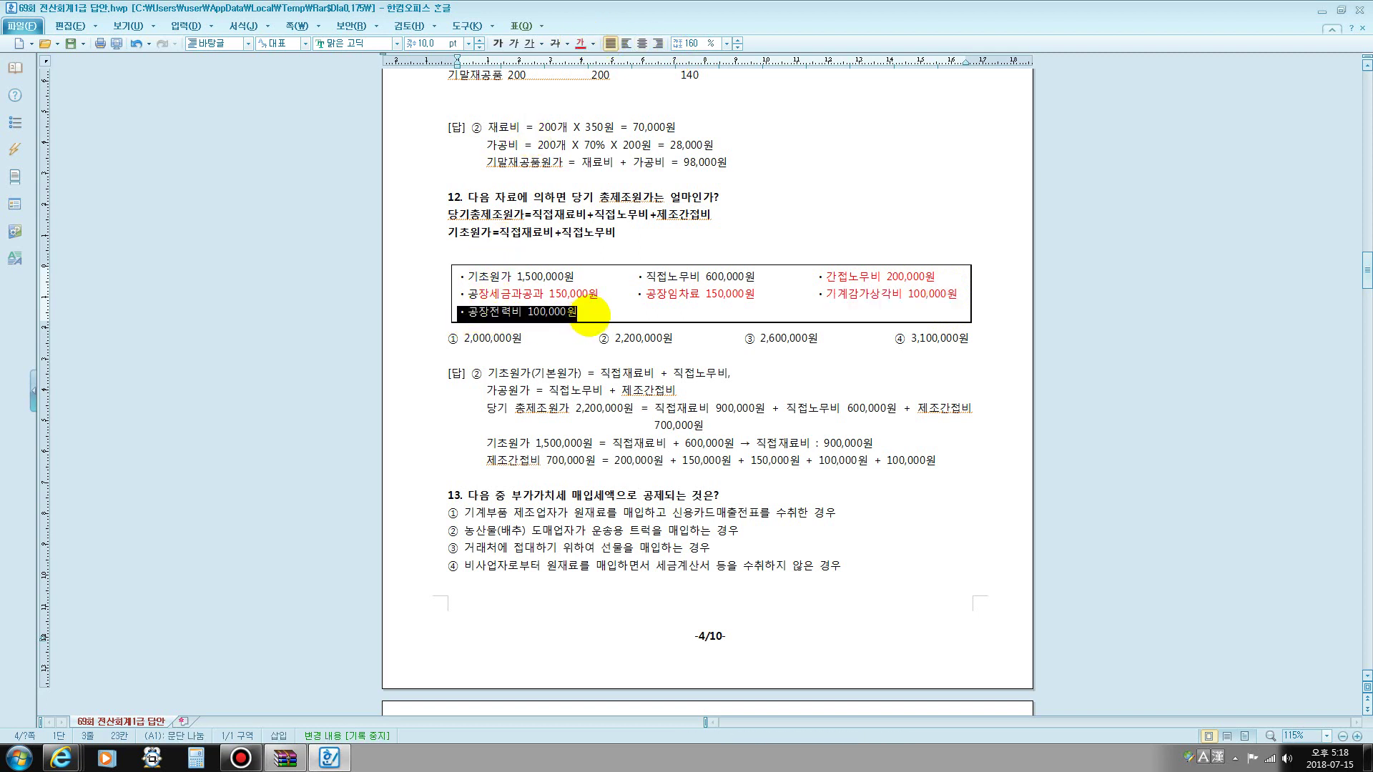
{"action": "left_click", "coordinate": [580, 43]}
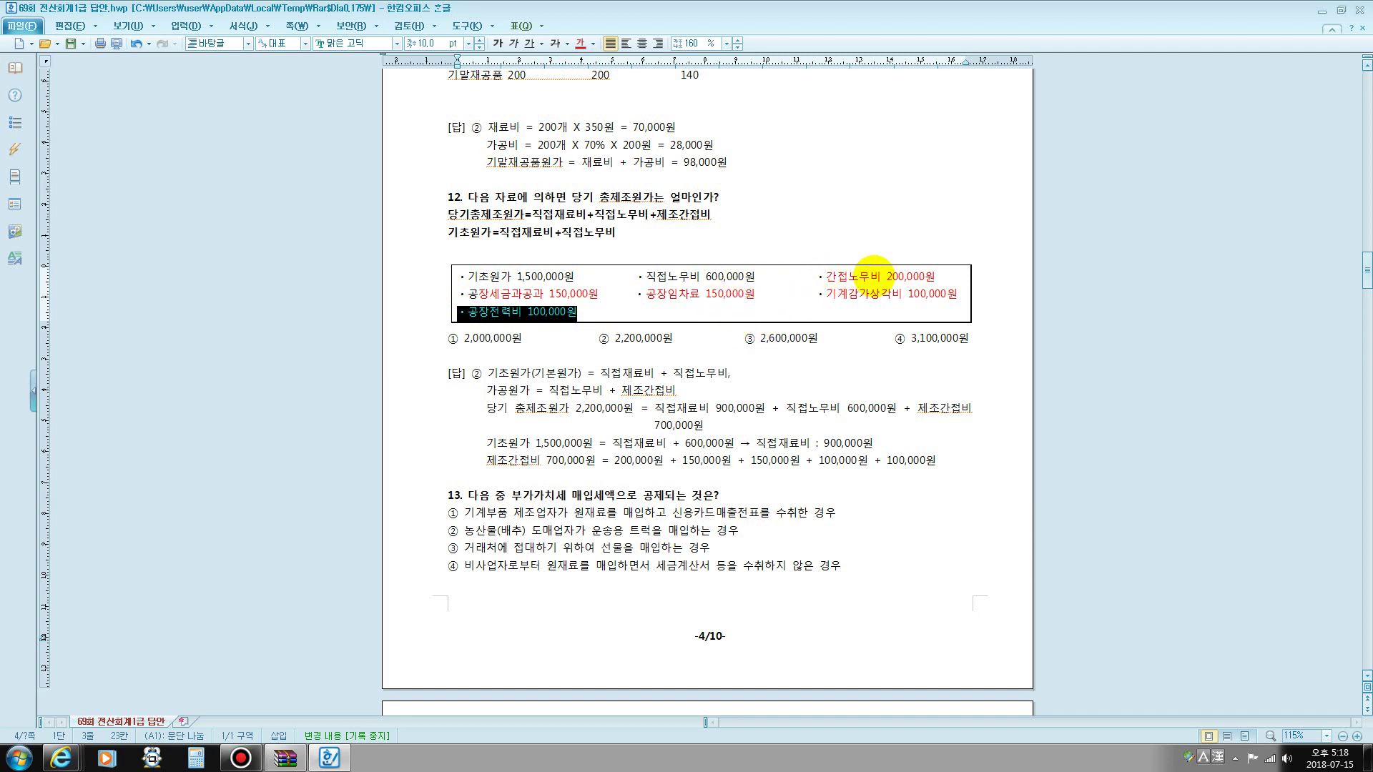
{"action": "left_click", "coordinate": [887, 276]}
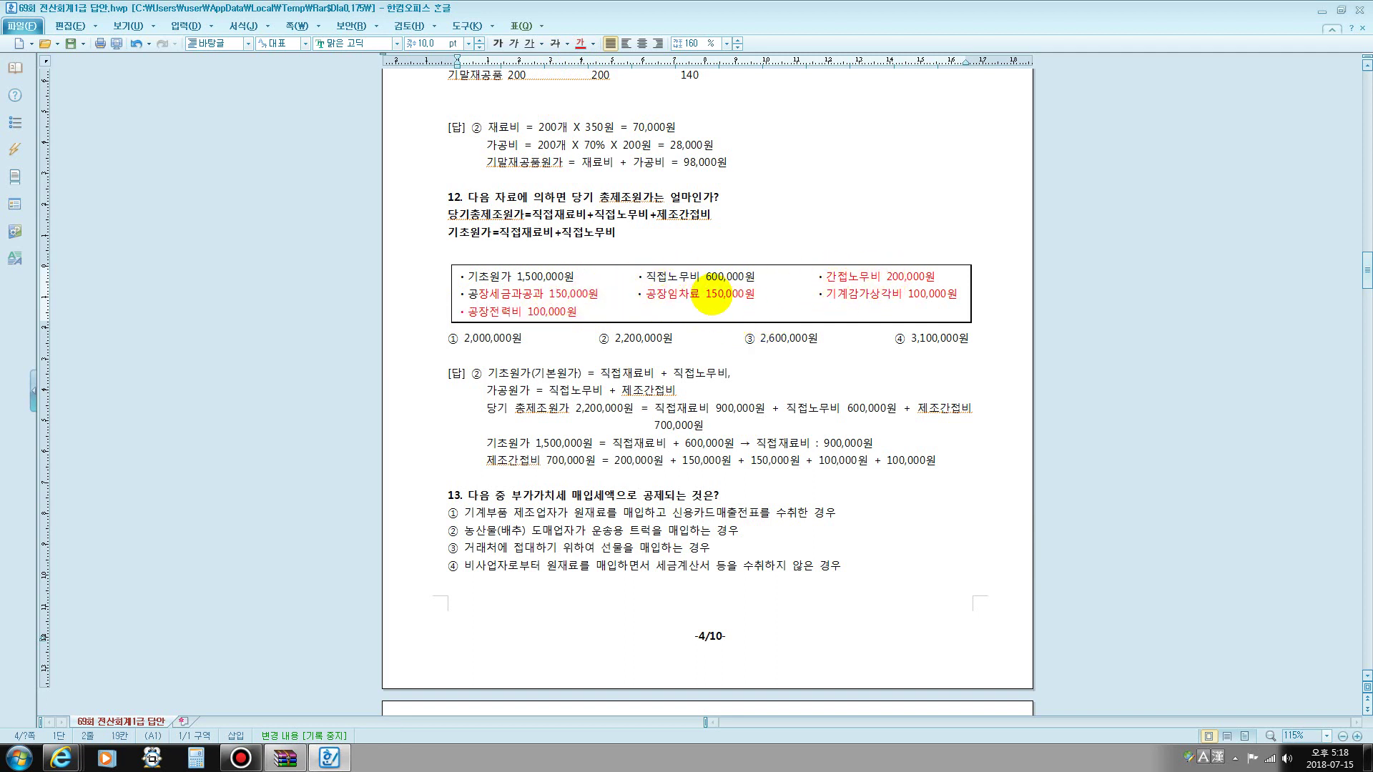
{"action": "left_click", "coordinate": [919, 296]}
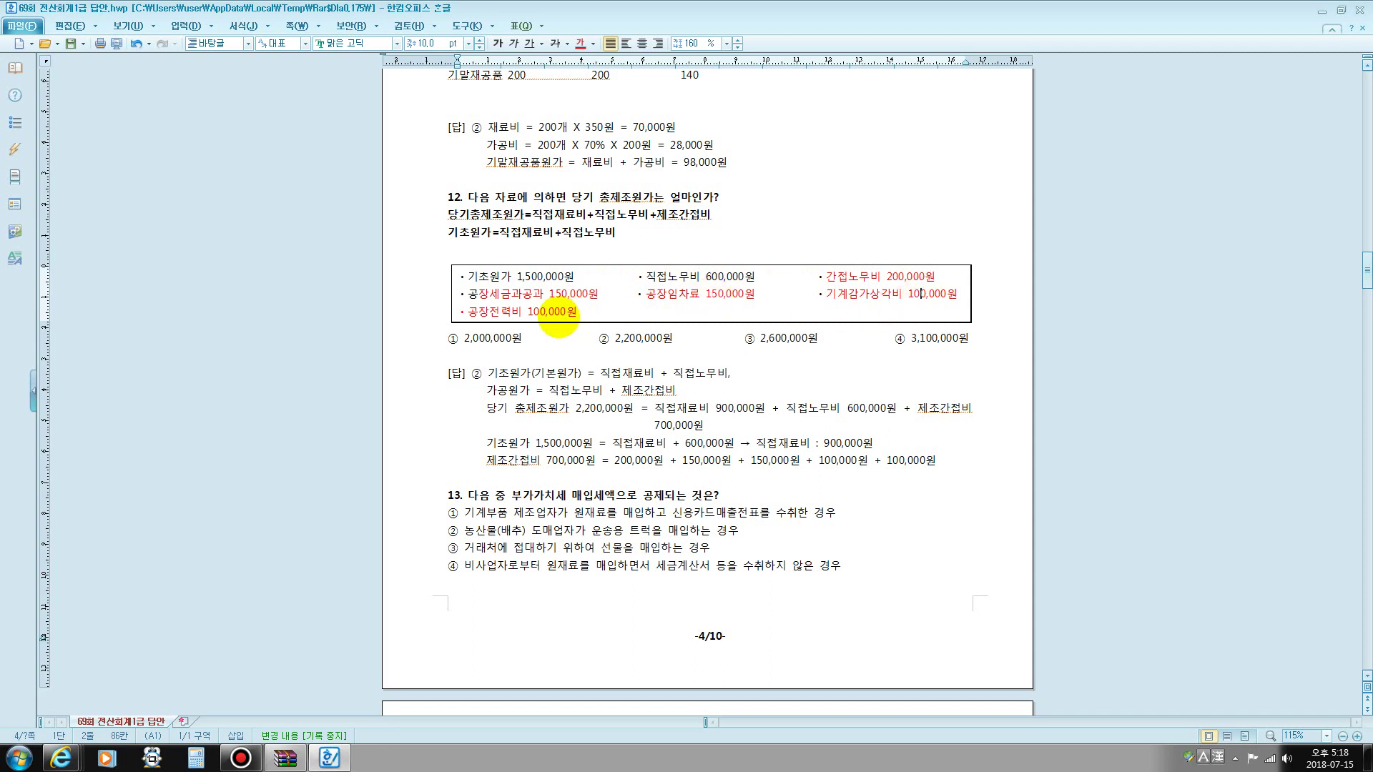
{"action": "left_click", "coordinate": [563, 313]}
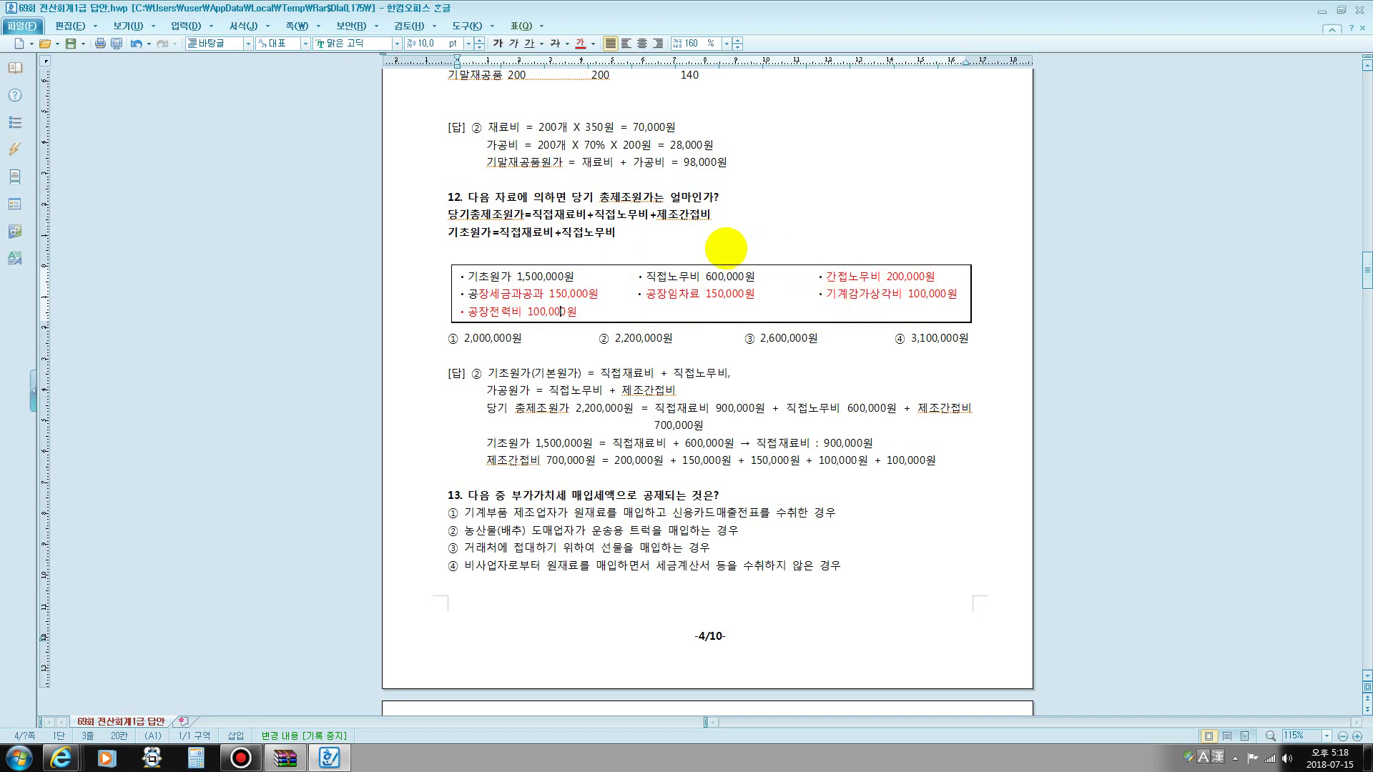
- Add 700,000 after 제조간접비 in question 12's formula and mark the 1,500,000원 prime cost
{"action": "left_click", "coordinate": [715, 216]}
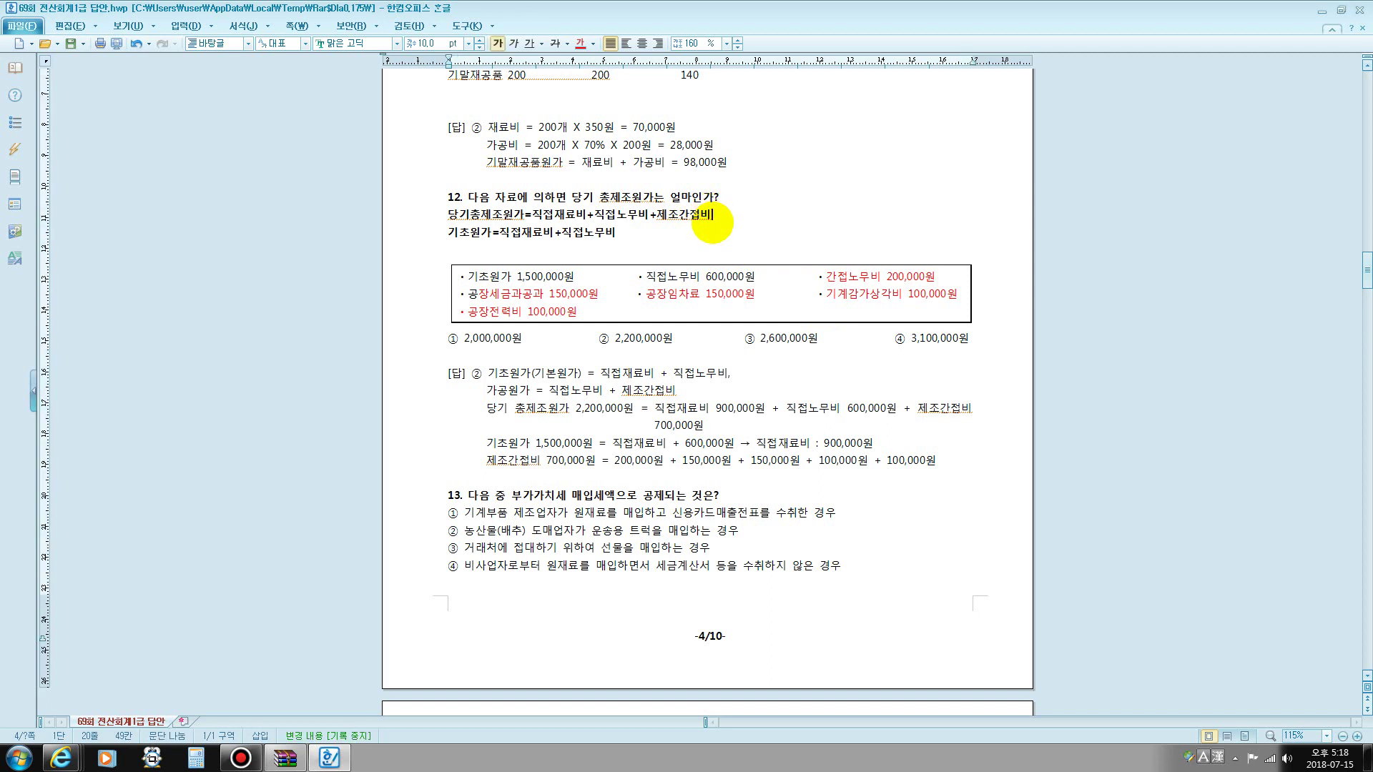
{"action": "type", "text": "기"}
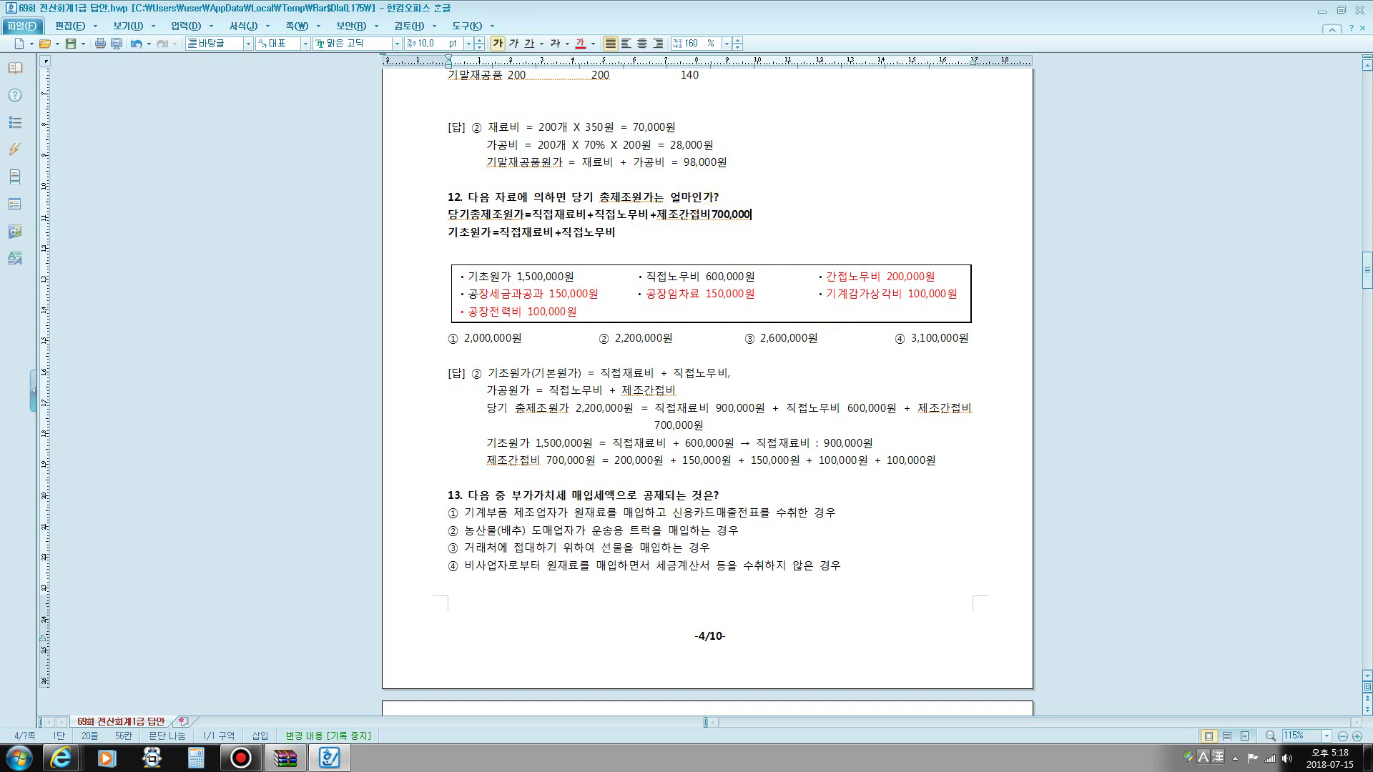
{"action": "left_click", "coordinate": [535, 215]}
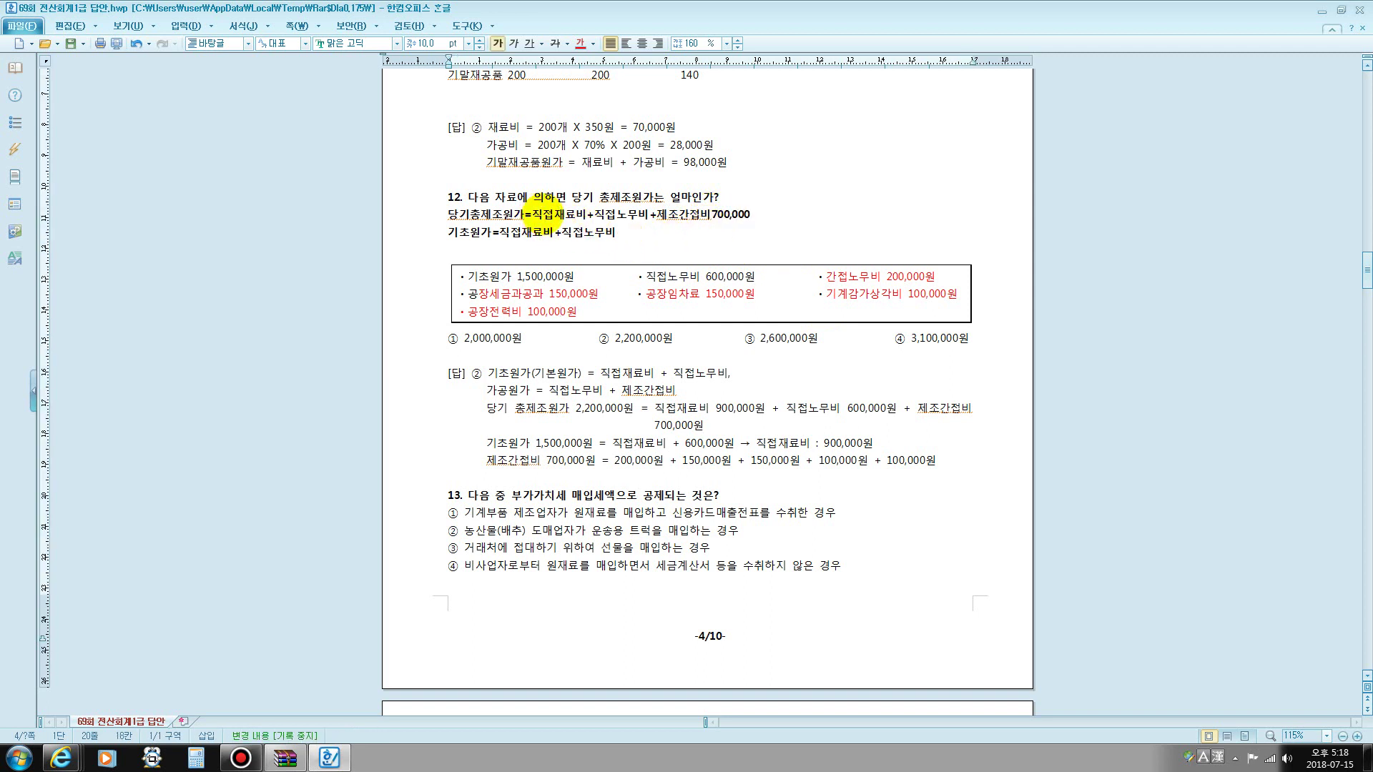
{"action": "left_click_drag", "start_coordinate": [545, 215], "coordinate": [649, 215]}
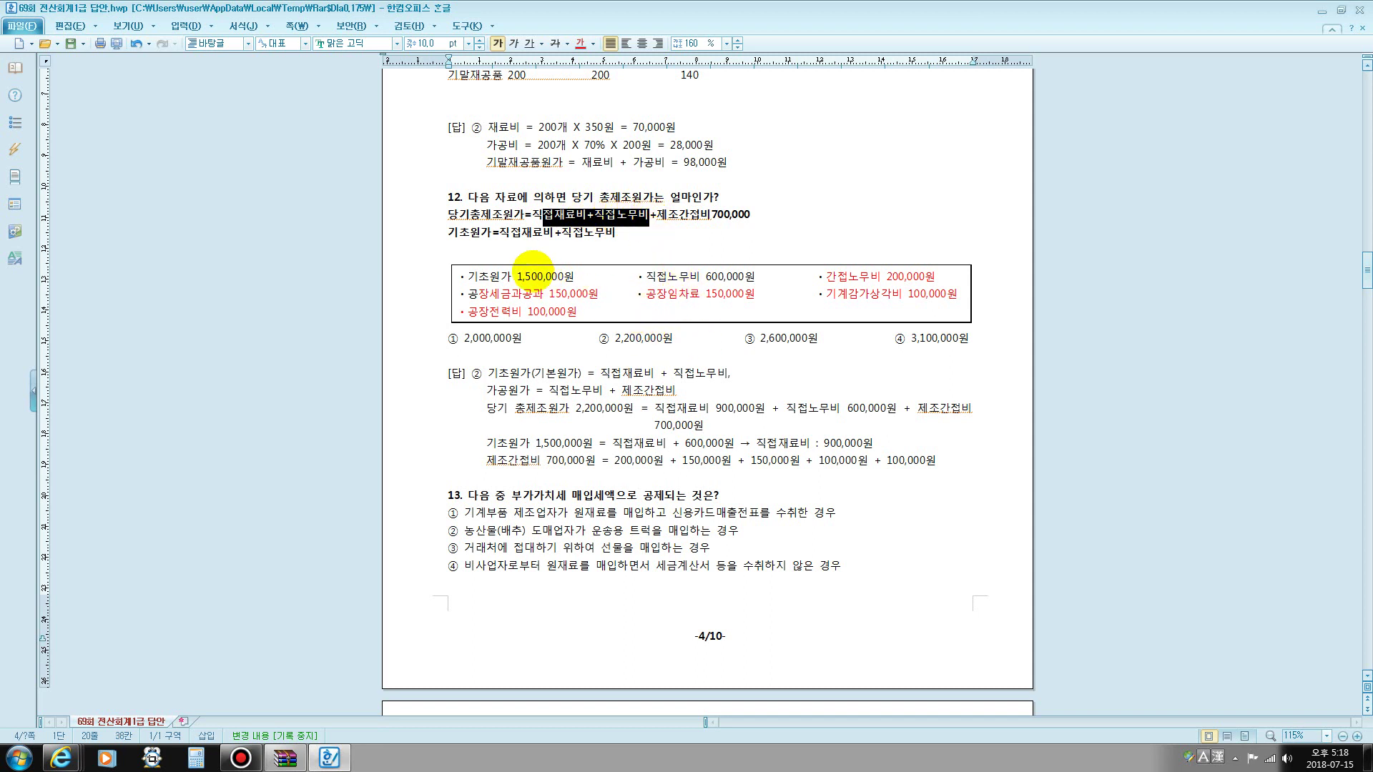
{"action": "left_click_drag", "start_coordinate": [519, 277], "coordinate": [581, 271]}
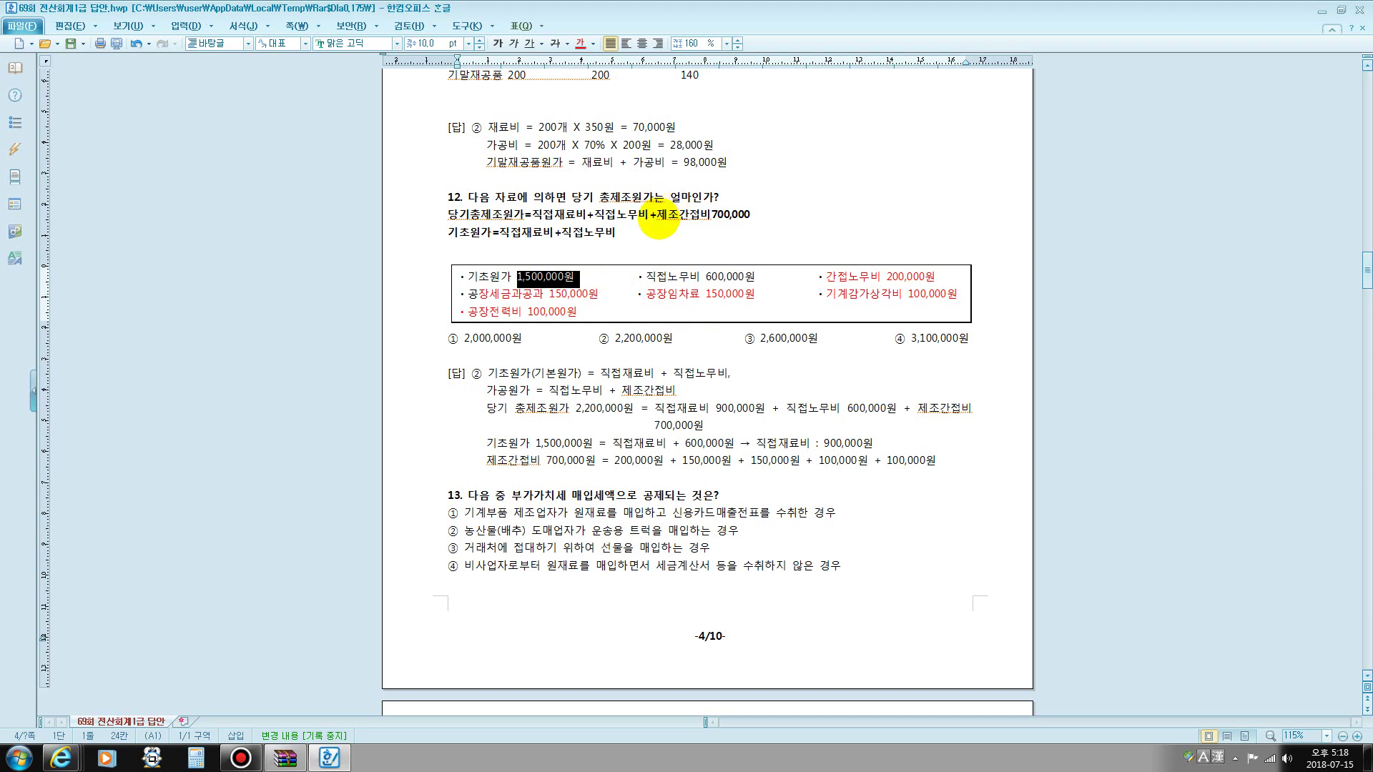
{"action": "left_click_drag", "start_coordinate": [599, 339], "coordinate": [677, 339]}
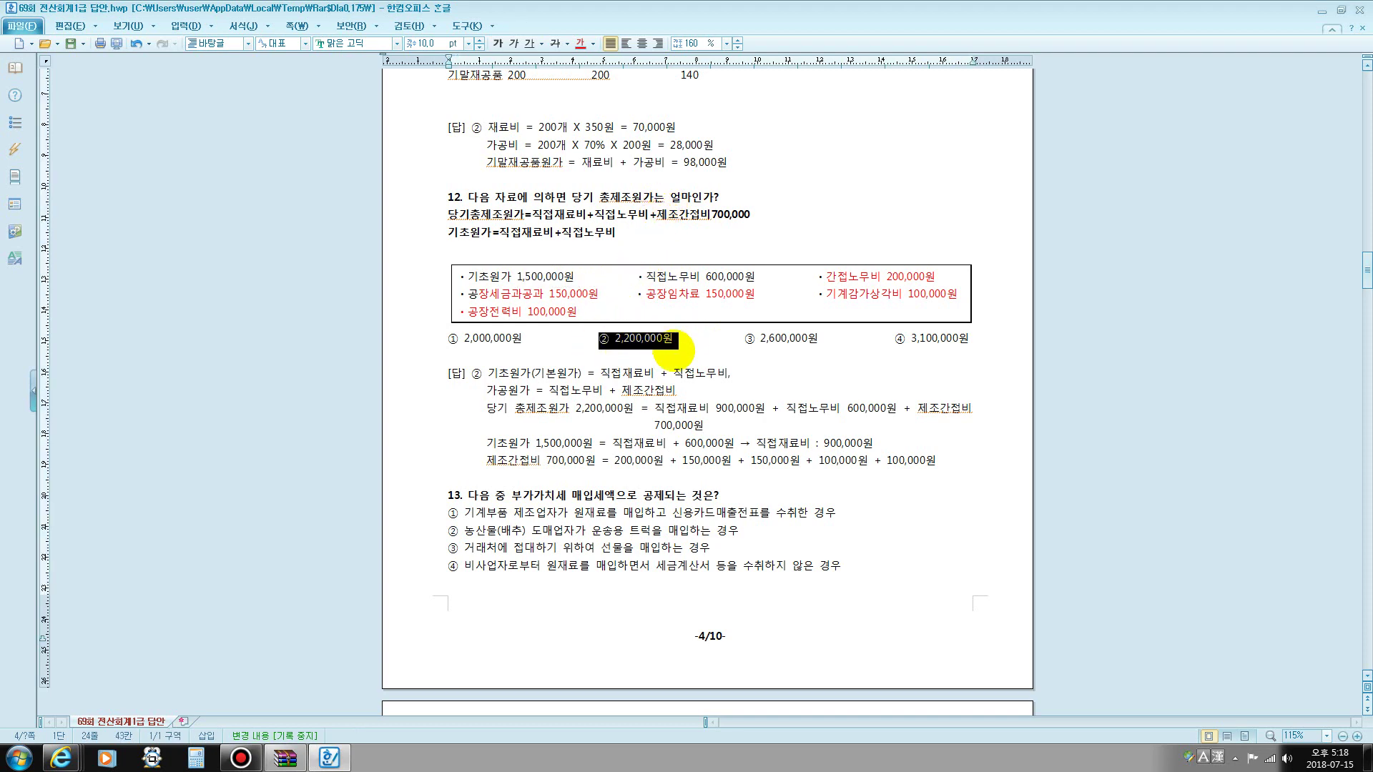
- Scroll to question 13 and emphasise its input VAT phrase
{"action": "scroll", "coordinate": [692, 359], "scroll_direction": "down", "scroll_amount": 3}
{"action": "scroll", "coordinate": [670, 348], "scroll_direction": "down", "scroll_amount": 3}
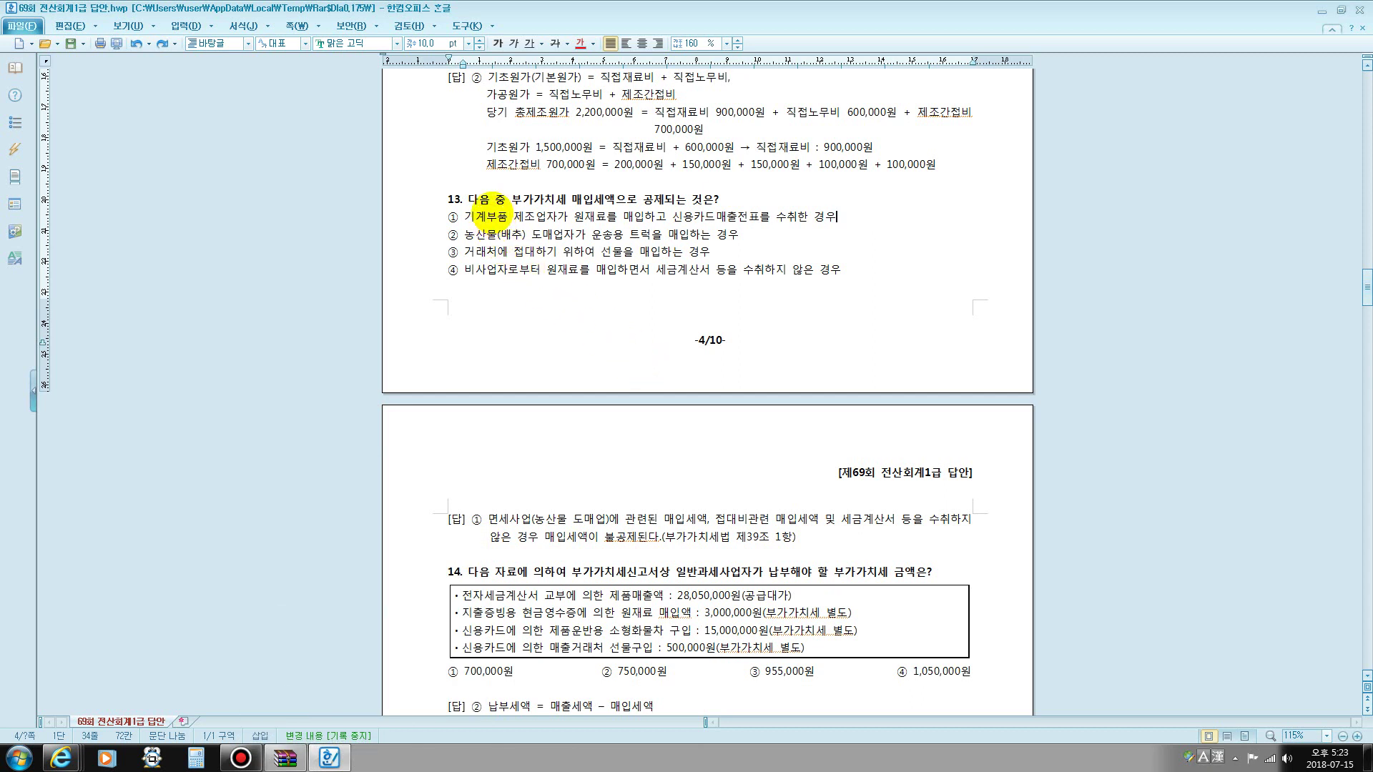
{"action": "left_click_drag", "start_coordinate": [478, 199], "coordinate": [627, 200]}
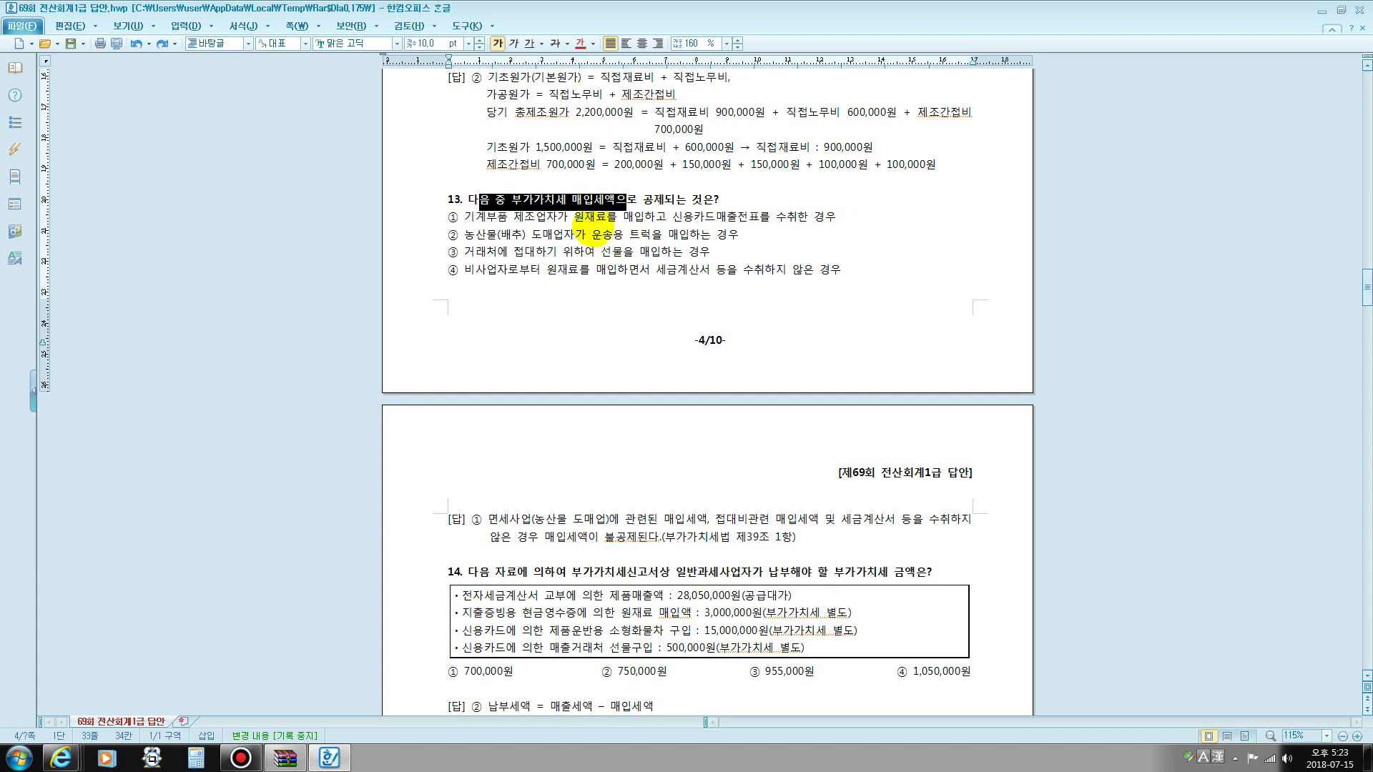
{"action": "left_click", "coordinate": [841, 217]}
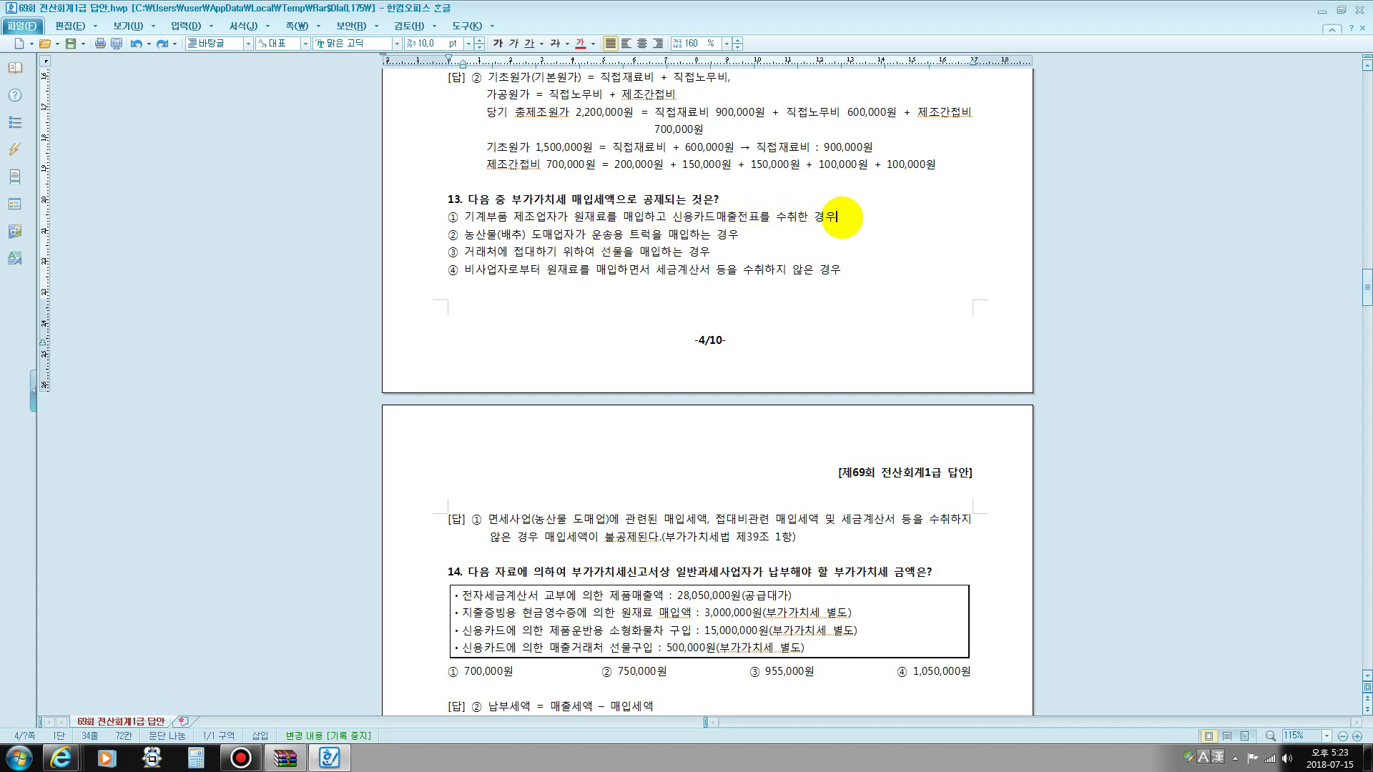
- Type the entry 57카과 원재료 100, 부가세대급금 10 / 외상매입금 110 (병진카드) under option ①
{"action": "key", "text": "Return"}
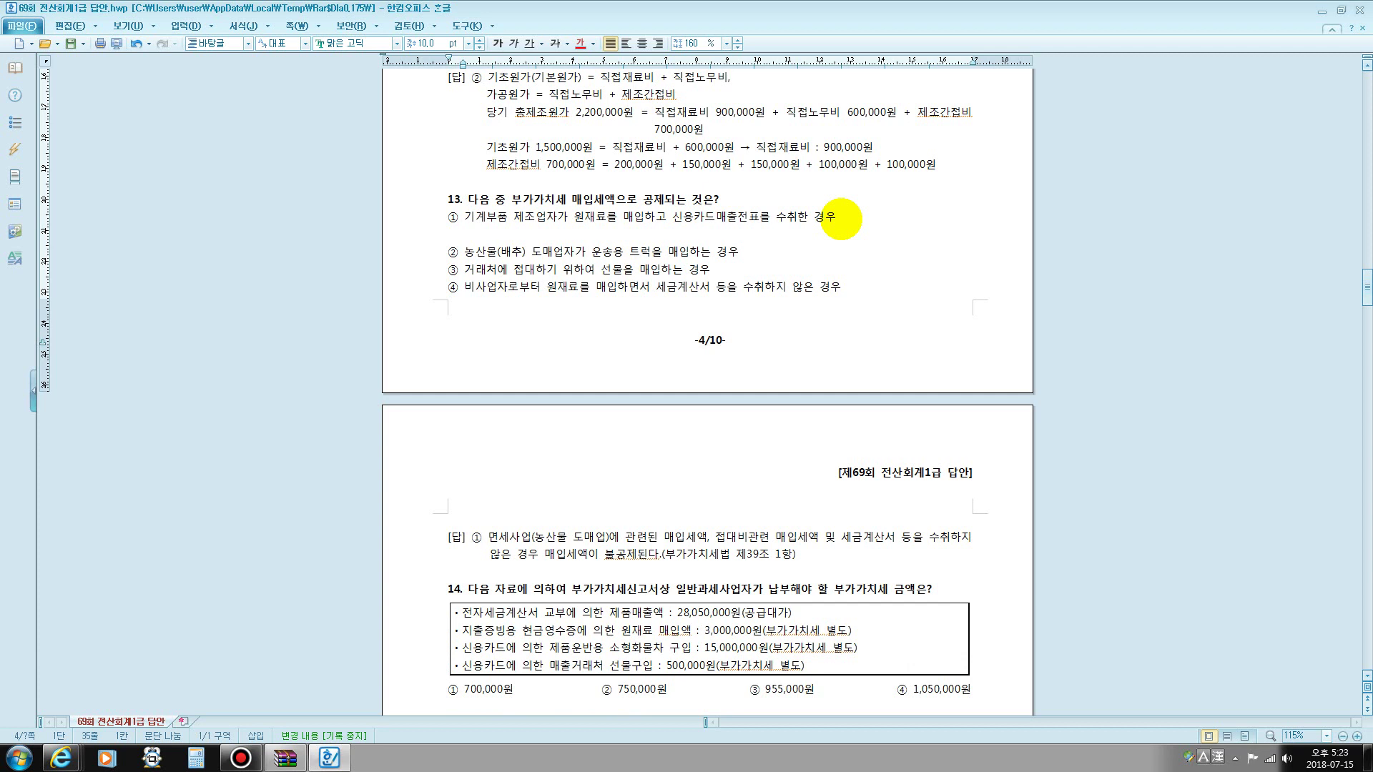
{"action": "type", "text": "57"}
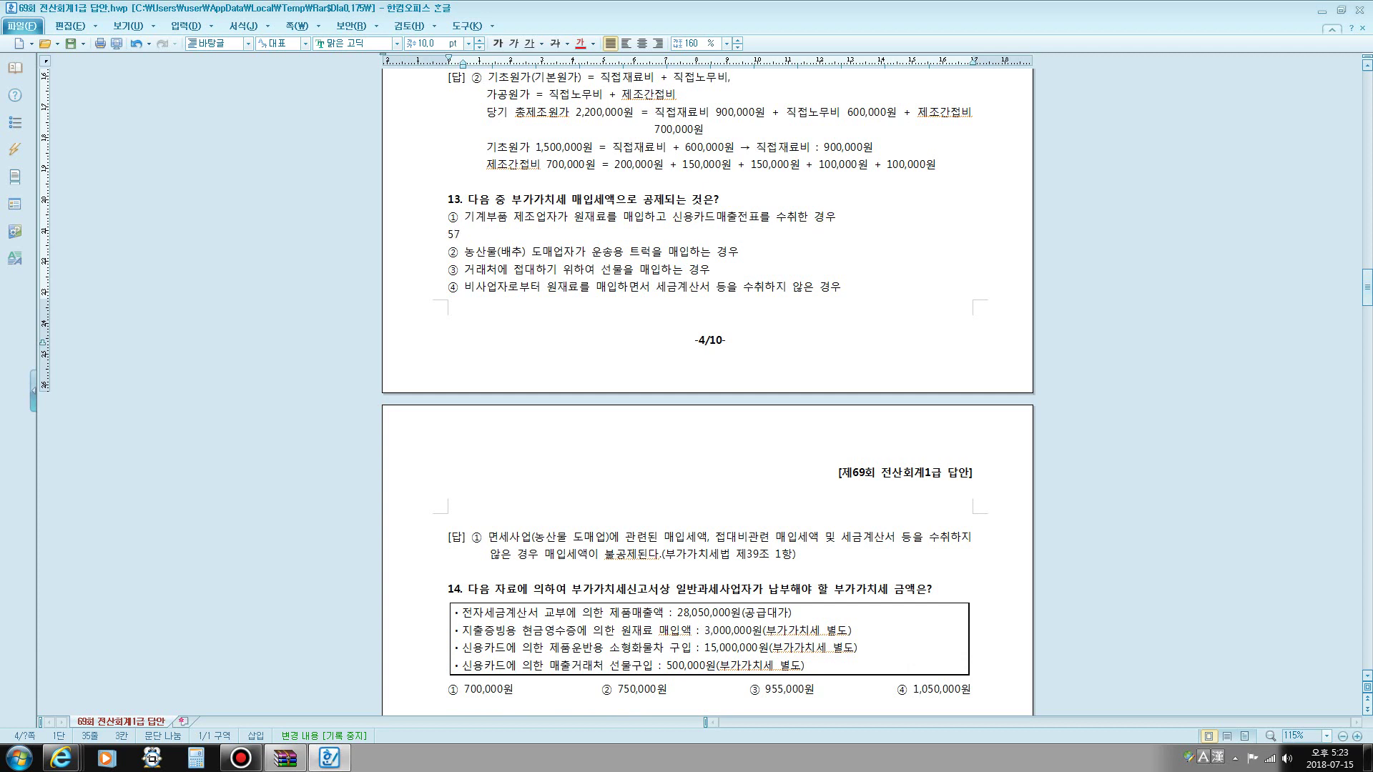
{"action": "type", "text": "카과  원"}
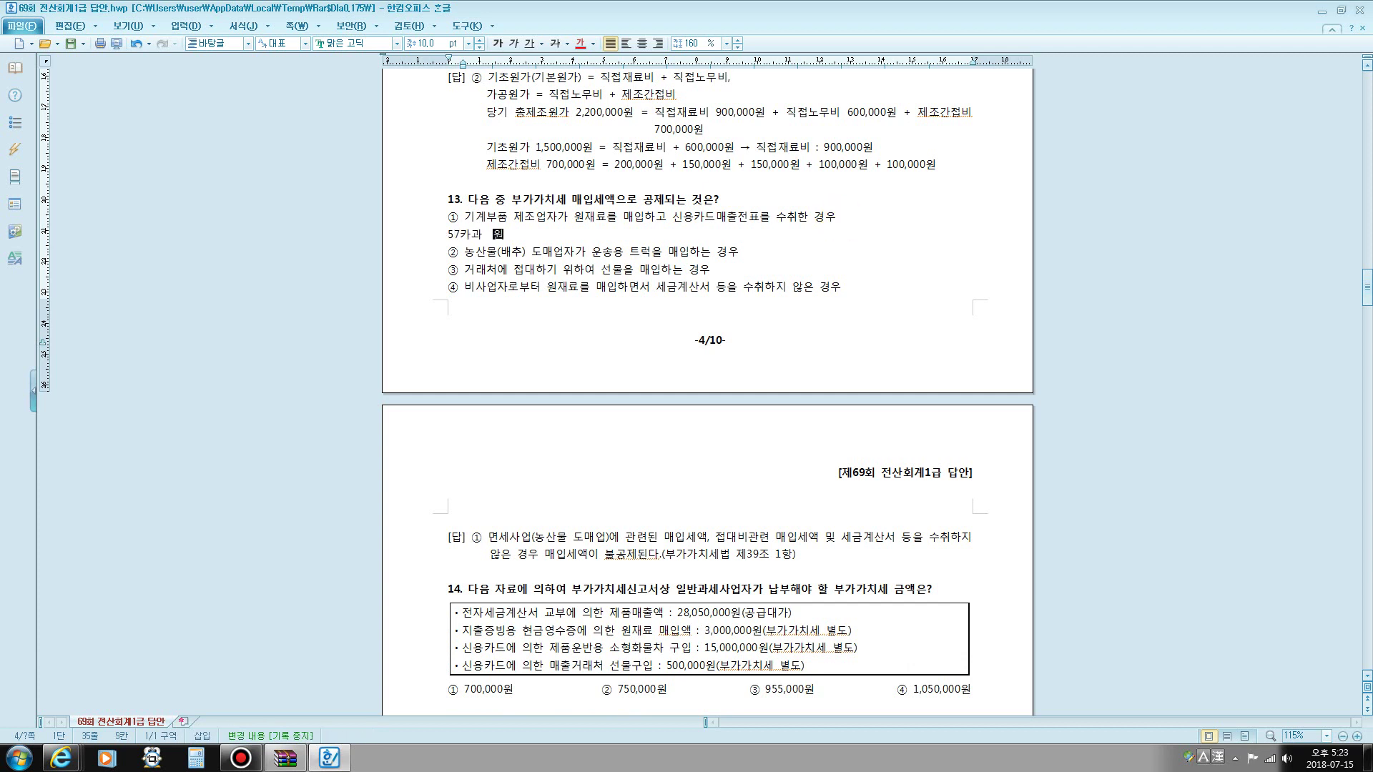
{"action": "type", "text": "재료 100"}
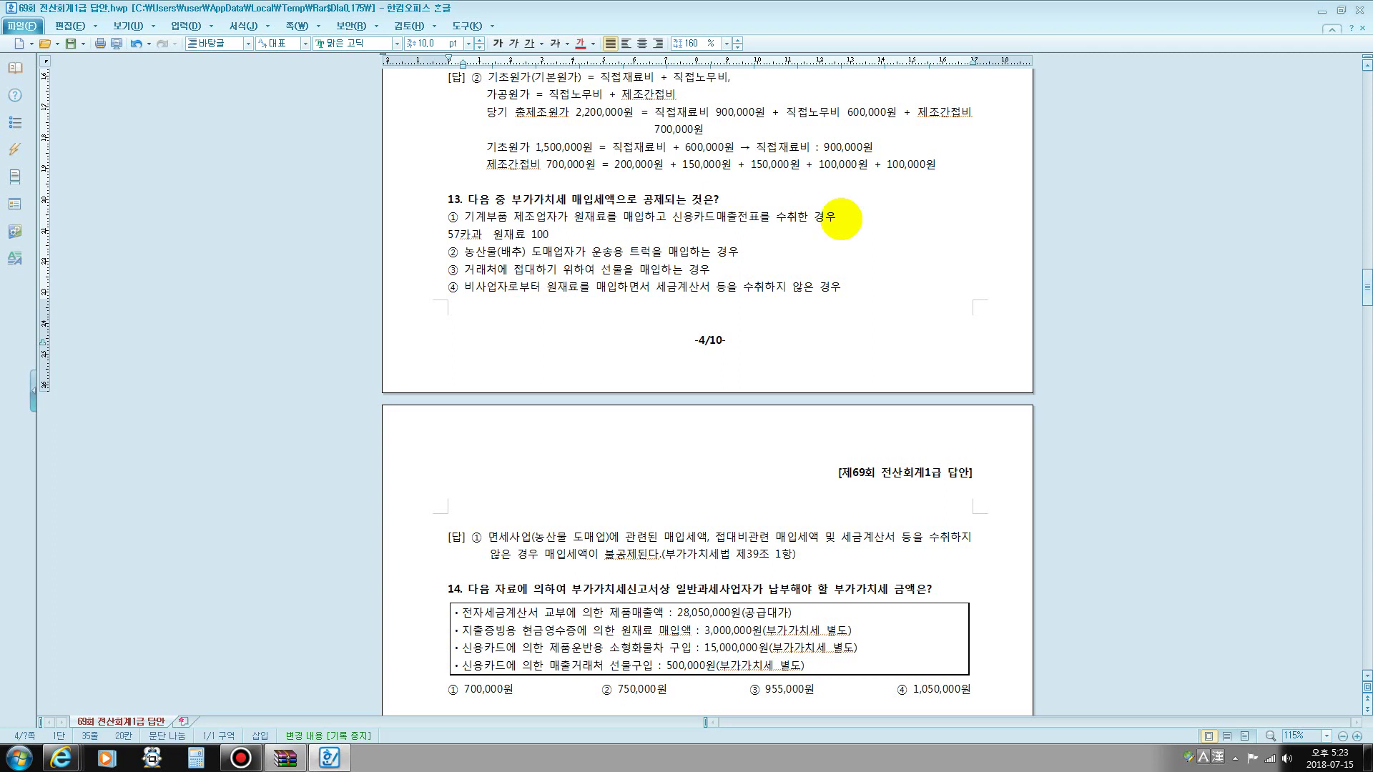
{"action": "key", "text": "Return"}
{"action": "type", "text": "부가"}
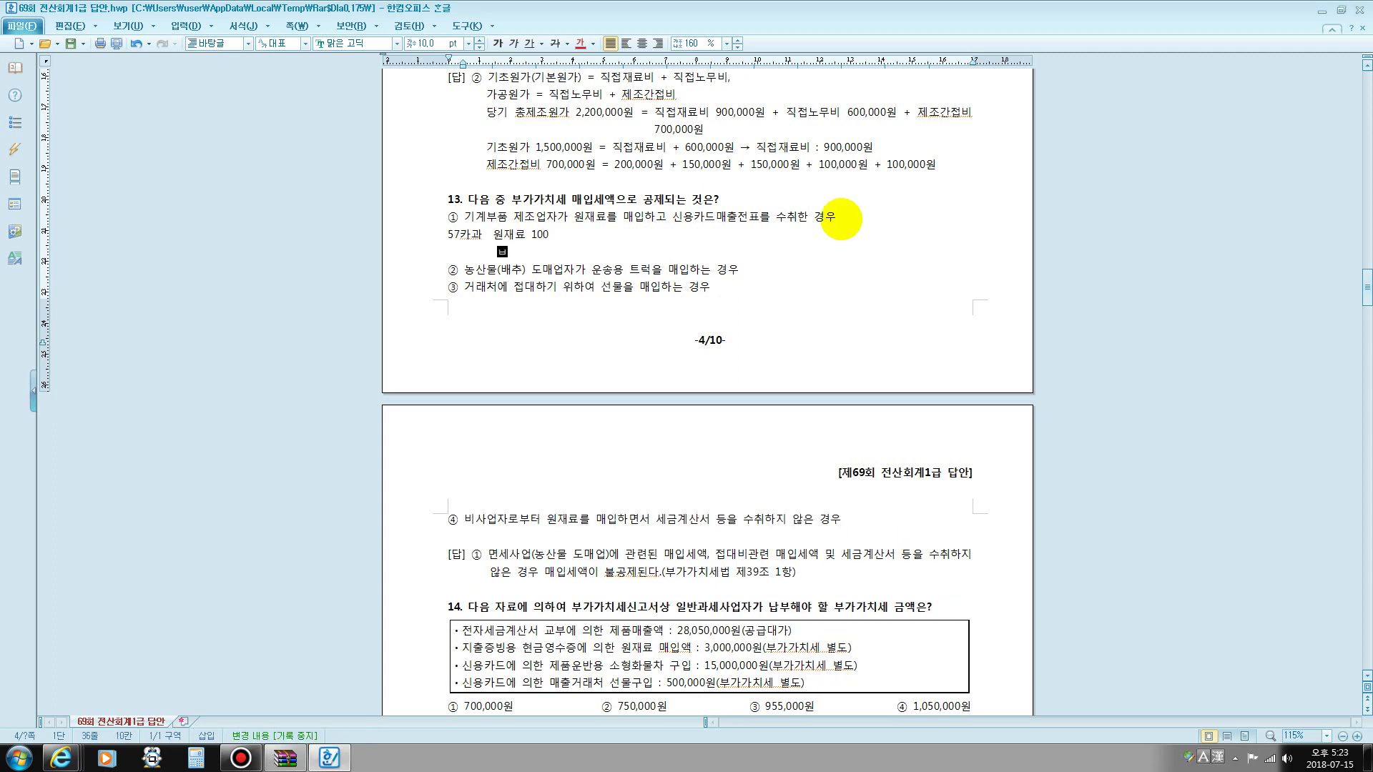
{"action": "type", "text": "세"}
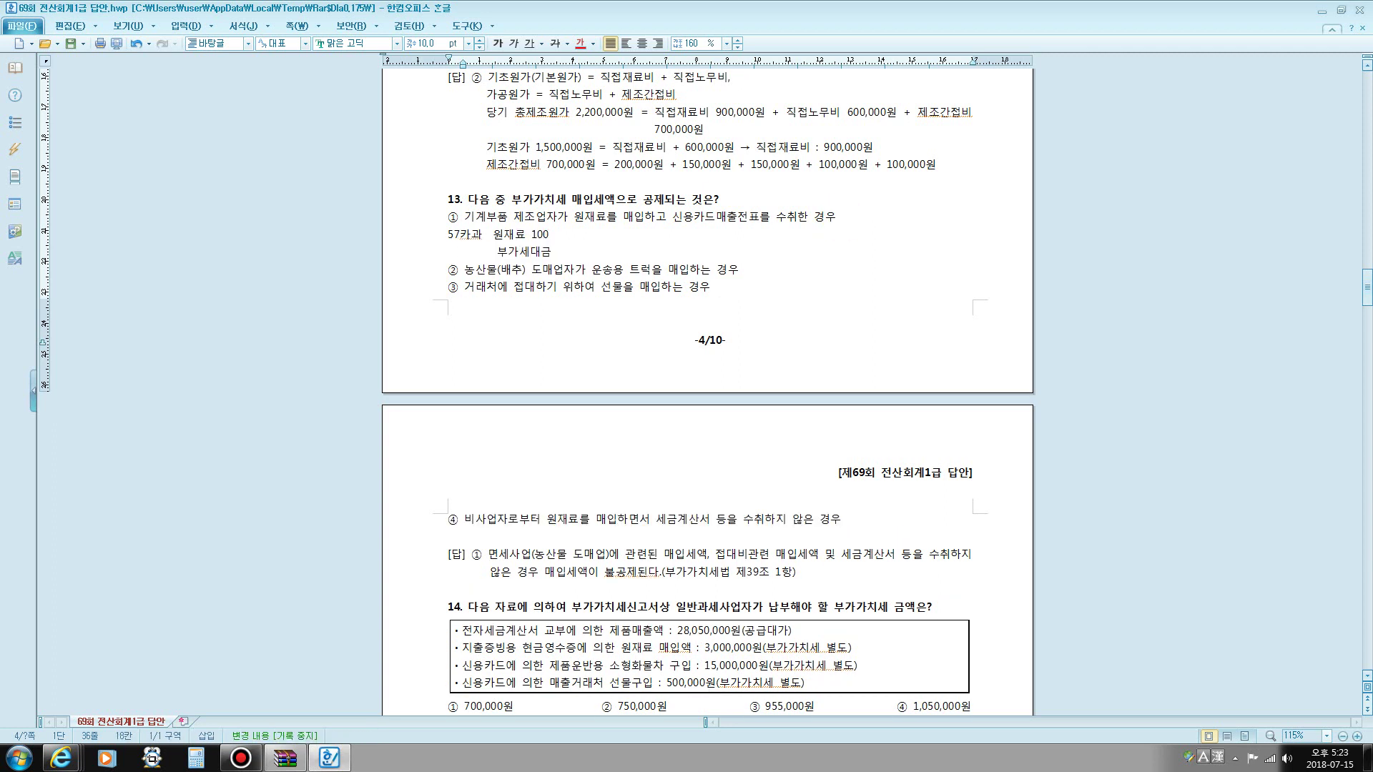
{"action": "type", "text": "대급금 10"}
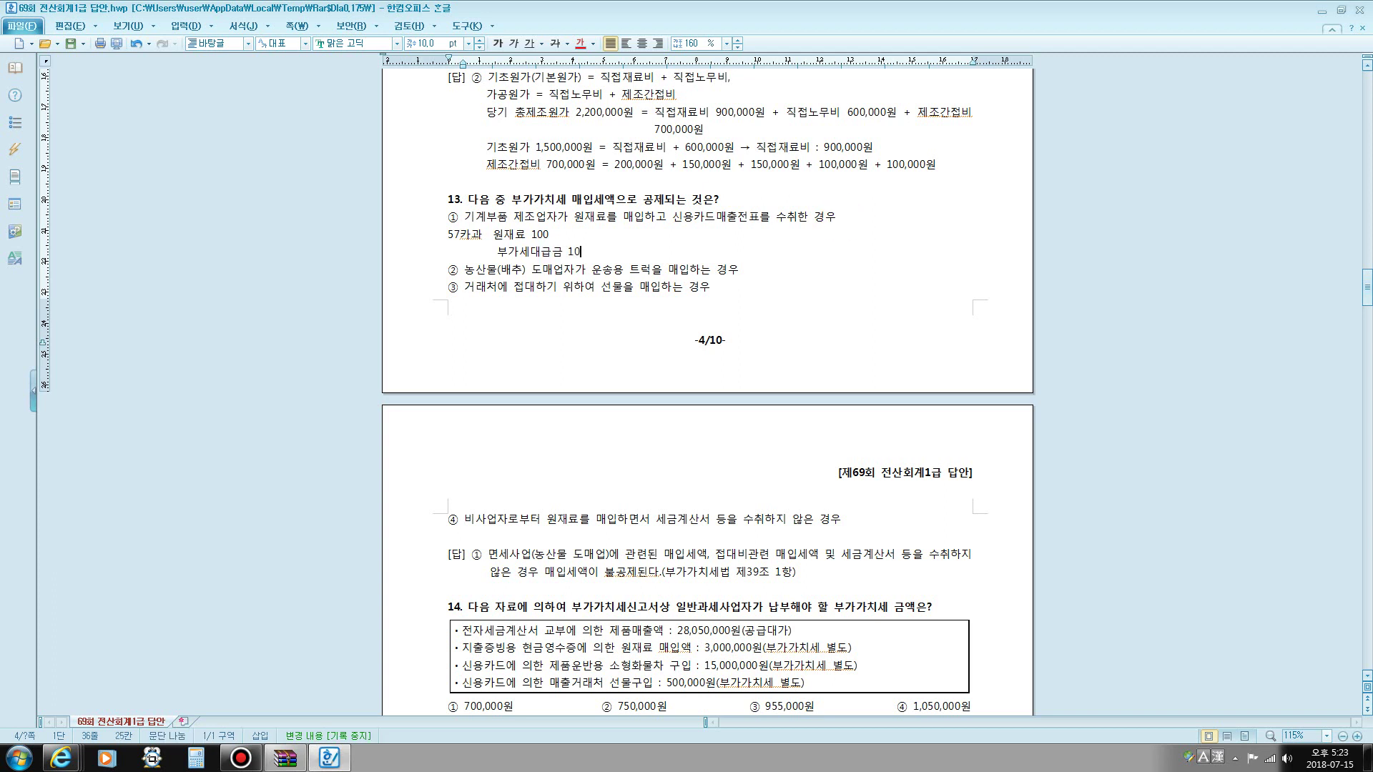
{"action": "left_click", "coordinate": [644, 239]}
{"action": "type", "text": "외상매입"}
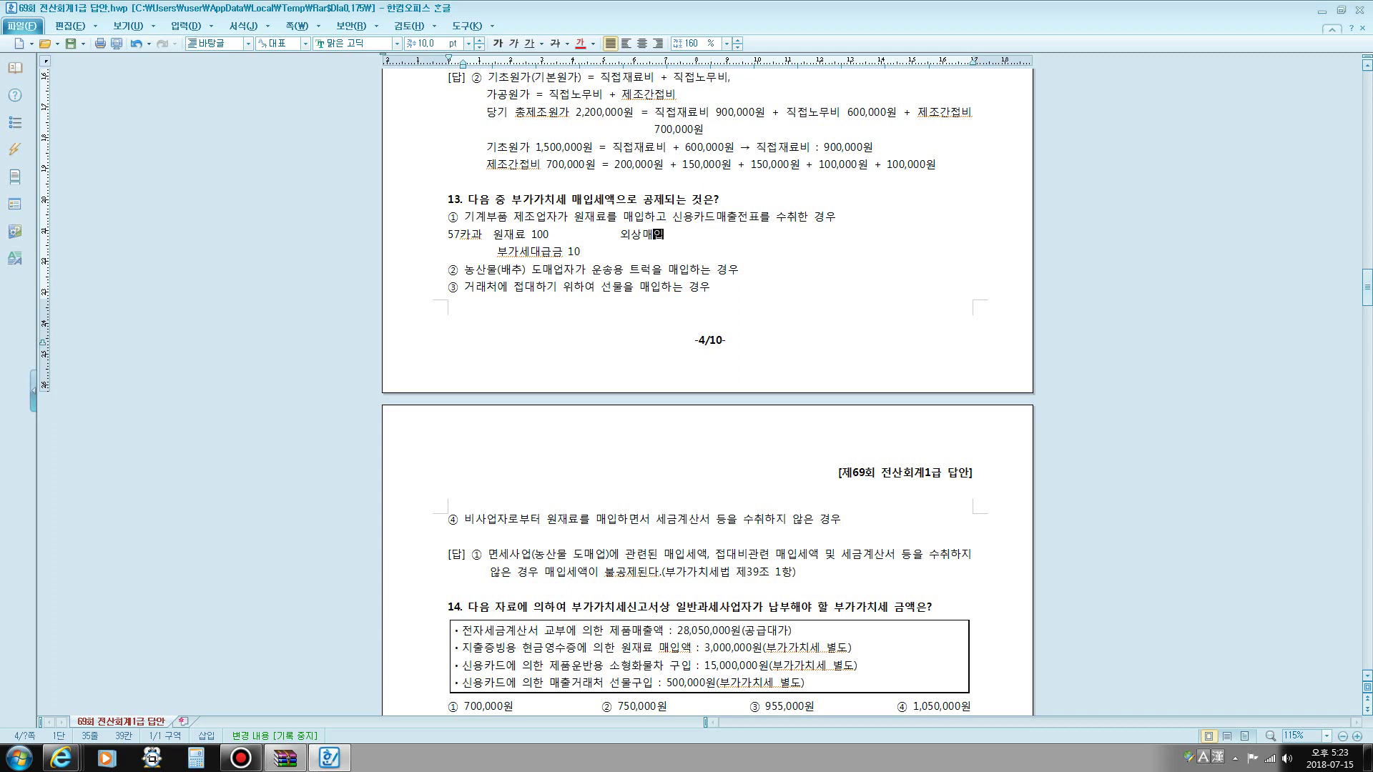
{"action": "type", "text": "금 110"}
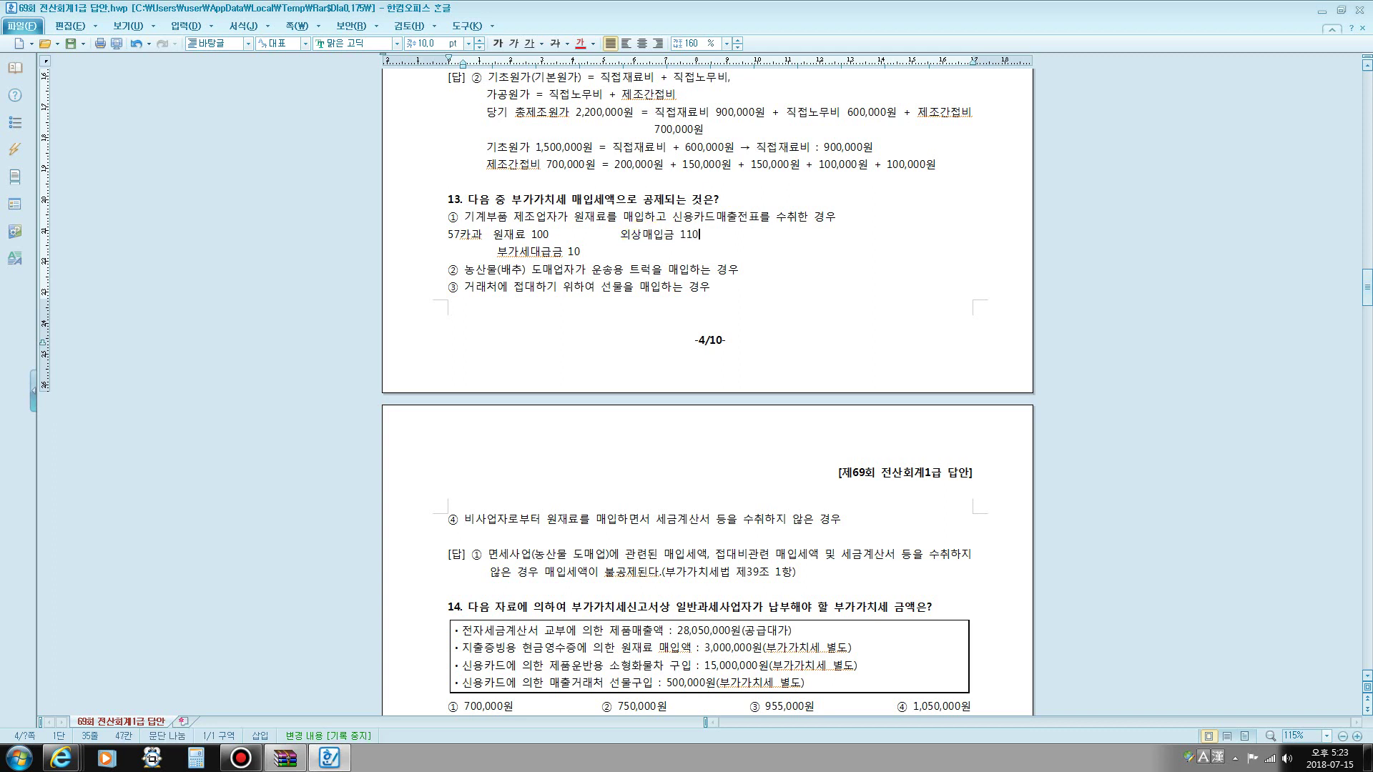
{"action": "left_click", "coordinate": [632, 252]}
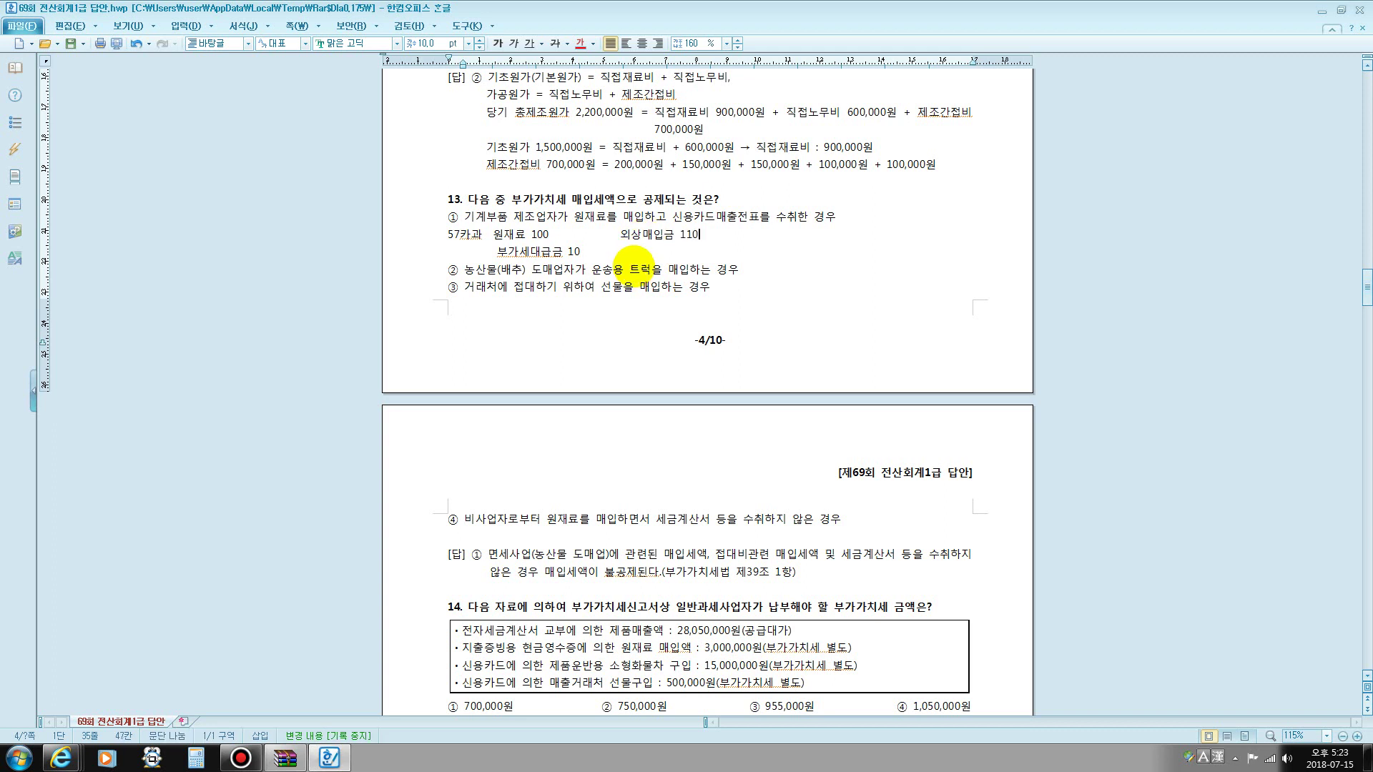
{"action": "left_click", "coordinate": [630, 252]}
{"action": "left_click", "coordinate": [630, 252]}
{"action": "type", "text": "병"}
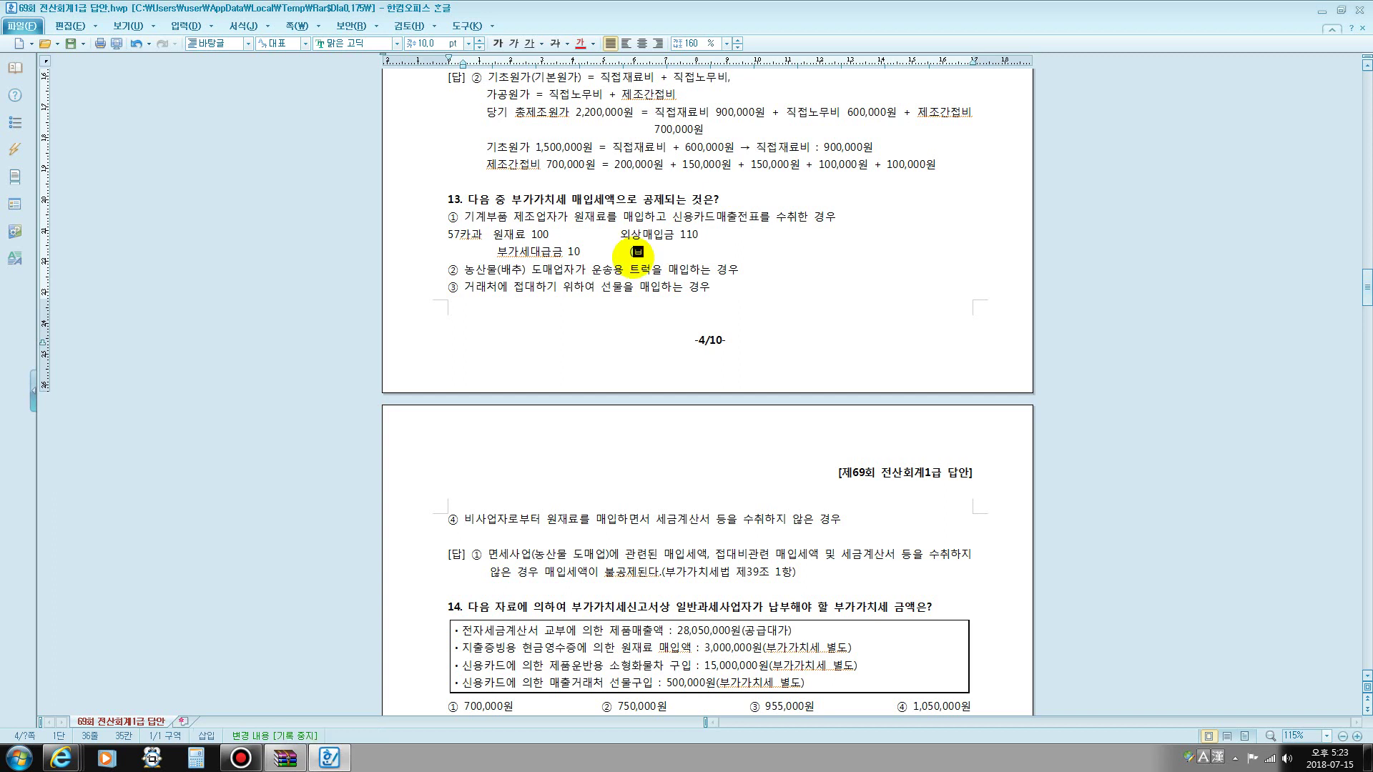
{"action": "type", "text": "진카드"}
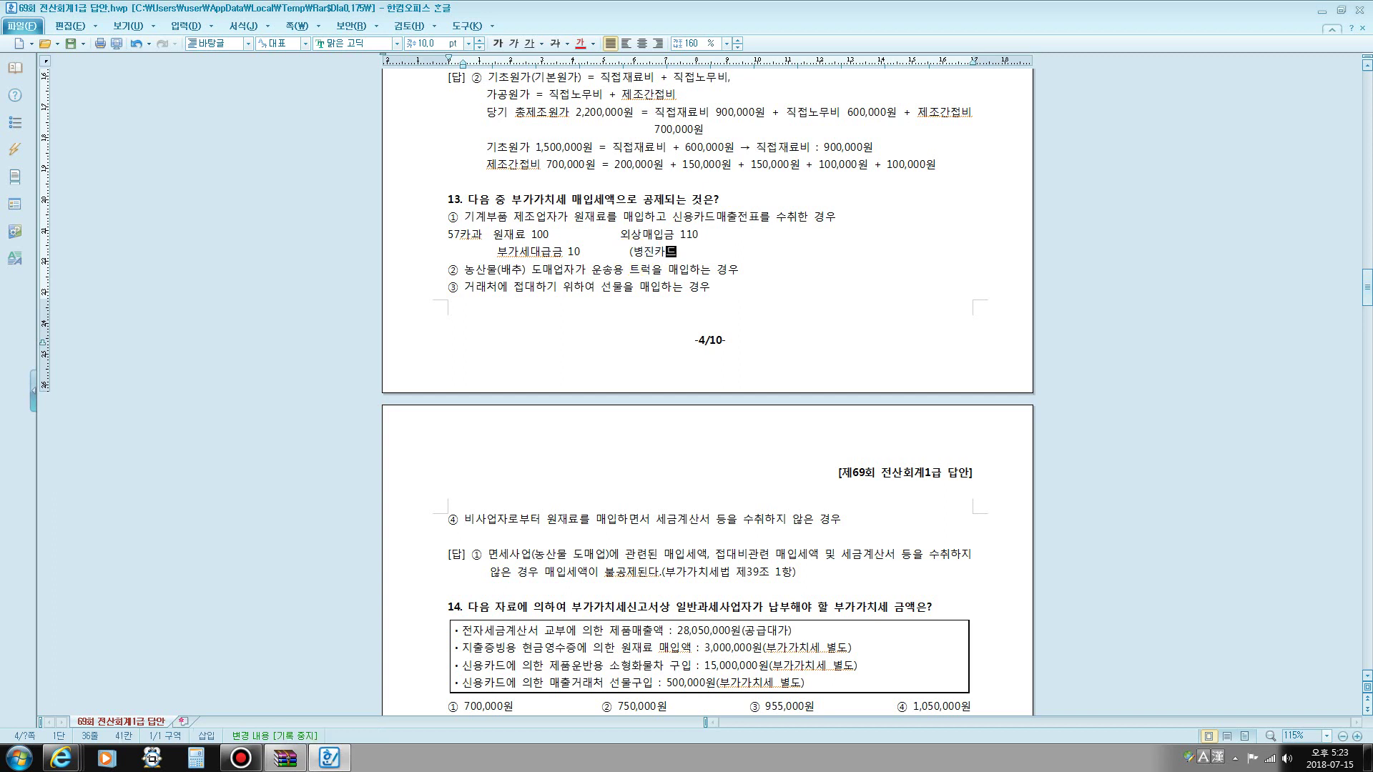
{"action": "type", "text": ")"}
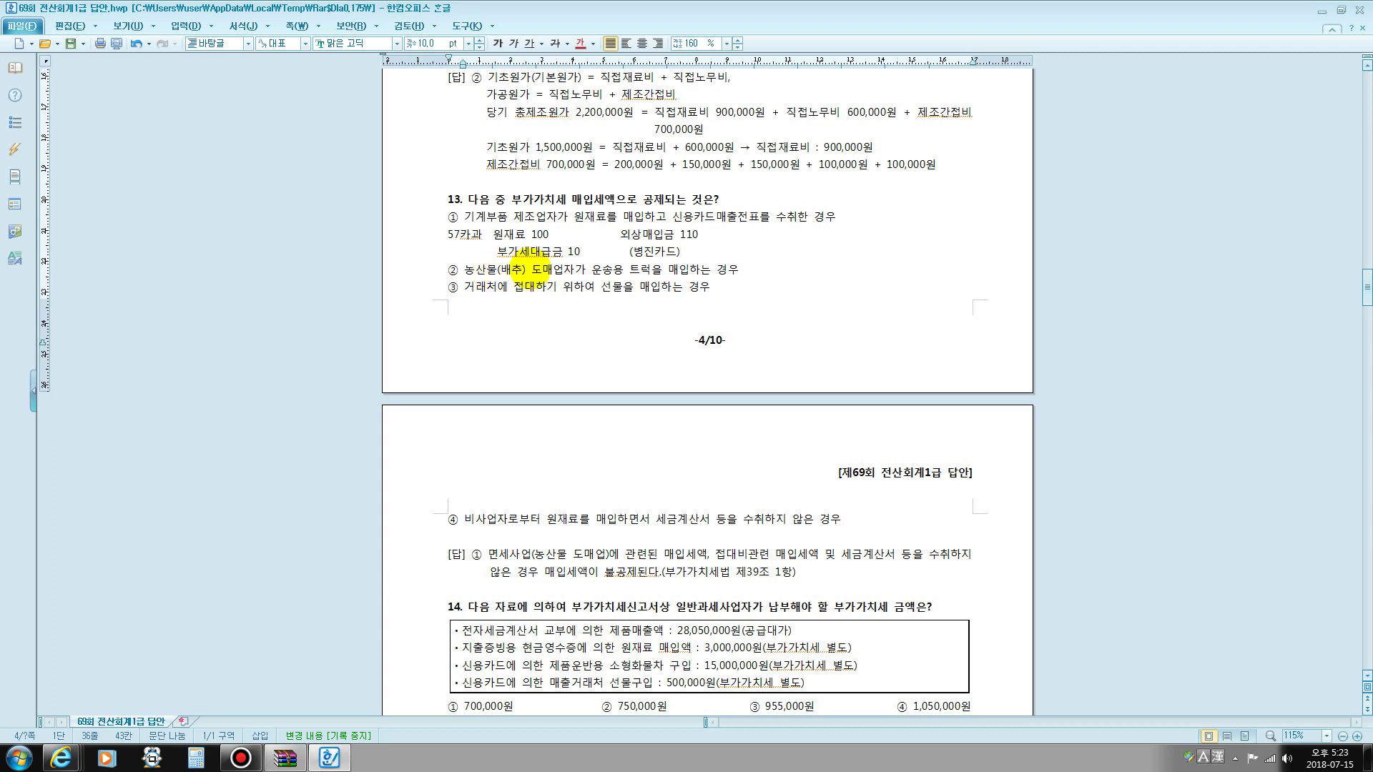
{"action": "left_click", "coordinate": [529, 268]}
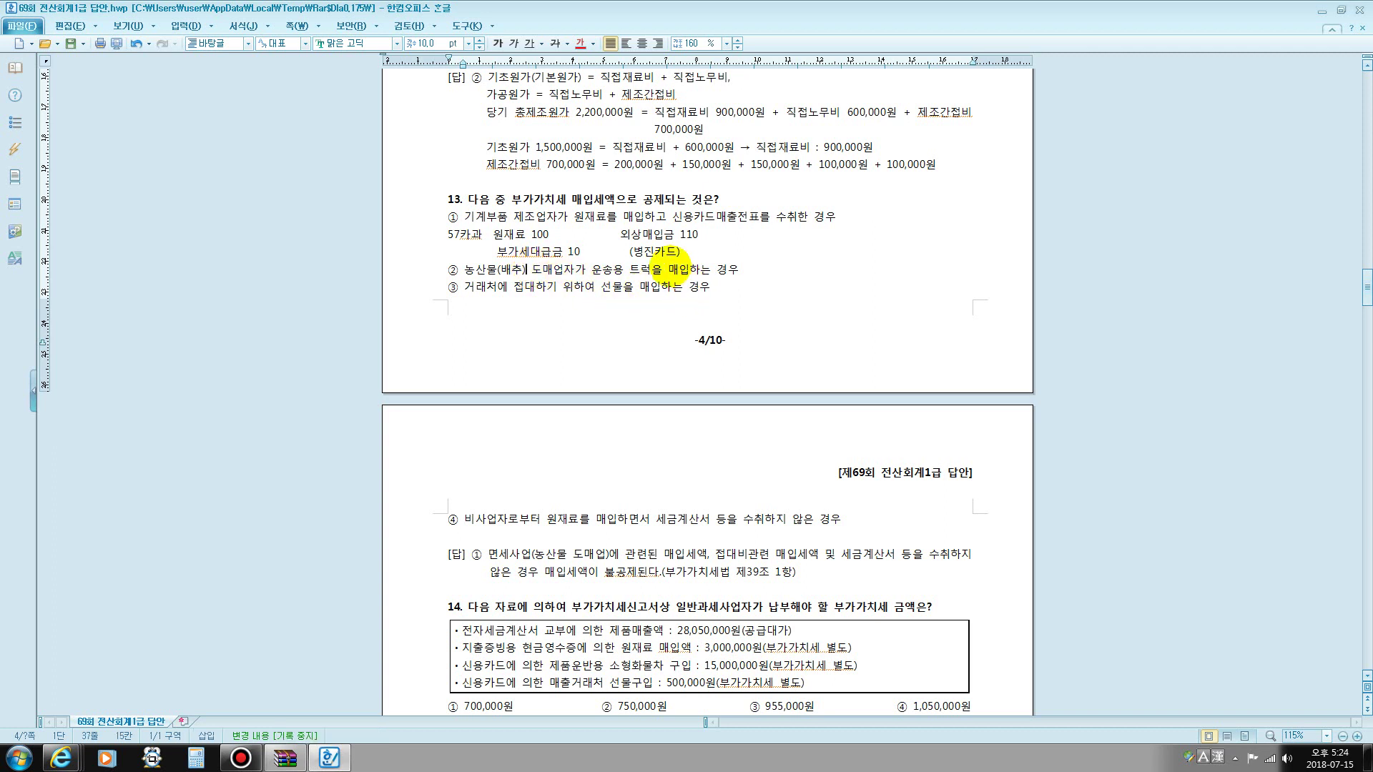
{"action": "left_click_drag", "start_coordinate": [669, 270], "coordinate": [699, 270]}
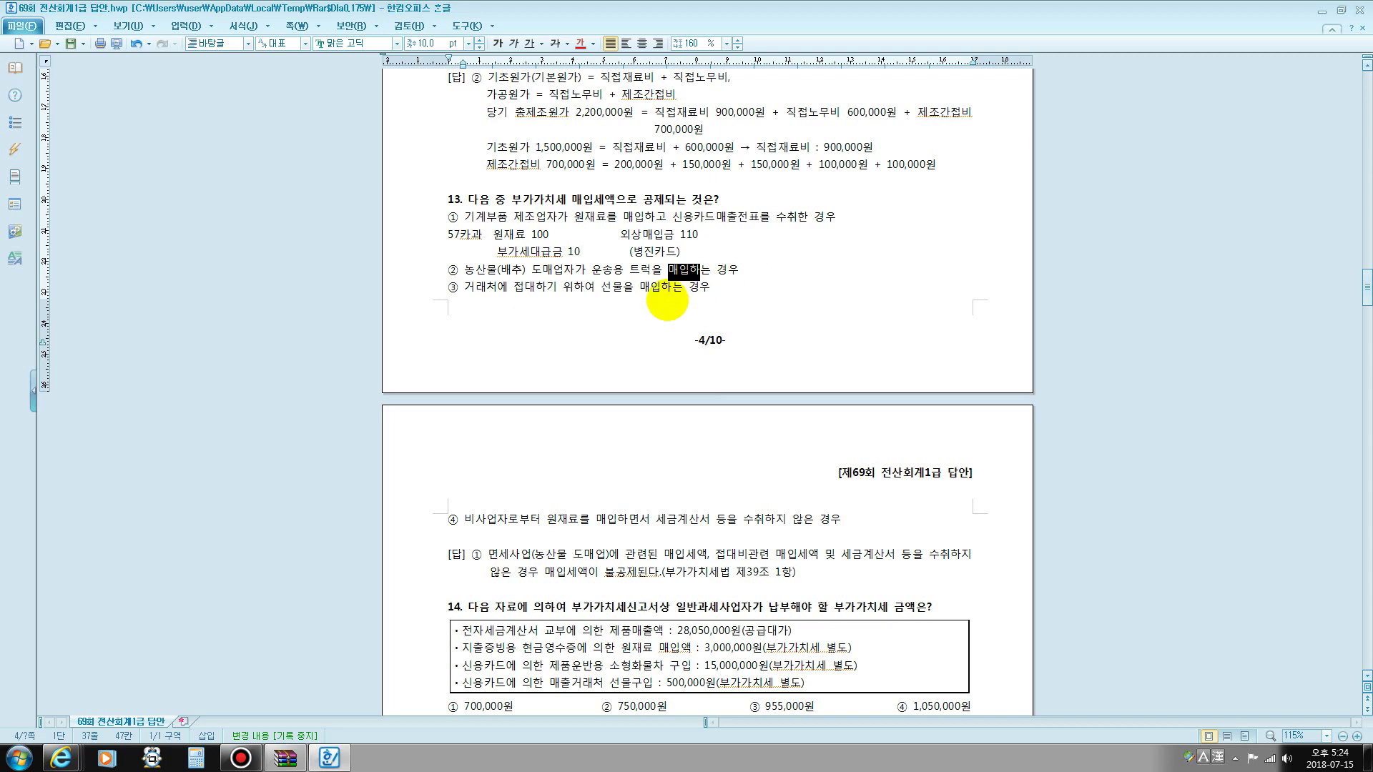
{"action": "scroll", "coordinate": [665, 299], "scroll_direction": "down", "scroll_amount": 1}
{"action": "left_click_drag", "start_coordinate": [466, 239], "coordinate": [645, 245]}
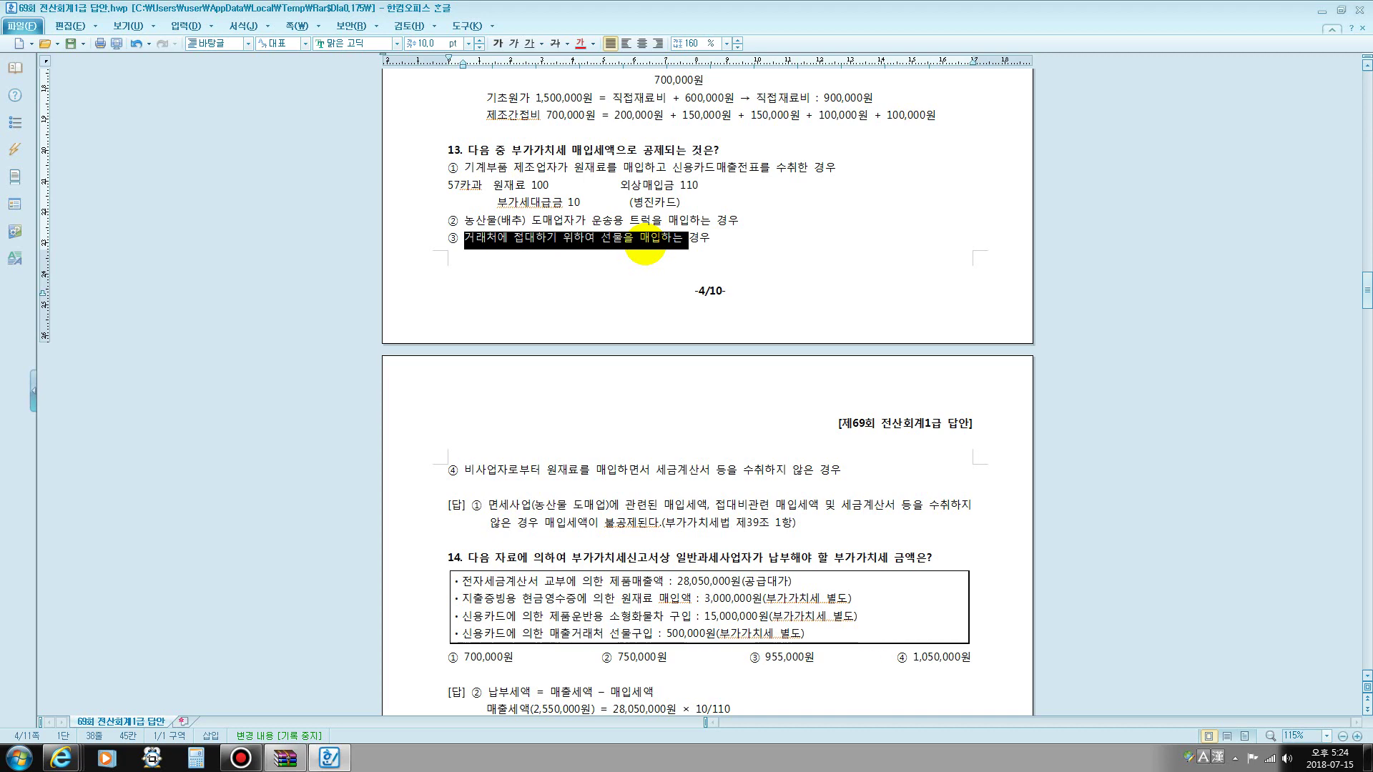
{"action": "scroll", "coordinate": [640, 251], "scroll_direction": "down", "scroll_amount": 5}
{"action": "left_click_drag", "start_coordinate": [487, 274], "coordinate": [905, 289]}
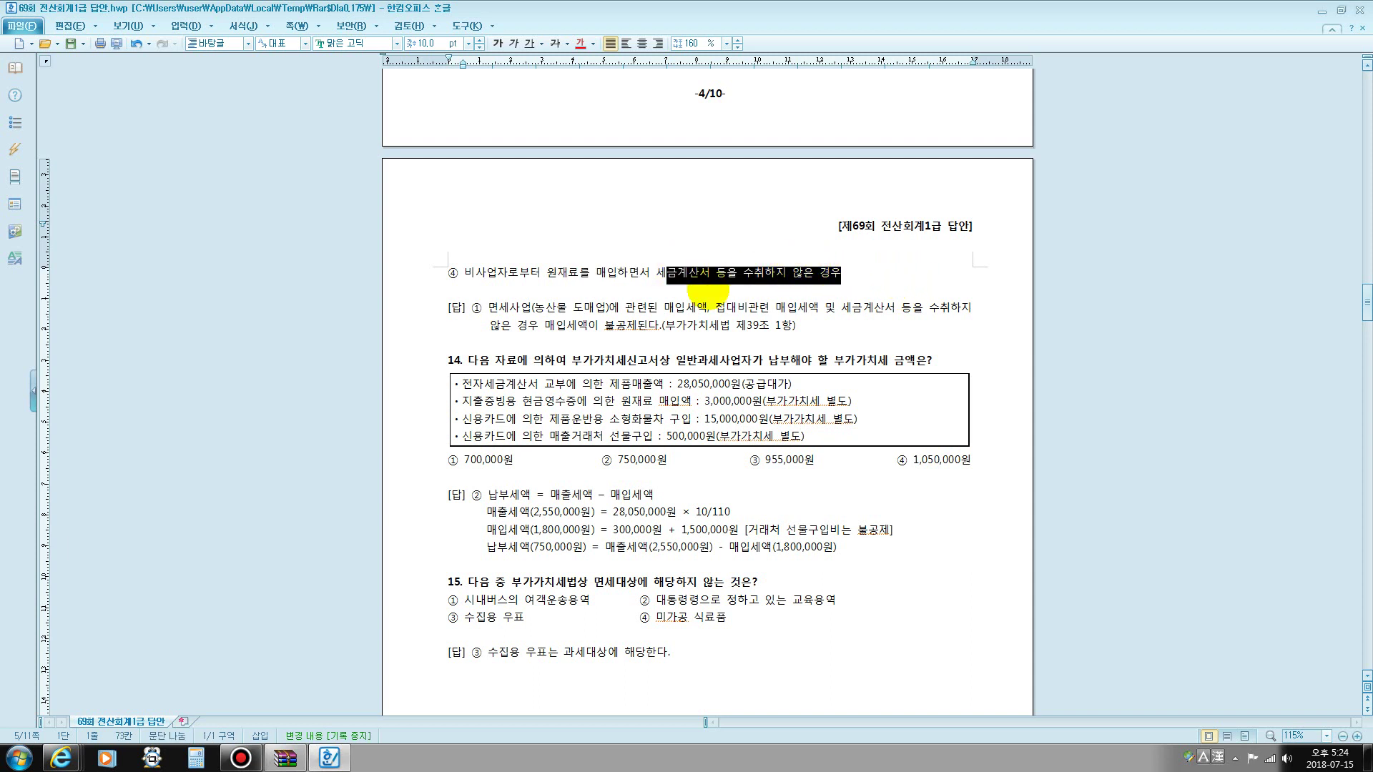
{"action": "left_click", "coordinate": [681, 294]}
{"action": "left_click_drag", "start_coordinate": [659, 281], "coordinate": [870, 281]}
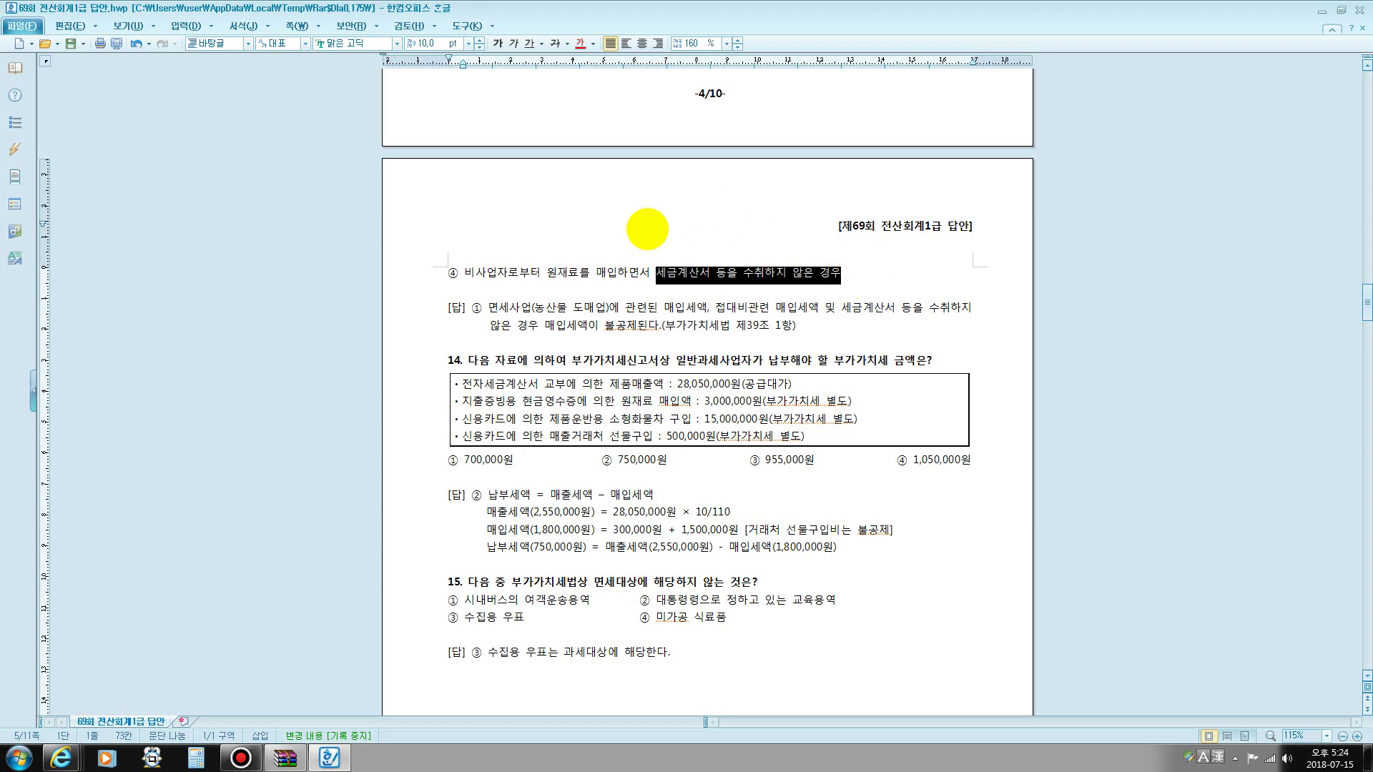
{"action": "scroll", "coordinate": [647, 229], "scroll_direction": "up", "scroll_amount": 3}
{"action": "left_click_drag", "start_coordinate": [450, 168], "coordinate": [833, 169]}
- Highlight question 14's 28,050,000원 (공급대가) sales figure and append /1.1= after it
{"action": "scroll", "coordinate": [766, 230], "scroll_direction": "down", "scroll_amount": 6}
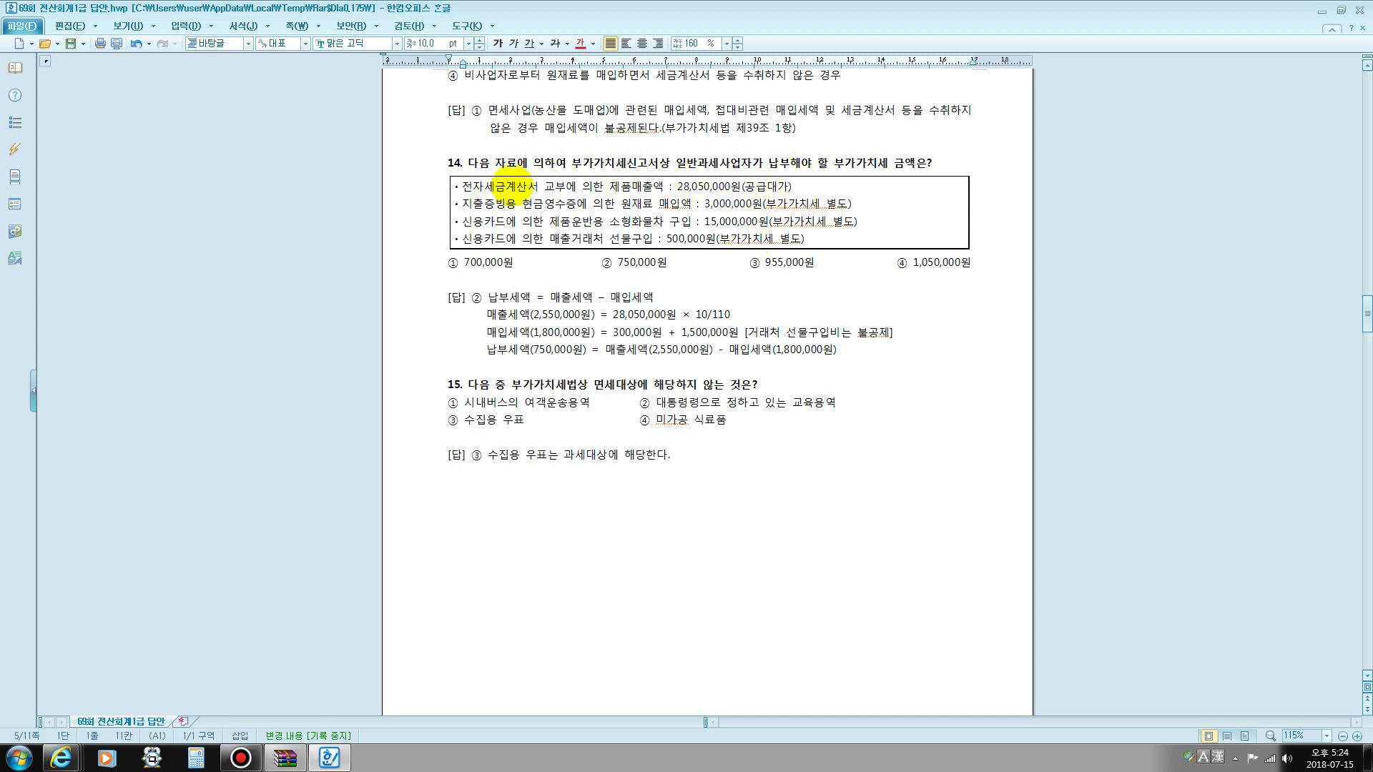
{"action": "left_click_drag", "start_coordinate": [505, 186], "coordinate": [651, 187]}
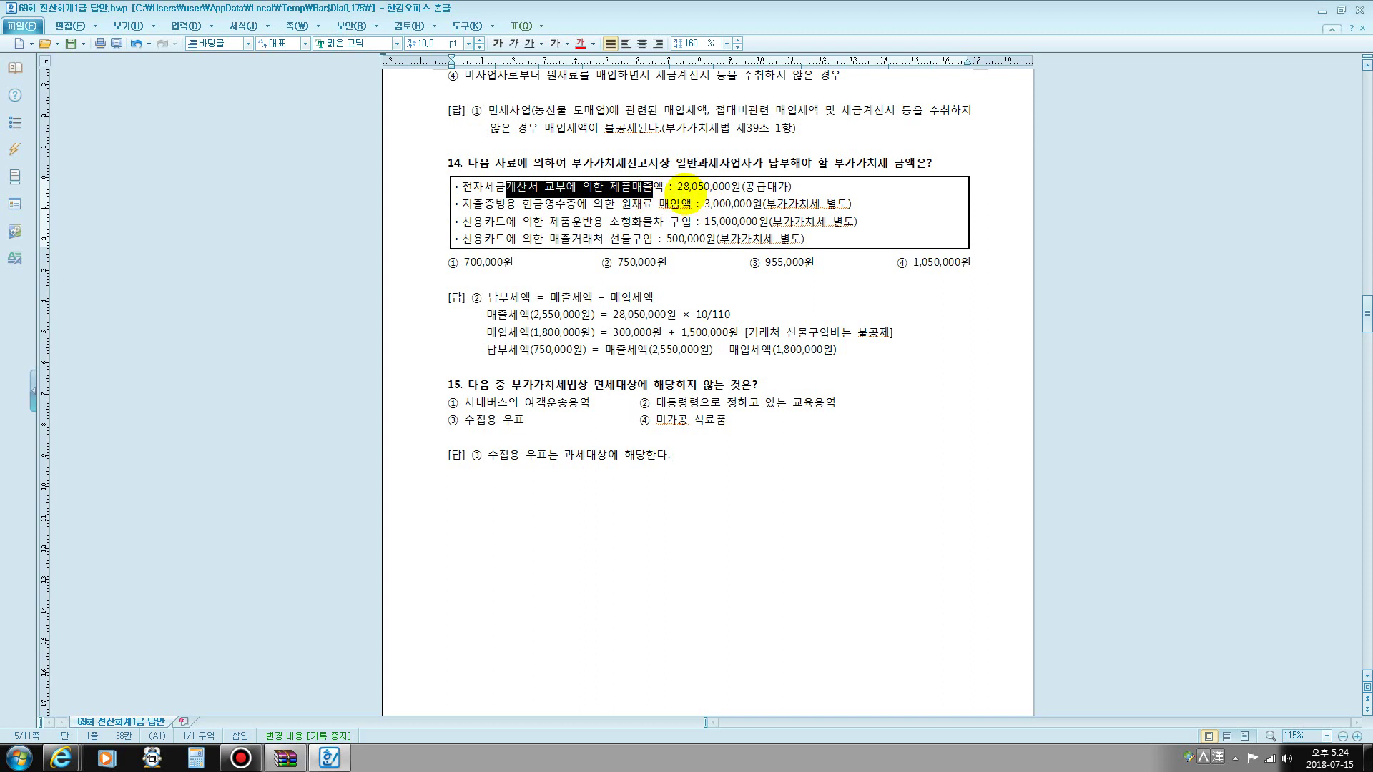
{"action": "left_click_drag", "start_coordinate": [674, 187], "coordinate": [796, 187]}
{"action": "left_click", "coordinate": [758, 191]}
{"action": "left_click", "coordinate": [798, 191]}
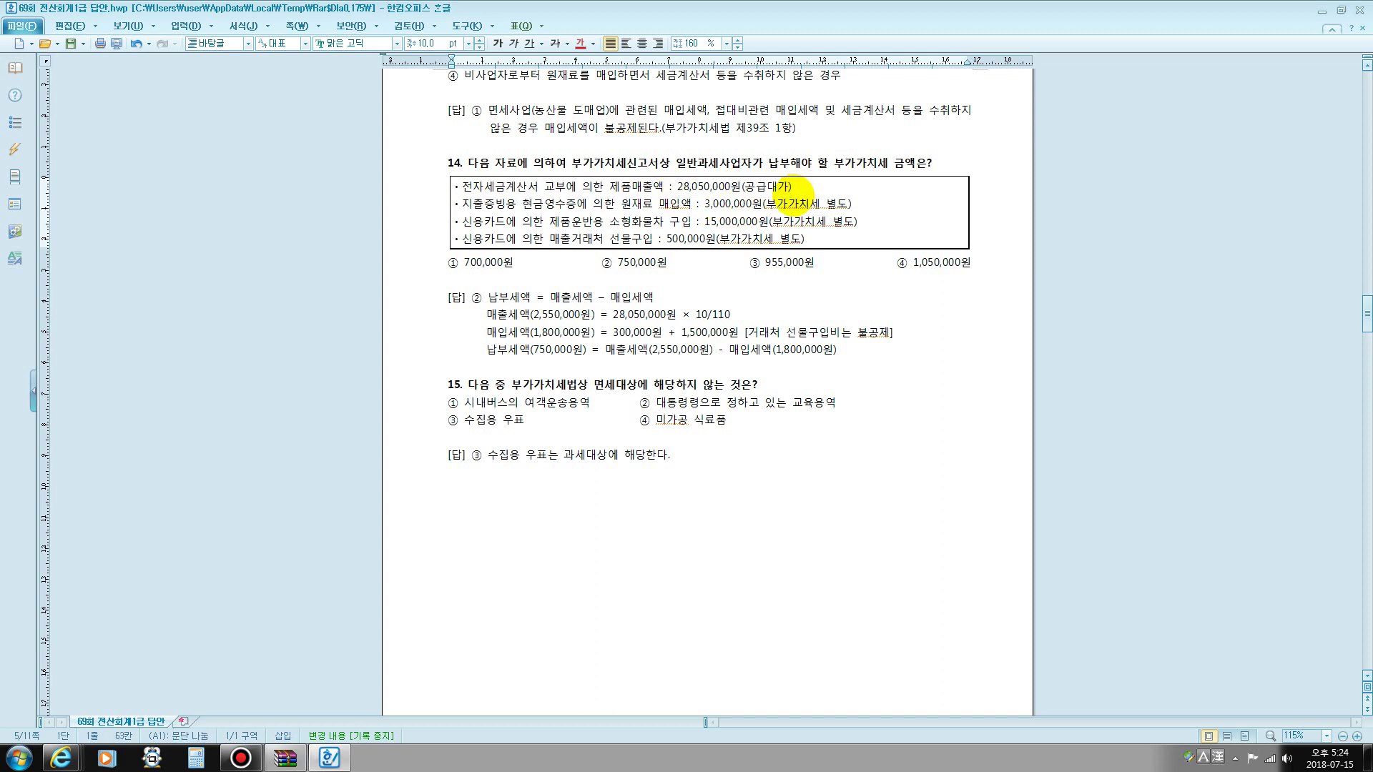
{"action": "type", "text": "/1.1="}
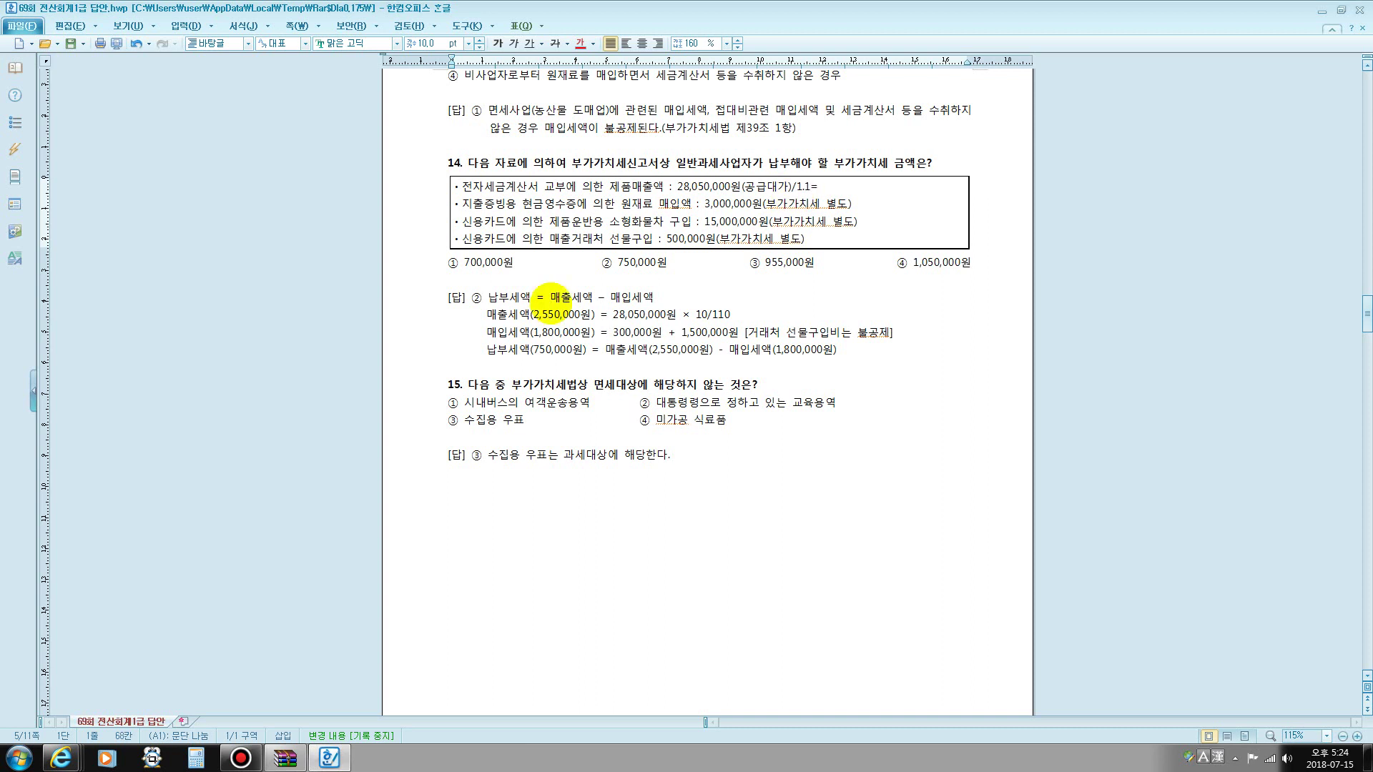
{"action": "left_click", "coordinate": [19, 757]}
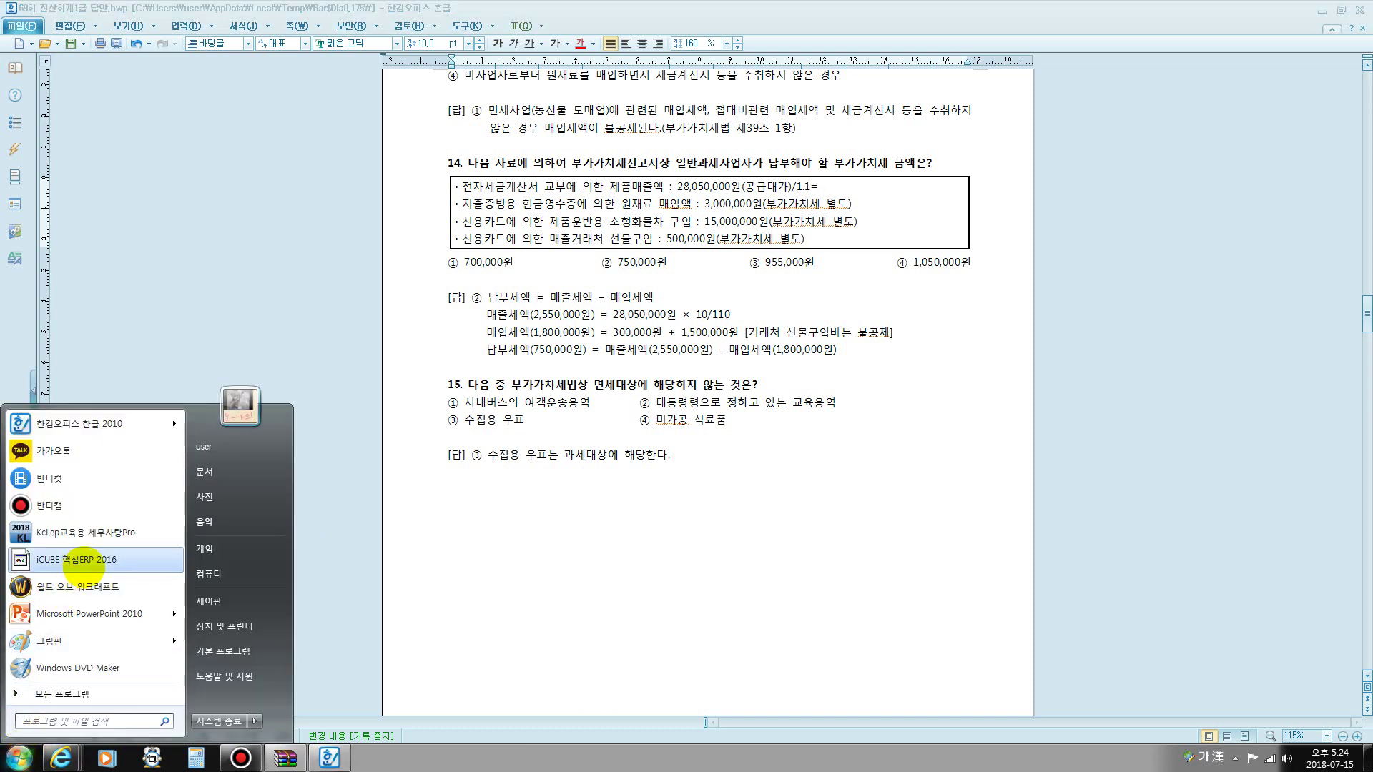
- Launch Calculator and compute 28,050,000 ÷ 1.1 = 25,500,000
{"action": "left_click", "coordinate": [64, 719]}
{"action": "key", "text": "Hangul"}
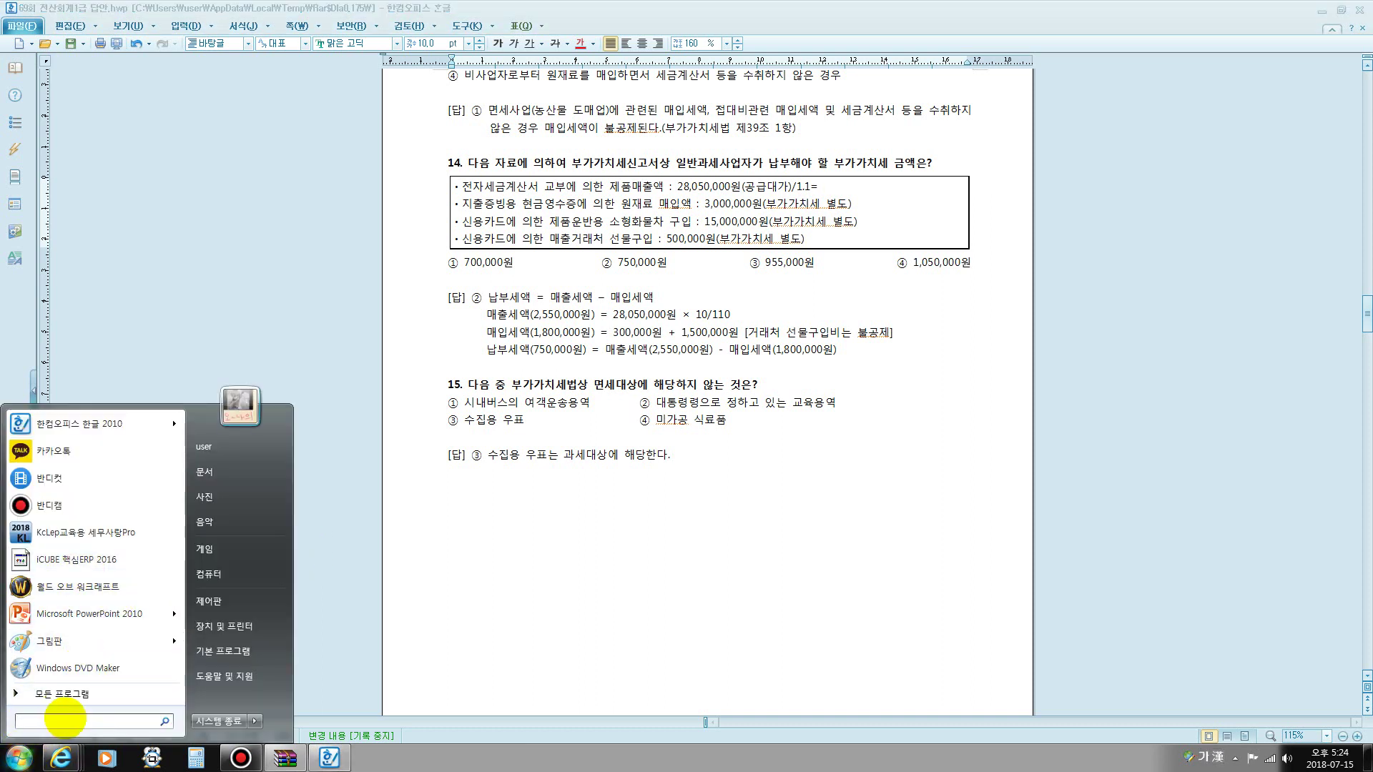
{"action": "type", "text": "계"}
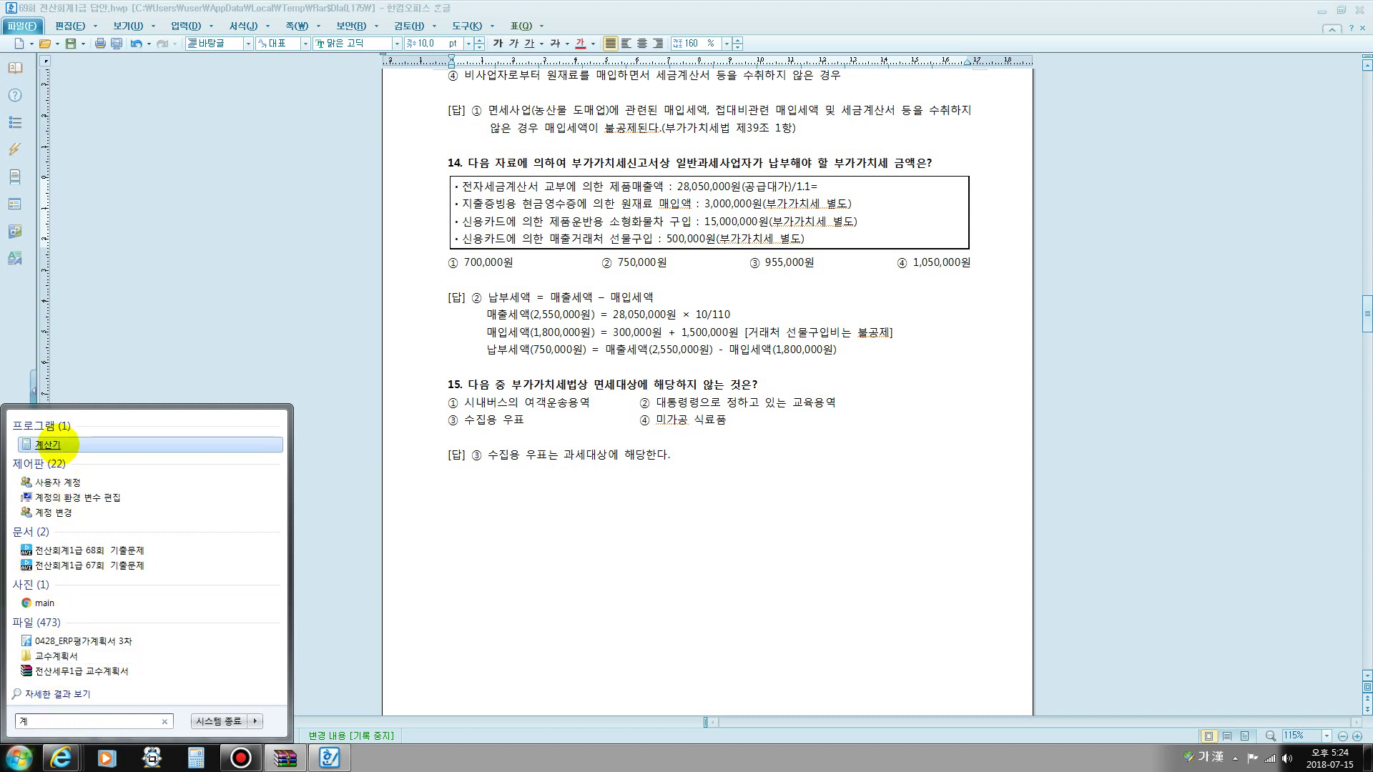
{"action": "left_click", "coordinate": [47, 444]}
{"action": "left_click_drag", "start_coordinate": [987, 254], "coordinate": [396, 194]}
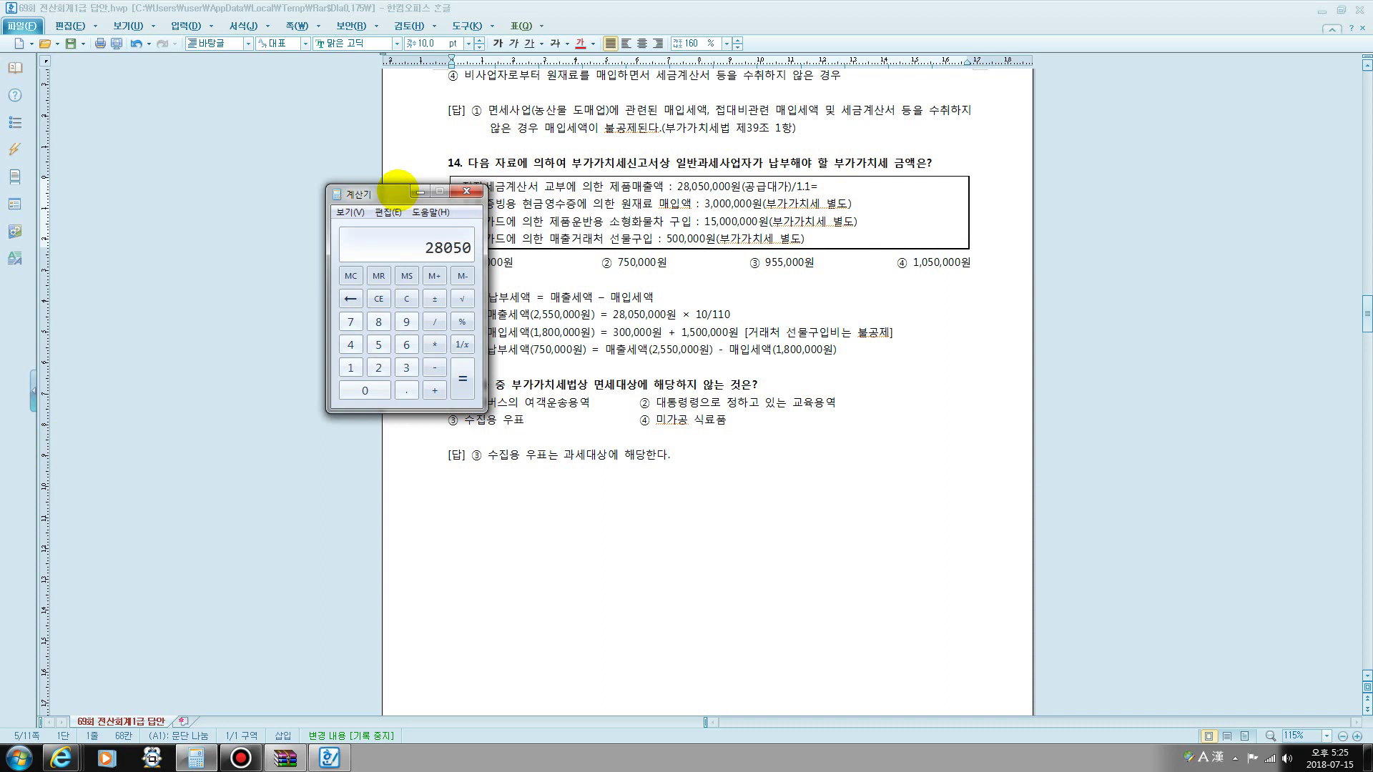
{"action": "type", "text": "000"}
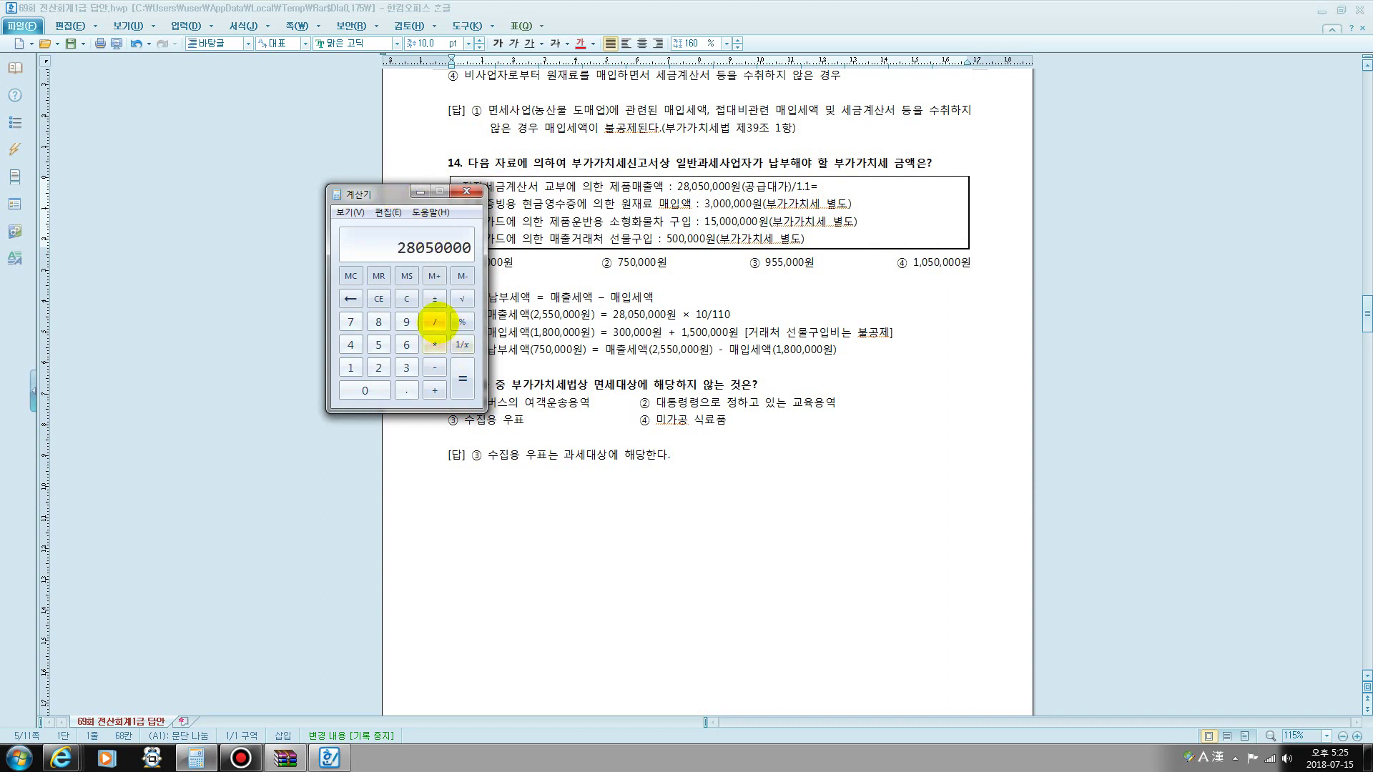
{"action": "left_click", "coordinate": [434, 321]}
{"action": "left_click", "coordinate": [351, 367]}
{"action": "left_click", "coordinate": [406, 389]}
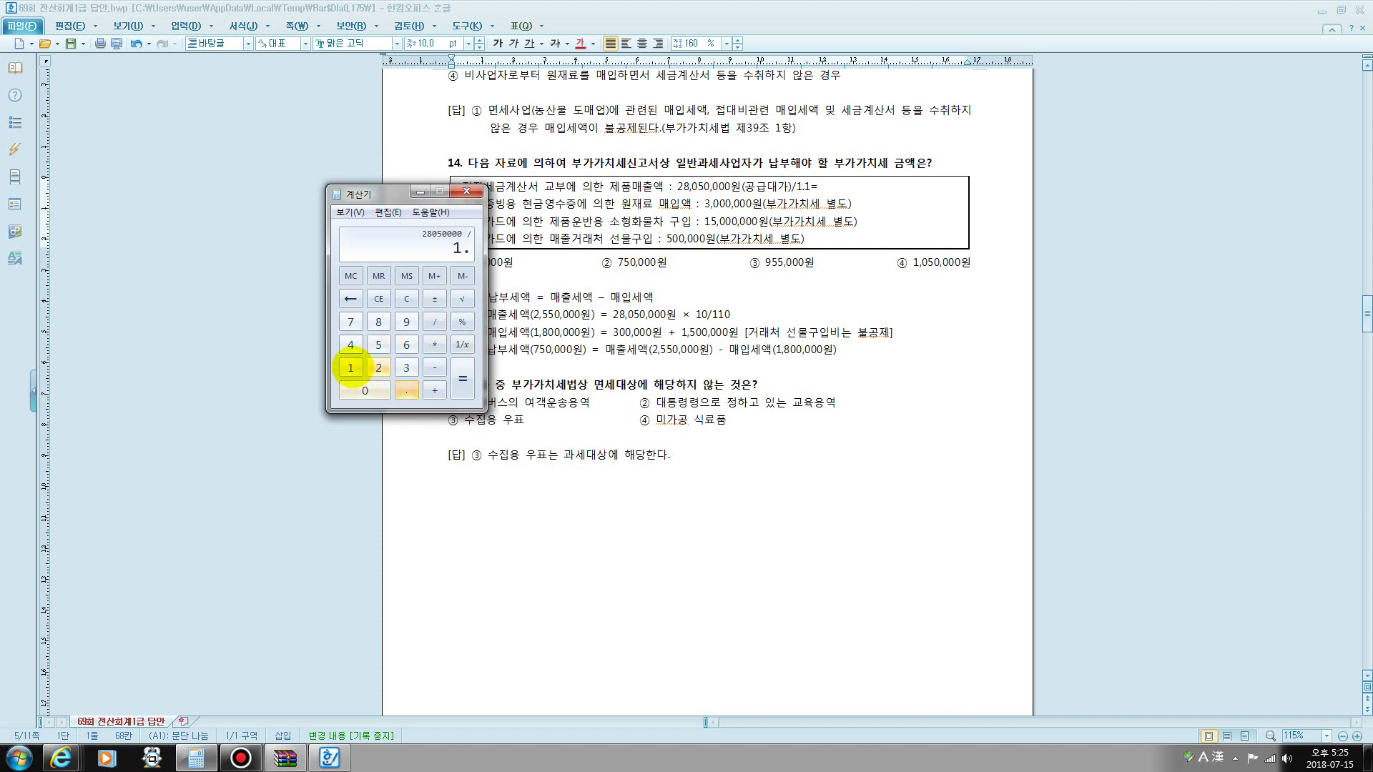
{"action": "left_click", "coordinate": [350, 367]}
{"action": "left_click", "coordinate": [463, 379]}
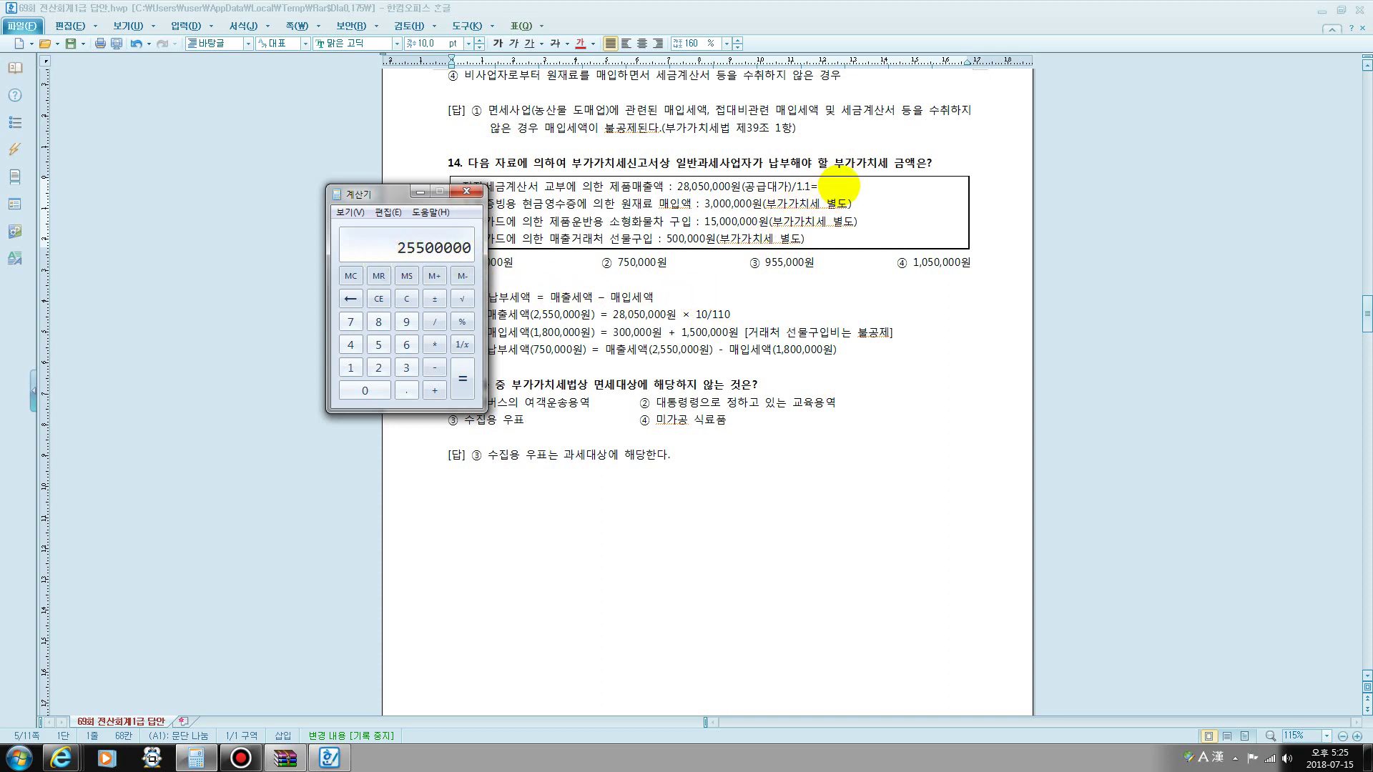
{"action": "left_click", "coordinate": [834, 186]}
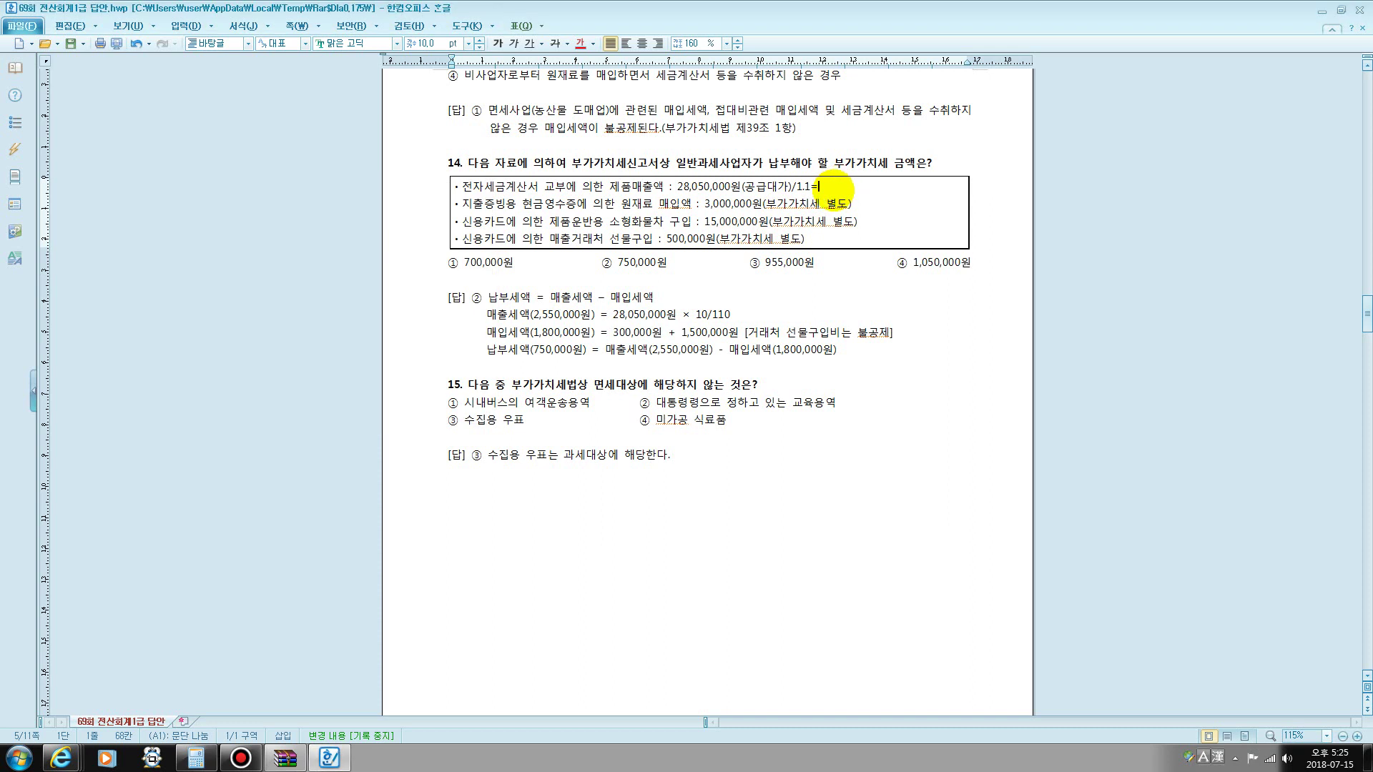
- Complete the line as /1.1=25,500,000 + 2,550,000, with 2,550,000 in red
{"action": "type", "text": "25,500,000   2,550,000"}
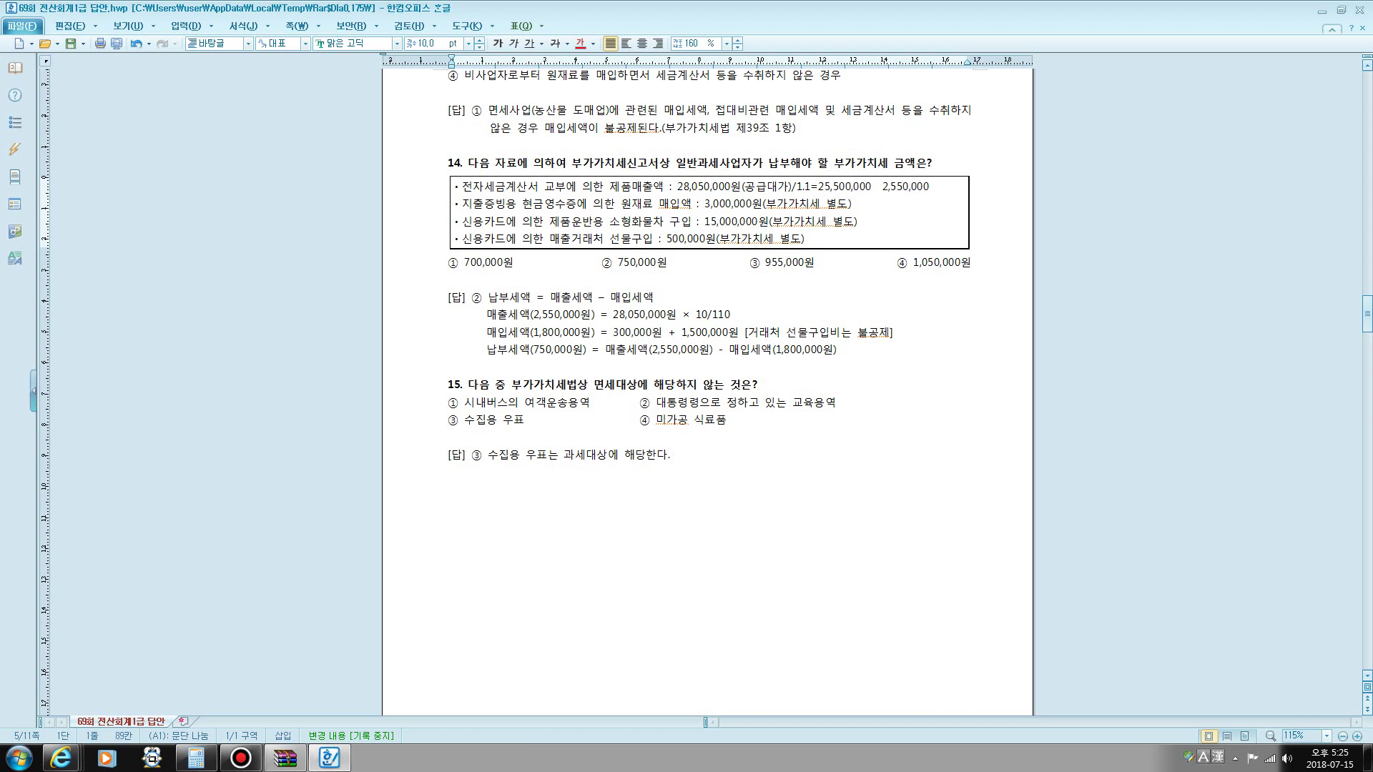
{"action": "left_click", "coordinate": [876, 188]}
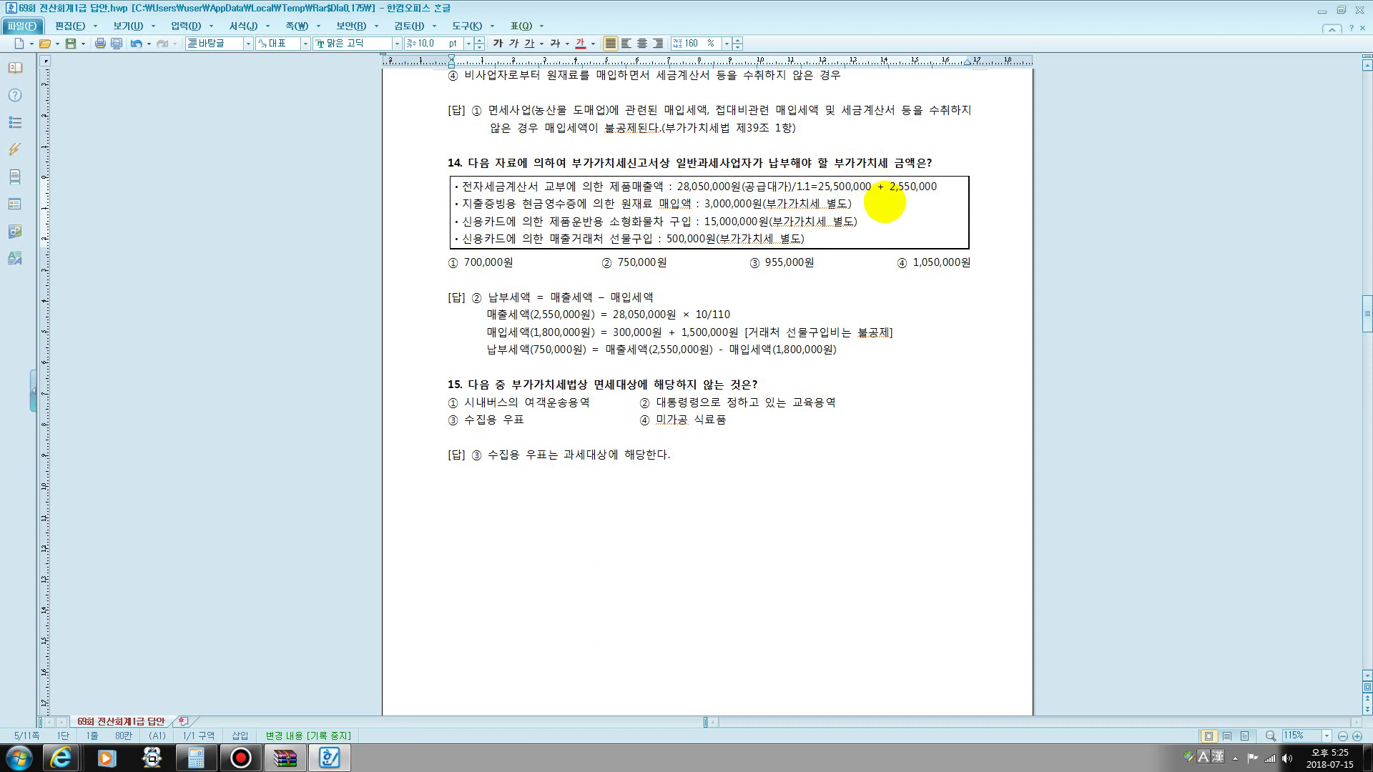
{"action": "left_click_drag", "start_coordinate": [891, 188], "coordinate": [938, 187]}
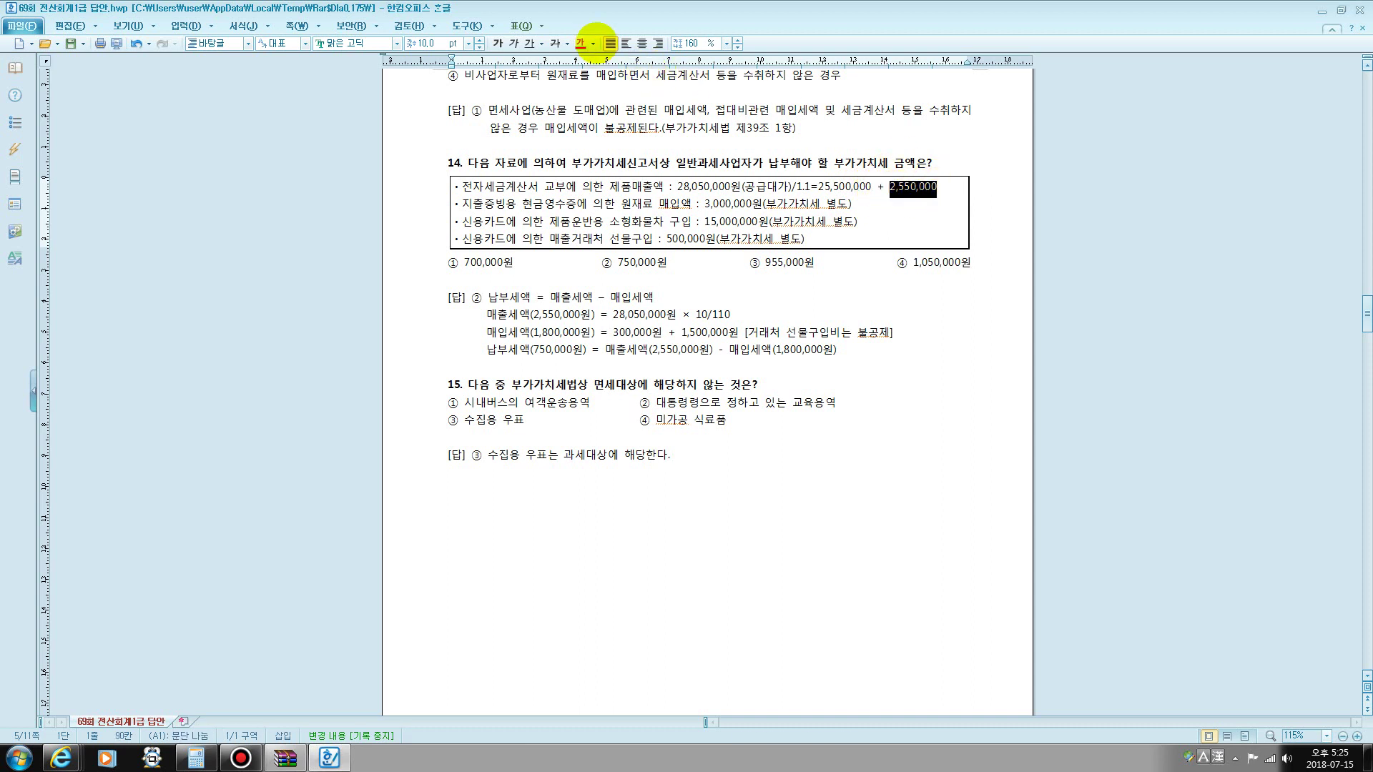
{"action": "left_click", "coordinate": [581, 40]}
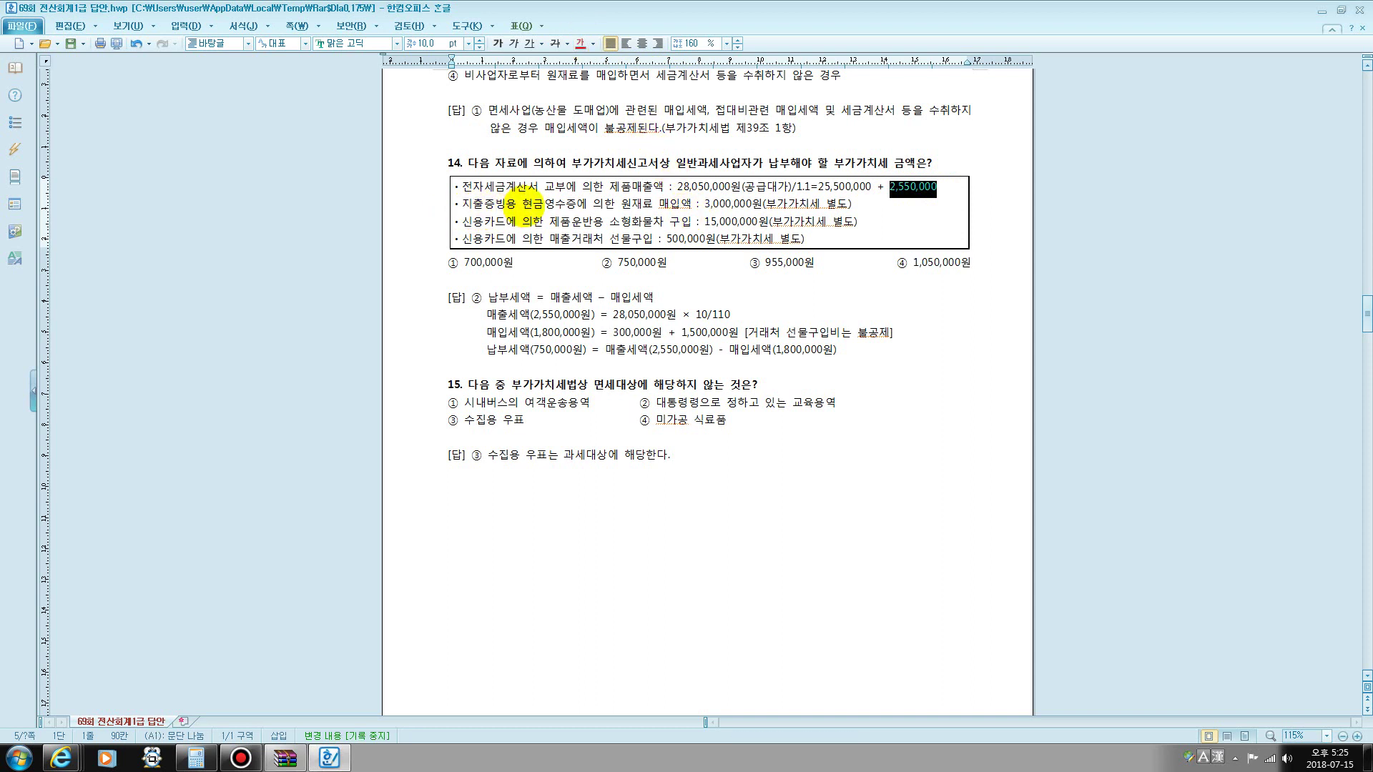
{"action": "left_click_drag", "start_coordinate": [705, 204], "coordinate": [763, 204]}
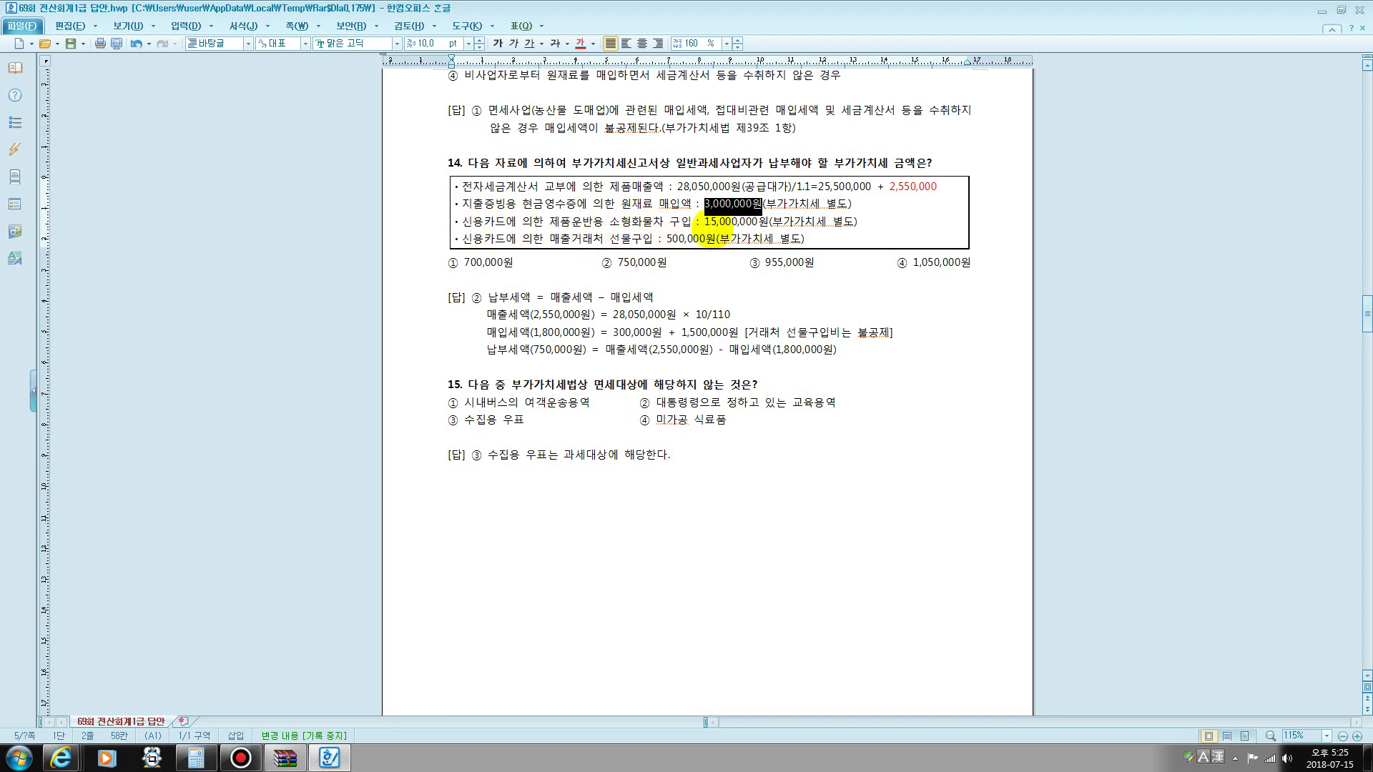
- Highlight question 14's 15,000,000 credit-card purchase and the gift-purchase line to review them
{"action": "left_click_drag", "start_coordinate": [705, 222], "coordinate": [757, 218]}
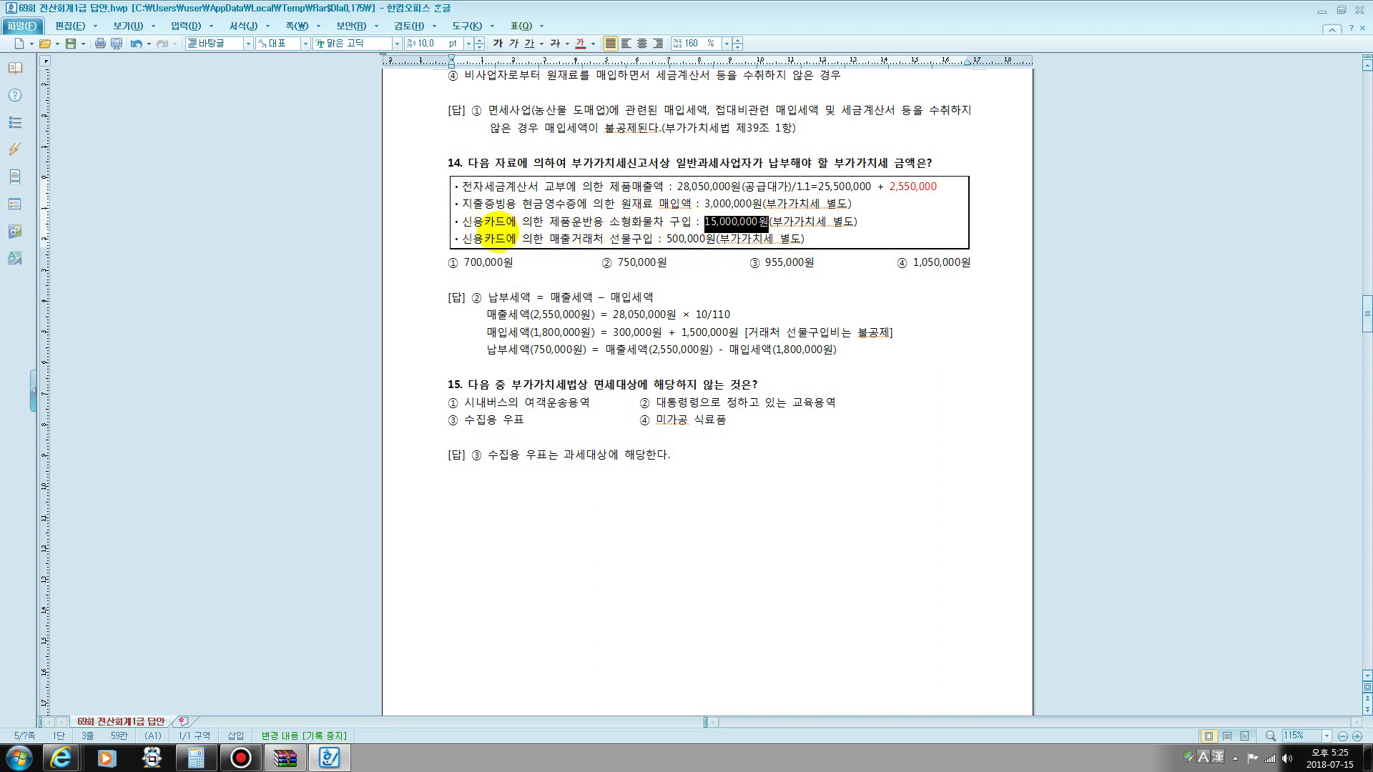
{"action": "left_click_drag", "start_coordinate": [550, 239], "coordinate": [642, 239]}
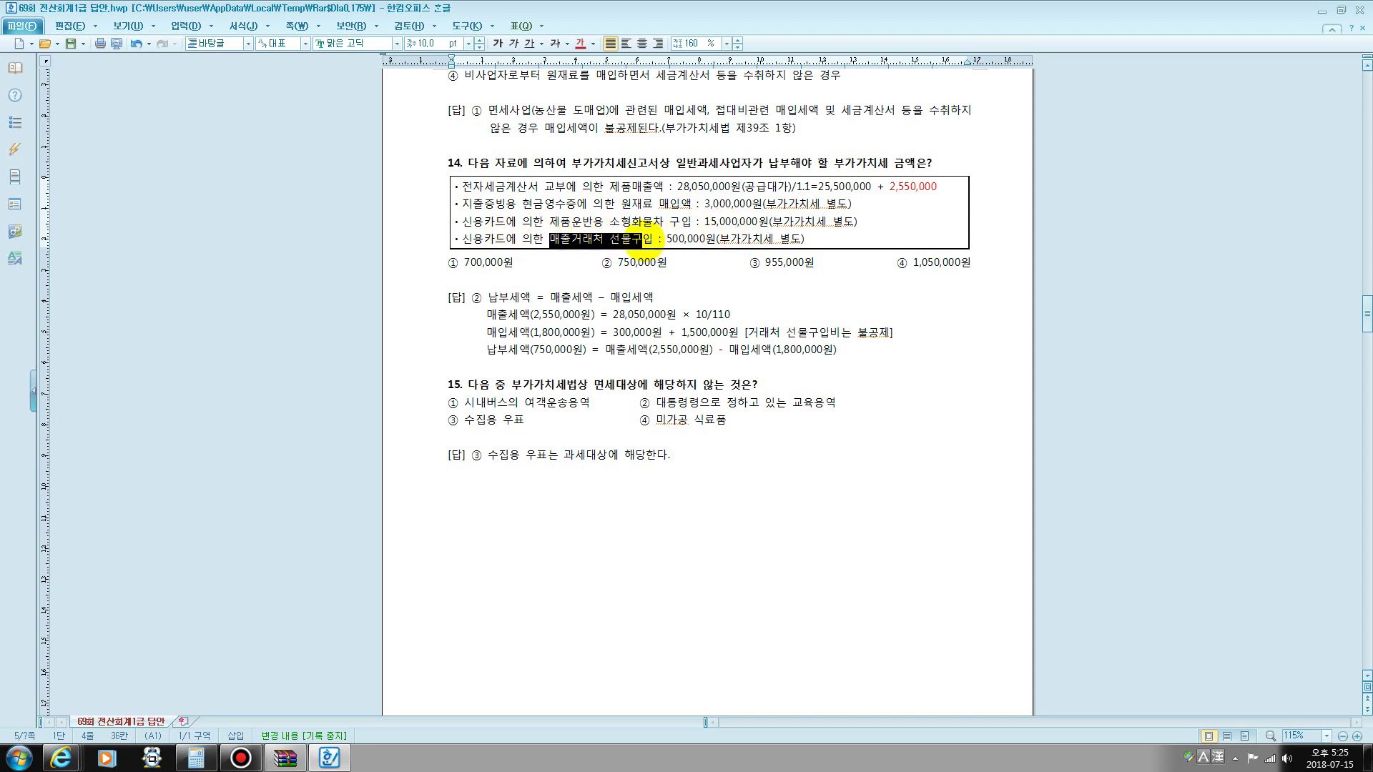
{"action": "left_click", "coordinate": [517, 238]}
{"action": "left_click_drag", "start_coordinate": [461, 240], "coordinate": [815, 242]}
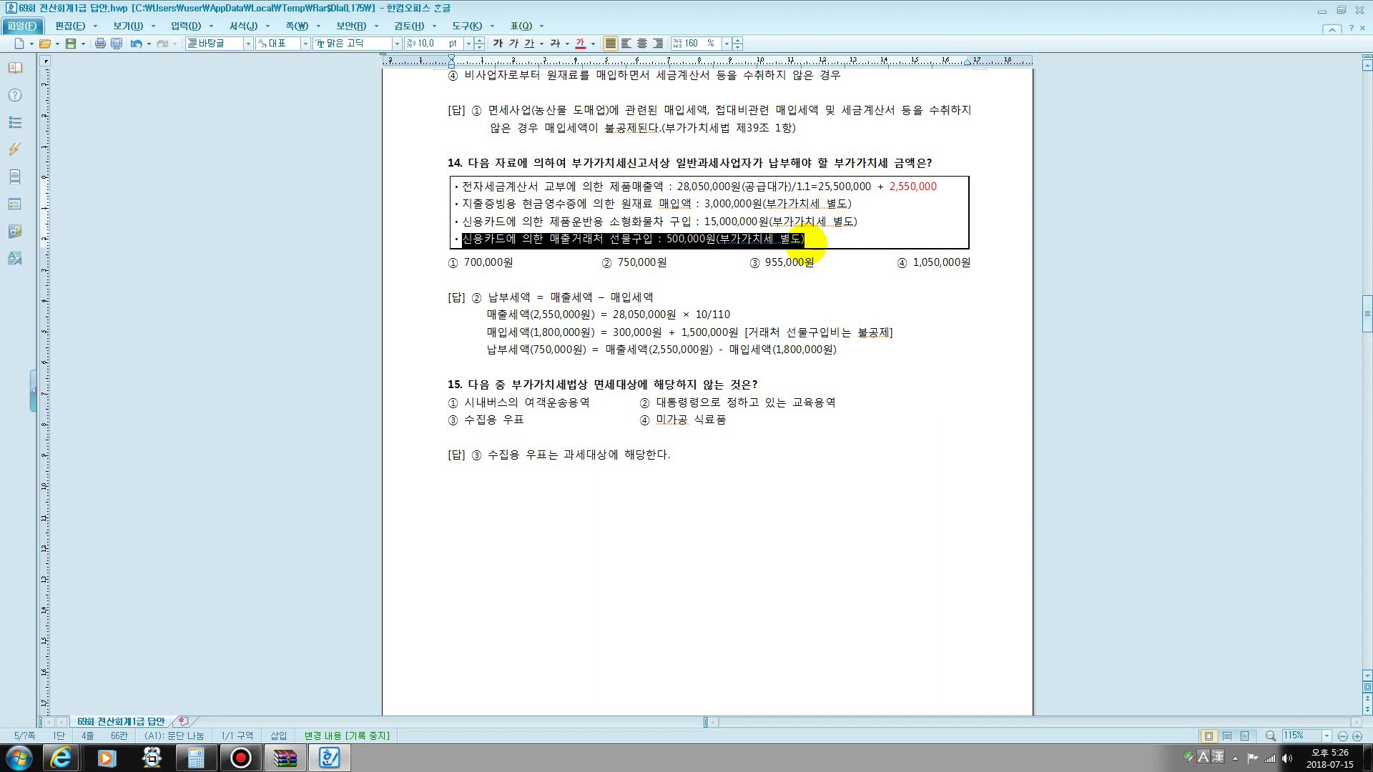
{"action": "left_click", "coordinate": [807, 241]}
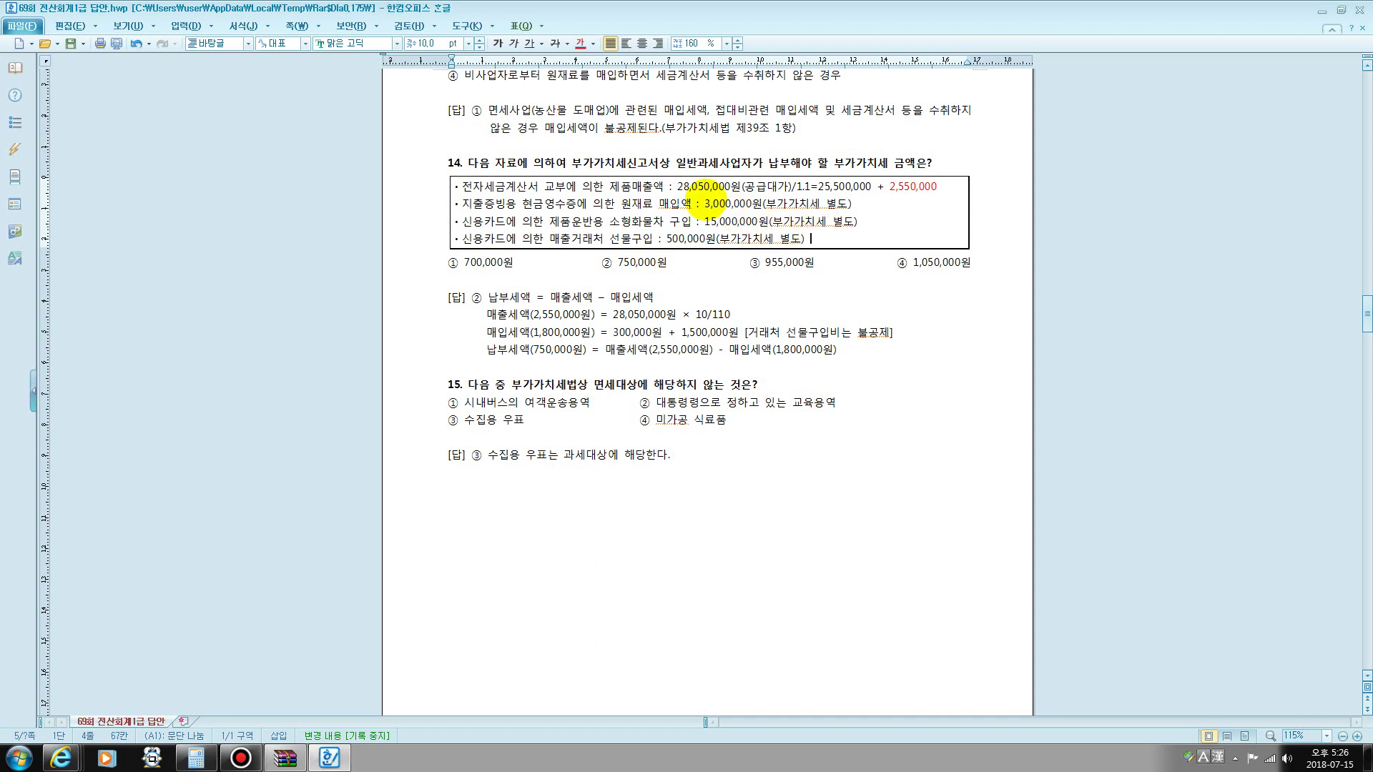
{"action": "left_click_drag", "start_coordinate": [704, 204], "coordinate": [738, 222]}
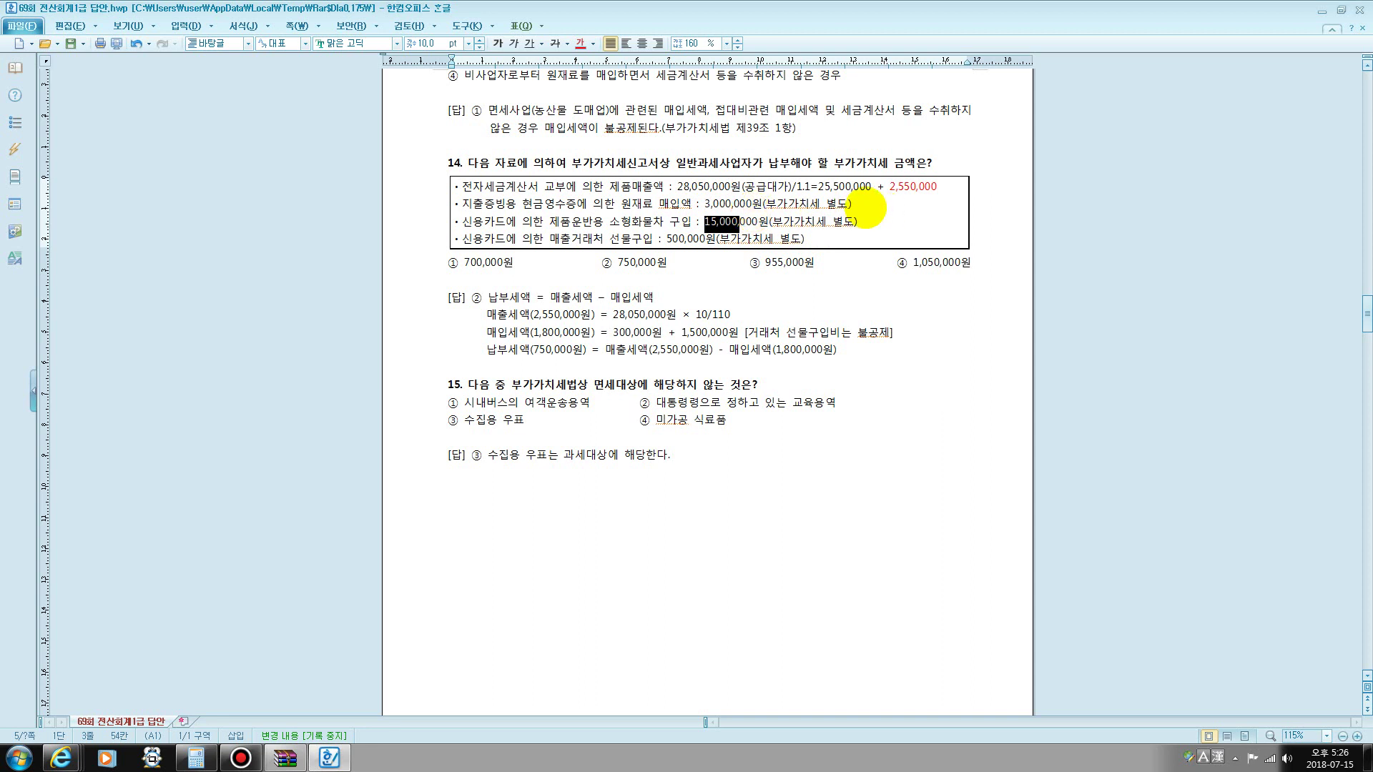
- Append -1,800,000 to the end of question 14's materials purchase line, then open the Start menu
{"action": "left_click", "coordinate": [885, 204]}
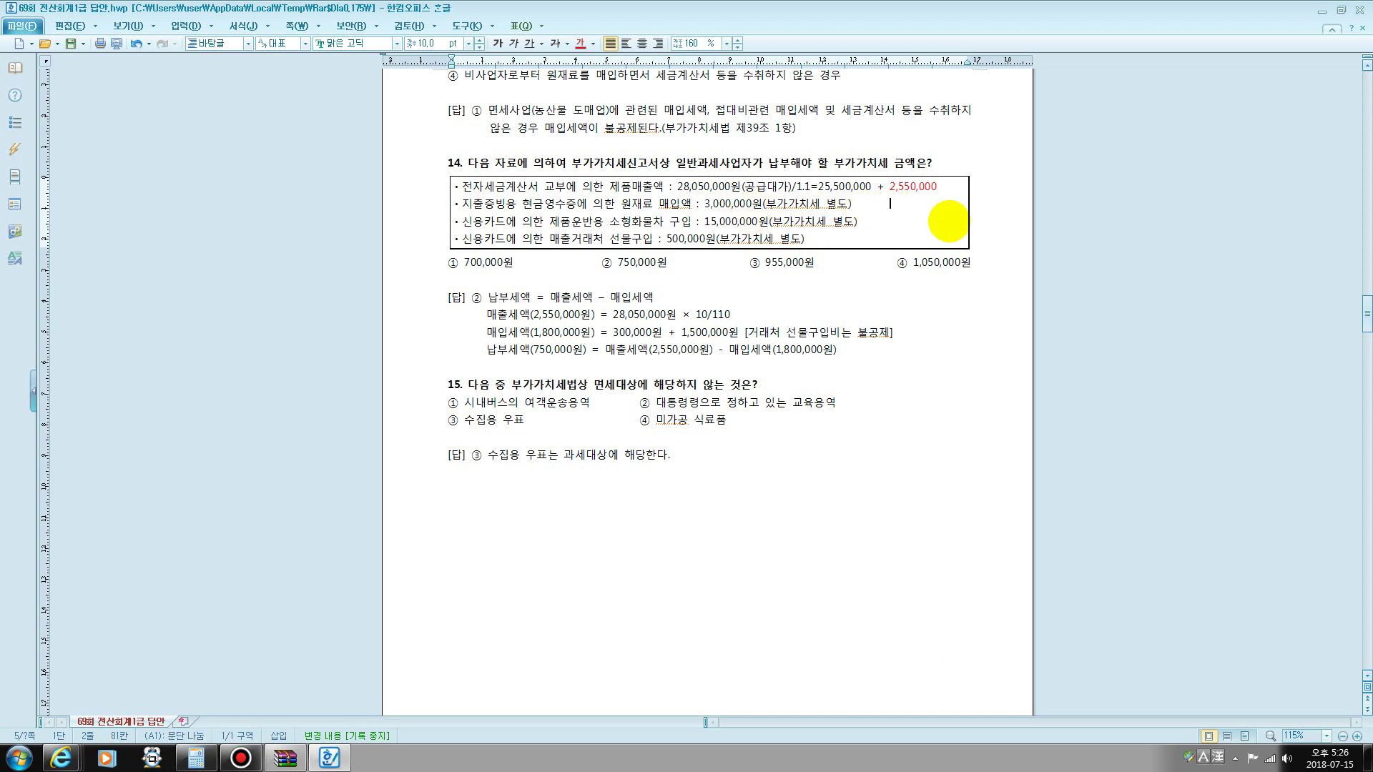
{"action": "type", "text": "-1,800,000"}
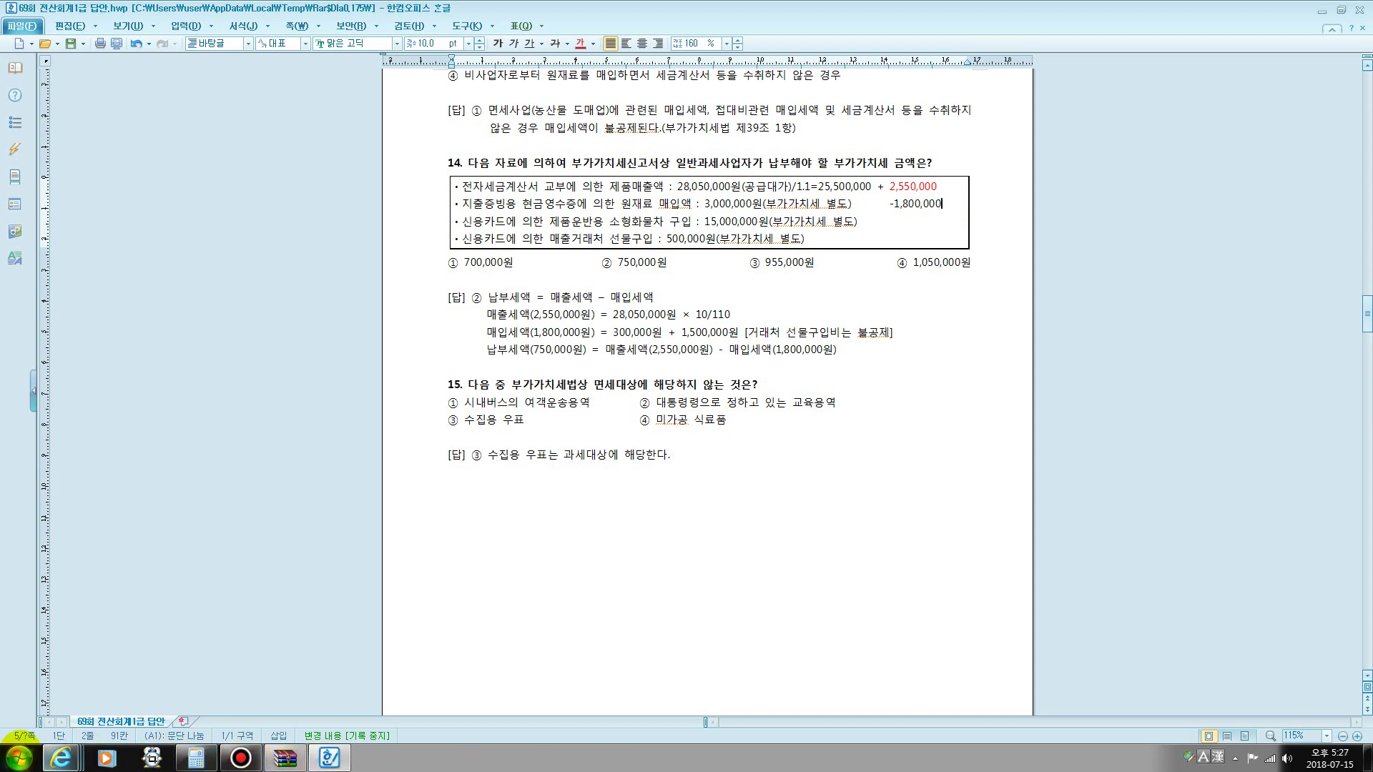
{"action": "left_click", "coordinate": [20, 757]}
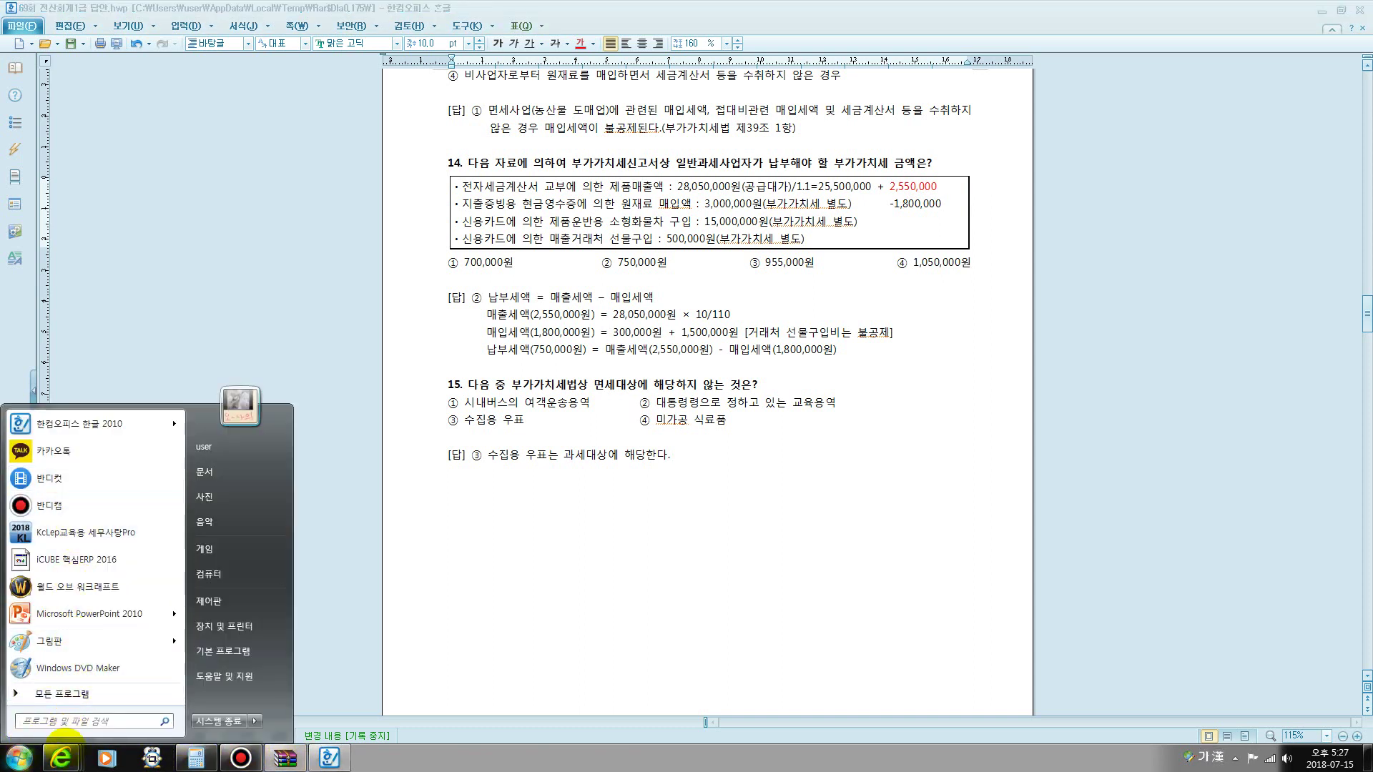
- Search 계산 from the Start menu and launch Windows Calculator
{"action": "mouse_move", "coordinate": [71, 643]}
{"action": "type", "text": "계산"}
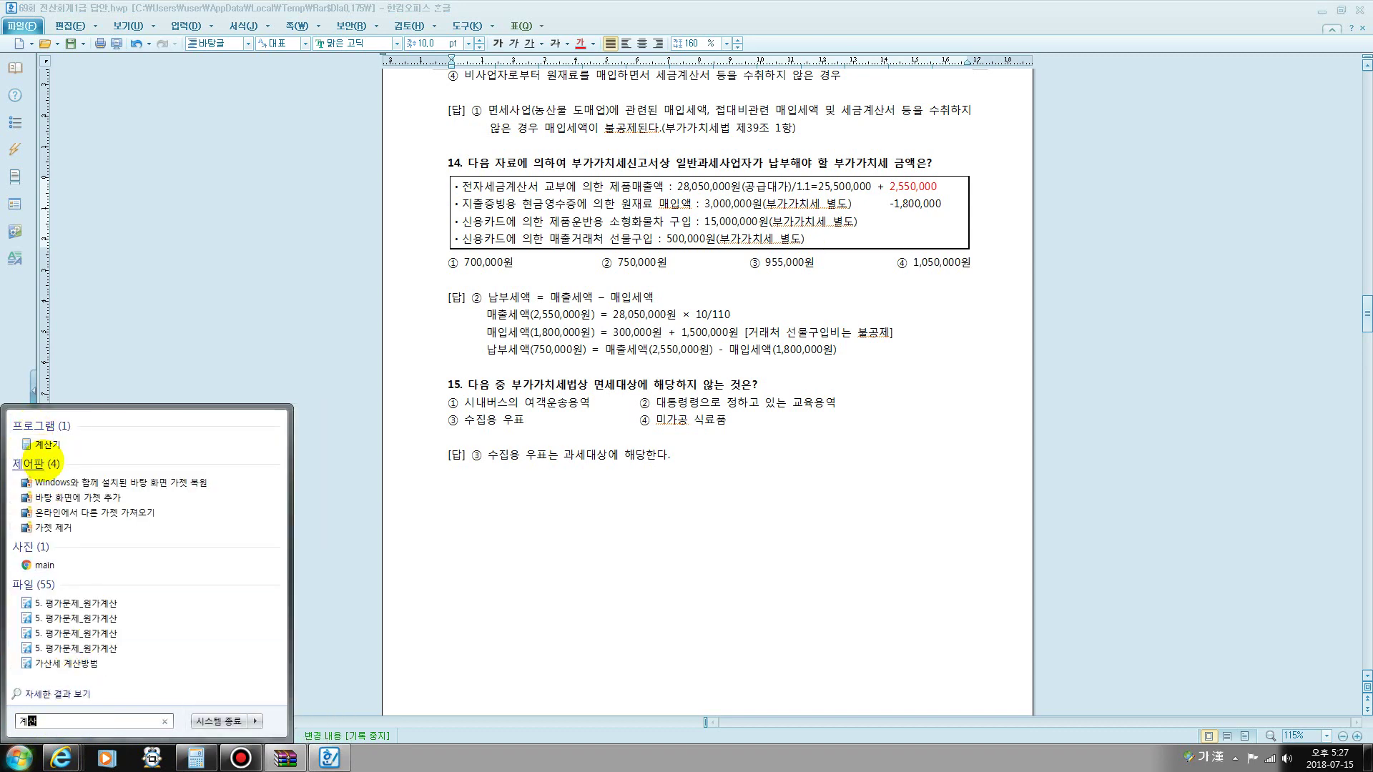
{"action": "left_click", "coordinate": [36, 464]}
{"action": "left_click", "coordinate": [1146, 116]}
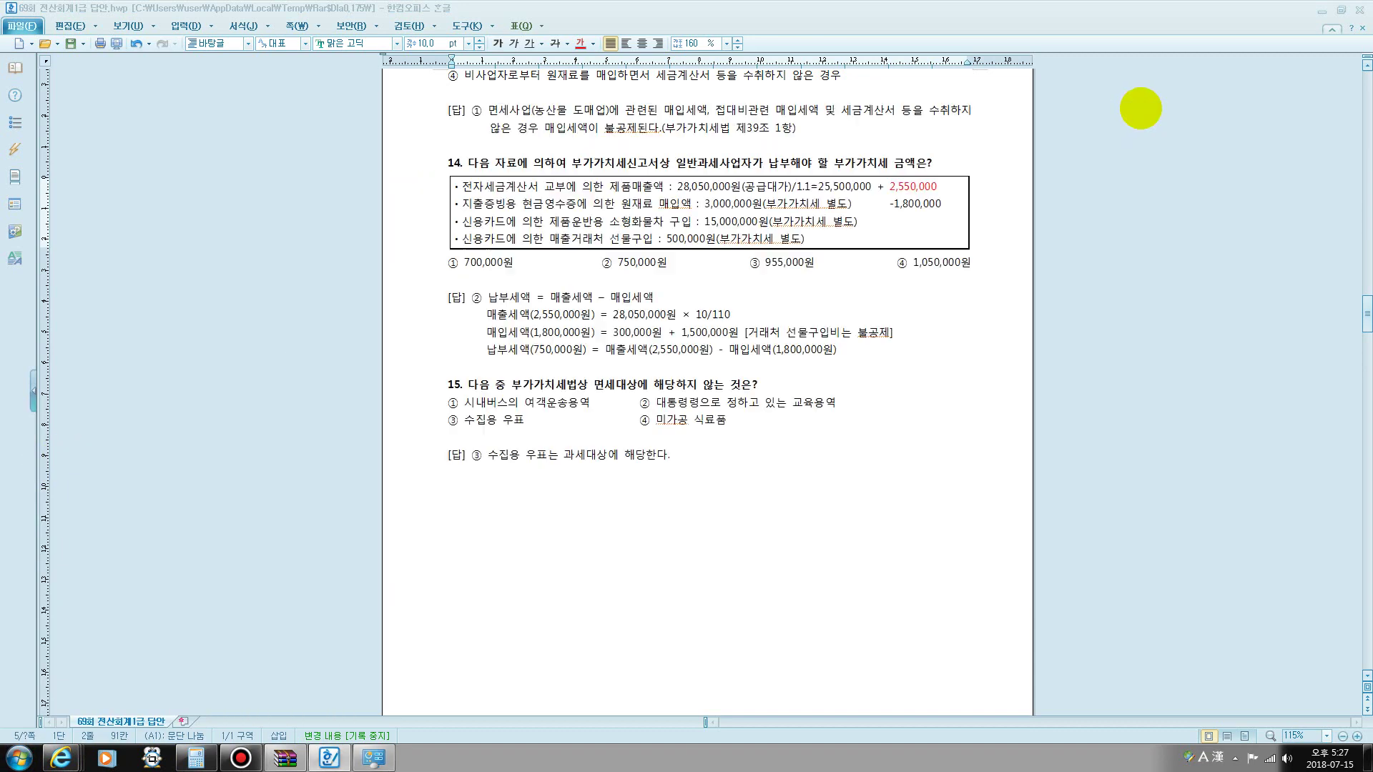
{"action": "left_click", "coordinate": [19, 759]}
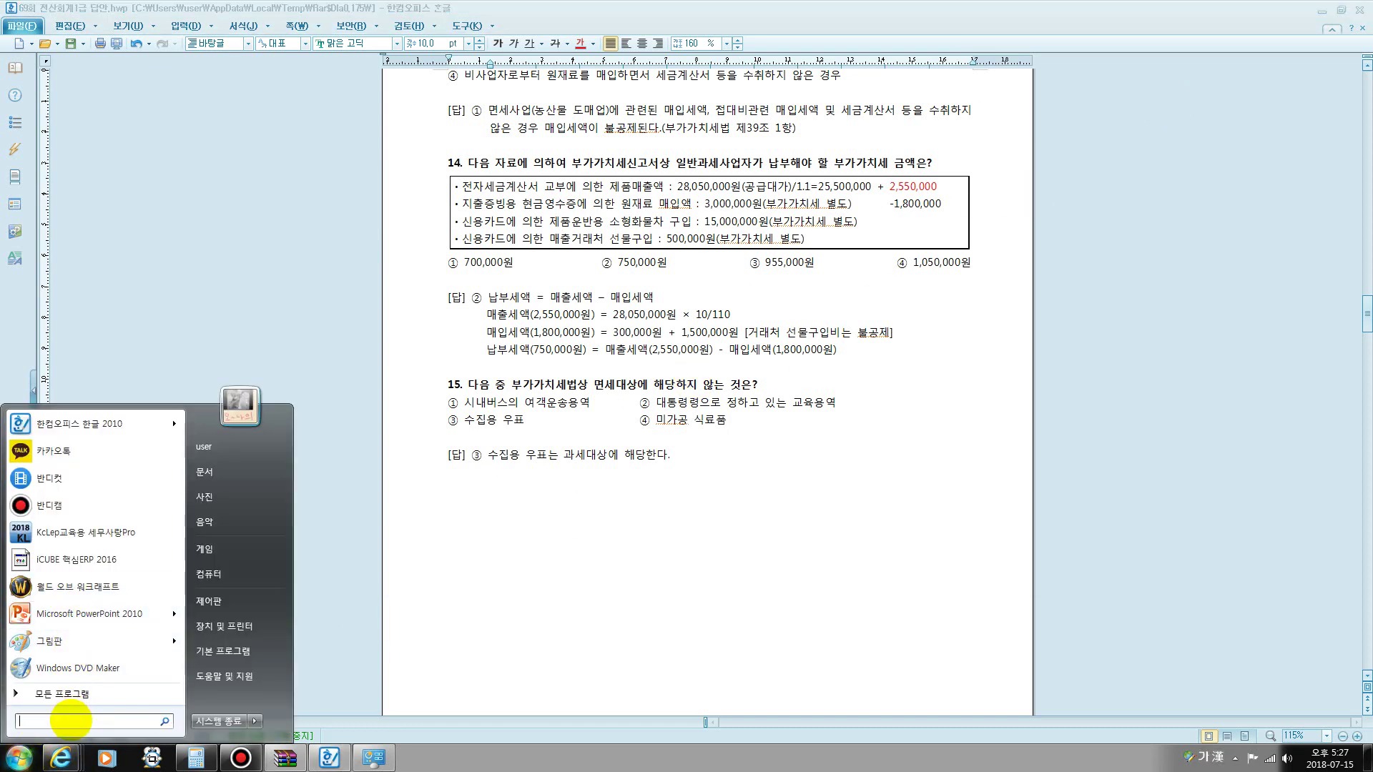
{"action": "left_click", "coordinate": [195, 752]}
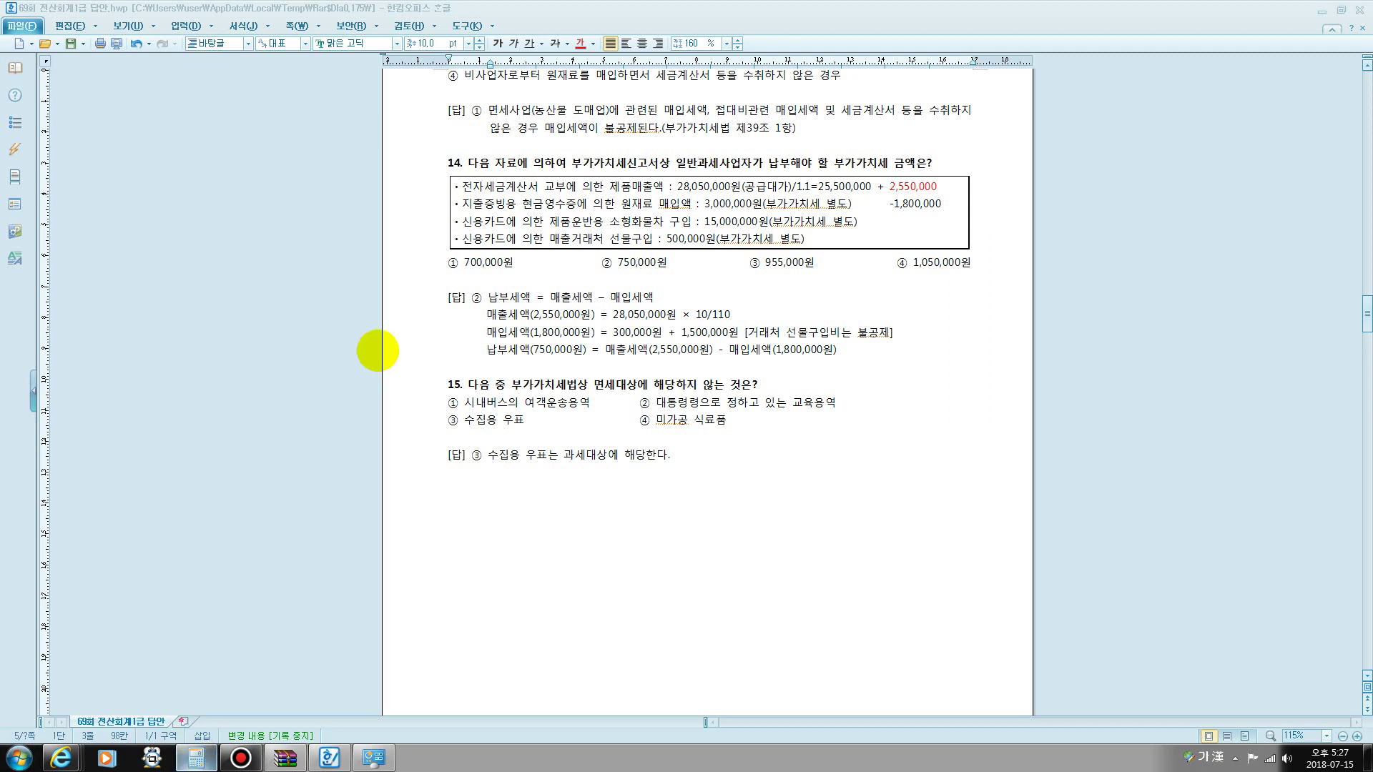
{"action": "left_click", "coordinate": [196, 751]}
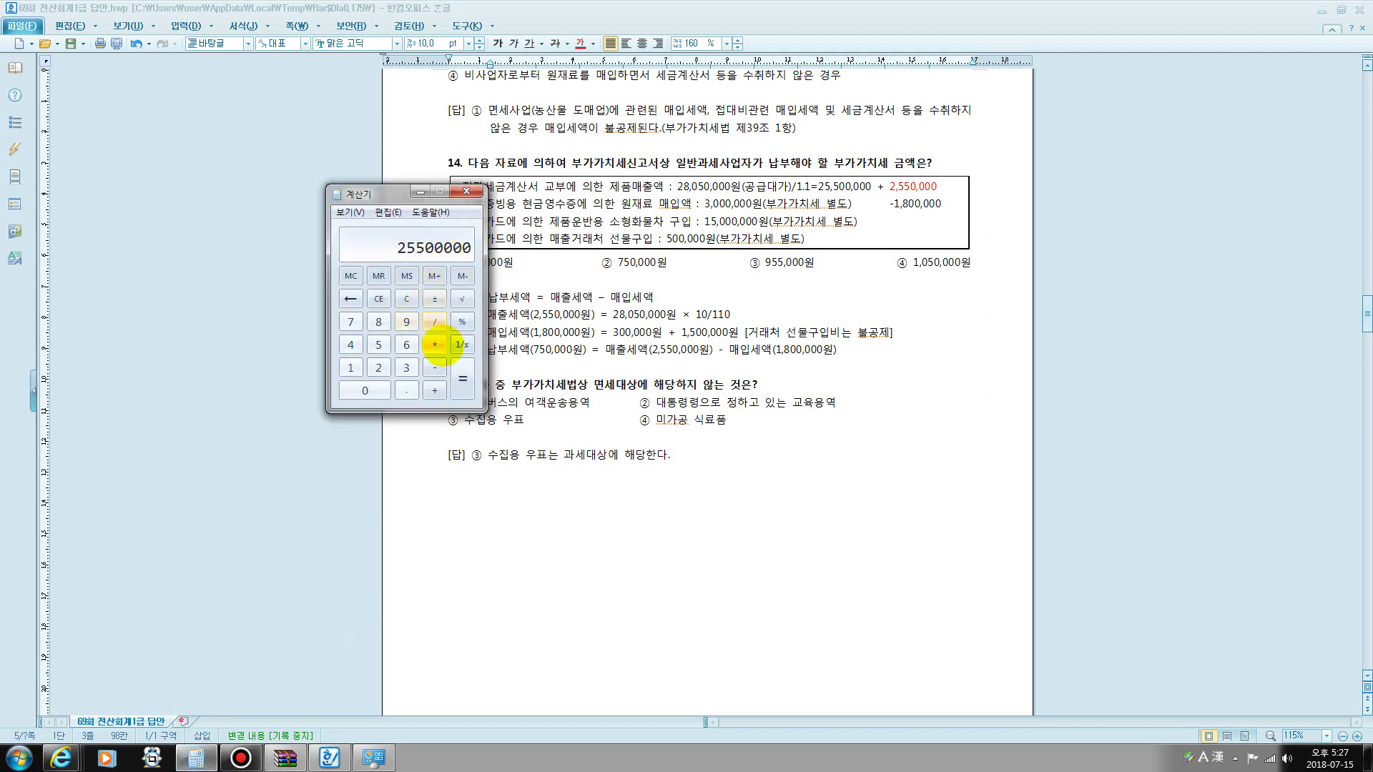
- Compute 10% of 25,500,000 in Calculator, giving 2,550,000
{"action": "left_click", "coordinate": [434, 344]}
{"action": "left_click", "coordinate": [366, 391]}
{"action": "left_click", "coordinate": [406, 390]}
{"action": "left_click", "coordinate": [350, 368]}
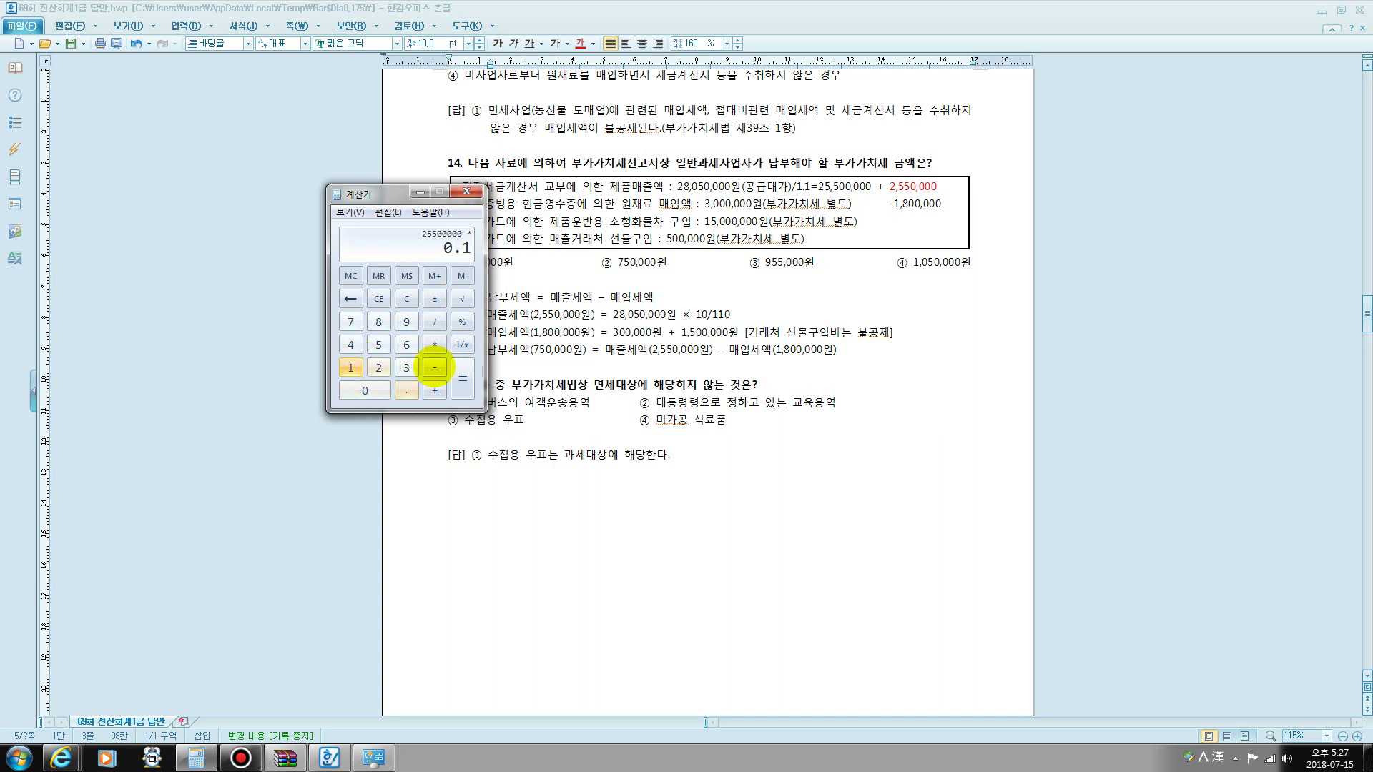
{"action": "left_click", "coordinate": [462, 377]}
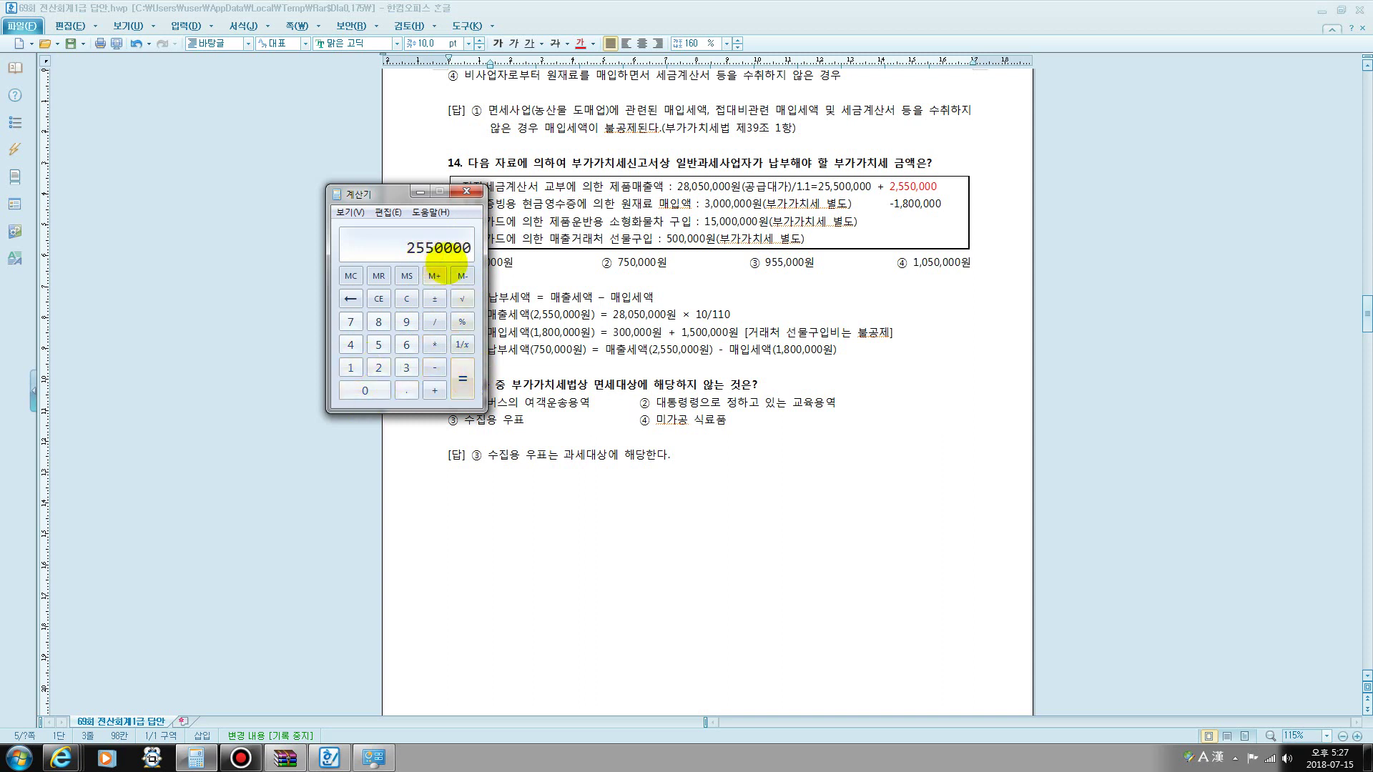
- Subtract 1,800,000 from 2,550,000 to get 750,000, then close Calculator
{"action": "left_click", "coordinate": [434, 368]}
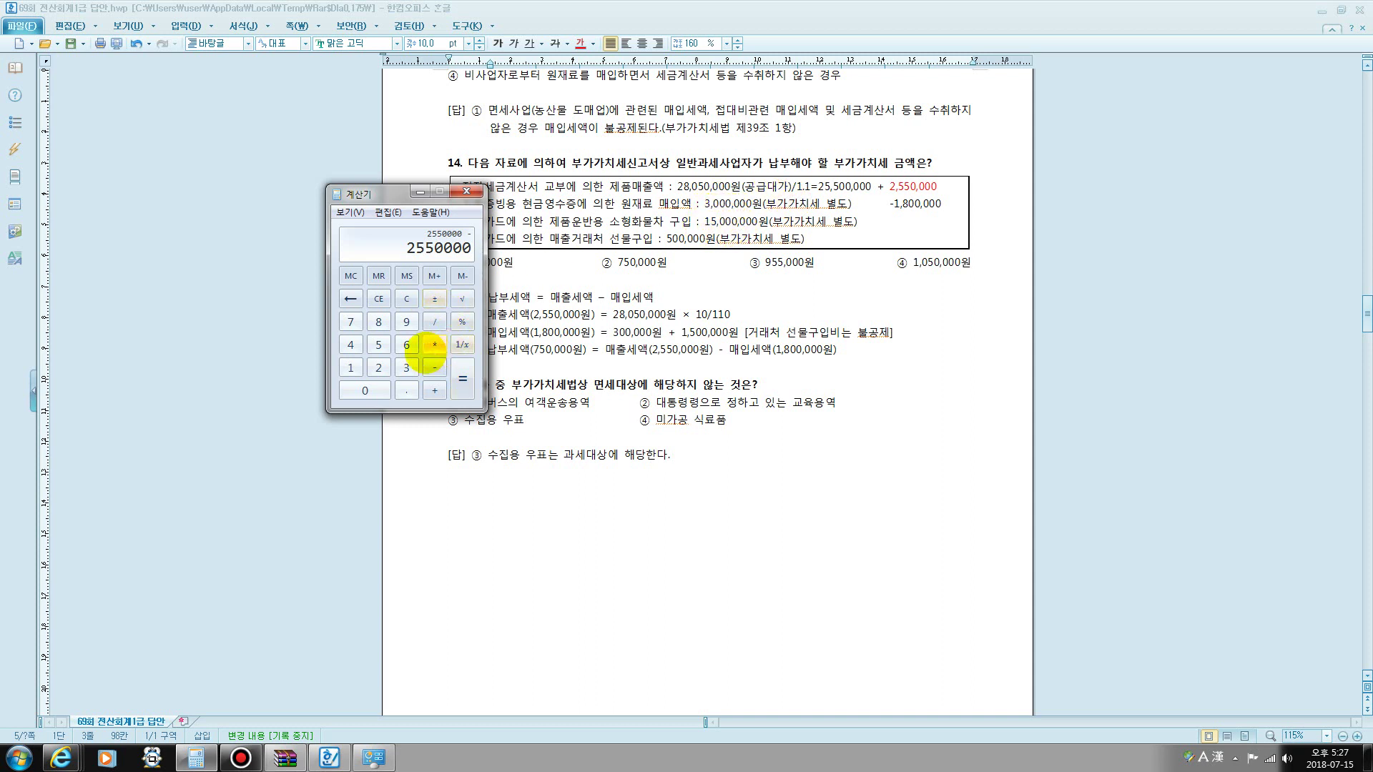
{"action": "left_click", "coordinate": [351, 367]}
{"action": "left_click", "coordinate": [378, 322]}
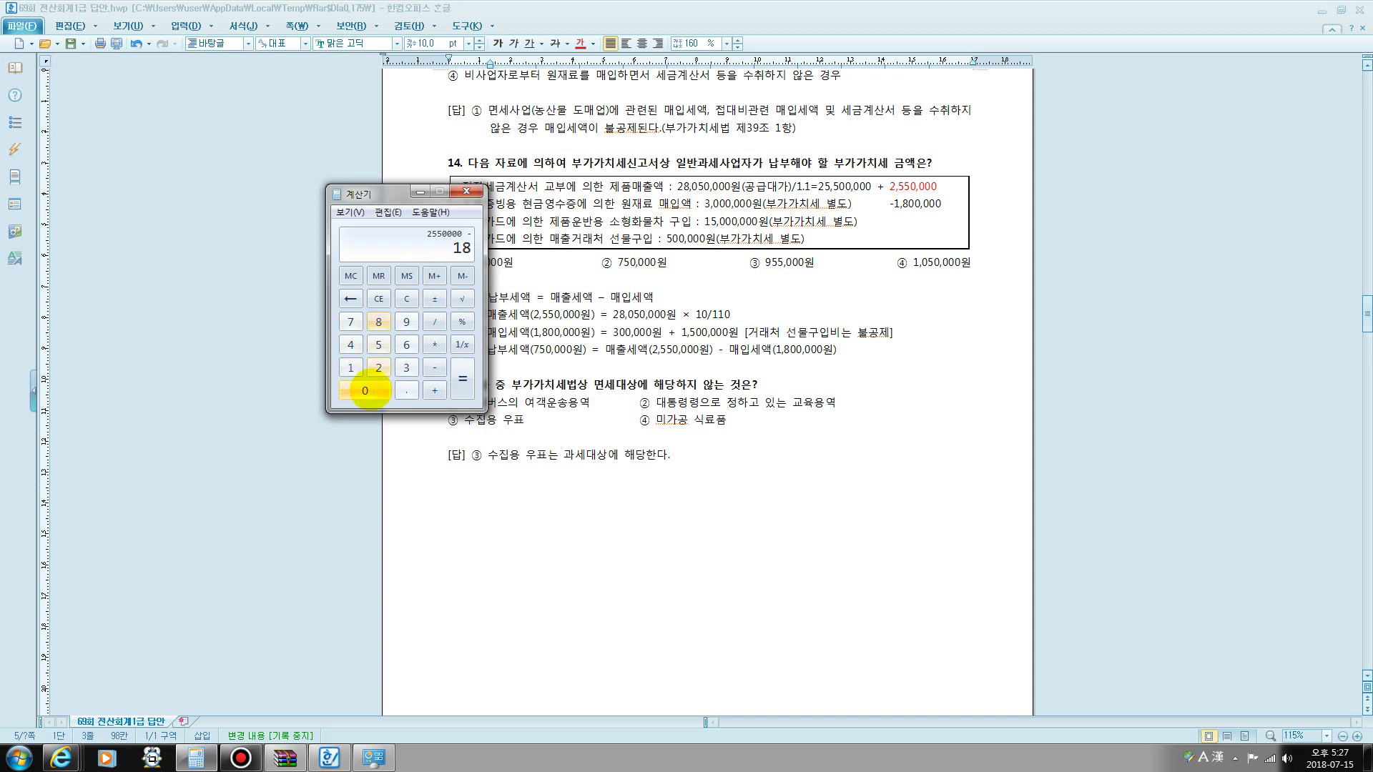
{"action": "left_click", "coordinate": [365, 390]}
{"action": "left_click", "coordinate": [365, 391]}
{"action": "left_click", "coordinate": [365, 391]}
{"action": "left_click", "coordinate": [365, 390]}
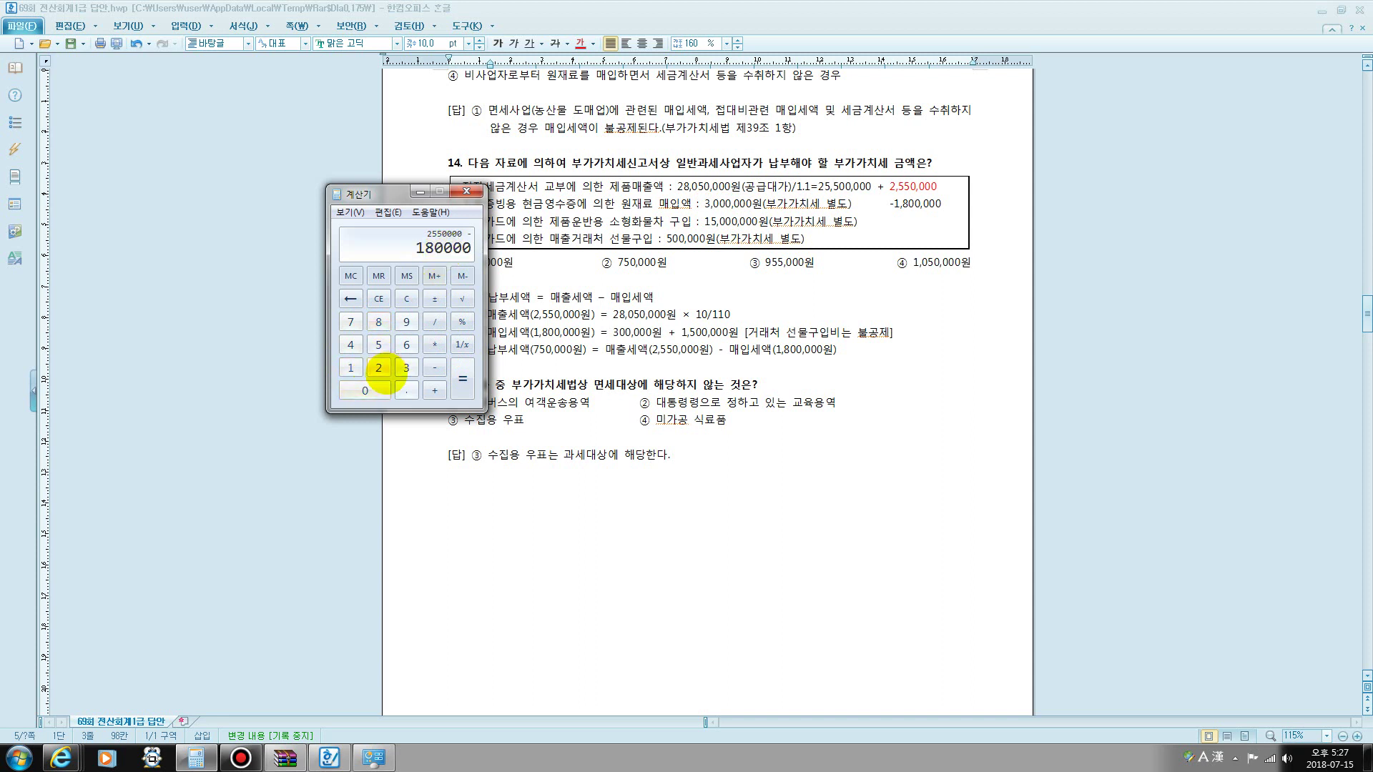
{"action": "left_click", "coordinate": [366, 391]}
{"action": "left_click", "coordinate": [462, 379]}
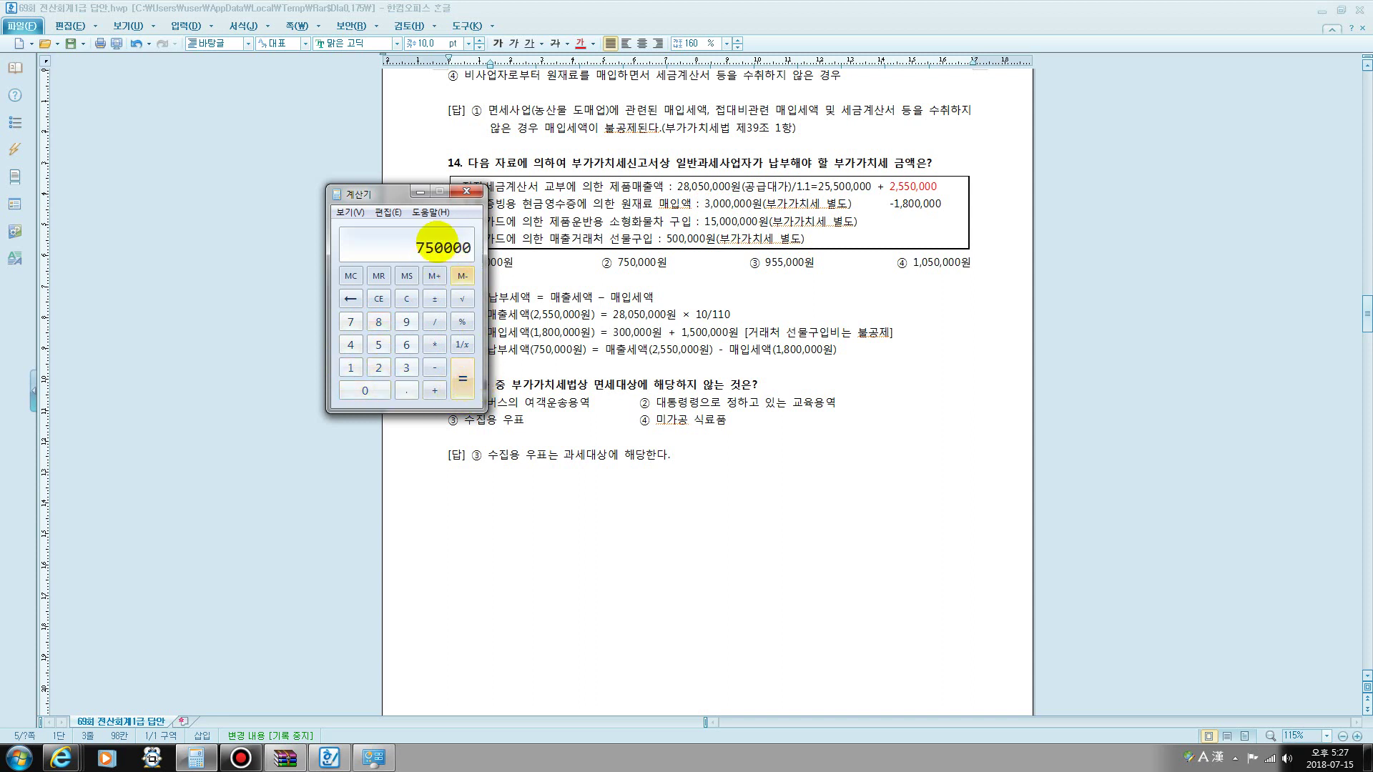
{"action": "left_click", "coordinate": [466, 191]}
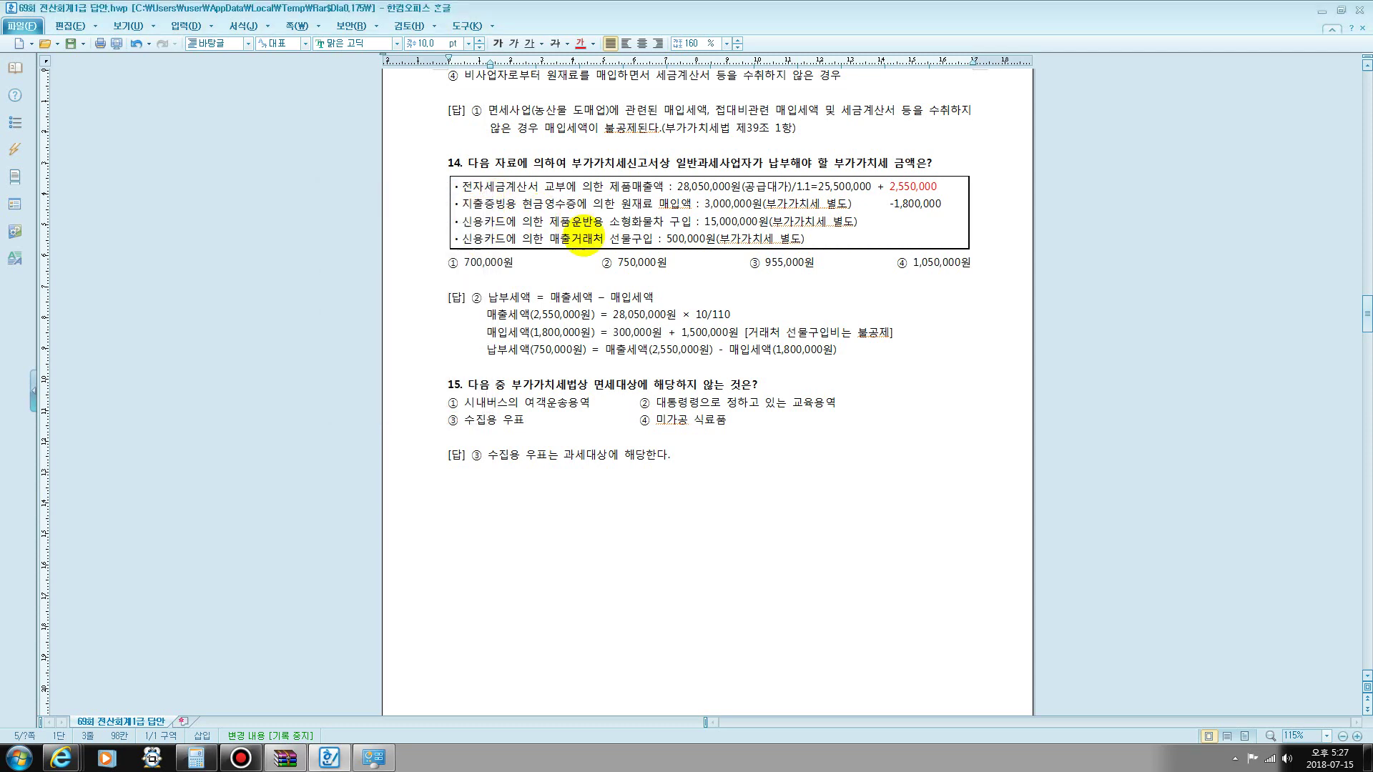
- Review question 15's options ② to ④, including 수집용 우표, then scroll to the 실무시험 문제1 answers
{"action": "left_click_drag", "start_coordinate": [602, 262], "coordinate": [677, 264]}
{"action": "scroll", "coordinate": [686, 344], "scroll_direction": "down", "scroll_amount": 3}
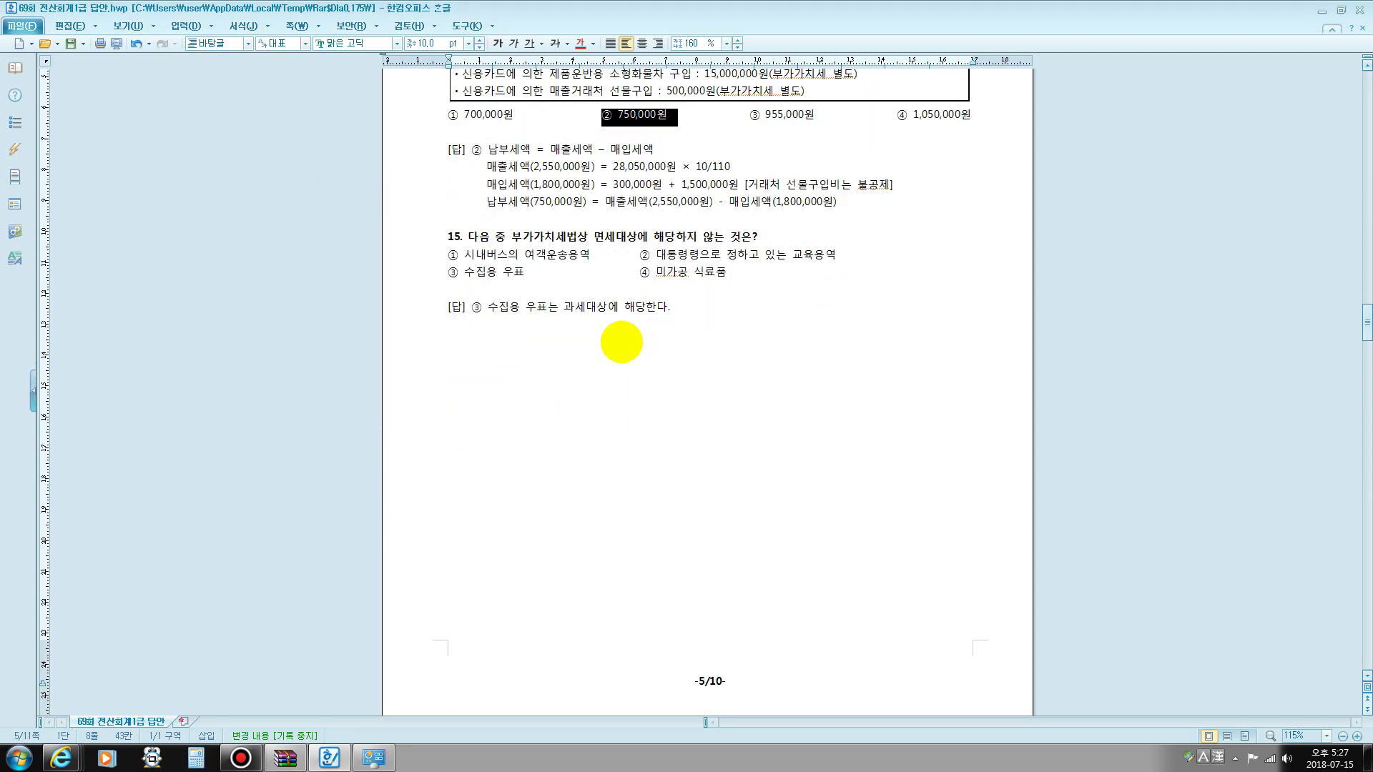
{"action": "left_click_drag", "start_coordinate": [464, 254], "coordinate": [834, 256]}
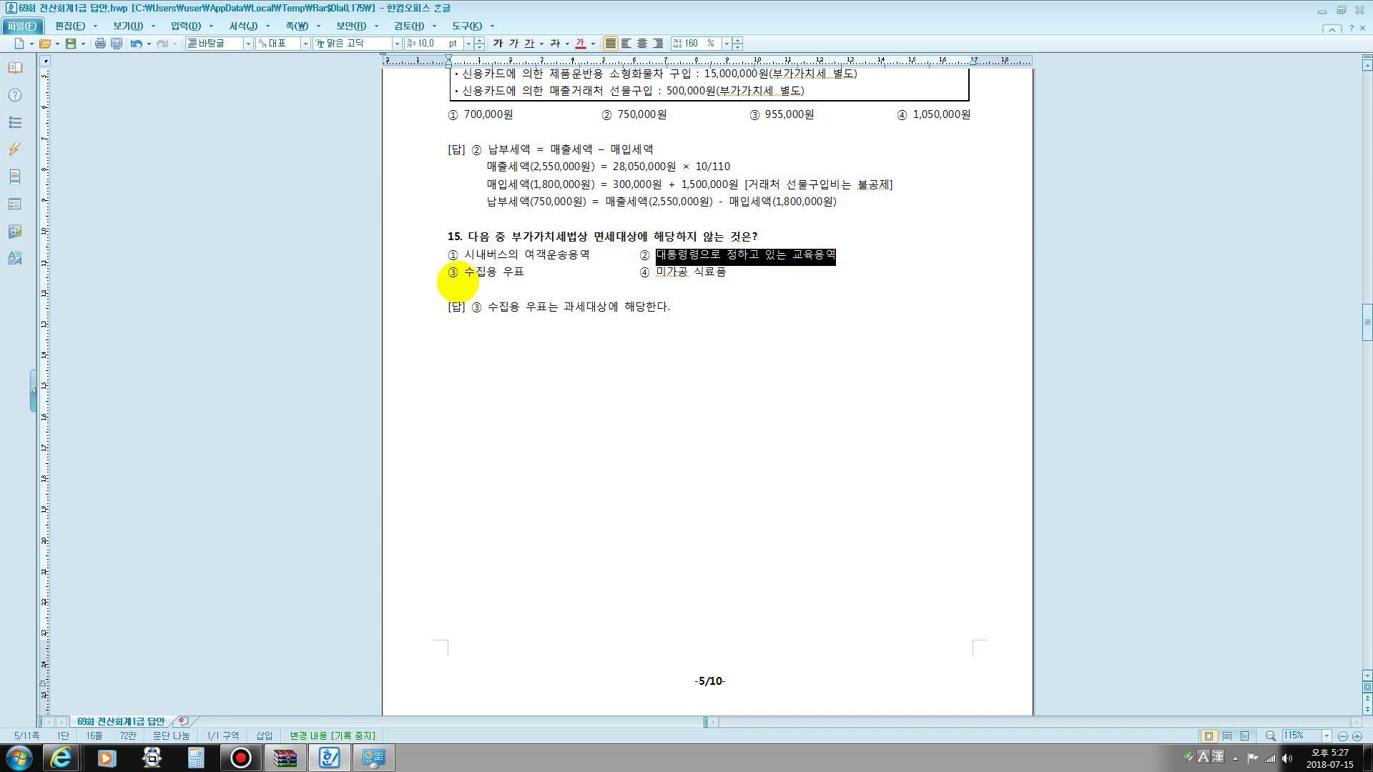
{"action": "left_click_drag", "start_coordinate": [459, 274], "coordinate": [521, 276]}
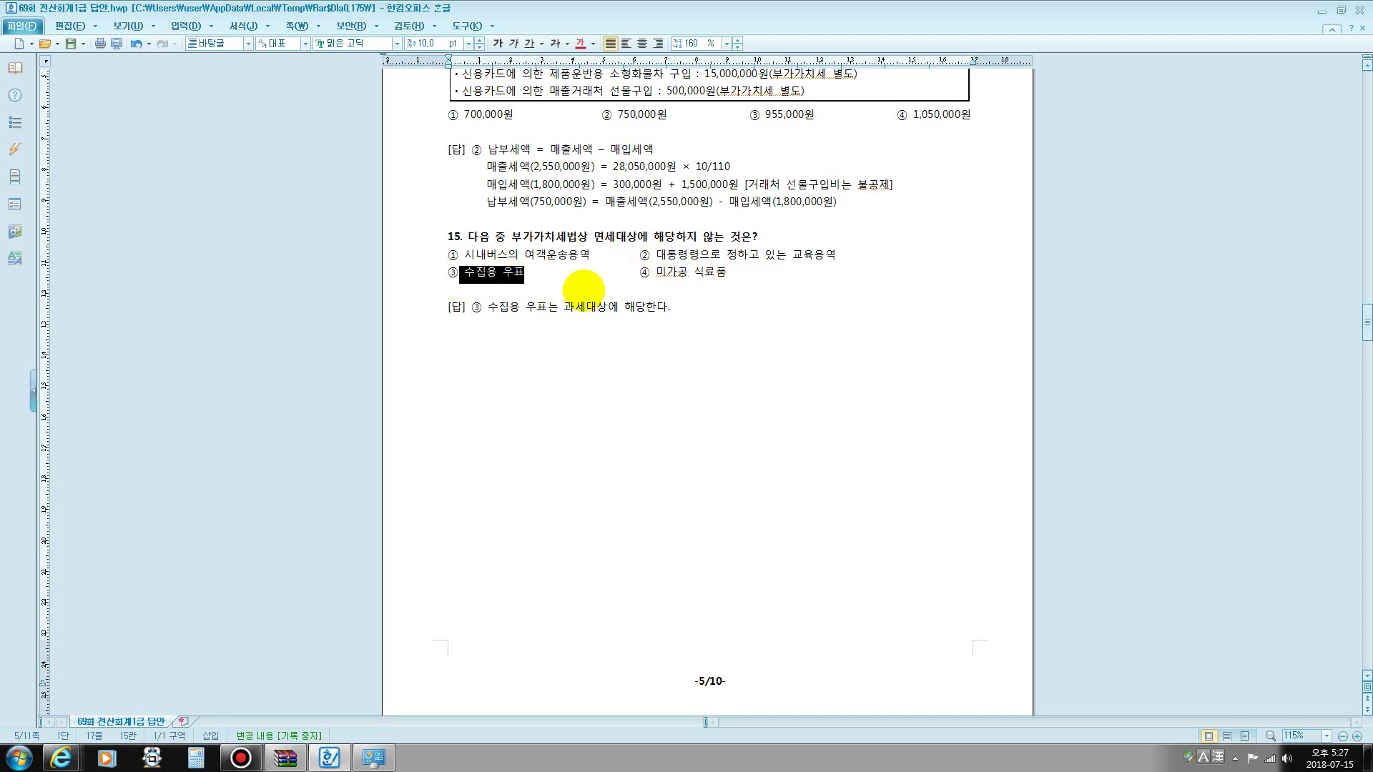
{"action": "left_click_drag", "start_coordinate": [638, 274], "coordinate": [751, 276]}
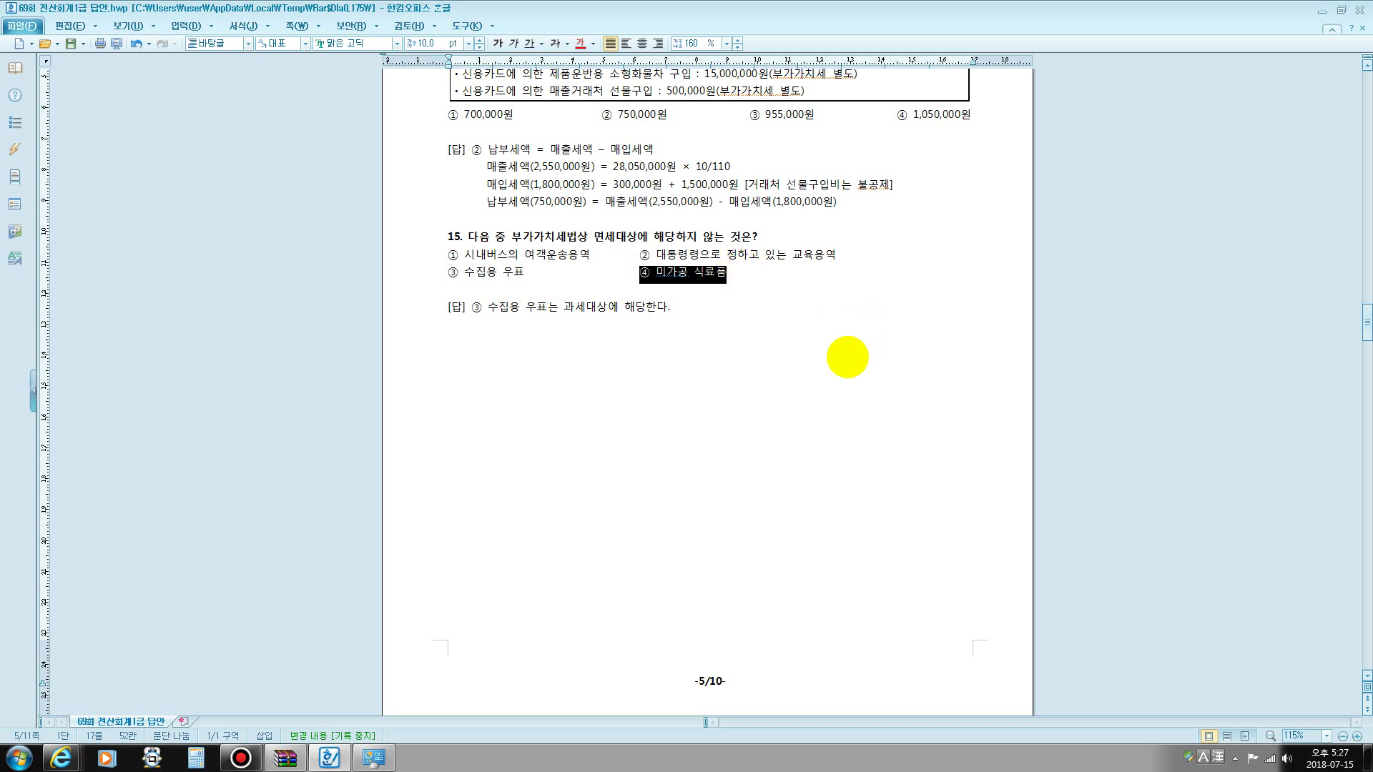
{"action": "scroll", "coordinate": [847, 357], "scroll_direction": "down", "scroll_amount": 15}
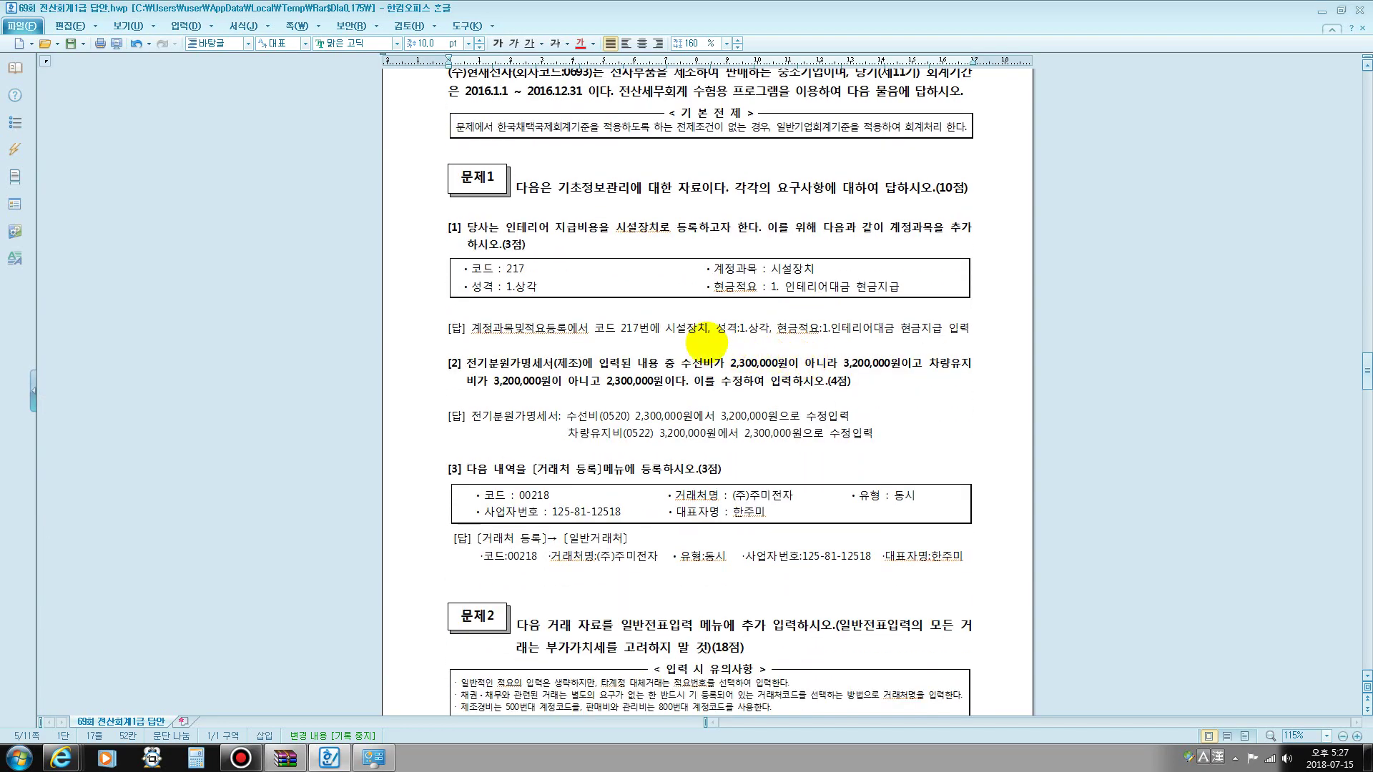
{"action": "scroll", "coordinate": [715, 315], "scroll_direction": "down", "scroll_amount": 1}
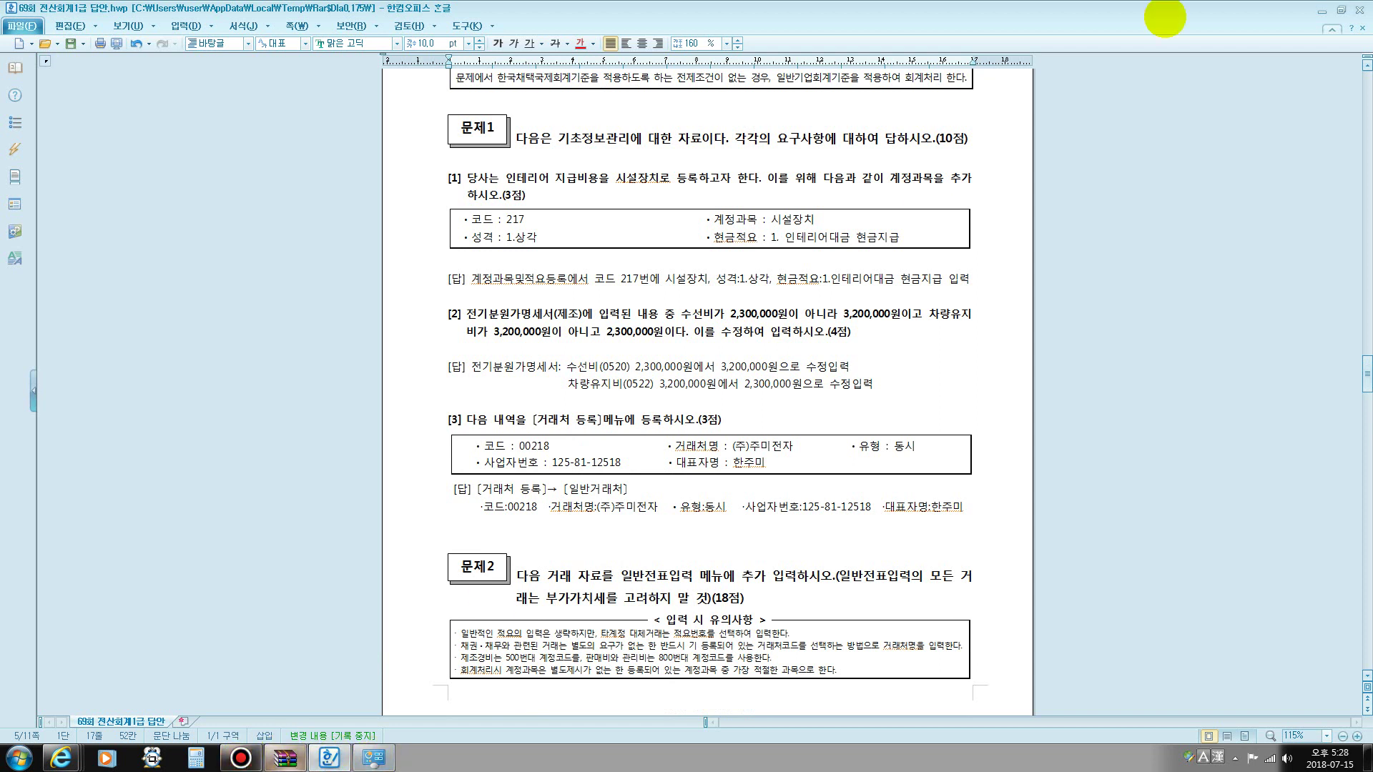
- Move past WinRAR and Control Panel and launch KcLep's 69th exam login screen
{"action": "left_click", "coordinate": [285, 757]}
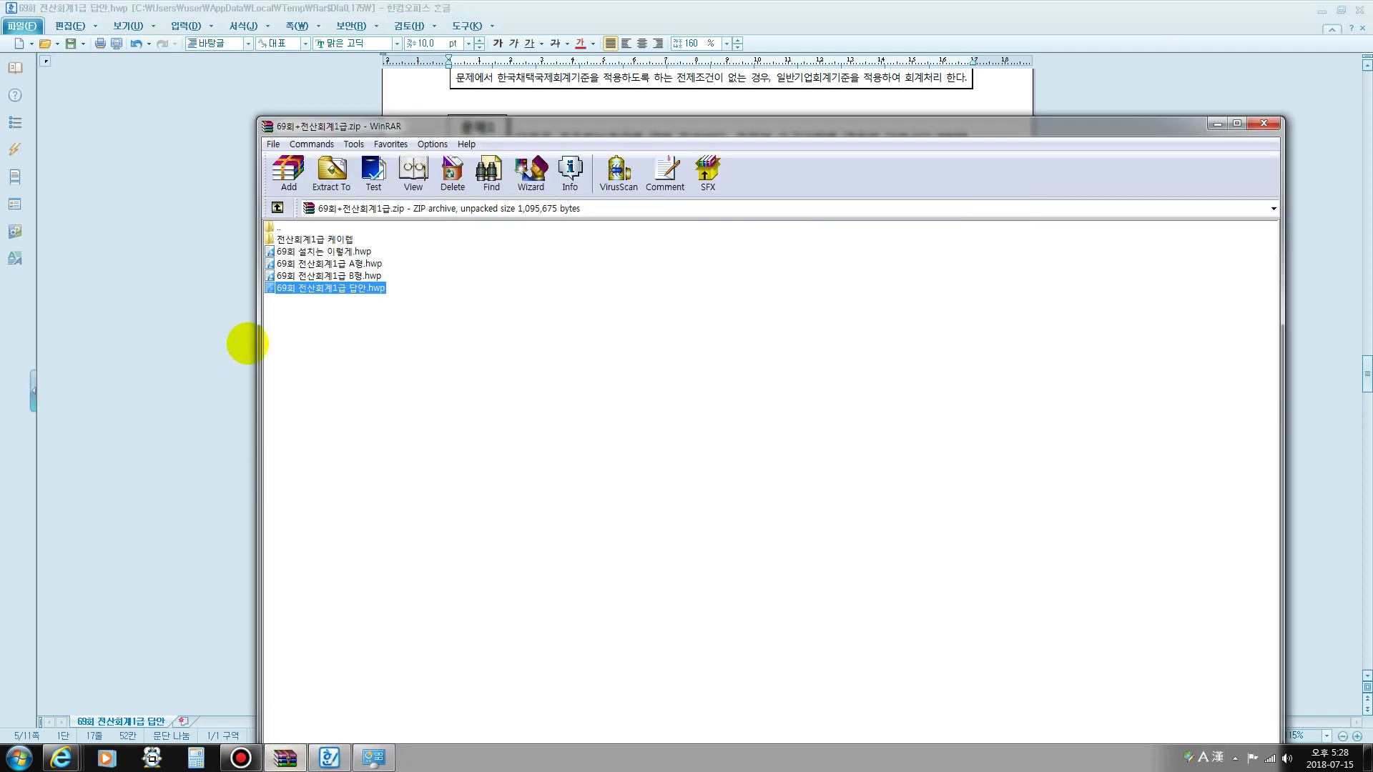
{"action": "left_click", "coordinate": [368, 756]}
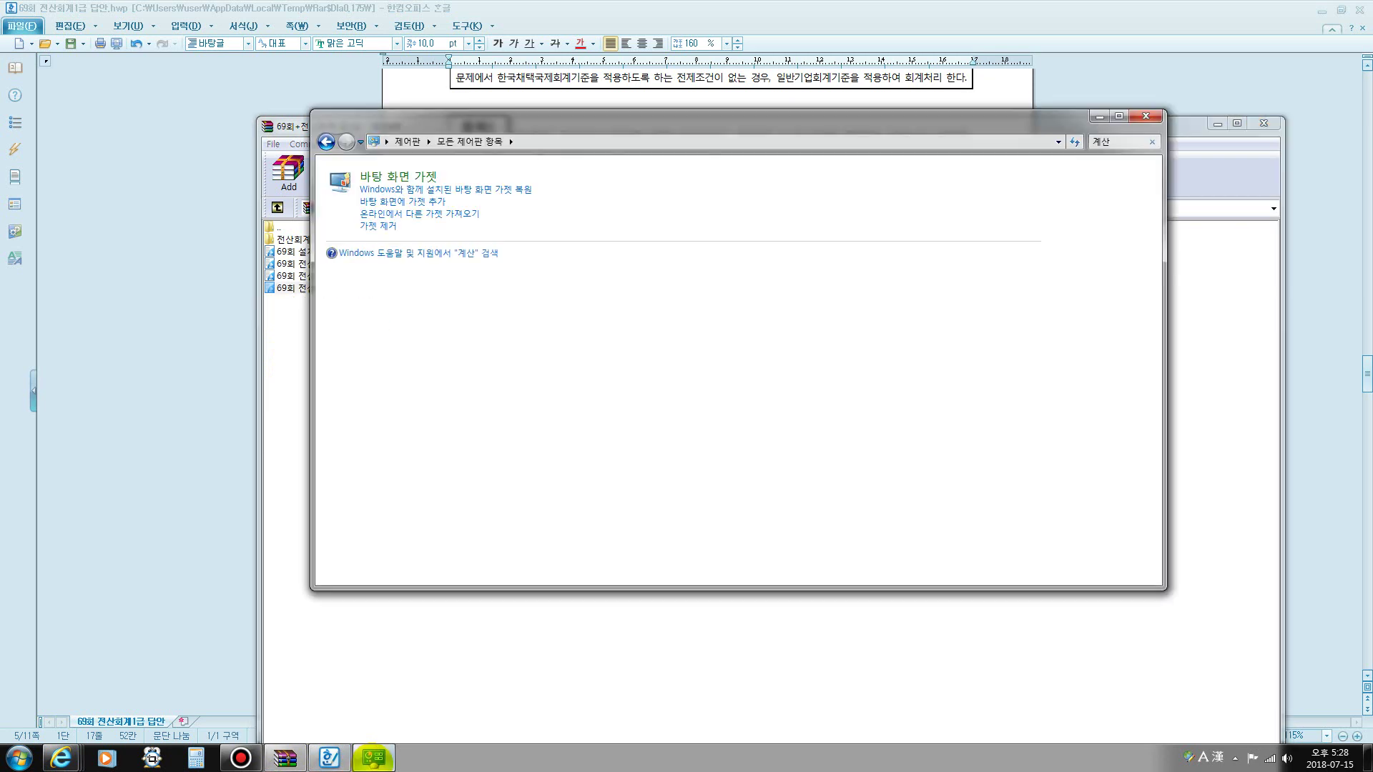
{"action": "left_click", "coordinate": [373, 757]}
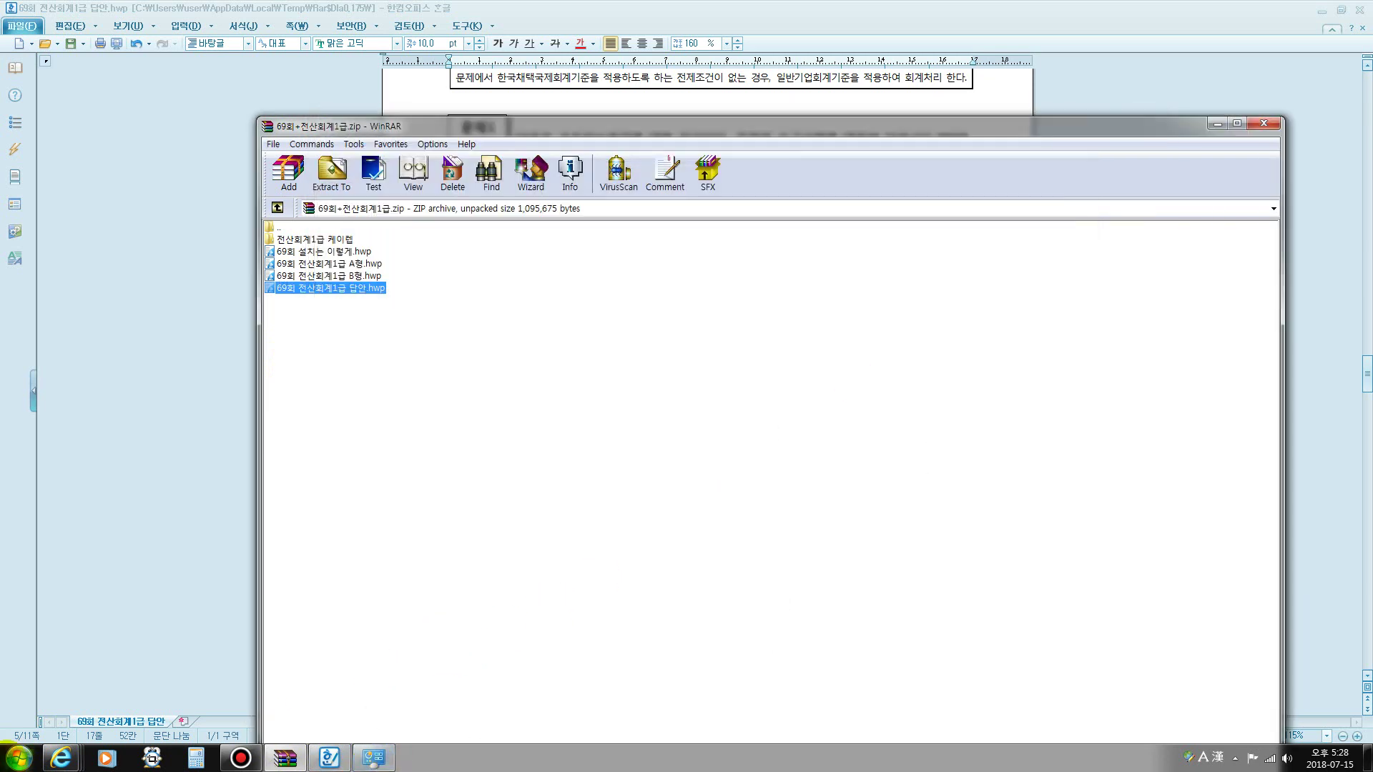
{"action": "left_click", "coordinate": [20, 757]}
{"action": "left_click", "coordinate": [19, 757]}
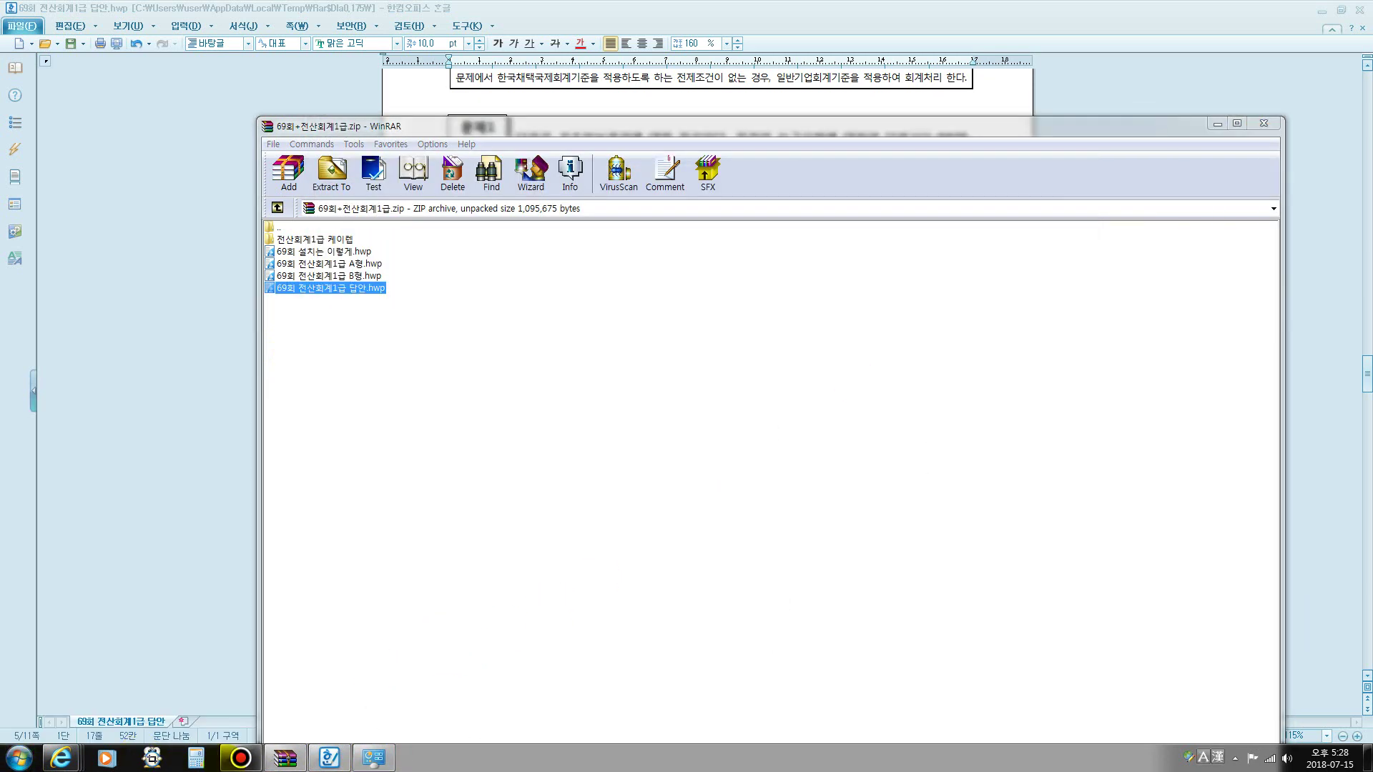
{"action": "left_click", "coordinate": [243, 755]}
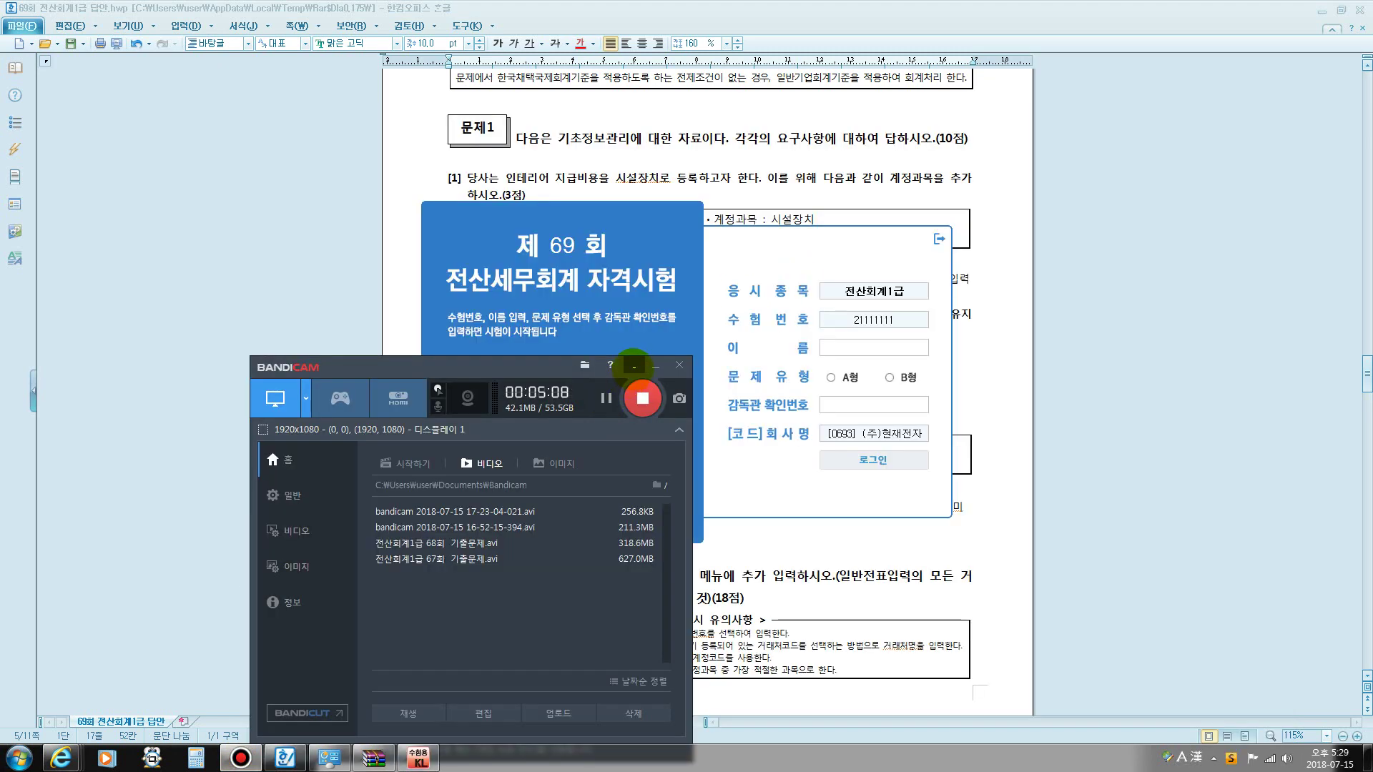
- Log in as a type A candidate with the candidate's name and the supervisor verification number
{"action": "left_click", "coordinate": [656, 365]}
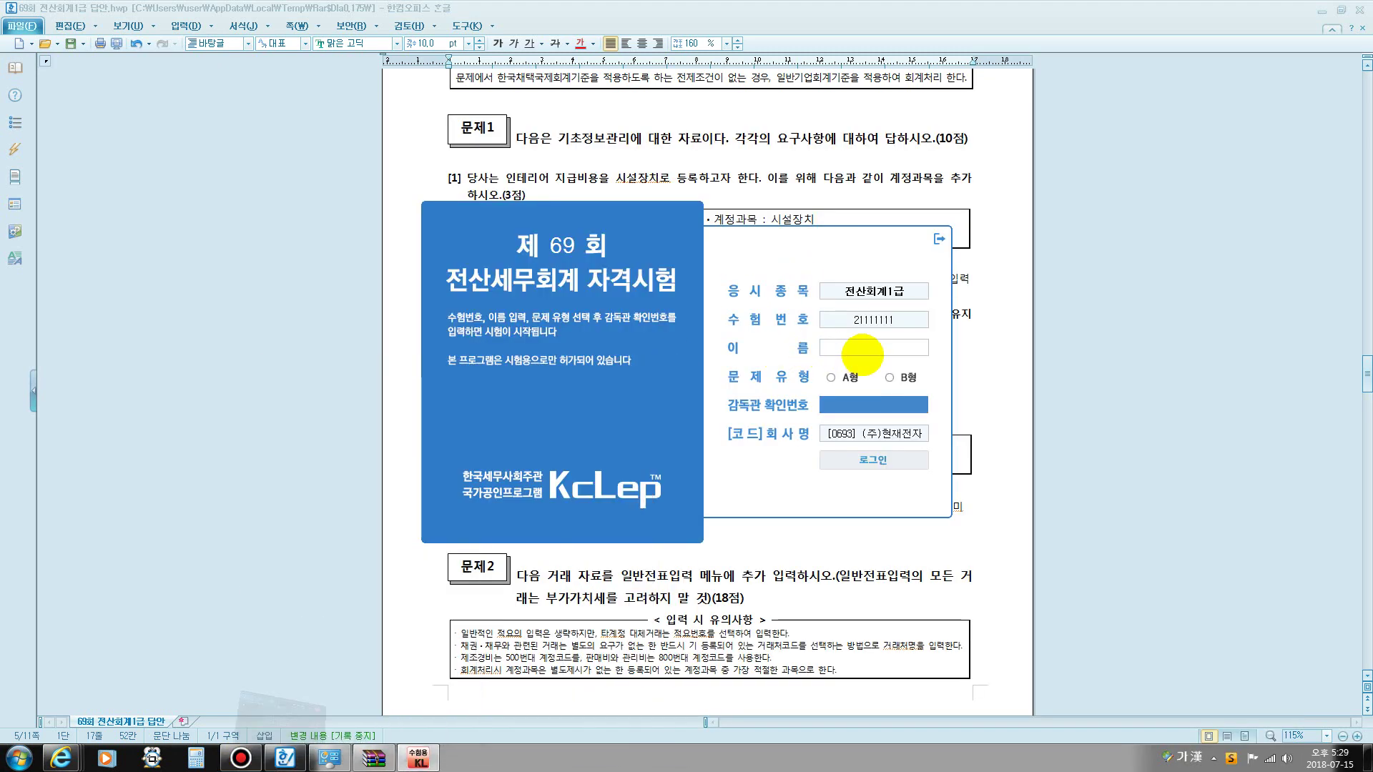
{"action": "left_click", "coordinate": [860, 350]}
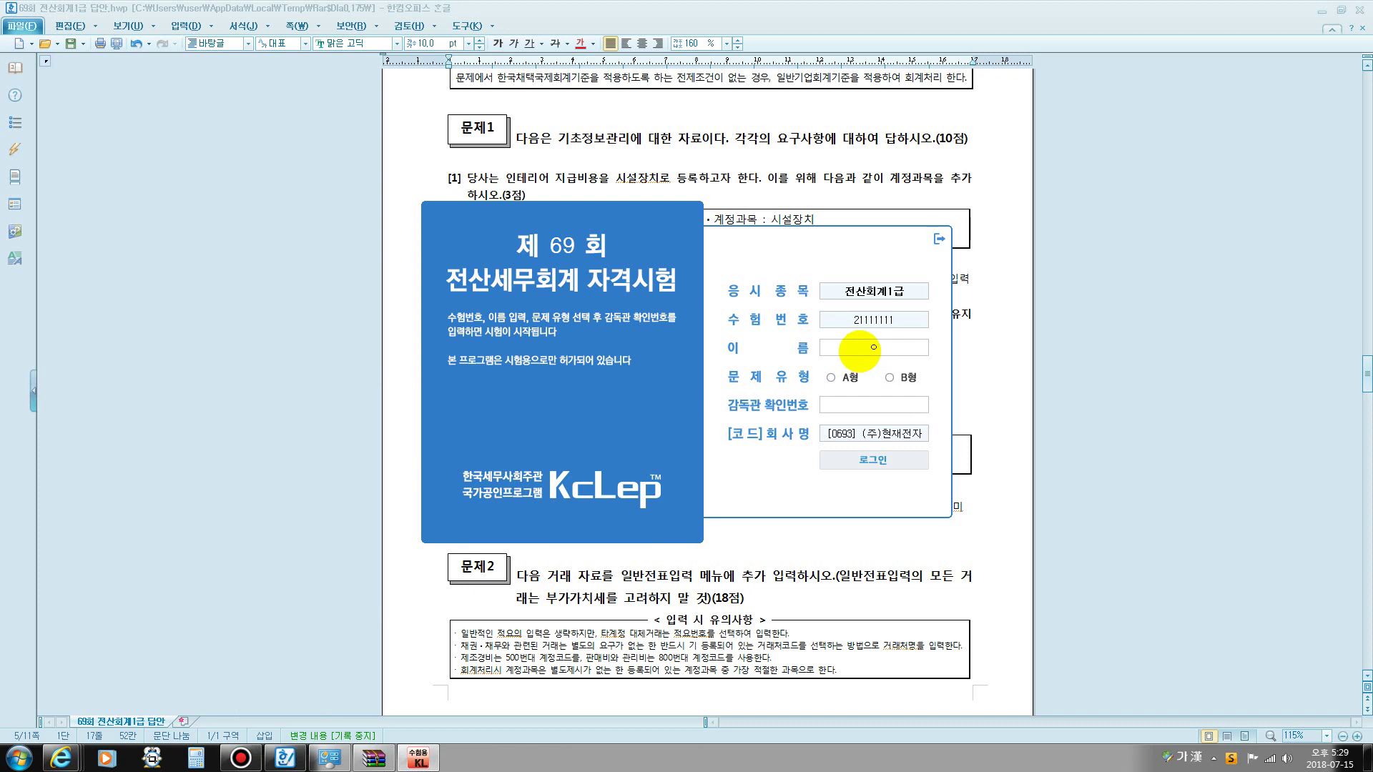
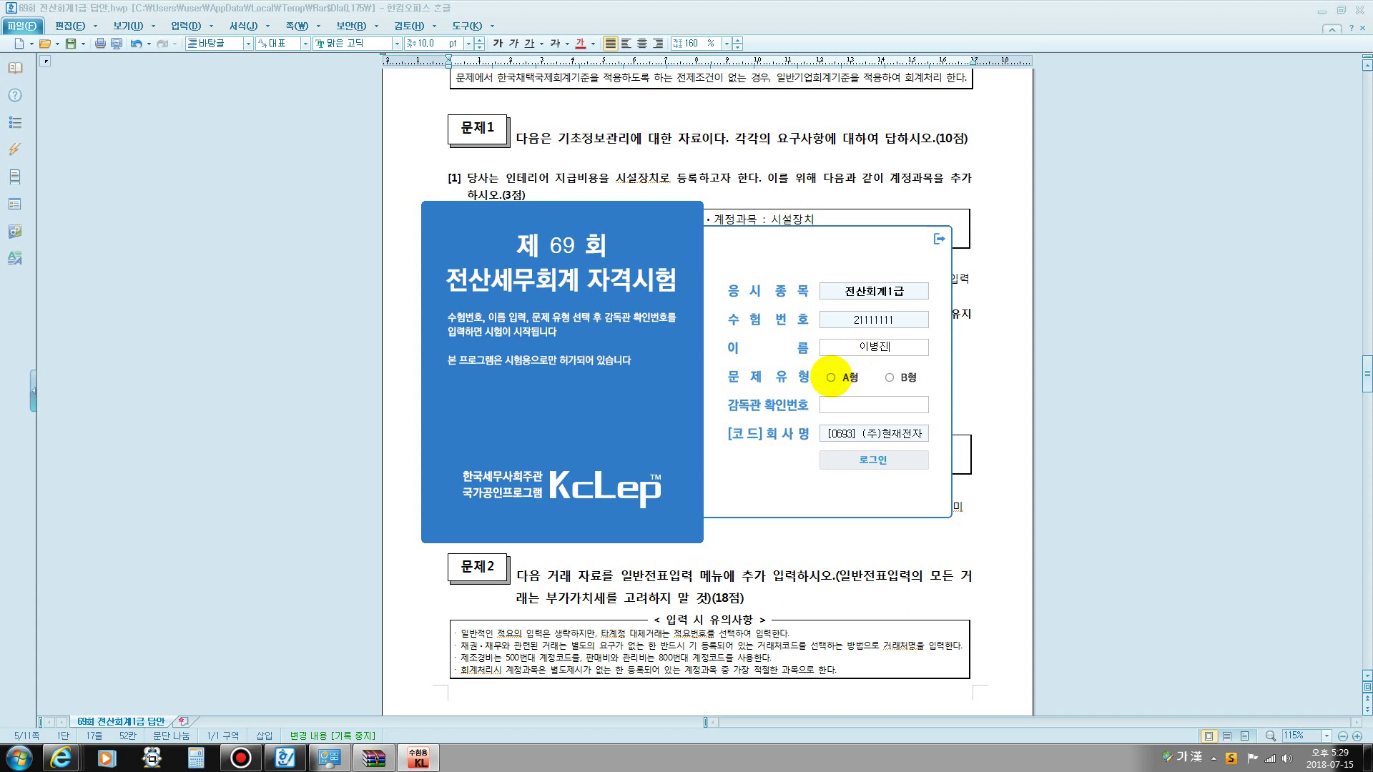
{"action": "left_click", "coordinate": [831, 377]}
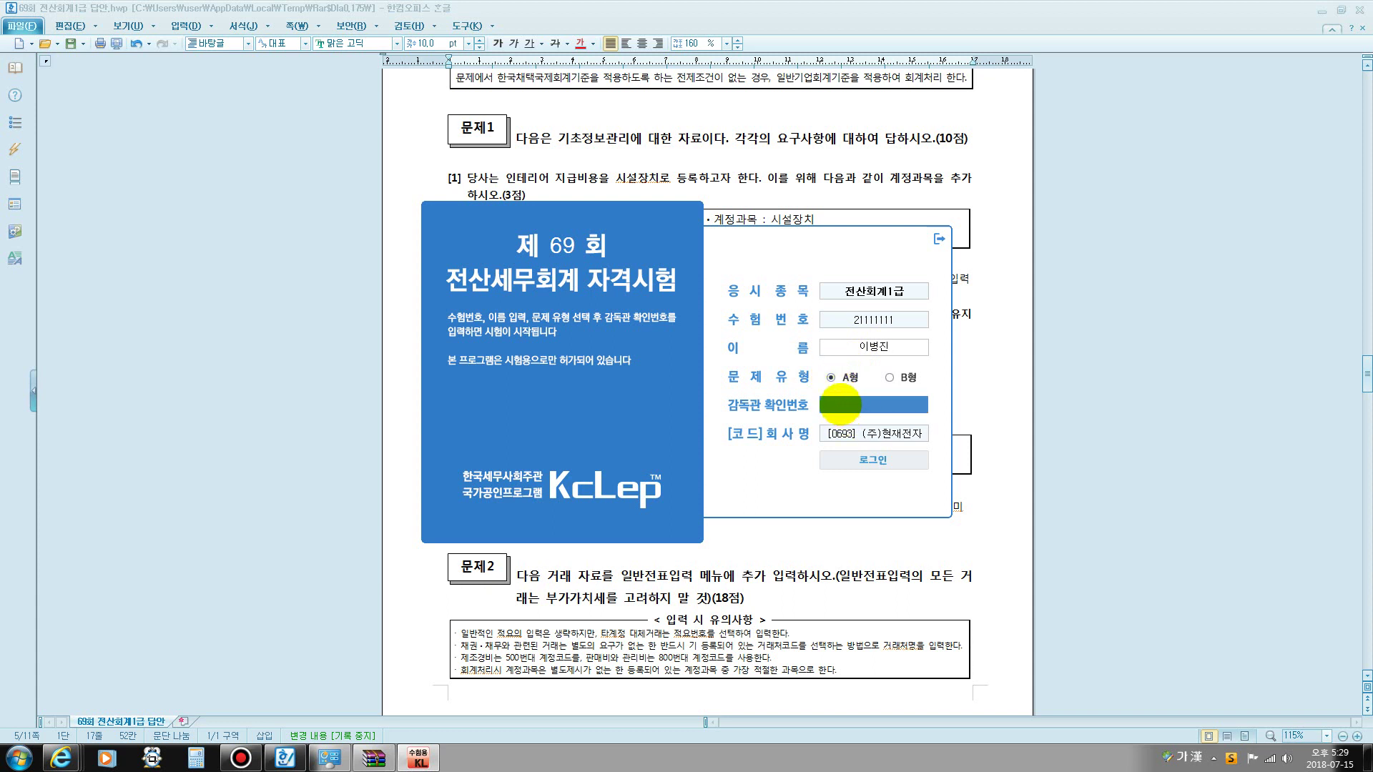
{"action": "type", "text": "93"}
{"action": "key", "text": "Return"}
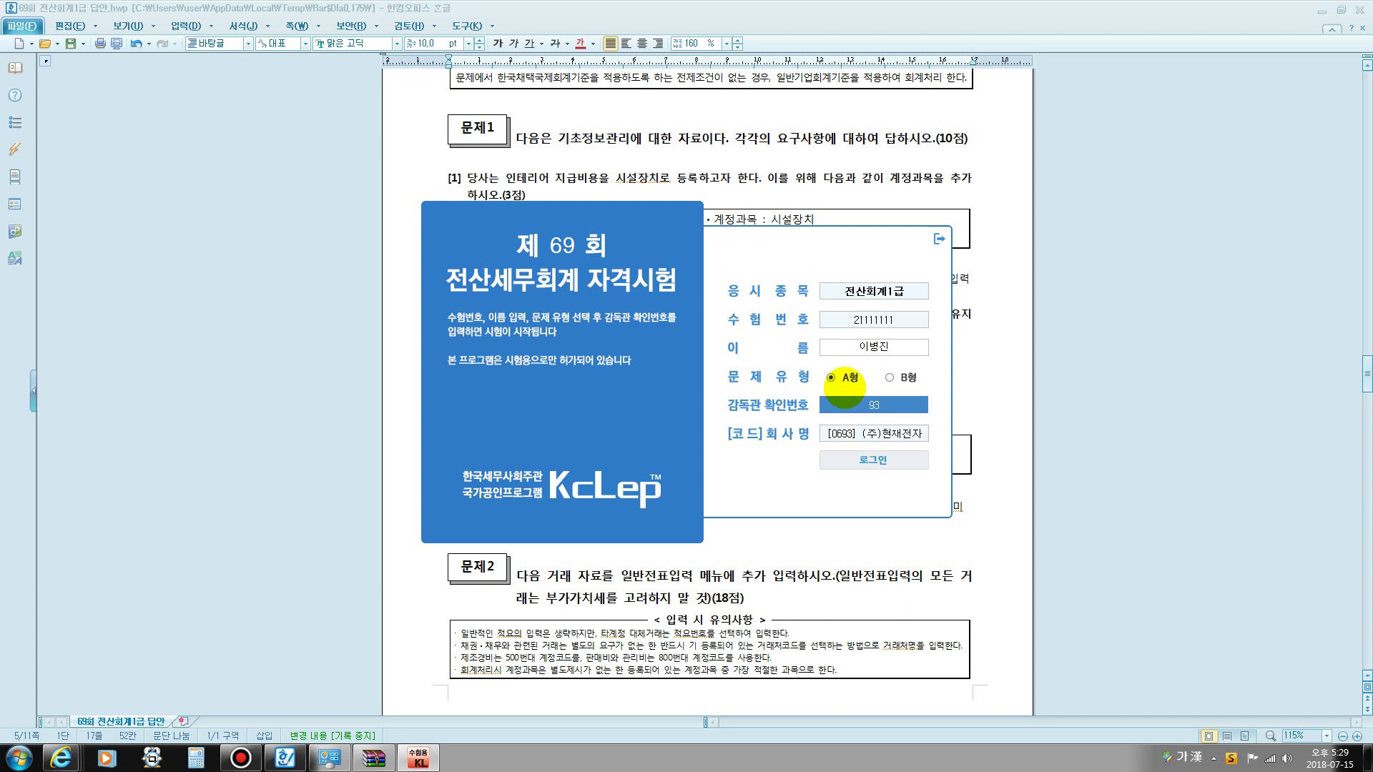
{"action": "left_click", "coordinate": [883, 460]}
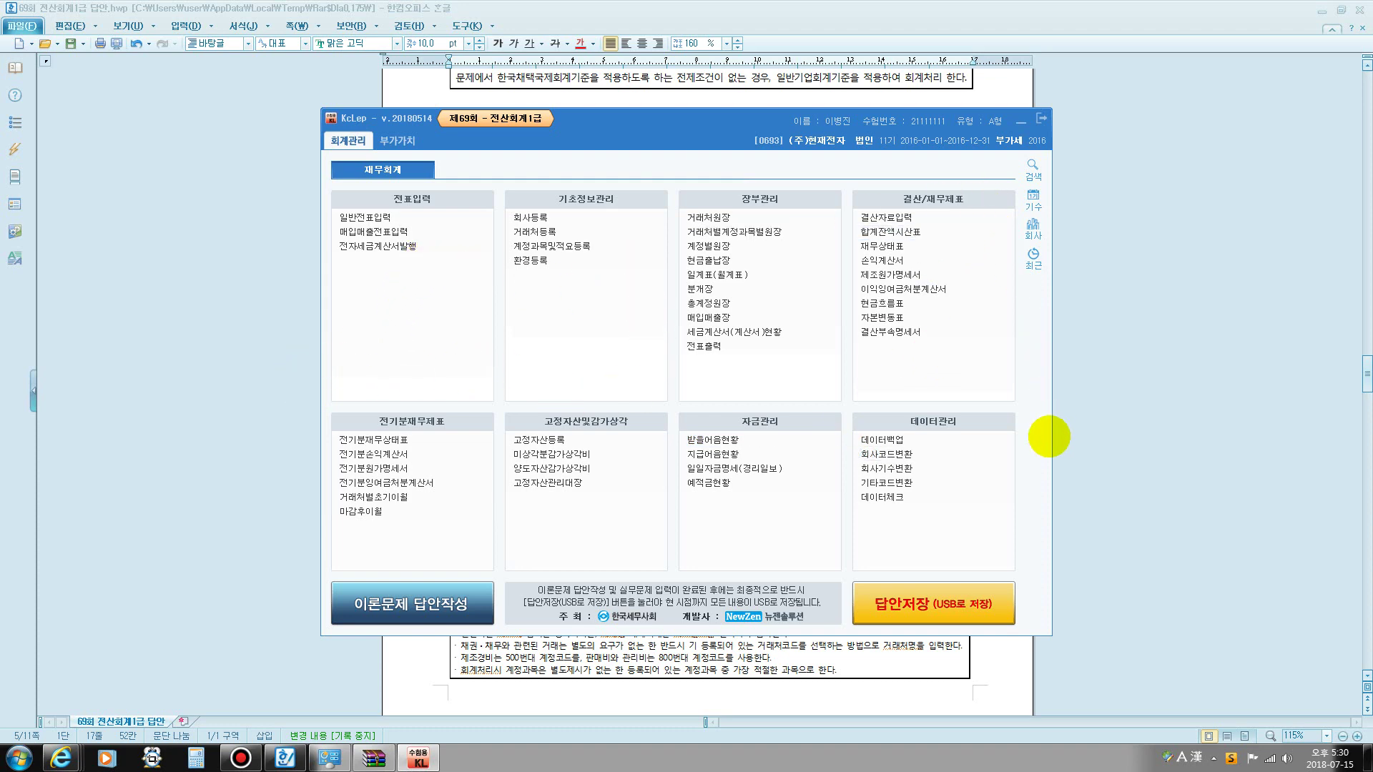
- Check the answer document's 문제1 item for the account 0217 change
{"action": "left_click", "coordinate": [1167, 407]}
{"action": "scroll", "coordinate": [898, 401], "scroll_direction": "down", "scroll_amount": 6}
{"action": "scroll", "coordinate": [787, 442], "scroll_direction": "up", "scroll_amount": 9}
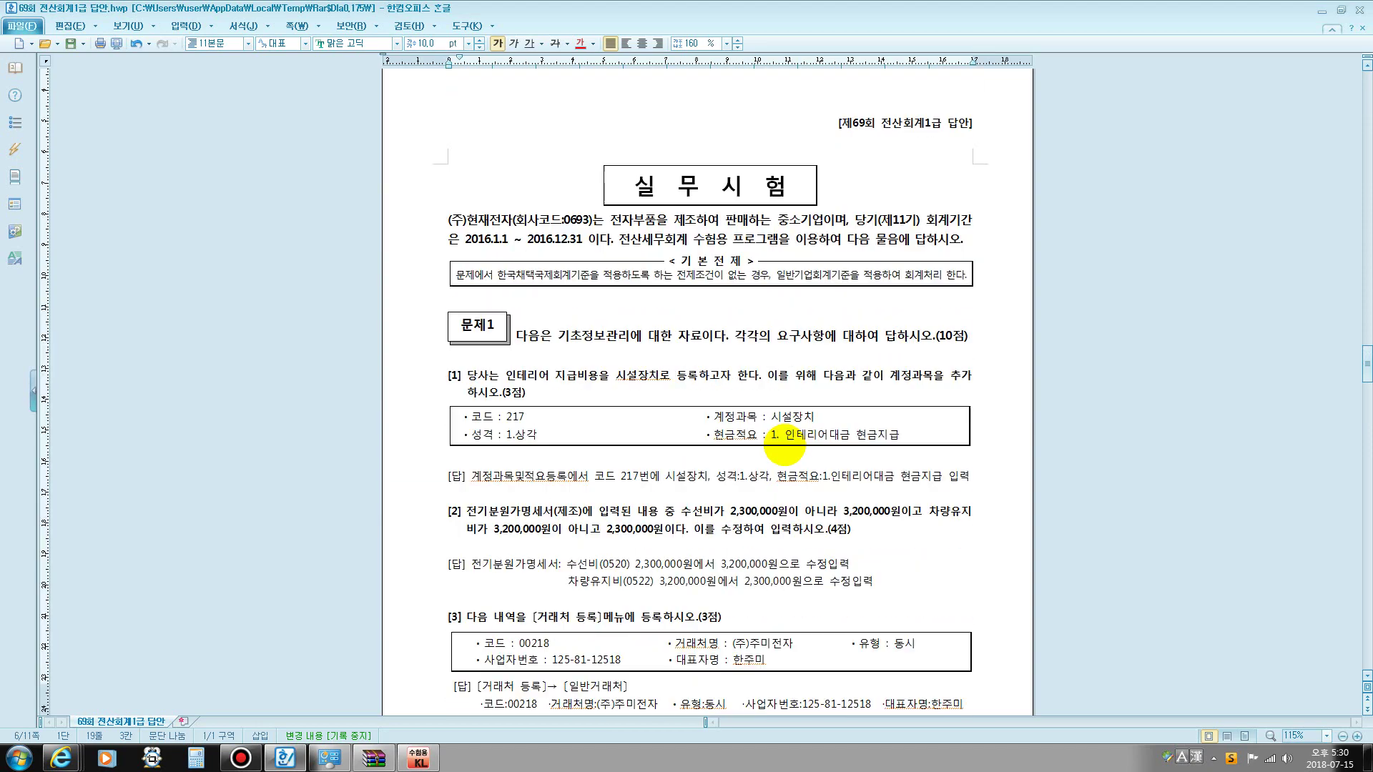
{"action": "scroll", "coordinate": [785, 445], "scroll_direction": "down", "scroll_amount": 1}
{"action": "left_click_drag", "start_coordinate": [559, 287], "coordinate": [672, 288]}
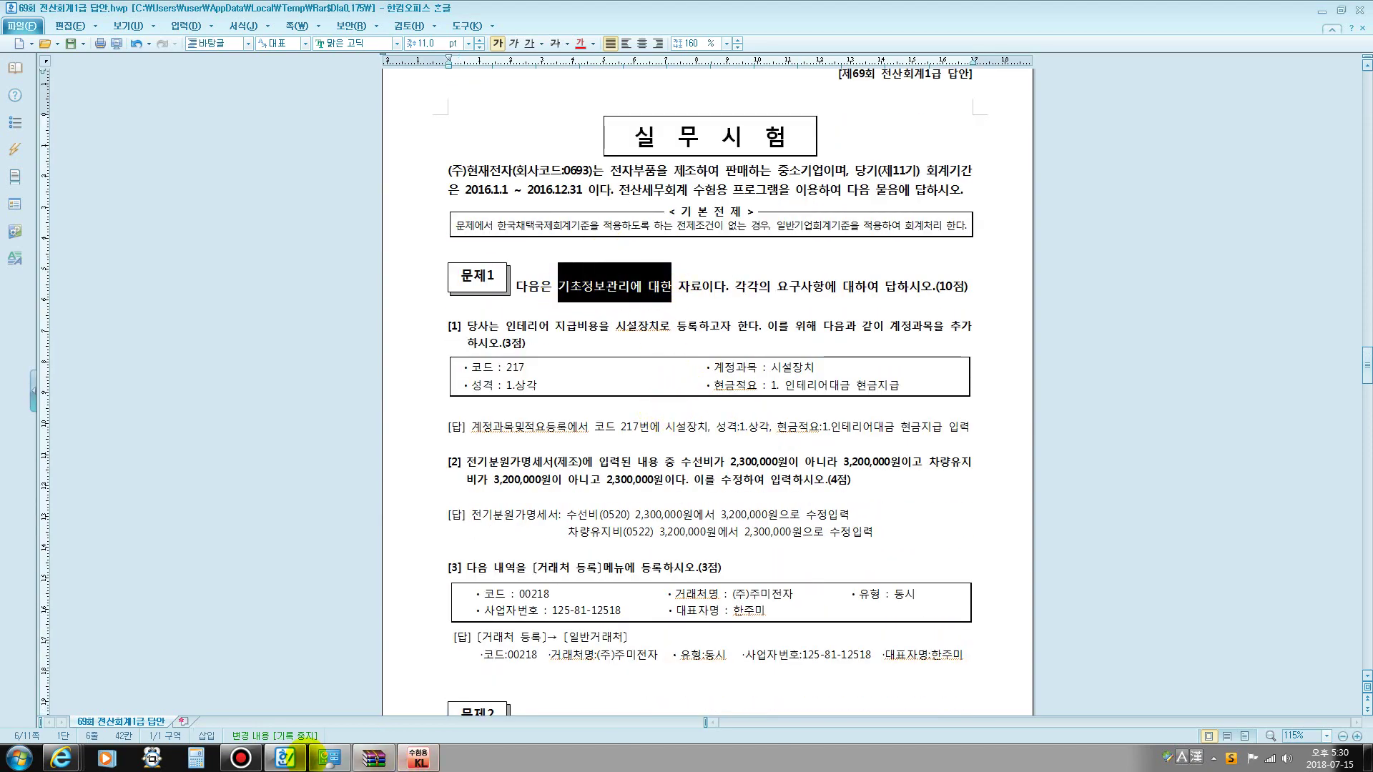
- In 계정과목및적요등록, find account 0217 and rename it 시설장치 with nature 1.상각
{"action": "left_click", "coordinate": [418, 758]}
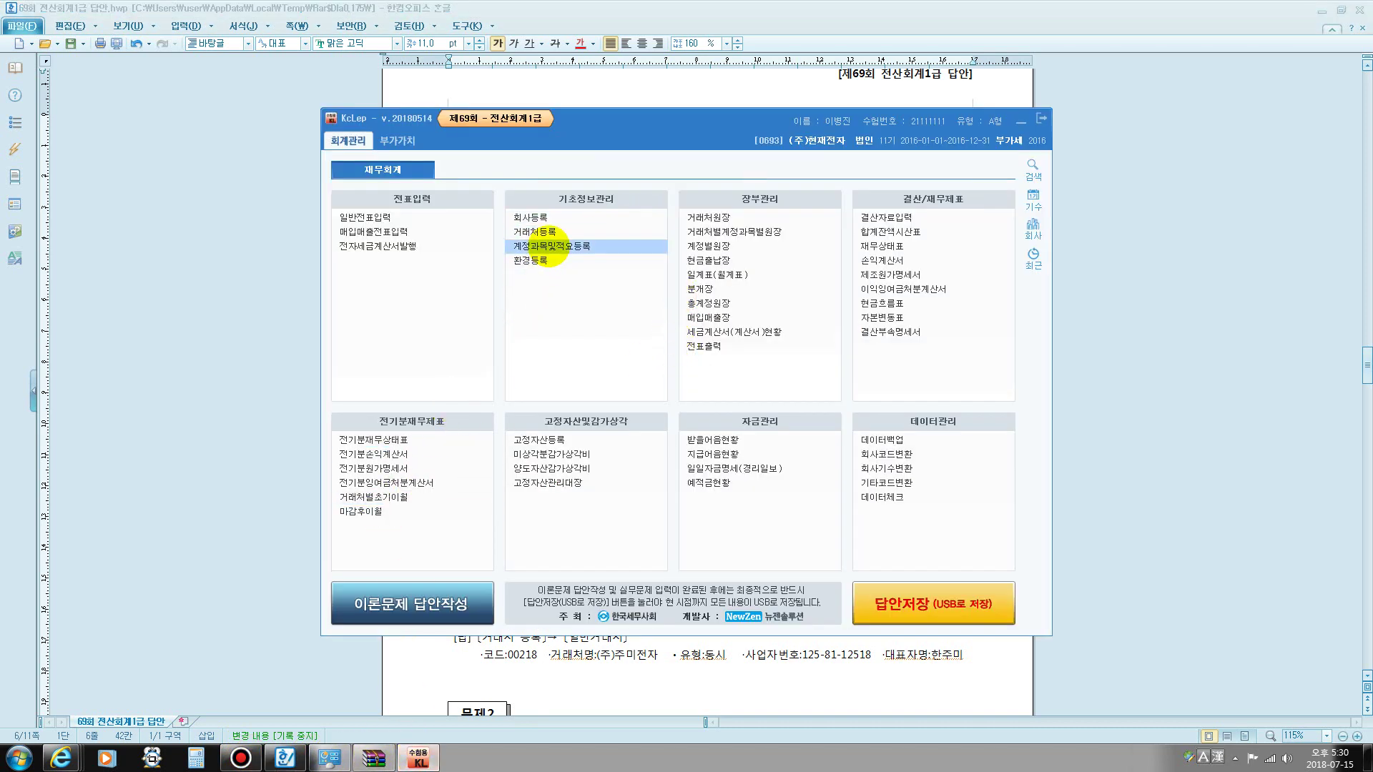
{"action": "left_click", "coordinate": [550, 246]}
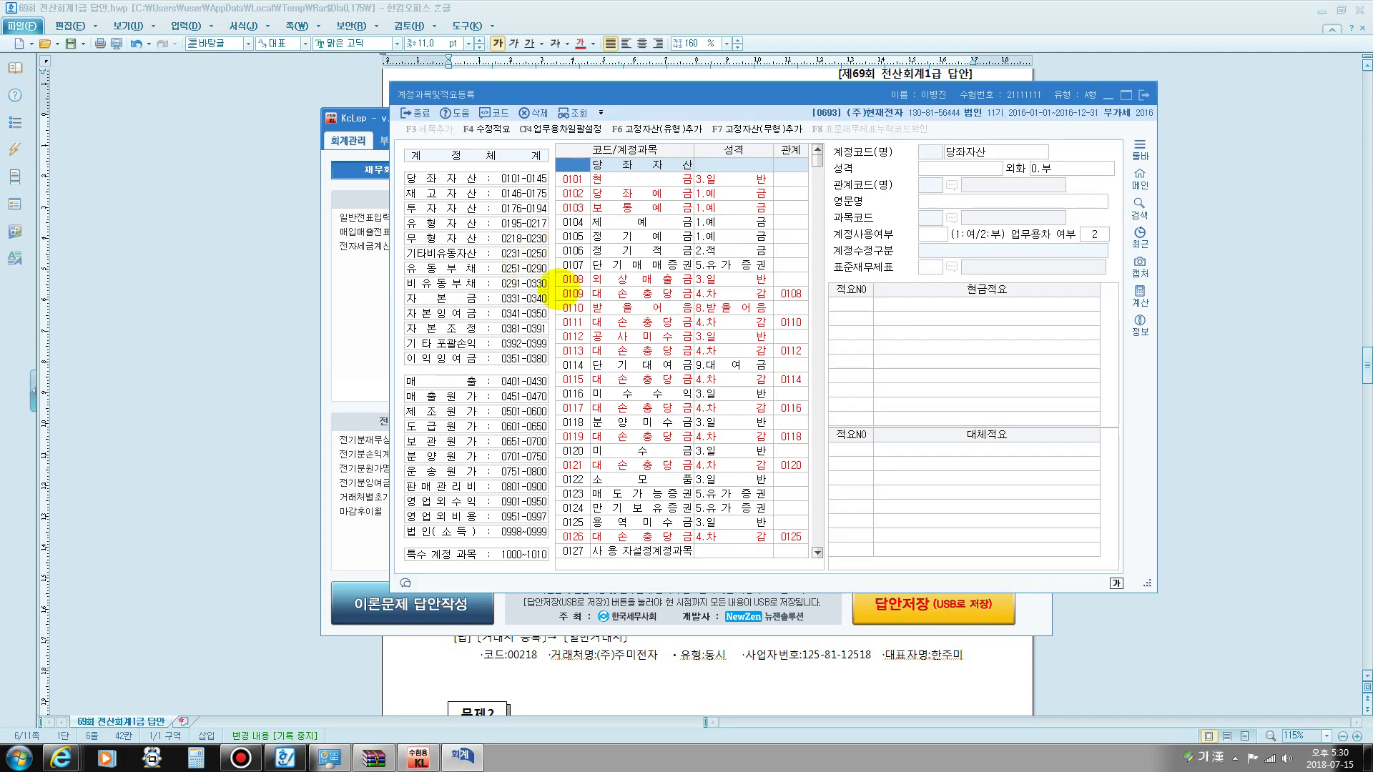
{"action": "key", "text": "ctrl+f"}
{"action": "type", "text": "21"}
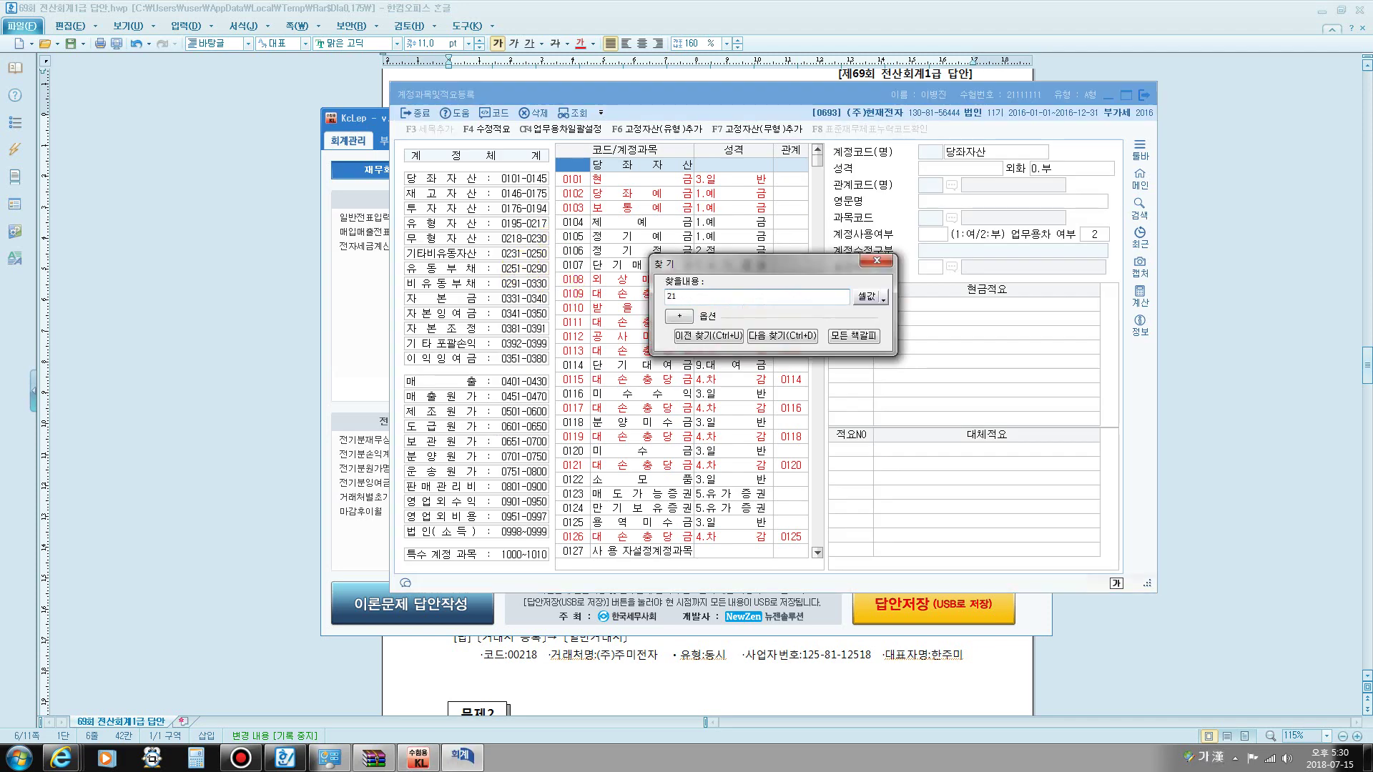
{"action": "type", "text": "7"}
{"action": "key", "text": "Return"}
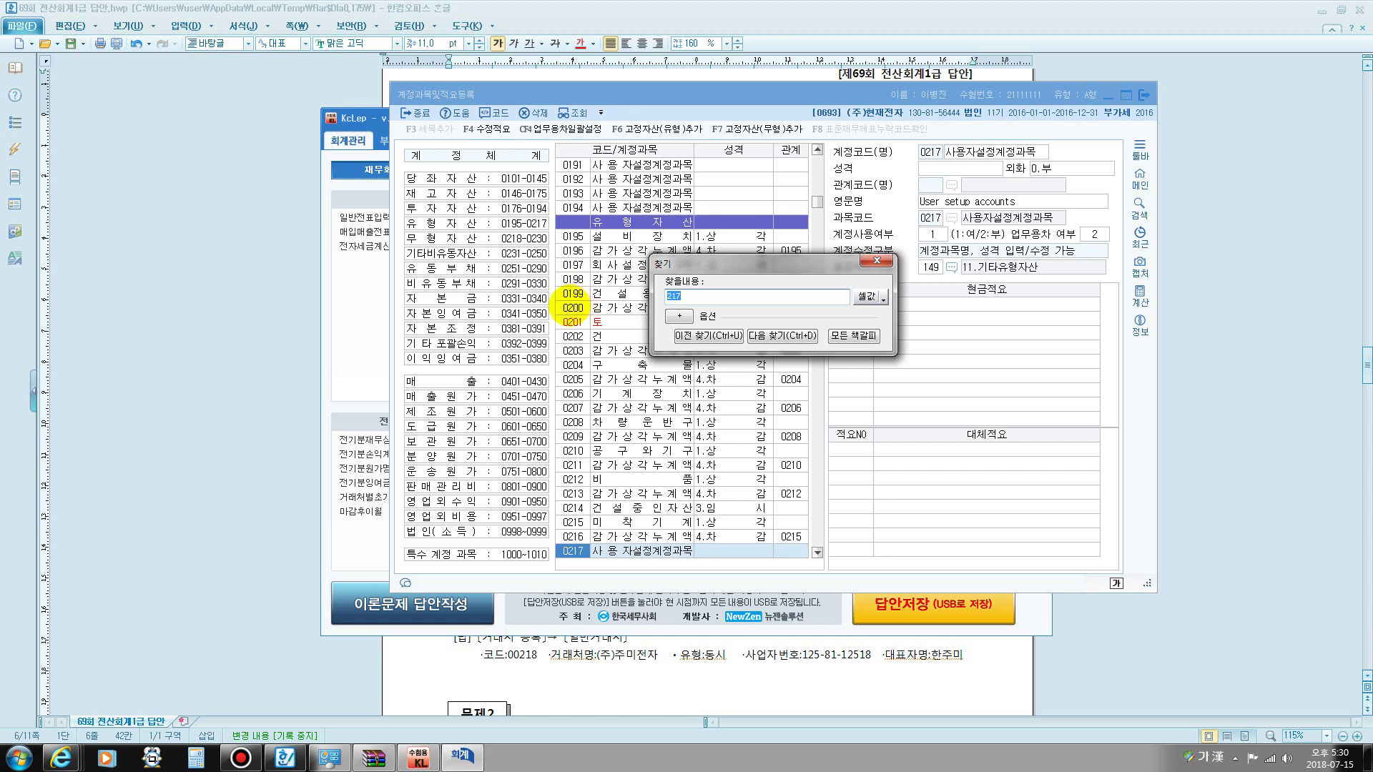
{"action": "key", "text": "Escape"}
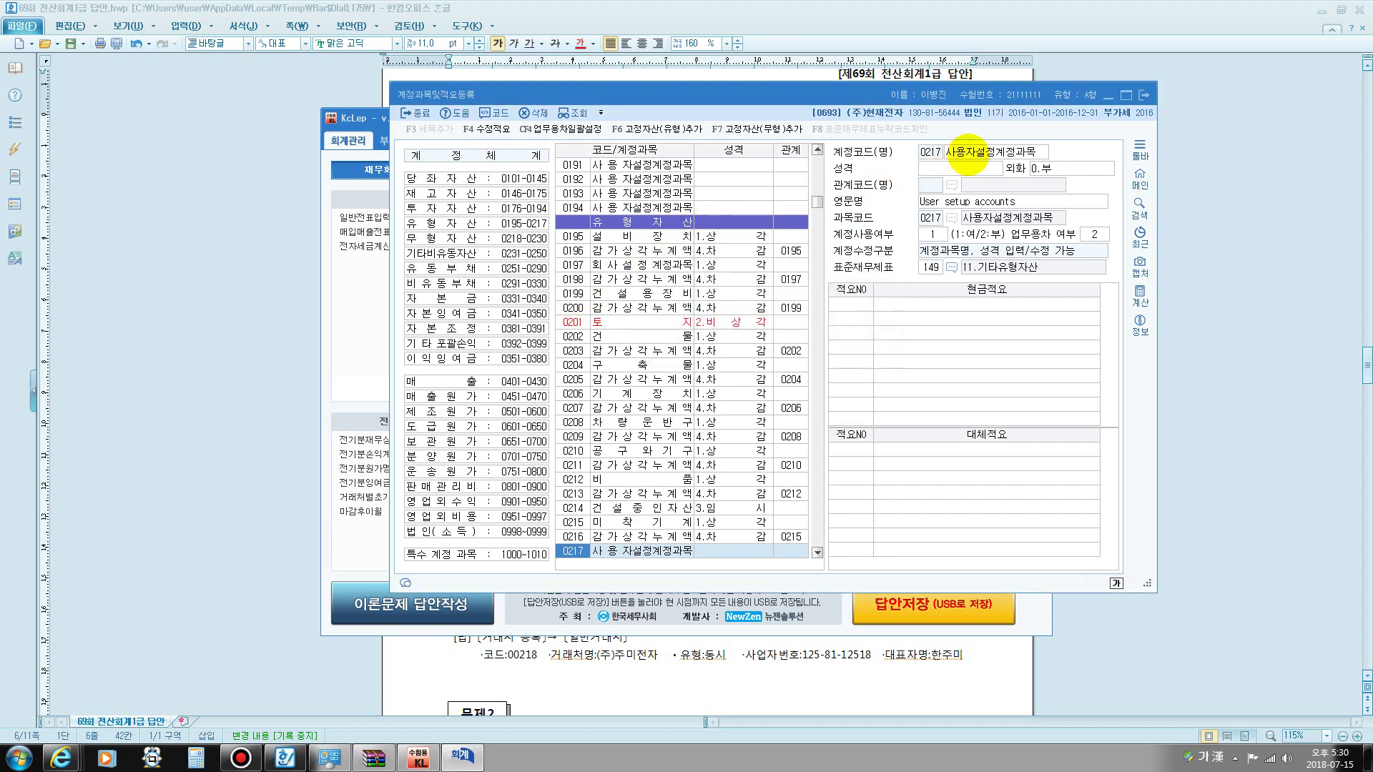
{"action": "left_click", "coordinate": [962, 156]}
{"action": "type", "text": "ㅅ"}
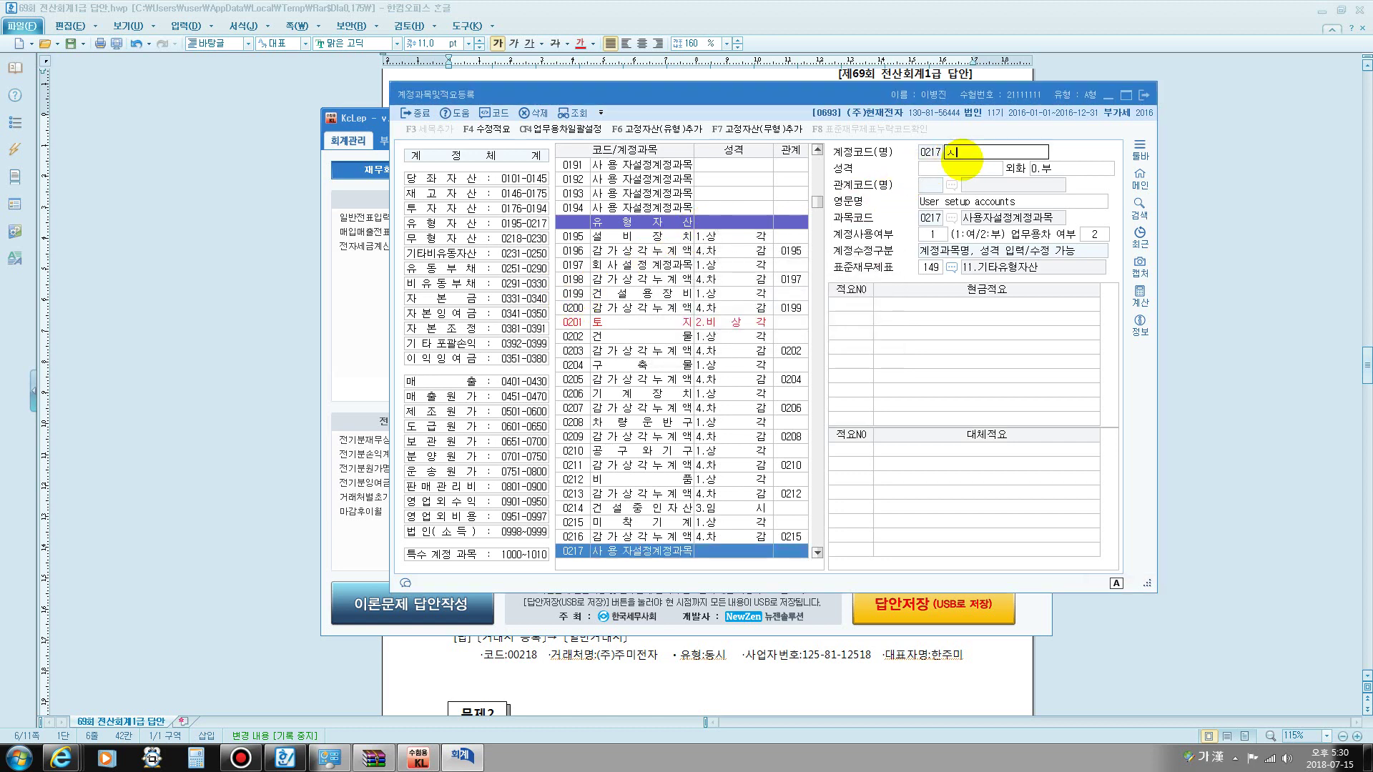
{"action": "type", "text": "설장치"}
{"action": "key", "text": "Return"}
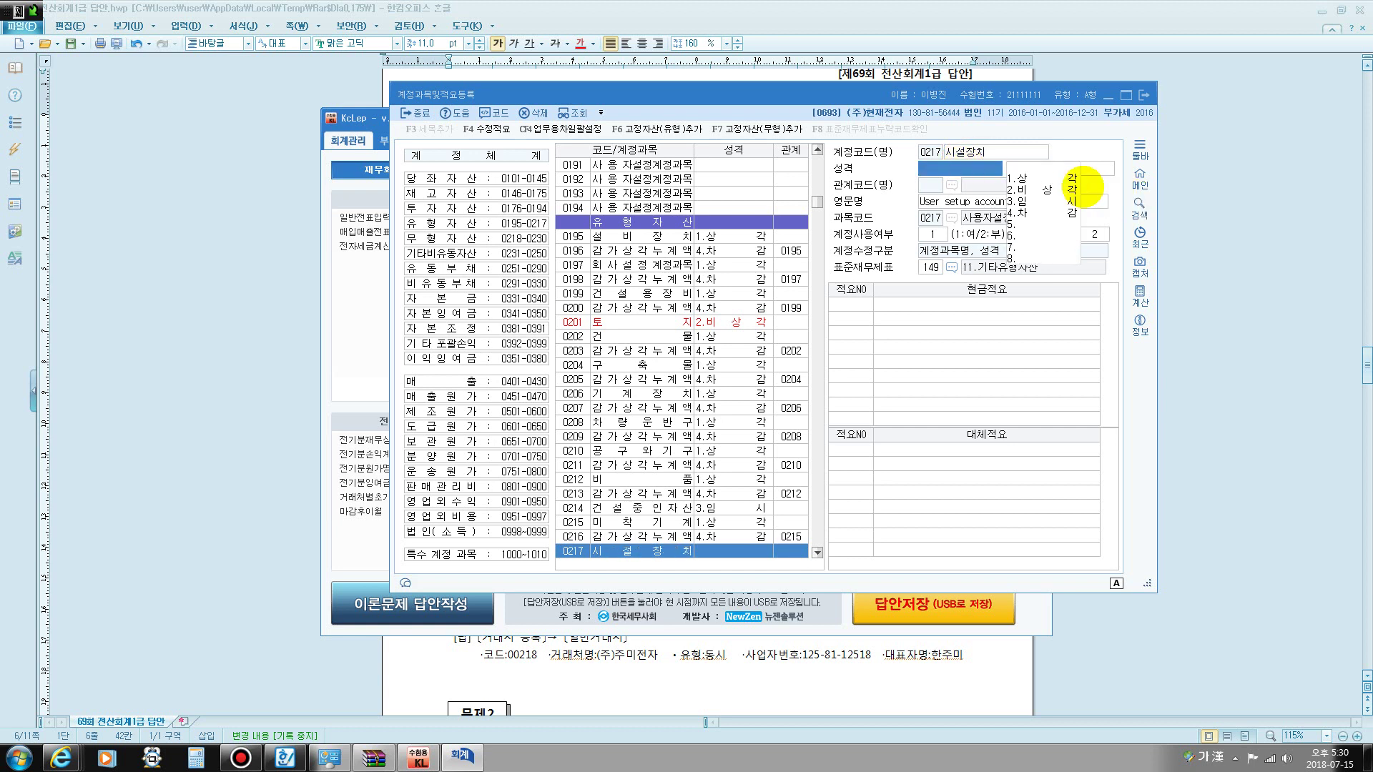
{"action": "left_click", "coordinate": [1076, 179]}
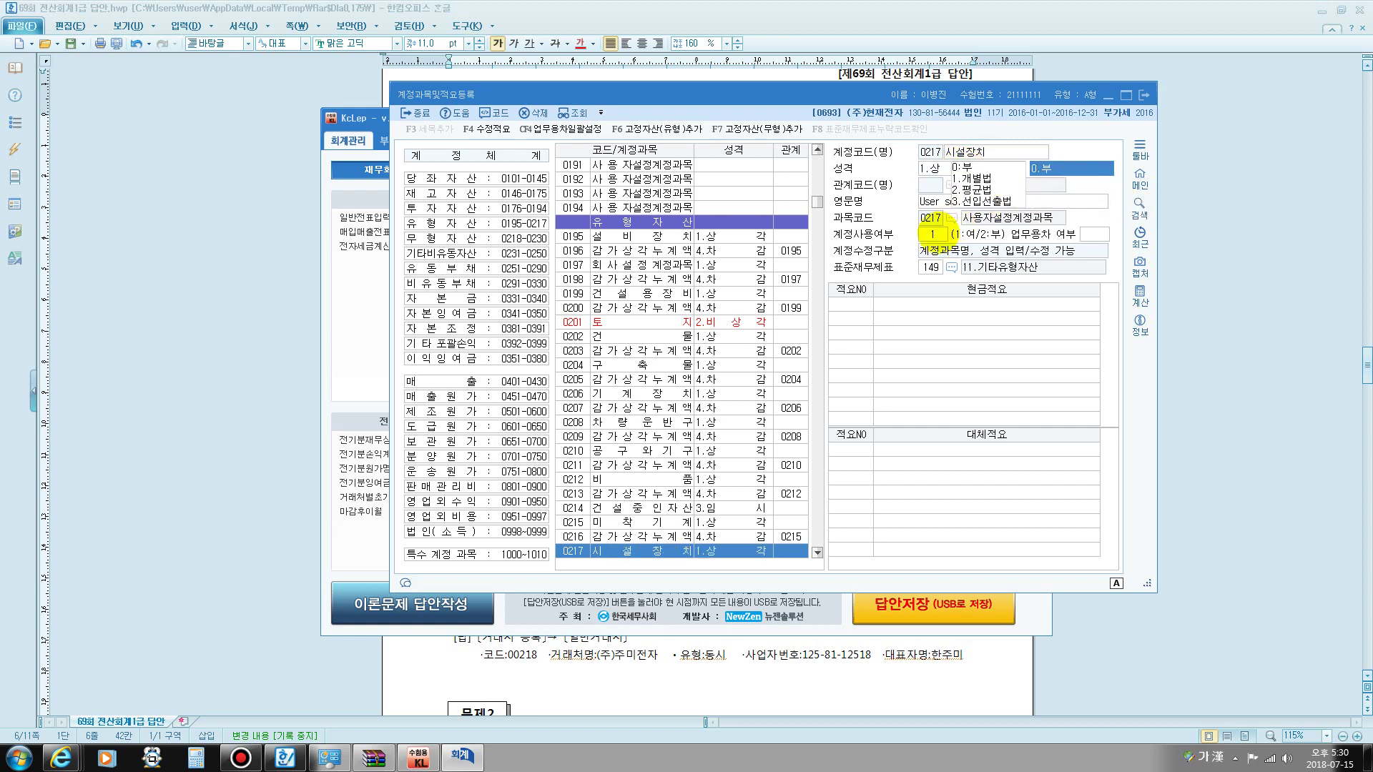
- Add cash summary 1, 인테리어대금 현금지급, to account 0217
{"action": "left_click", "coordinate": [852, 303]}
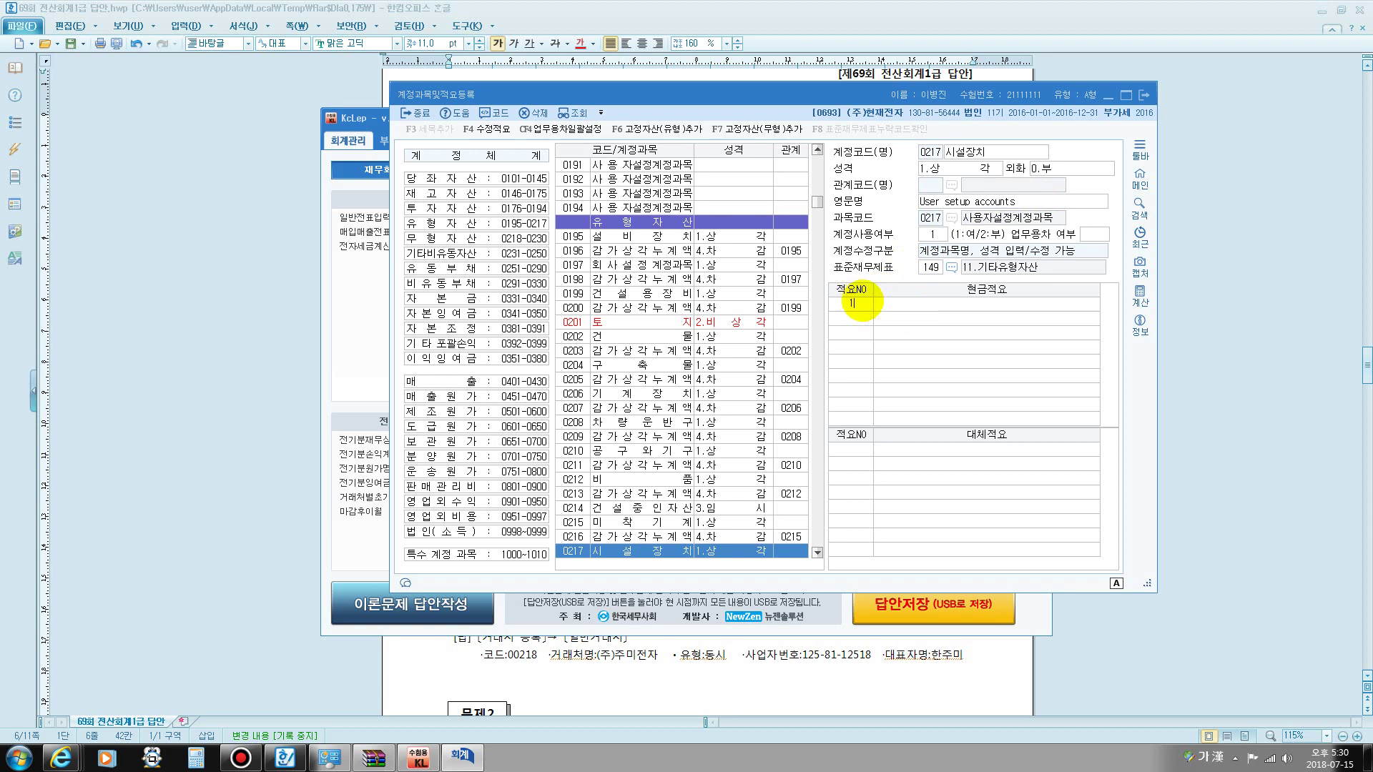
{"action": "type", "text": "1"}
{"action": "key", "text": "Return"}
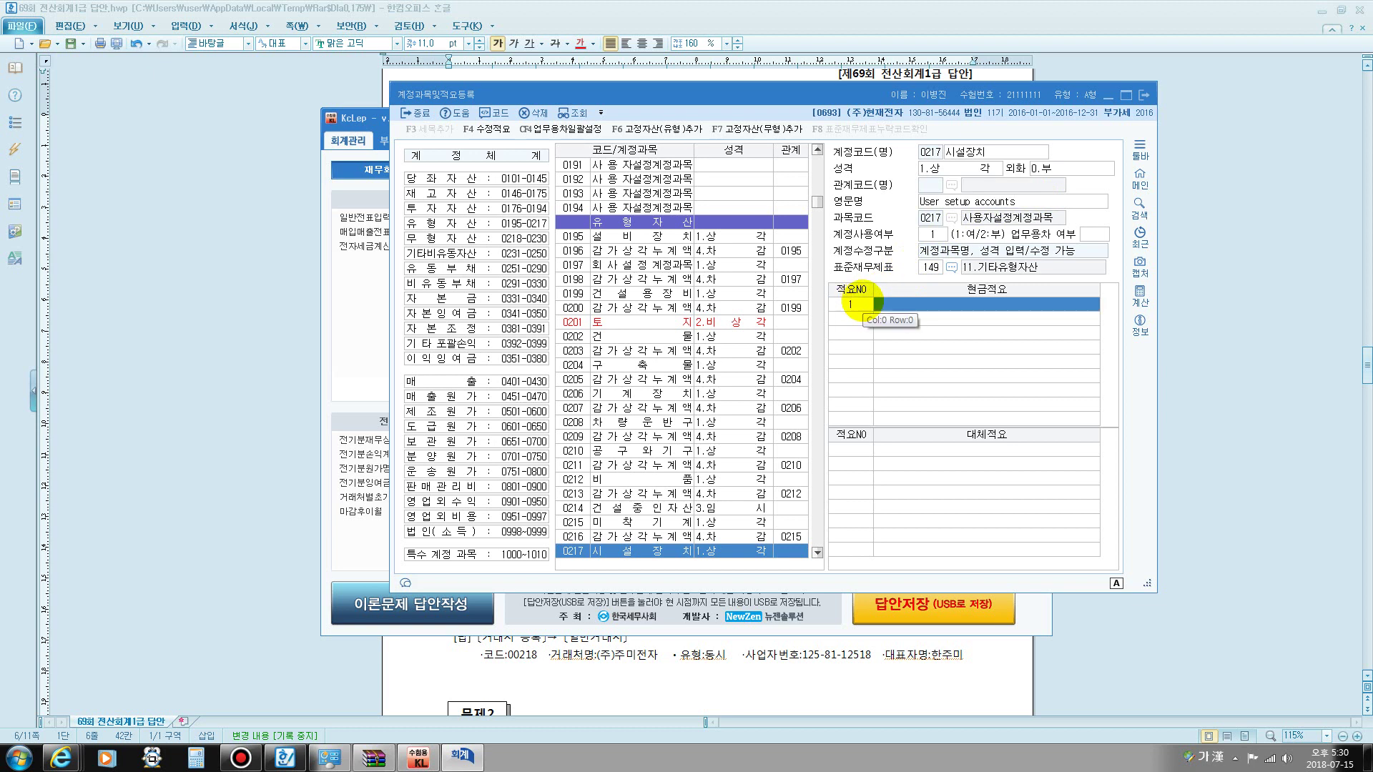
{"action": "type", "text": "이"}
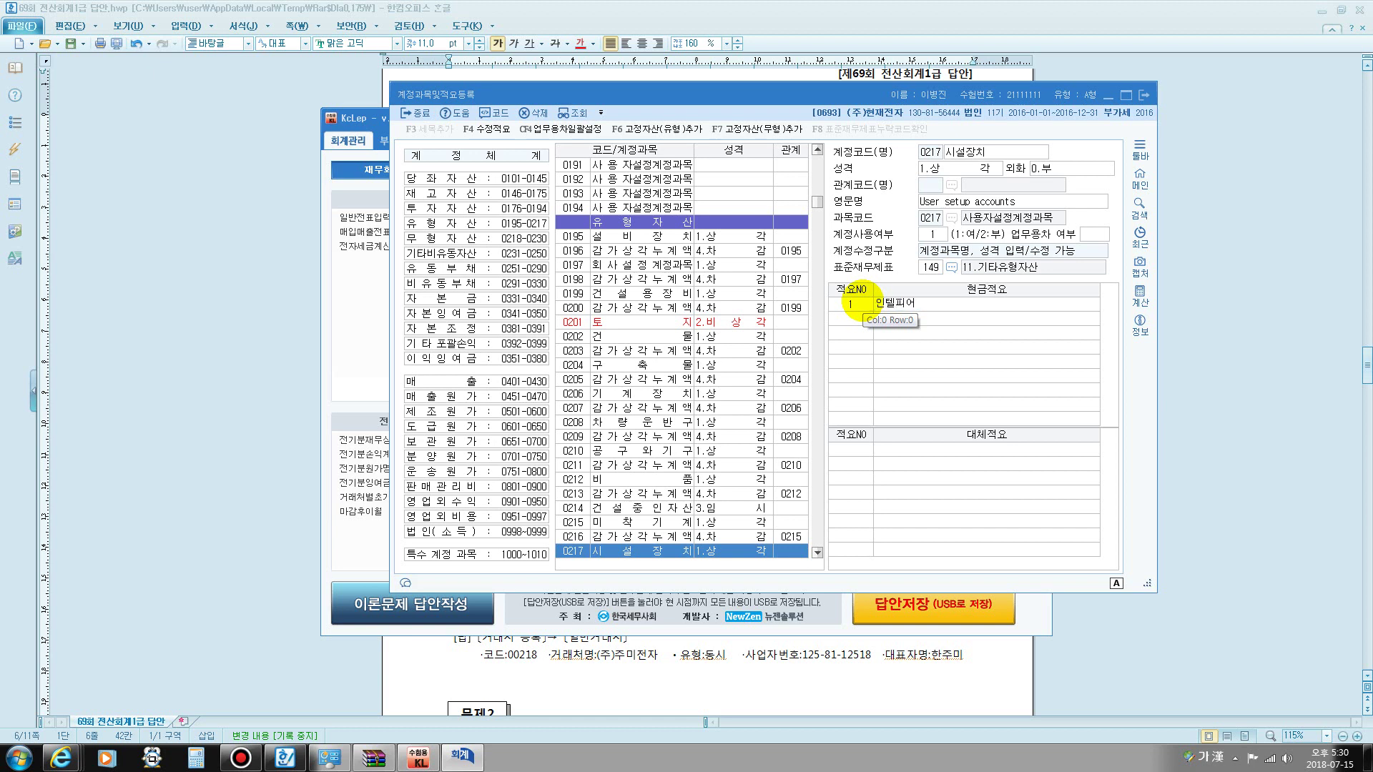
{"action": "type", "text": "ㄴ테리어대금 현금지"}
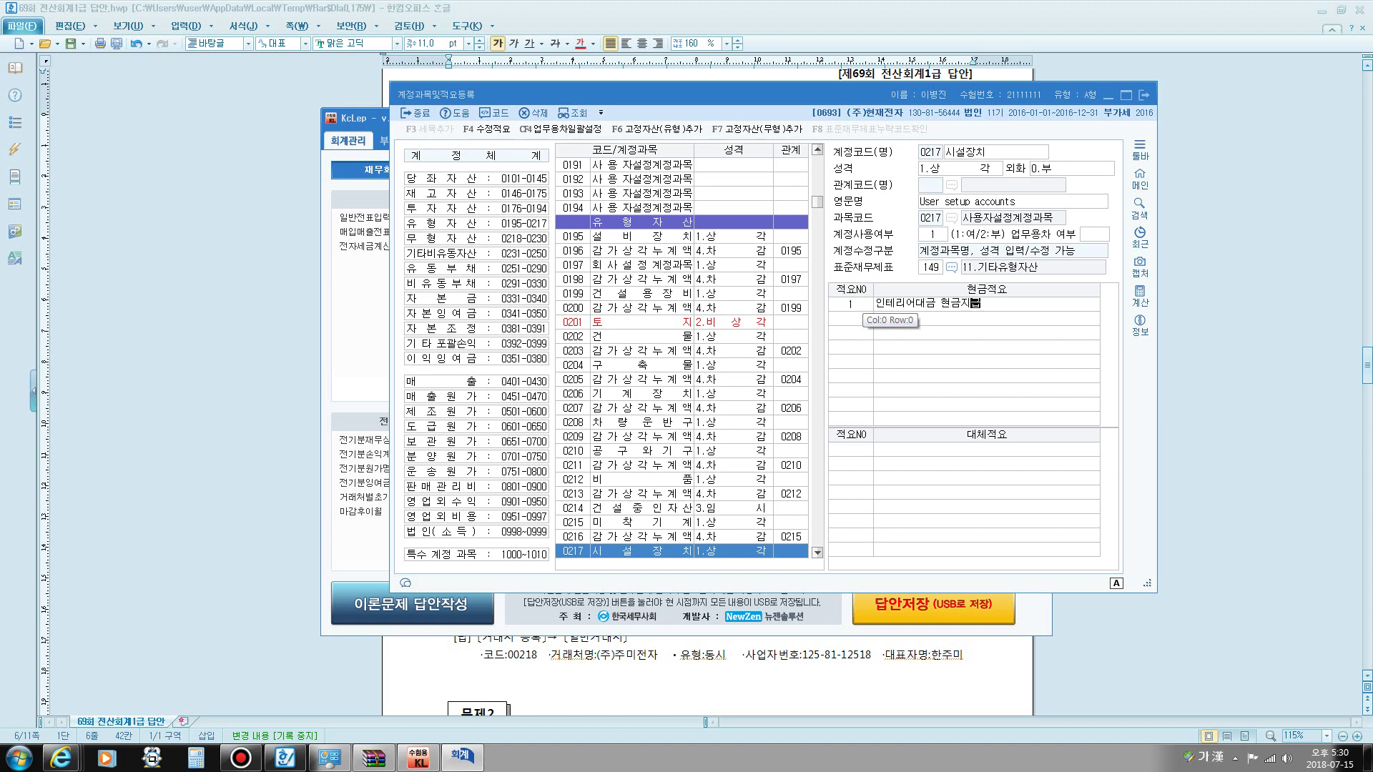
{"action": "key", "text": "Return"}
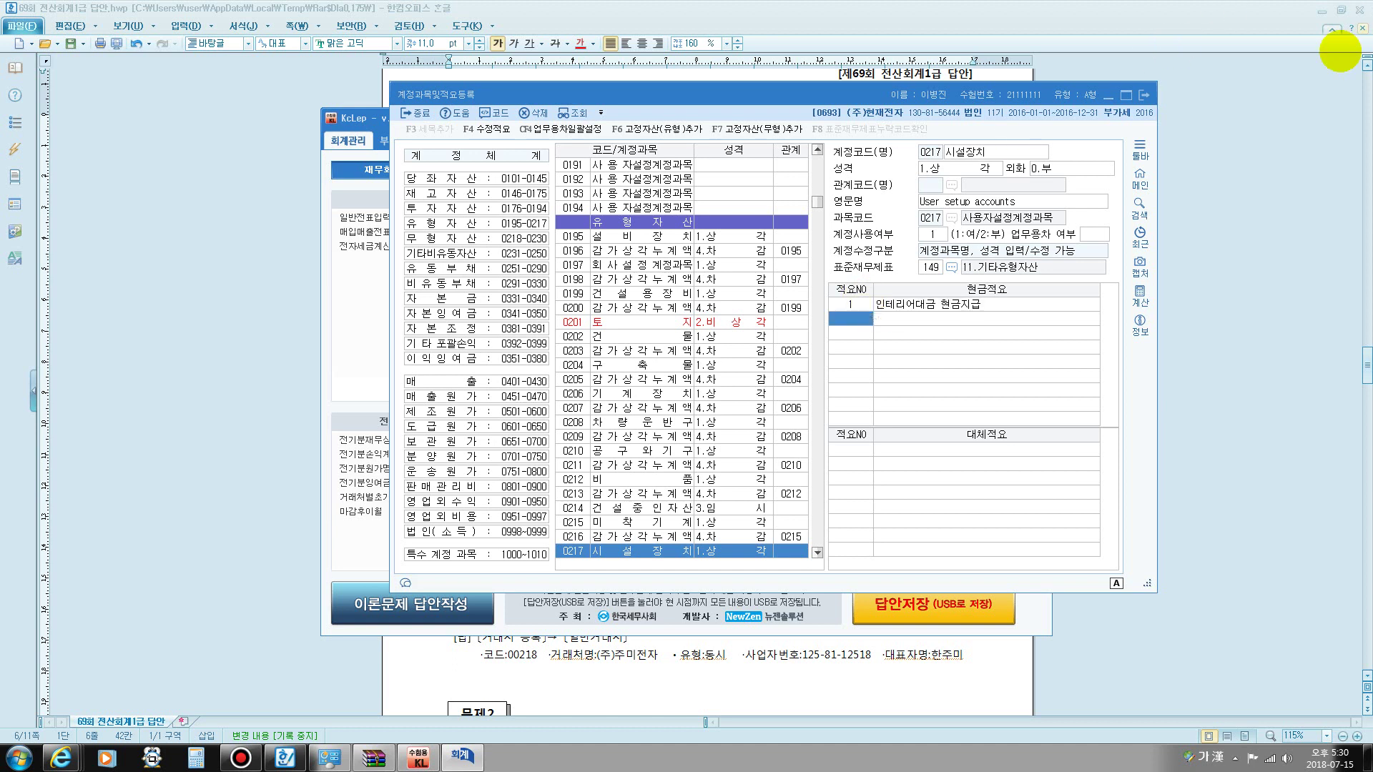
- Close account registration and bring the answer document back, scrolled down, with the screen pen on
{"action": "left_click", "coordinate": [1145, 94]}
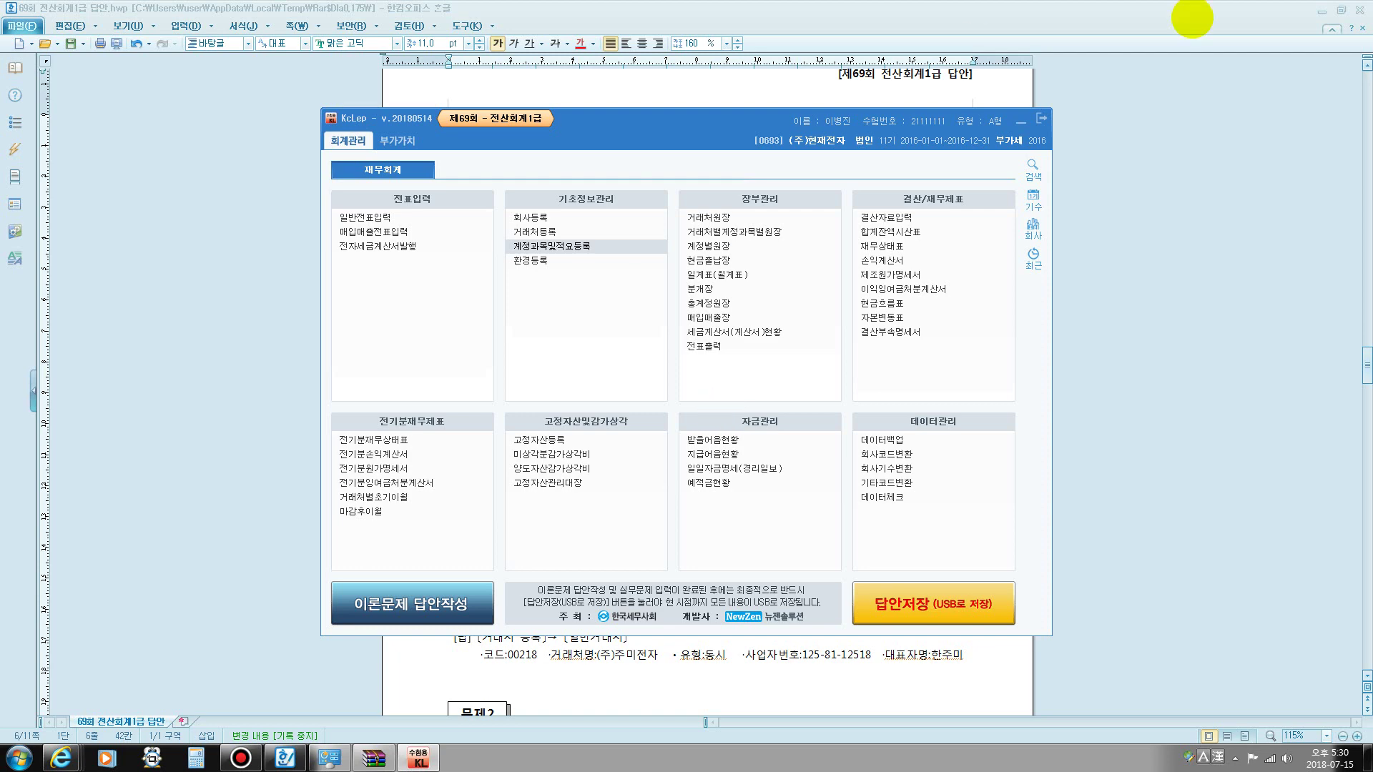
{"action": "left_click", "coordinate": [763, 89]}
{"action": "scroll", "coordinate": [772, 236], "scroll_direction": "down", "scroll_amount": 6}
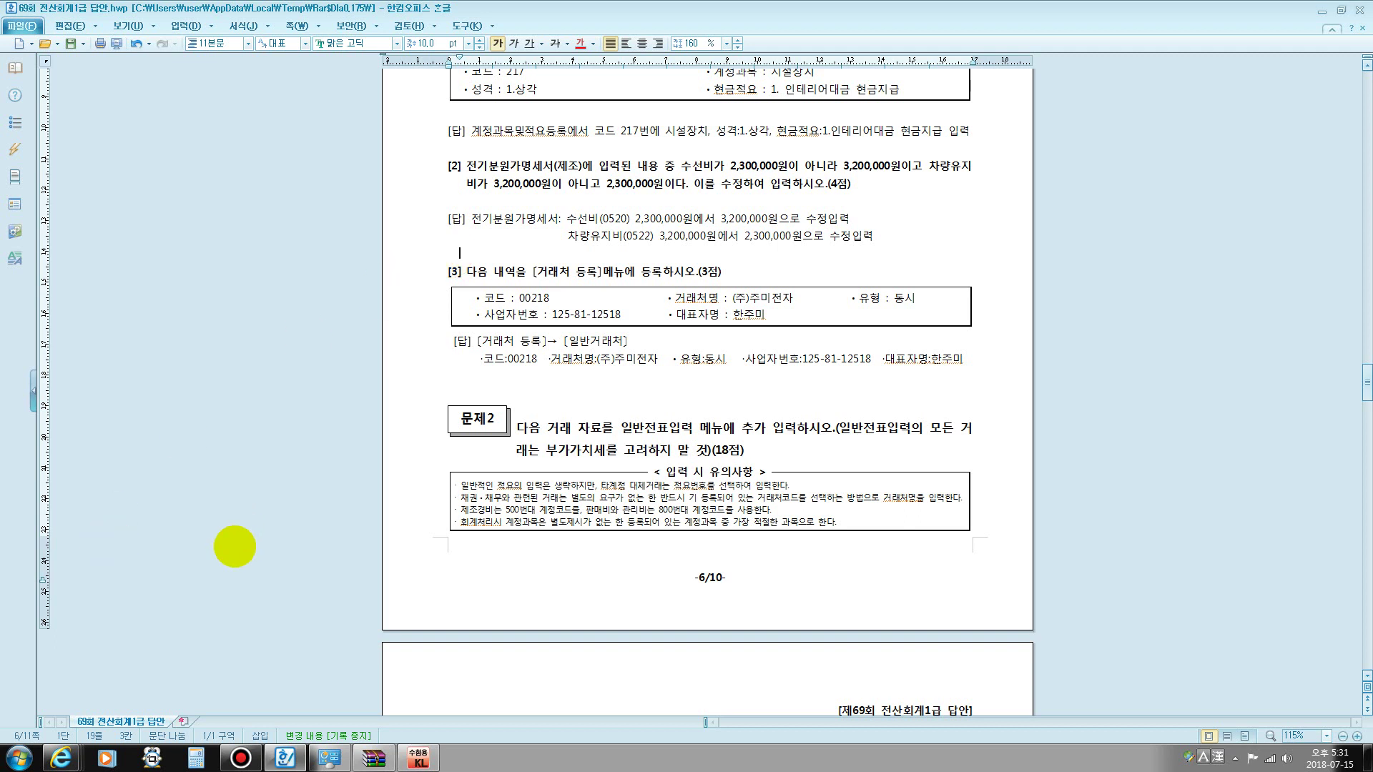
{"action": "key", "text": "ctrl+F12"}
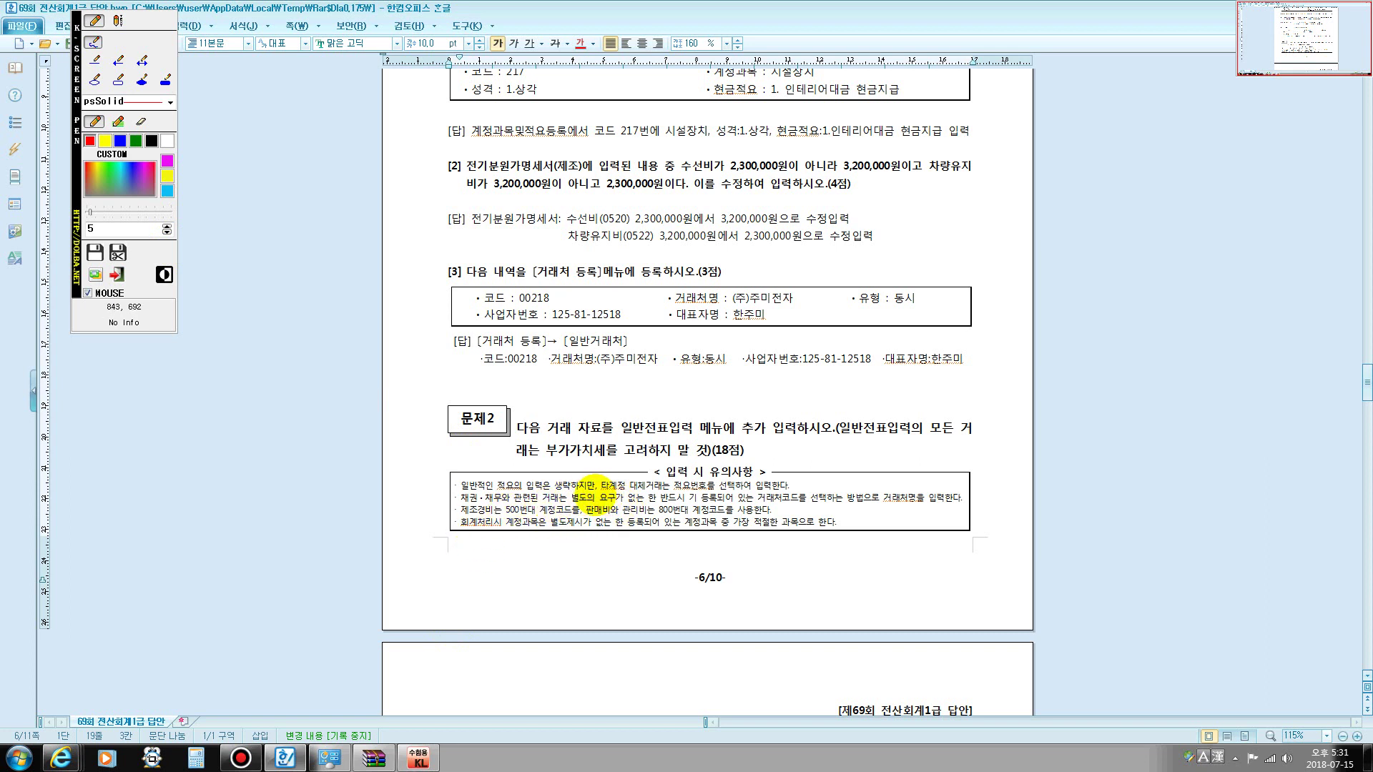
- Draw a red heart and smiley face over the vendor-registration answer with the screen pen
{"action": "mouse_move", "coordinate": [593, 504]}
{"action": "left_mouse_down"}
{"action": "mouse_move", "coordinate": [531, 372]}
{"action": "mouse_move", "coordinate": [569, 240]}
{"action": "mouse_move", "coordinate": [644, 249]}
{"action": "mouse_move", "coordinate": [655, 269]}
{"action": "mouse_move", "coordinate": [693, 236]}
{"action": "mouse_move", "coordinate": [771, 275]}
{"action": "mouse_move", "coordinate": [778, 465]}
{"action": "mouse_move", "coordinate": [633, 506]}
{"action": "mouse_move", "coordinate": [587, 500]}
{"action": "mouse_move", "coordinate": [547, 427]}
{"action": "mouse_move", "coordinate": [533, 335]}
{"action": "mouse_move", "coordinate": [615, 247]}
{"action": "mouse_move", "coordinate": [651, 292]}
{"action": "mouse_move", "coordinate": [730, 261]}
{"action": "mouse_move", "coordinate": [774, 336]}
{"action": "mouse_move", "coordinate": [773, 436]}
{"action": "mouse_move", "coordinate": [696, 489]}
{"action": "left_mouse_up"}
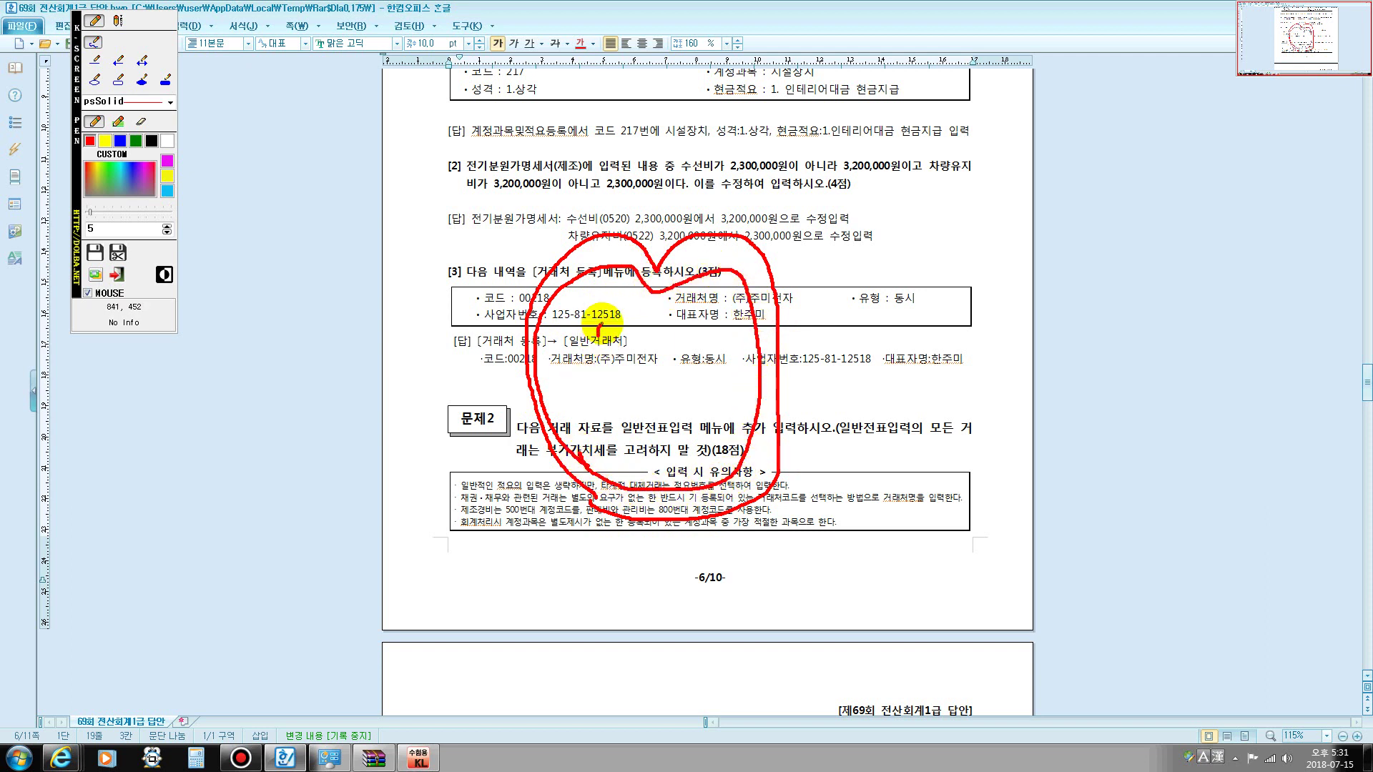
{"action": "mouse_move", "coordinate": [601, 323]}
{"action": "left_mouse_down"}
{"action": "mouse_move", "coordinate": [639, 348]}
{"action": "mouse_move", "coordinate": [637, 366]}
{"action": "left_mouse_up"}
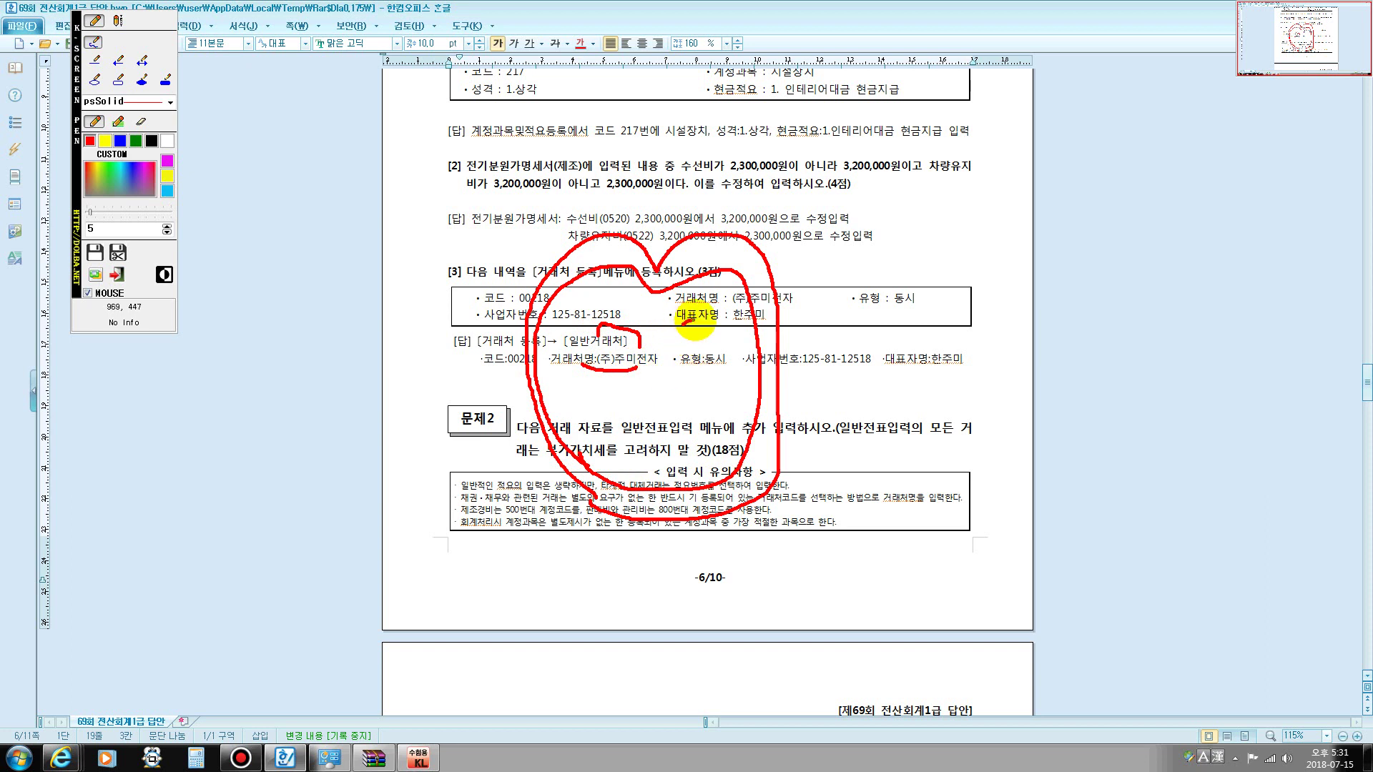
{"action": "left_click_drag", "start_coordinate": [693, 320], "coordinate": [713, 369]}
{"action": "left_click", "coordinate": [617, 349]}
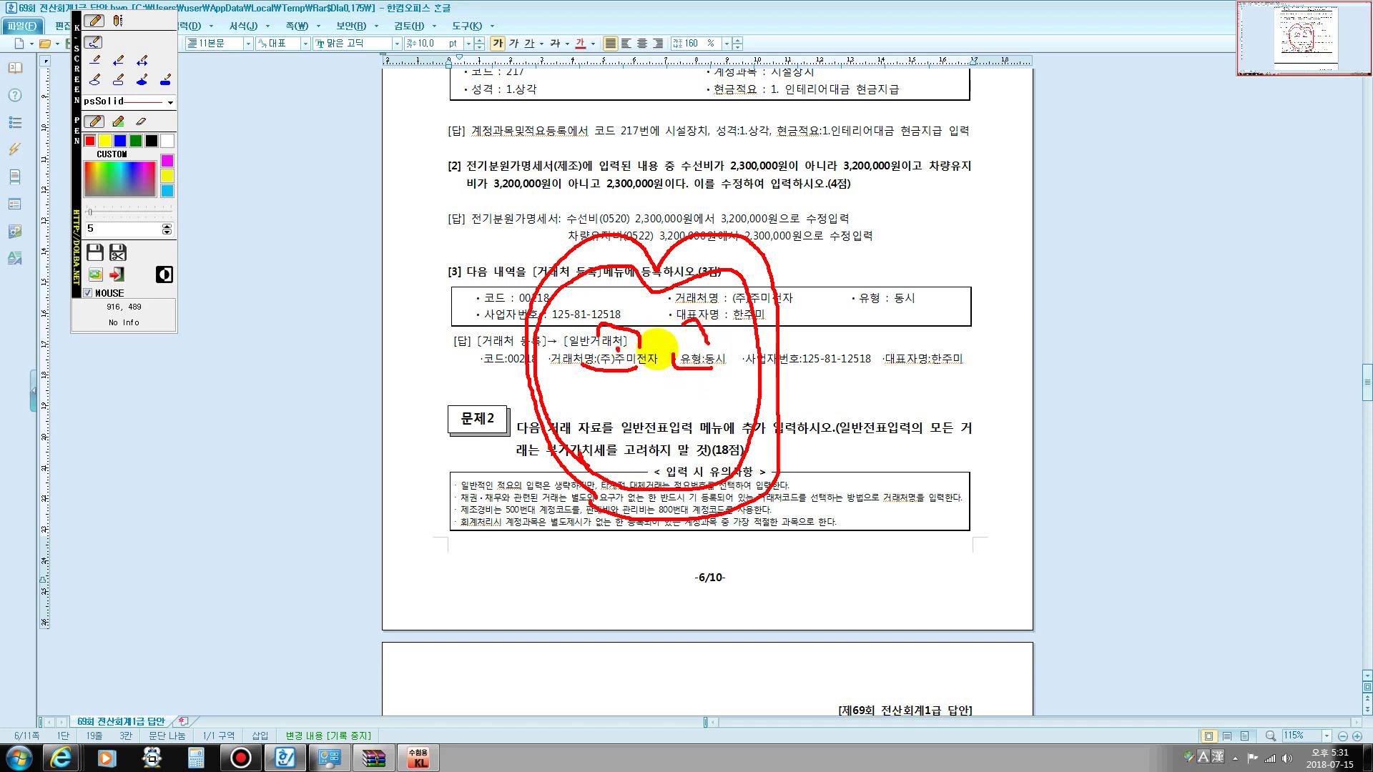
{"action": "left_click", "coordinate": [688, 348]}
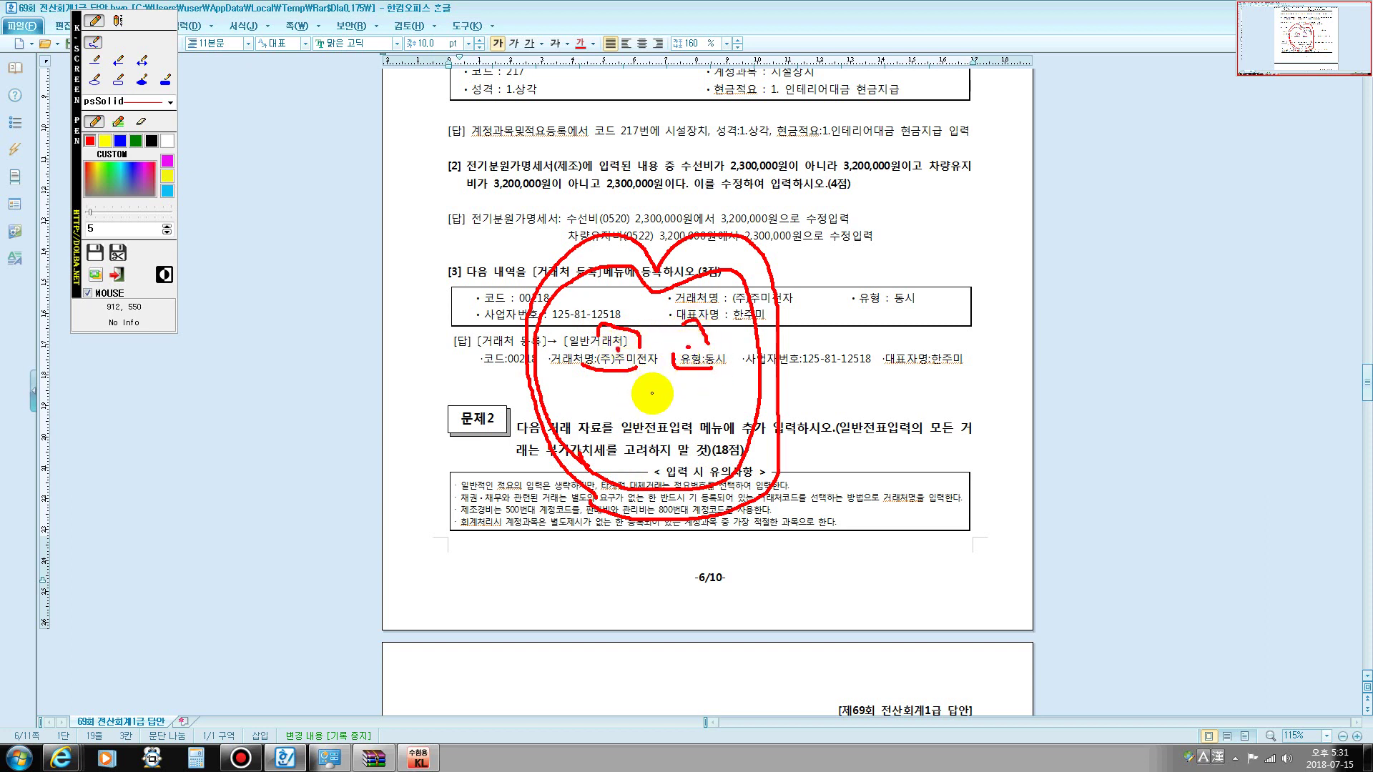
{"action": "left_click_drag", "start_coordinate": [625, 449], "coordinate": [712, 434]}
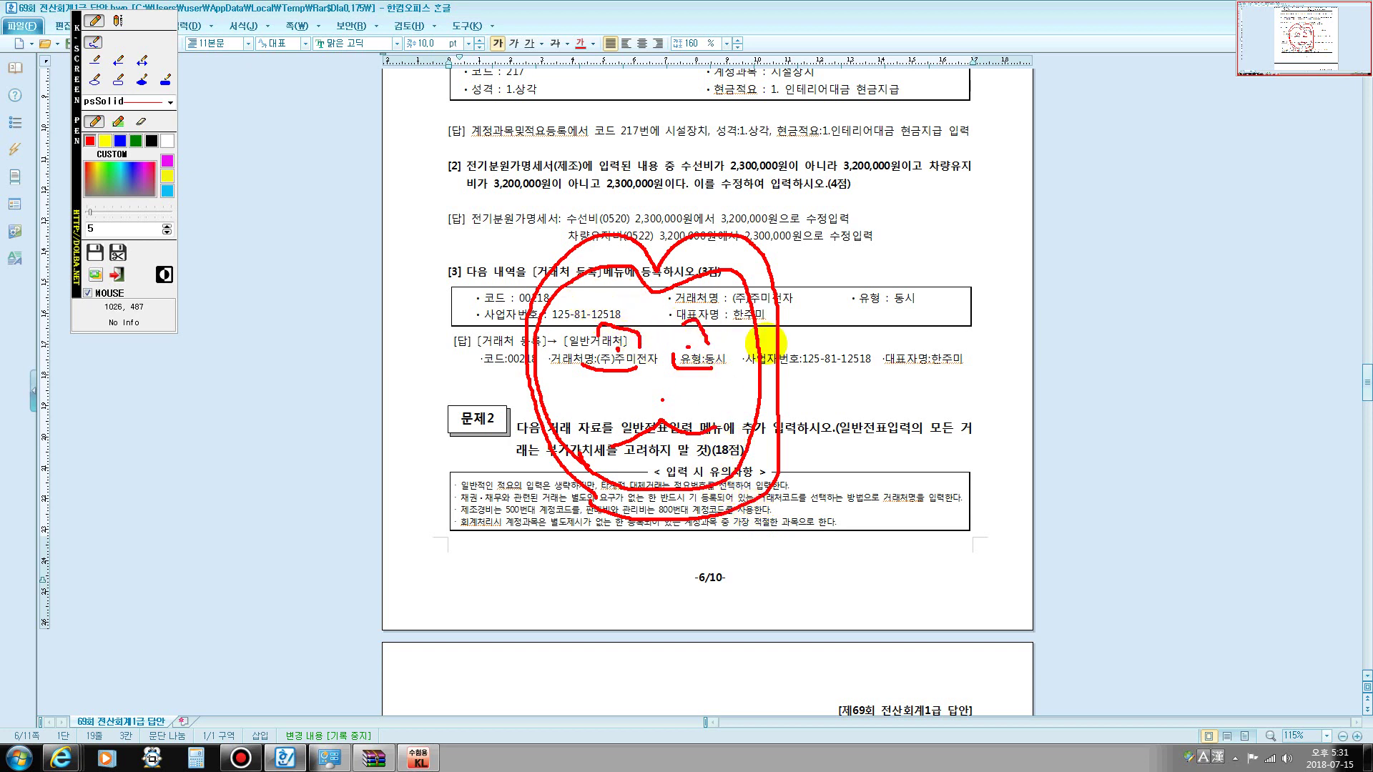
- Handwrite a red note beside the doodle, adding an arrow and three vertical lines
{"action": "mouse_move", "coordinate": [803, 238]}
{"action": "left_mouse_down"}
{"action": "mouse_move", "coordinate": [818, 246]}
{"action": "mouse_move", "coordinate": [826, 295]}
{"action": "mouse_move", "coordinate": [880, 266]}
{"action": "mouse_move", "coordinate": [891, 304]}
{"action": "left_mouse_up"}
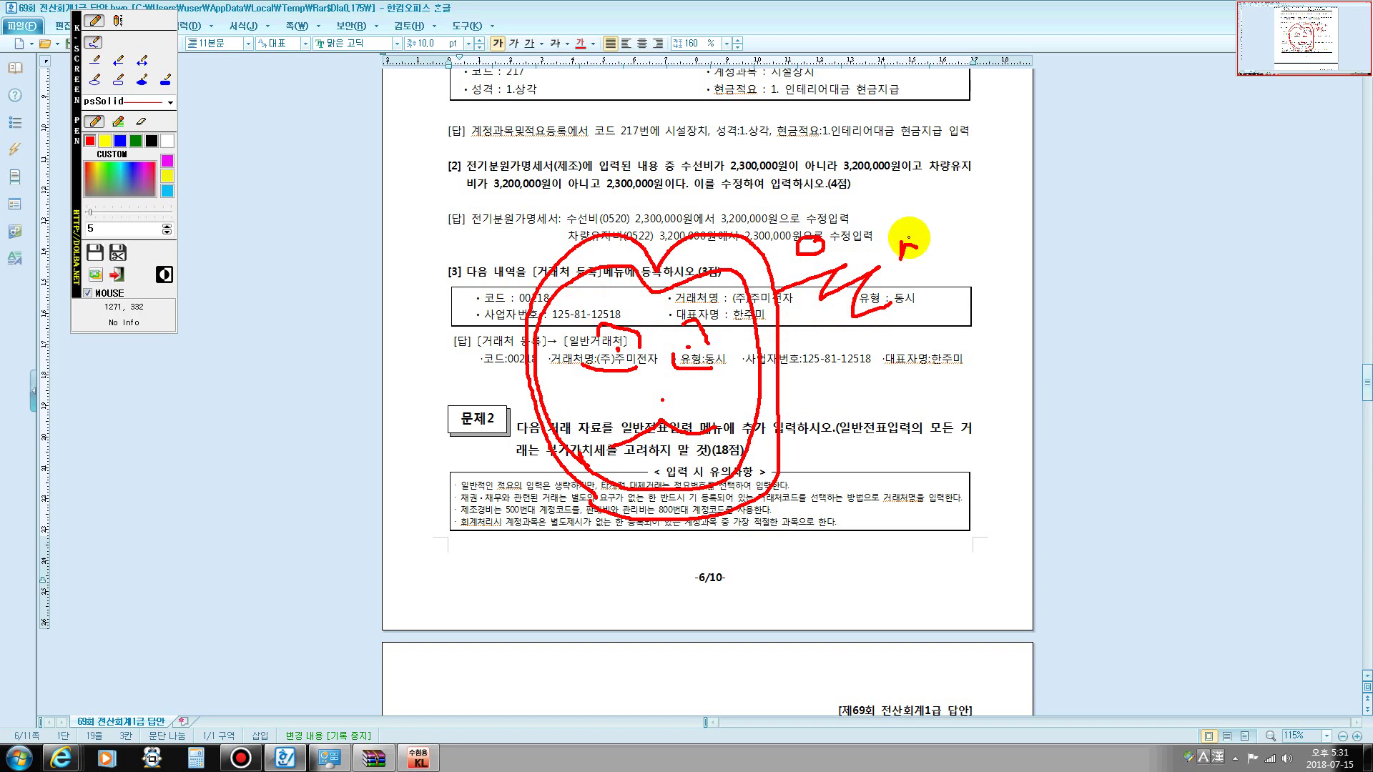
{"action": "mouse_move", "coordinate": [909, 238]}
{"action": "left_mouse_down"}
{"action": "mouse_move", "coordinate": [933, 251]}
{"action": "mouse_move", "coordinate": [930, 286]}
{"action": "mouse_move", "coordinate": [936, 277]}
{"action": "left_mouse_up"}
{"action": "left_click_drag", "start_coordinate": [994, 243], "coordinate": [1011, 296]}
{"action": "mouse_move", "coordinate": [1050, 227]}
{"action": "left_mouse_down"}
{"action": "mouse_move", "coordinate": [1065, 266]}
{"action": "mouse_move", "coordinate": [1094, 245]}
{"action": "mouse_move", "coordinate": [1105, 271]}
{"action": "left_mouse_up"}
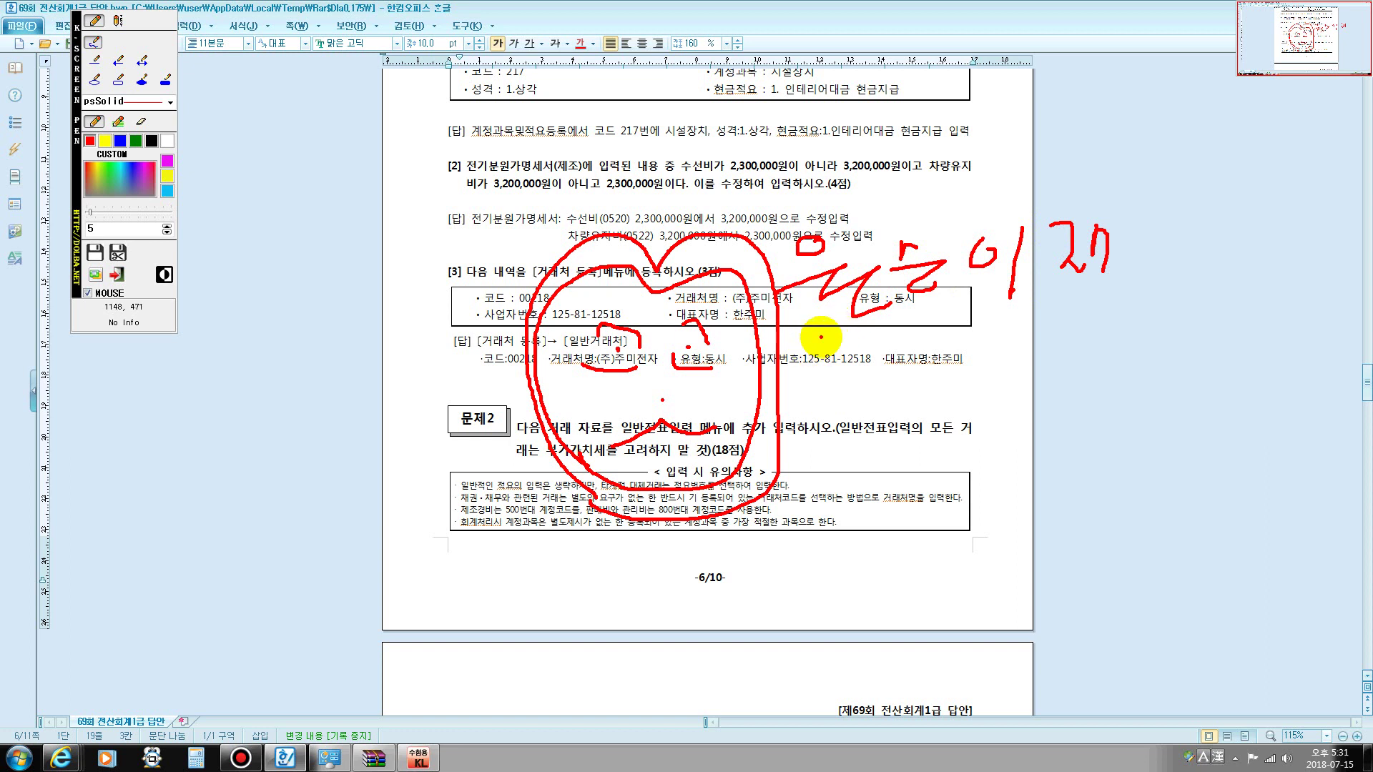
{"action": "mouse_move", "coordinate": [821, 337]}
{"action": "left_mouse_down"}
{"action": "mouse_move", "coordinate": [1062, 325]}
{"action": "mouse_move", "coordinate": [1028, 353]}
{"action": "mouse_move", "coordinate": [826, 384]}
{"action": "mouse_move", "coordinate": [835, 504]}
{"action": "left_mouse_up"}
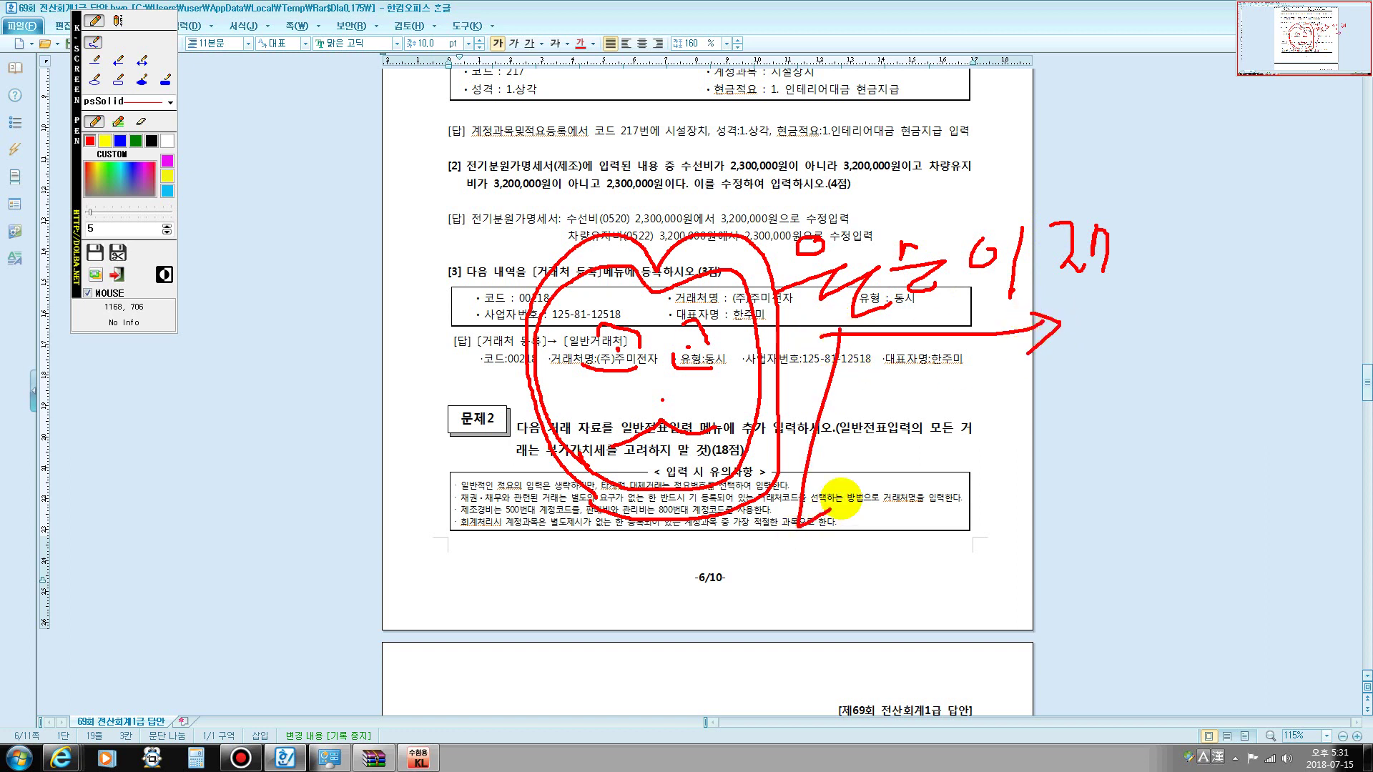
{"action": "left_click_drag", "start_coordinate": [924, 301], "coordinate": [926, 429]}
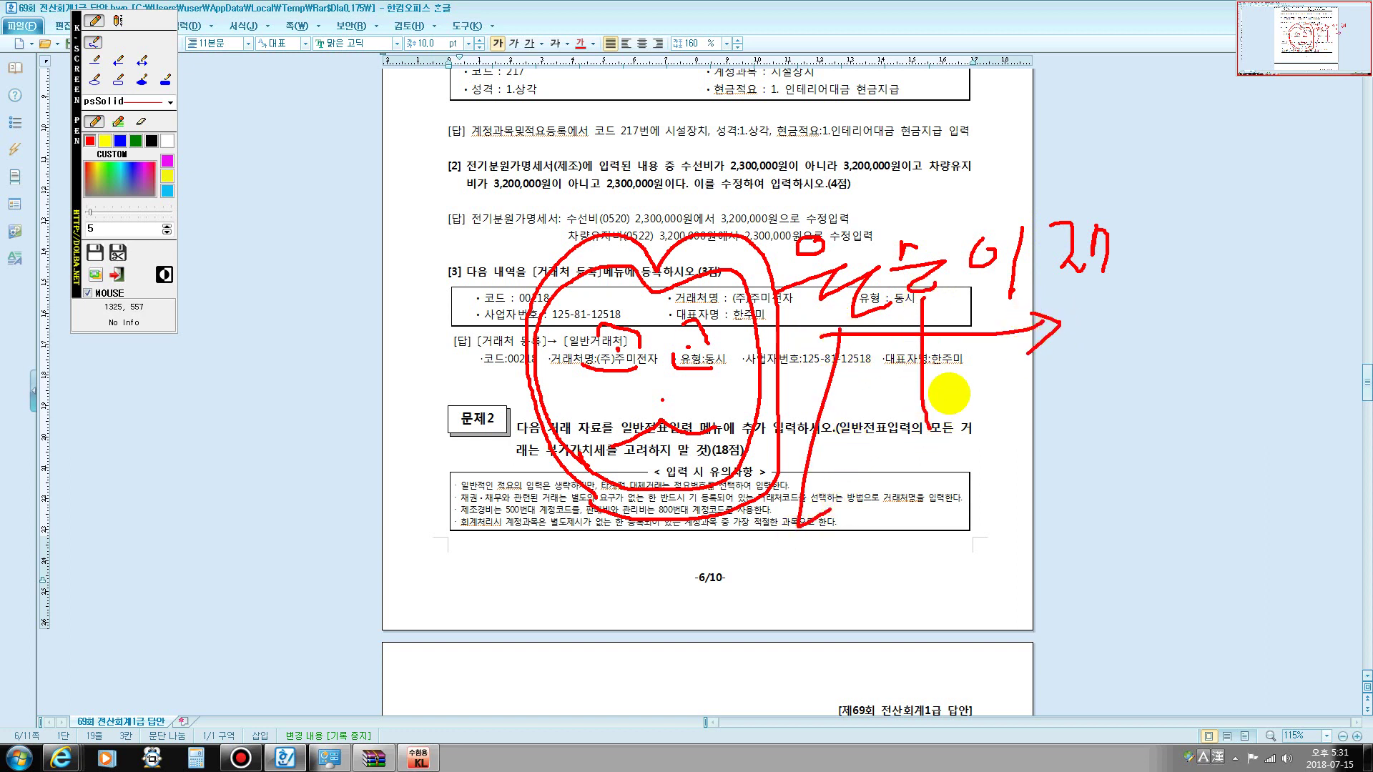
{"action": "left_click_drag", "start_coordinate": [1008, 293], "coordinate": [1021, 450]}
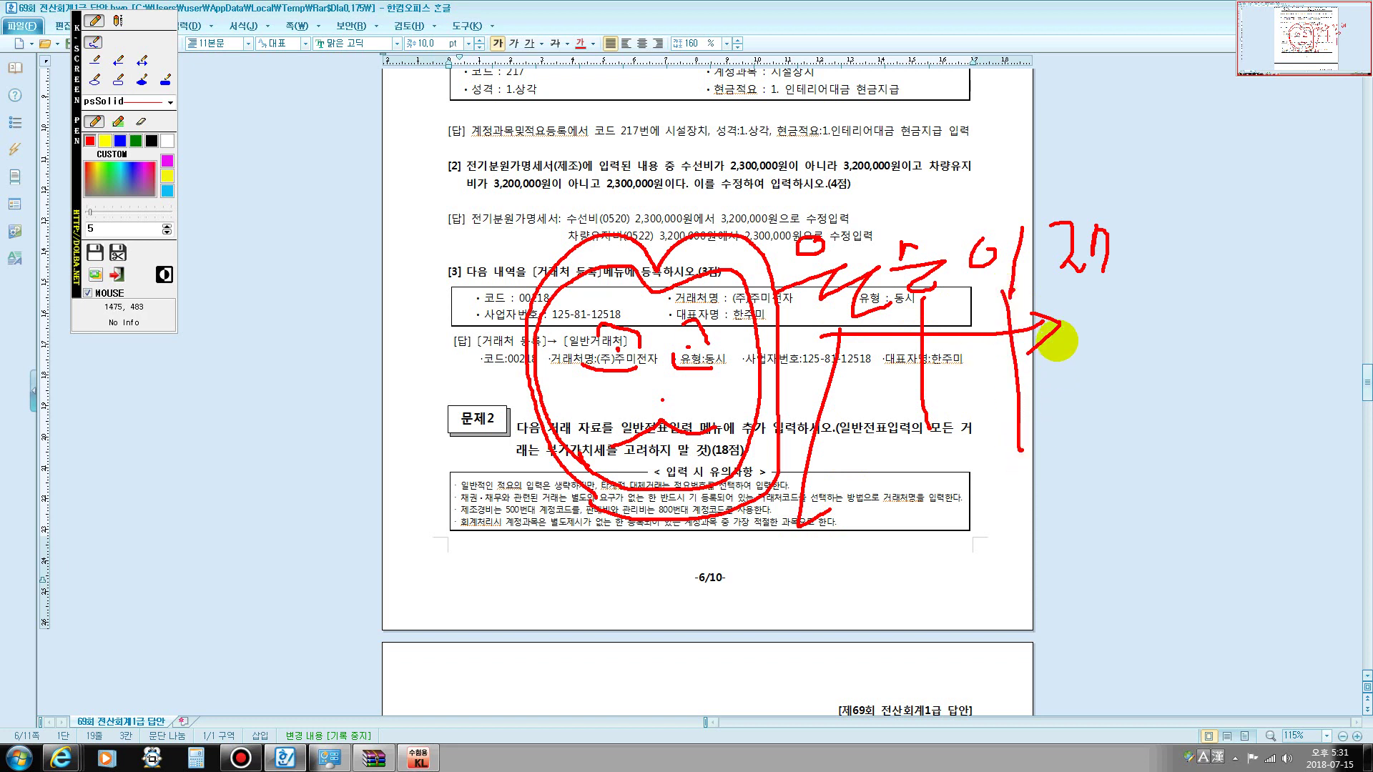
{"action": "left_click_drag", "start_coordinate": [1086, 297], "coordinate": [1111, 445]}
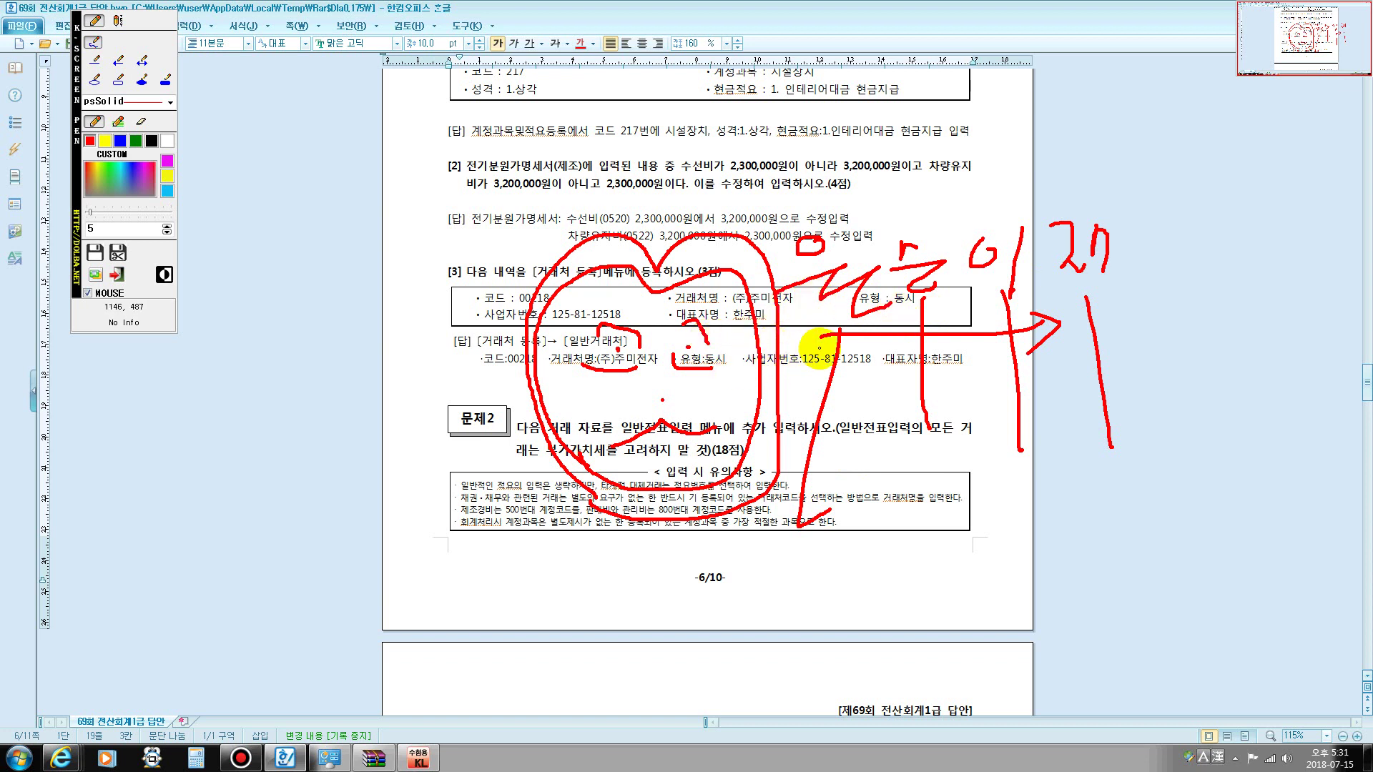
{"action": "mouse_move", "coordinate": [811, 315]}
{"action": "left_mouse_down"}
{"action": "mouse_move", "coordinate": [794, 272]}
{"action": "mouse_move", "coordinate": [865, 236]}
{"action": "mouse_move", "coordinate": [823, 304]}
{"action": "mouse_move", "coordinate": [874, 282]}
{"action": "left_mouse_up"}
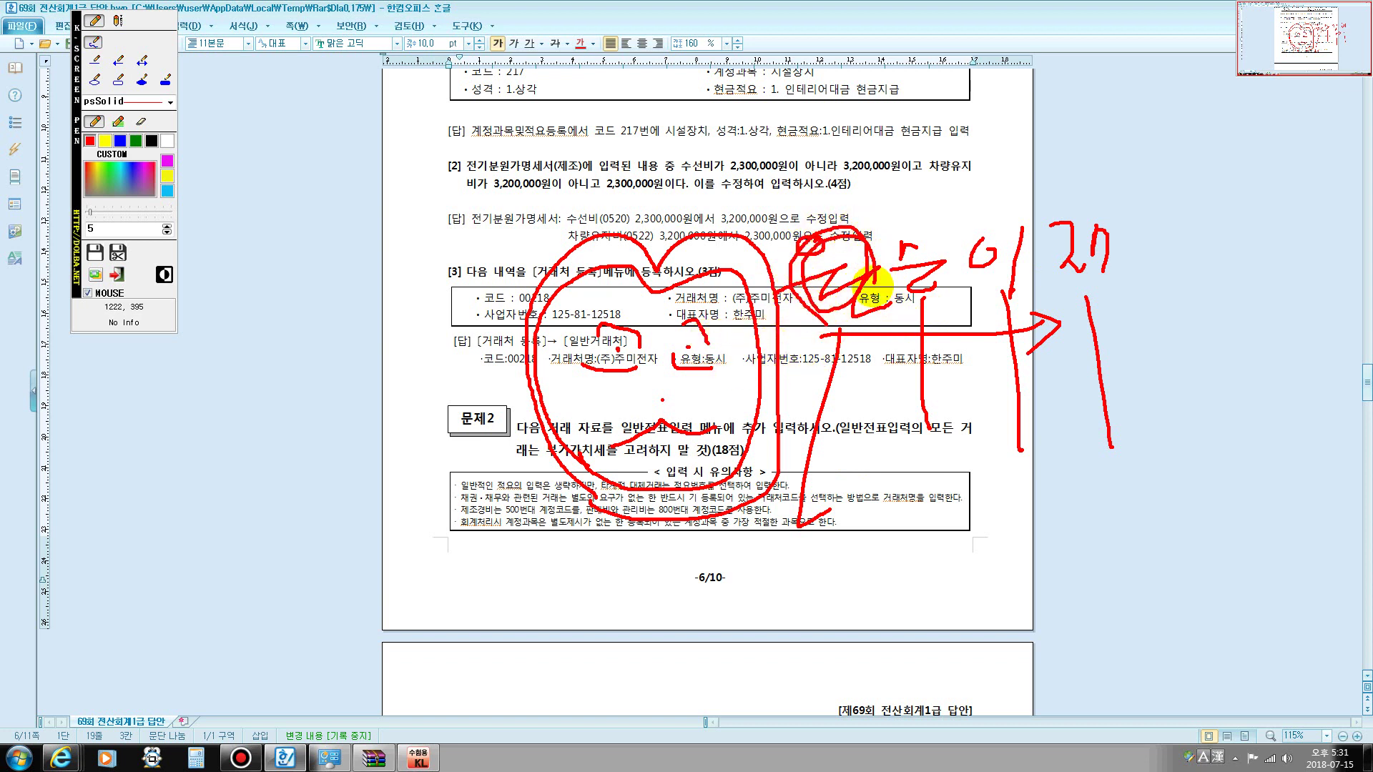
{"action": "left_click_drag", "start_coordinate": [821, 343], "coordinate": [1092, 342]}
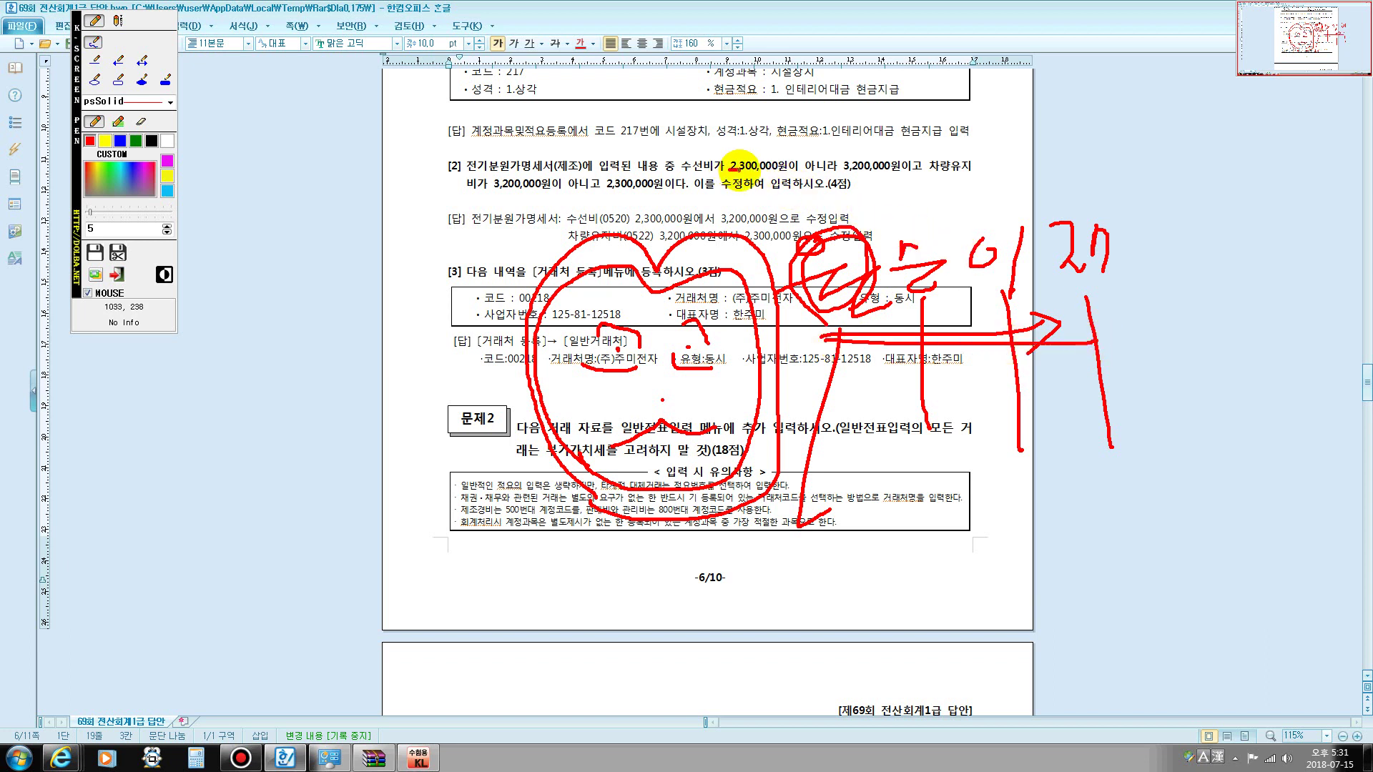
- Underline the 2,300,000 vehicle maintenance correction, mark the notes box, then erase all strokes
{"action": "mouse_move", "coordinate": [739, 170]}
{"action": "left_mouse_down"}
{"action": "mouse_move", "coordinate": [860, 169]}
{"action": "mouse_move", "coordinate": [856, 155]}
{"action": "mouse_move", "coordinate": [730, 153]}
{"action": "left_mouse_up"}
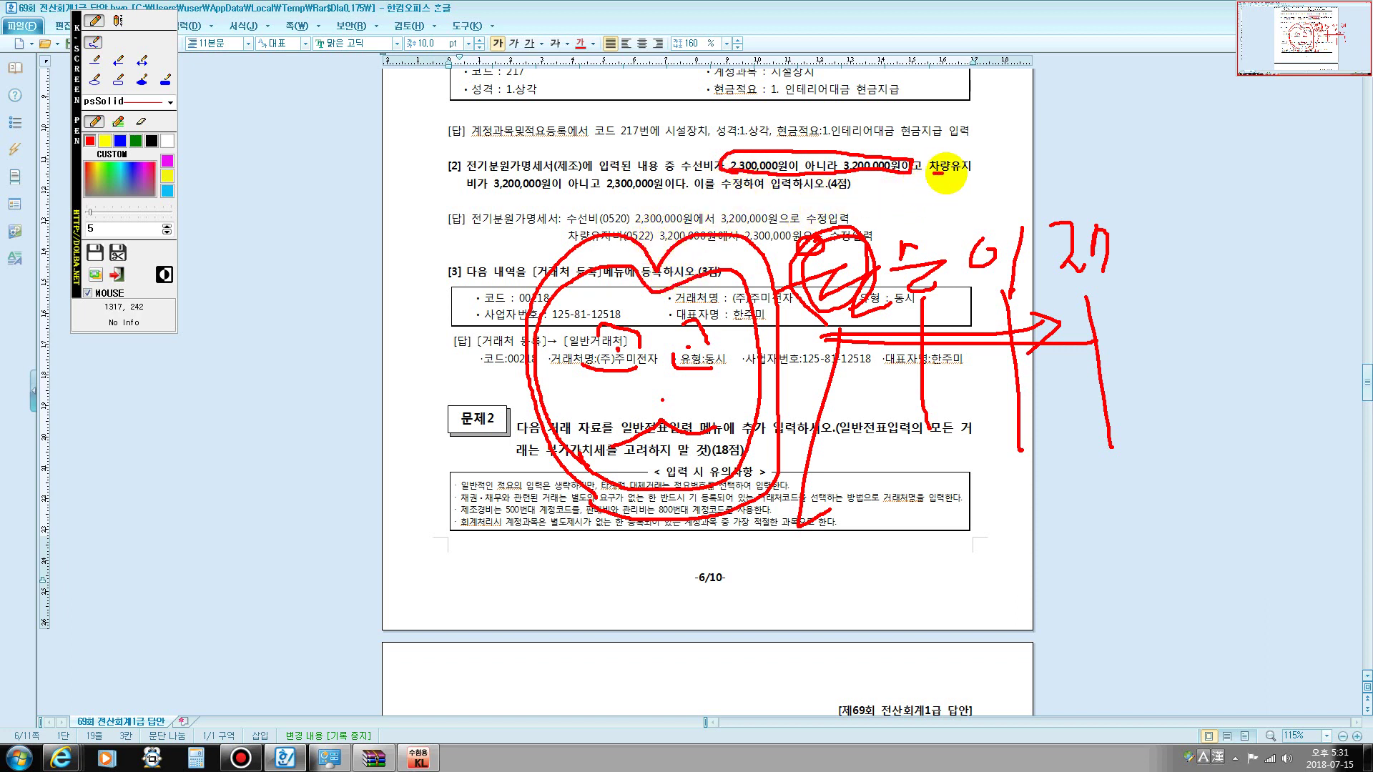
{"action": "left_click_drag", "start_coordinate": [942, 173], "coordinate": [971, 172]}
{"action": "left_click_drag", "start_coordinate": [468, 193], "coordinate": [651, 198]}
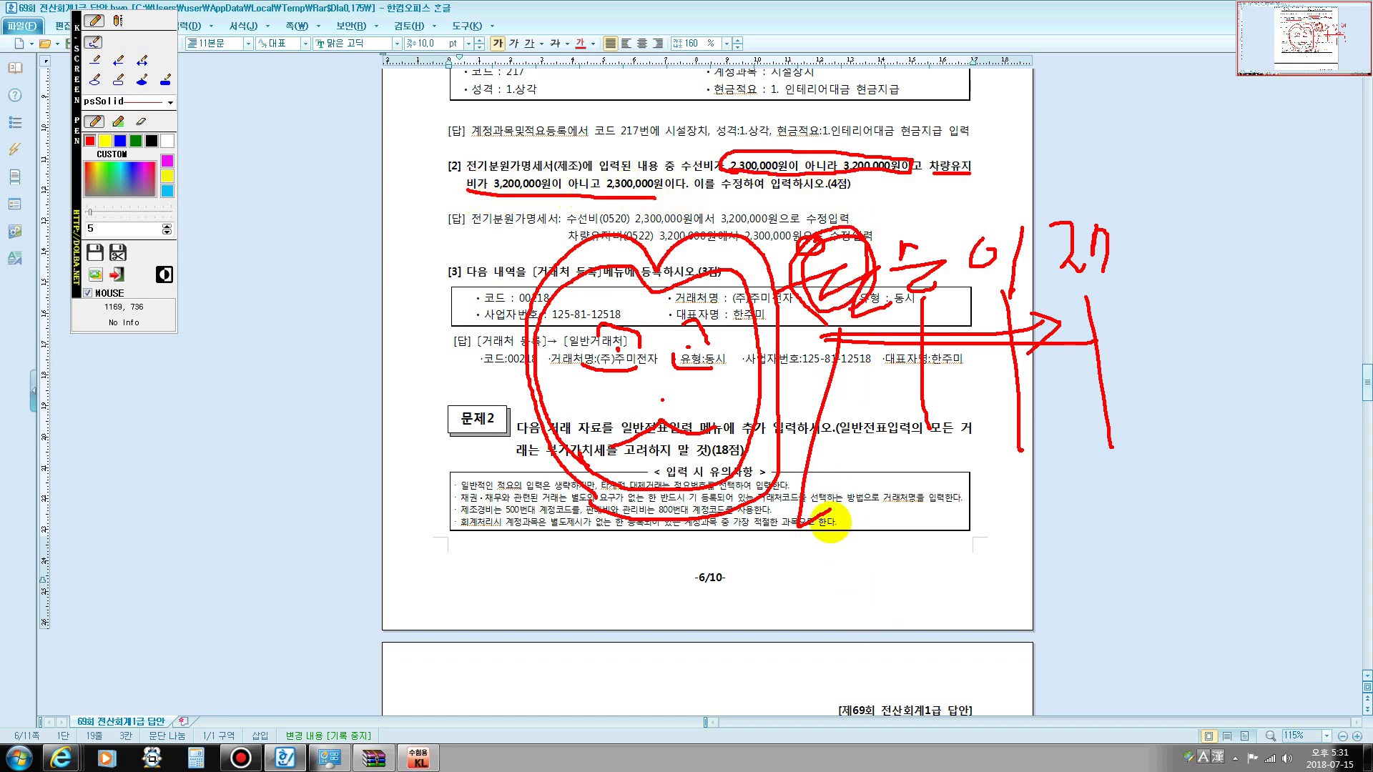
{"action": "mouse_move", "coordinate": [832, 522]}
{"action": "left_mouse_down"}
{"action": "mouse_move", "coordinate": [822, 509]}
{"action": "mouse_move", "coordinate": [811, 545]}
{"action": "mouse_move", "coordinate": [840, 513]}
{"action": "mouse_move", "coordinate": [818, 549]}
{"action": "mouse_move", "coordinate": [803, 528]}
{"action": "left_mouse_up"}
{"action": "key", "text": "Escape"}
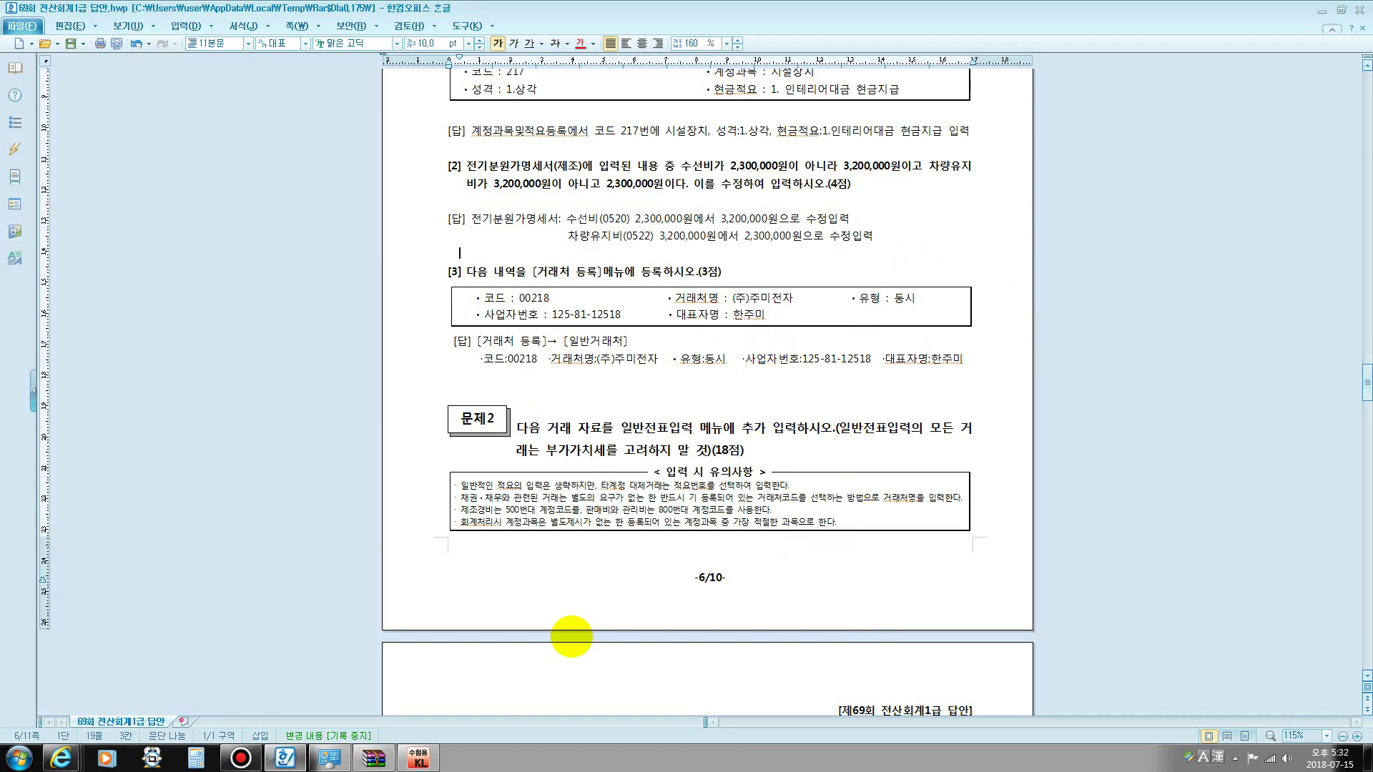
- In 전기분원가명세서, enter 3,200,000 for 수선비 and 2,300,000 for 차량유지비
{"action": "left_click", "coordinate": [417, 757]}
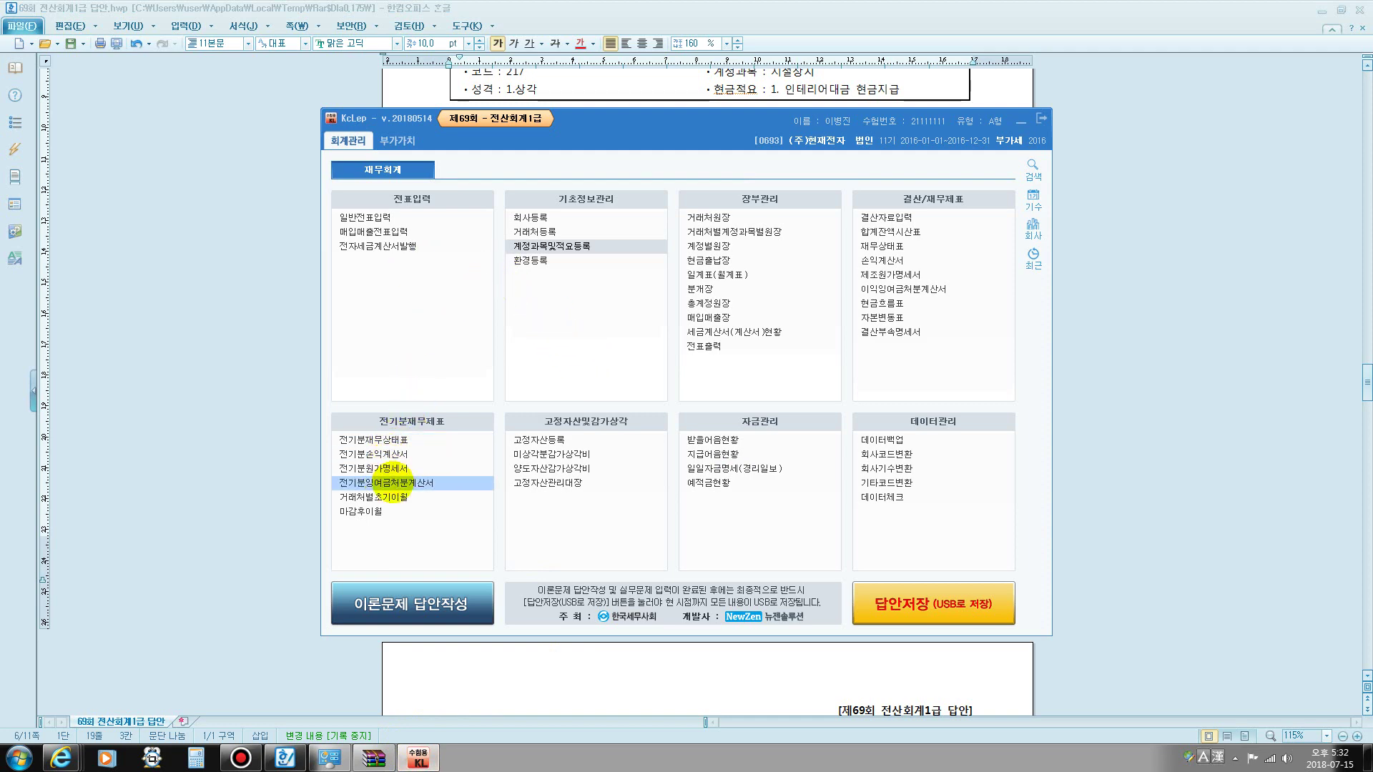
{"action": "left_click", "coordinate": [422, 468]}
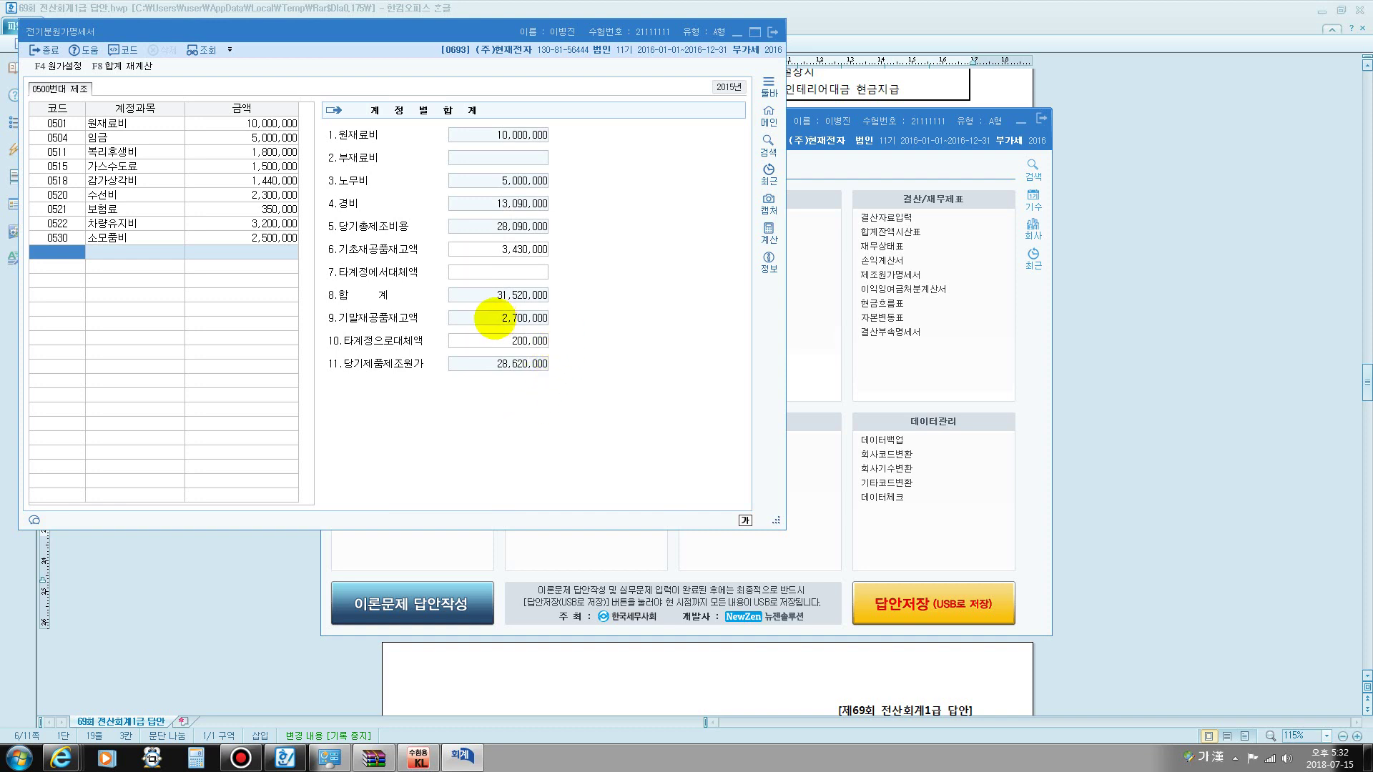
{"action": "left_click_drag", "start_coordinate": [260, 34], "coordinate": [411, 53]}
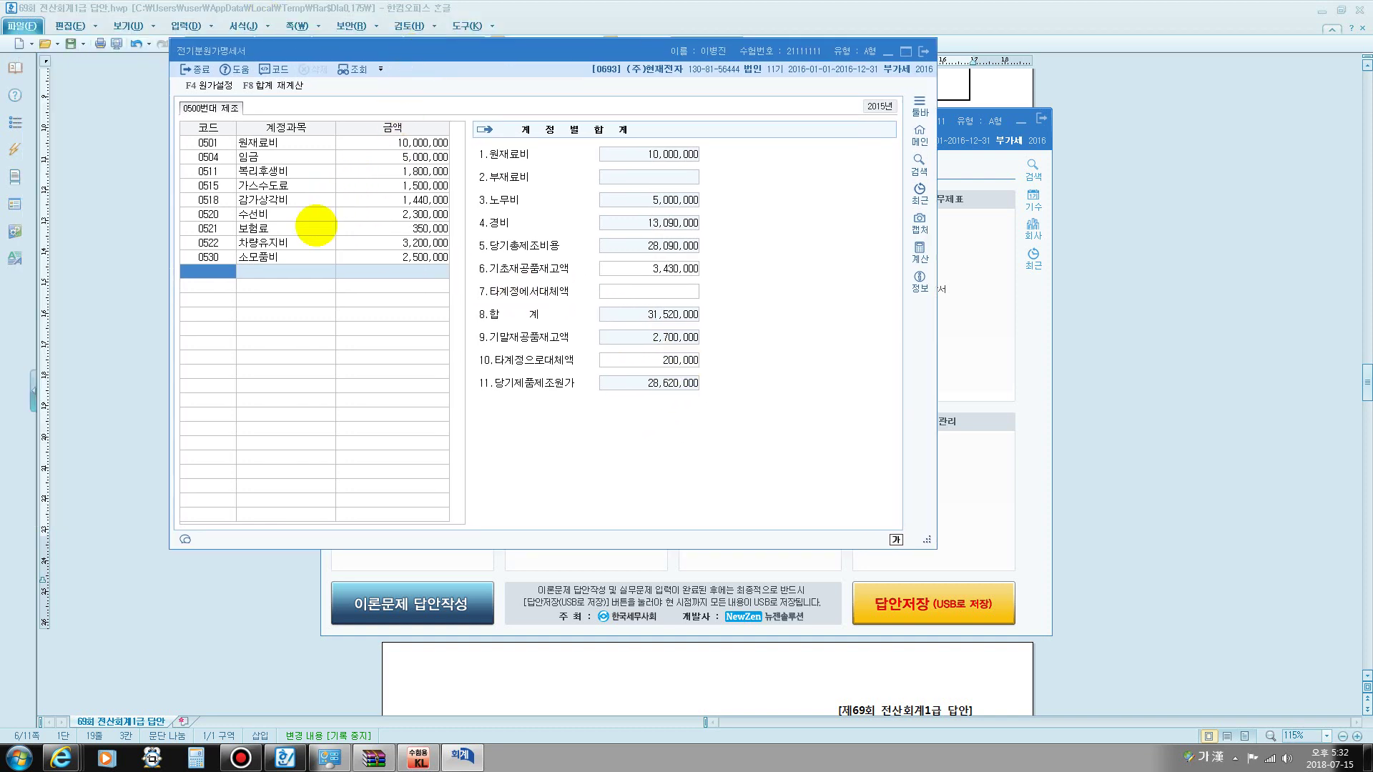
{"action": "left_click", "coordinate": [288, 214]}
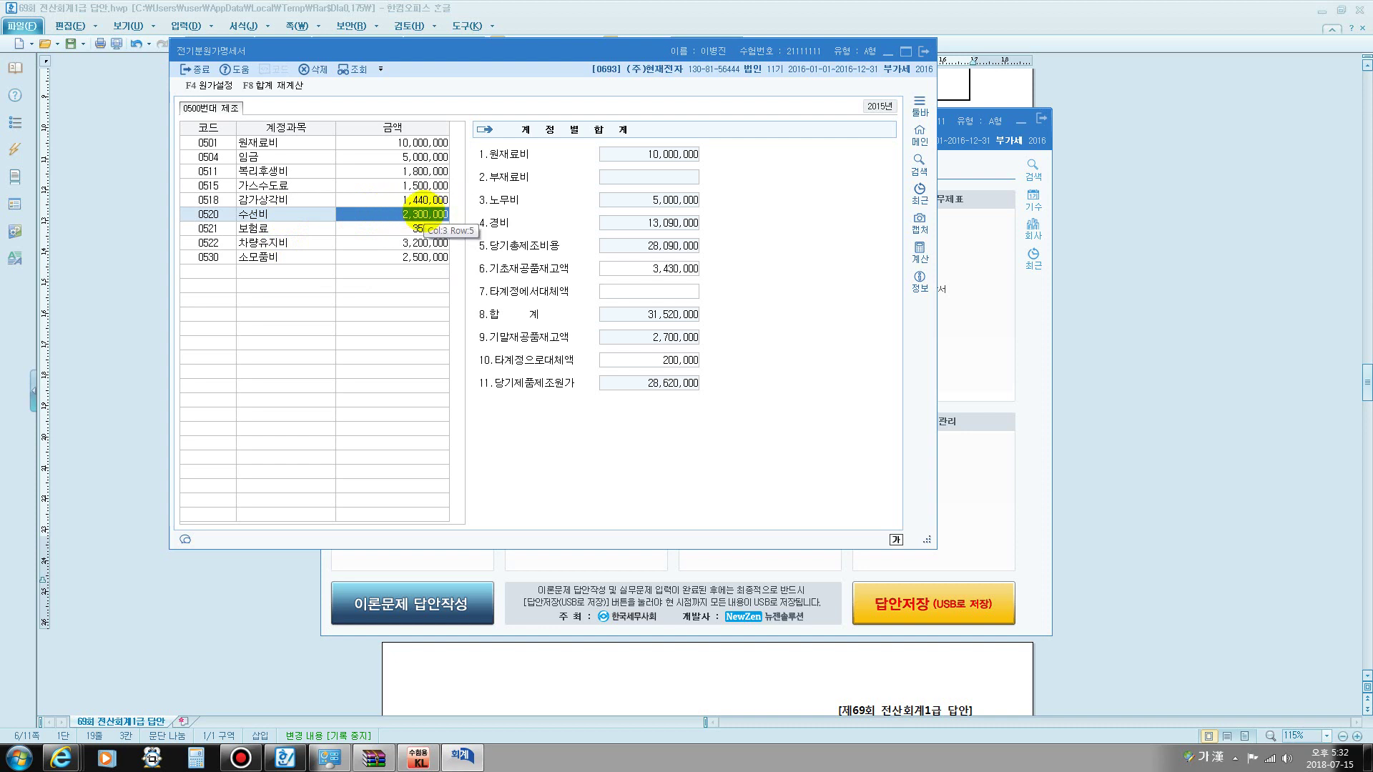
{"action": "type", "text": "32"}
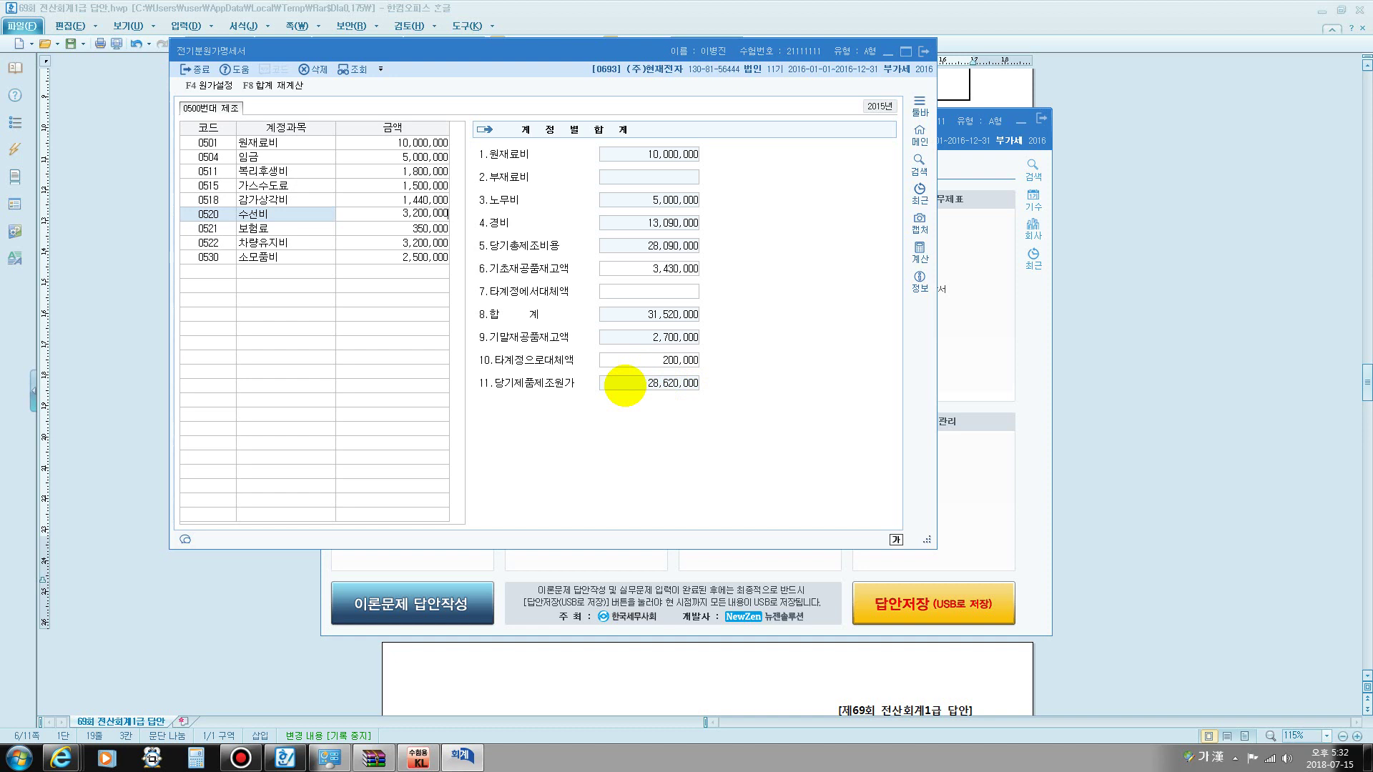
{"action": "key", "text": "Return"}
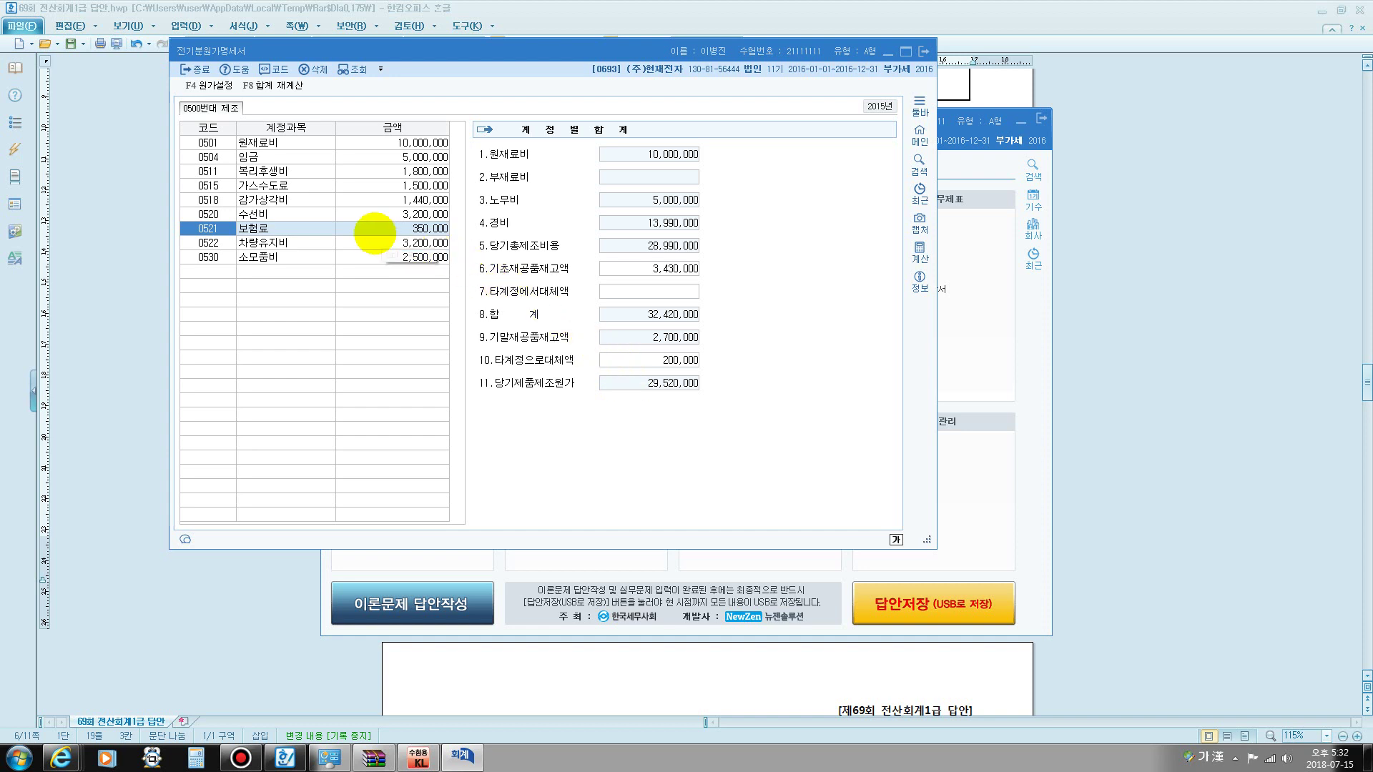
{"action": "left_click", "coordinate": [394, 243]}
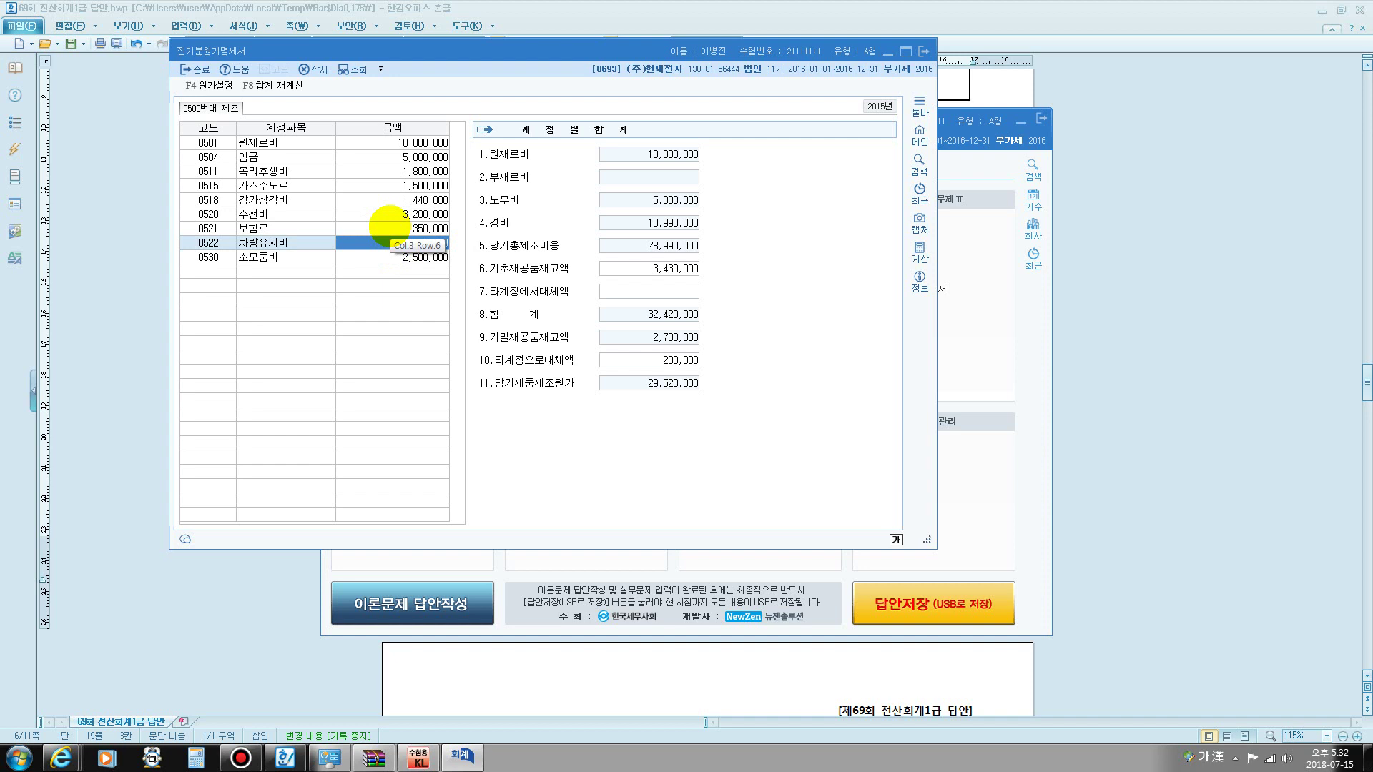
{"action": "type", "text": "23"}
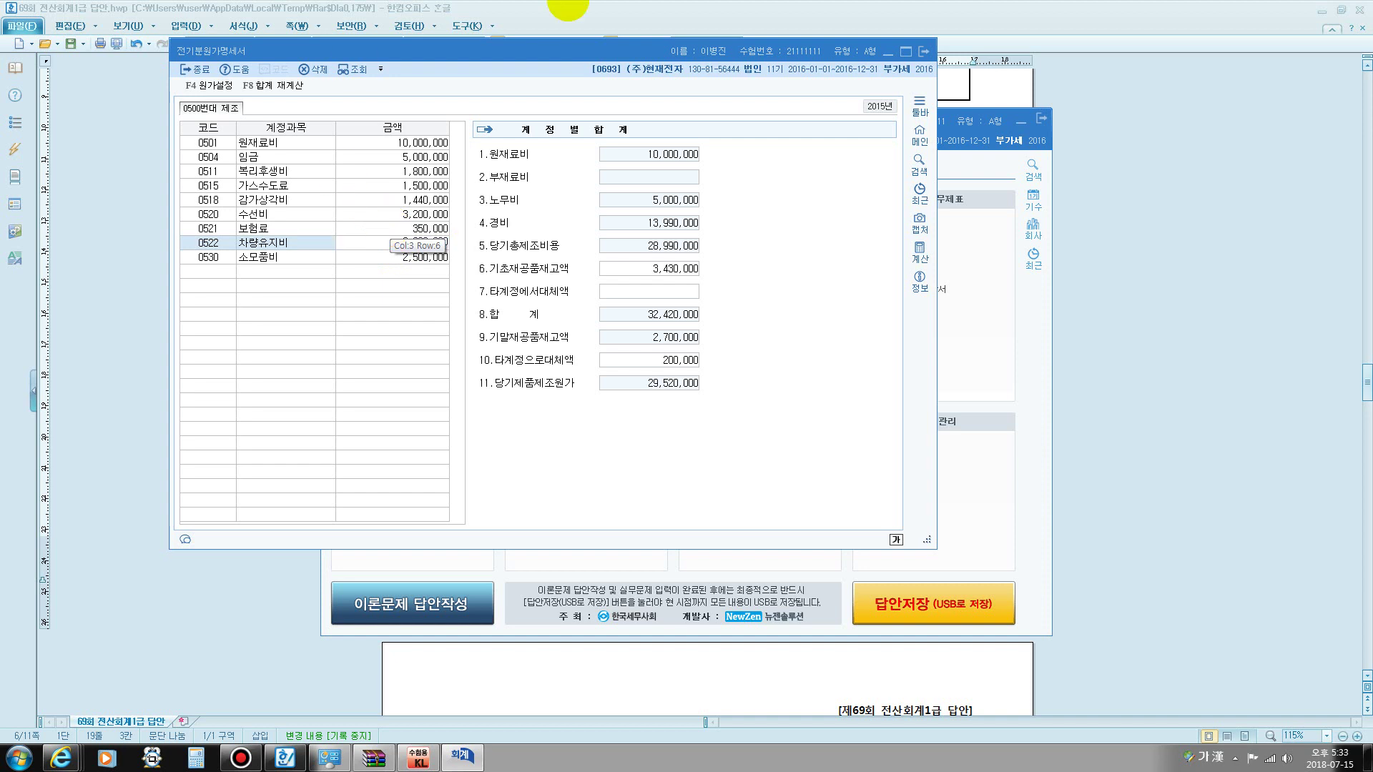
{"action": "mouse_move", "coordinate": [581, 1]}
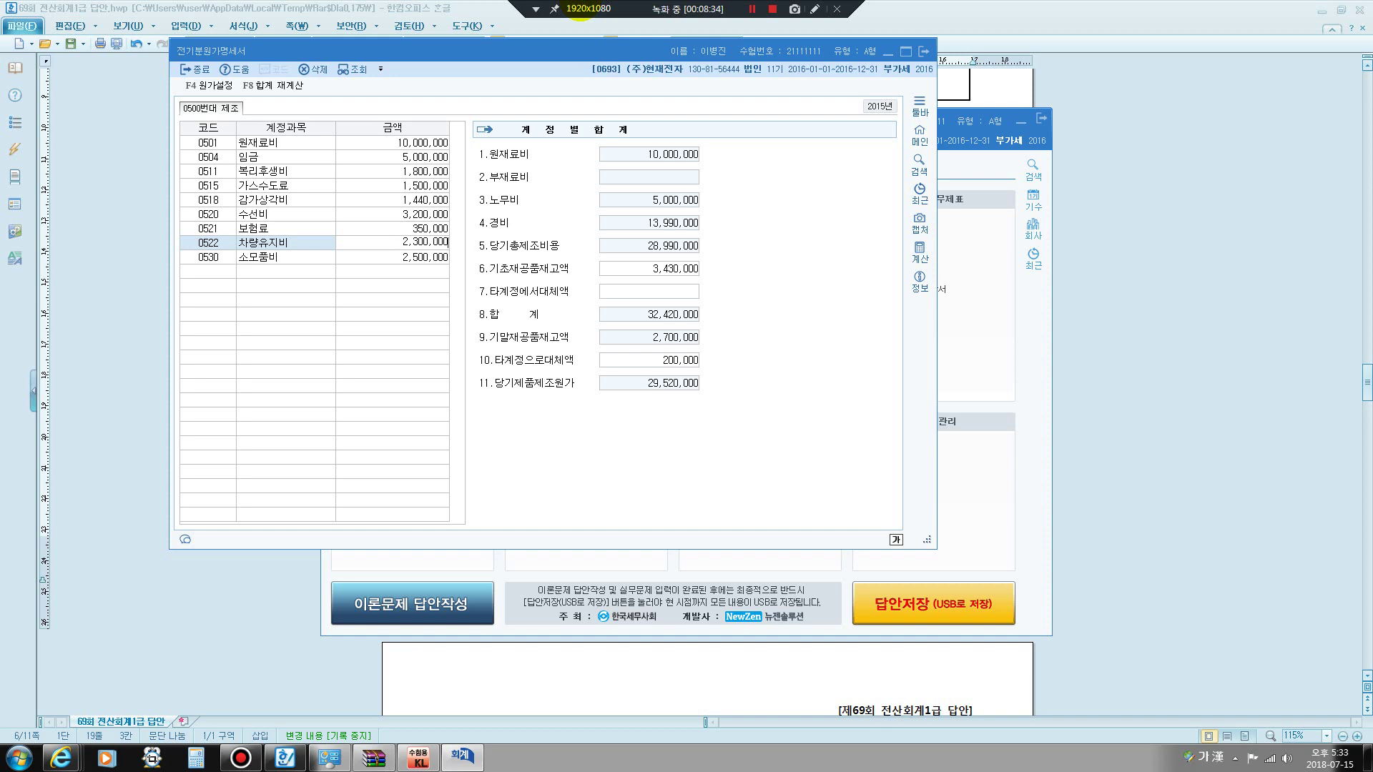
{"action": "type", "text": "00000"}
{"action": "key", "text": "Return"}
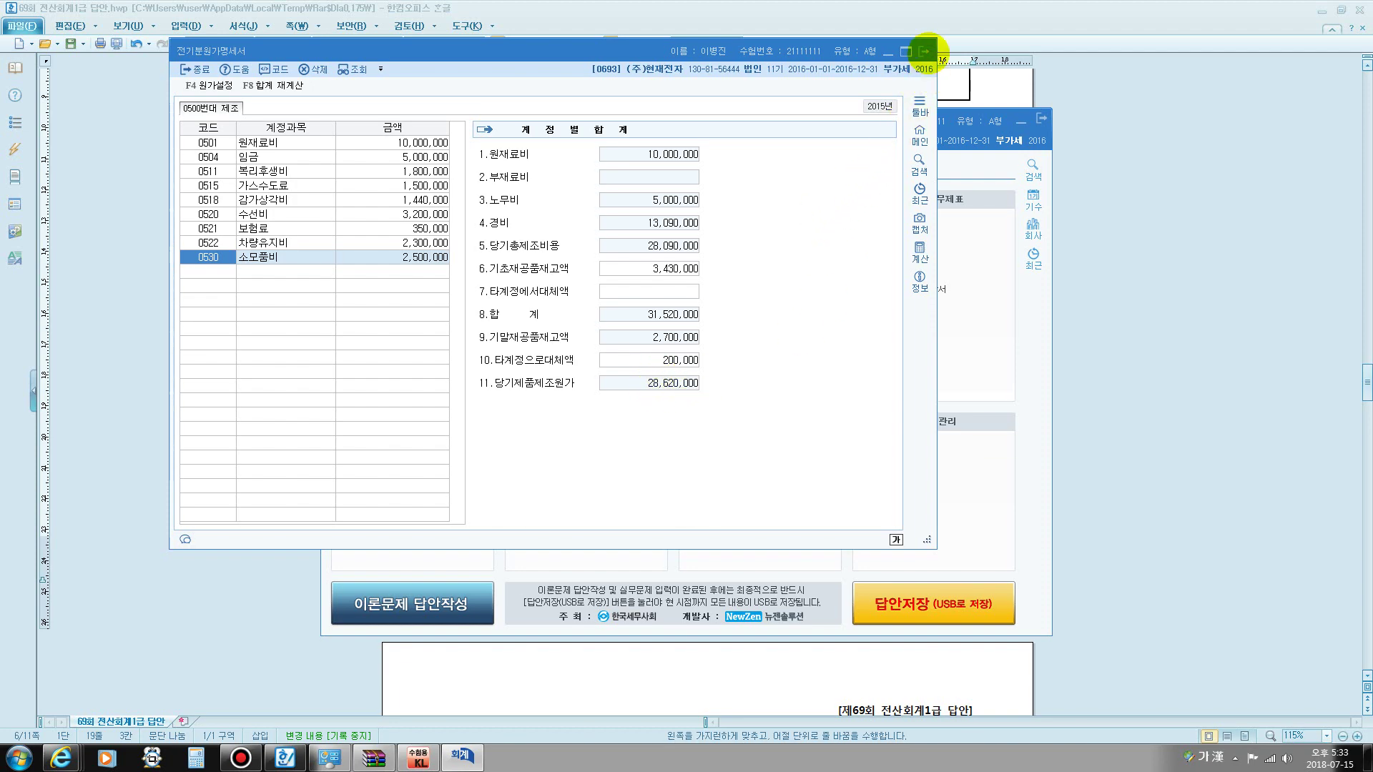
- Close the cost statement and check the answer key's vendor-registration details
{"action": "left_click", "coordinate": [924, 51]}
{"action": "left_click", "coordinate": [741, 86]}
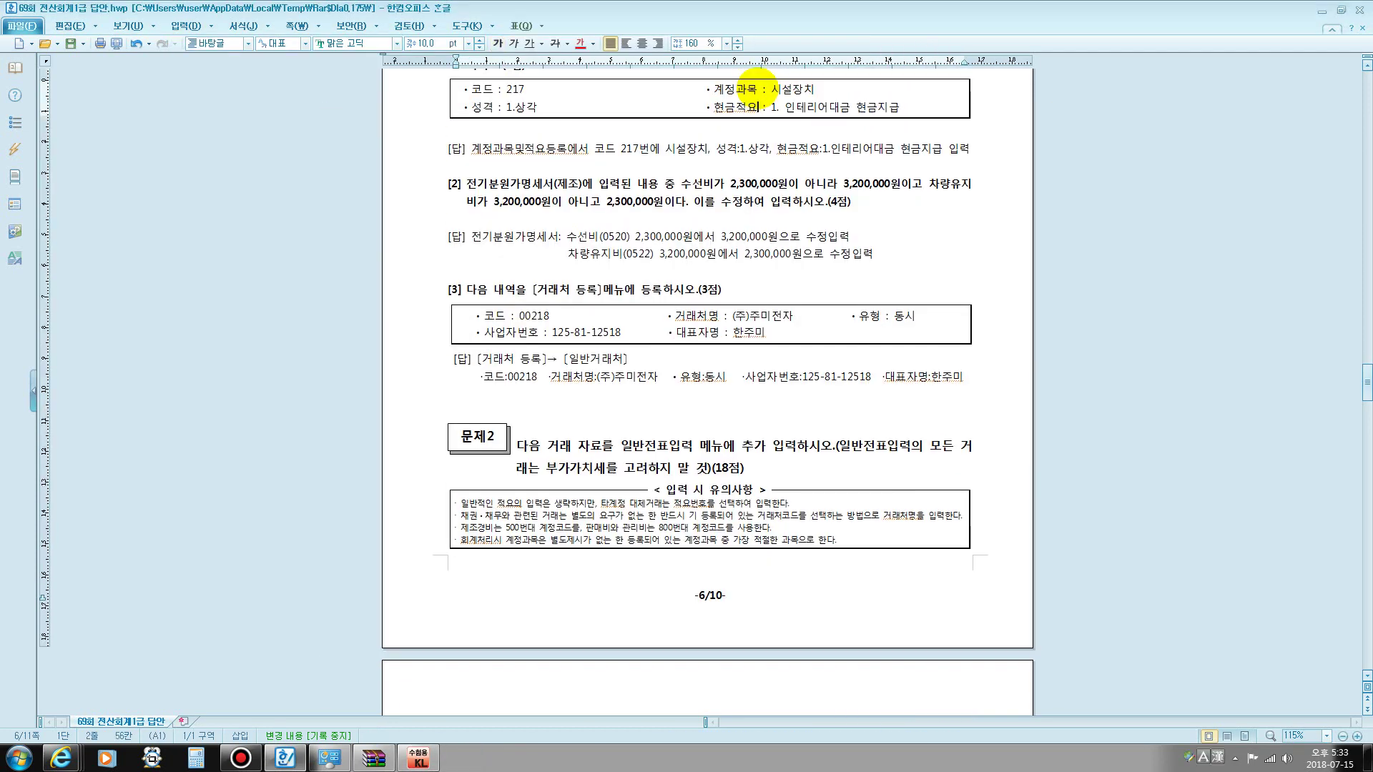
{"action": "scroll", "coordinate": [644, 389], "scroll_direction": "down", "scroll_amount": 3}
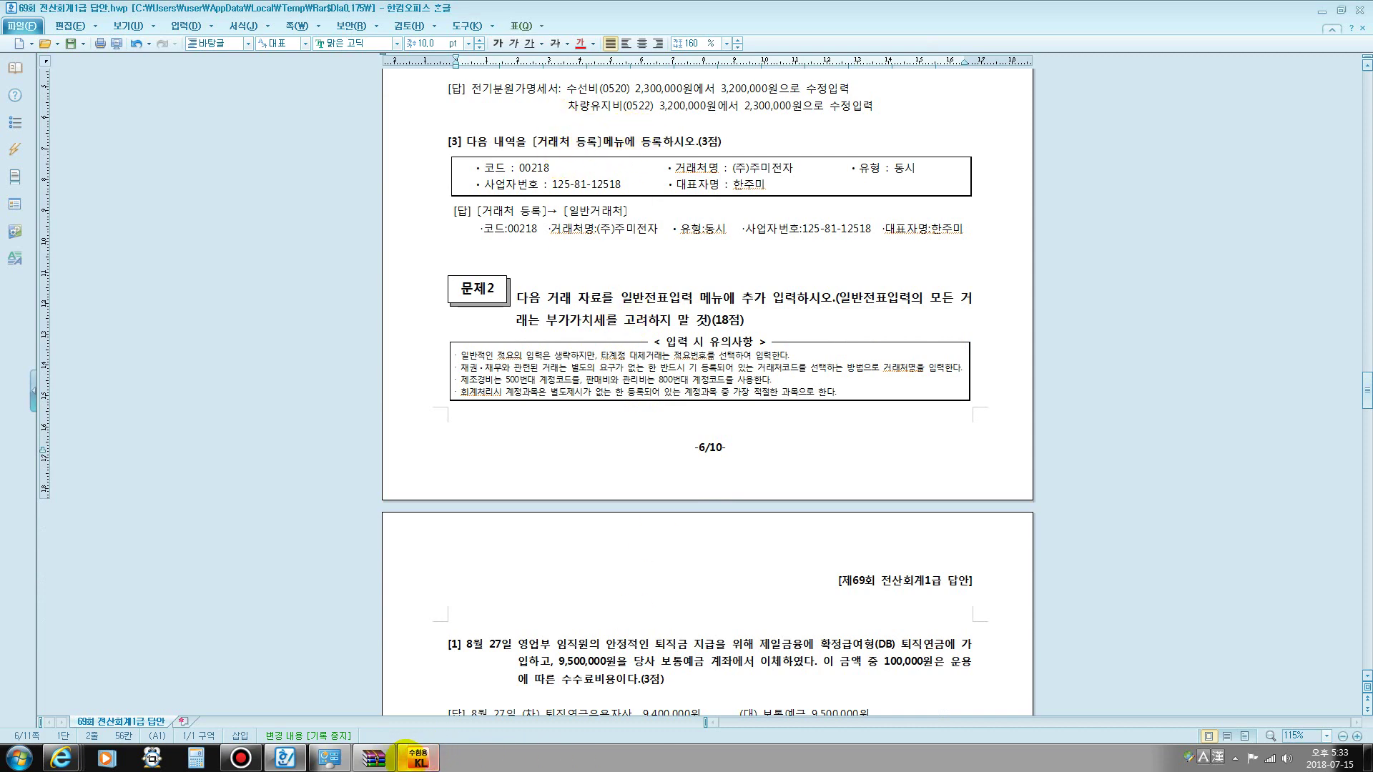
{"action": "left_click", "coordinate": [419, 756]}
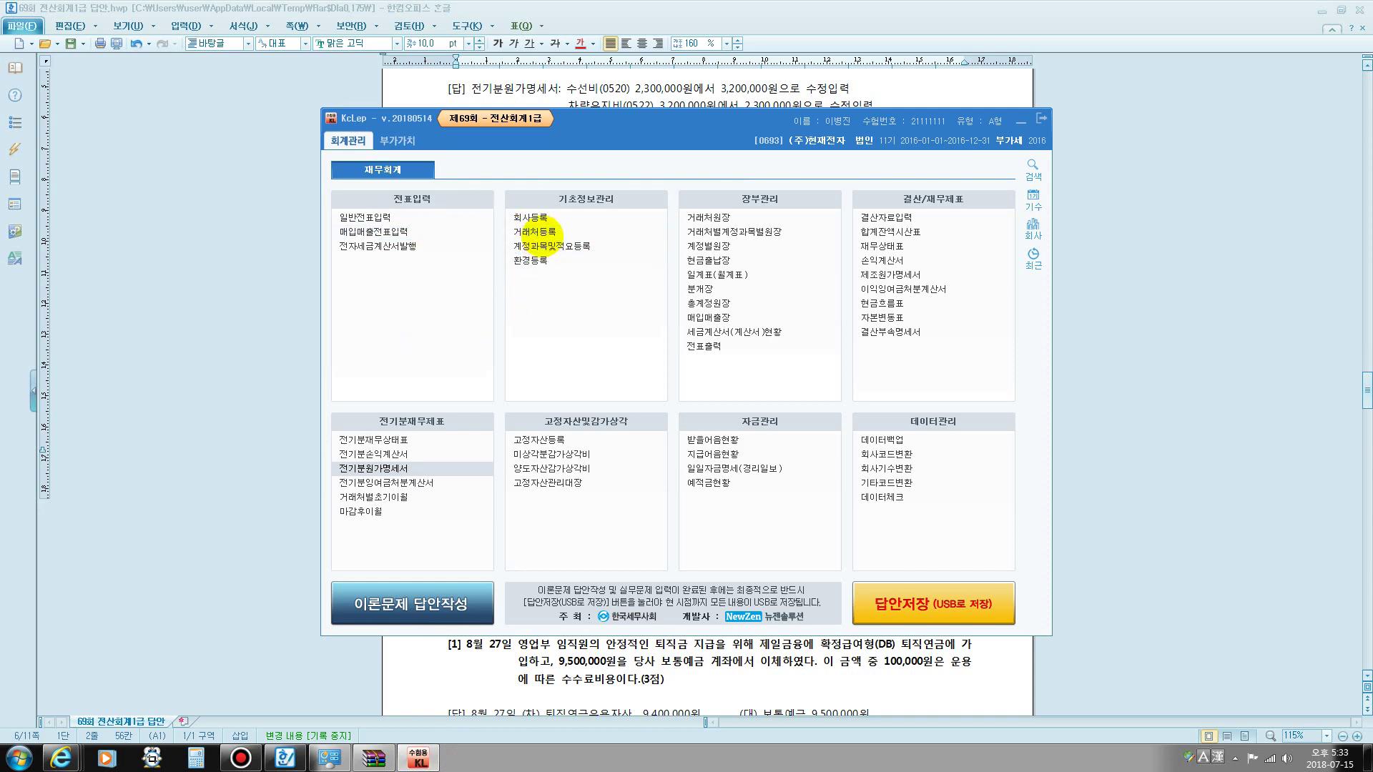
- Register vendor 00218 (주)주미전자 as 동시 with its business number and representative's name
{"action": "left_click", "coordinate": [538, 231]}
{"action": "type", "text": "218"}
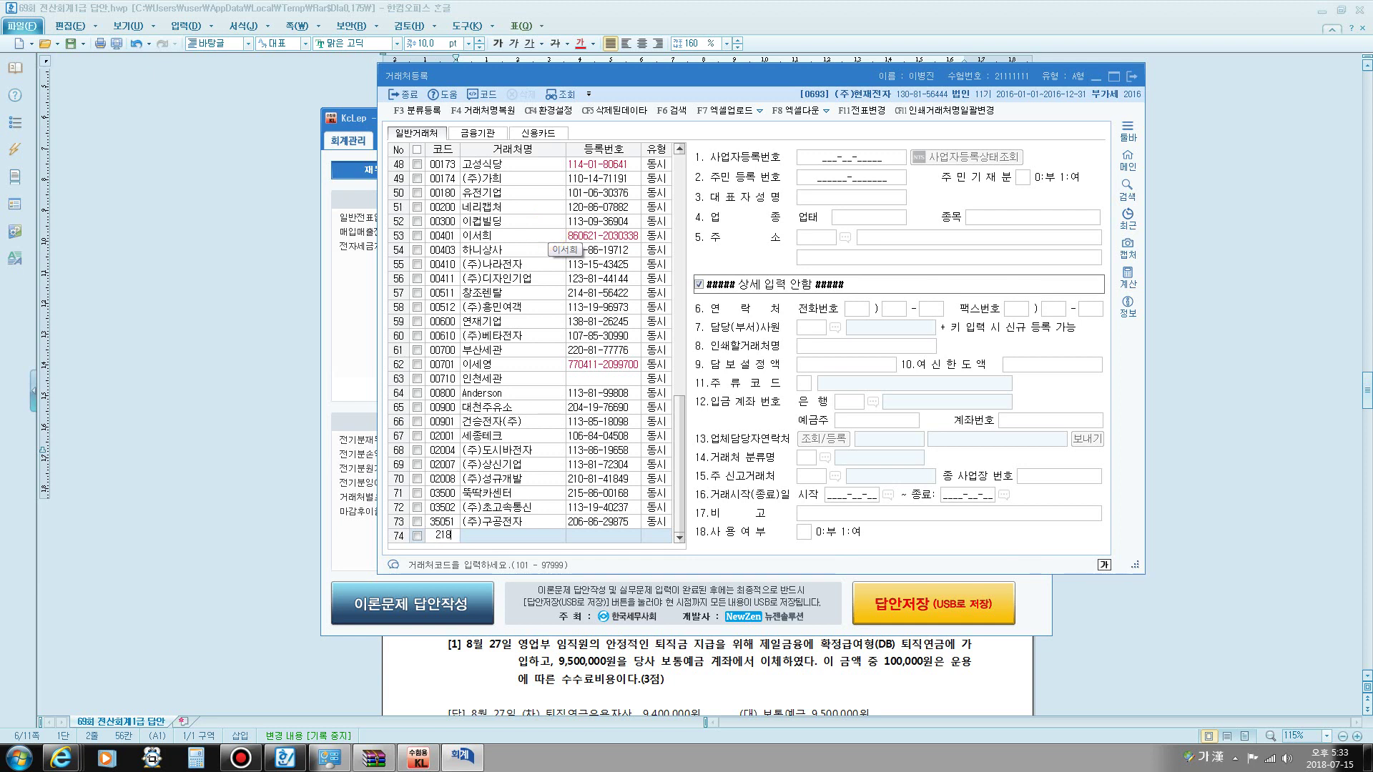
{"action": "key", "text": "Return"}
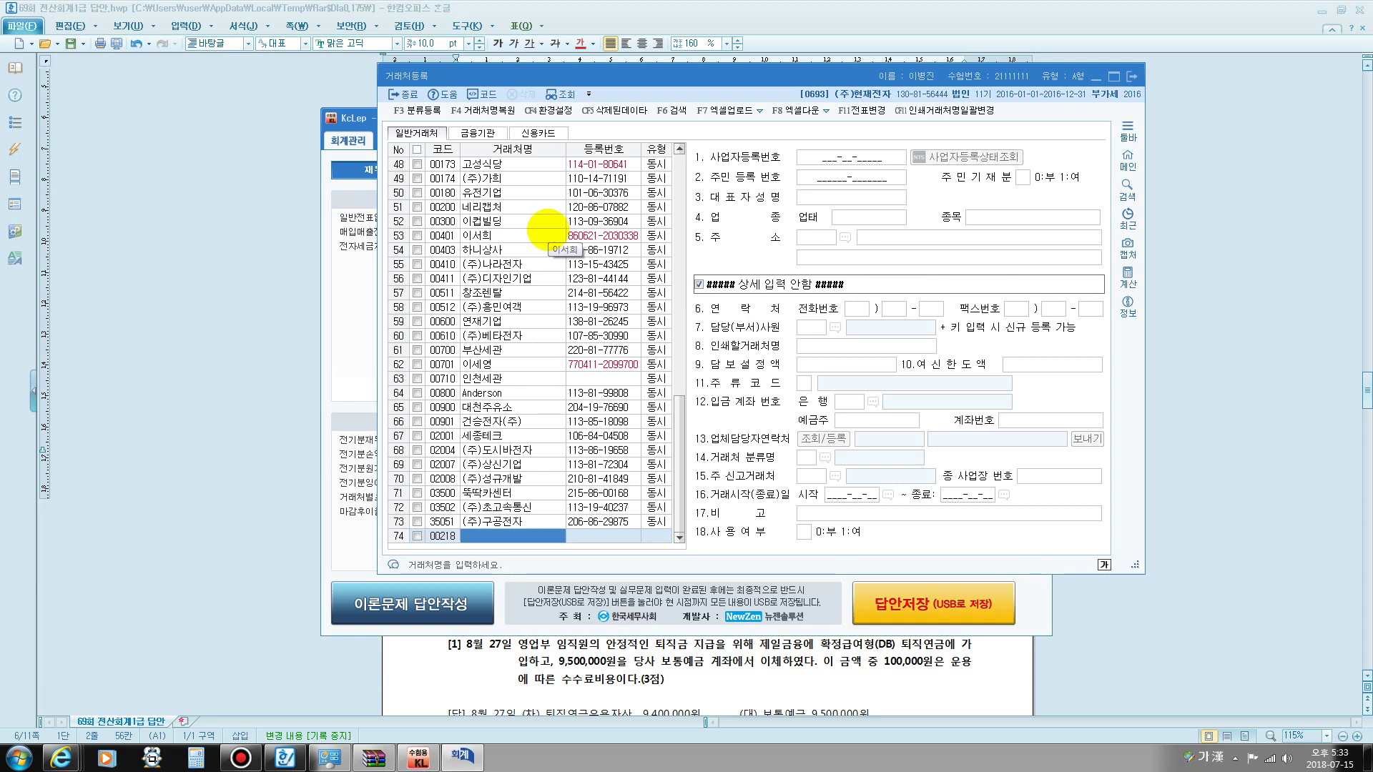
{"action": "type", "text": "("}
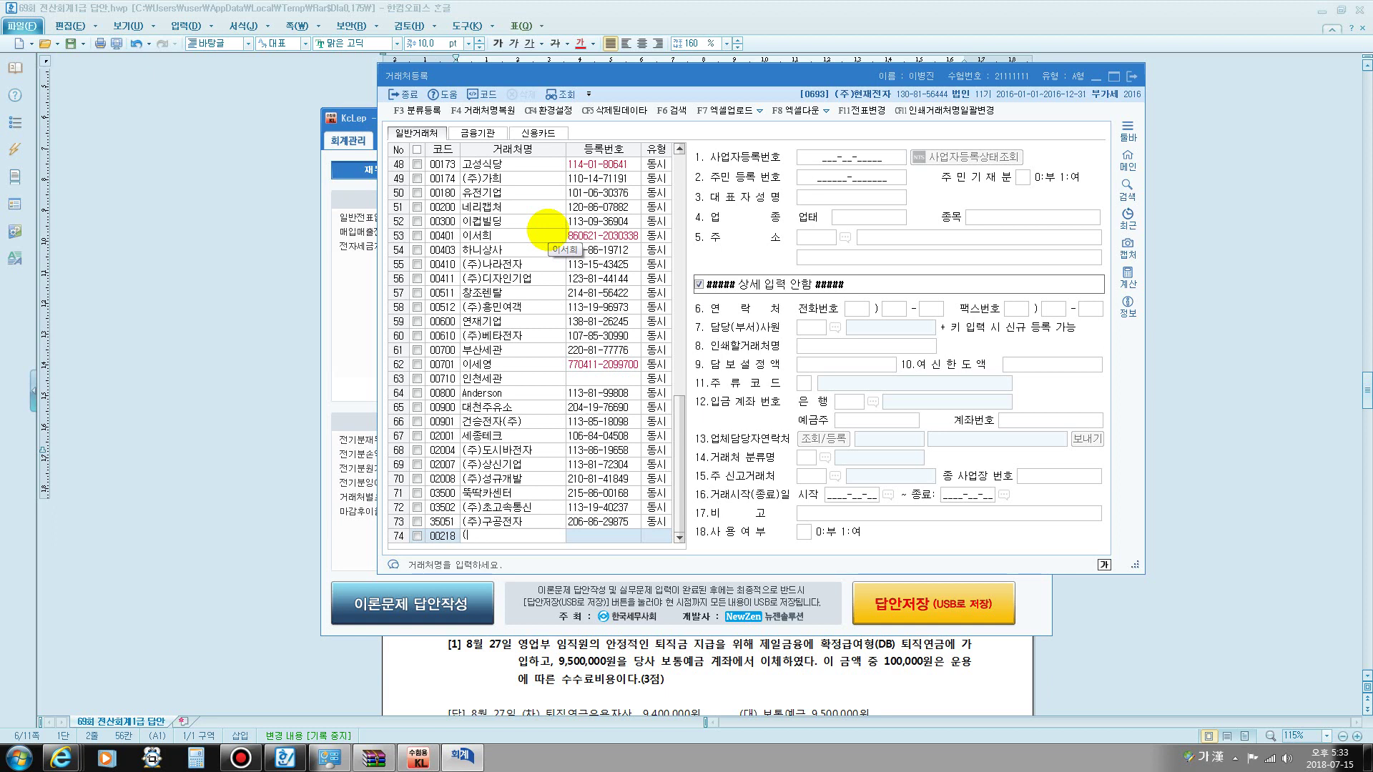
{"action": "type", "text": "주)주미"}
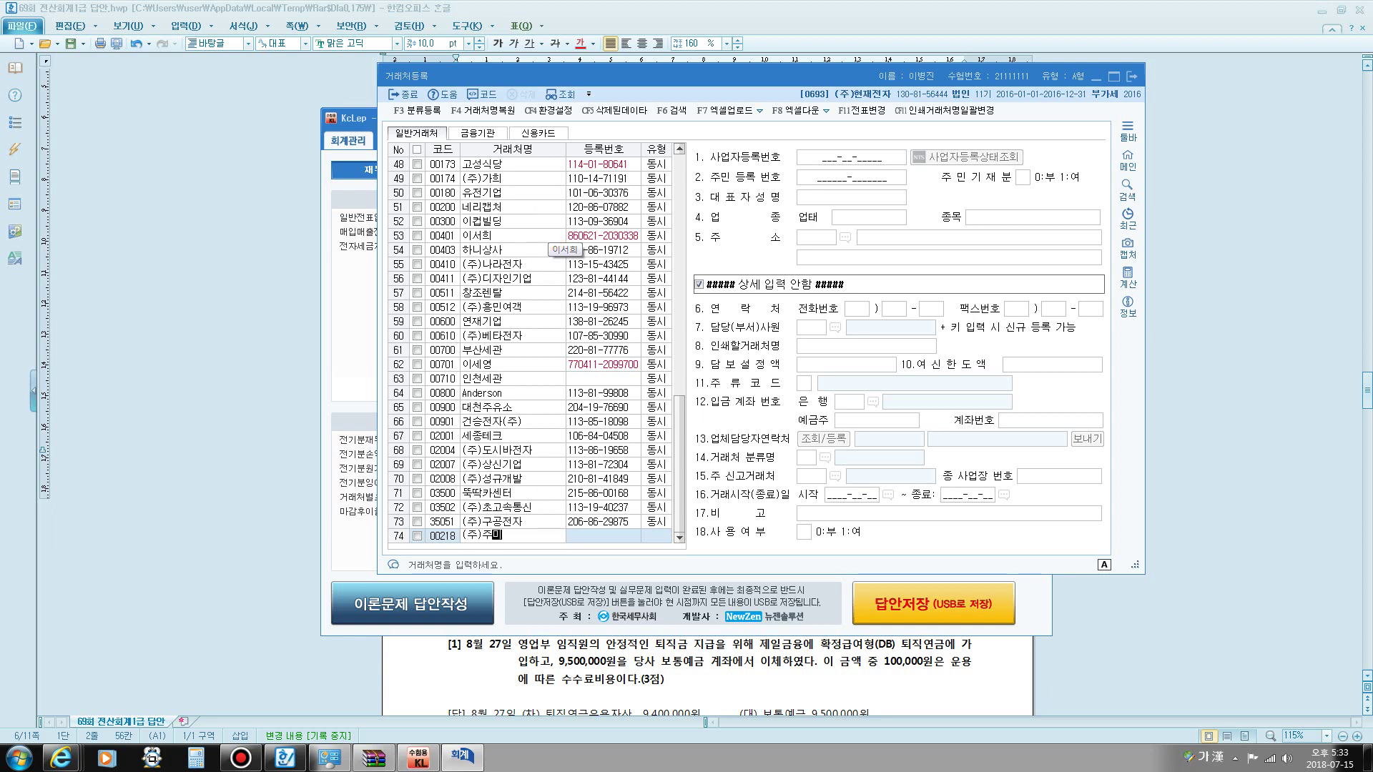
{"action": "type", "text": "전자"}
{"action": "key", "text": "Return"}
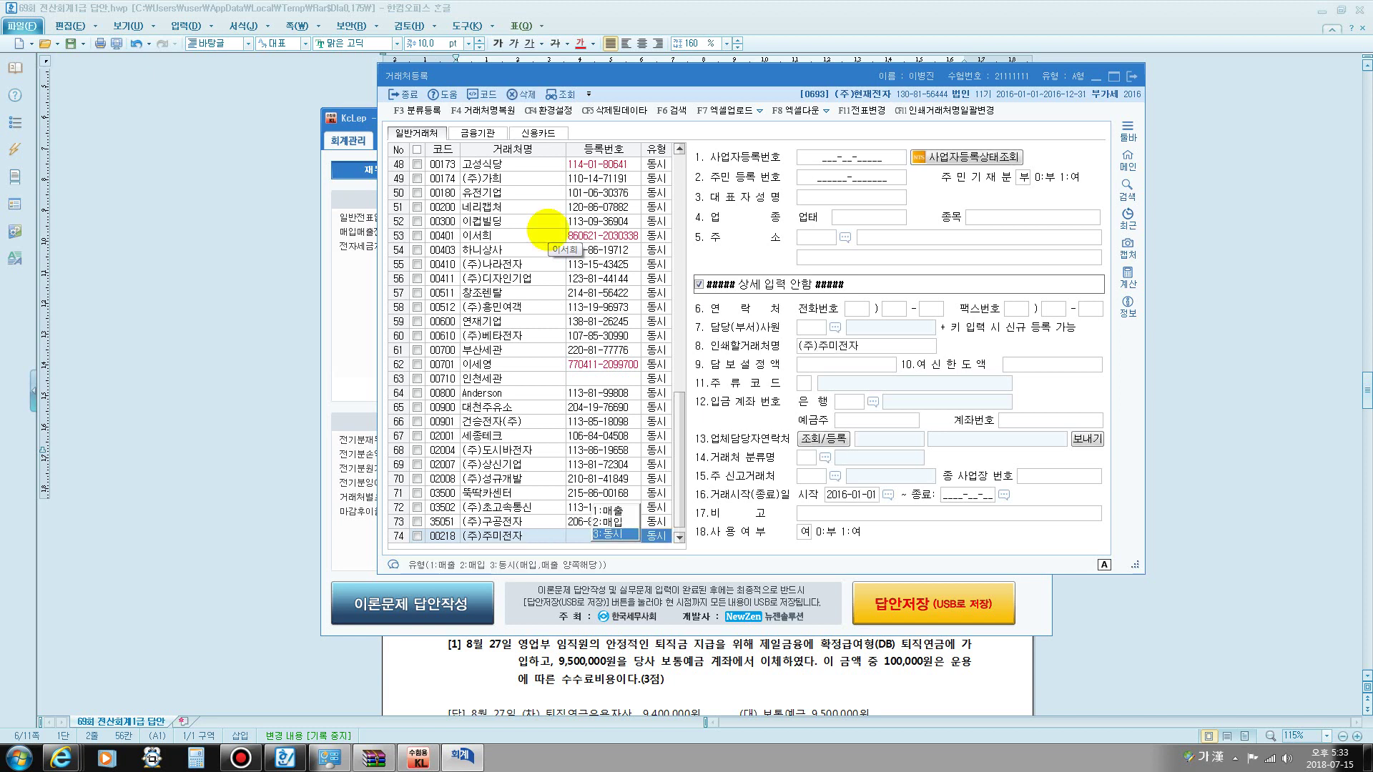
{"action": "key", "text": "Return"}
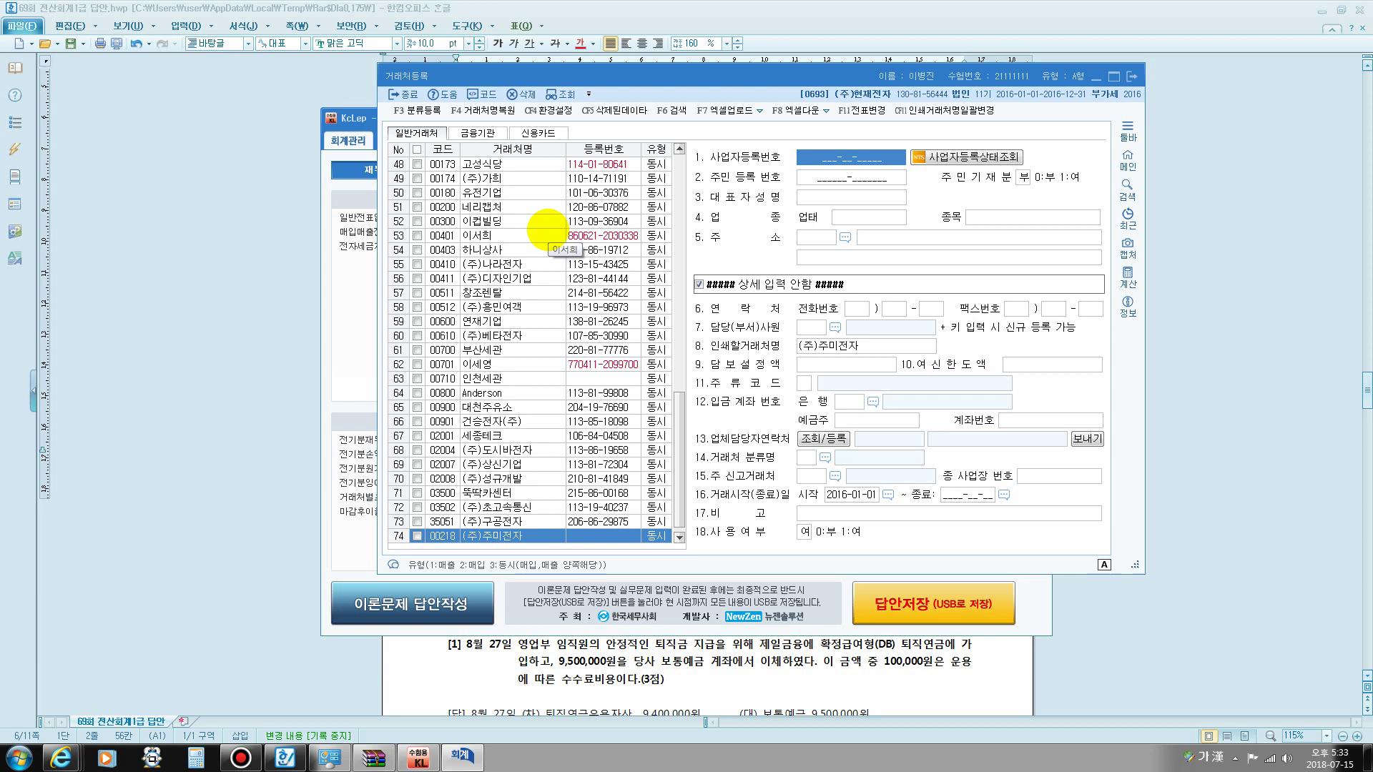
{"action": "type", "text": "125-__-_____"}
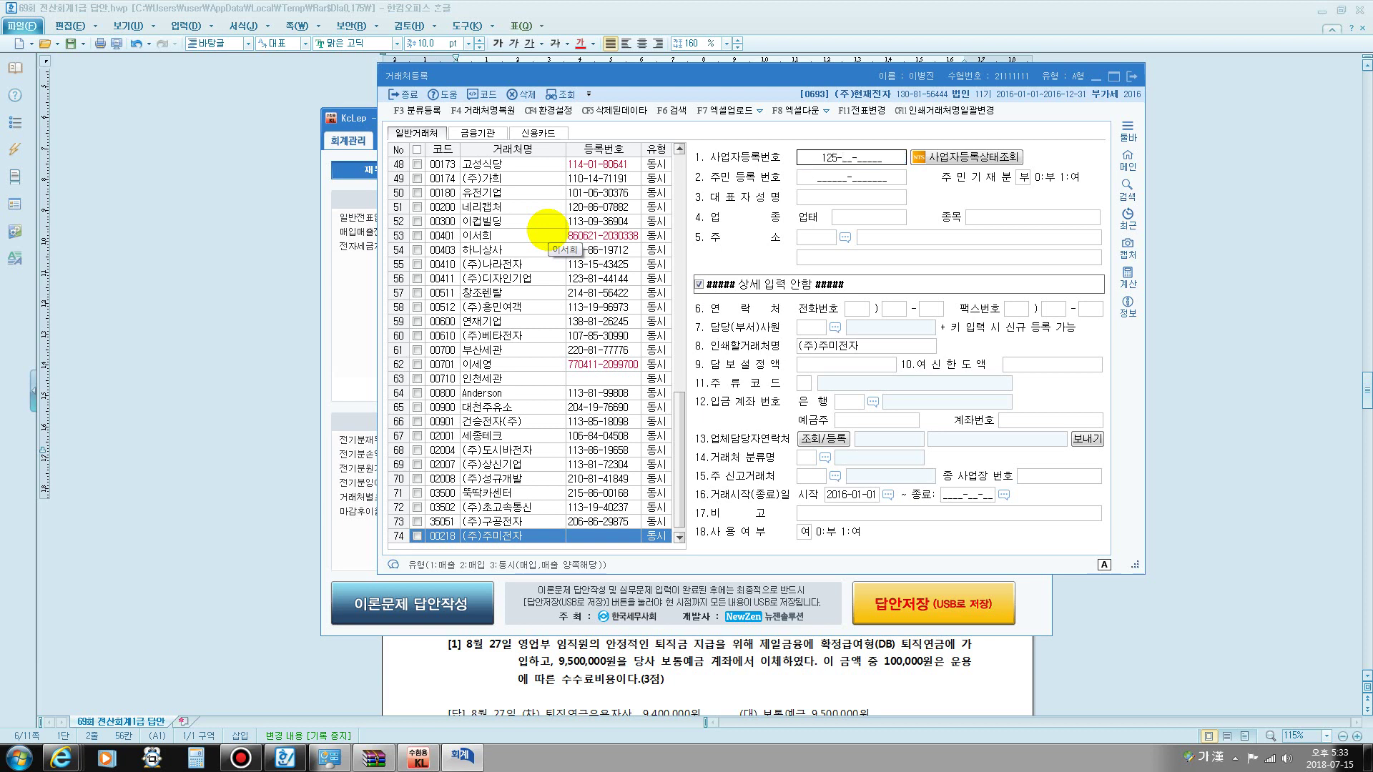
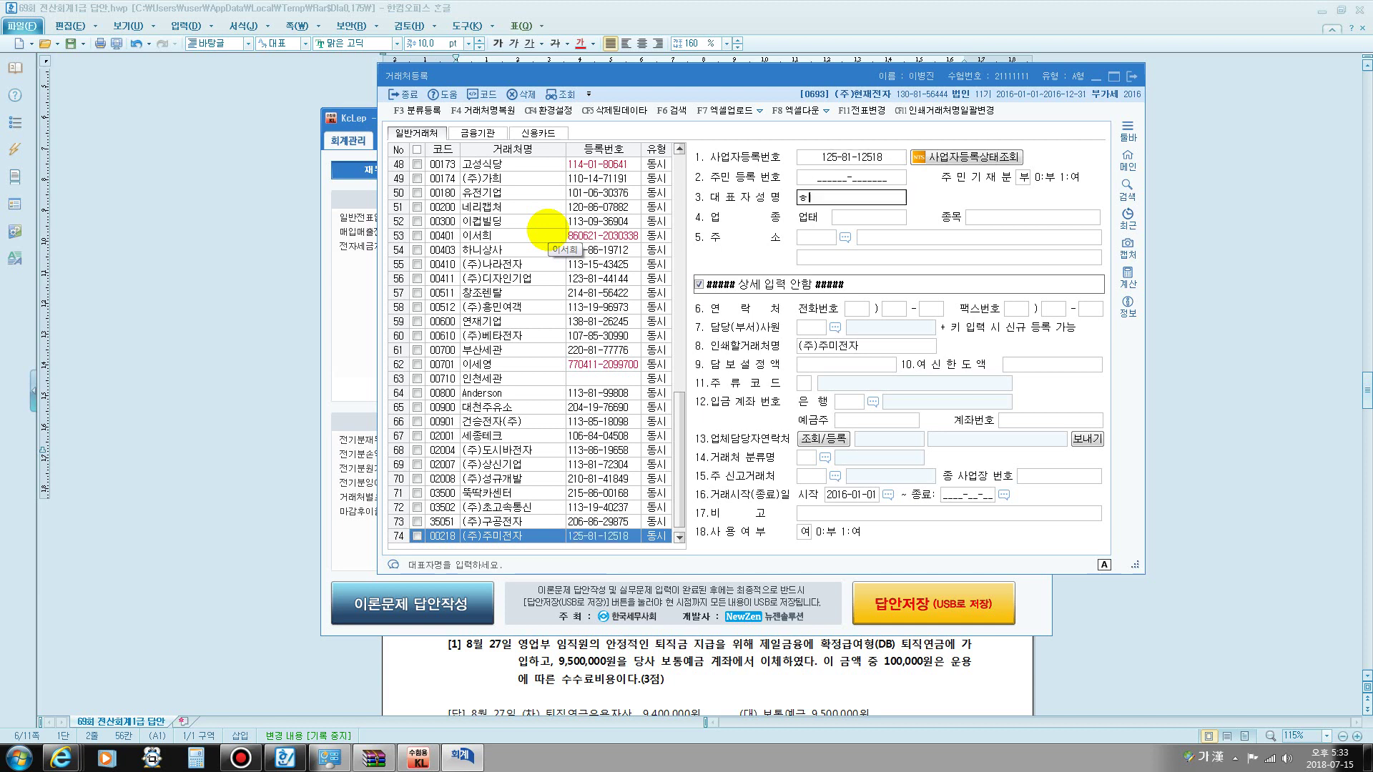
{"action": "key", "text": "Return"}
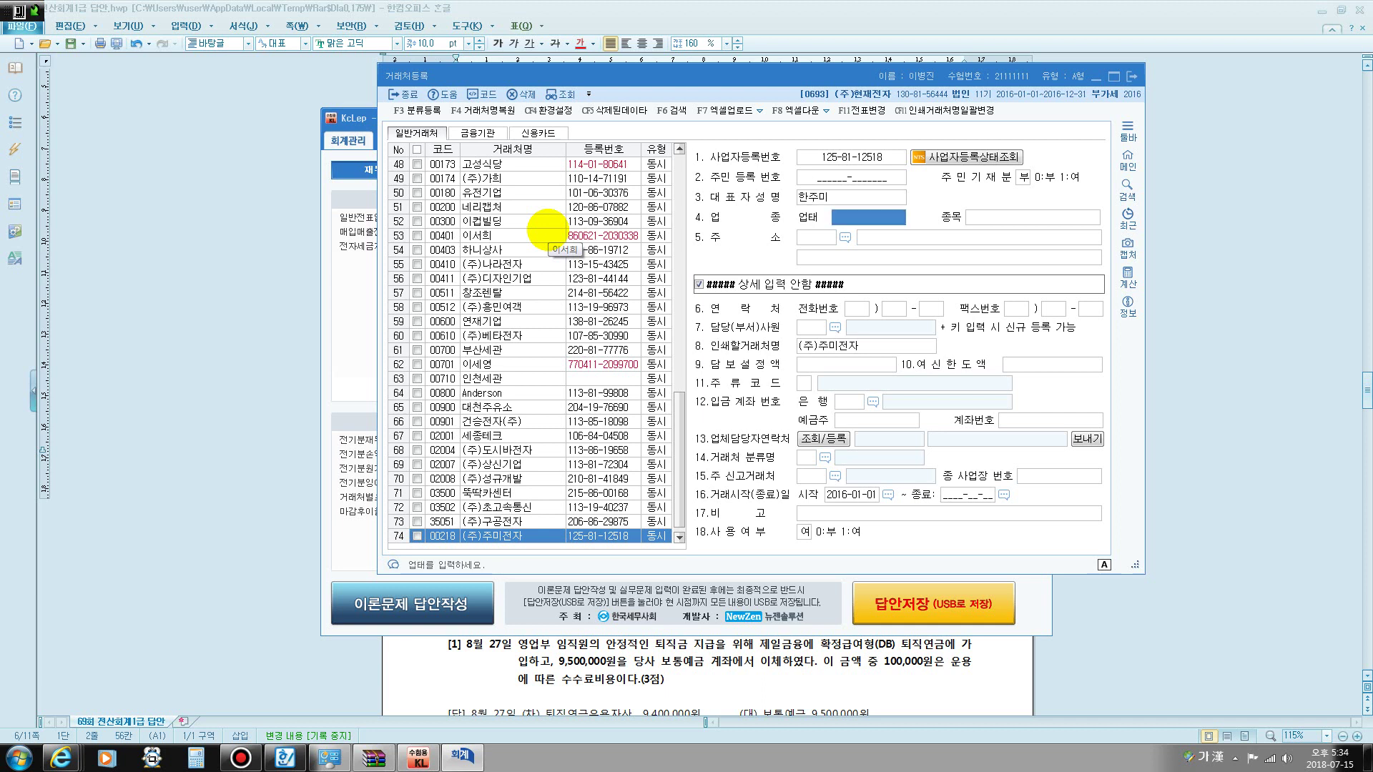
{"action": "key", "text": "Return"}
{"action": "key", "text": "Return"}
{"action": "key", "text": "Return"}
{"action": "key", "text": "Return"}
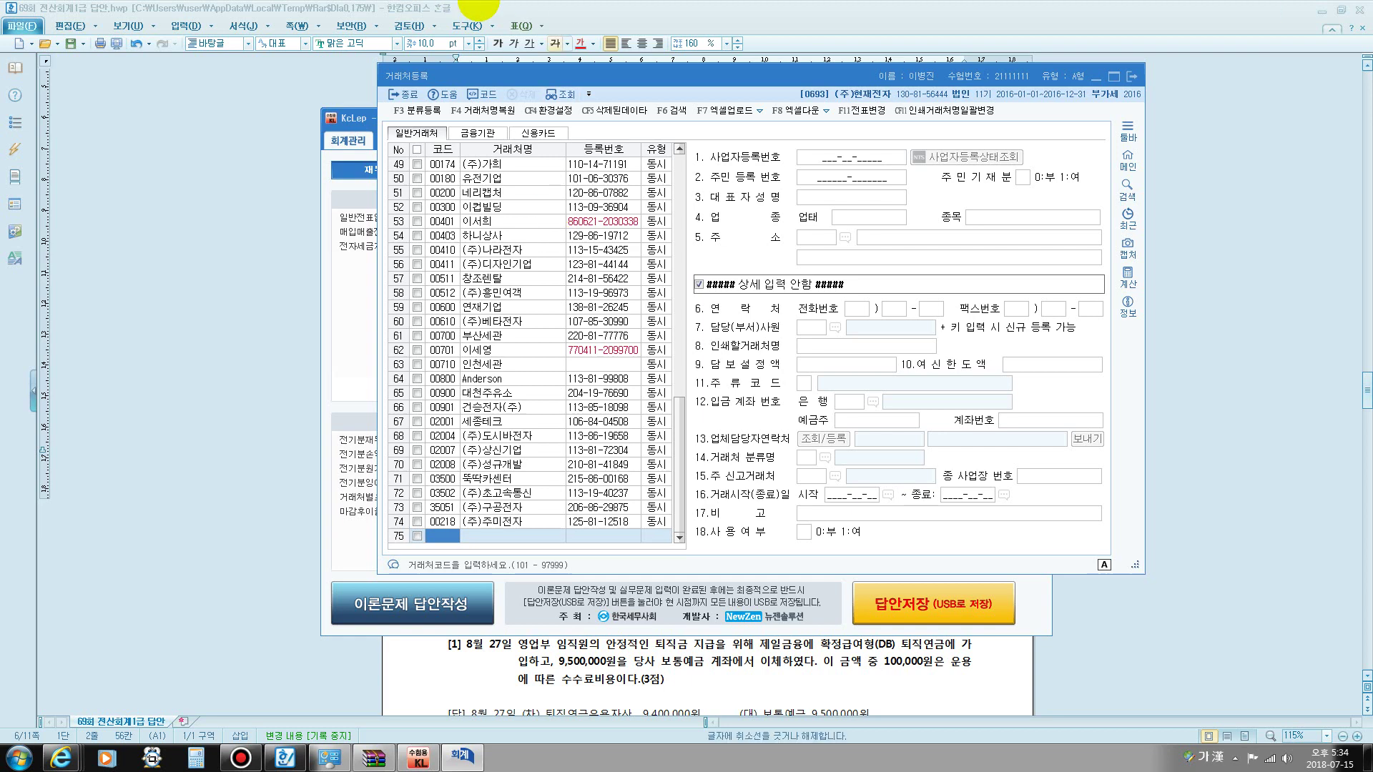
{"action": "left_click", "coordinate": [1131, 76]}
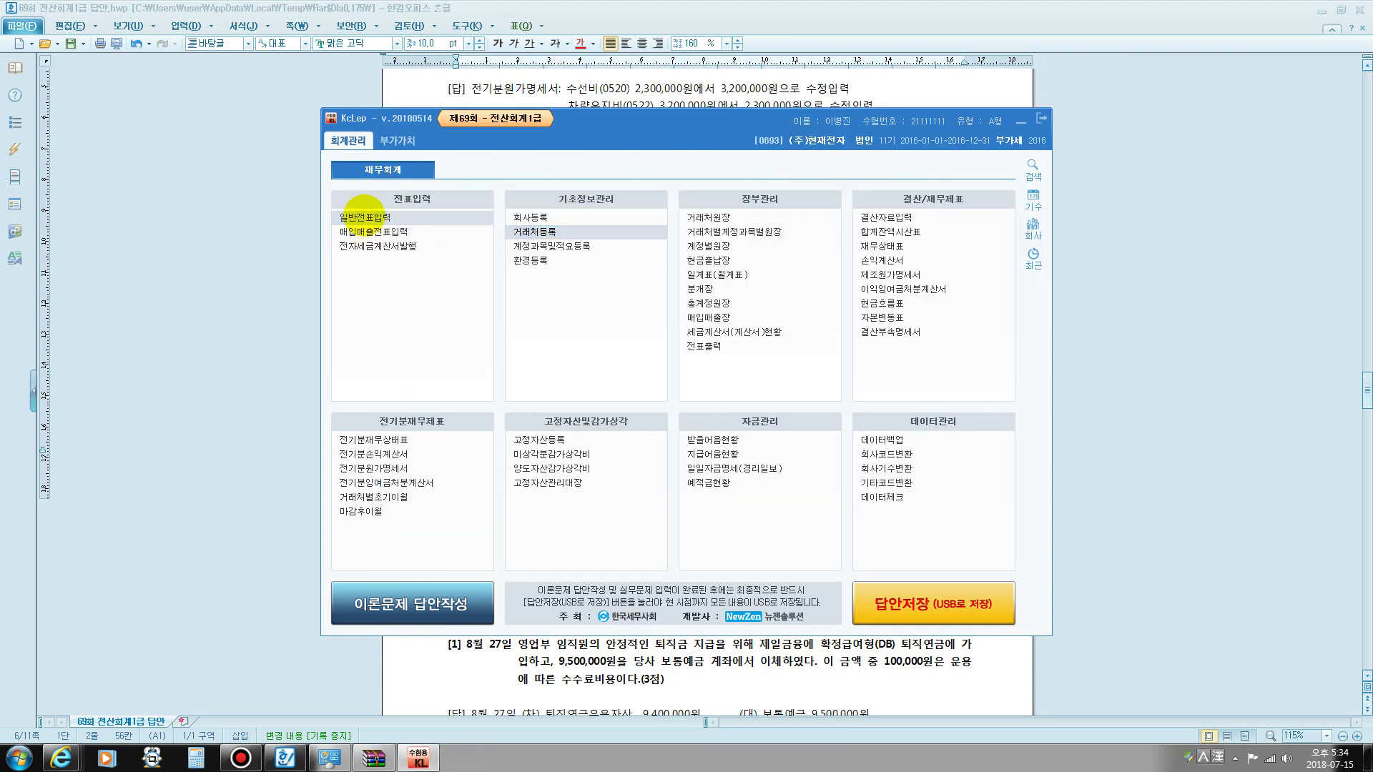
{"action": "left_click", "coordinate": [366, 218]}
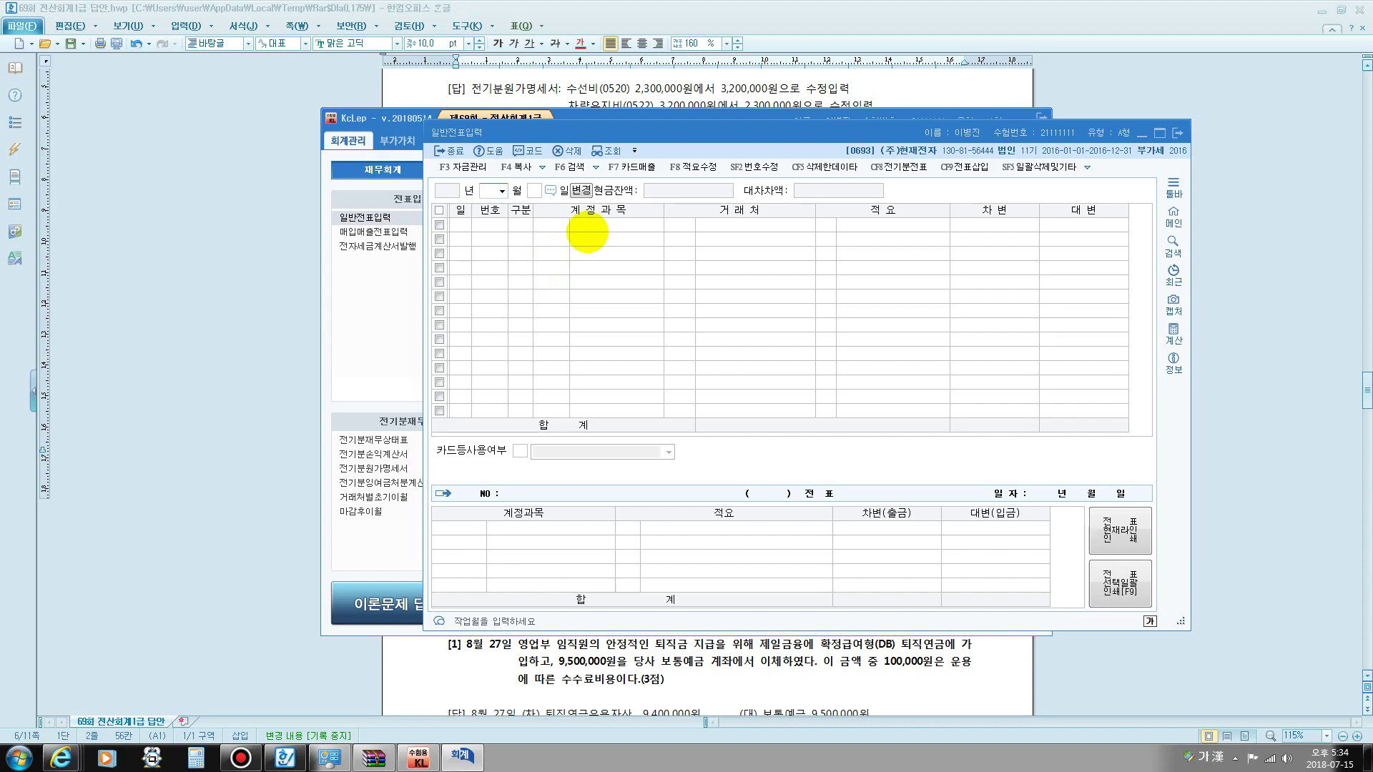
{"action": "left_click", "coordinate": [704, 57]}
{"action": "scroll", "coordinate": [668, 209], "scroll_direction": "down", "scroll_amount": 5}
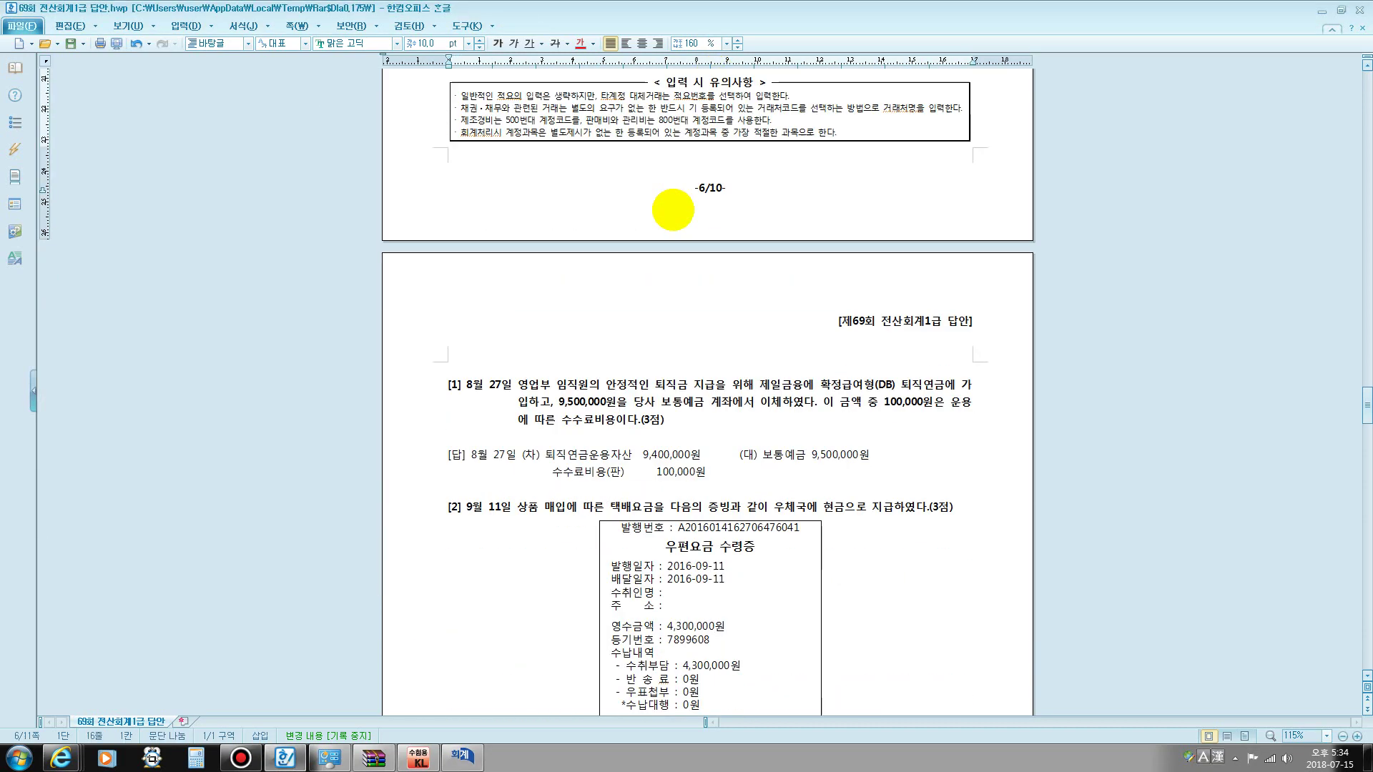
{"action": "scroll", "coordinate": [669, 209], "scroll_direction": "up", "scroll_amount": 2}
{"action": "scroll", "coordinate": [520, 496], "scroll_direction": "down", "scroll_amount": 3}
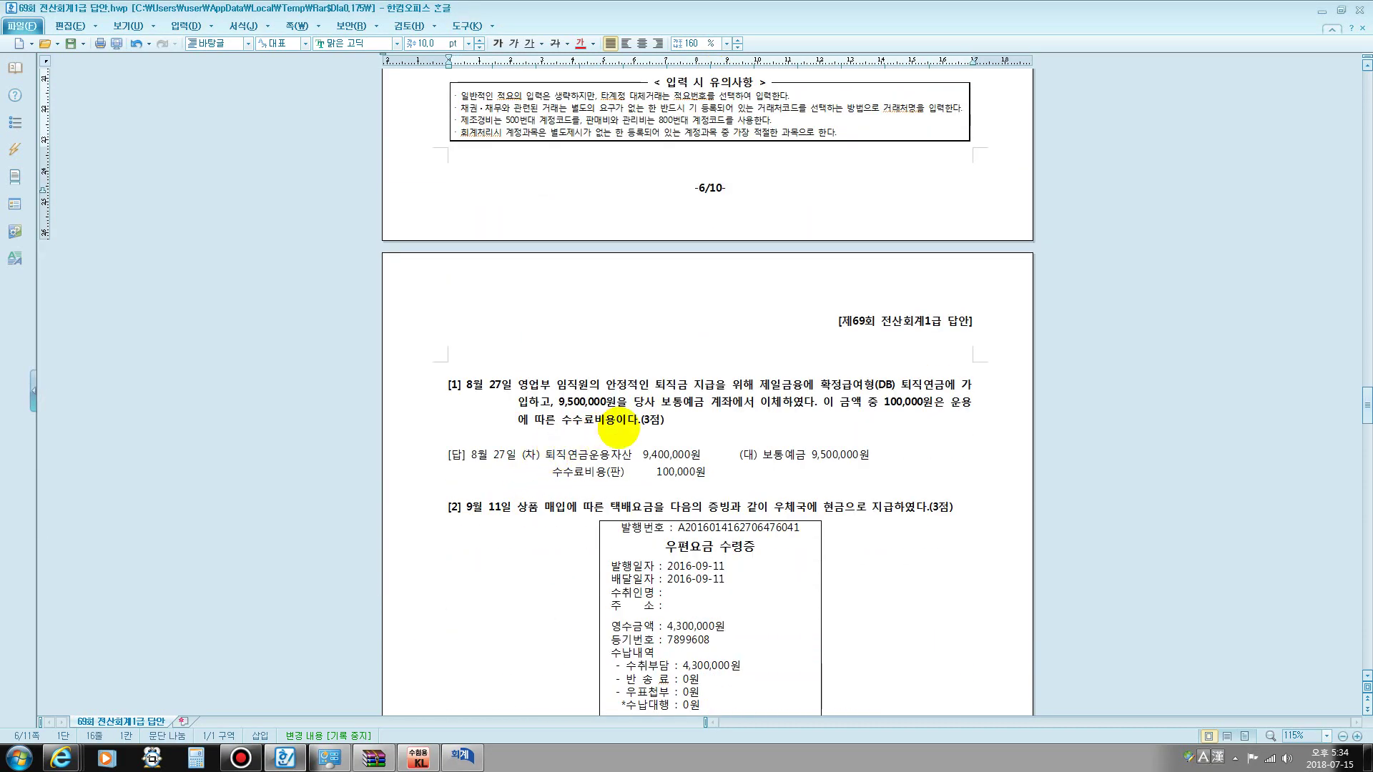
{"action": "left_click_drag", "start_coordinate": [817, 385], "coordinate": [897, 370]}
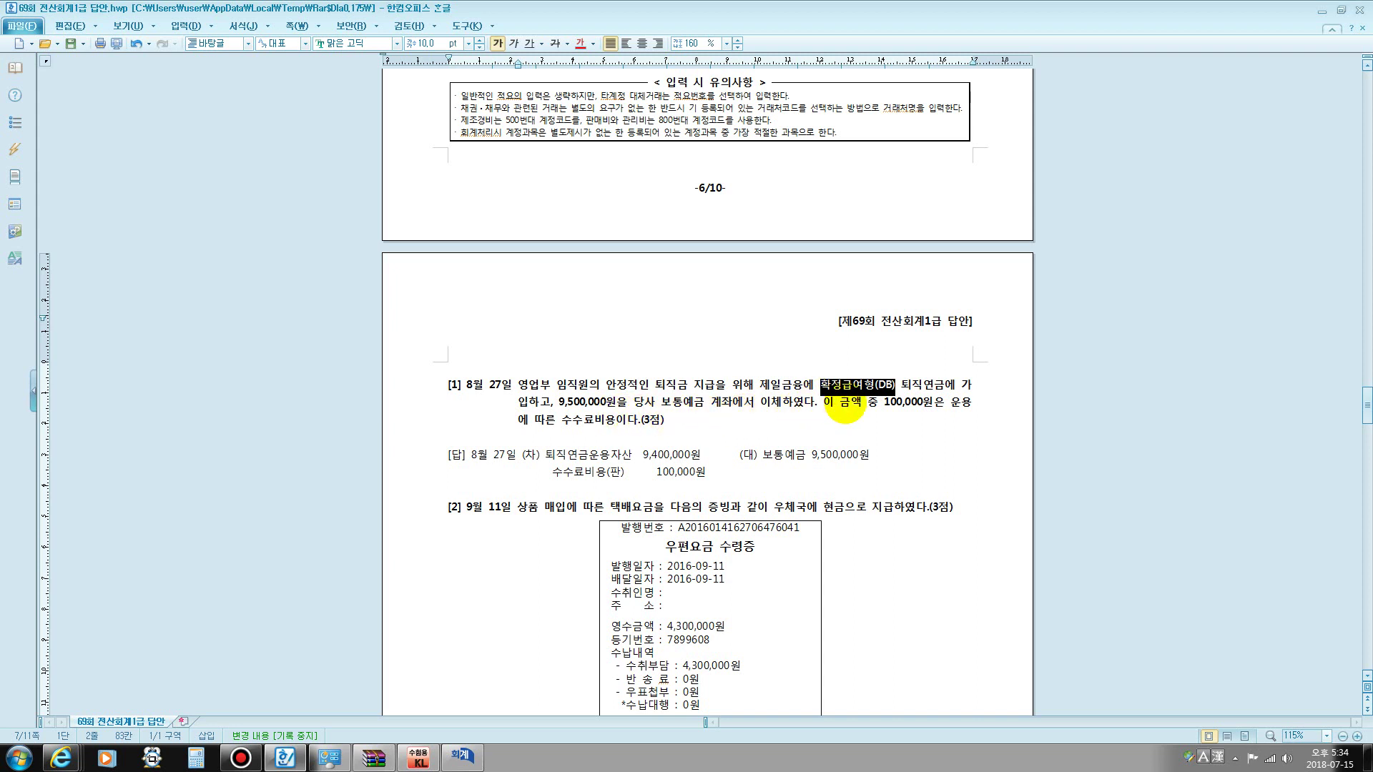
{"action": "left_click_drag", "start_coordinate": [567, 403], "coordinate": [617, 405]}
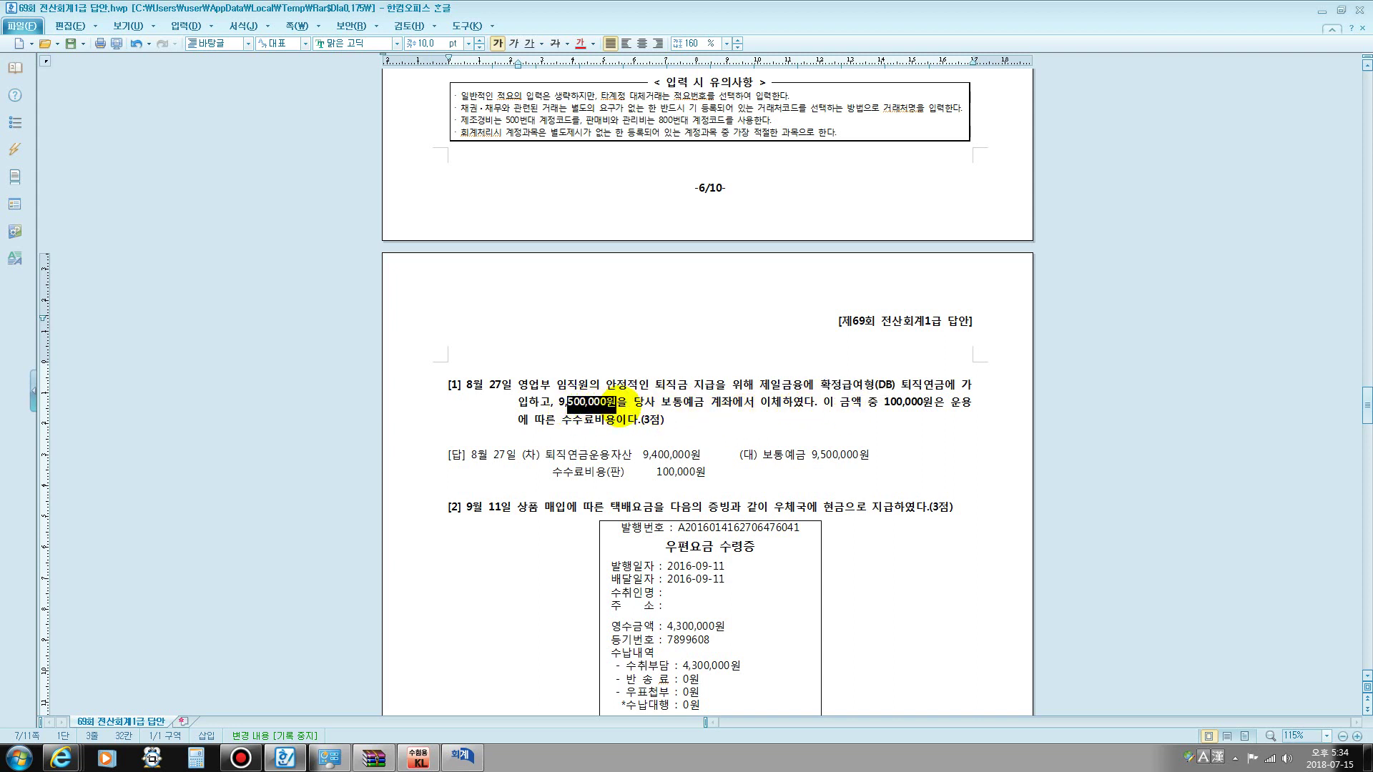
{"action": "left_click_drag", "start_coordinate": [742, 455], "coordinate": [885, 459]}
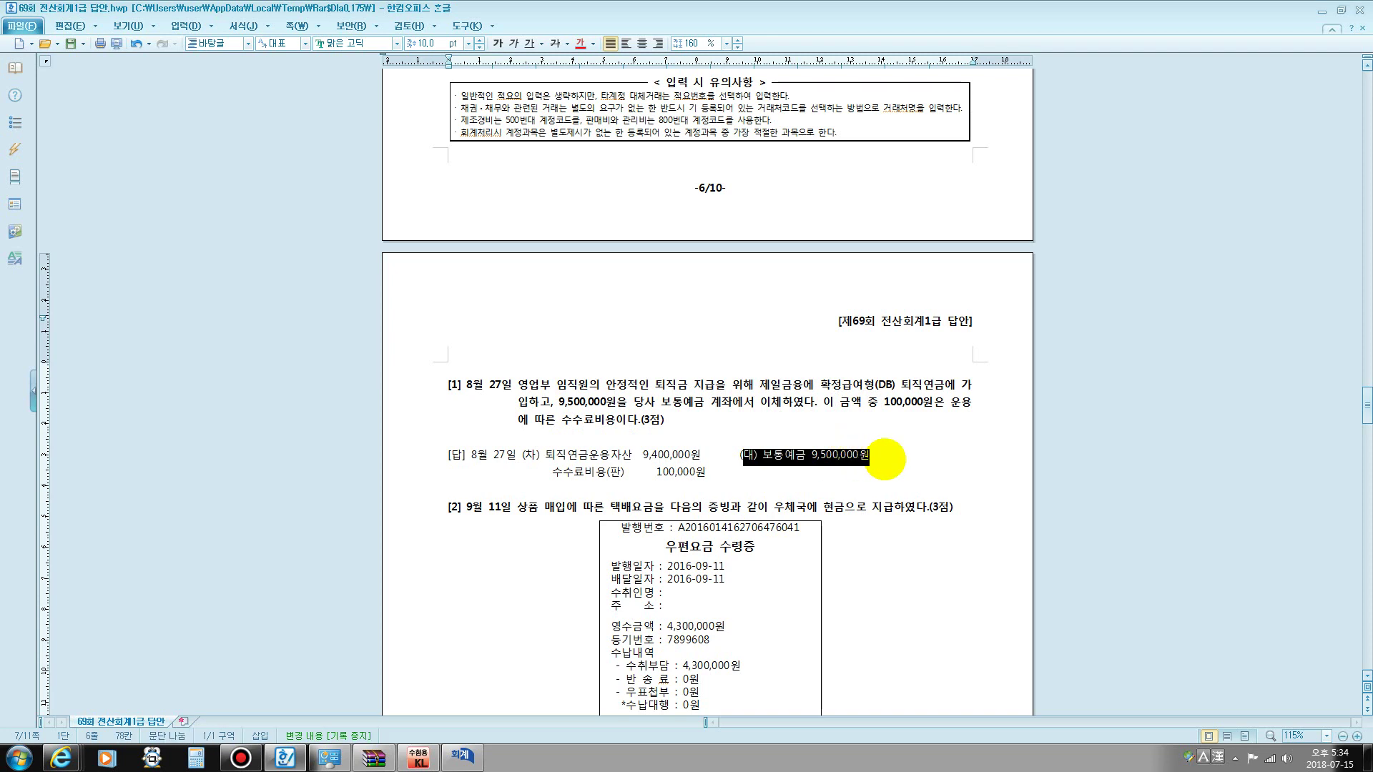
{"action": "left_click_drag", "start_coordinate": [862, 404], "coordinate": [911, 404]}
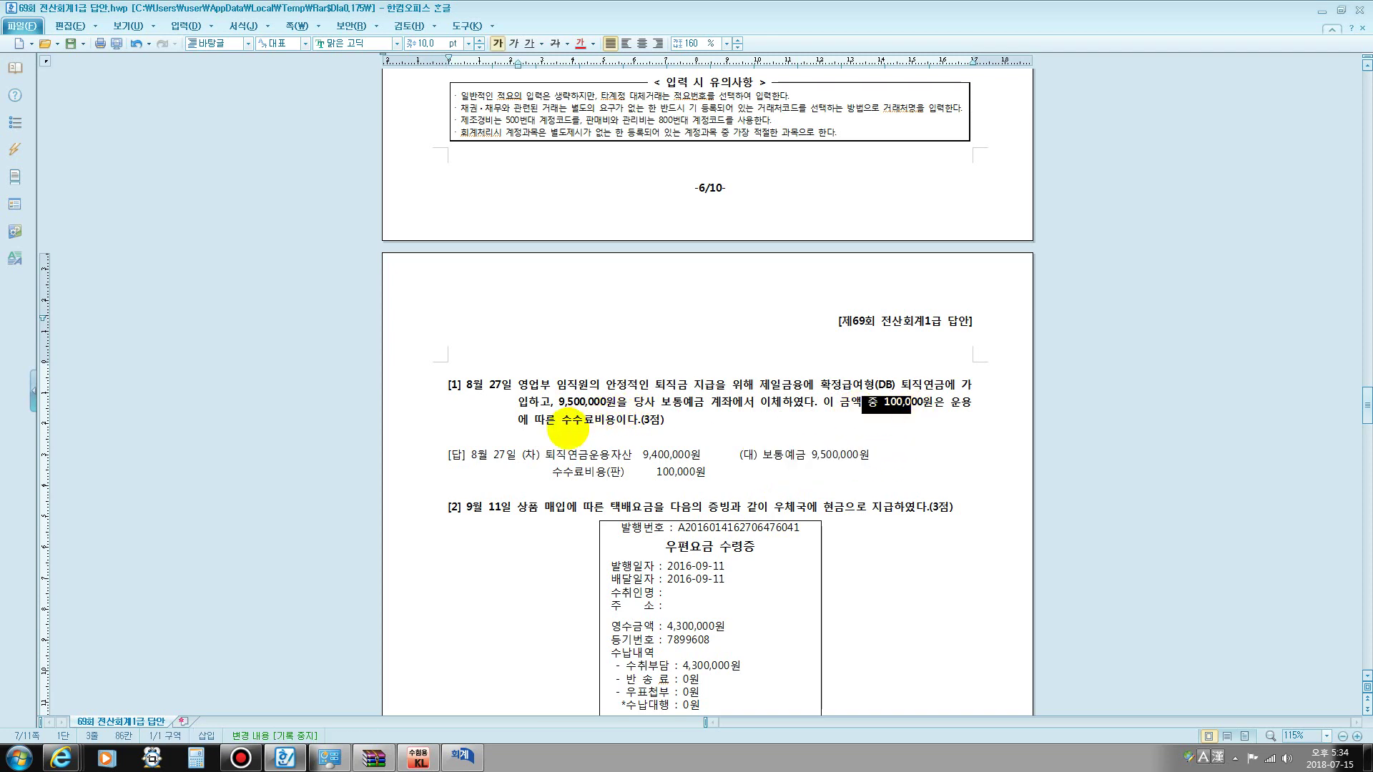
{"action": "left_click_drag", "start_coordinate": [570, 424], "coordinate": [644, 424]}
{"action": "scroll", "coordinate": [766, 336], "scroll_direction": "down", "scroll_amount": 2}
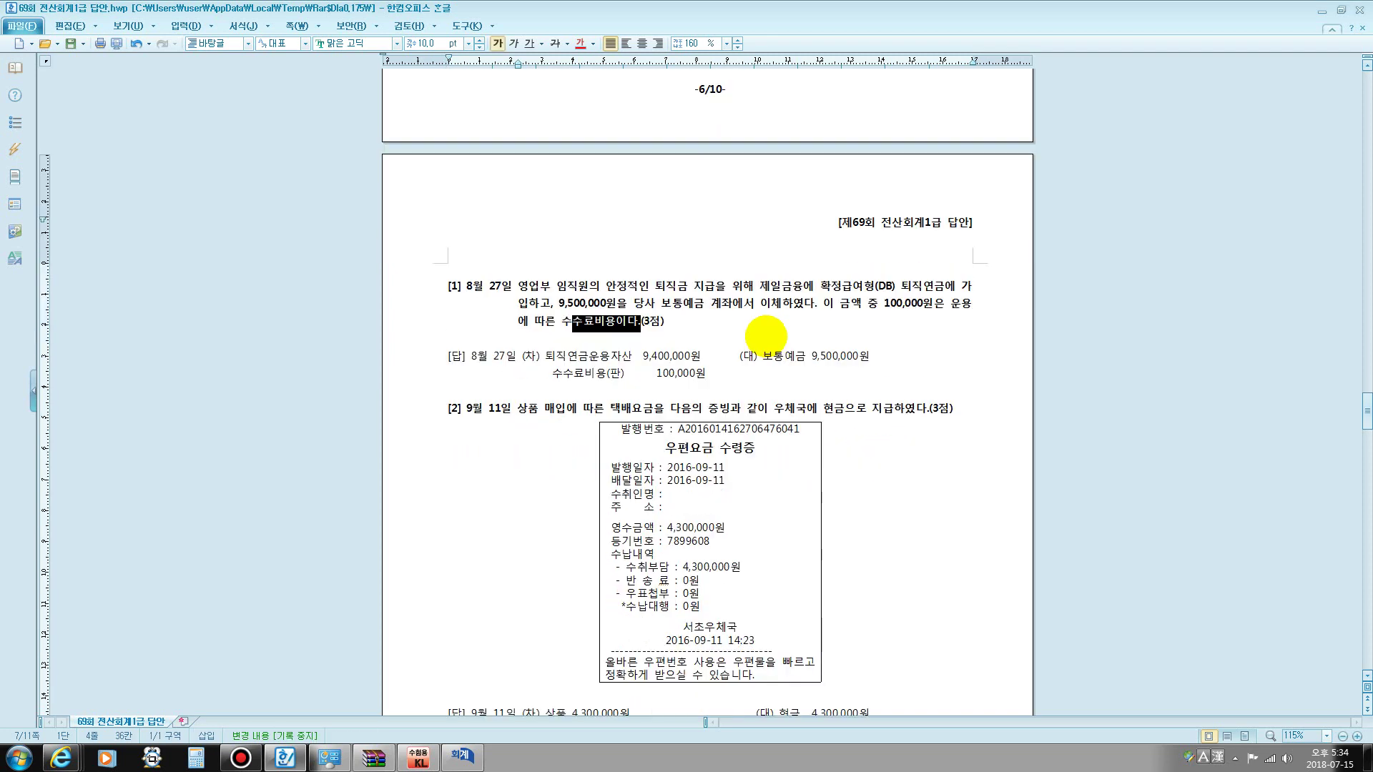
- Start an August 27 journal entry crediting 0103 보통예금 9,500,000
{"action": "left_click", "coordinate": [463, 756]}
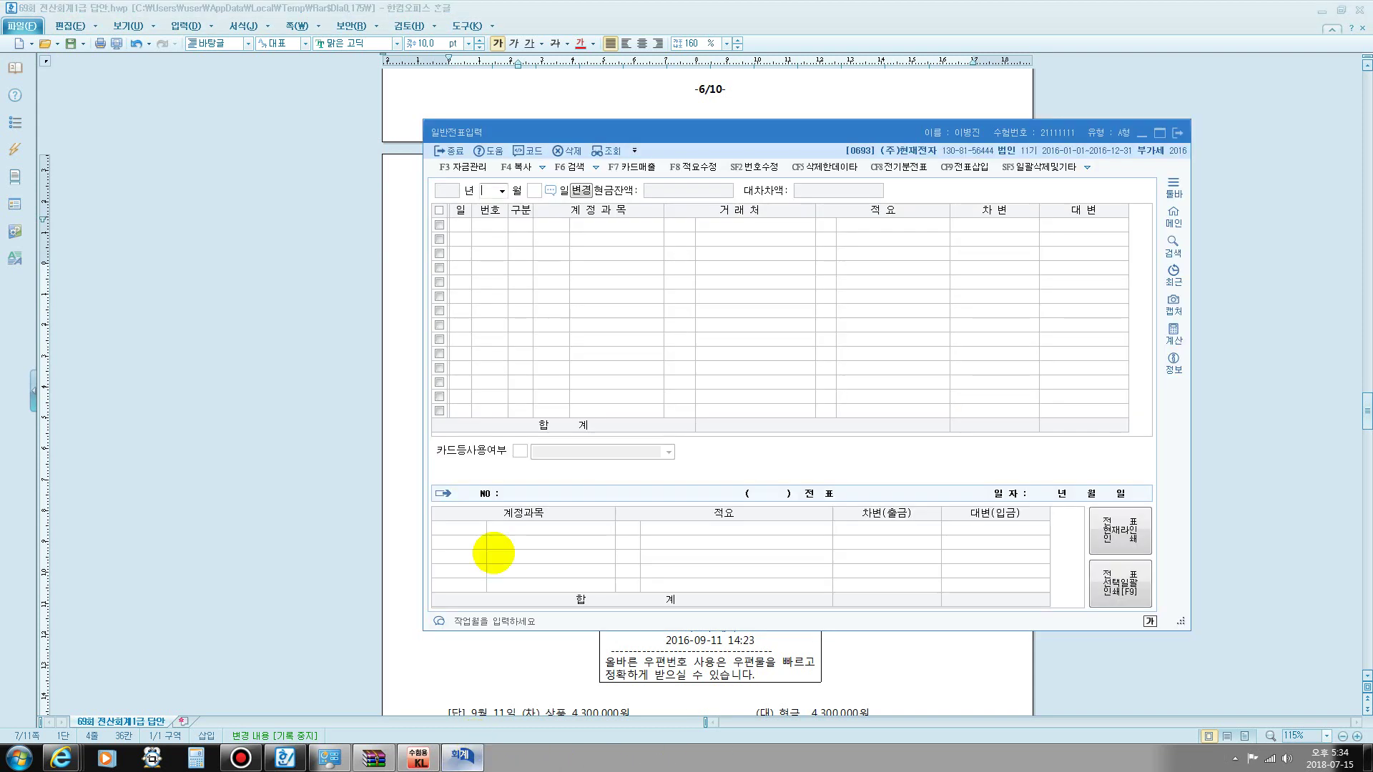
{"action": "type", "text": "8"}
{"action": "key", "text": "Return"}
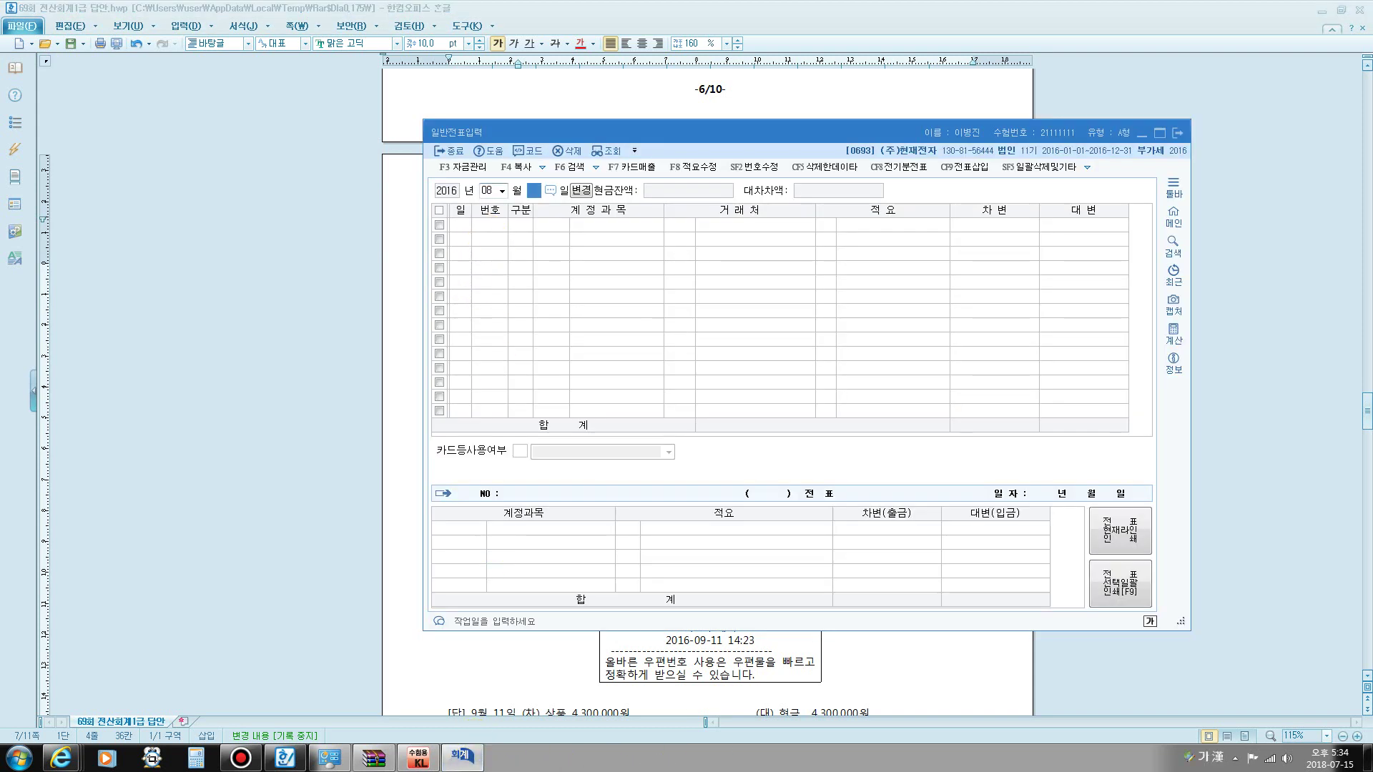
{"action": "type", "text": "27"}
{"action": "key", "text": "Return"}
{"action": "type", "text": "4"}
{"action": "key", "text": "Return"}
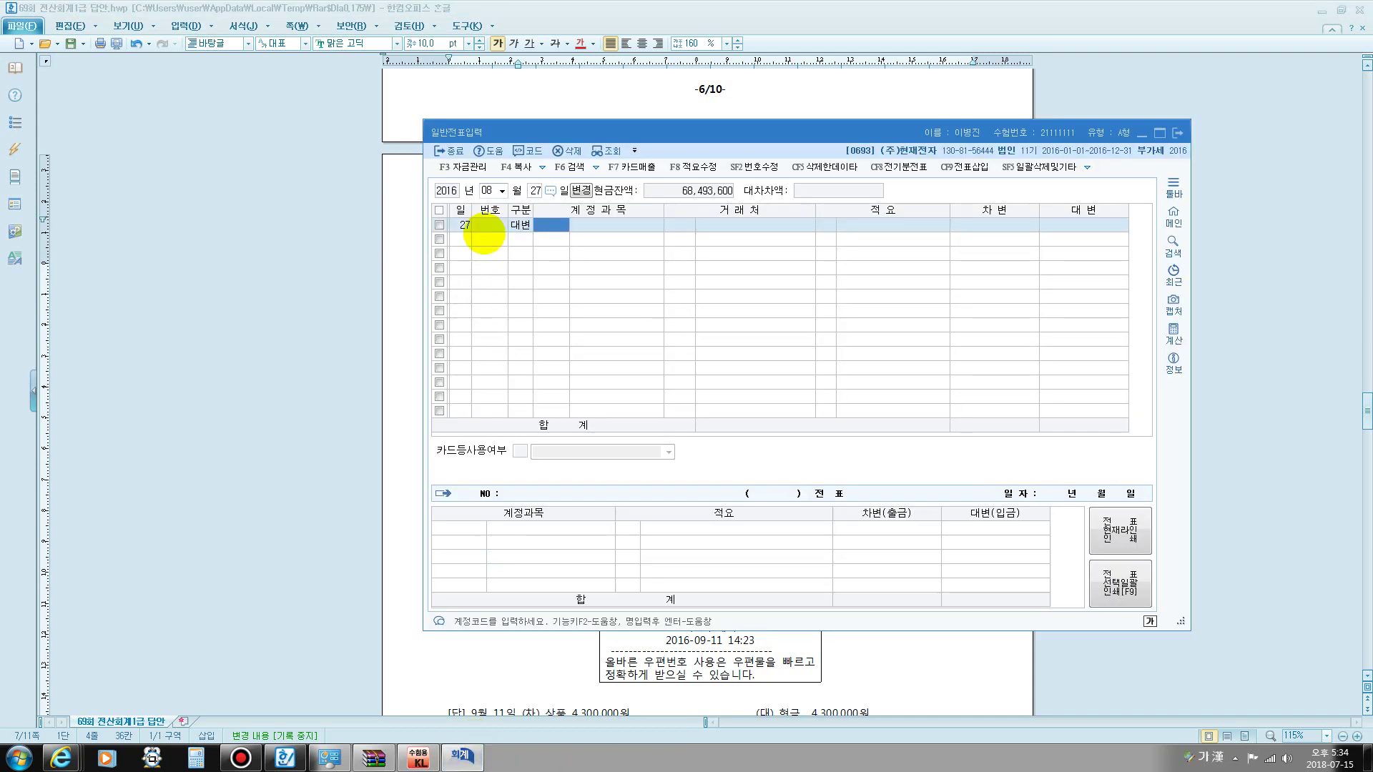
{"action": "type", "text": "103"}
{"action": "key", "text": "Return"}
{"action": "key", "text": "Return"}
{"action": "key", "text": "Return"}
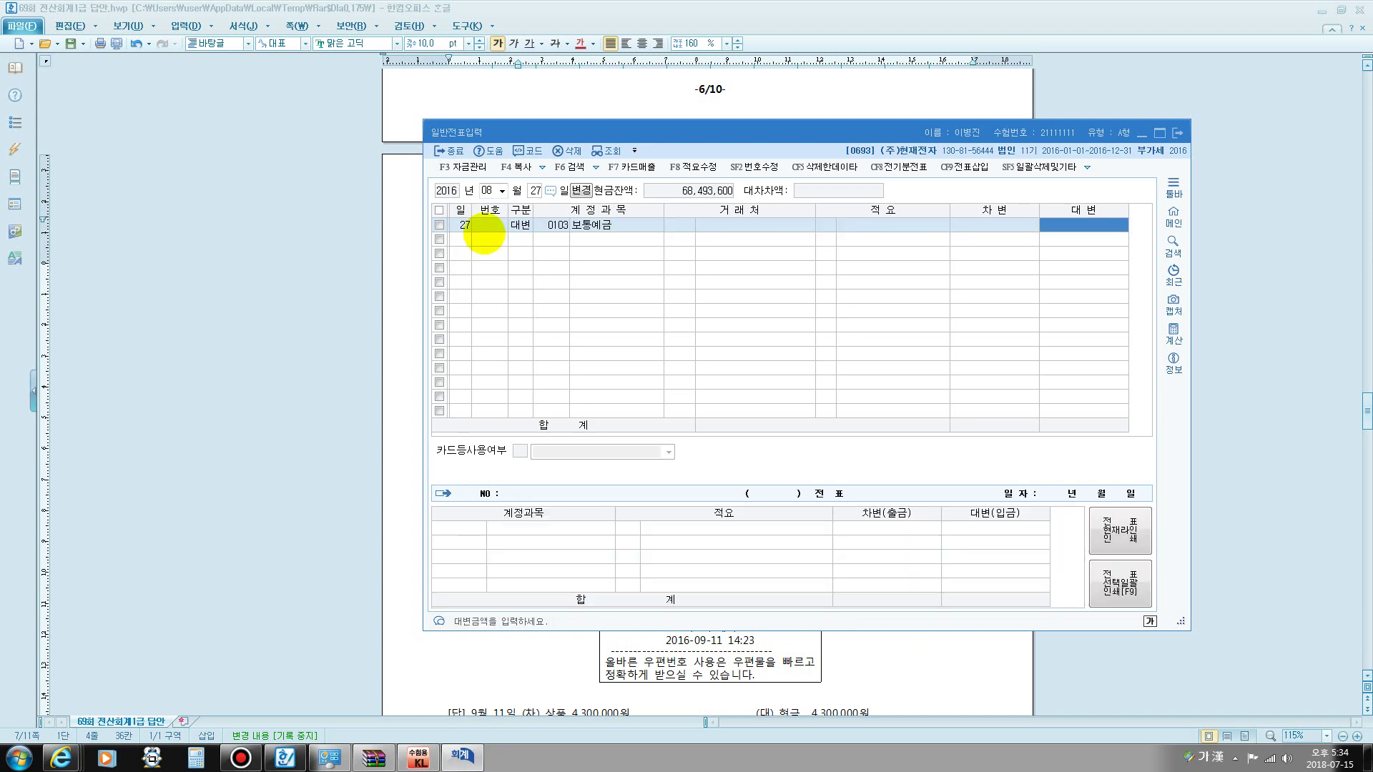
{"action": "type", "text": "9500000"}
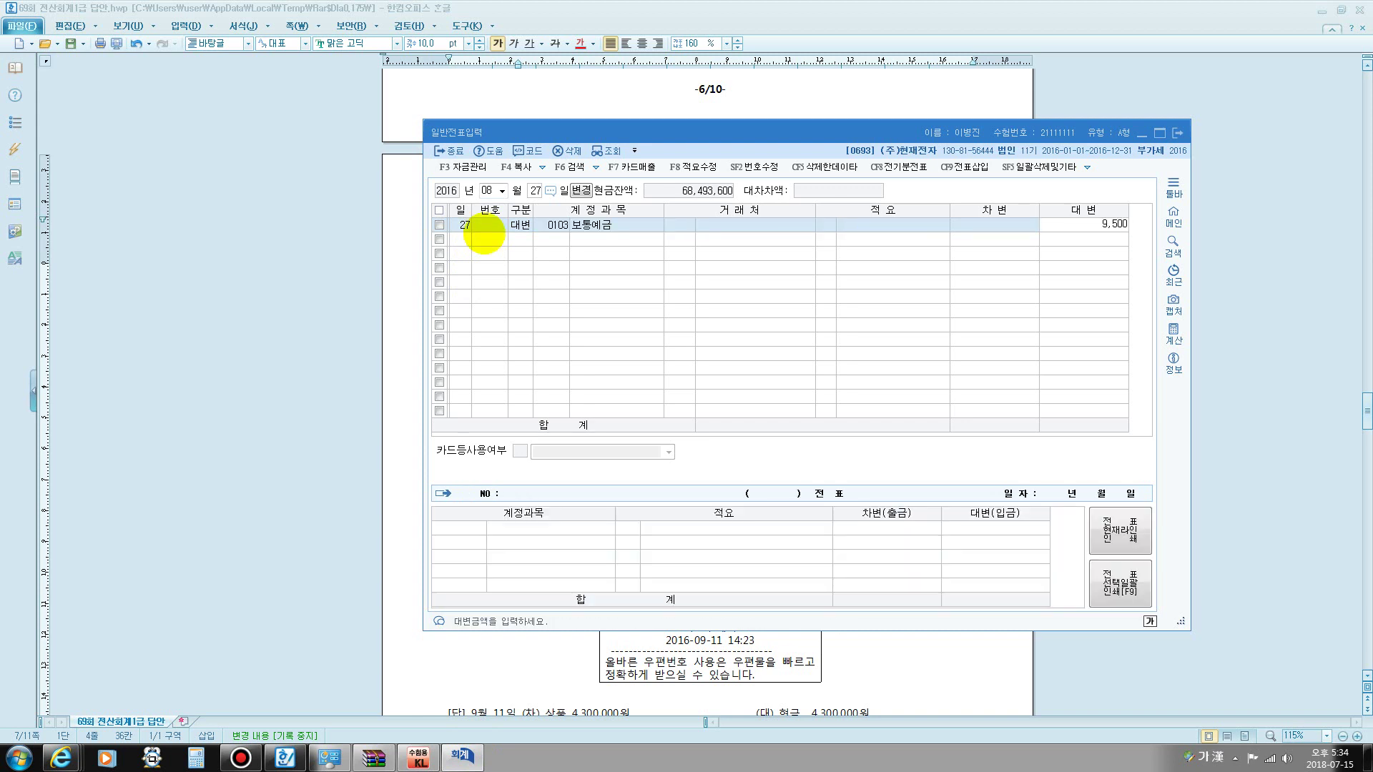
{"action": "key", "text": "Return"}
- Debit 0186 퇴직연금운용자산 9,400,000 on row 2 via the account lookup
{"action": "type", "text": "퇴직"}
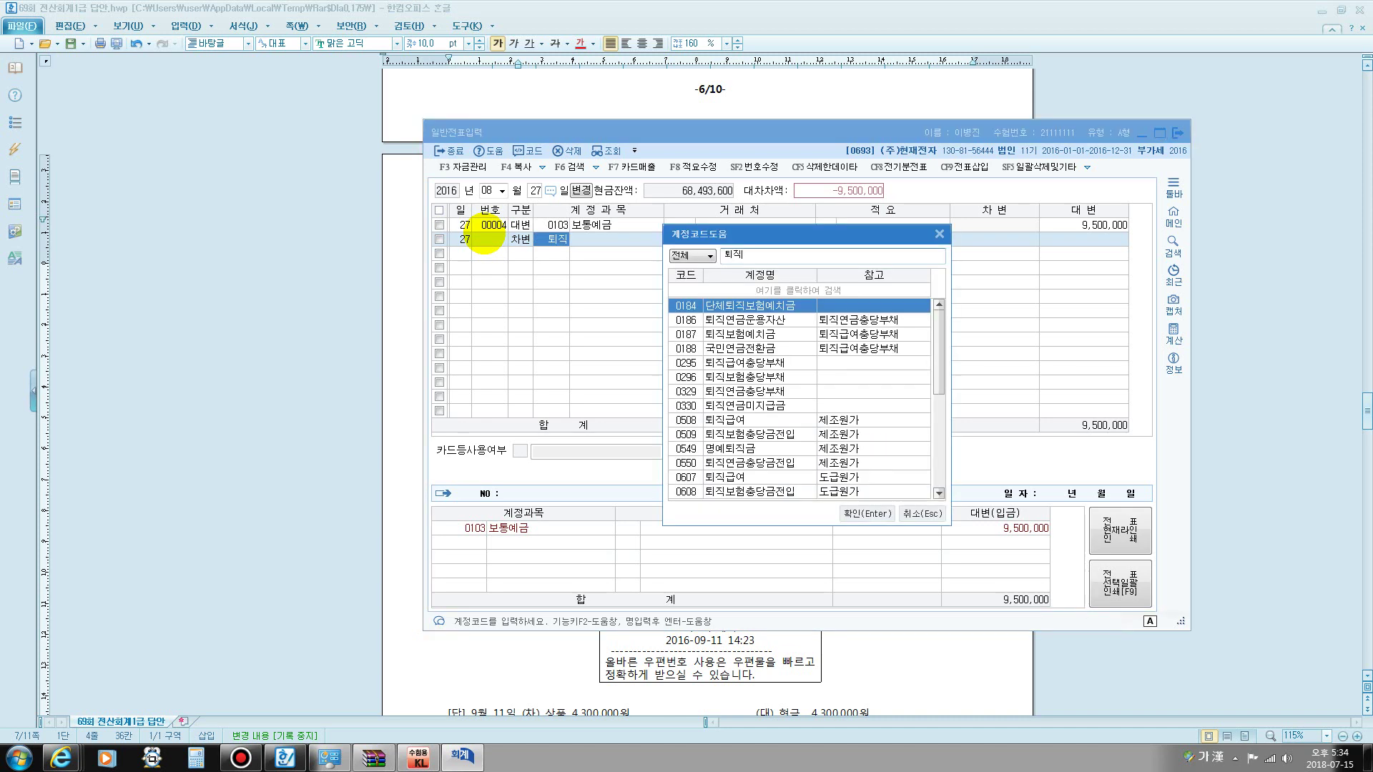
{"action": "key", "text": "Return"}
{"action": "key", "text": "Down"}
{"action": "key", "text": "Return"}
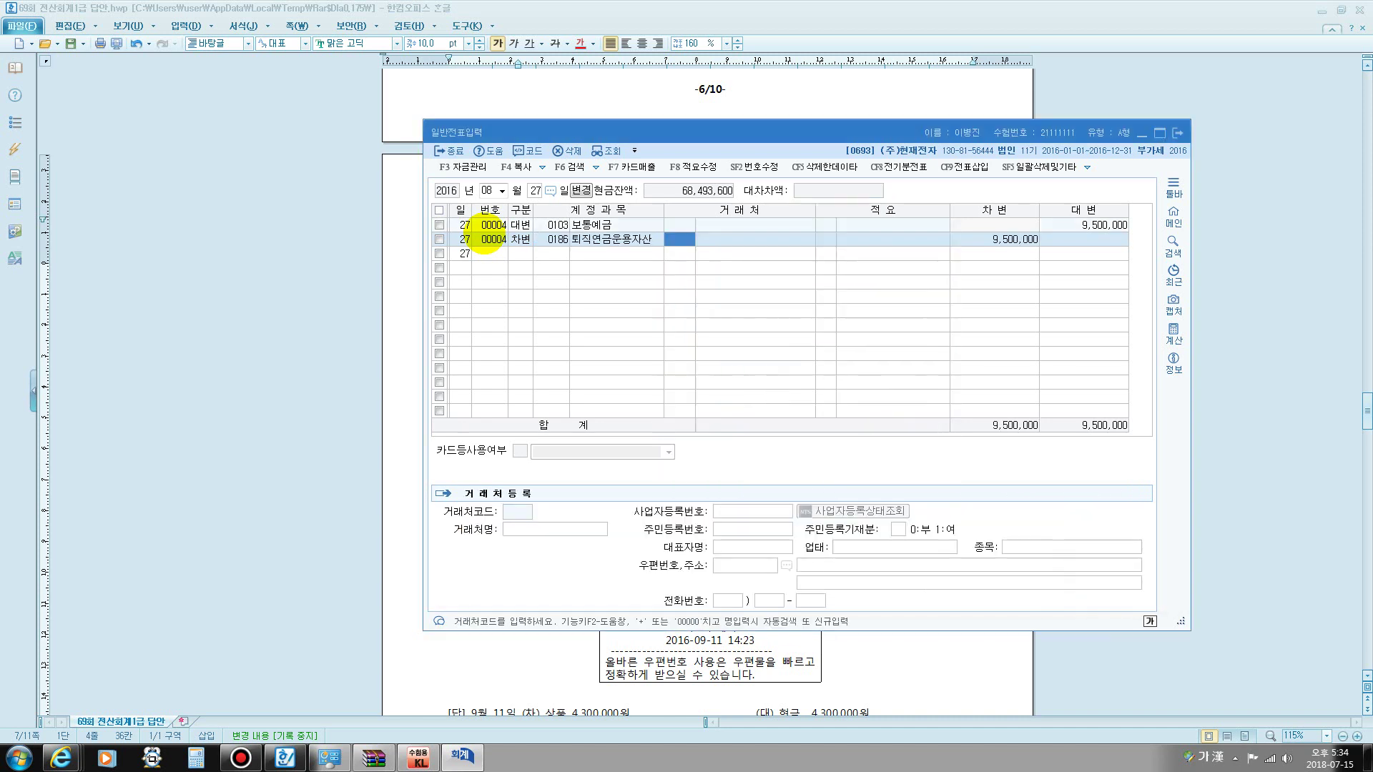
{"action": "key", "text": "Return"}
{"action": "key", "text": "Return"}
{"action": "type", "text": "9400000"}
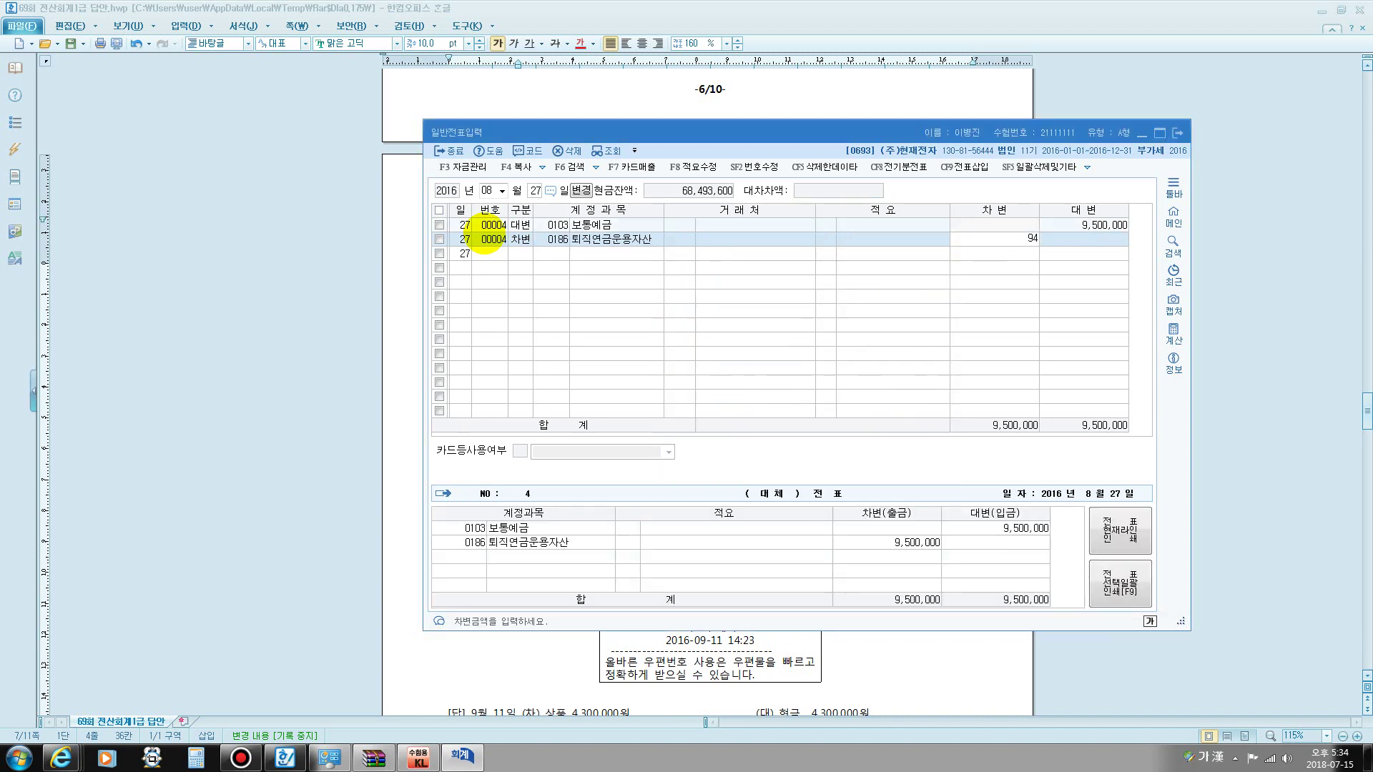
{"action": "key", "text": "Return"}
- Add a debit row for 0831 수수료비용 100,000 to balance the voucher, then close it
{"action": "type", "text": "3"}
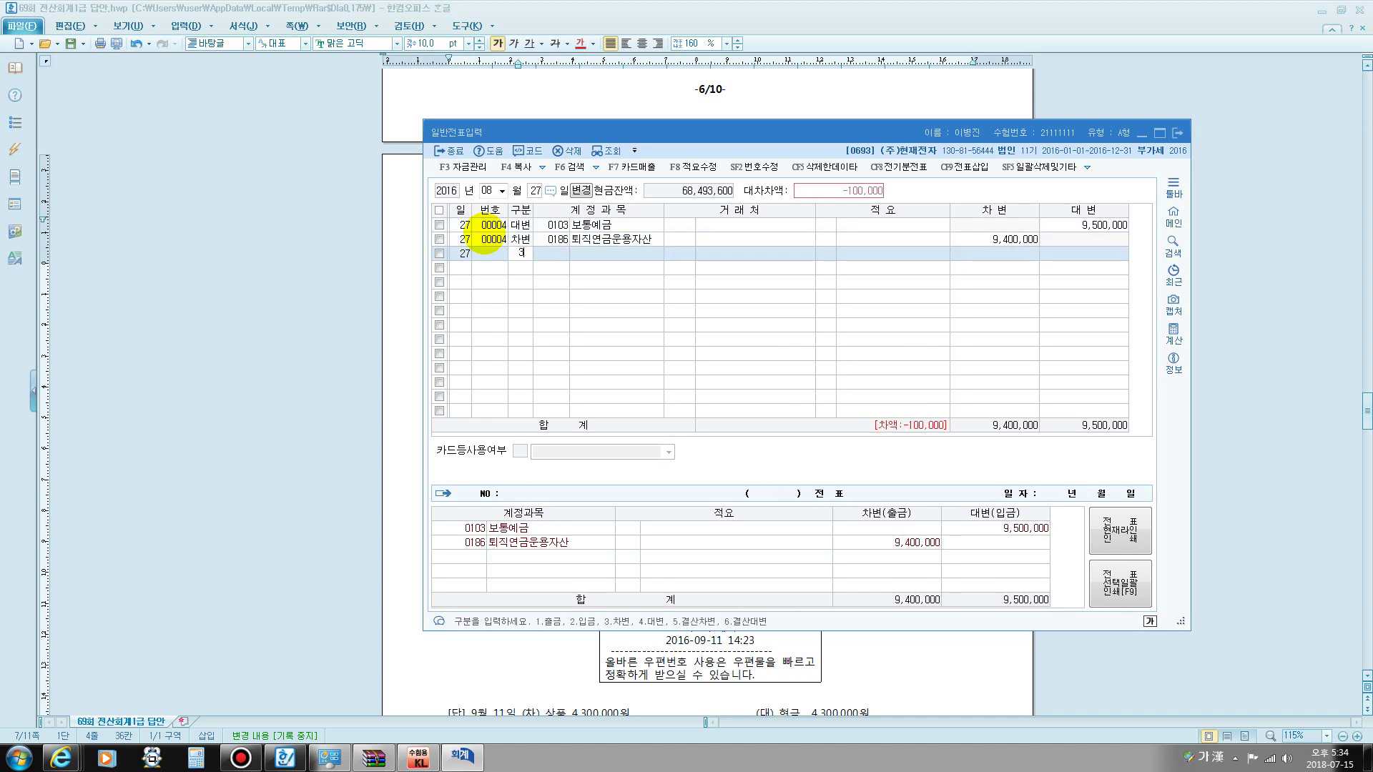
{"action": "key", "text": "Return"}
{"action": "type", "text": "수수"}
{"action": "key", "text": "Return"}
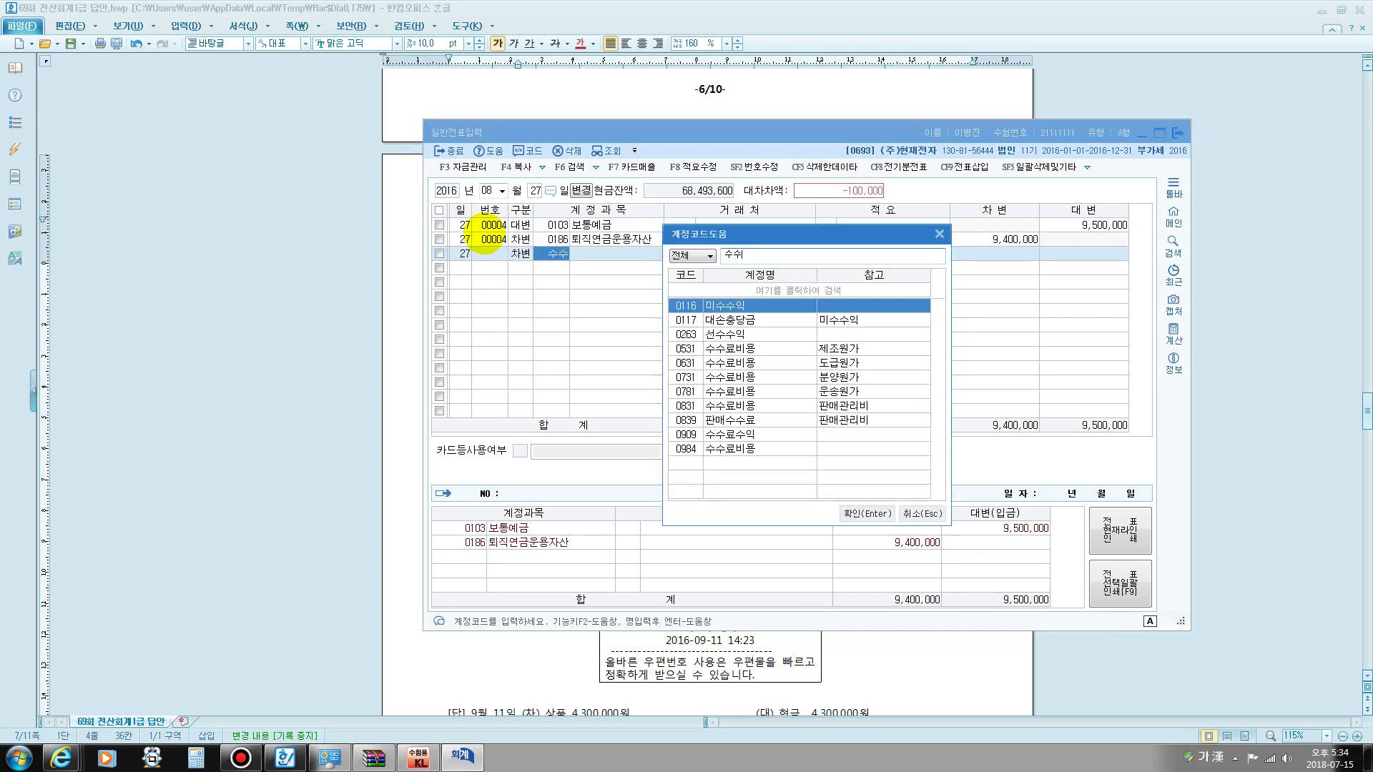
{"action": "key", "text": "Down"}
{"action": "key", "text": "Down"}
{"action": "key", "text": "Down"}
{"action": "key", "text": "Down"}
{"action": "key", "text": "Down"}
{"action": "key", "text": "Down"}
{"action": "key", "text": "Down"}
{"action": "key", "text": "Return"}
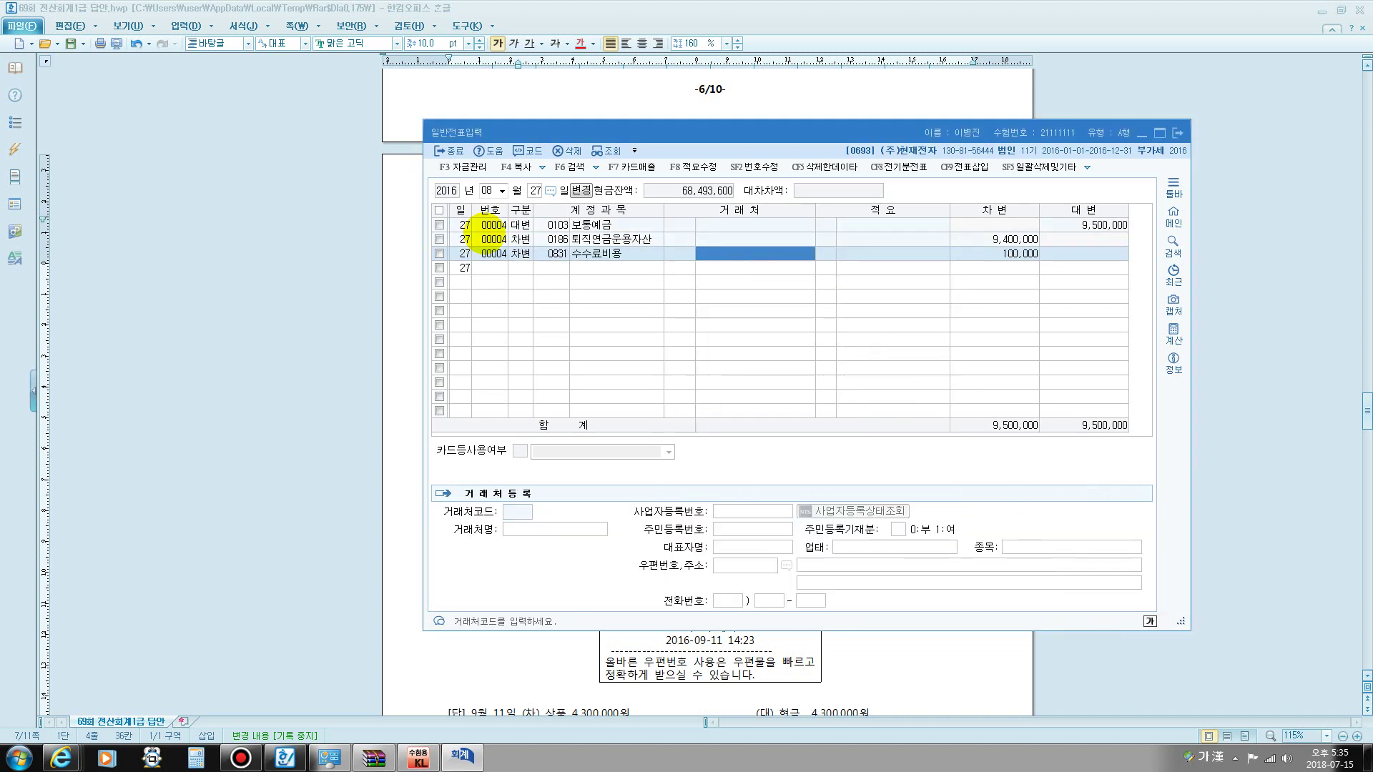
{"action": "key", "text": "Return"}
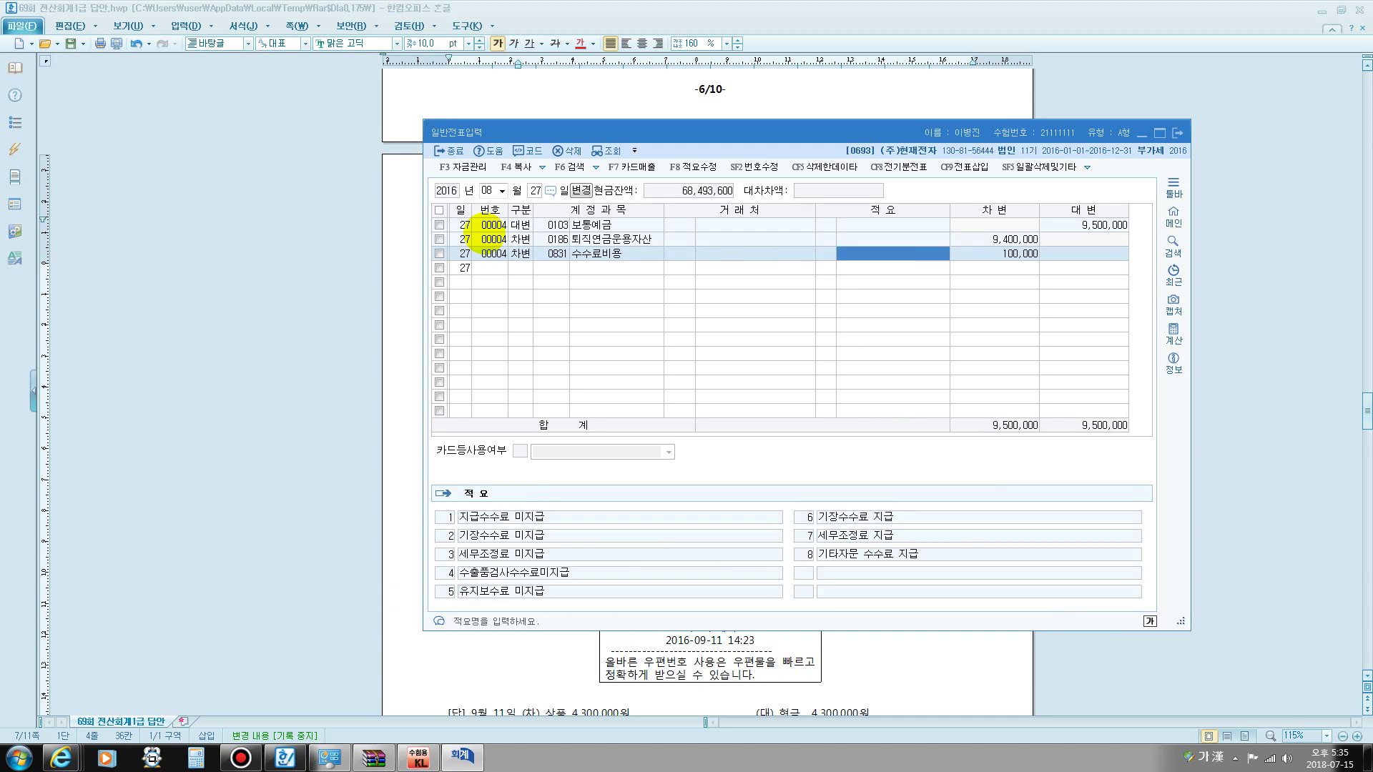
{"action": "key", "text": "Return"}
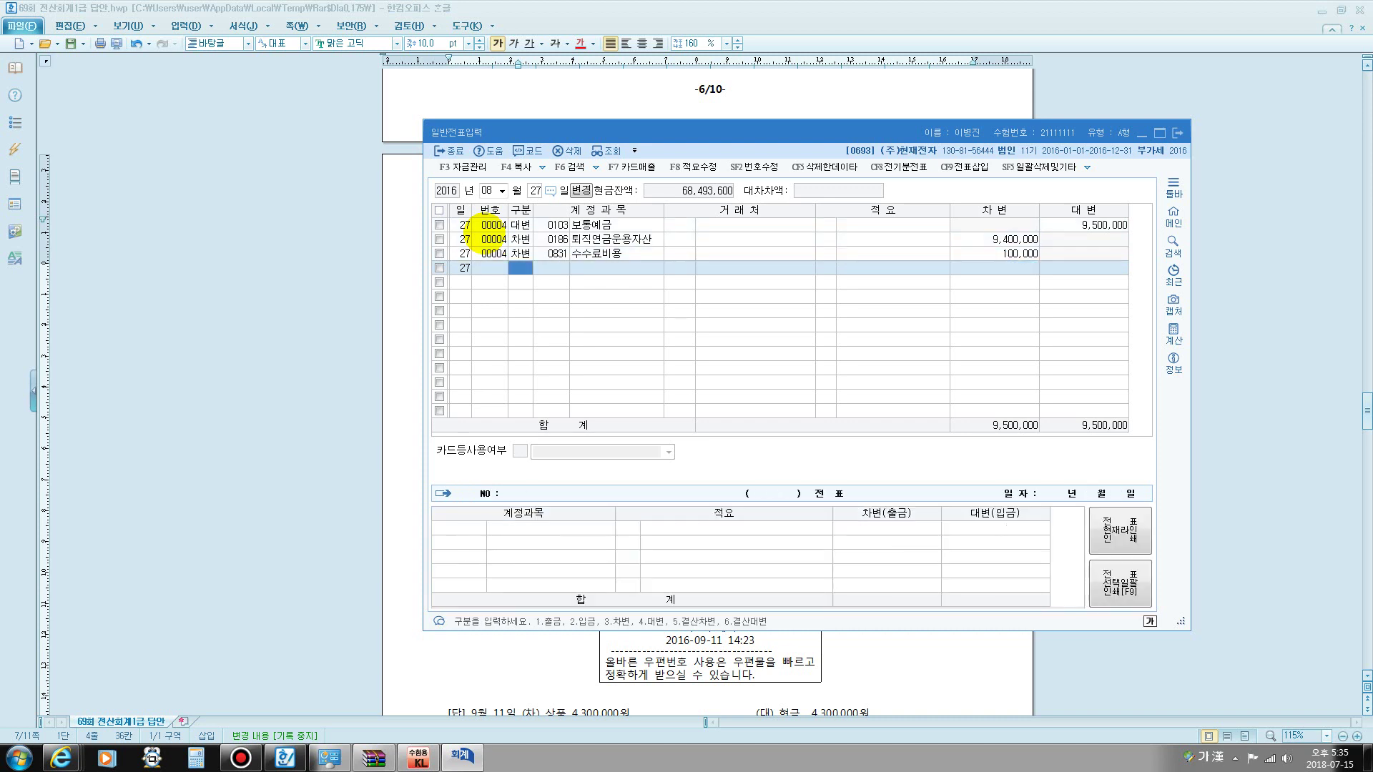
{"action": "key", "text": "Escape"}
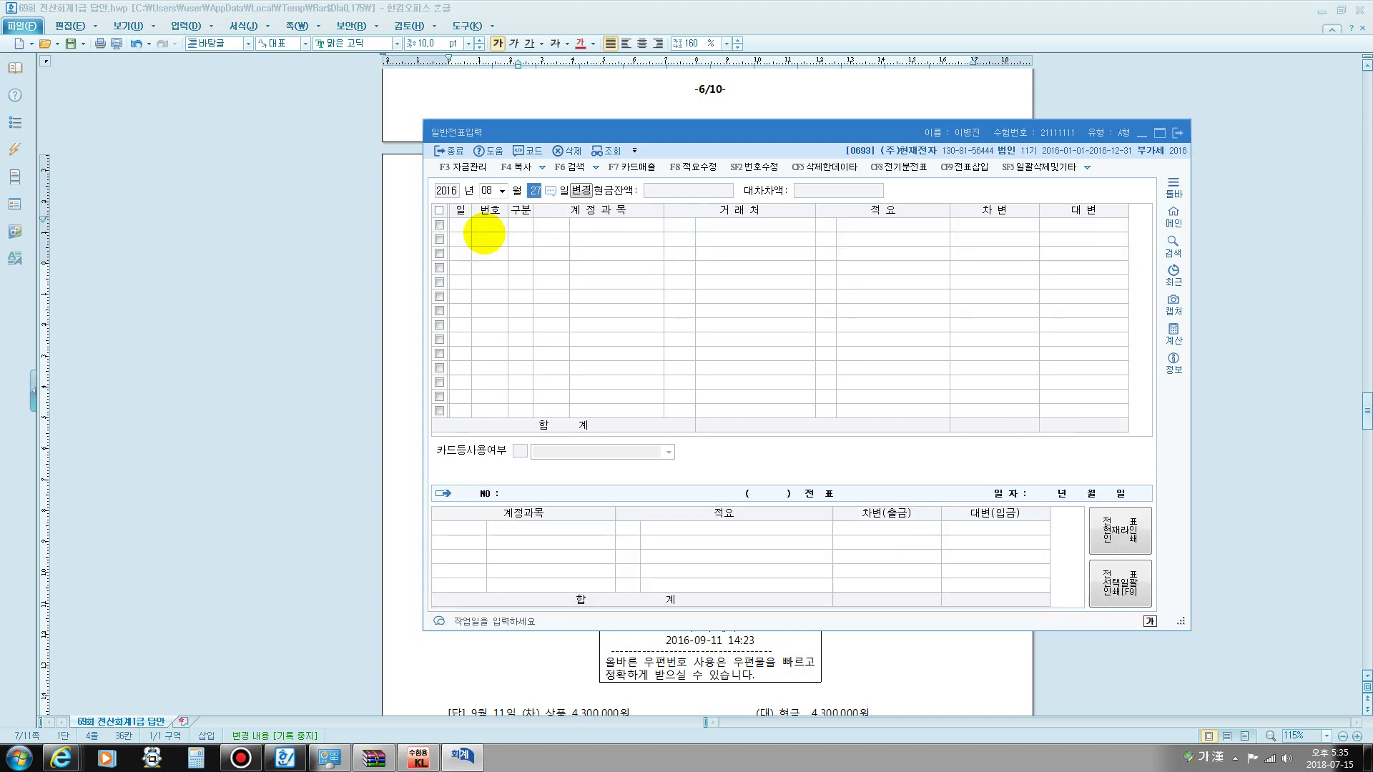
- Change the journal entry date to September 11
{"action": "key", "text": "Escape"}
{"action": "type", "text": "9"}
{"action": "key", "text": "Return"}
{"action": "type", "text": "11"}
{"action": "key", "text": "Return"}
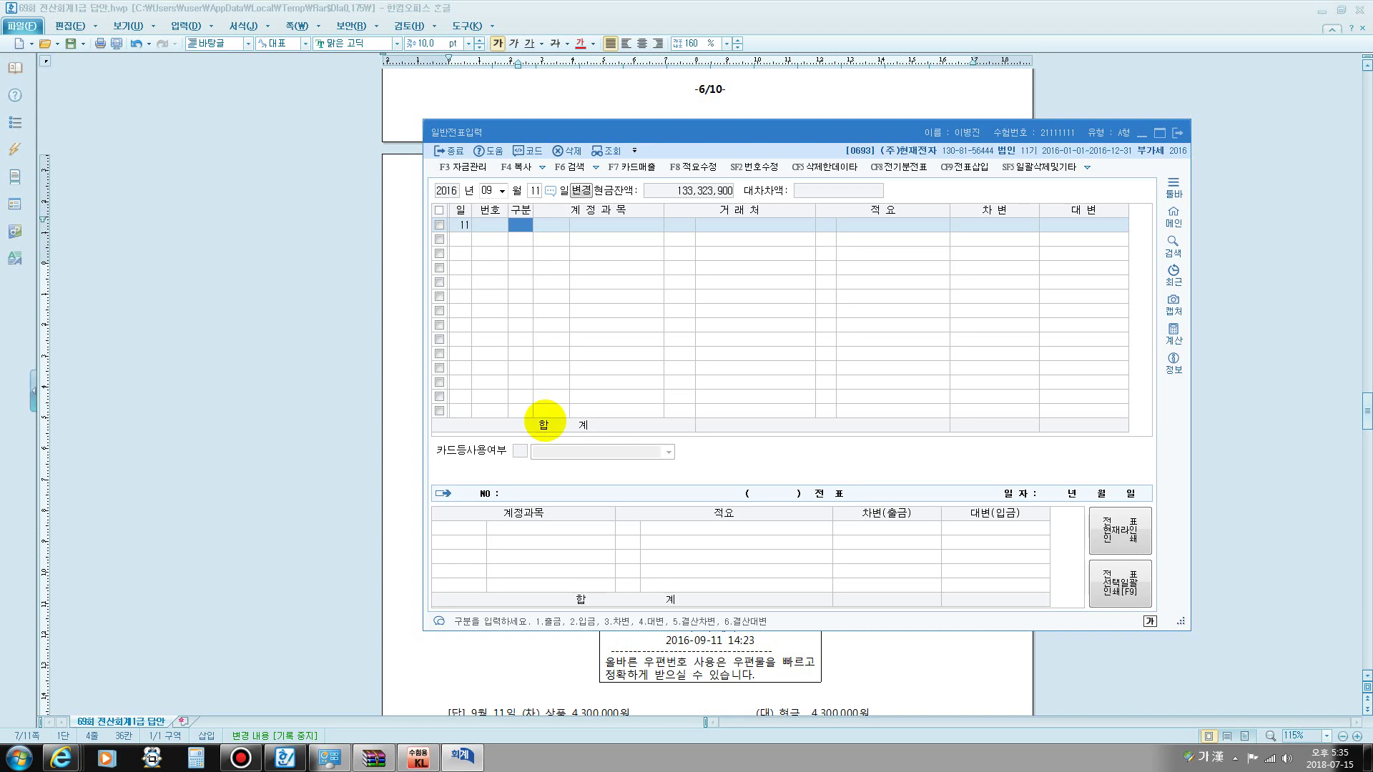
{"action": "mouse_move", "coordinate": [535, 627]}
{"action": "left_mouse_down"}
{"action": "mouse_move", "coordinate": [559, 604]}
{"action": "mouse_move", "coordinate": [513, 630]}
{"action": "mouse_move", "coordinate": [541, 638]}
{"action": "left_mouse_up"}
{"action": "key", "text": "Escape"}
- Enter a cash-out (구분 1) line for 0146 상품 of 4,300,000
{"action": "type", "text": "1"}
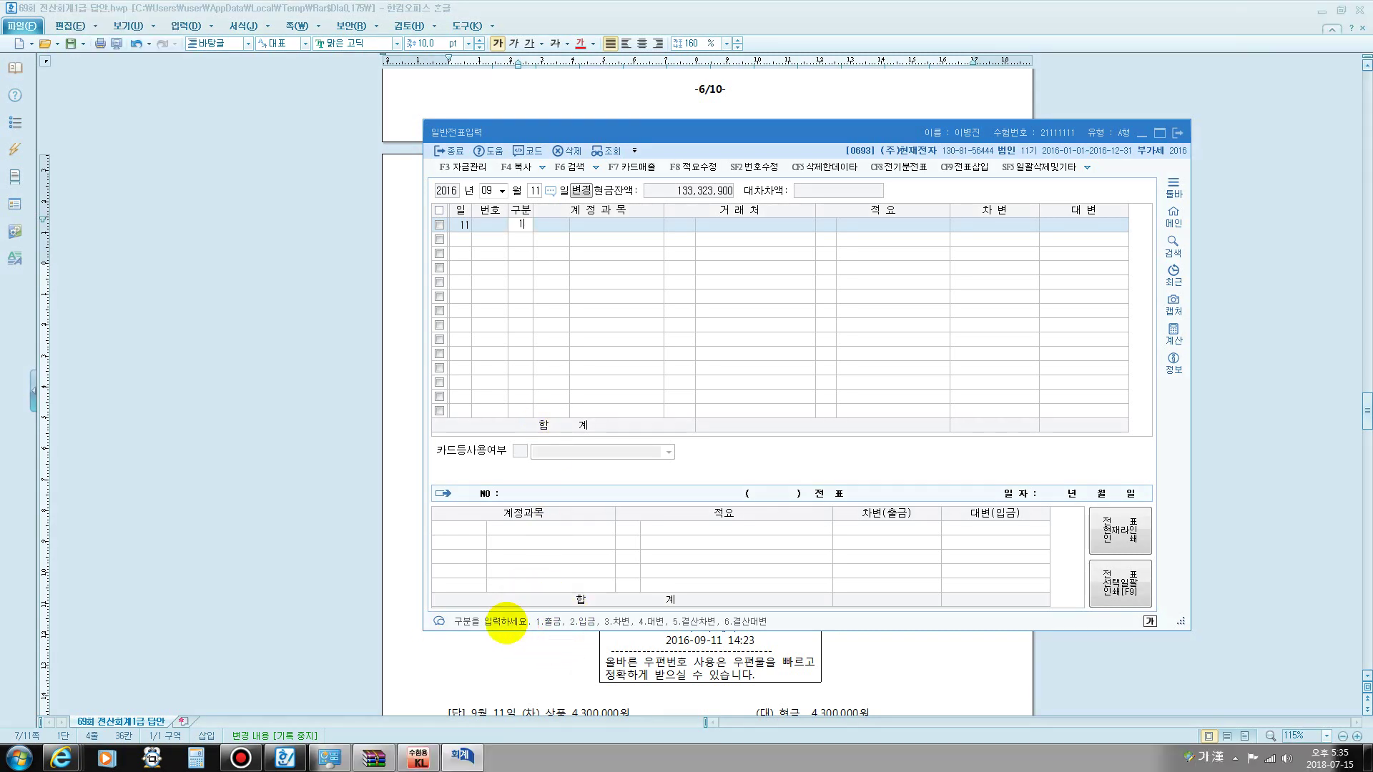
{"action": "key", "text": "Return"}
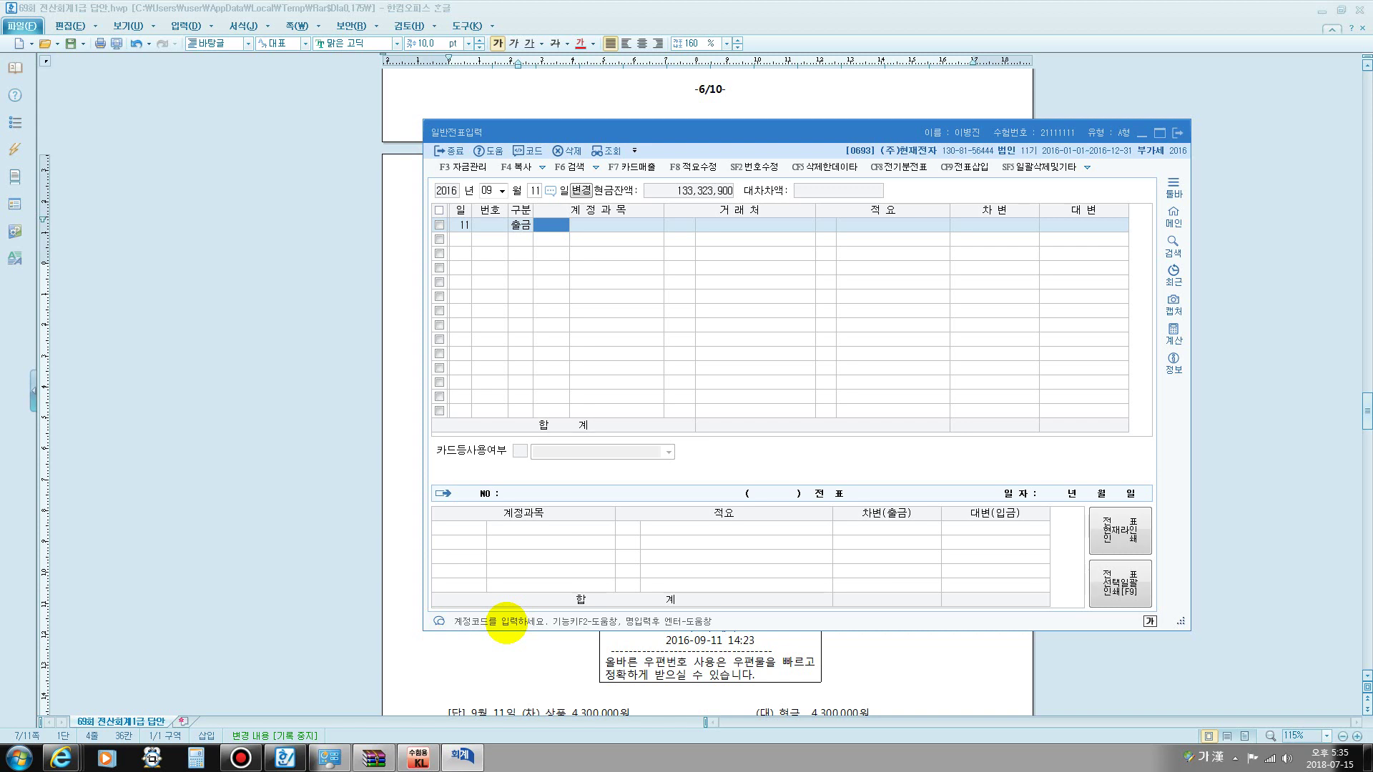
{"action": "type", "text": "상품"}
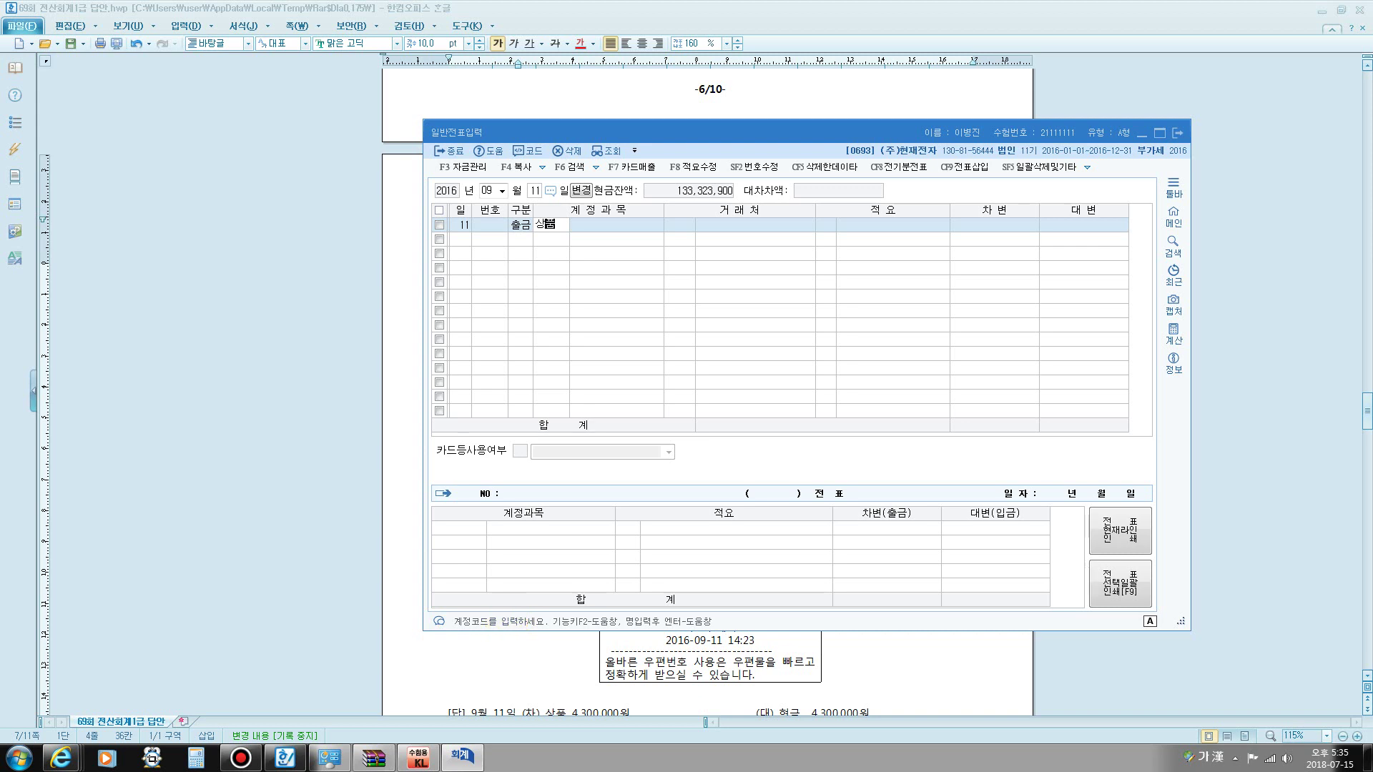
{"action": "key", "text": "Return"}
{"action": "key", "text": "Return"}
{"action": "key", "text": "Return"}
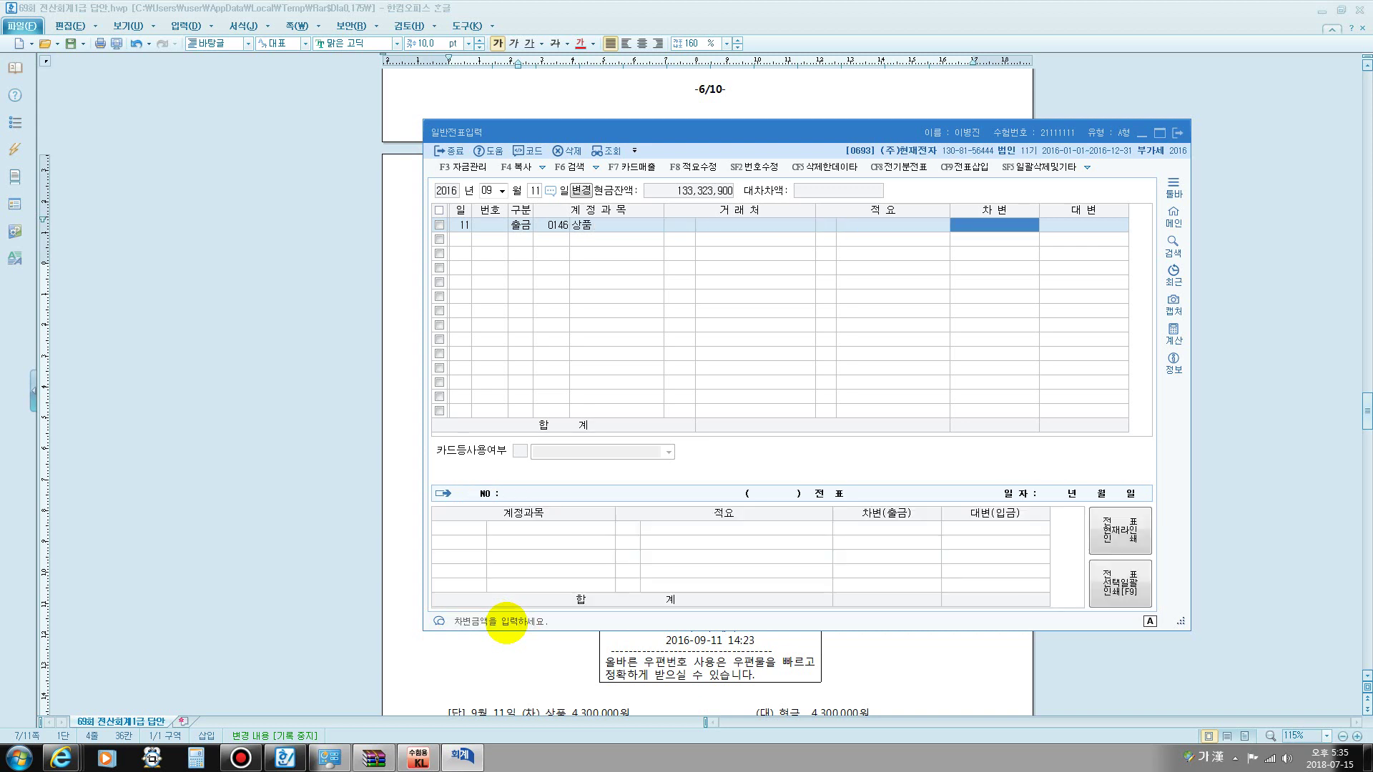
{"action": "type", "text": "4300000"}
{"action": "key", "text": "Return"}
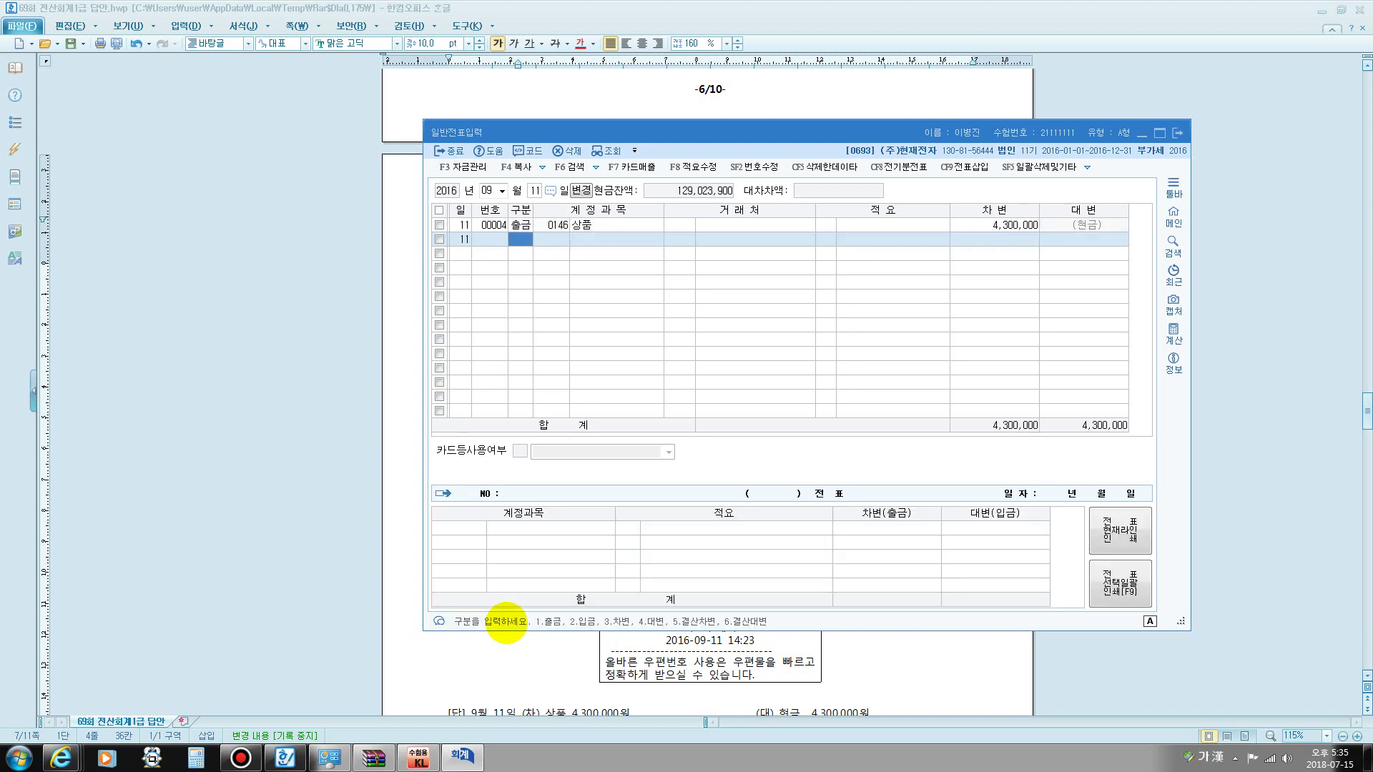
{"action": "key", "text": "Up"}
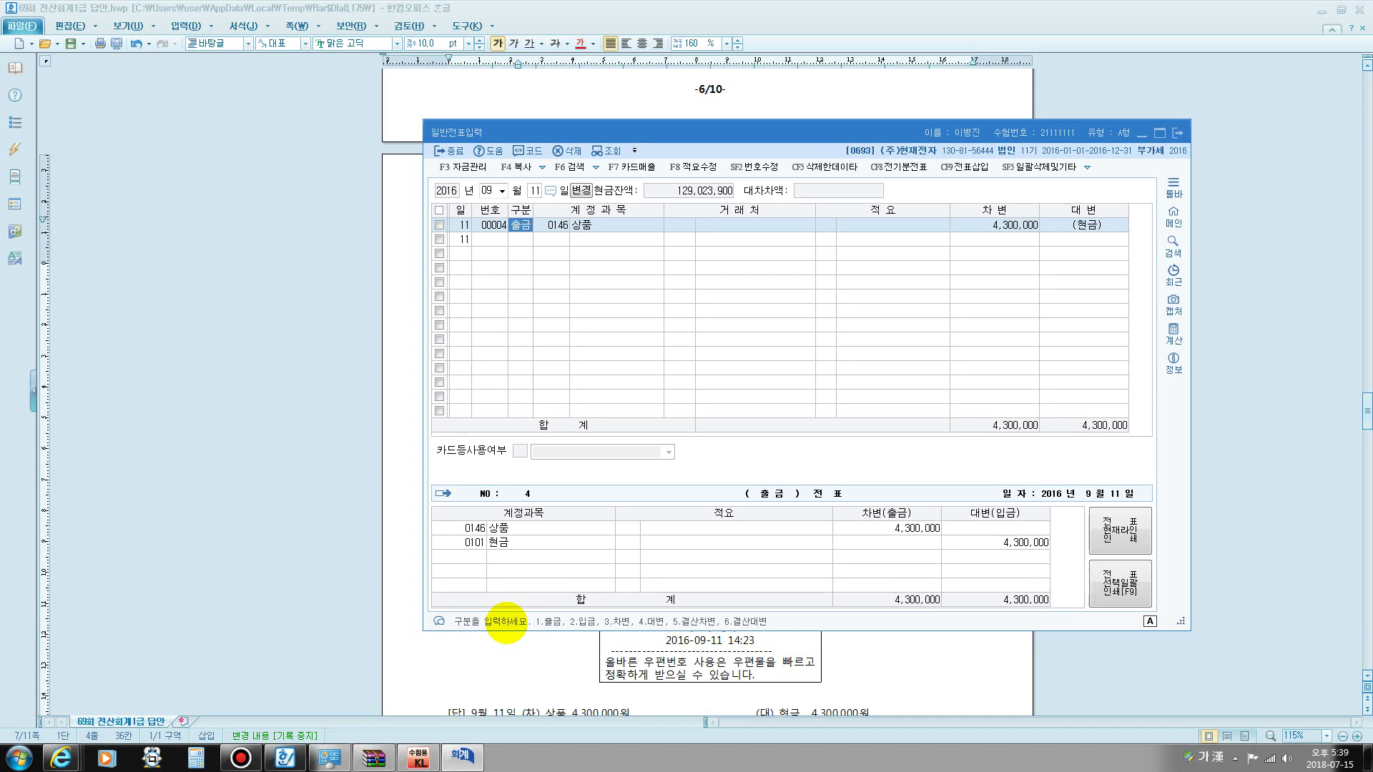
- Commit the September 11 cash-out line debiting 0146 상품 4,300,000
{"action": "key", "text": "Return"}
{"action": "key", "text": "Return"}
{"action": "key", "text": "Return"}
{"action": "key", "text": "Return"}
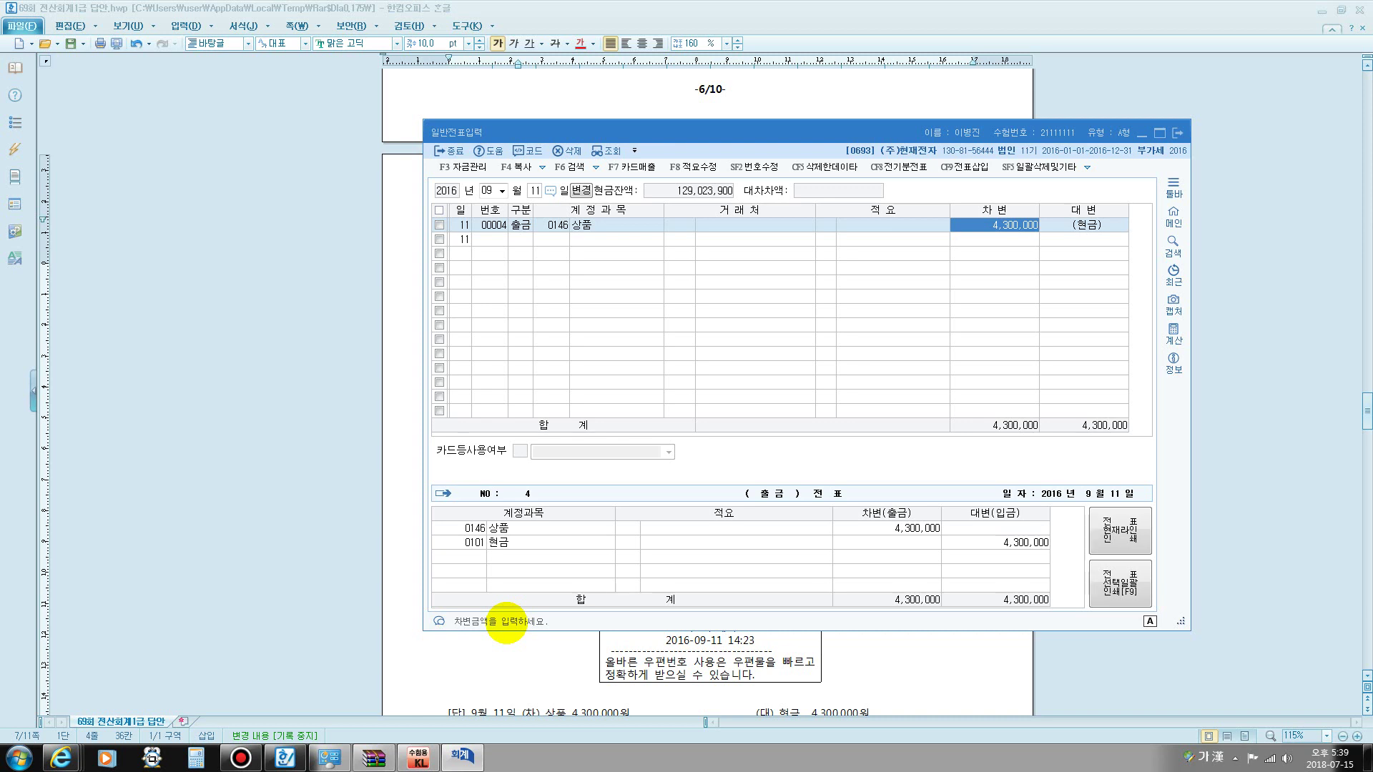
{"action": "key", "text": "Return"}
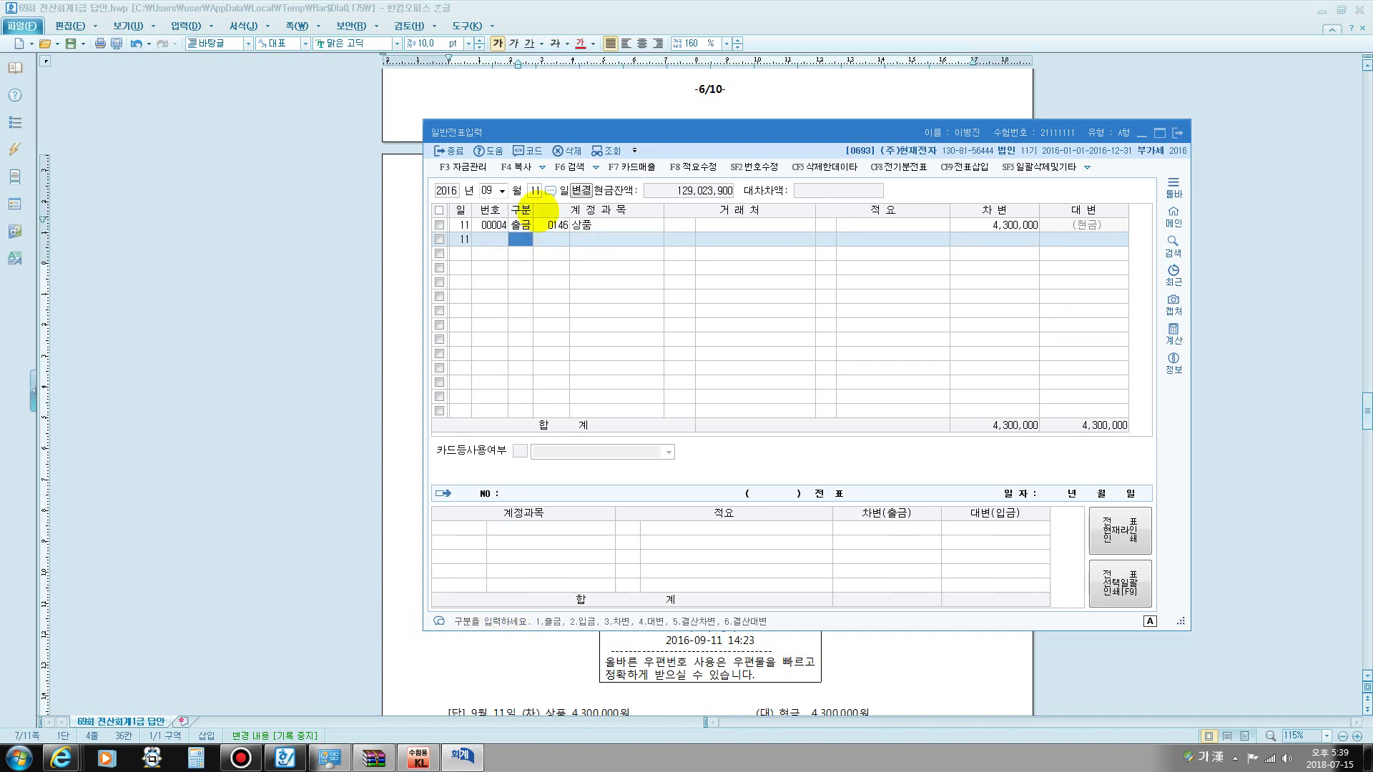
- Move the voucher to September 19 and debit 원재료 4,000,000
{"action": "left_click", "coordinate": [535, 190]}
{"action": "type", "text": "19"}
{"action": "key", "text": "Return"}
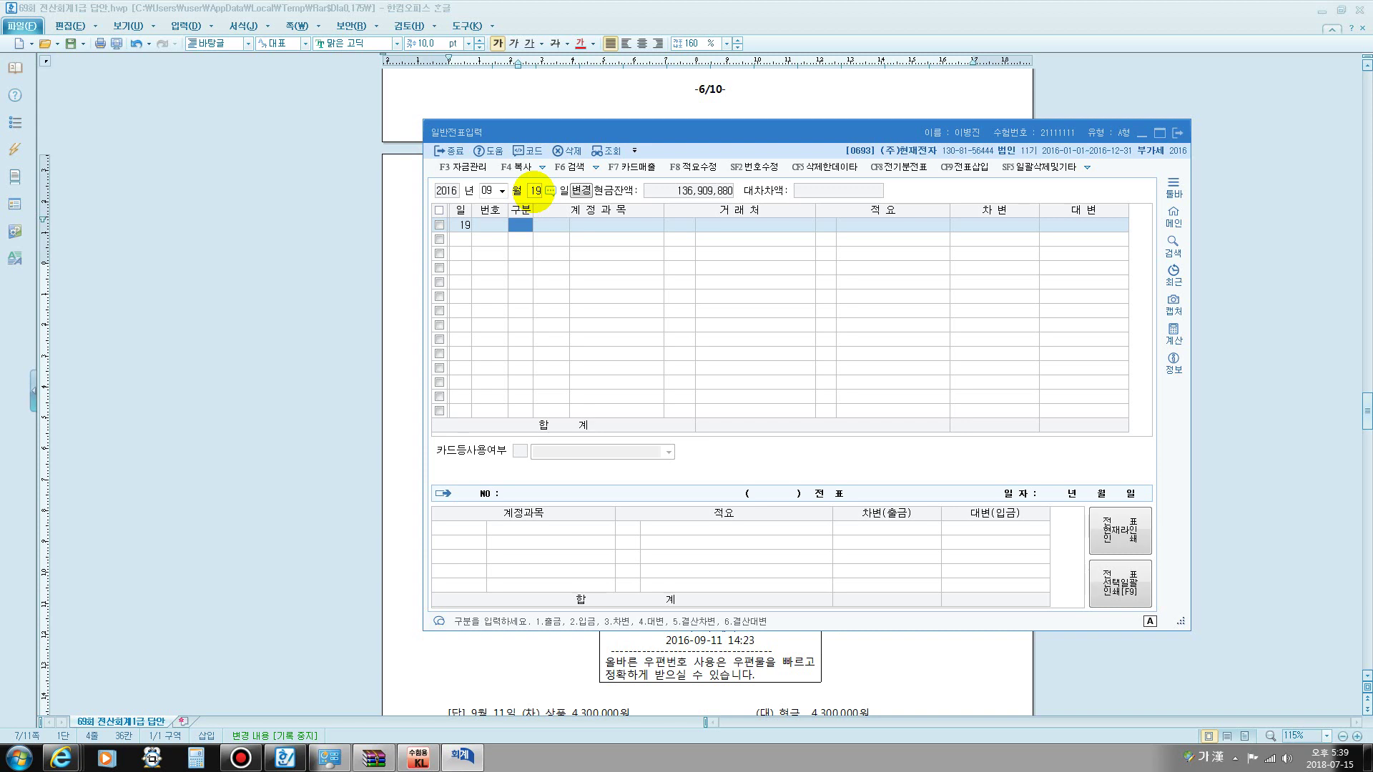
{"action": "type", "text": "3"}
{"action": "key", "text": "Return"}
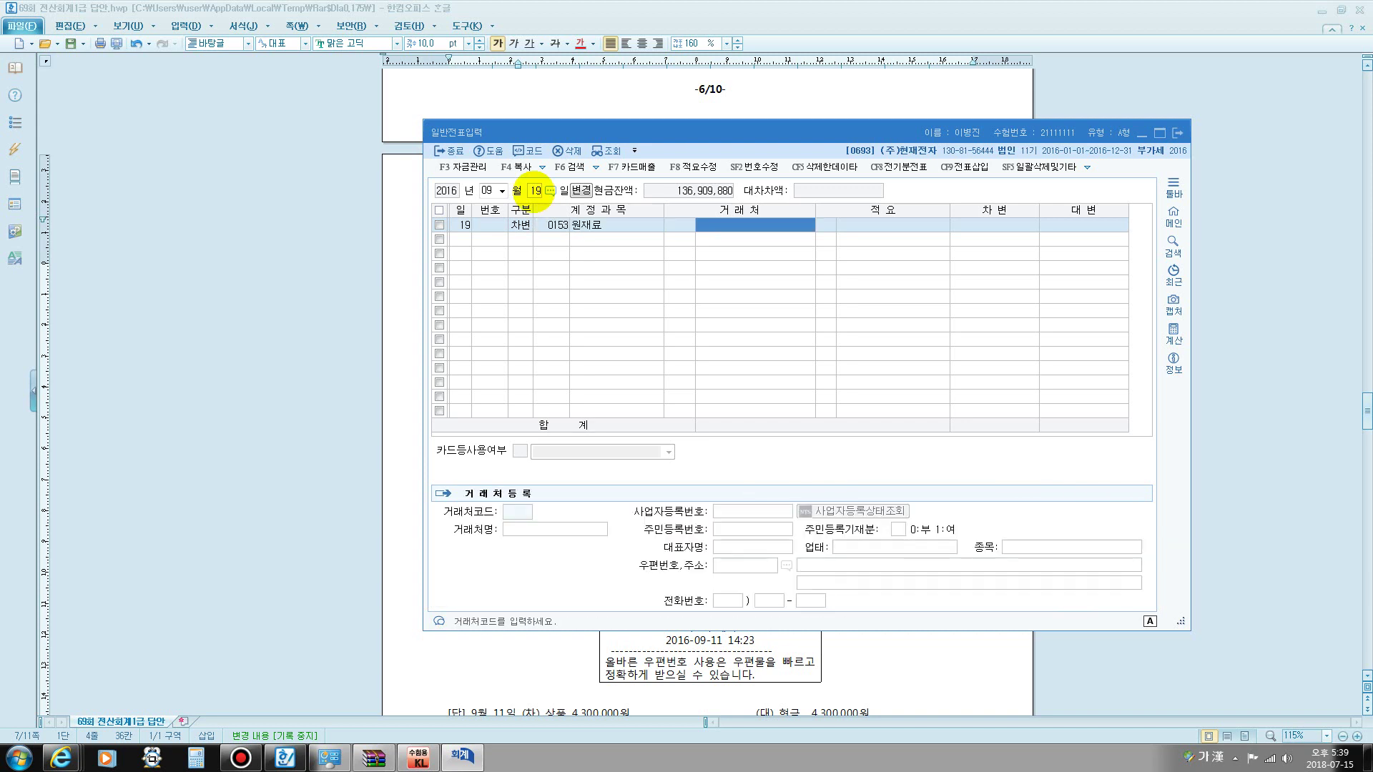
{"action": "key", "text": "Return"}
{"action": "key", "text": "Return"}
{"action": "type", "text": "4000000"}
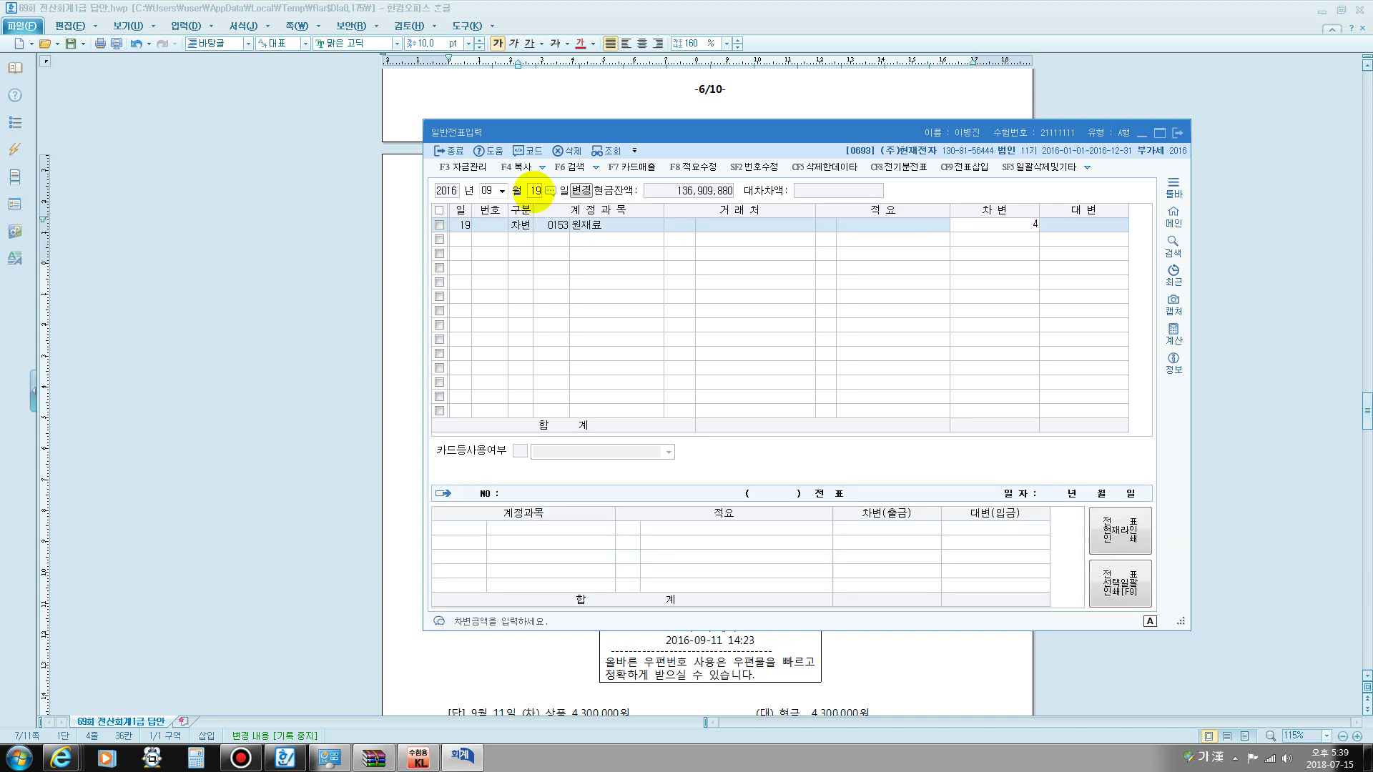
{"action": "key", "text": "Return"}
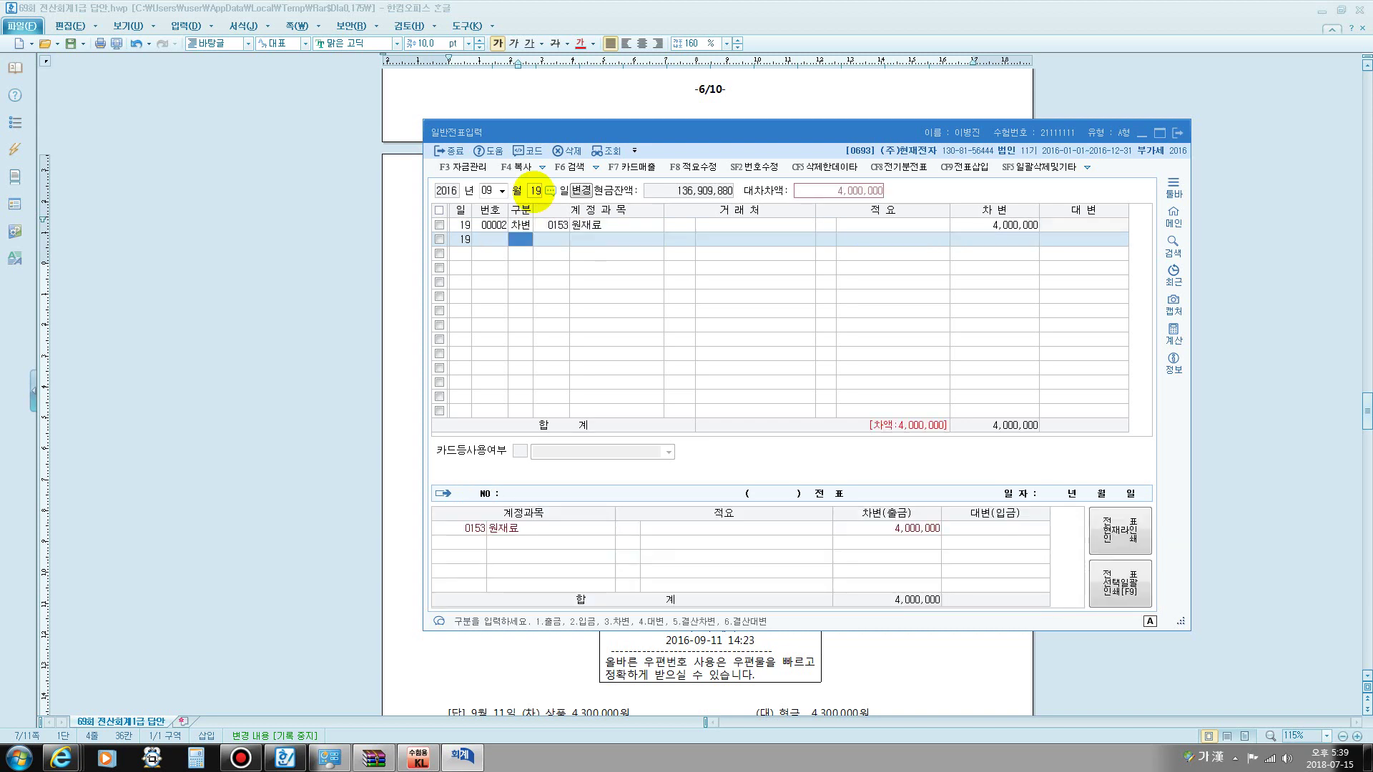
- Credit 0131 선급금 400,000 for customer 유전기업
{"action": "type", "text": "4"}
{"action": "key", "text": "Return"}
{"action": "type", "text": "선급"}
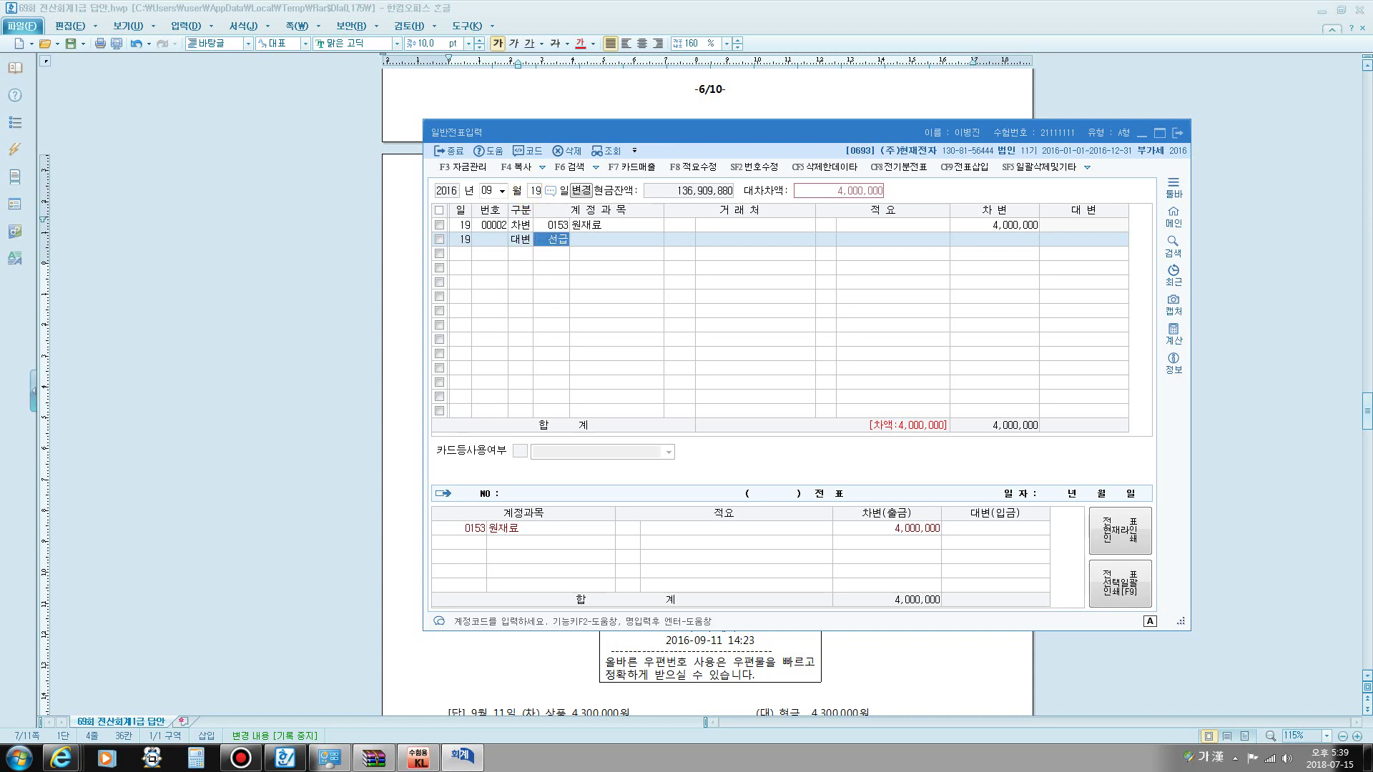
{"action": "key", "text": "Return"}
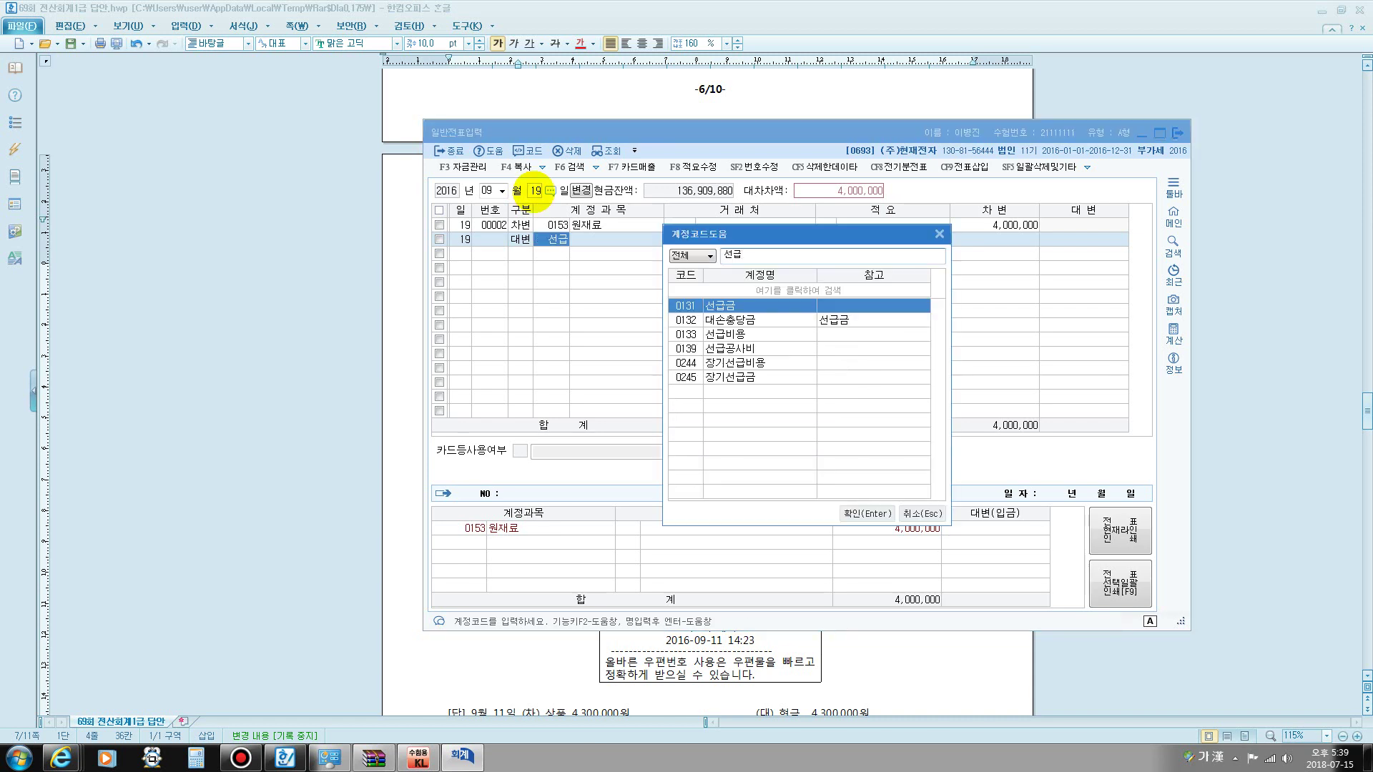
{"action": "key", "text": "Return"}
{"action": "type", "text": "유전"}
{"action": "key", "text": "Return"}
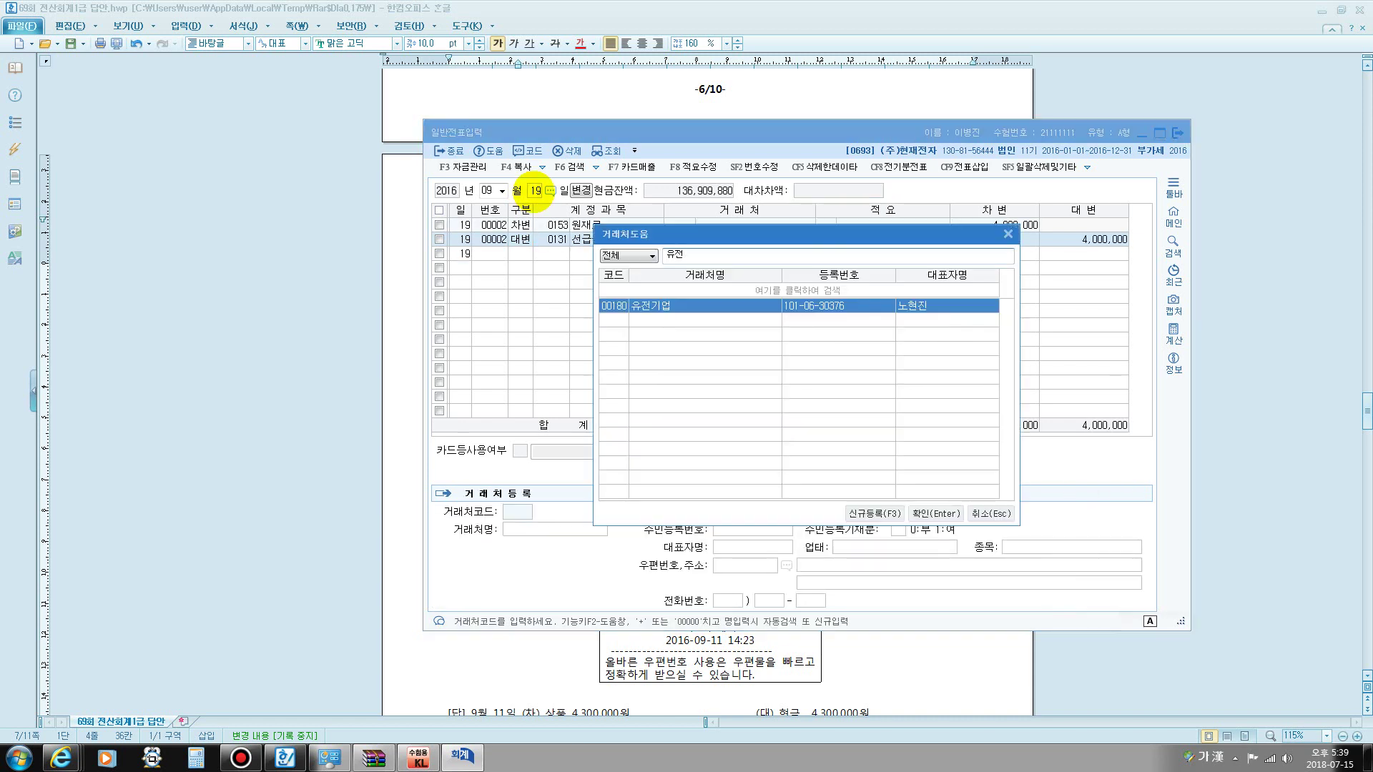
{"action": "key", "text": "Return"}
{"action": "key", "text": "Return"}
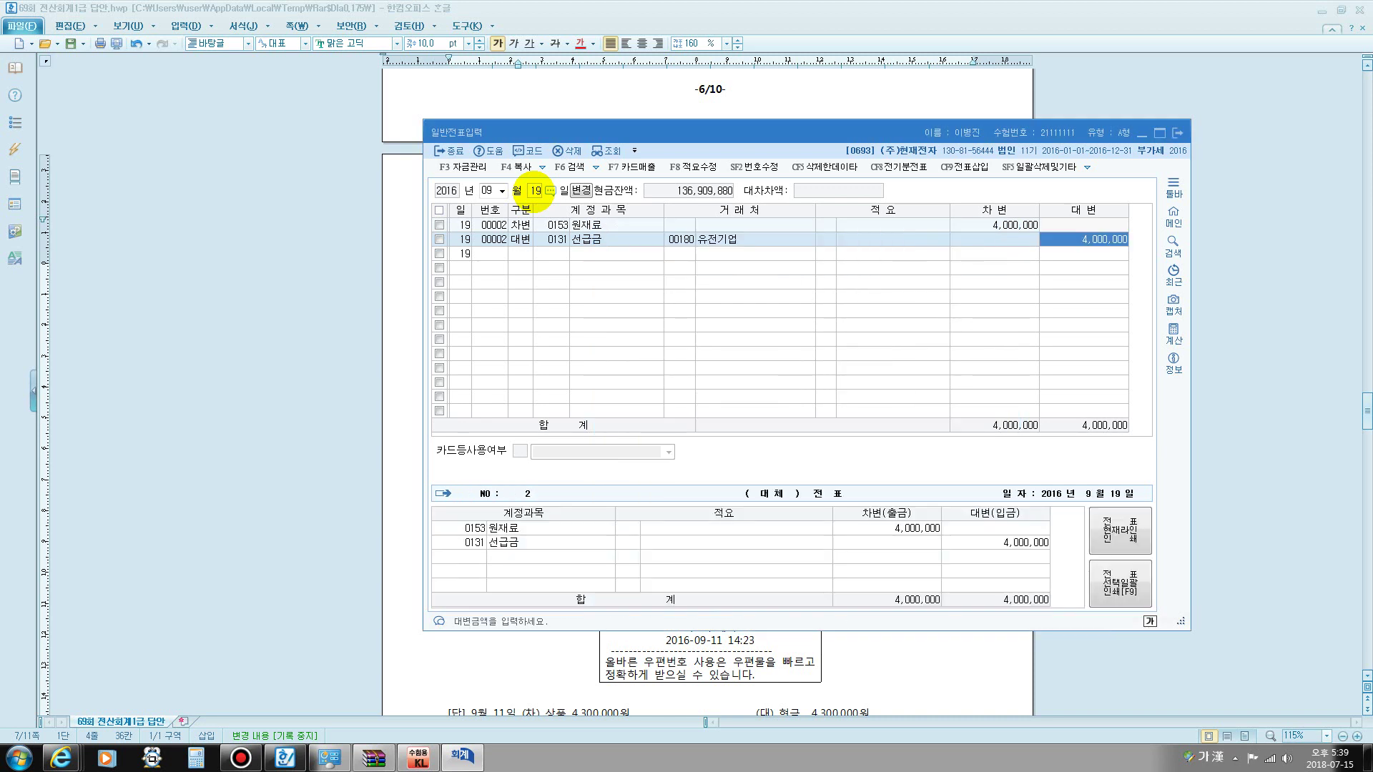
{"action": "type", "text": "400000"}
{"action": "key", "text": "Return"}
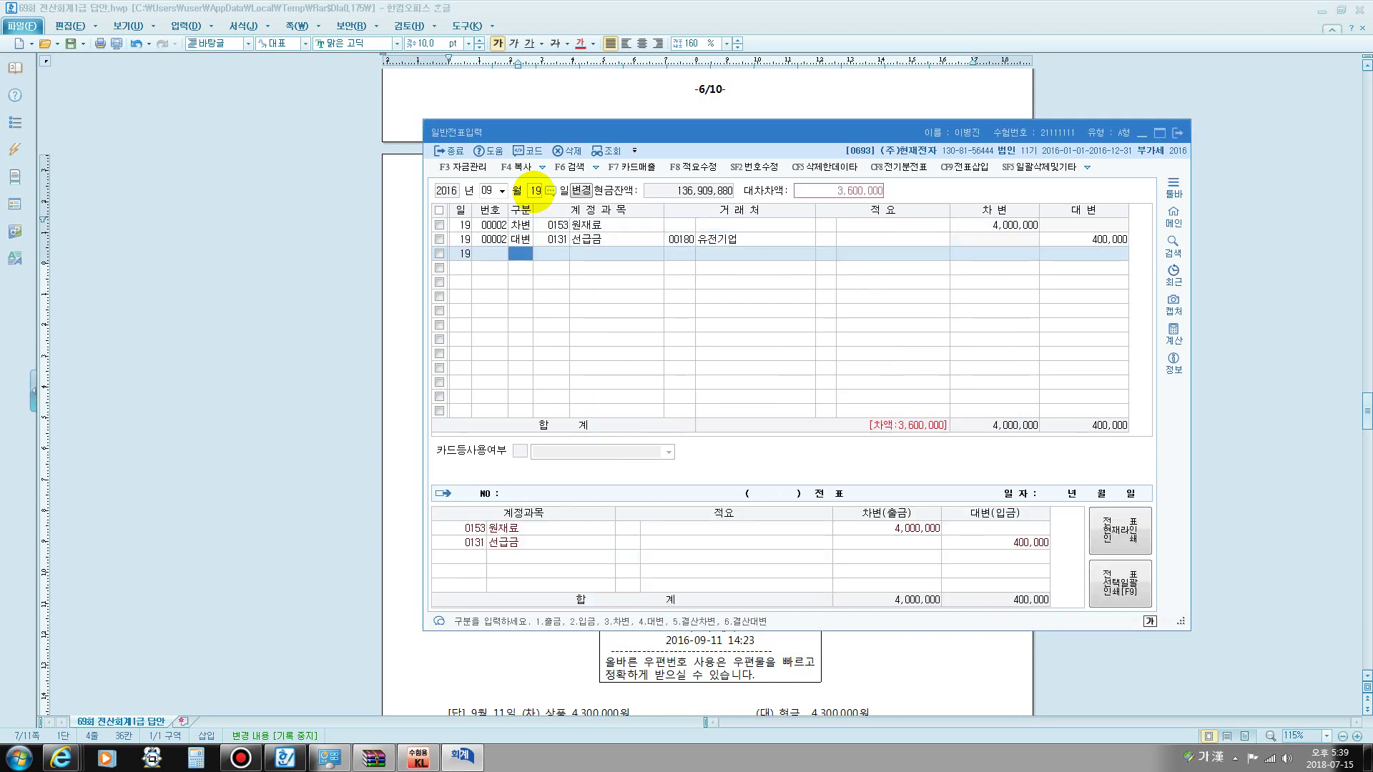
- Credit 0252 지급어음 3,600,000 to 유전기업, balancing the entry
{"action": "type", "text": "4"}
{"action": "key", "text": "Return"}
{"action": "type", "text": "252"}
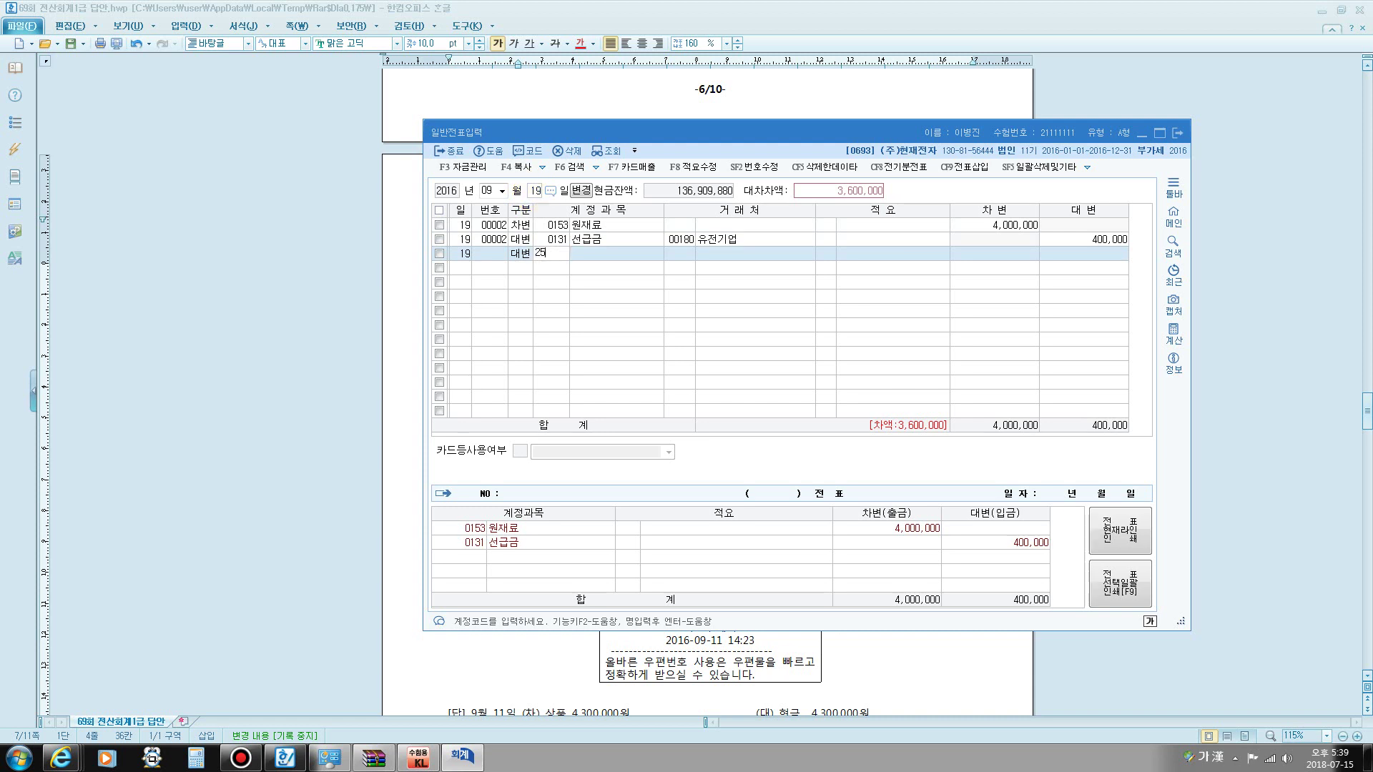
{"action": "key", "text": "Return"}
{"action": "key", "text": "plus"}
{"action": "key", "text": "Return"}
{"action": "key", "text": "Return"}
{"action": "key", "text": "Return"}
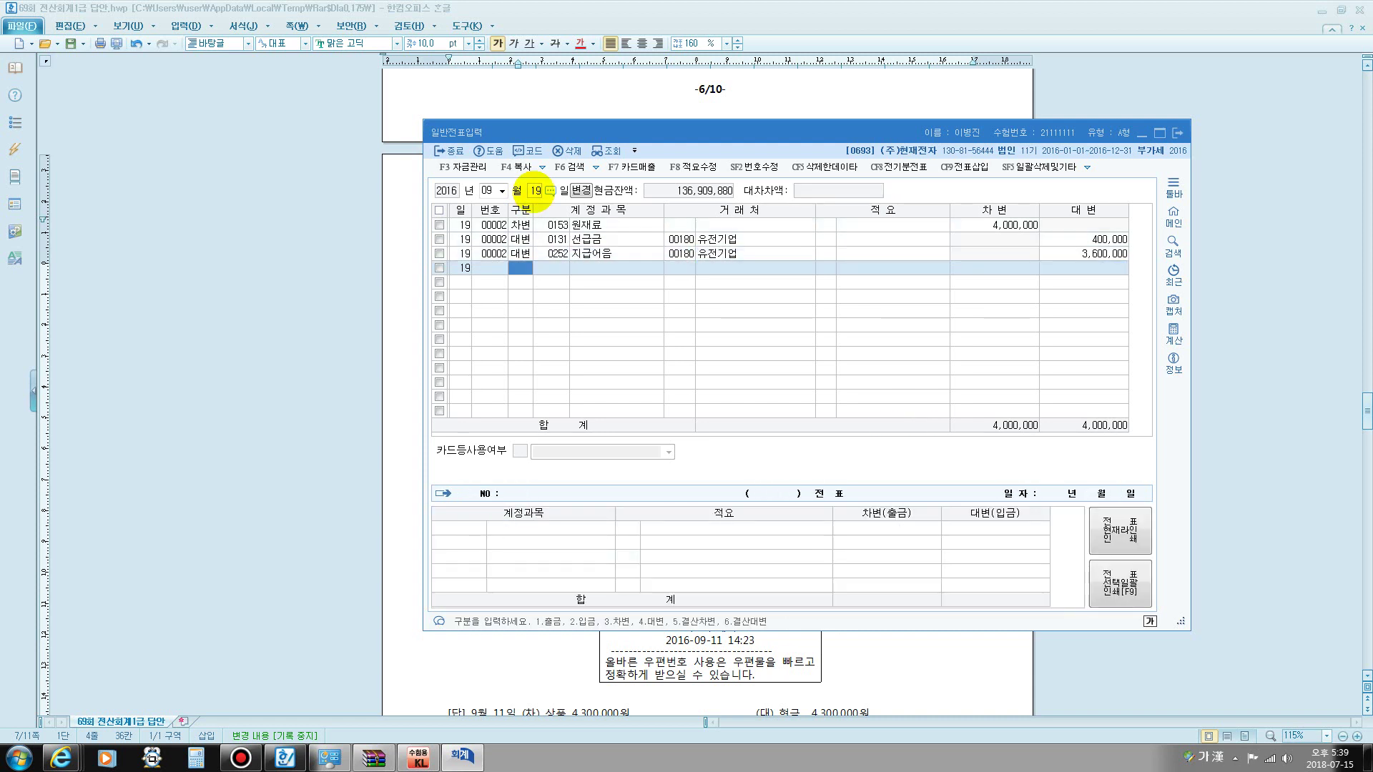
{"action": "key", "text": "Escape"}
{"action": "key", "text": "Escape"}
- On October 1, credit 0108 외상매출금 10,000,000 for customer (주)영리한
{"action": "type", "text": "10"}
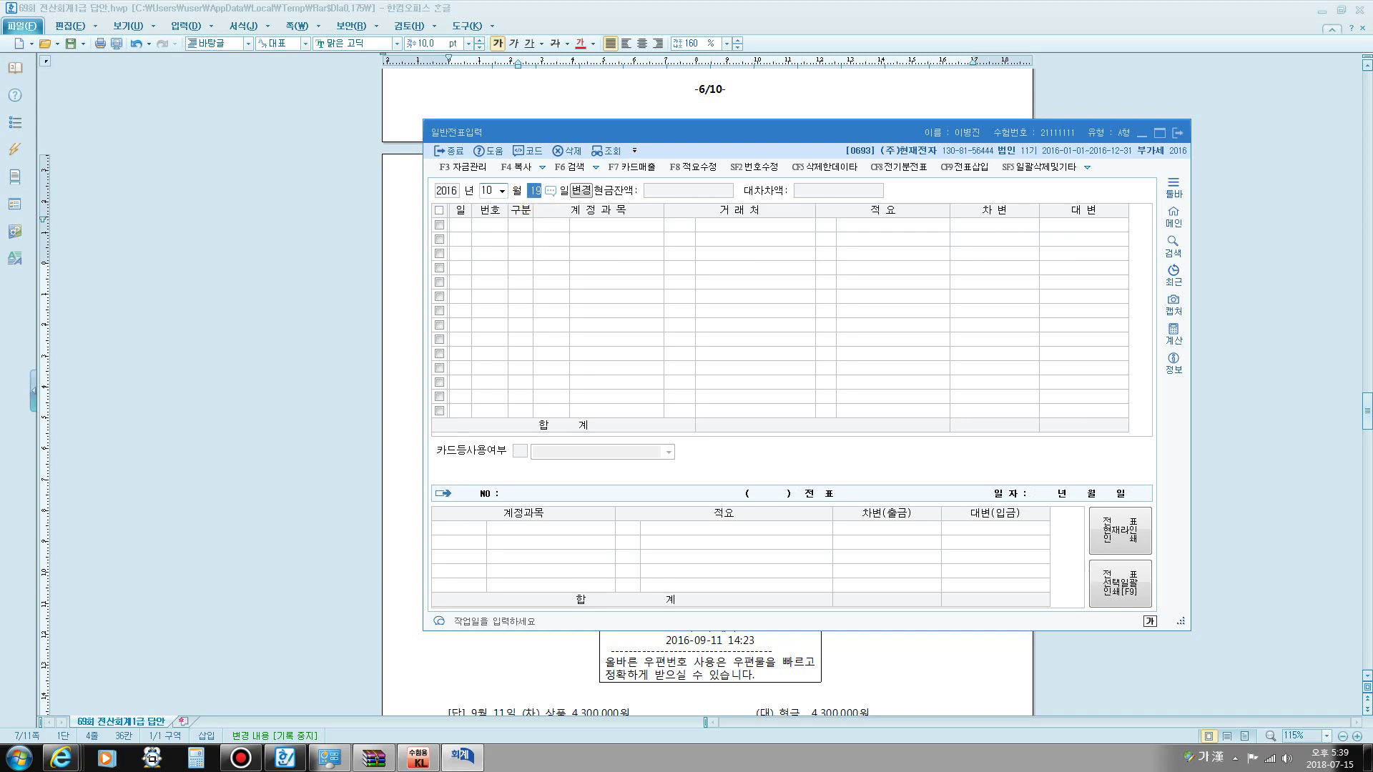
{"action": "type", "text": "1"}
{"action": "key", "text": "Return"}
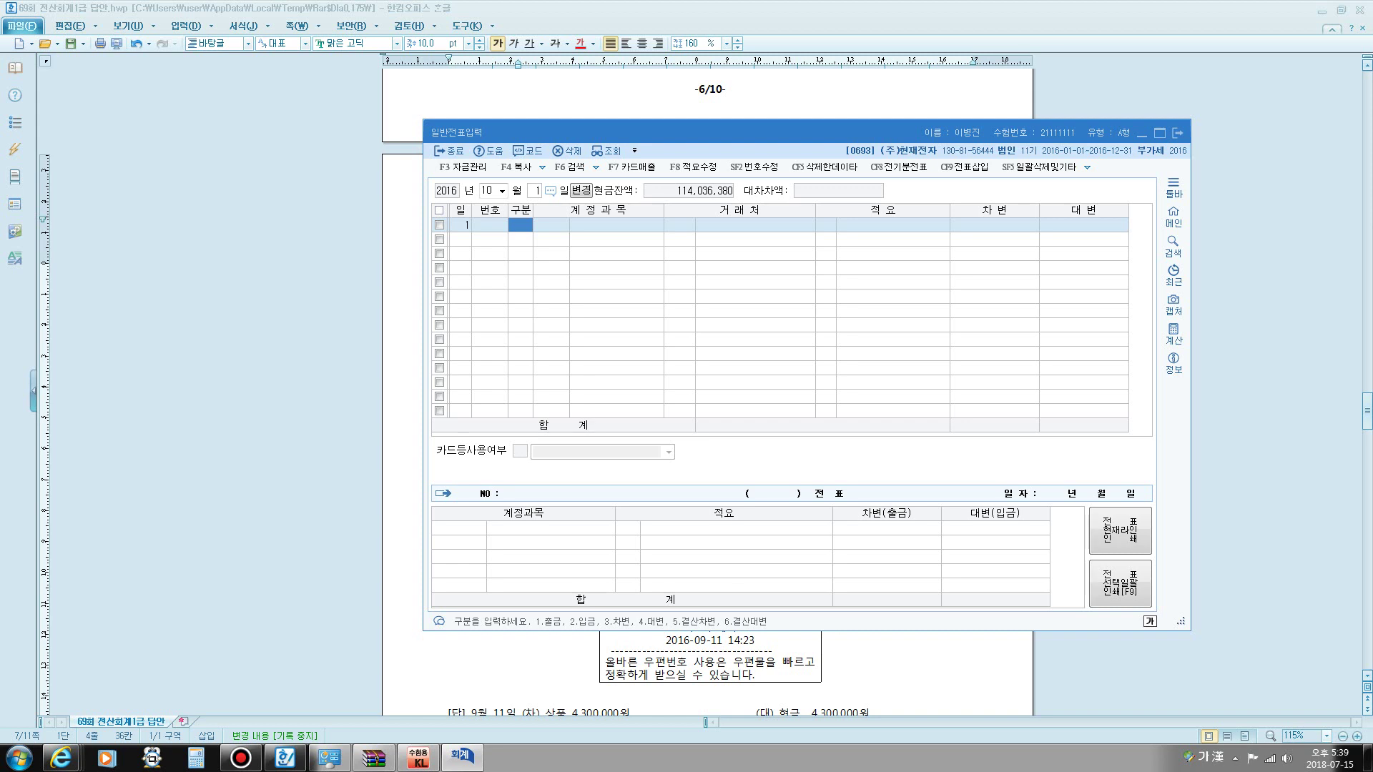
{"action": "type", "text": "4"}
{"action": "key", "text": "Return"}
{"action": "type", "text": "108"}
{"action": "key", "text": "Return"}
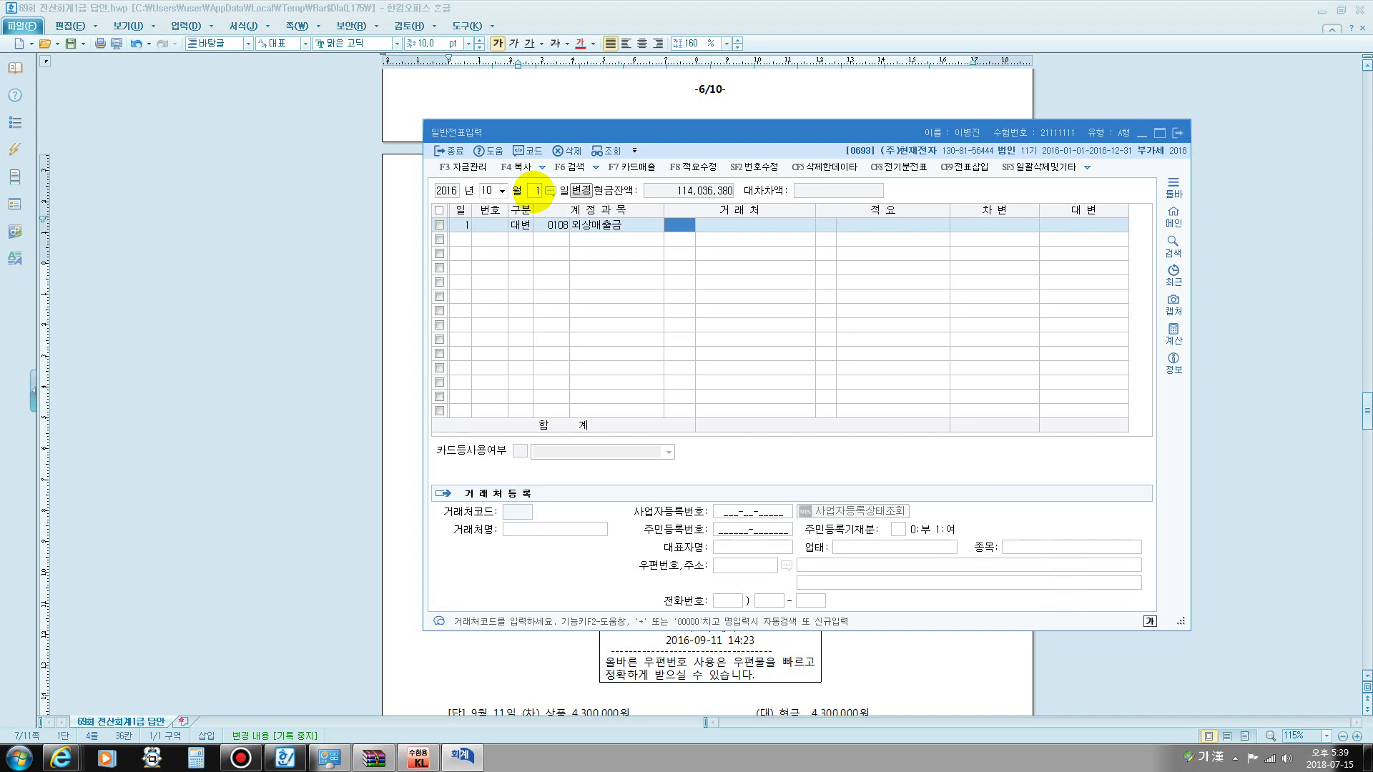
{"action": "type", "text": "영리"}
{"action": "key", "text": "Return"}
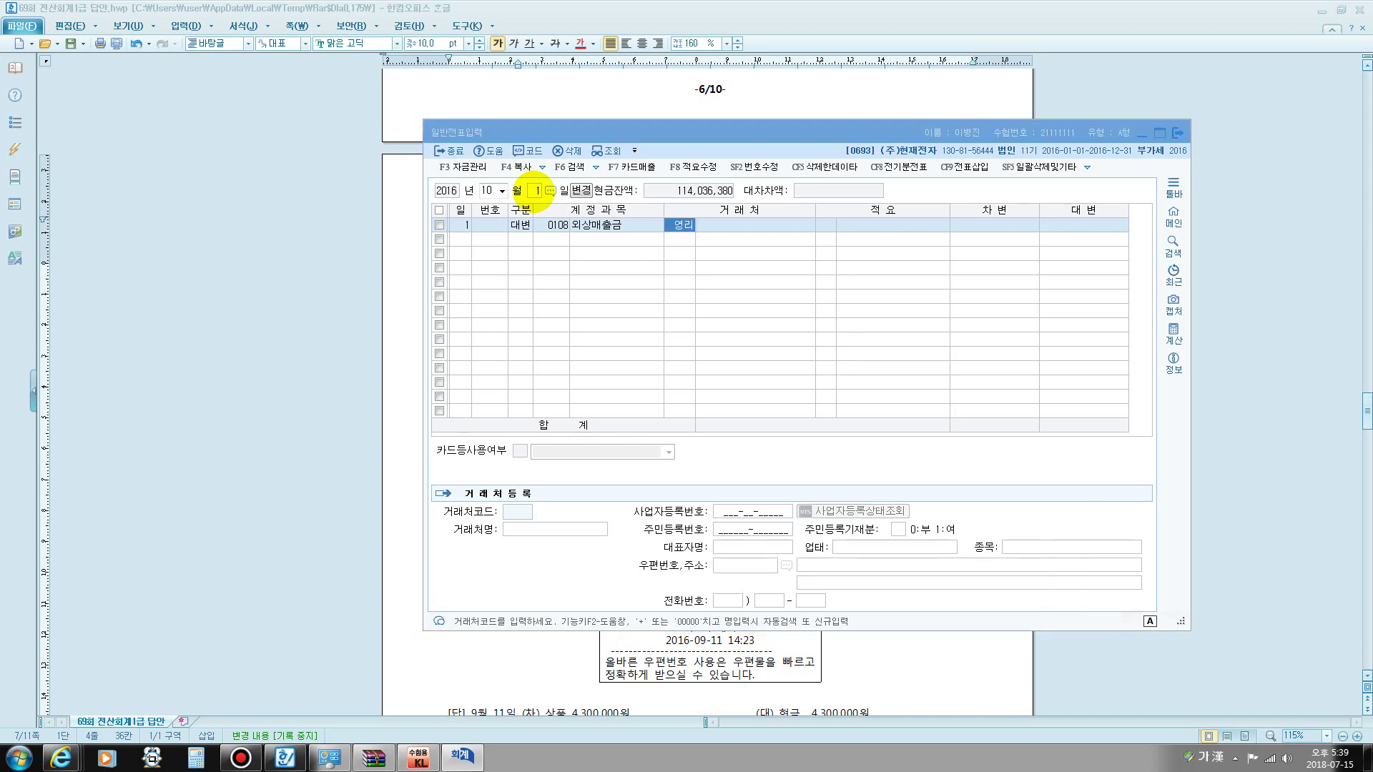
{"action": "key", "text": "Return"}
{"action": "key", "text": "Return"}
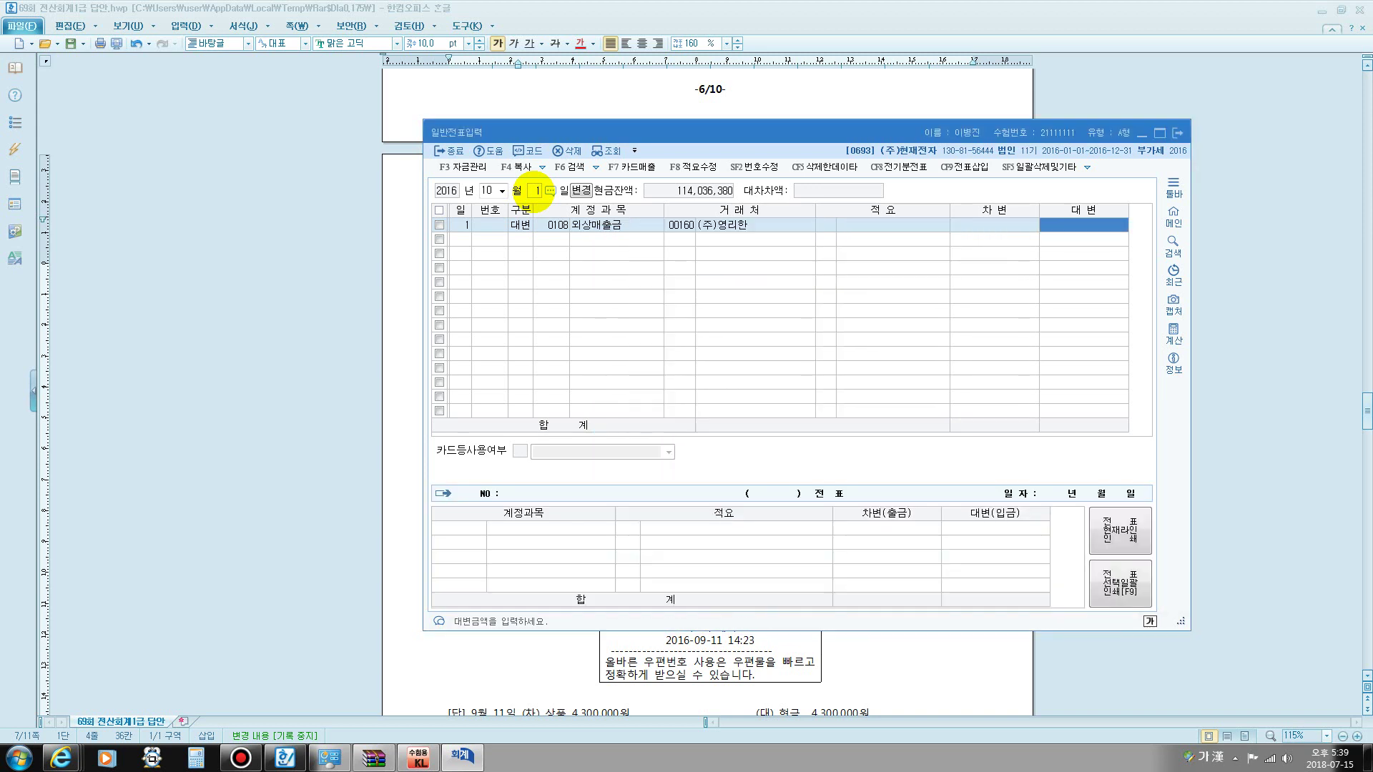
{"action": "type", "text": "10000000"}
- Debit 0101 현금 and 0103 보통예금 5,000,000 each, then switch to day 31
{"action": "key", "text": "Return"}
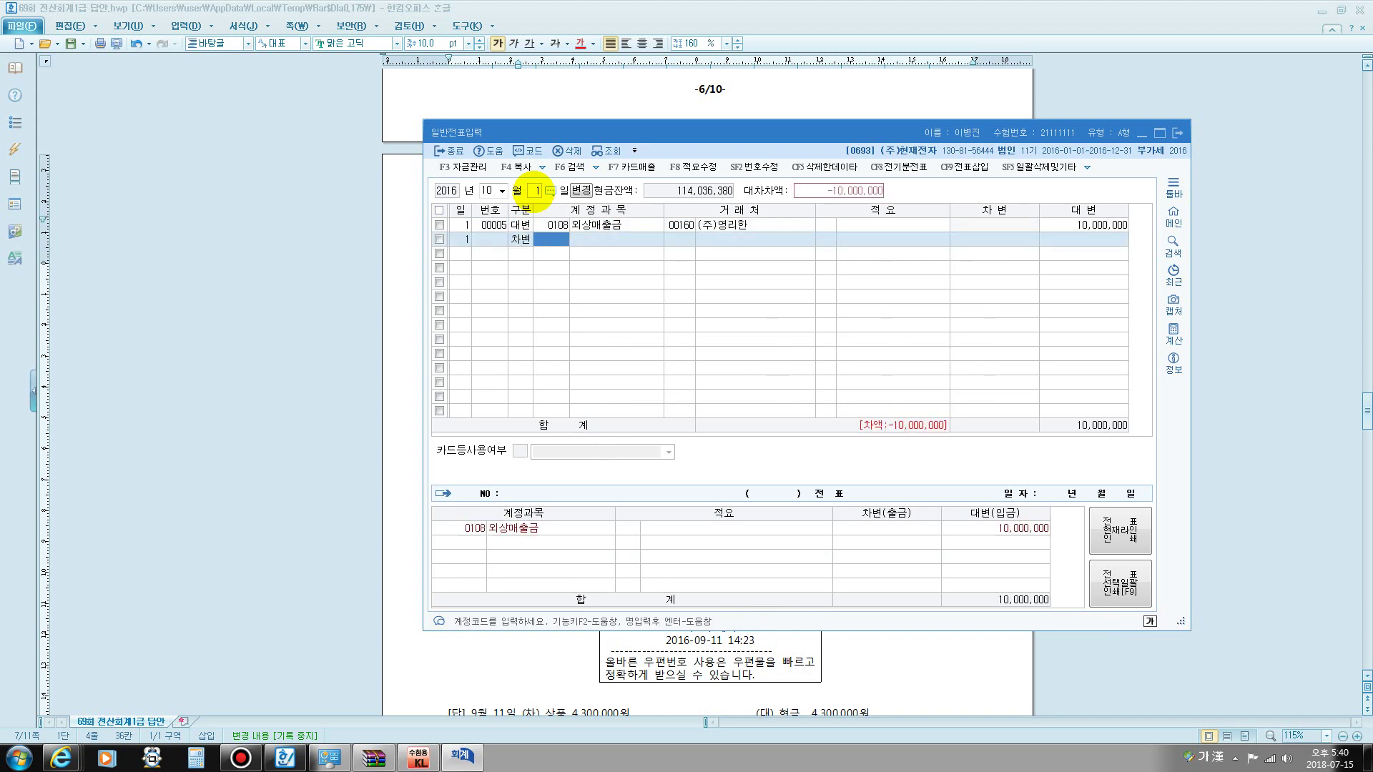
{"action": "type", "text": "101"}
{"action": "key", "text": "Return"}
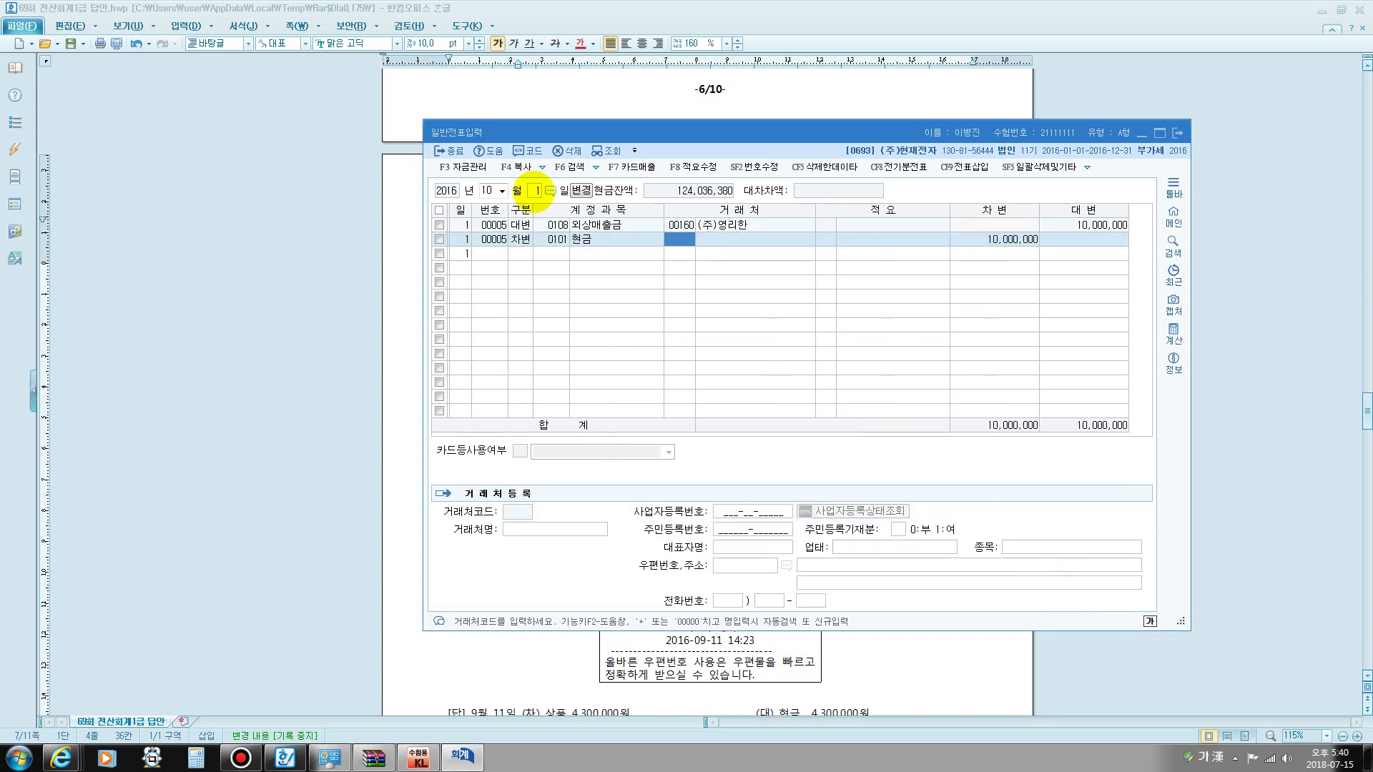
{"action": "key", "text": "Return"}
{"action": "key", "text": "Return"}
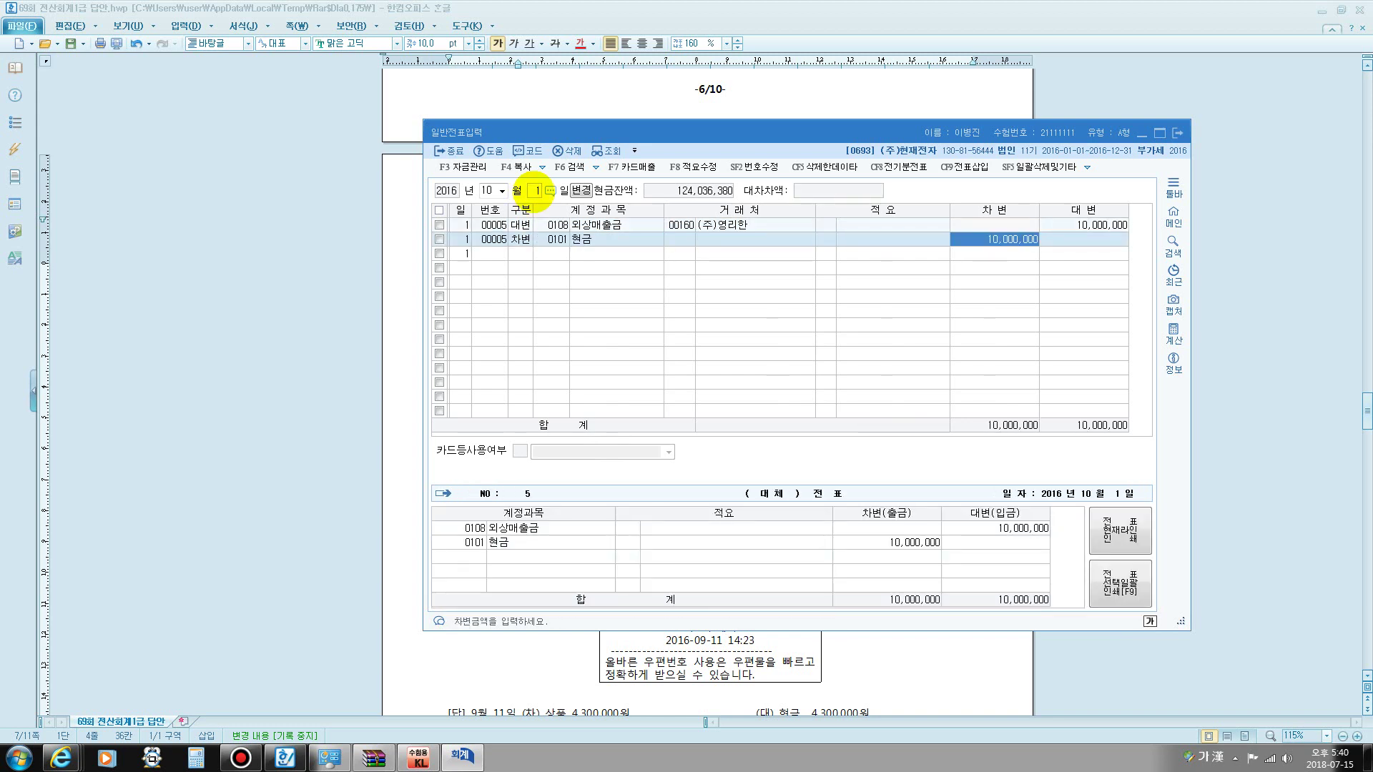
{"action": "type", "text": "5,000,000"}
{"action": "key", "text": "Return"}
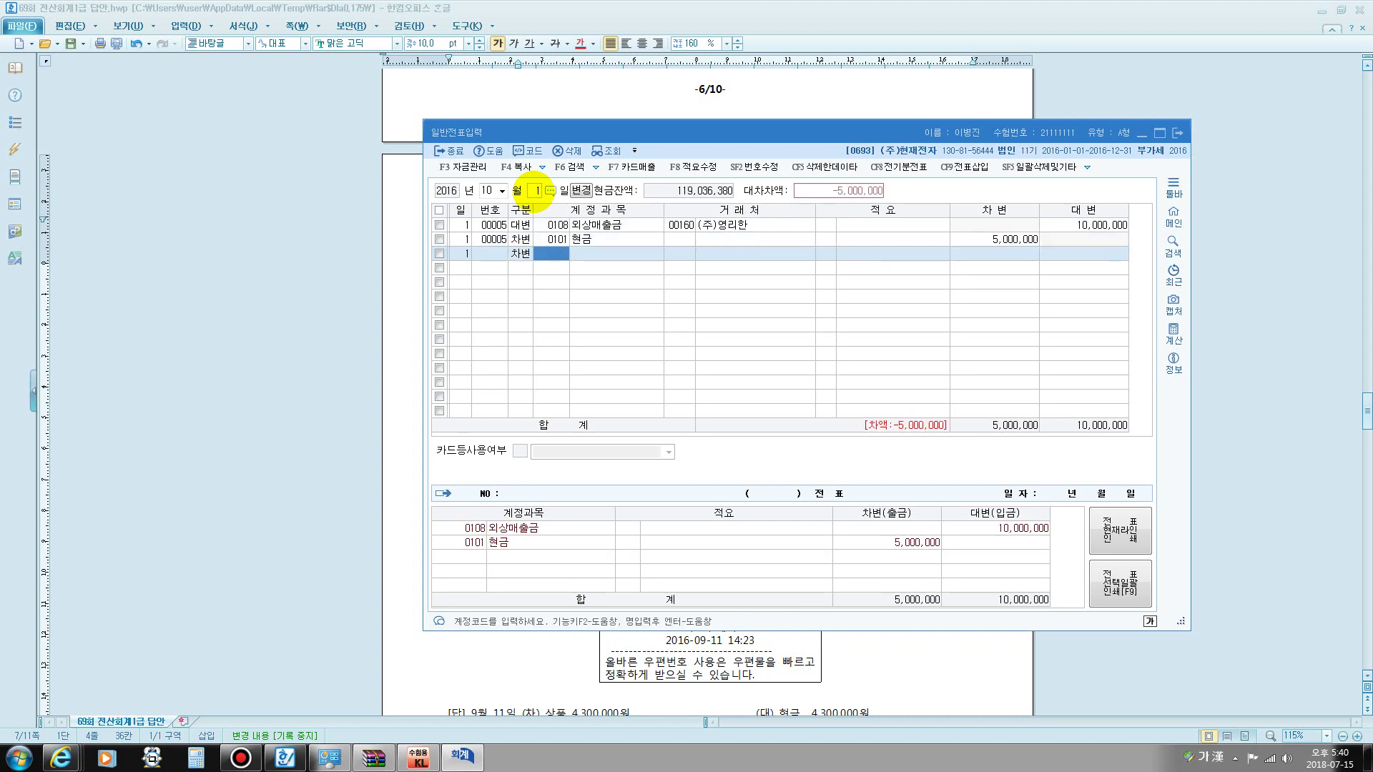
{"action": "type", "text": "103"}
{"action": "key", "text": "Return"}
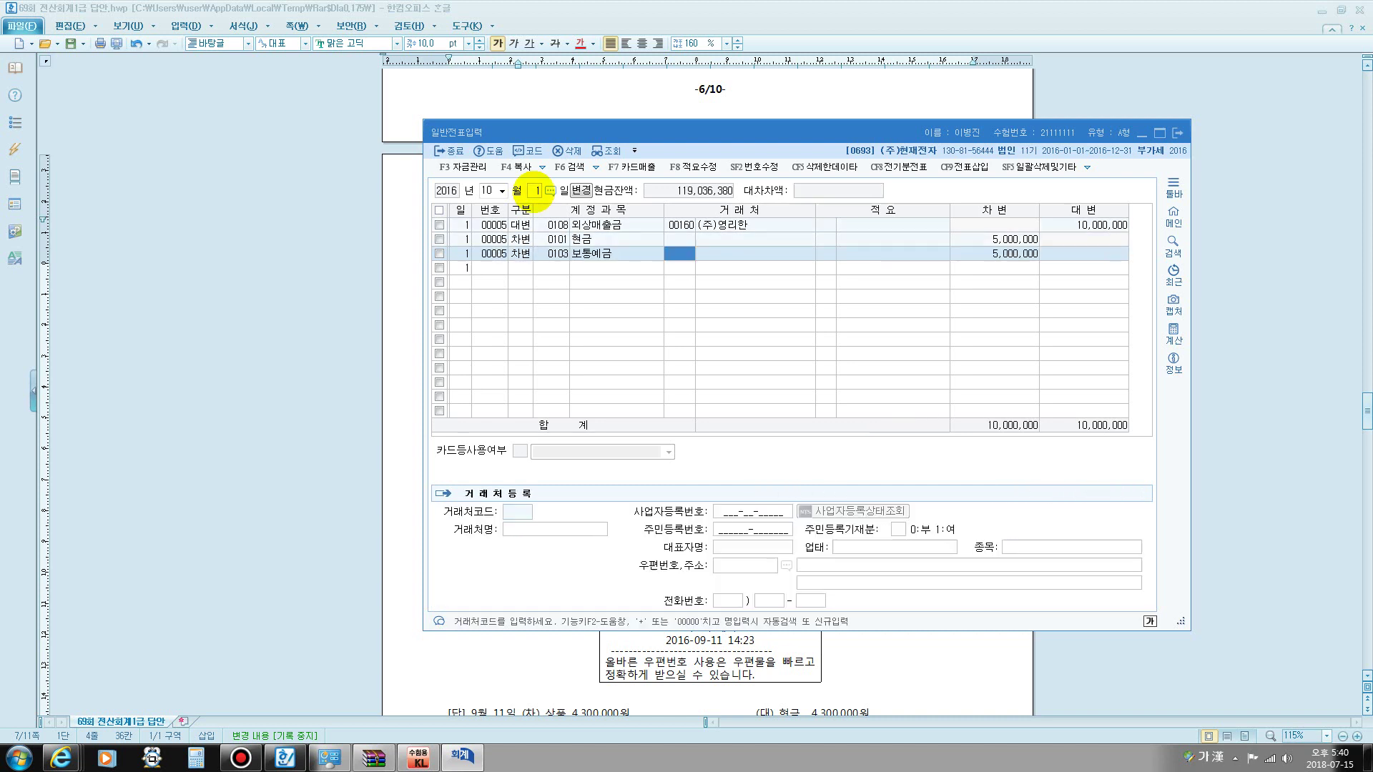
{"action": "key", "text": "Return"}
{"action": "key", "text": "Return"}
{"action": "key", "text": "Return"}
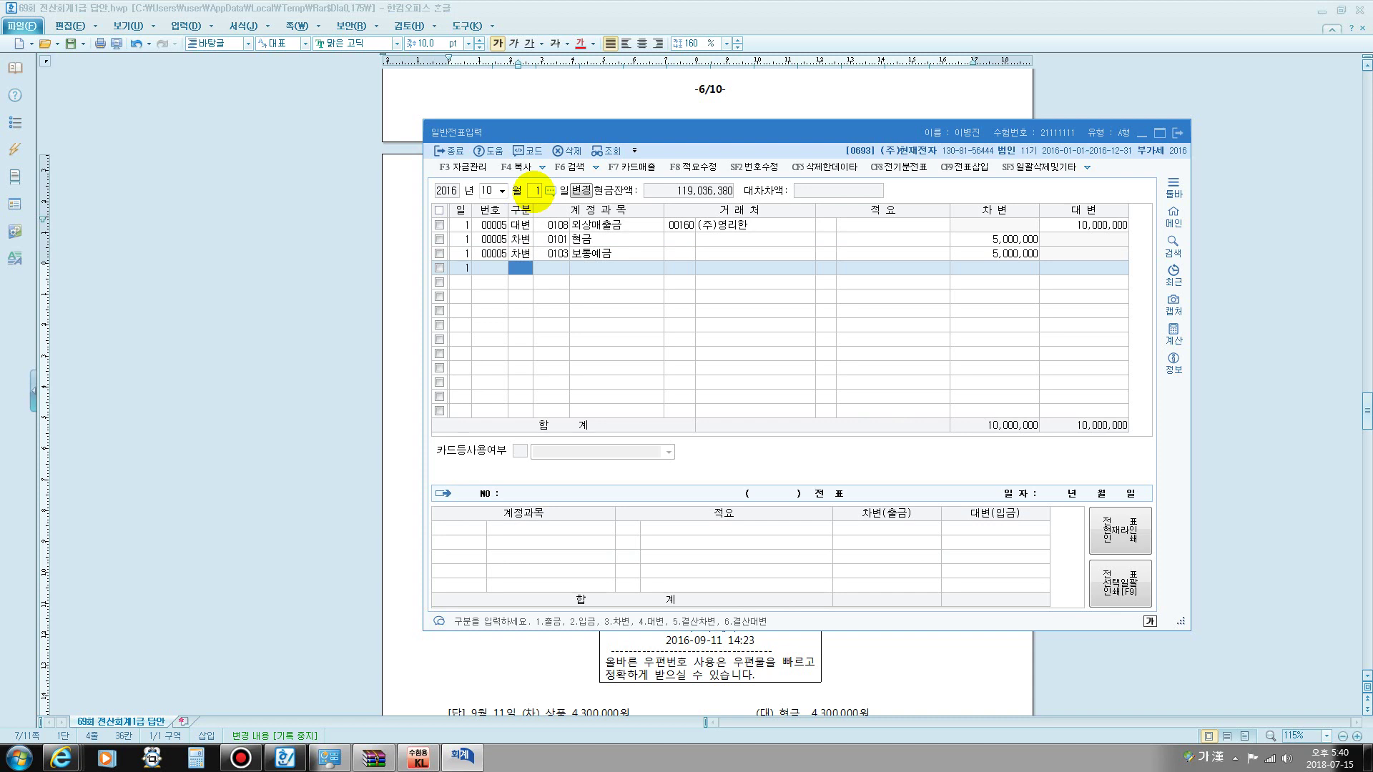
{"action": "left_click", "coordinate": [536, 190]}
{"action": "type", "text": "31"}
{"action": "key", "text": "Return"}
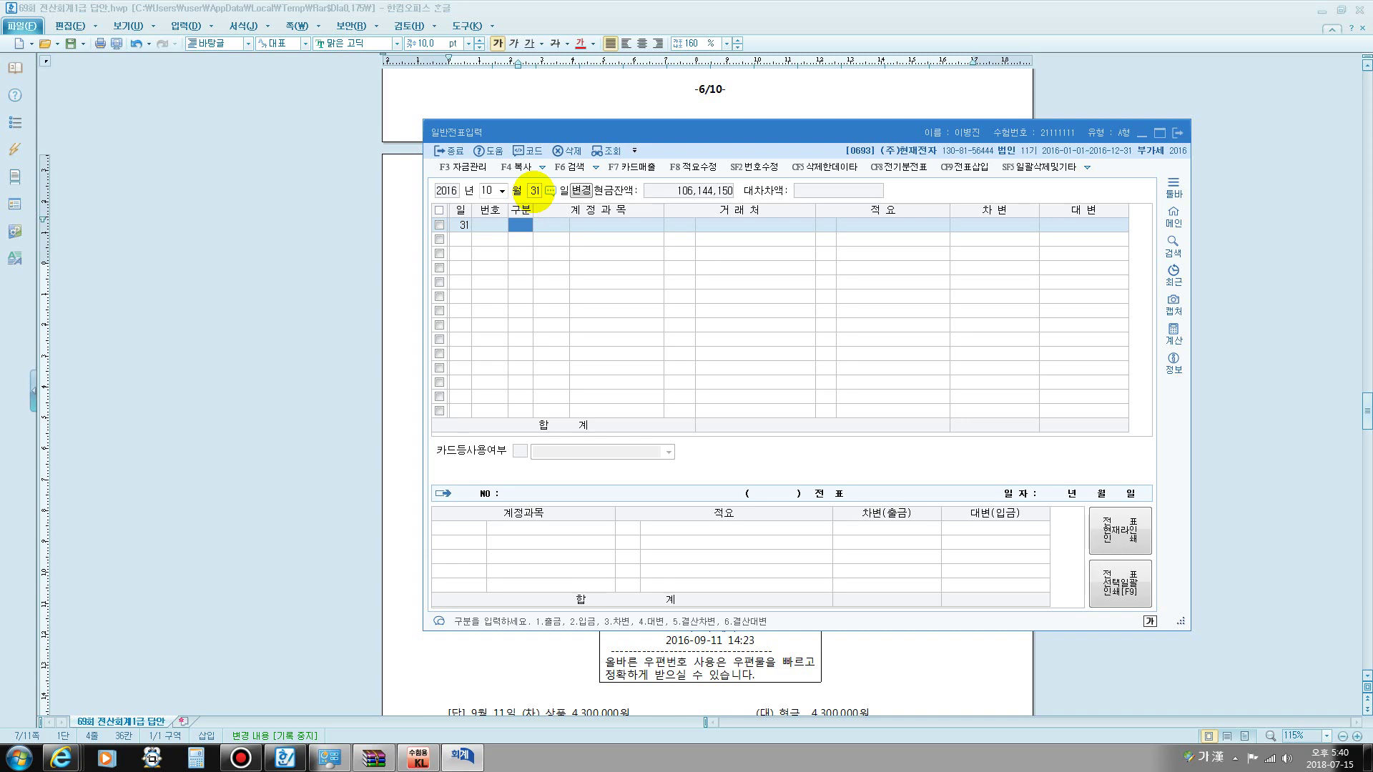
- Credit 0108 외상매출금 2,000,000 for customer (주)대현전자
{"action": "type", "text": "4108"}
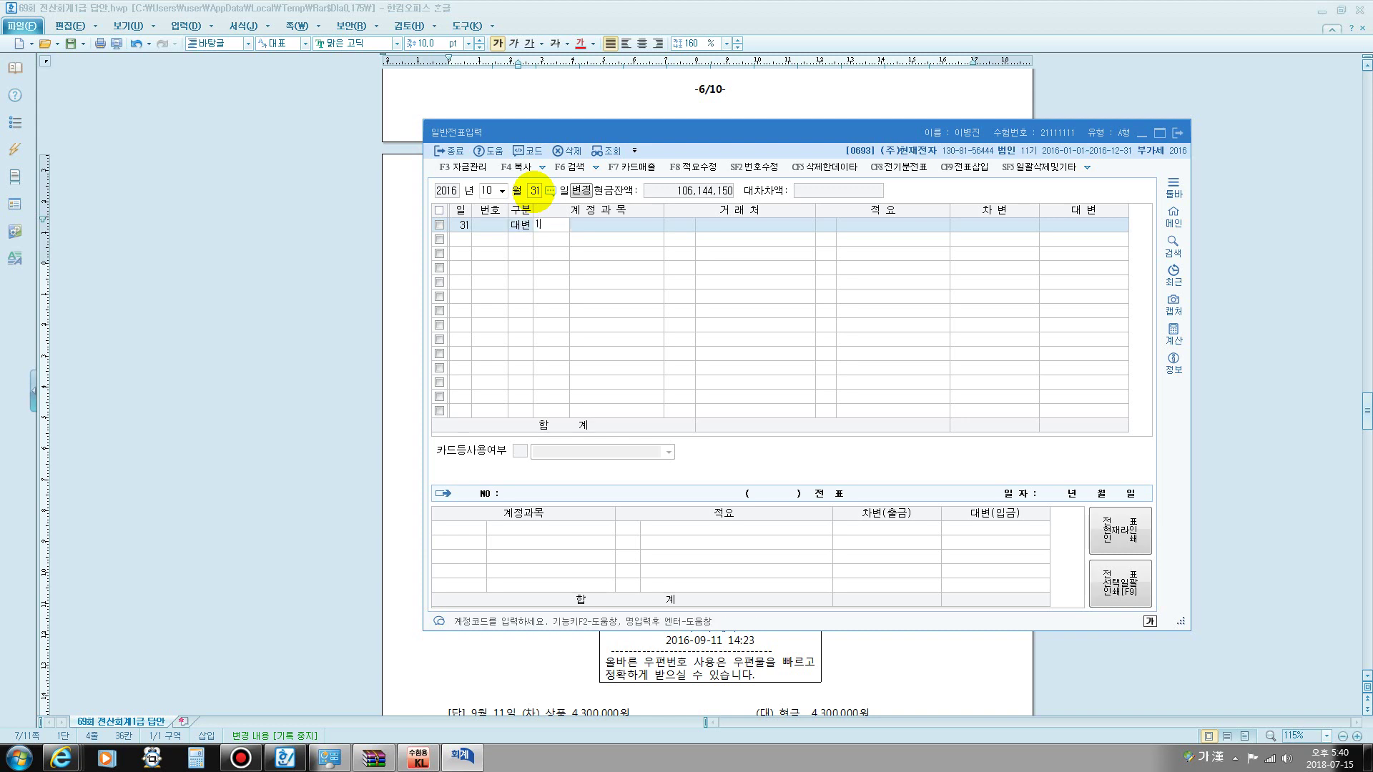
{"action": "key", "text": "Return"}
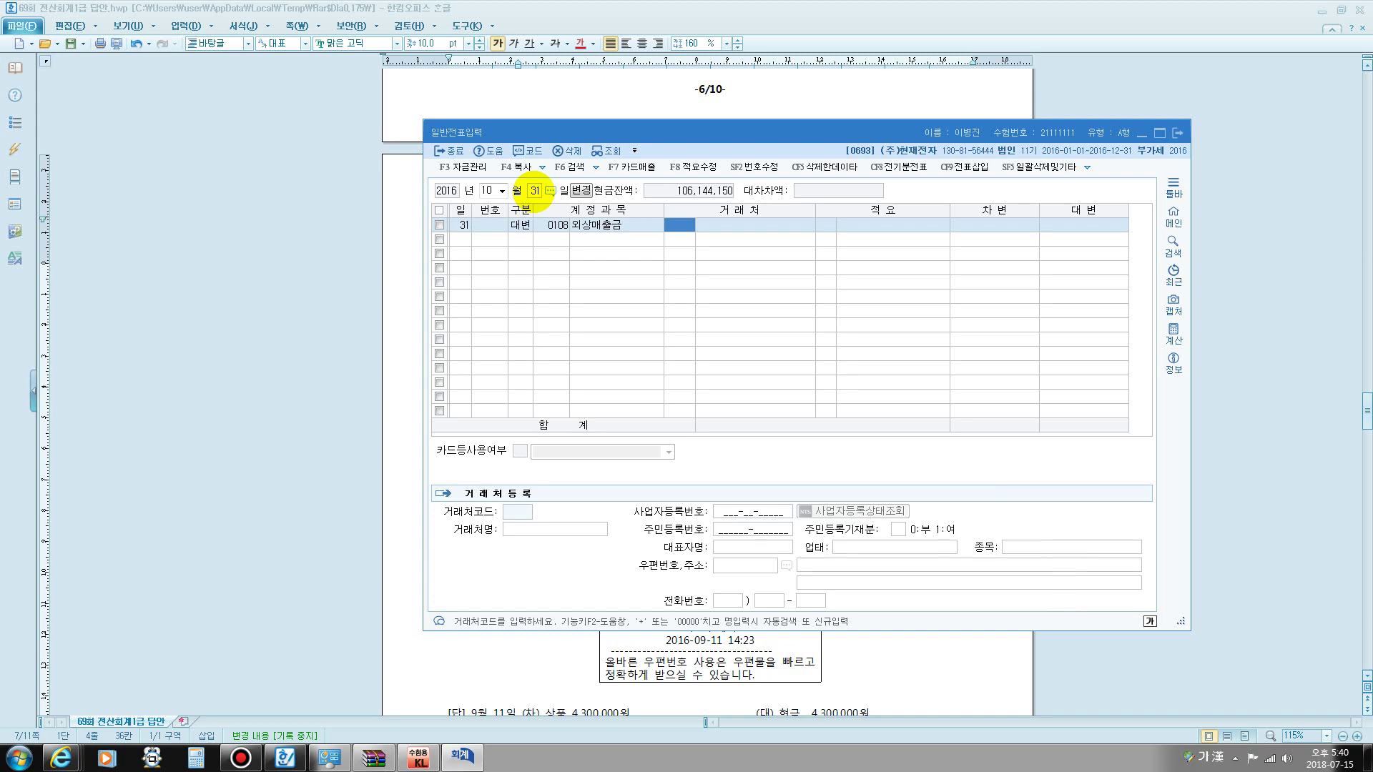
{"action": "type", "text": "ㄷ"}
{"action": "type", "text": "대현"}
{"action": "key", "text": "Return"}
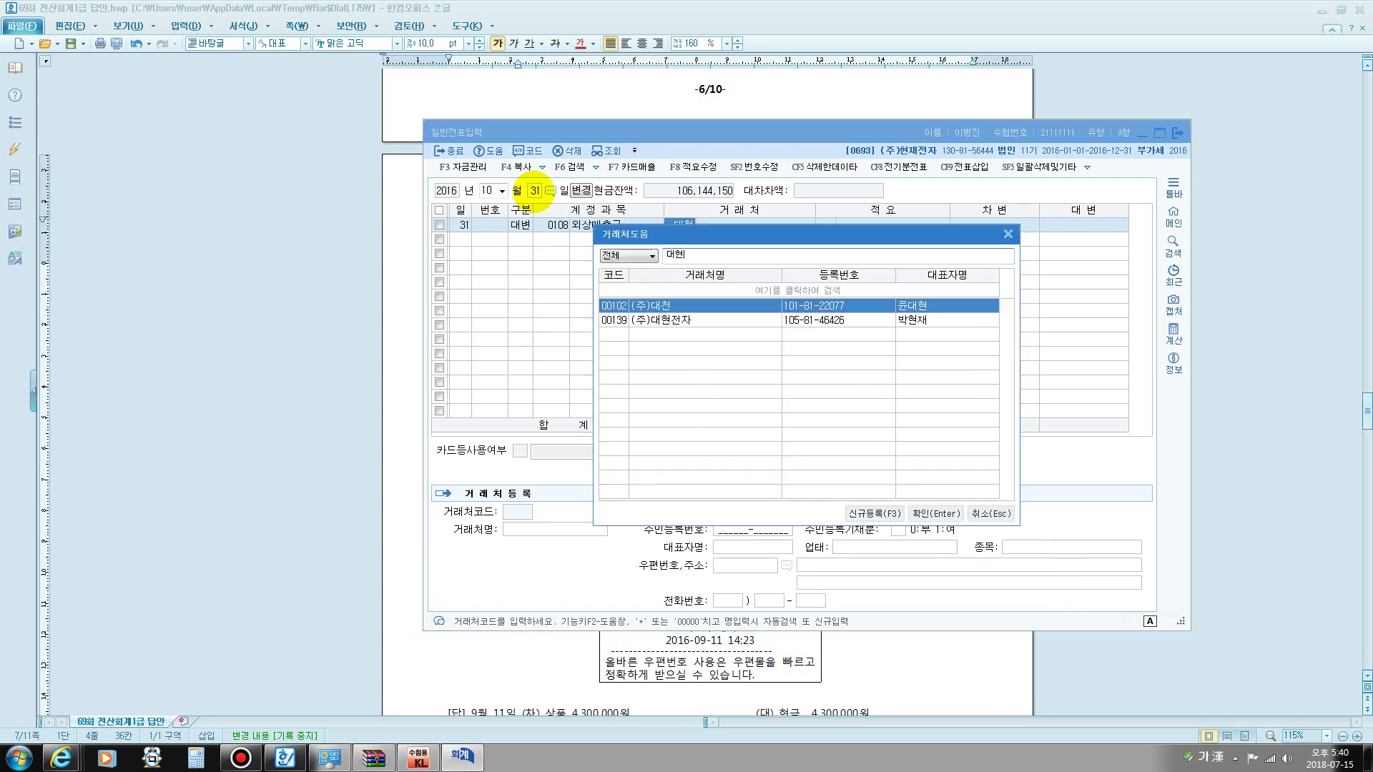
{"action": "key", "text": "Down"}
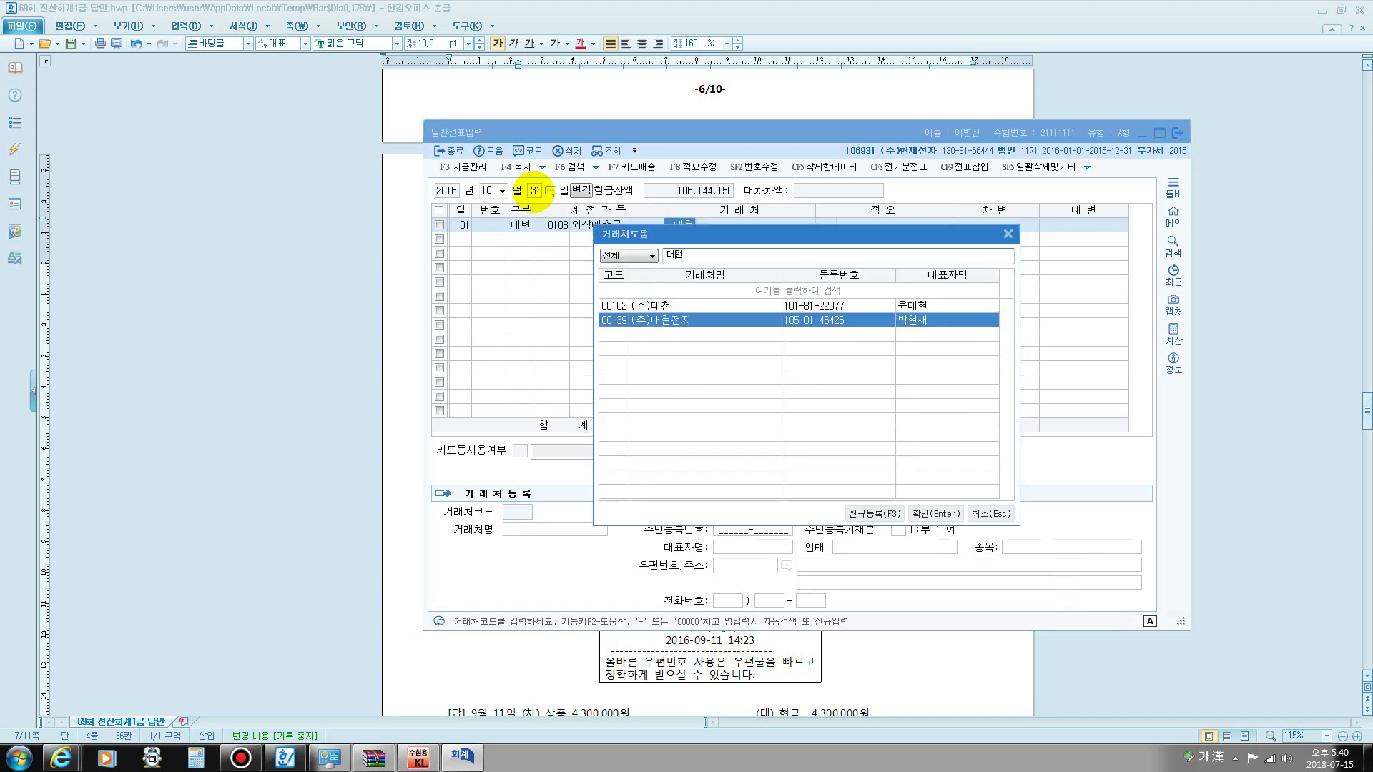
{"action": "key", "text": "Return"}
{"action": "key", "text": "Return"}
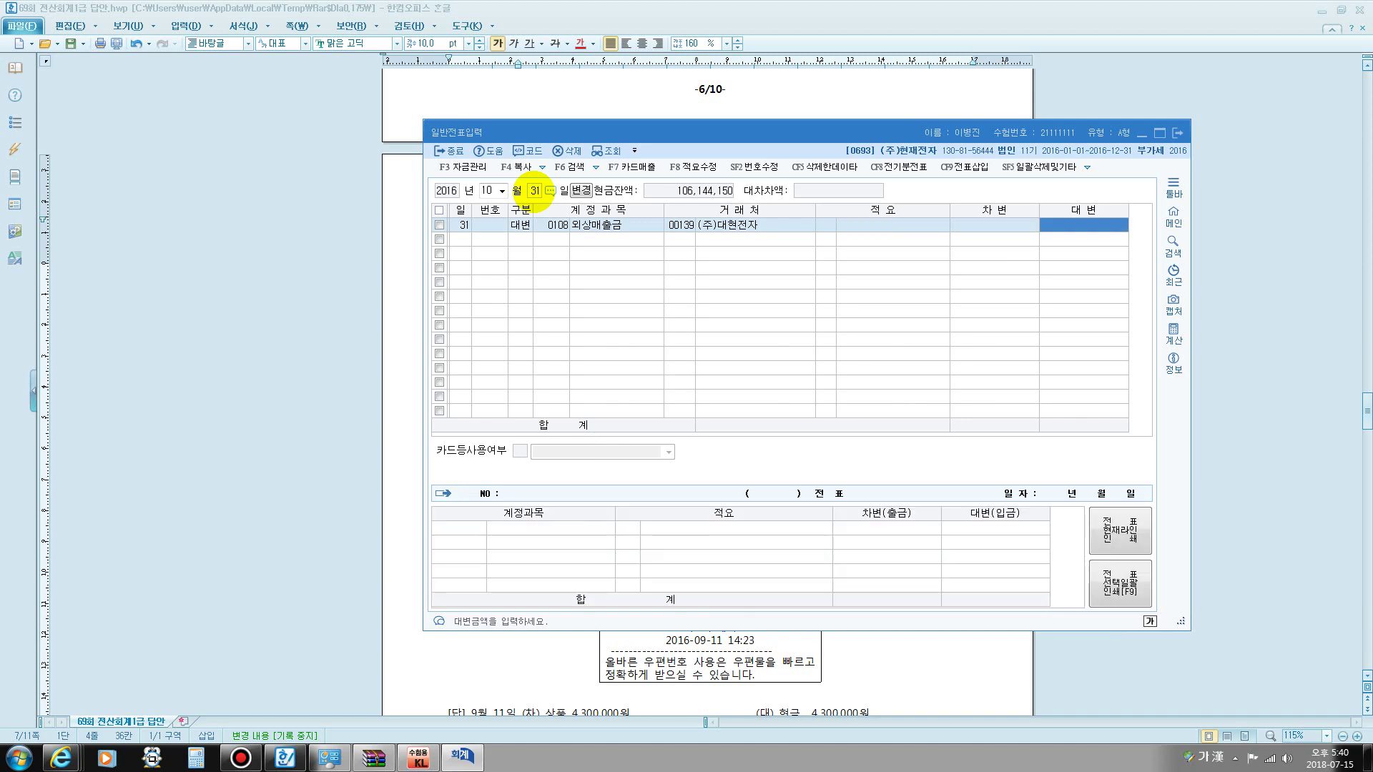
{"action": "type", "text": "2000000"}
{"action": "key", "text": "Return"}
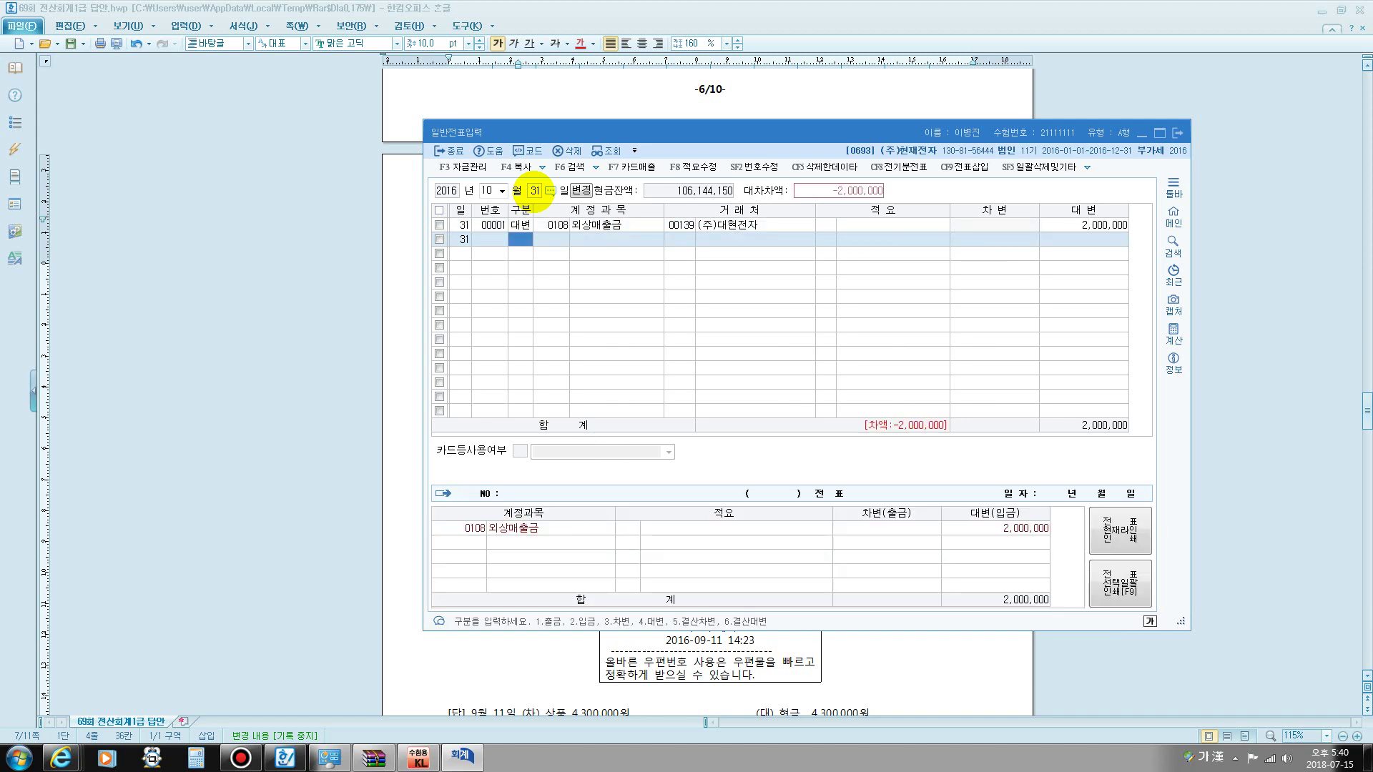
- Debit 0109 대손충당금 500,000 and 대손상각비 for the remaining 1,500,000
{"action": "type", "text": "3"}
{"action": "key", "text": "Return"}
{"action": "type", "text": "1"}
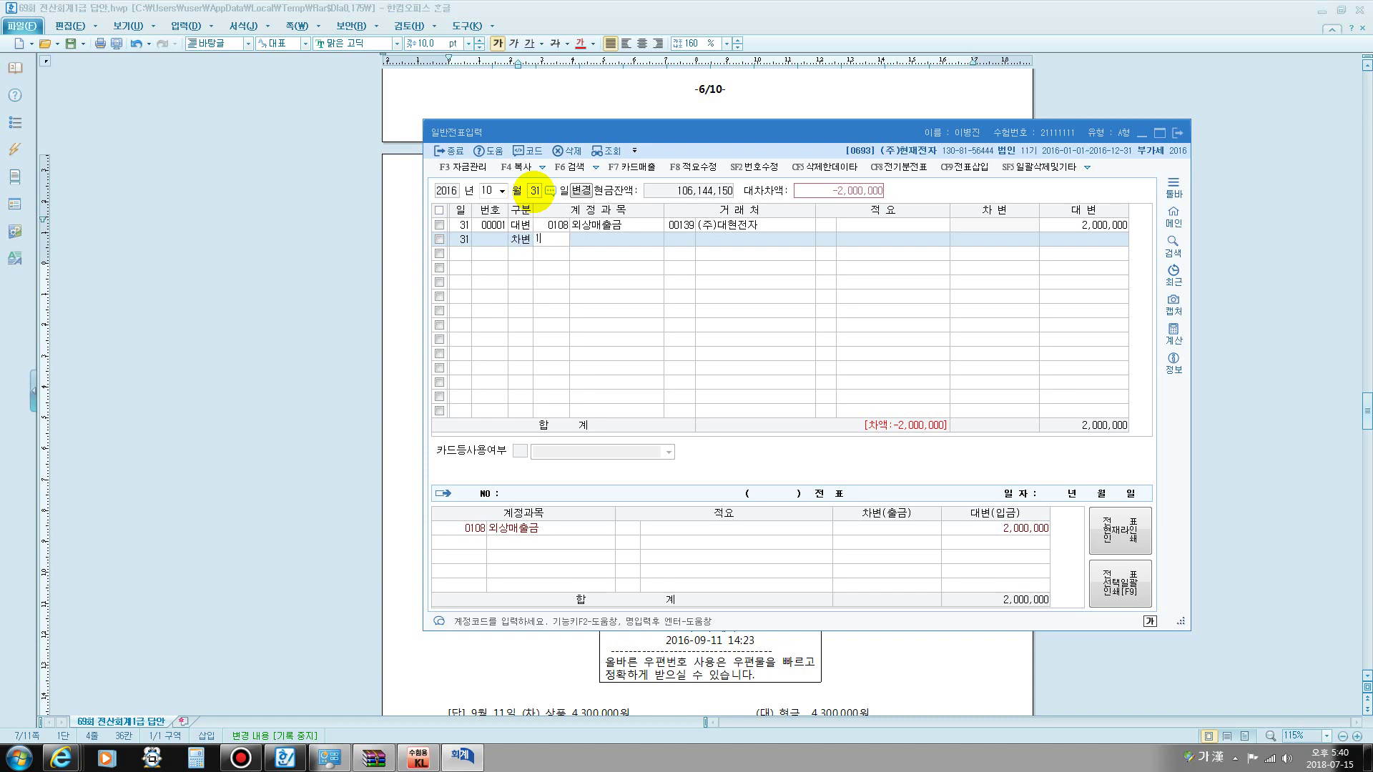
{"action": "type", "text": "09"}
{"action": "key", "text": "Return"}
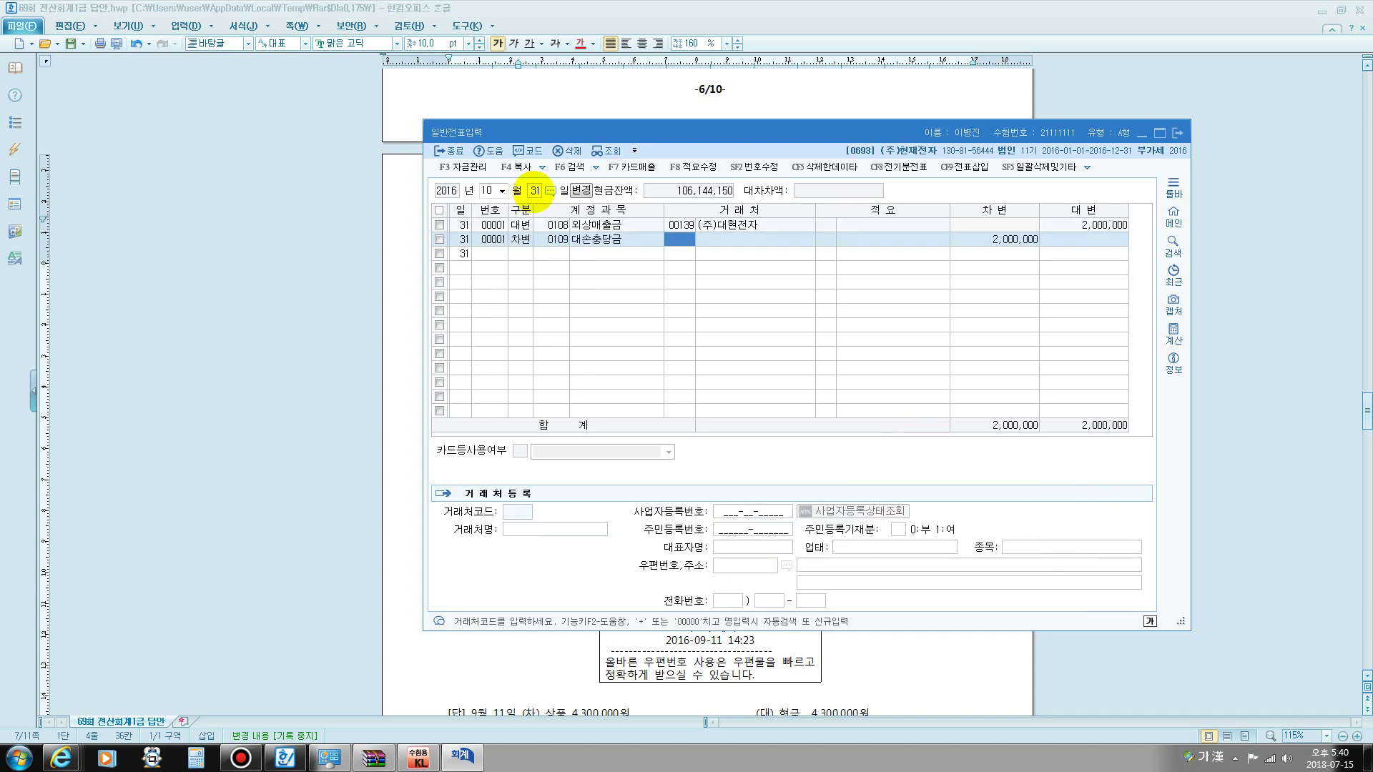
{"action": "key", "text": "Return"}
{"action": "type", "text": "500000"}
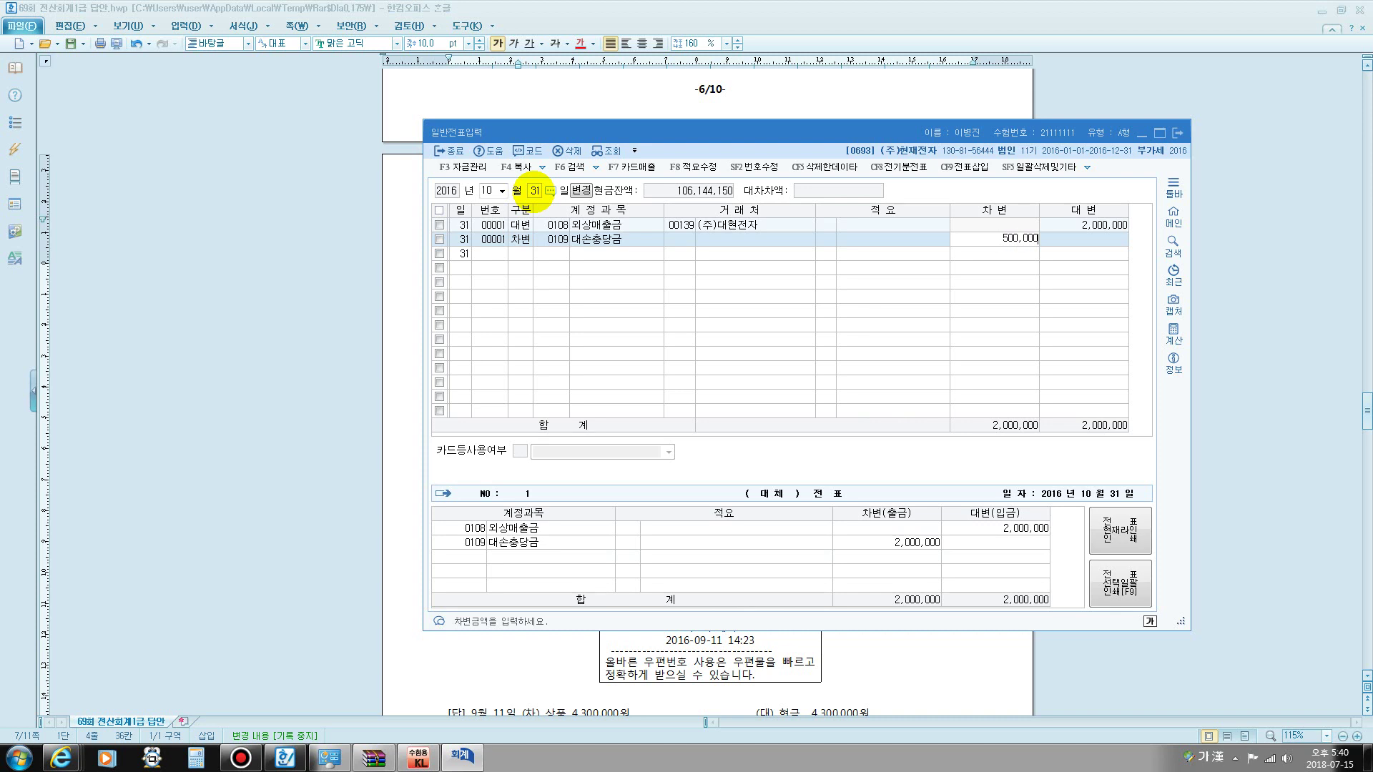
{"action": "key", "text": "Return"}
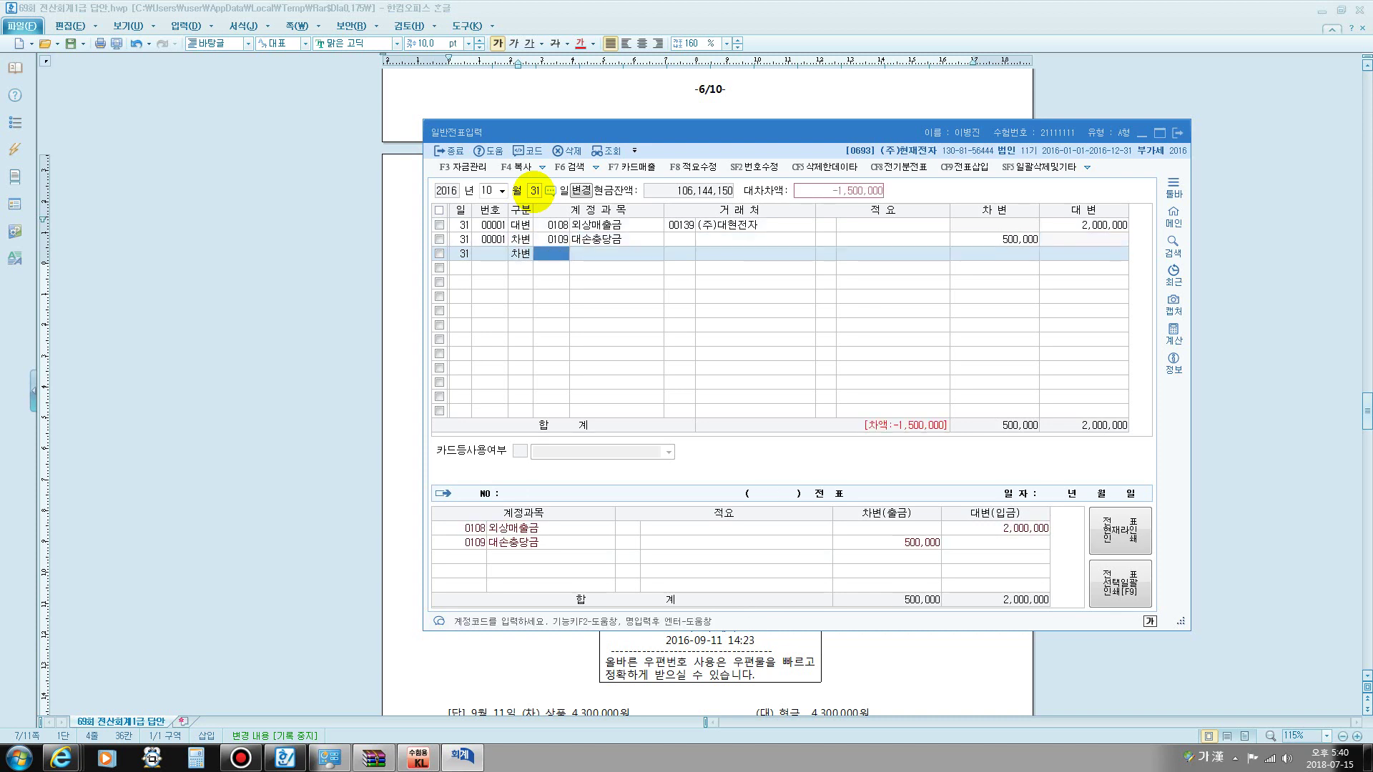
{"action": "type", "text": "대손"}
{"action": "key", "text": "Return"}
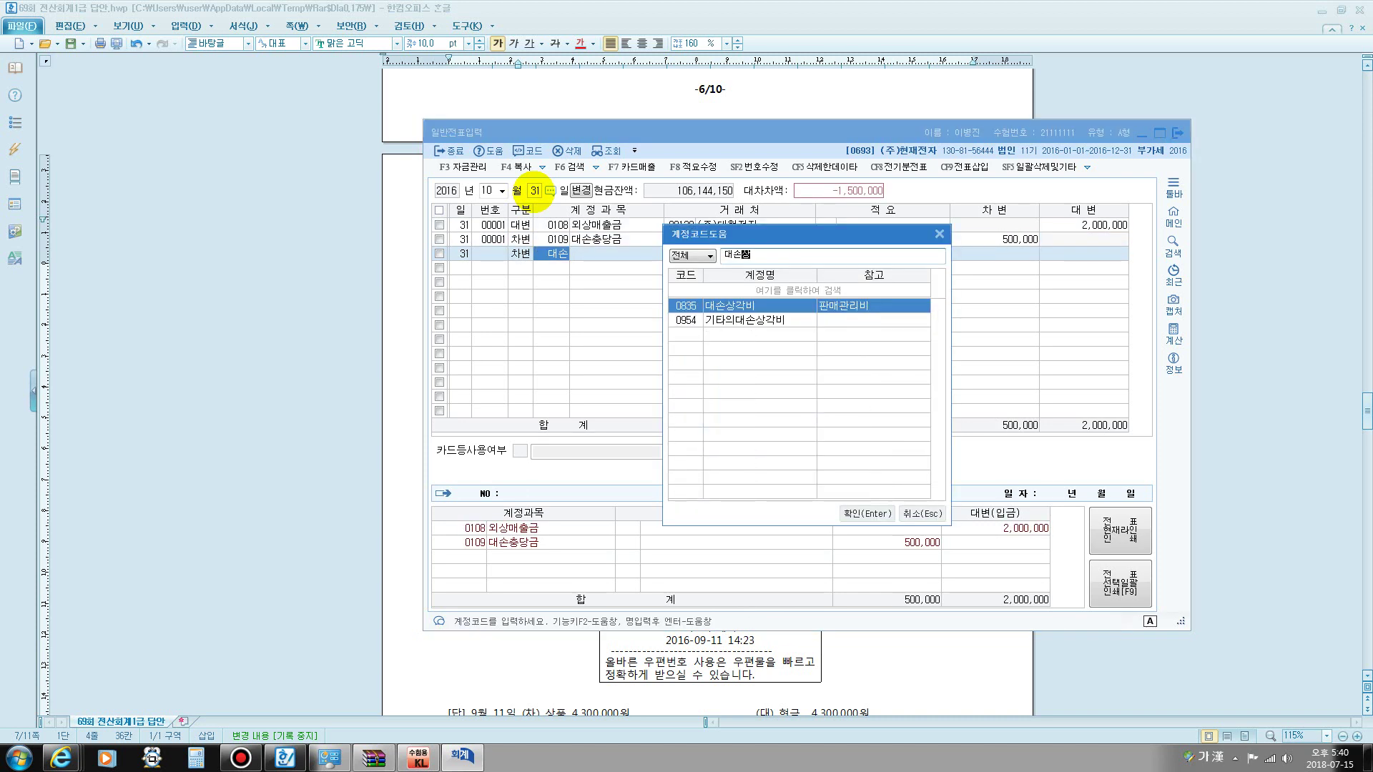
{"action": "key", "text": "Return"}
{"action": "key", "text": "Return"}
{"action": "key", "text": "Return"}
{"action": "key", "text": "Return"}
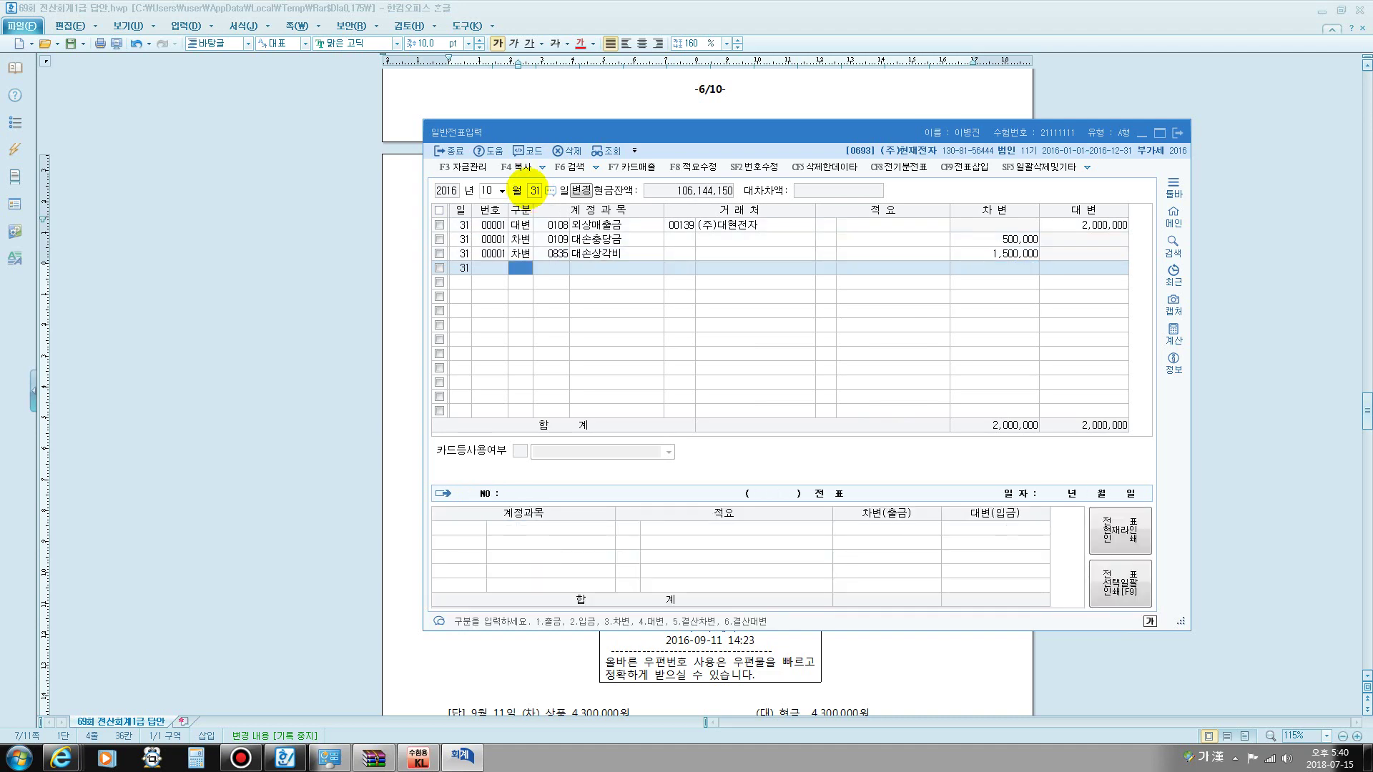
- Bring up the Hangul answer sheet and scroll down to questions [5]–[6]
{"action": "left_click", "coordinate": [834, 656]}
{"action": "scroll", "coordinate": [898, 582], "scroll_direction": "down", "scroll_amount": 3}
{"action": "scroll", "coordinate": [898, 581], "scroll_direction": "down", "scroll_amount": 5}
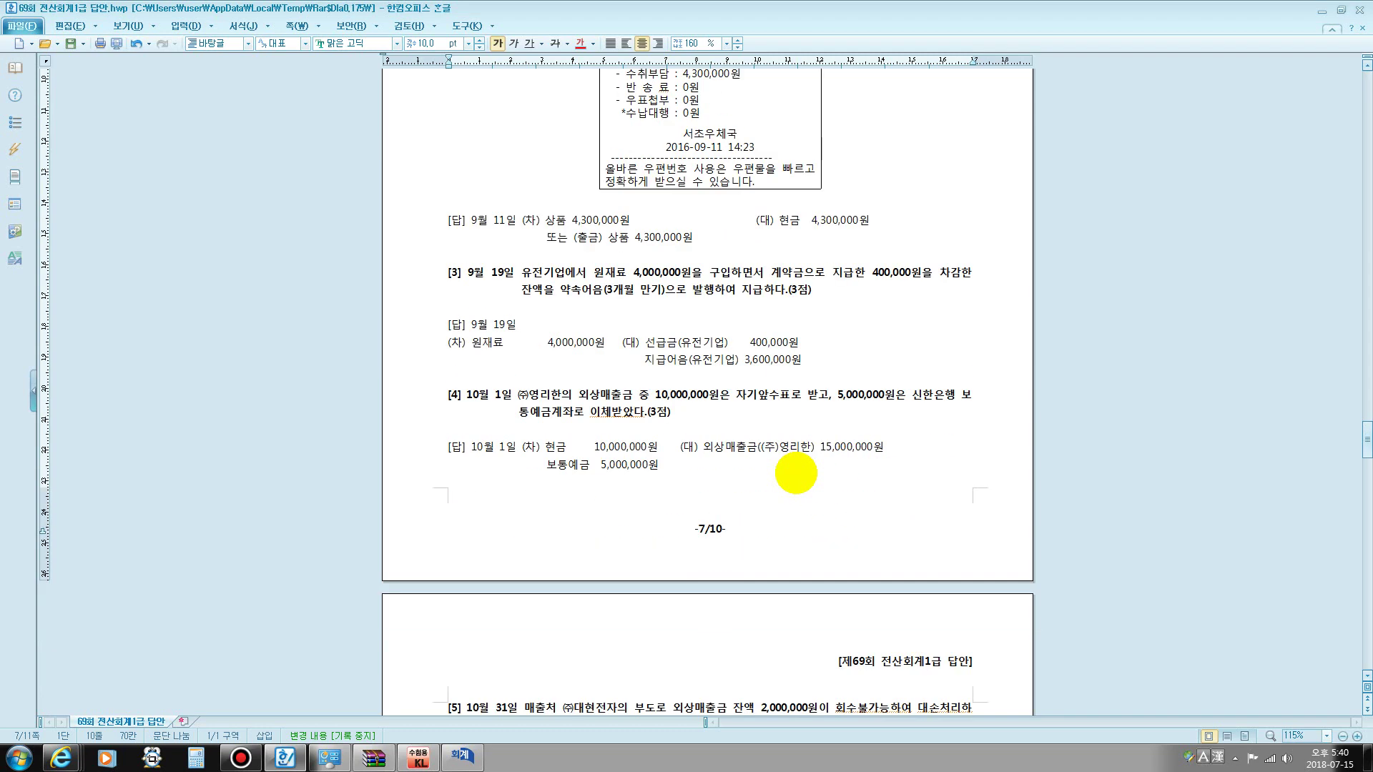
{"action": "scroll", "coordinate": [794, 500], "scroll_direction": "down", "scroll_amount": 1}
{"action": "scroll", "coordinate": [808, 501], "scroll_direction": "down", "scroll_amount": 2}
{"action": "scroll", "coordinate": [809, 454], "scroll_direction": "down", "scroll_amount": 4}
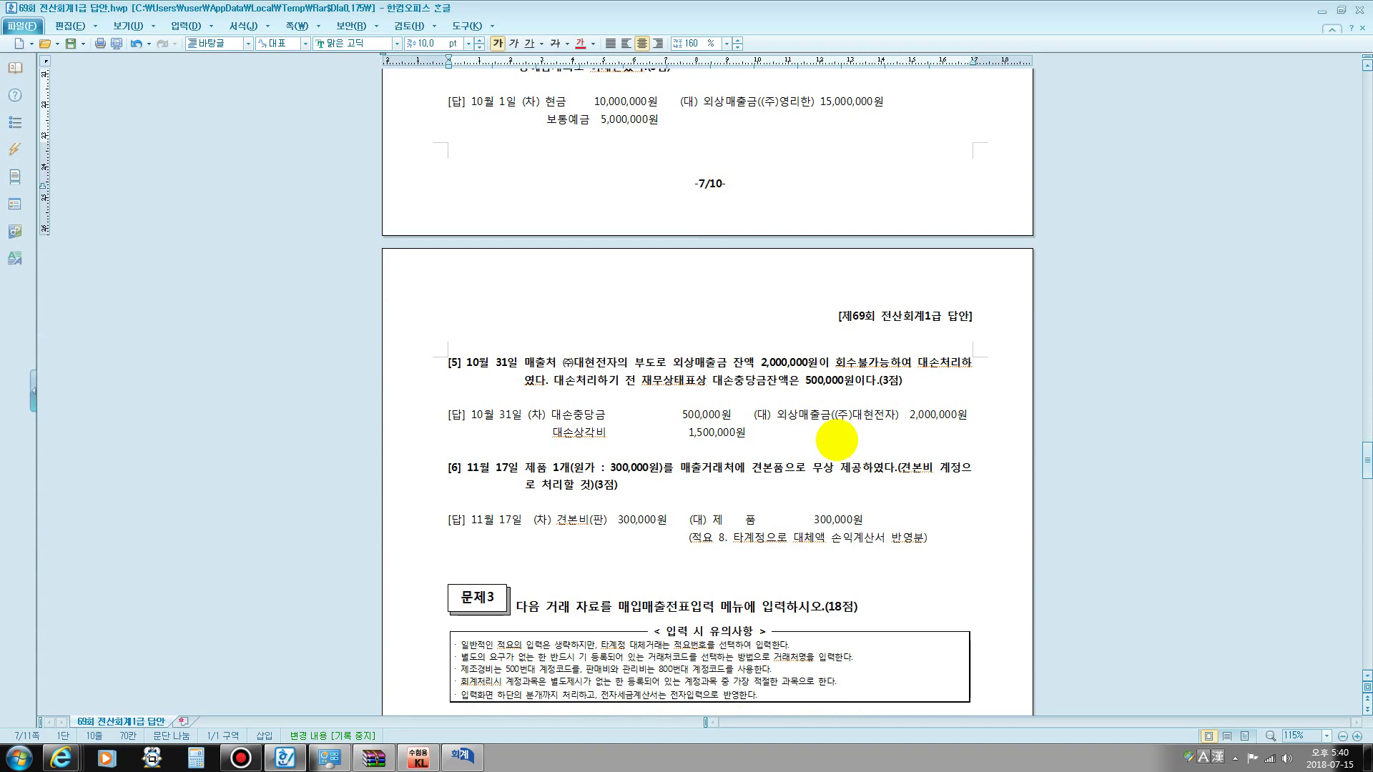
{"action": "scroll", "coordinate": [823, 442], "scroll_direction": "down", "scroll_amount": 2}
- Highlight question [6]'s 견본비, 300,000원 and 제품, plus the answer's credit line and memo
{"action": "left_click_drag", "start_coordinate": [553, 370], "coordinate": [965, 370]}
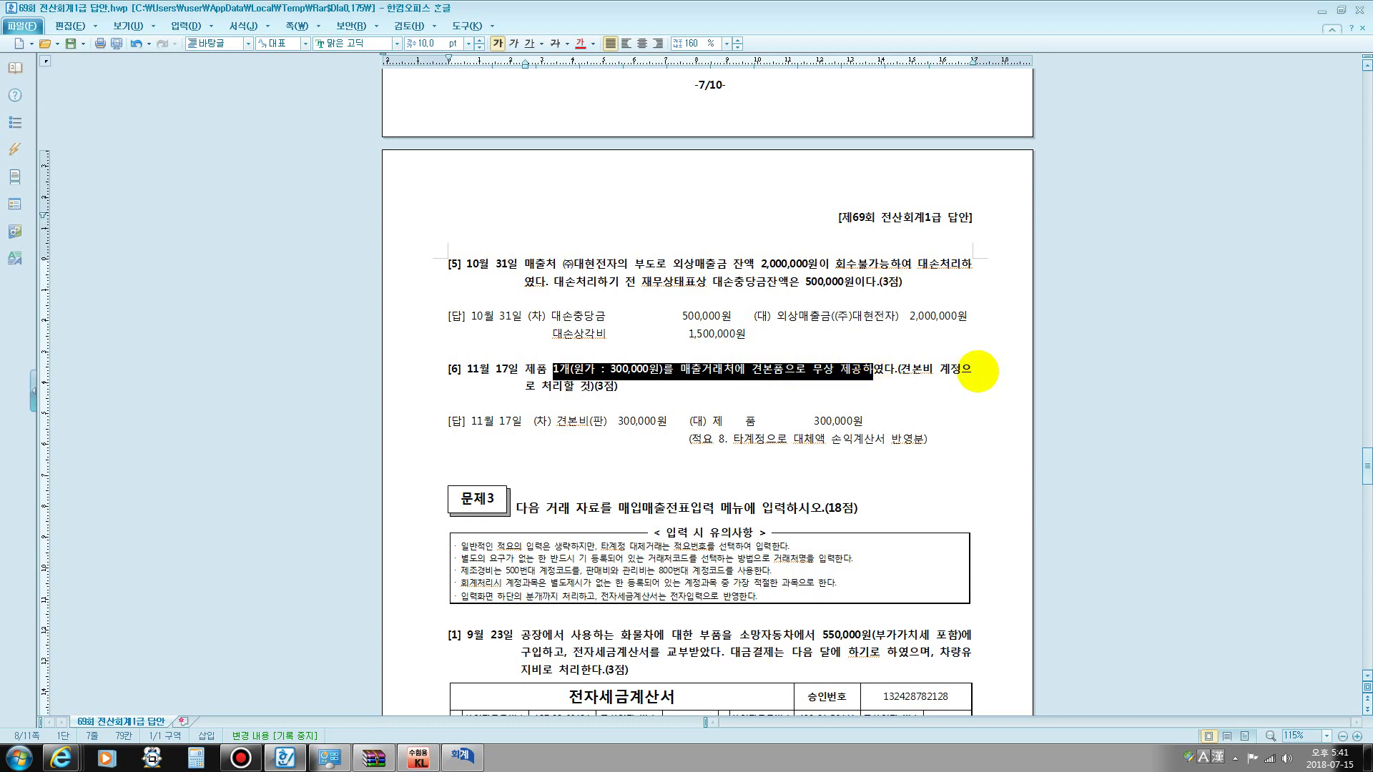
{"action": "left_click", "coordinate": [923, 371]}
{"action": "double_click", "coordinate": [917, 369]}
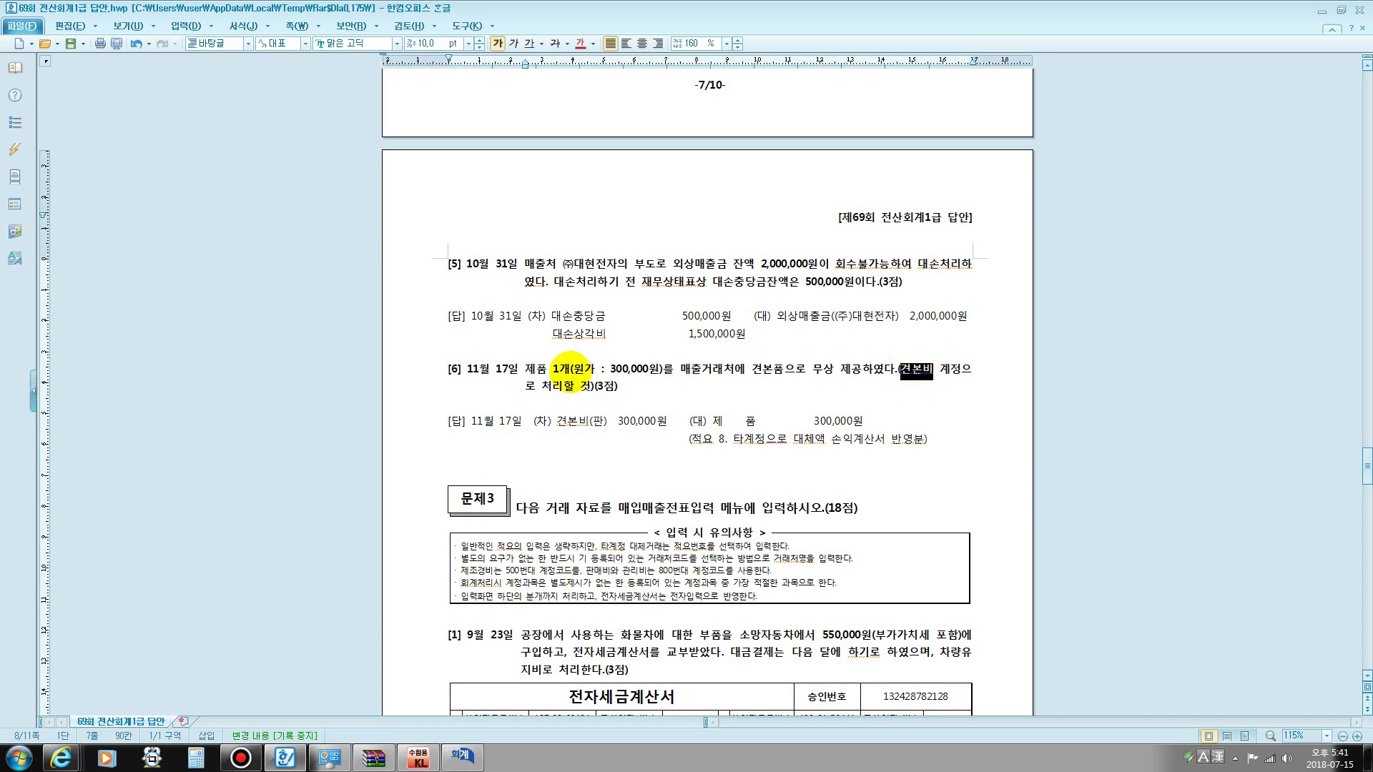
{"action": "left_click_drag", "start_coordinate": [571, 370], "coordinate": [662, 371]}
{"action": "left_click", "coordinate": [747, 369]}
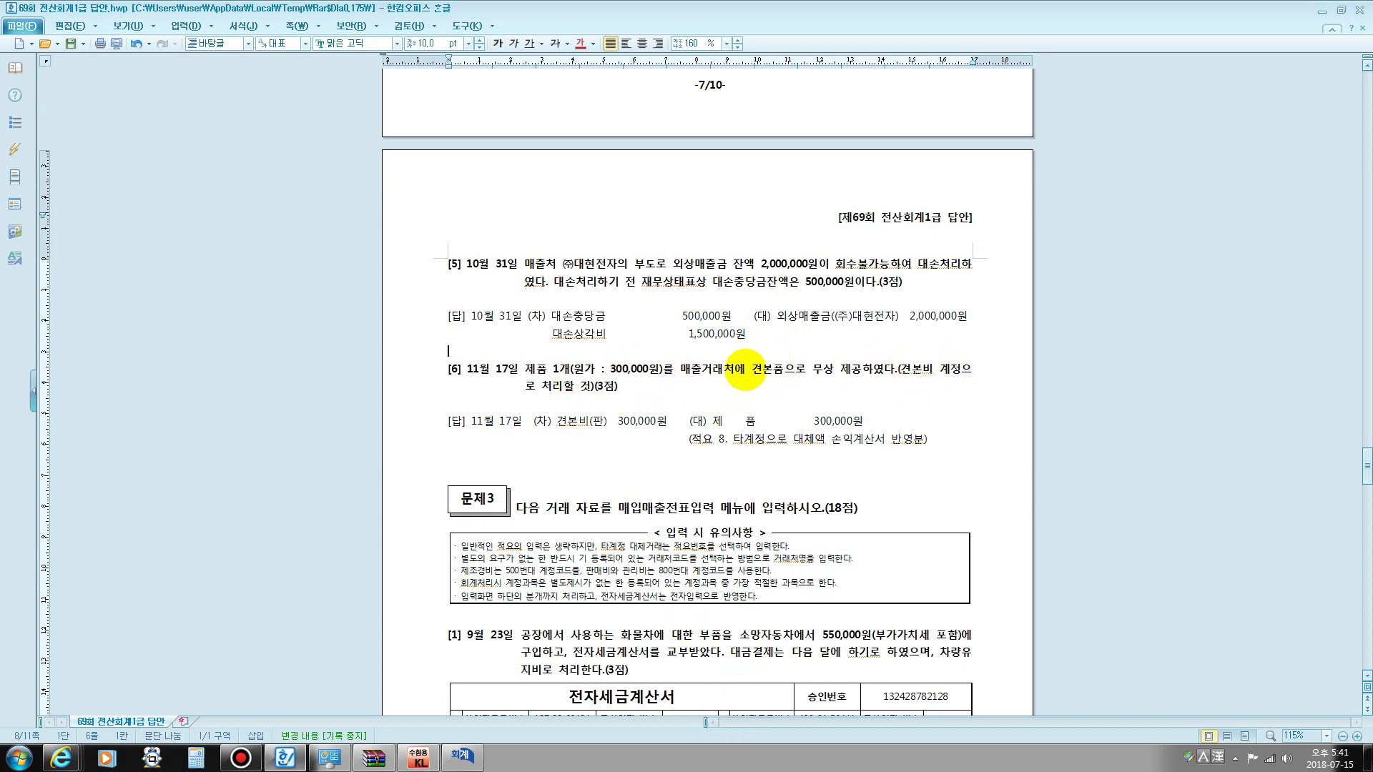
{"action": "double_click", "coordinate": [533, 369]}
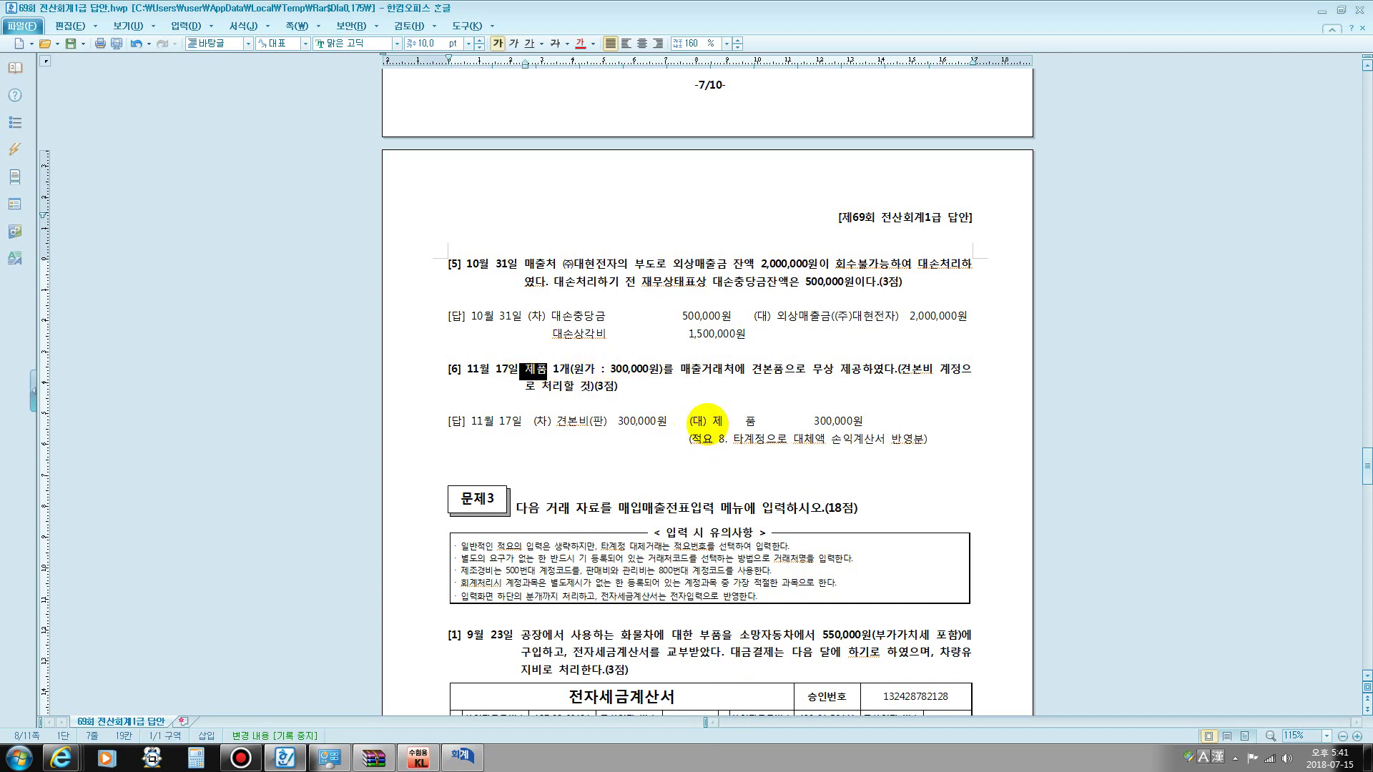
{"action": "left_click_drag", "start_coordinate": [707, 420], "coordinate": [863, 421]}
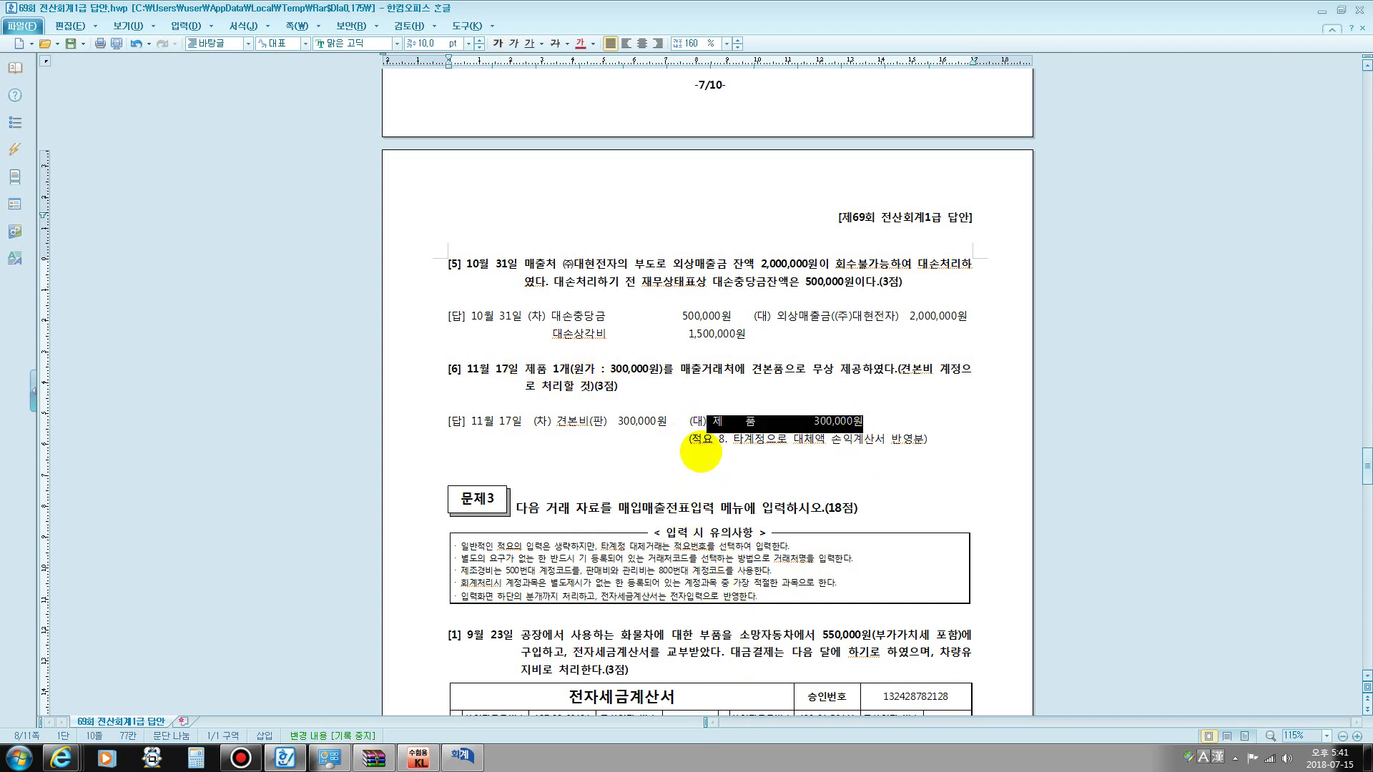
{"action": "left_click_drag", "start_coordinate": [703, 439], "coordinate": [744, 439]}
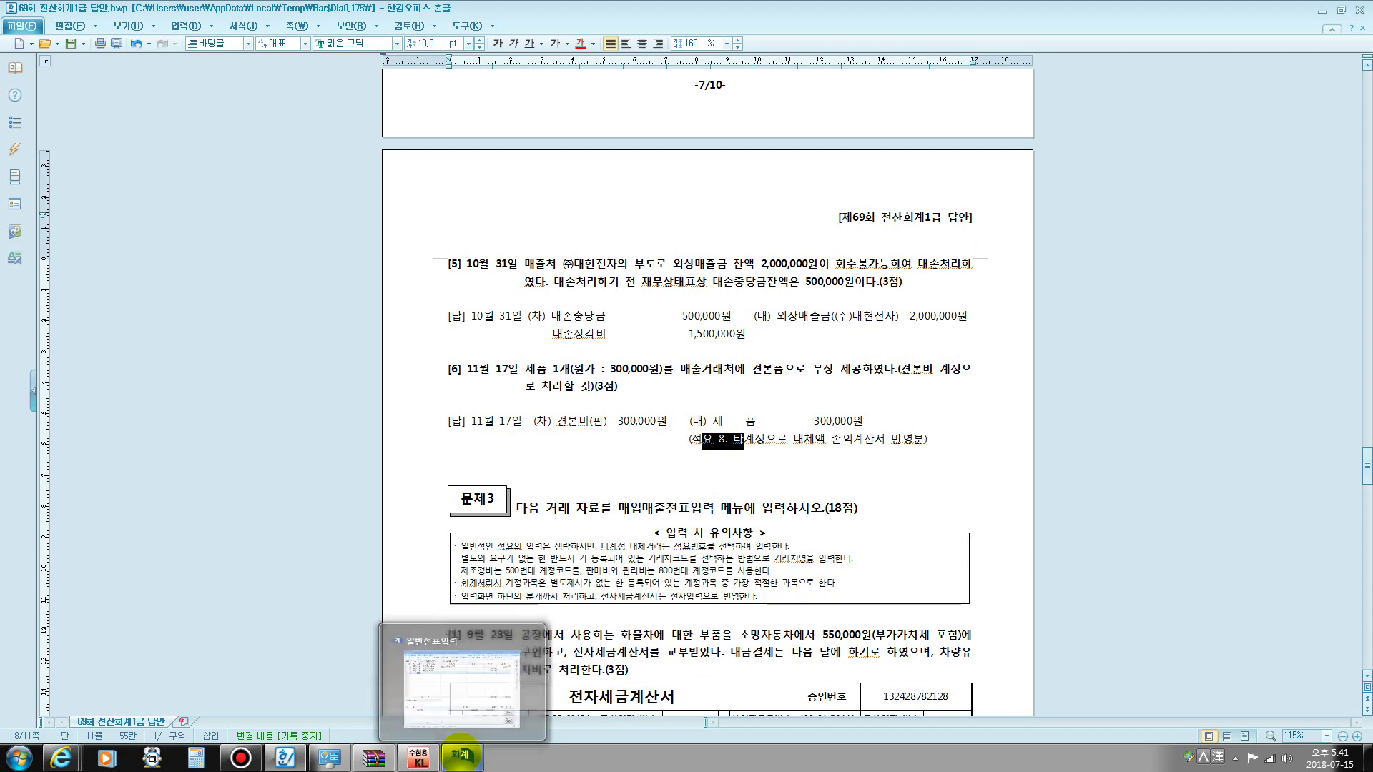
- Back in 일반전표입력, set the entry date to November 17
{"action": "left_click", "coordinate": [461, 756]}
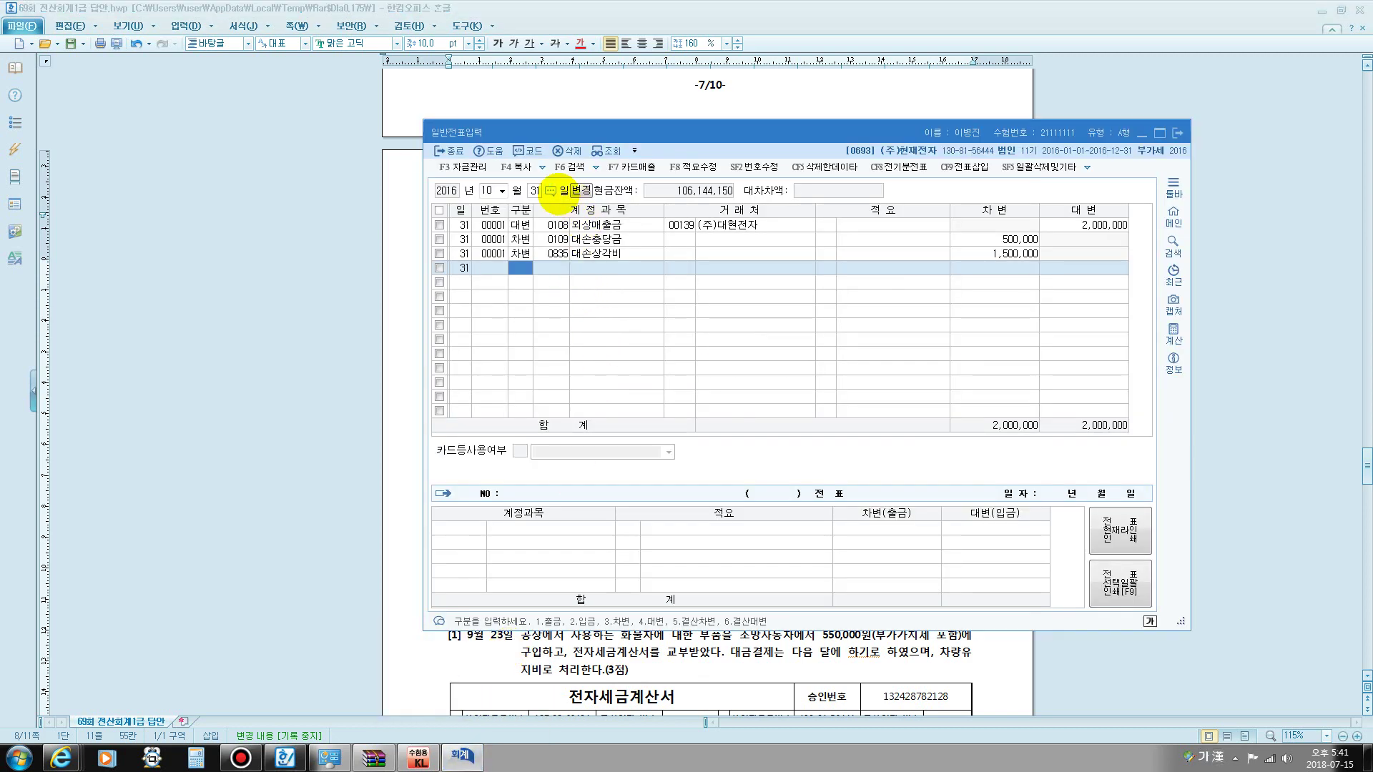
{"action": "left_click", "coordinate": [487, 188]}
{"action": "type", "text": "11"}
{"action": "key", "text": "Return"}
{"action": "type", "text": "17"}
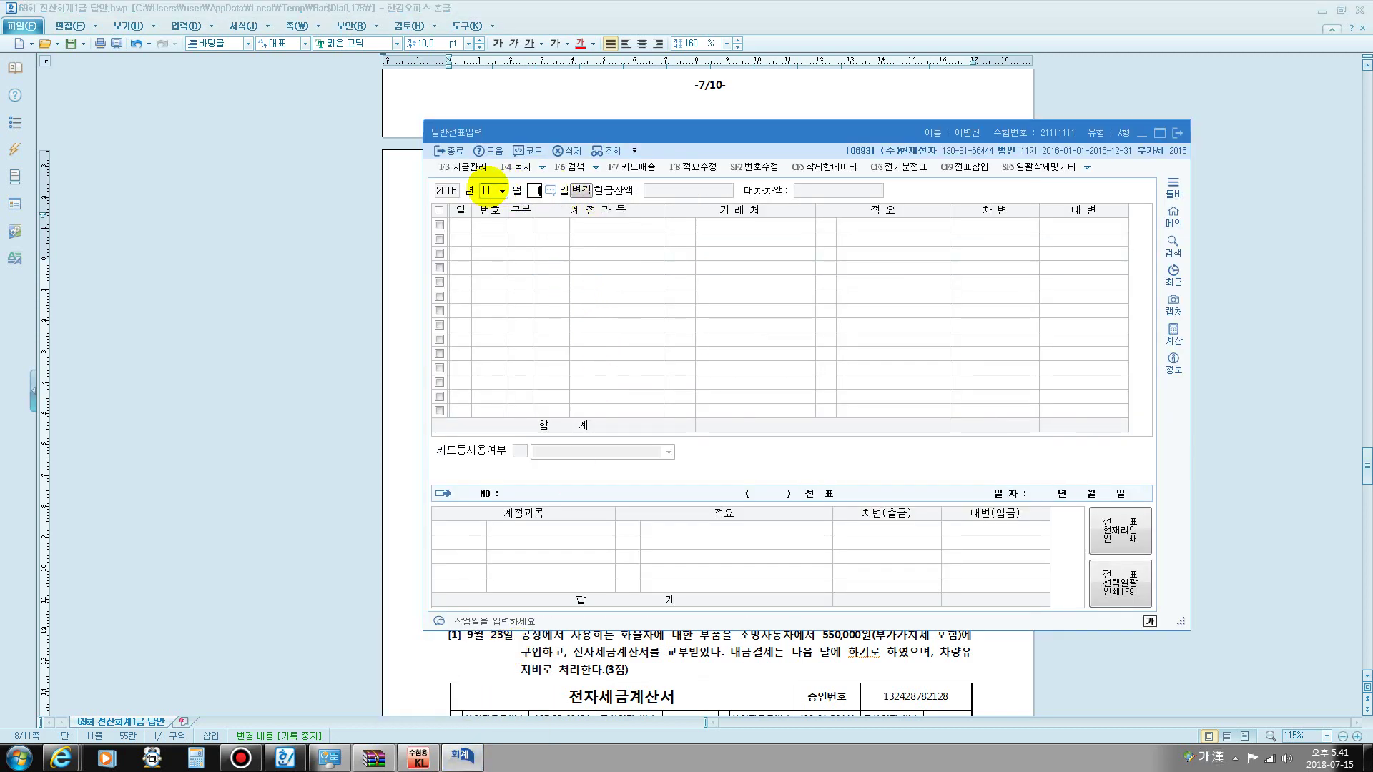
{"action": "key", "text": "Return"}
- Debit 0842 견본비 300,000
{"action": "type", "text": "3"}
{"action": "key", "text": "Return"}
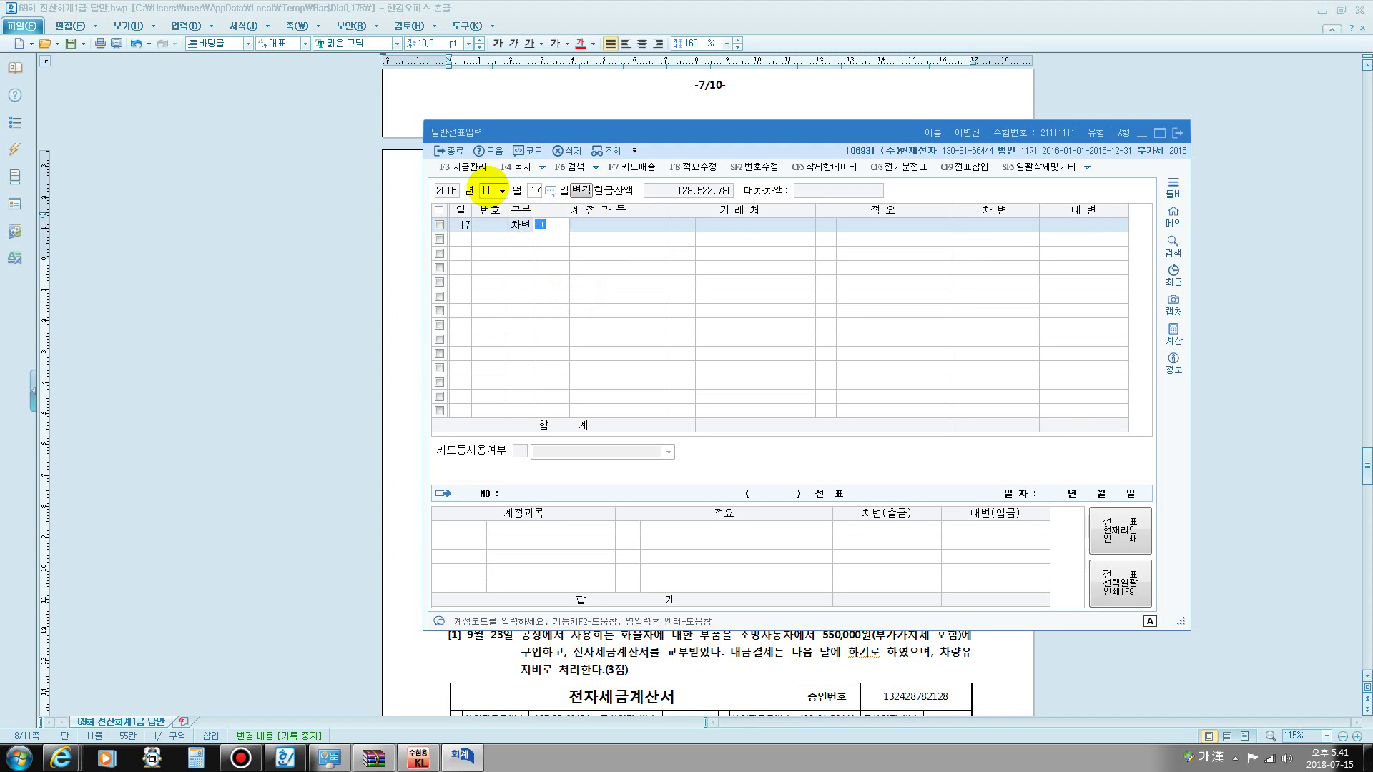
{"action": "type", "text": "견본"}
{"action": "key", "text": "Return"}
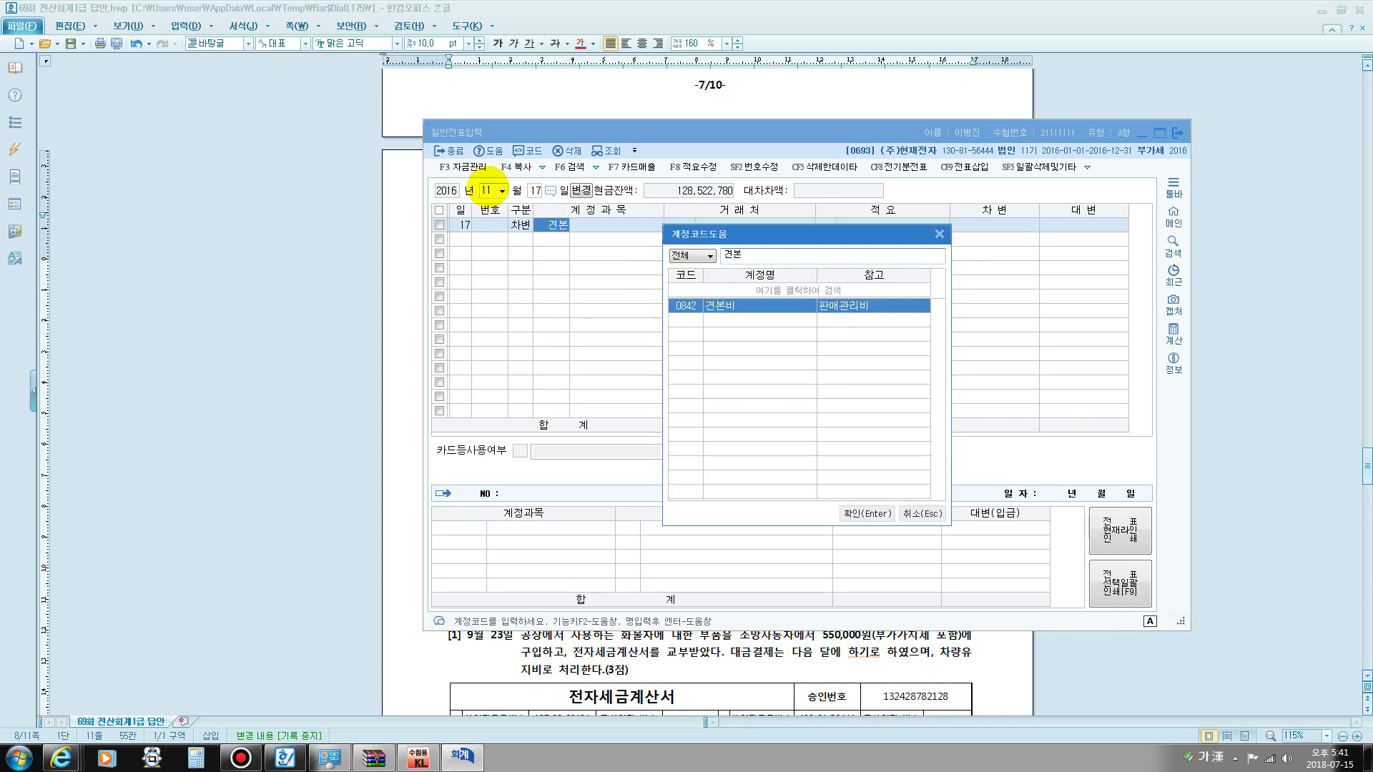
{"action": "key", "text": "Return"}
{"action": "key", "text": "Return"}
{"action": "key", "text": "Return"}
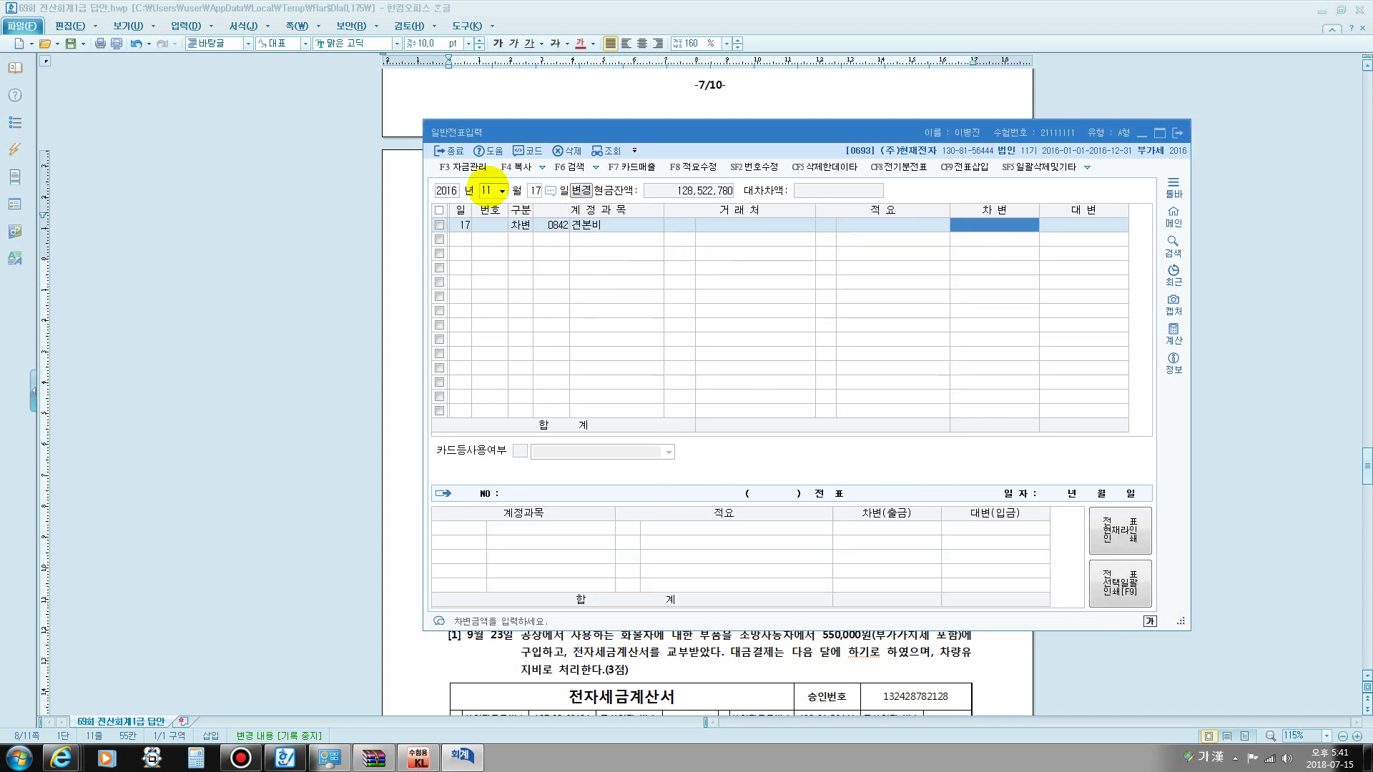
{"action": "type", "text": "300000"}
- Credit 0150 제품 300,000 with memo 8 (타계정으로 대체액), then close the journal window
{"action": "key", "text": "Return"}
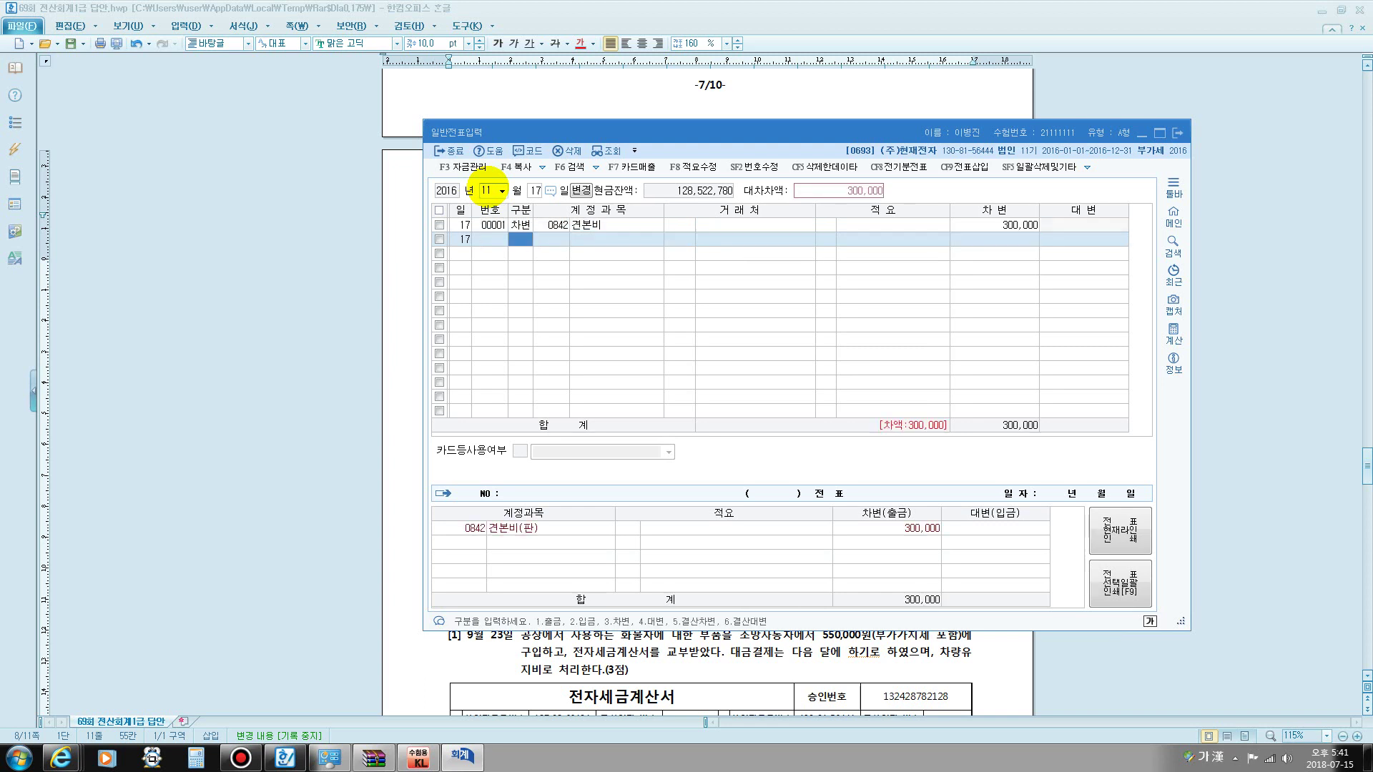
{"action": "type", "text": "4150"}
{"action": "key", "text": "Return"}
{"action": "key", "text": "Return"}
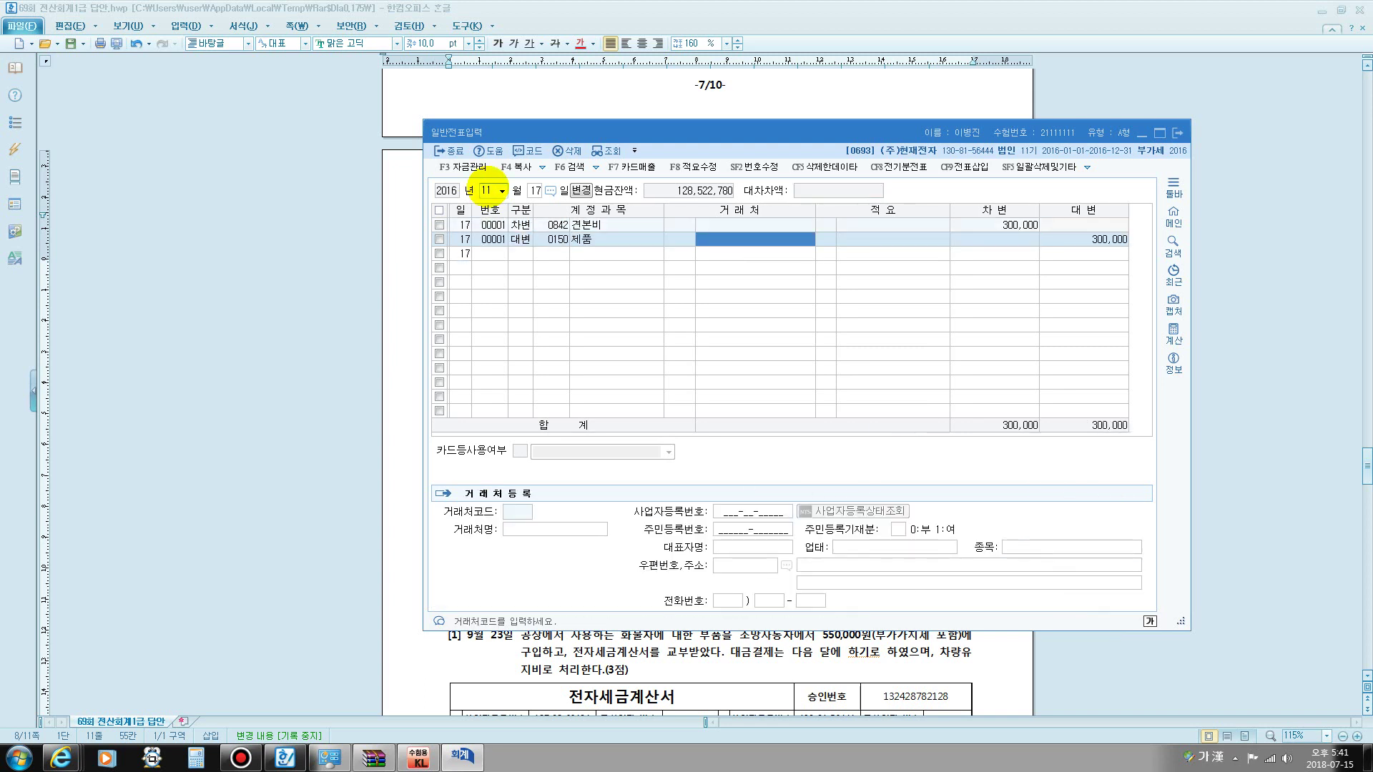
{"action": "key", "text": "Return"}
{"action": "type", "text": "8"}
{"action": "key", "text": "Return"}
{"action": "key", "text": "Return"}
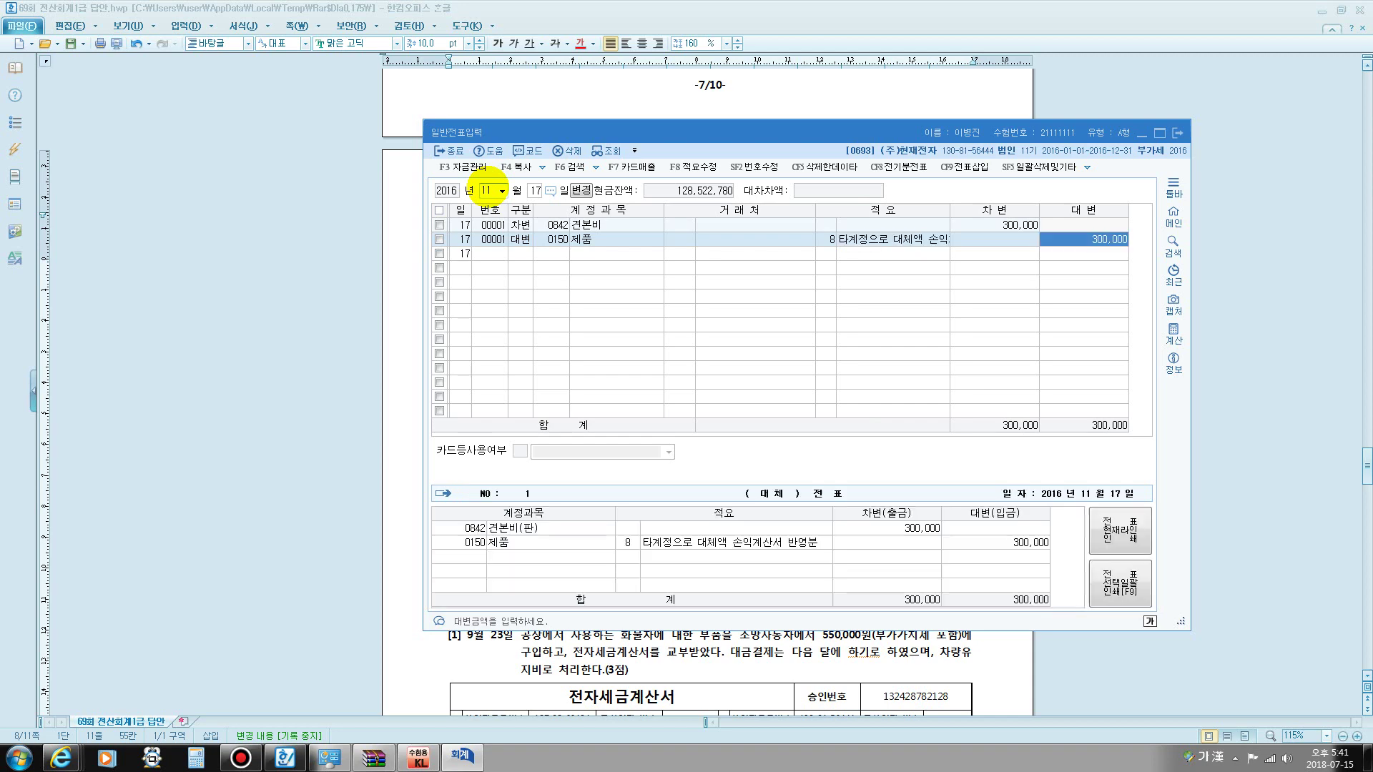
{"action": "key", "text": "Return"}
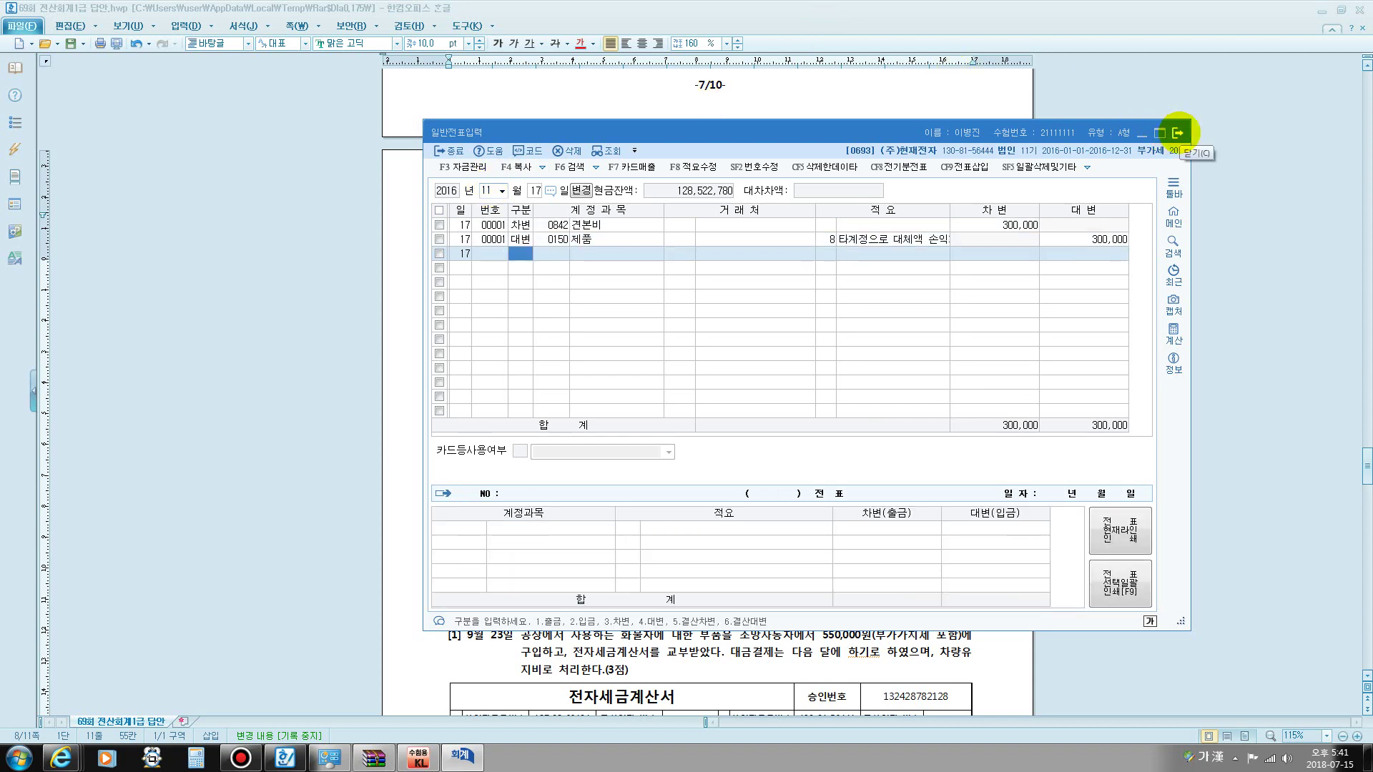
{"action": "left_click", "coordinate": [1178, 132]}
- Scroll to 문제3 question [1] and highlight 화물 and its tax-invoice wording
{"action": "scroll", "coordinate": [751, 462], "scroll_direction": "down", "scroll_amount": 8}
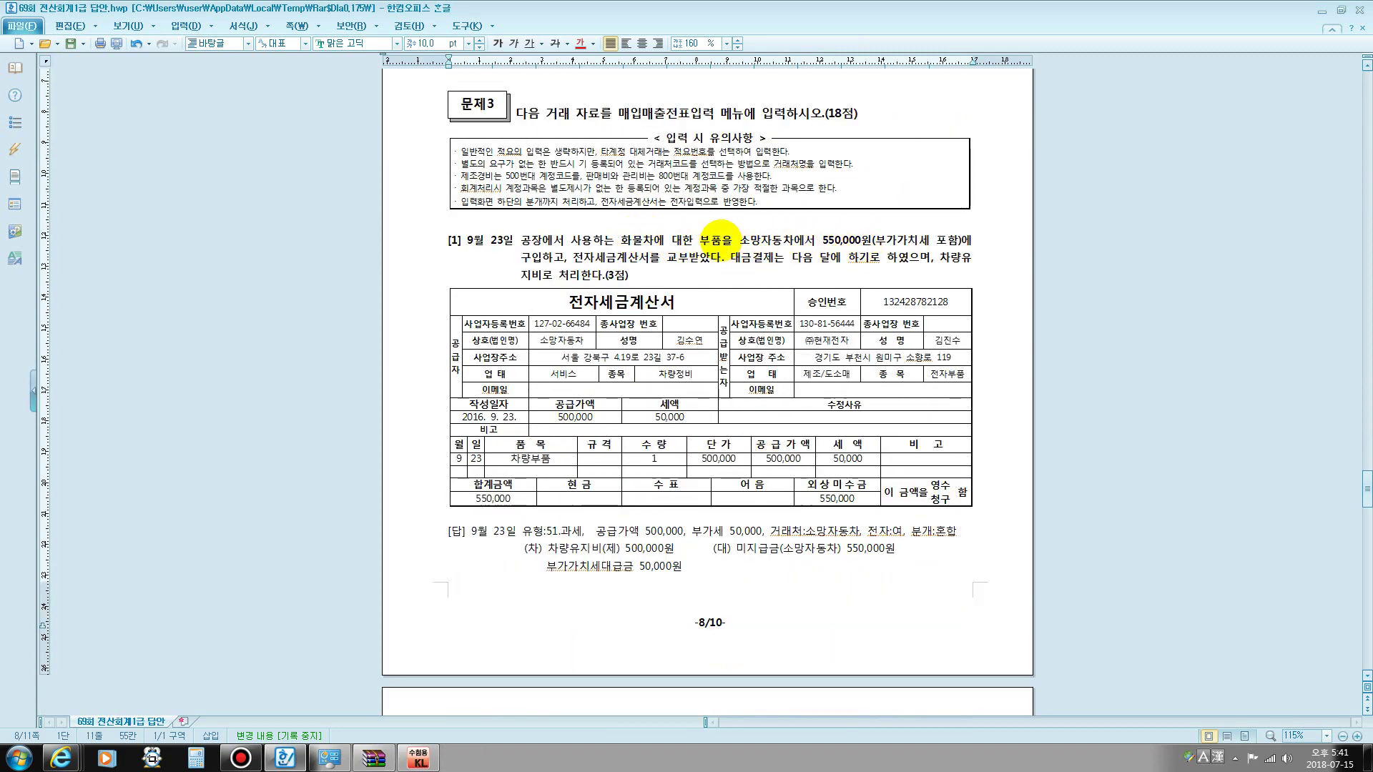
{"action": "left_click_drag", "start_coordinate": [646, 241], "coordinate": [620, 241]}
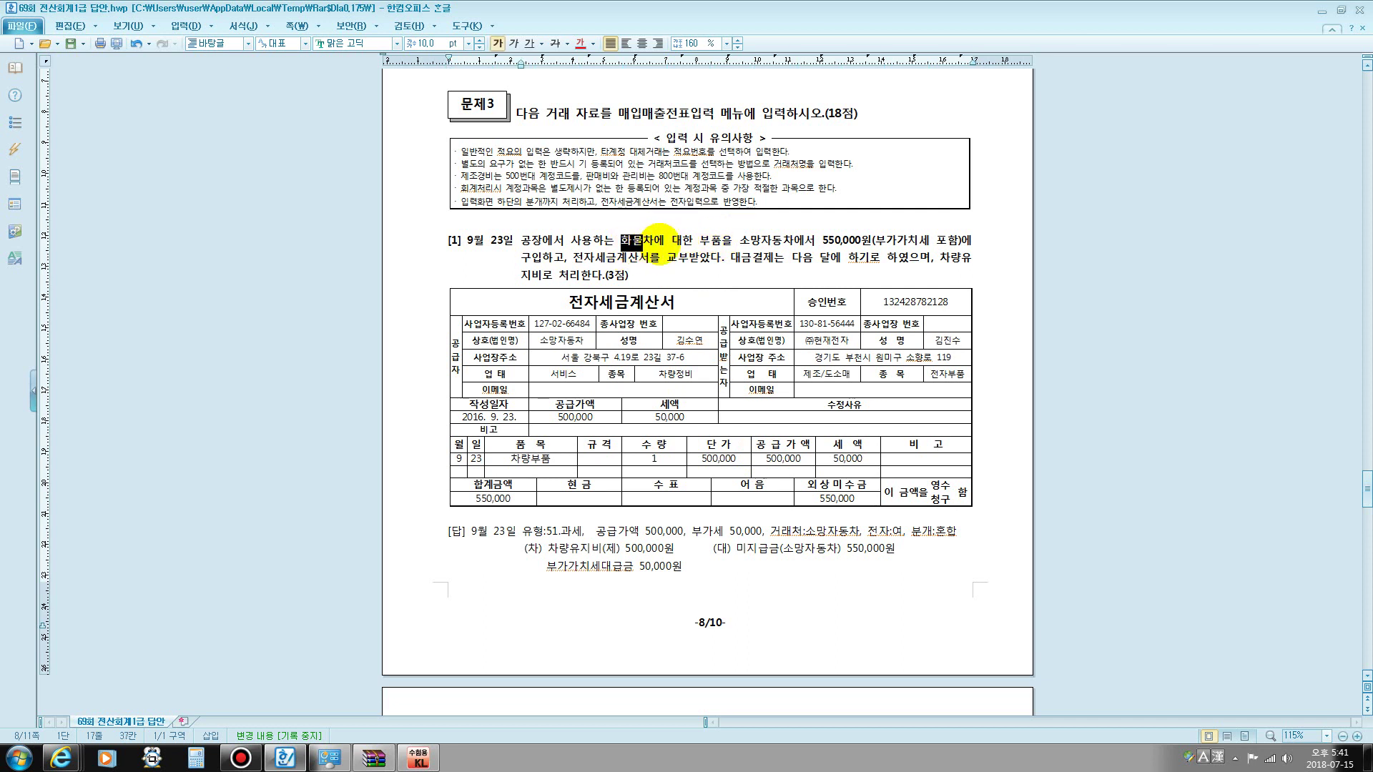
{"action": "left_click_drag", "start_coordinate": [648, 258], "coordinate": [629, 258]}
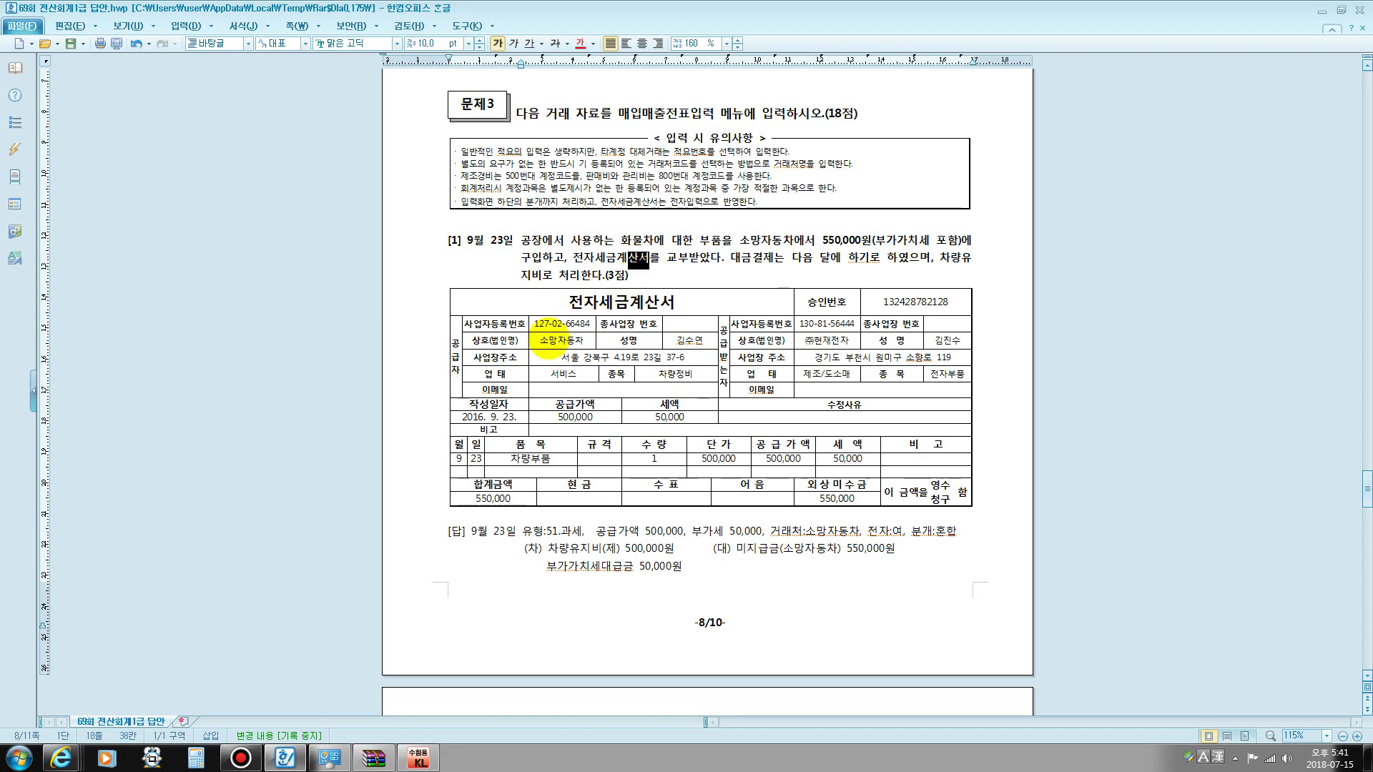
- Abandon the stray 09/23 row in 일반전표입력 and switch to 매입매출전표입력
{"action": "left_click", "coordinate": [421, 758]}
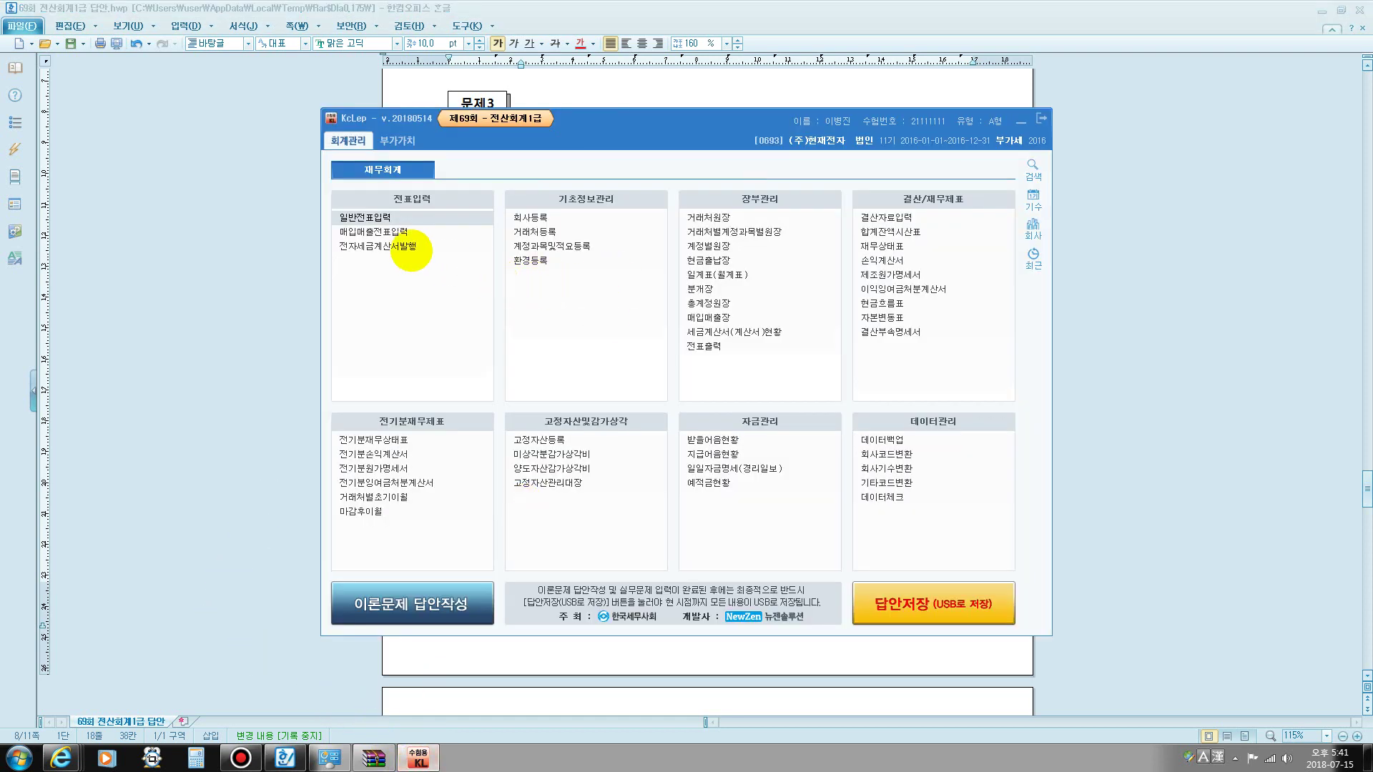
{"action": "left_click", "coordinate": [358, 219]}
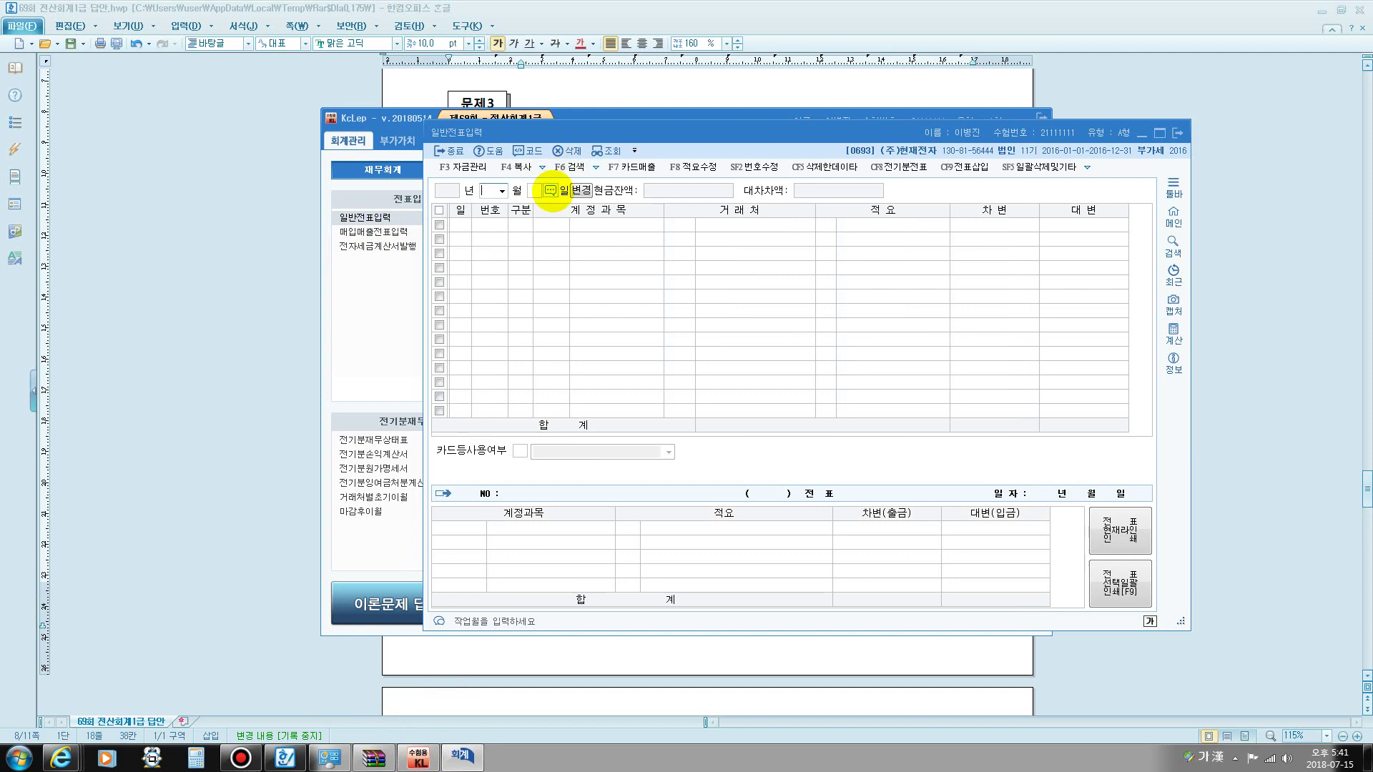
{"action": "type", "text": "0923"}
{"action": "key", "text": "Return"}
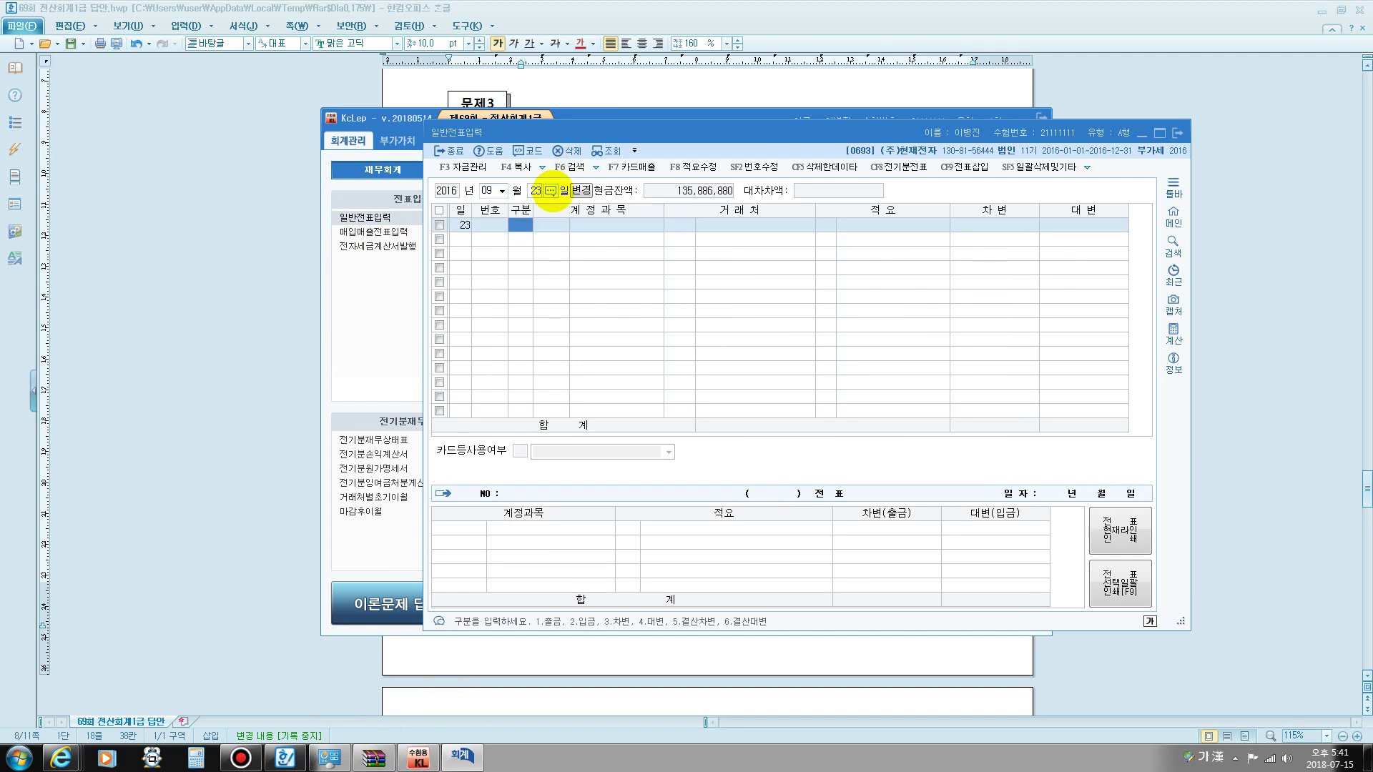
{"action": "type", "text": "5"}
{"action": "key", "text": "Return"}
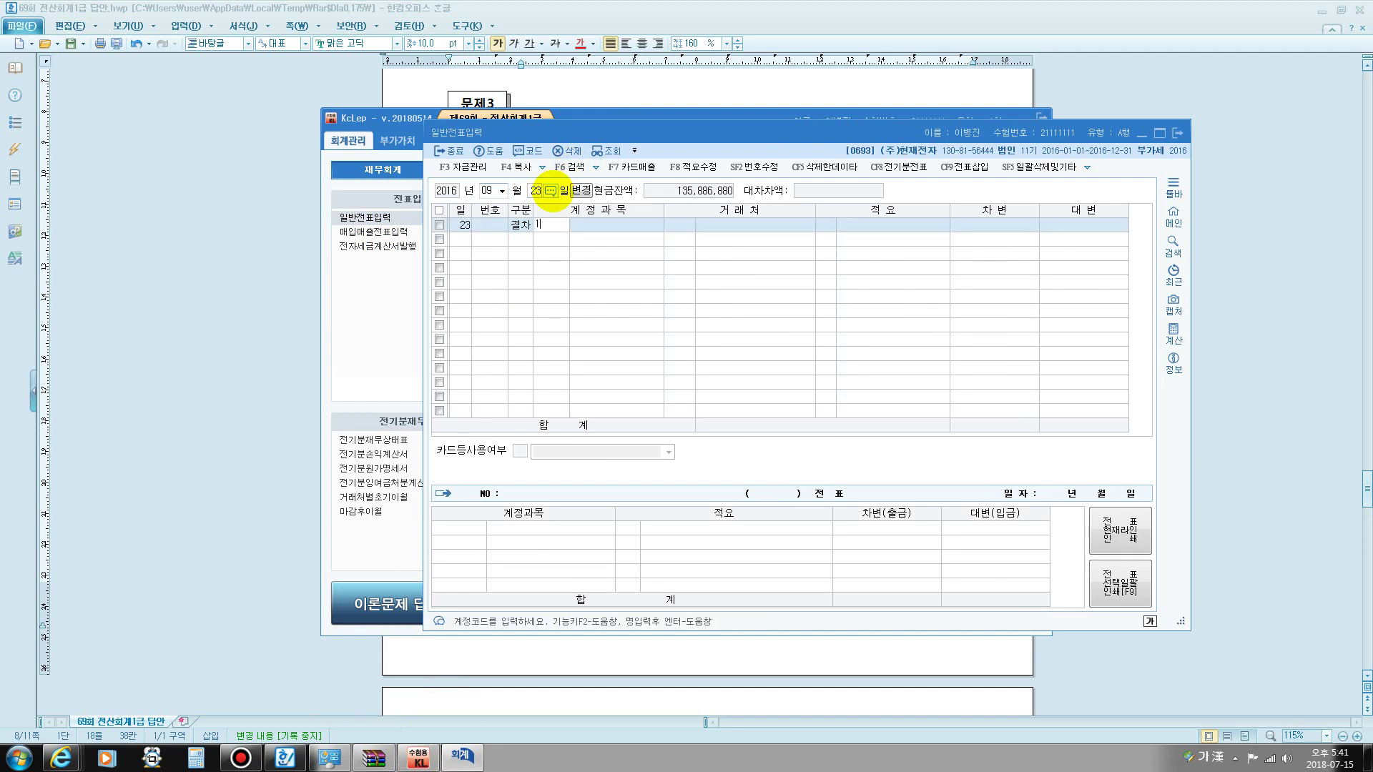
{"action": "key", "text": "Escape"}
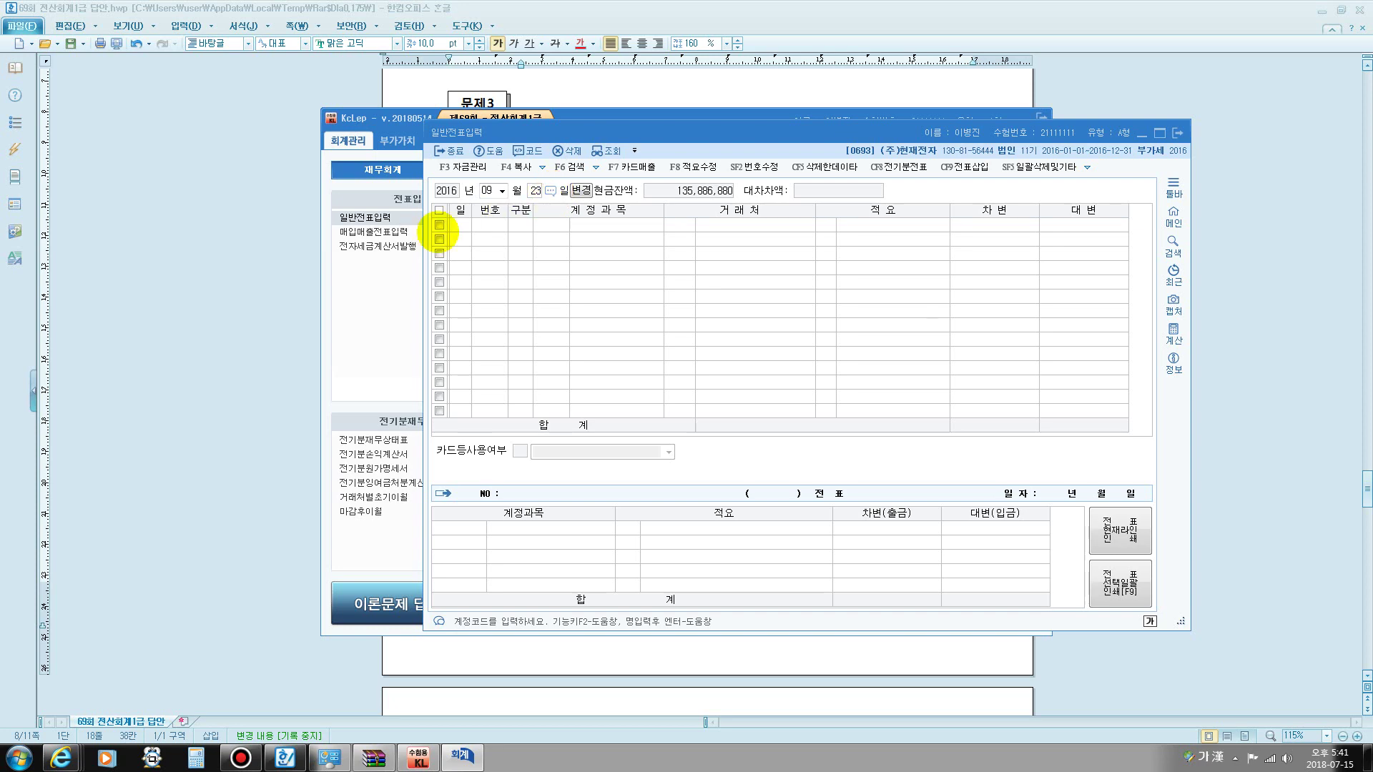
{"action": "key", "text": "Escape"}
{"action": "key", "text": "Return"}
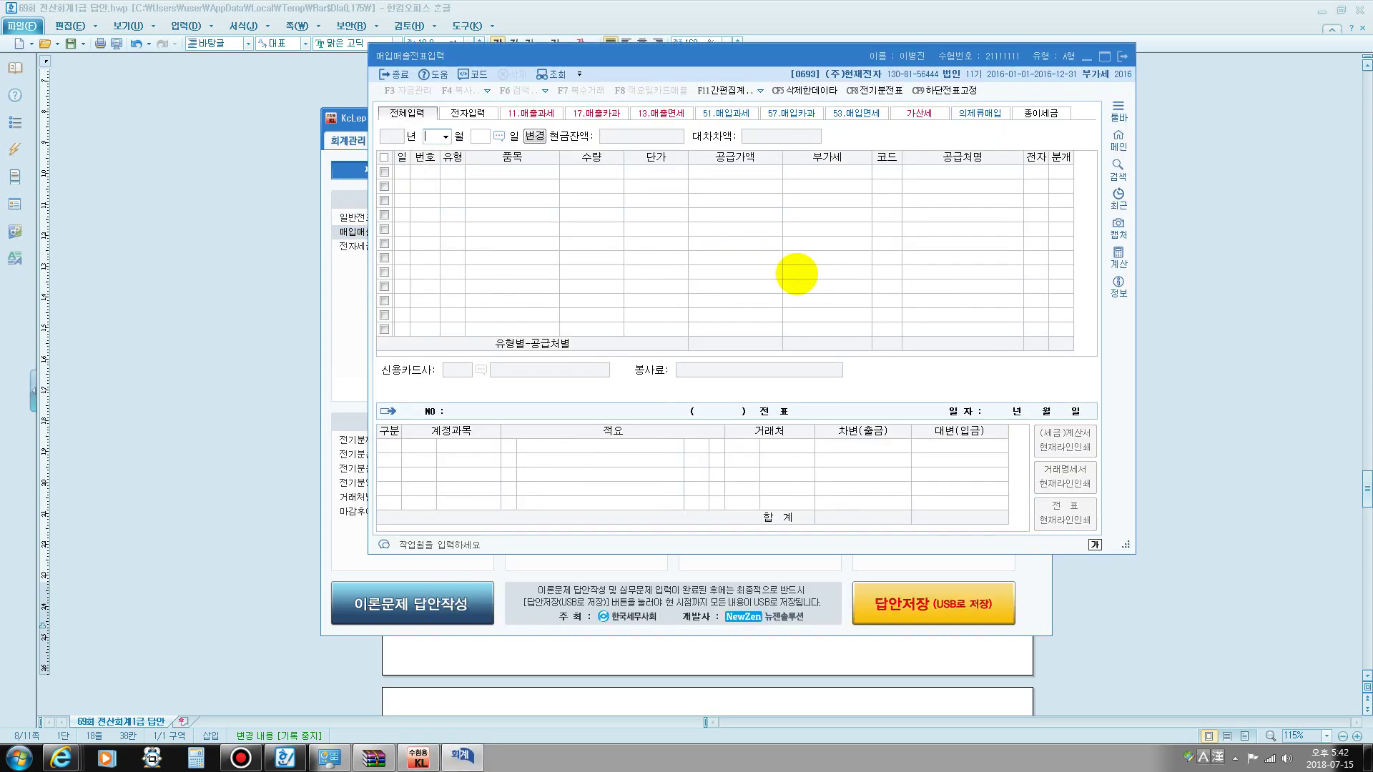
- Enter a 09/23 type 51 과세 line for 차량부품, 1 × 500,000 with 50,000 VAT
{"action": "type", "text": "0923"}
{"action": "key", "text": "Return"}
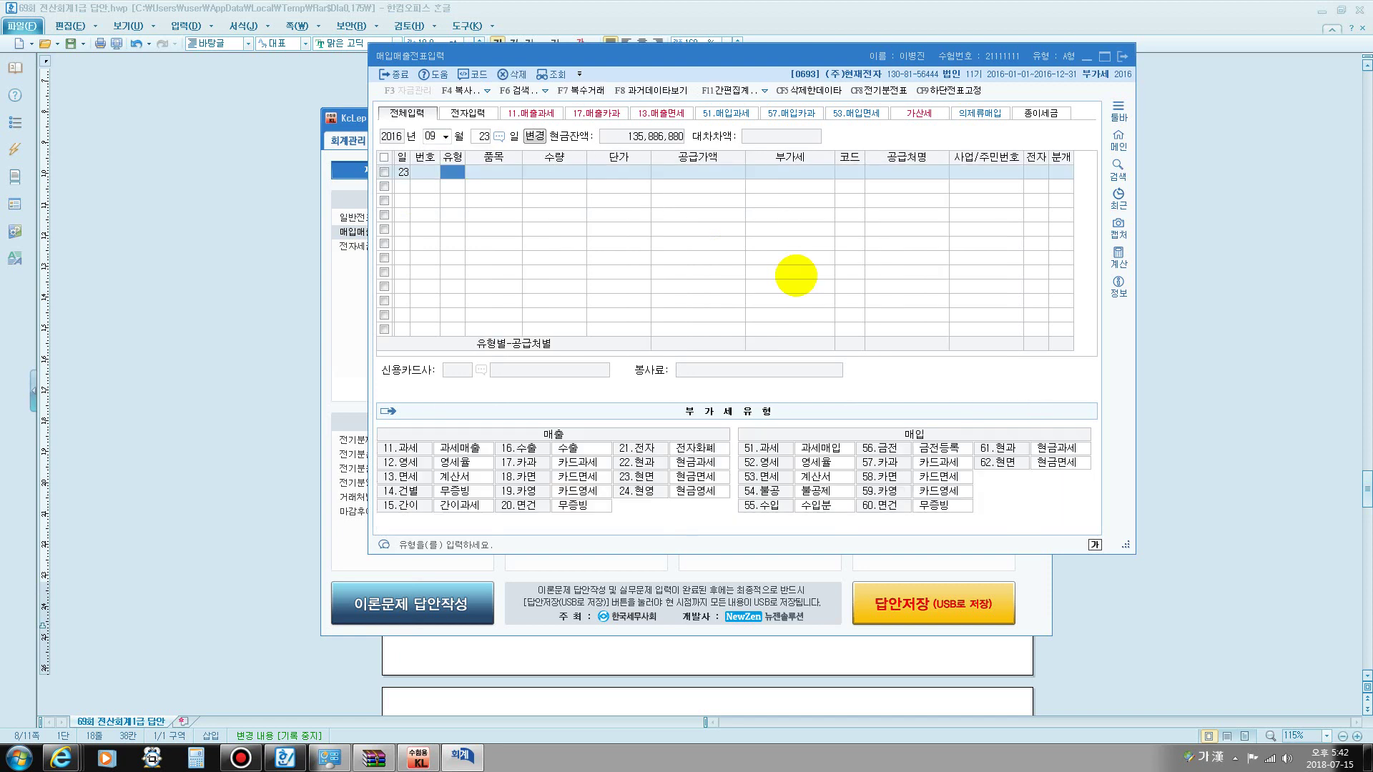
{"action": "type", "text": "351"}
{"action": "key", "text": "Return"}
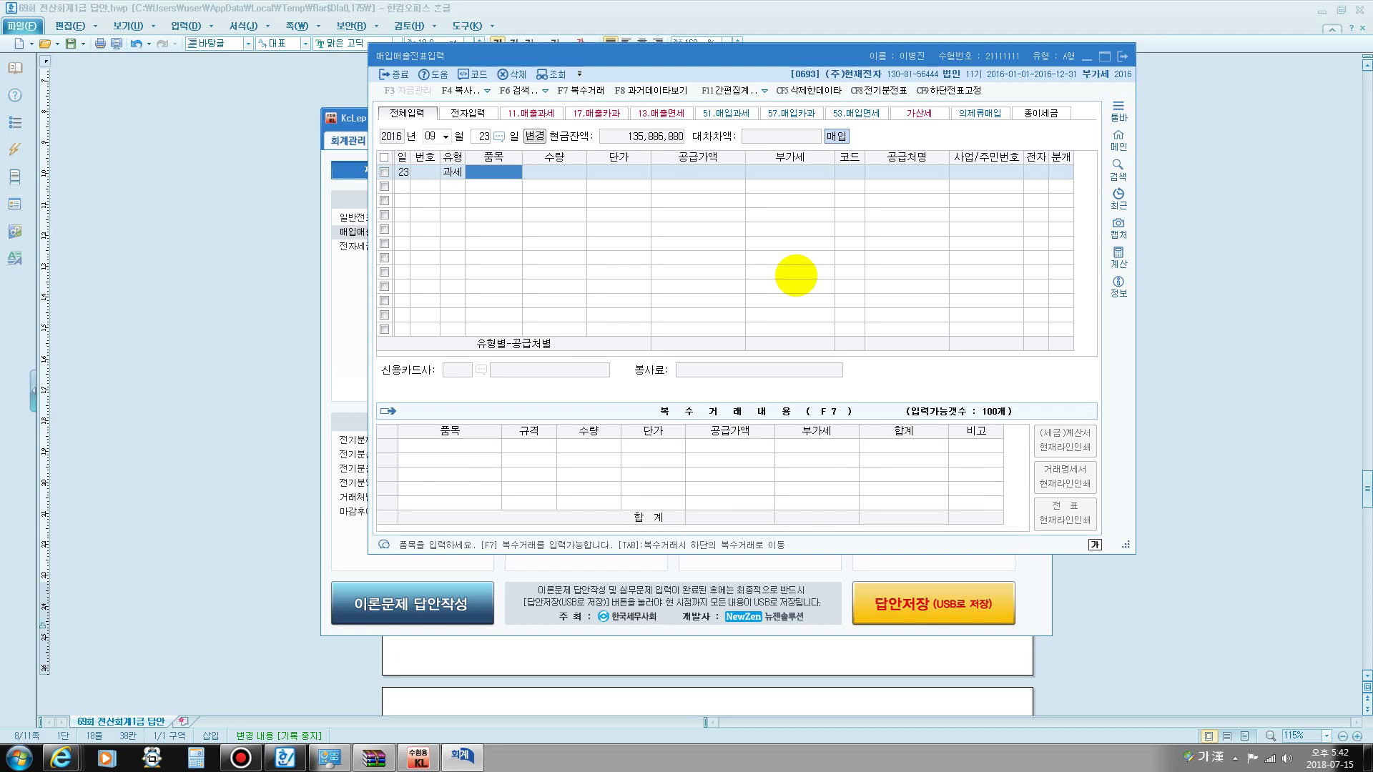
{"action": "type", "text": "차량부품"}
{"action": "key", "text": "Return"}
{"action": "key", "text": "Return"}
{"action": "key", "text": "Return"}
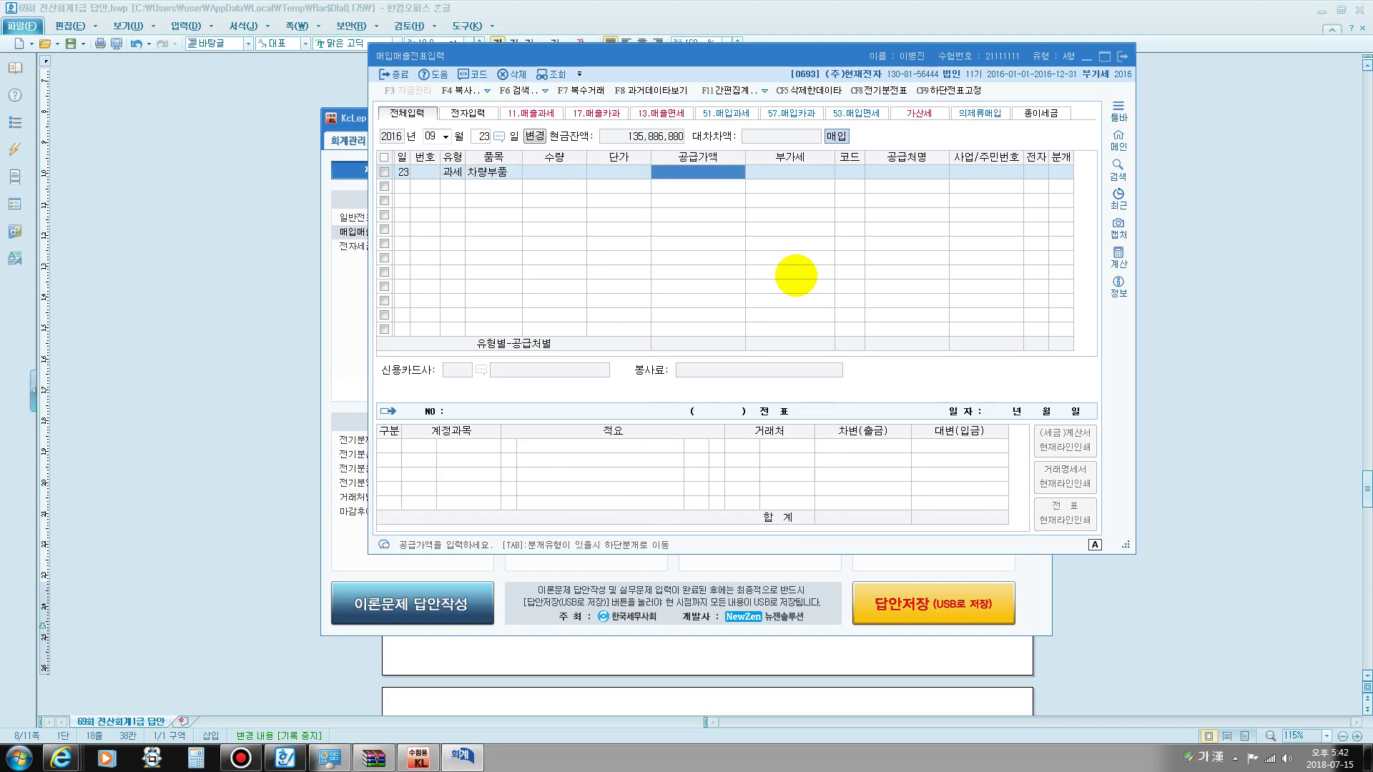
{"action": "key", "text": "Left"}
{"action": "key", "text": "Left"}
{"action": "type", "text": "1"}
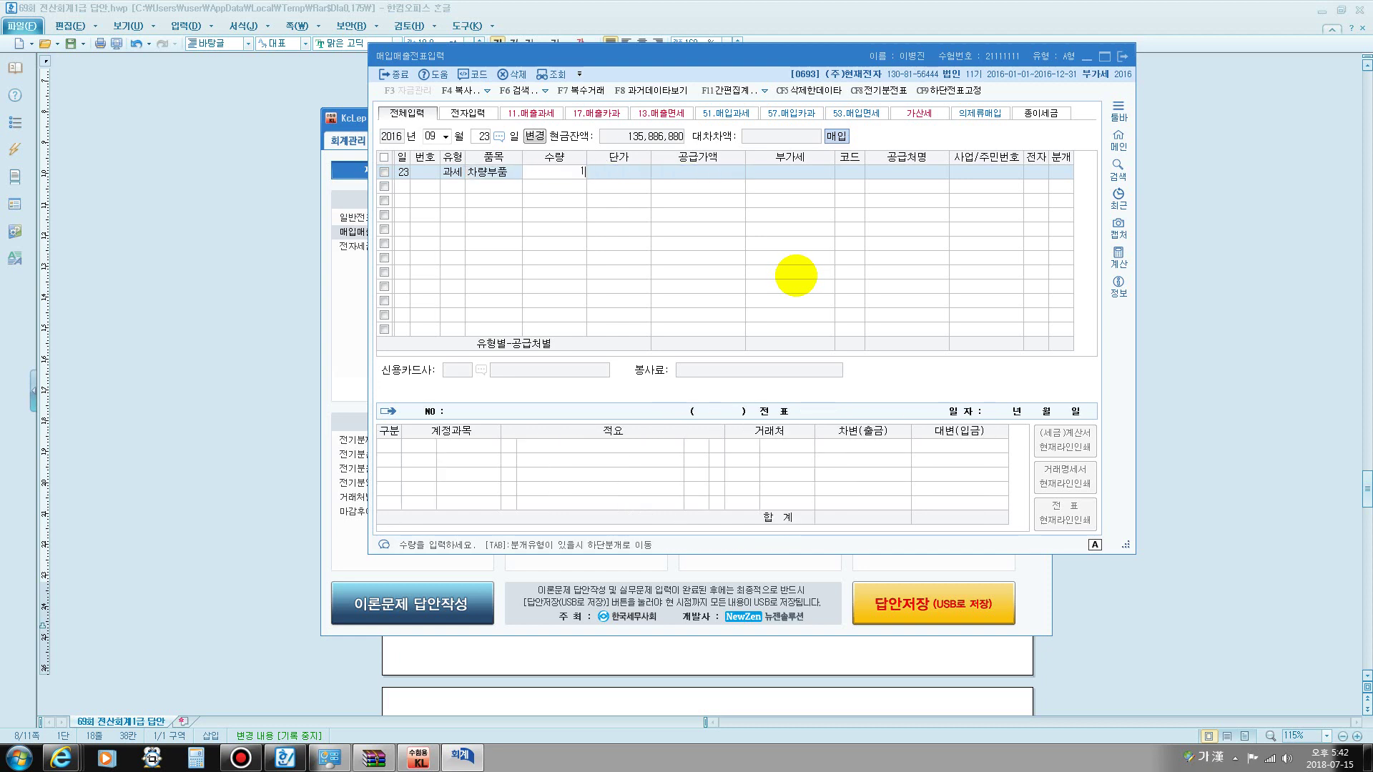
{"action": "key", "text": "Return"}
{"action": "type", "text": "500000"}
{"action": "key", "text": "Return"}
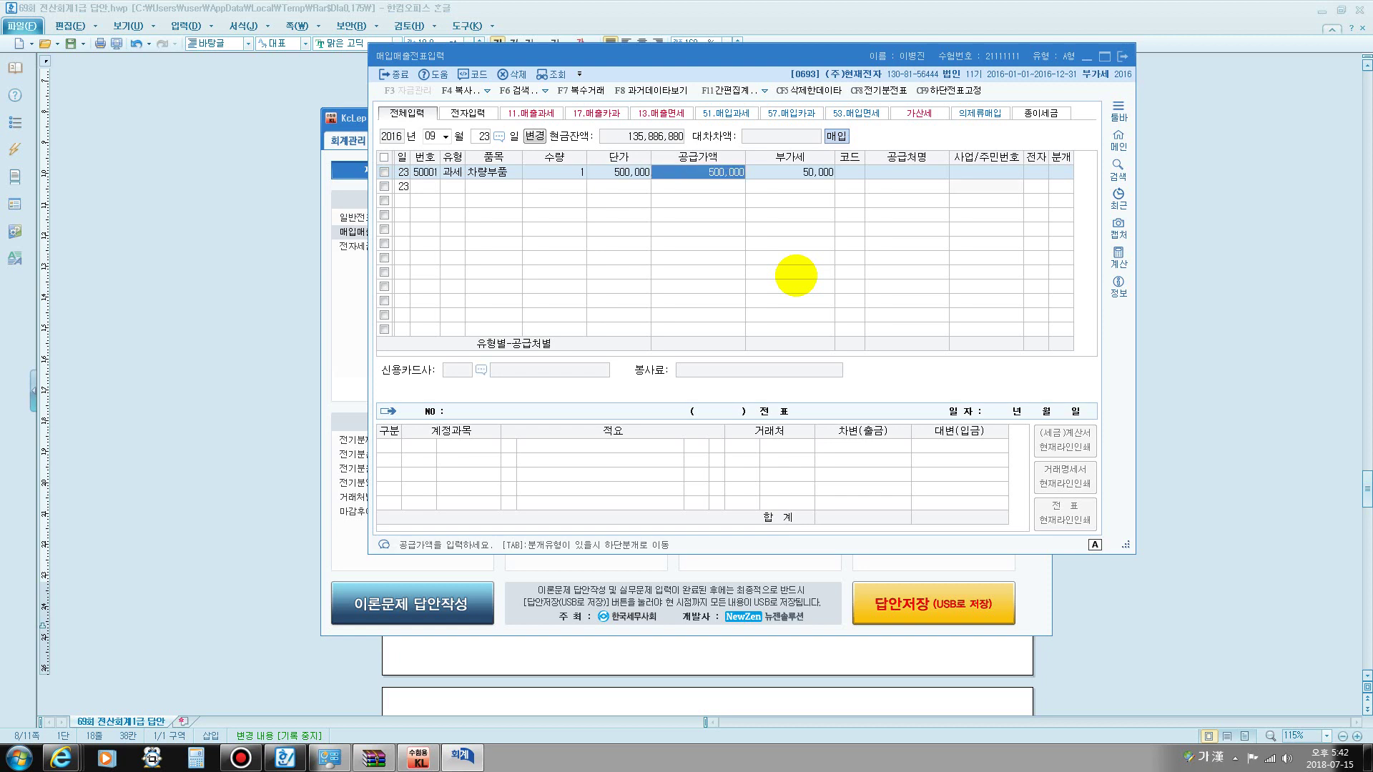
{"action": "key", "text": "Return"}
{"action": "key", "text": "Return"}
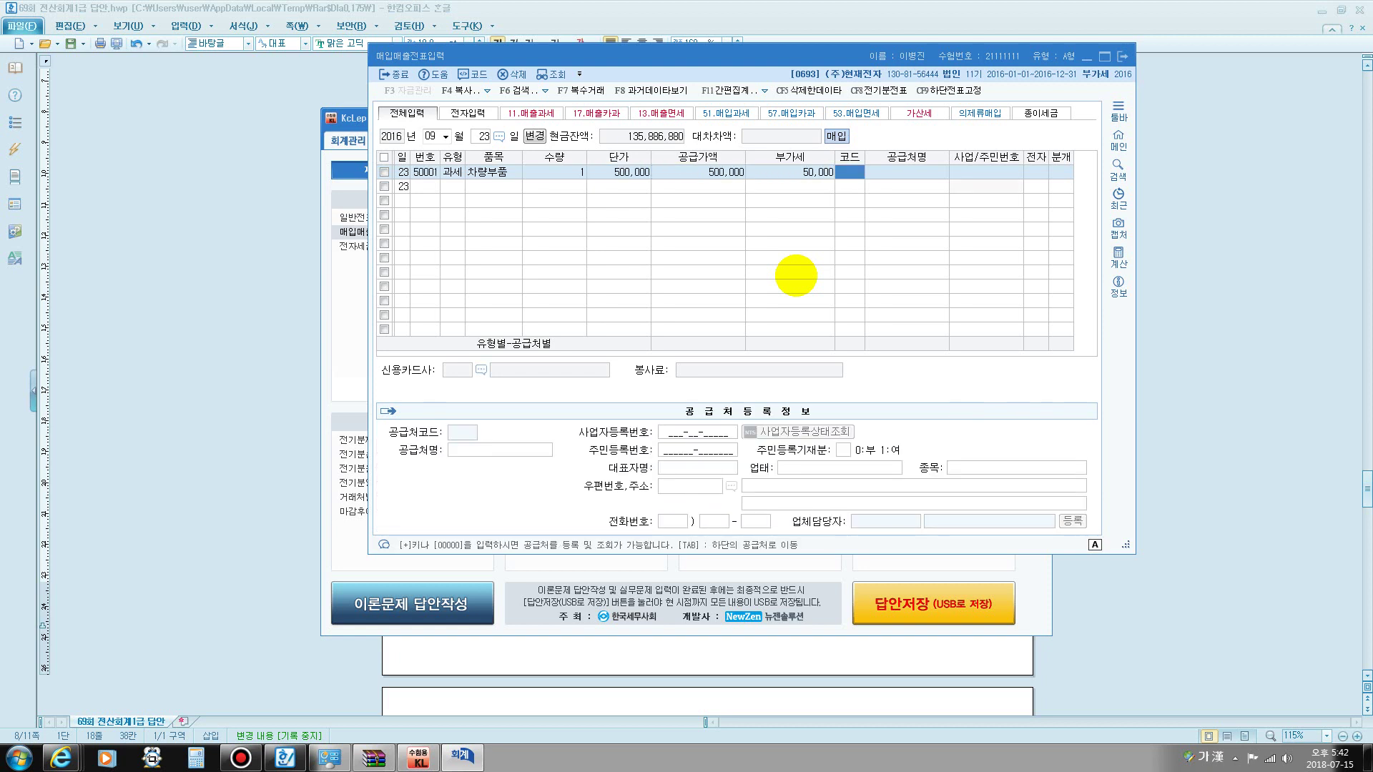
- Set the supplier to 소망자동차 and mark the invoice as electronic
{"action": "type", "text": "현재"}
{"action": "key", "text": "Return"}
{"action": "key", "text": "Return"}
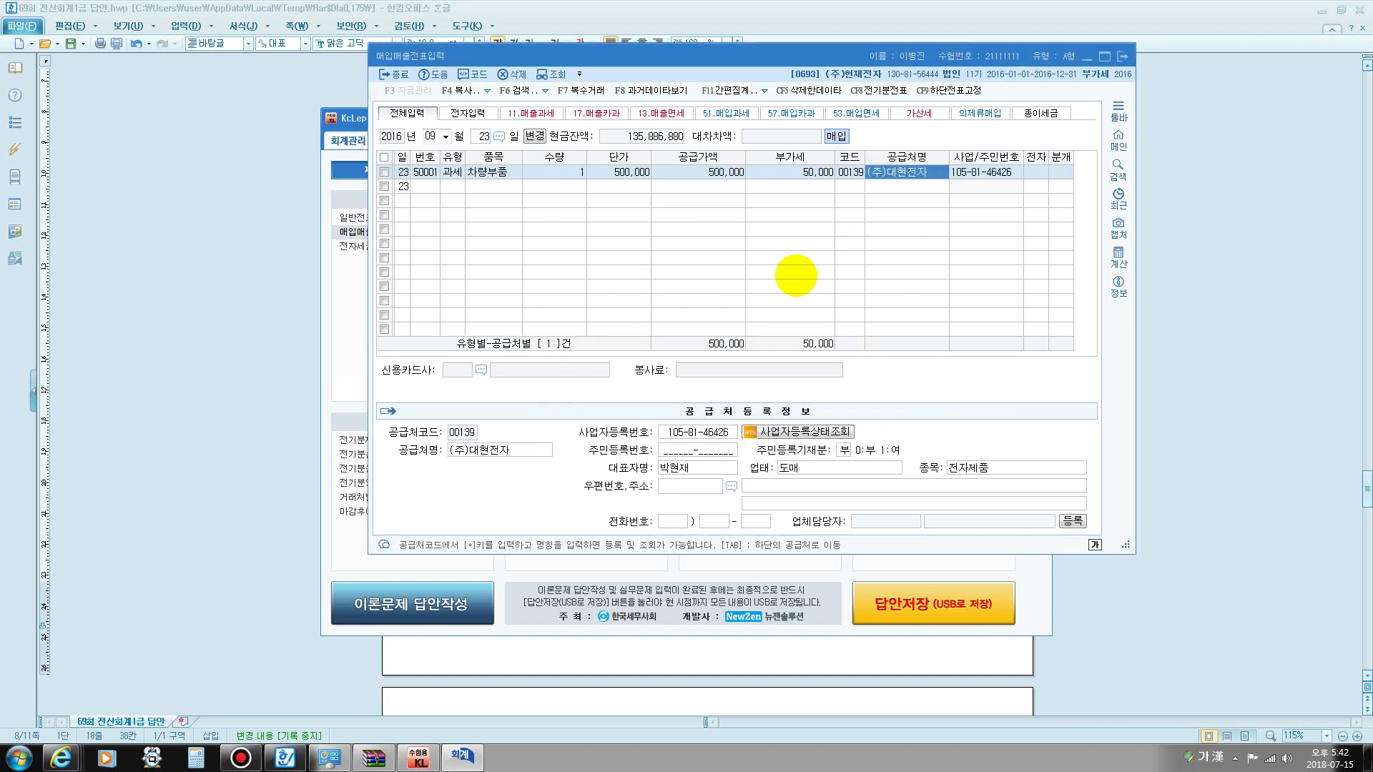
{"action": "key", "text": "Left"}
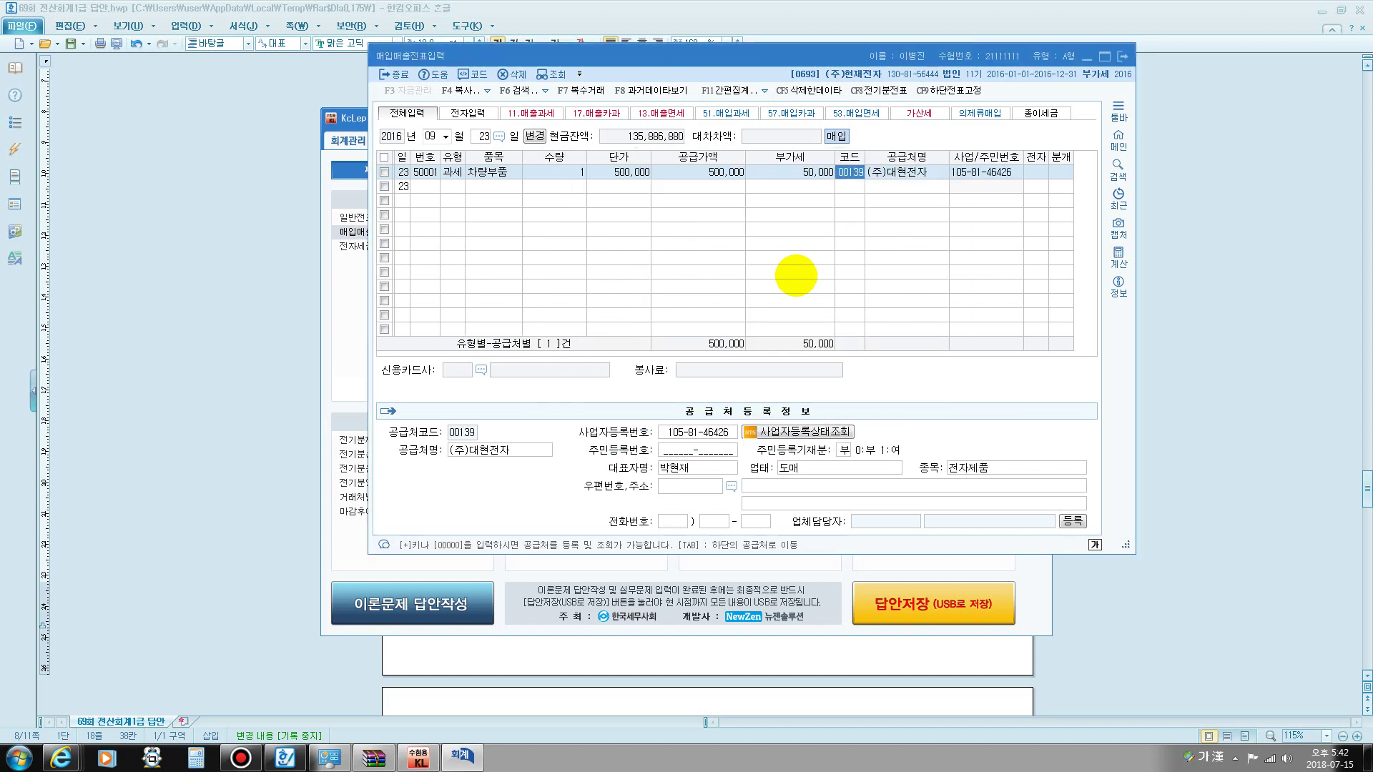
{"action": "key", "text": "Left"}
{"action": "key", "text": "Left"}
{"action": "key", "text": "Right"}
{"action": "key", "text": "Right"}
{"action": "type", "text": "소망"}
{"action": "key", "text": "Return"}
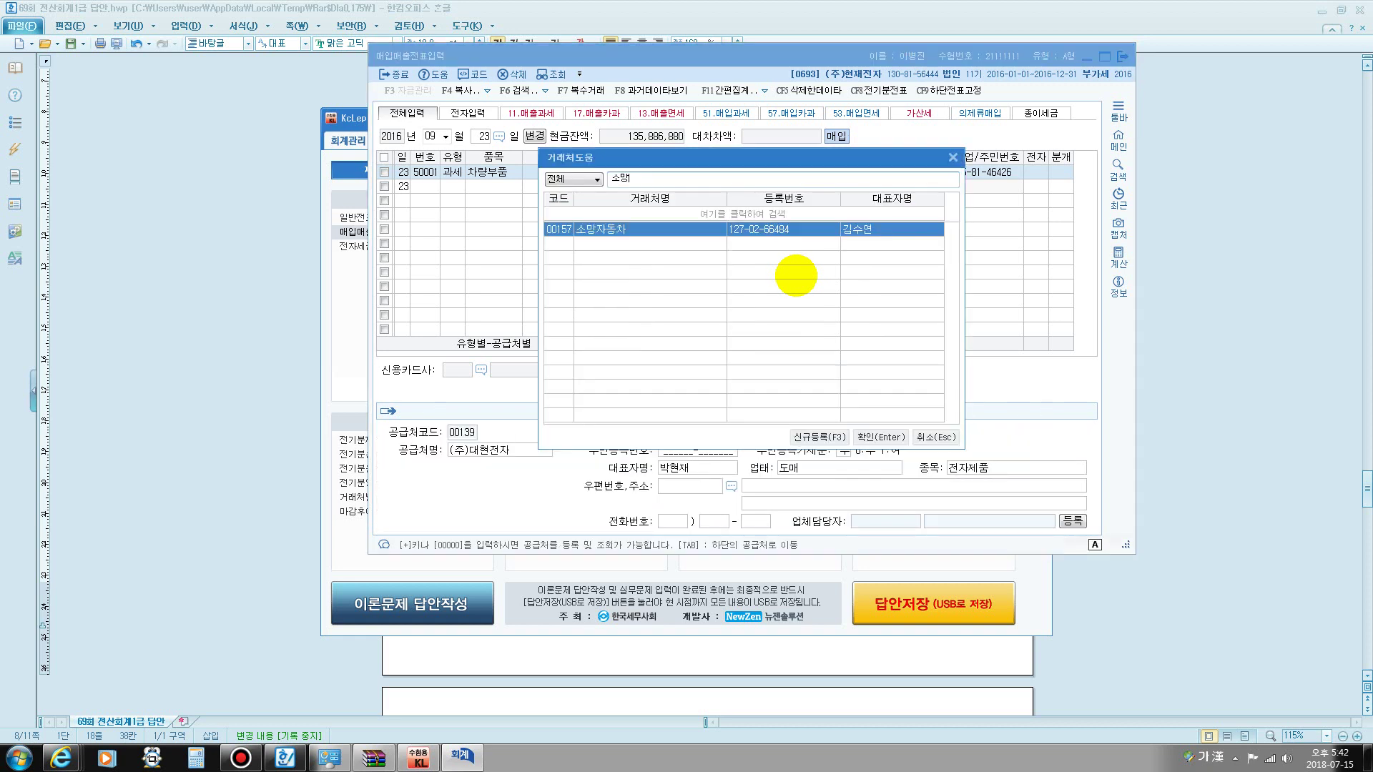
{"action": "key", "text": "Return"}
{"action": "key", "text": "Return"}
{"action": "key", "text": "Return"}
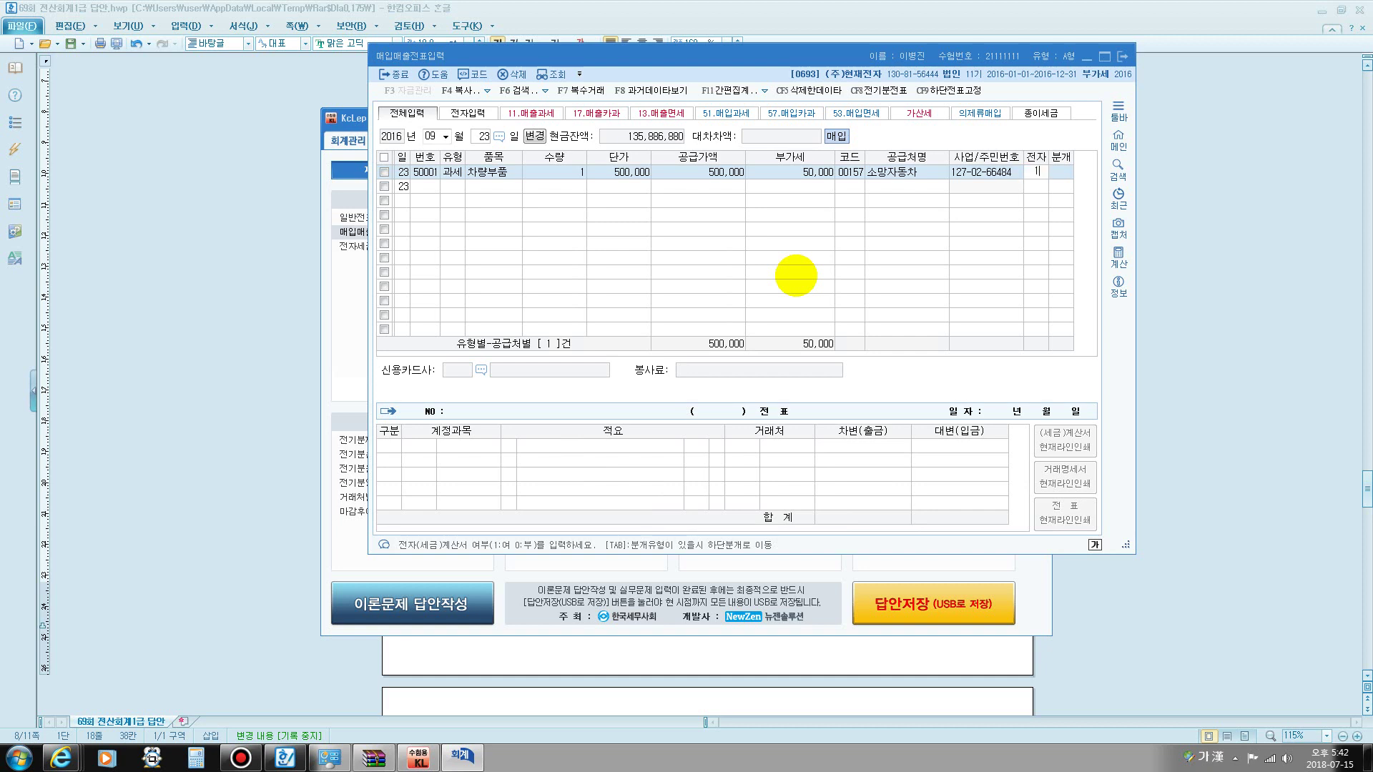
{"action": "type", "text": "3"}
{"action": "key", "text": "Return"}
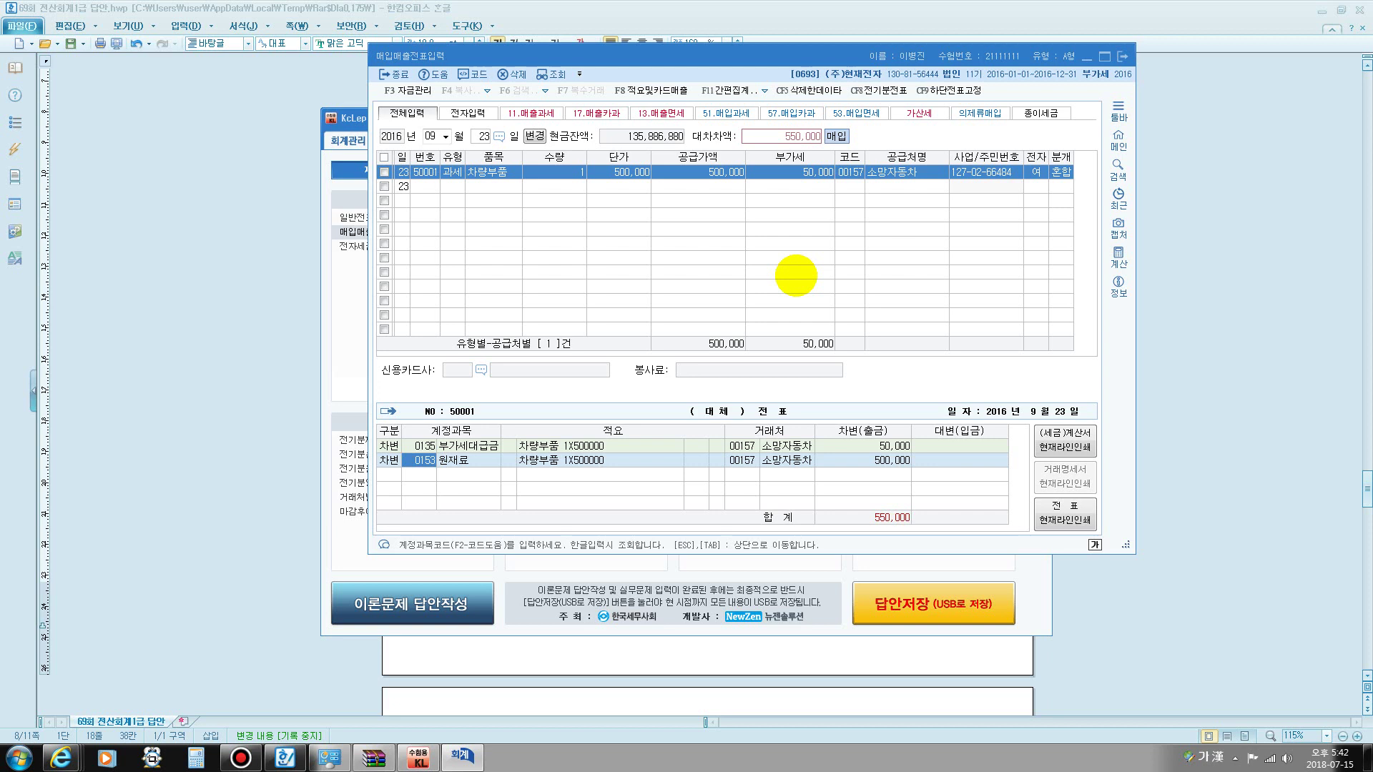
- Post the mixed journal to 0522 차량유지비 / 0253 미지급금, then move to month 10
{"action": "type", "text": "차량"}
{"action": "key", "text": "Return"}
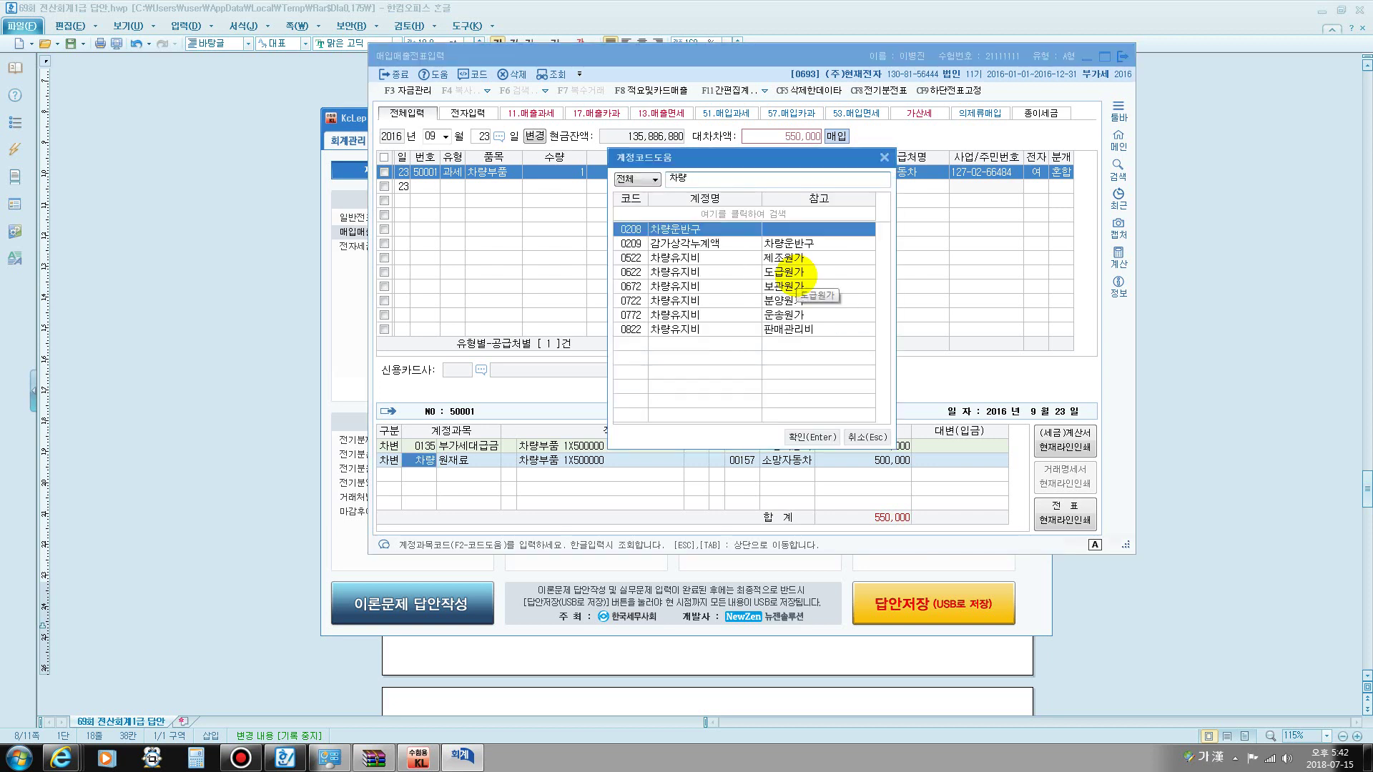
{"action": "key", "text": "Down"}
{"action": "key", "text": "Down"}
{"action": "key", "text": "Return"}
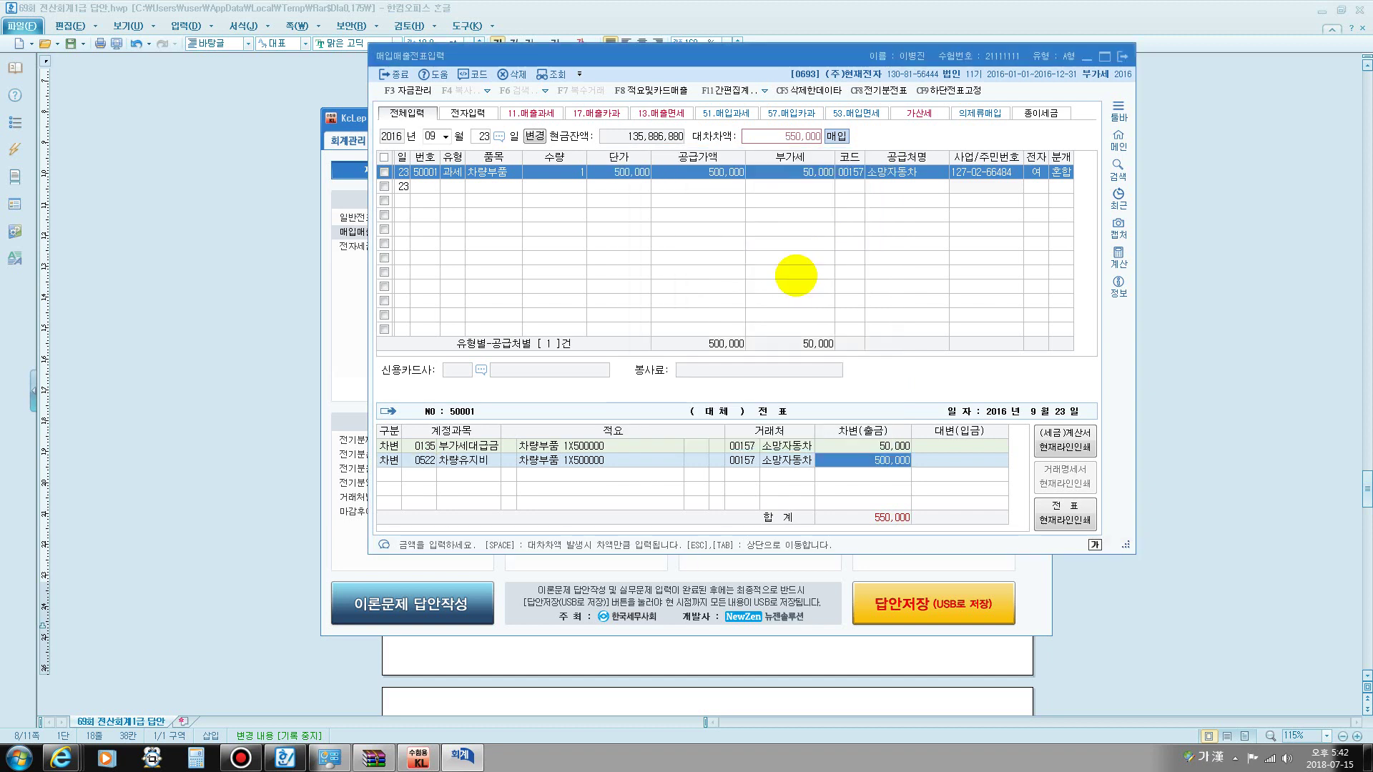
{"action": "key", "text": "Return"}
{"action": "key", "text": "Return"}
{"action": "key", "text": "Return"}
{"action": "type", "text": "4"}
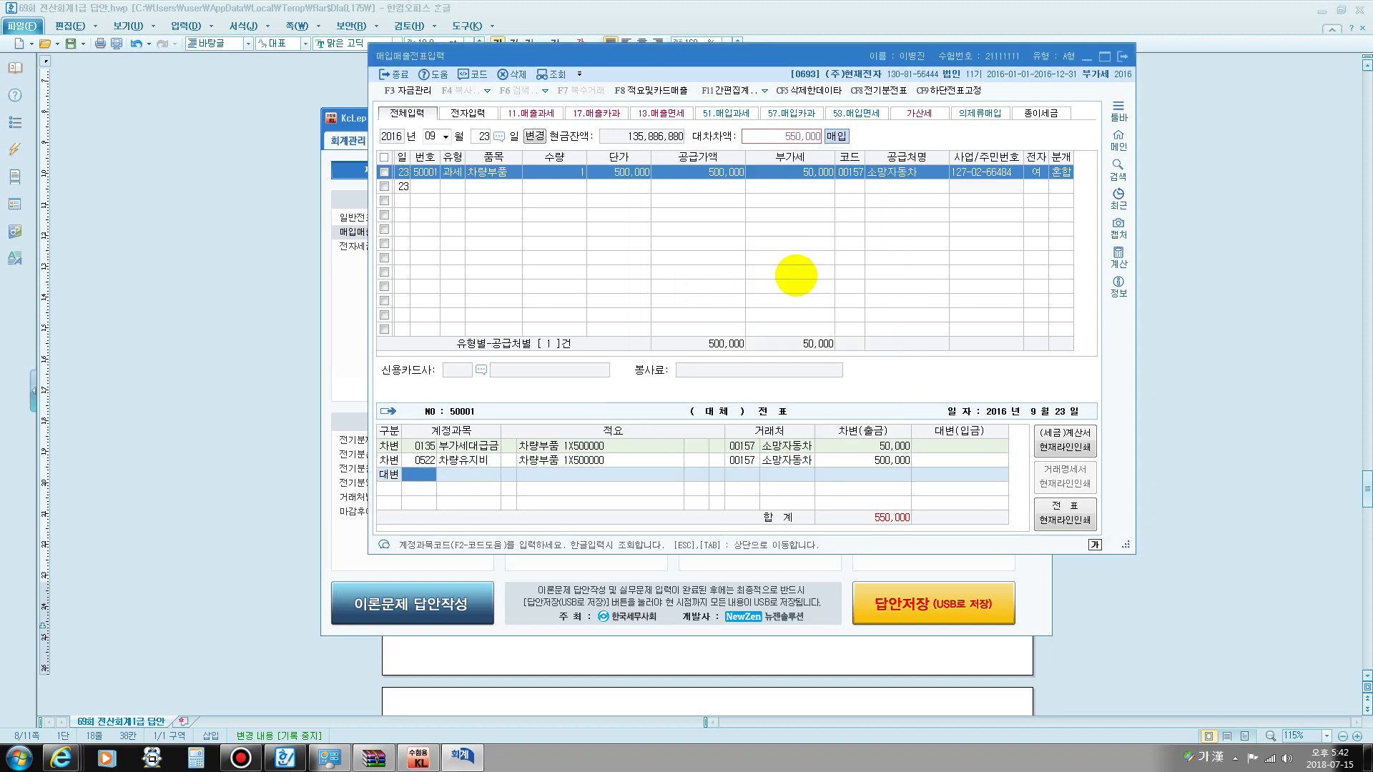
{"action": "type", "text": "0253"}
{"action": "key", "text": "Return"}
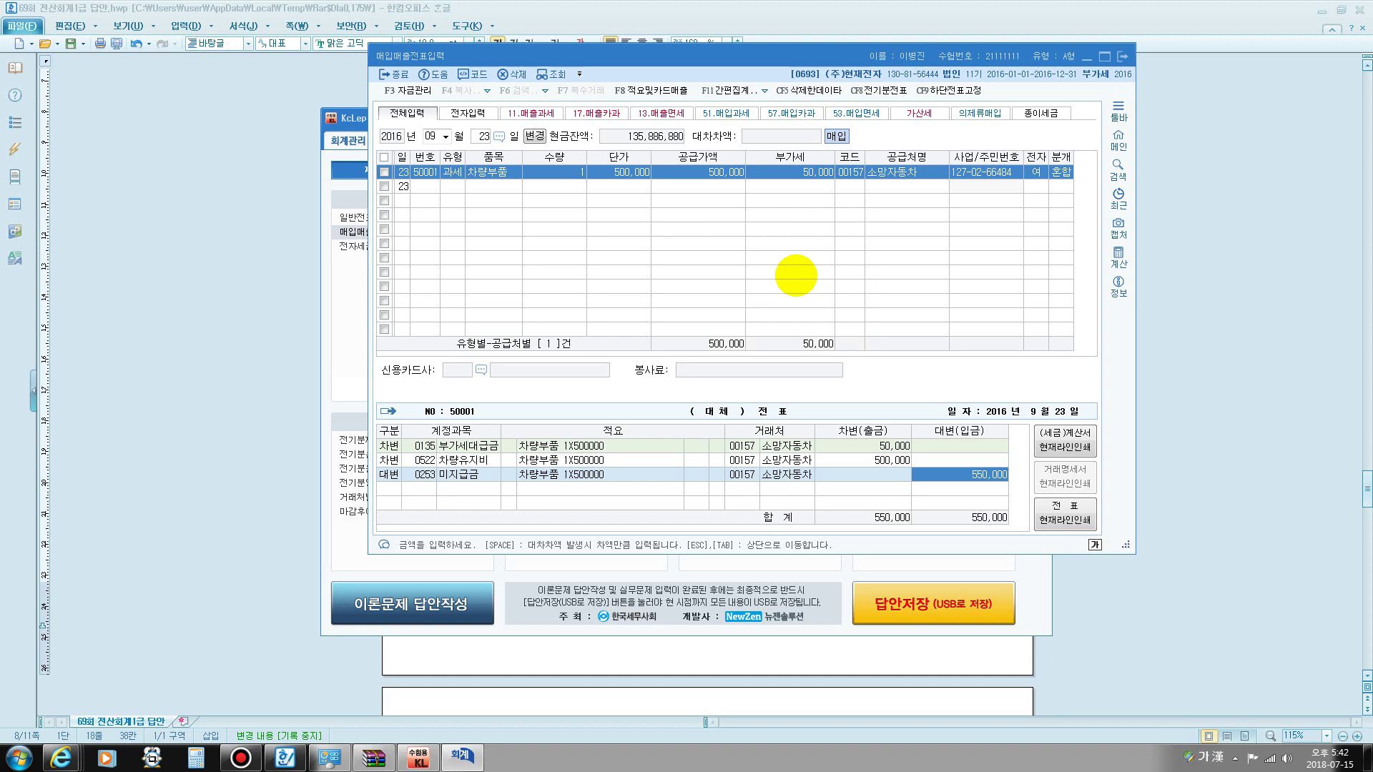
{"action": "key", "text": "Escape"}
{"action": "key", "text": "Escape"}
{"action": "key", "text": "Escape"}
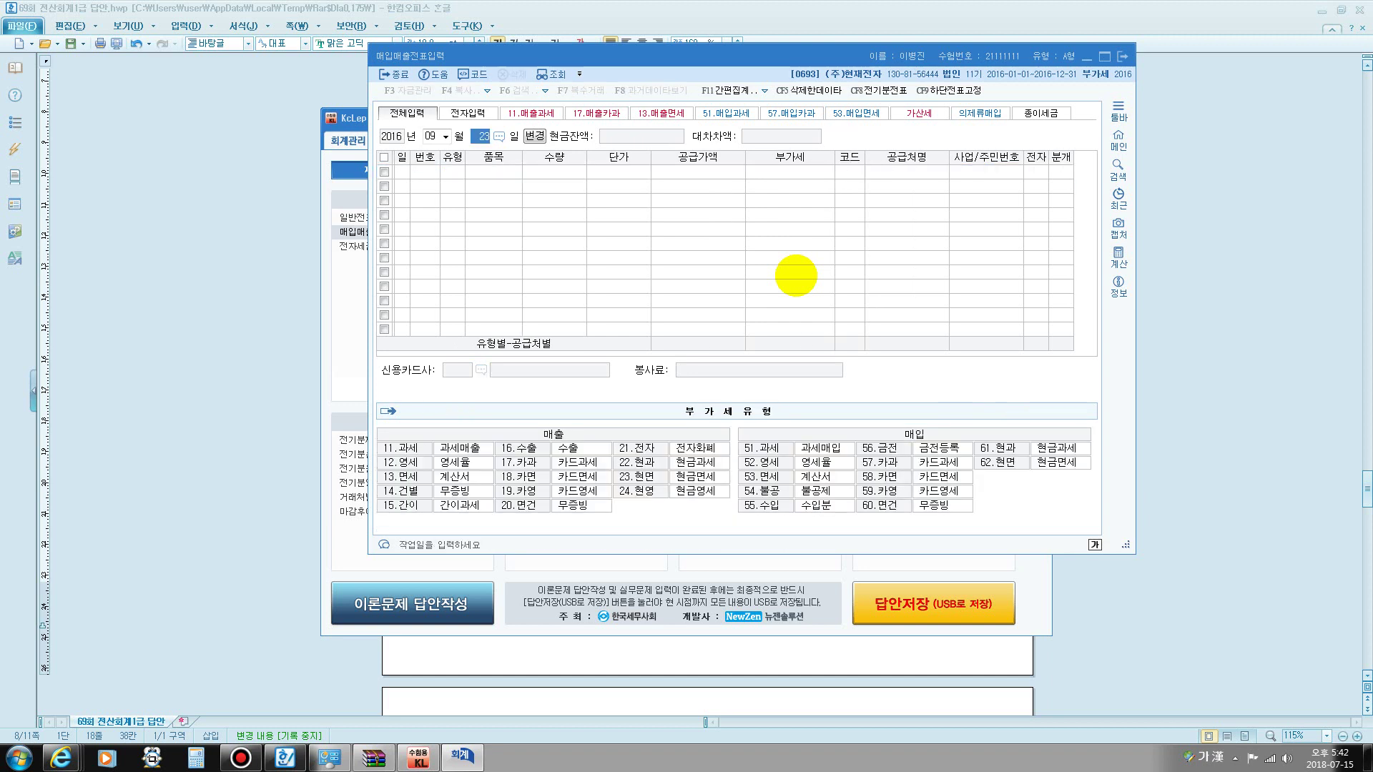
{"action": "type", "text": "10"}
{"action": "key", "text": "Return"}
- Enter an Oct 20 type 61 현과 line for 임차료, totalling 330,000 including VAT
{"action": "type", "text": "20"}
{"action": "key", "text": "Return"}
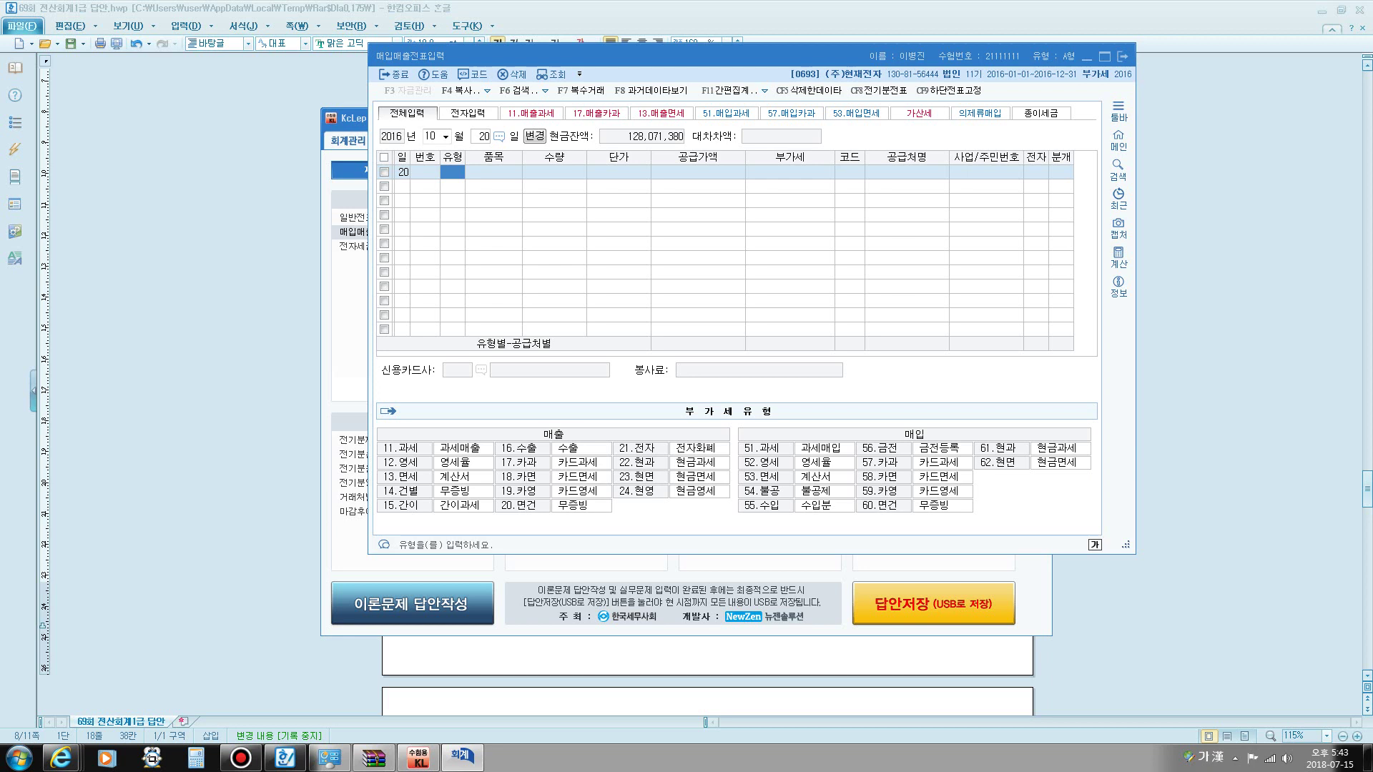
{"action": "type", "text": "61"}
{"action": "key", "text": "Return"}
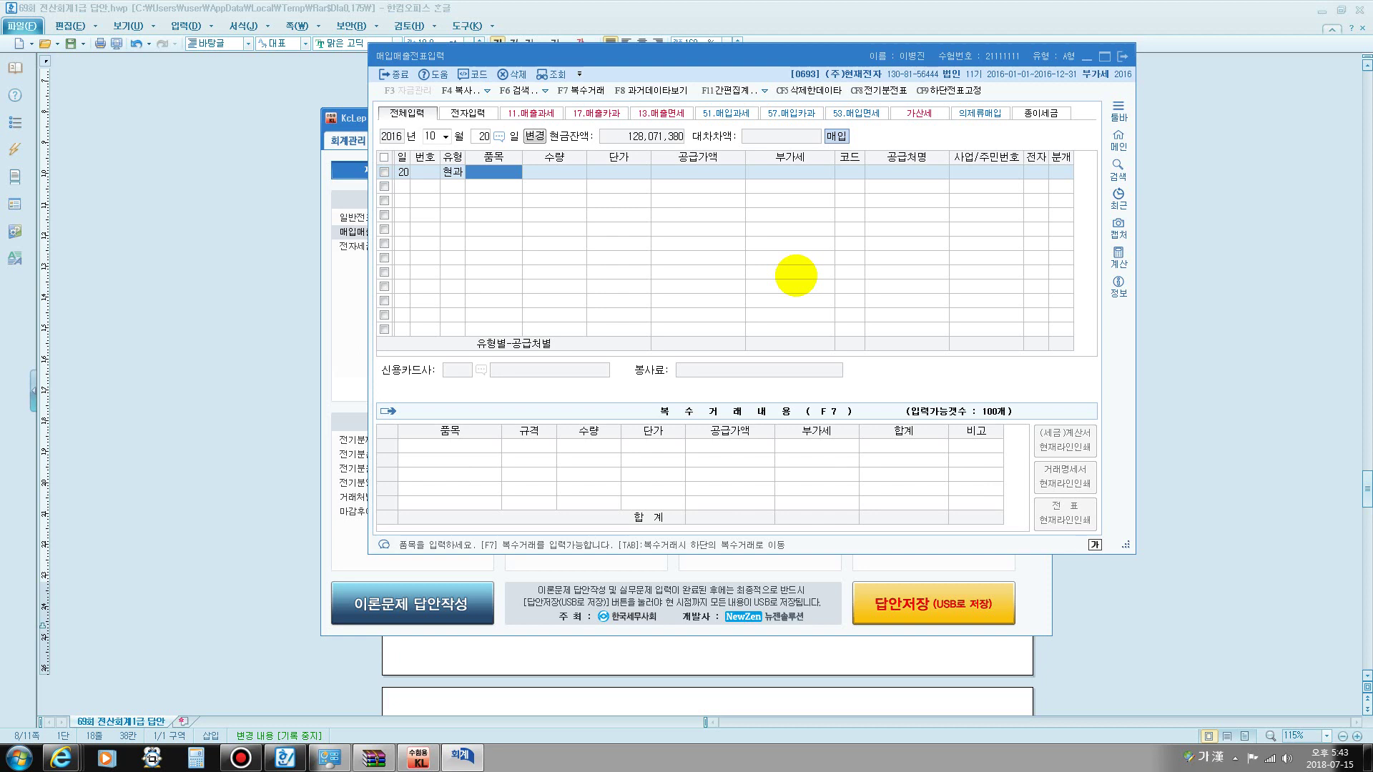
{"action": "type", "text": "임차료"}
{"action": "key", "text": "Return"}
{"action": "key", "text": "Return"}
{"action": "key", "text": "Return"}
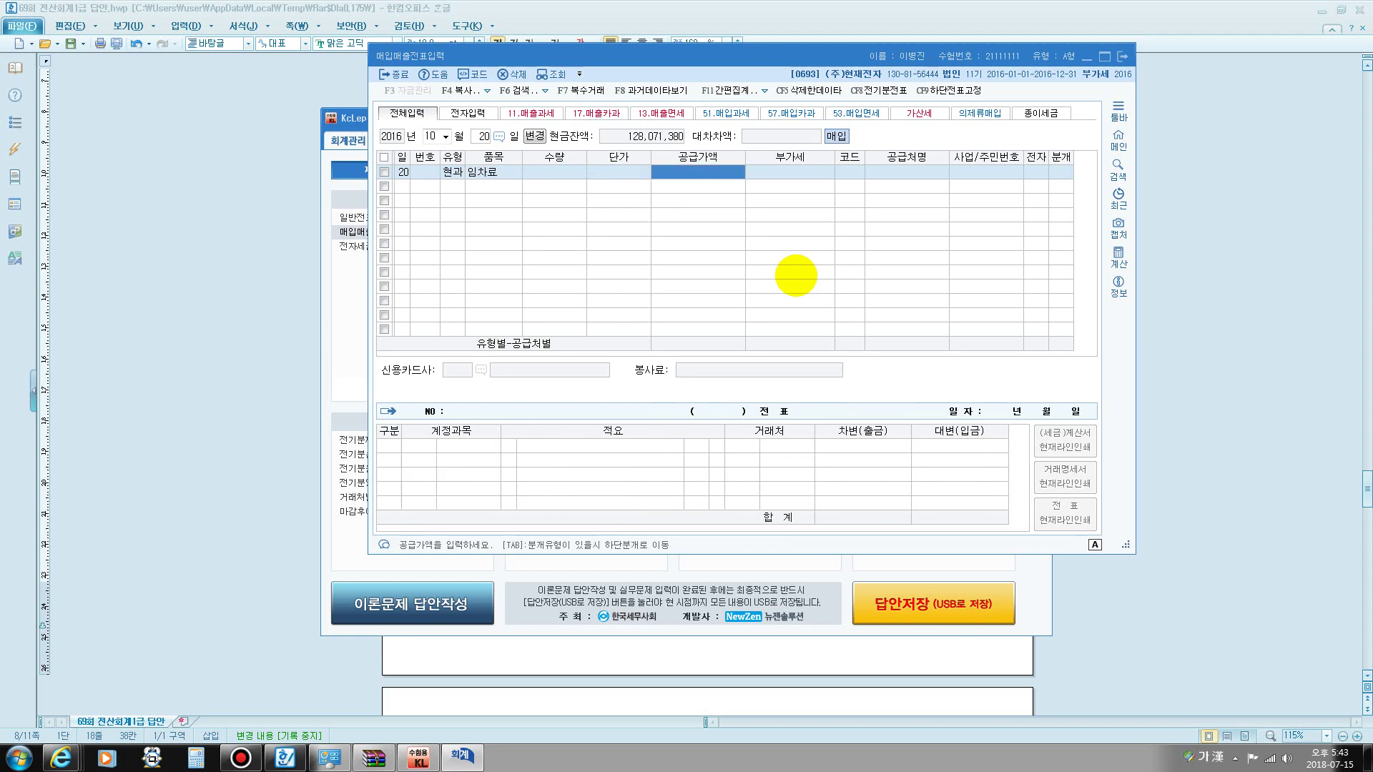
{"action": "type", "text": "3300000"}
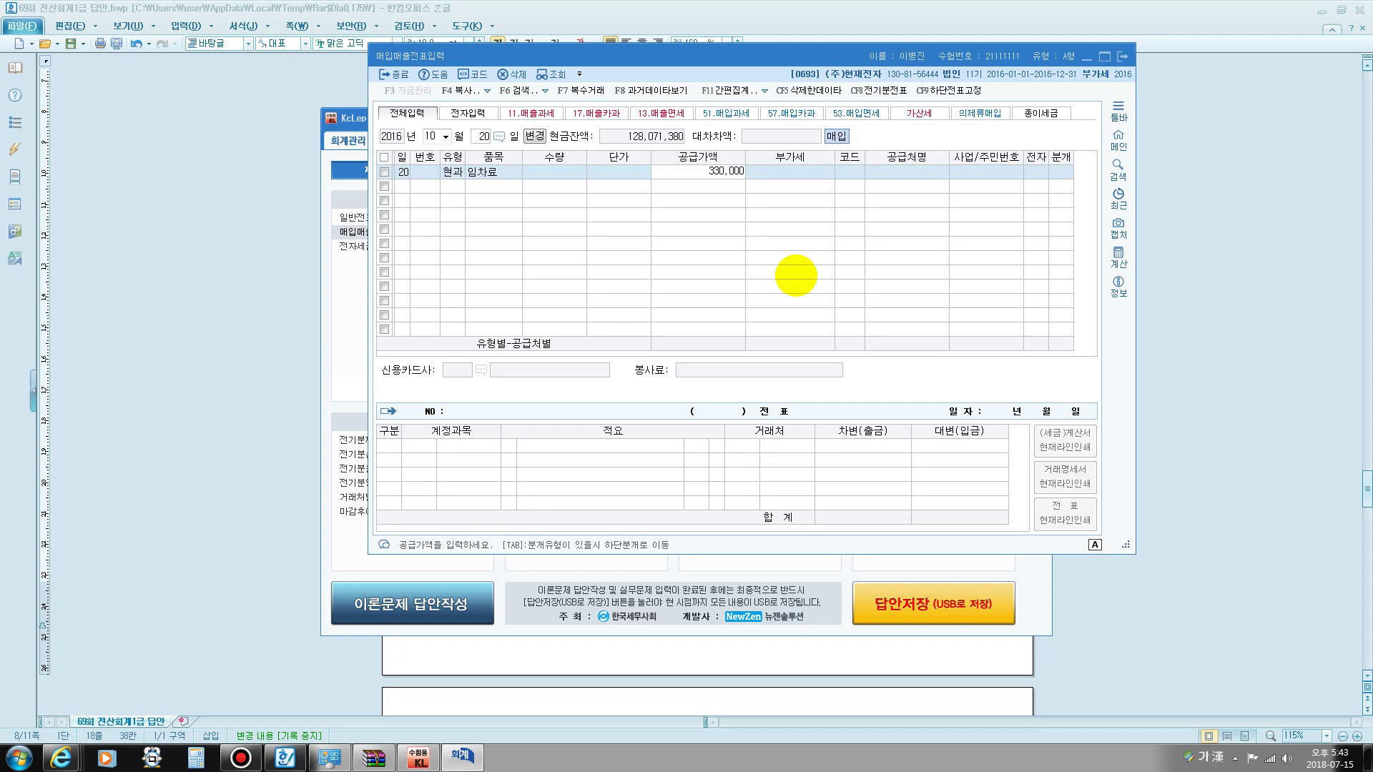
{"action": "key", "text": "Return"}
{"action": "key", "text": "Return"}
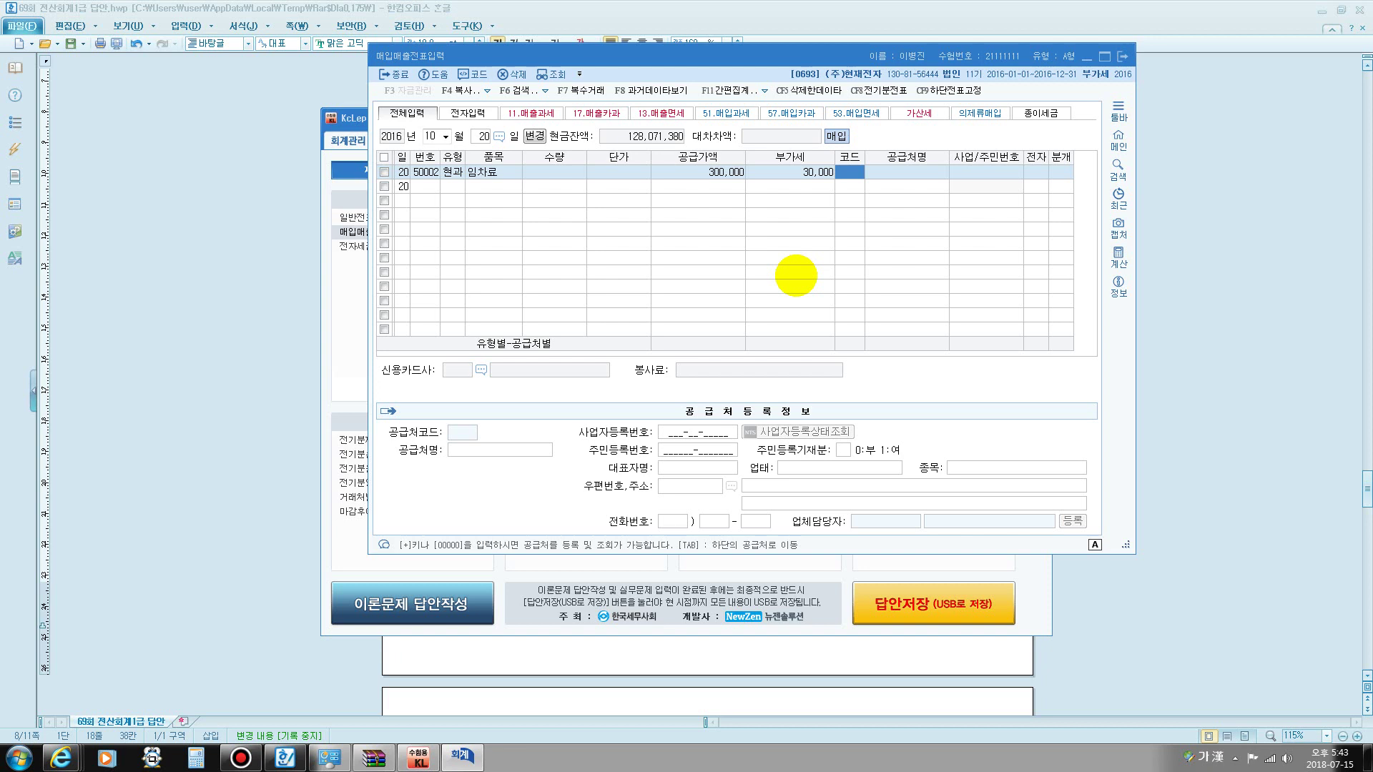
- Choose 창조렌탈 as supplier and journal it as cash to 0819 임차료
{"action": "type", "text": "창조"}
{"action": "key", "text": "Return"}
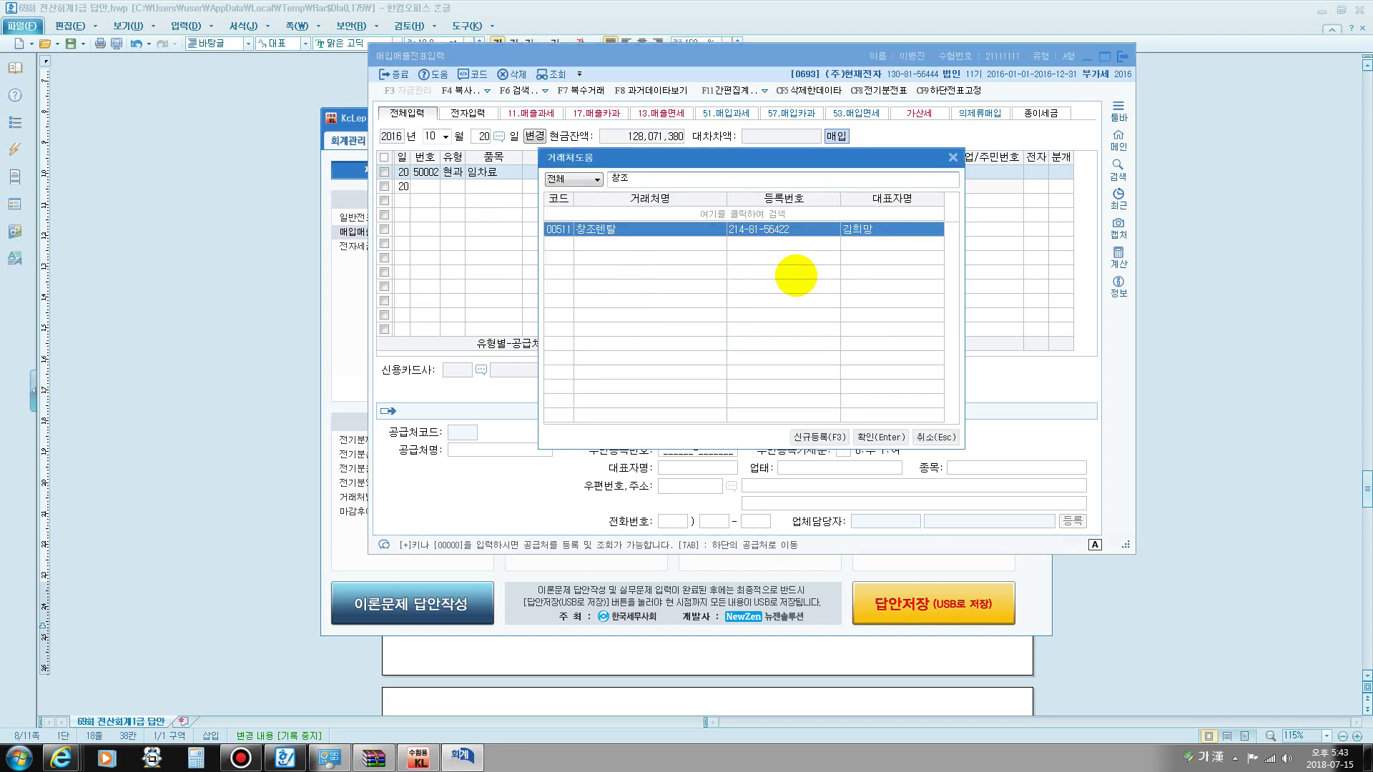
{"action": "key", "text": "Return"}
{"action": "key", "text": "Return"}
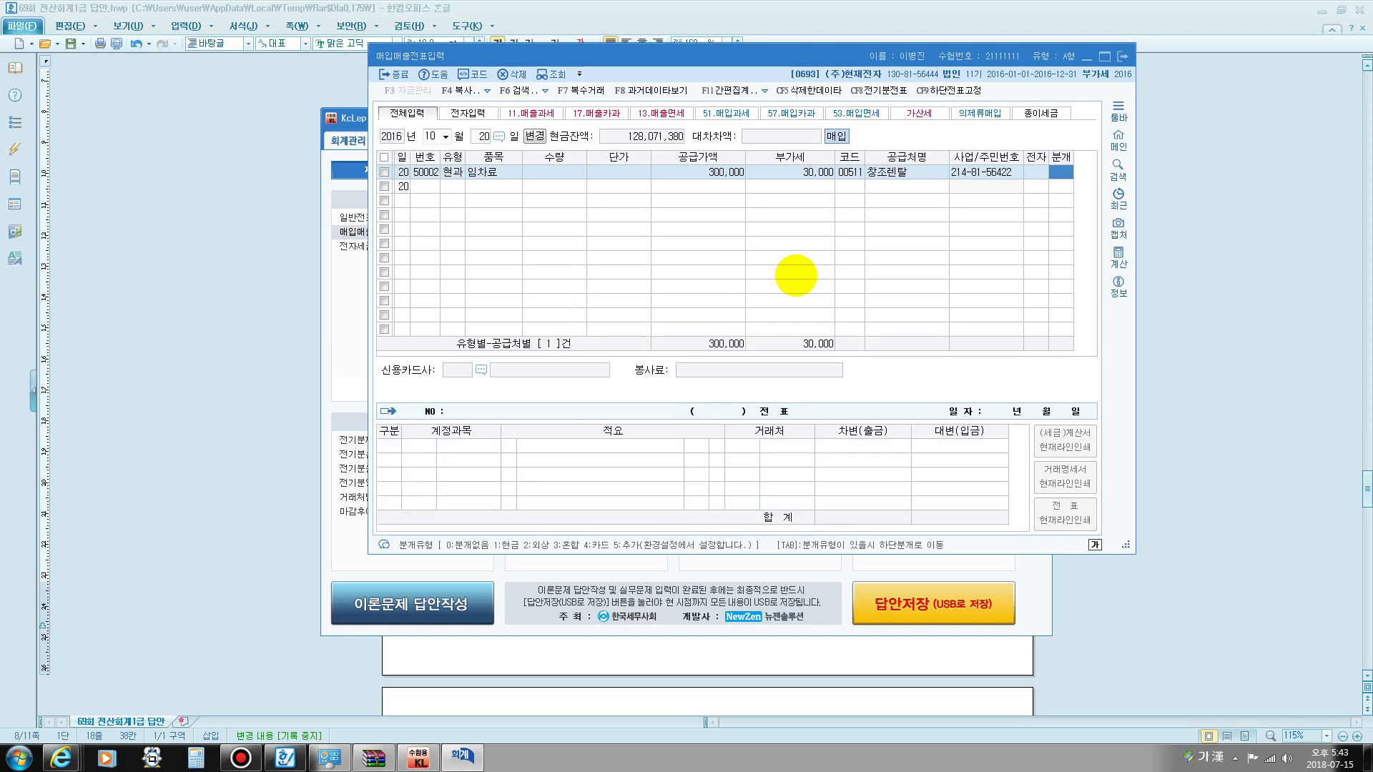
{"action": "type", "text": "1"}
{"action": "key", "text": "Return"}
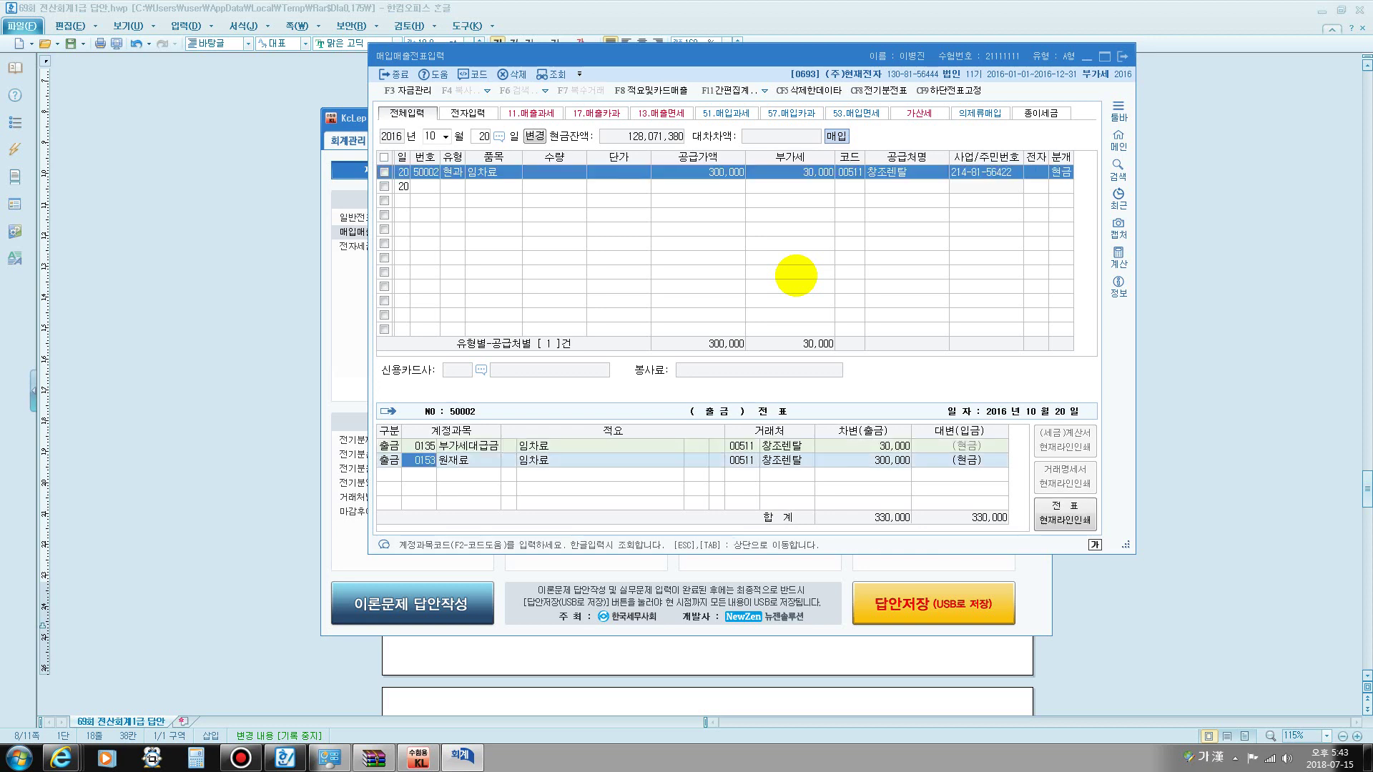
{"action": "type", "text": "임차"}
{"action": "key", "text": "Return"}
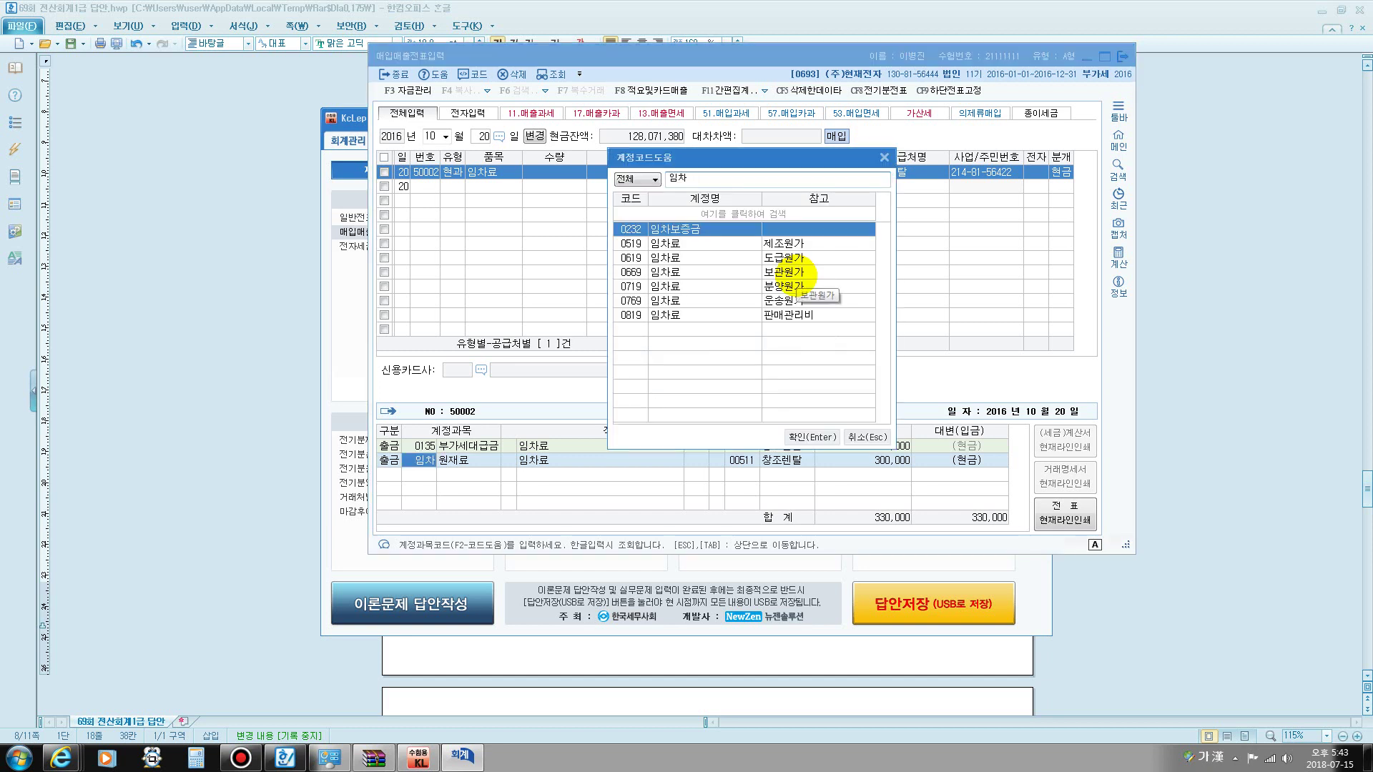
{"action": "key", "text": "Down"}
{"action": "key", "text": "Down"}
{"action": "key", "text": "Down"}
{"action": "key", "text": "Down"}
{"action": "key", "text": "Down"}
{"action": "key", "text": "Down"}
{"action": "key", "text": "Return"}
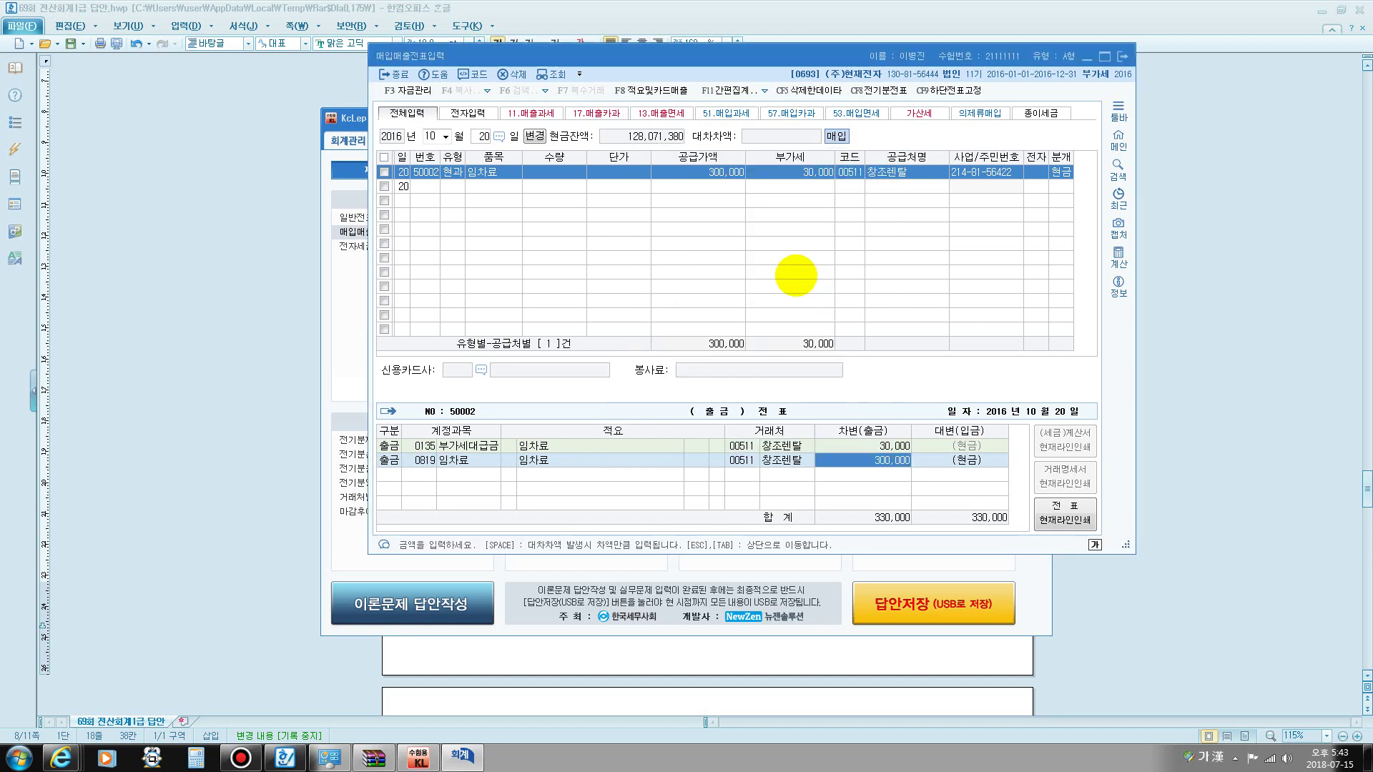
- Change the journal to 3 혼합 with 0819 임차료 and a credit line to 101 현금
{"action": "key", "text": "Escape"}
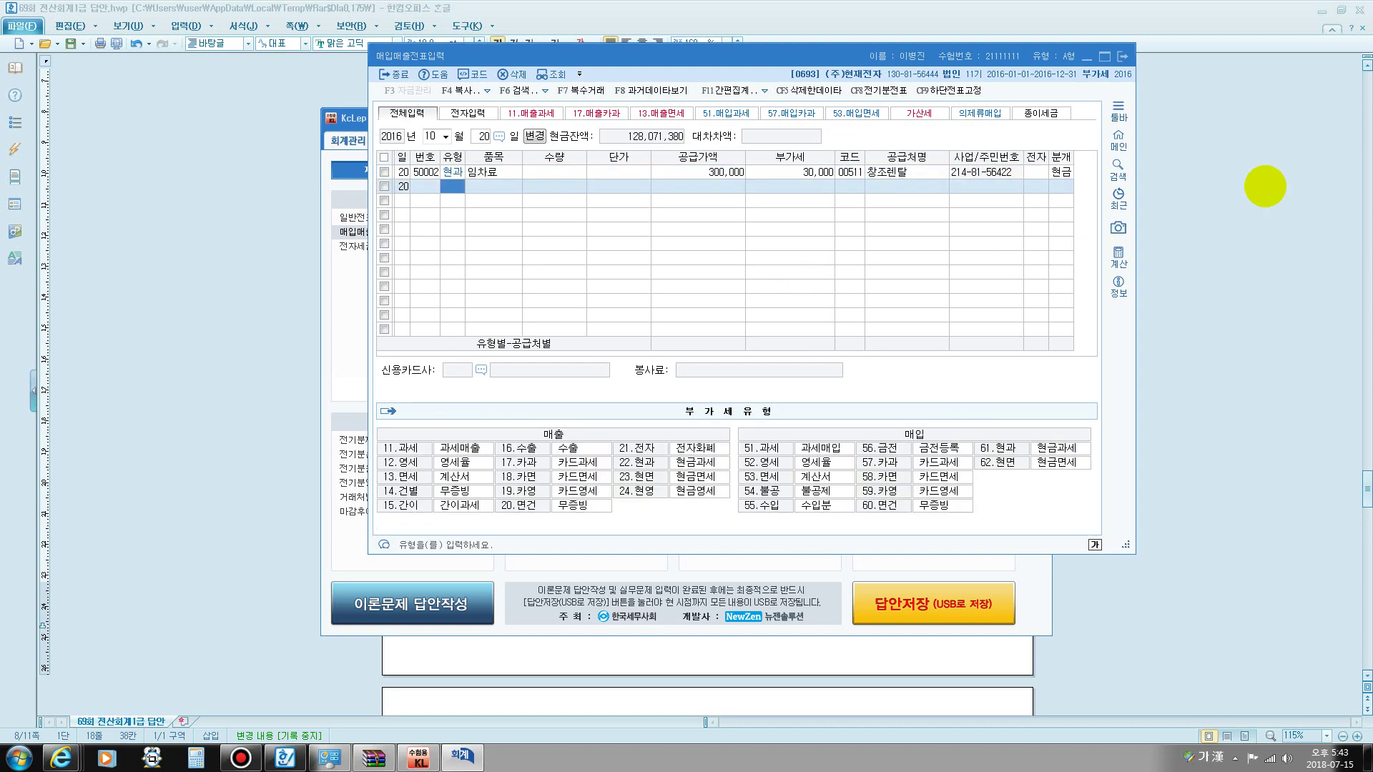
{"action": "left_click", "coordinate": [1063, 171]}
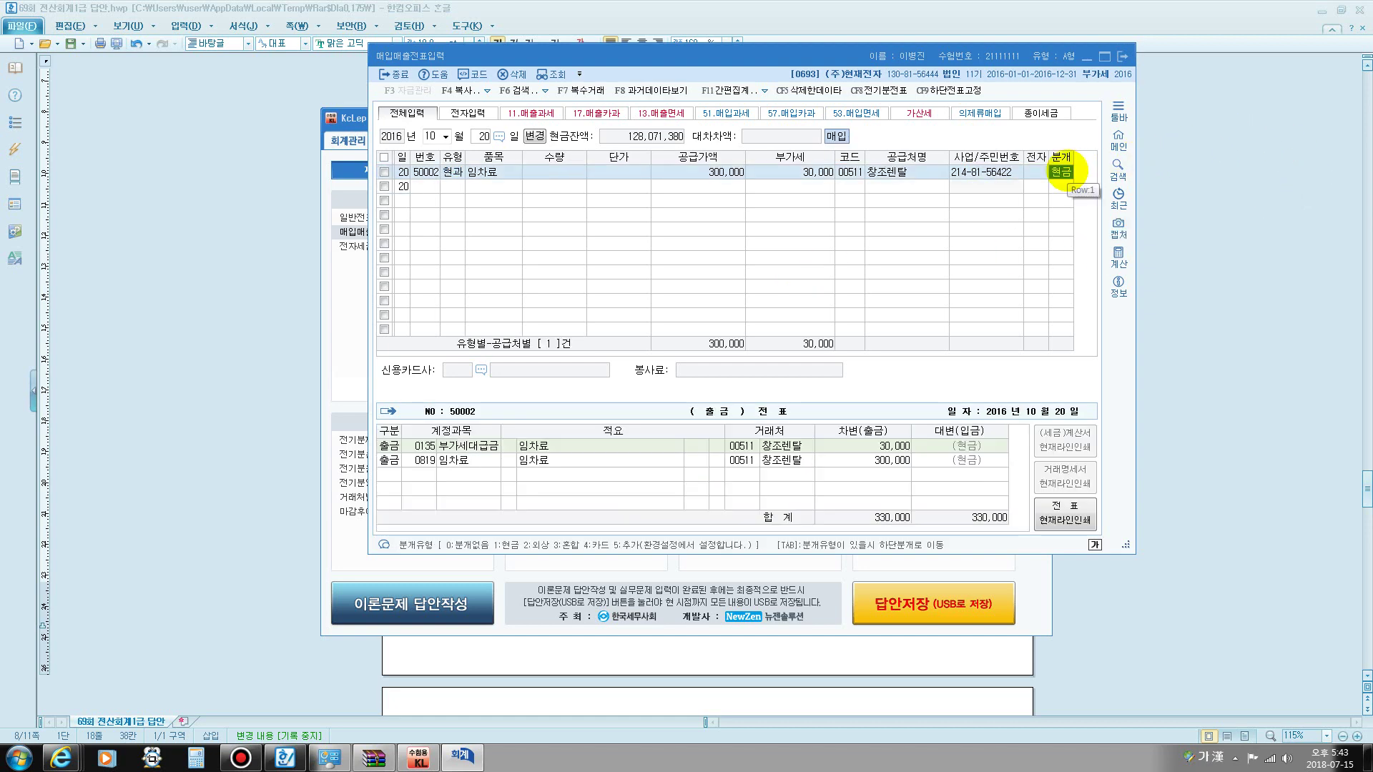
{"action": "type", "text": "3"}
{"action": "key", "text": "Return"}
{"action": "key", "text": "Return"}
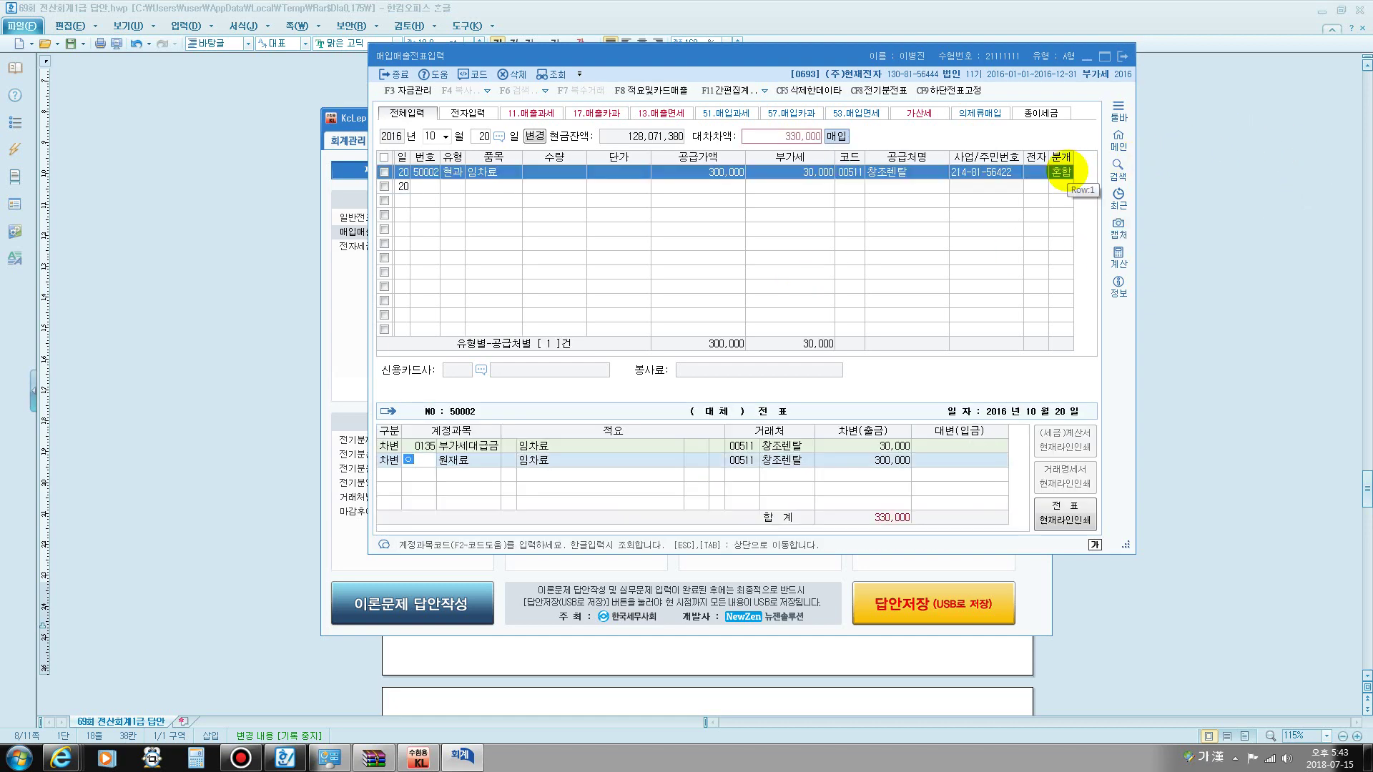
{"action": "type", "text": "임차"}
{"action": "key", "text": "Return"}
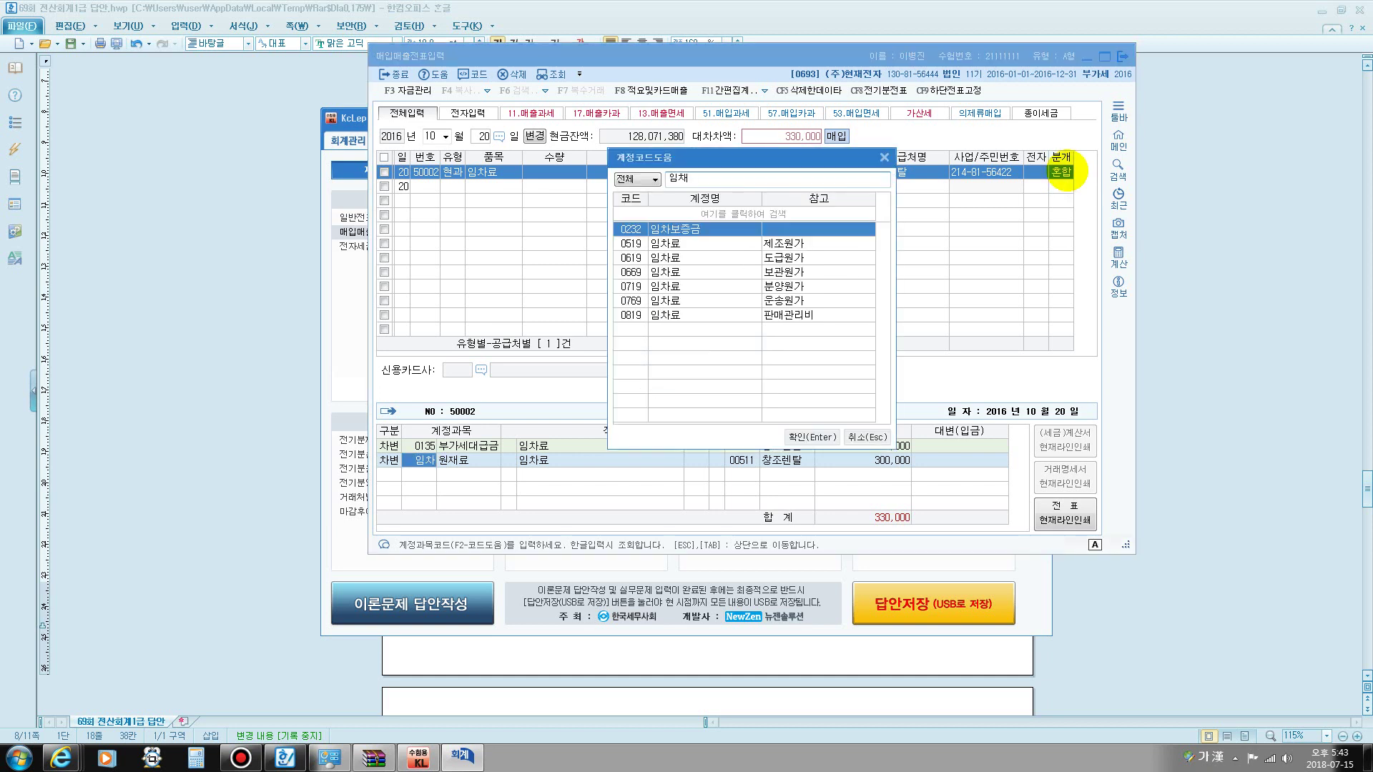
{"action": "key", "text": "Down"}
{"action": "key", "text": "Down"}
{"action": "key", "text": "Down"}
{"action": "key", "text": "Down"}
{"action": "key", "text": "Down"}
{"action": "key", "text": "Down"}
{"action": "key", "text": "Return"}
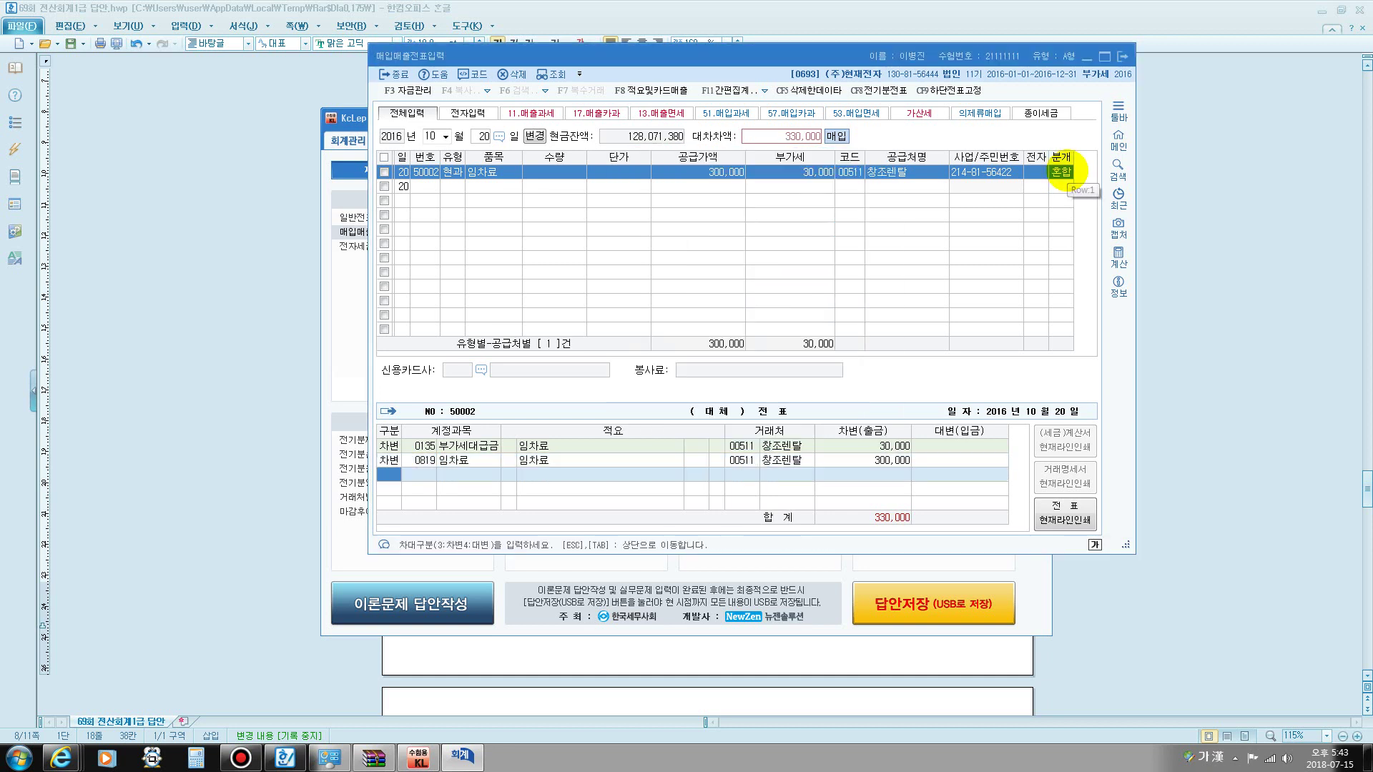
{"action": "type", "text": "4101"}
{"action": "key", "text": "Return"}
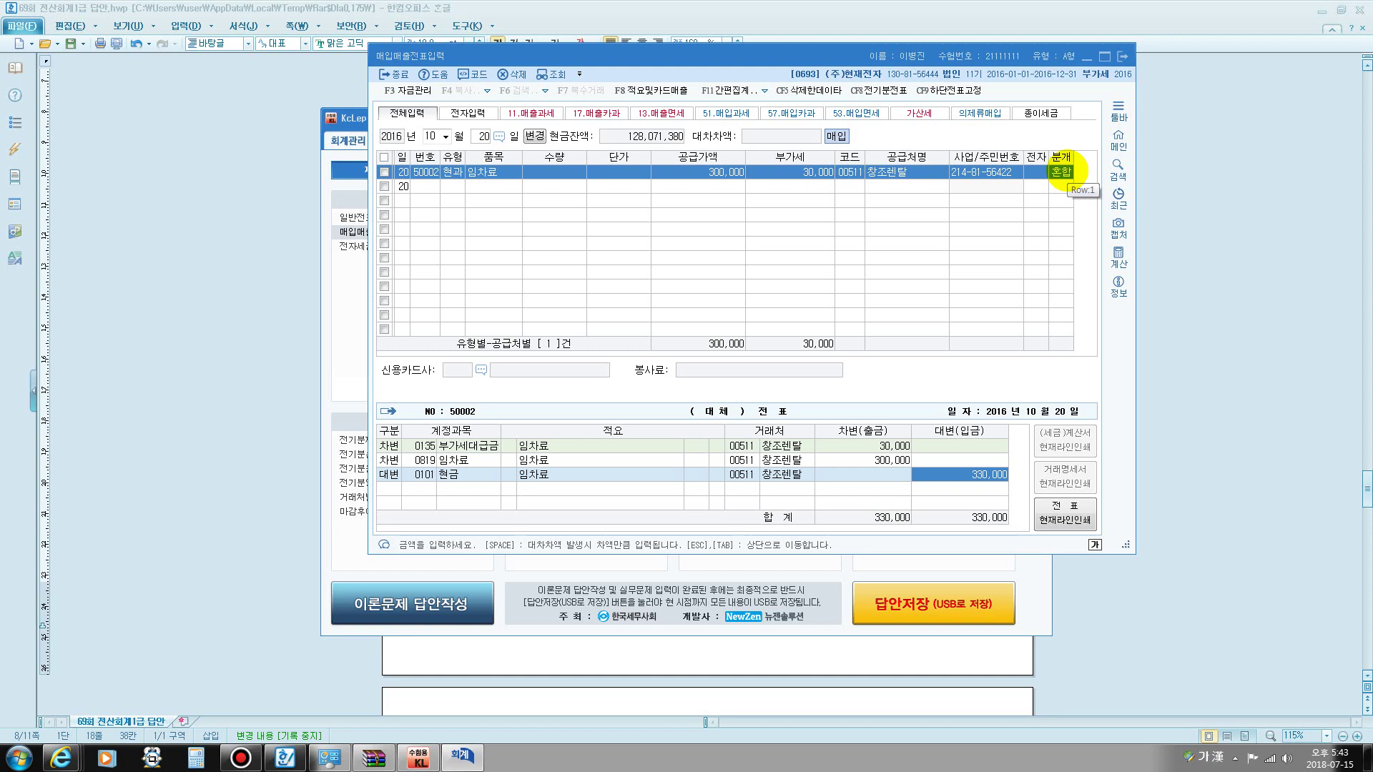
{"action": "key", "text": "Return"}
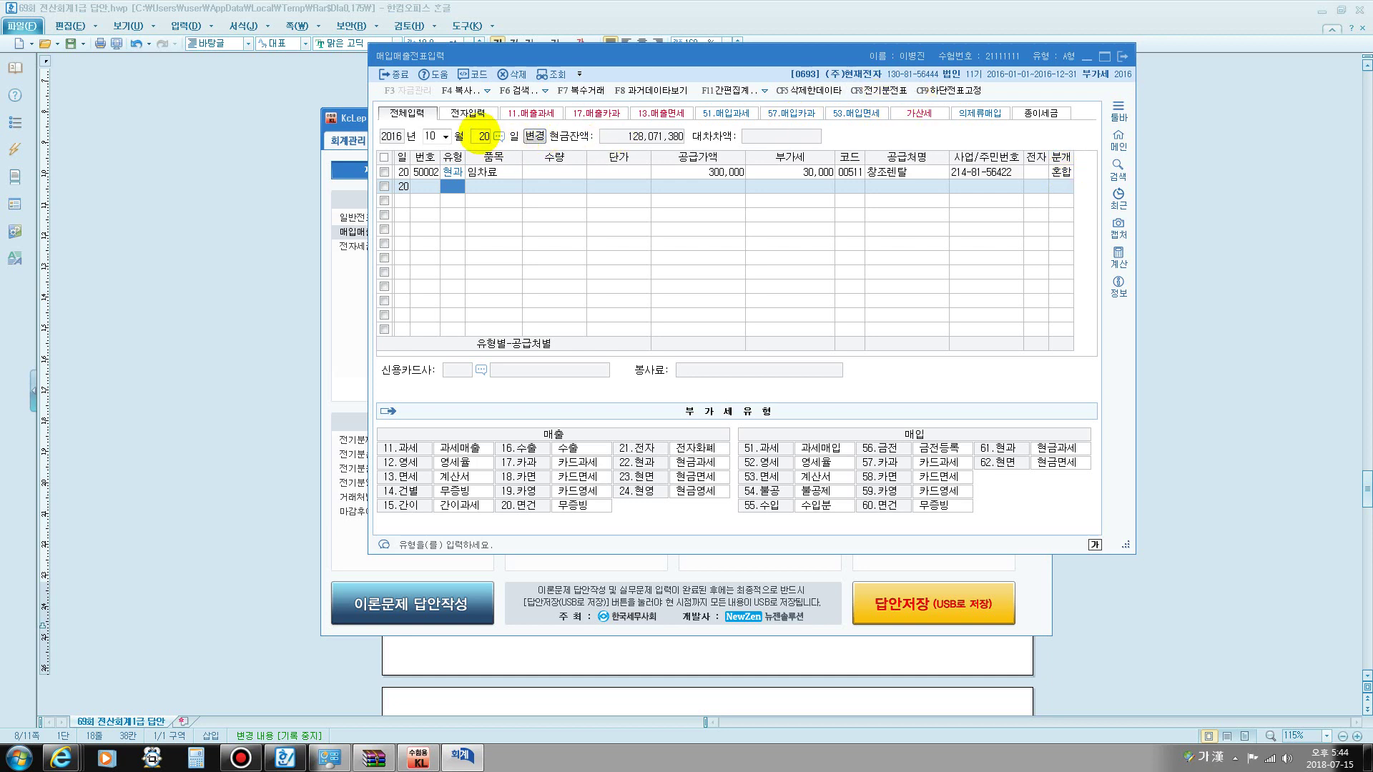
- Enter an Oct 30 type 53 면세 line for 토지 at 580,000,000
{"action": "left_click", "coordinate": [480, 136]}
{"action": "type", "text": "30"}
{"action": "key", "text": "Return"}
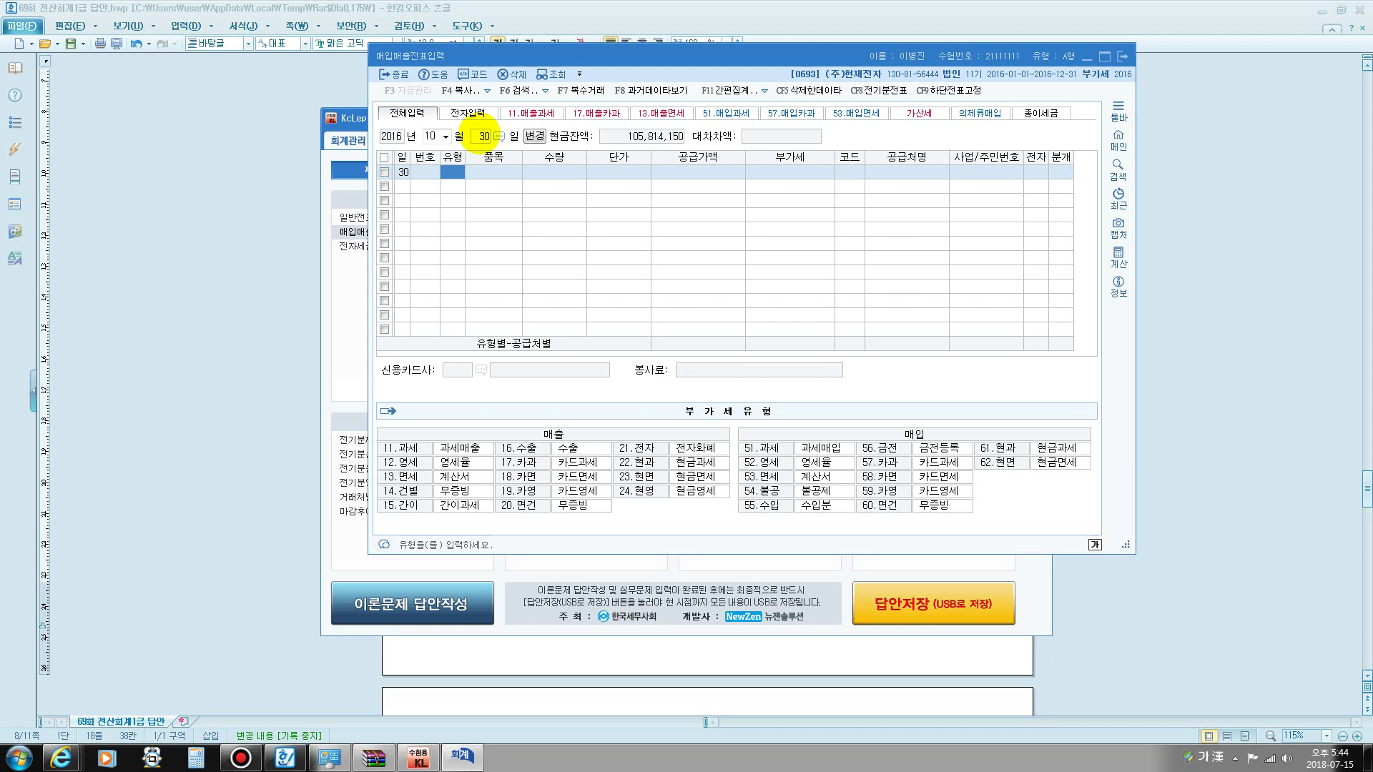
{"action": "type", "text": "53"}
{"action": "key", "text": "Return"}
{"action": "type", "text": "토지"}
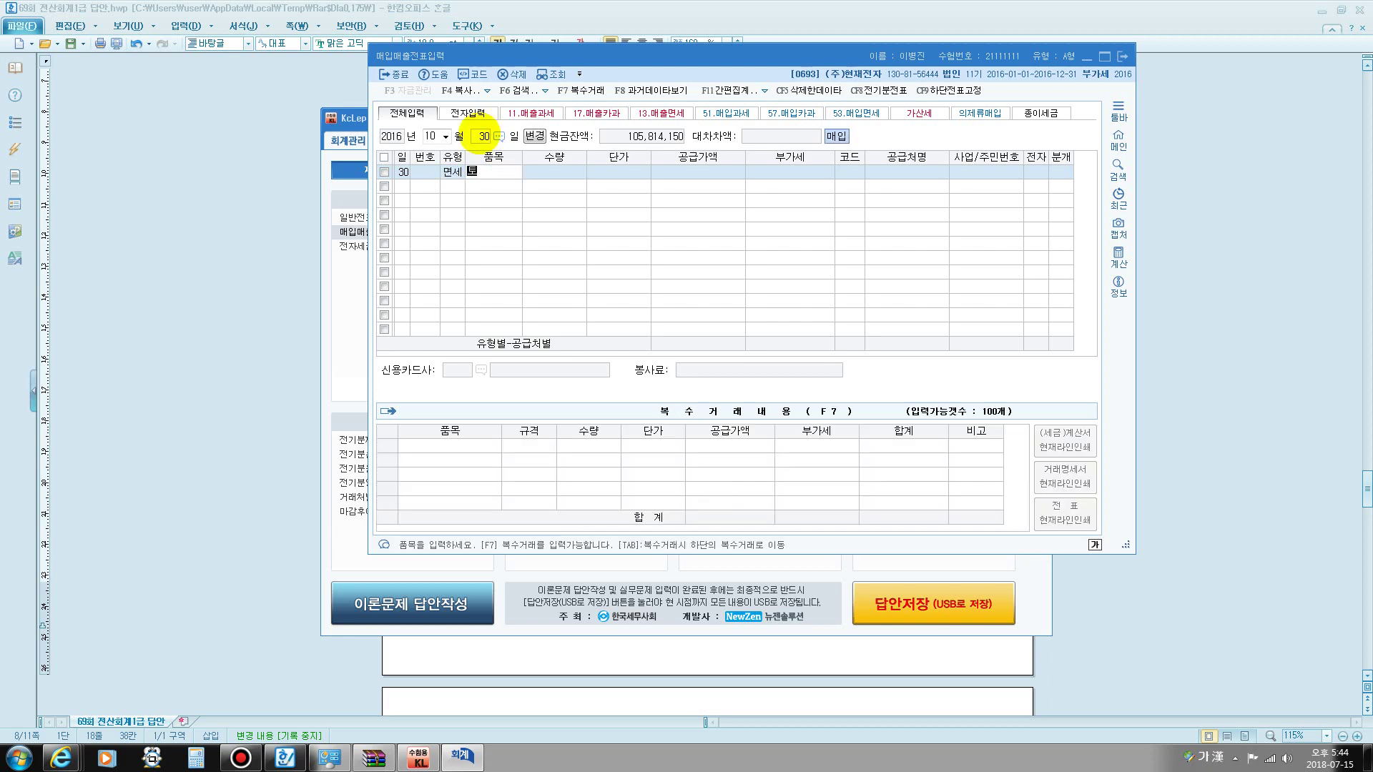
{"action": "key", "text": "Return"}
{"action": "key", "text": "Return"}
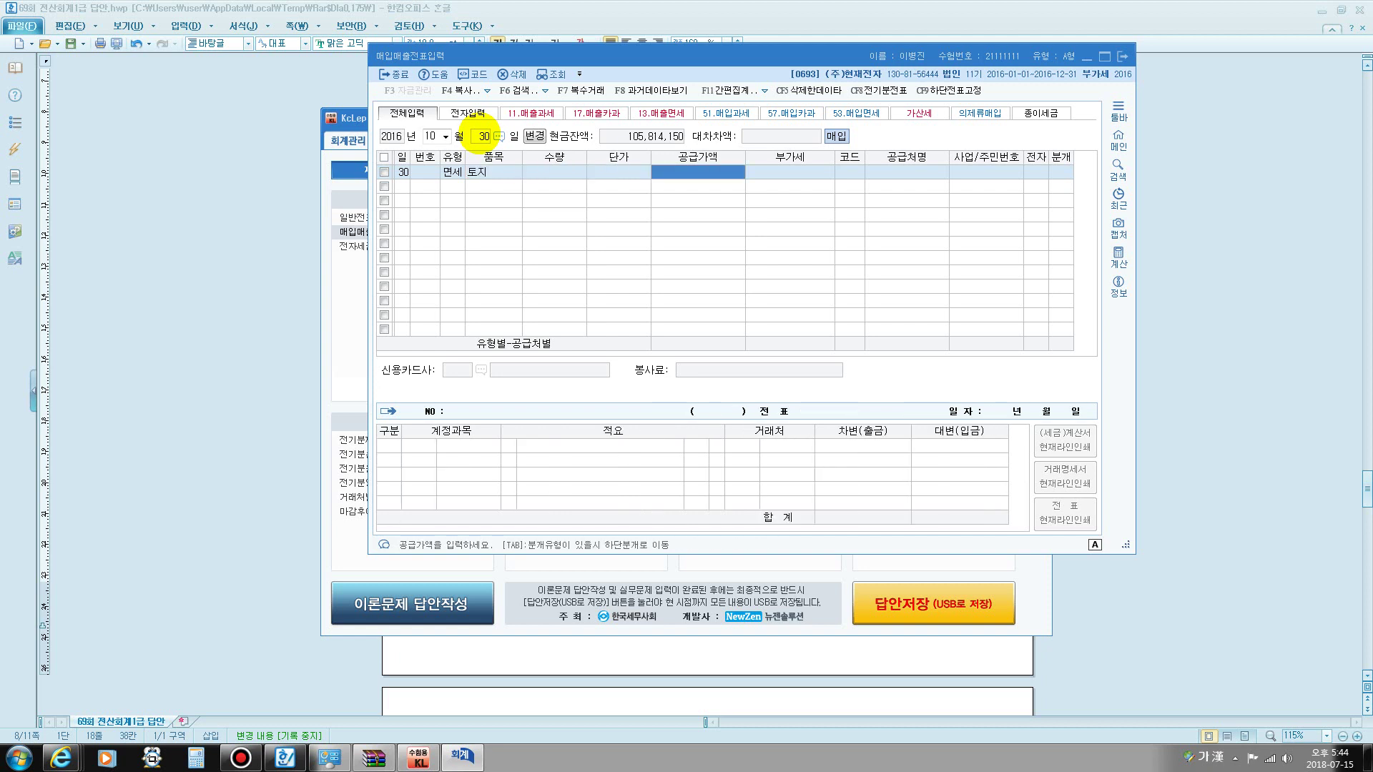
{"action": "type", "text": "580"}
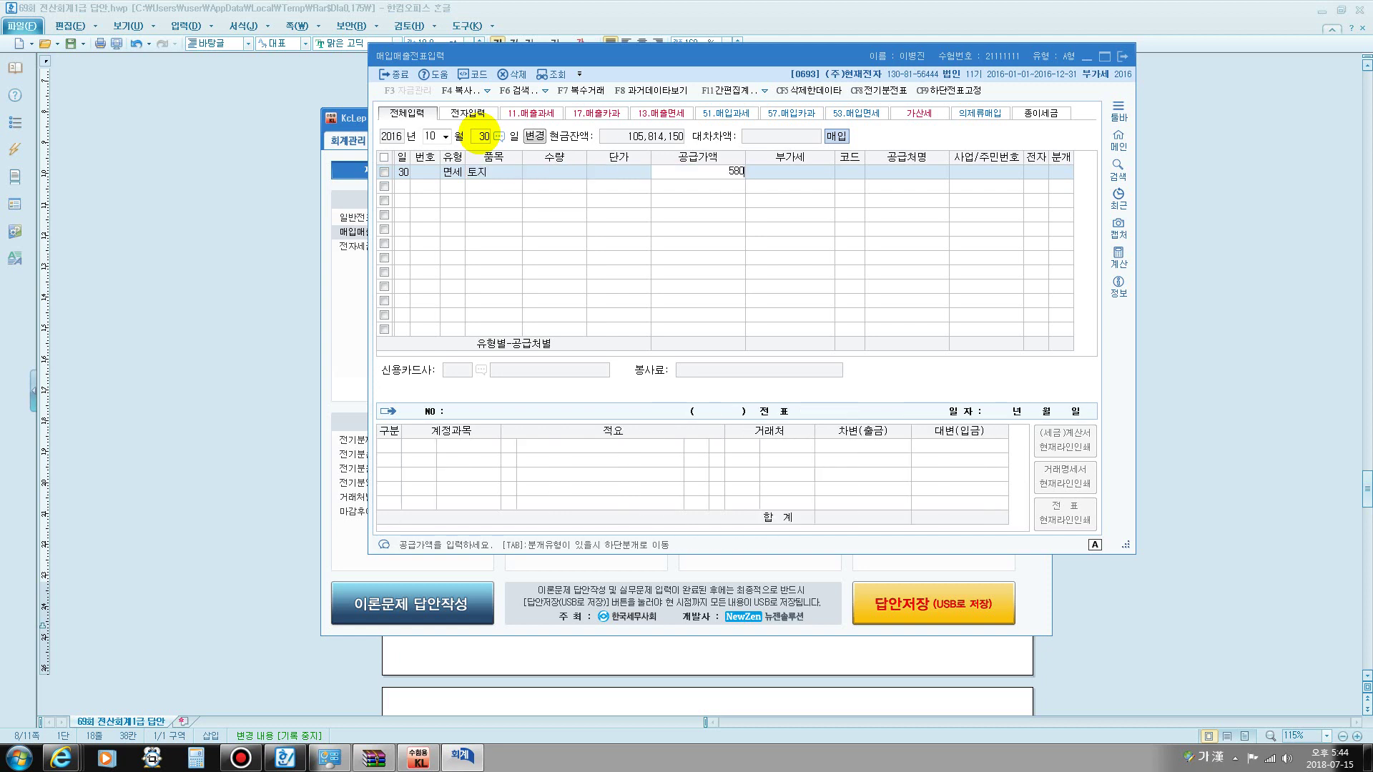
{"action": "type", "text": ",000,000"}
{"action": "key", "text": "Return"}
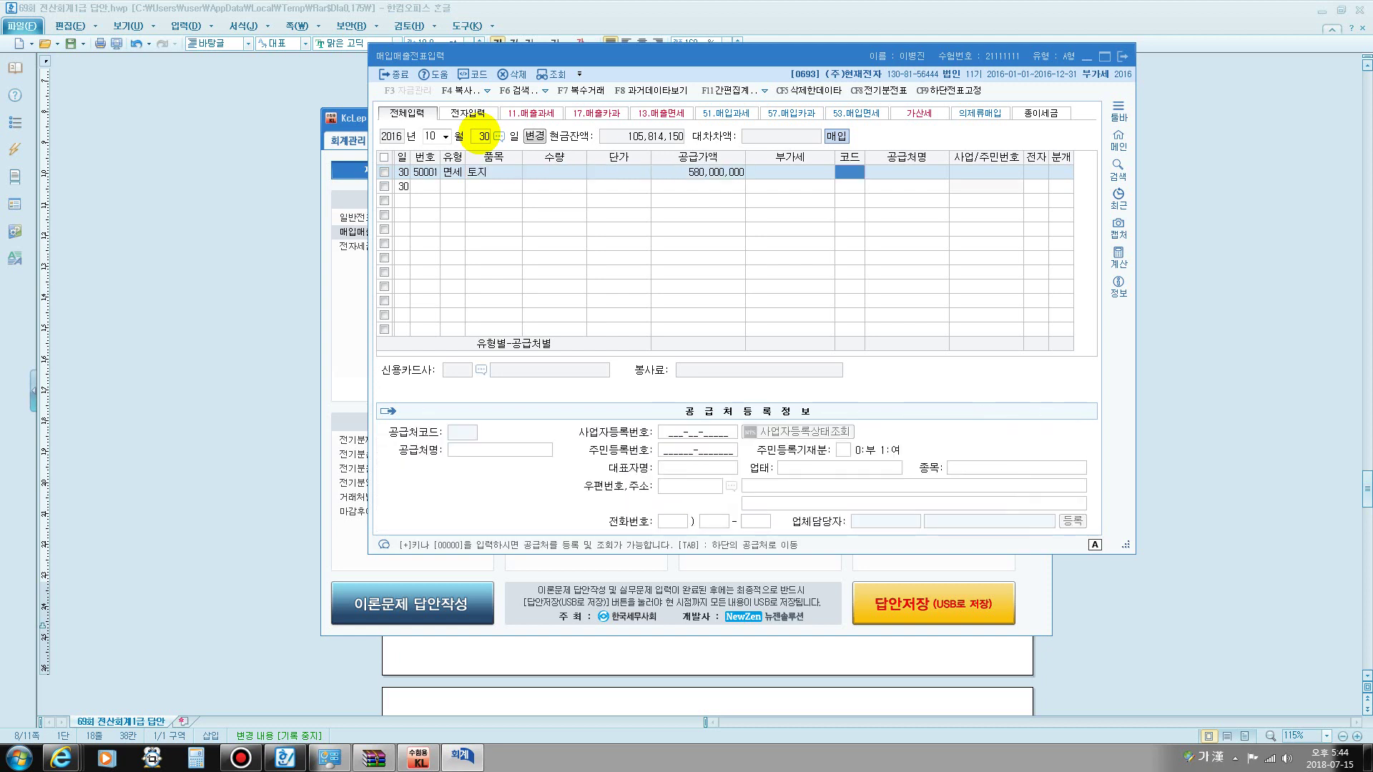
- Select (주)땅나라 as supplier, mark electronic invoice, and choose a mixed journal
{"action": "type", "text": "땅나"}
{"action": "key", "text": "Return"}
{"action": "key", "text": "Return"}
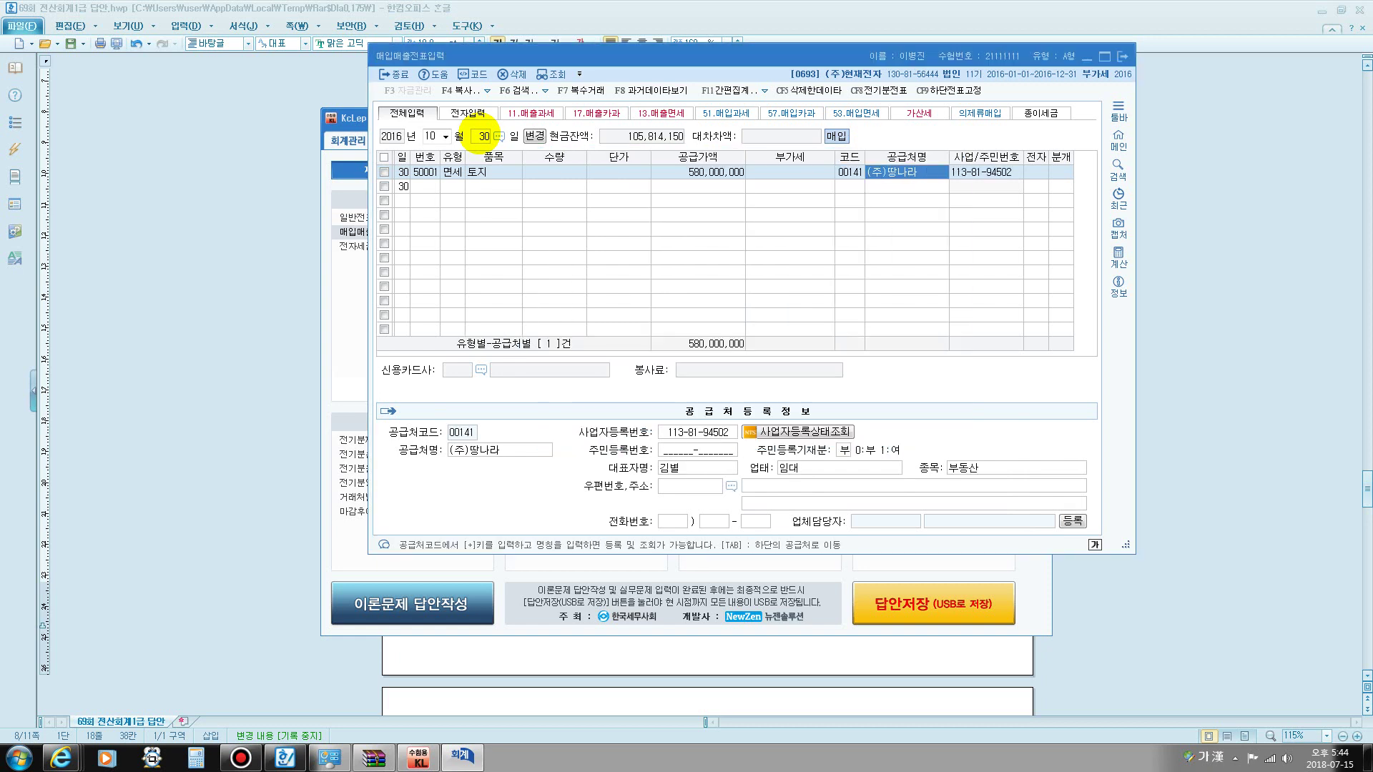
{"action": "key", "text": "Return"}
{"action": "type", "text": "1"}
{"action": "key", "text": "Return"}
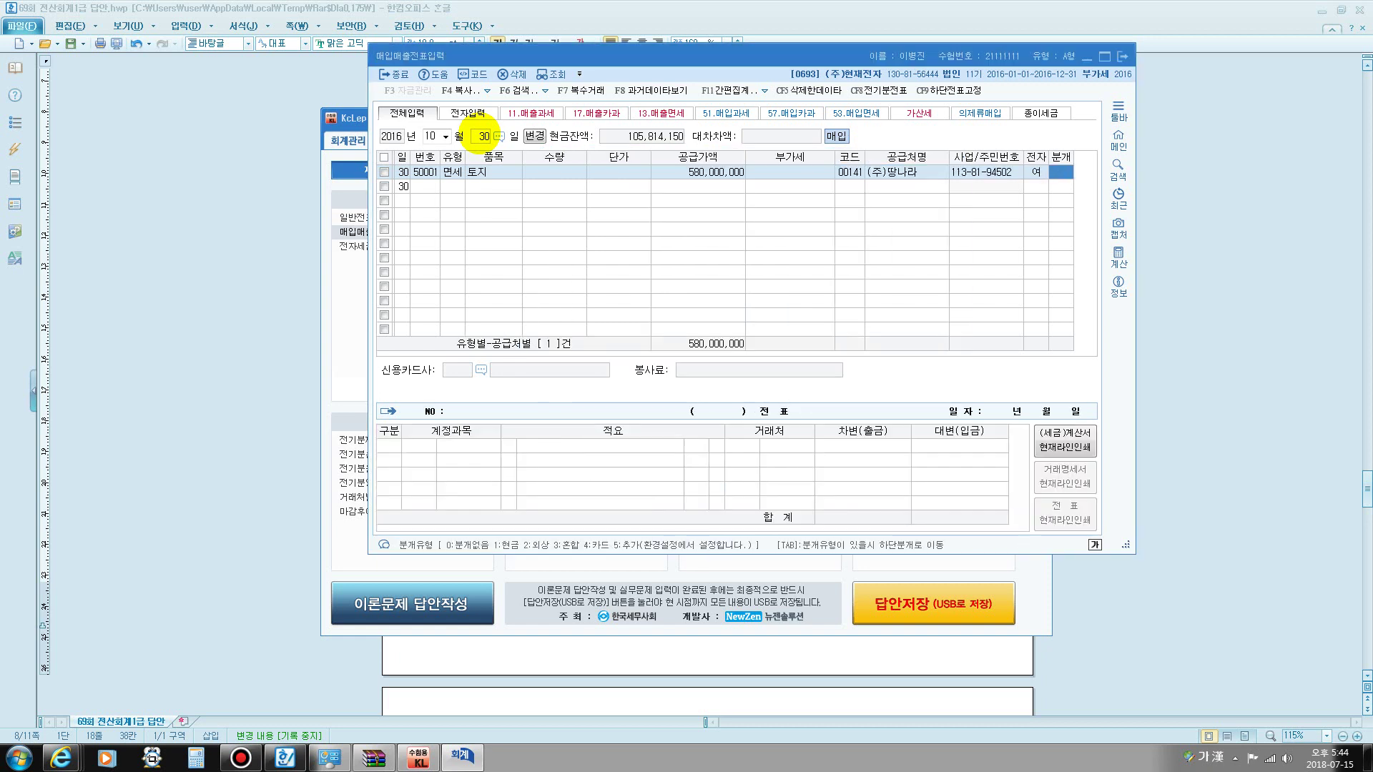
{"action": "type", "text": "3"}
{"action": "key", "text": "Return"}
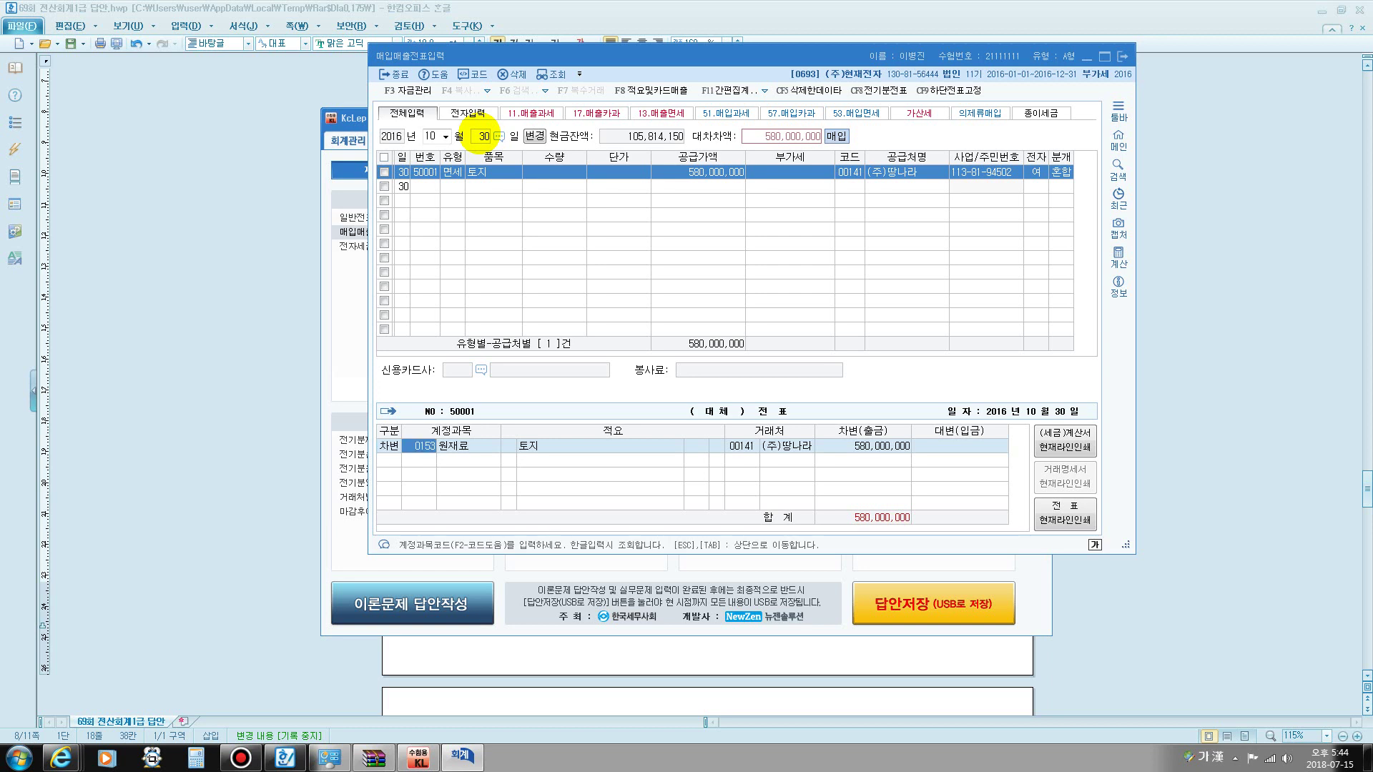
{"action": "key", "text": "Return"}
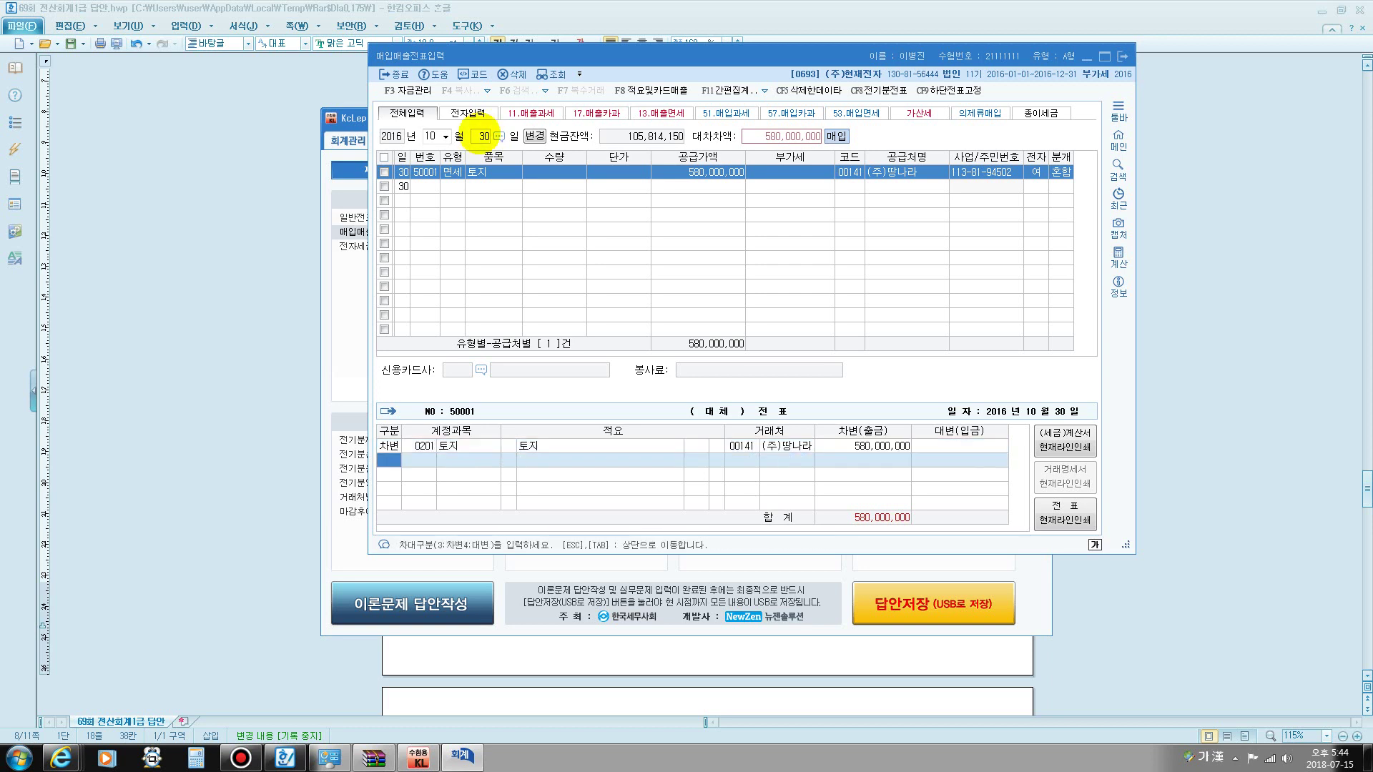
- Add a credit line of 300,000,000 to 0102 당좌예금
{"action": "type", "text": "4"}
{"action": "key", "text": "Return"}
{"action": "type", "text": "102"}
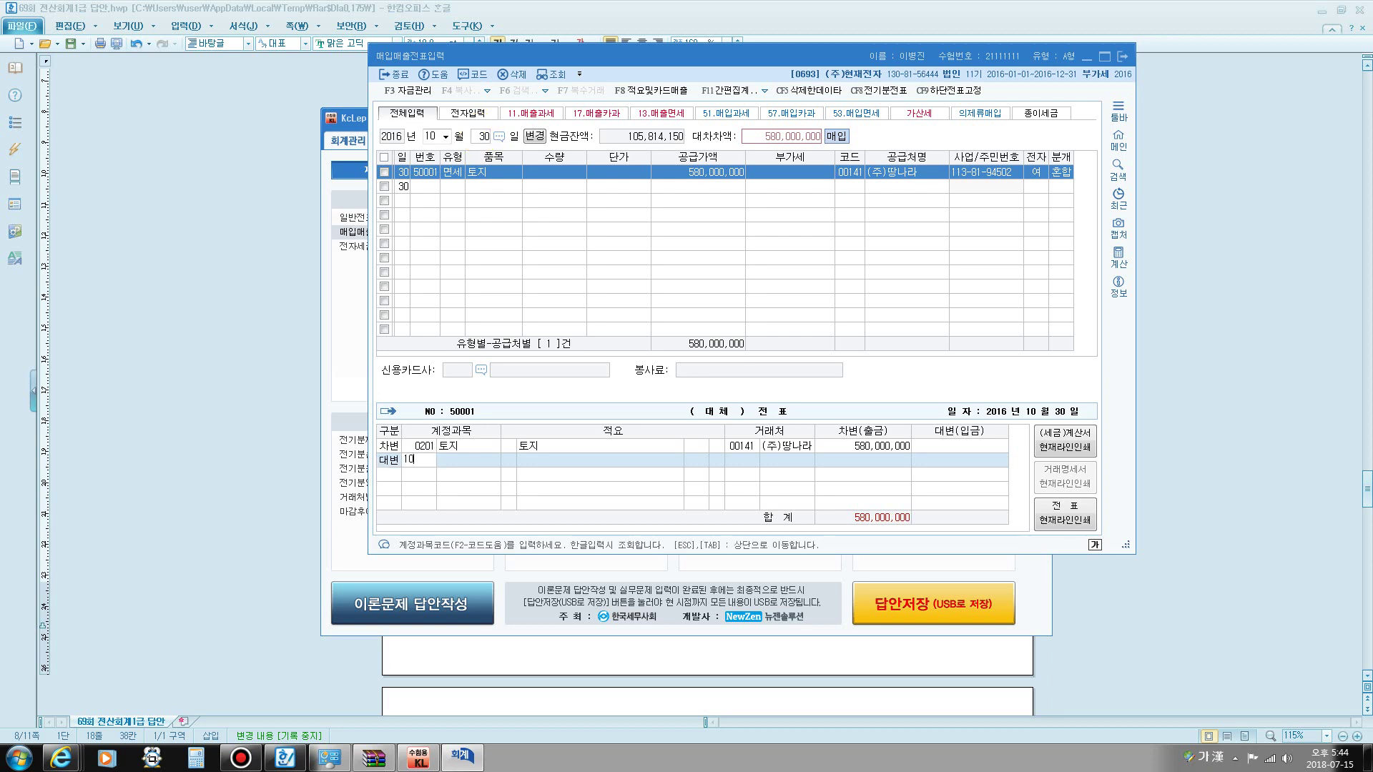
{"action": "key", "text": "Return"}
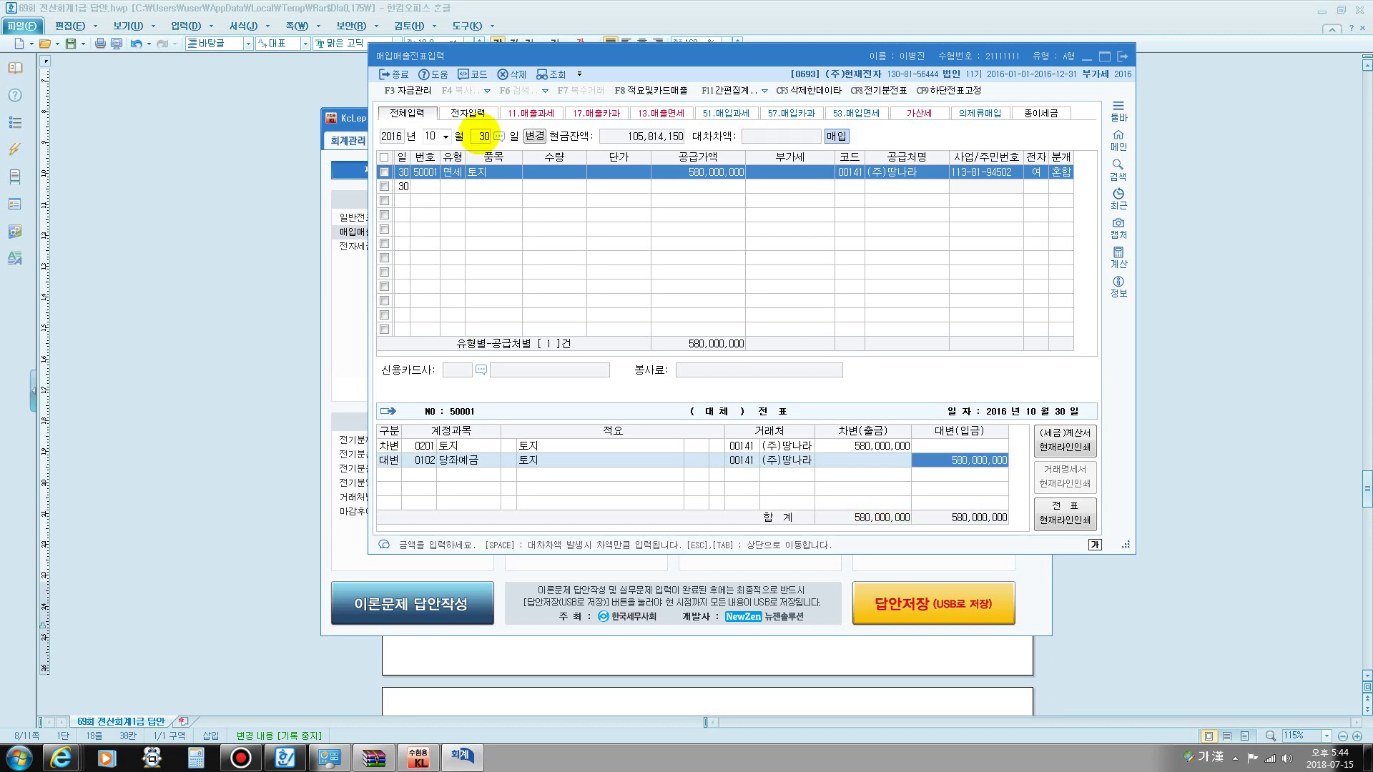
{"action": "type", "text": "300000000"}
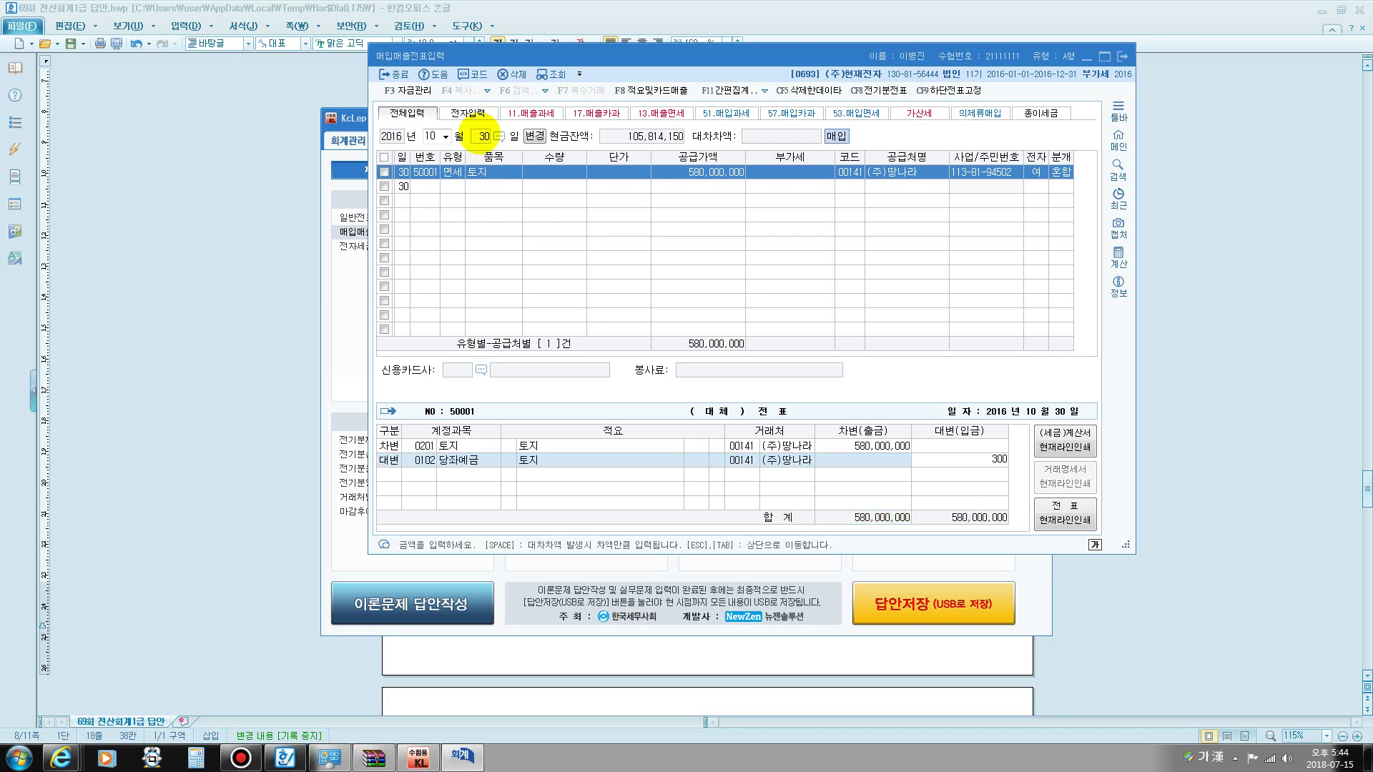
{"action": "key", "text": "Return"}
- Credit the remaining 280,000,000 to 0253 미지급금 and finish the voucher
{"action": "type", "text": "4"}
{"action": "key", "text": "Return"}
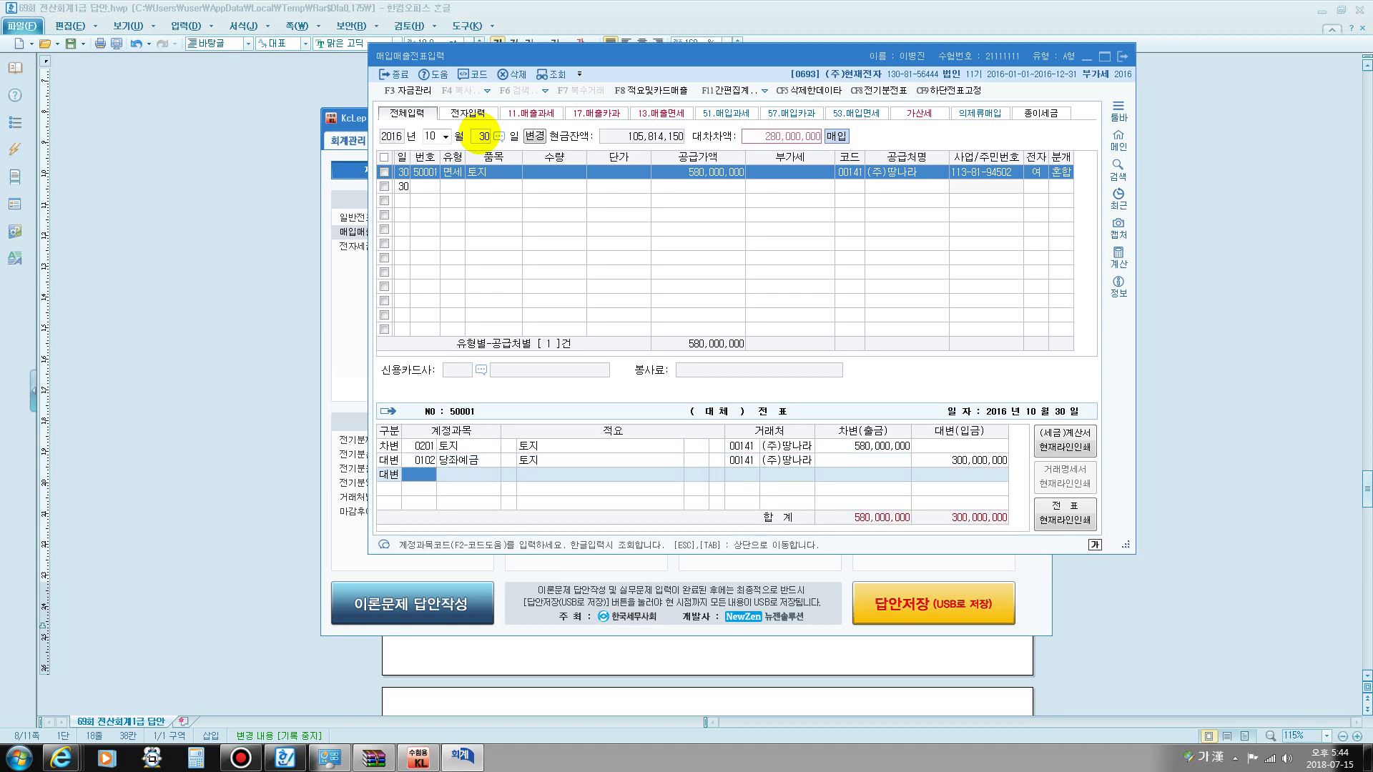
{"action": "type", "text": "252"}
{"action": "key", "text": "Return"}
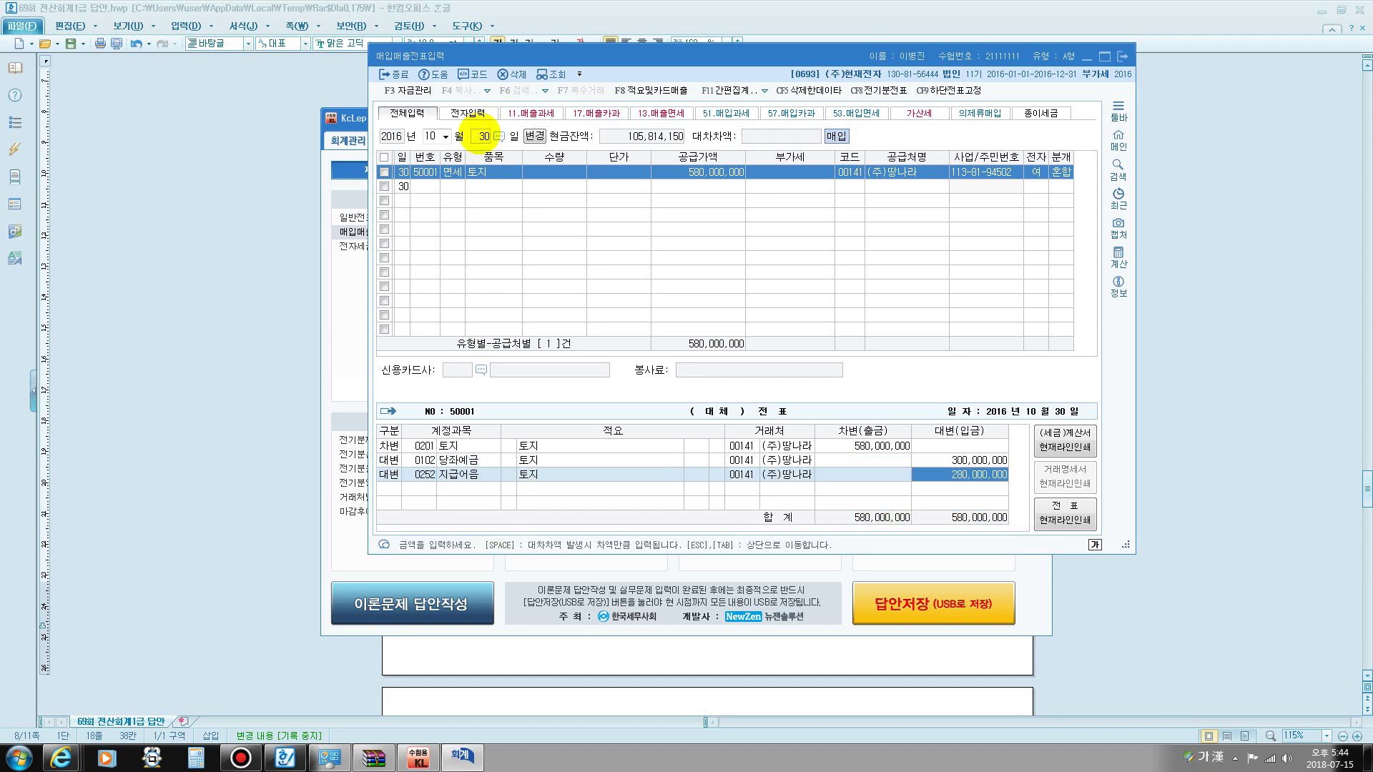
{"action": "key", "text": "Left"}
{"action": "key", "text": "Left"}
{"action": "key", "text": "Left"}
{"action": "key", "text": "Left"}
{"action": "key", "text": "Left"}
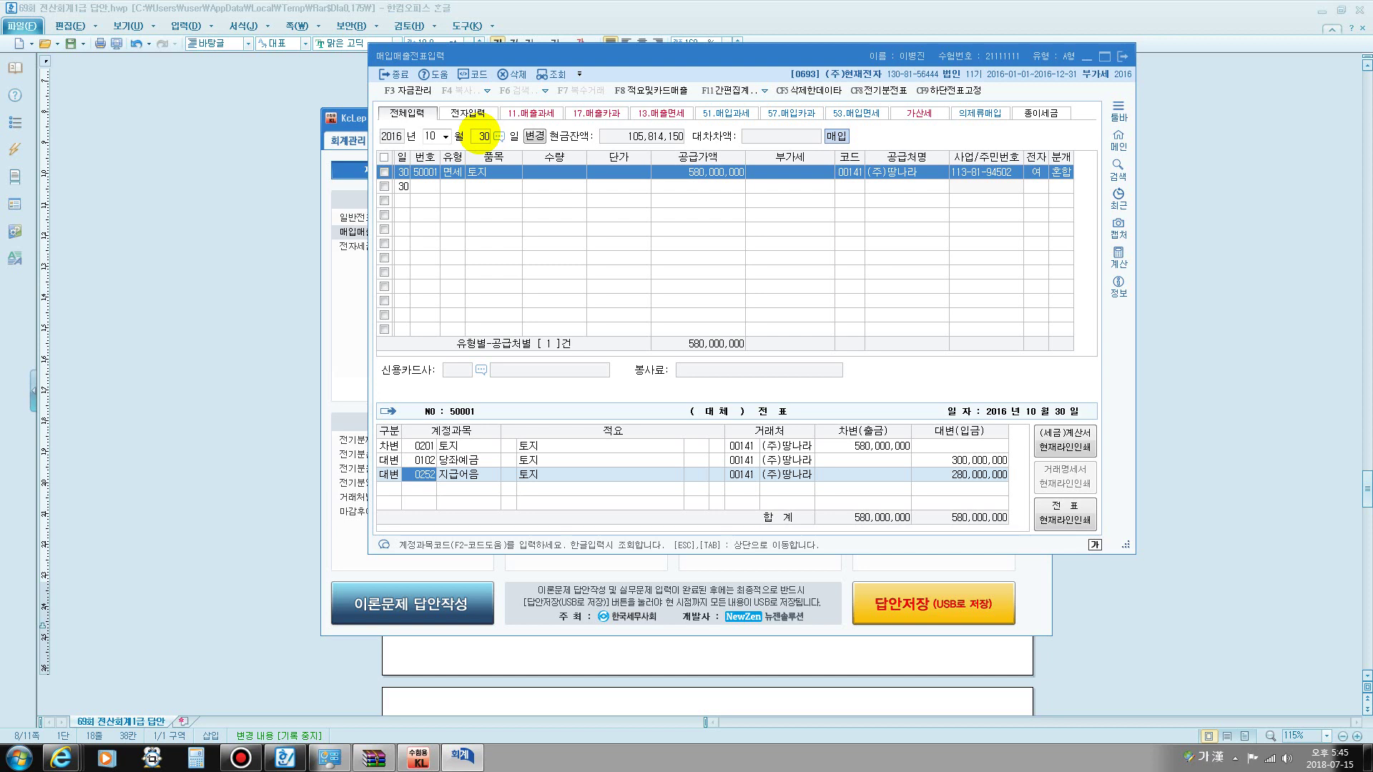
{"action": "type", "text": "미지"}
{"action": "key", "text": "Return"}
{"action": "key", "text": "Return"}
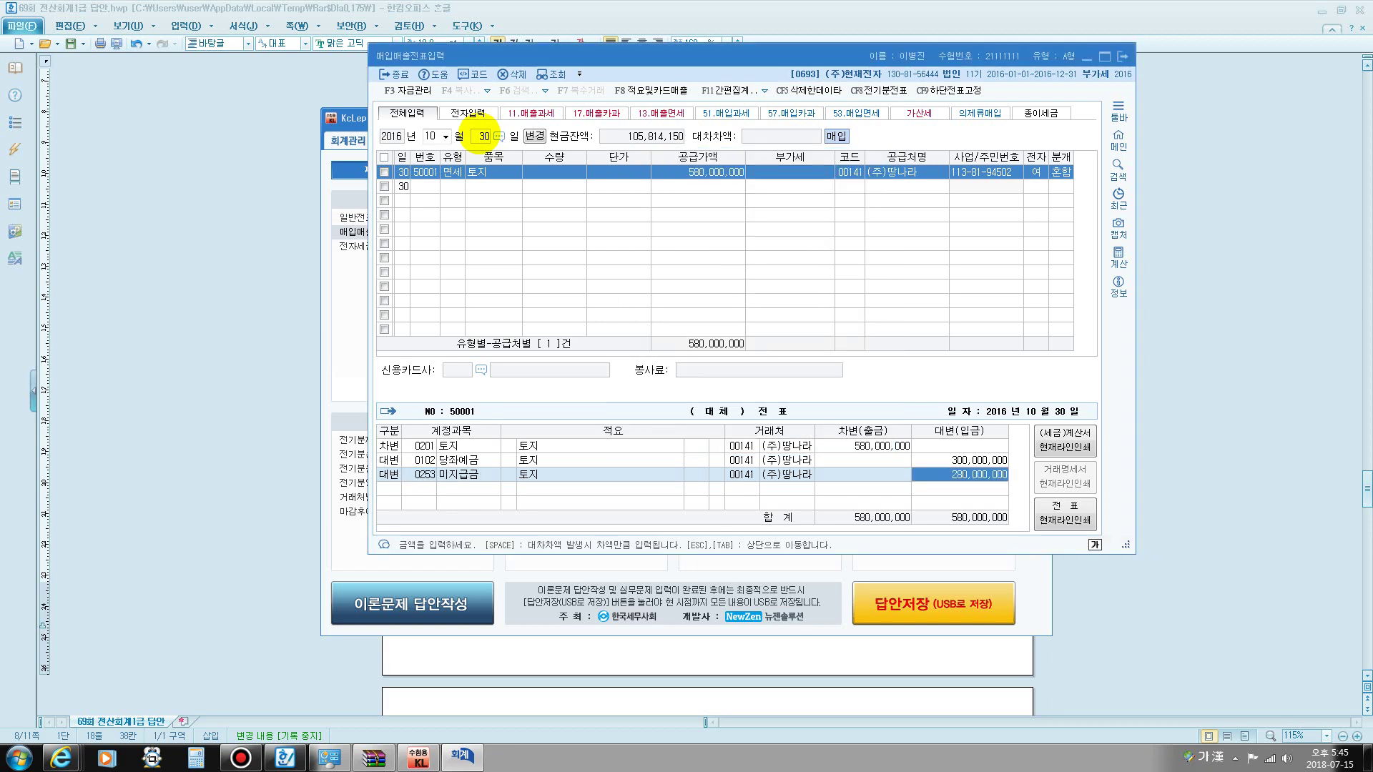
{"action": "key", "text": "Return"}
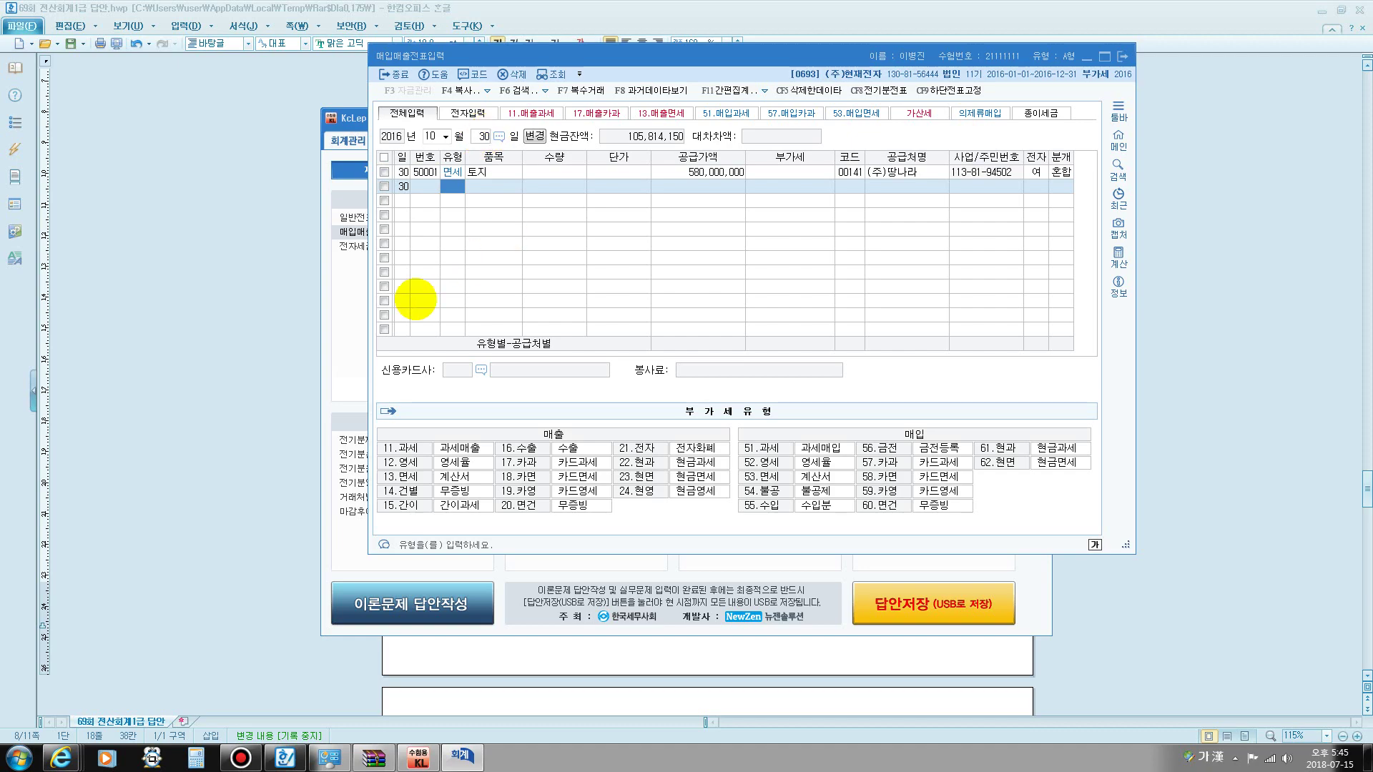
{"action": "left_click", "coordinate": [228, 249]}
{"action": "scroll", "coordinate": [622, 379], "scroll_direction": "down", "scroll_amount": 10}
{"action": "scroll", "coordinate": [647, 372], "scroll_direction": "down", "scroll_amount": 2}
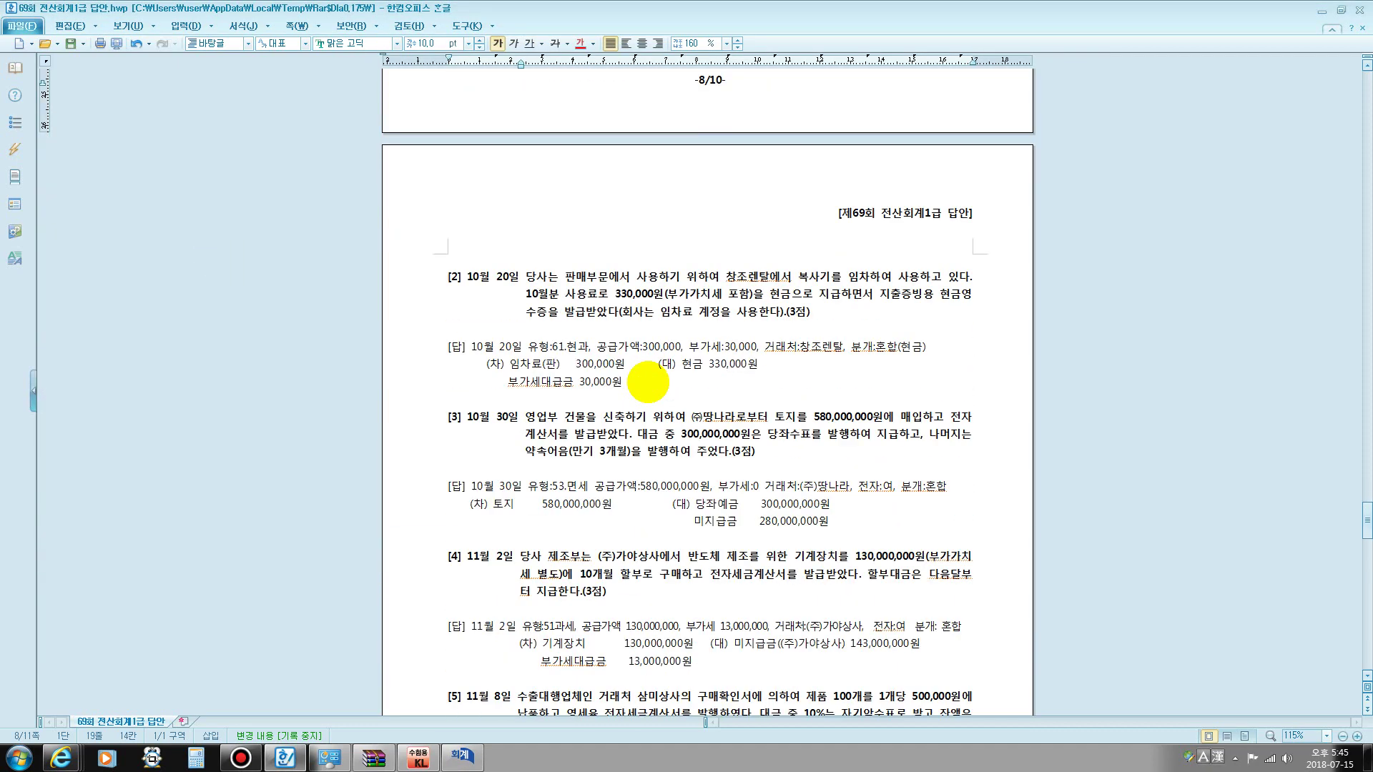
{"action": "left_click_drag", "start_coordinate": [522, 270], "coordinate": [862, 319]}
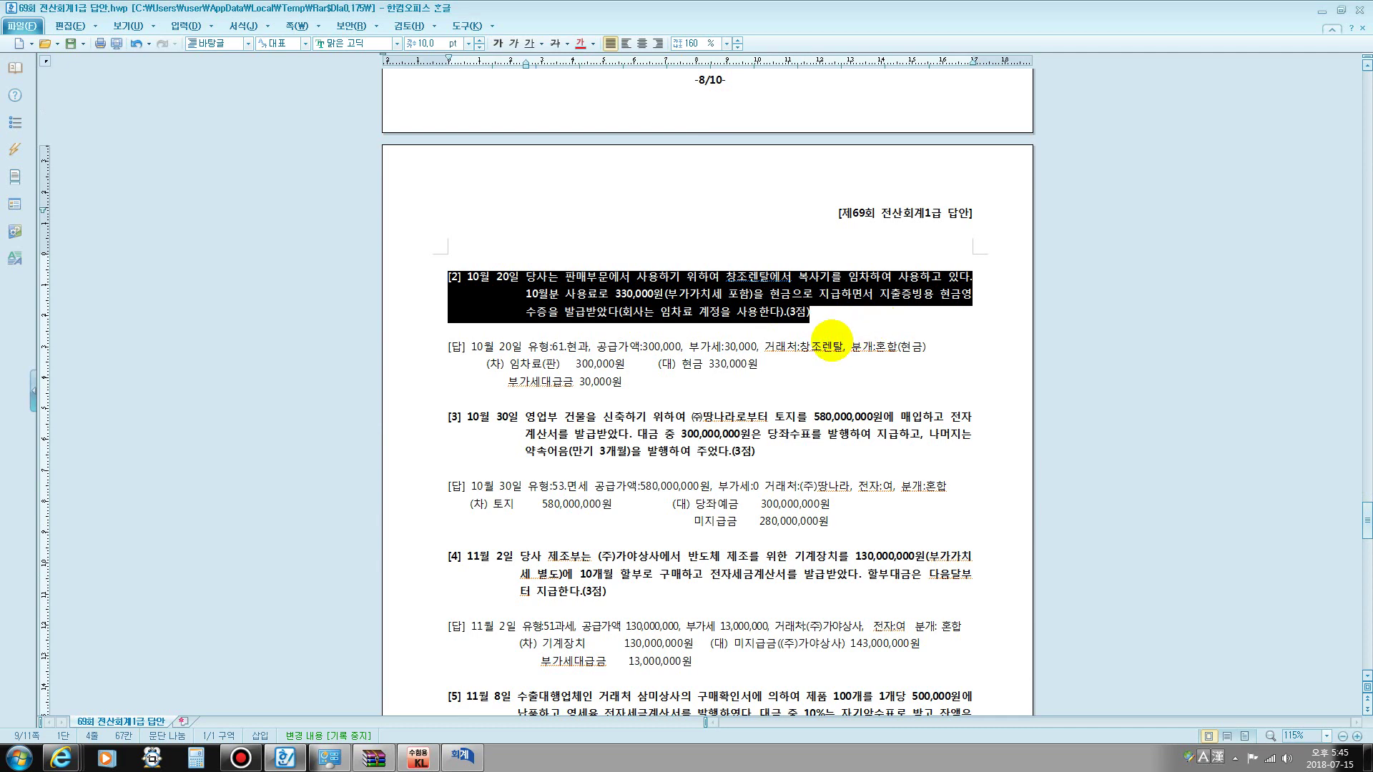
{"action": "scroll", "coordinate": [844, 340], "scroll_direction": "down", "scroll_amount": 3}
{"action": "left_click_drag", "start_coordinate": [546, 269], "coordinate": [863, 316]}
{"action": "scroll", "coordinate": [762, 270], "scroll_direction": "down", "scroll_amount": 2}
{"action": "left_click_drag", "start_coordinate": [693, 274], "coordinate": [829, 276]}
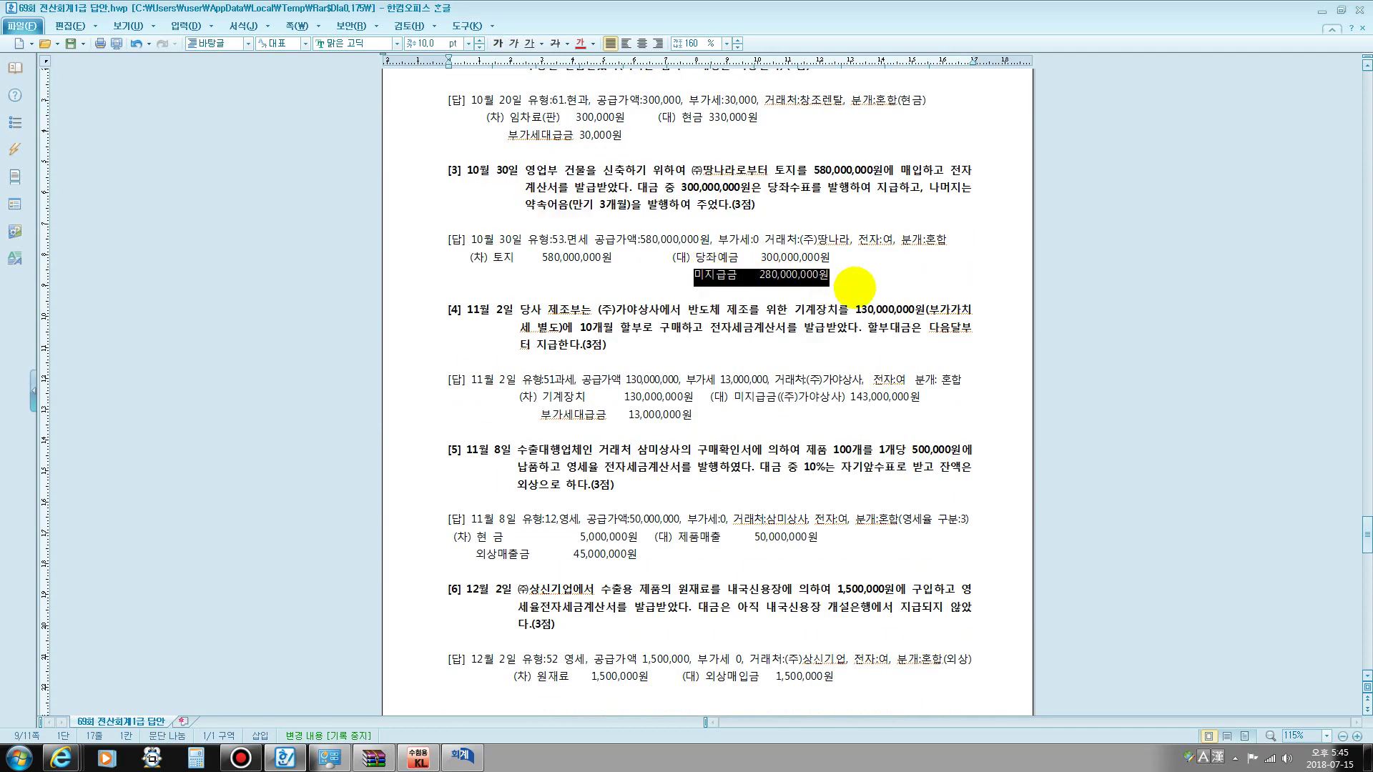
{"action": "left_click", "coordinate": [660, 312]}
{"action": "scroll", "coordinate": [661, 312], "scroll_direction": "down", "scroll_amount": 2}
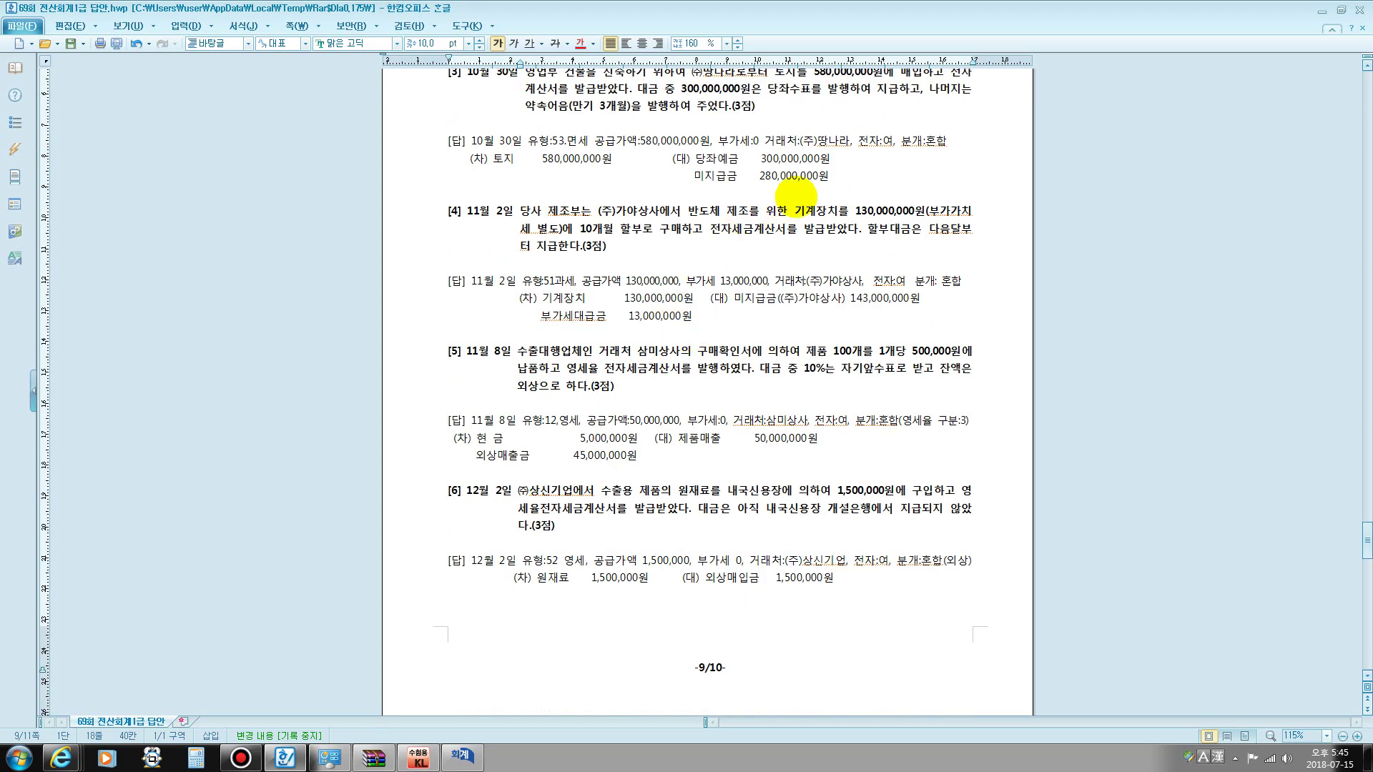
{"action": "left_click_drag", "start_coordinate": [659, 230], "coordinate": [693, 231]}
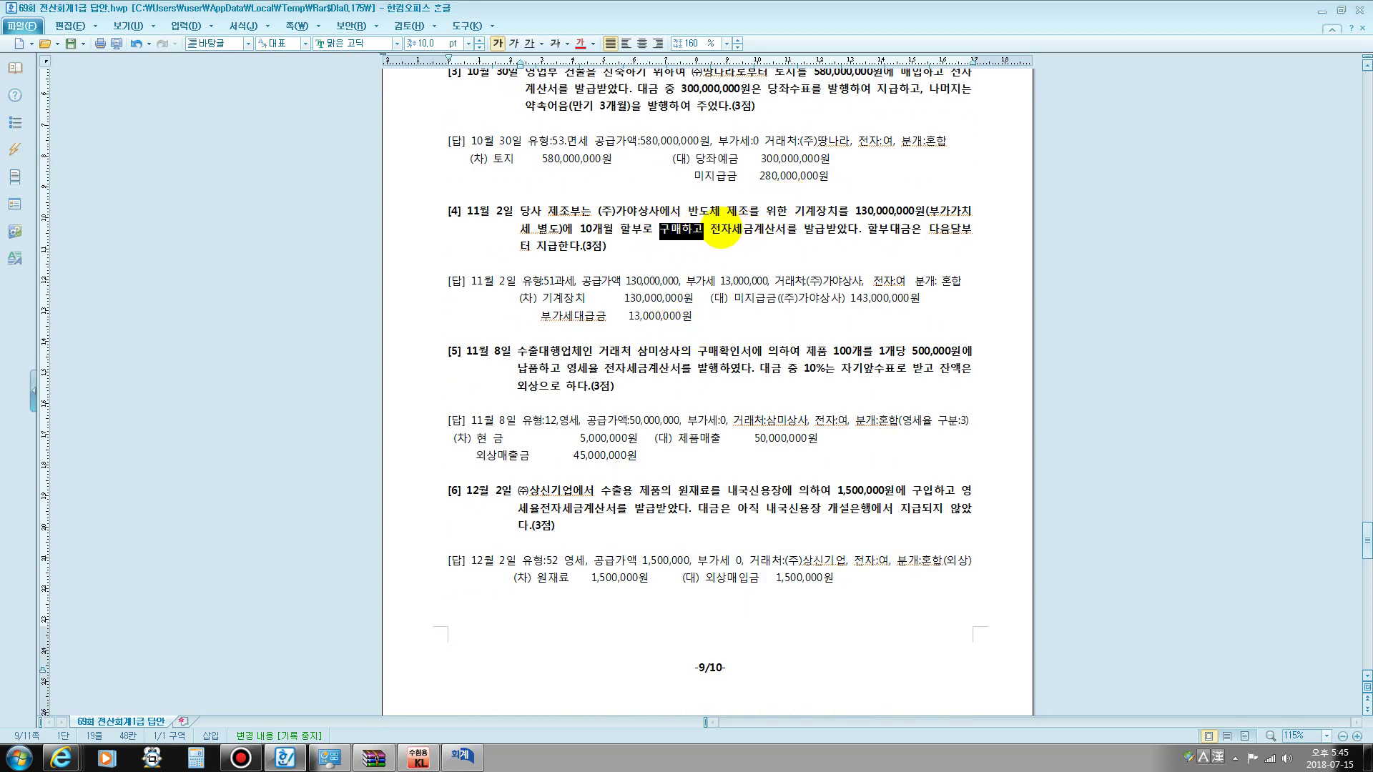
{"action": "left_click_drag", "start_coordinate": [814, 230], "coordinate": [718, 241]}
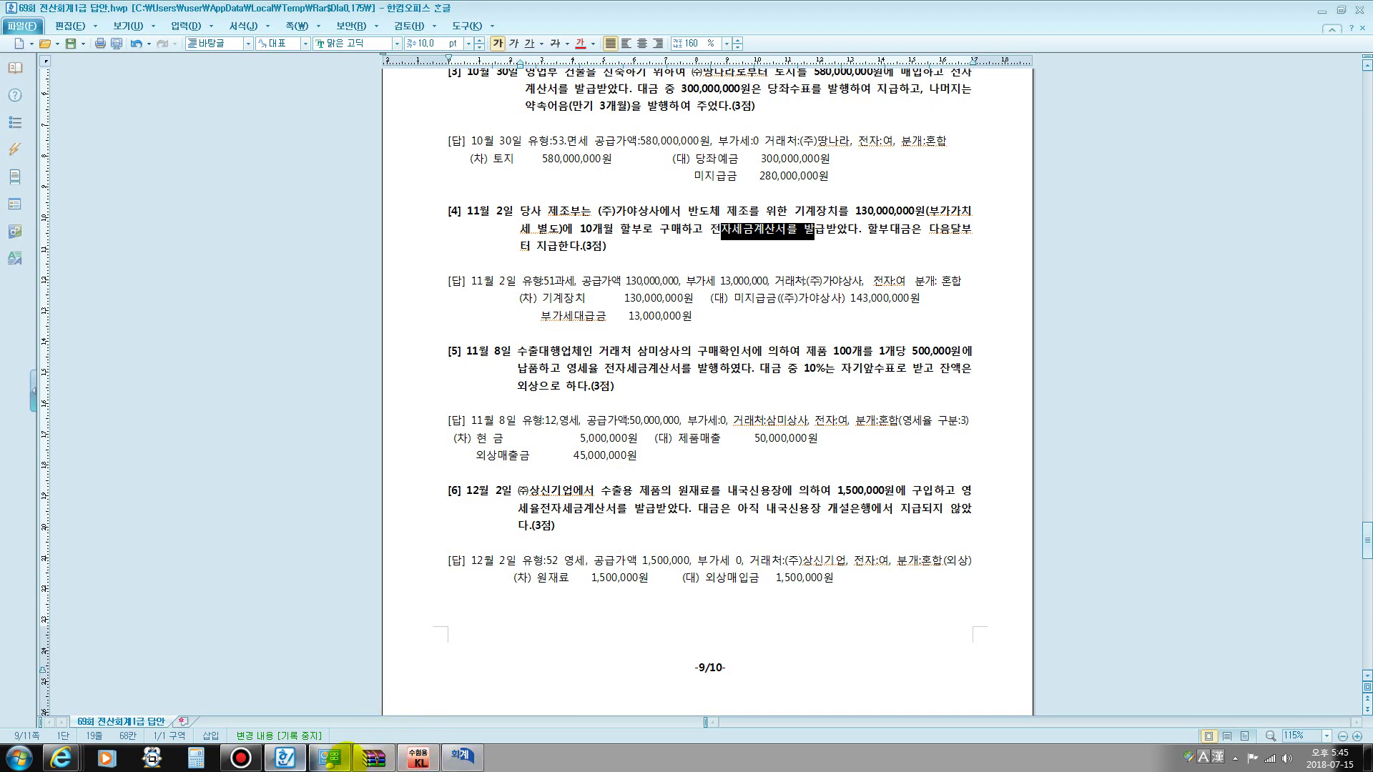
{"action": "left_click", "coordinate": [473, 756]}
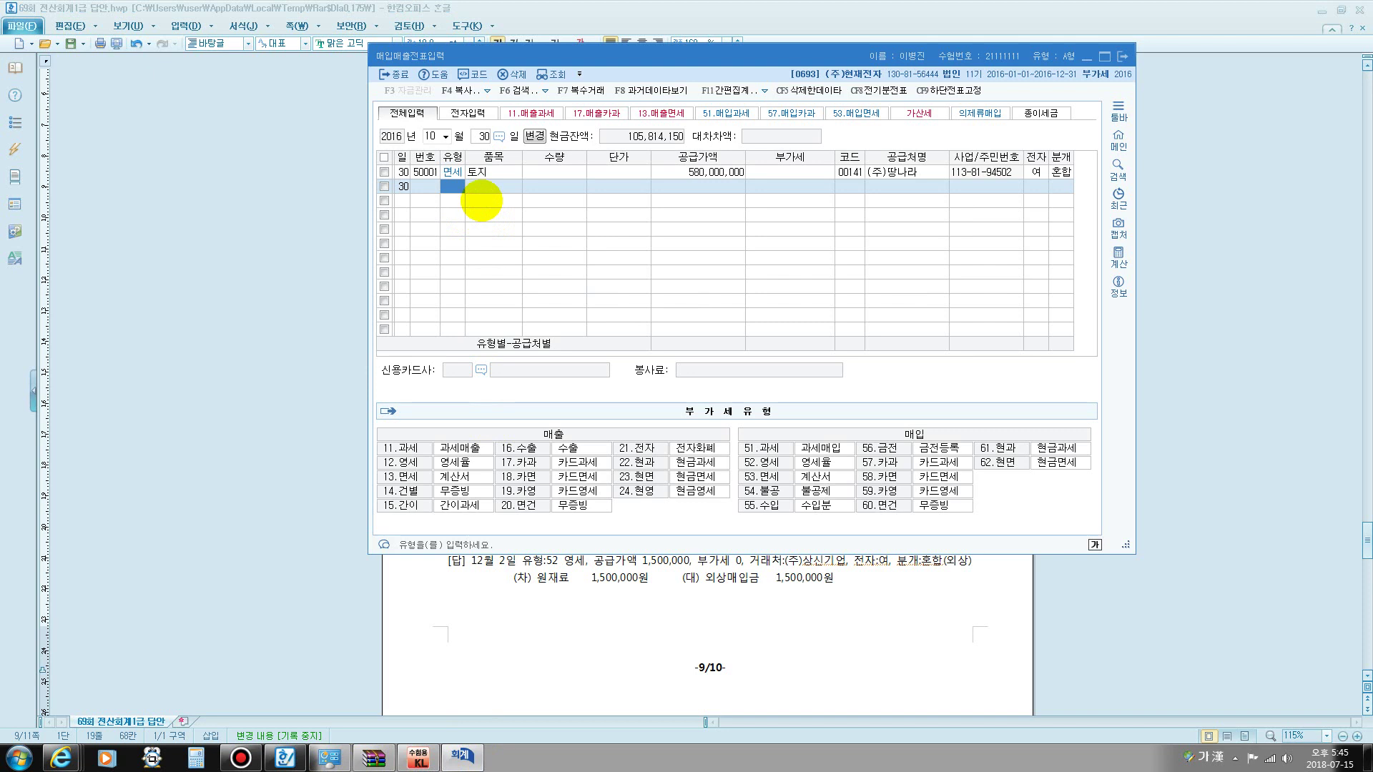
- Enter a Nov 2 type 51 line for 기계장치, 130,000,000 plus 13,000,000 VAT
{"action": "left_click", "coordinate": [429, 134]}
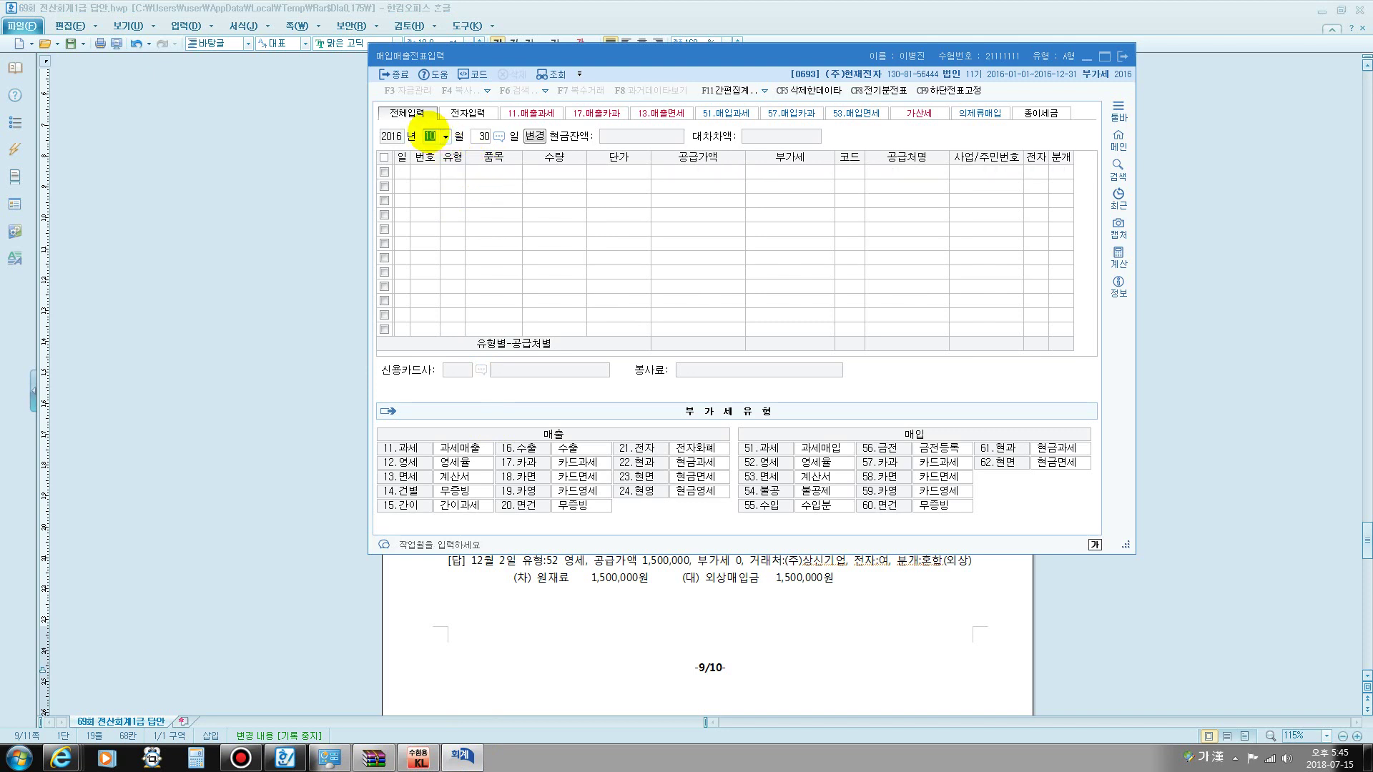
{"action": "type", "text": "11"}
{"action": "key", "text": "Return"}
{"action": "type", "text": "2"}
{"action": "key", "text": "Return"}
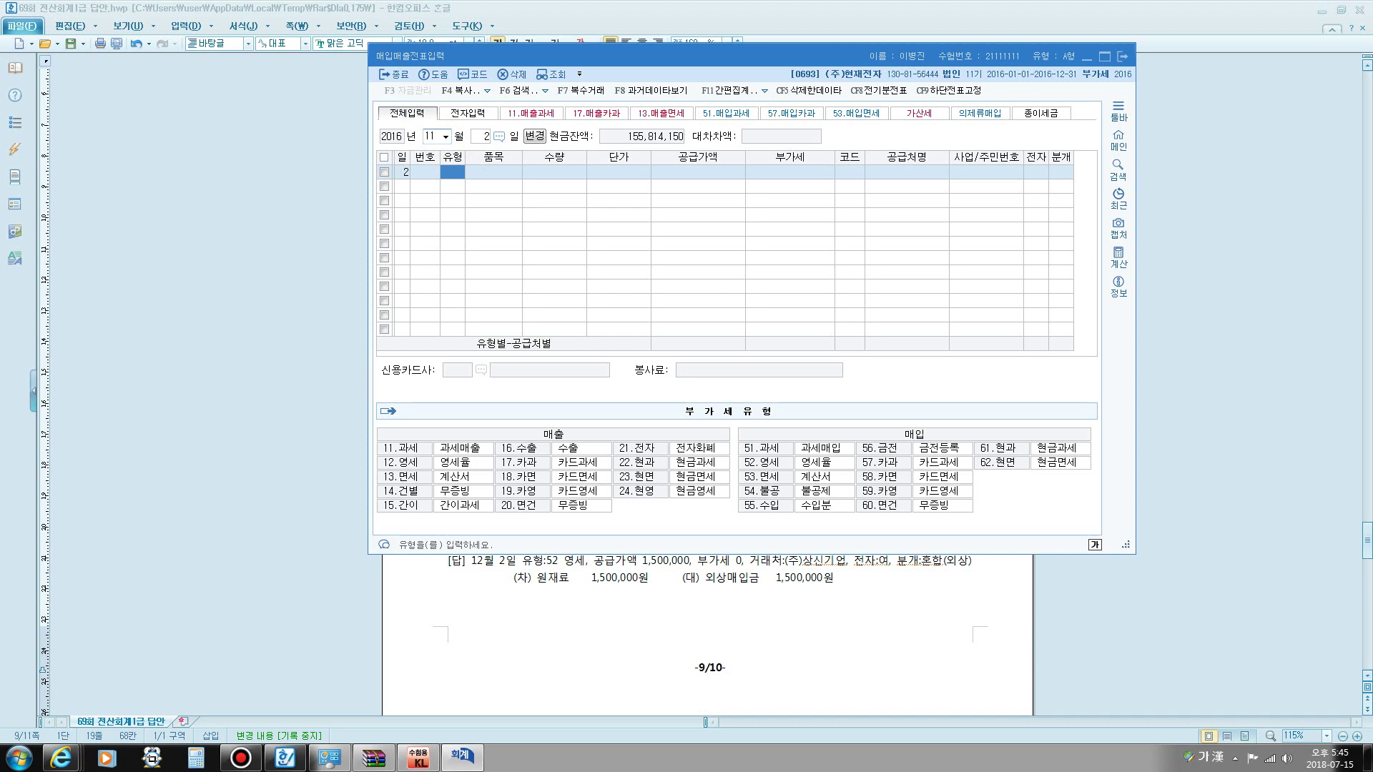
{"action": "type", "text": "51"}
{"action": "key", "text": "Return"}
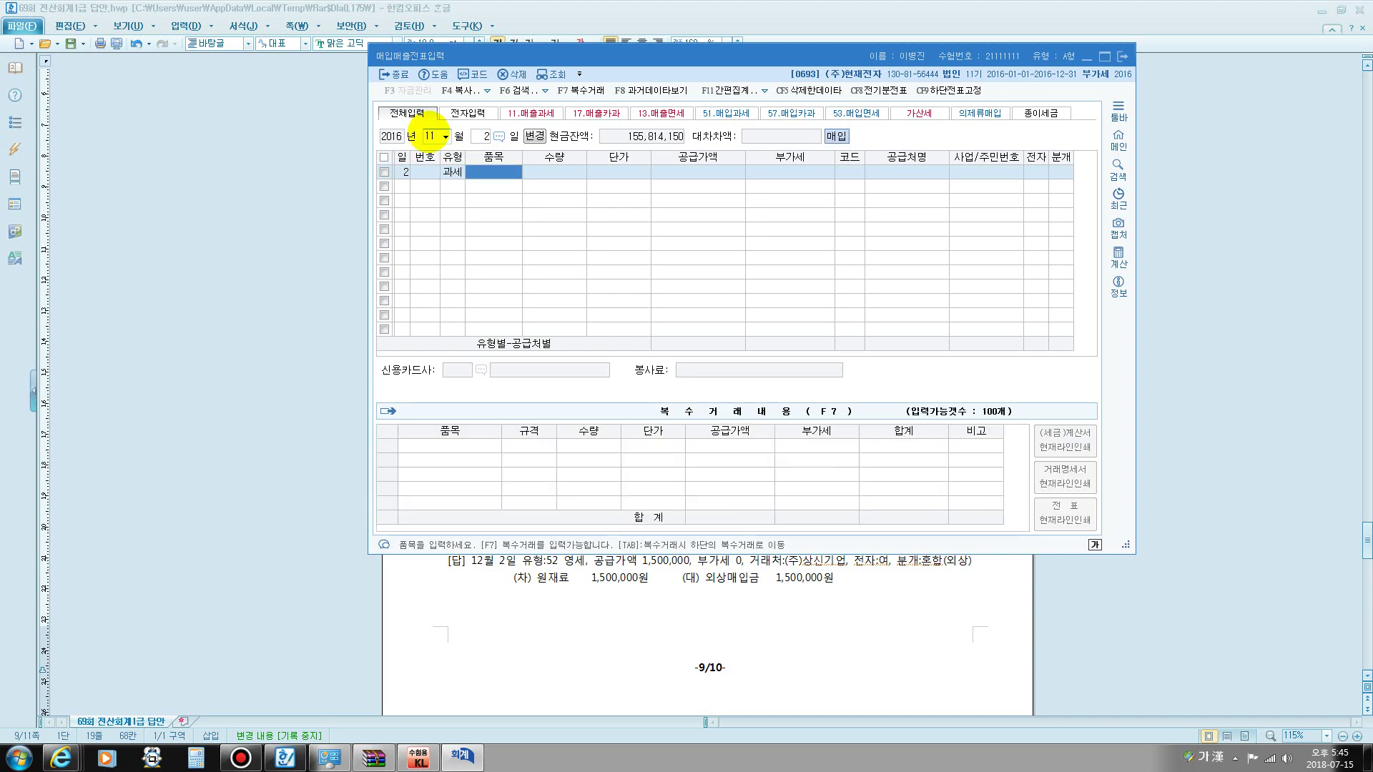
{"action": "type", "text": "기계장치"}
{"action": "key", "text": "Return"}
{"action": "key", "text": "Return"}
{"action": "key", "text": "Return"}
{"action": "type", "text": "13"}
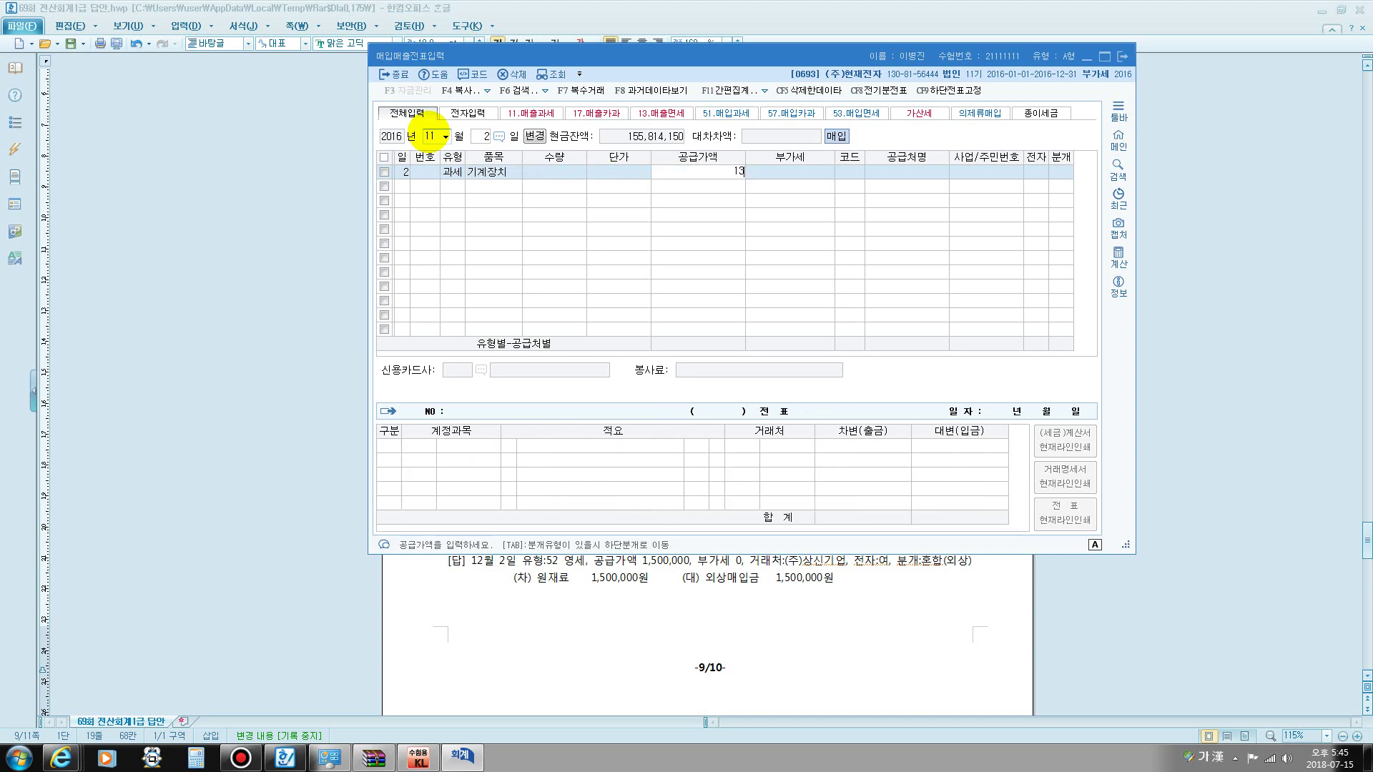
{"action": "type", "text": "0,000,000"}
{"action": "key", "text": "Return"}
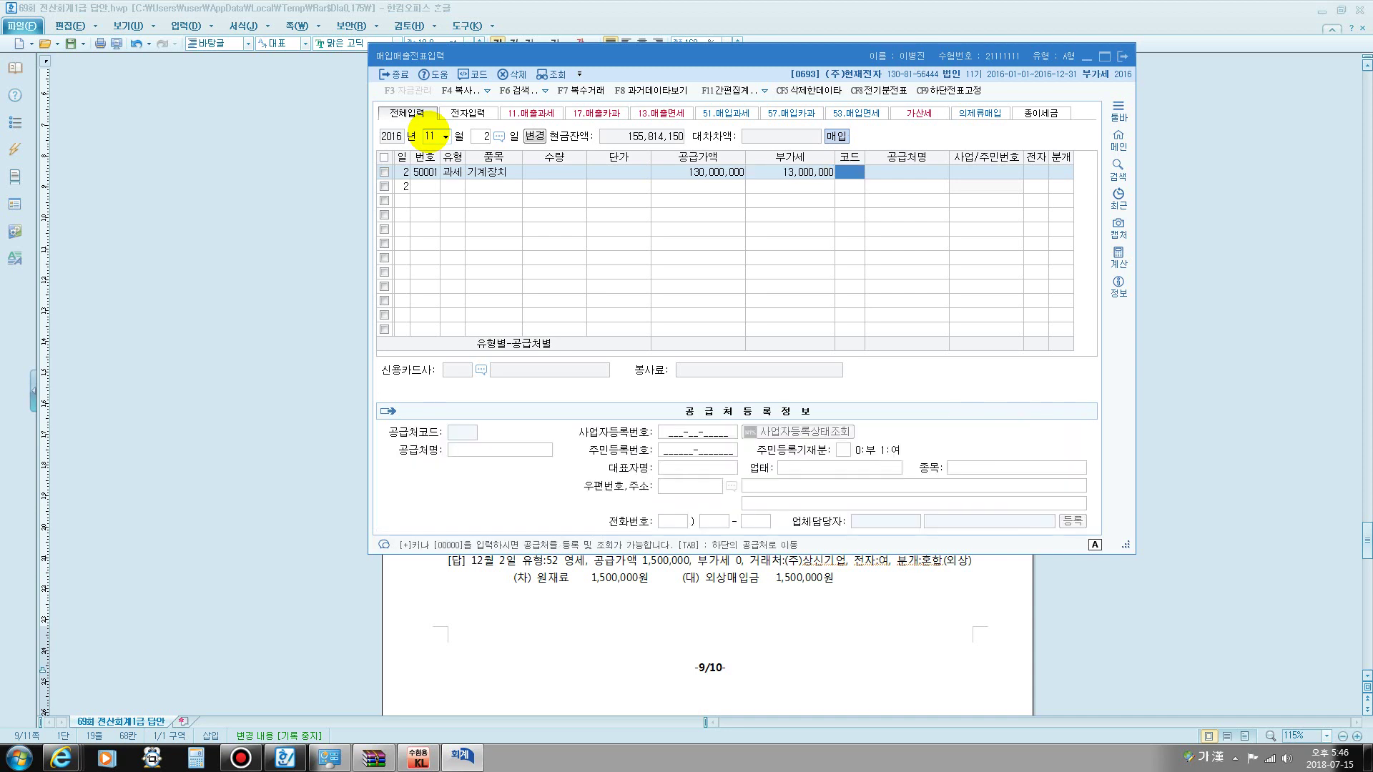
- Select (주)가야상사 as supplier, electronic invoice 1, mixed journal 3
{"action": "type", "text": "가야"}
{"action": "key", "text": "Return"}
{"action": "key", "text": "Return"}
{"action": "key", "text": "Return"}
{"action": "type", "text": "1"}
{"action": "key", "text": "Return"}
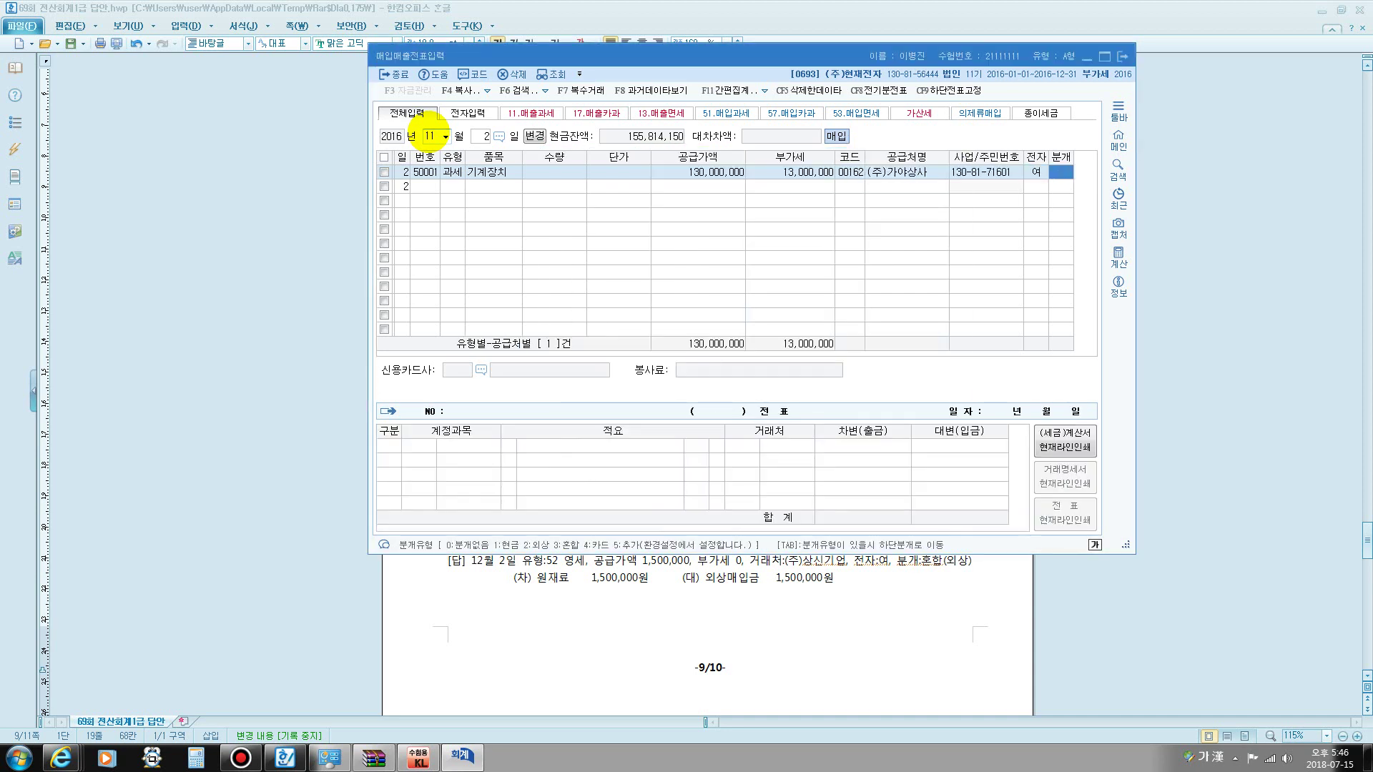
{"action": "type", "text": "3"}
{"action": "key", "text": "Return"}
{"action": "key", "text": "Return"}
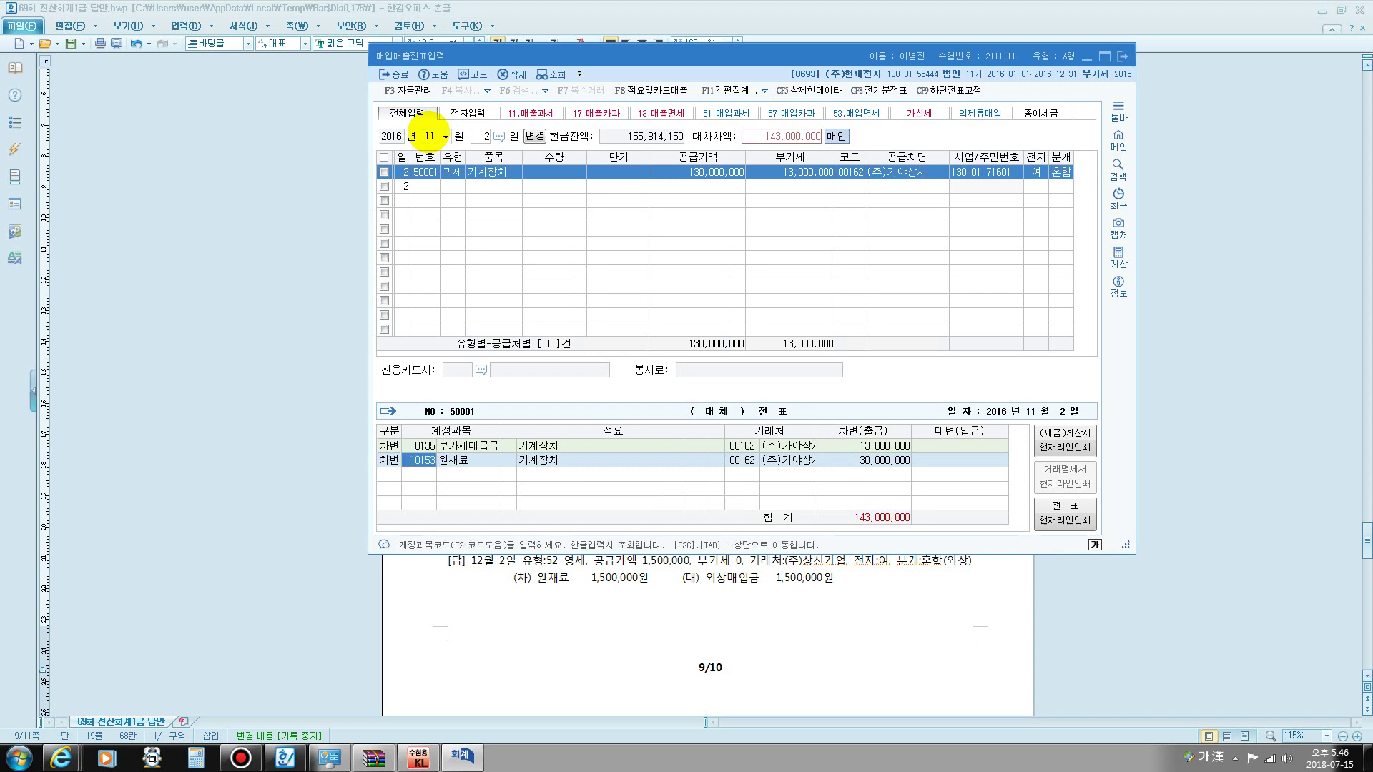
- Debit 0206 기계장치 and credit 0253 미지급금 143,000,000, then finish the voucher
{"action": "type", "text": "0206"}
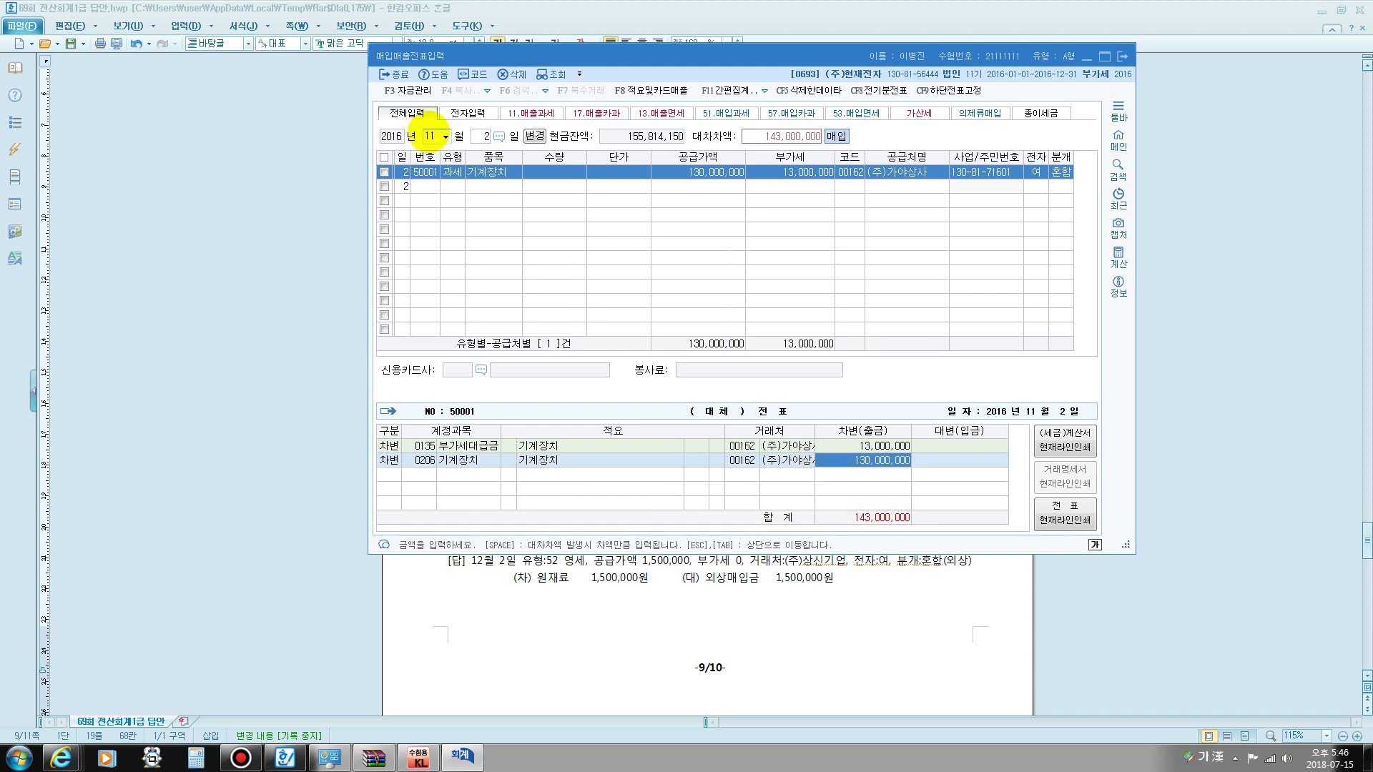
{"action": "key", "text": "Return"}
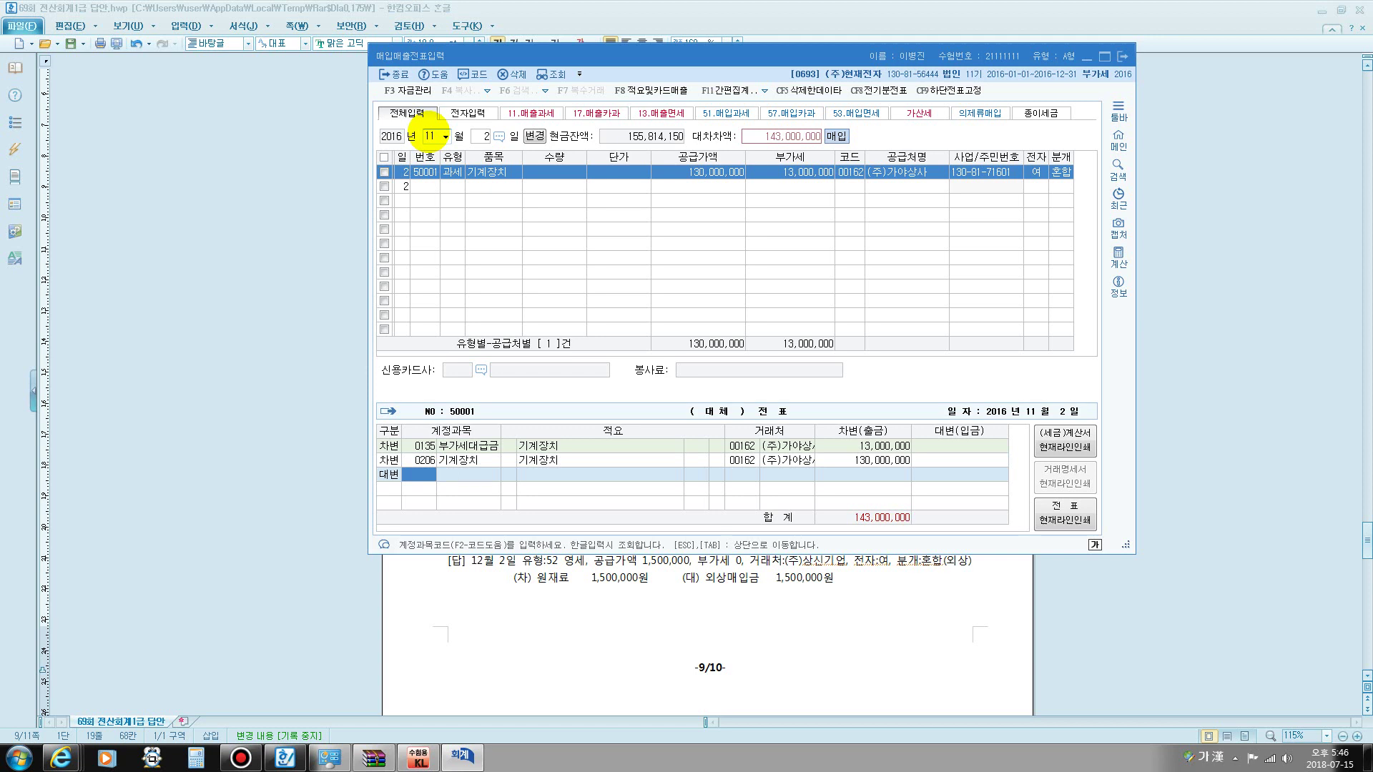
{"action": "type", "text": "0253"}
{"action": "key", "text": "Return"}
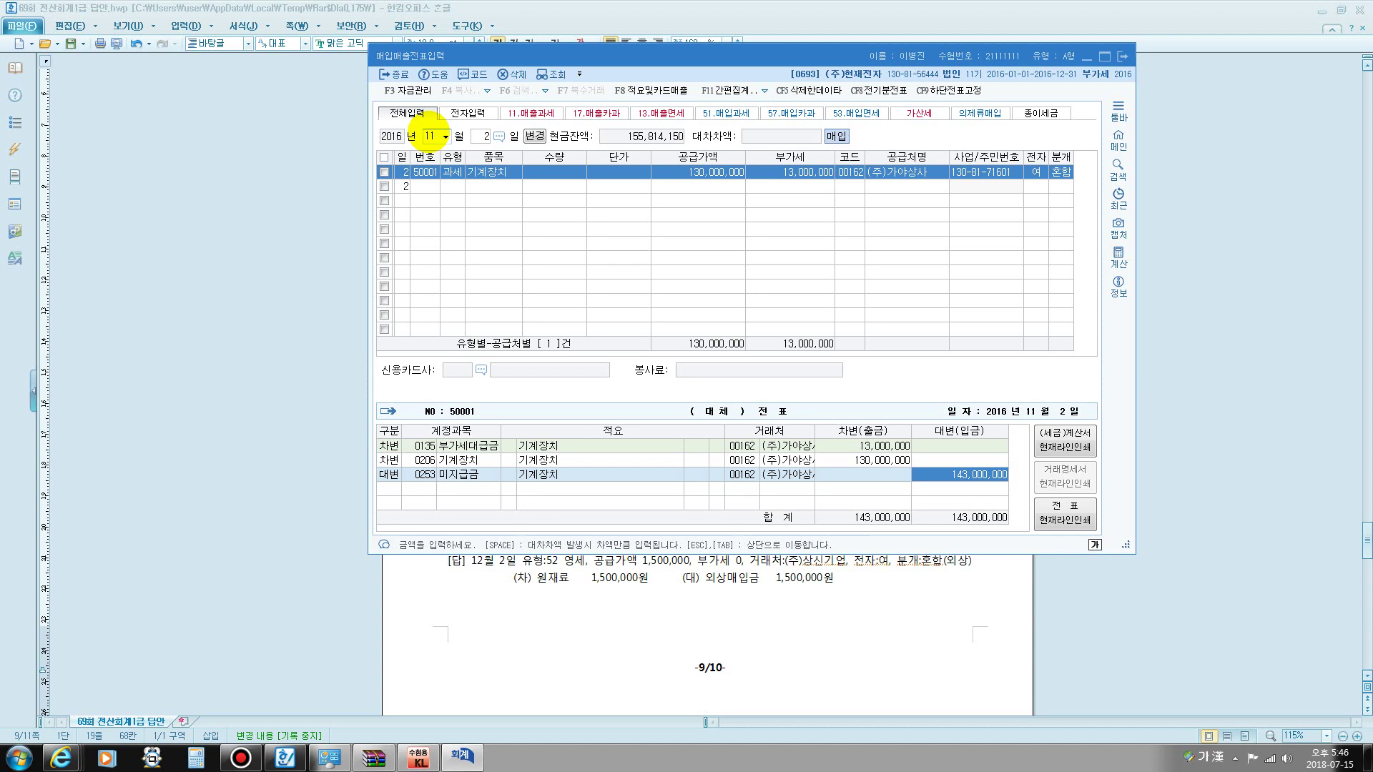
{"action": "key", "text": "Return"}
{"action": "left_click", "coordinate": [478, 136]}
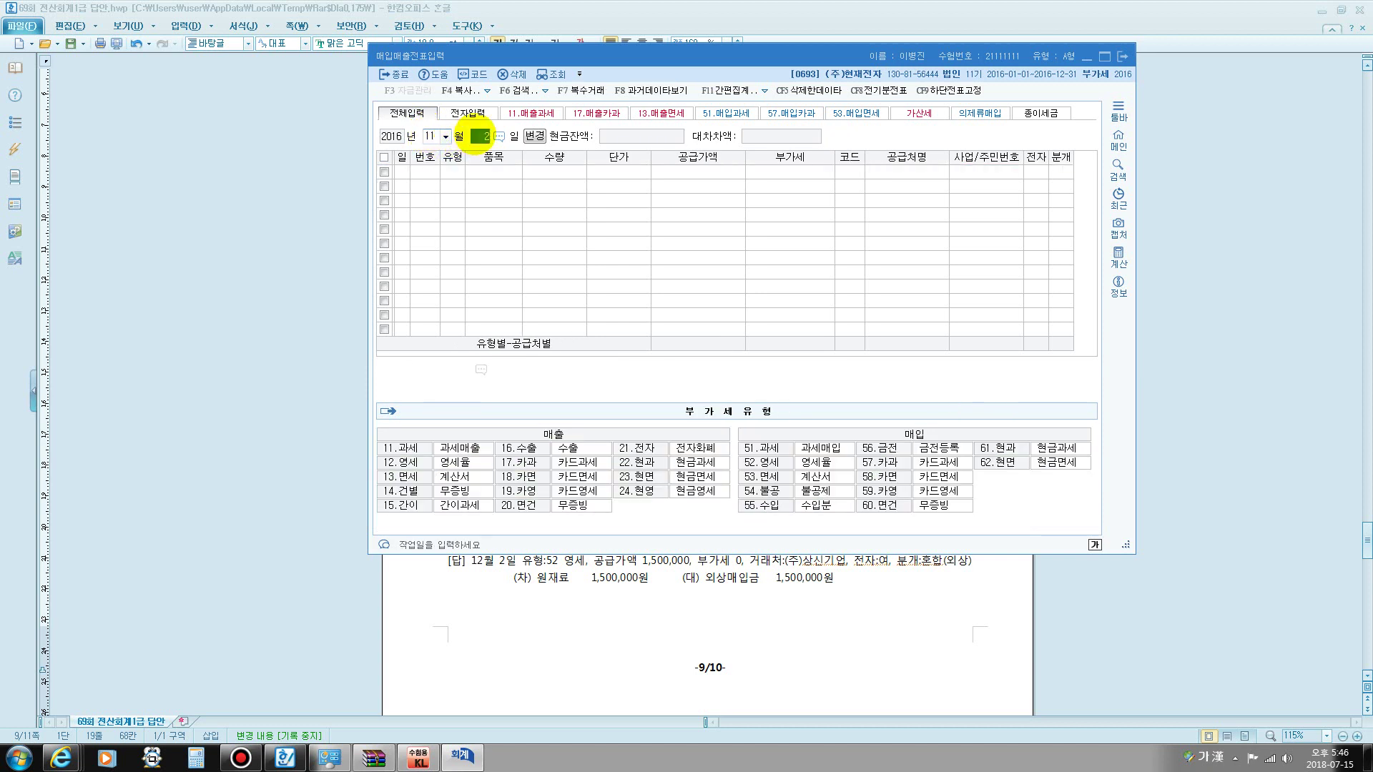
- Enter a Nov 8 type 52 sale of 100 제품 at 500,000 to 삼미상사 with an electronic invoice
{"action": "type", "text": "8"}
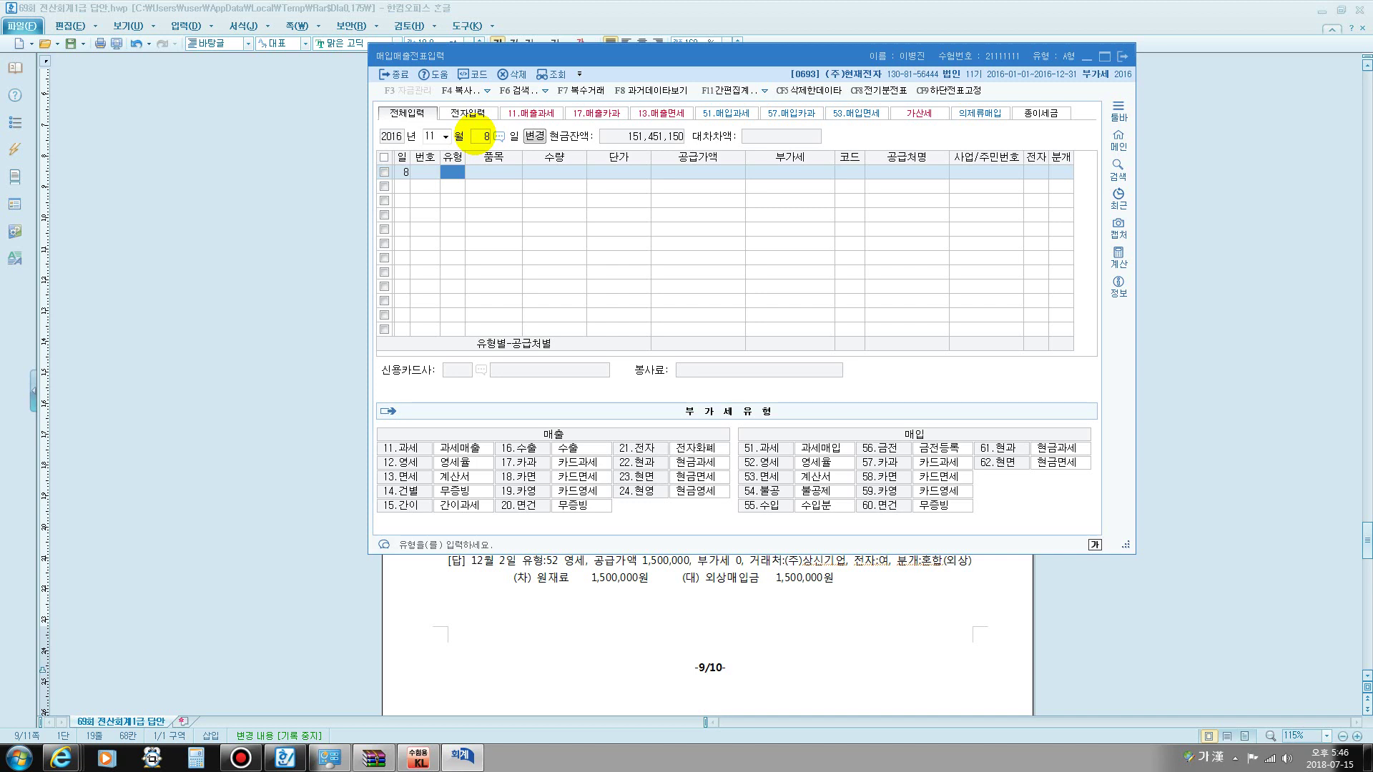
{"action": "type", "text": "52"}
{"action": "key", "text": "Return"}
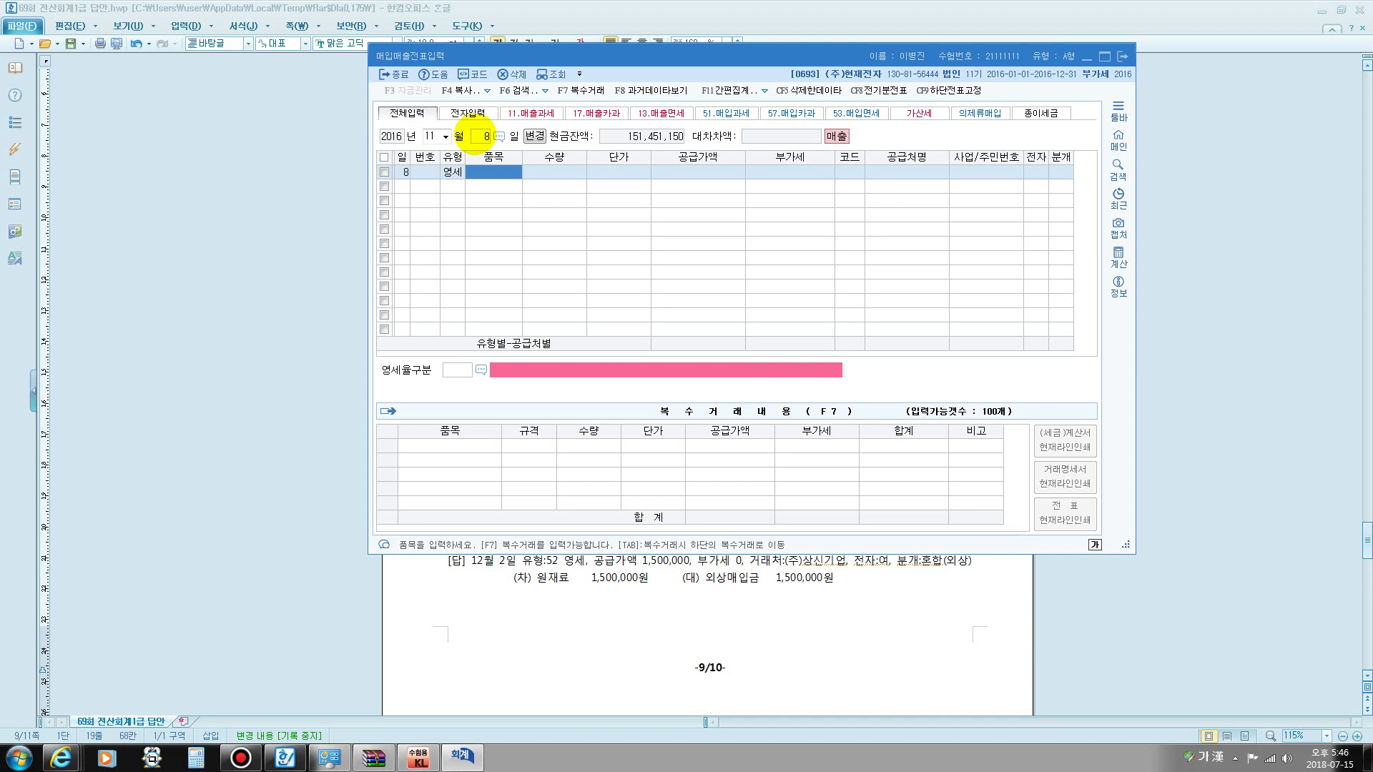
{"action": "type", "text": "제품"}
{"action": "key", "text": "Return"}
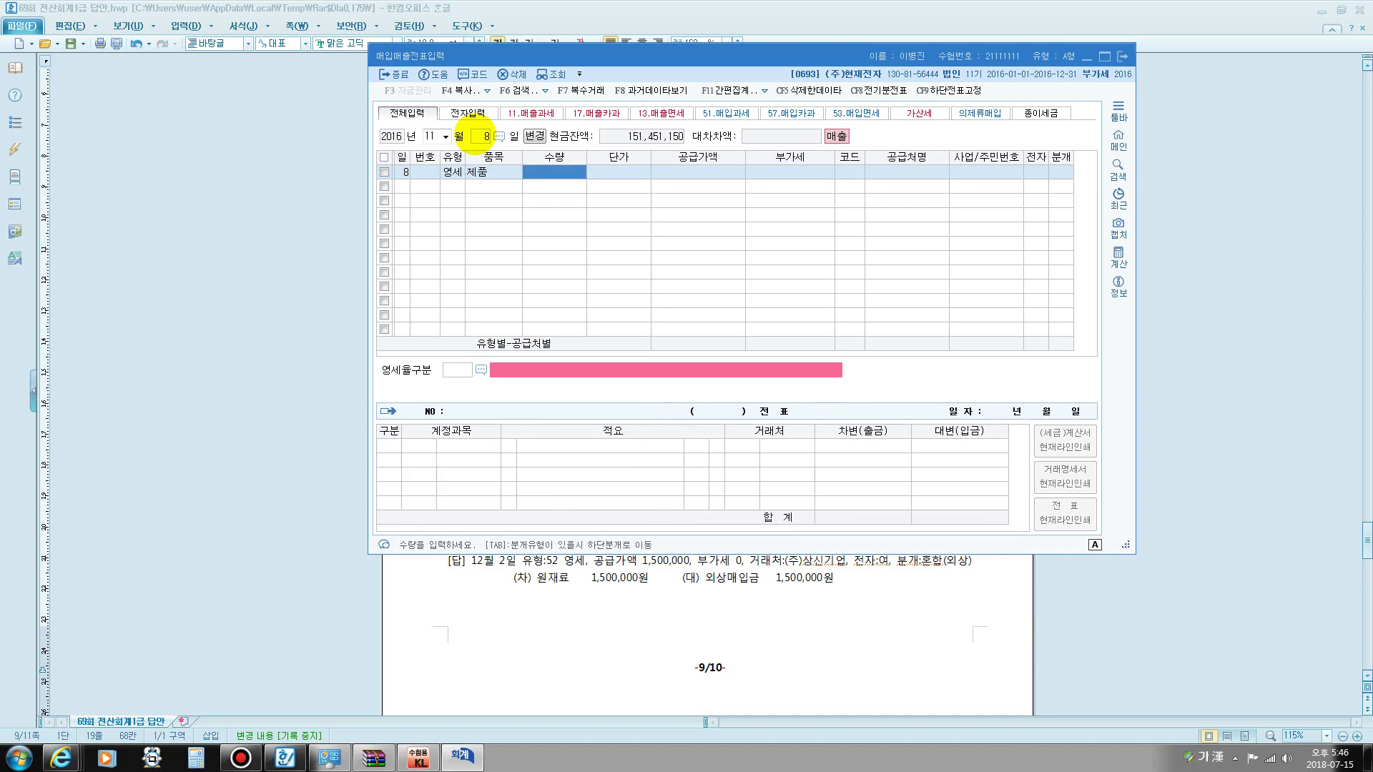
{"action": "type", "text": "100"}
{"action": "key", "text": "Return"}
{"action": "type", "text": "5"}
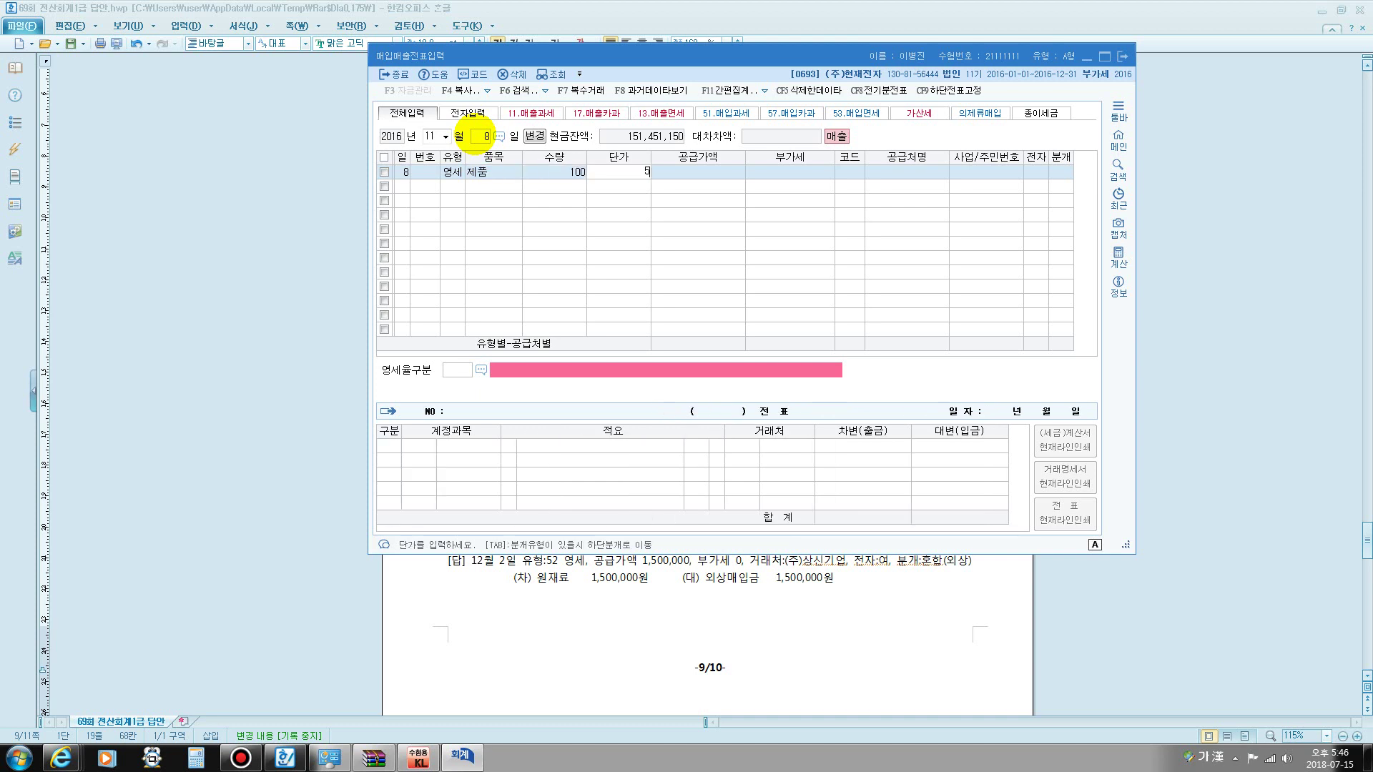
{"action": "type", "text": "00,000"}
{"action": "key", "text": "Return"}
{"action": "key", "text": "Return"}
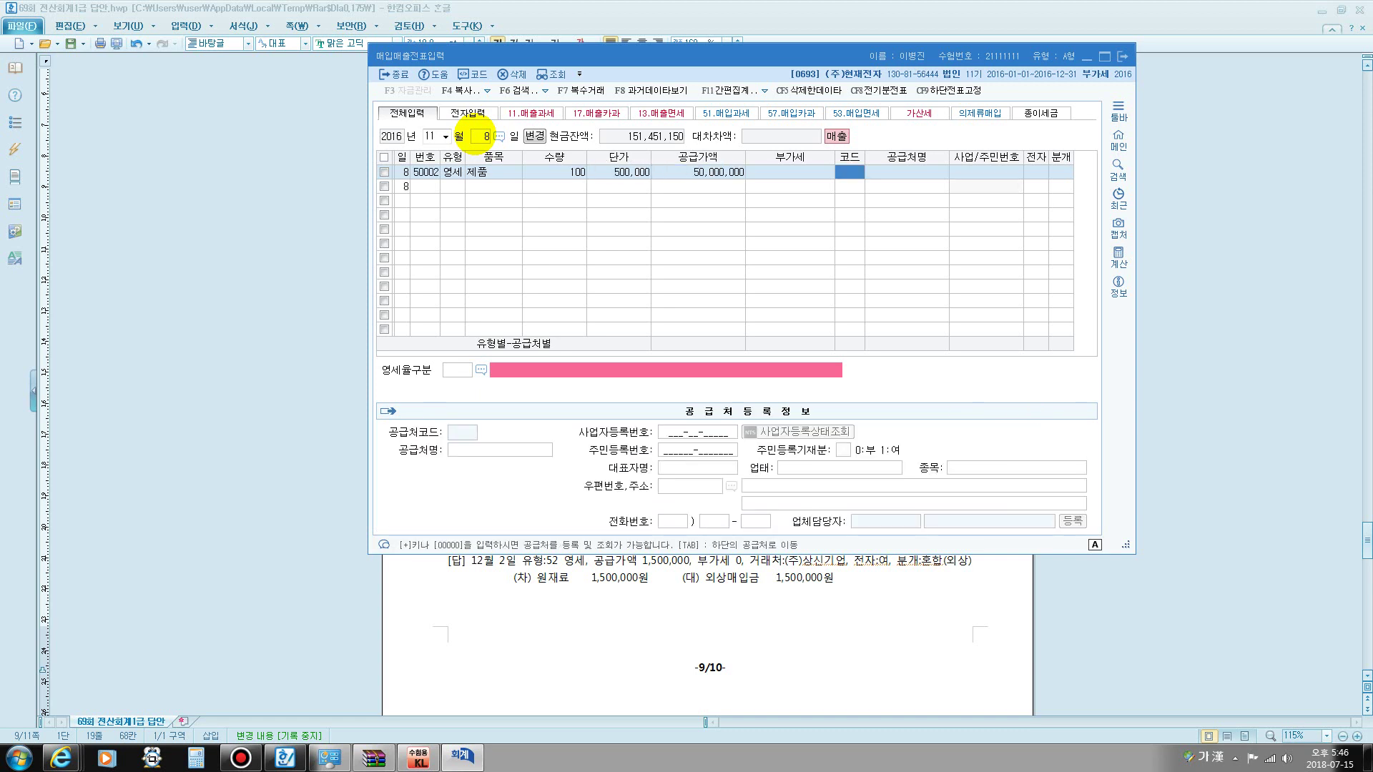
{"action": "type", "text": "삼미"}
{"action": "key", "text": "Return"}
{"action": "key", "text": "Return"}
{"action": "type", "text": "148"}
{"action": "key", "text": "Return"}
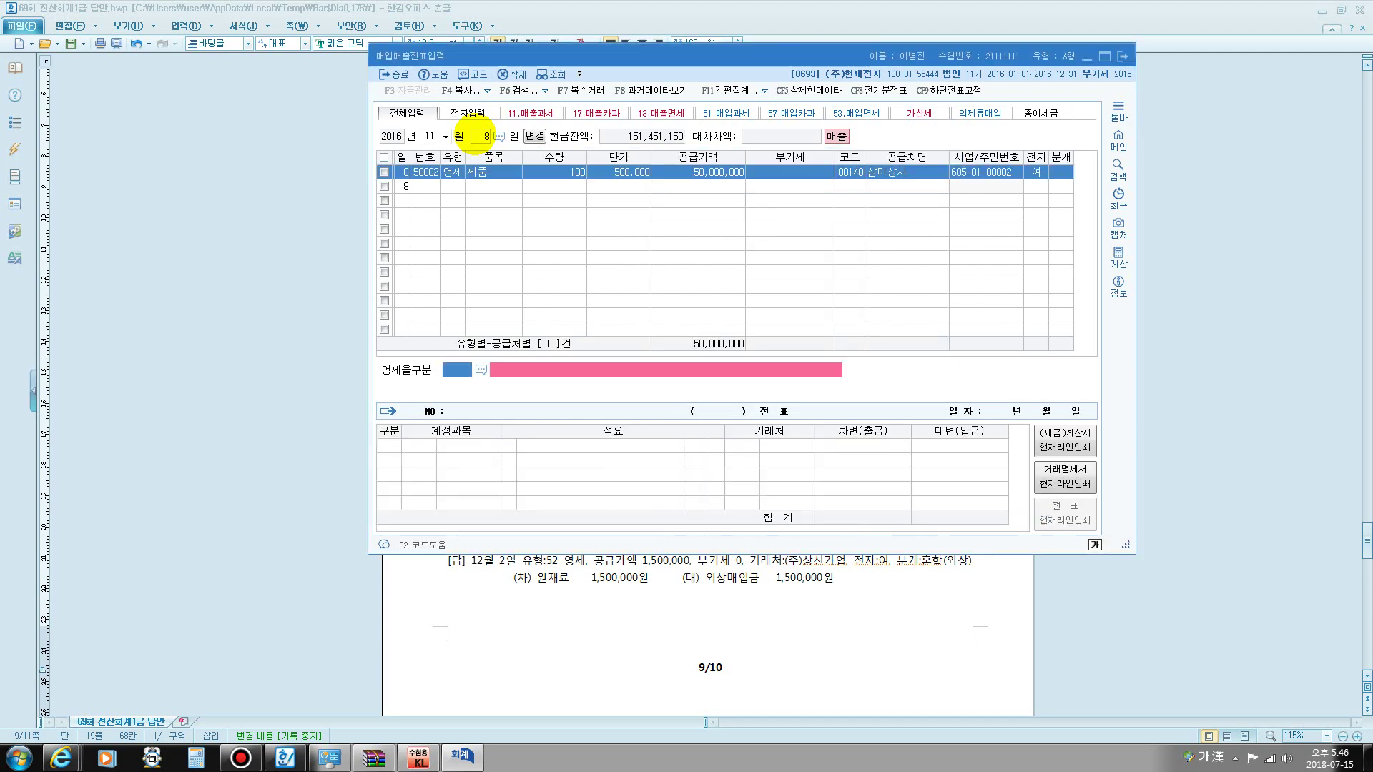
- Set zero-rate category 3 (local letter of credit) and mixed (혼합) journalizing
{"action": "key", "text": "F2"}
{"action": "left_click", "coordinate": [492, 259]}
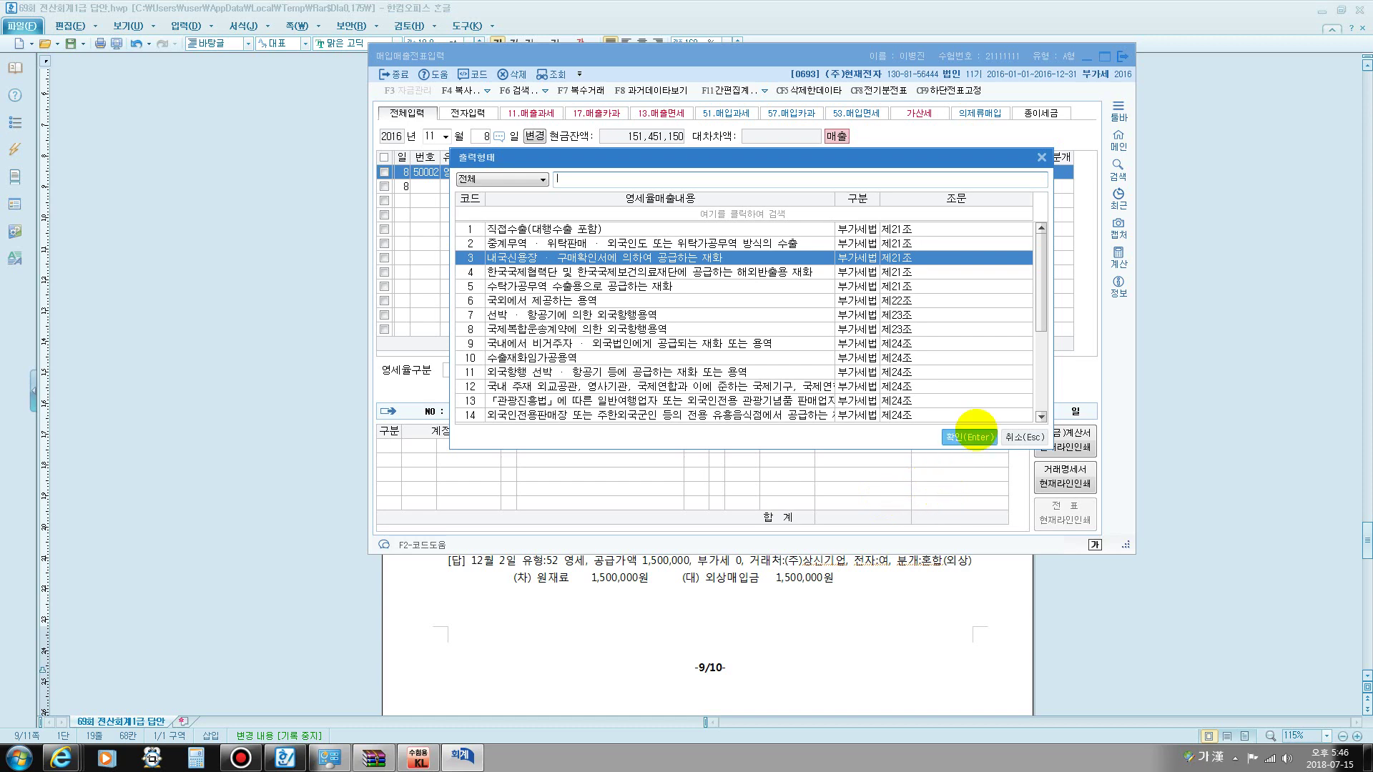
{"action": "left_click", "coordinate": [970, 437]}
{"action": "key", "text": "Hangul"}
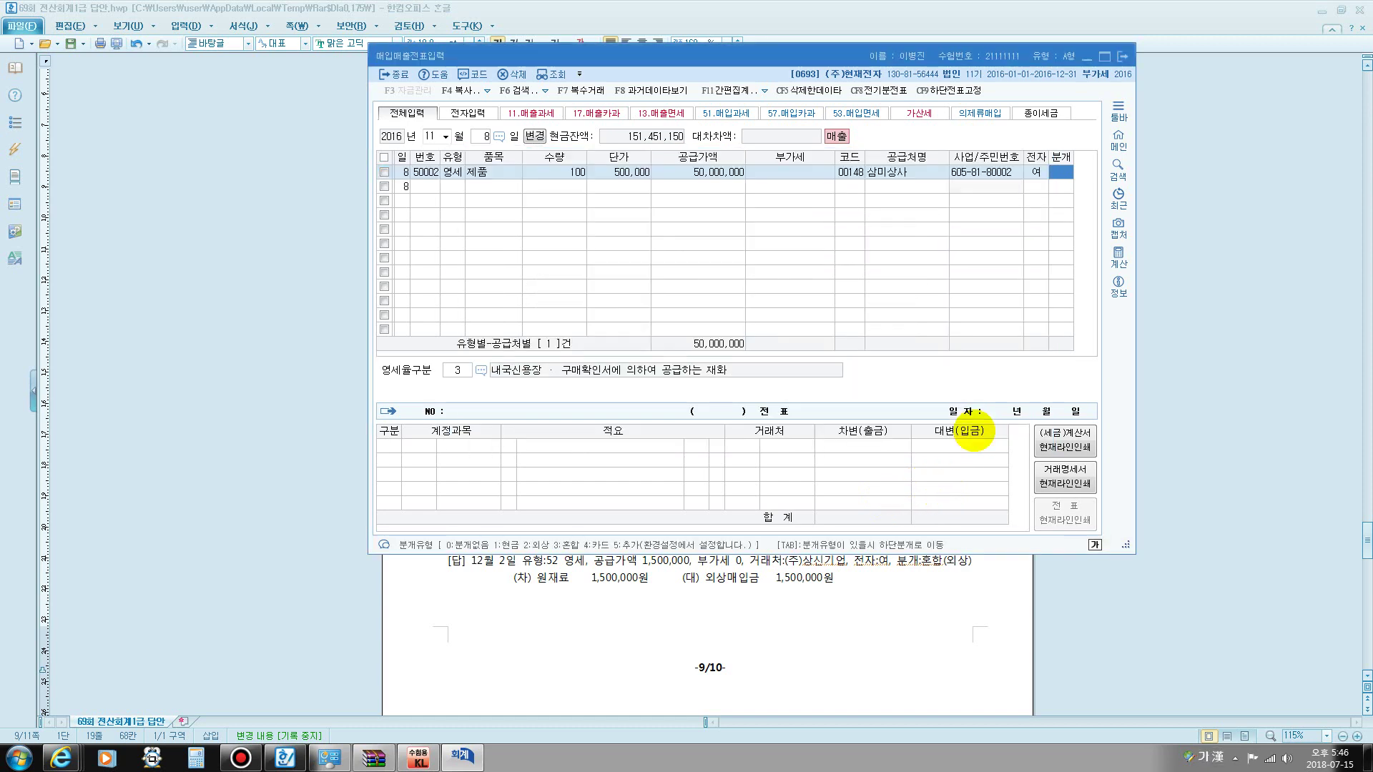
{"action": "type", "text": "3"}
{"action": "key", "text": "Return"}
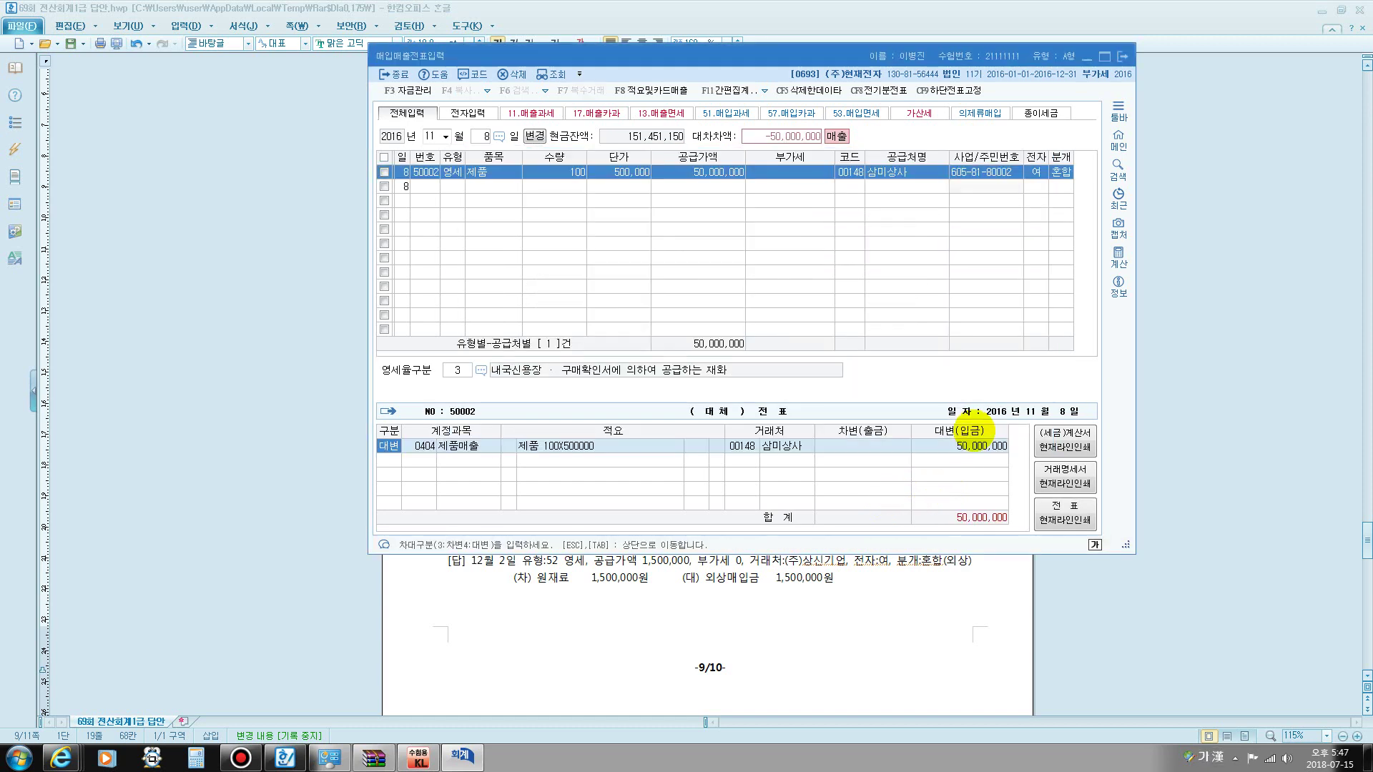
- Debit 0101 현금 5,000,000 and 0108 외상매출금 45,000,000, then commit the entry
{"action": "type", "text": "3"}
{"action": "key", "text": "Return"}
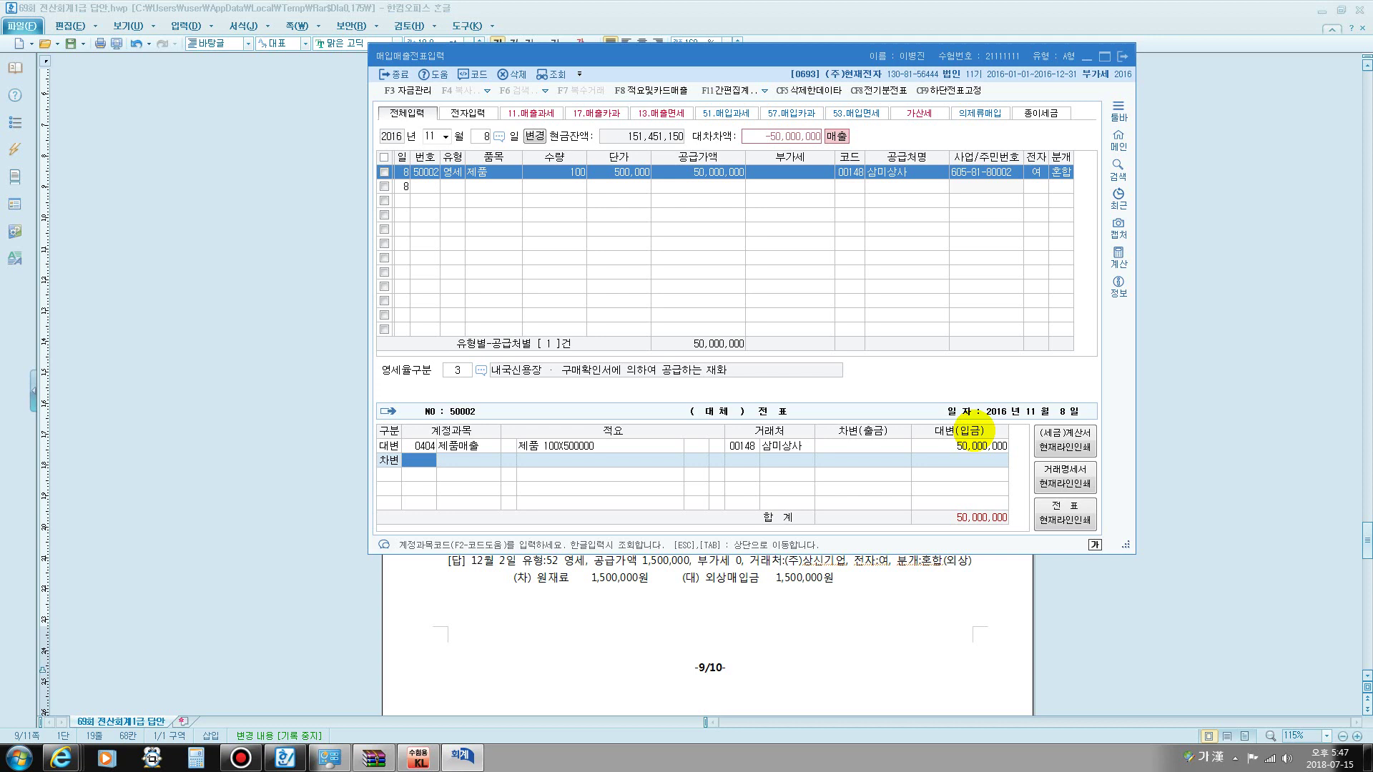
{"action": "type", "text": "101"}
{"action": "key", "text": "Return"}
{"action": "type", "text": "5000000"}
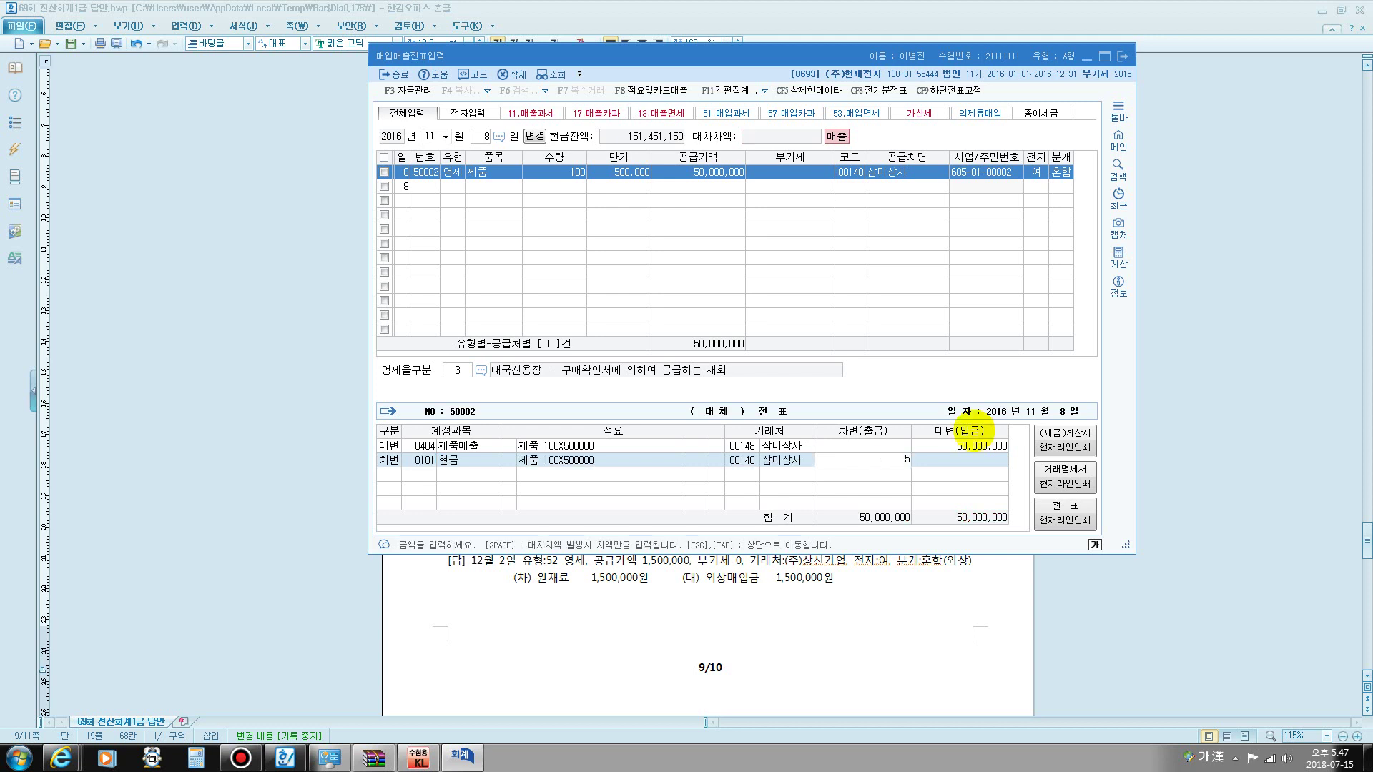
{"action": "key", "text": "Return"}
{"action": "type", "text": "3"}
{"action": "key", "text": "Return"}
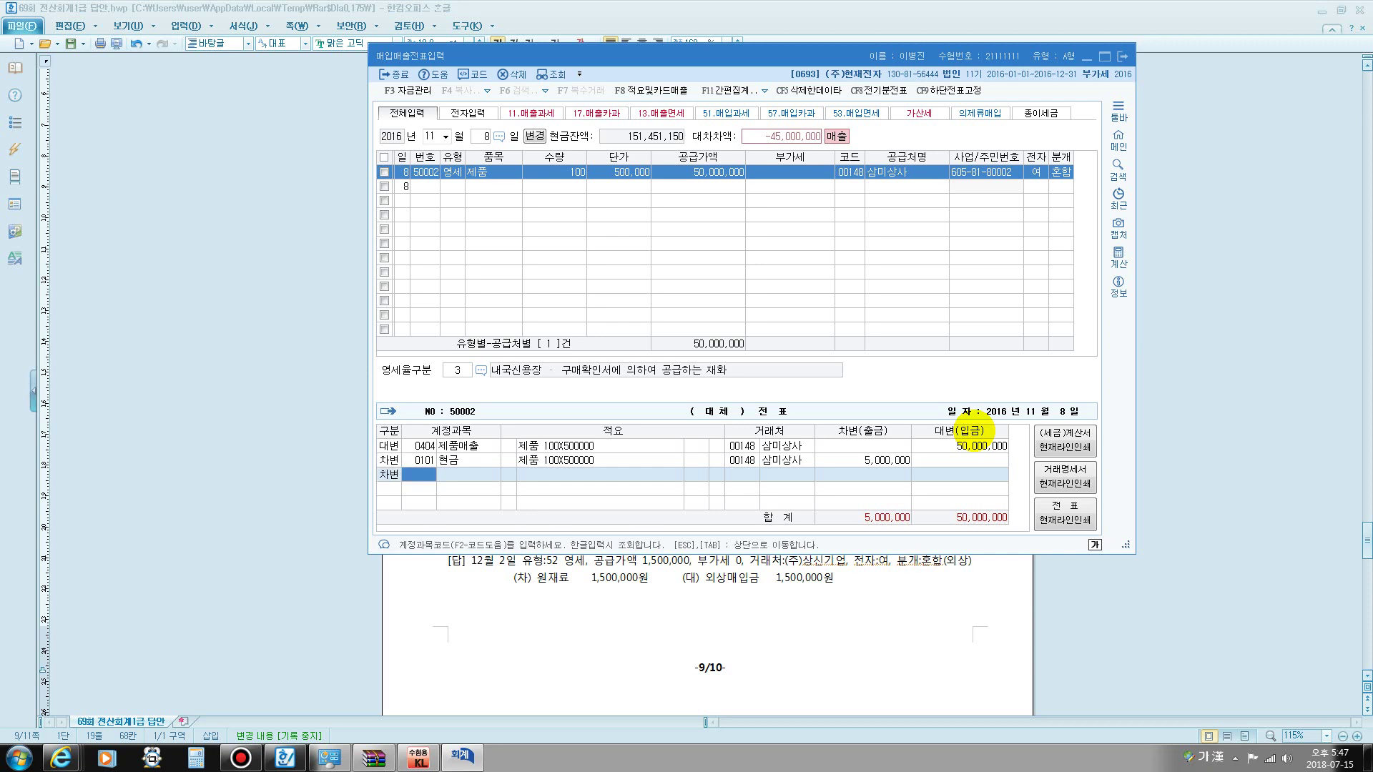
{"action": "type", "text": "108"}
{"action": "key", "text": "Return"}
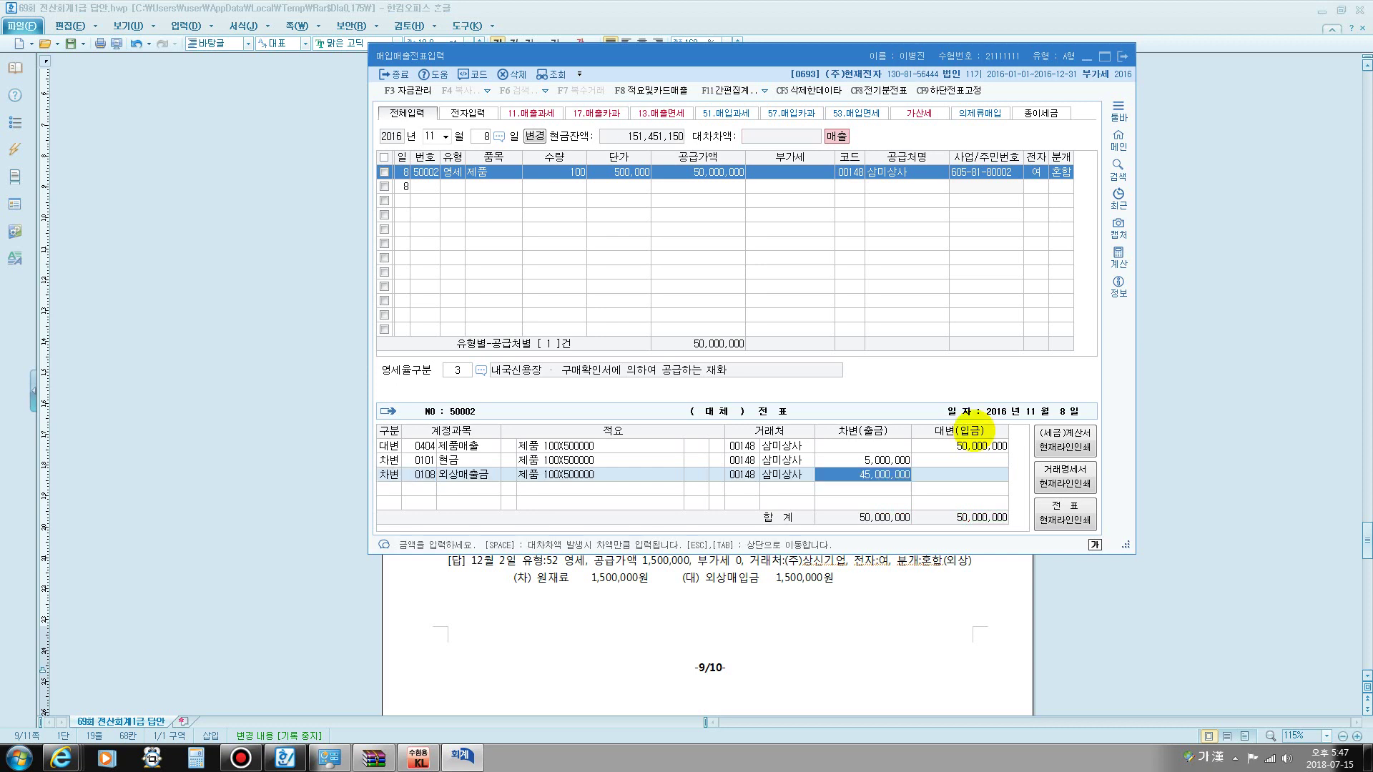
{"action": "key", "text": "Return"}
{"action": "key", "text": "Escape"}
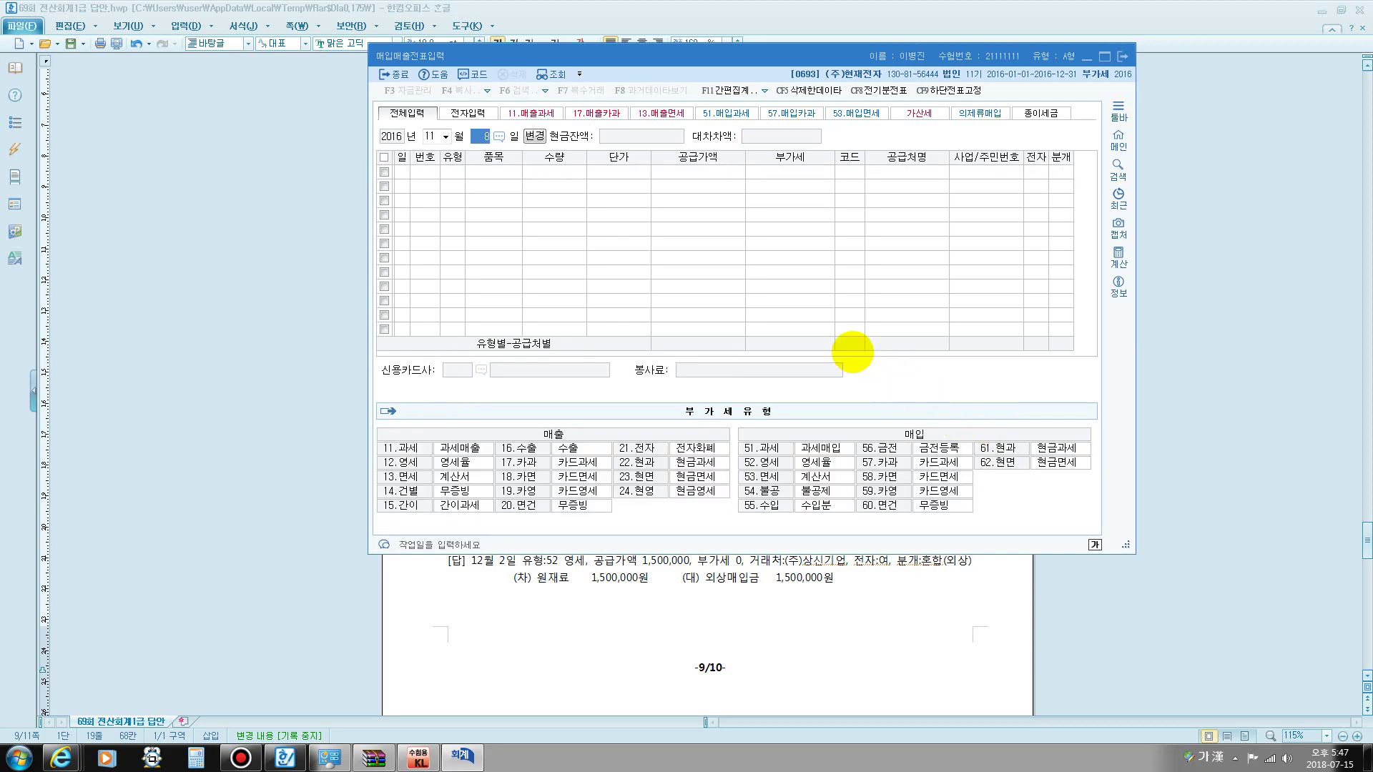
- Move the voucher date to December 2
{"action": "left_click", "coordinate": [438, 135]}
{"action": "type", "text": "12"}
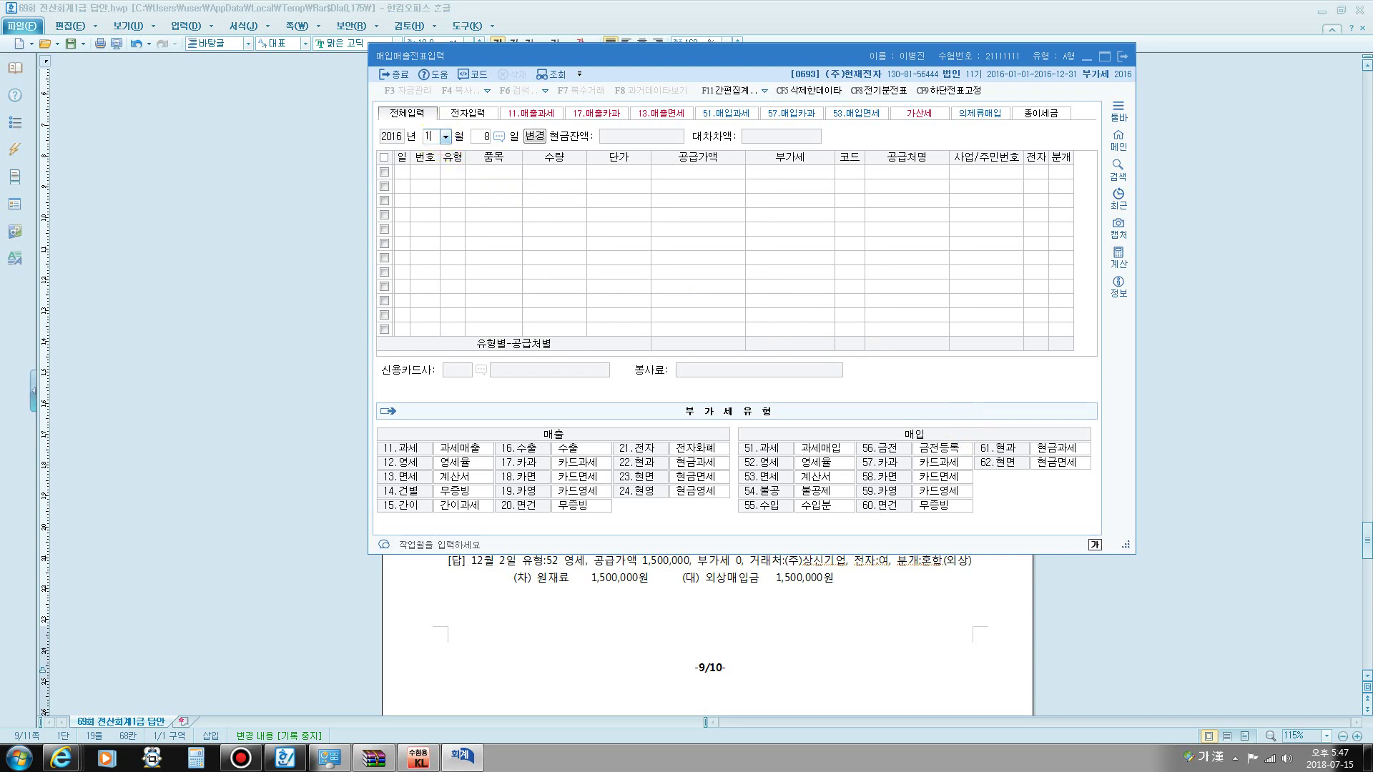
{"action": "key", "text": "Return"}
{"action": "type", "text": "2"}
{"action": "key", "text": "Return"}
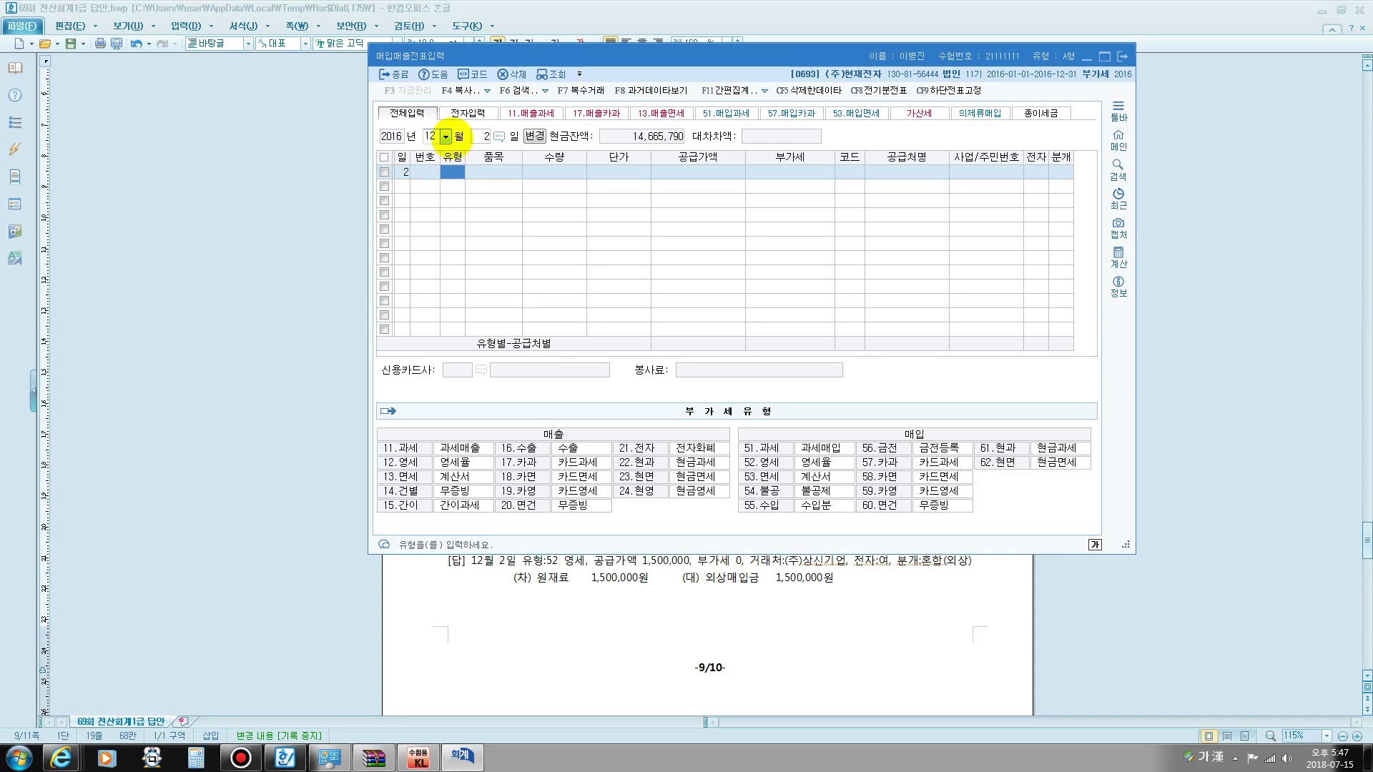
- Read question [6] on the ㈜상신기업 purchase in the answer document, then return to KcLep
{"action": "left_click", "coordinate": [614, 623]}
{"action": "scroll", "coordinate": [607, 497], "scroll_direction": "down", "scroll_amount": 3}
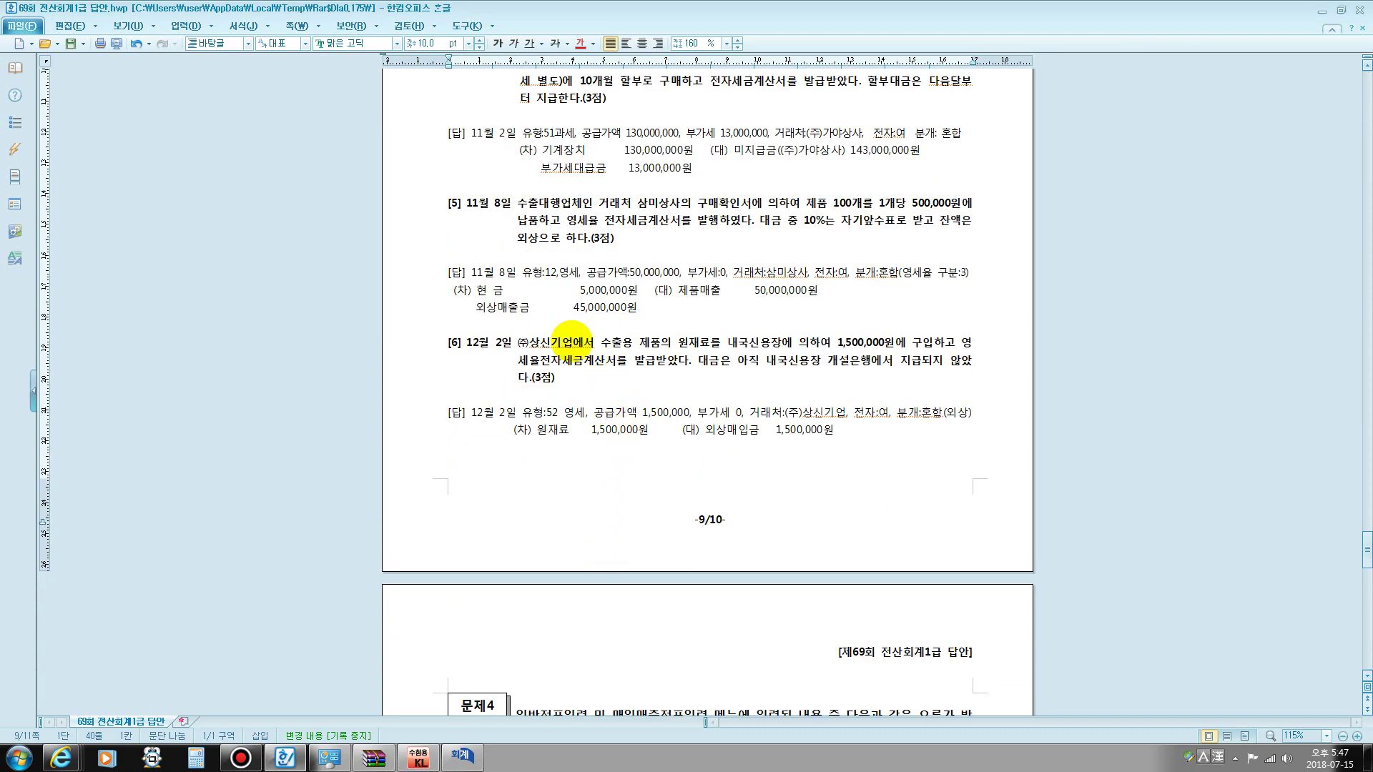
{"action": "left_click_drag", "start_coordinate": [562, 342], "coordinate": [542, 380]}
{"action": "left_click", "coordinate": [635, 361]}
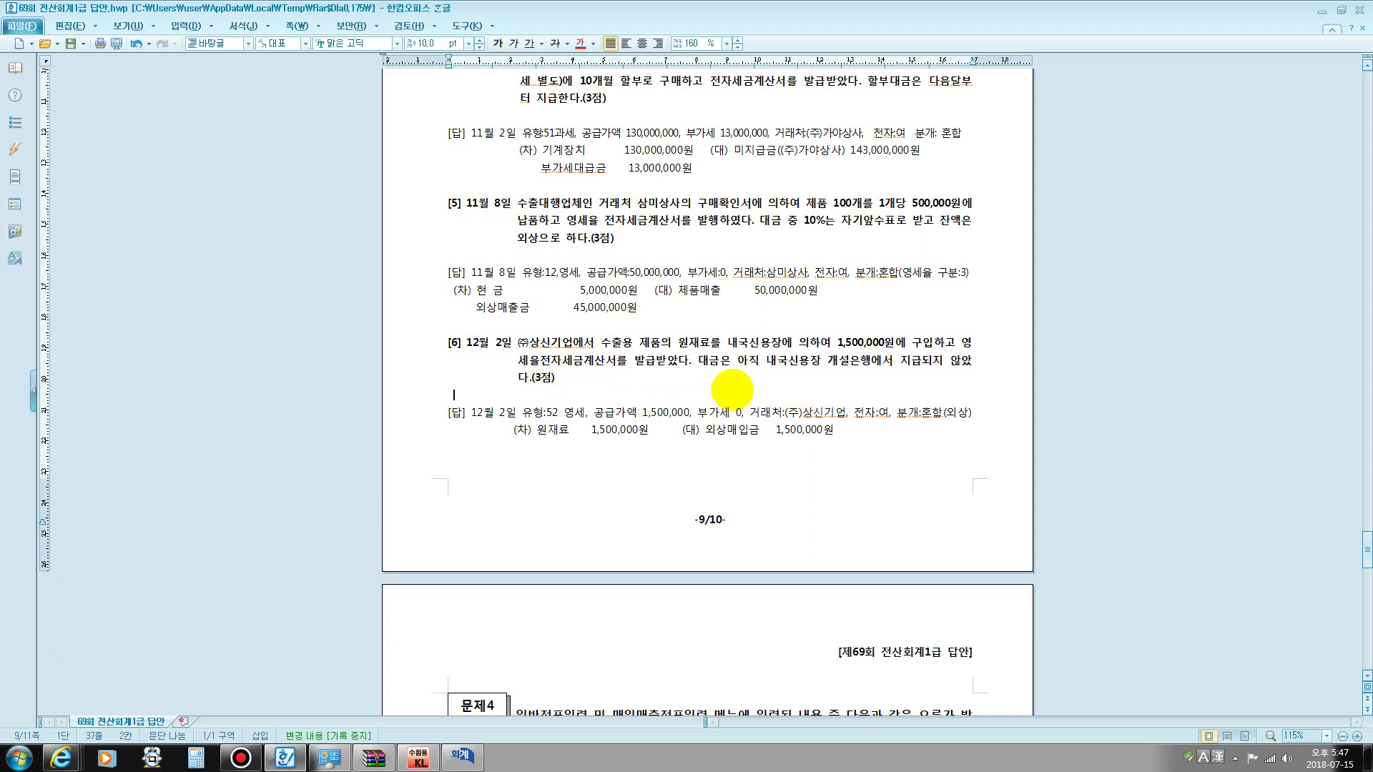
{"action": "left_click", "coordinate": [463, 757]}
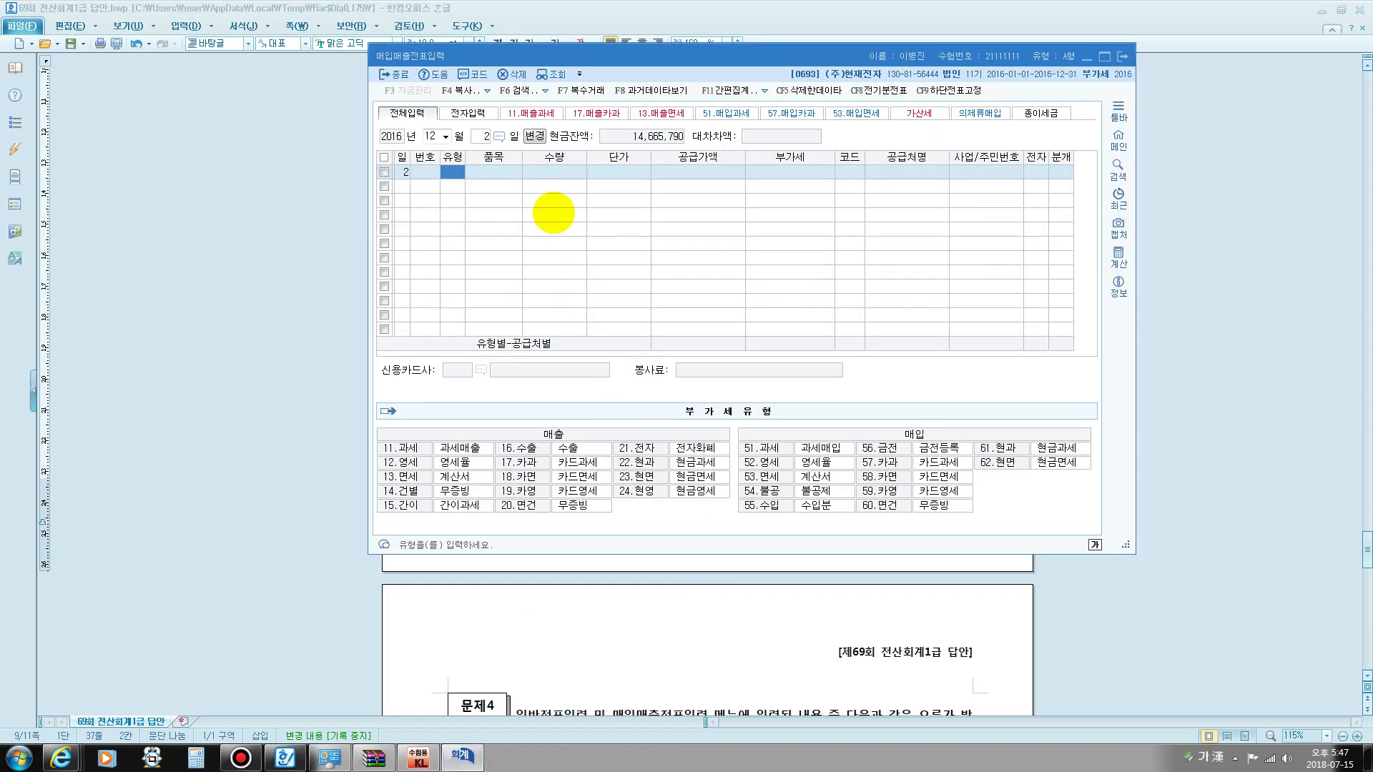
- Enter a type 52 원재료 purchase of 1,500,000 from (주)상신기업 with an electronic invoice
{"action": "type", "text": "52"}
{"action": "key", "text": "Return"}
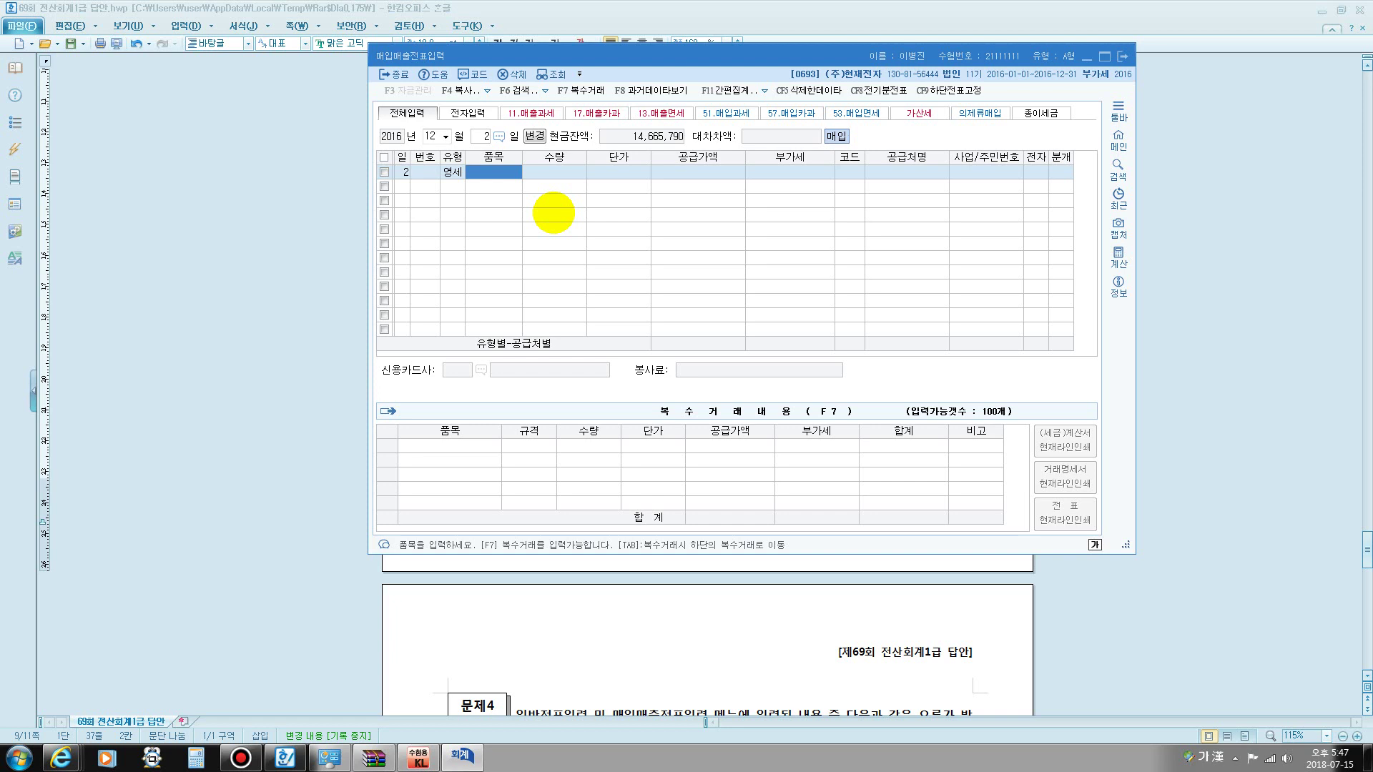
{"action": "type", "text": "원재료"}
{"action": "key", "text": "Return"}
{"action": "key", "text": "Return"}
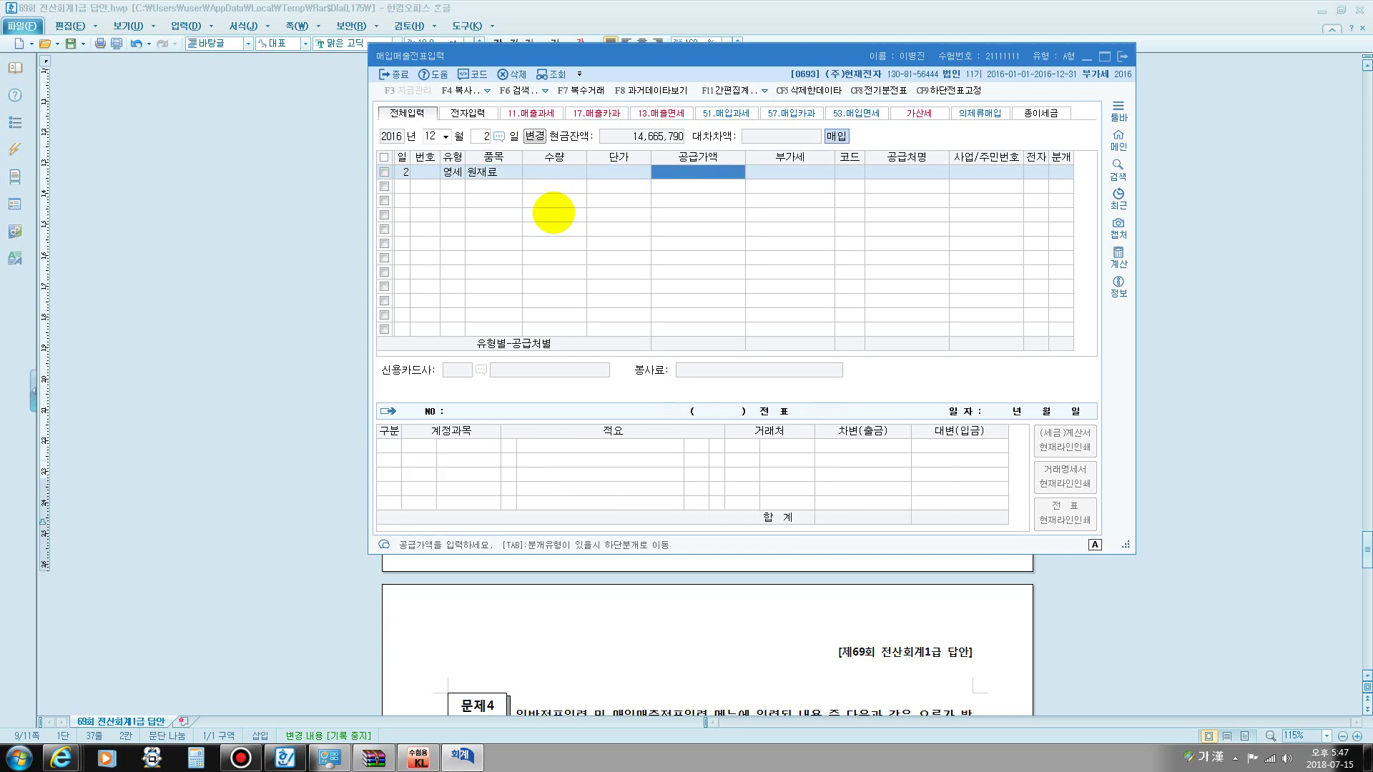
{"action": "type", "text": "1500000"}
{"action": "key", "text": "Return"}
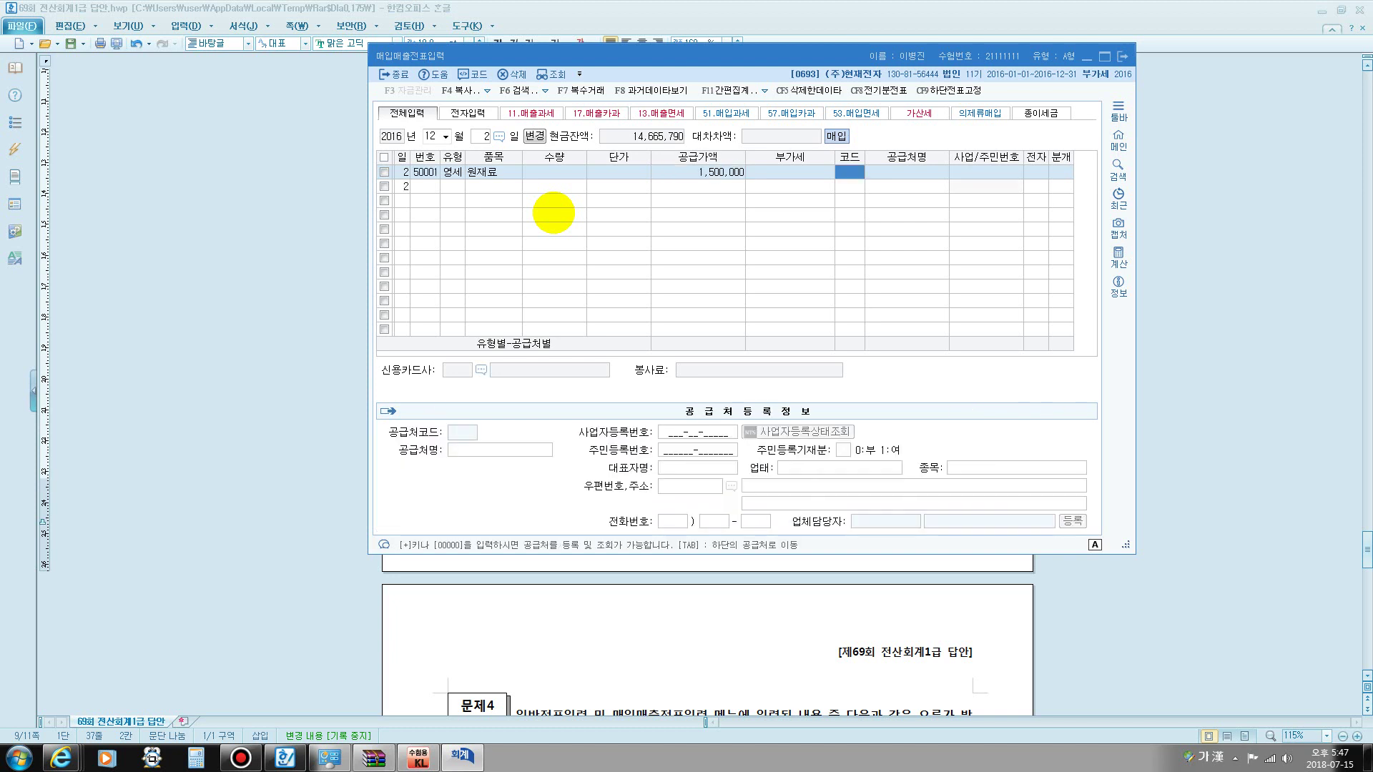
{"action": "type", "text": "상신"}
{"action": "key", "text": "Return"}
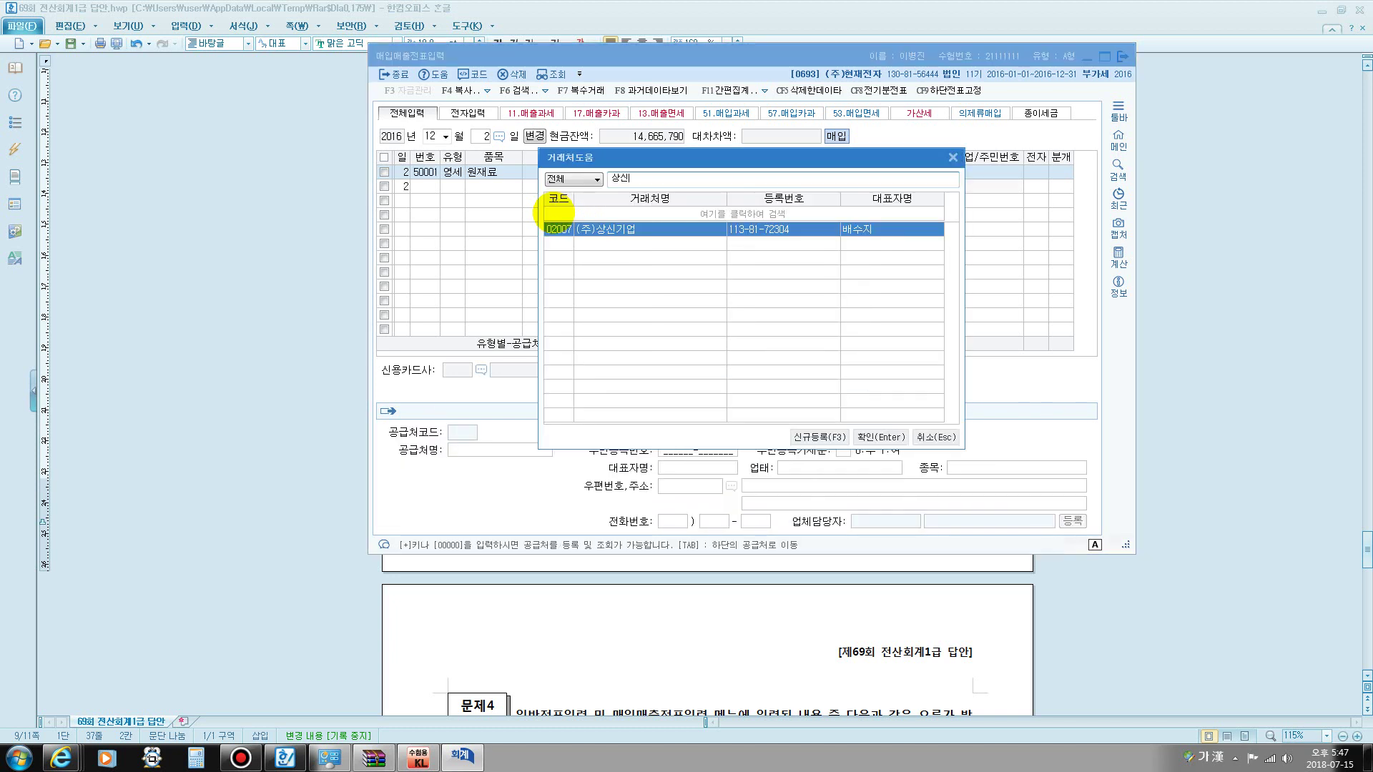
{"action": "key", "text": "Return"}
{"action": "key", "text": "Return"}
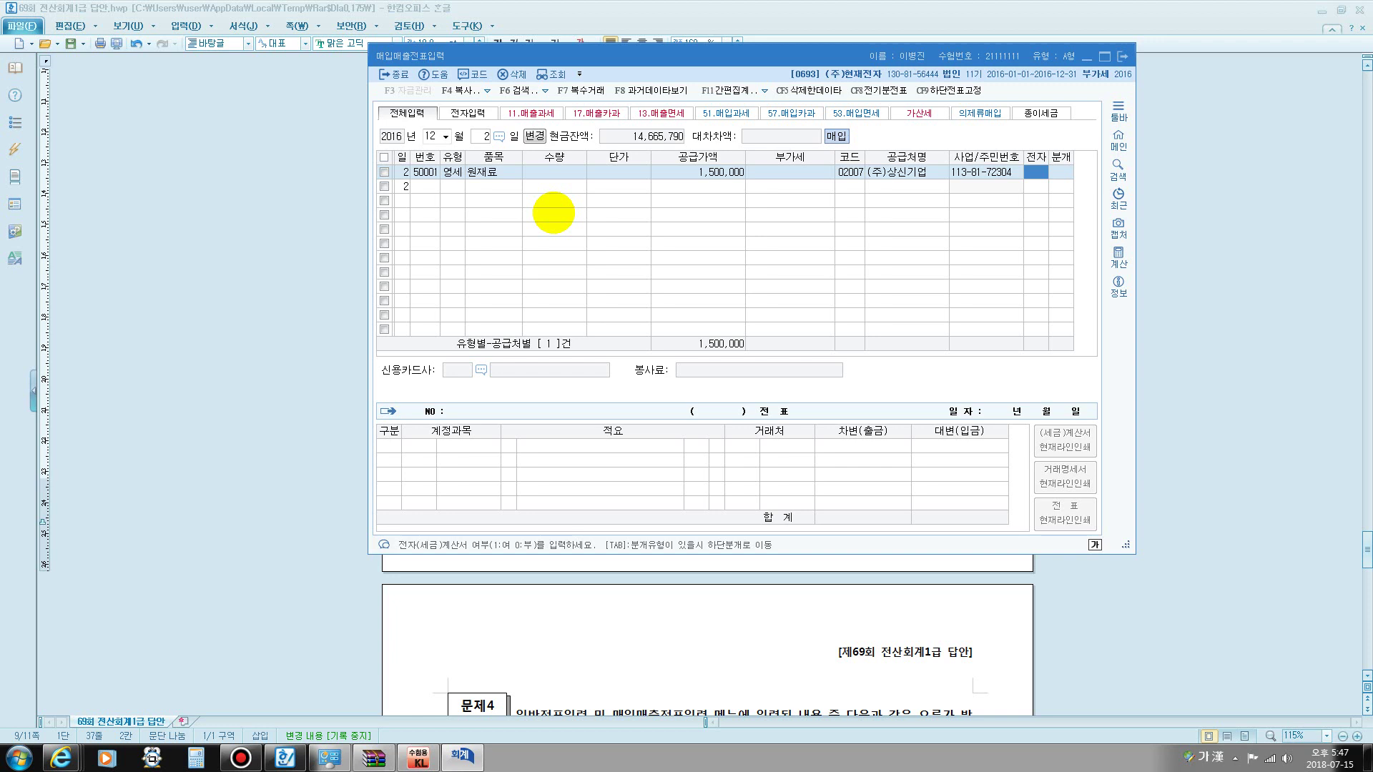
{"action": "type", "text": "1"}
{"action": "key", "text": "Return"}
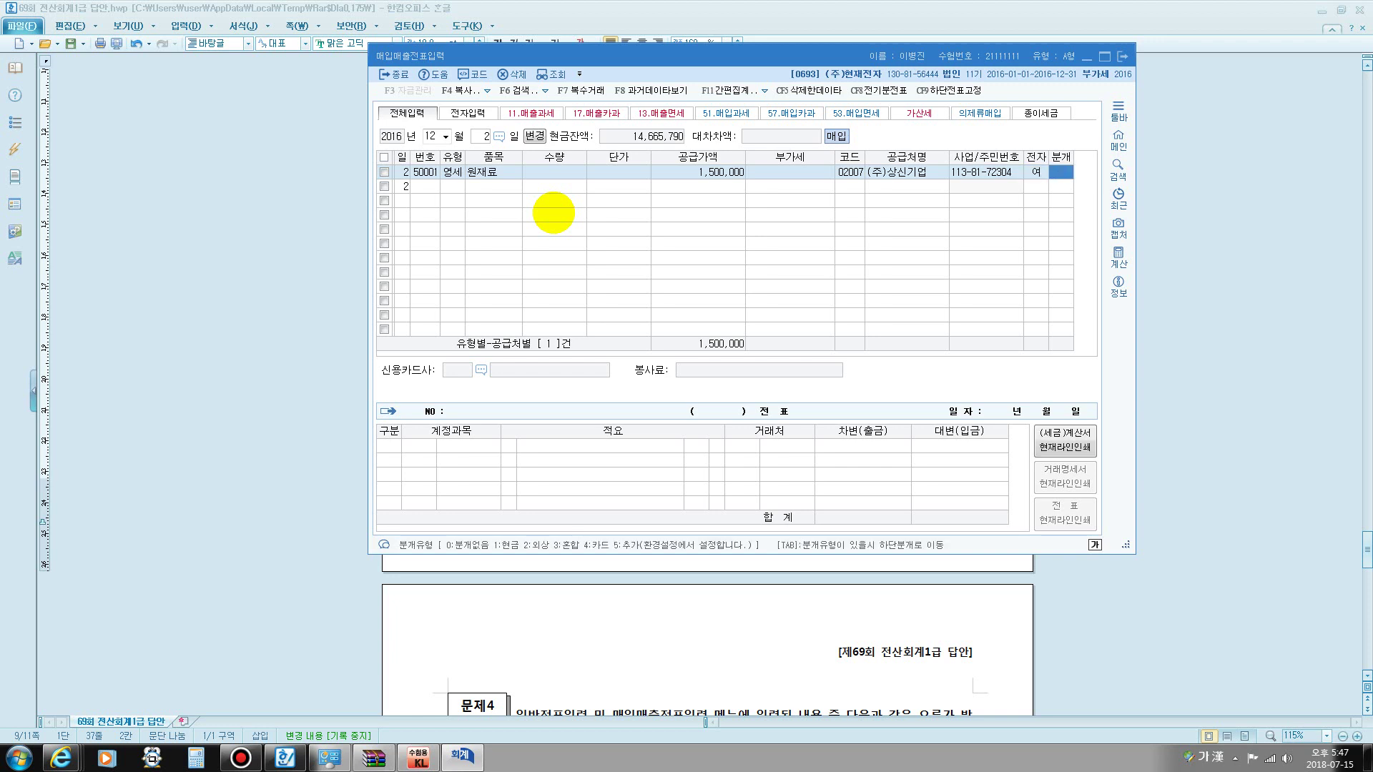
- Change the journalizing from mixed to 외상 (type 2) and complete the voucher
{"action": "type", "text": "3"}
{"action": "key", "text": "Return"}
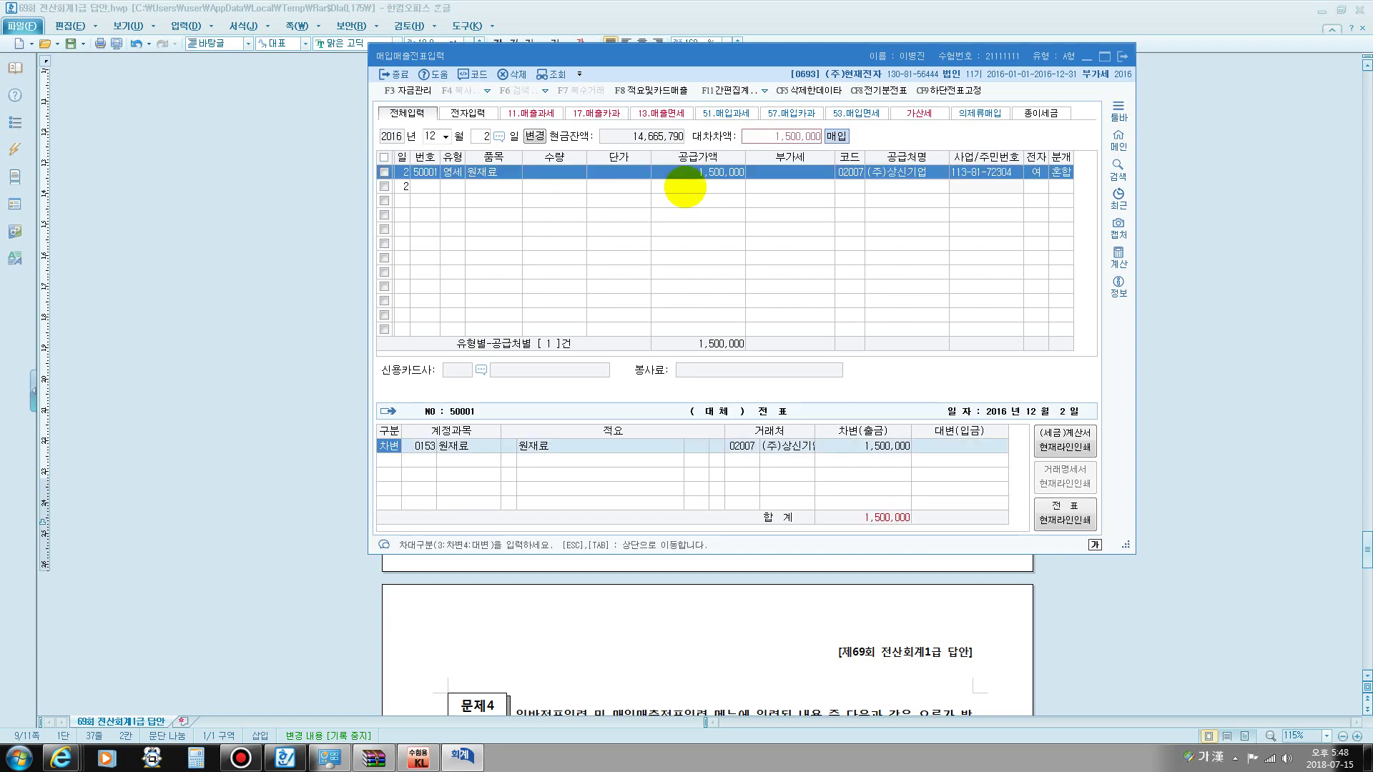
{"action": "left_click", "coordinate": [1059, 177]}
{"action": "type", "text": "2"}
{"action": "key", "text": "Return"}
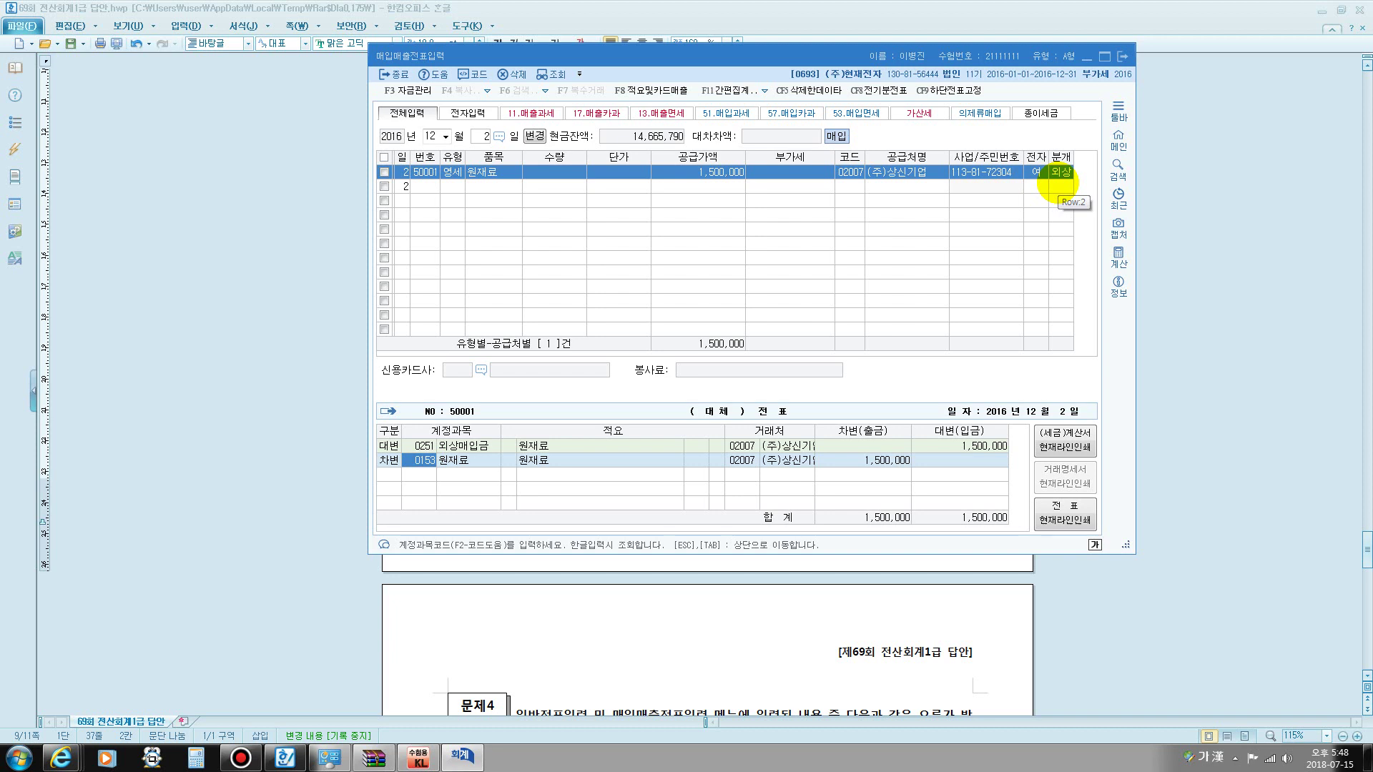
{"action": "key", "text": "Return"}
{"action": "key", "text": "Return"}
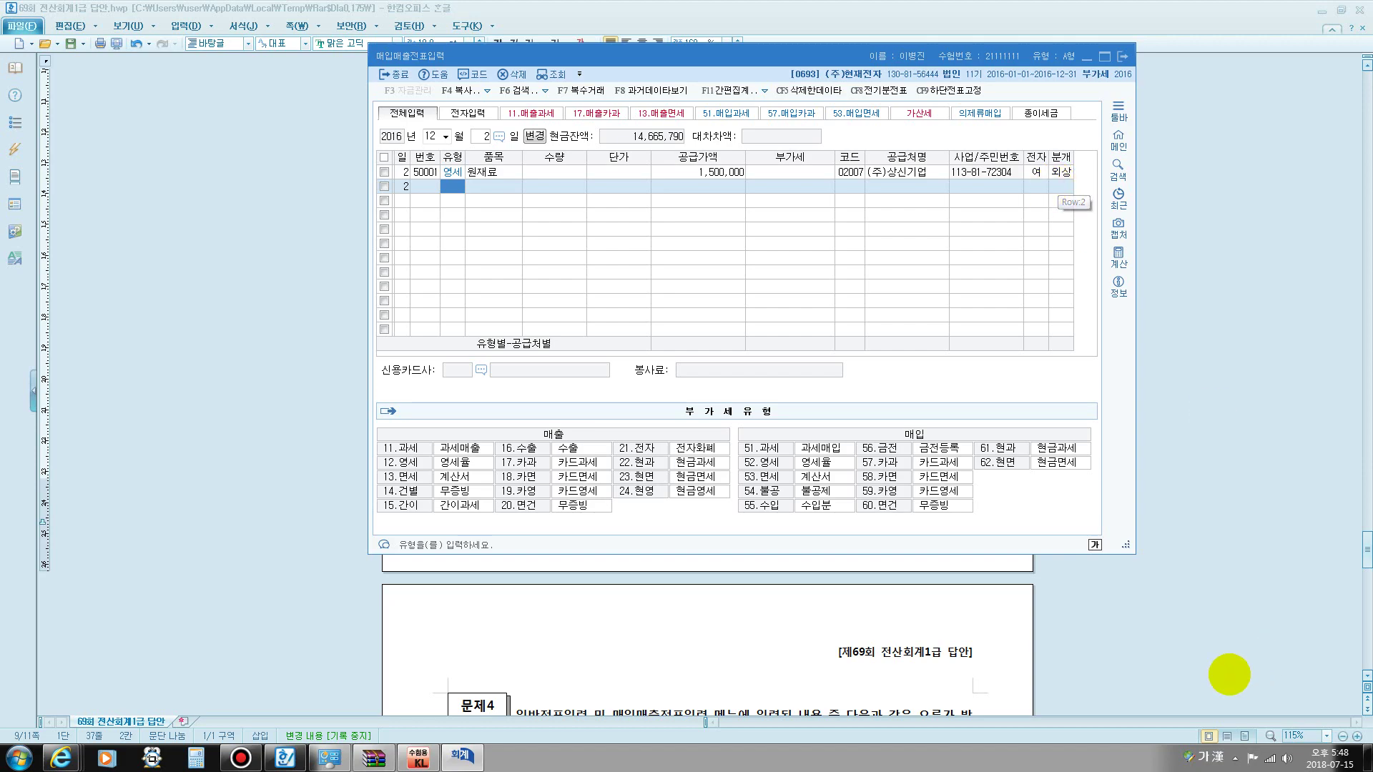
{"action": "left_click", "coordinate": [950, 613]}
{"action": "scroll", "coordinate": [834, 571], "scroll_direction": "down", "scroll_amount": 6}
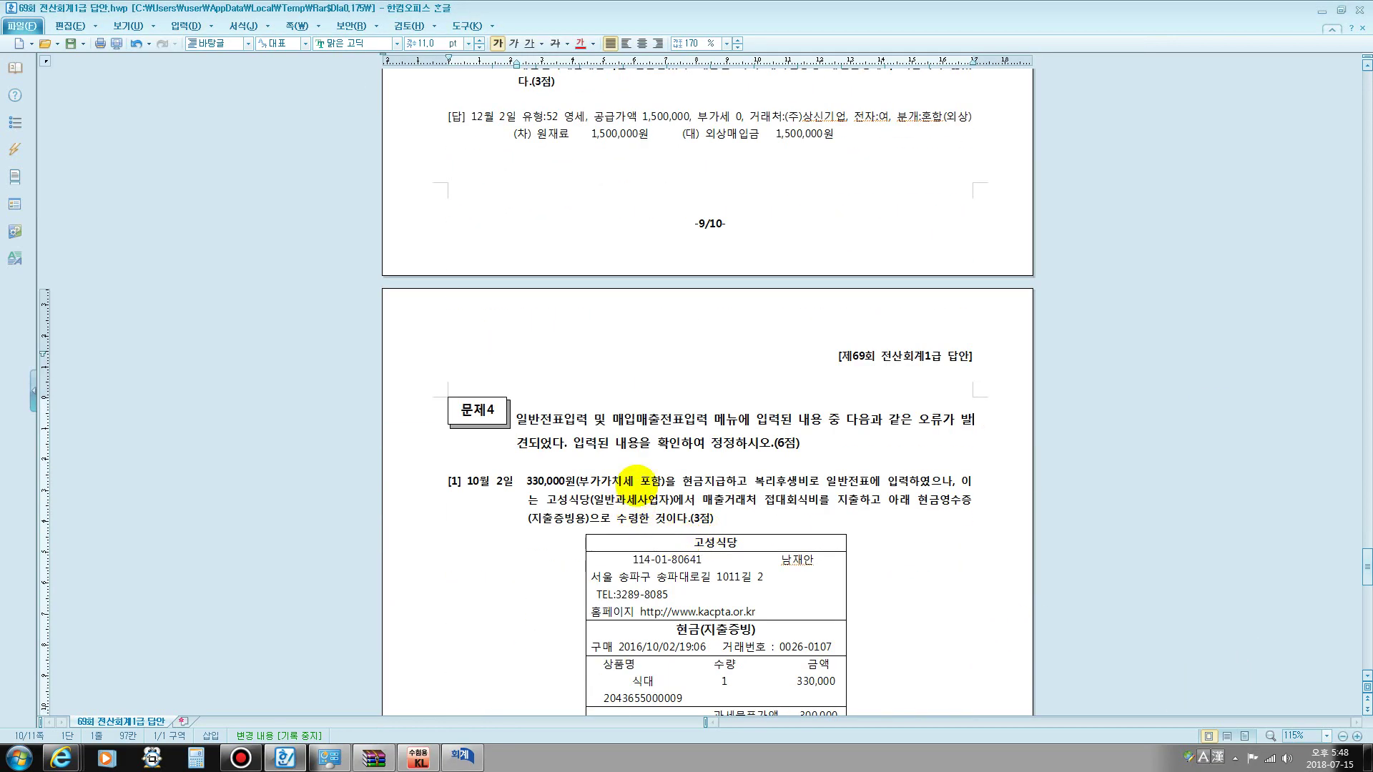
- Highlight the VAT-included, 일반전표에, 고성식당 and meal-expense wording in 문제4 [1]
{"action": "scroll", "coordinate": [526, 415], "scroll_direction": "down", "scroll_amount": 5}
{"action": "scroll", "coordinate": [515, 428], "scroll_direction": "down", "scroll_amount": 2}
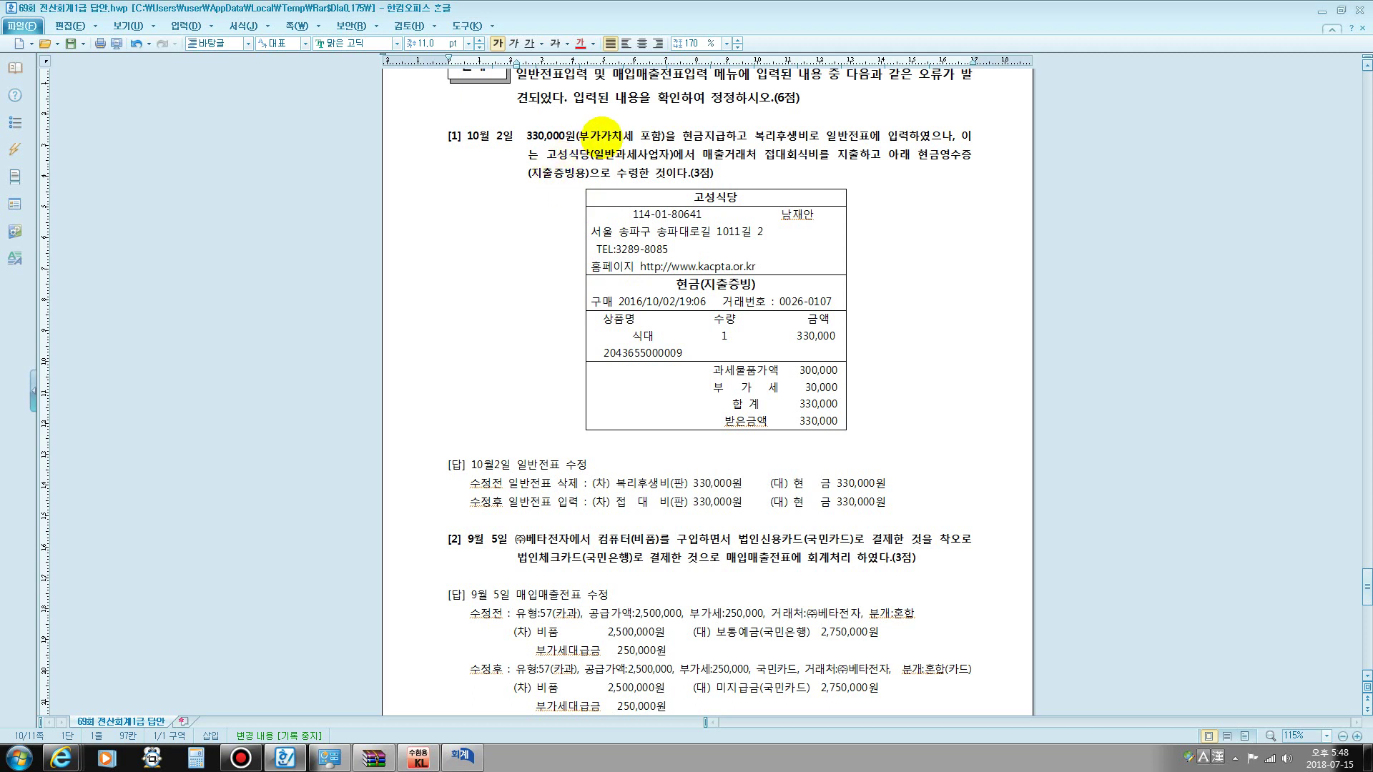
{"action": "left_click_drag", "start_coordinate": [591, 136], "coordinate": [631, 132]}
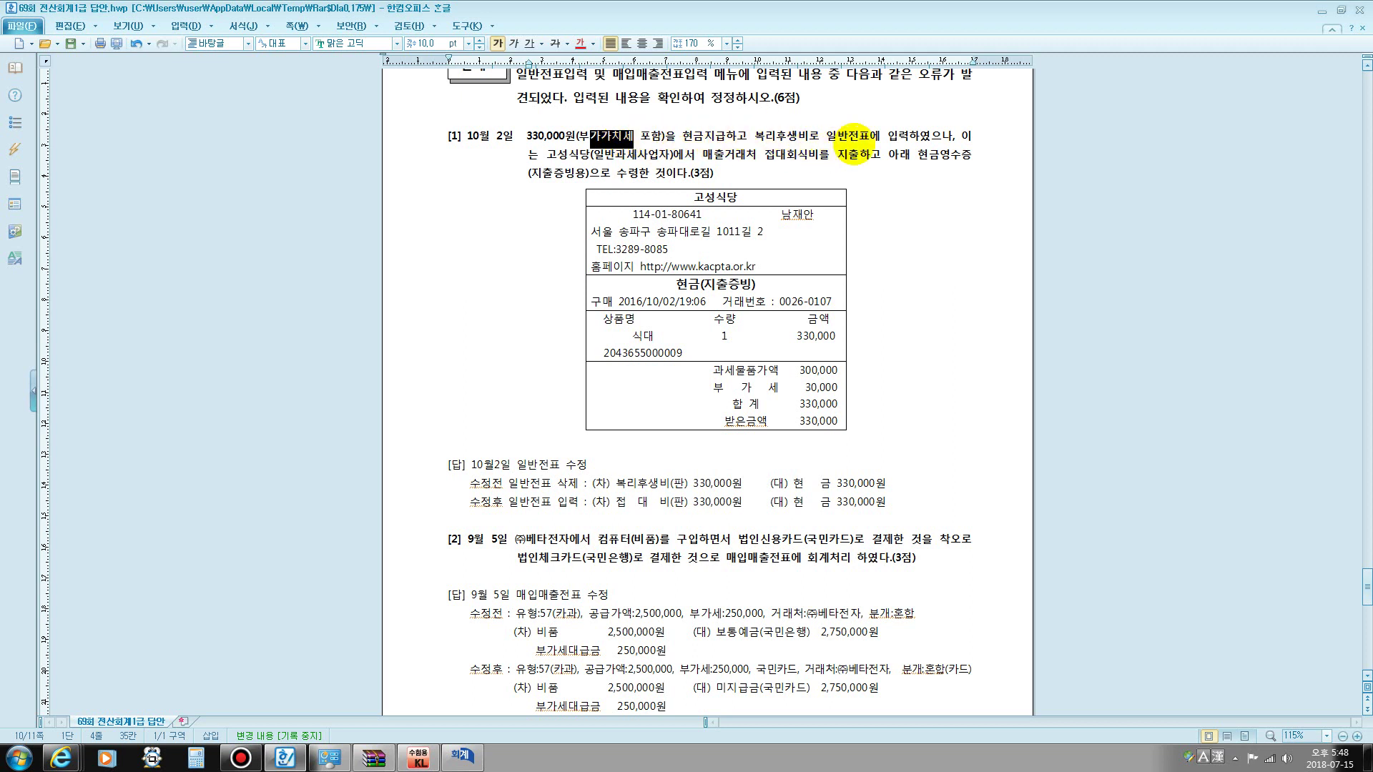
{"action": "left_click_drag", "start_coordinate": [822, 136], "coordinate": [877, 132]}
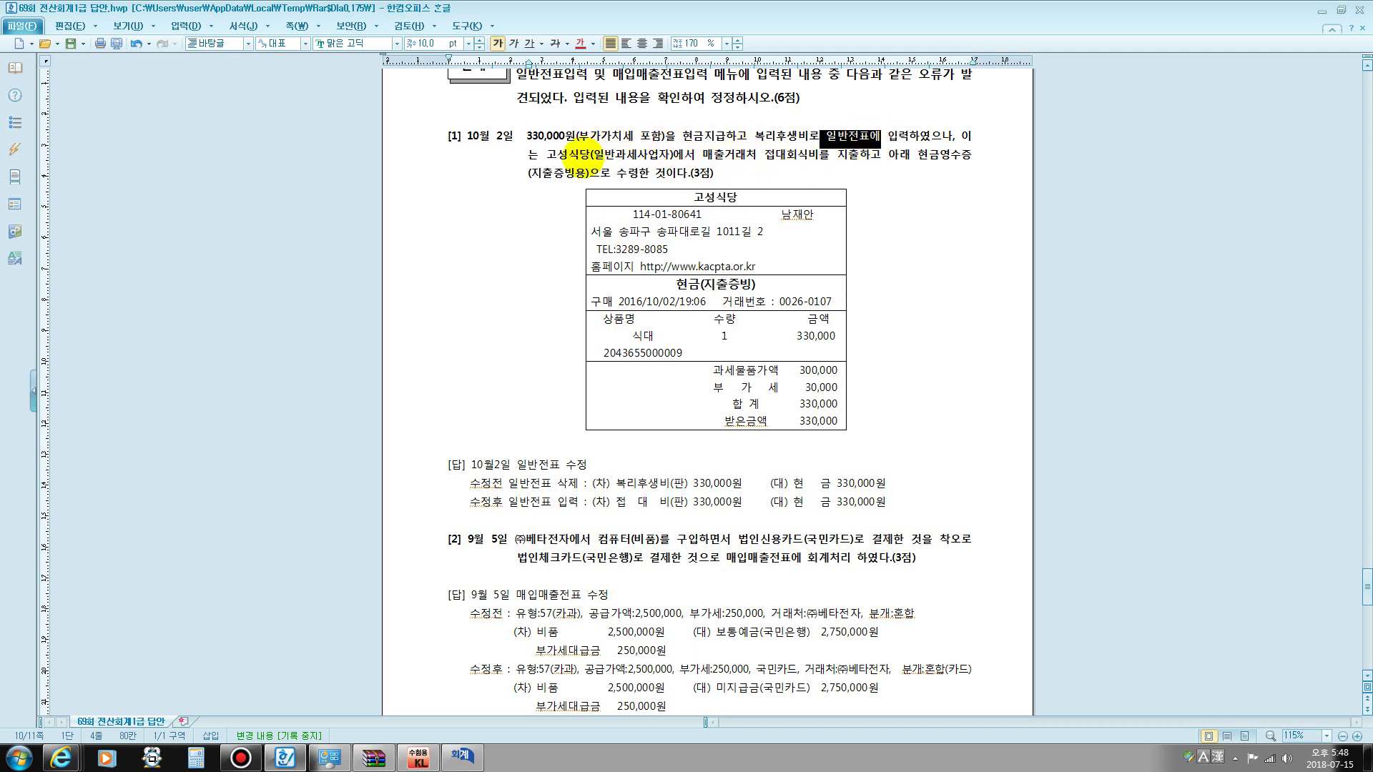
{"action": "left_click_drag", "start_coordinate": [557, 153], "coordinate": [685, 176]}
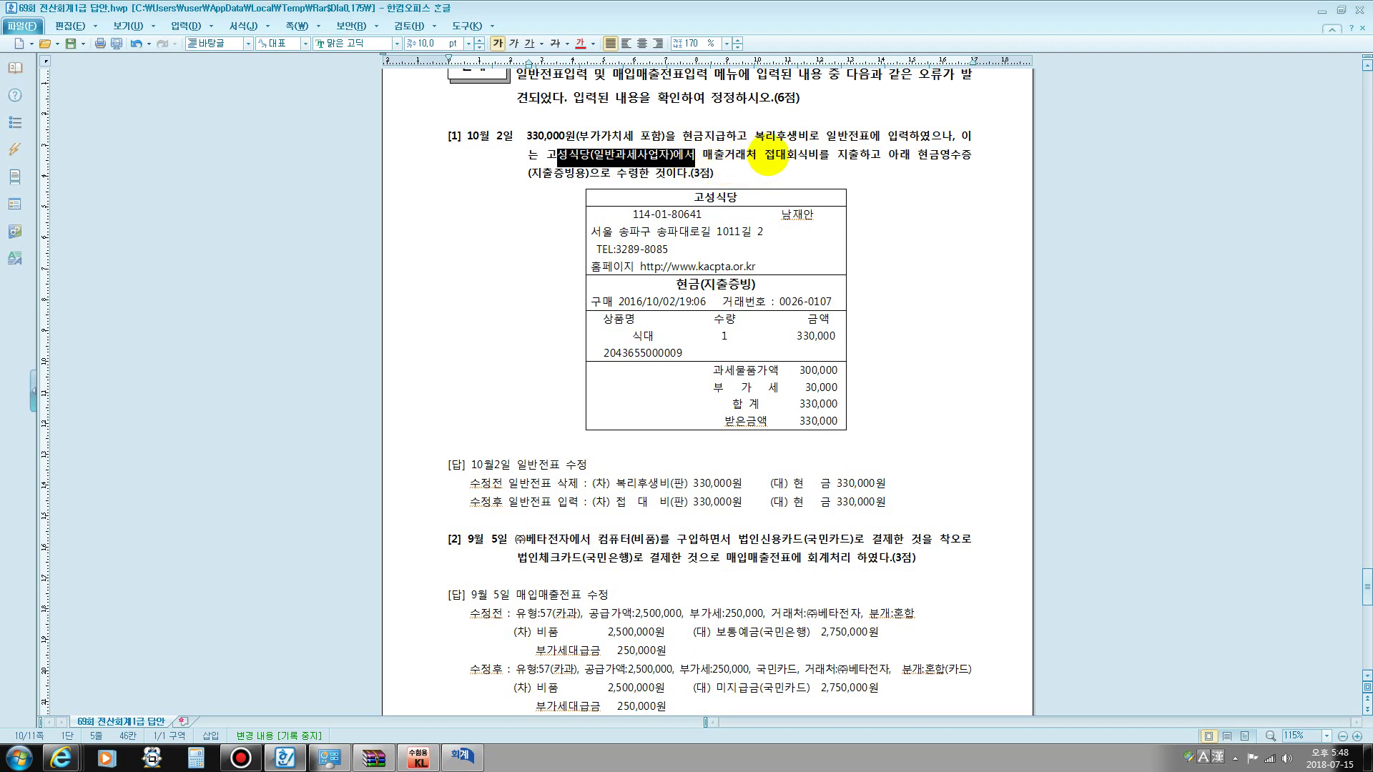
{"action": "left_click_drag", "start_coordinate": [766, 155], "coordinate": [799, 174]}
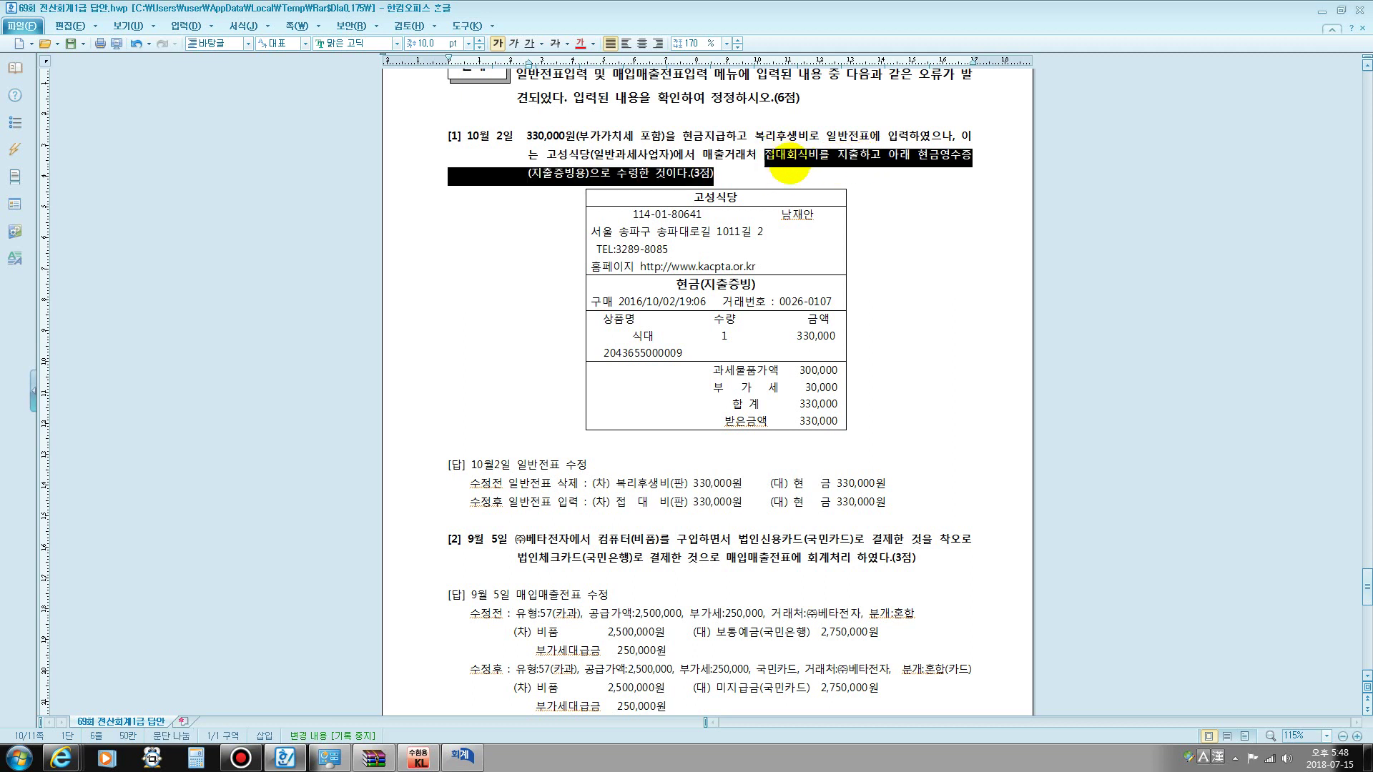
{"action": "left_click", "coordinate": [750, 159]}
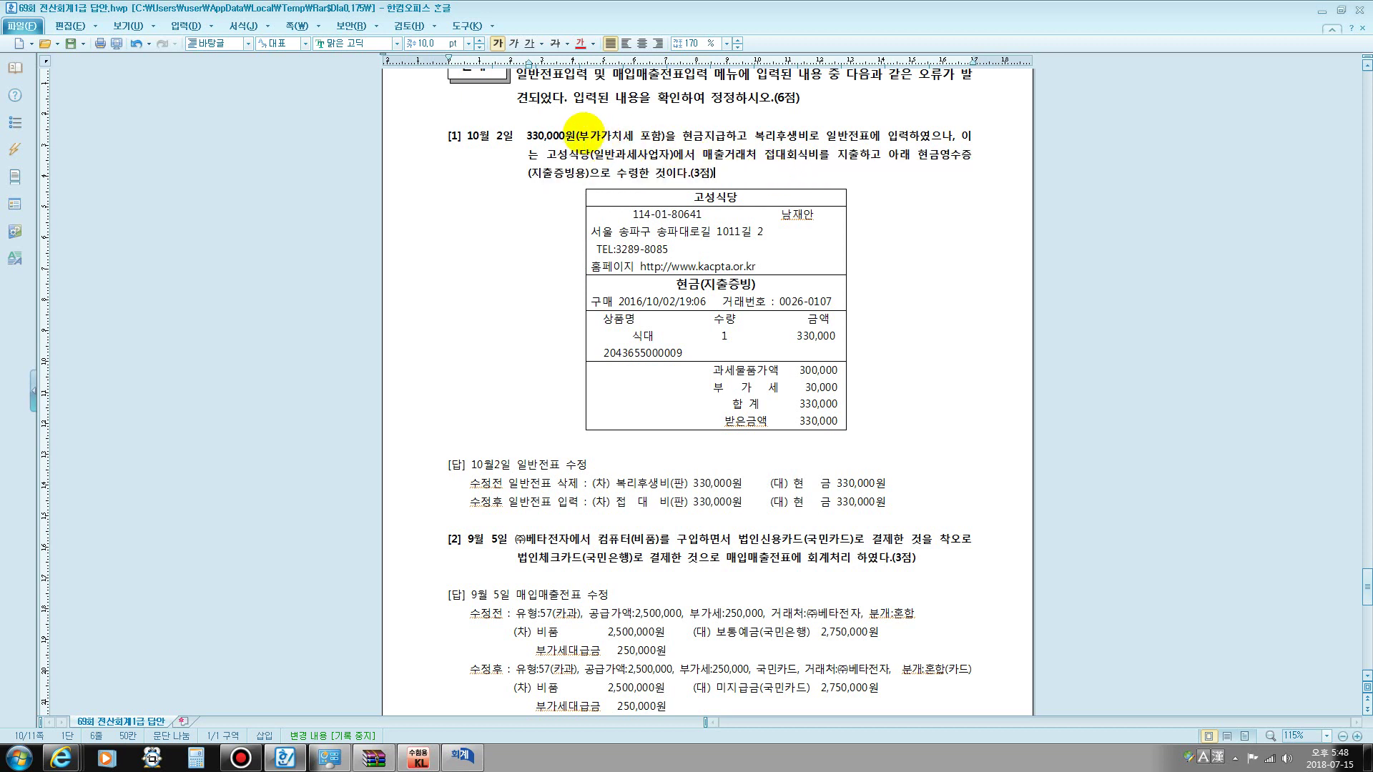
{"action": "left_click_drag", "start_coordinate": [579, 135], "coordinate": [661, 133]}
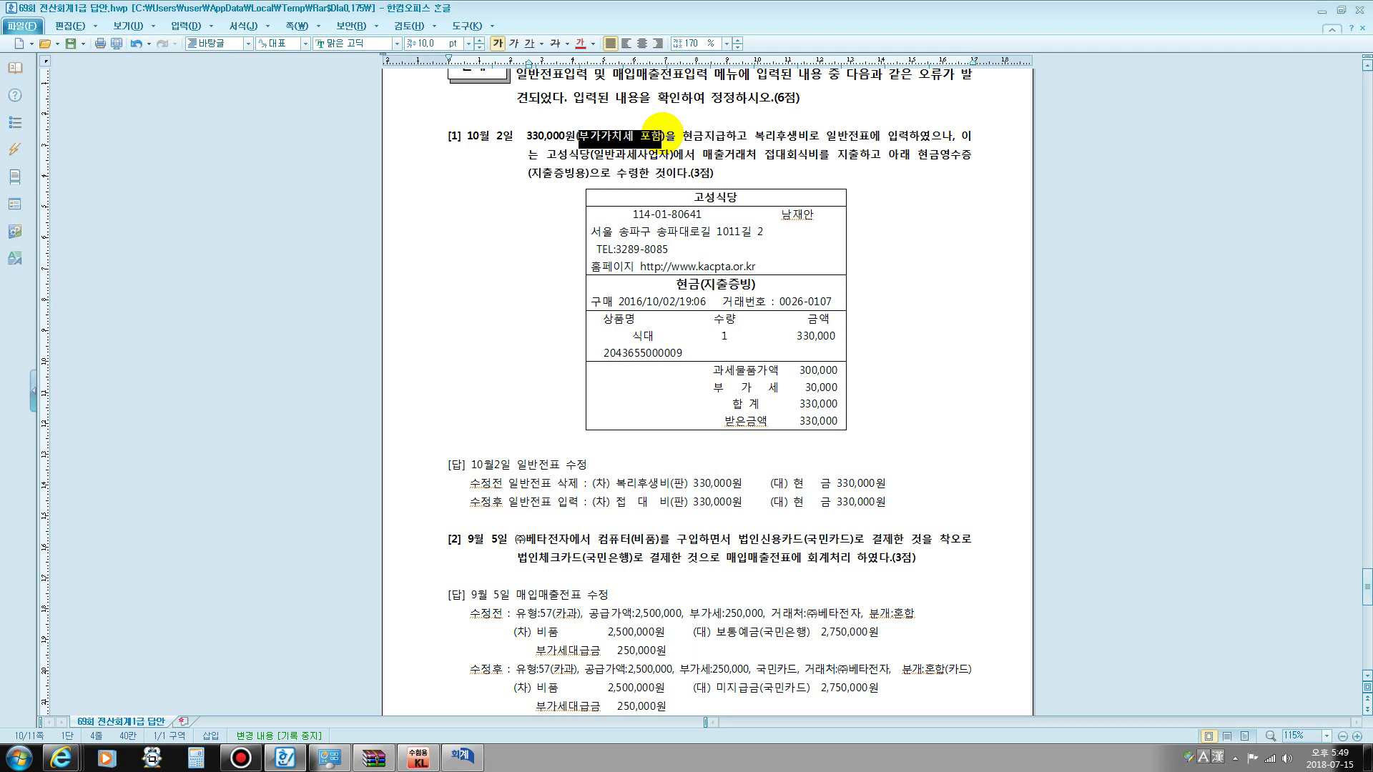
{"action": "left_click", "coordinate": [749, 135]}
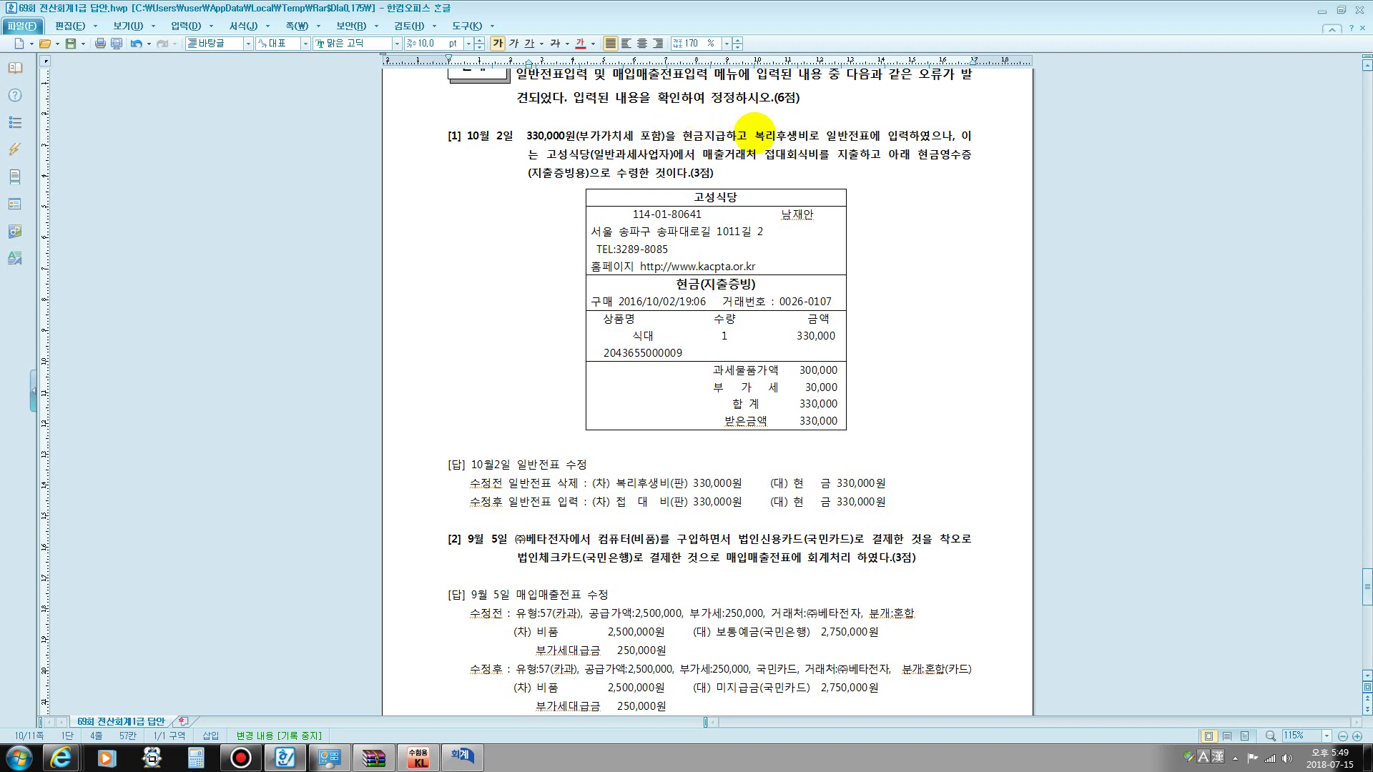
- Highlight the wrongly recorded 복리후생비 wording, then place the cursor after question [1]
{"action": "left_click_drag", "start_coordinate": [753, 132], "coordinate": [944, 131]}
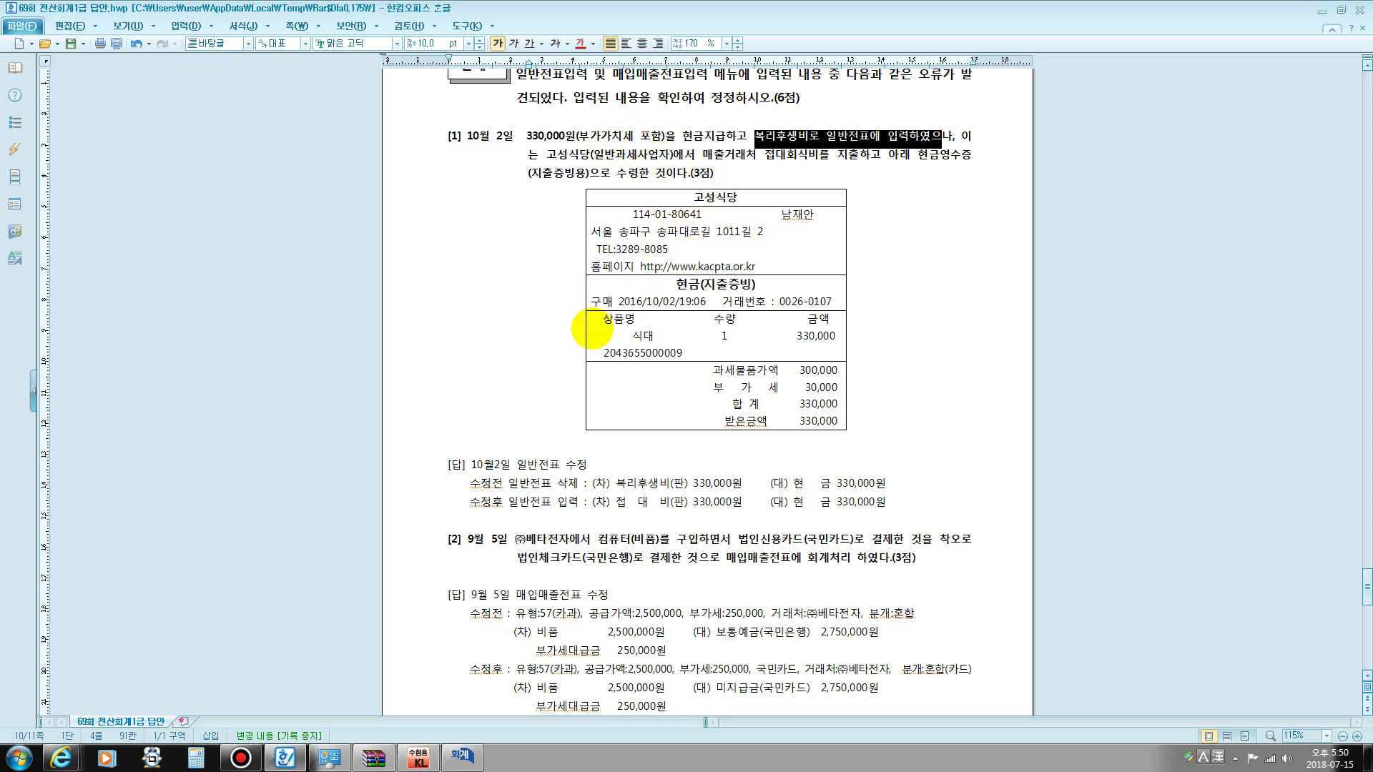
{"action": "left_click", "coordinate": [751, 134]}
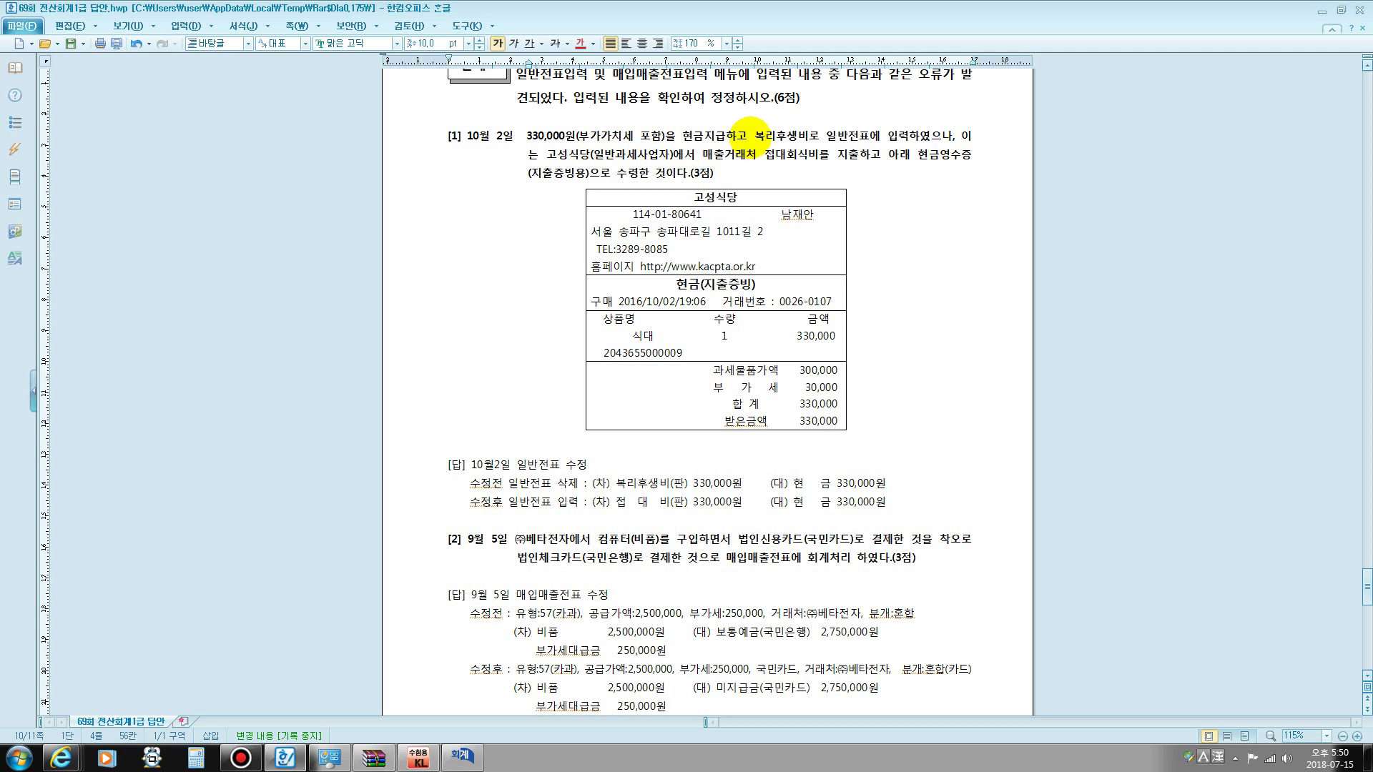
{"action": "left_click_drag", "start_coordinate": [744, 131], "coordinate": [809, 135]}
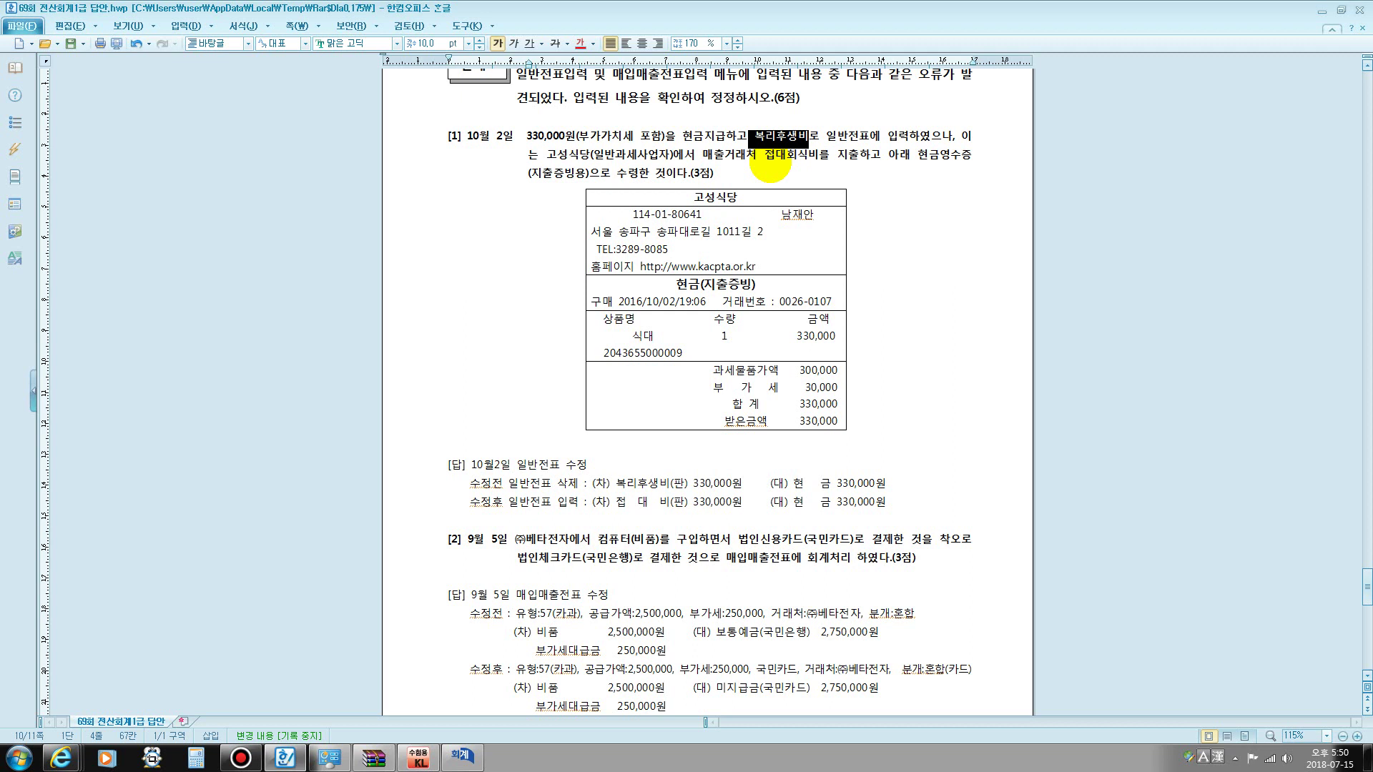
{"action": "left_click", "coordinate": [760, 176]}
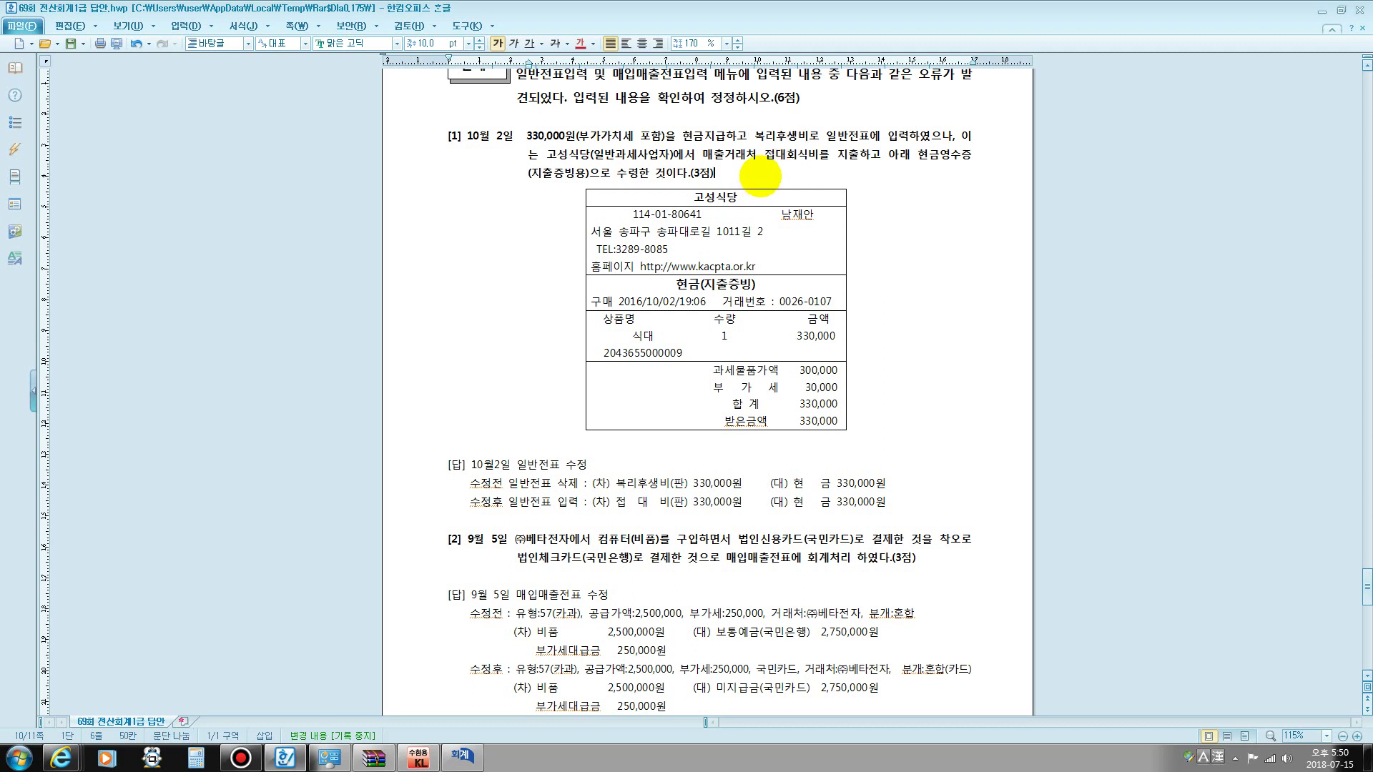
- Note the original 61현과 entry: 복리후생비 300,000 and 부가세대급금 30,000
{"action": "key", "text": "Return"}
{"action": "key", "text": "Return"}
{"action": "type", "text": "61"}
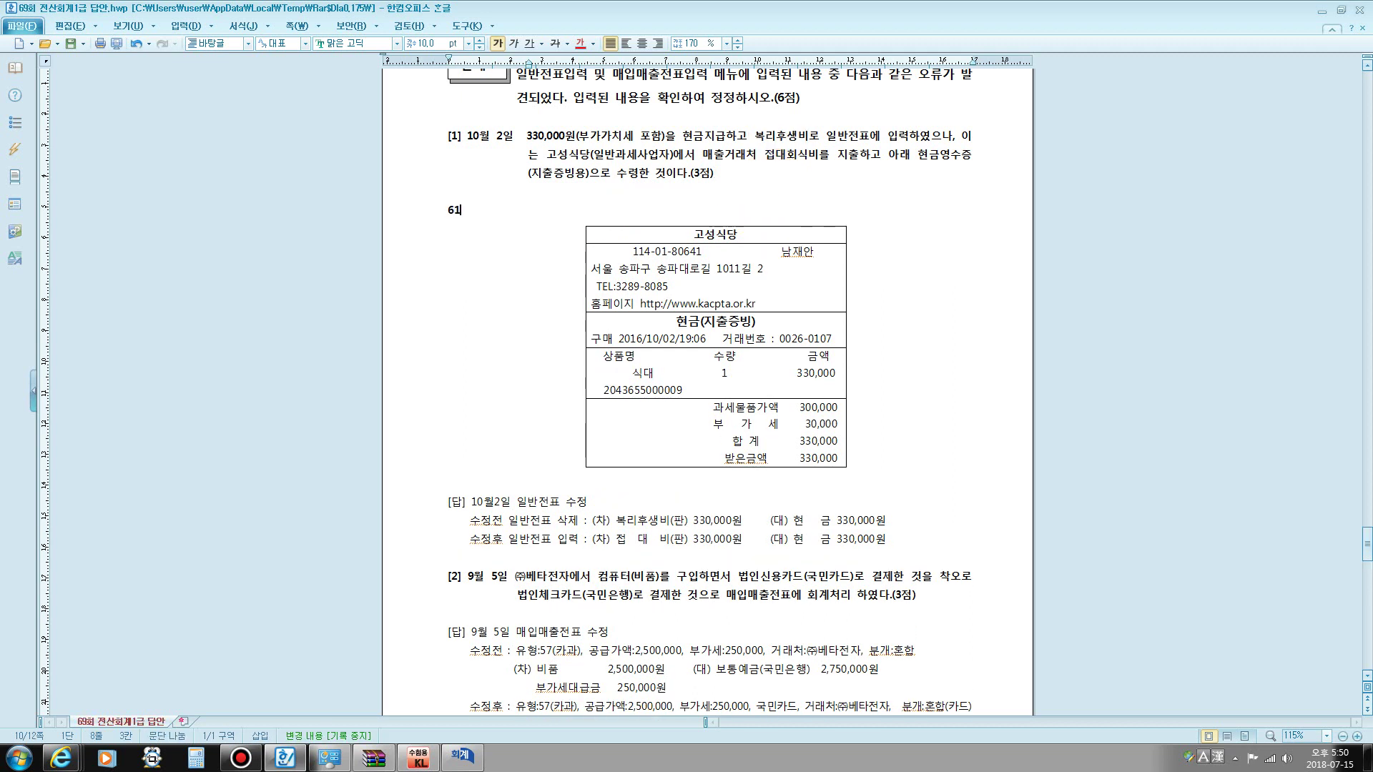
{"action": "type", "text": "현ㄱㅘ  복리"}
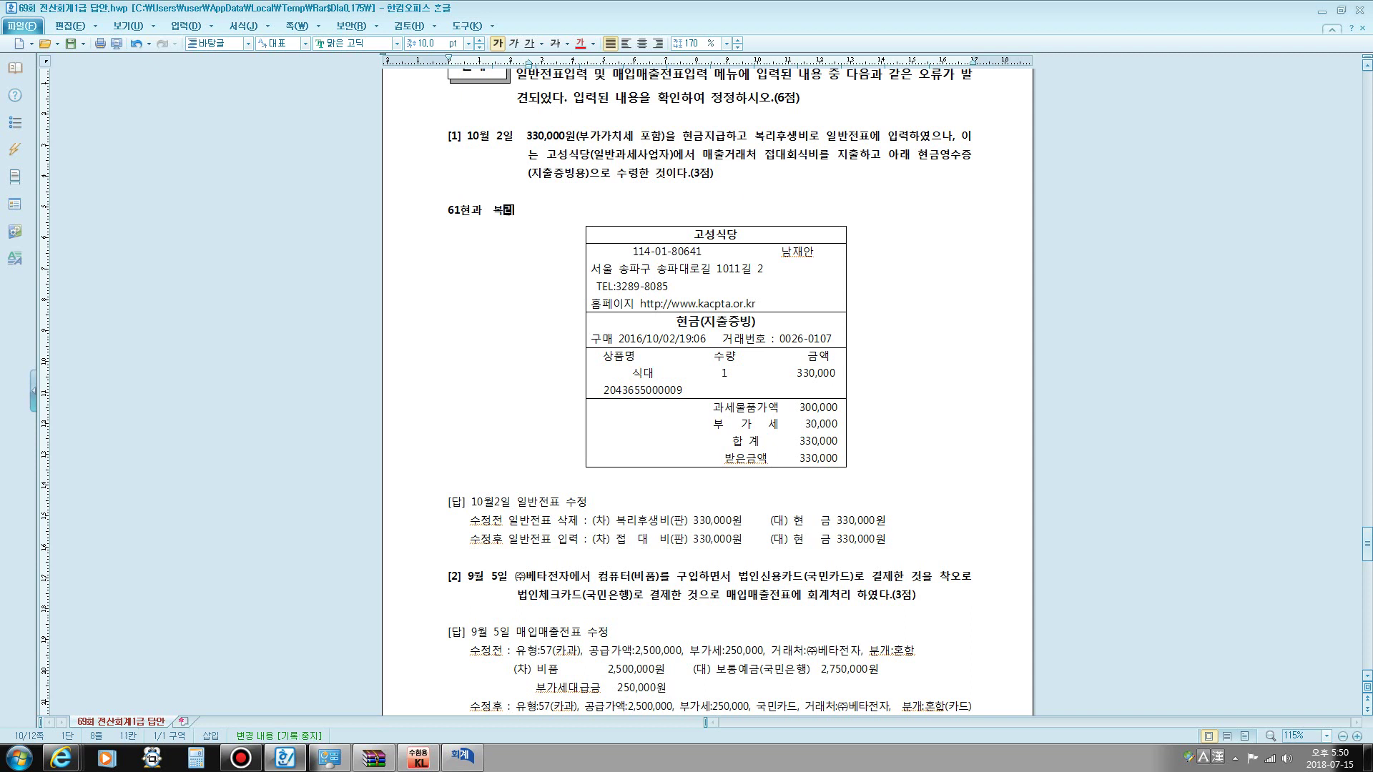
{"action": "type", "text": "후생비 "}
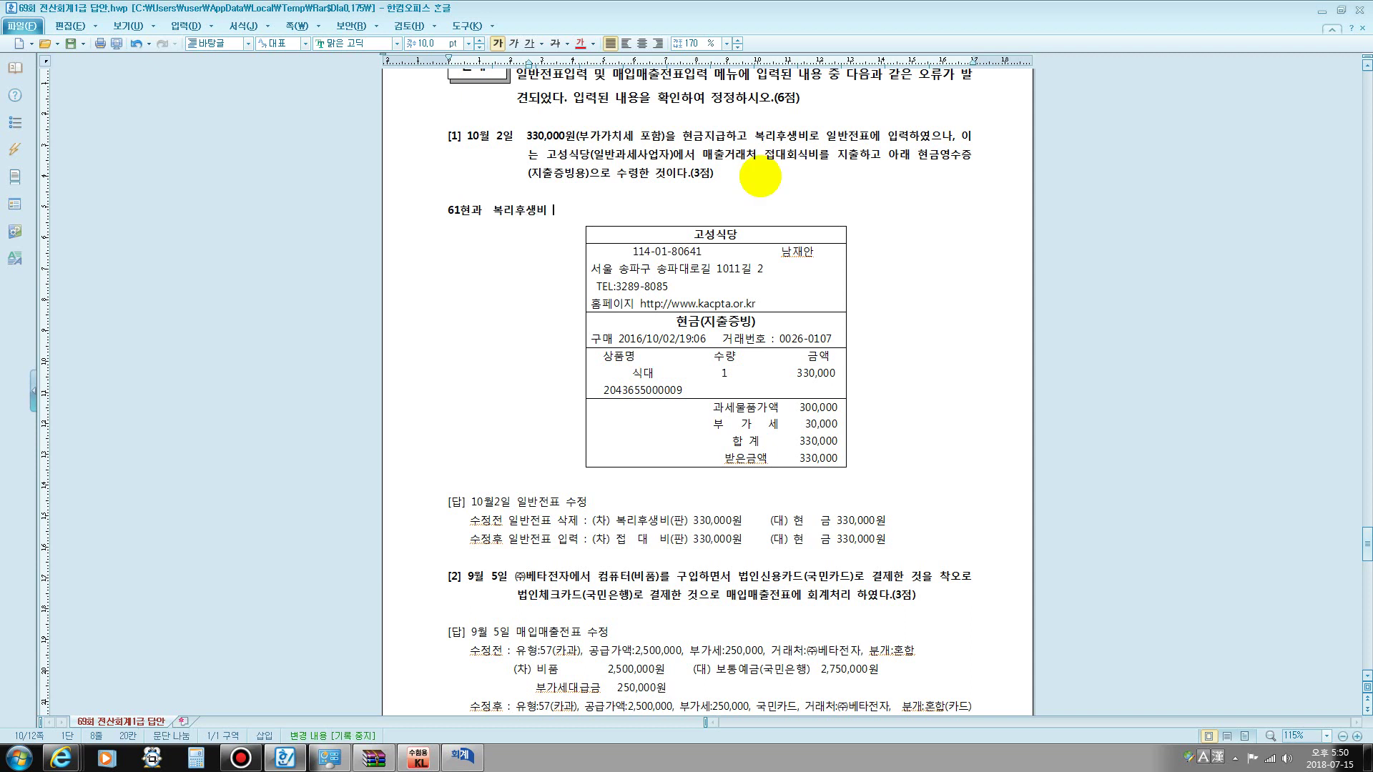
{"action": "type", "text": "300,000"}
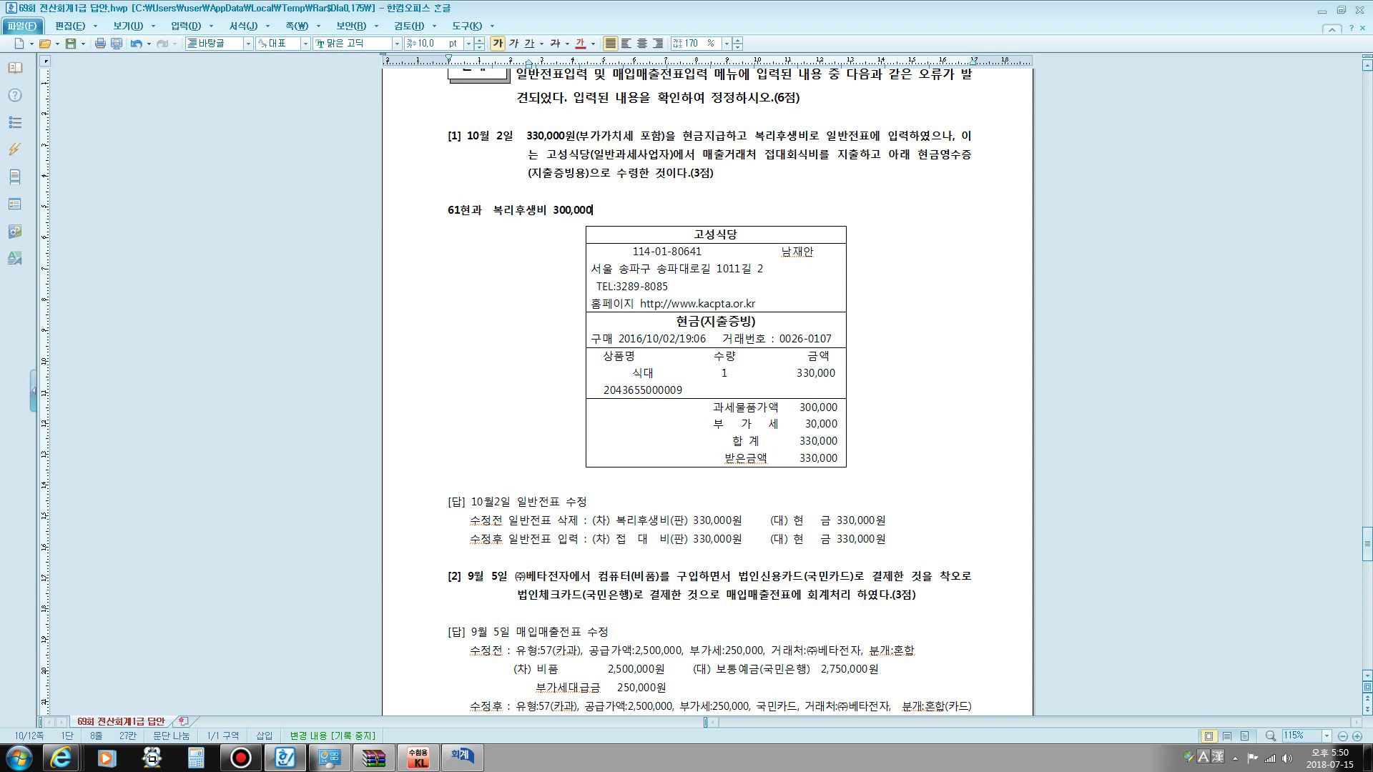
{"action": "key", "text": "Return"}
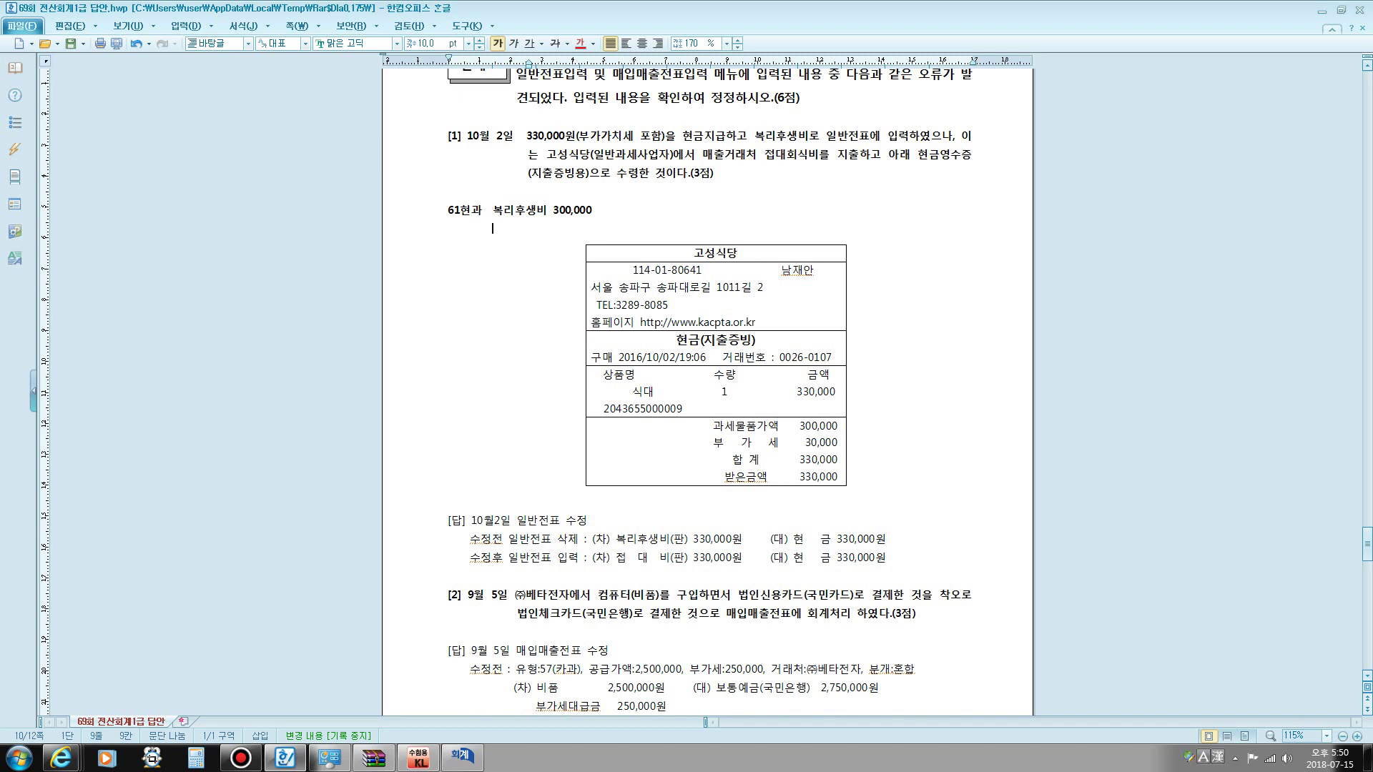
{"action": "type", "text": "부가세대급"}
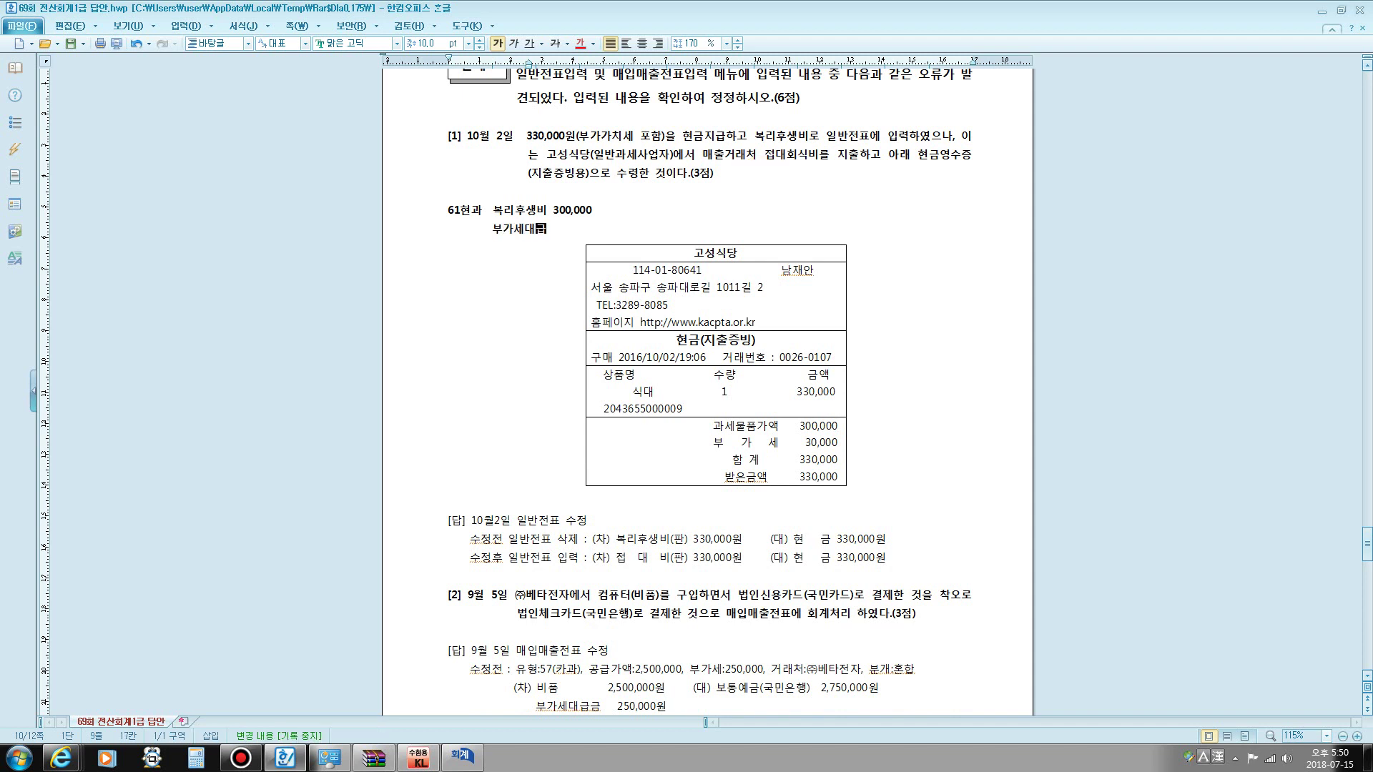
{"action": "type", "text": "금 30,000"}
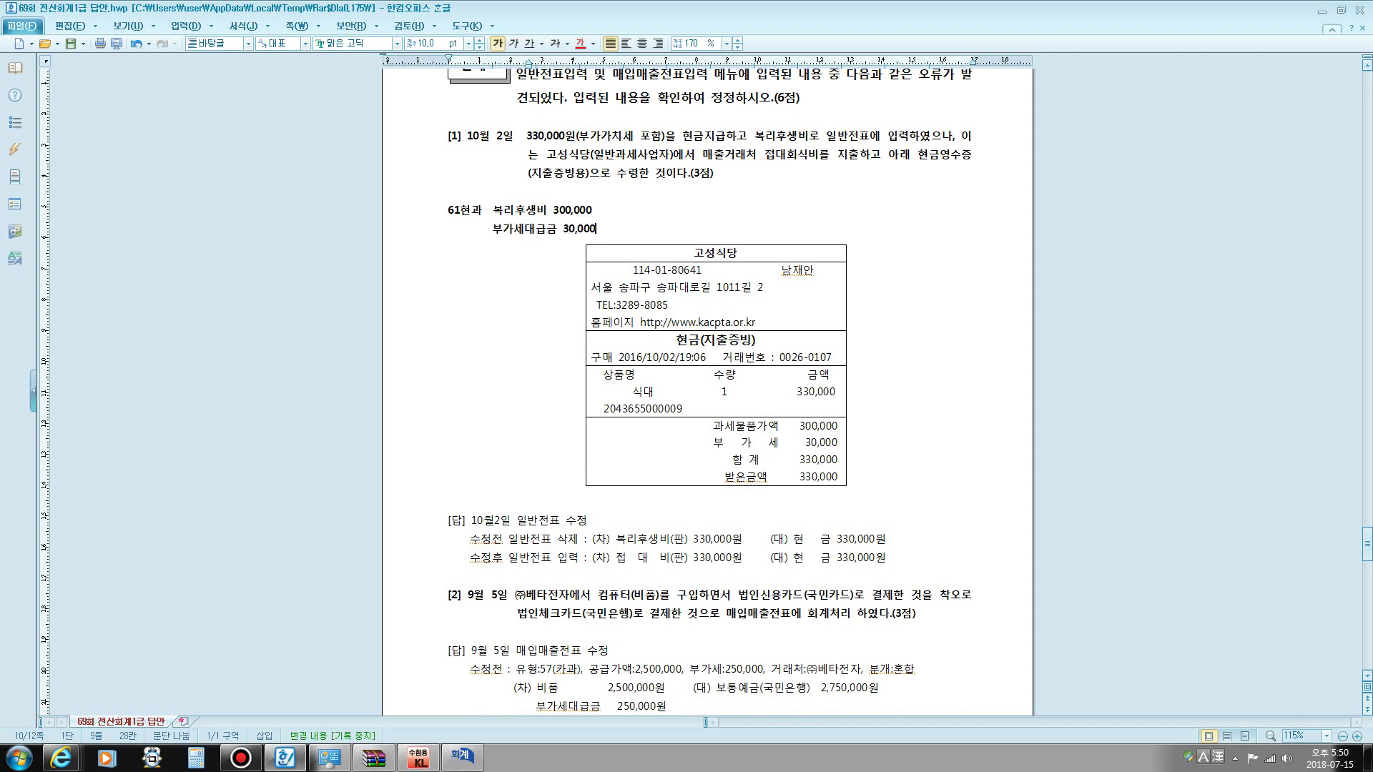
- Add 현금 330,000 to the 61현과 line and a new line 복리후생비 330,000 / 현금 330,000
{"action": "left_click", "coordinate": [454, 191]}
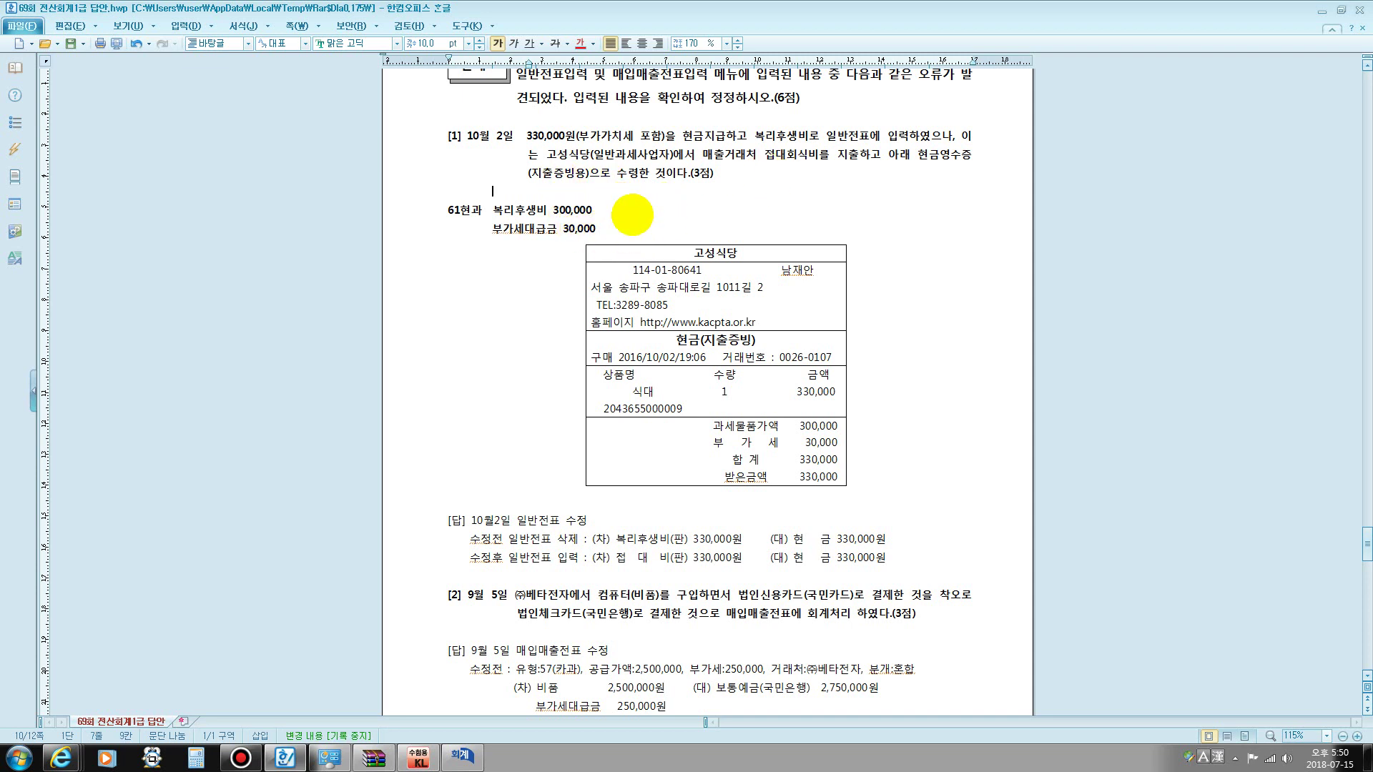
{"action": "left_click", "coordinate": [627, 211]}
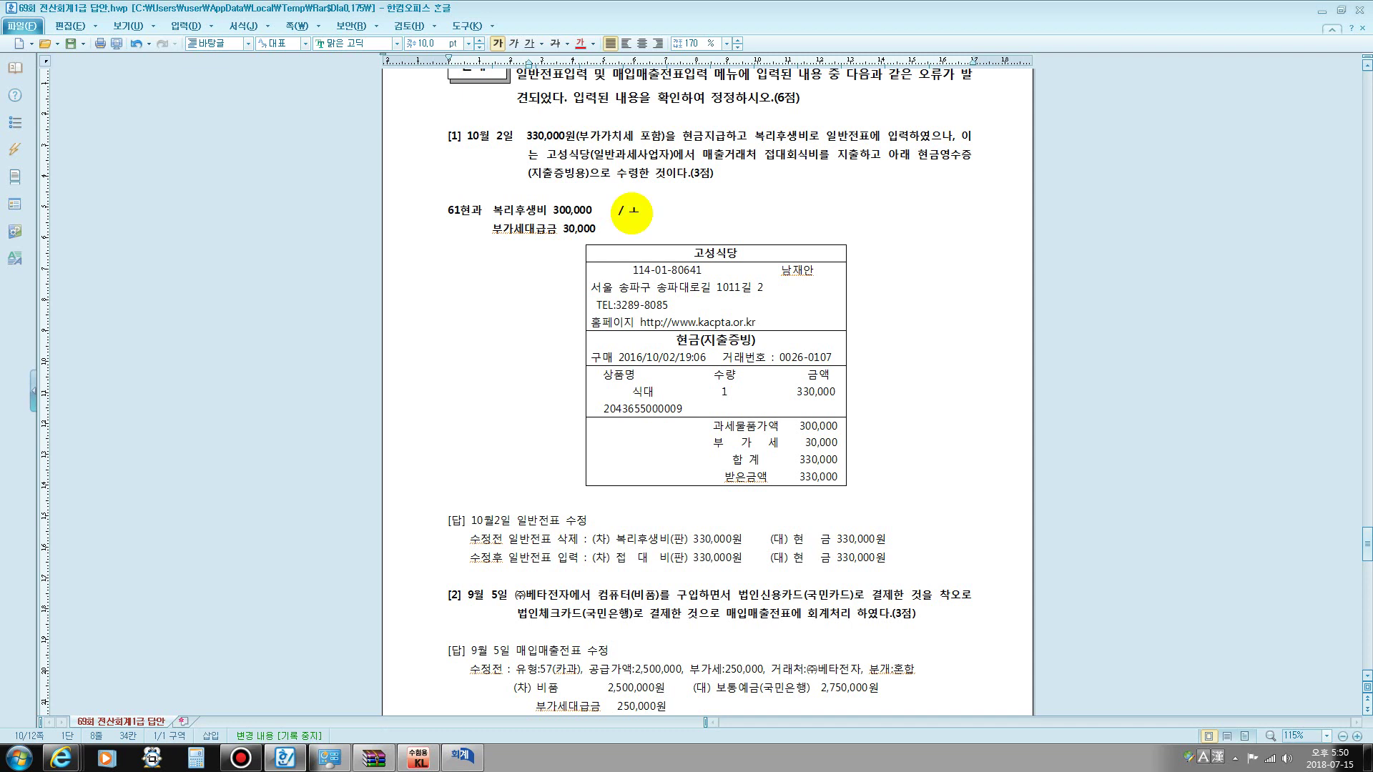
{"action": "type", "text": "현금"}
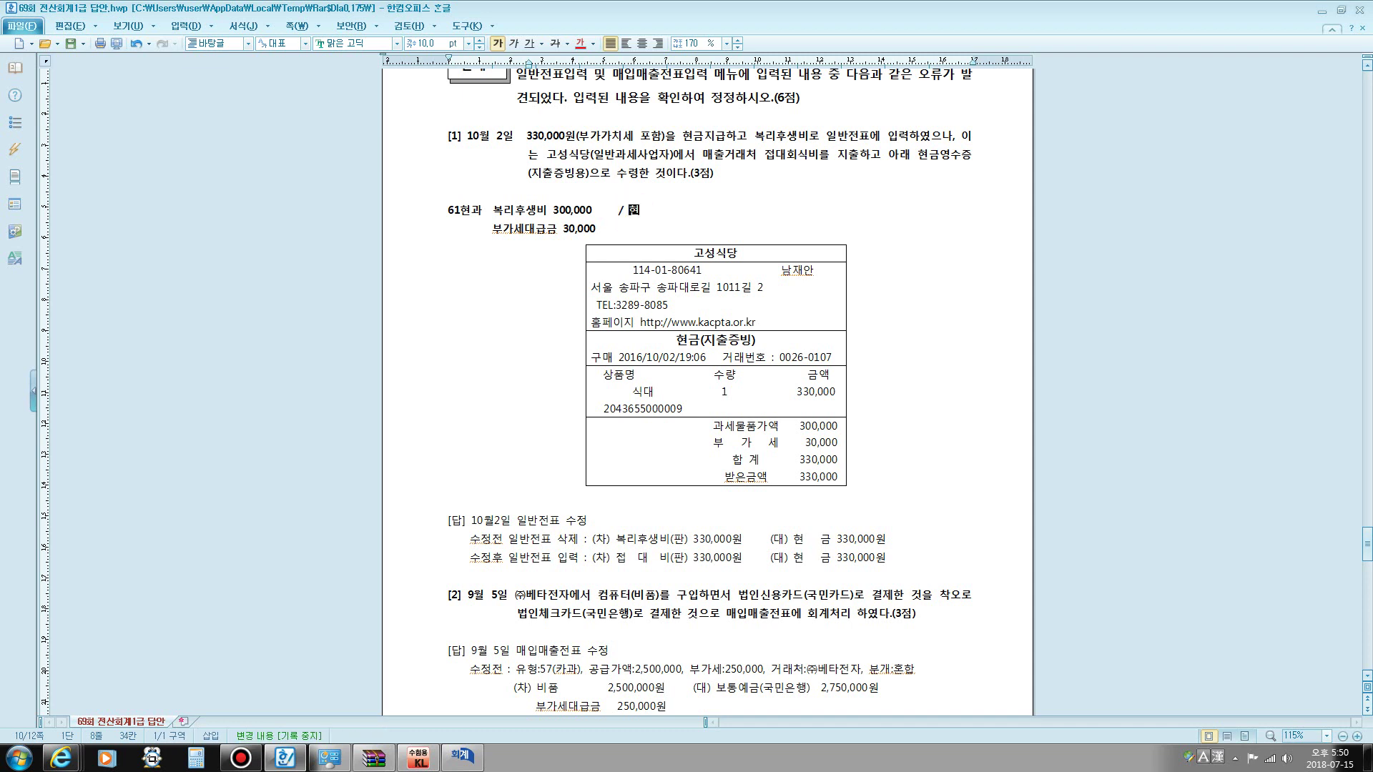
{"action": "type", "text": " 330,000"}
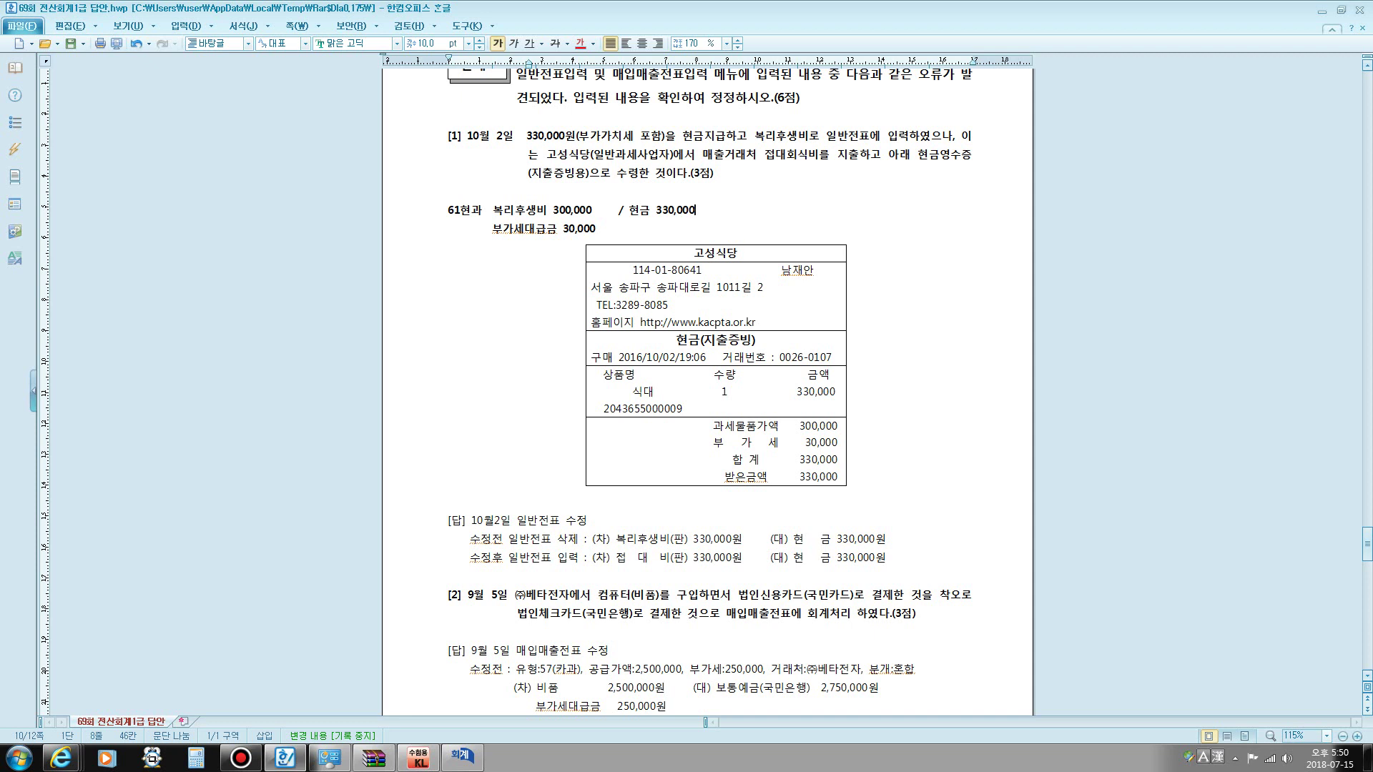
{"action": "left_click", "coordinate": [608, 232]}
{"action": "key", "text": "Return"}
{"action": "key", "text": "Return"}
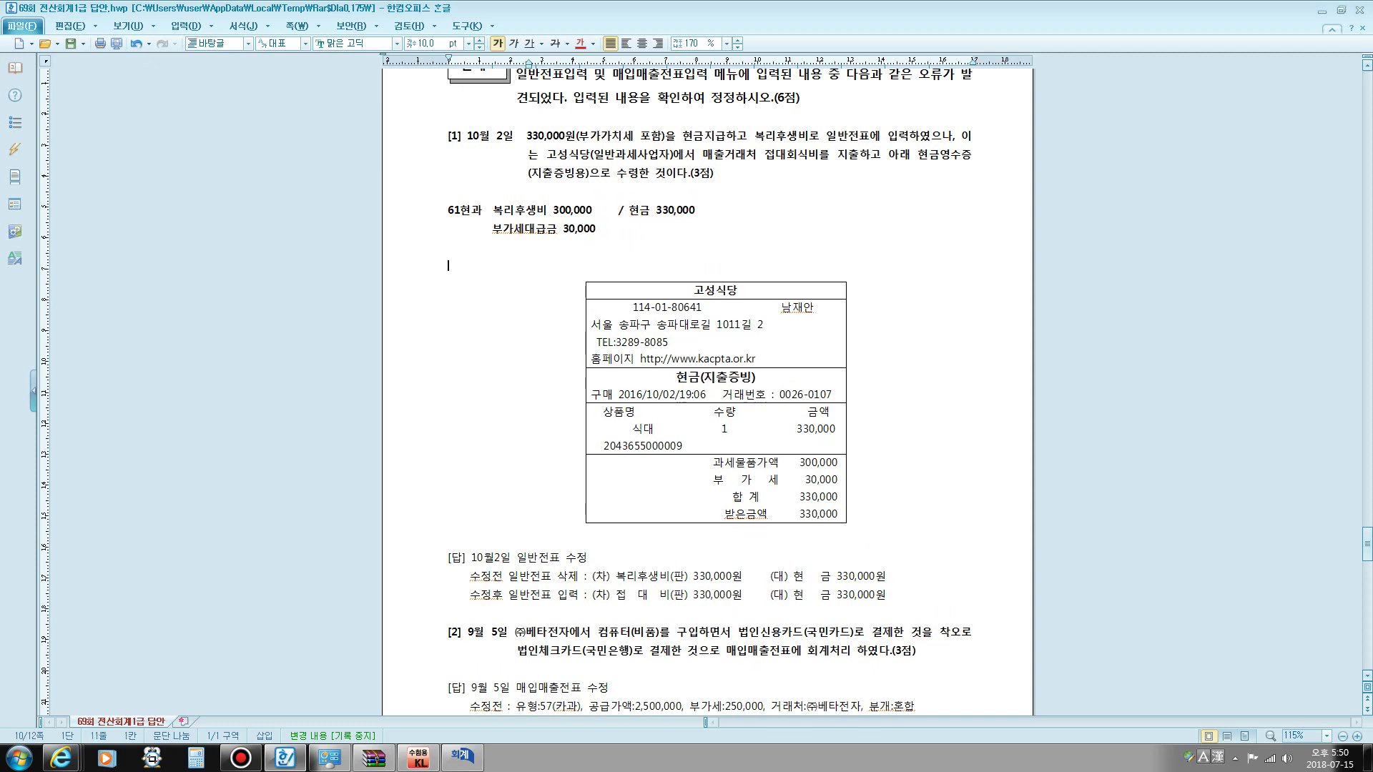
{"action": "type", "text": "복리후"}
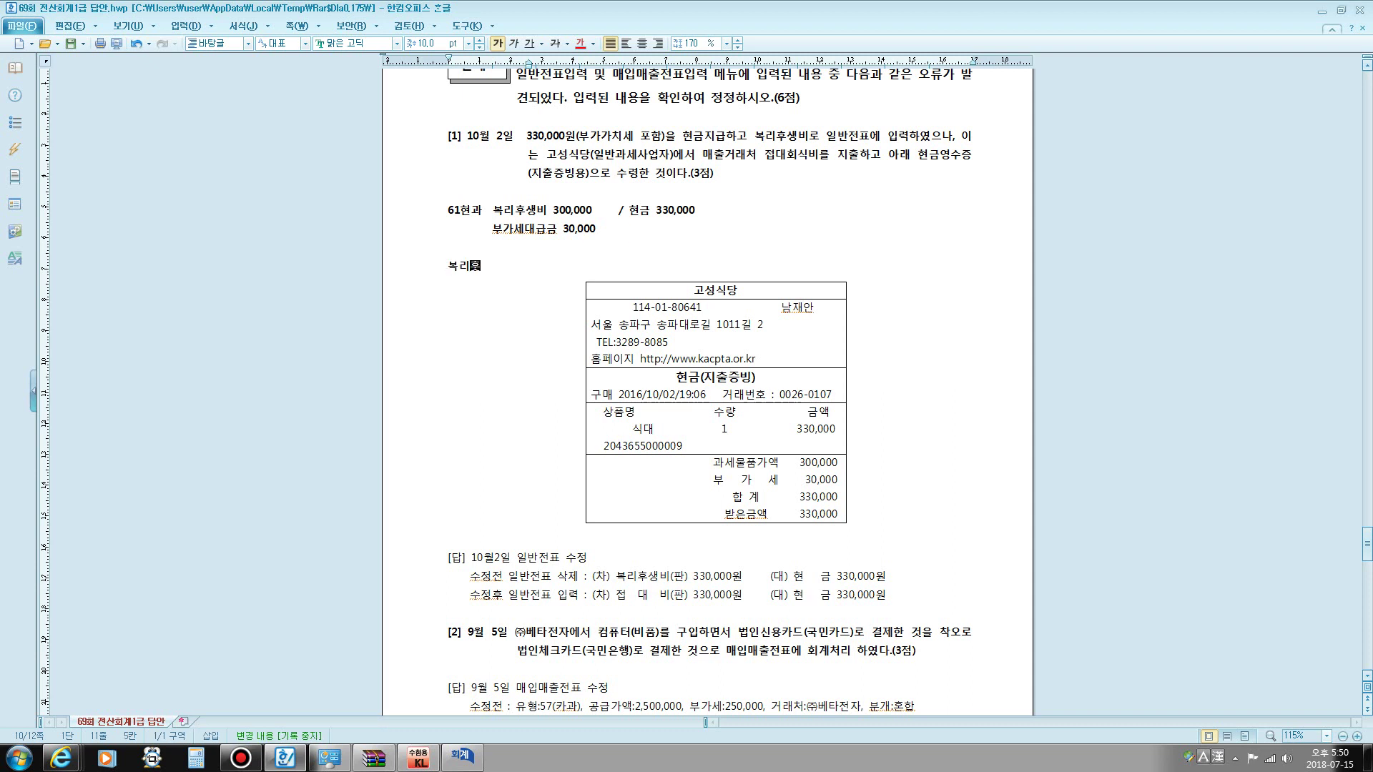
{"action": "type", "text": "새ㅇ비"}
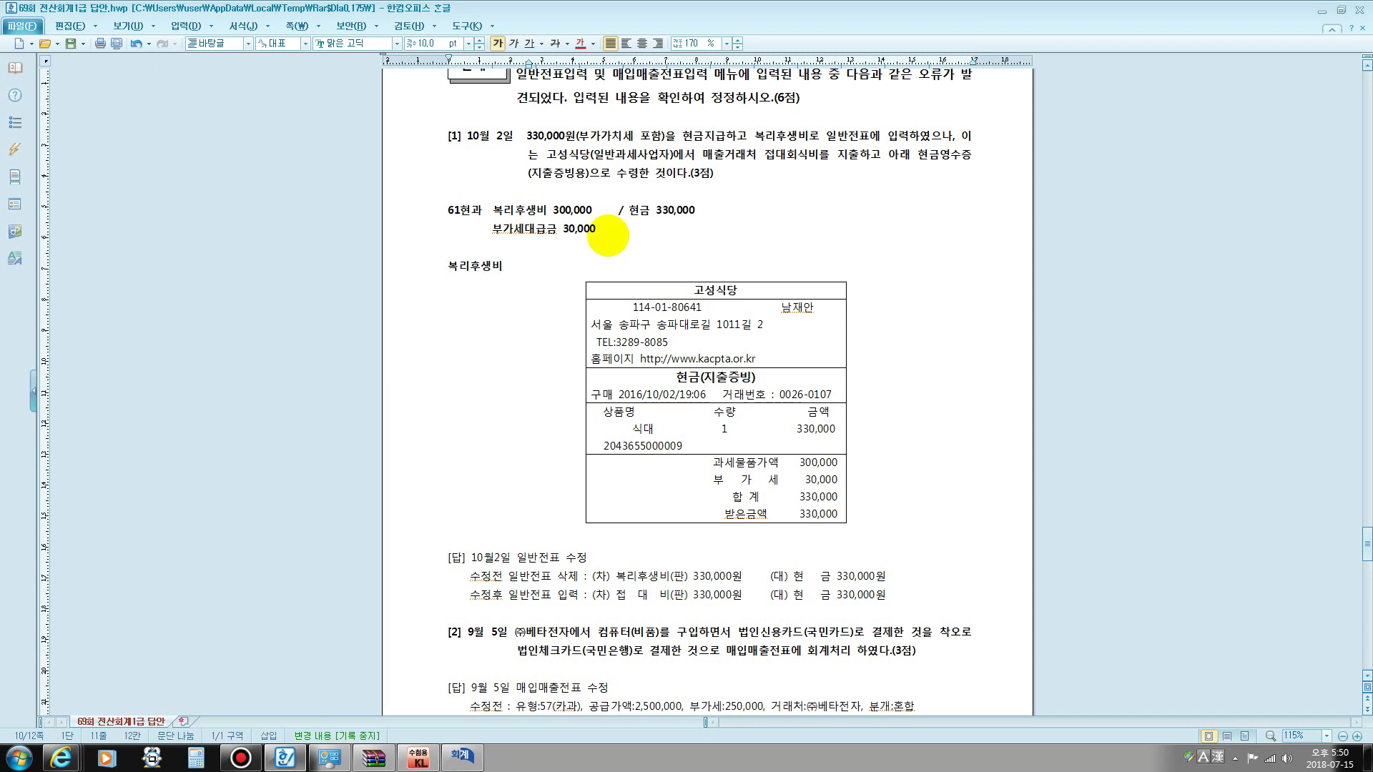
{"action": "type", "text": " 330,000"}
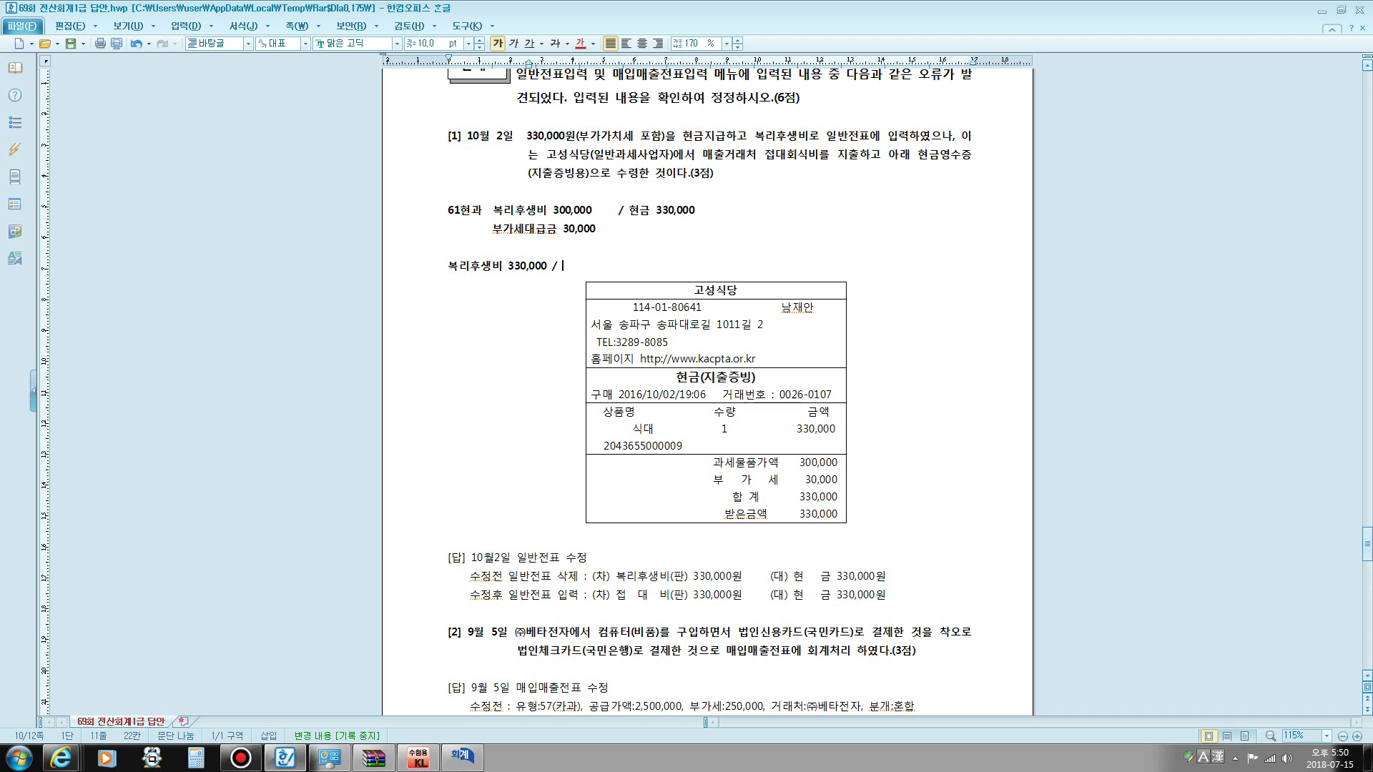
{"action": "type", "text": " / 현금 330,000"}
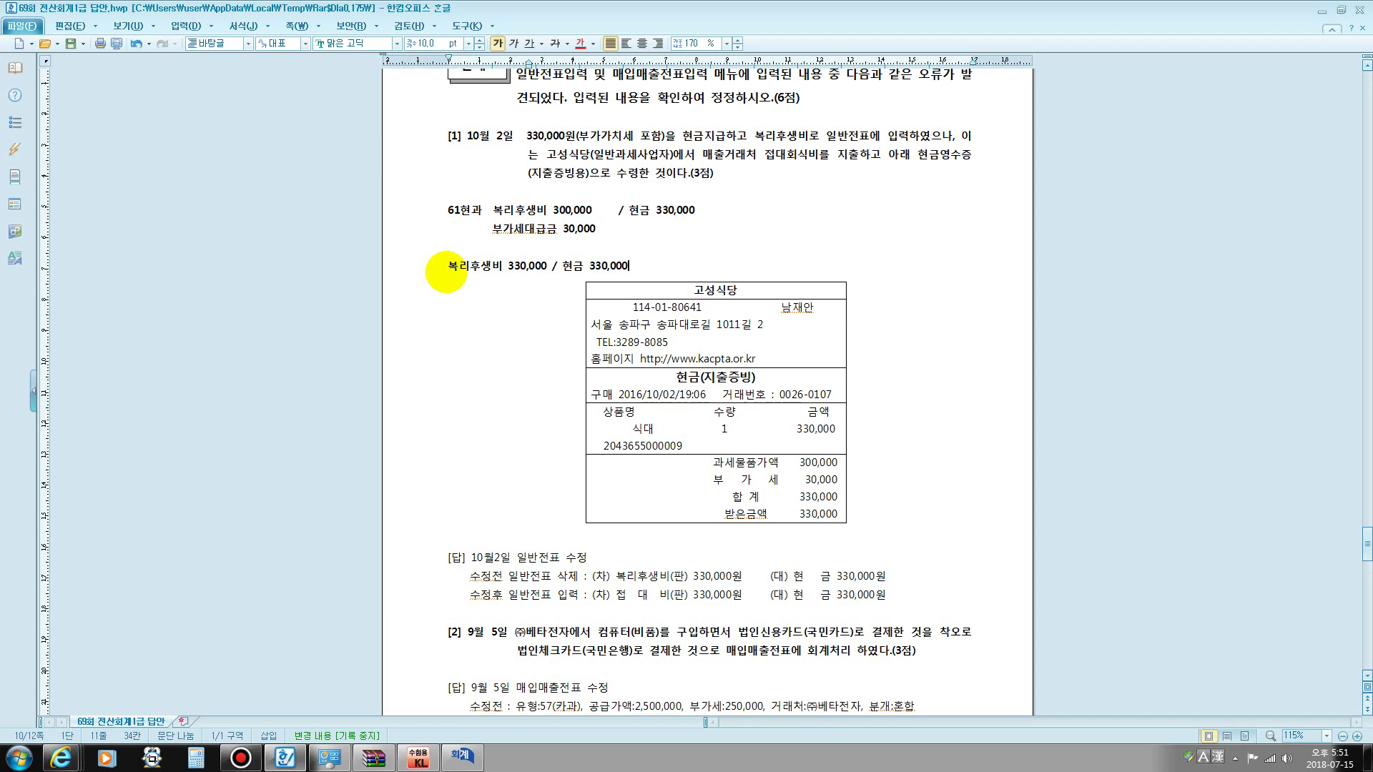
- Close KcLep's purchase and sales entry window, minimize WinRAR, and bring up the KcLep main menu
{"action": "left_click_drag", "start_coordinate": [448, 266], "coordinate": [507, 269]}
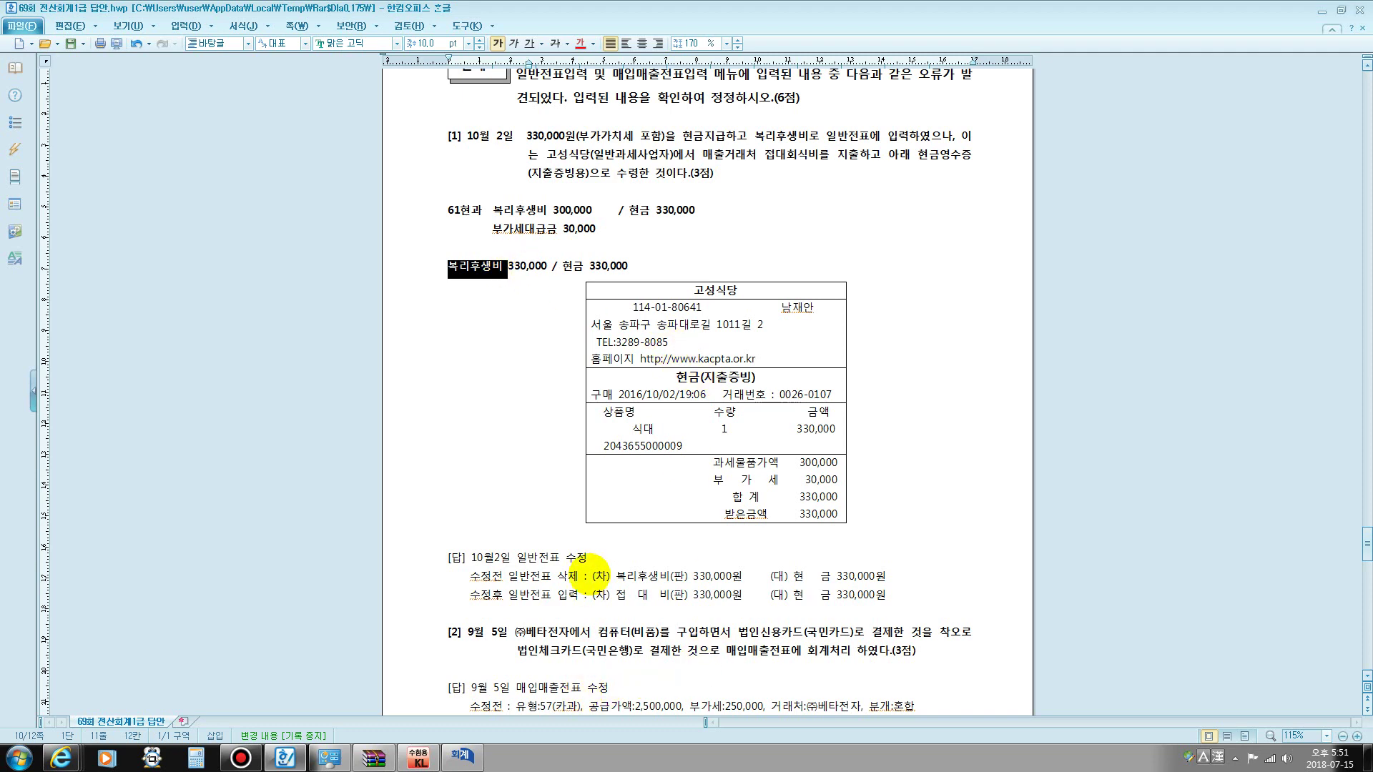
{"action": "scroll", "coordinate": [587, 572], "scroll_direction": "down", "scroll_amount": 3}
{"action": "left_click_drag", "start_coordinate": [552, 427], "coordinate": [874, 429]}
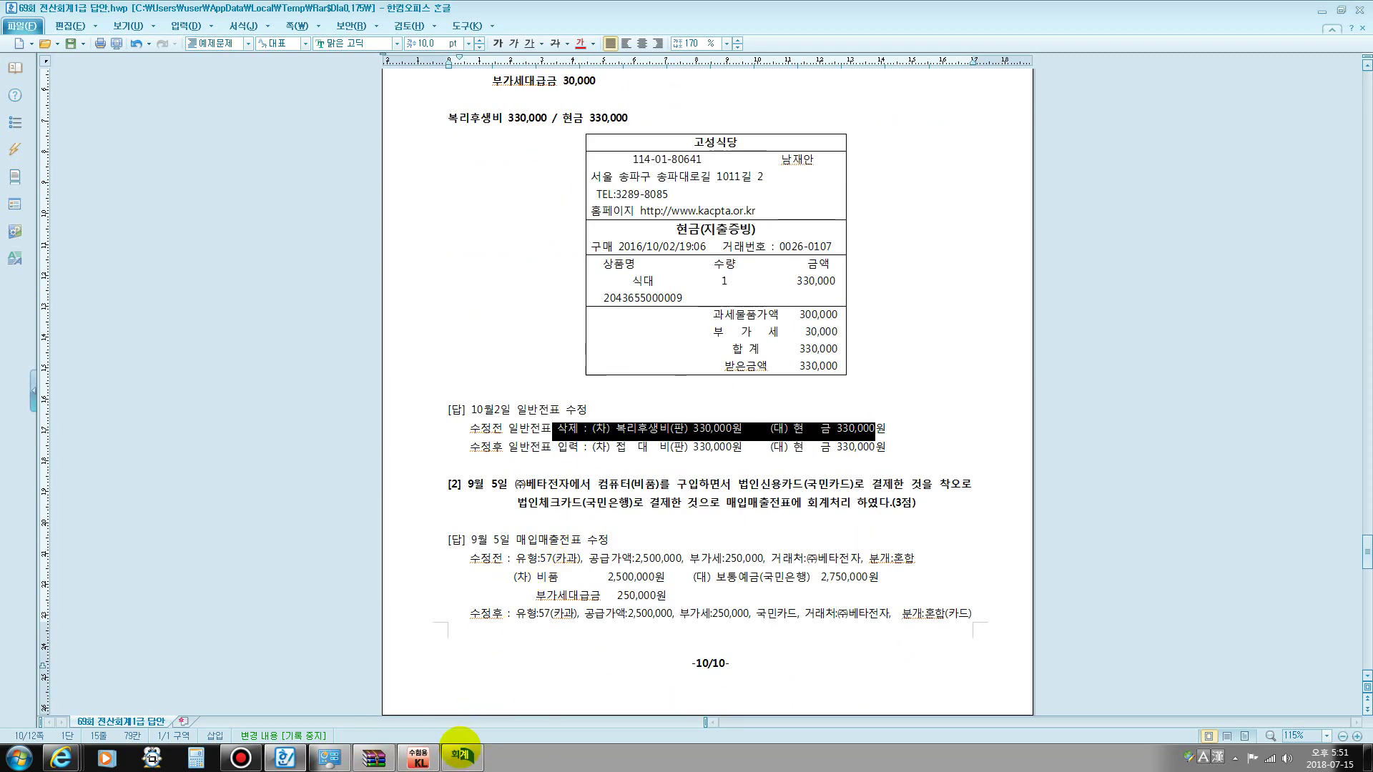
{"action": "left_click", "coordinate": [461, 756]}
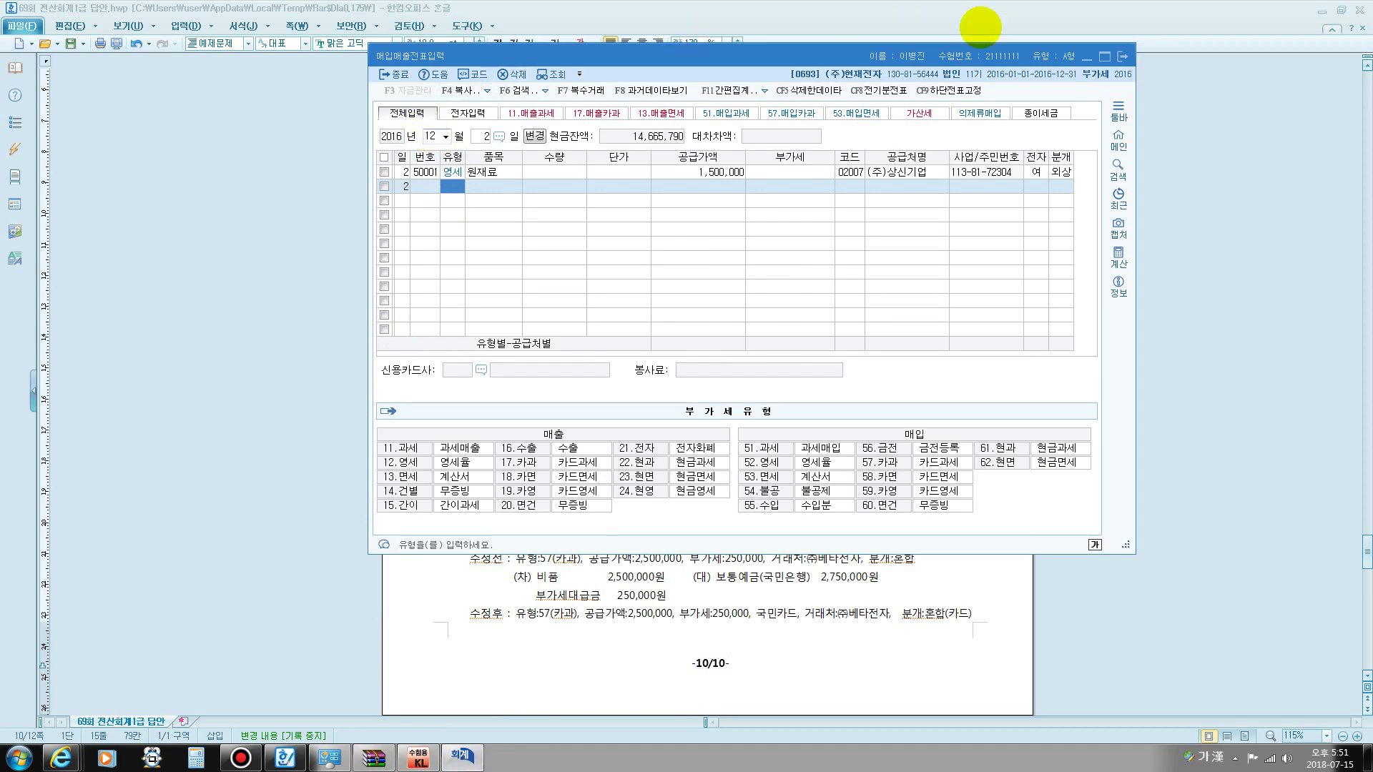
{"action": "left_click", "coordinate": [1123, 56]}
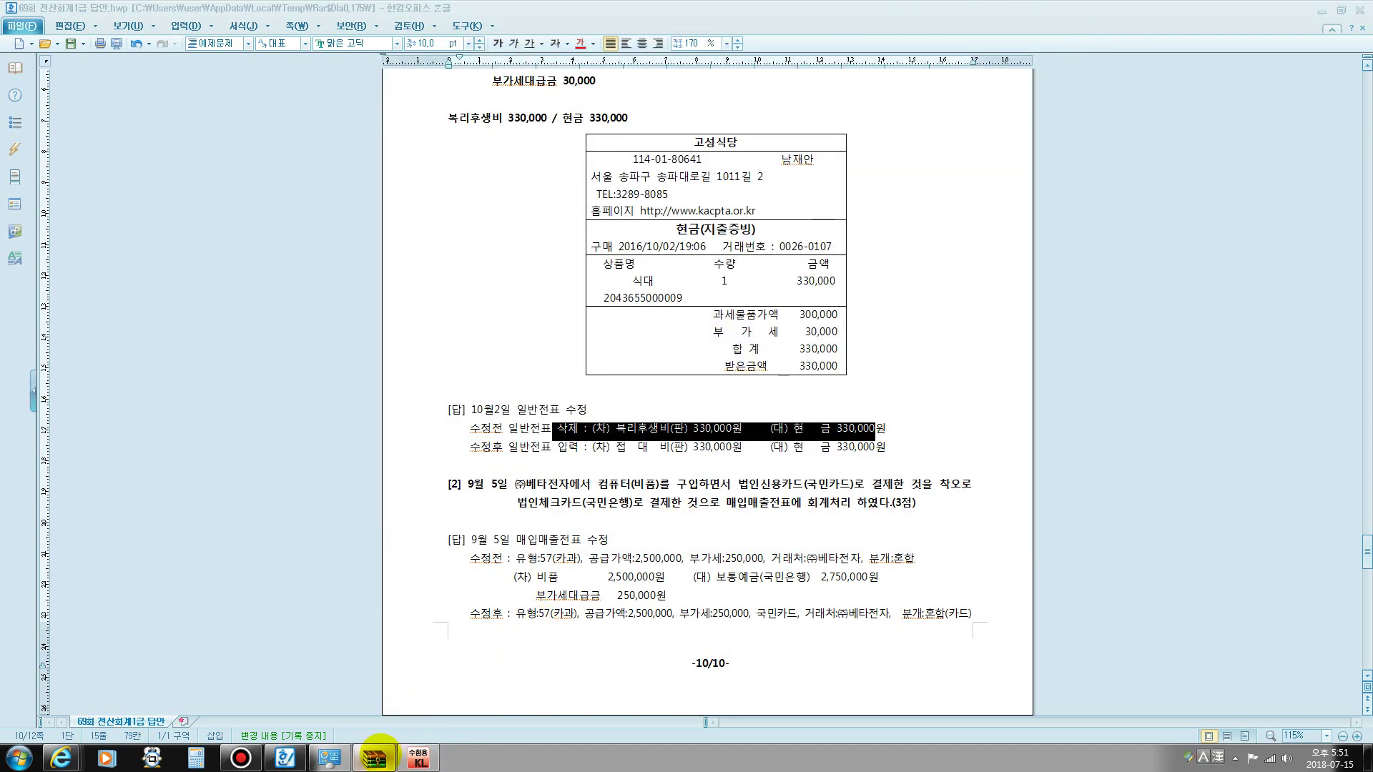
{"action": "left_click", "coordinate": [374, 757]}
{"action": "left_click", "coordinate": [1271, 113]}
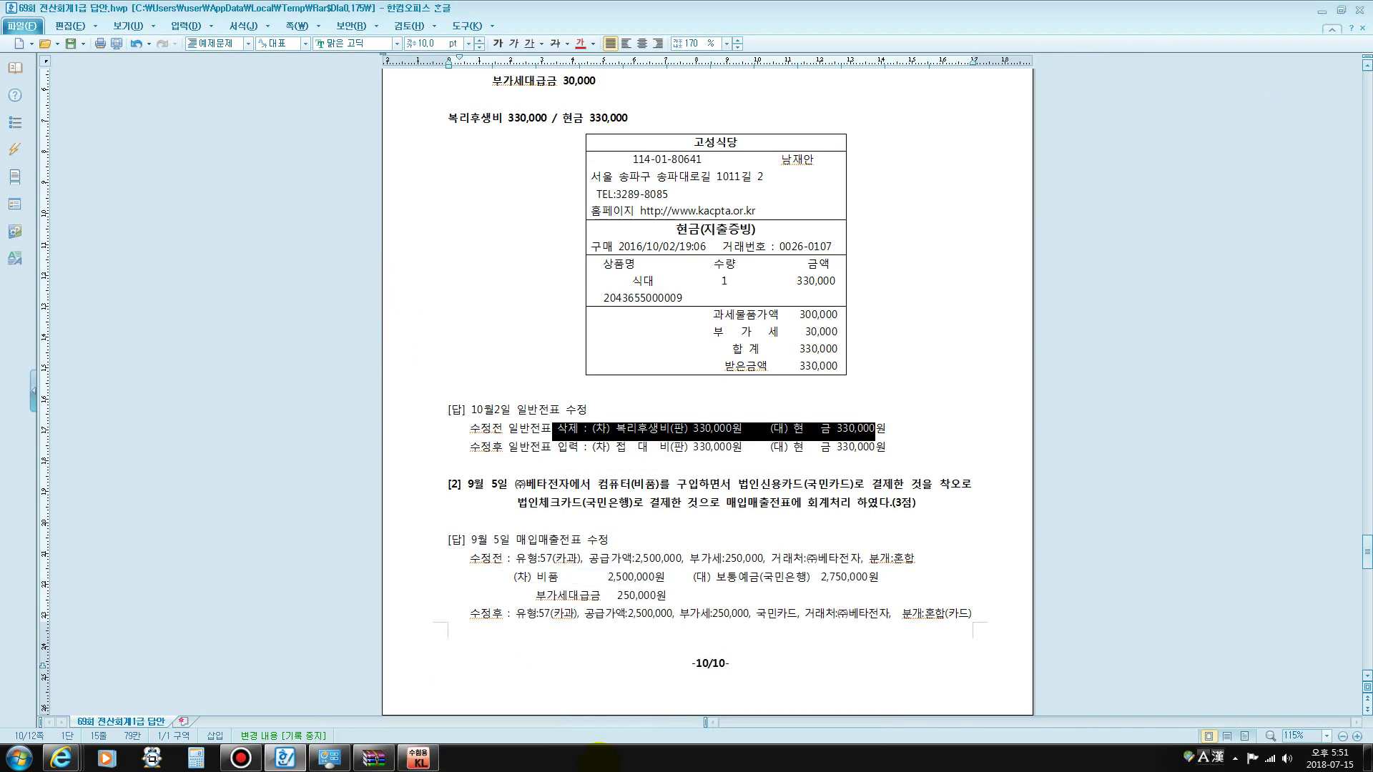
{"action": "left_click", "coordinate": [419, 757]}
- In 일반전표입력 for October 2, replace the 330,000 debit account 0811 복리후생비 with 0813 접대비
{"action": "left_click", "coordinate": [365, 216]}
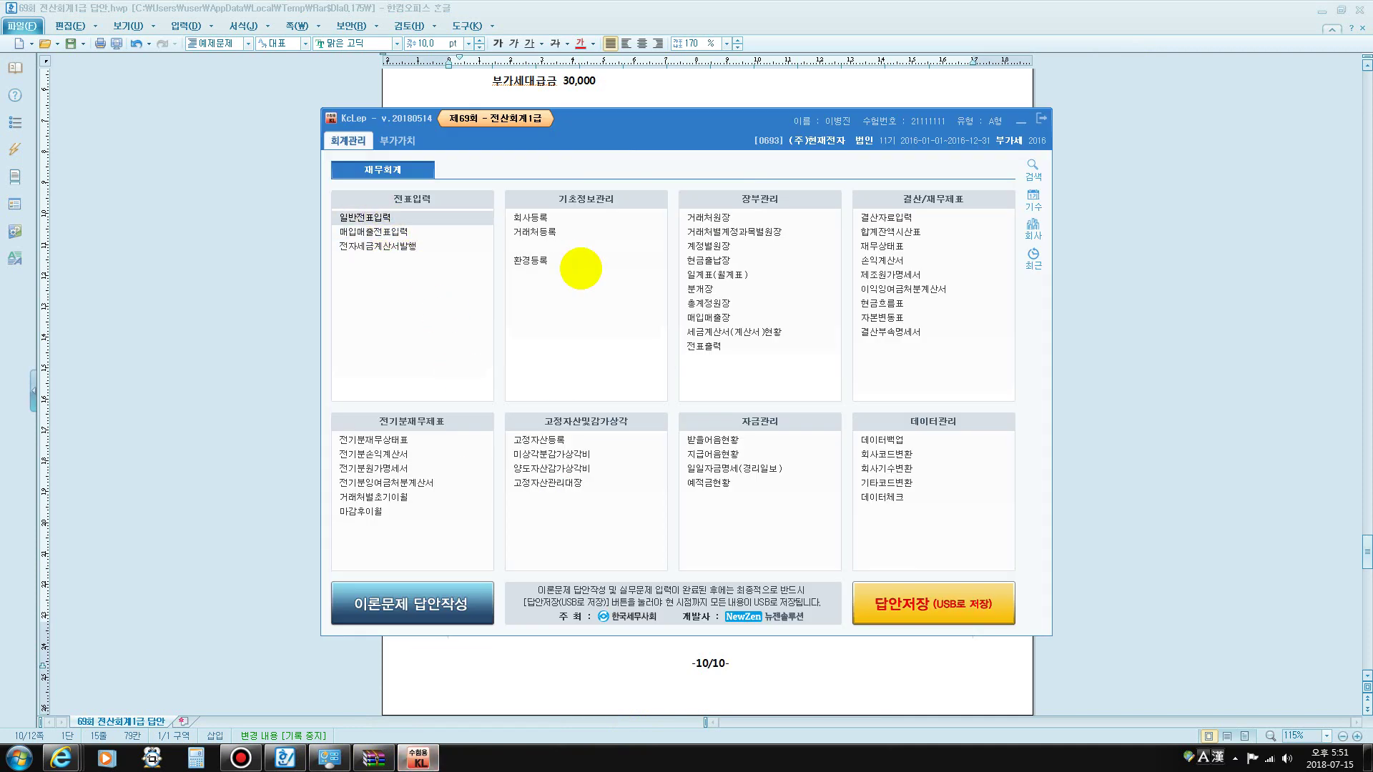
{"action": "type", "text": "10"}
{"action": "key", "text": "Return"}
{"action": "type", "text": "2"}
{"action": "key", "text": "Return"}
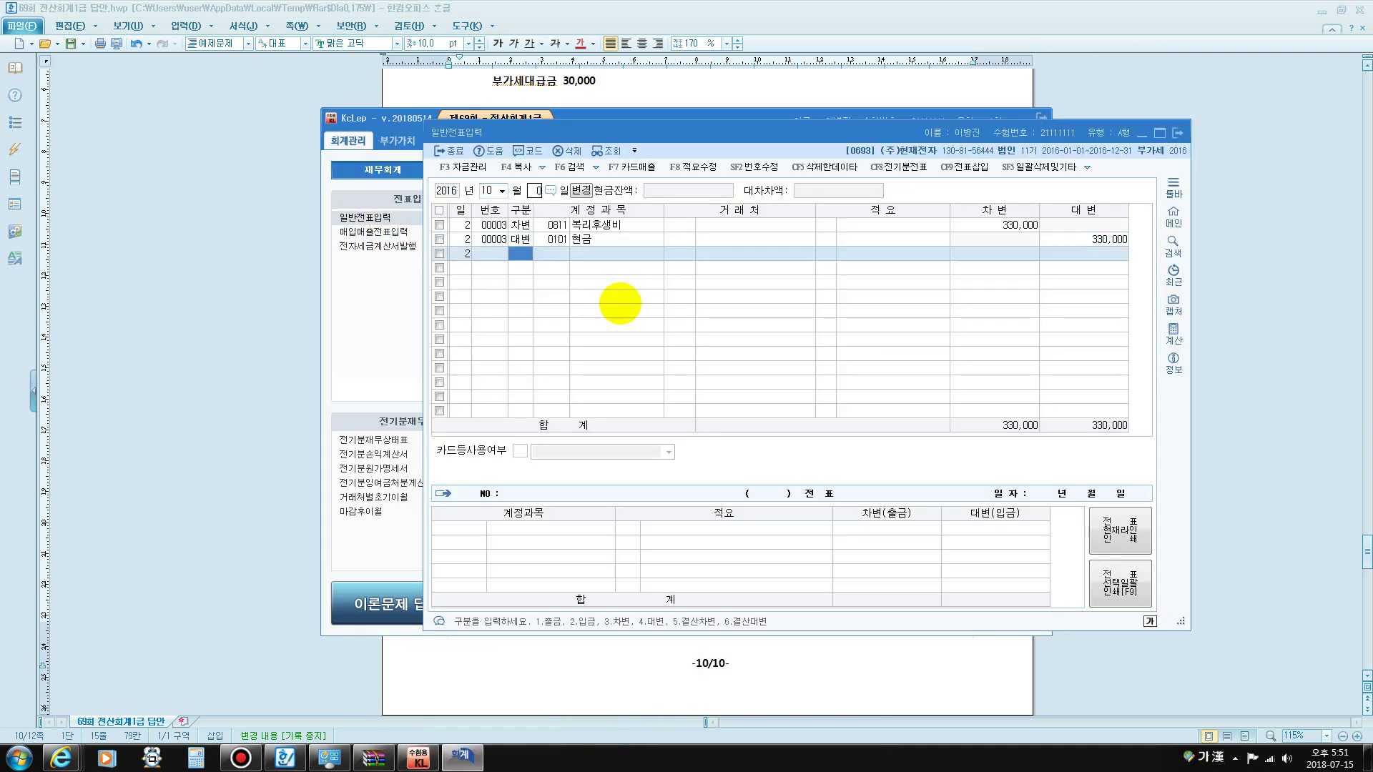
{"action": "left_click", "coordinate": [521, 225]}
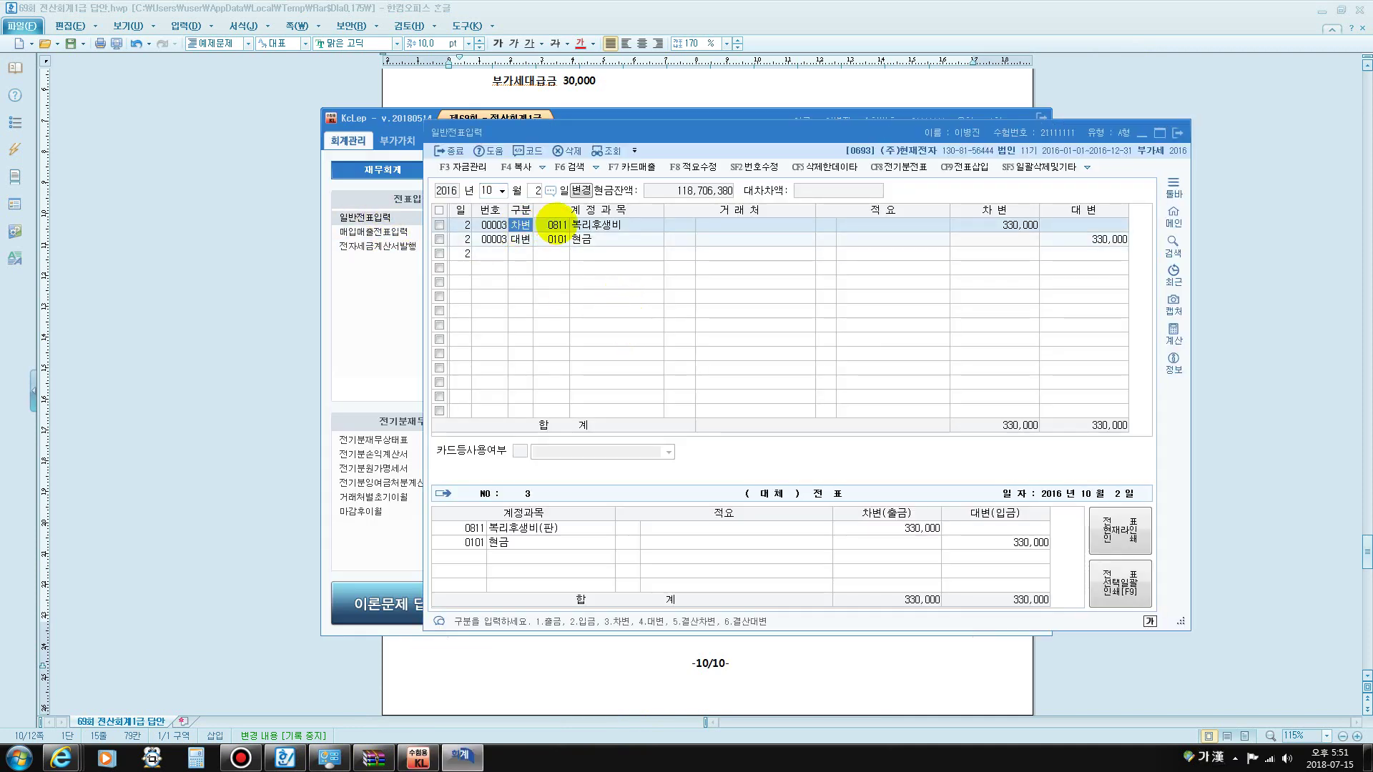
{"action": "left_click", "coordinate": [557, 226]}
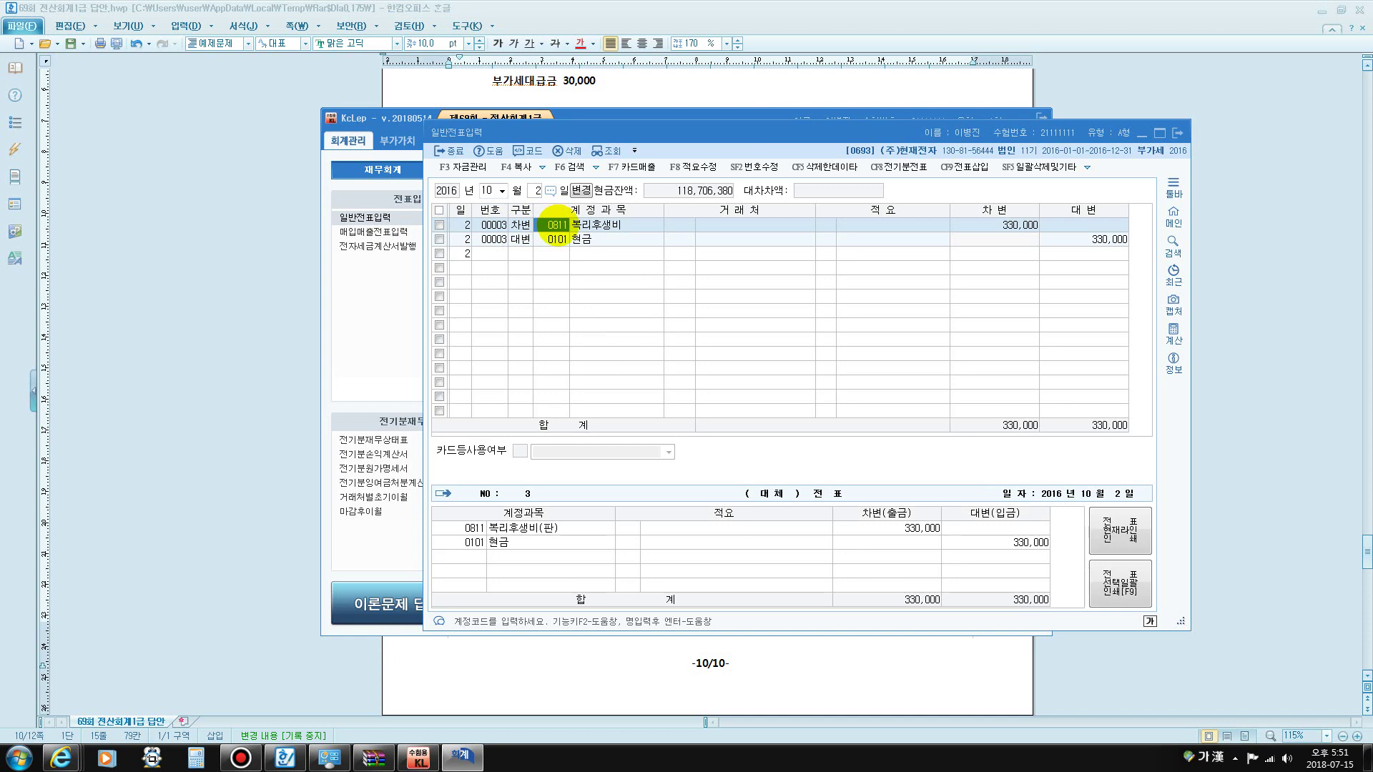
{"action": "type", "text": "접대"}
{"action": "key", "text": "Return"}
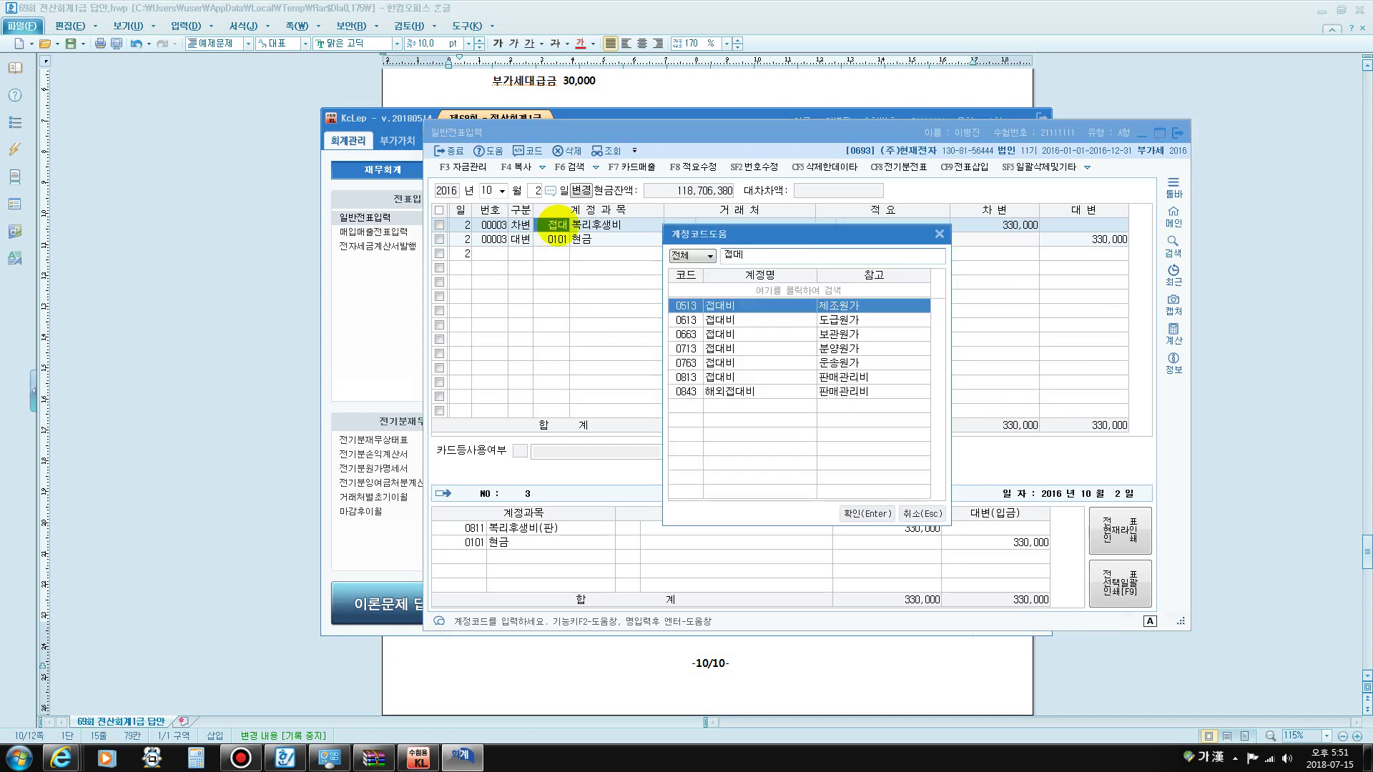
{"action": "key", "text": "Down"}
{"action": "key", "text": "Down"}
{"action": "key", "text": "Down"}
{"action": "key", "text": "Down"}
{"action": "key", "text": "Down"}
{"action": "key", "text": "Return"}
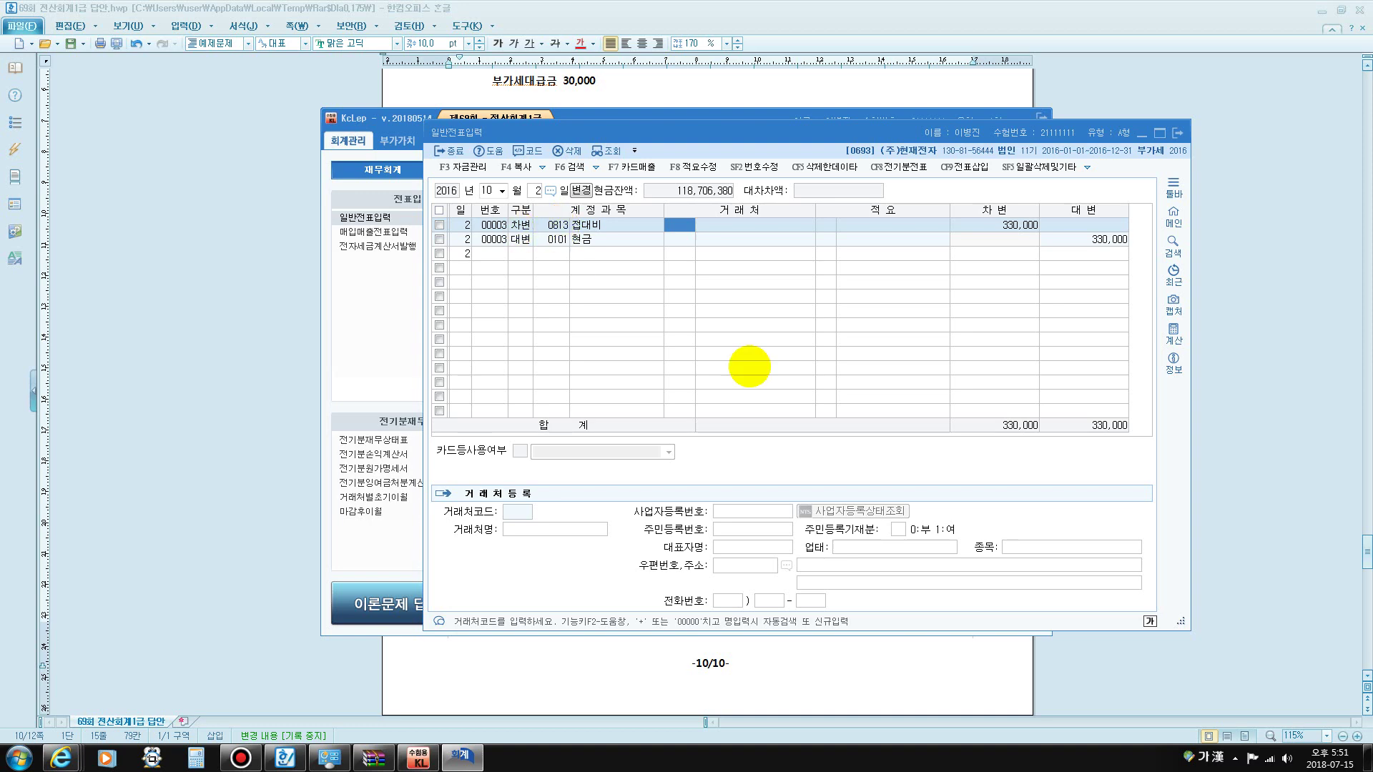
{"action": "left_click", "coordinate": [733, 100]}
{"action": "scroll", "coordinate": [734, 100], "scroll_direction": "down", "scroll_amount": 5}
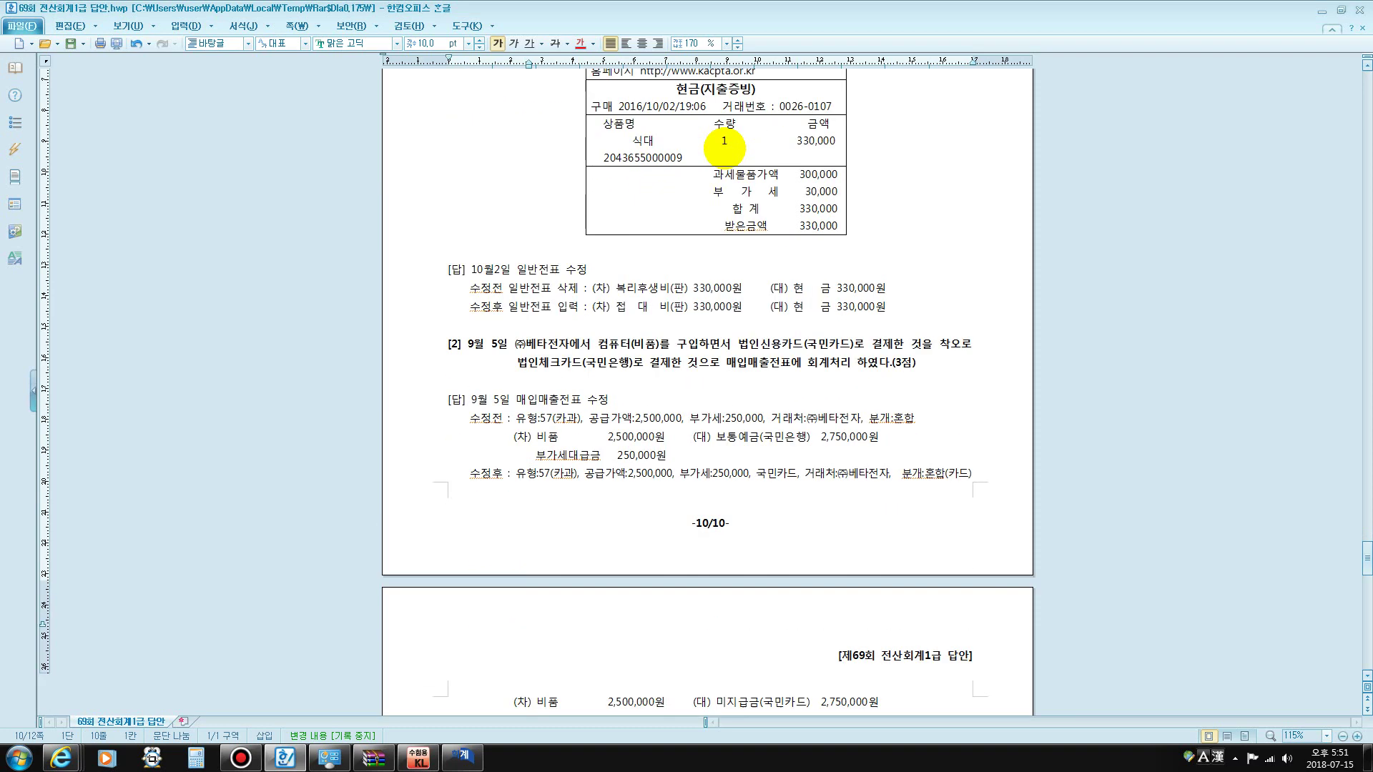
{"action": "left_click_drag", "start_coordinate": [749, 146], "coordinate": [793, 138]}
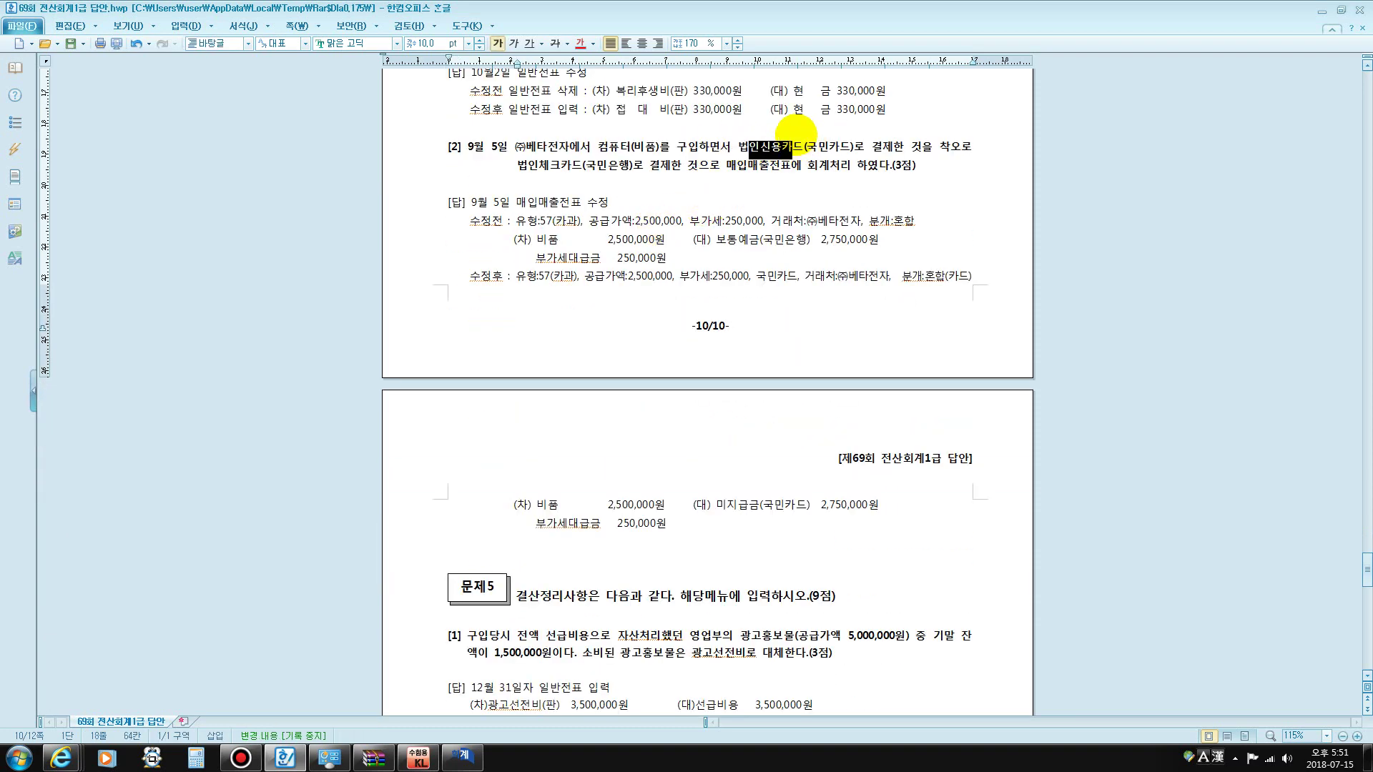
{"action": "left_click_drag", "start_coordinate": [528, 220], "coordinate": [566, 222]}
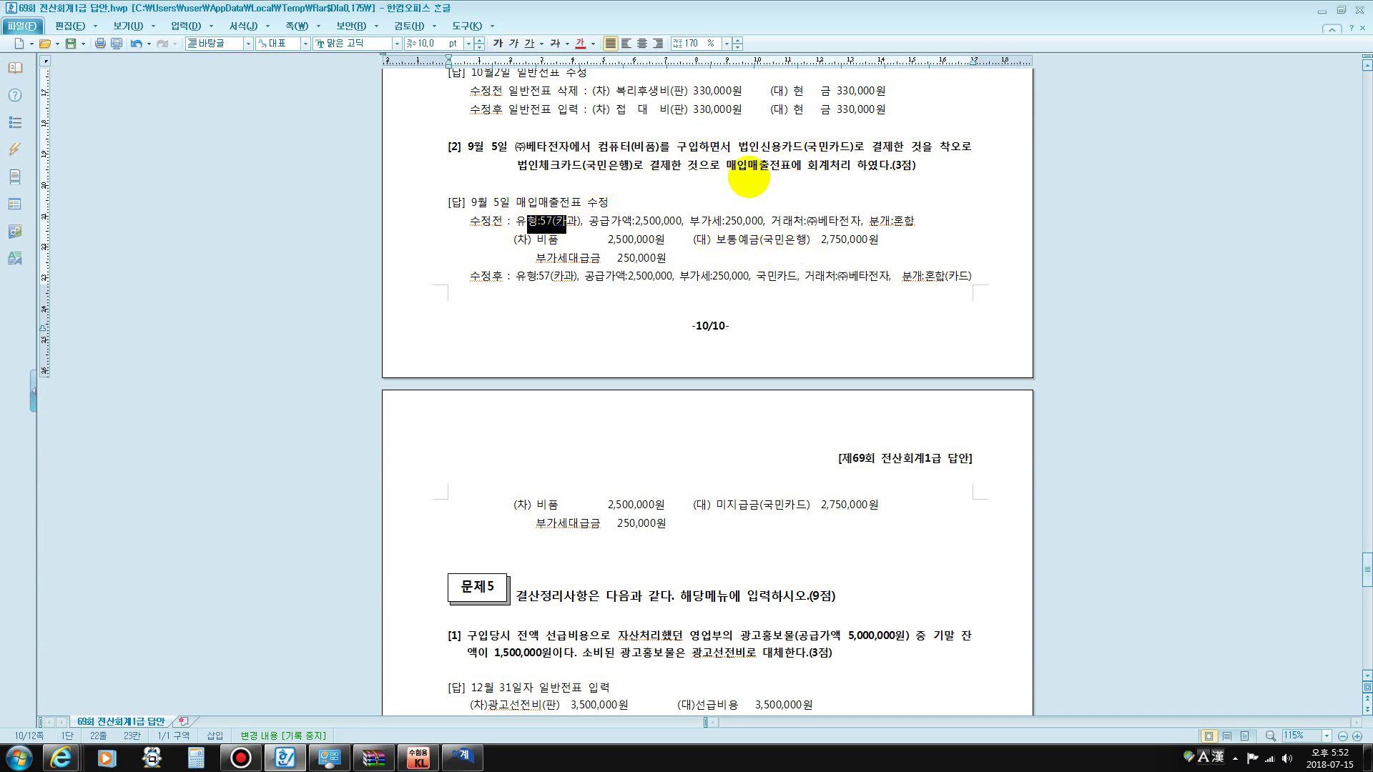
{"action": "left_click_drag", "start_coordinate": [748, 147], "coordinate": [920, 140]}
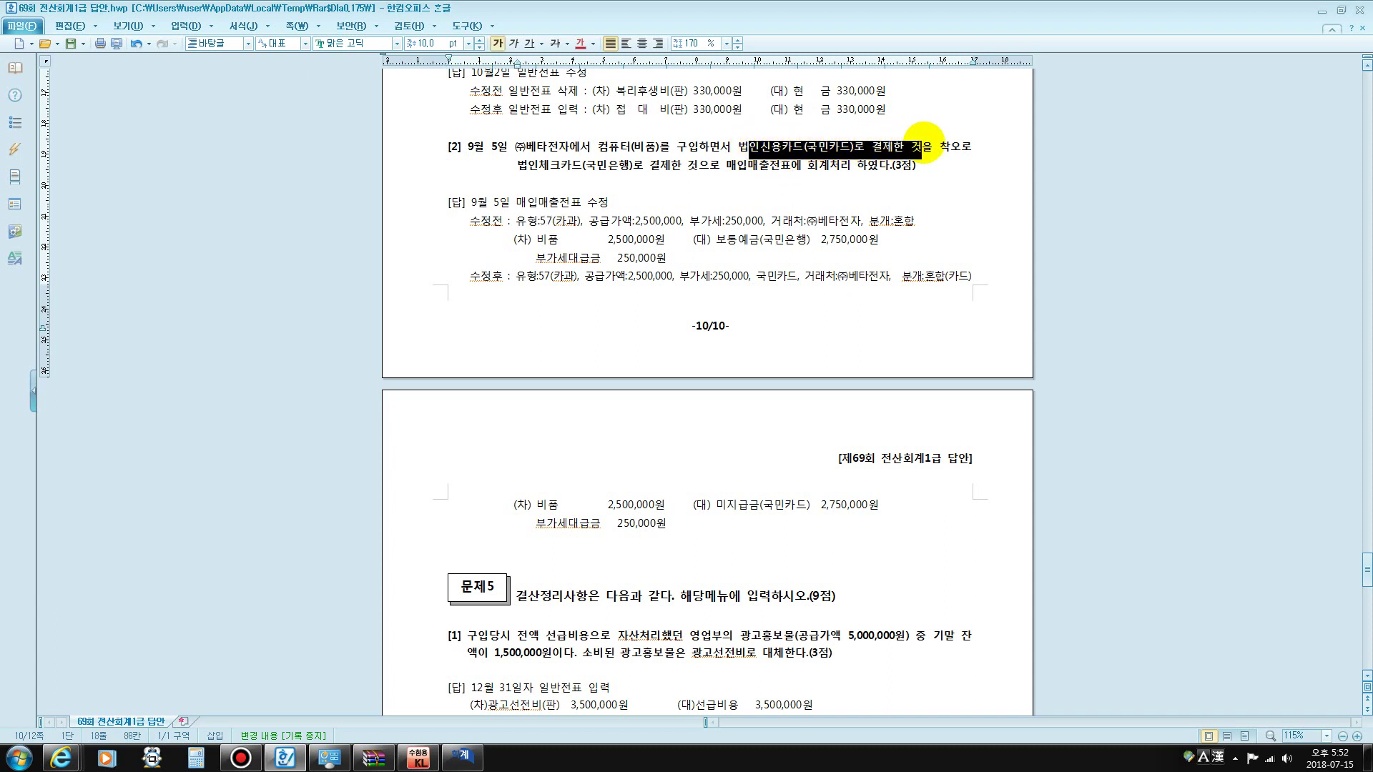
{"action": "left_click_drag", "start_coordinate": [711, 240], "coordinate": [813, 245]}
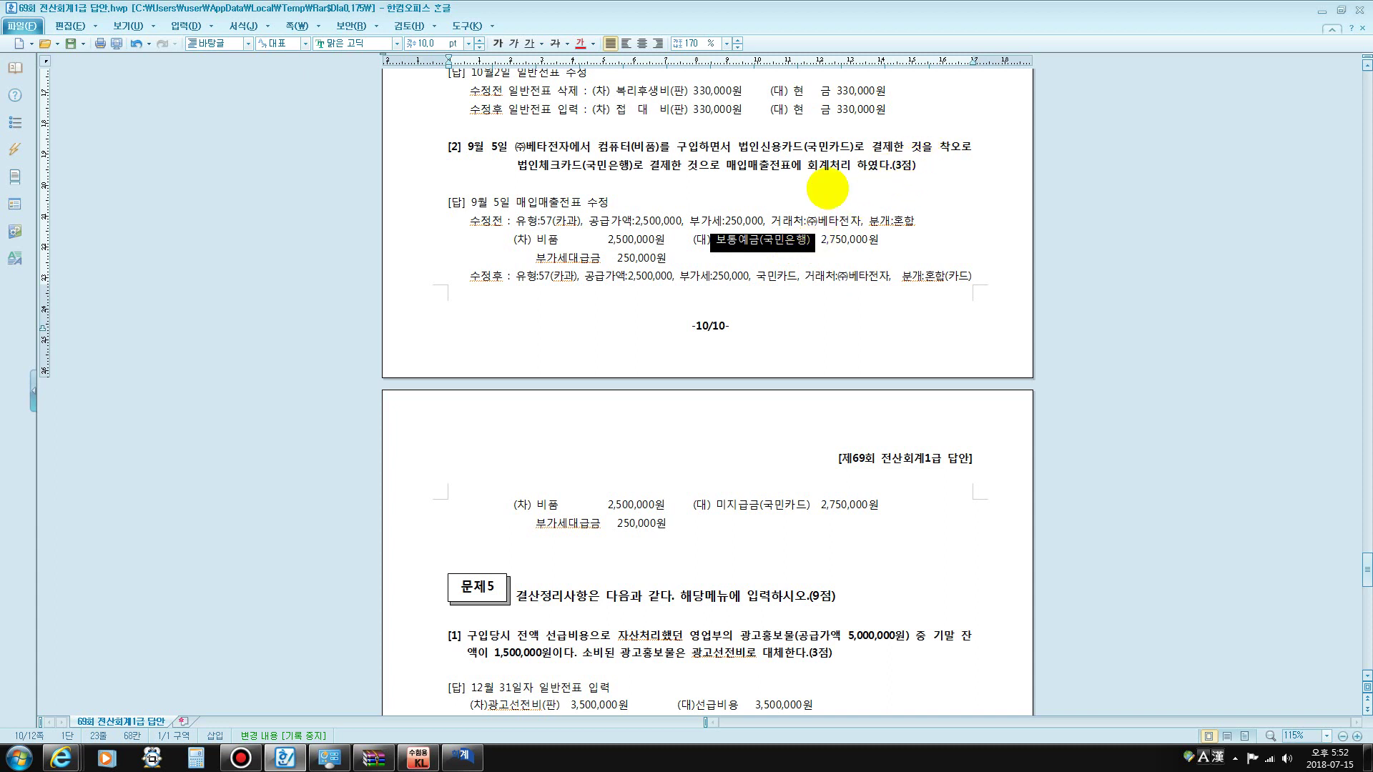
{"action": "left_click_drag", "start_coordinate": [529, 166], "coordinate": [585, 165]}
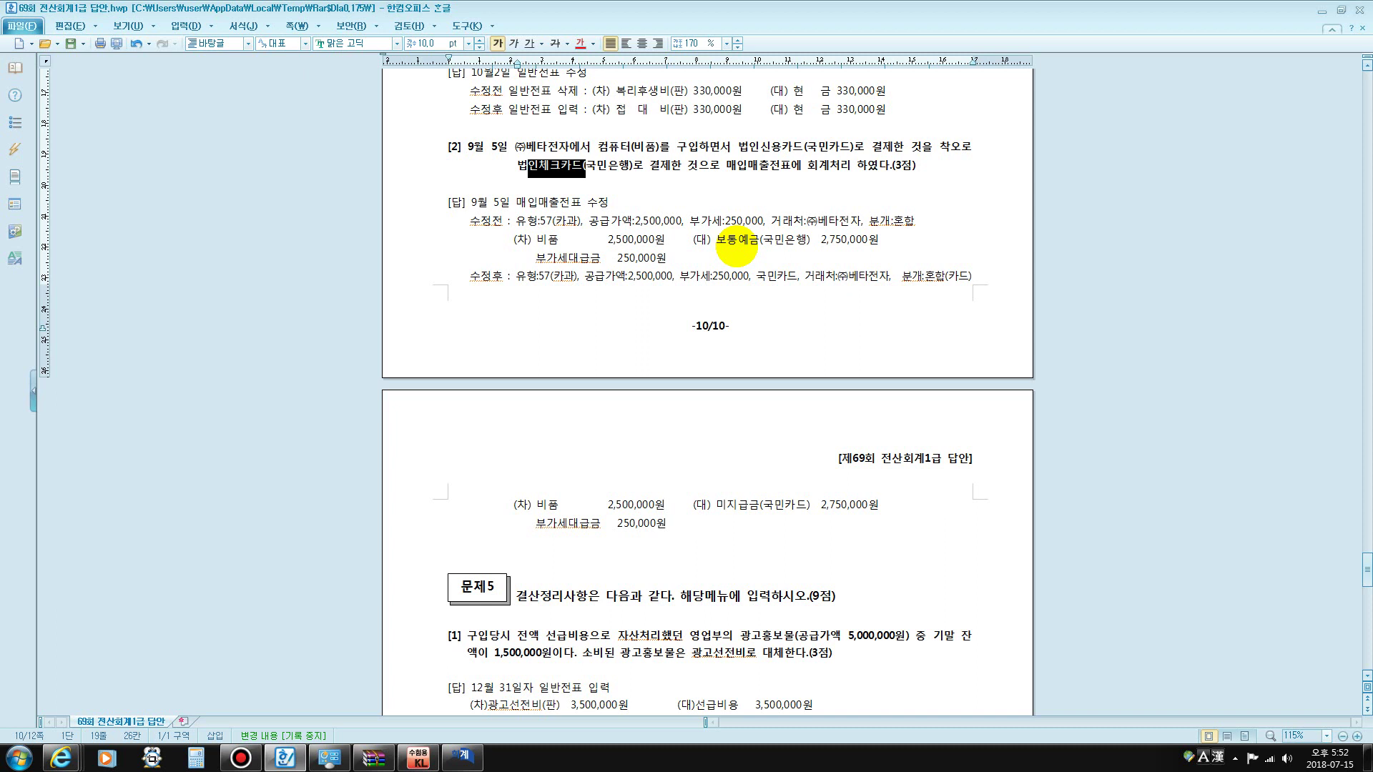
{"action": "left_click_drag", "start_coordinate": [727, 243], "coordinate": [862, 240]}
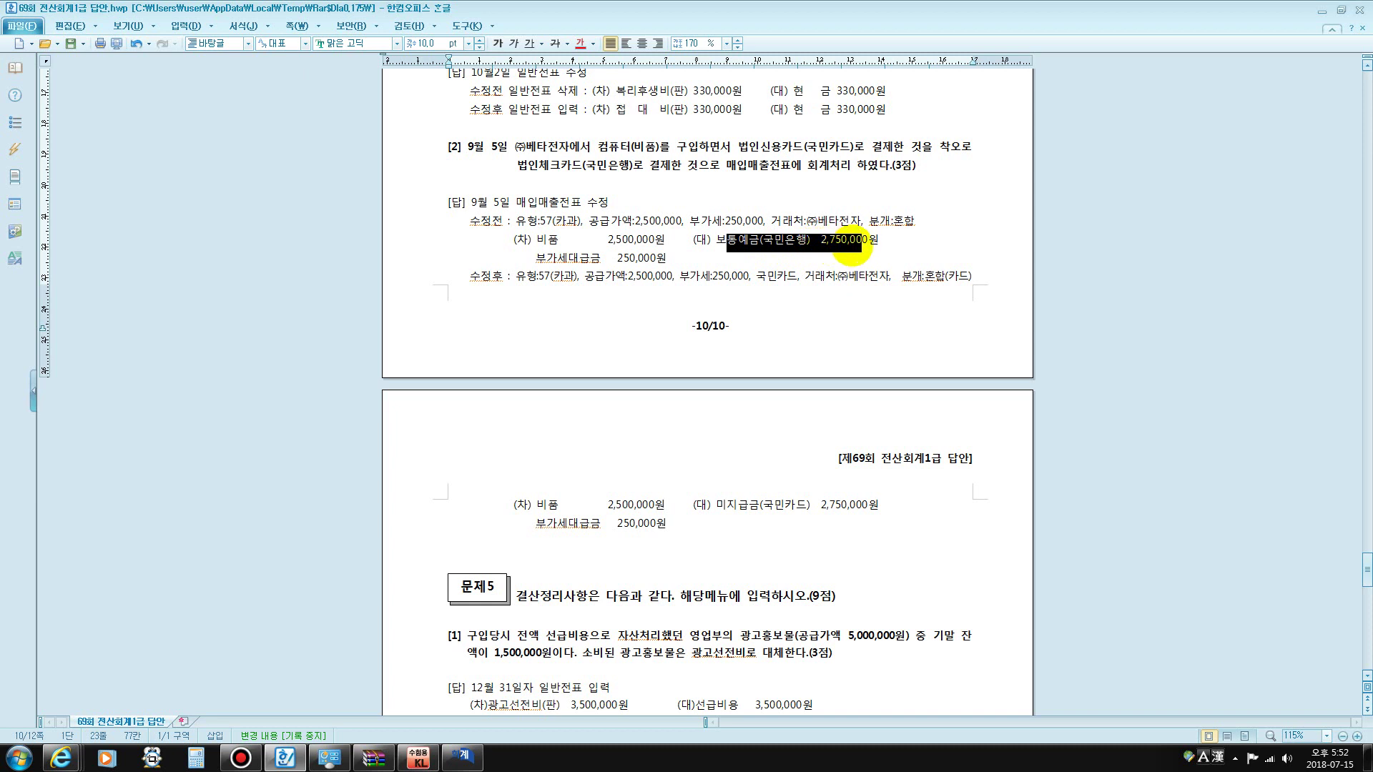
{"action": "left_click", "coordinate": [766, 241]}
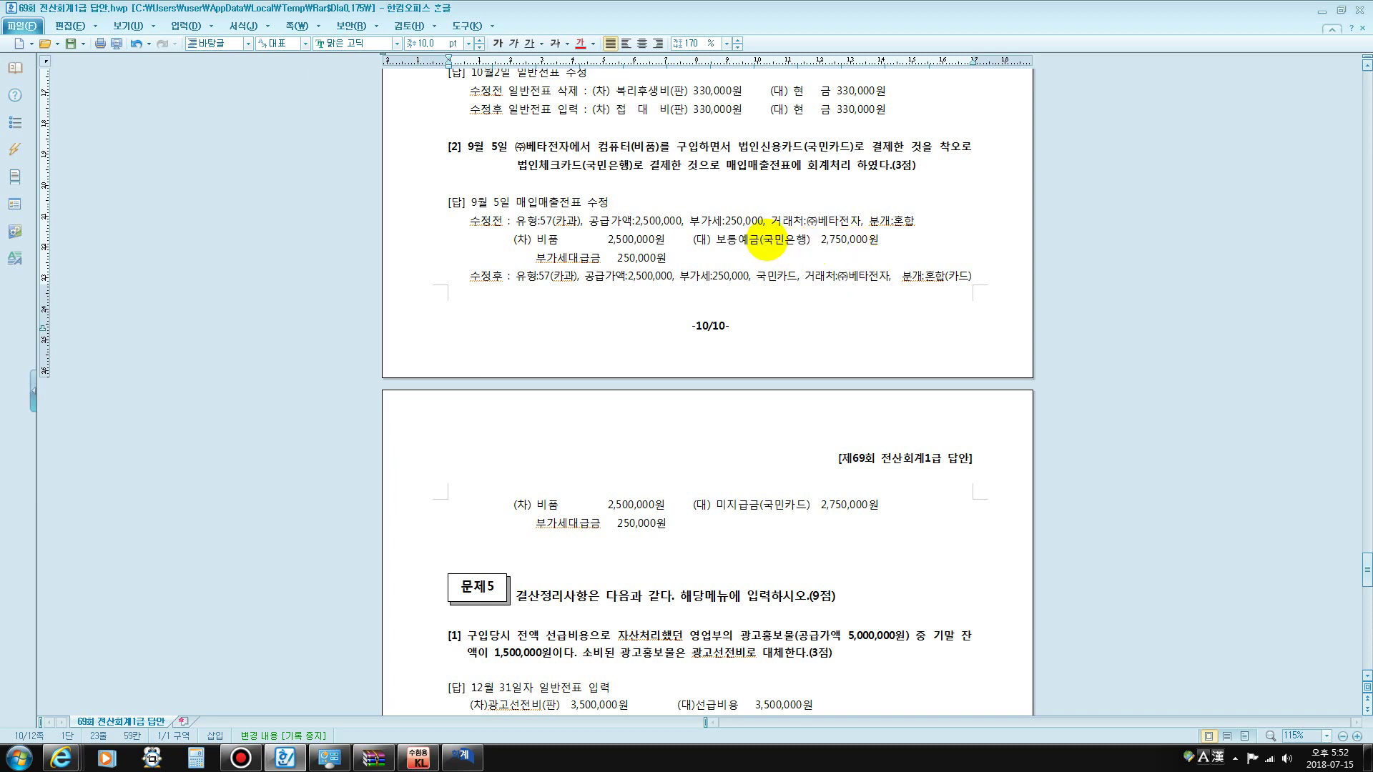
{"action": "left_click_drag", "start_coordinate": [767, 241], "coordinate": [807, 241]}
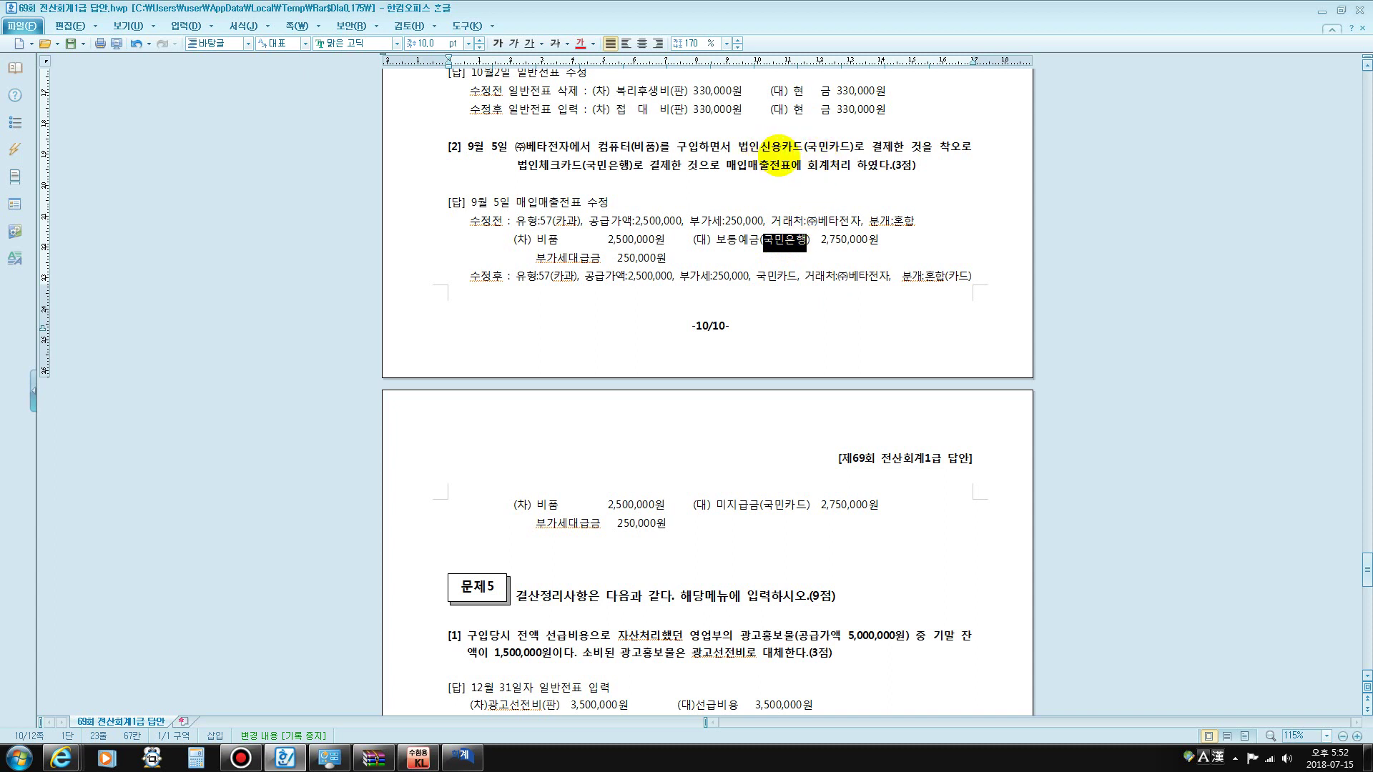
{"action": "left_click_drag", "start_coordinate": [806, 147], "coordinate": [838, 148]}
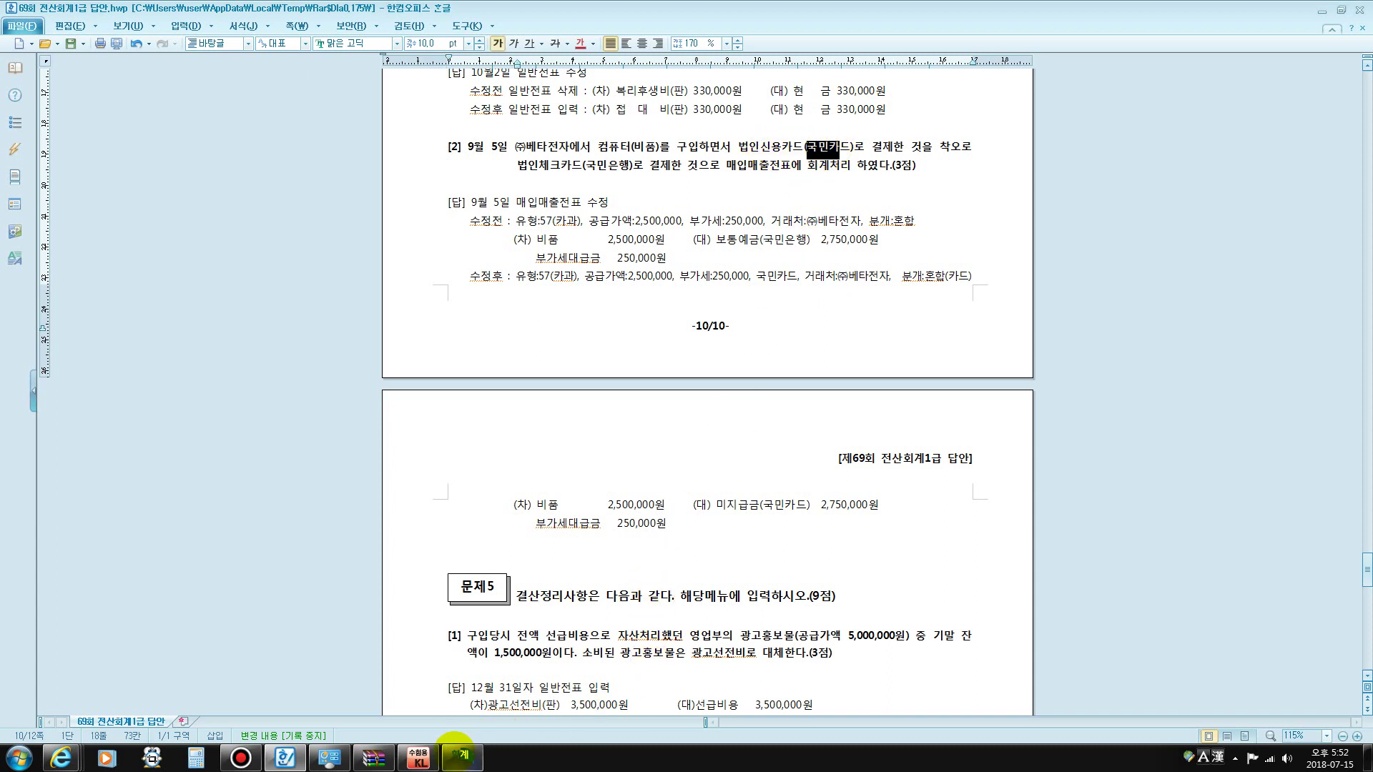
{"action": "left_click", "coordinate": [461, 756]}
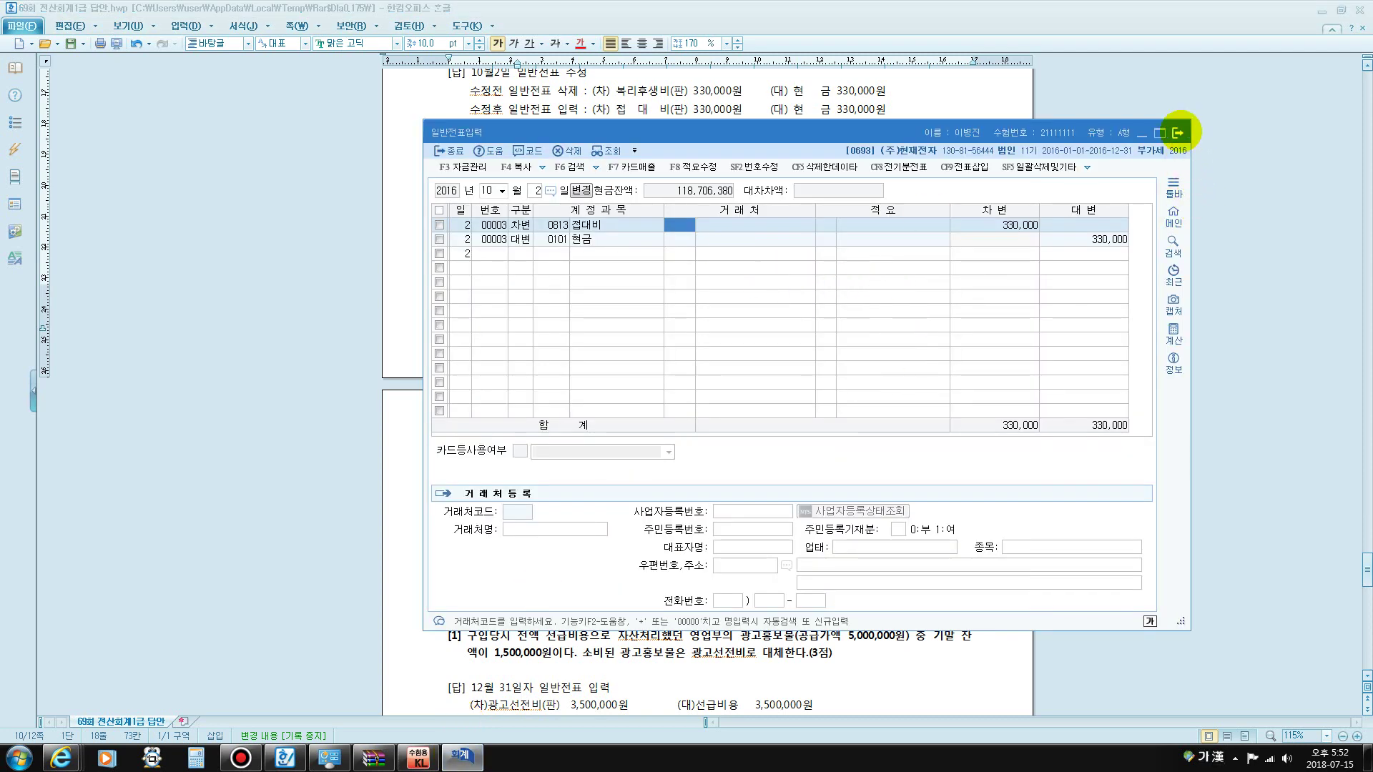
- Open 매입매출전표입력 and select the September 5 computer card purchase
{"action": "left_click", "coordinate": [1177, 132]}
{"action": "left_click", "coordinate": [419, 757]}
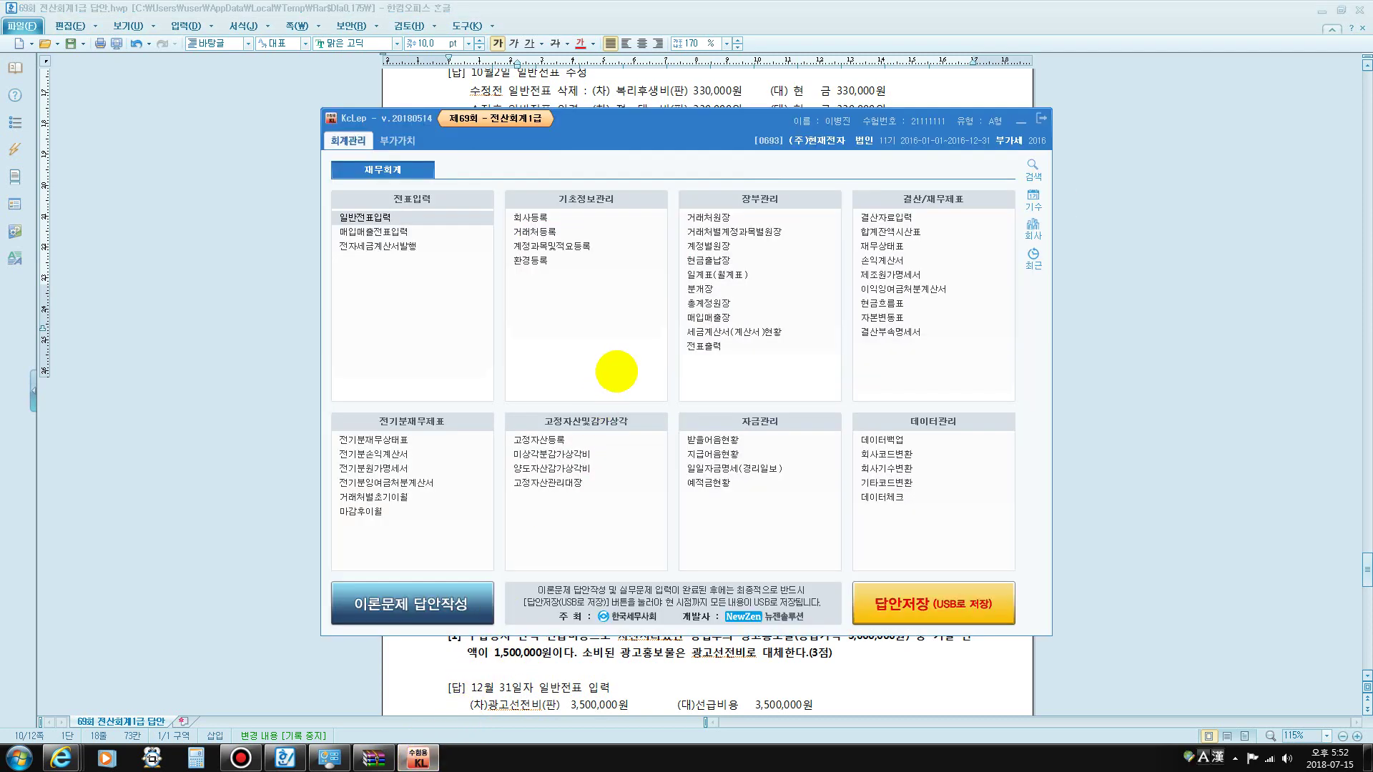
{"action": "left_click", "coordinate": [409, 233]}
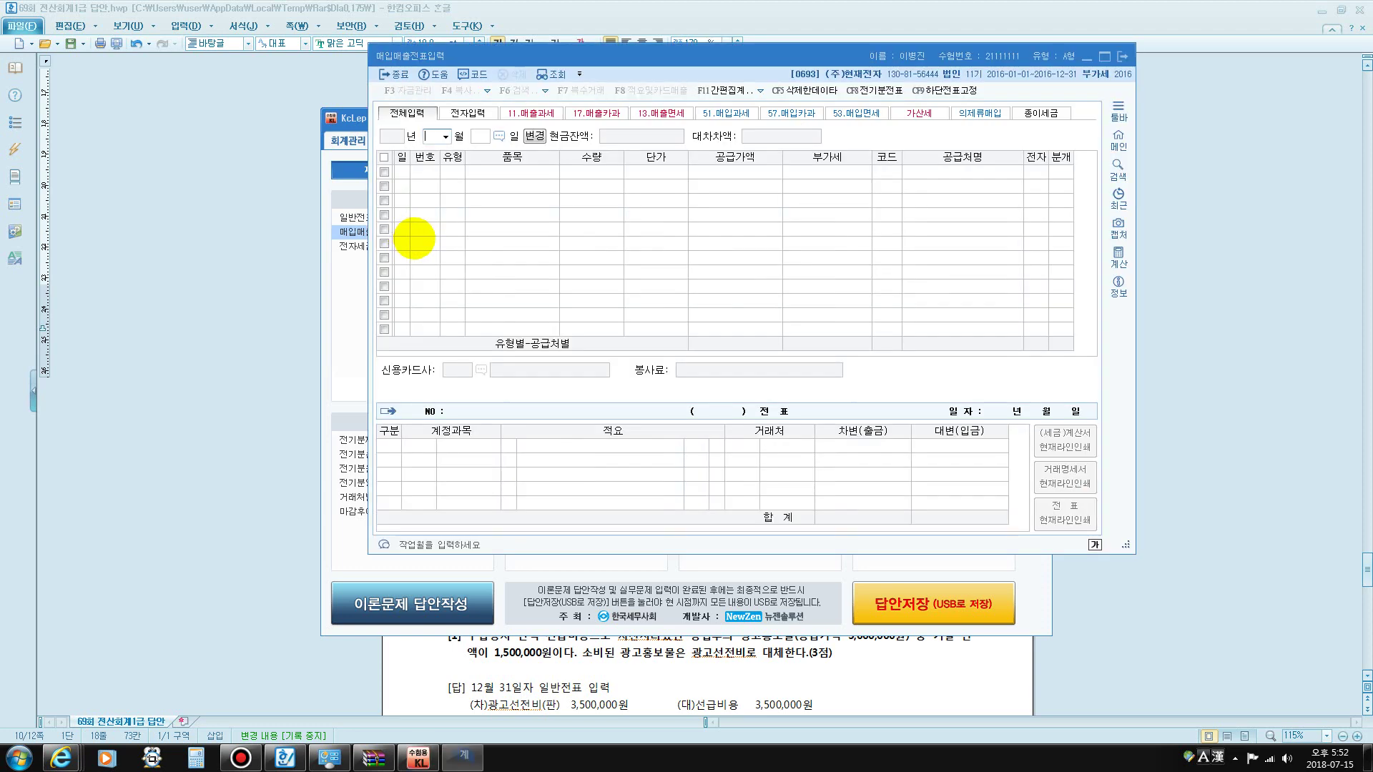
{"action": "type", "text": "5"}
{"action": "key", "text": "Return"}
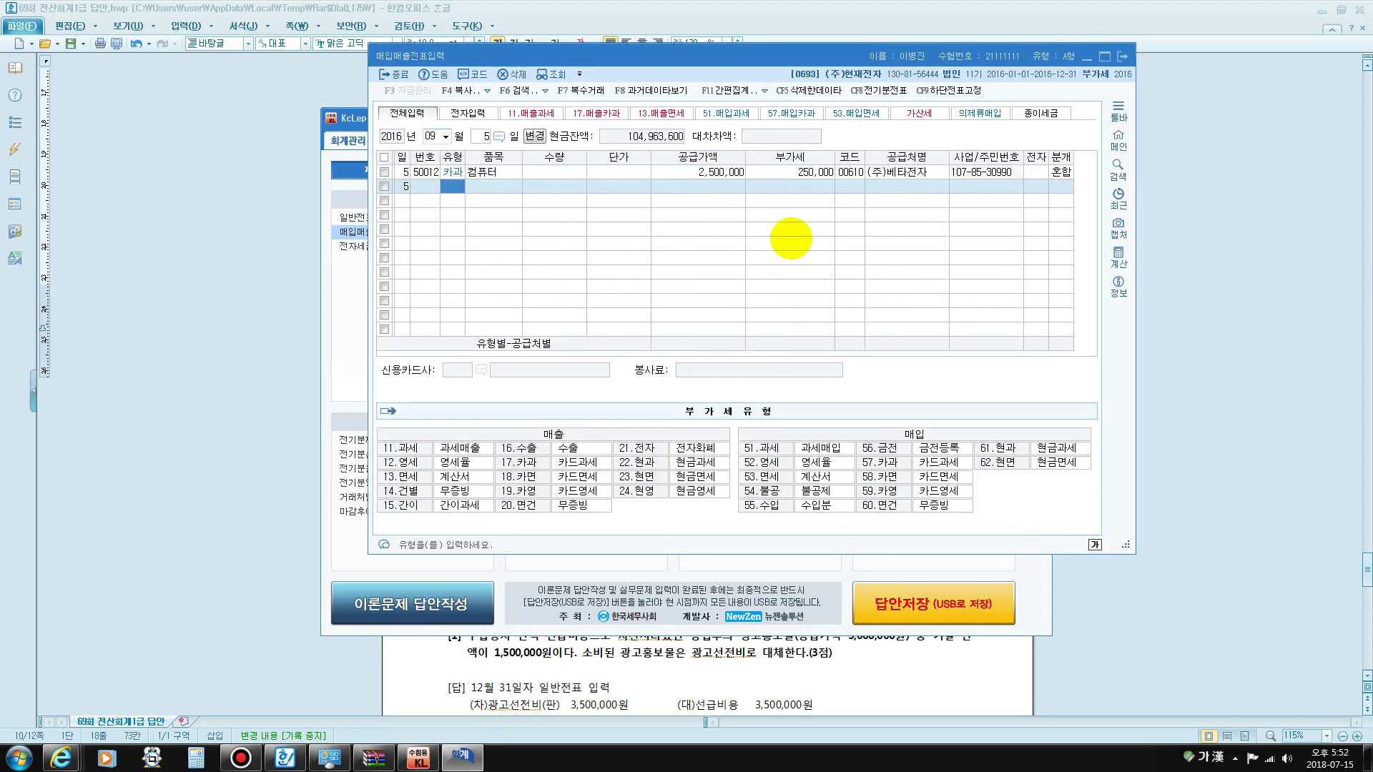
{"action": "left_click", "coordinate": [1062, 172]}
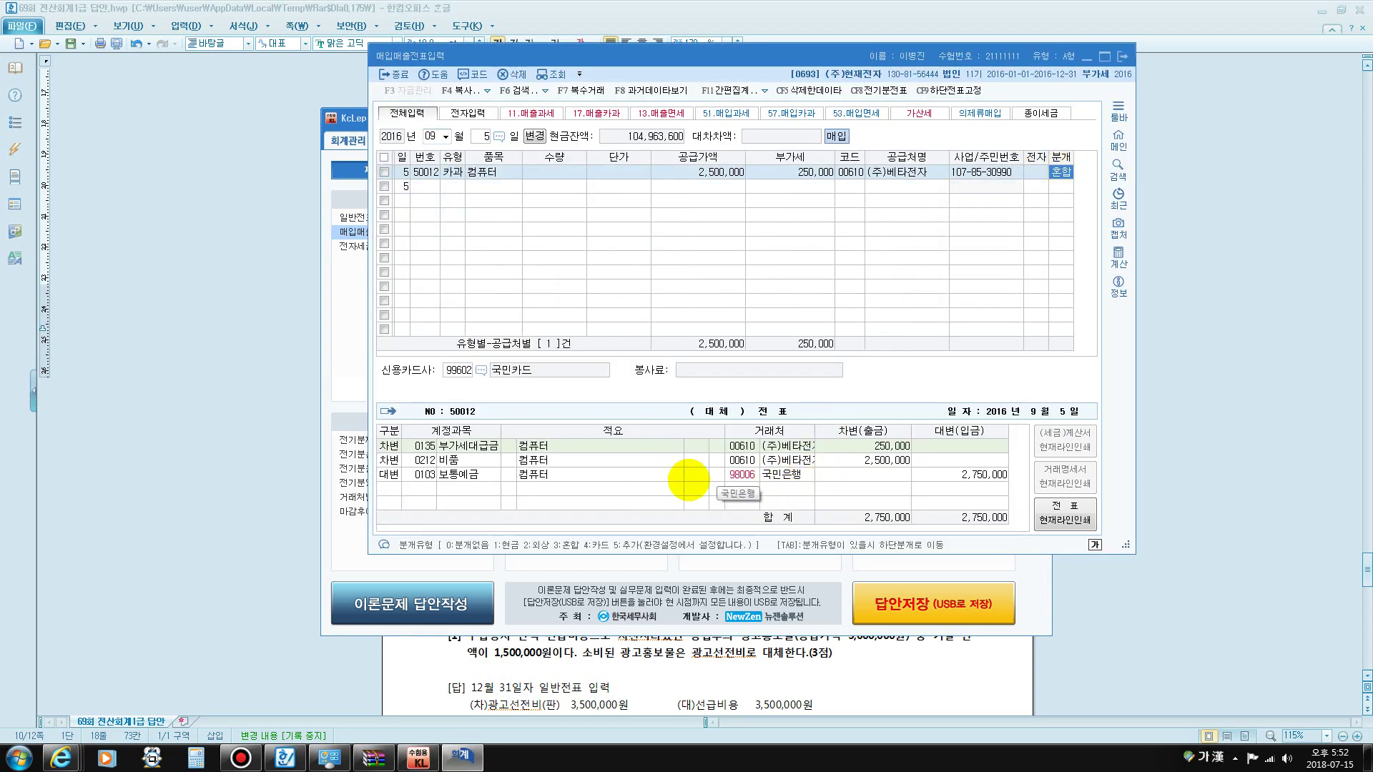
- Change the credit line's account from 0103 to 0253 미지급금
{"action": "left_click", "coordinate": [741, 475]}
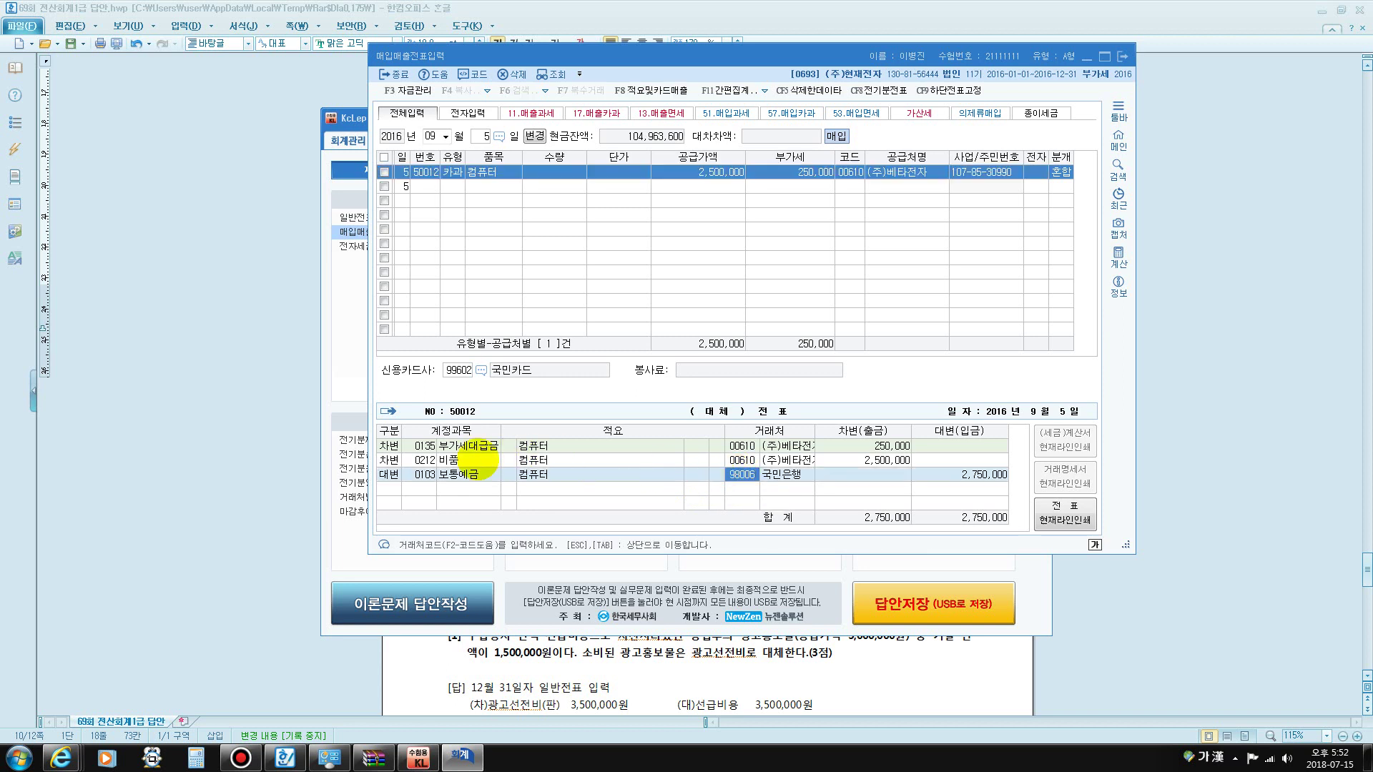
{"action": "left_click", "coordinate": [424, 475]}
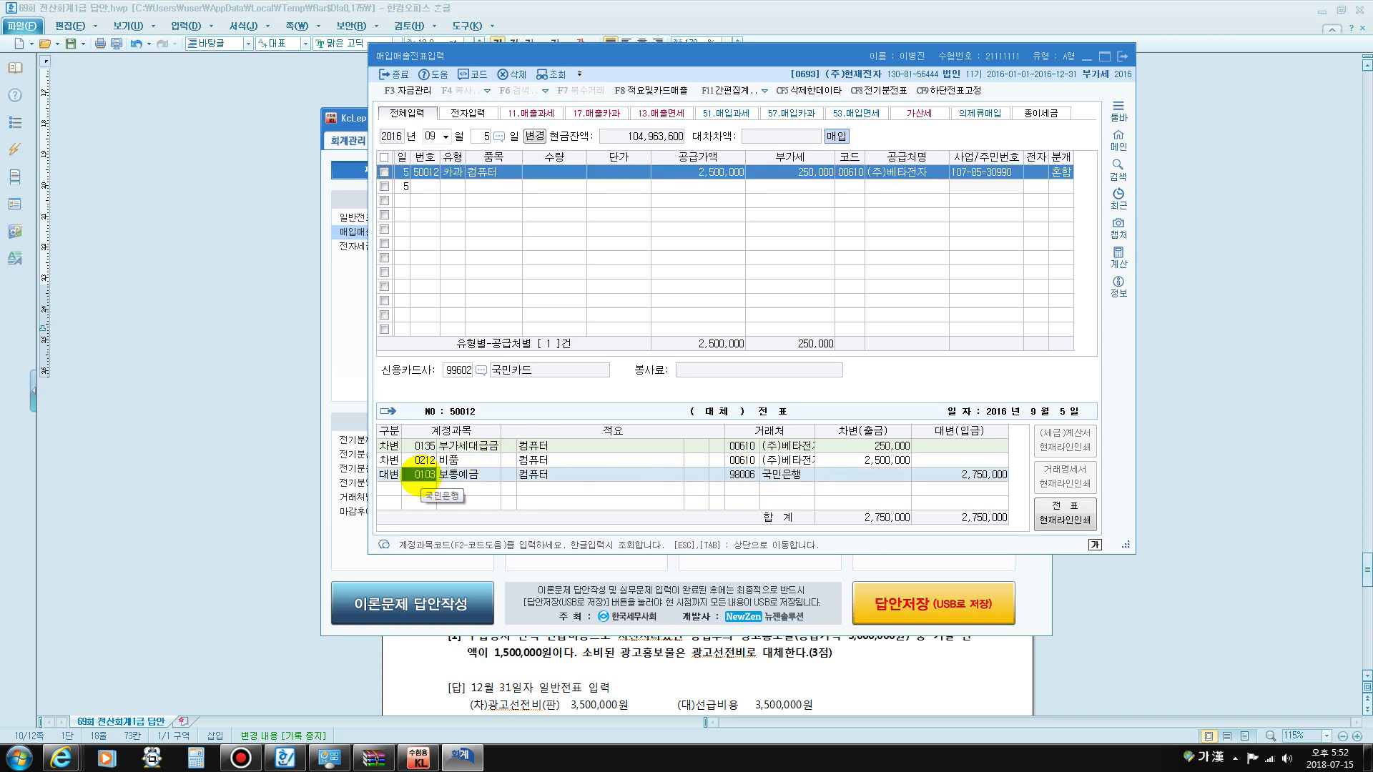
{"action": "type", "text": "미지"}
{"action": "key", "text": "Return"}
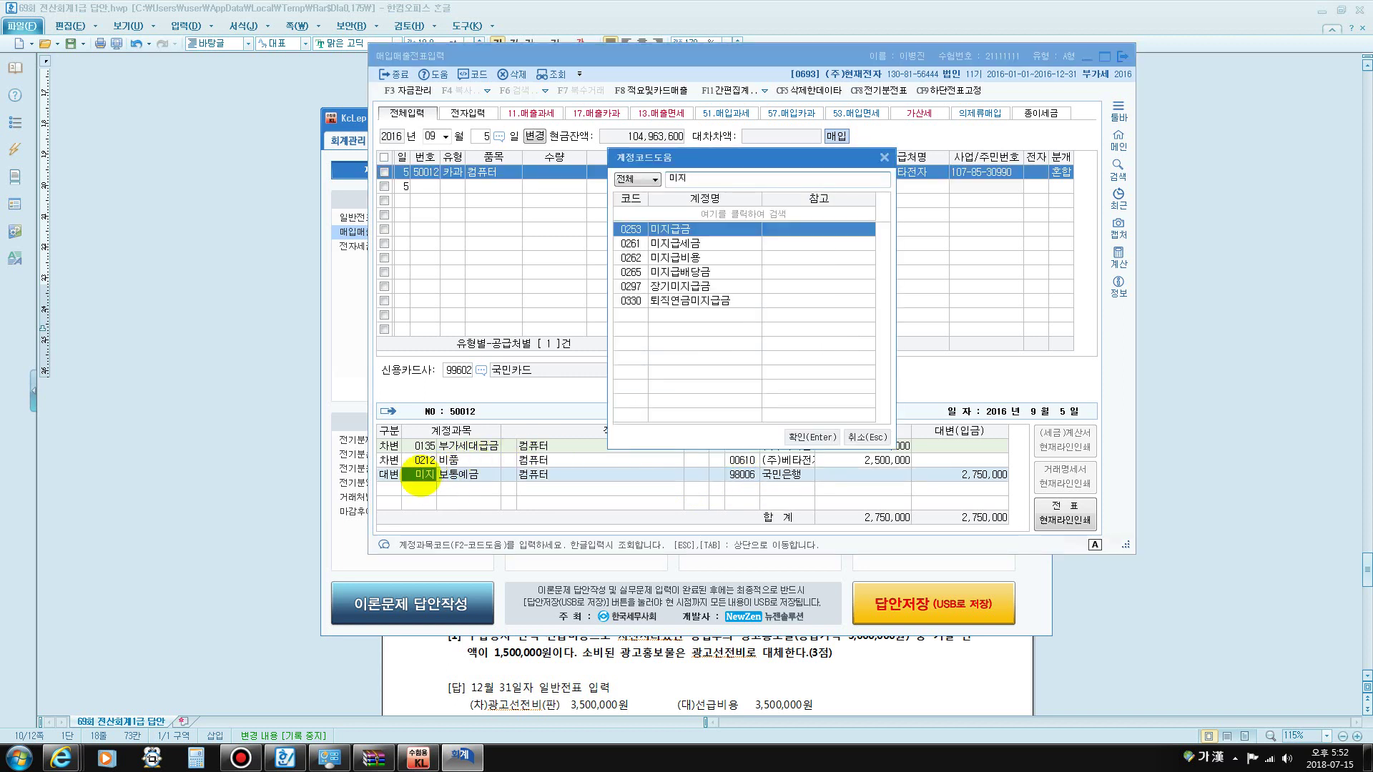
{"action": "key", "text": "Return"}
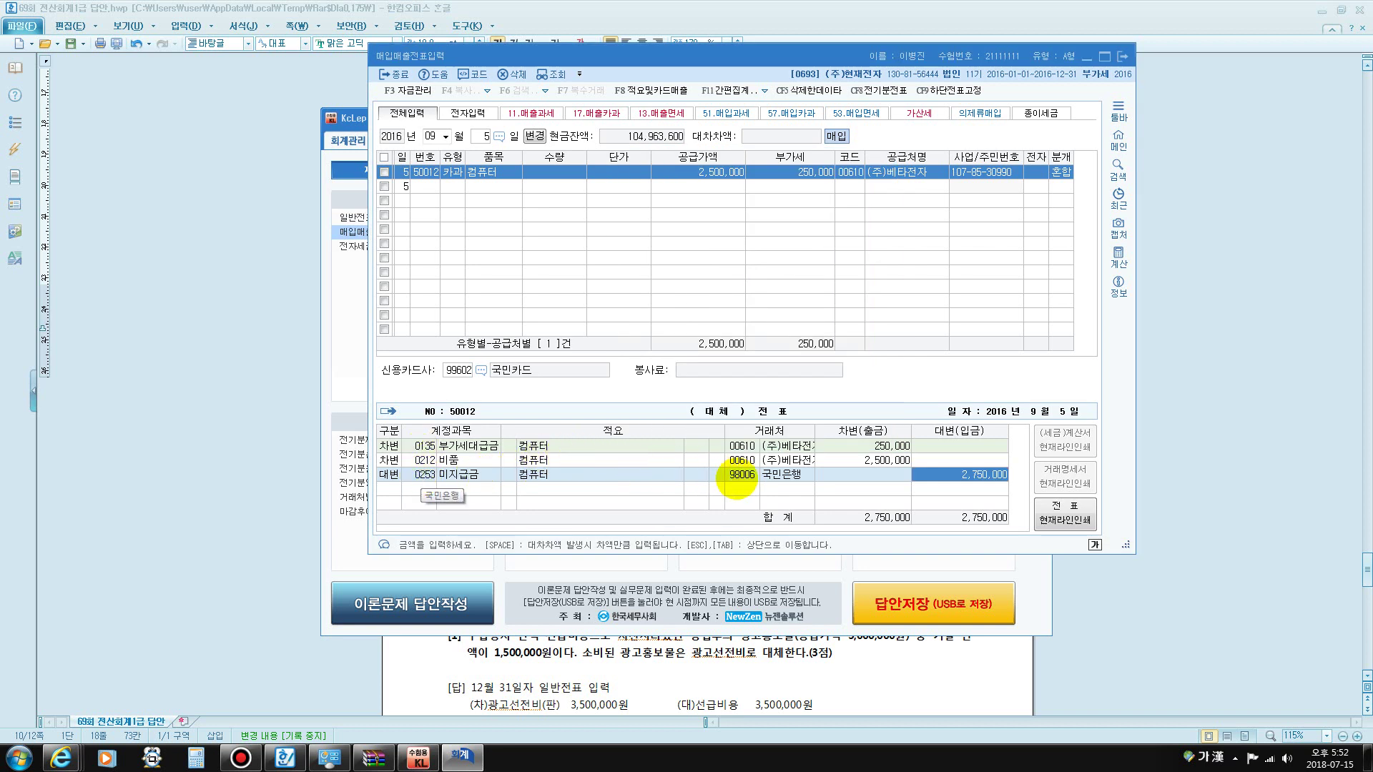
- Re-select 국민카드 as the credit line's customer and close the purchase and sales entry
{"action": "left_click", "coordinate": [739, 476]}
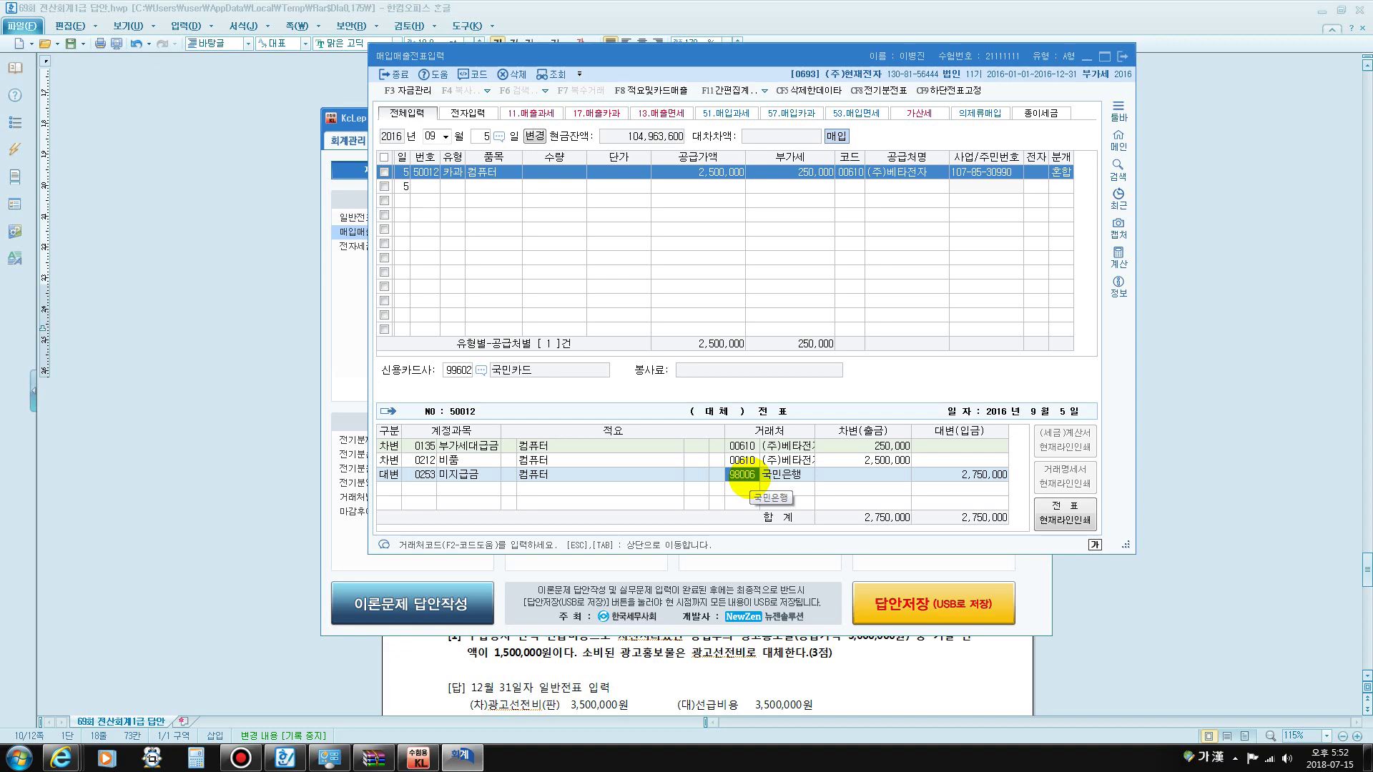
{"action": "type", "text": "국ㅁㄴ"}
{"action": "key", "text": "Return"}
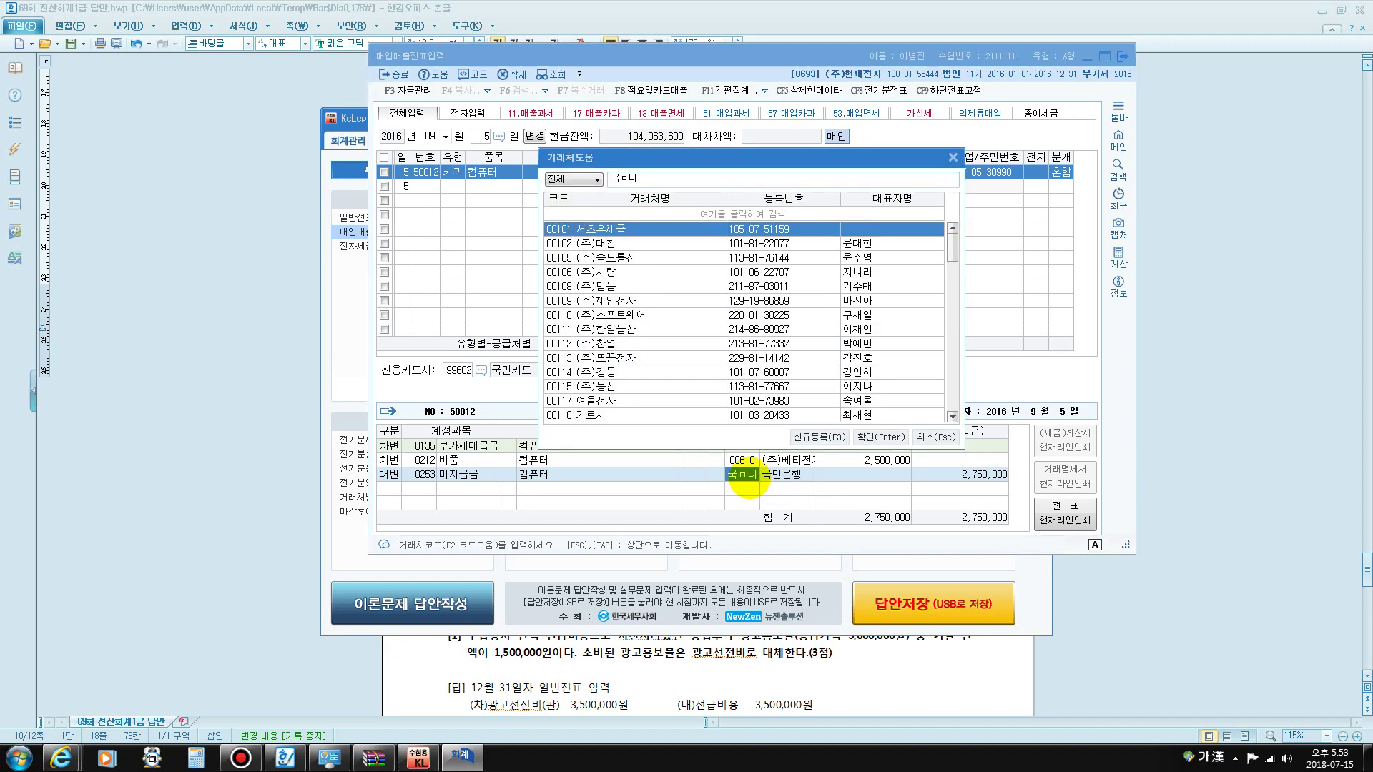
{"action": "key", "text": "Escape"}
{"action": "type", "text": "국미"}
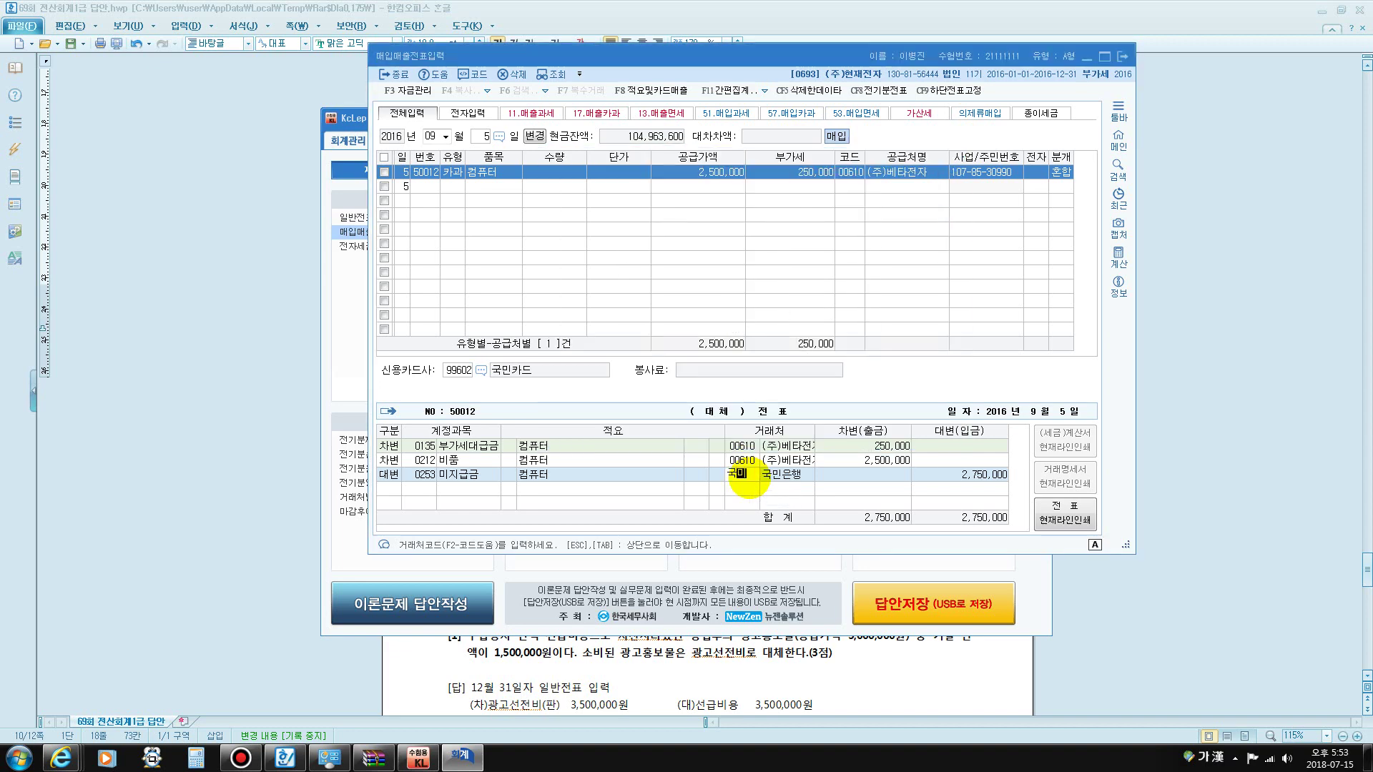
{"action": "type", "text": "ㄴ"}
{"action": "key", "text": "Return"}
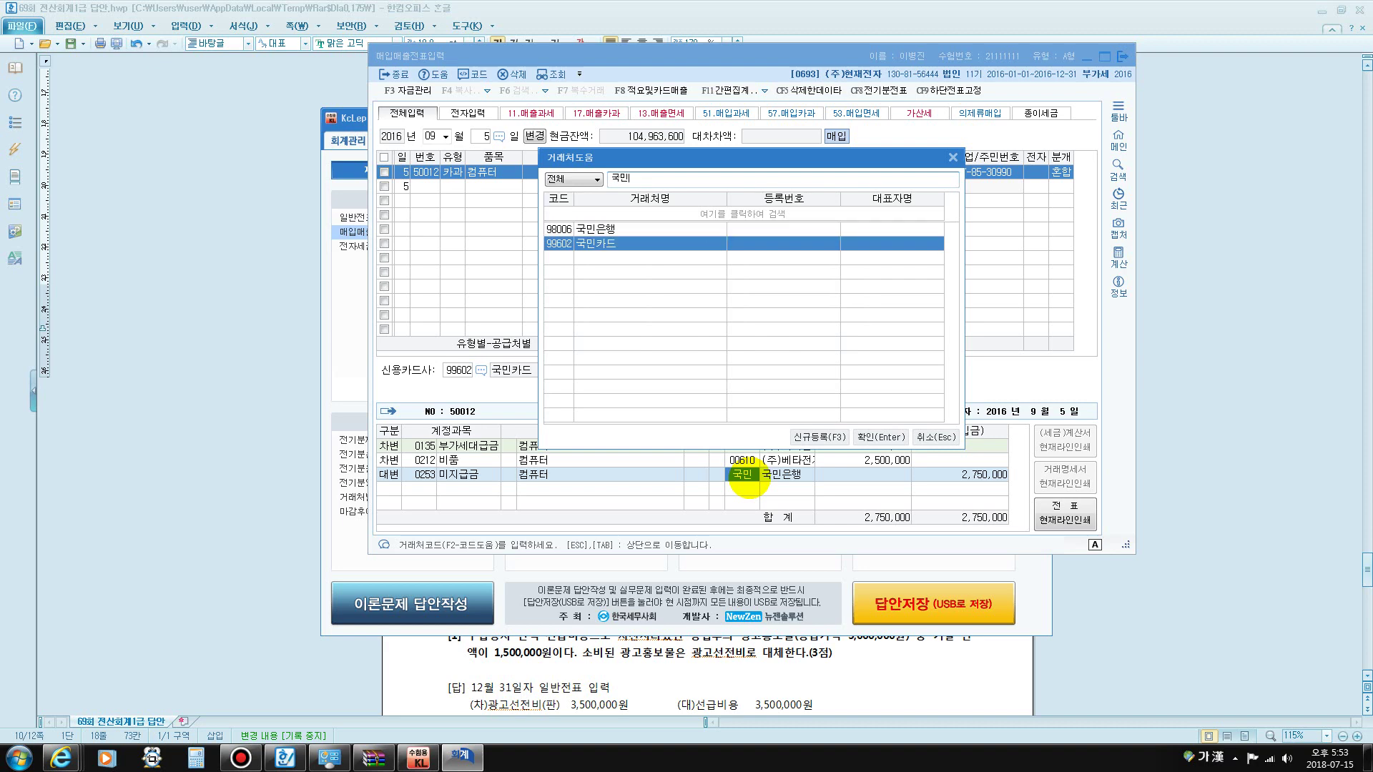
{"action": "key", "text": "Return"}
{"action": "key", "text": "Return"}
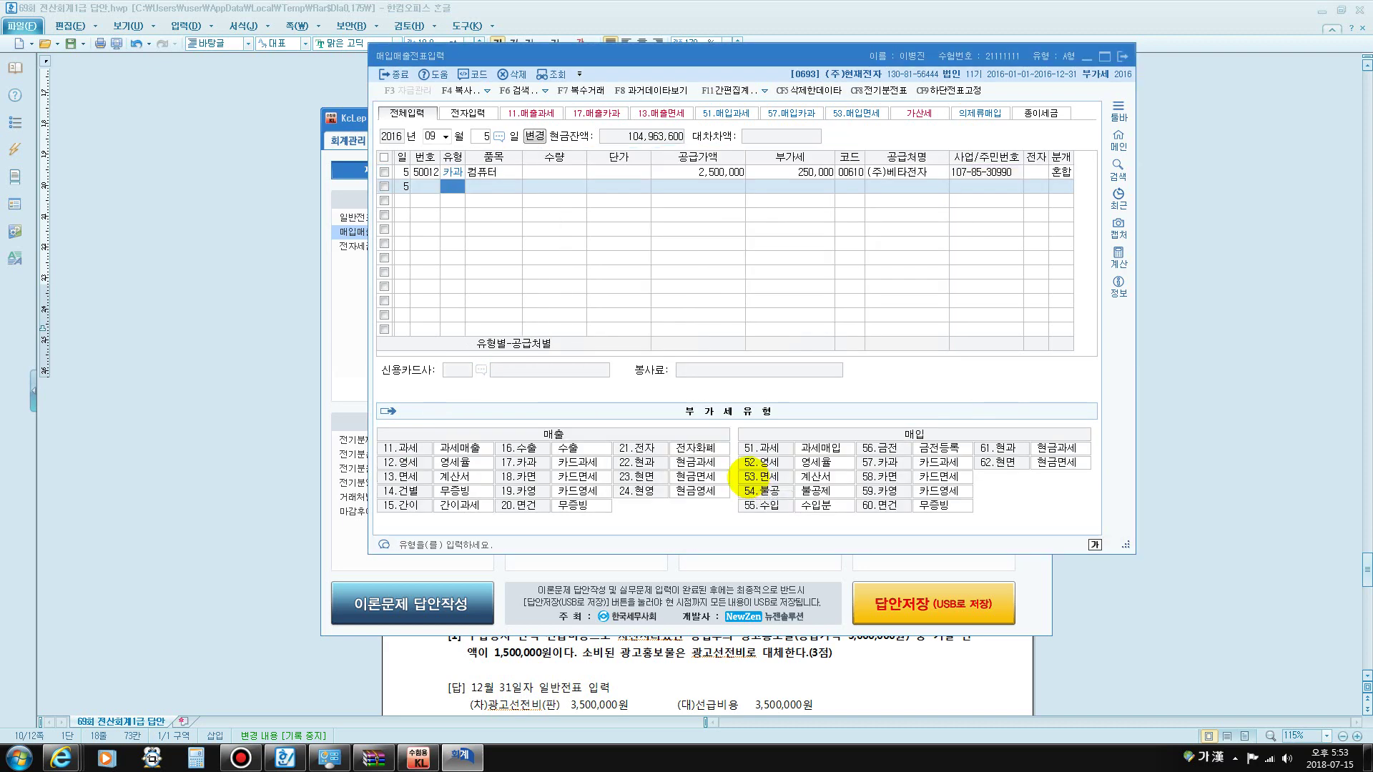
{"action": "key", "text": "Escape"}
{"action": "key", "text": "Escape"}
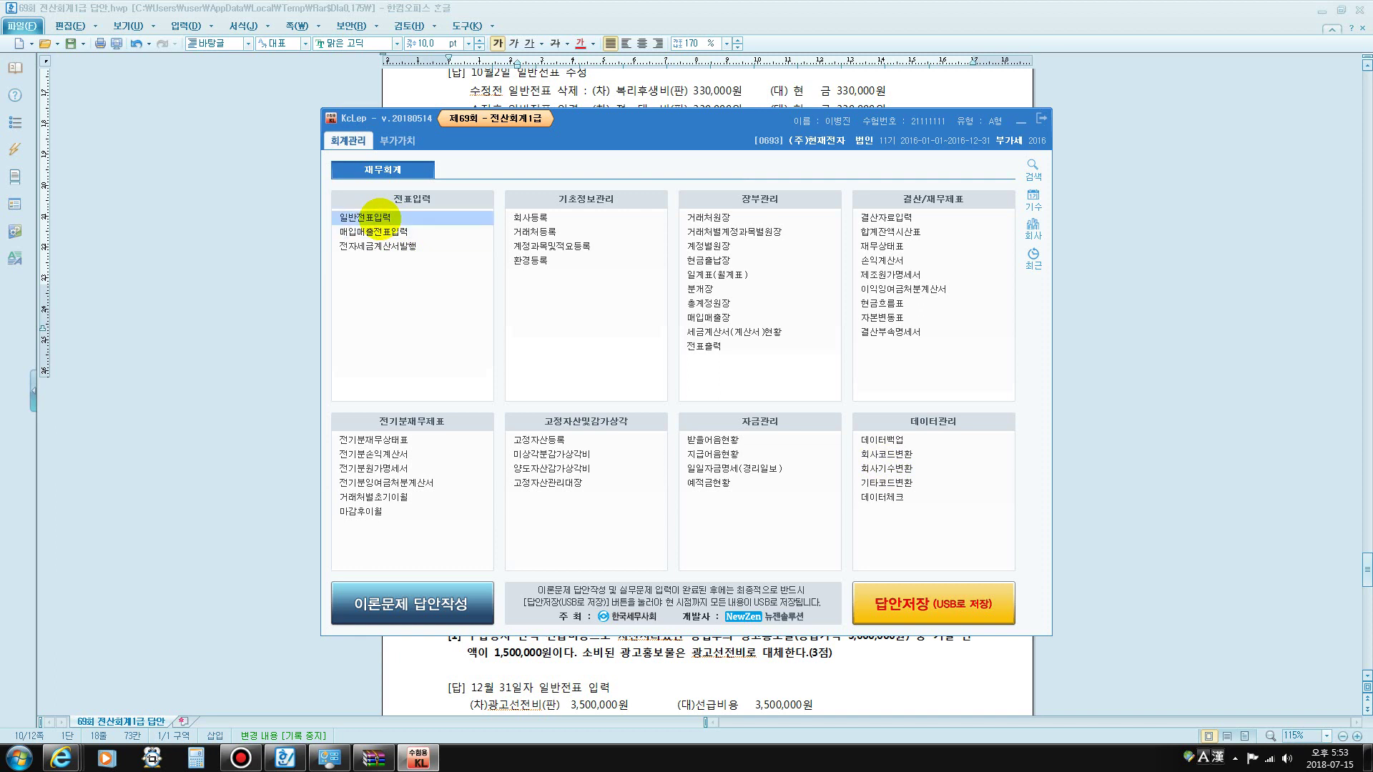
{"action": "left_click", "coordinate": [364, 217]}
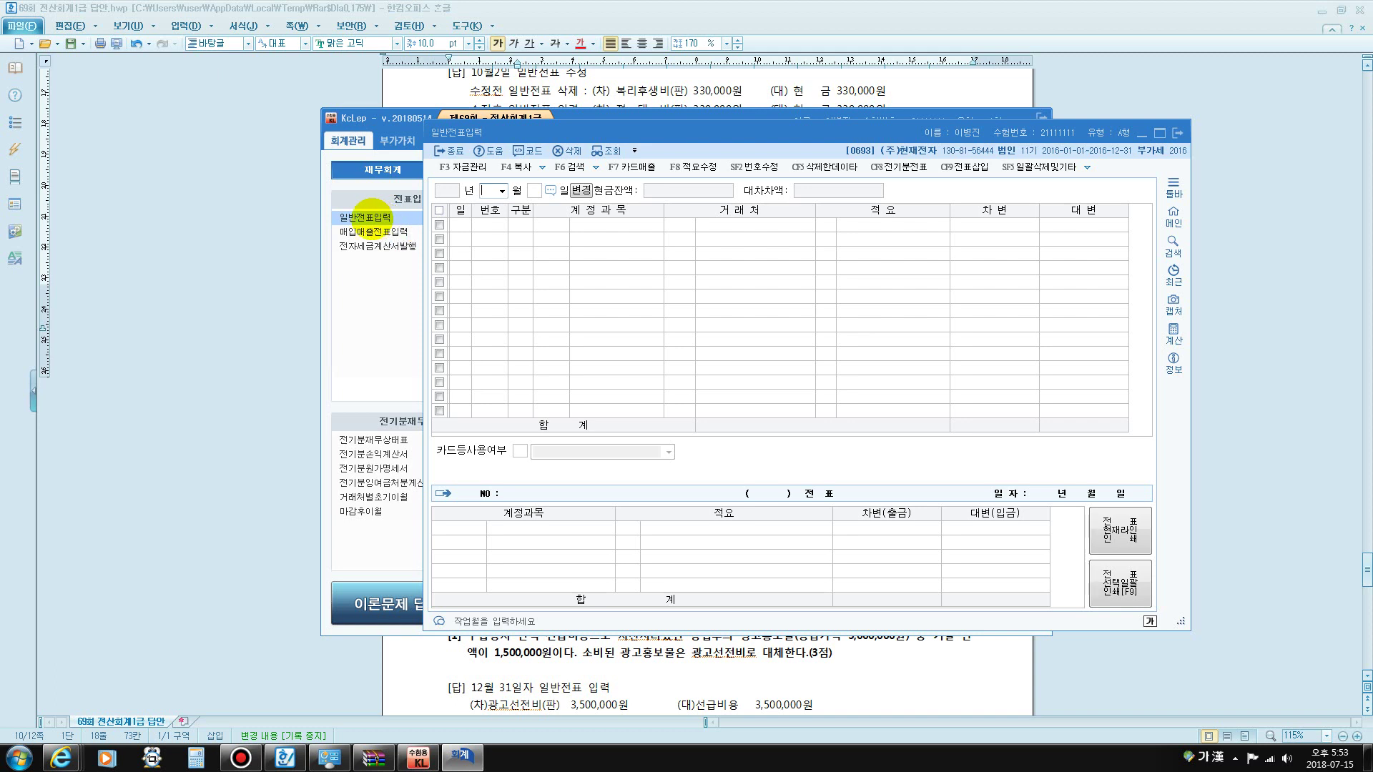
- Set the general voucher date to December 31
{"action": "type", "text": "12"}
{"action": "key", "text": "Return"}
{"action": "type", "text": "31"}
{"action": "key", "text": "Return"}
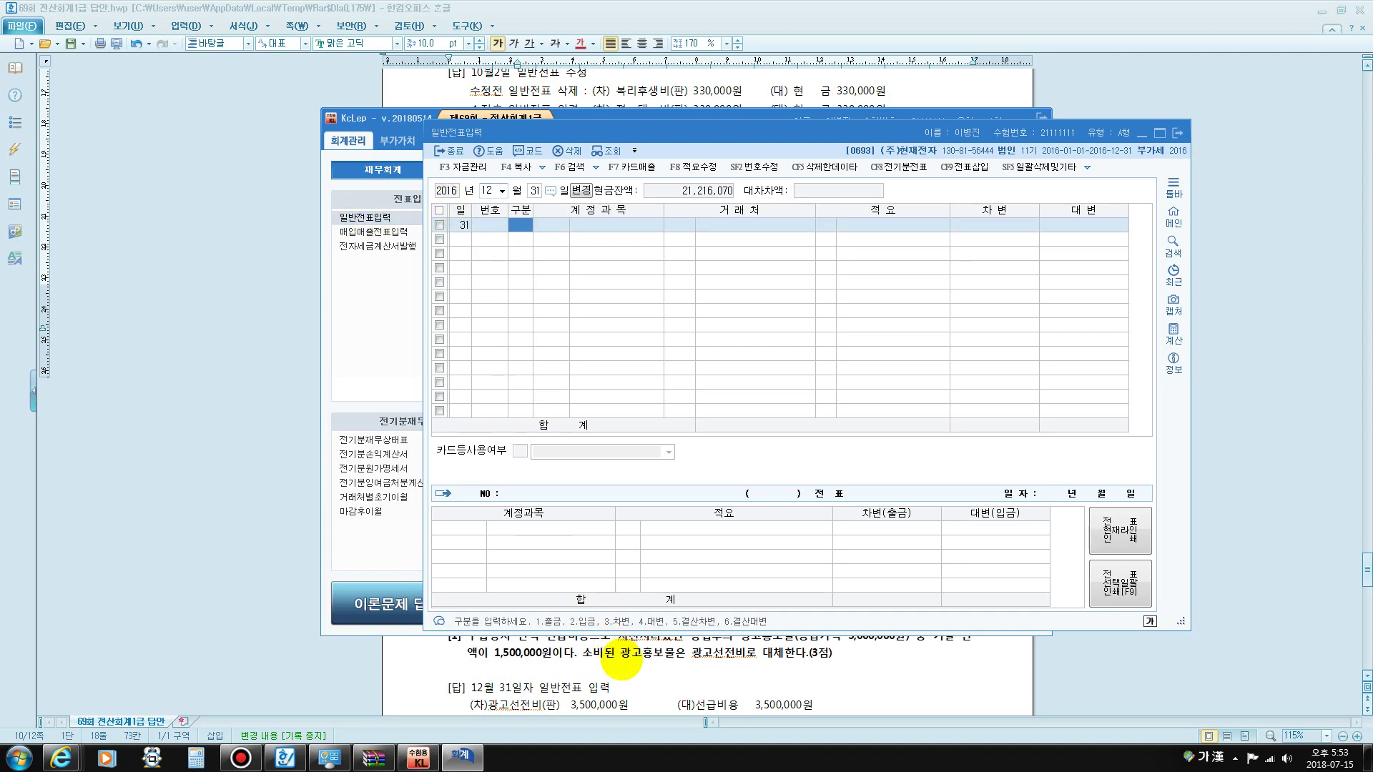
- Read the prepaid-expense wording of 문제5 [1] in the answer document, then return to KcLep
{"action": "left_click", "coordinate": [621, 660]}
{"action": "scroll", "coordinate": [615, 601], "scroll_direction": "down", "scroll_amount": 10}
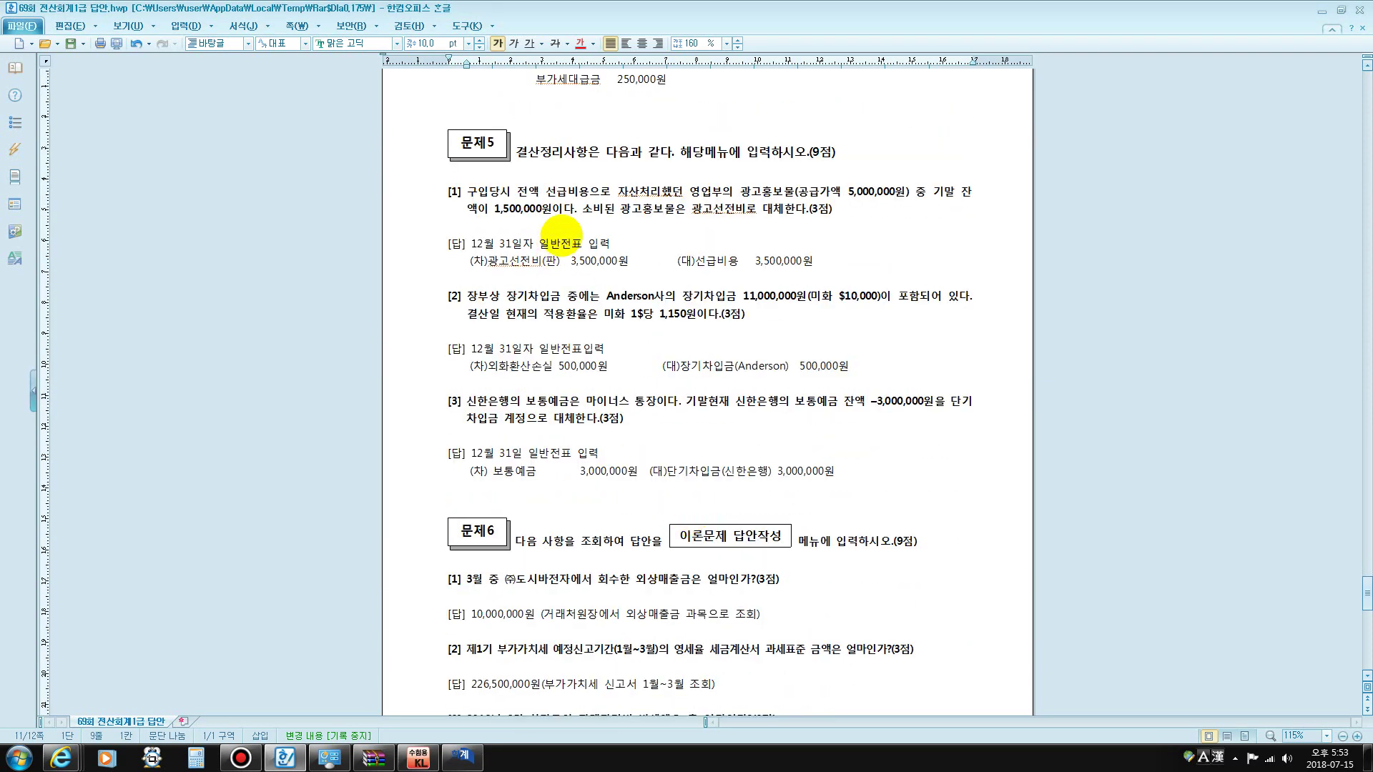
{"action": "left_click_drag", "start_coordinate": [545, 191], "coordinate": [681, 186]}
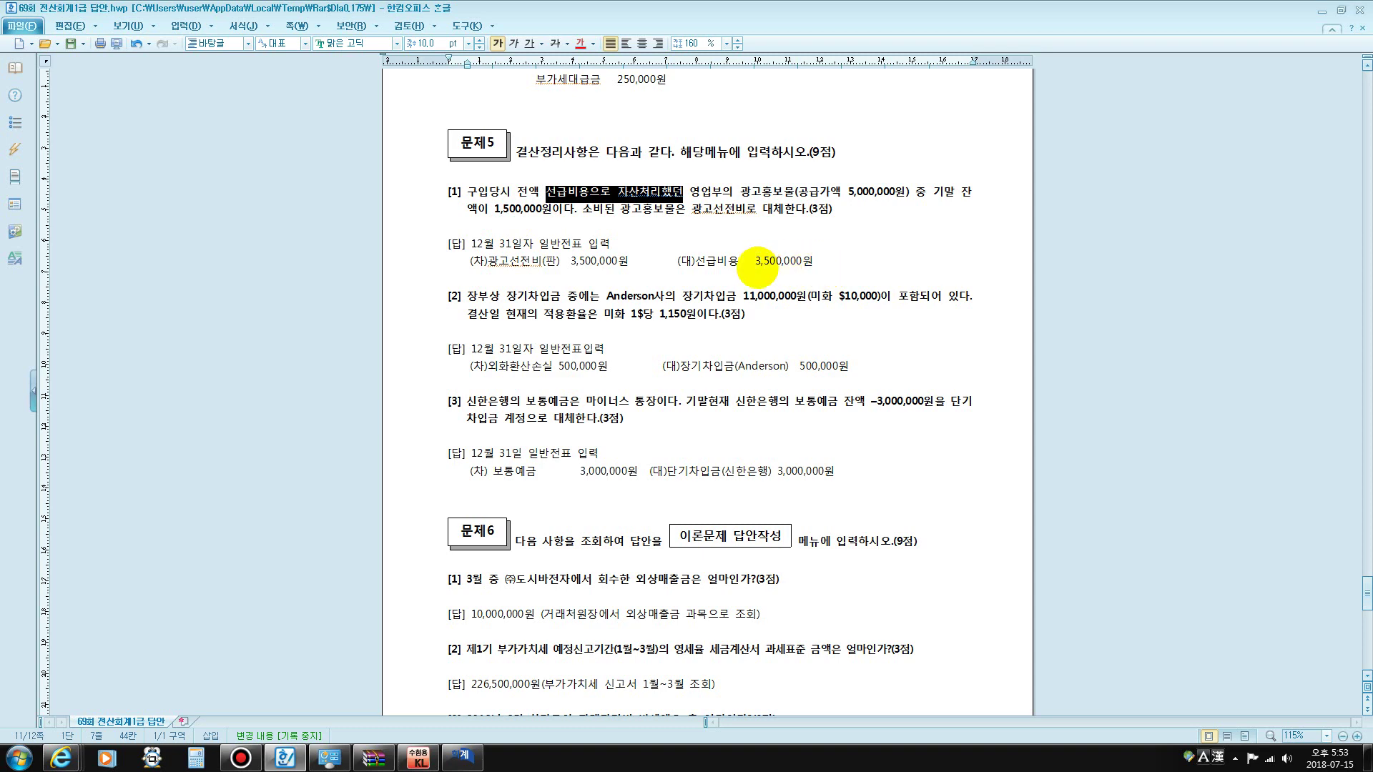
{"action": "left_click", "coordinate": [462, 756]}
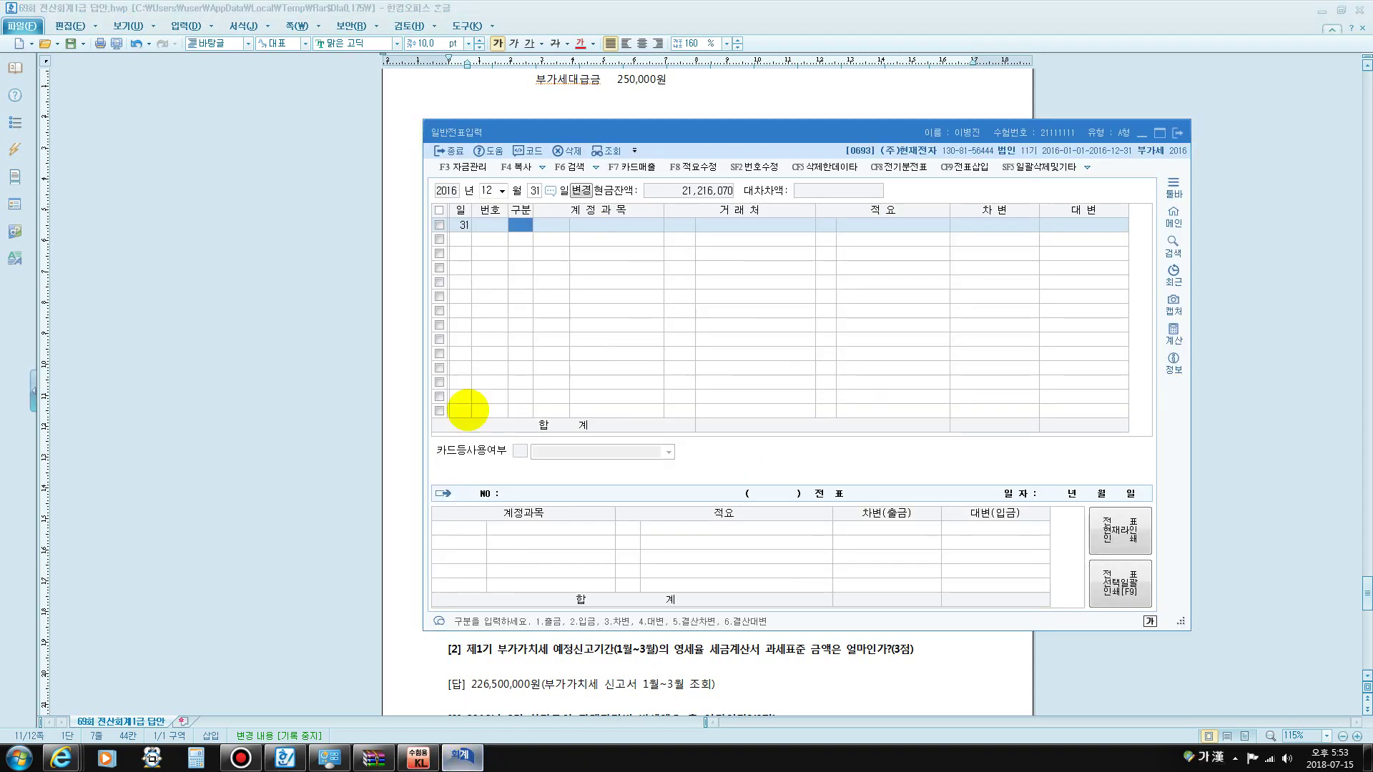
- Enter the debit line 0833 광고선전비 for 3,500,000
{"action": "type", "text": "3"}
{"action": "key", "text": "Return"}
{"action": "type", "text": "광고"}
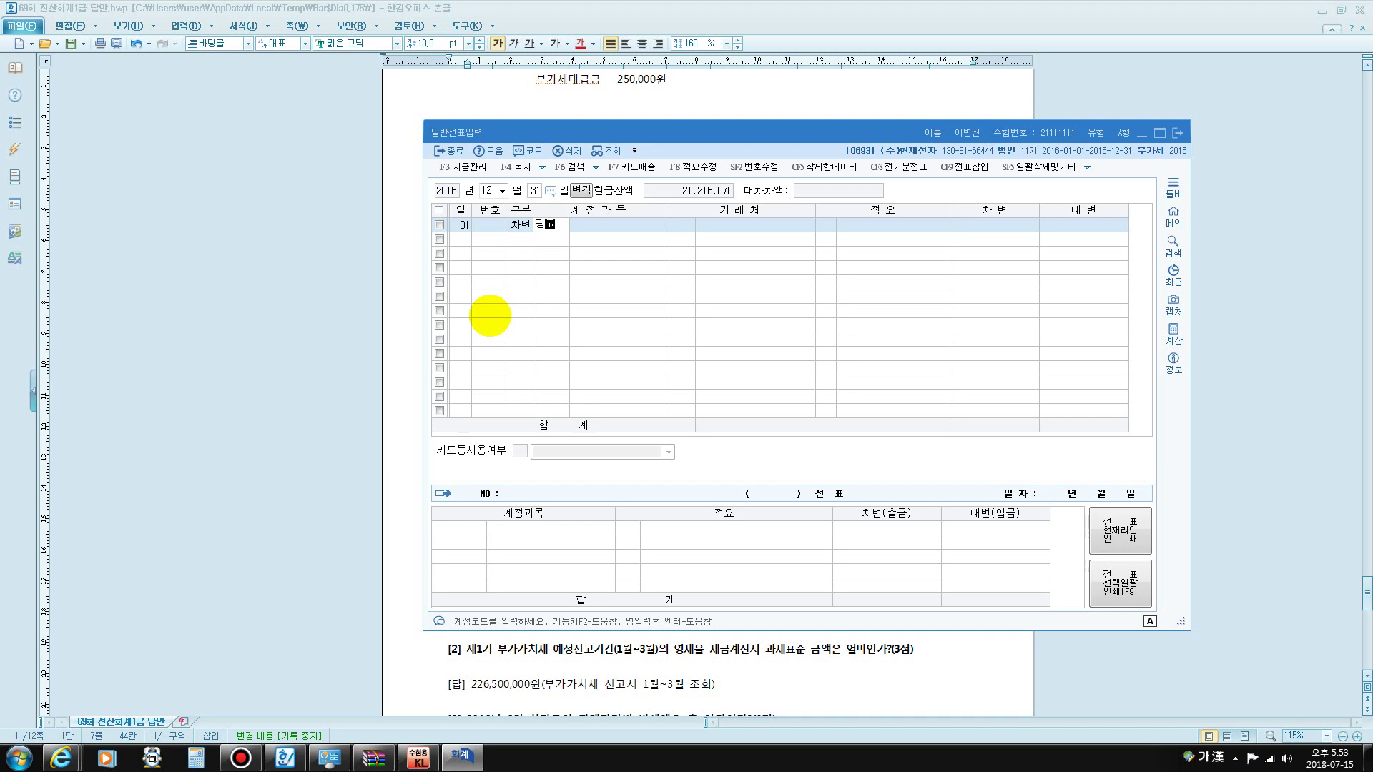
{"action": "key", "text": "Return"}
{"action": "key", "text": "Down"}
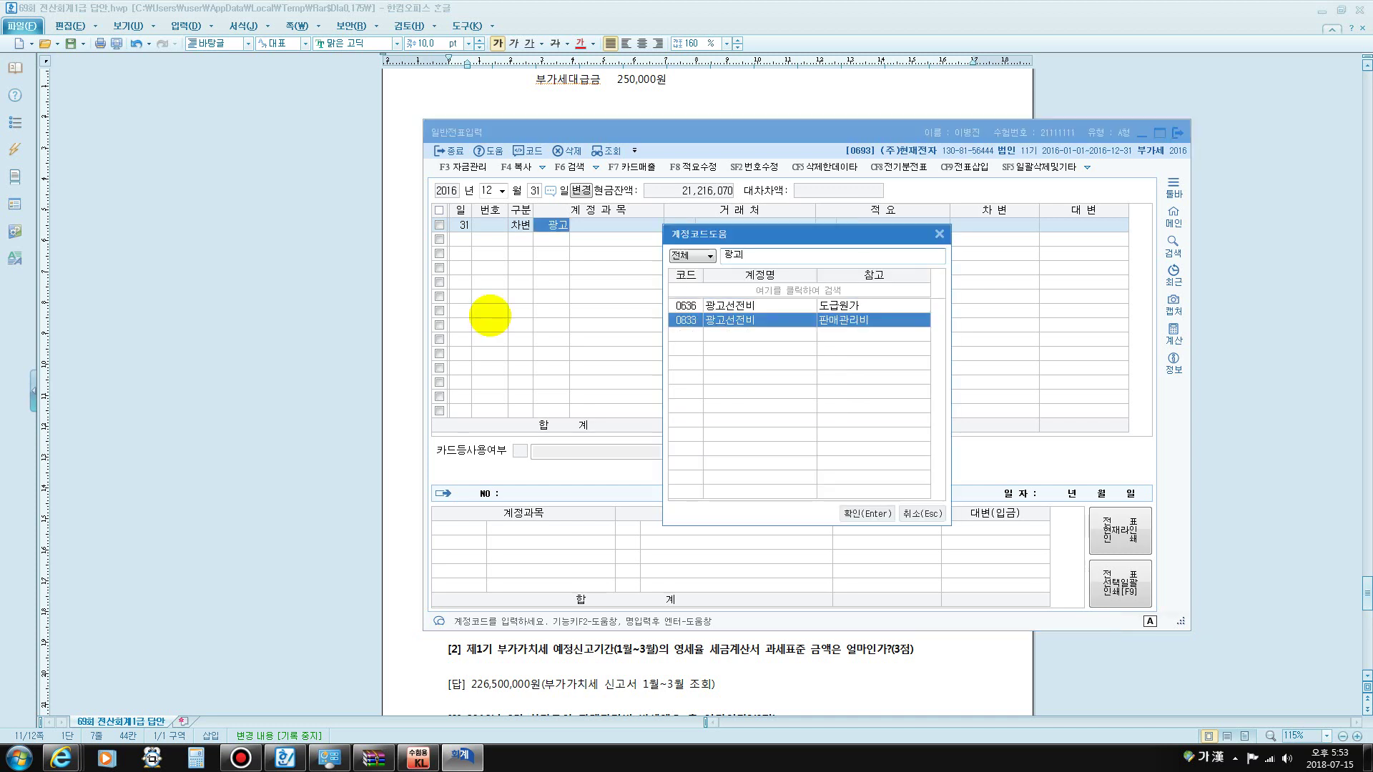
{"action": "key", "text": "Return"}
{"action": "key", "text": "Return"}
{"action": "key", "text": "Return"}
{"action": "type", "text": "3,5"}
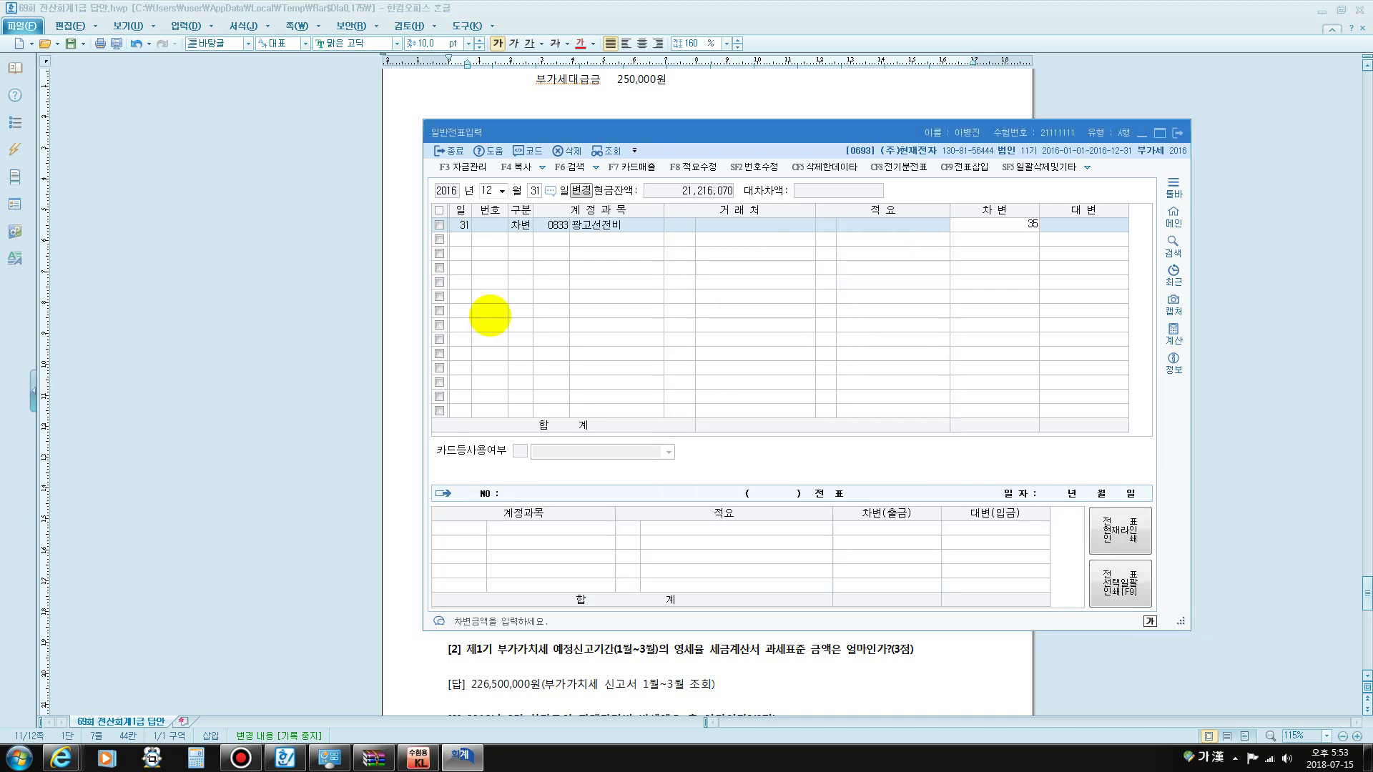
{"action": "type", "text": "00,000"}
{"action": "key", "text": "Return"}
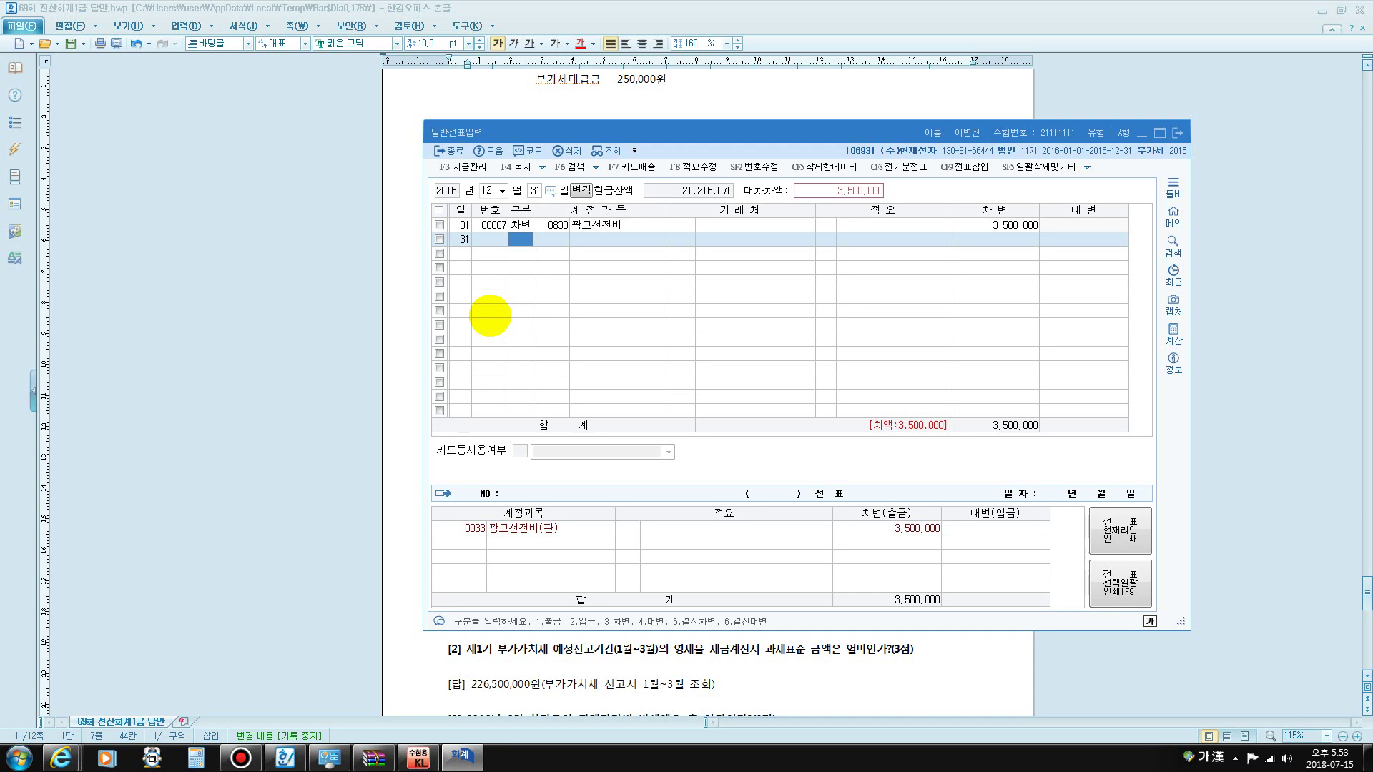
- Add the credit line 0133 선급비용 to balance the 3,500,000 voucher
{"action": "type", "text": "4"}
{"action": "key", "text": "Return"}
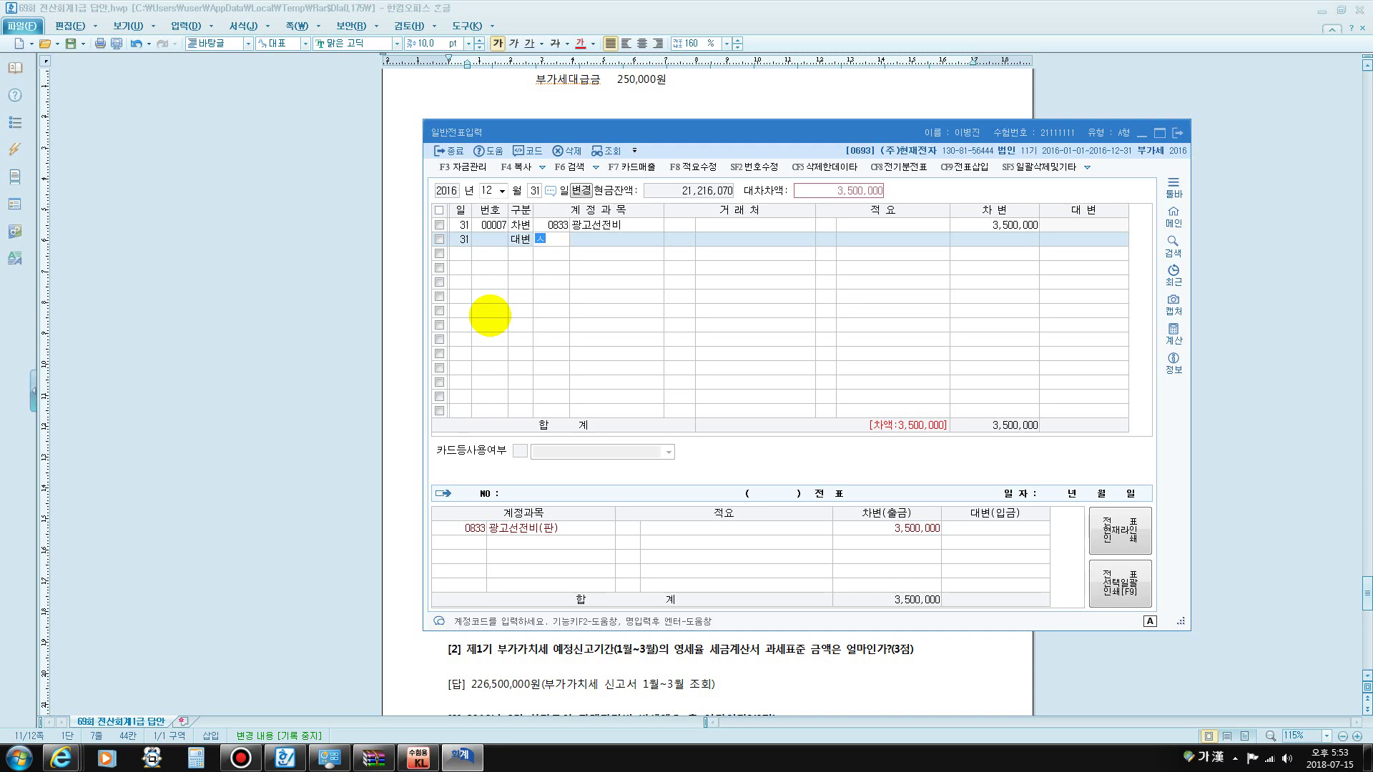
{"action": "type", "text": "선급"}
{"action": "key", "text": "Return"}
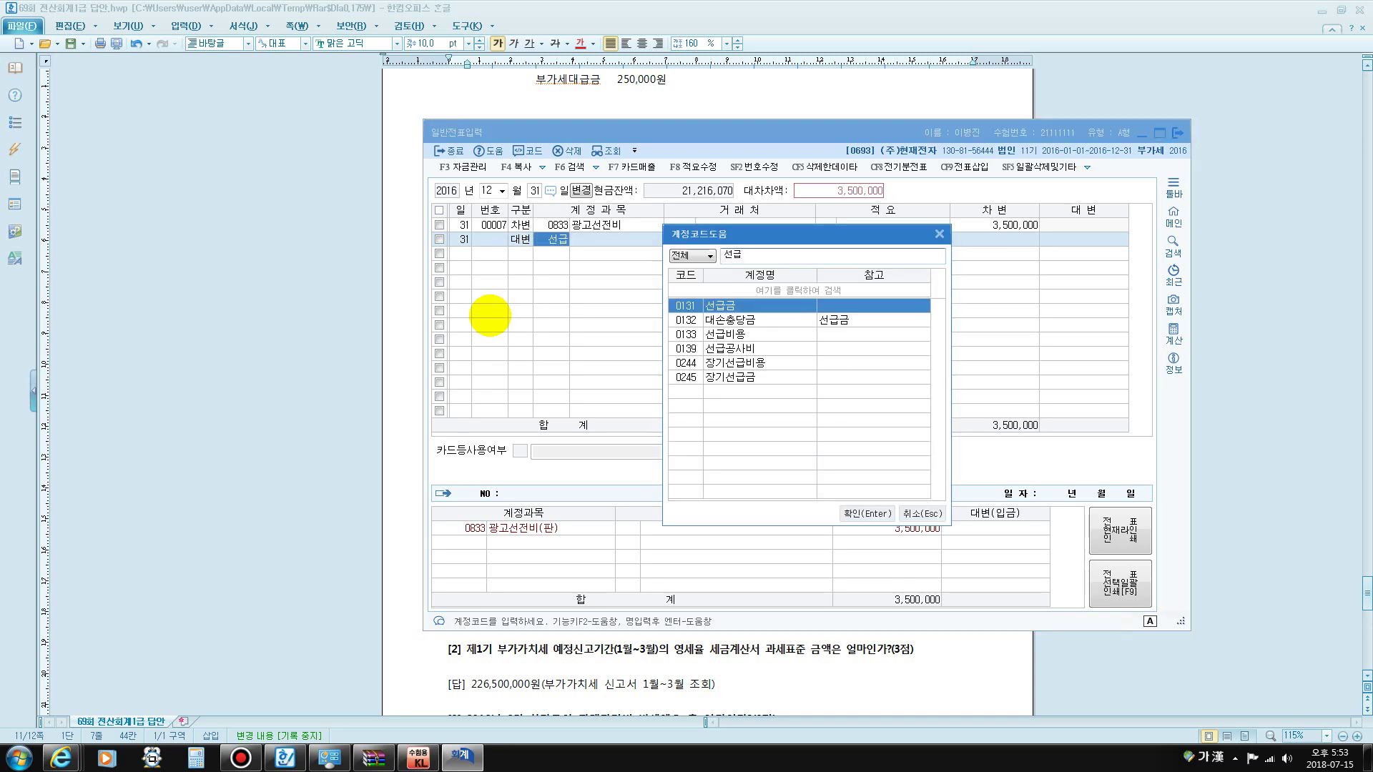
{"action": "key", "text": "Down"}
{"action": "key", "text": "Down"}
{"action": "key", "text": "Return"}
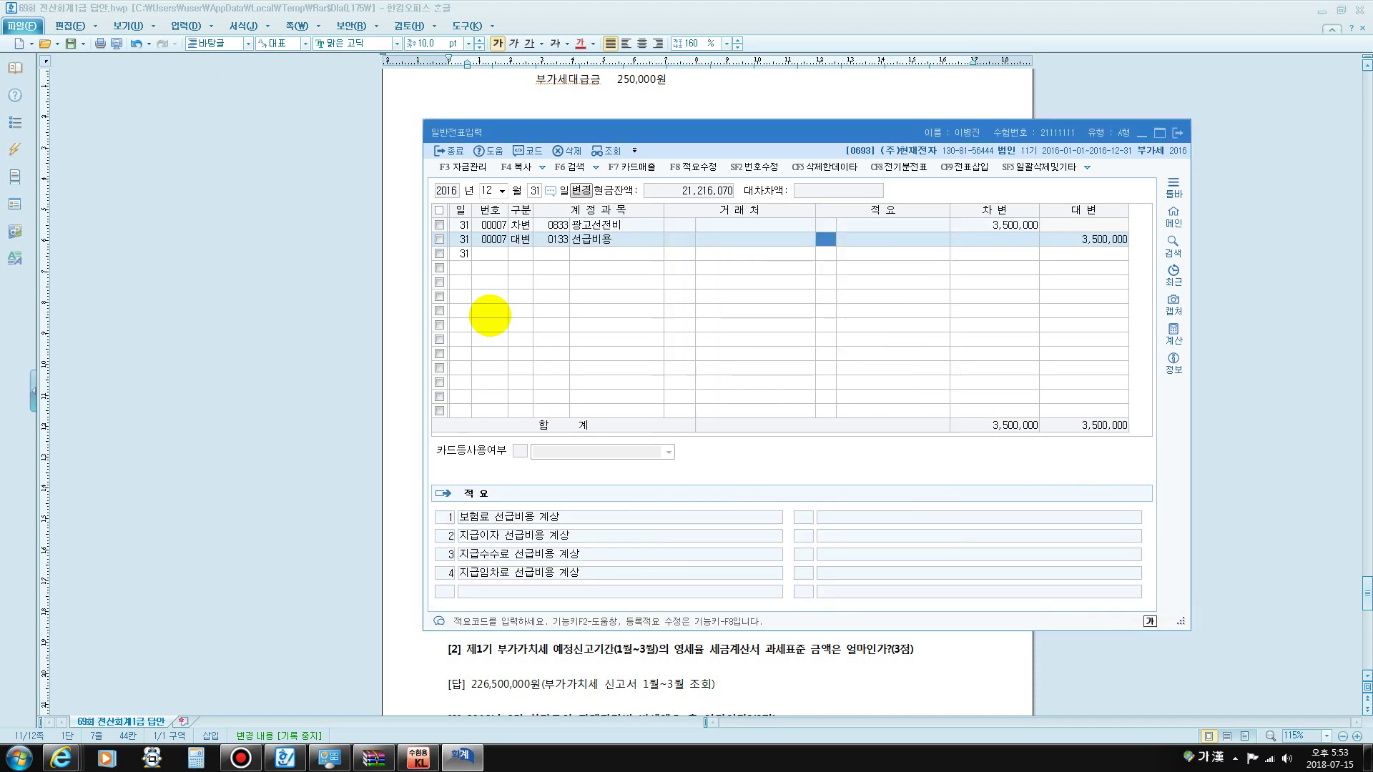
{"action": "key", "text": "Return"}
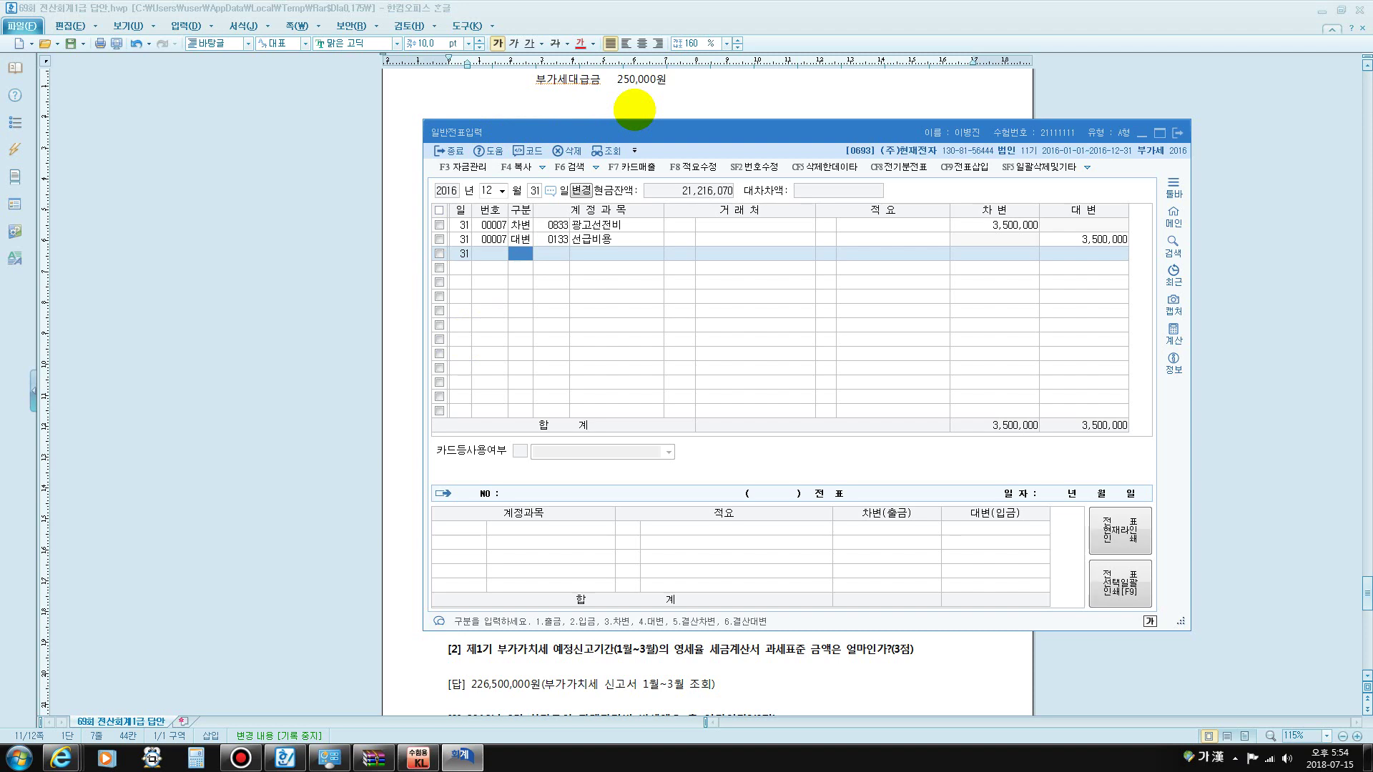
- Scroll the answer key to question [2] and highlight the loan amount and 1,150 exchange rate
{"action": "left_click", "coordinate": [635, 110]}
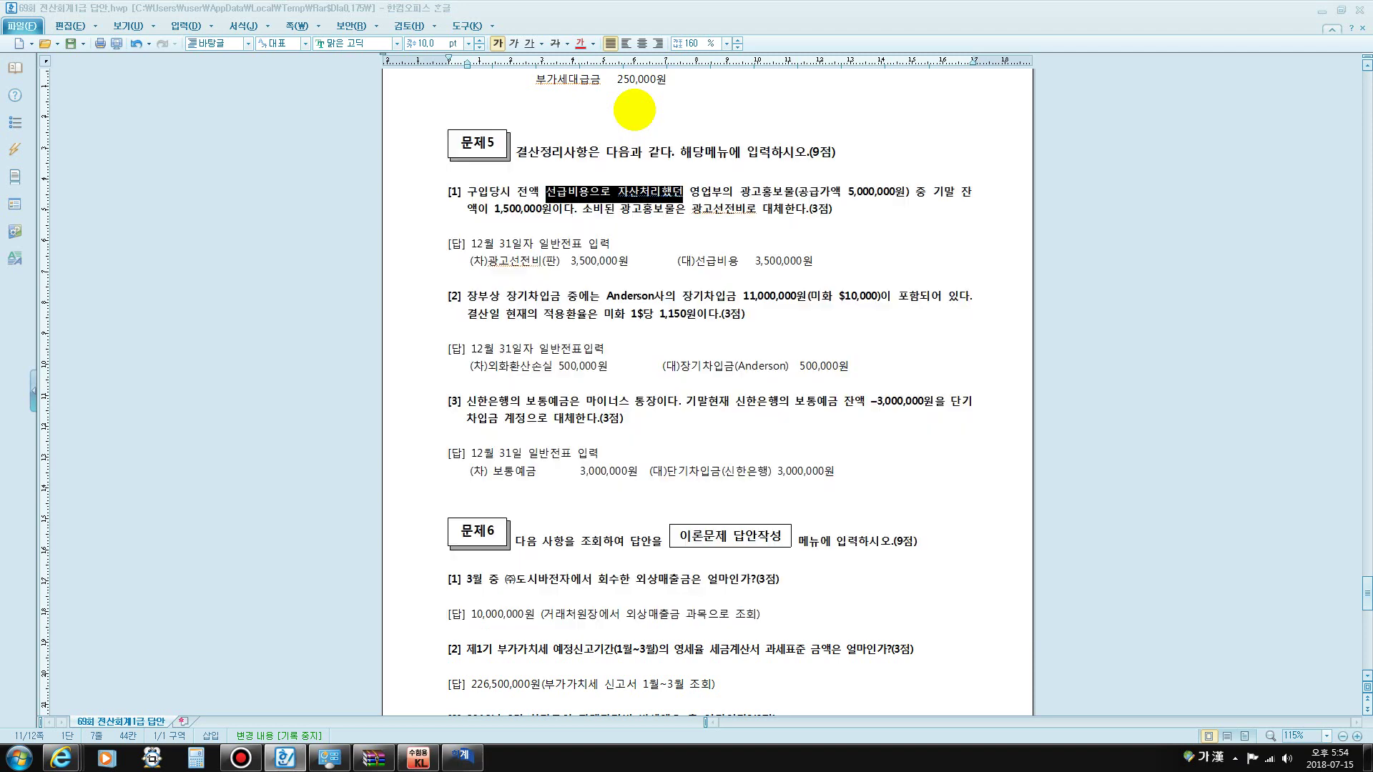
{"action": "scroll", "coordinate": [761, 178], "scroll_direction": "down", "scroll_amount": 3}
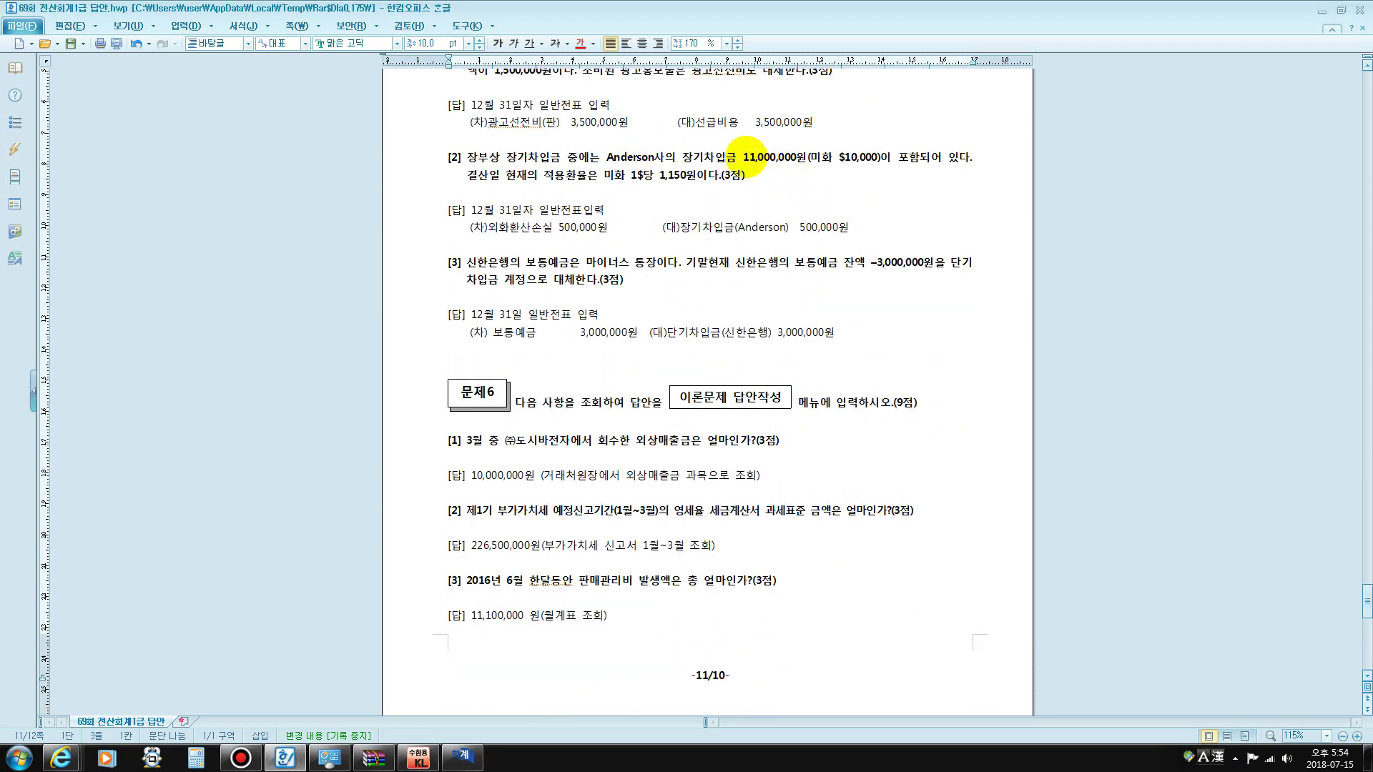
{"action": "left_click_drag", "start_coordinate": [745, 157], "coordinate": [878, 156]}
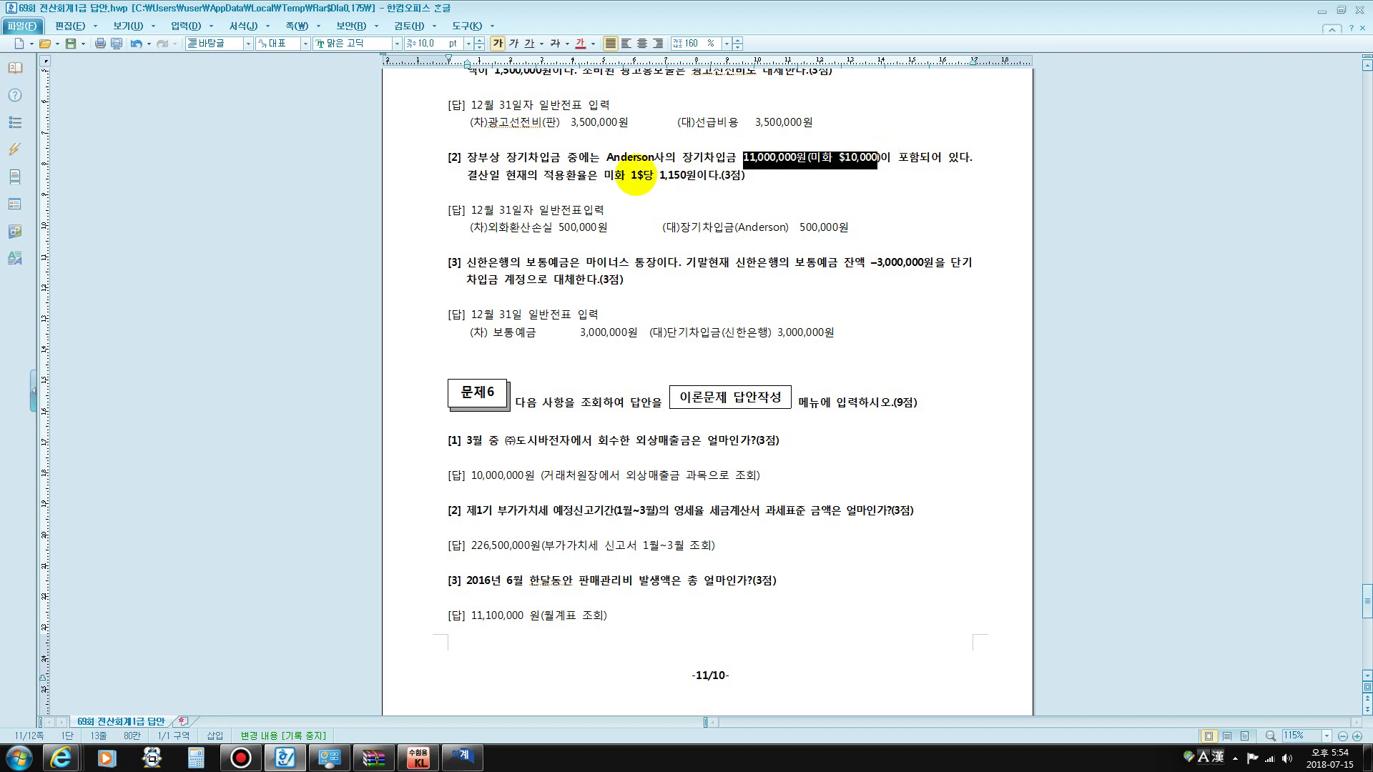
{"action": "left_click_drag", "start_coordinate": [631, 175], "coordinate": [685, 175]}
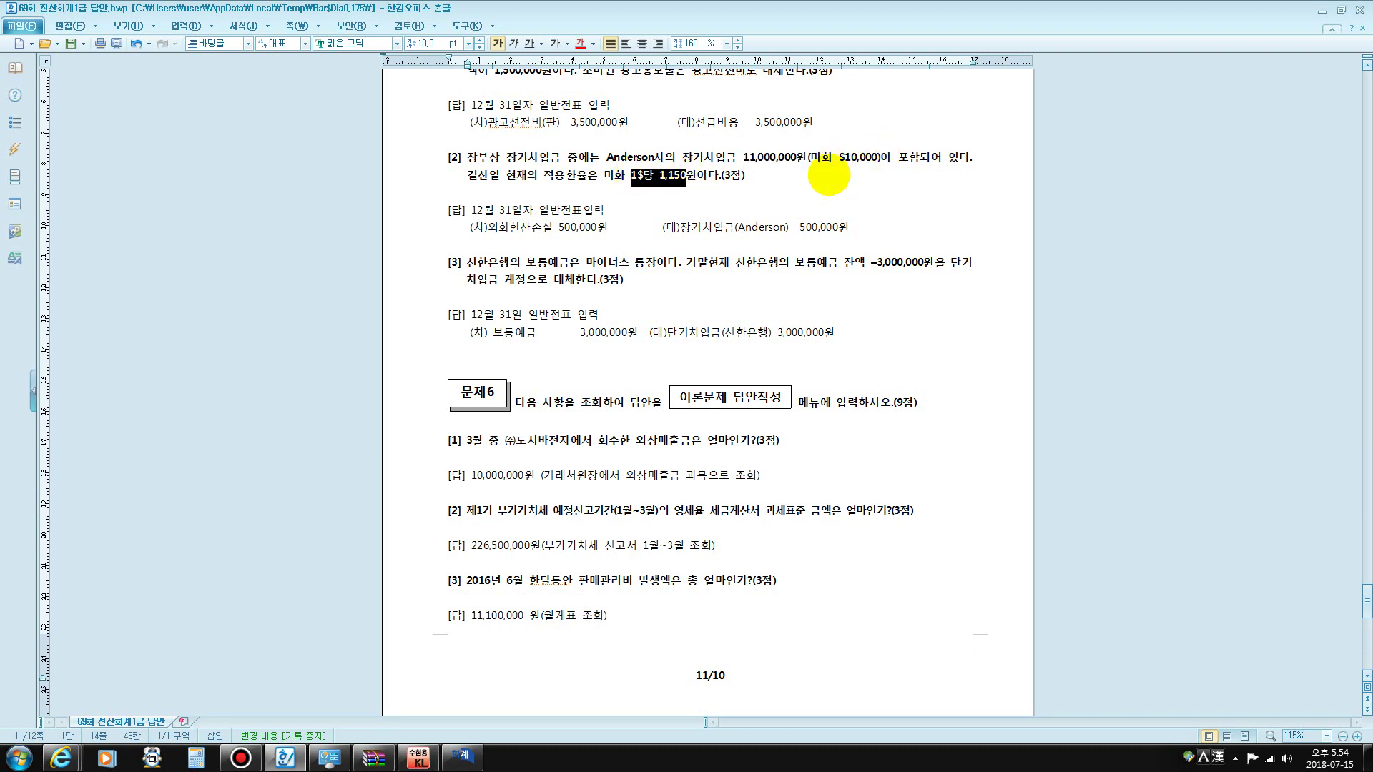
- Circle the $10,000 loan, 1,150 rate and Anderson 500,000 answer, clear the marks, and return to KcLep
{"action": "key", "text": "F12"}
{"action": "mouse_move", "coordinate": [863, 173]}
{"action": "left_mouse_down"}
{"action": "mouse_move", "coordinate": [822, 170]}
{"action": "mouse_move", "coordinate": [869, 129]}
{"action": "mouse_move", "coordinate": [851, 177]}
{"action": "left_mouse_up"}
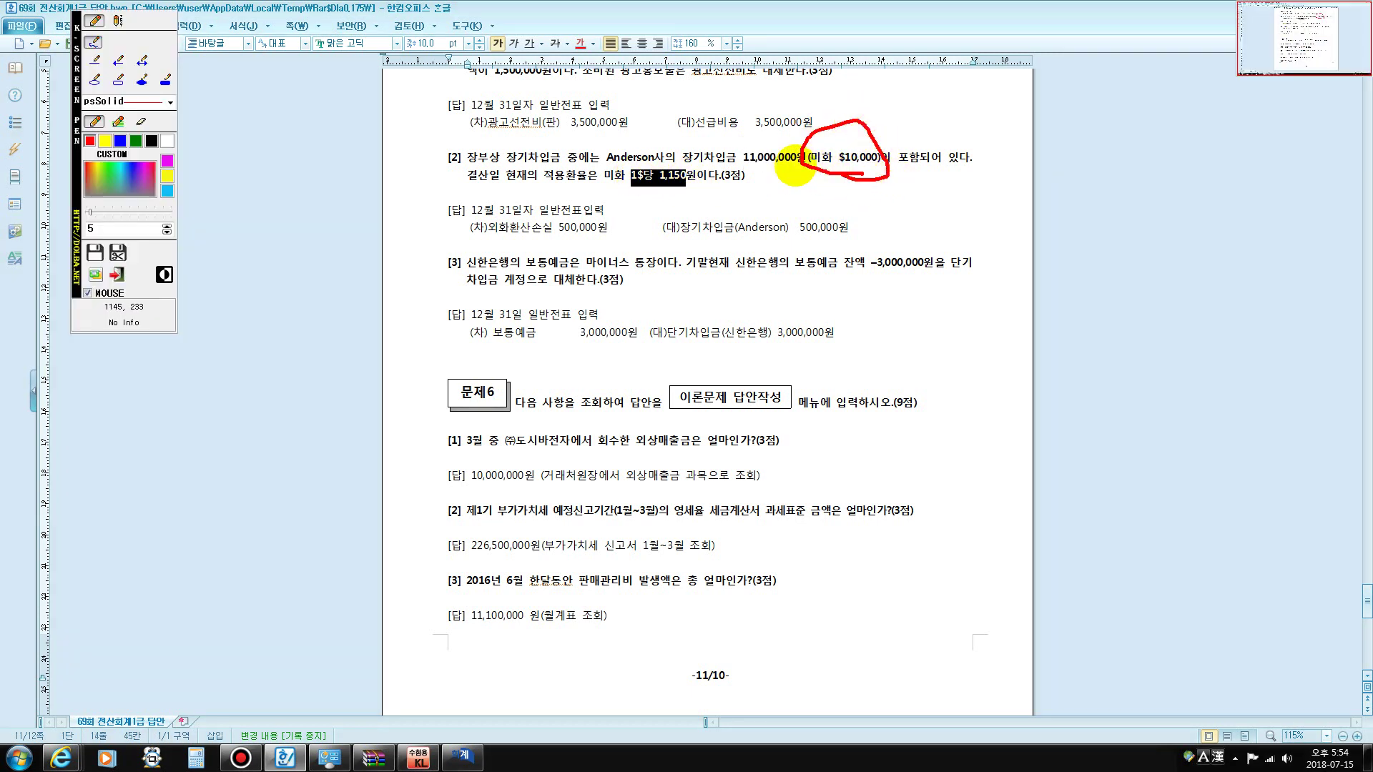
{"action": "mouse_move", "coordinate": [688, 190]}
{"action": "left_mouse_down"}
{"action": "mouse_move", "coordinate": [663, 200]}
{"action": "mouse_move", "coordinate": [628, 163]}
{"action": "mouse_move", "coordinate": [688, 180]}
{"action": "mouse_move", "coordinate": [830, 169]}
{"action": "left_mouse_up"}
{"action": "left_click_drag", "start_coordinate": [744, 163], "coordinate": [862, 173]}
{"action": "left_click_drag", "start_coordinate": [687, 237], "coordinate": [861, 236]}
{"action": "key", "text": "Escape"}
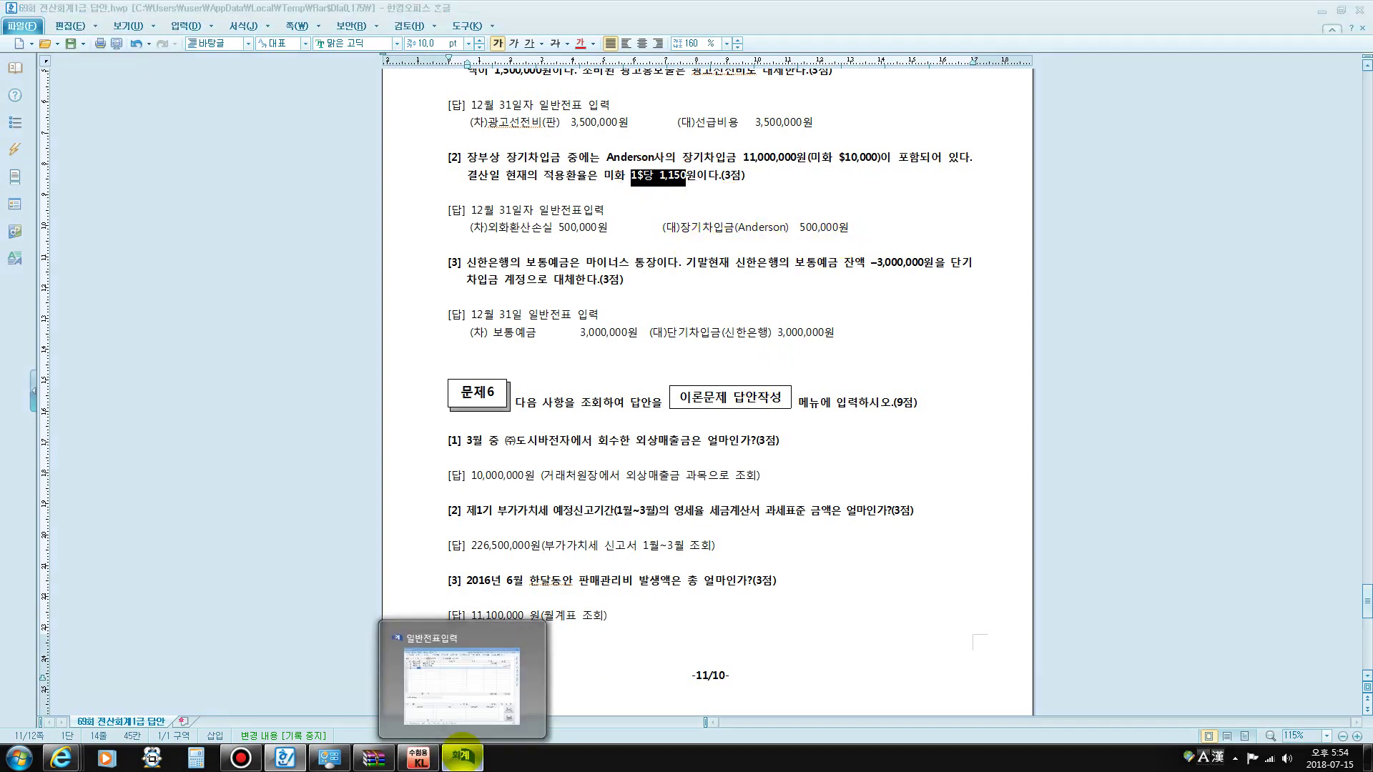
{"action": "left_click", "coordinate": [461, 755]}
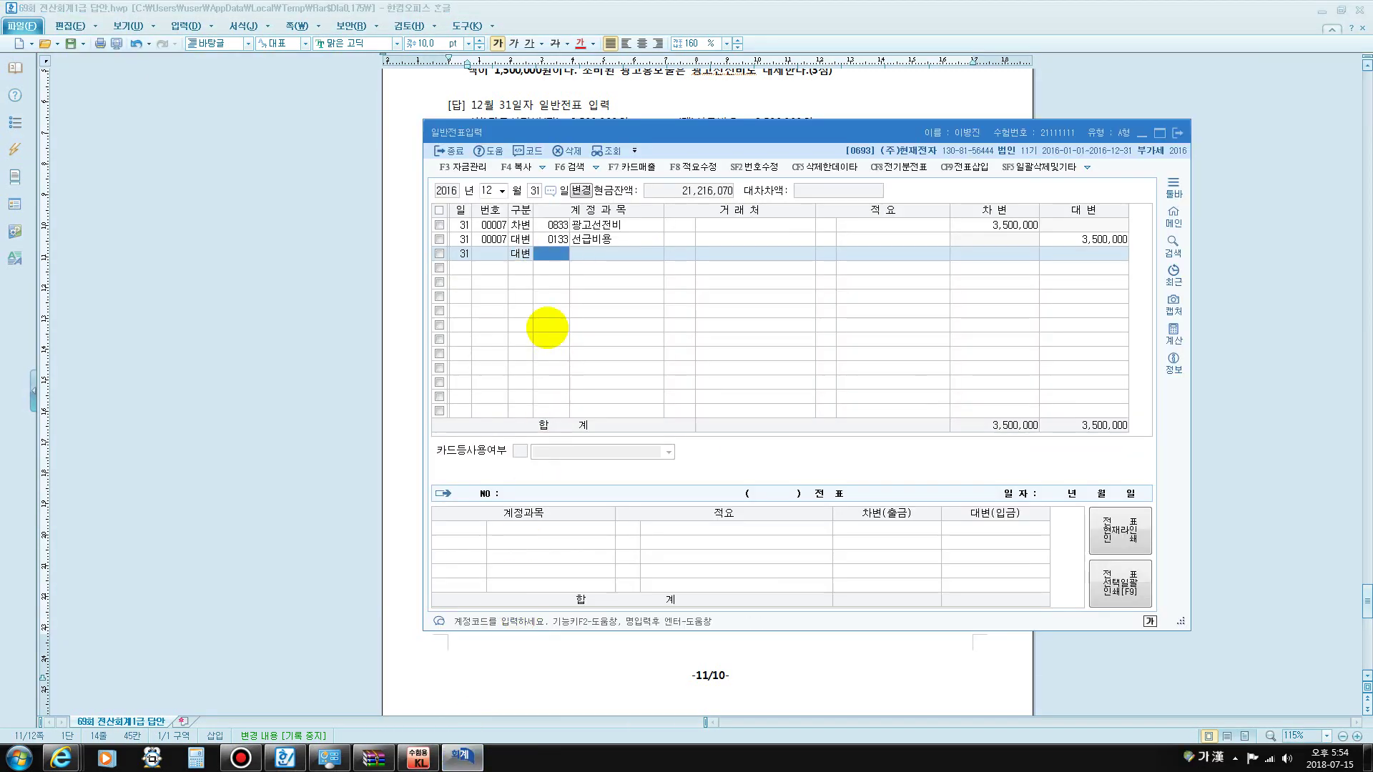
- Enter the credit line 0293 장기차입금 for customer Anderson, 500,000
{"action": "type", "text": "장기"}
{"action": "key", "text": "Return"}
{"action": "type", "text": "차"}
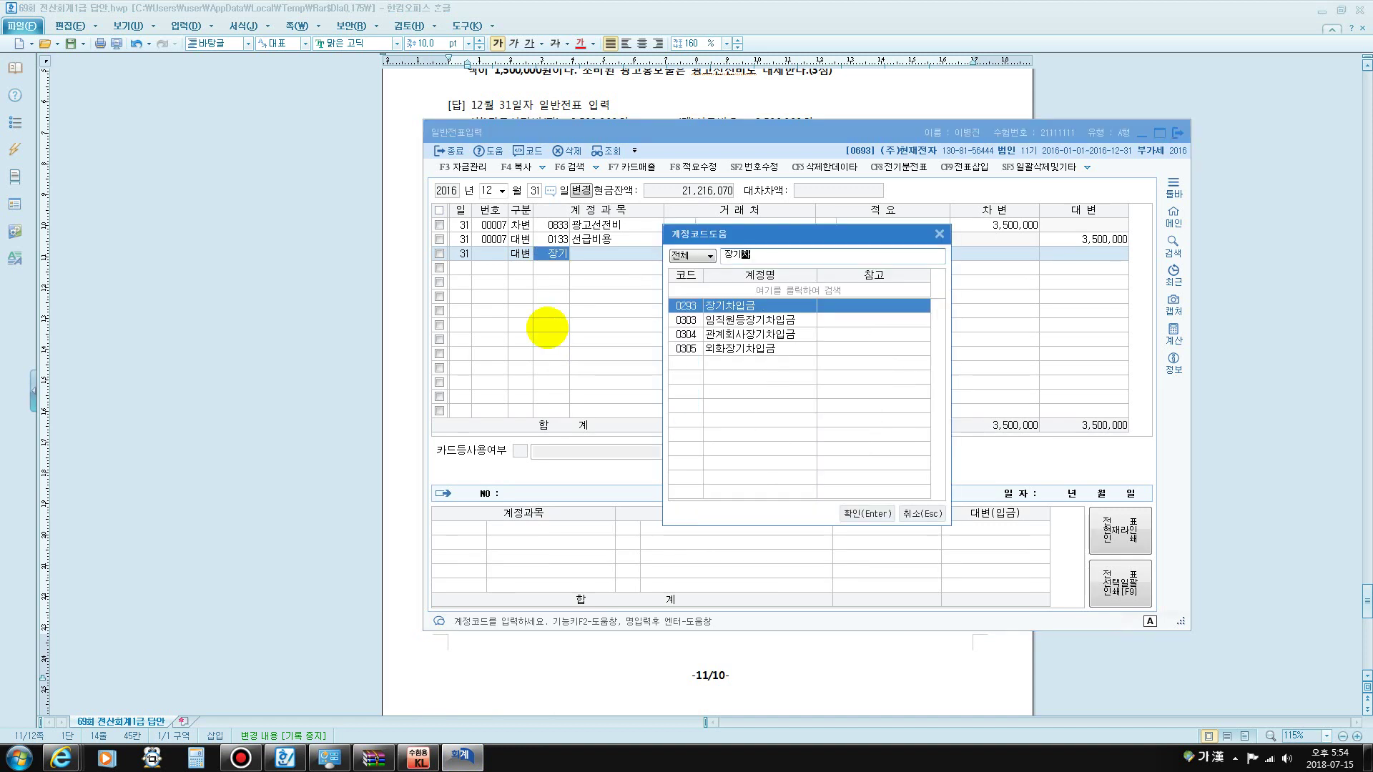
{"action": "key", "text": "Return"}
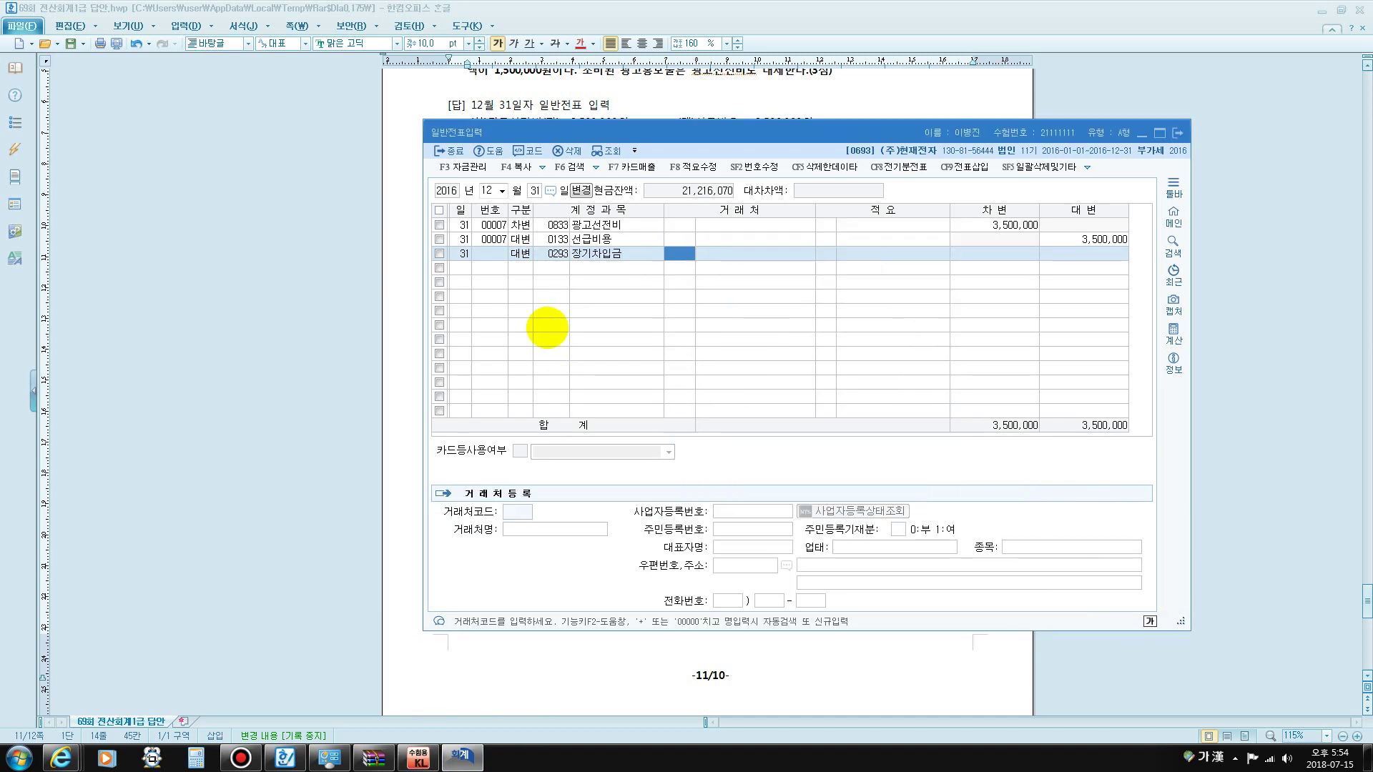
{"action": "key", "text": "Hangul"}
{"action": "type", "text": "a"}
{"action": "key", "text": "Return"}
{"action": "key", "text": "Return"}
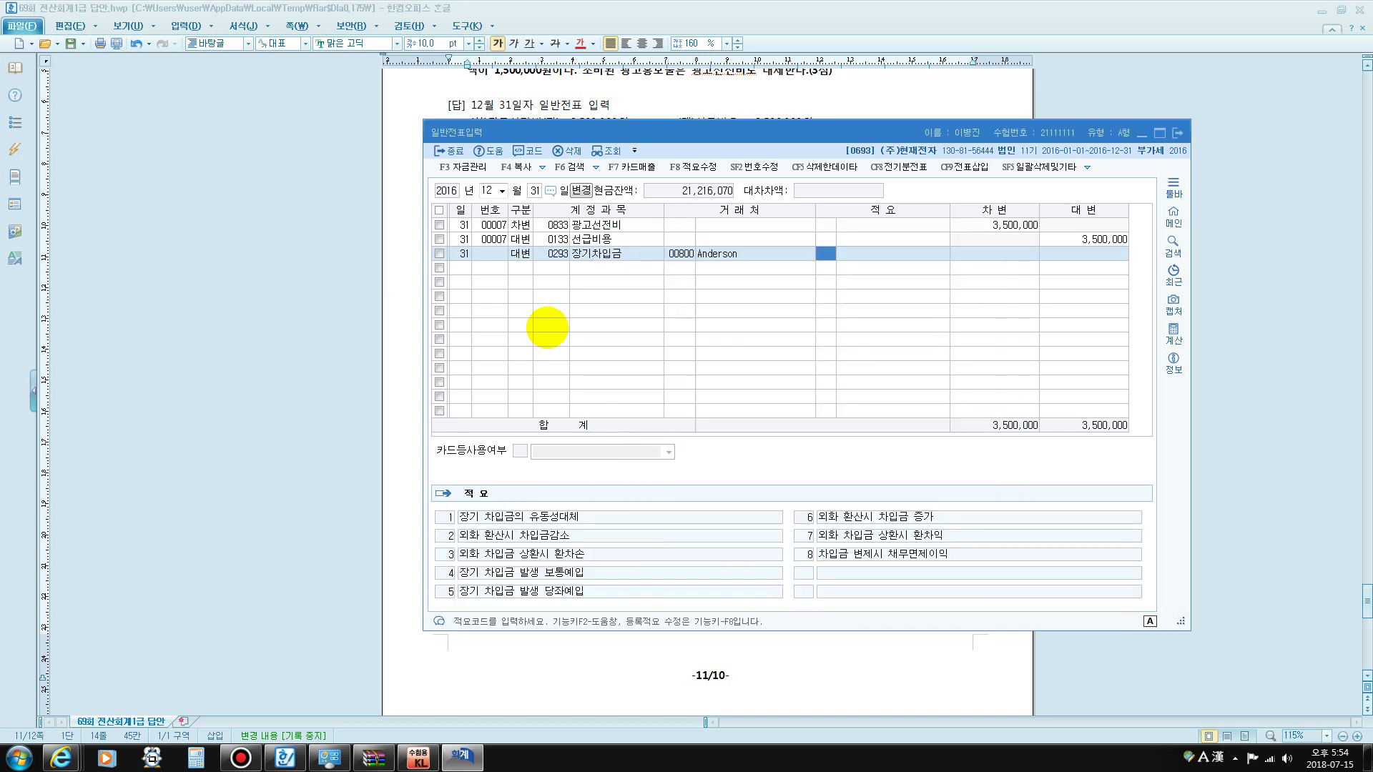
{"action": "key", "text": "Return"}
{"action": "type", "text": "5000000"}
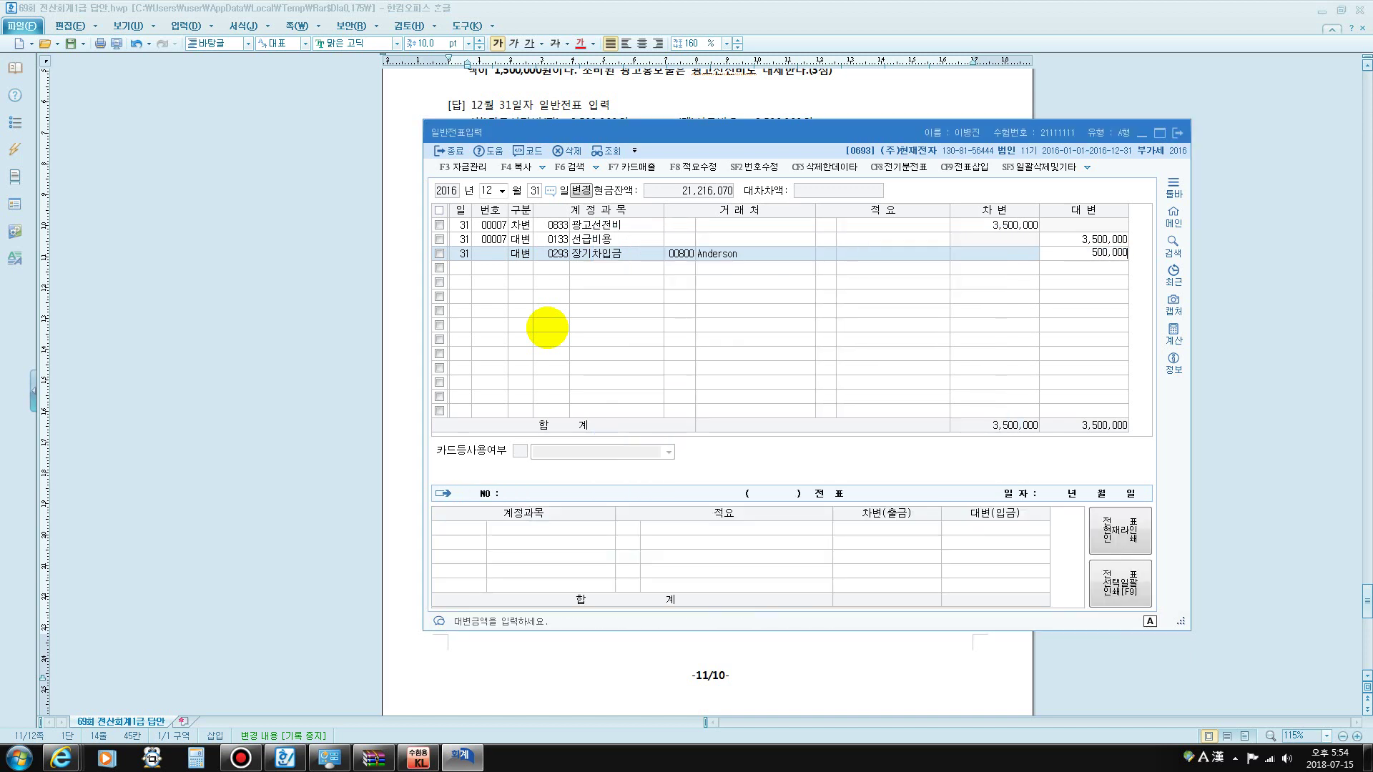
{"action": "key", "text": "Return"}
- Add the debit line 0955 외화환산손실 500,000 to balance the voucher
{"action": "key", "text": "Hangul"}
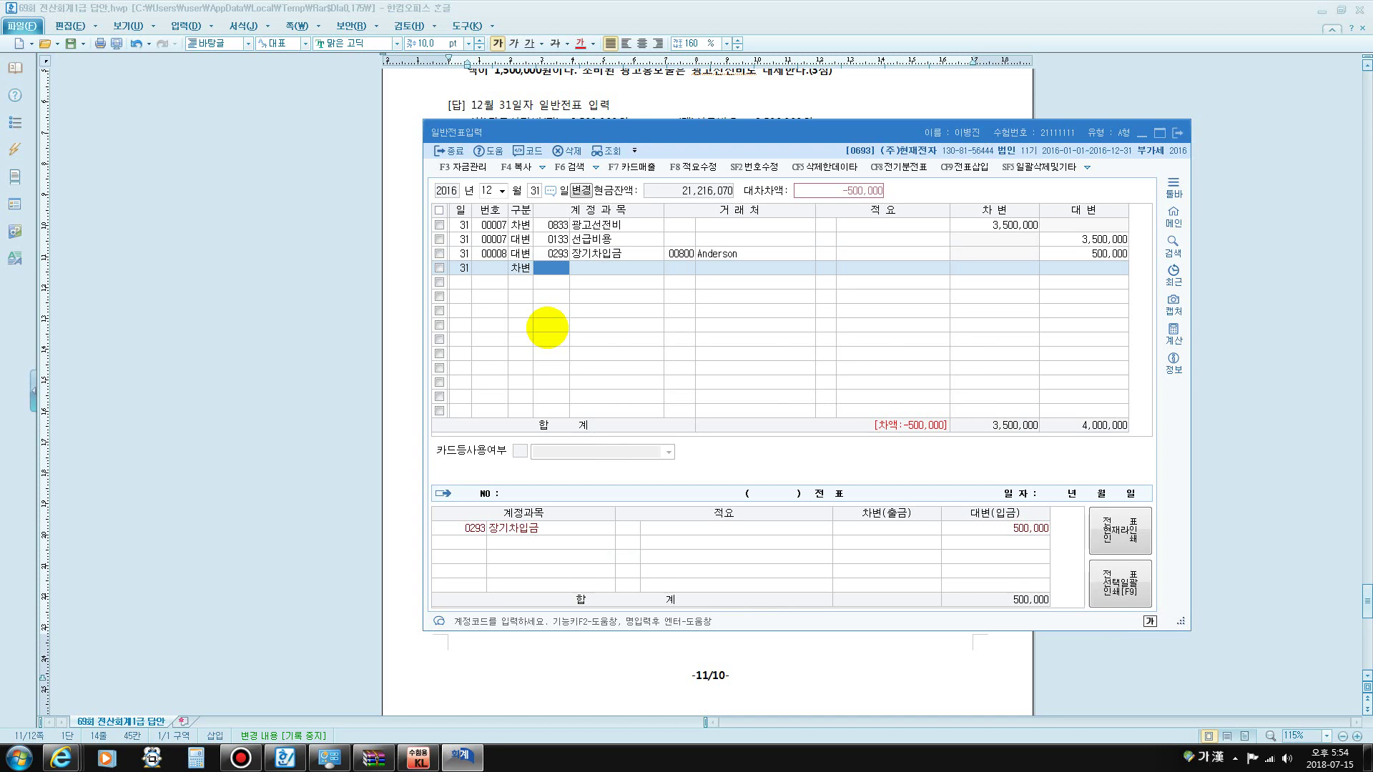
{"action": "type", "text": "왜"}
{"action": "key", "text": "BackSpace"}
{"action": "type", "text": "외화"}
{"action": "key", "text": "Return"}
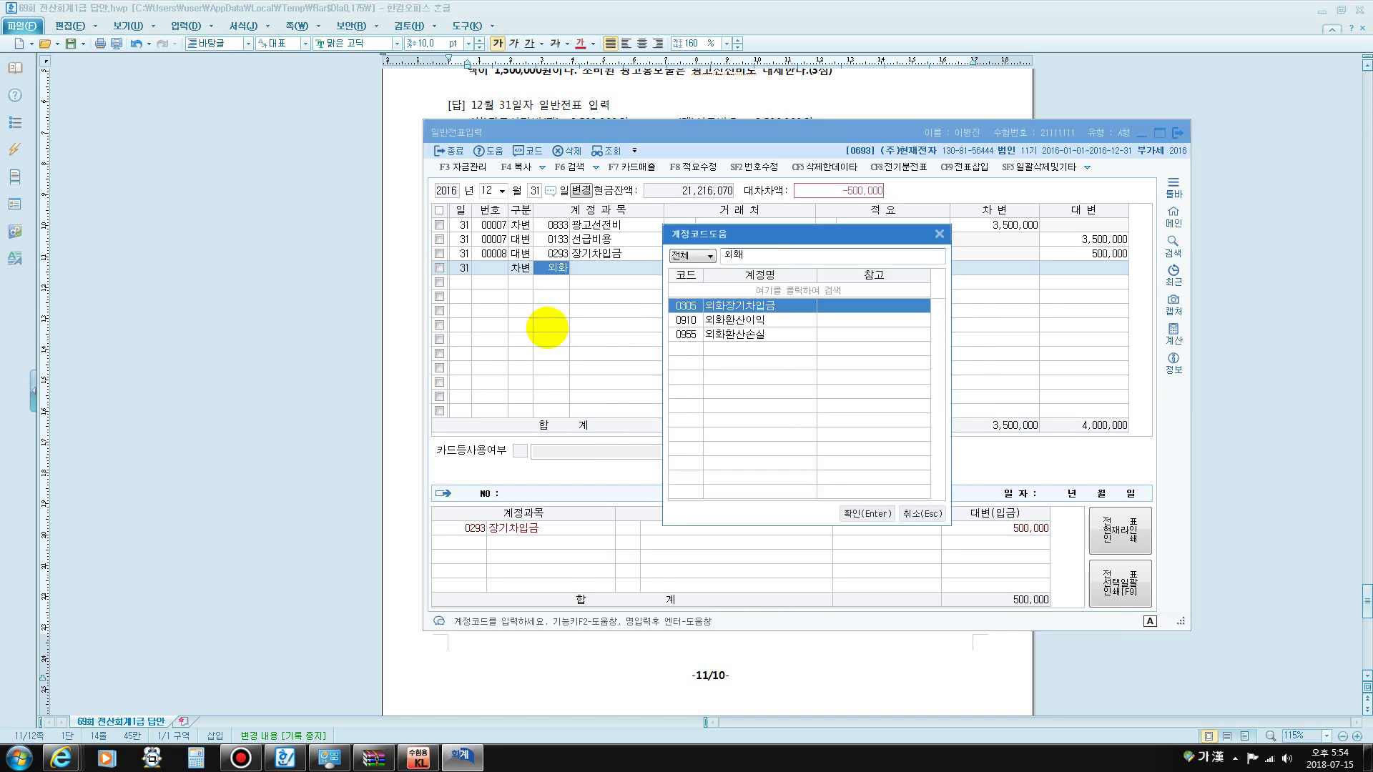
{"action": "key", "text": "Down"}
{"action": "key", "text": "Down"}
{"action": "key", "text": "Return"}
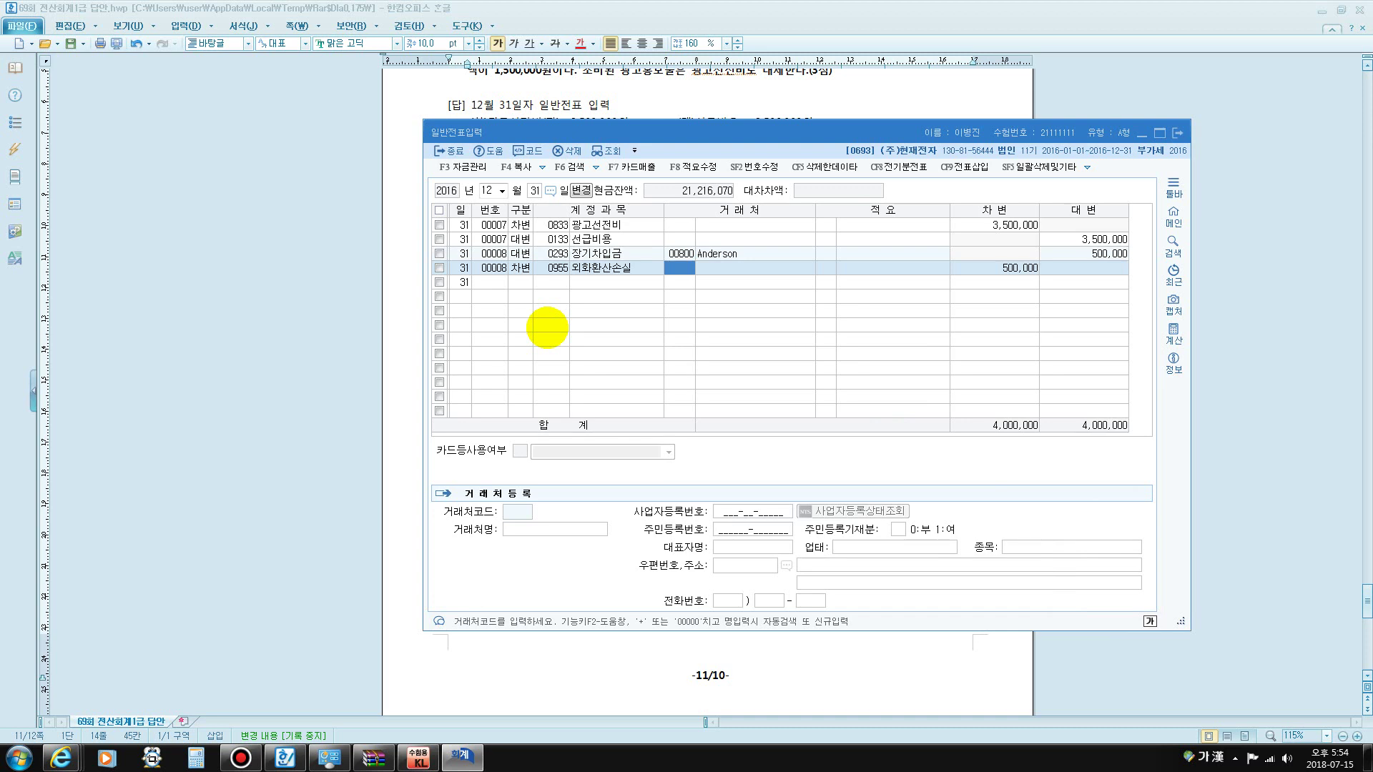
{"action": "key", "text": "Return"}
{"action": "key", "text": "Return"}
{"action": "key", "text": "Return"}
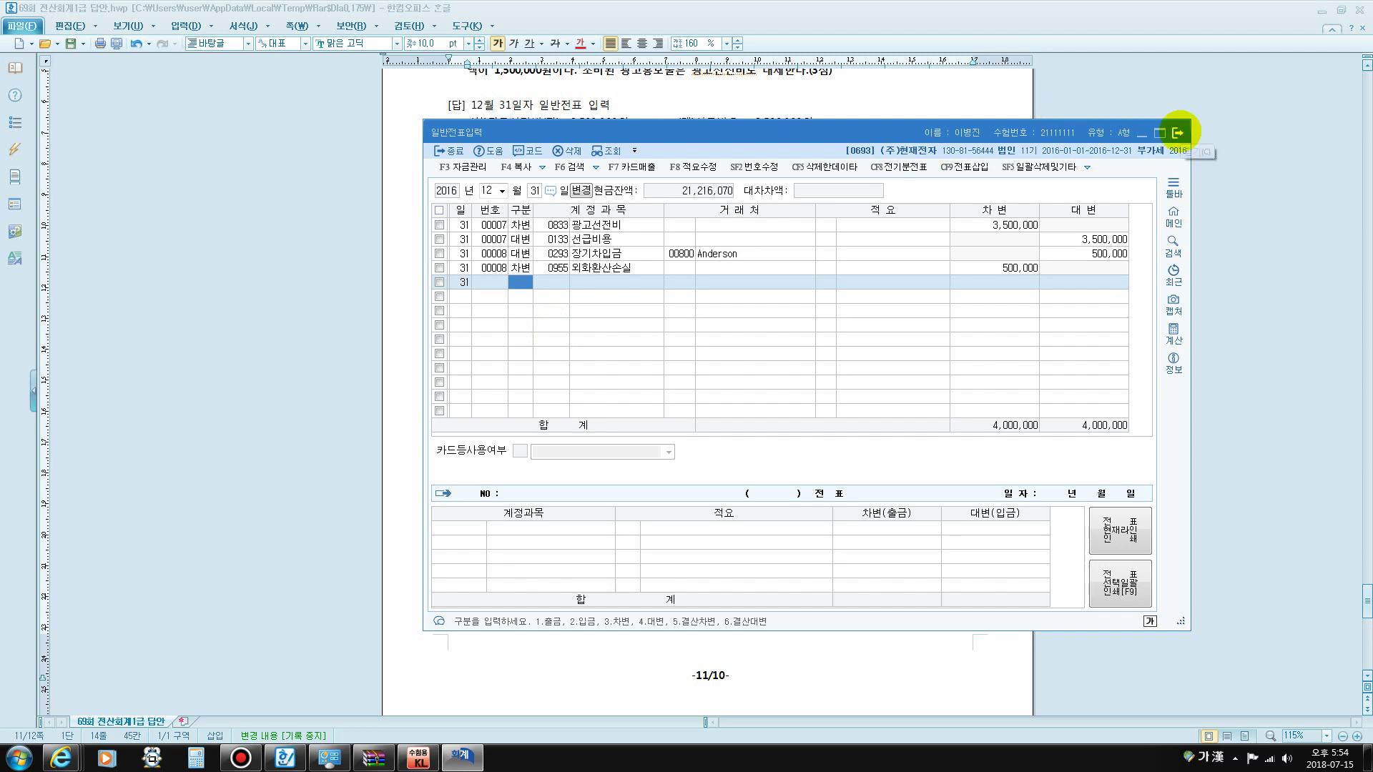
- Close the voucher screen and open 거래처원장 for 0103 보통예금, January 1 to December 31
{"action": "left_click", "coordinate": [1178, 132]}
{"action": "left_click", "coordinate": [421, 757]}
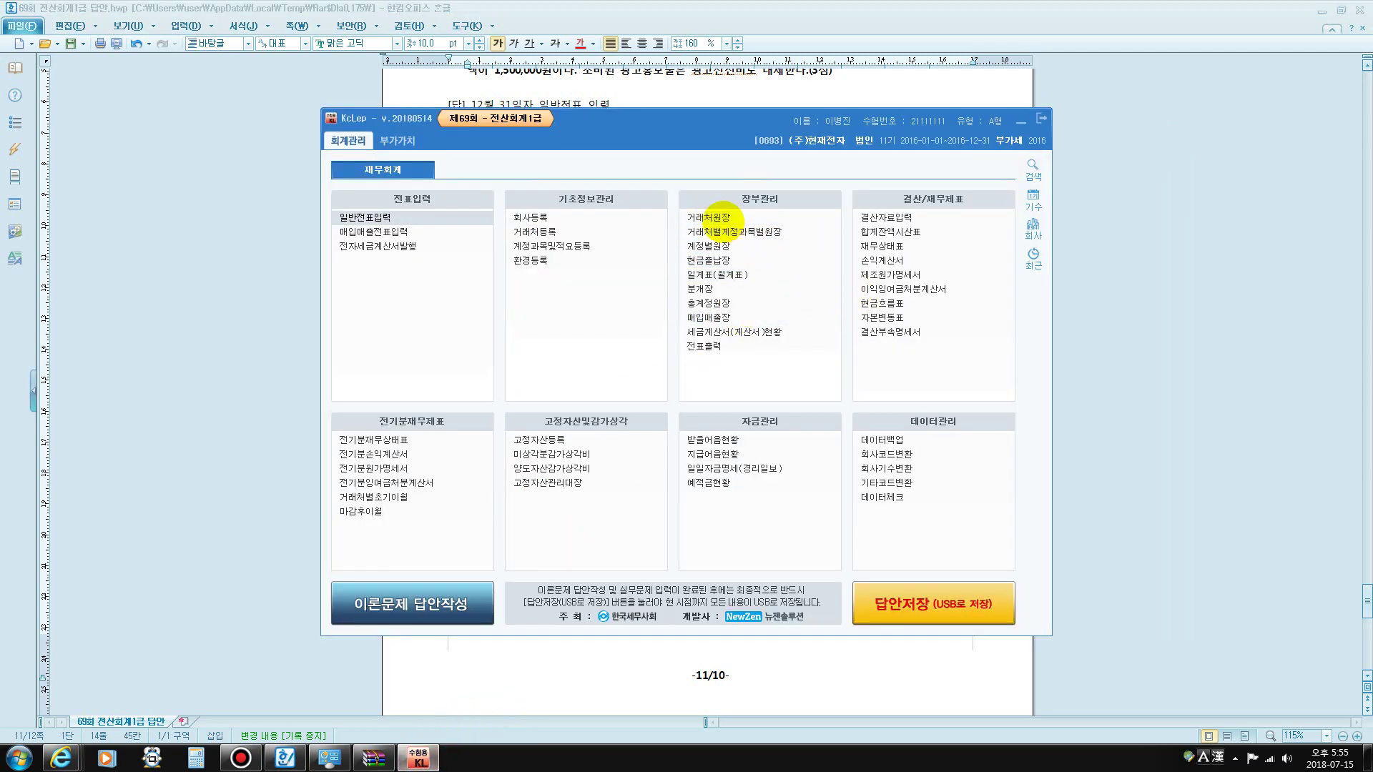
{"action": "left_click", "coordinate": [708, 217]}
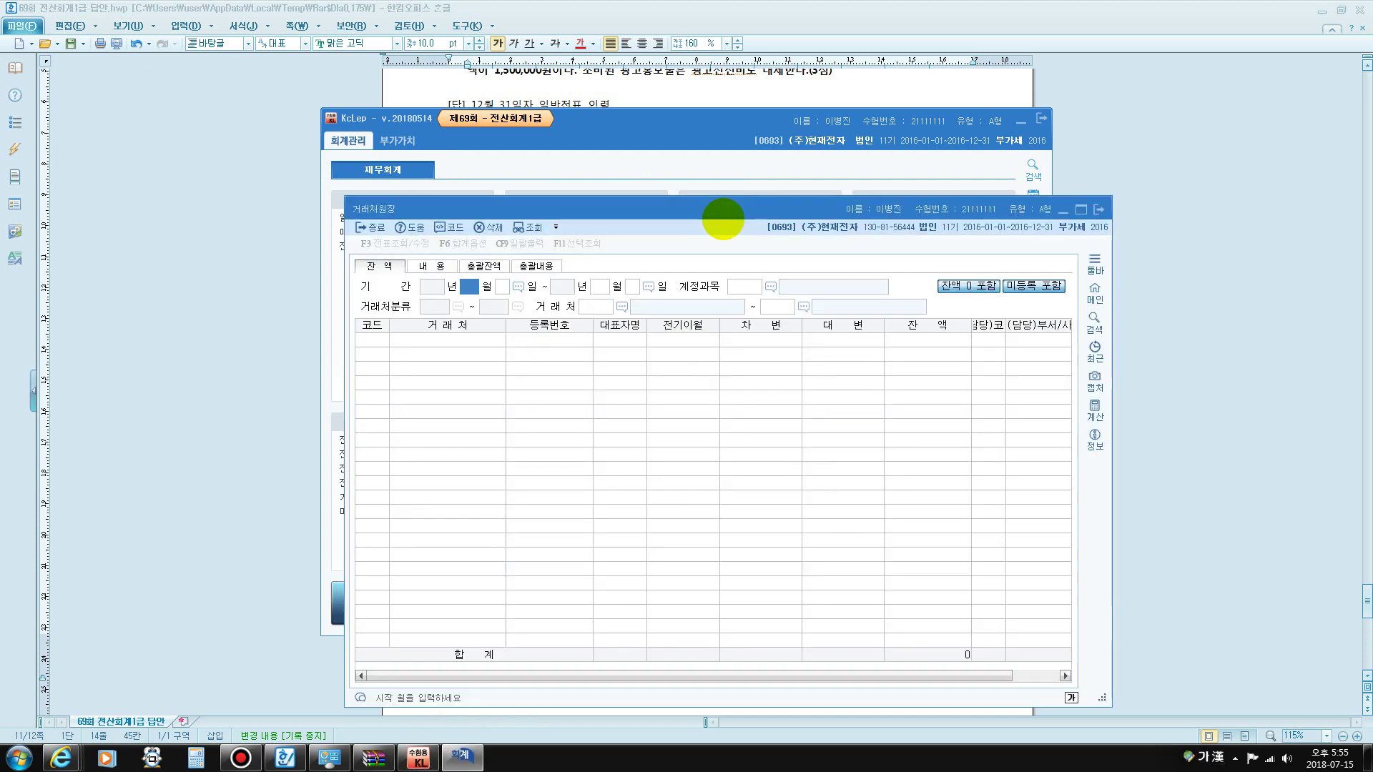
{"action": "type", "text": "1"}
{"action": "key", "text": "Return"}
{"action": "key", "text": "Return"}
{"action": "type", "text": "12"}
{"action": "key", "text": "Return"}
{"action": "key", "text": "Return"}
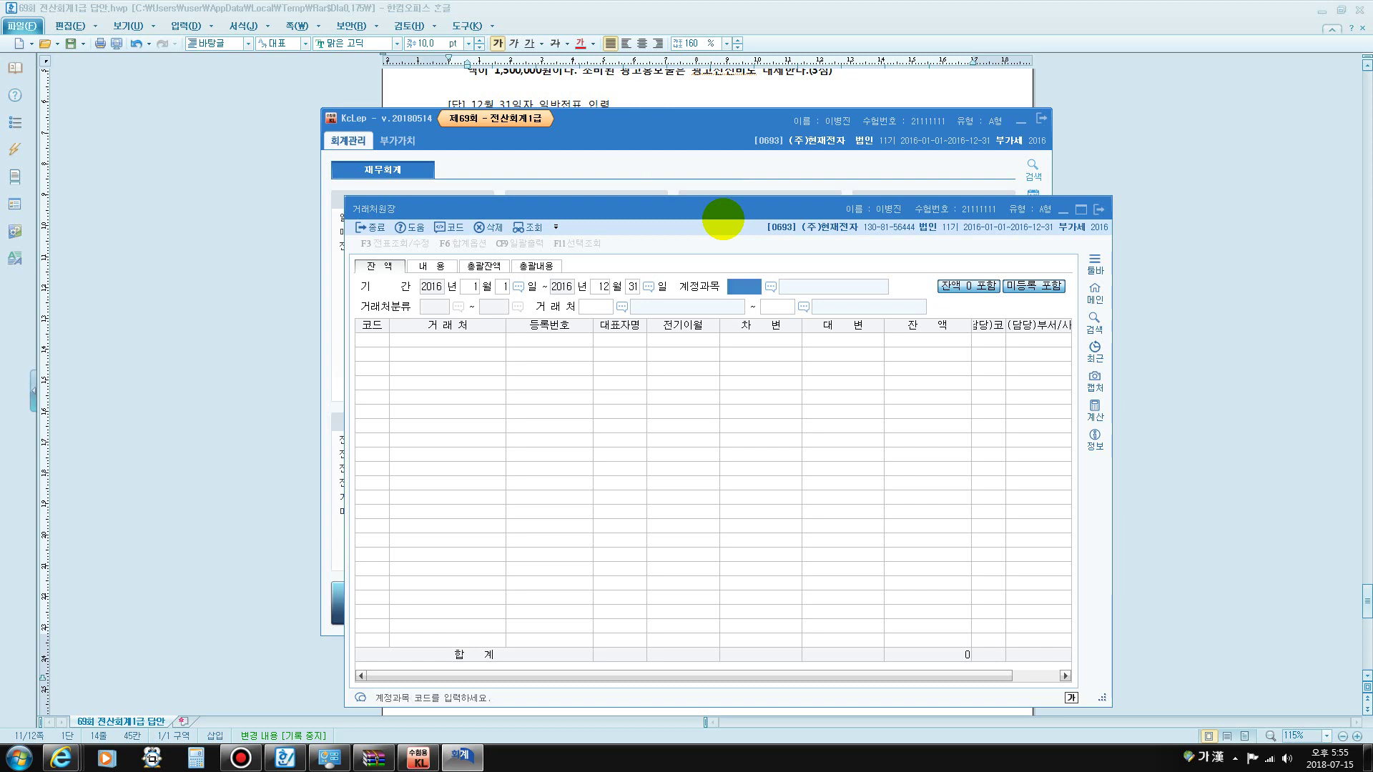
{"action": "type", "text": "0103"}
{"action": "key", "text": "Return"}
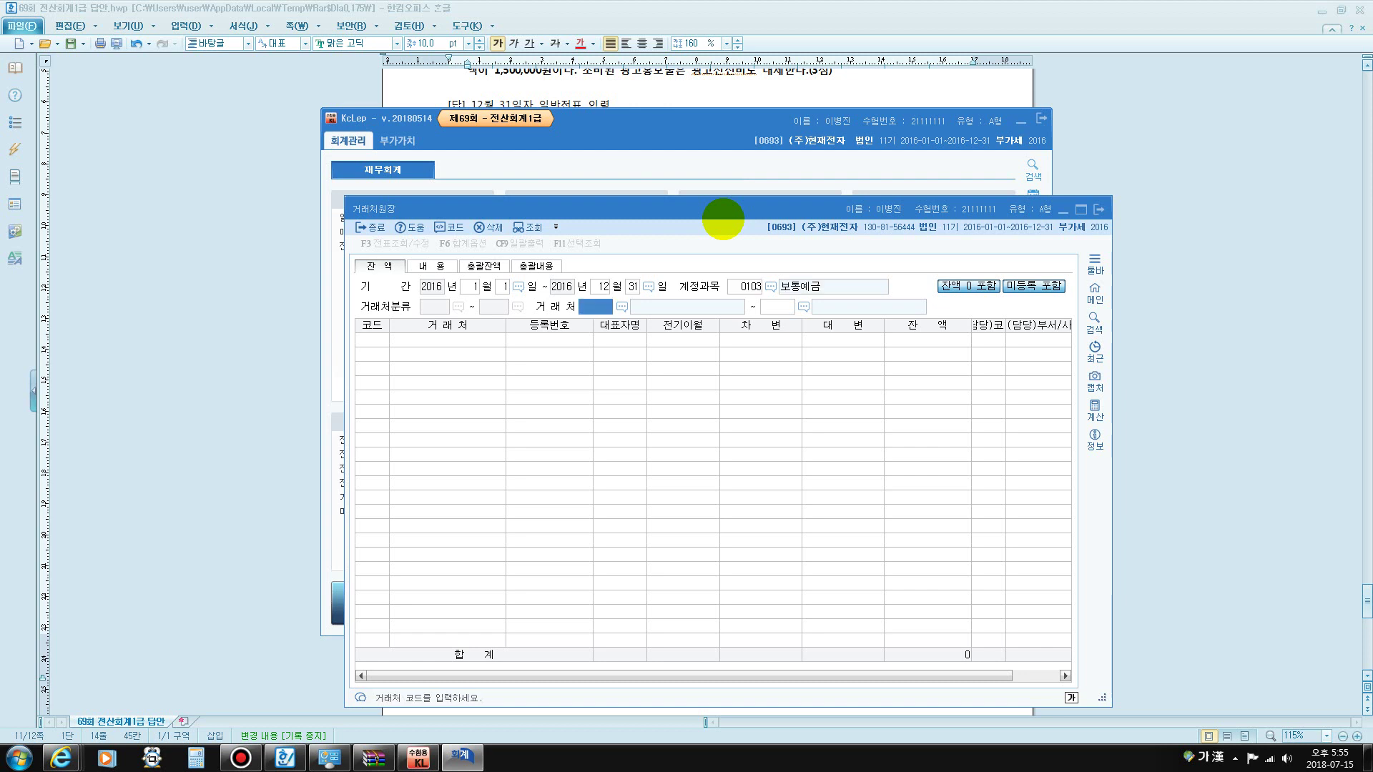
{"action": "key", "text": "Return"}
{"action": "key", "text": "Return"}
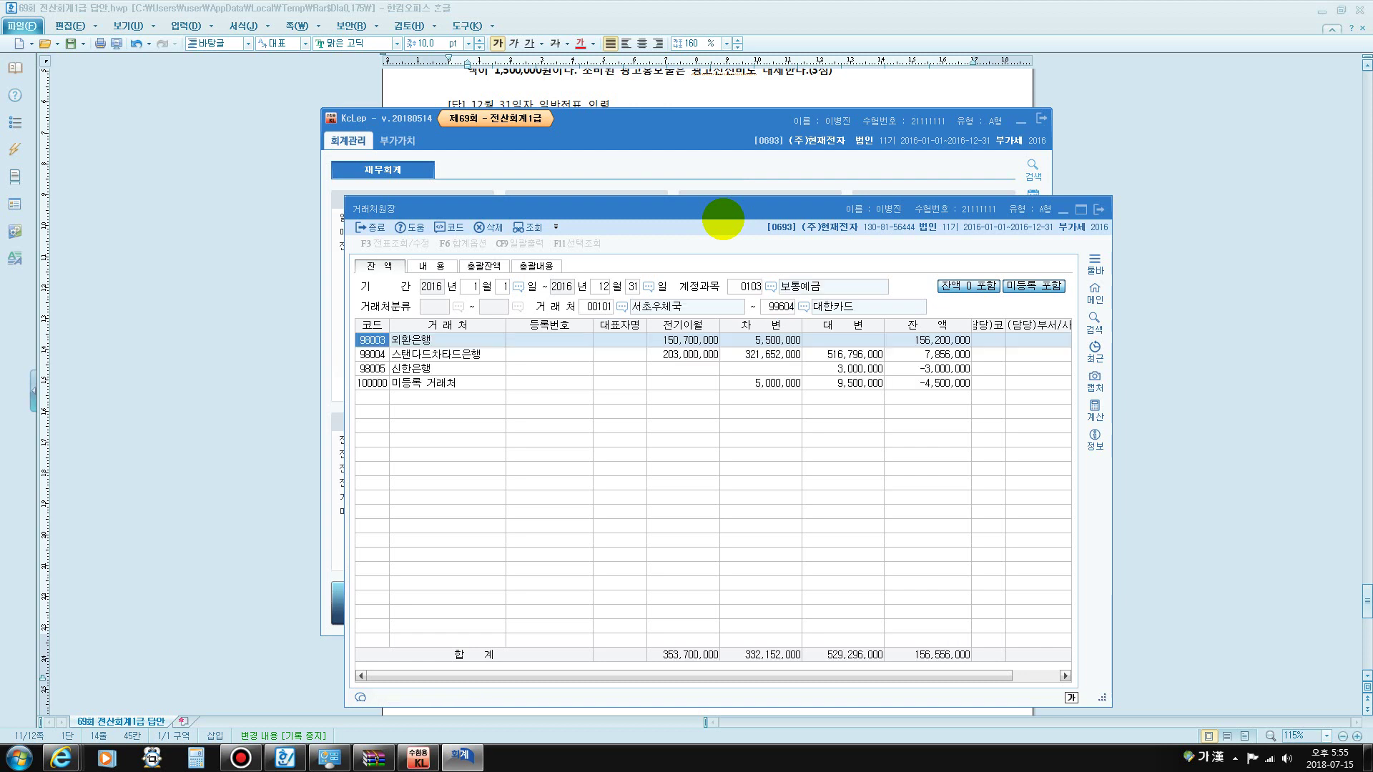
- Circle 신한은행's -3,000,000 balance and open its 내용 transaction detail
{"action": "left_click", "coordinate": [411, 367]}
{"action": "left_click", "coordinate": [911, 367]}
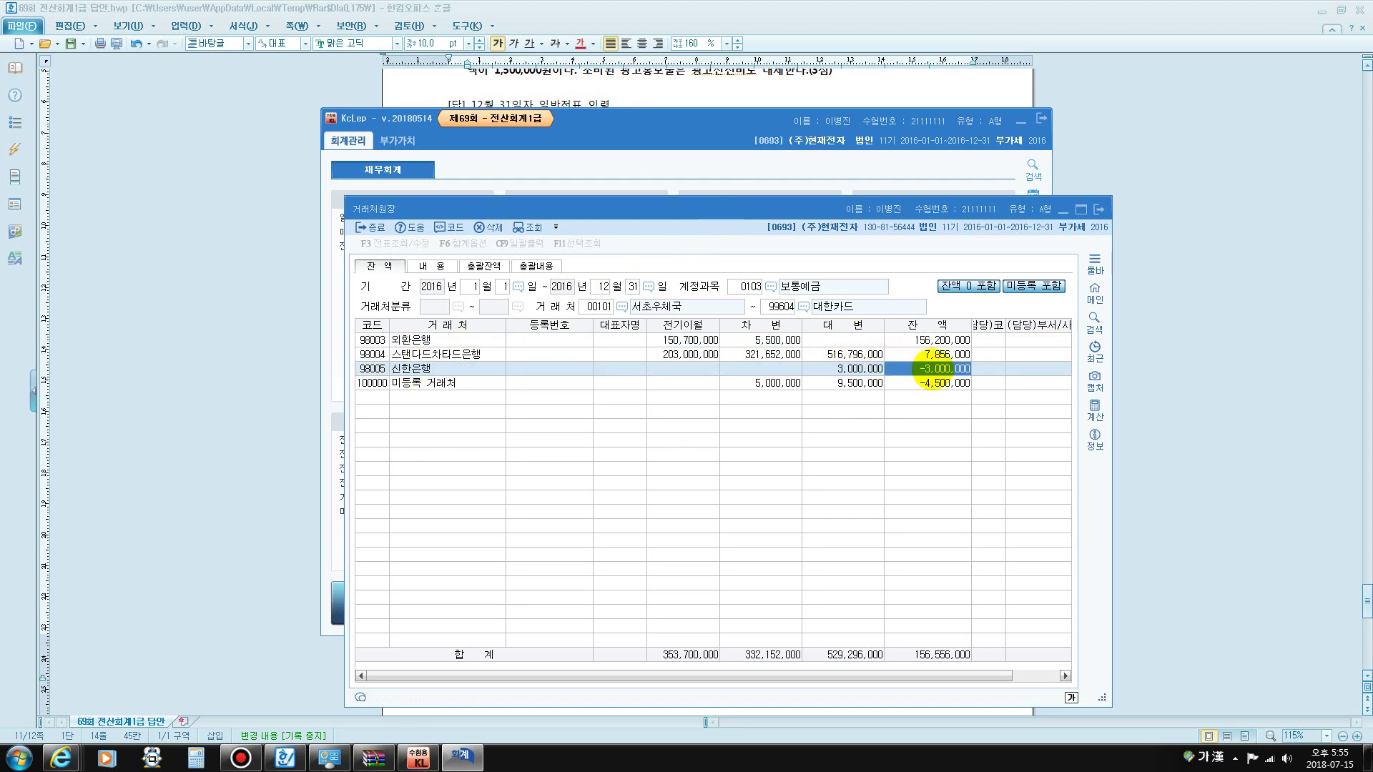
{"action": "key", "text": "F12"}
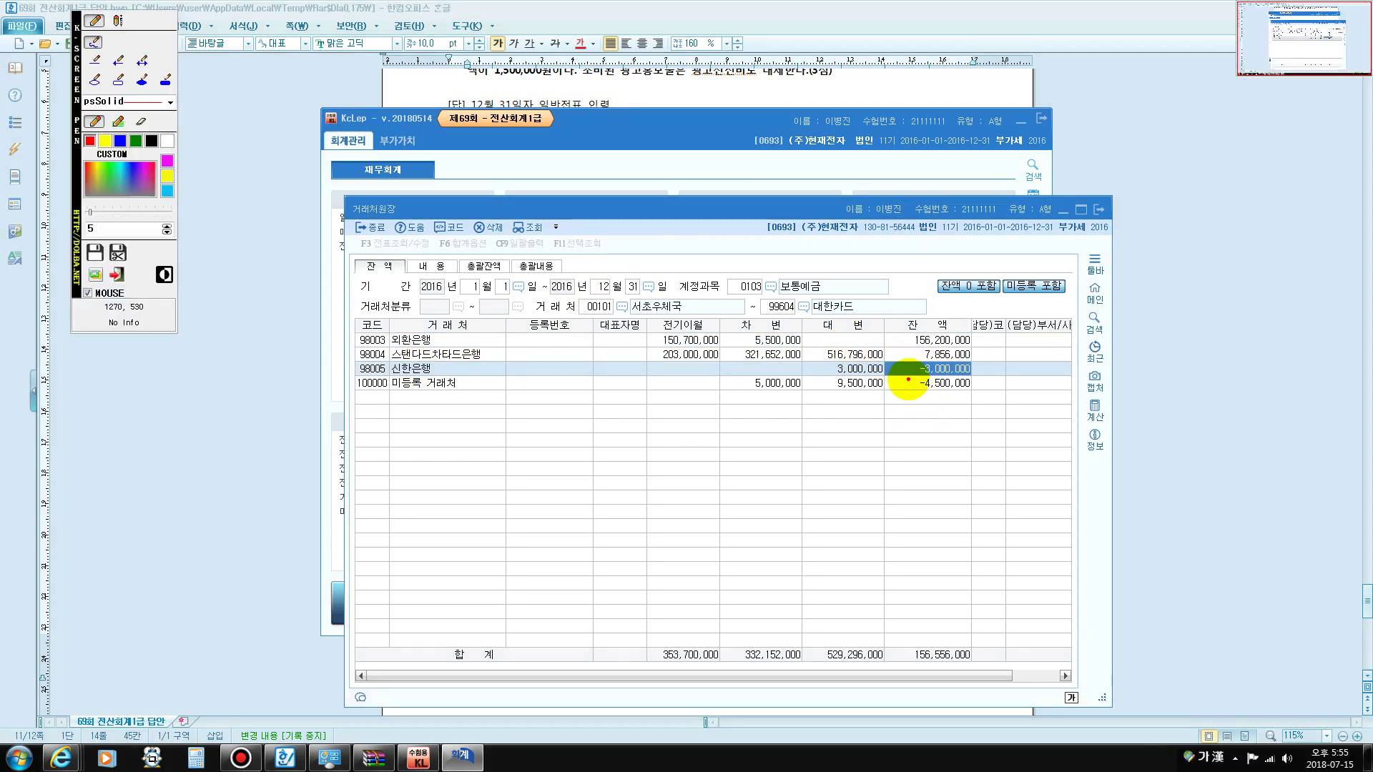
{"action": "mouse_move", "coordinate": [908, 379]}
{"action": "left_mouse_down"}
{"action": "mouse_move", "coordinate": [974, 369]}
{"action": "mouse_move", "coordinate": [912, 358]}
{"action": "mouse_move", "coordinate": [904, 386]}
{"action": "left_mouse_up"}
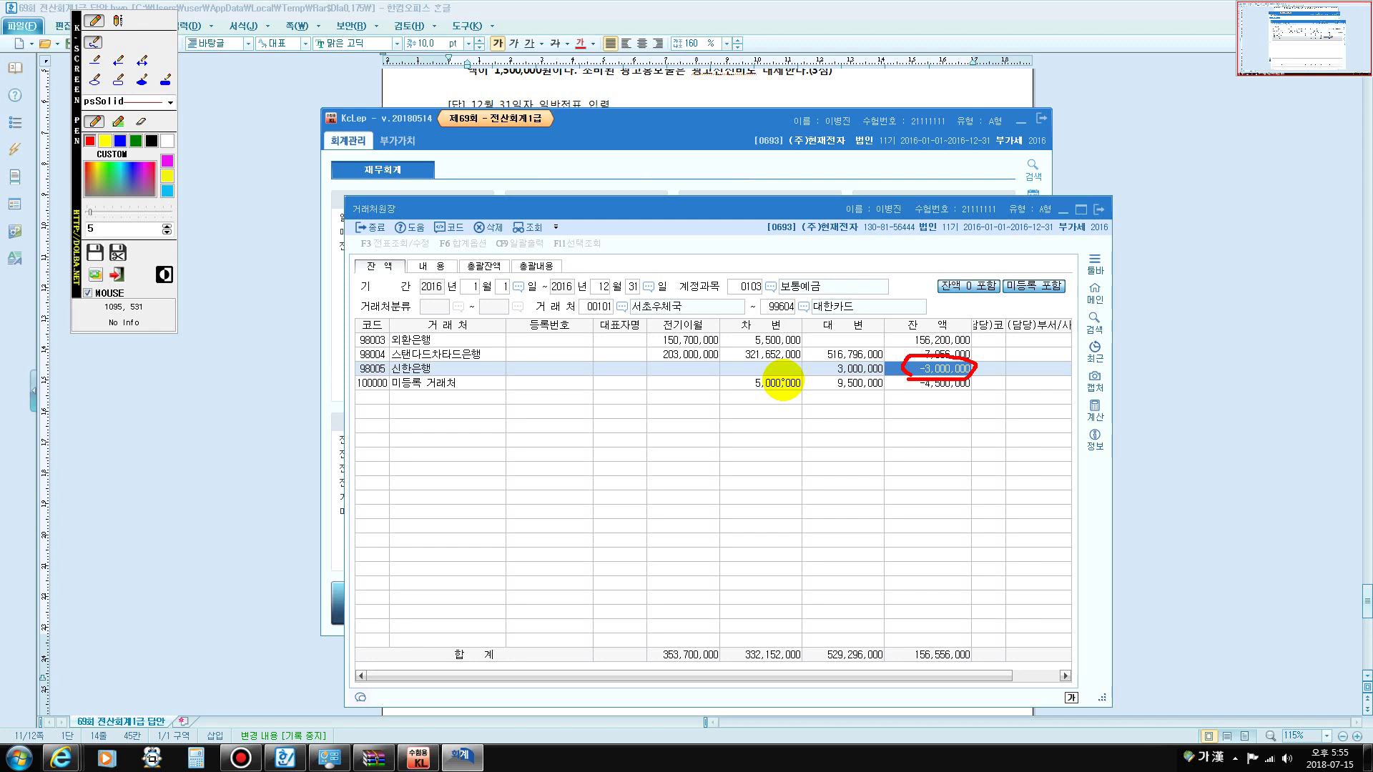
{"action": "key", "text": "Escape"}
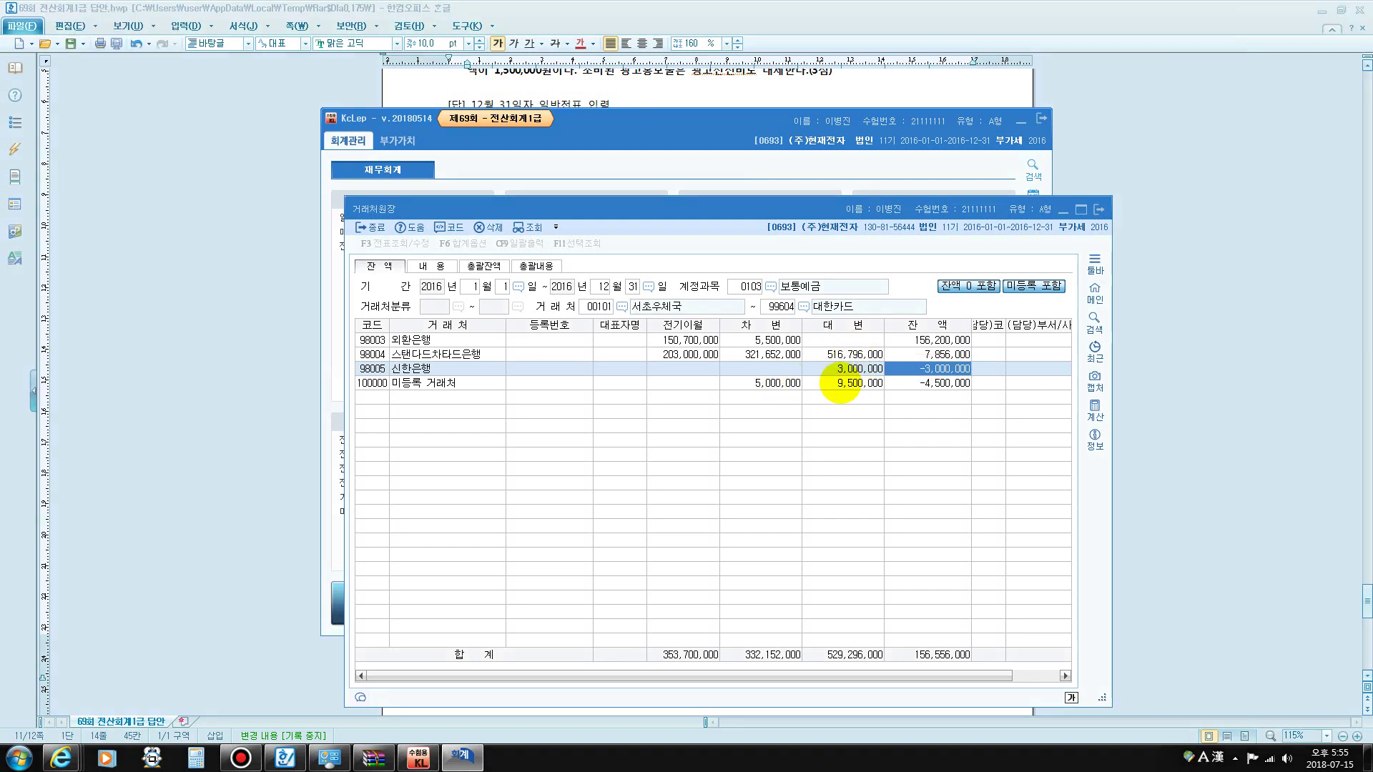
{"action": "left_click", "coordinate": [850, 368]}
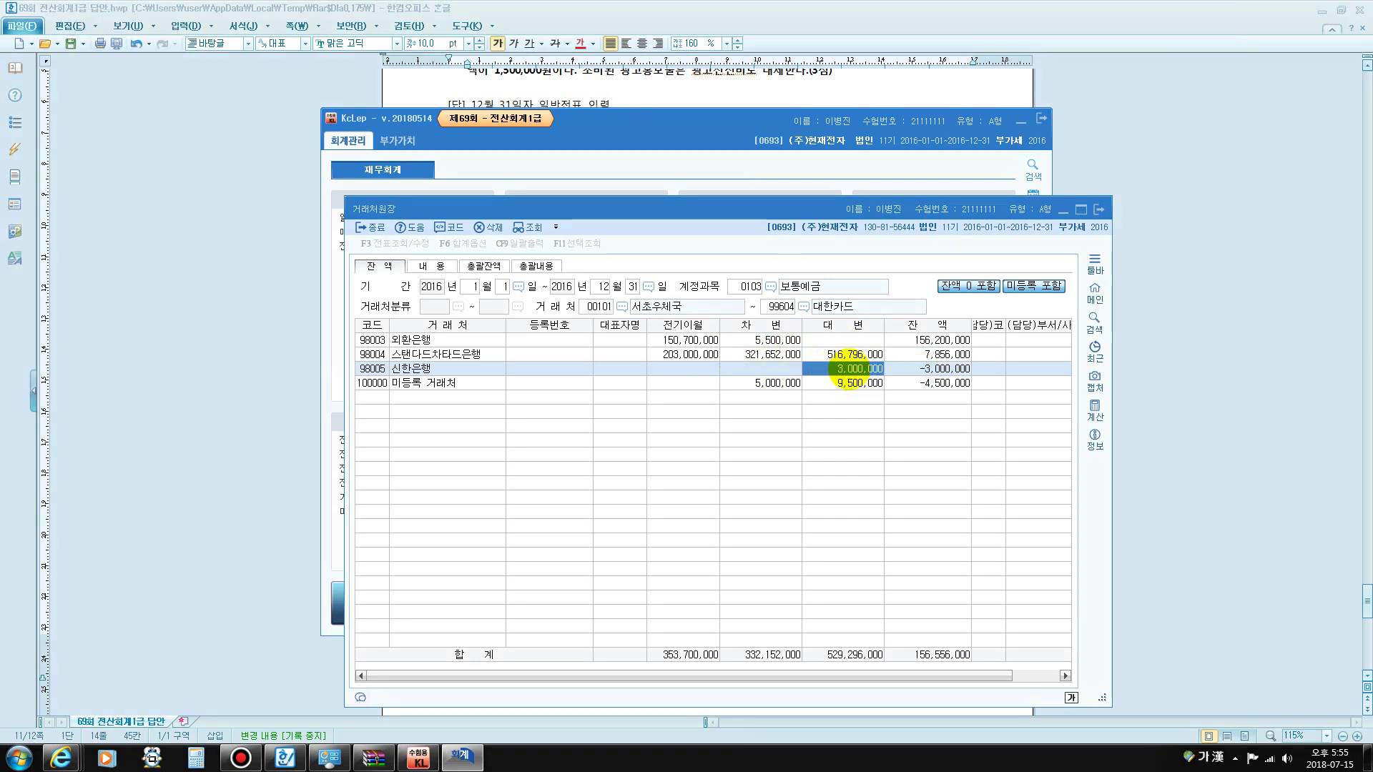
{"action": "double_click", "coordinate": [850, 369]}
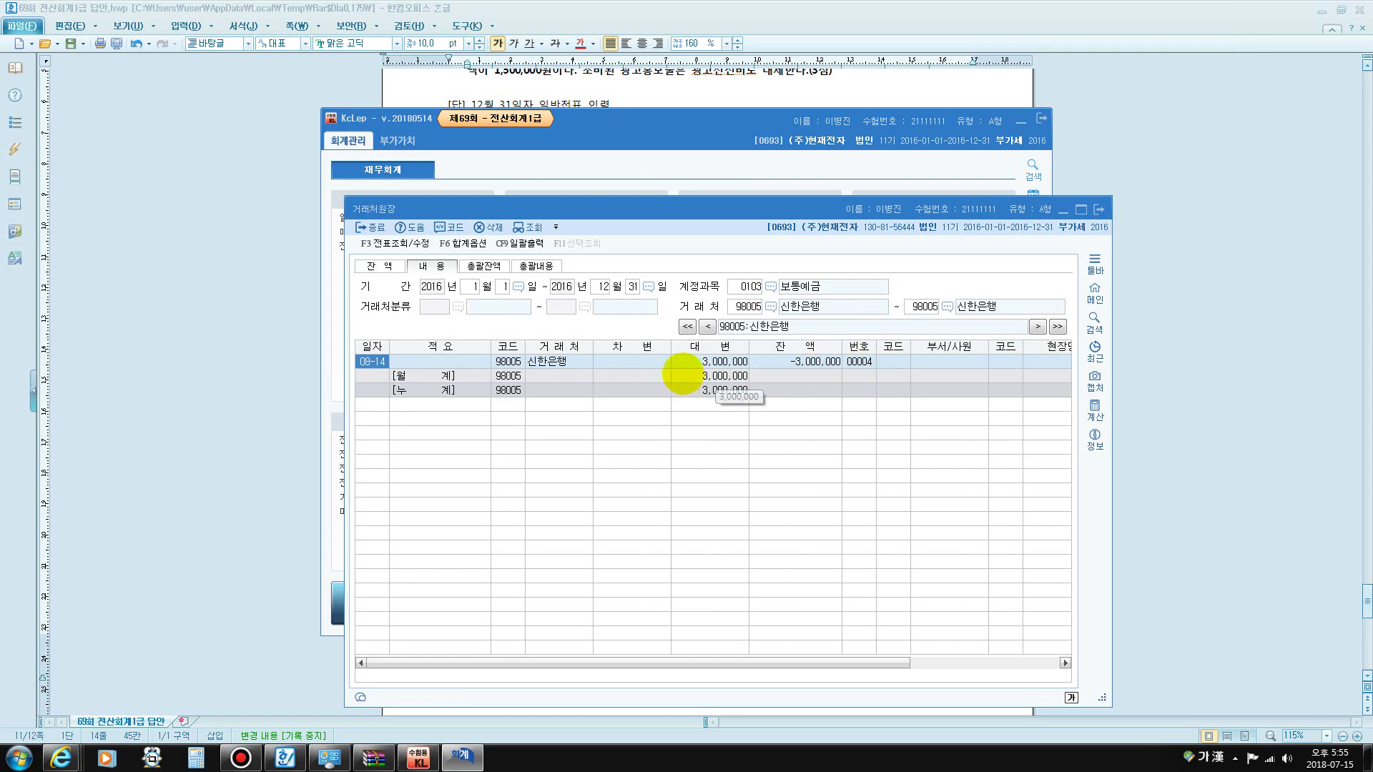
- Open the 08-14 voucher 00004 and inspect its 복리후생비 and 보통예금 lines of 3,000,000
{"action": "double_click", "coordinate": [724, 360]}
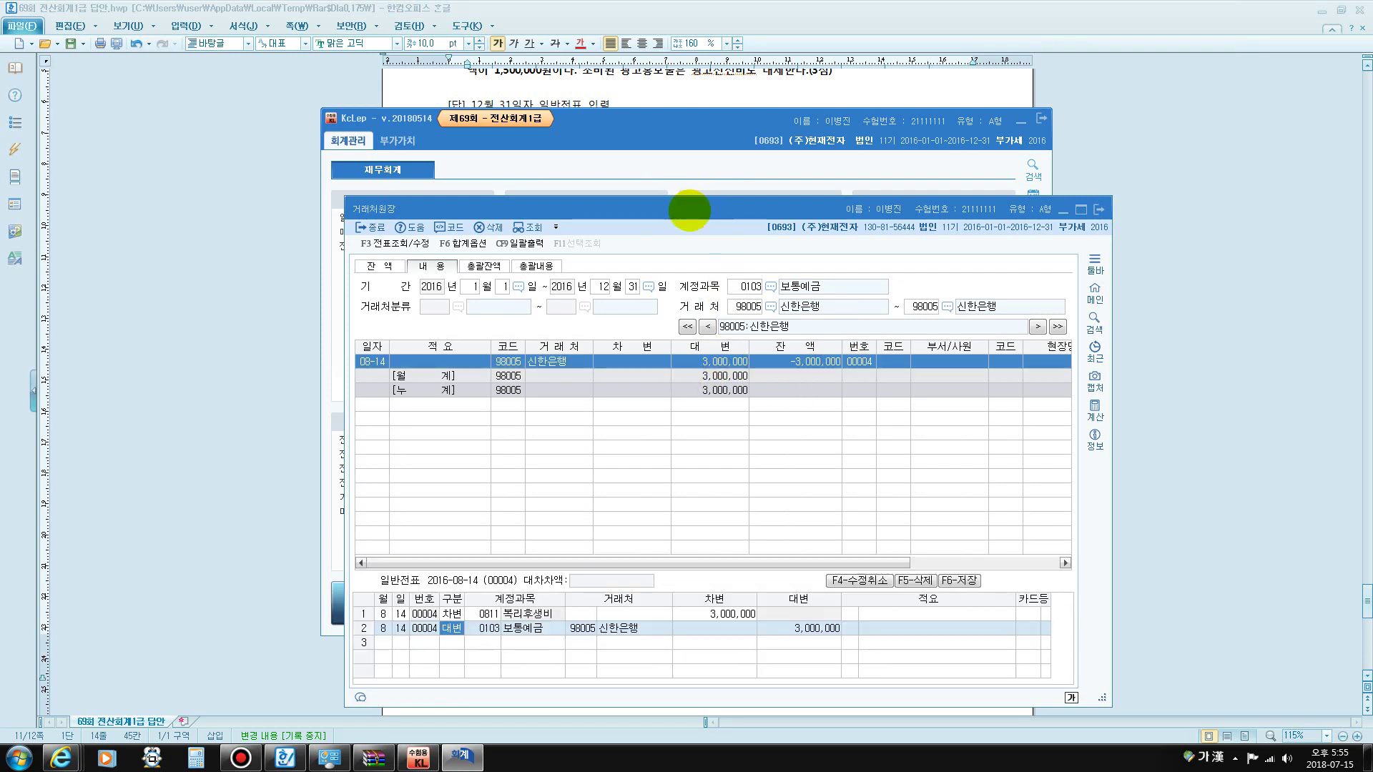
{"action": "left_click_drag", "start_coordinate": [686, 208], "coordinate": [666, 69]}
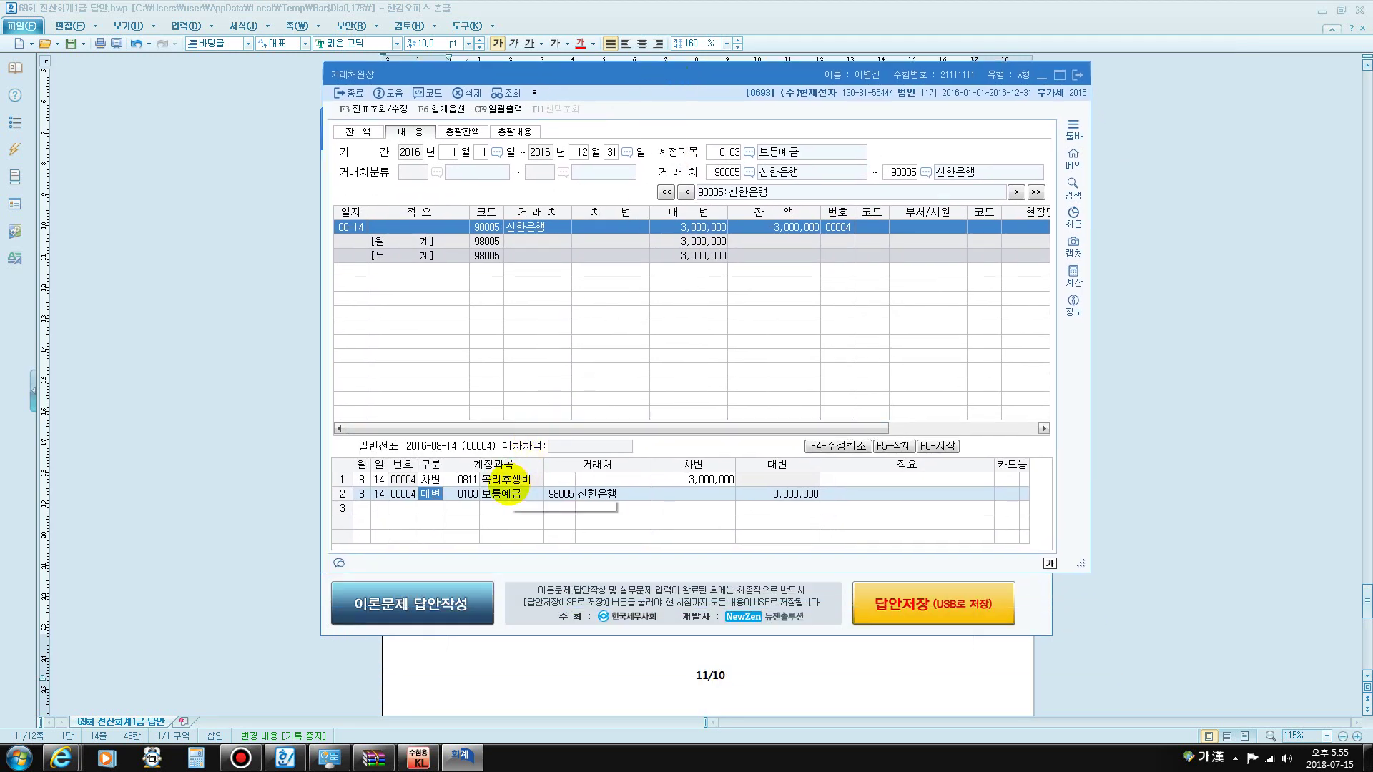
{"action": "left_click", "coordinate": [560, 479]}
{"action": "left_click", "coordinate": [686, 479]}
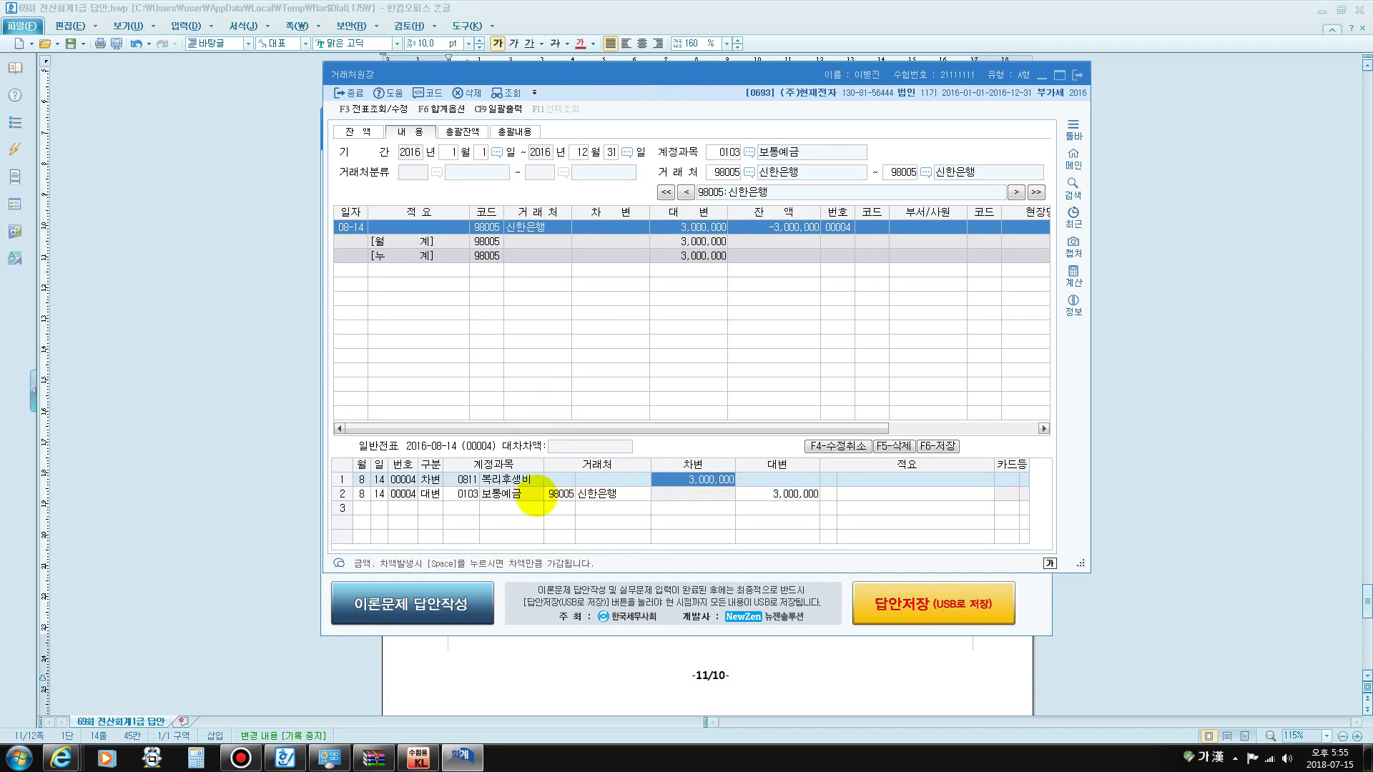
{"action": "left_click", "coordinate": [506, 495]}
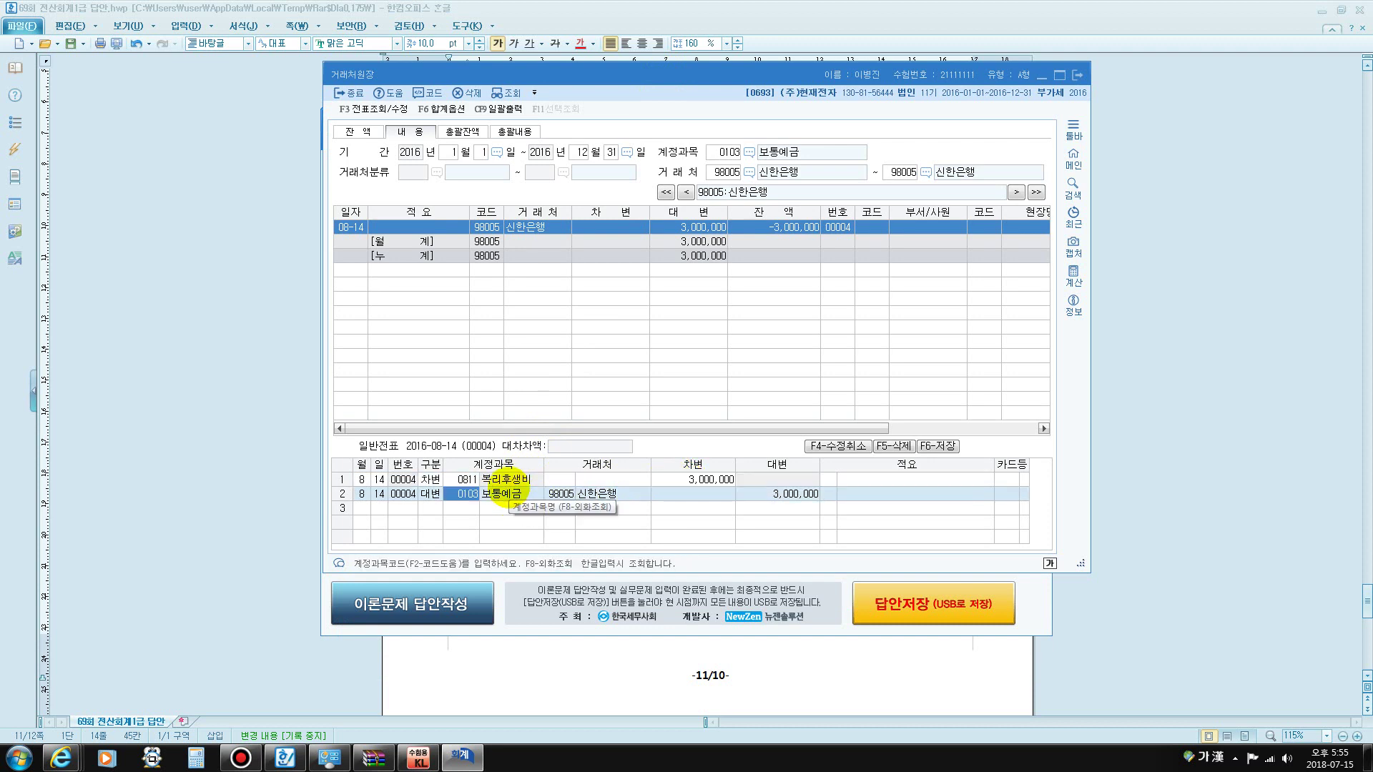
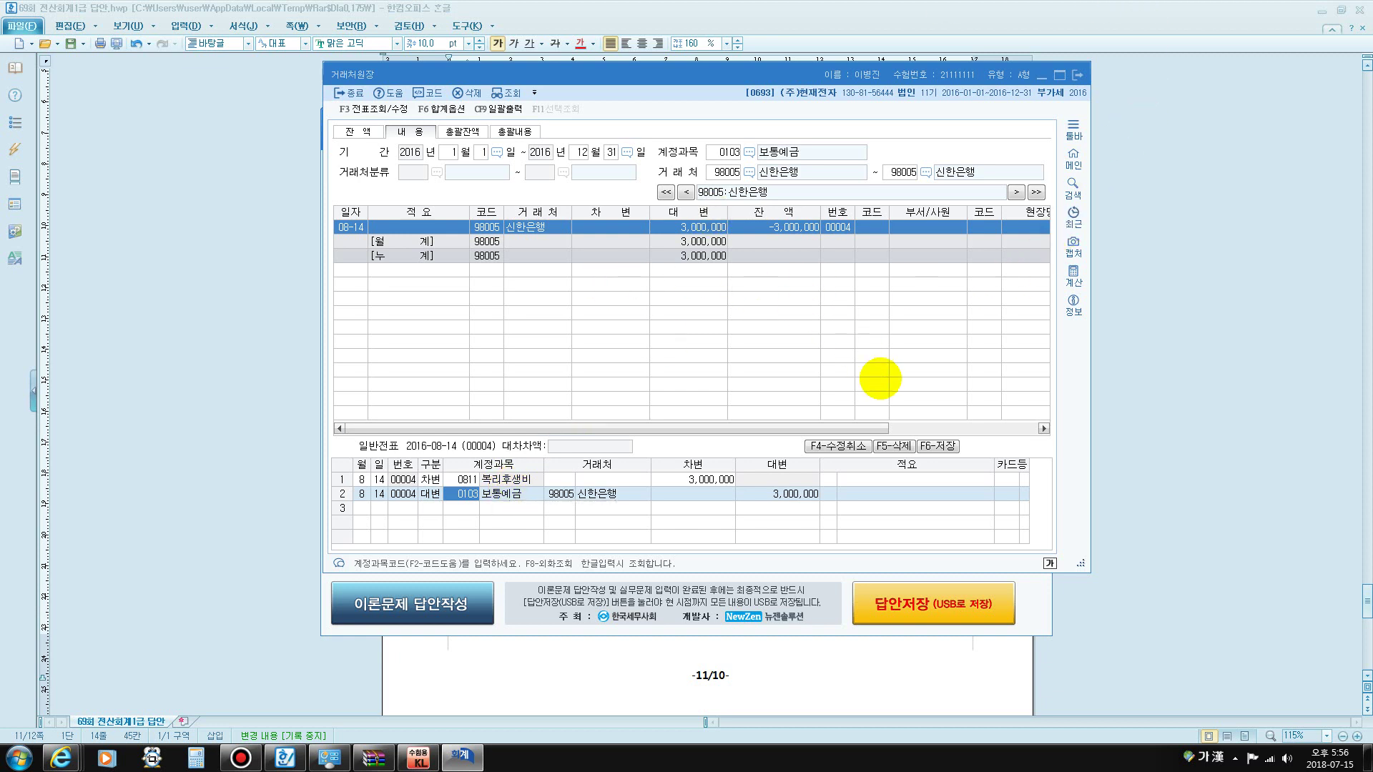
- Rerun the full-year 보통예금 ledger and mark 신한은행's -3,000,000 balance and 3,000,000 credit
{"action": "key", "text": "Escape"}
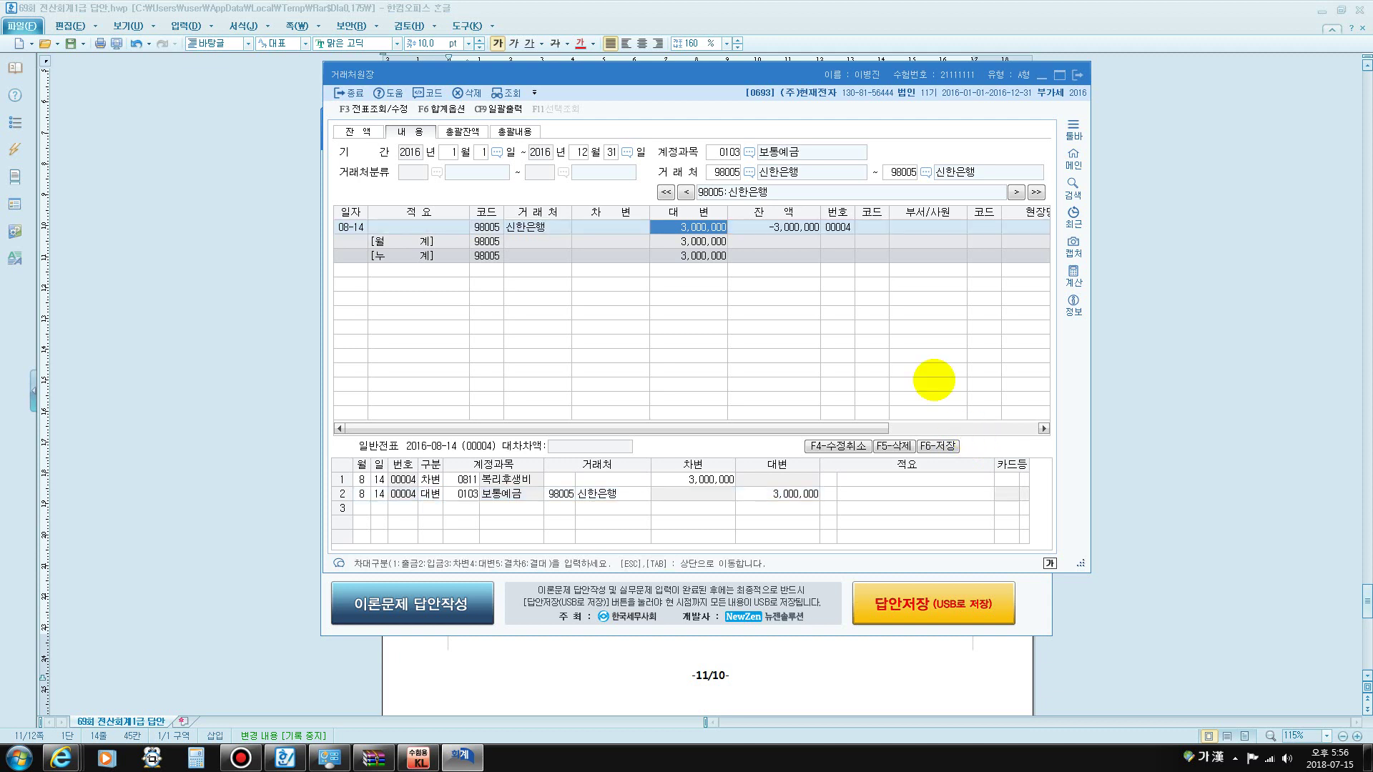
{"action": "key", "text": "Escape"}
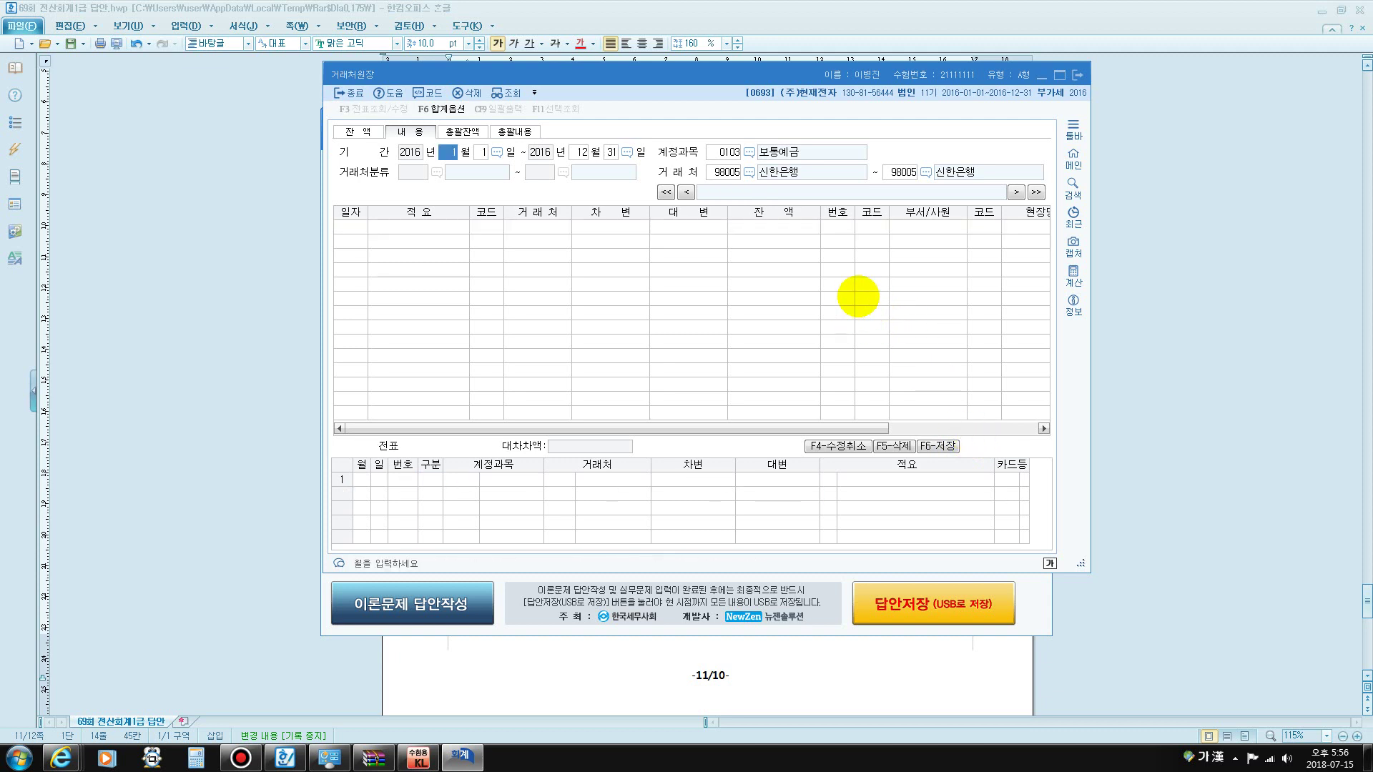
{"action": "key", "text": "Return"}
{"action": "key", "text": "Return"}
{"action": "key", "text": "Return"}
{"action": "key", "text": "Return"}
{"action": "key", "text": "Return"}
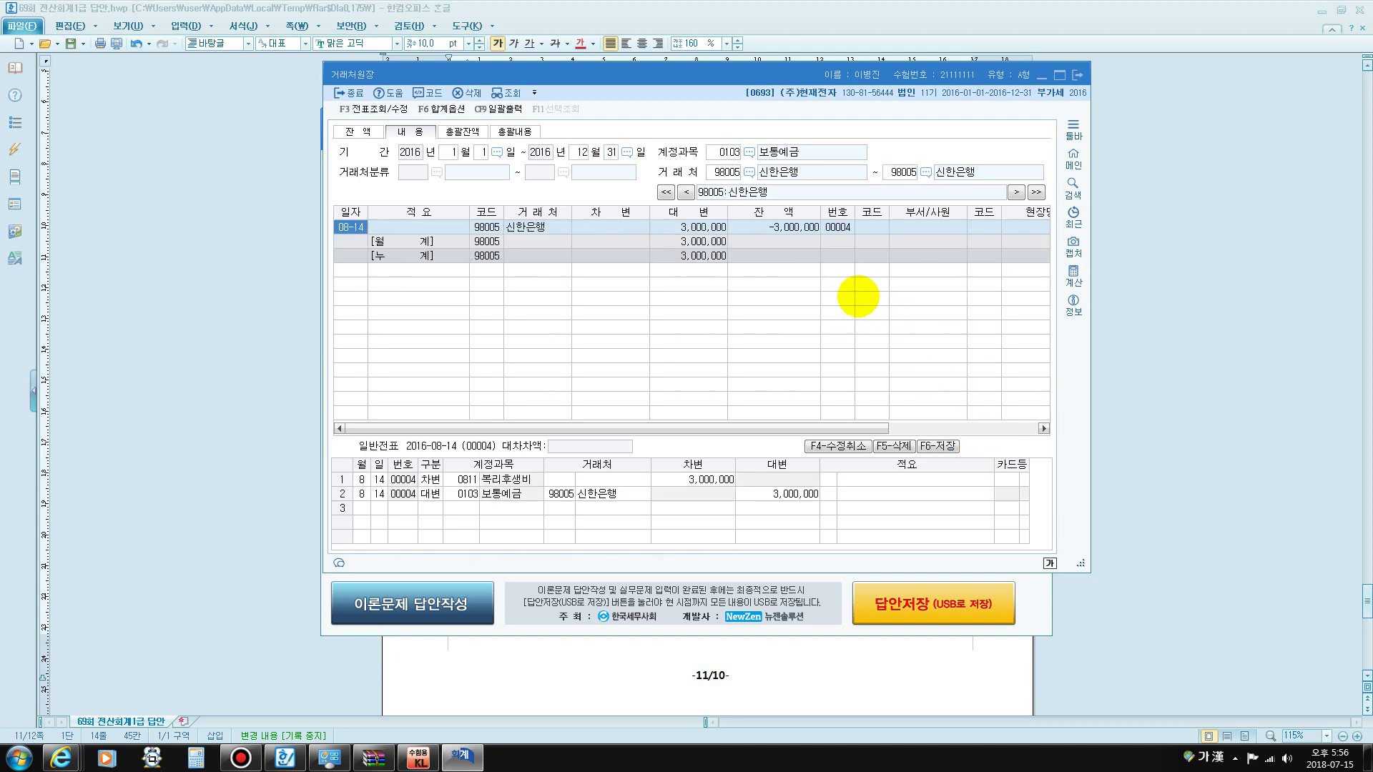
{"action": "left_click", "coordinate": [787, 227]}
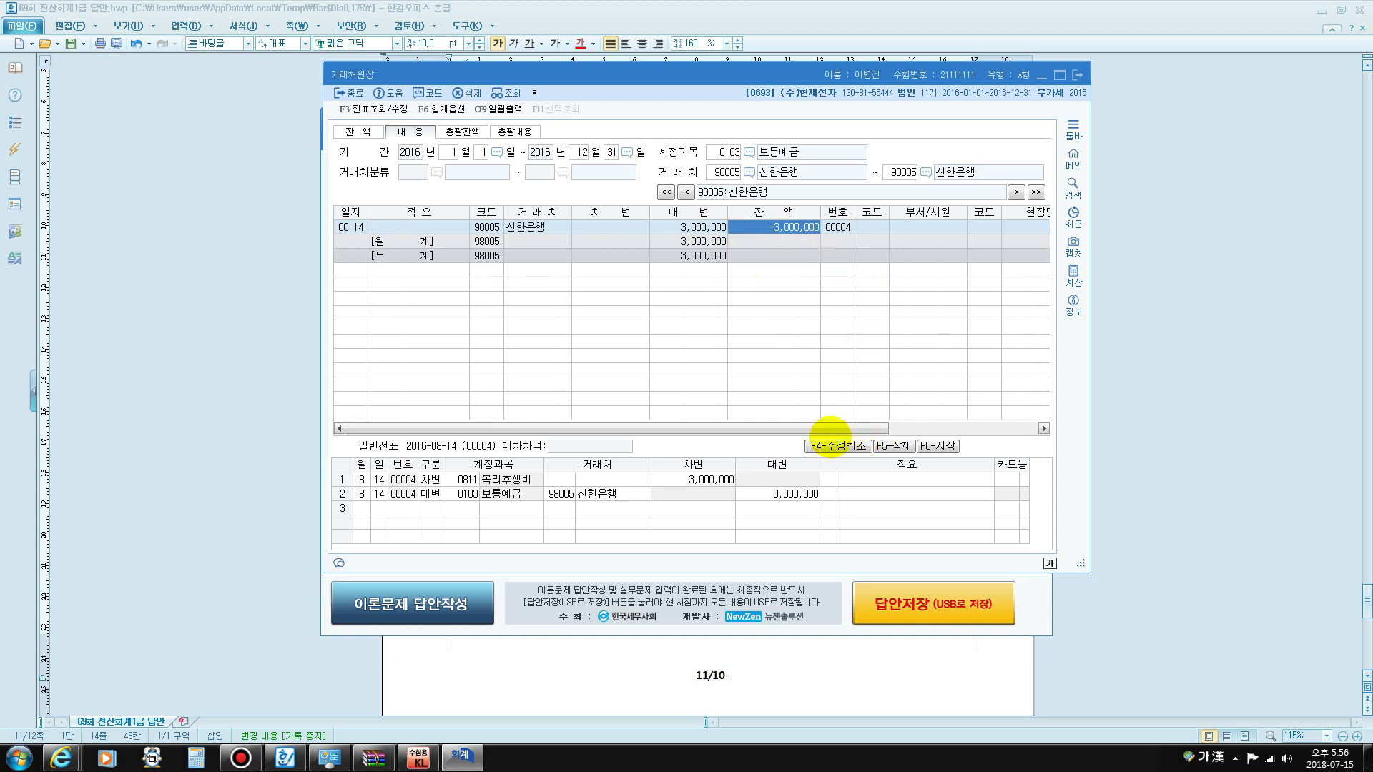
{"action": "key", "text": "F12"}
{"action": "mouse_move", "coordinate": [772, 517]}
{"action": "left_mouse_down"}
{"action": "mouse_move", "coordinate": [752, 505]}
{"action": "mouse_move", "coordinate": [812, 461]}
{"action": "mouse_move", "coordinate": [822, 523]}
{"action": "mouse_move", "coordinate": [762, 527]}
{"action": "mouse_move", "coordinate": [763, 512]}
{"action": "left_mouse_up"}
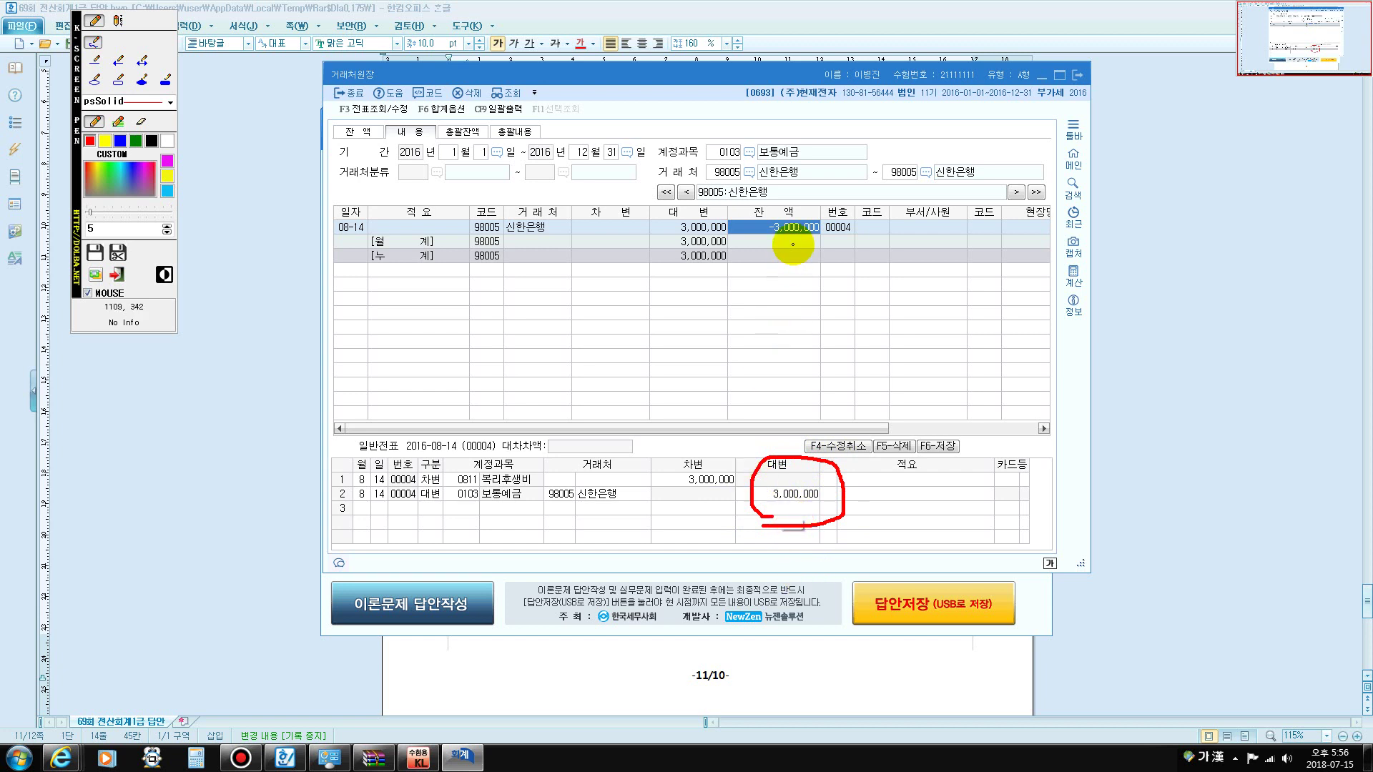
{"action": "left_click_drag", "start_coordinate": [771, 239], "coordinate": [822, 237]}
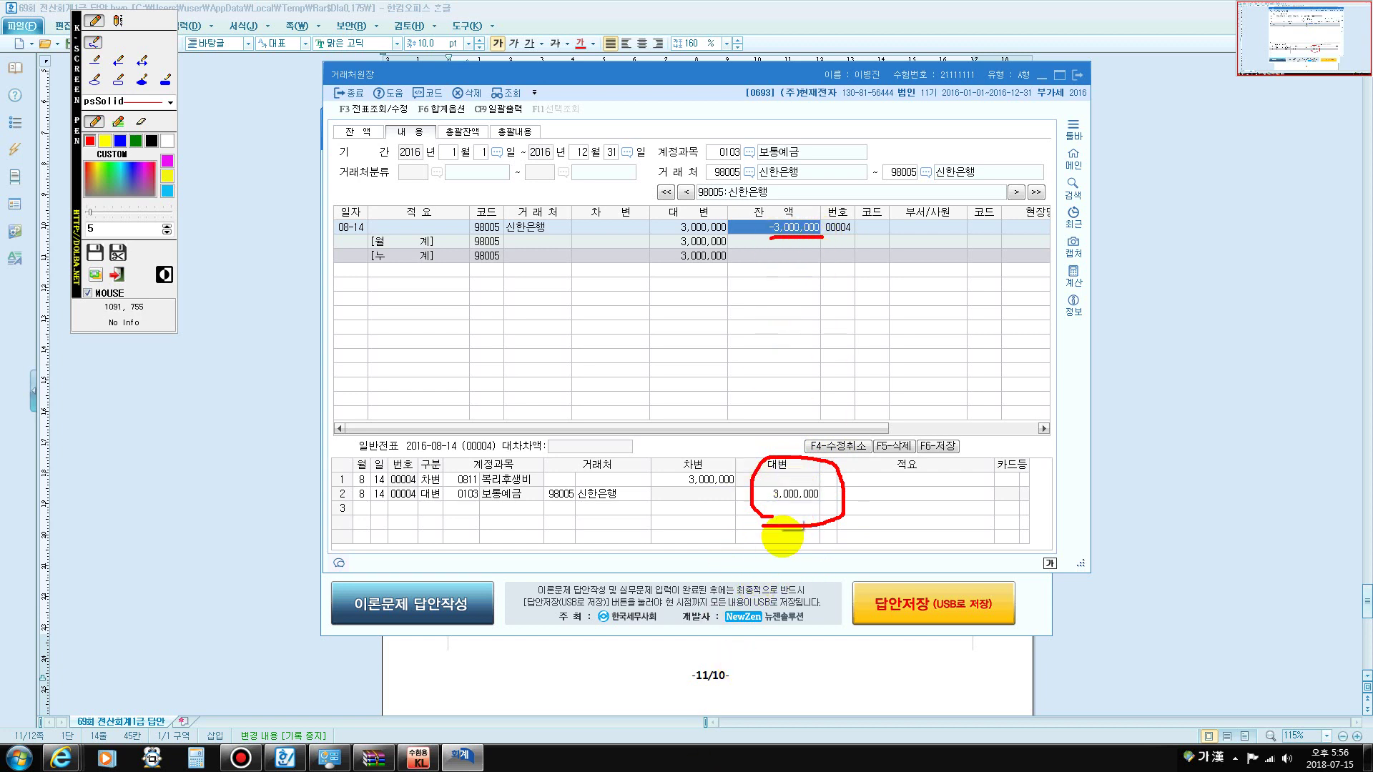
{"action": "left_click_drag", "start_coordinate": [761, 515], "coordinate": [779, 513]}
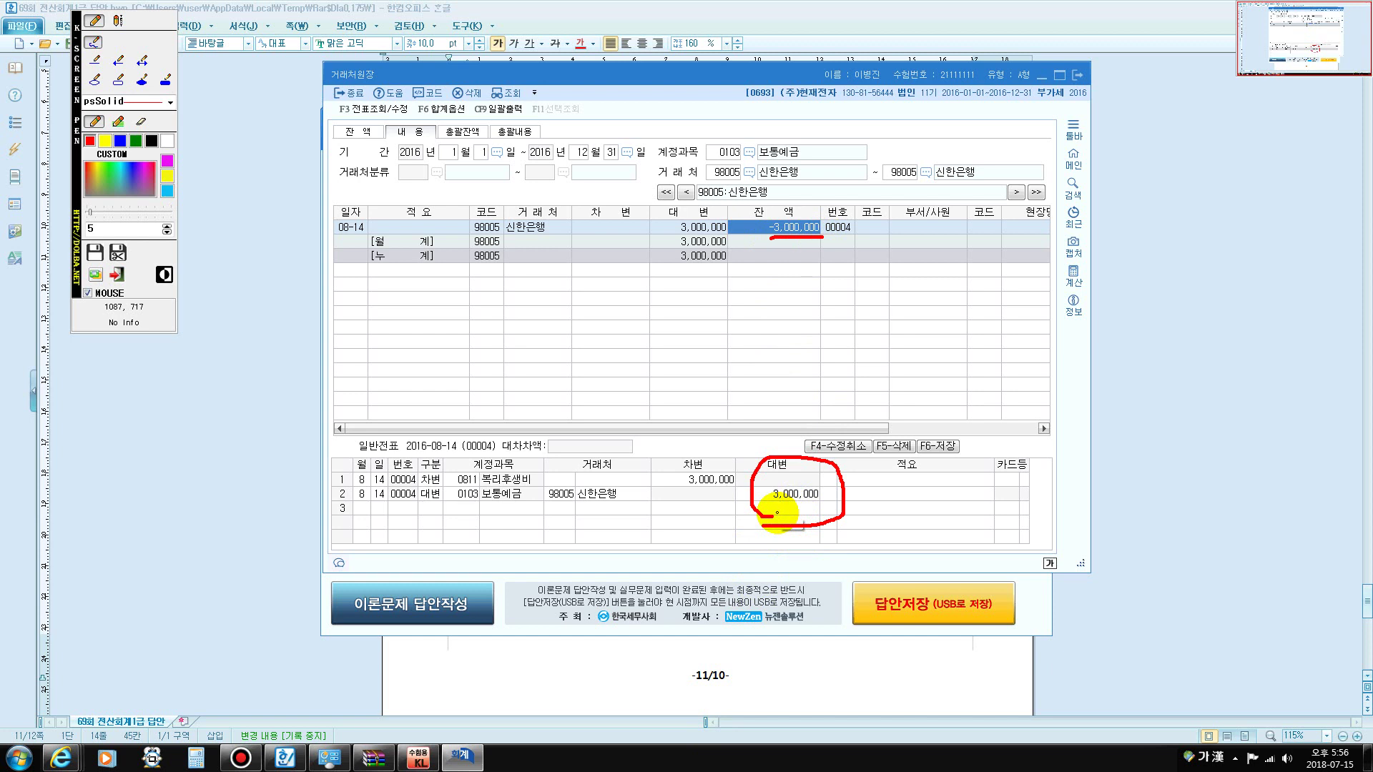
{"action": "mouse_move", "coordinate": [778, 513]}
{"action": "left_mouse_down"}
{"action": "mouse_move", "coordinate": [484, 527]}
{"action": "mouse_move", "coordinate": [509, 497]}
{"action": "mouse_move", "coordinate": [532, 531]}
{"action": "left_mouse_up"}
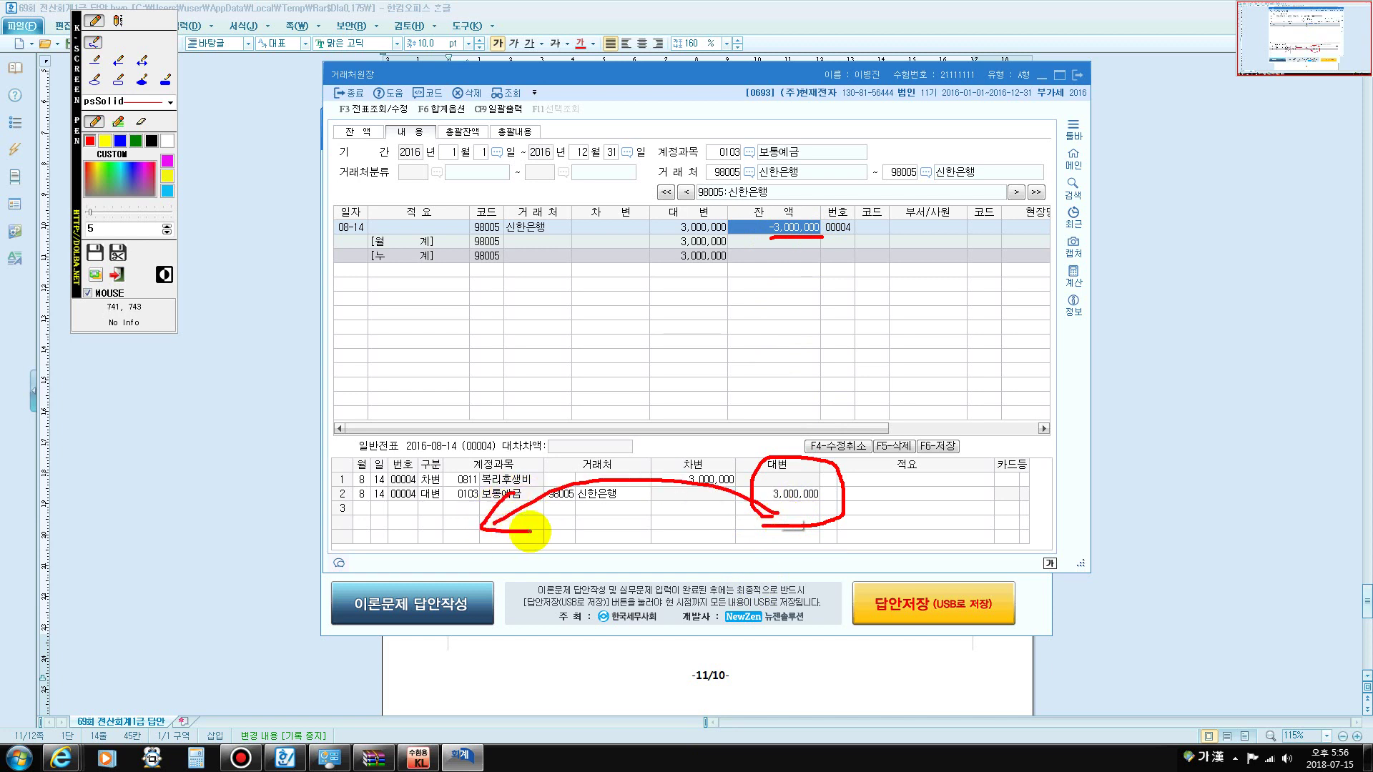
{"action": "left_click_drag", "start_coordinate": [946, 401], "coordinate": [876, 590]}
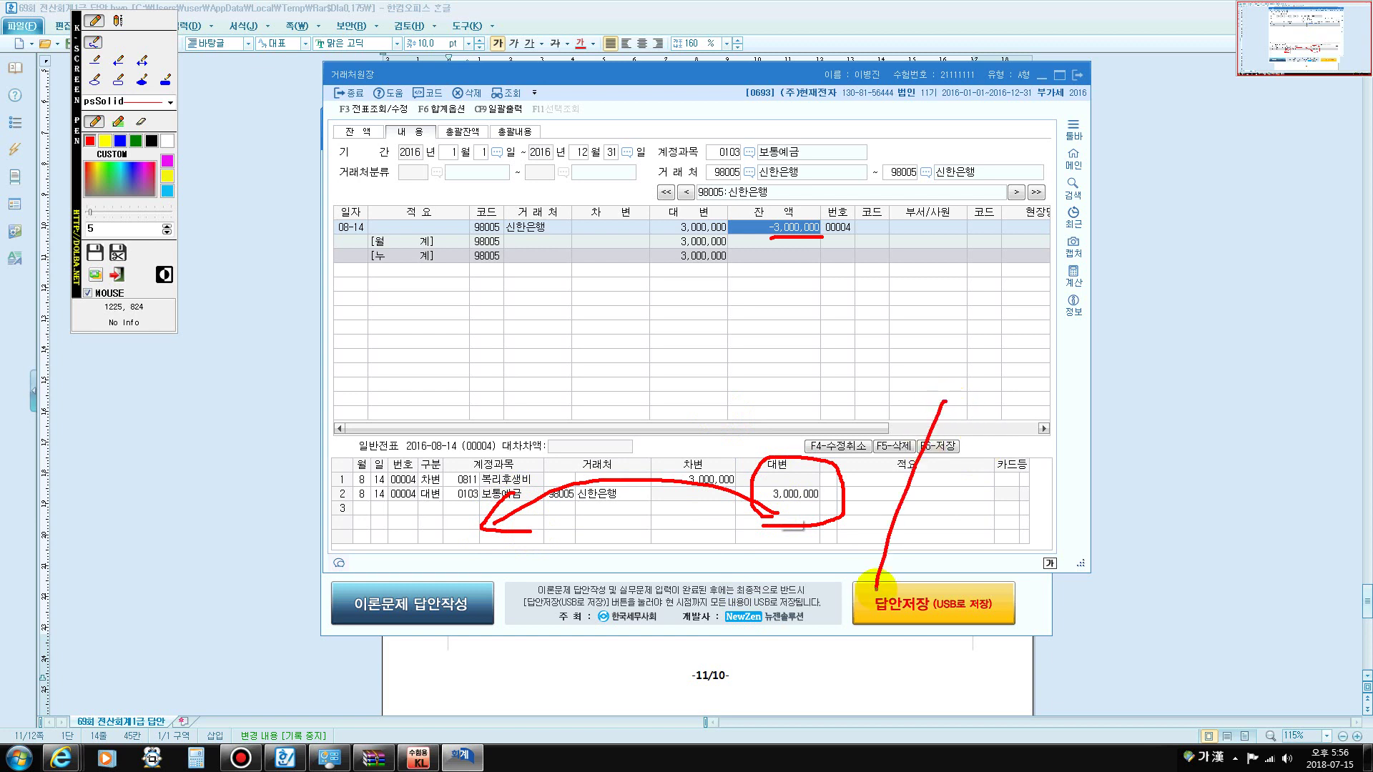
{"action": "mouse_move", "coordinate": [1101, 593]}
{"action": "left_mouse_down"}
{"action": "mouse_move", "coordinate": [1183, 561]}
{"action": "mouse_move", "coordinate": [1143, 571]}
{"action": "left_mouse_up"}
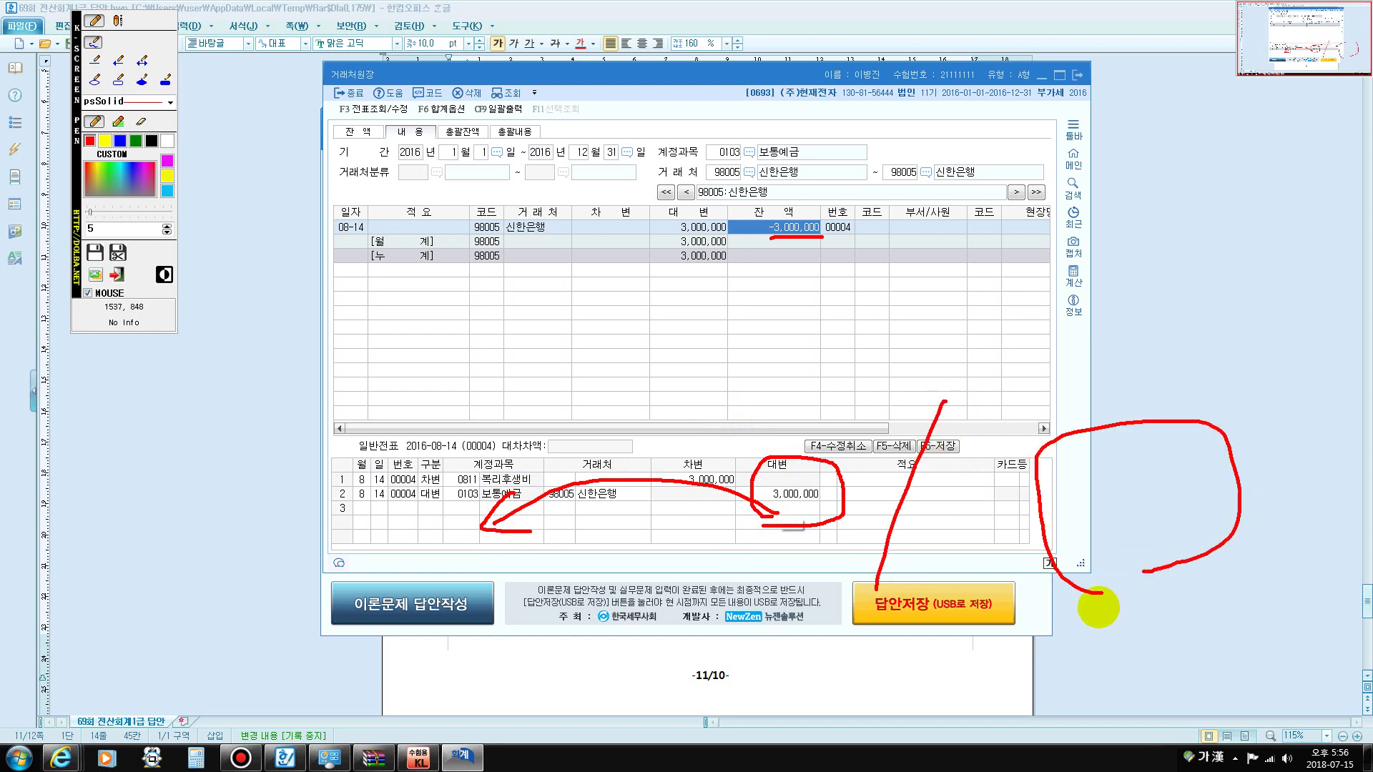
{"action": "key", "text": "Escape"}
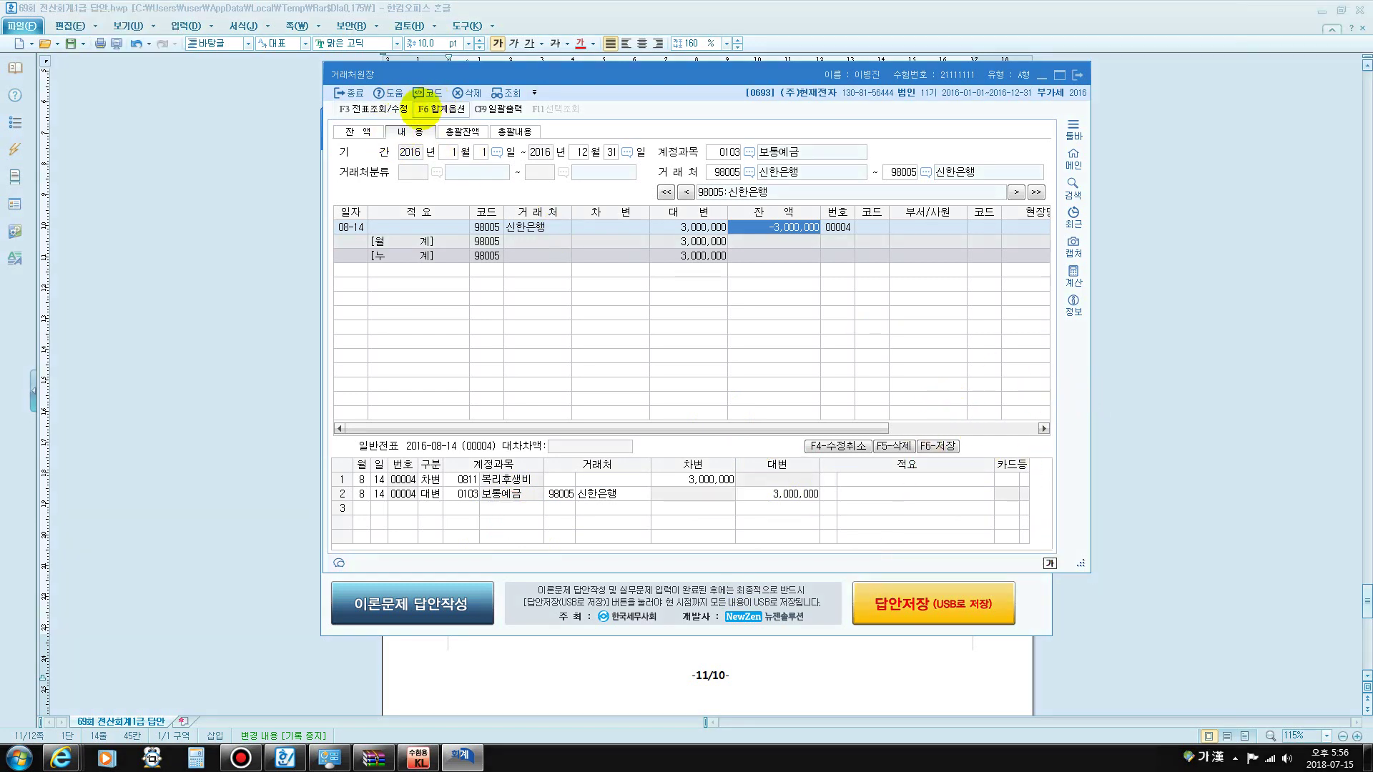
- Start a December 31 journal voucher debiting 0103 보통예금 3,000,000
{"action": "left_click", "coordinate": [1078, 75]}
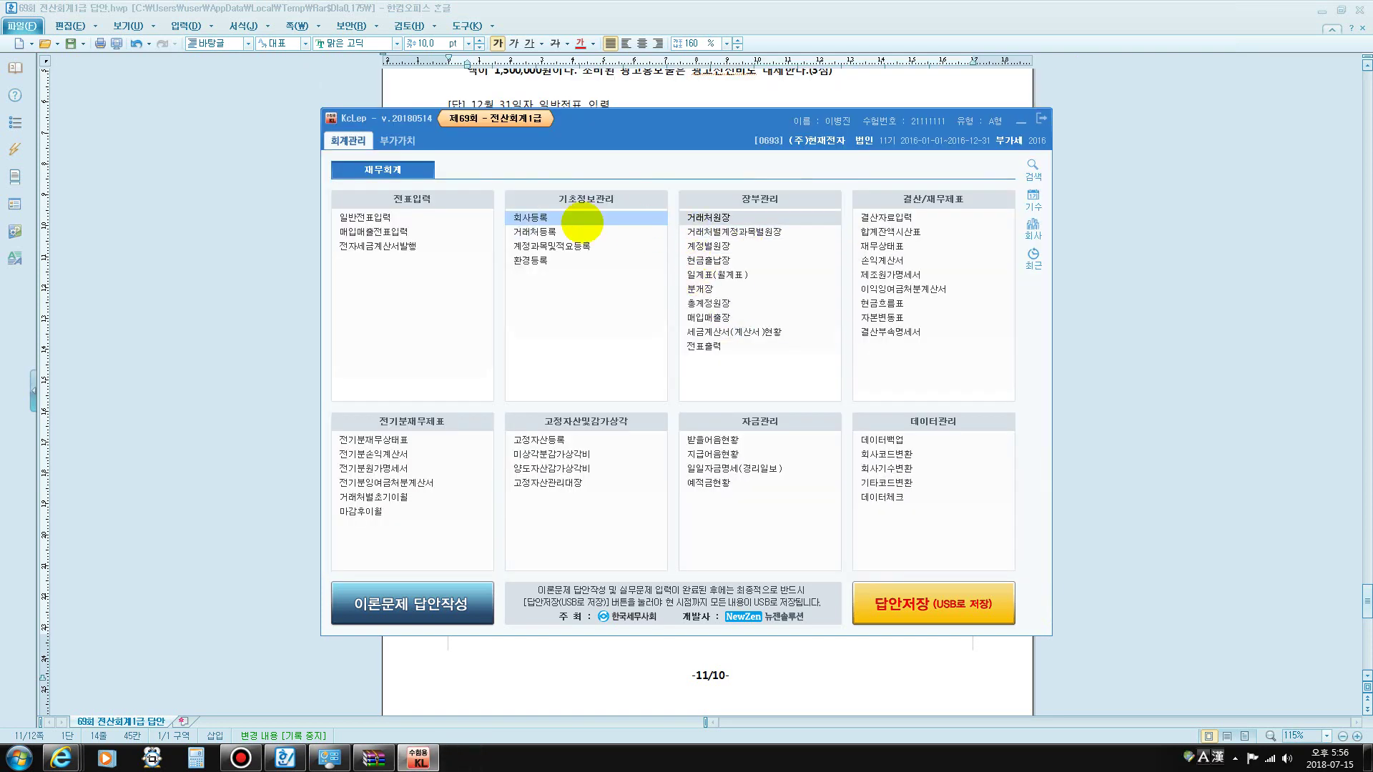
{"action": "left_click", "coordinate": [397, 218]}
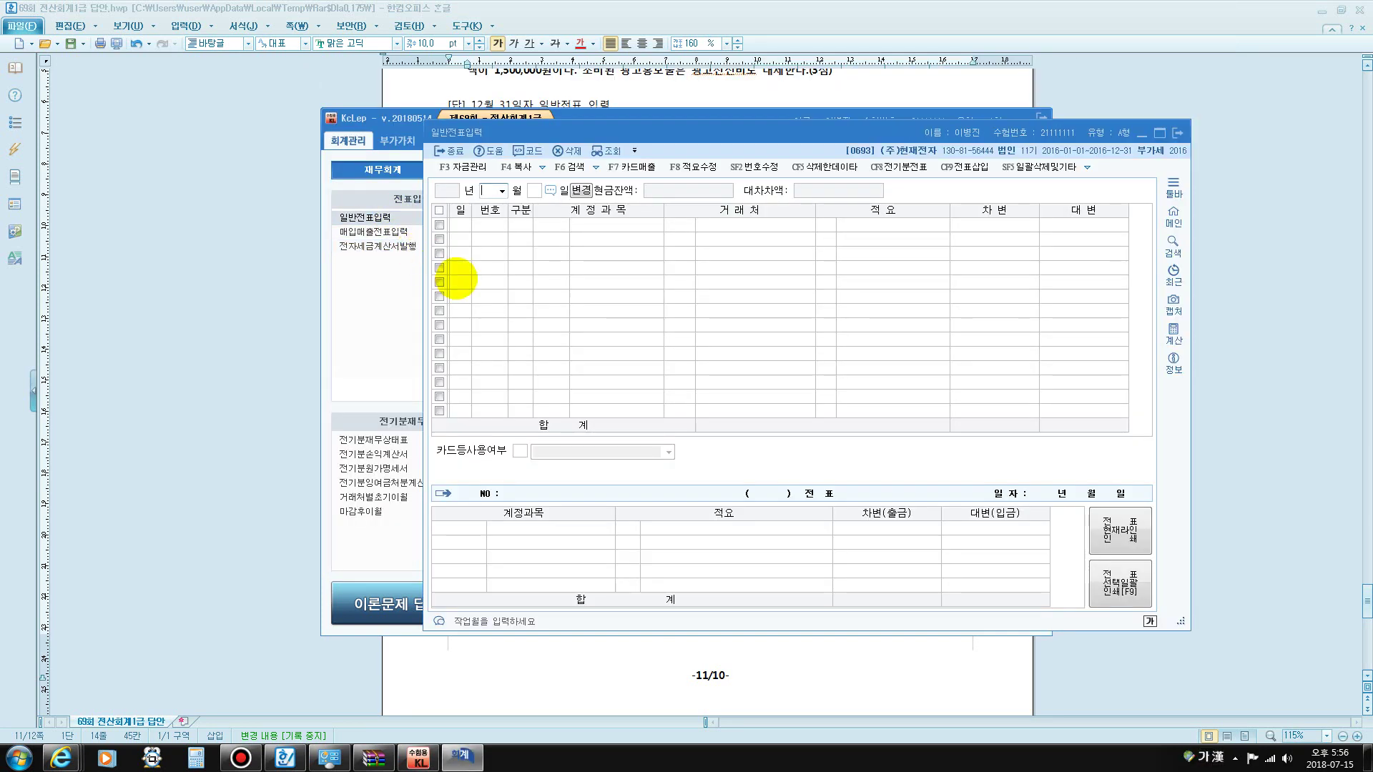
{"action": "type", "text": "12"}
{"action": "key", "text": "Return"}
{"action": "type", "text": "31"}
{"action": "key", "text": "Return"}
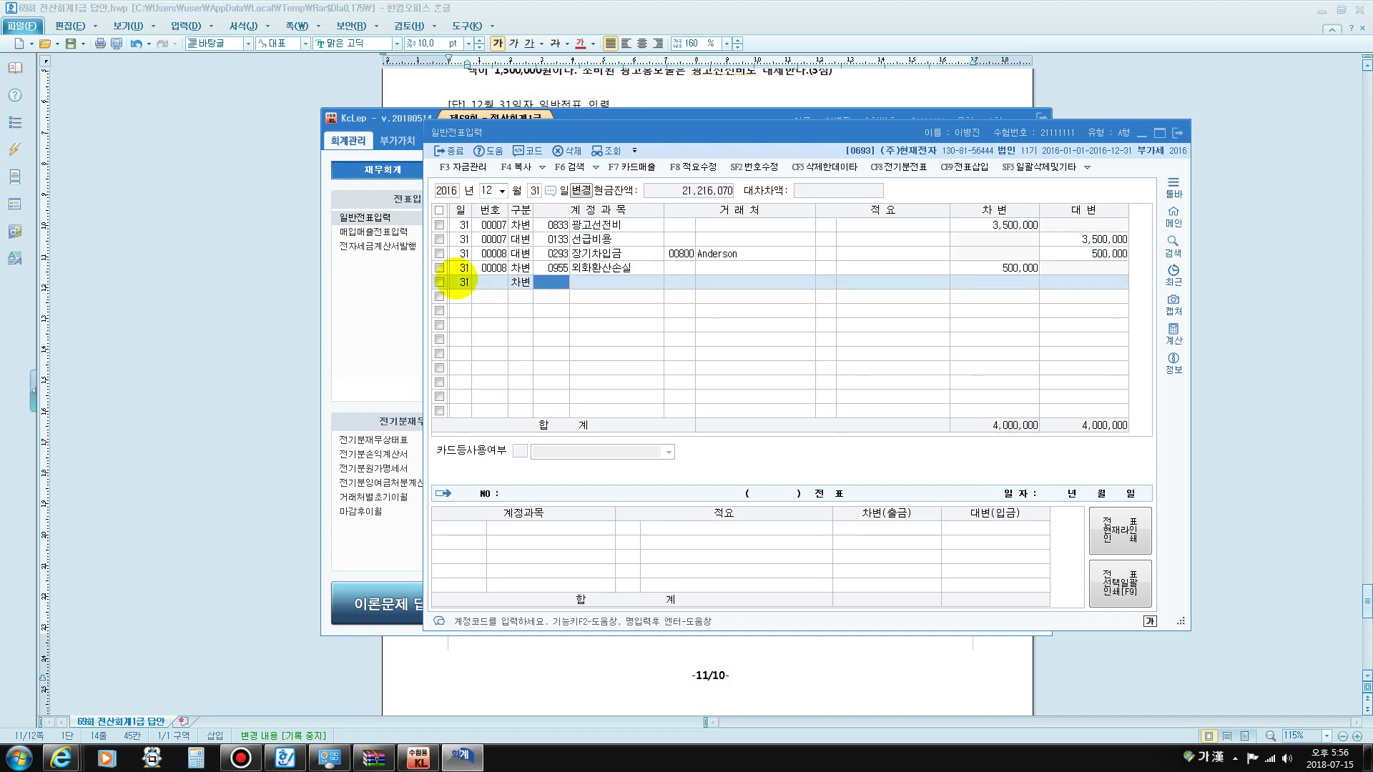
{"action": "type", "text": "103"}
{"action": "key", "text": "Return"}
{"action": "key", "text": "Return"}
{"action": "key", "text": "Return"}
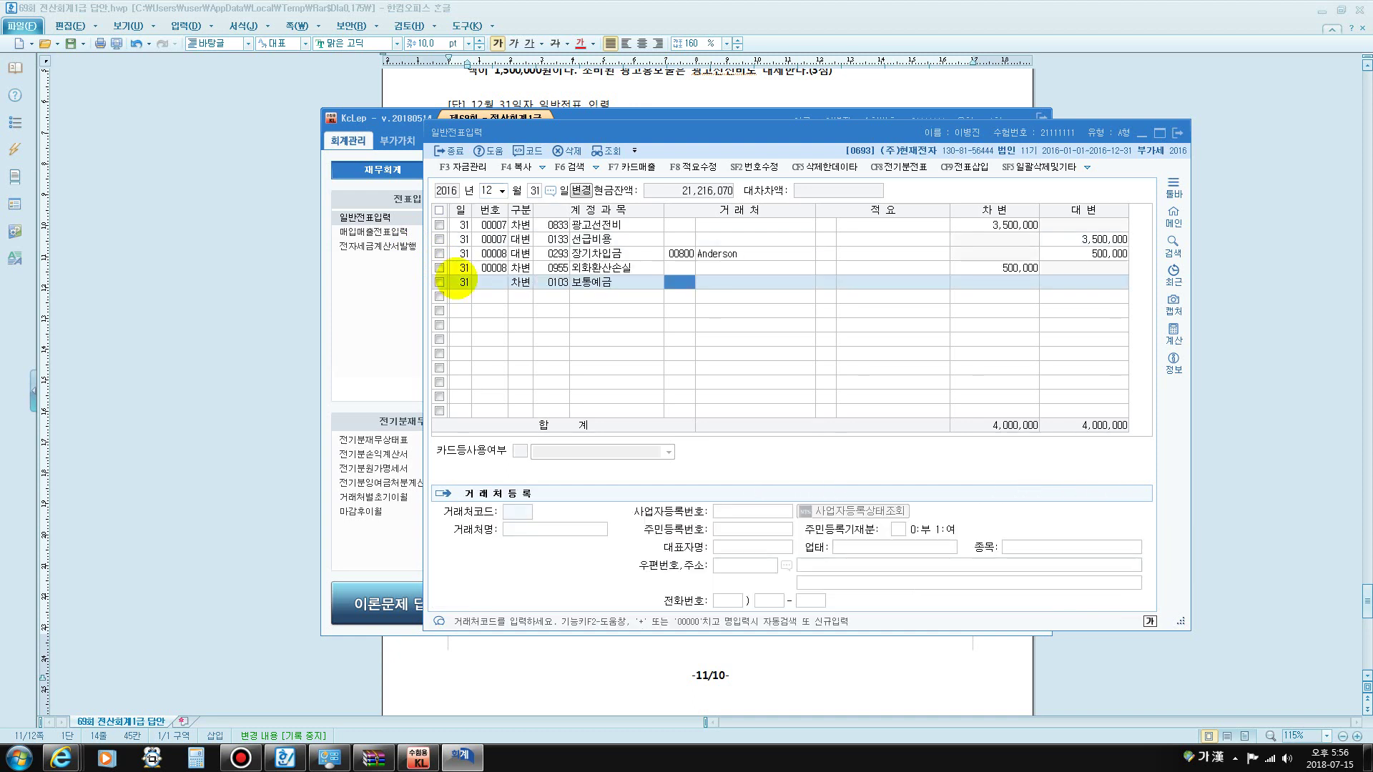
{"action": "type", "text": "3000000"}
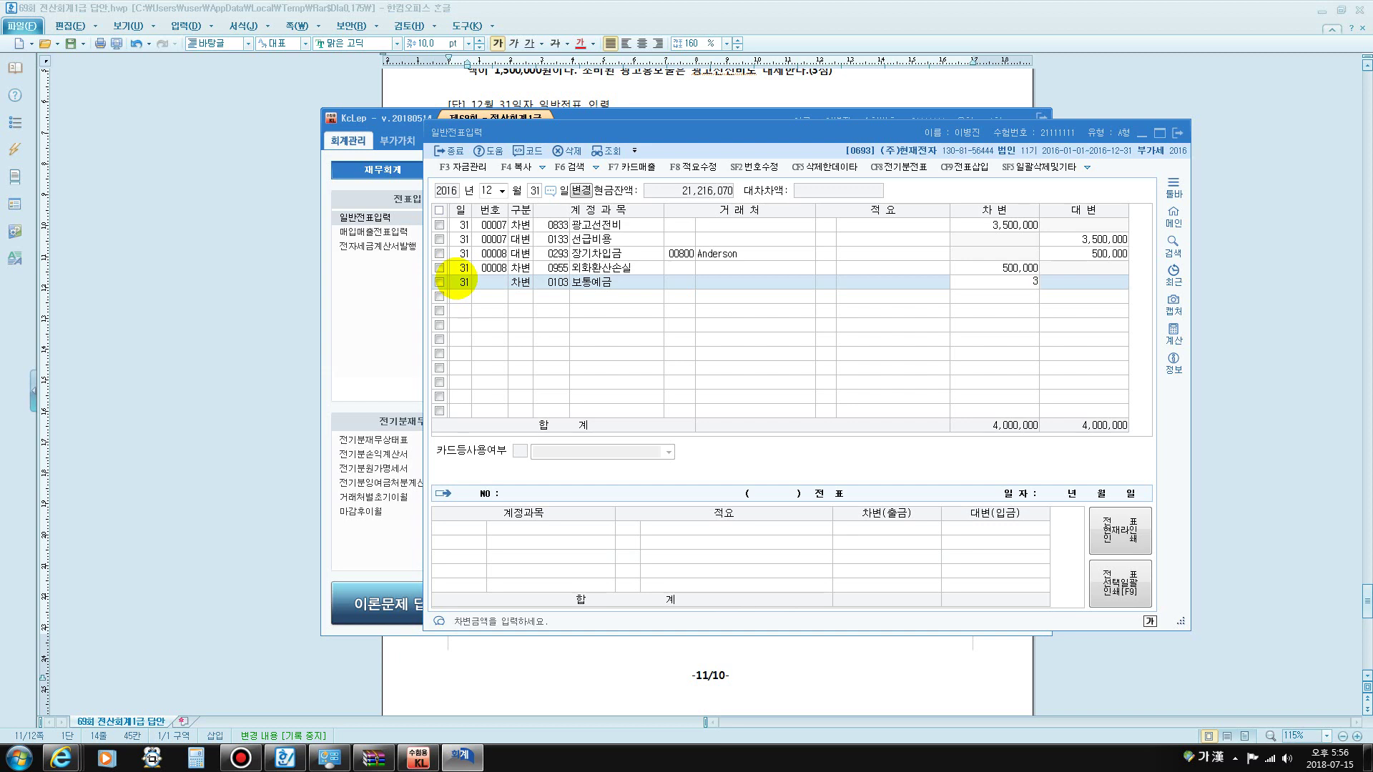
{"action": "key", "text": "Return"}
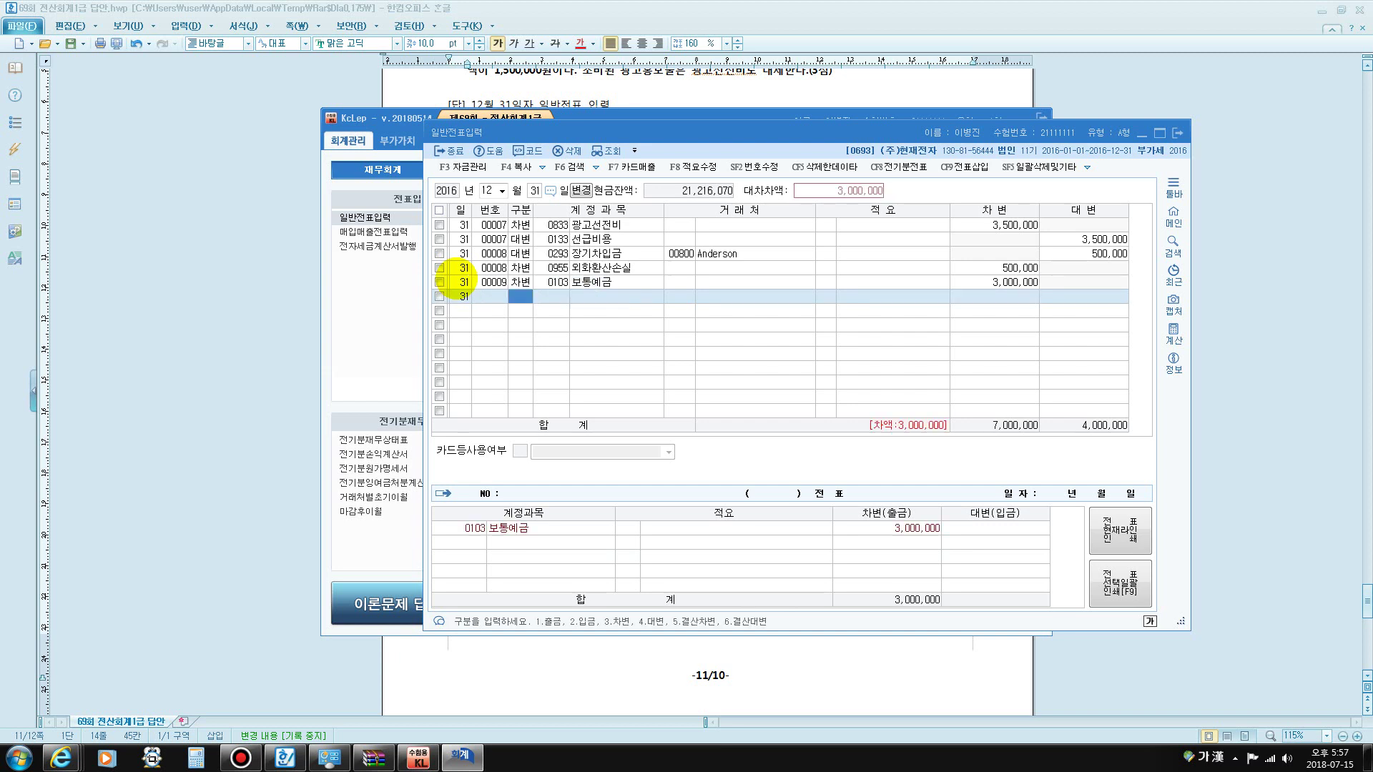
- Credit 0260 단기차입금 3,000,000 with partner 98005 신한은행
{"action": "type", "text": "4단기차"}
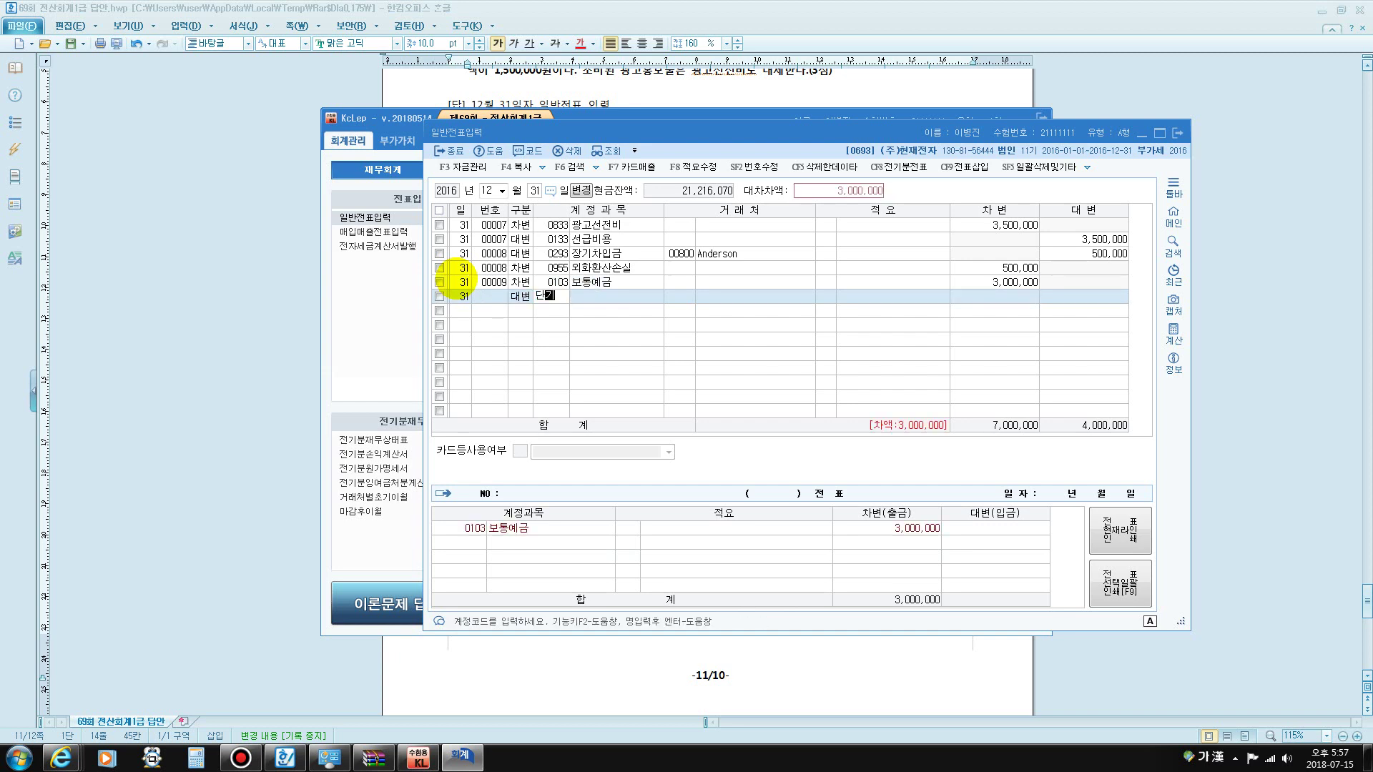
{"action": "key", "text": "Return"}
{"action": "key", "text": "Return"}
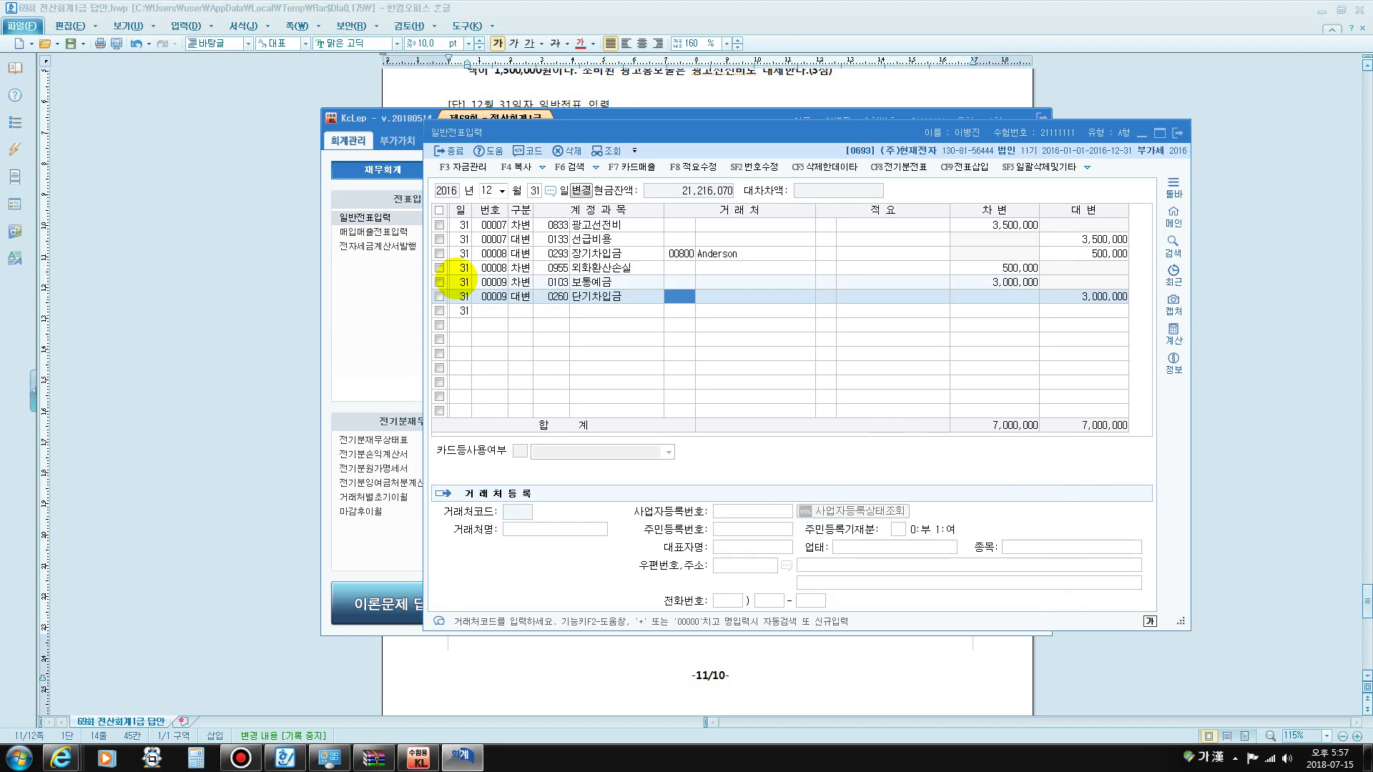
{"action": "type", "text": "ㅅㅣㄴ한"}
{"action": "key", "text": "Return"}
{"action": "key", "text": "Return"}
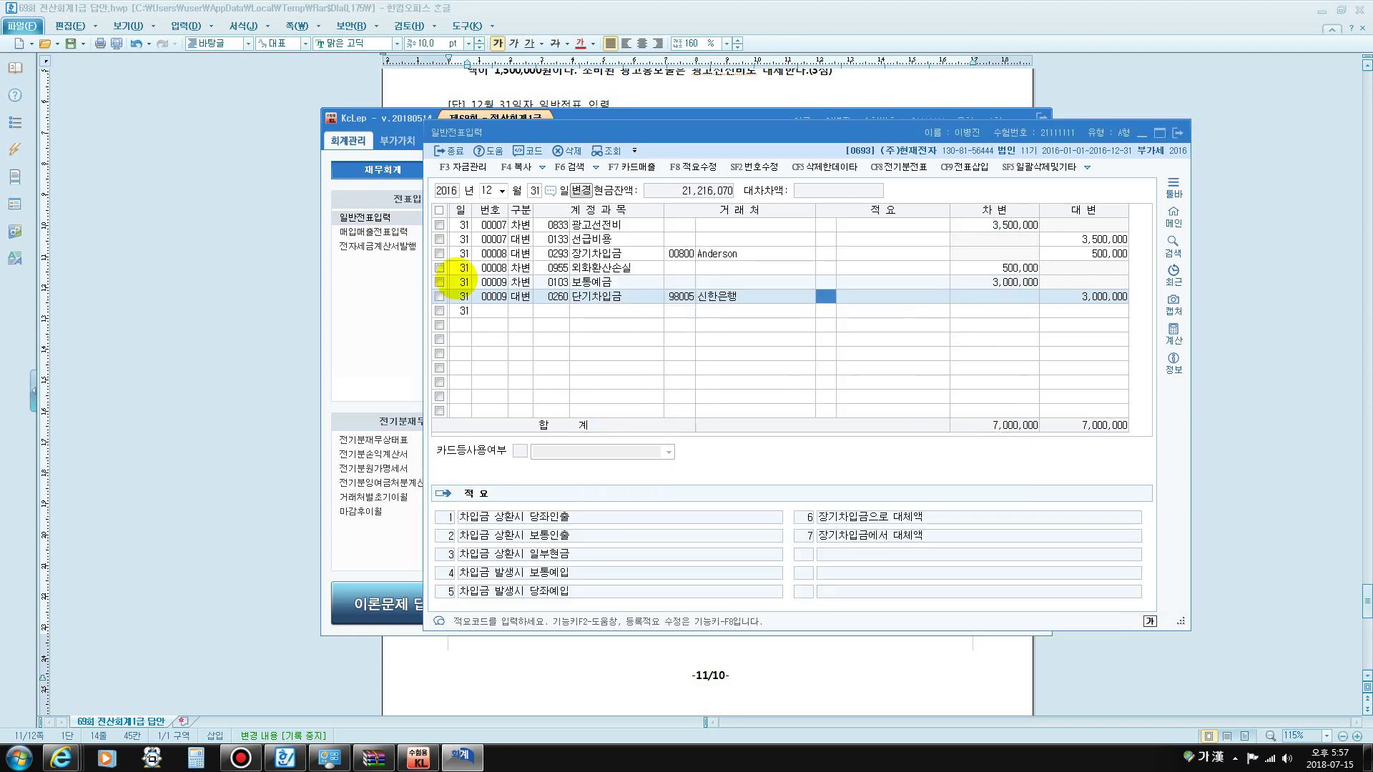
{"action": "key", "text": "Return"}
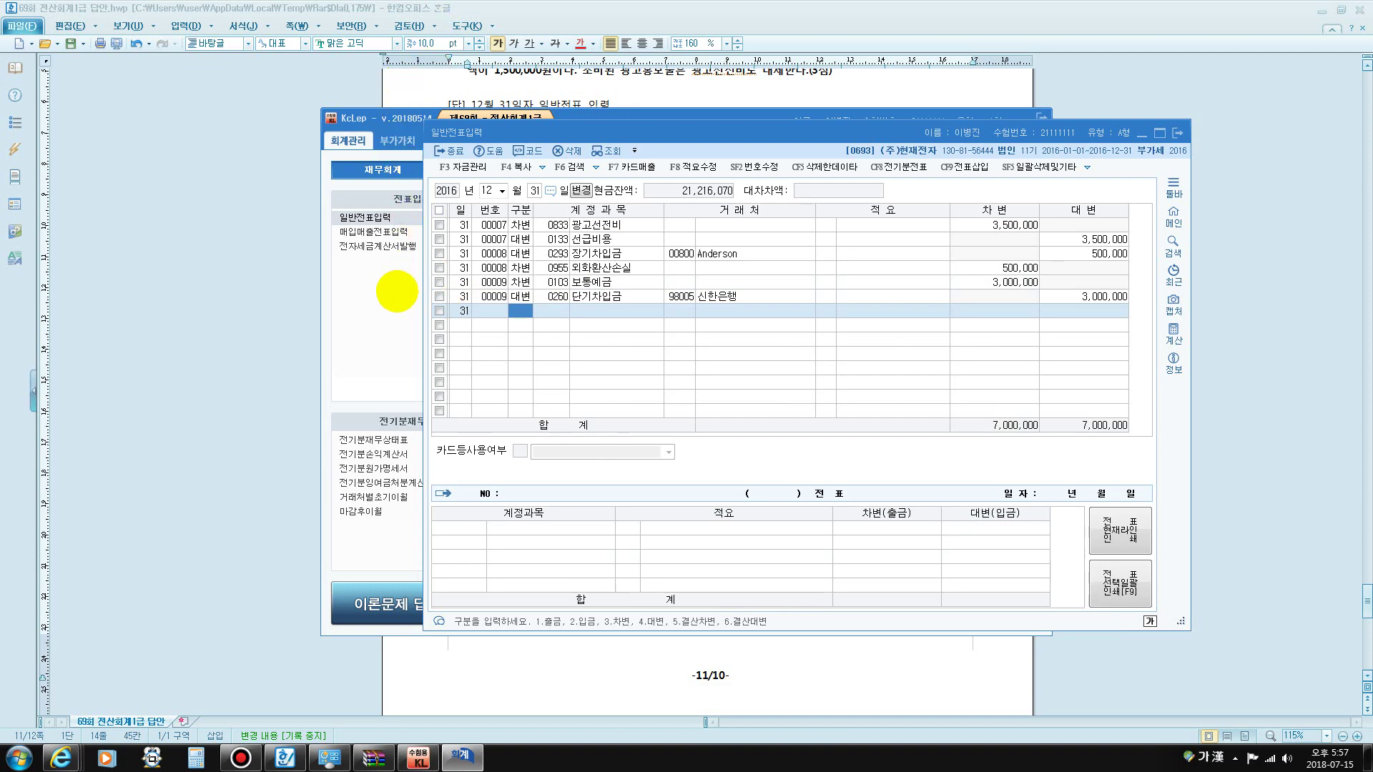
{"action": "left_click", "coordinate": [395, 293]}
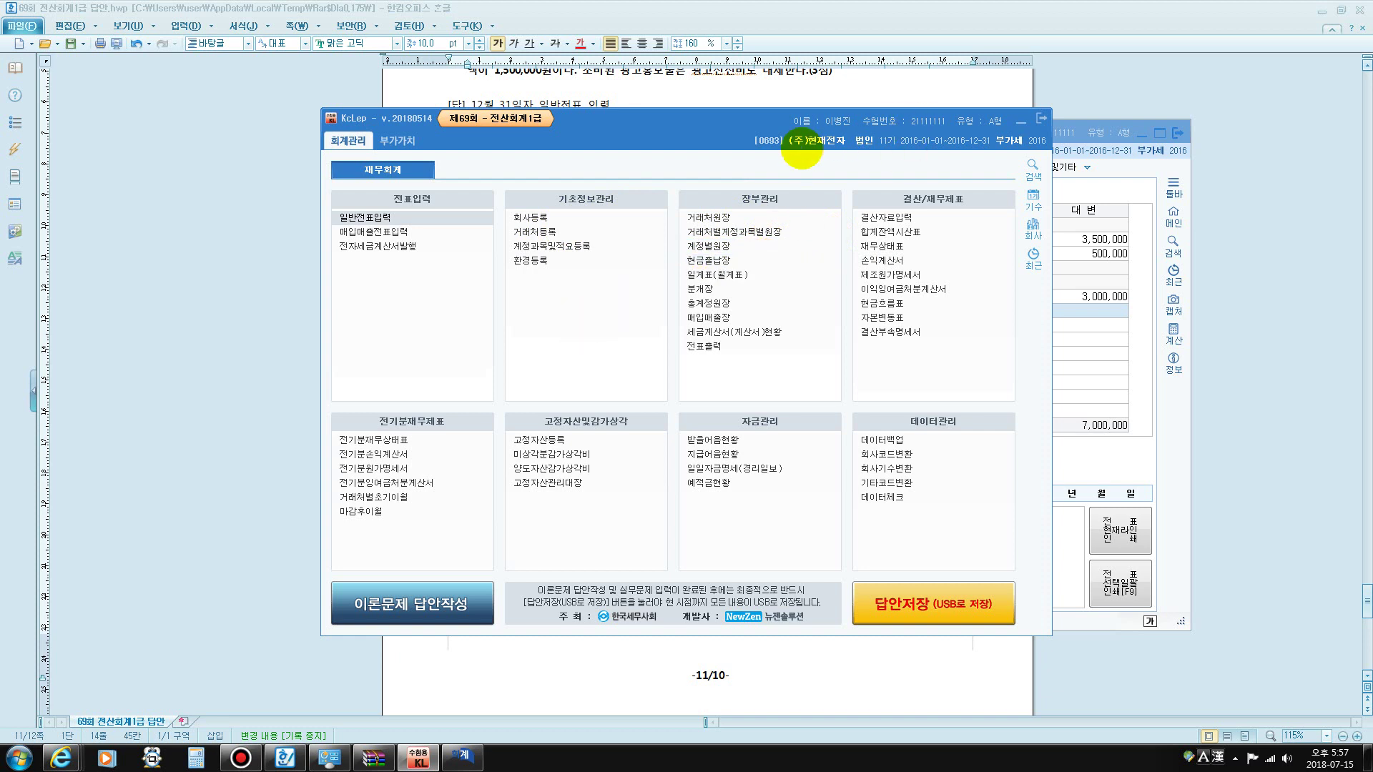
{"action": "left_click", "coordinate": [712, 216]}
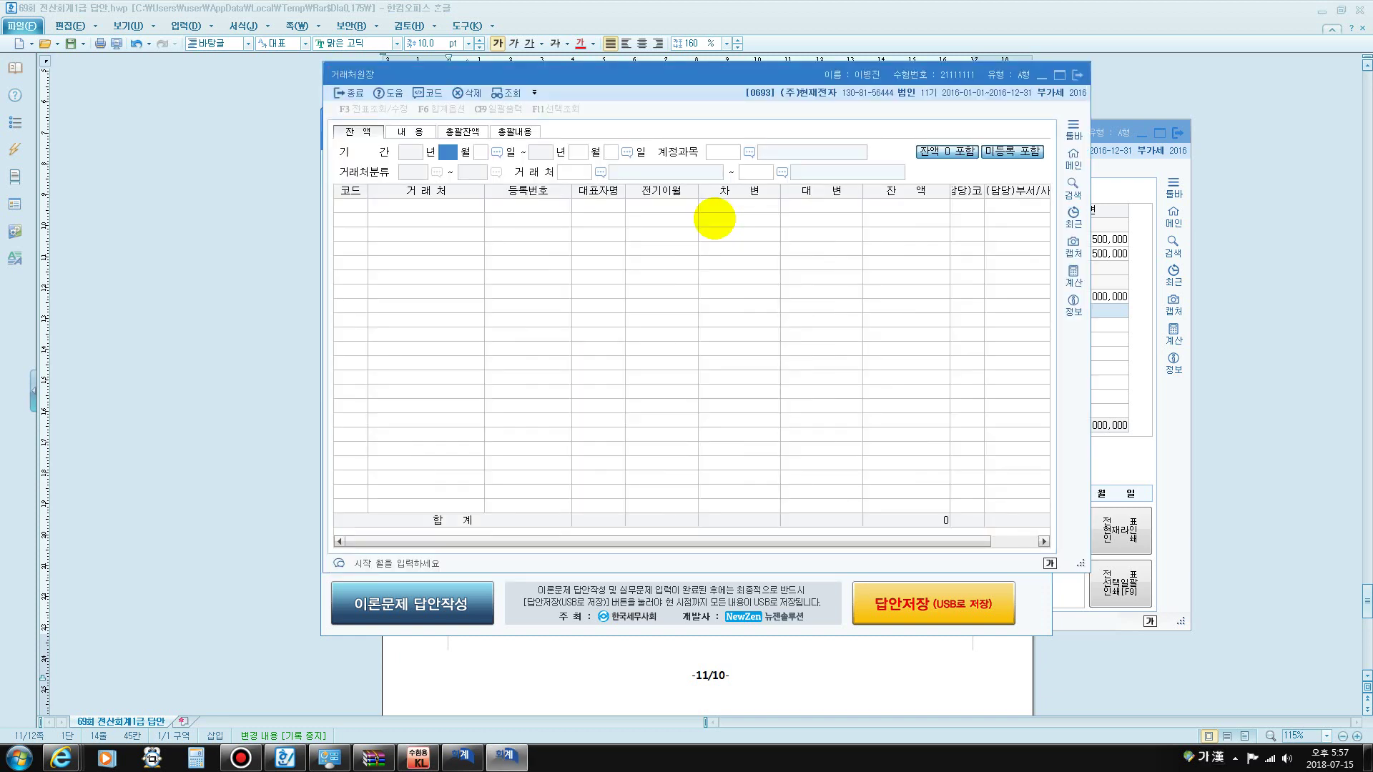
{"action": "key", "text": "Return"}
{"action": "key", "text": "Return"}
{"action": "key", "text": "Return"}
{"action": "key", "text": "Return"}
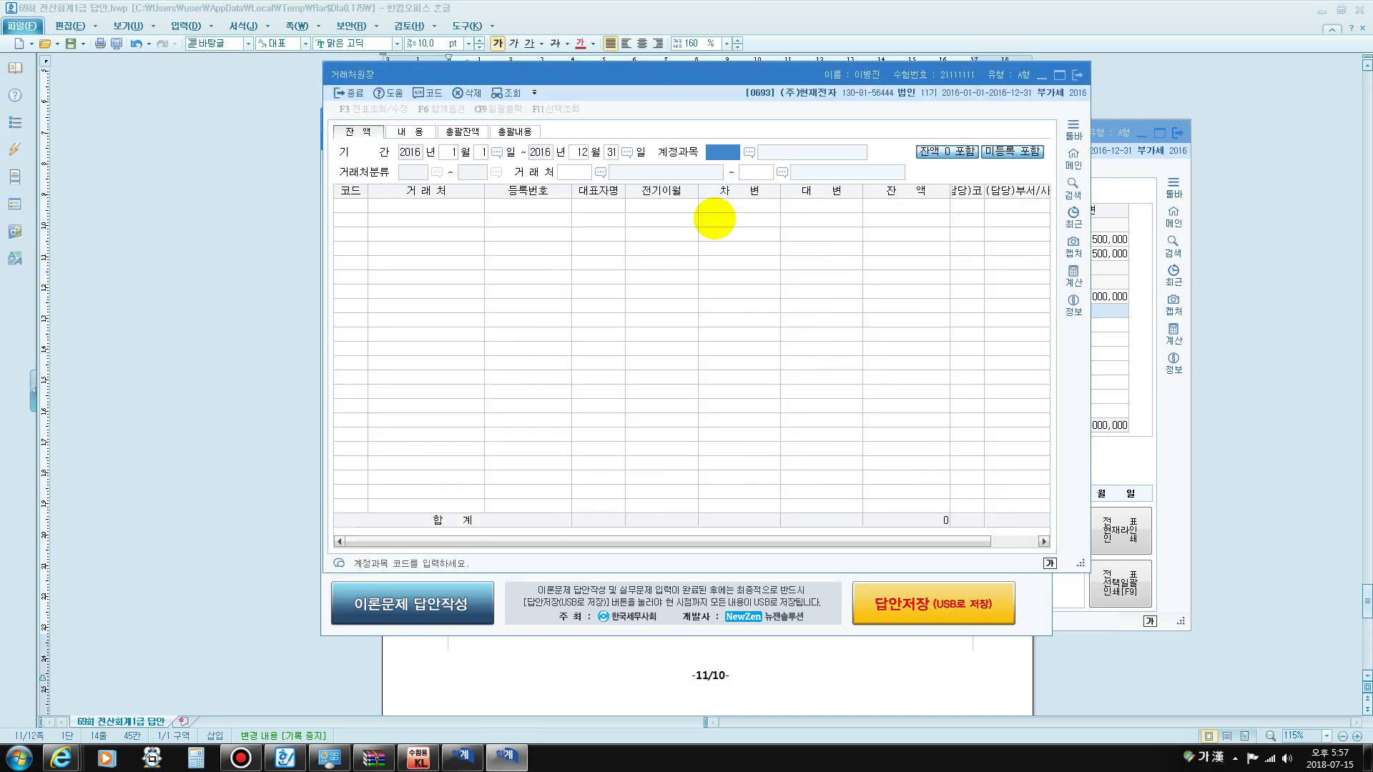
{"action": "key", "text": "F2"}
{"action": "type", "text": "단기"}
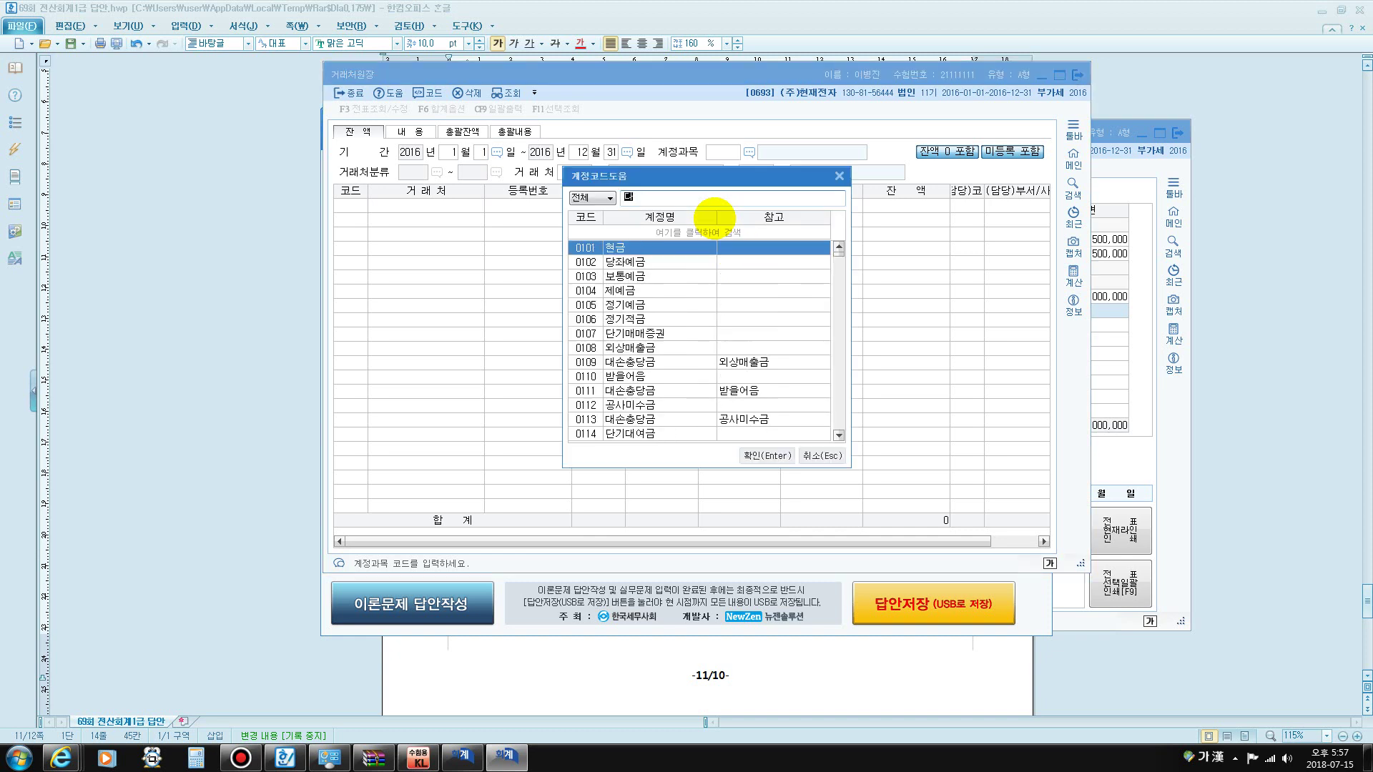
{"action": "key", "text": "Down"}
{"action": "key", "text": "Down"}
{"action": "key", "text": "Down"}
{"action": "key", "text": "Down"}
{"action": "key", "text": "Return"}
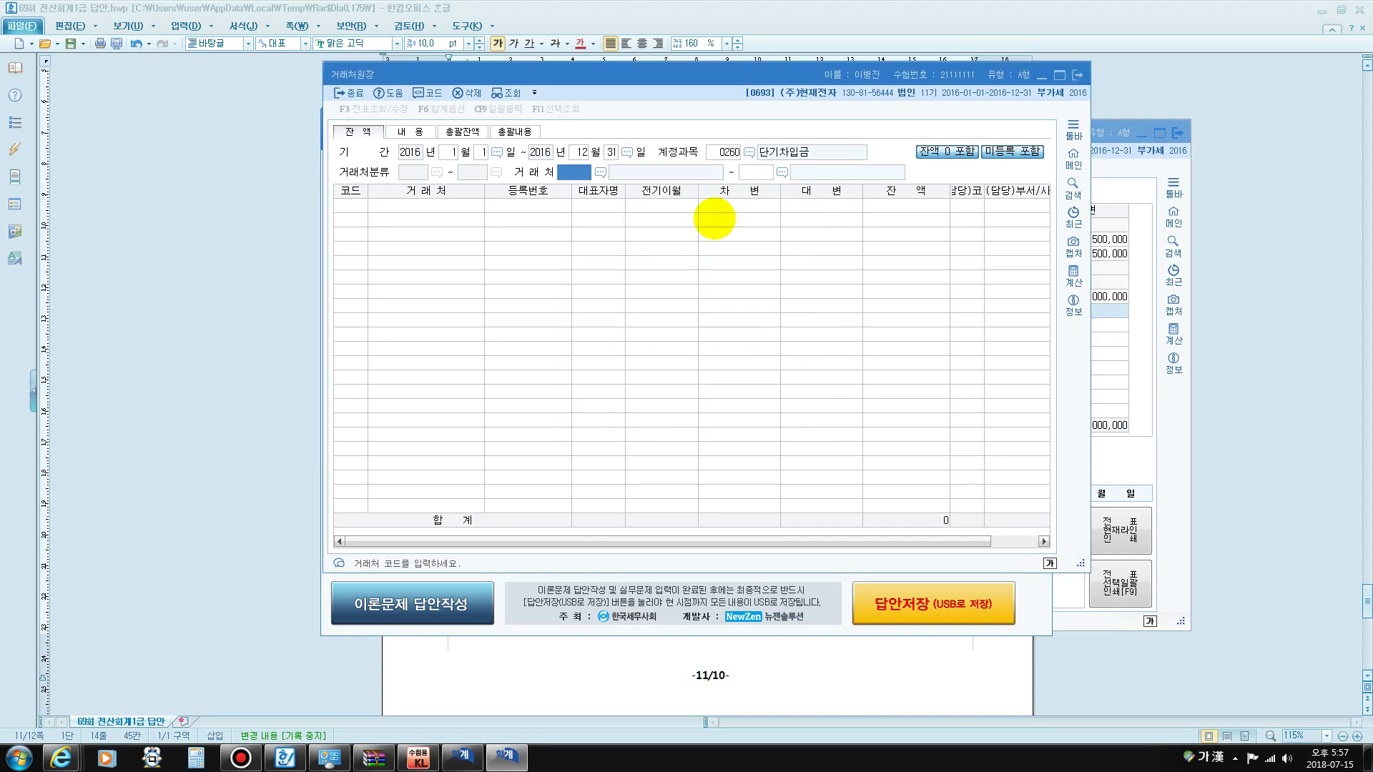
{"action": "key", "text": "Return"}
{"action": "key", "text": "Return"}
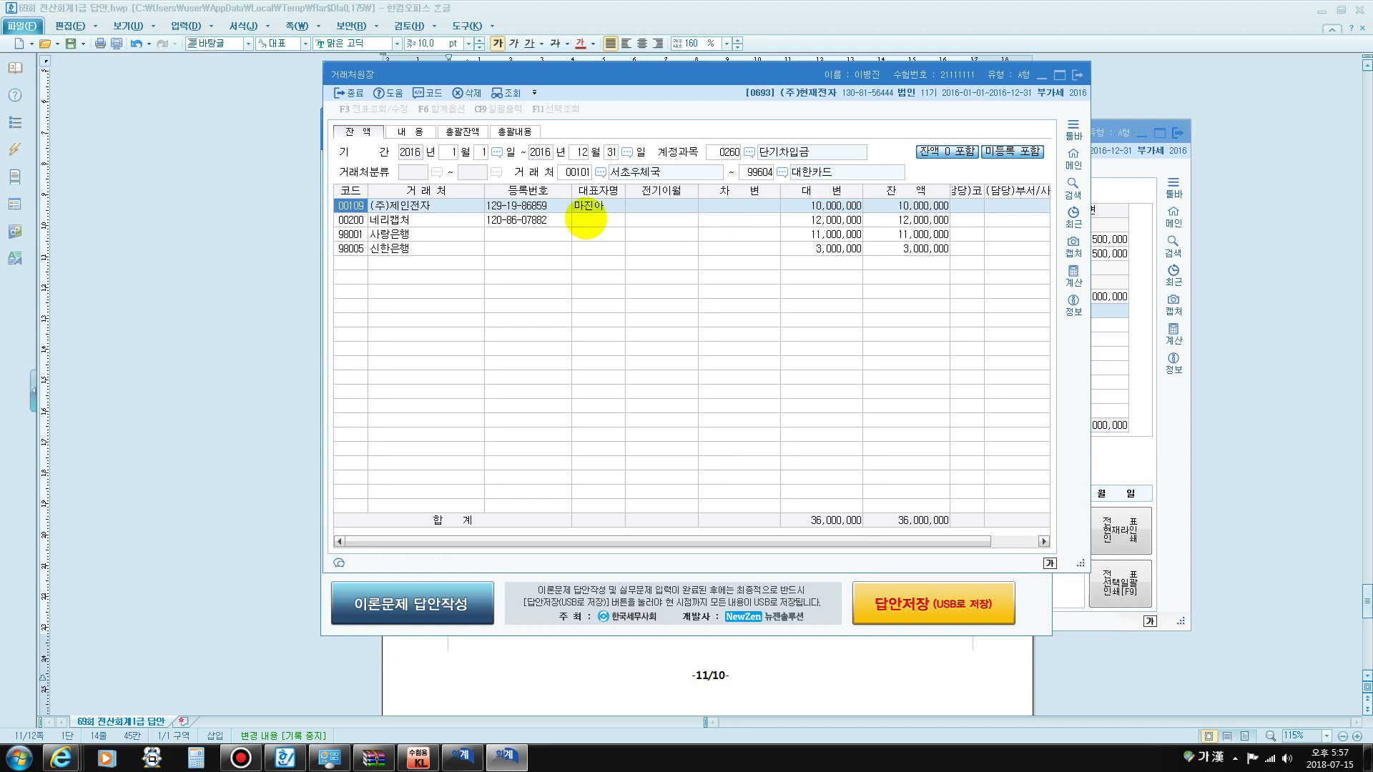
{"action": "left_click", "coordinate": [392, 248]}
{"action": "left_click", "coordinate": [844, 249]}
{"action": "left_click", "coordinate": [907, 252]}
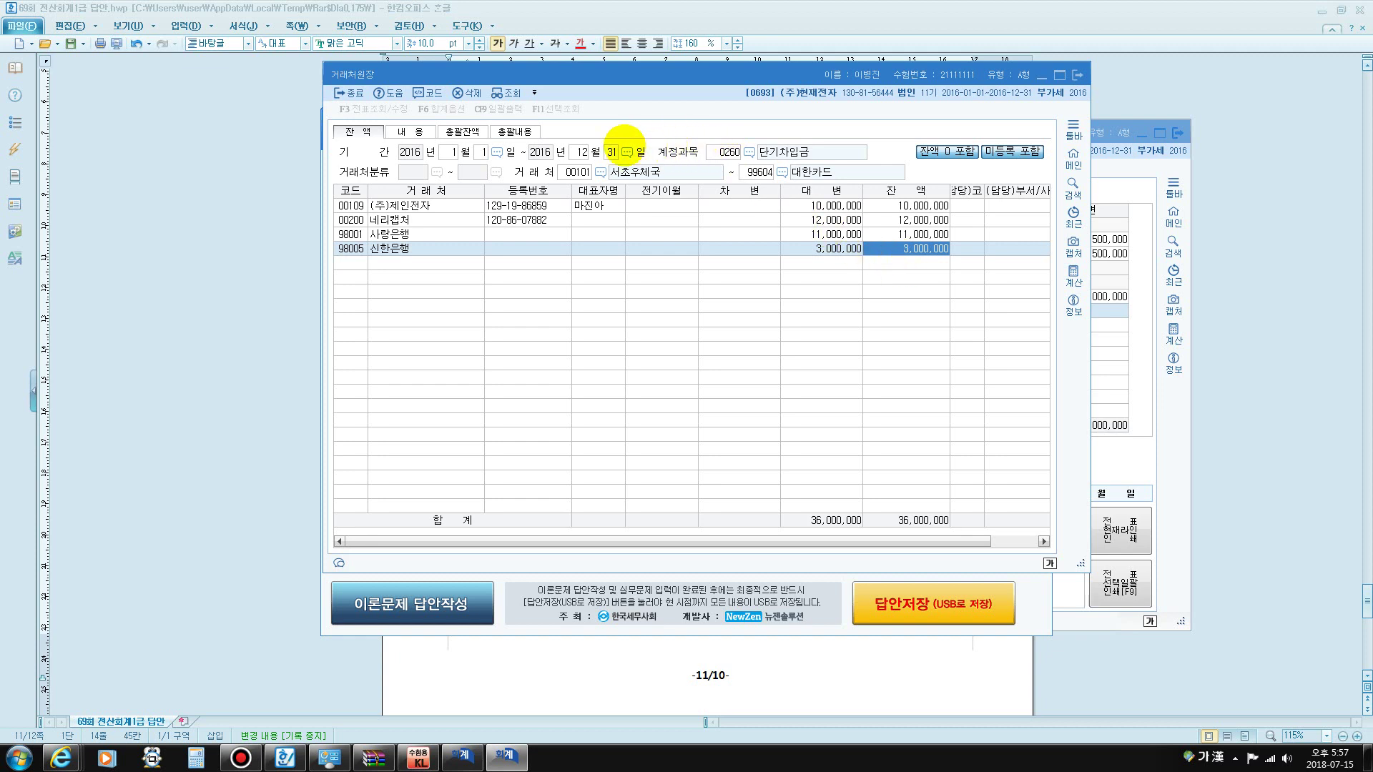
{"action": "left_click", "coordinate": [724, 150]}
- Query the 0103 보통예금 partner ledger and check 신한은행's -3,000,000 balance with no debit
{"action": "type", "text": "10"}
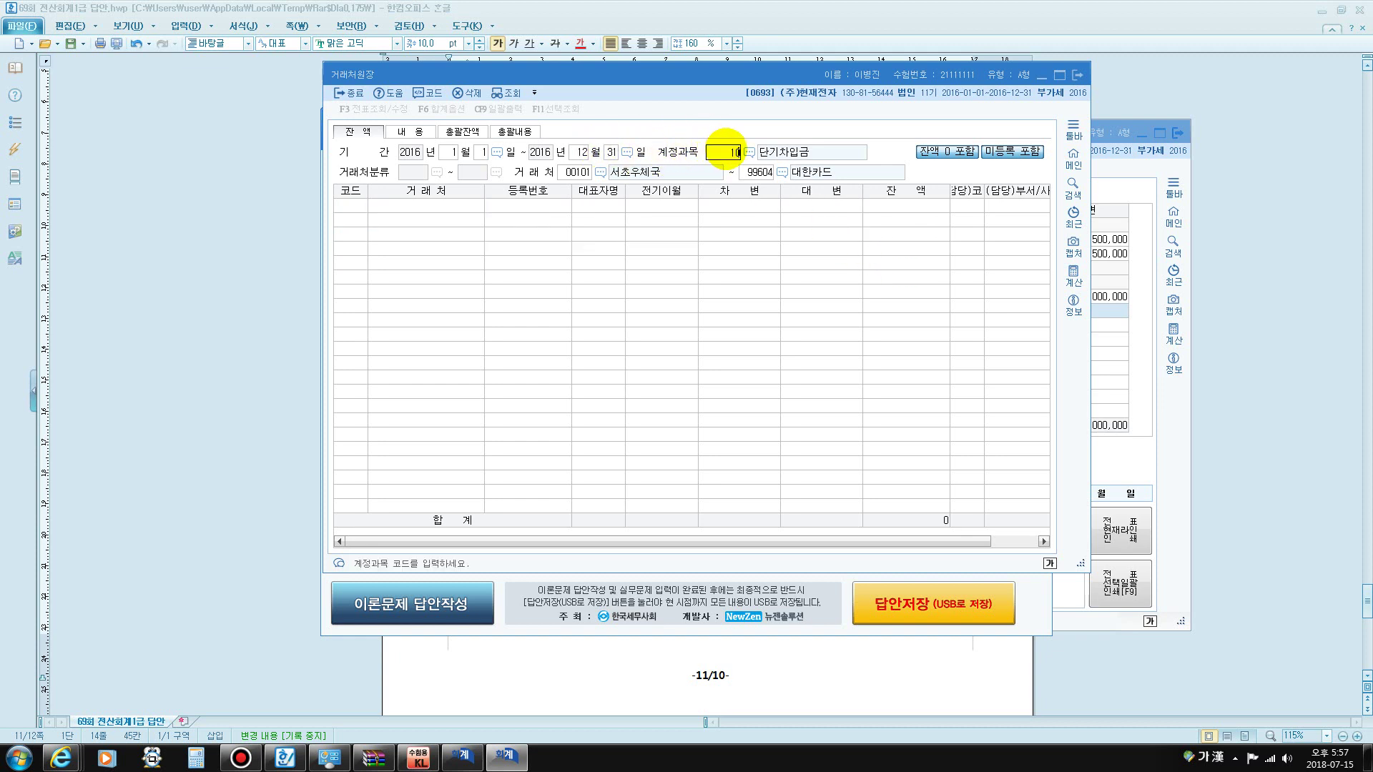
{"action": "type", "text": "3"}
{"action": "key", "text": "Return"}
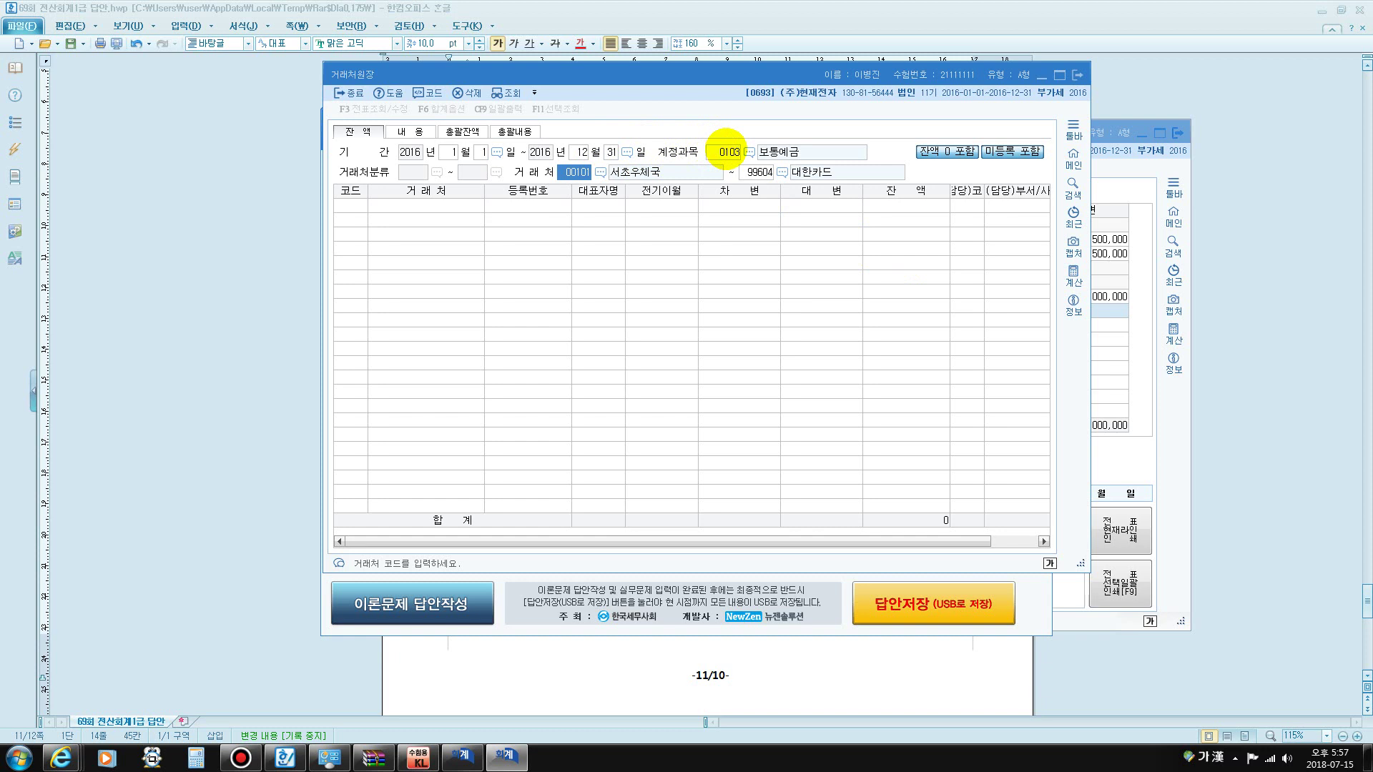
{"action": "key", "text": "Return"}
{"action": "key", "text": "Return"}
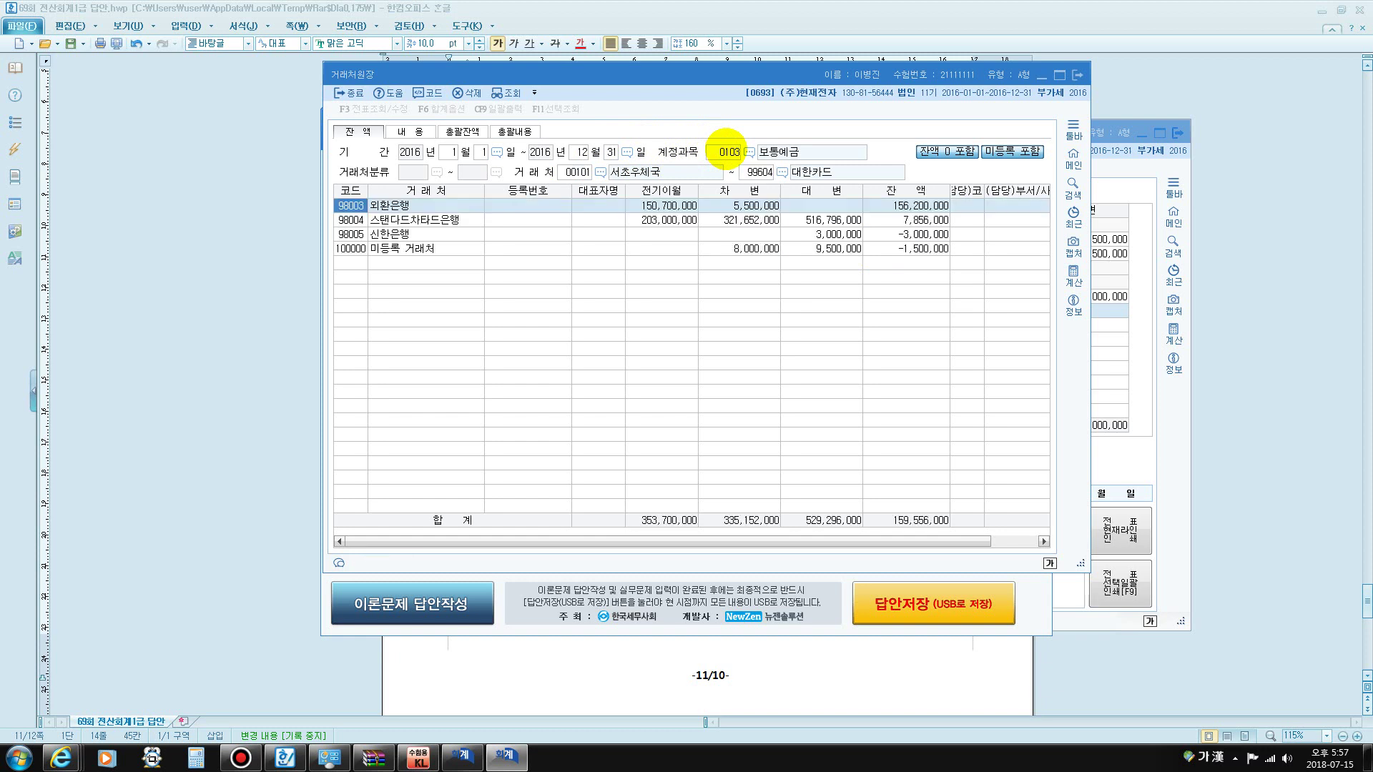
{"action": "left_click", "coordinate": [910, 234]}
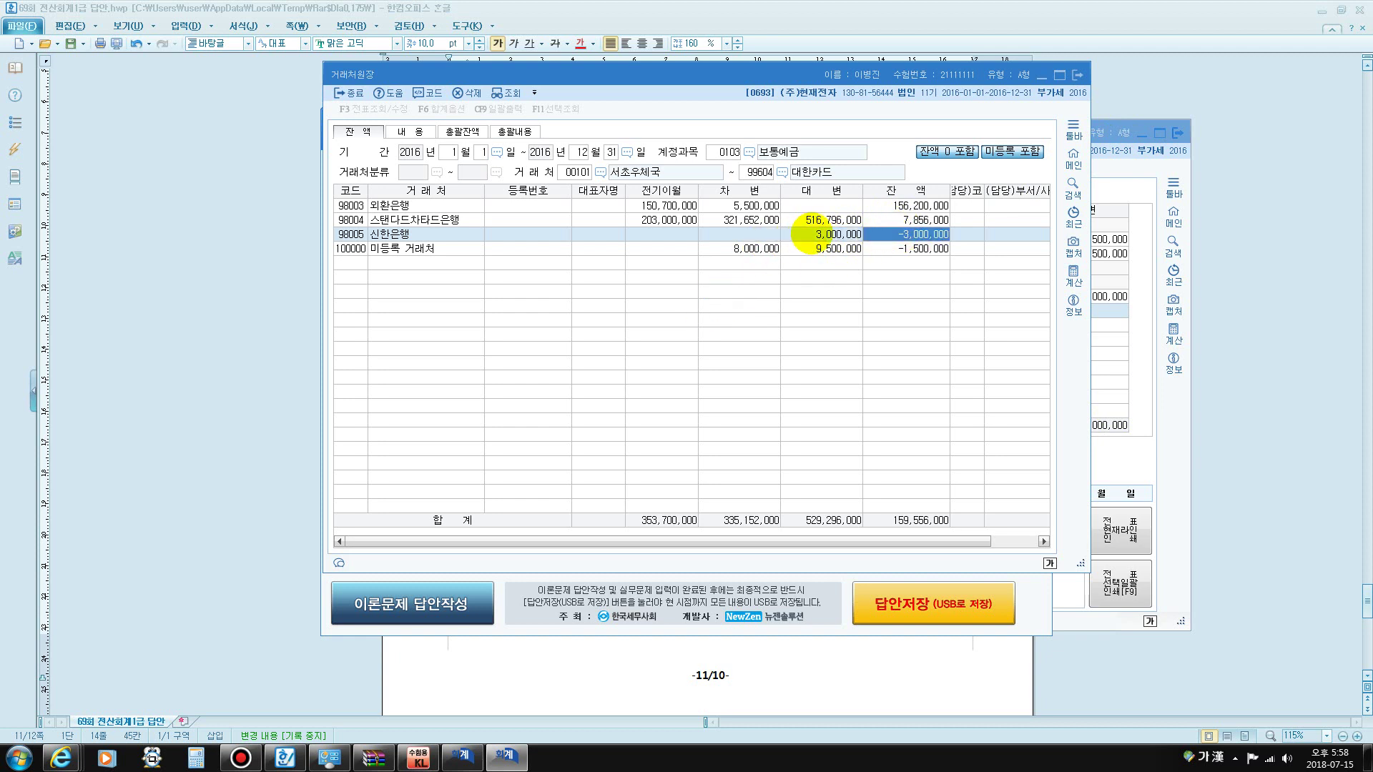
{"action": "left_click", "coordinate": [829, 234]}
{"action": "left_click", "coordinate": [737, 234]}
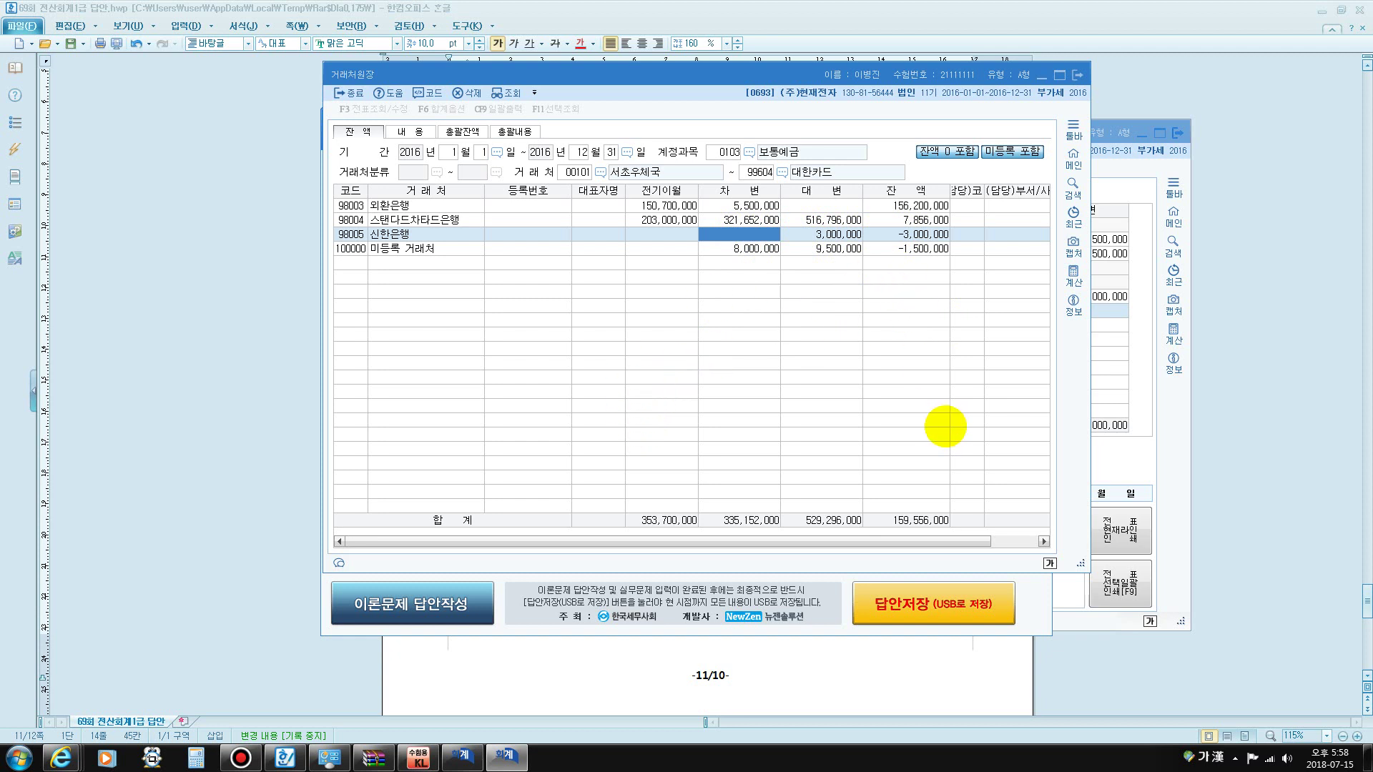
{"action": "left_click", "coordinate": [927, 232]}
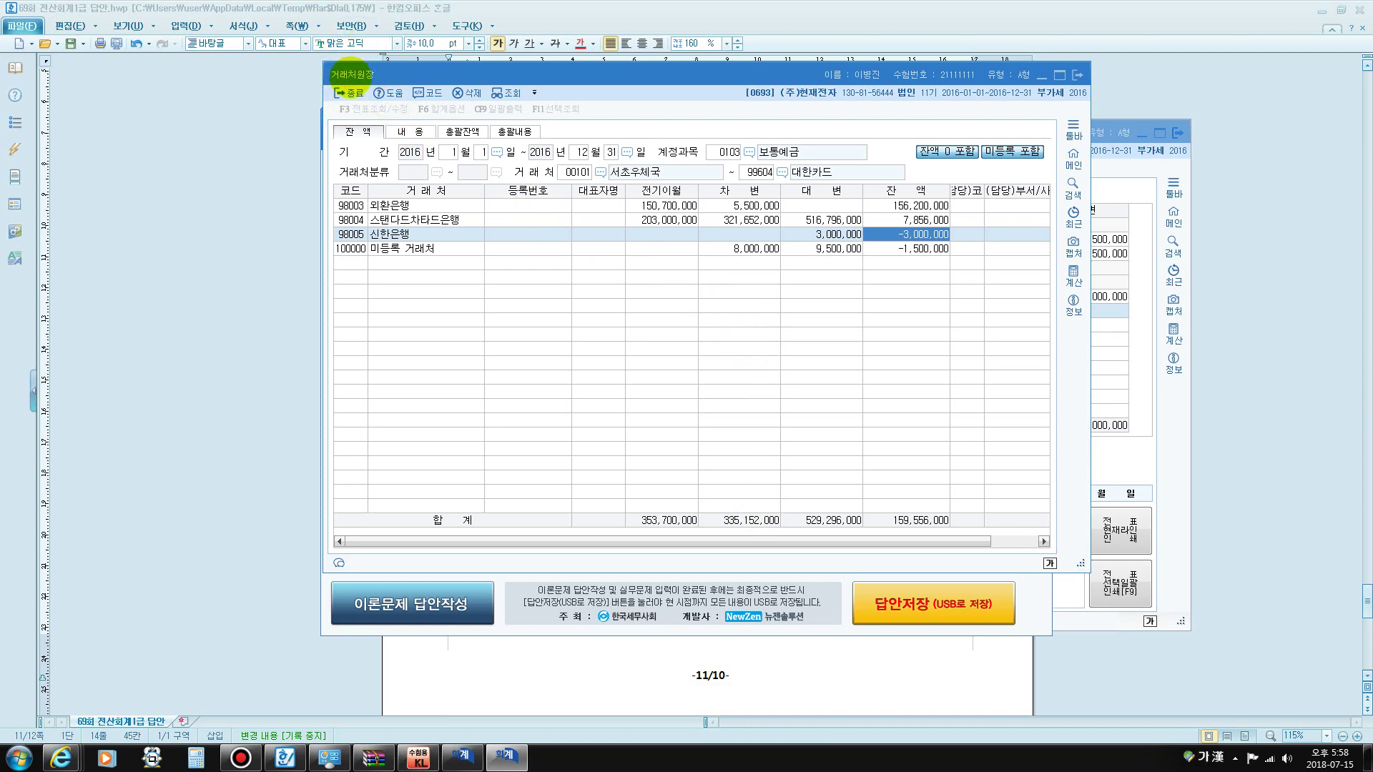
{"action": "left_click", "coordinate": [506, 756]}
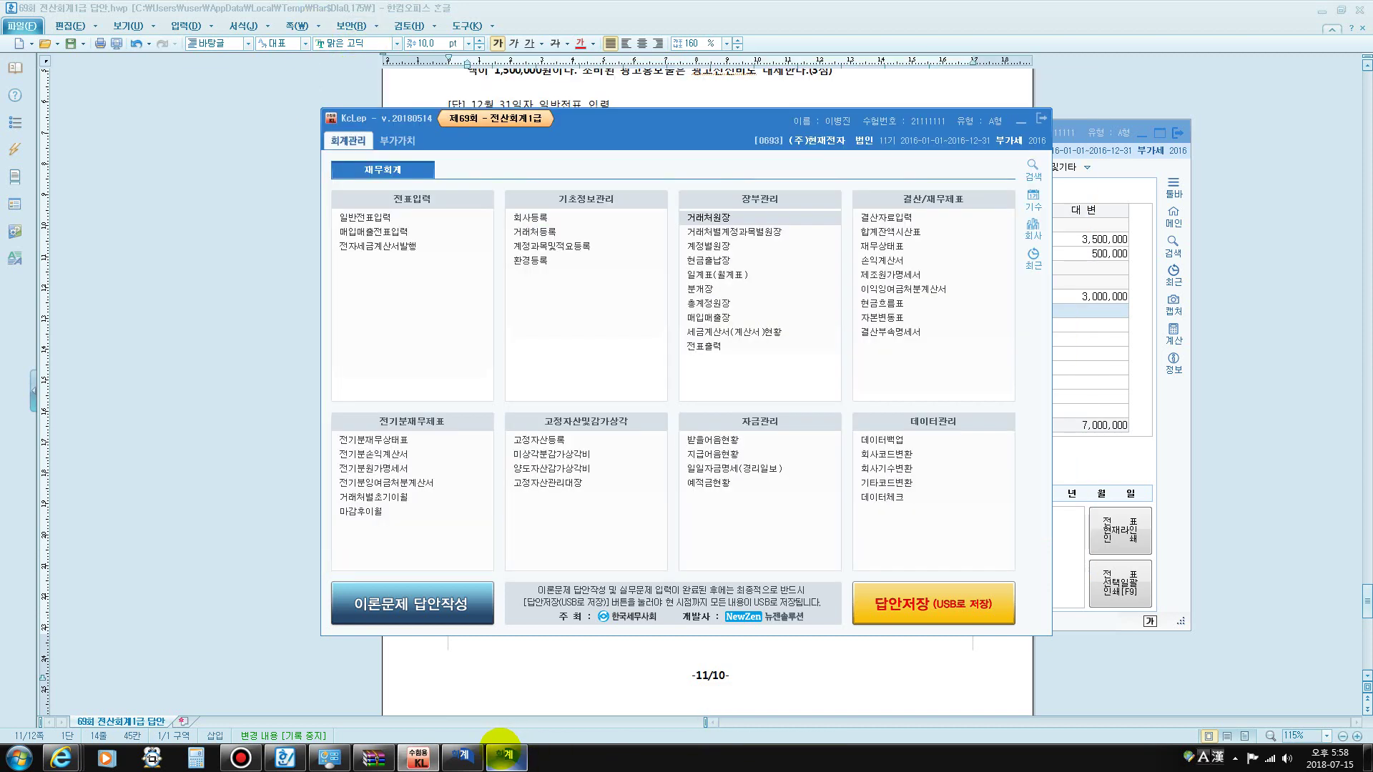
- Set partner 98005 신한은행 on the December 31 보통예금 3,000,000 debit line
{"action": "left_click", "coordinate": [463, 756]}
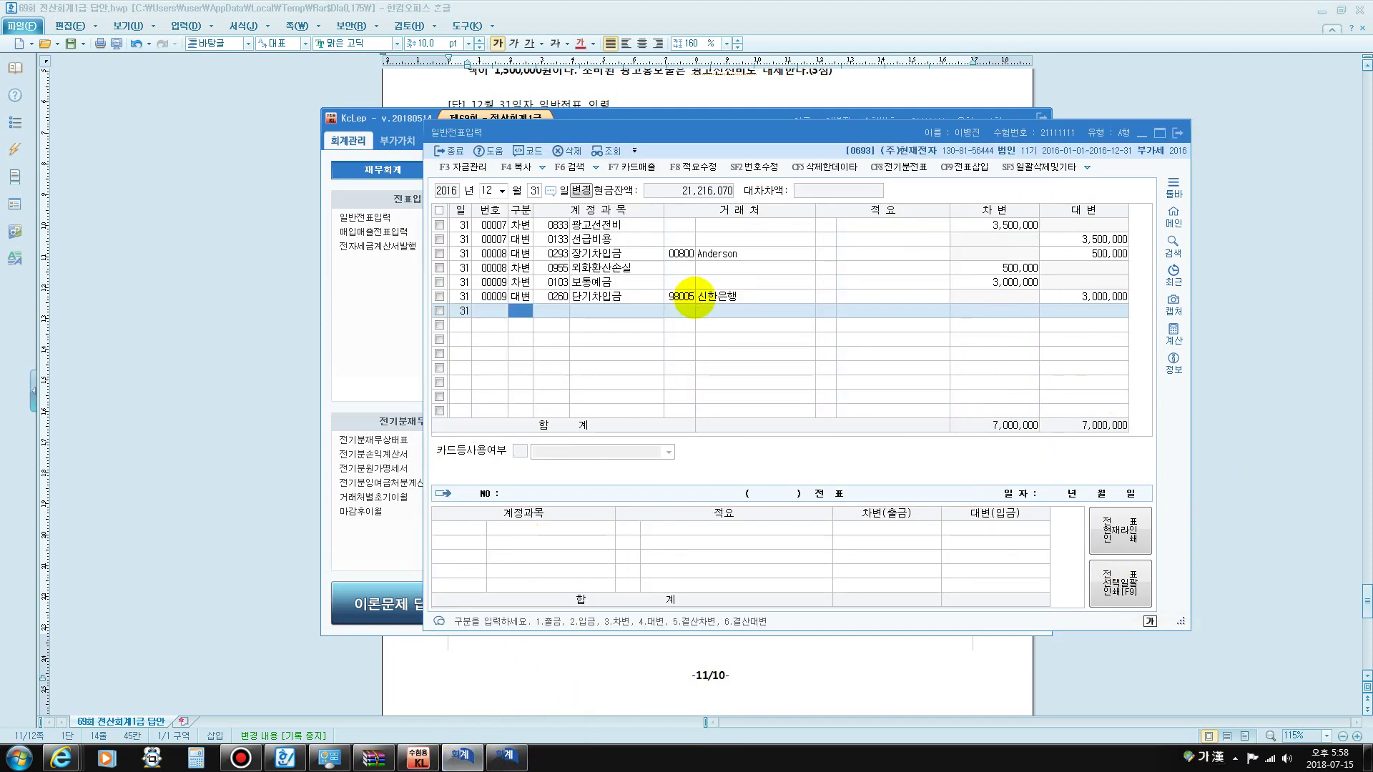
{"action": "left_click", "coordinate": [692, 296]}
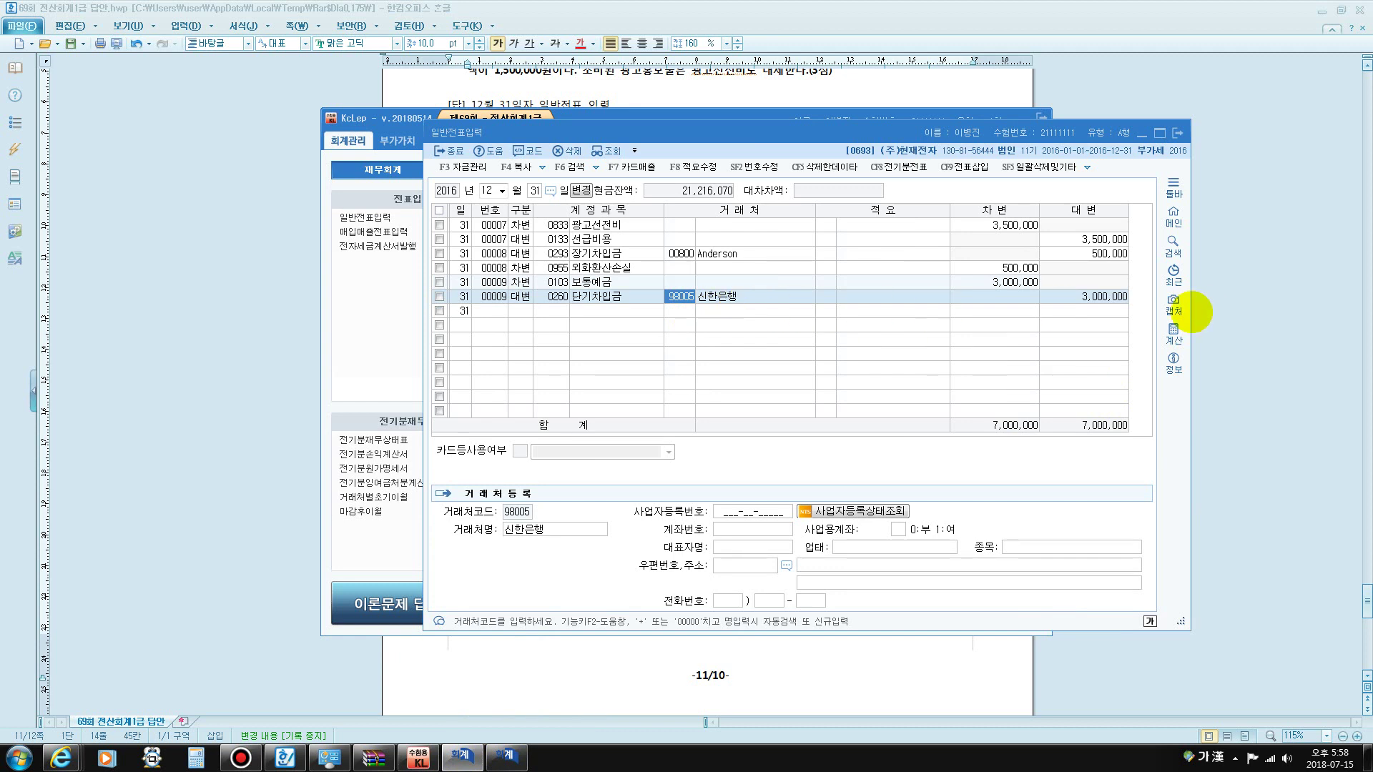
{"action": "left_click", "coordinate": [679, 282]}
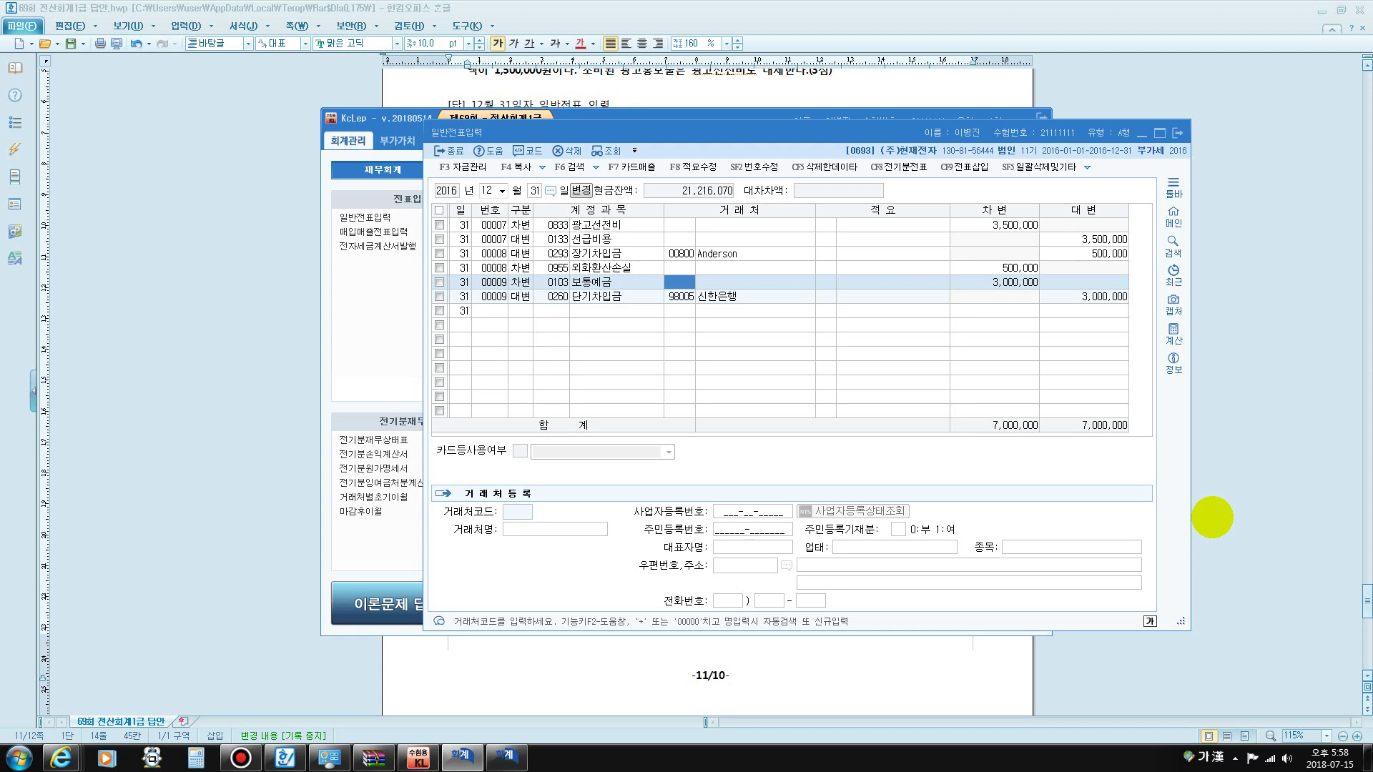
{"action": "type", "text": "98005"}
{"action": "key", "text": "Return"}
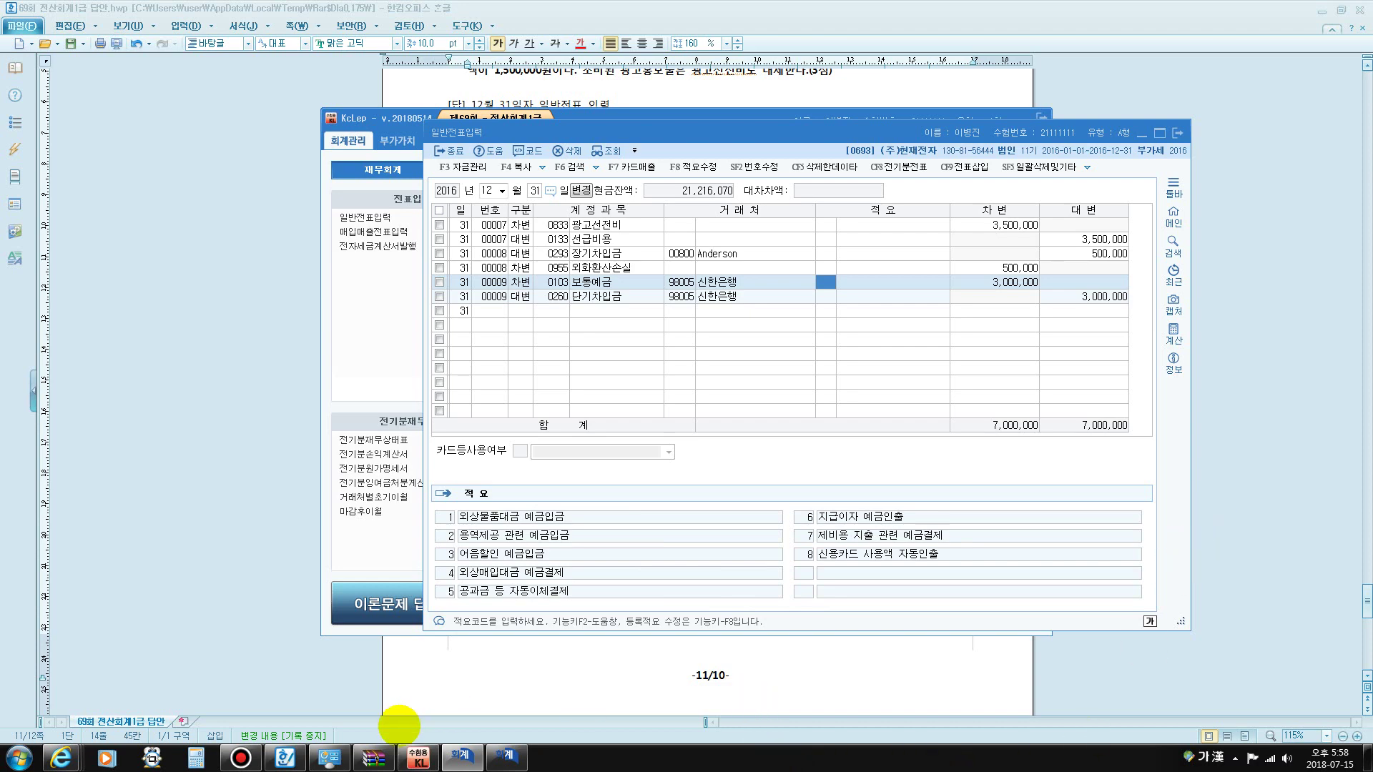
{"action": "left_click", "coordinate": [505, 755]}
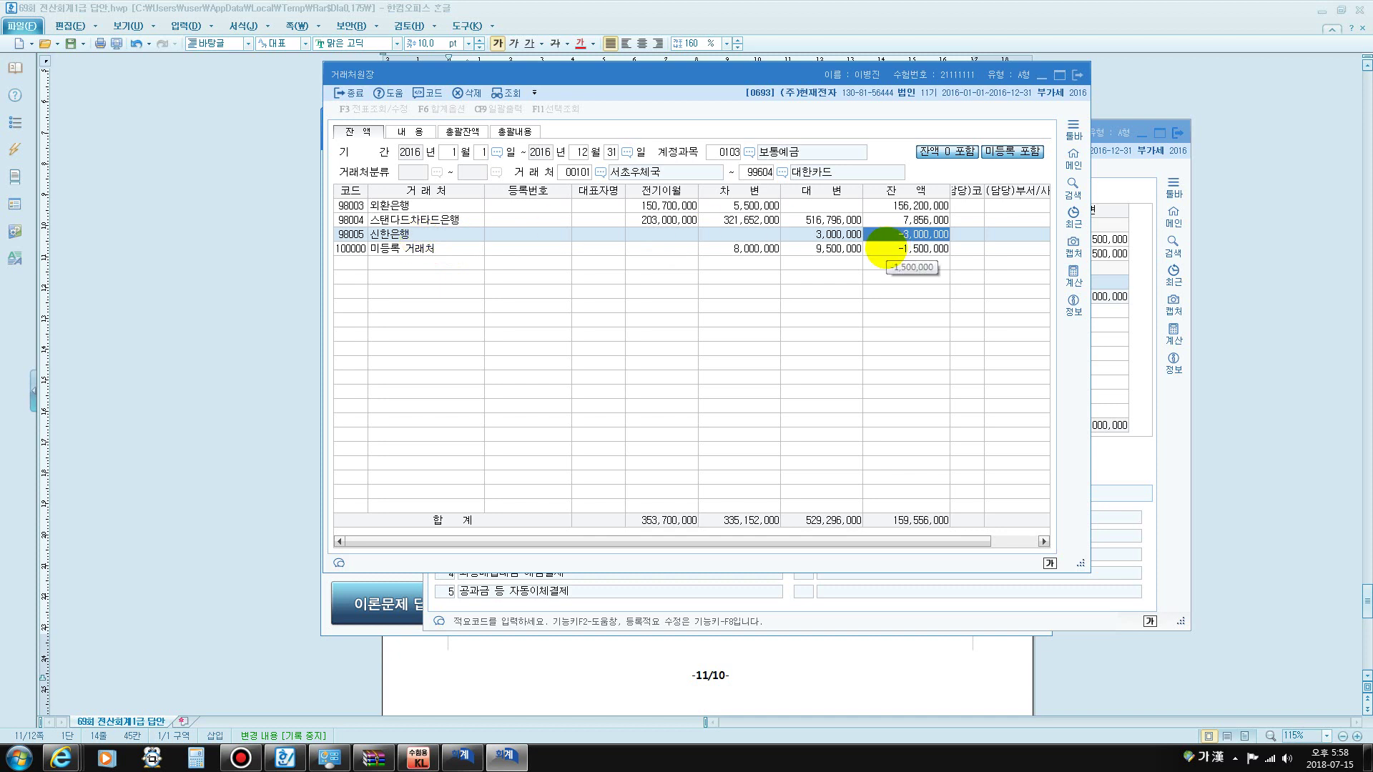
- Refresh the partner ledger and confirm 신한은행's 3,000,000 debit and zero balance
{"action": "left_click", "coordinate": [724, 235]}
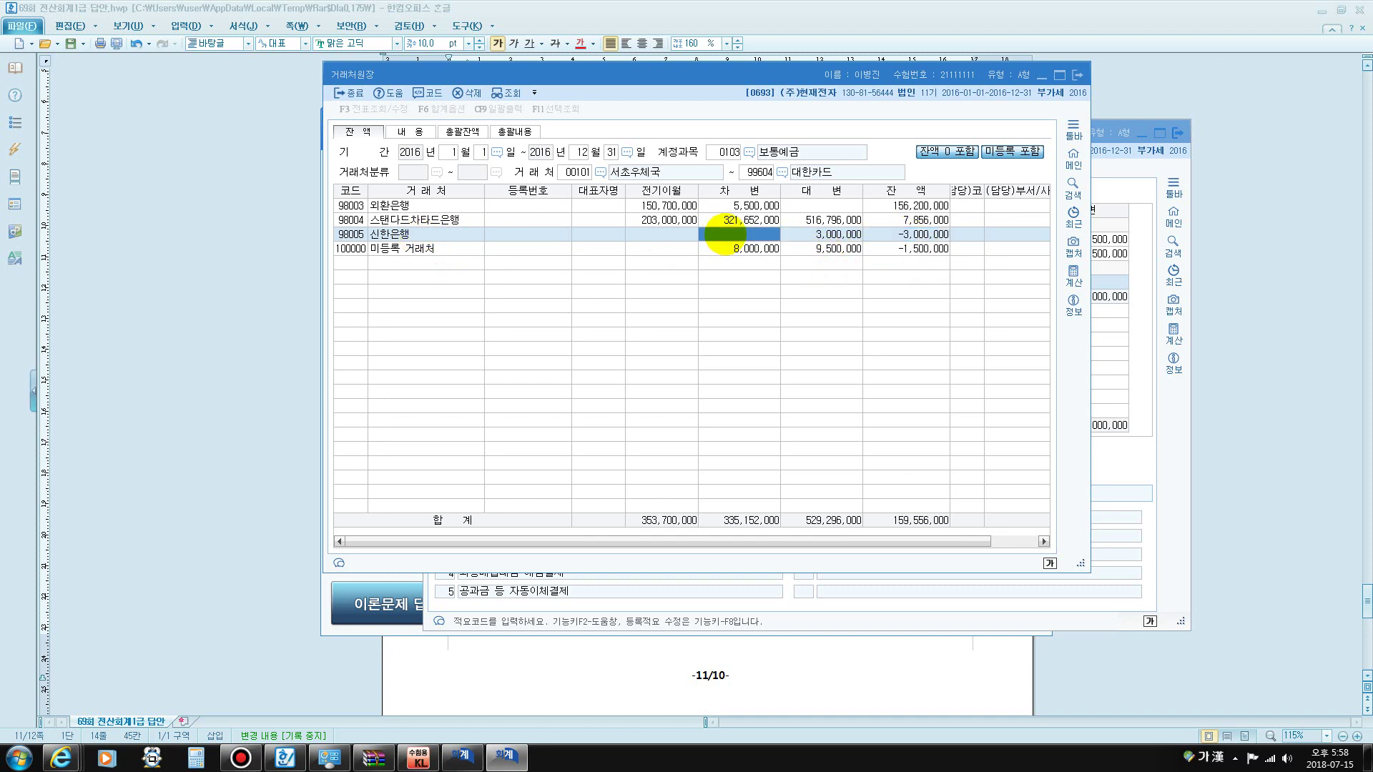
{"action": "left_click", "coordinate": [508, 93]}
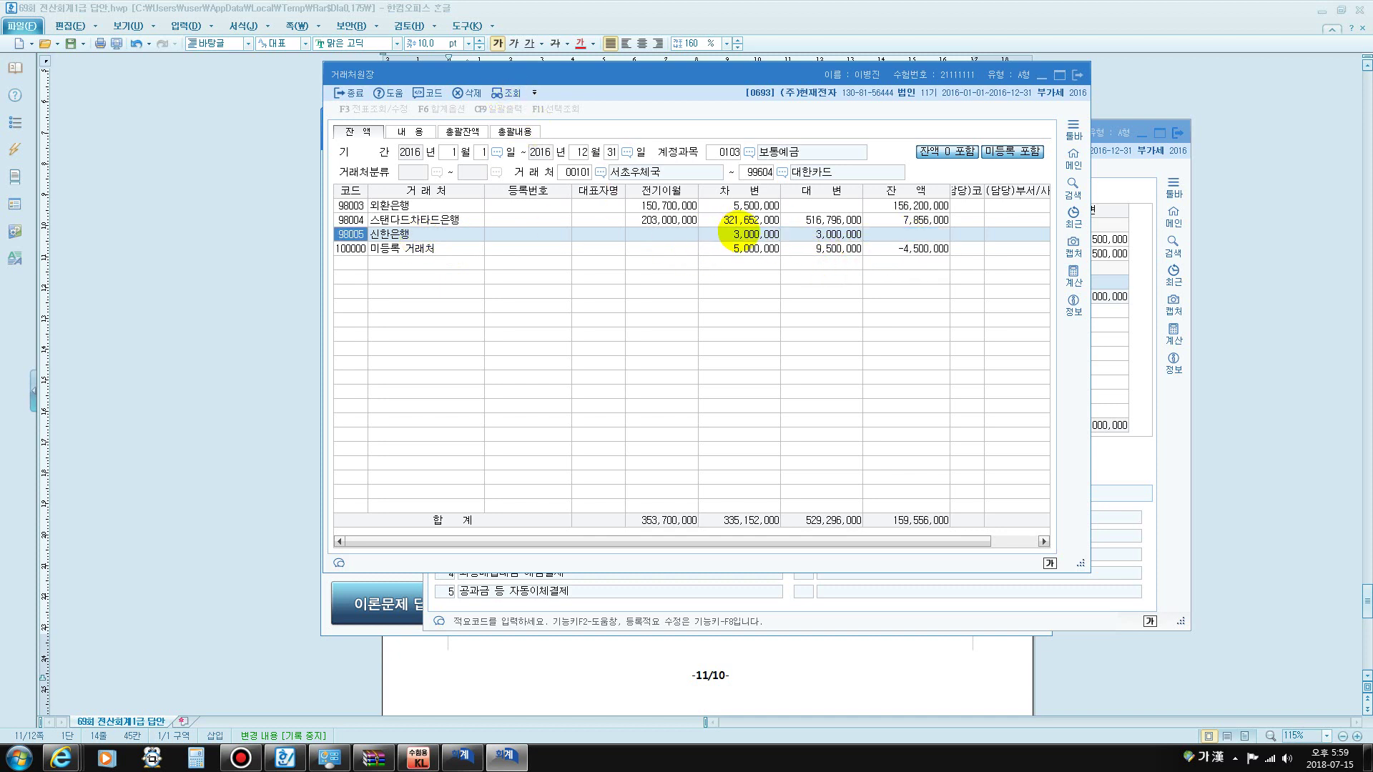
{"action": "left_click", "coordinate": [908, 235]}
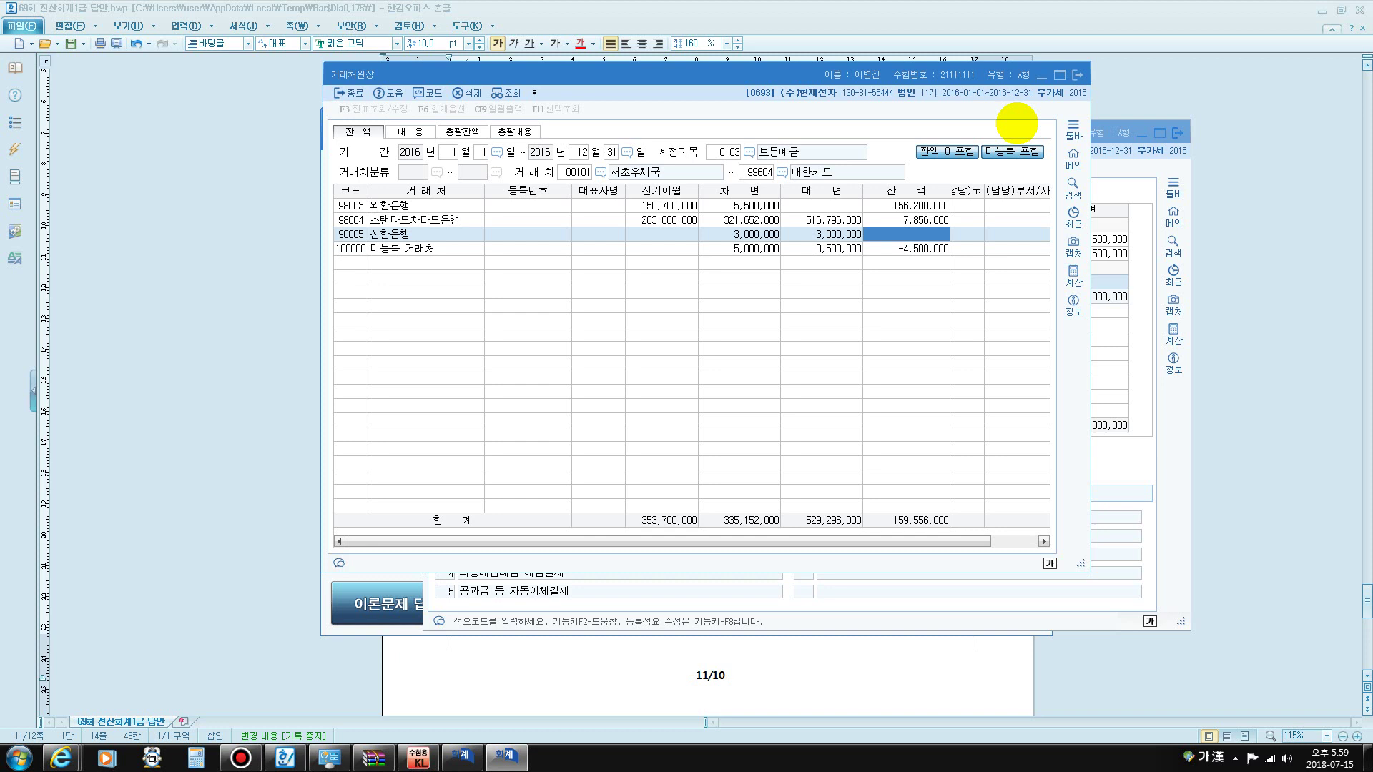
- Check the 보통예금 3,000,000 answer, then close 일반전표입력 and 거래처원장
{"action": "left_click", "coordinate": [858, 650]}
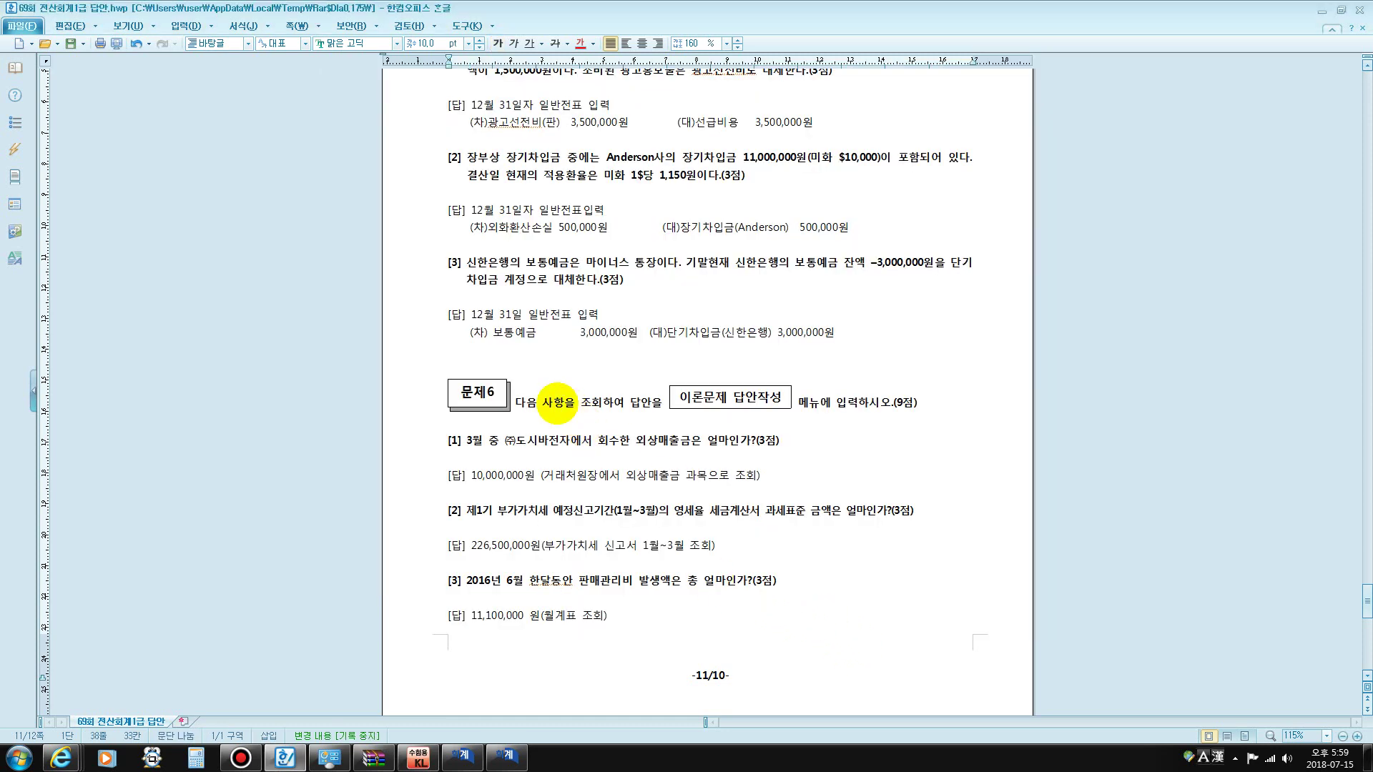
{"action": "left_click_drag", "start_coordinate": [488, 332], "coordinate": [639, 342]}
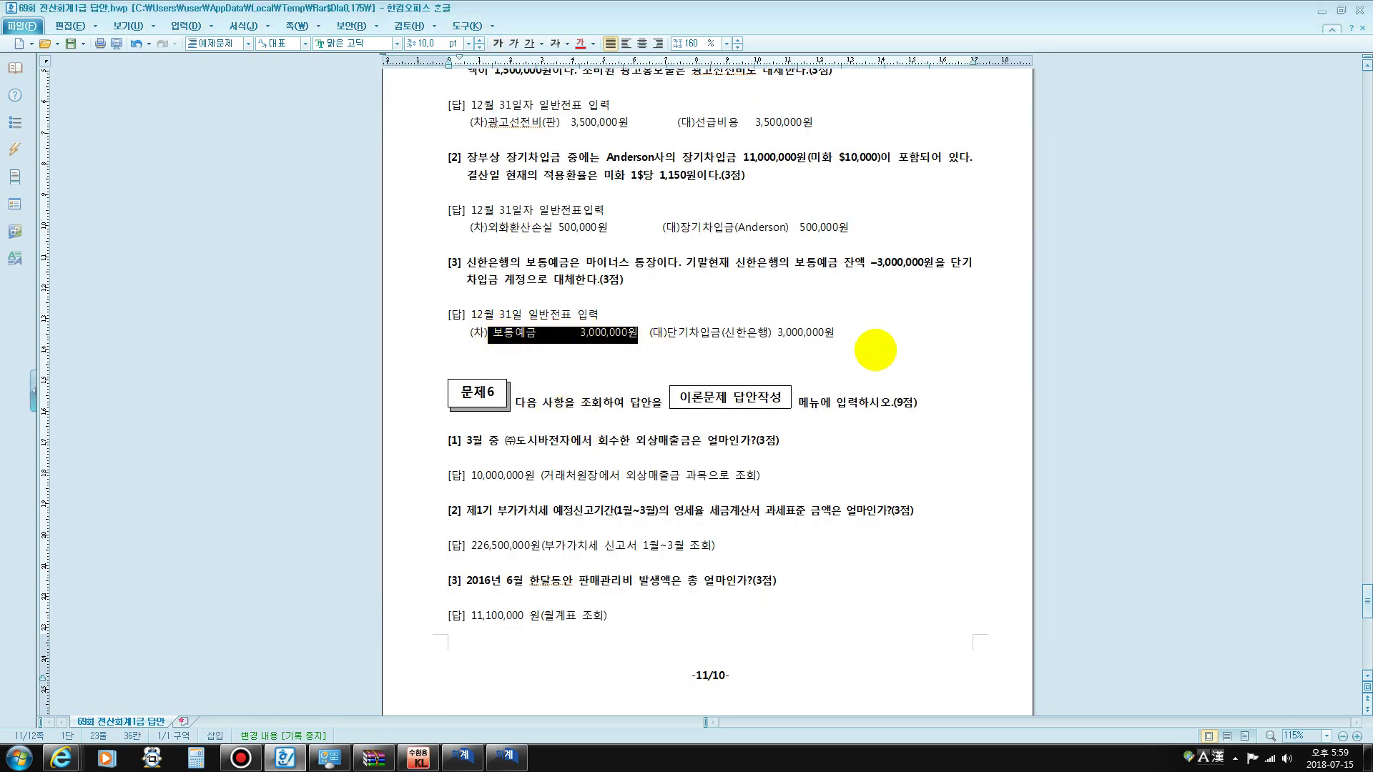
{"action": "left_click", "coordinate": [845, 335]}
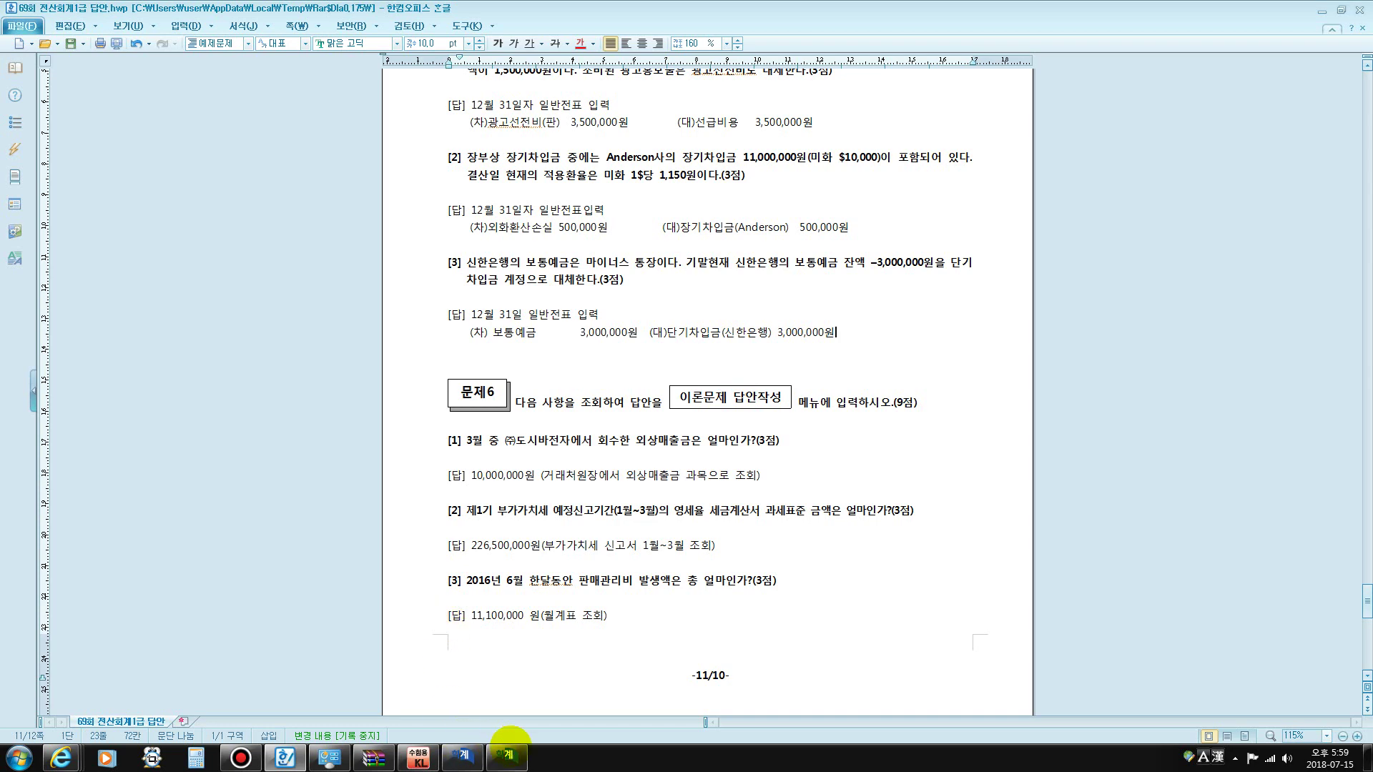
{"action": "left_click", "coordinate": [507, 754]}
{"action": "left_click", "coordinate": [463, 755]}
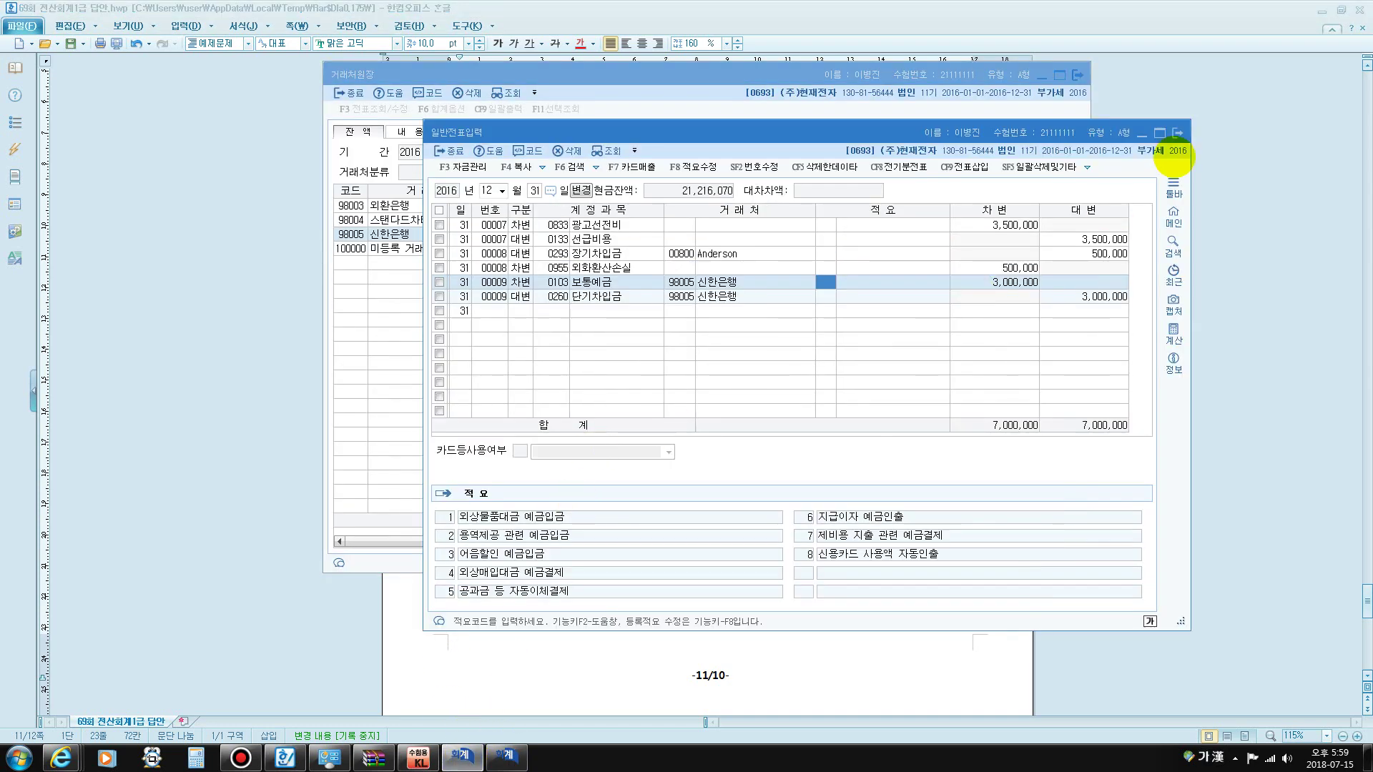
{"action": "left_click", "coordinate": [1178, 133]}
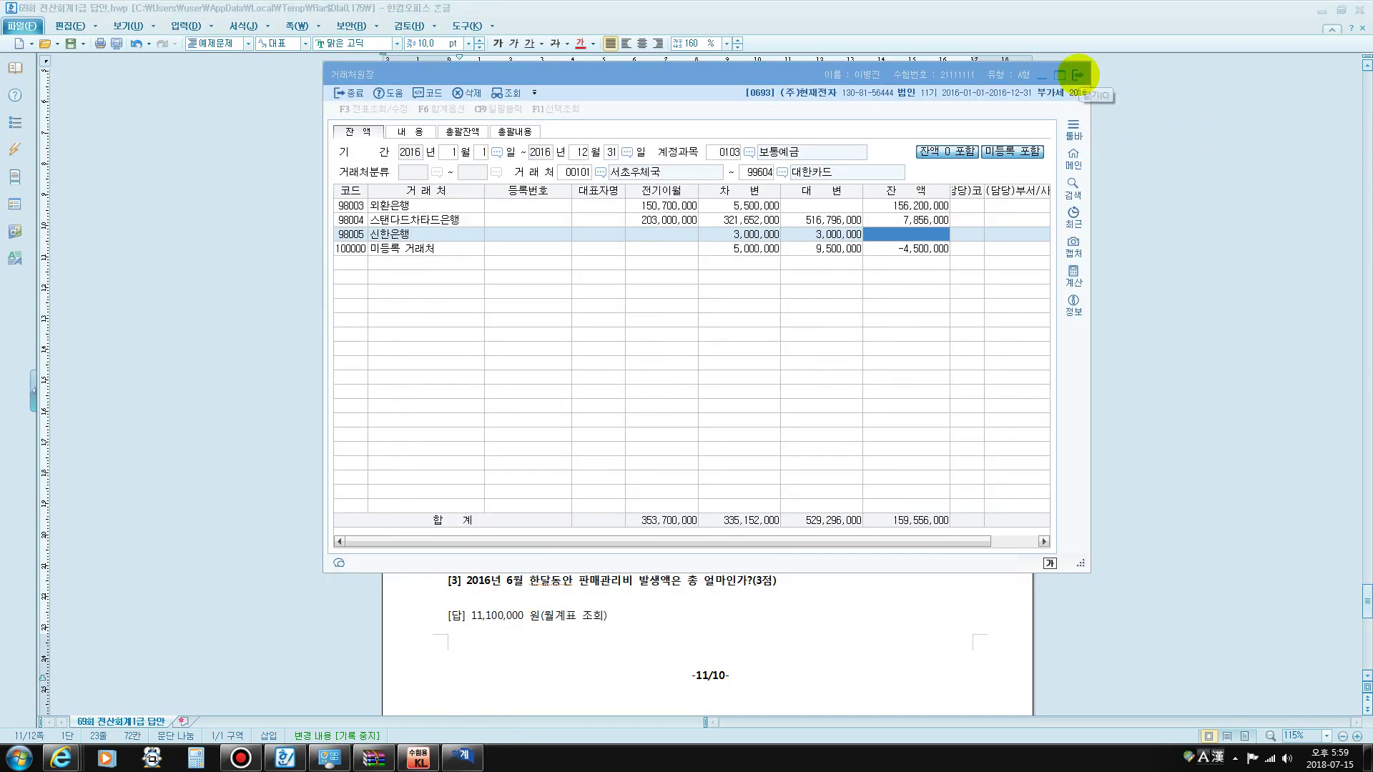
{"action": "left_click", "coordinate": [1078, 74]}
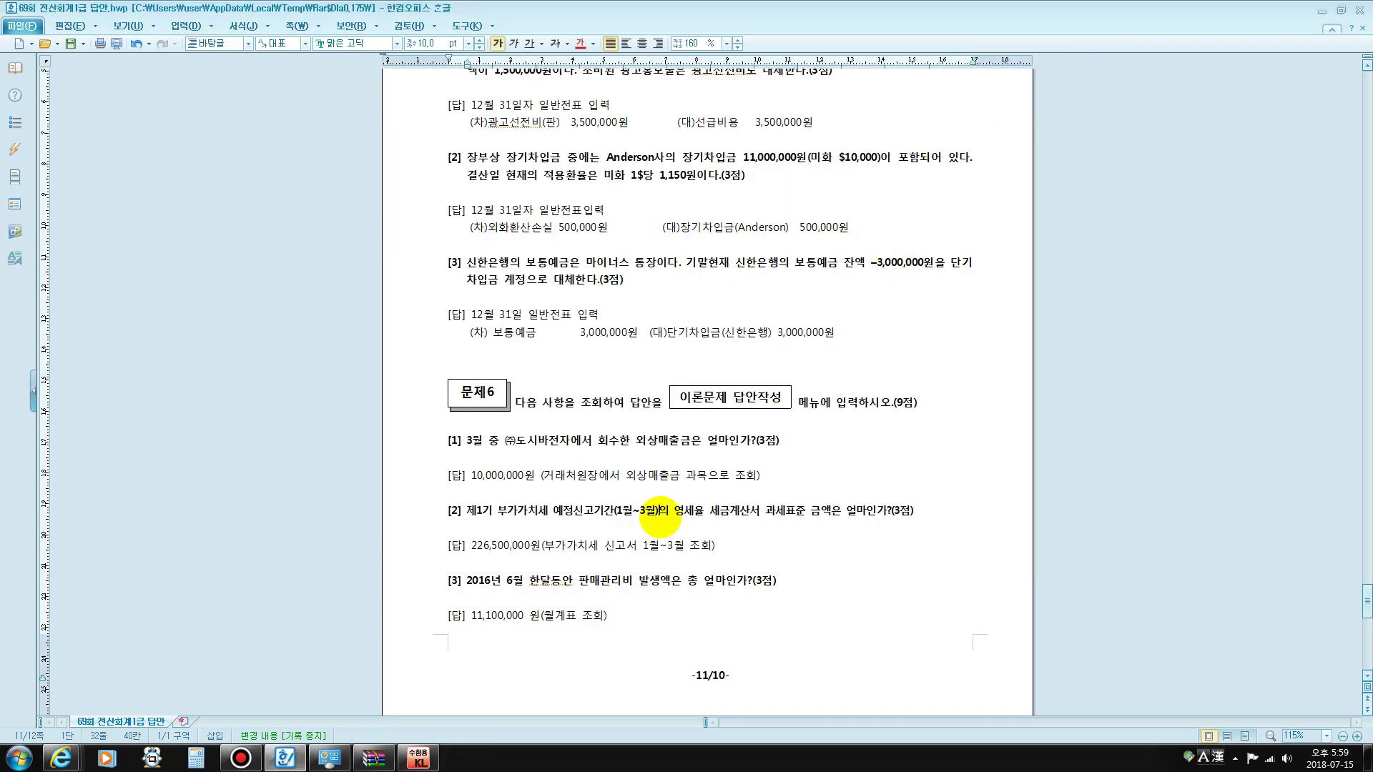
- Read Problem 6's first inquiry question in the answer sheet
{"action": "scroll", "coordinate": [656, 520], "scroll_direction": "down", "scroll_amount": 3}
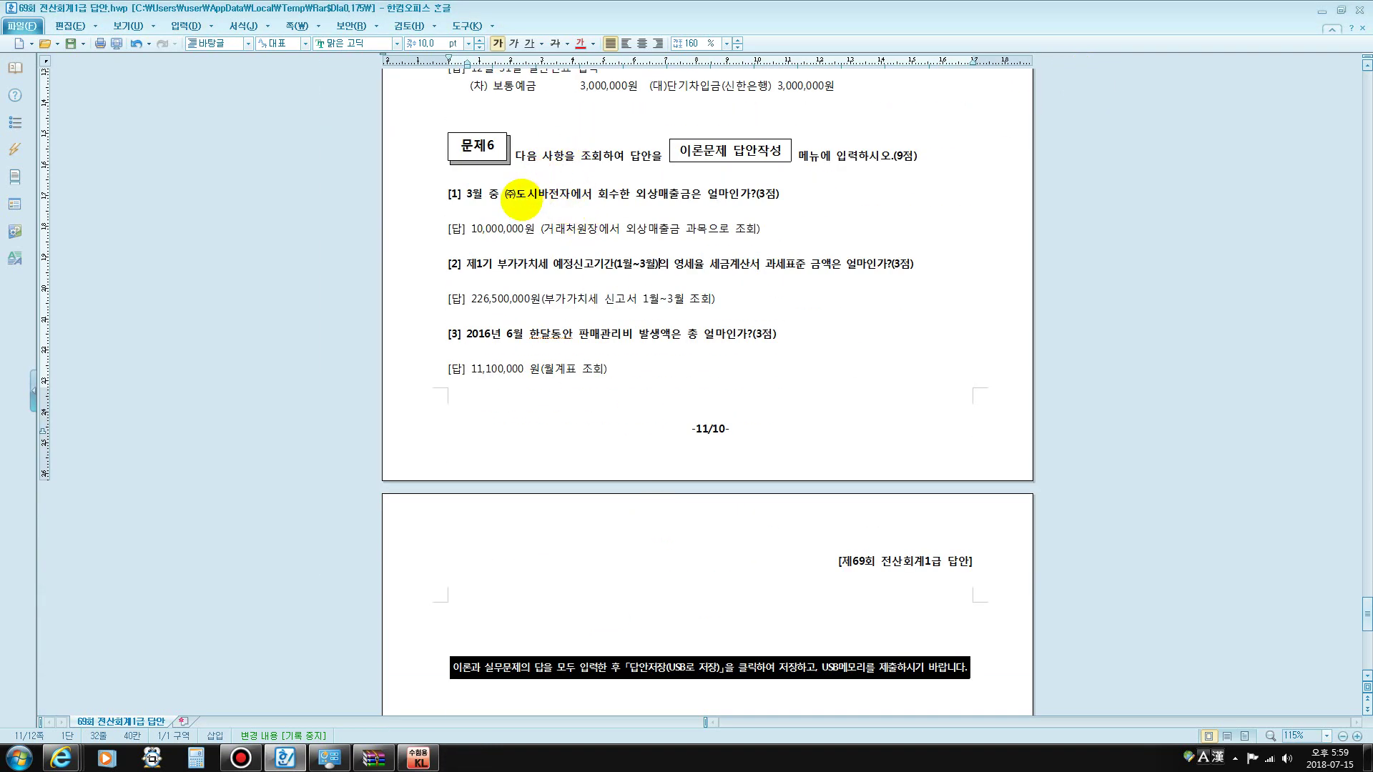
{"action": "left_click_drag", "start_coordinate": [527, 194], "coordinate": [690, 196]}
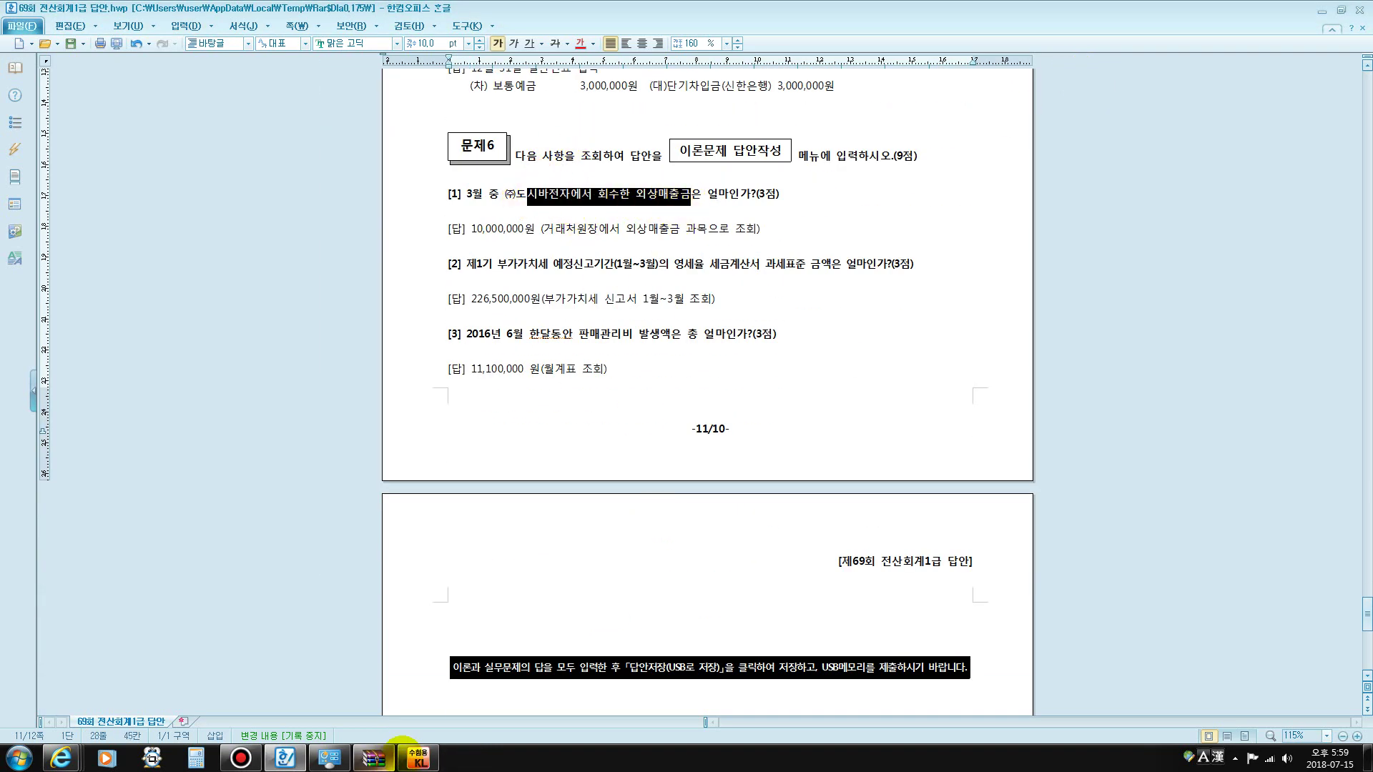
{"action": "left_click_drag", "start_coordinate": [530, 194], "coordinate": [559, 195]}
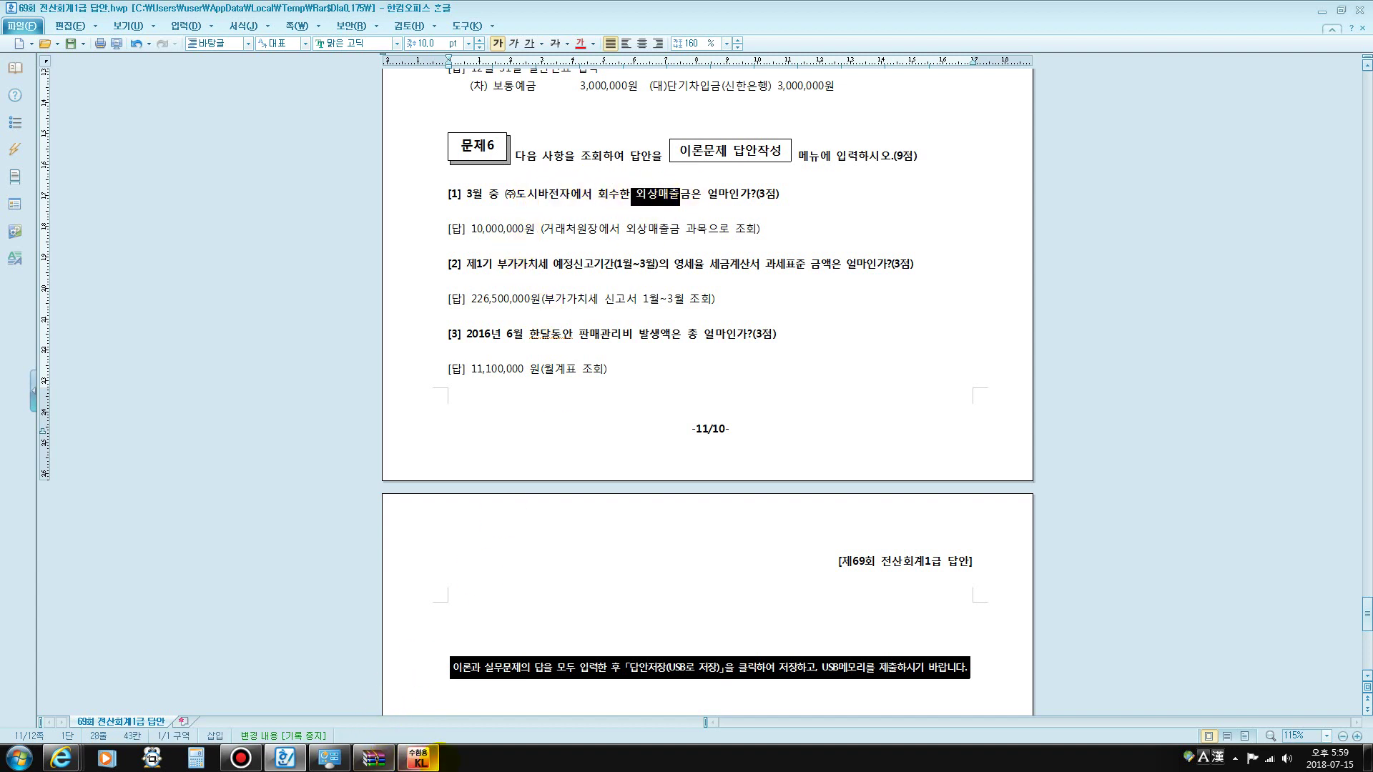
{"action": "left_click", "coordinate": [419, 758]}
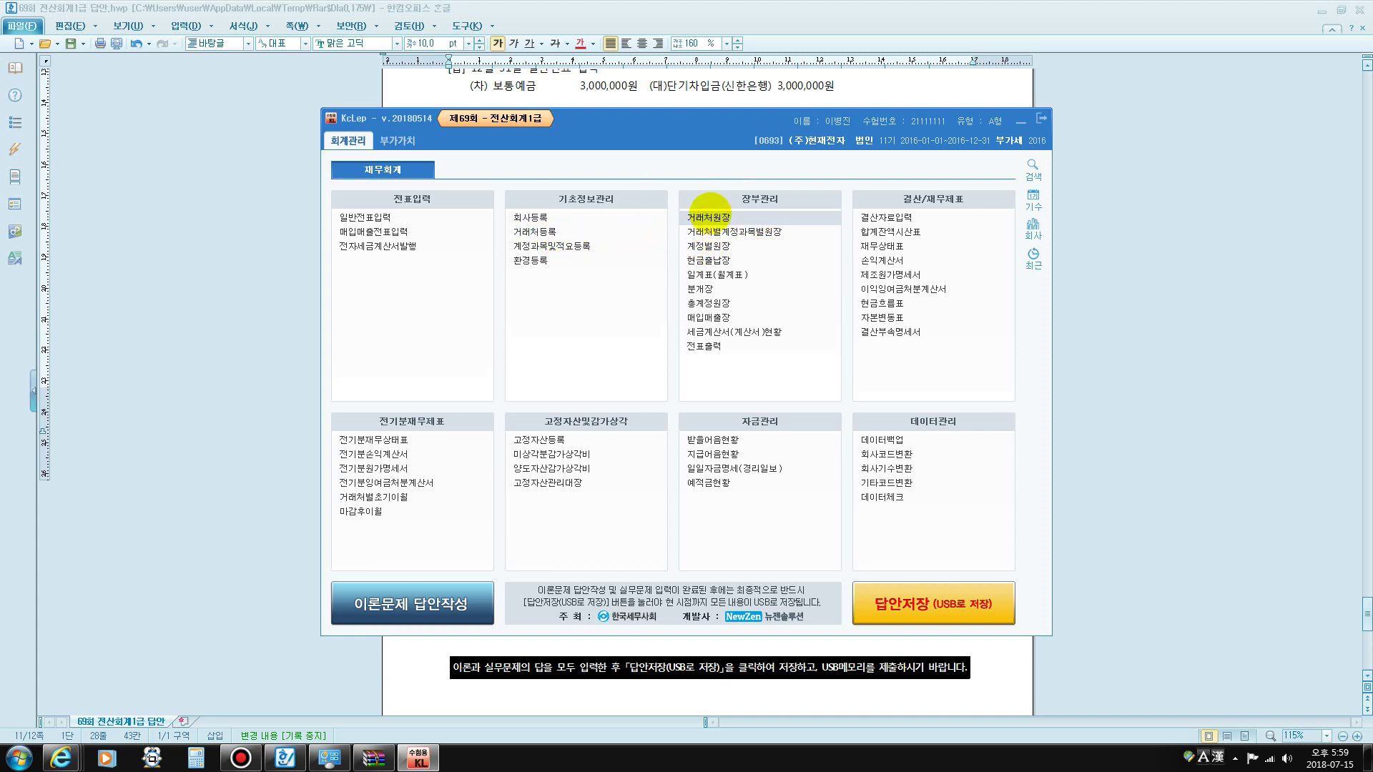
- Load the 거래처원장 for 0108 외상매출금, March 1–31, all customers
{"action": "left_click", "coordinate": [710, 213]}
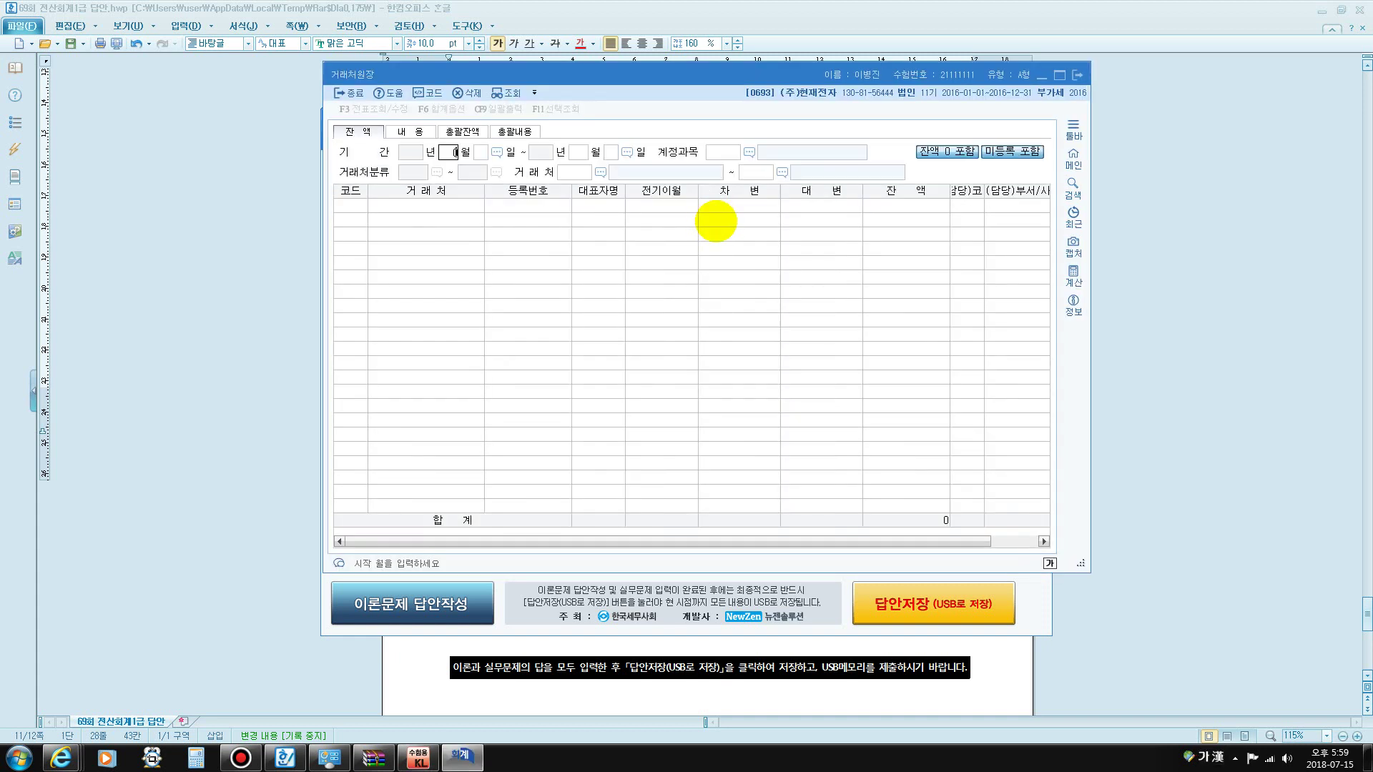
{"action": "type", "text": "3"}
{"action": "key", "text": "Return"}
{"action": "type", "text": "1"}
{"action": "key", "text": "Return"}
{"action": "type", "text": "3"}
{"action": "key", "text": "Return"}
{"action": "type", "text": "31"}
{"action": "key", "text": "Return"}
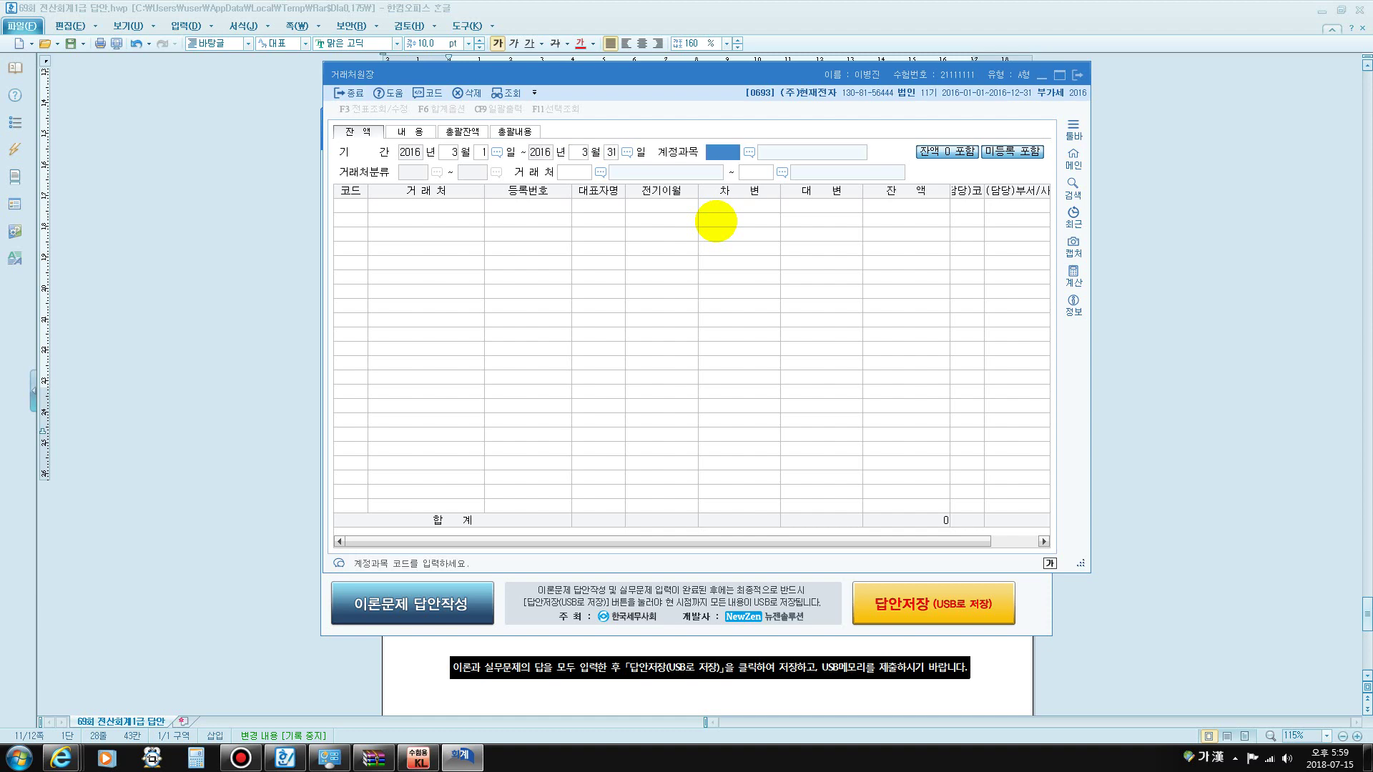
{"action": "type", "text": "108"}
{"action": "key", "text": "Return"}
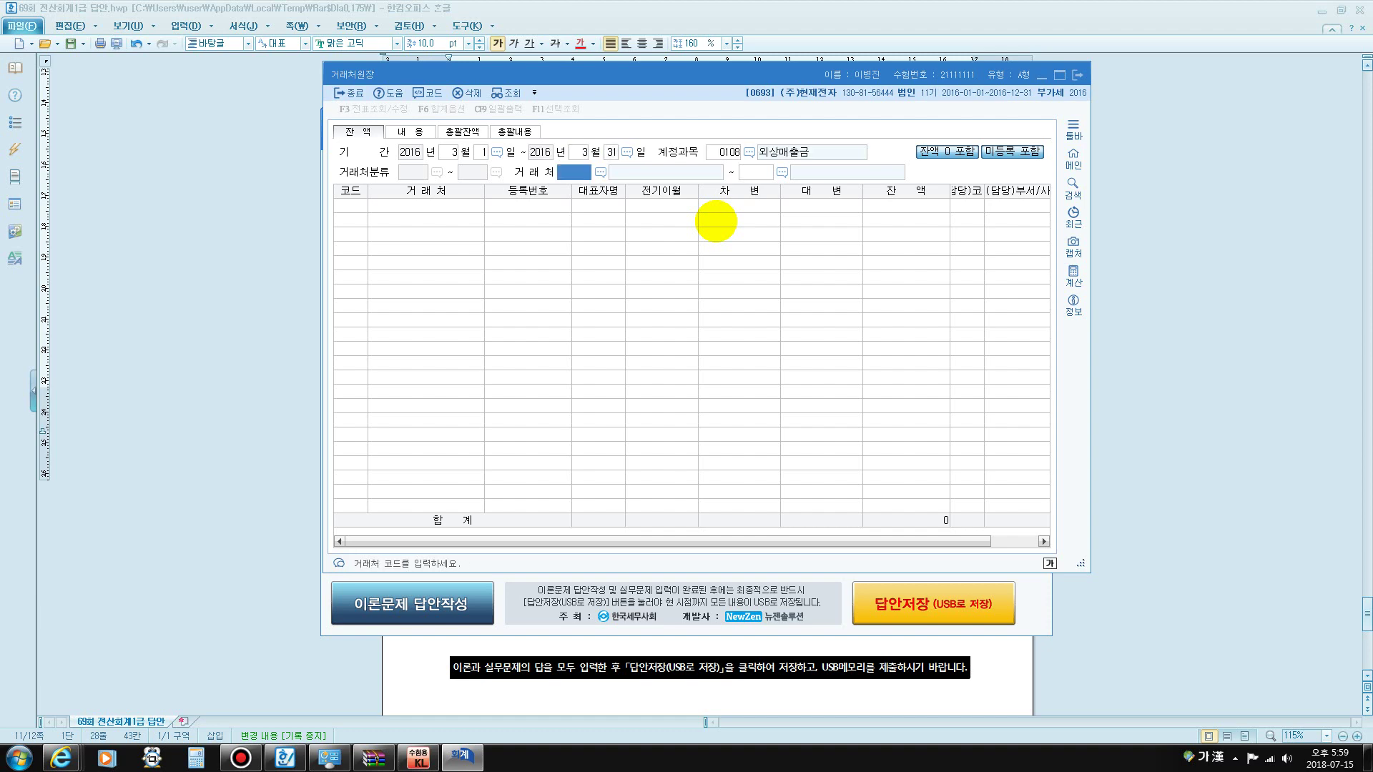
{"action": "key", "text": "Return"}
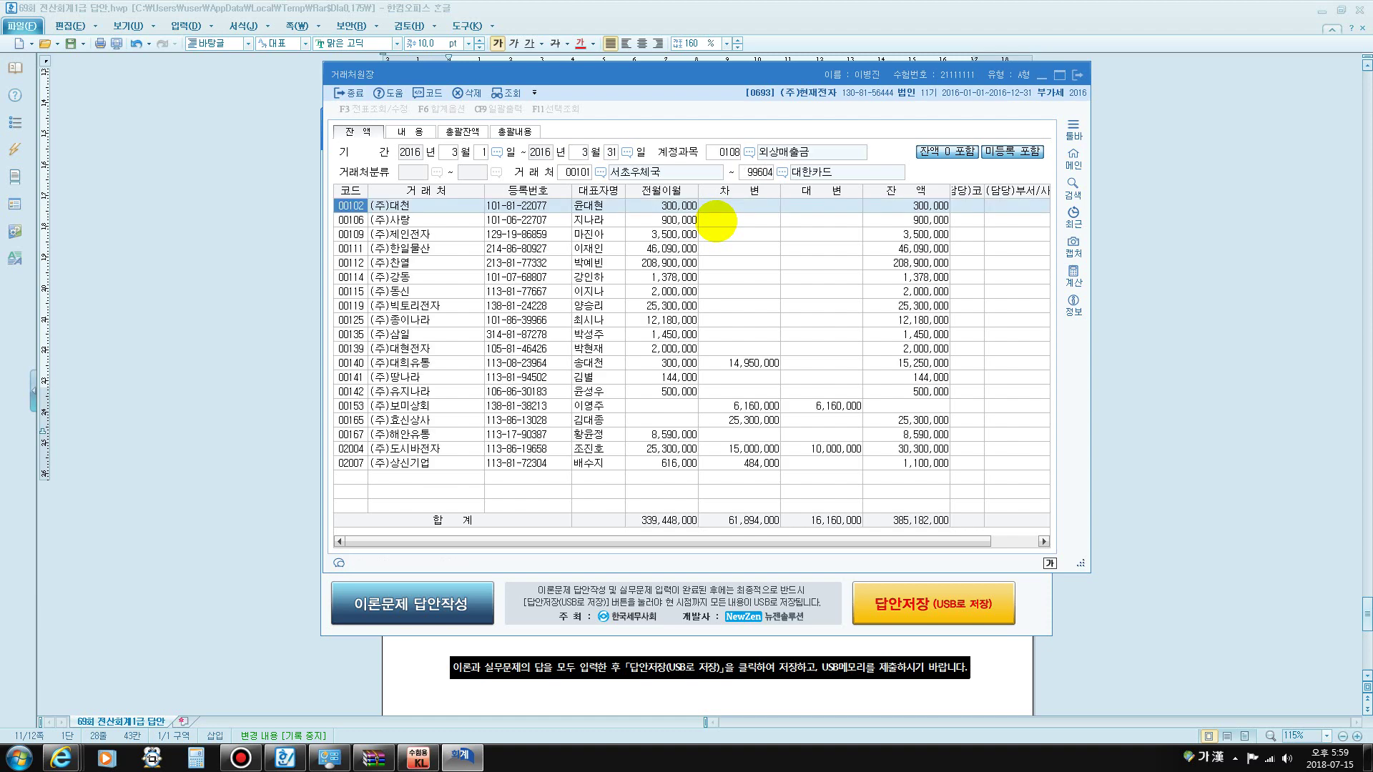
- Find (주)도시바전자 and confirm its 10,000,000 credit, then close the ledger
{"action": "key", "text": "ctrl+f"}
{"action": "type", "text": "도시"}
{"action": "key", "text": "Return"}
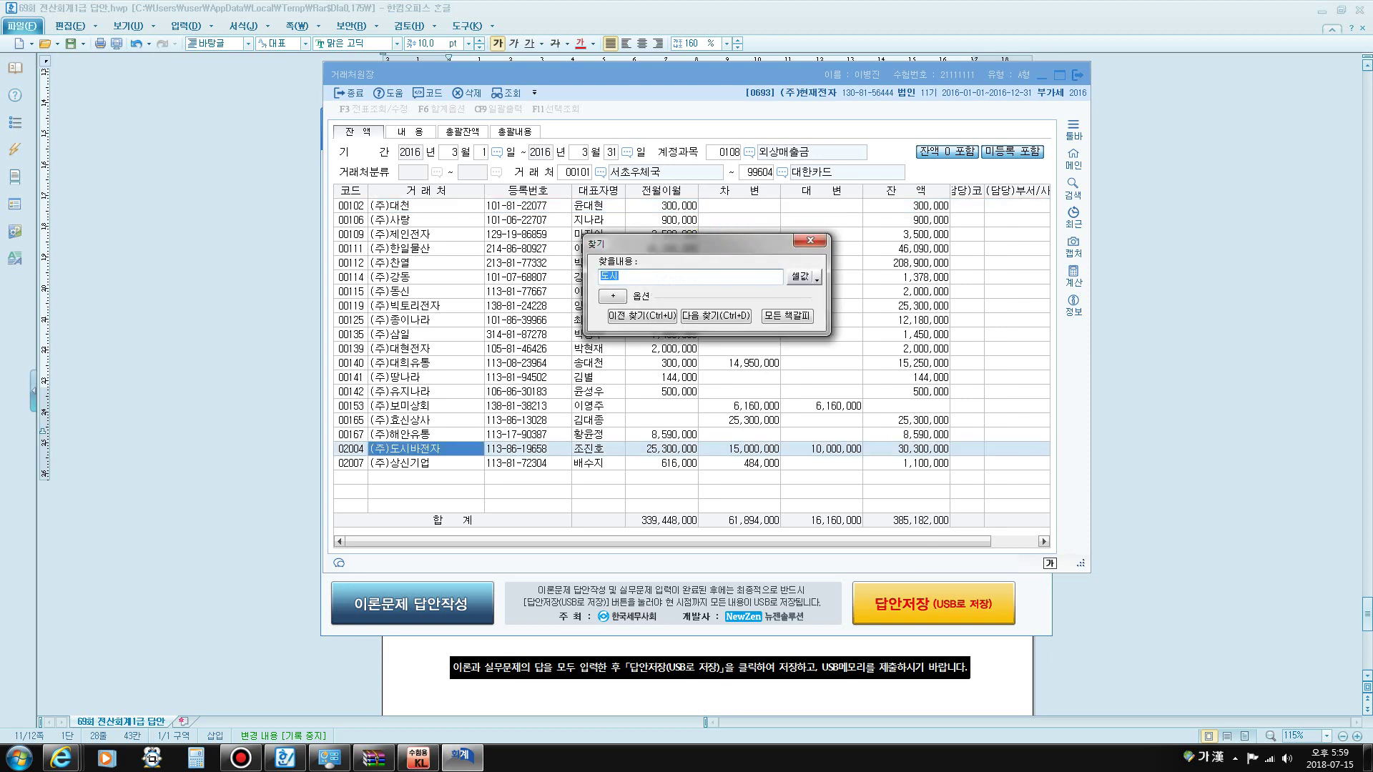
{"action": "left_click", "coordinate": [810, 241]}
{"action": "left_click", "coordinate": [907, 449]}
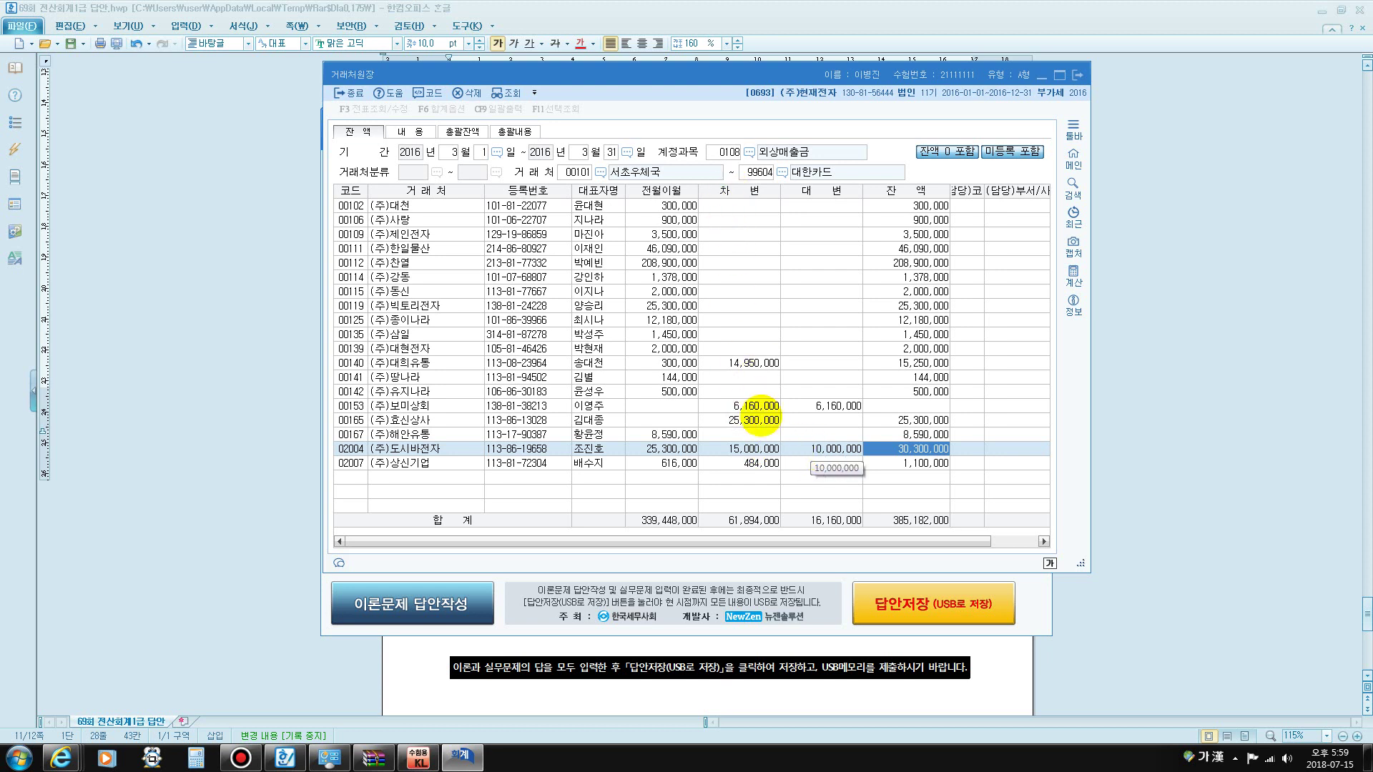
{"action": "left_click", "coordinate": [744, 449]}
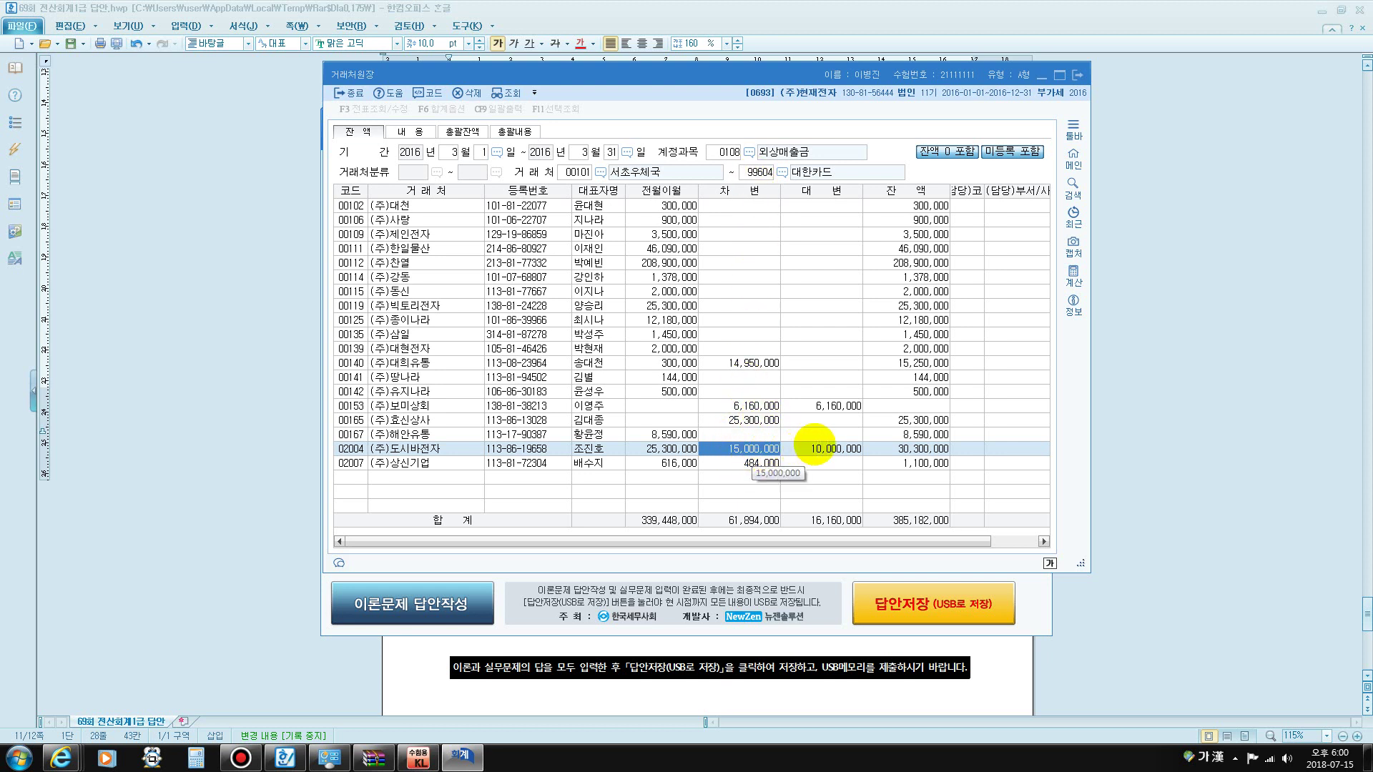
{"action": "left_click", "coordinate": [820, 447]}
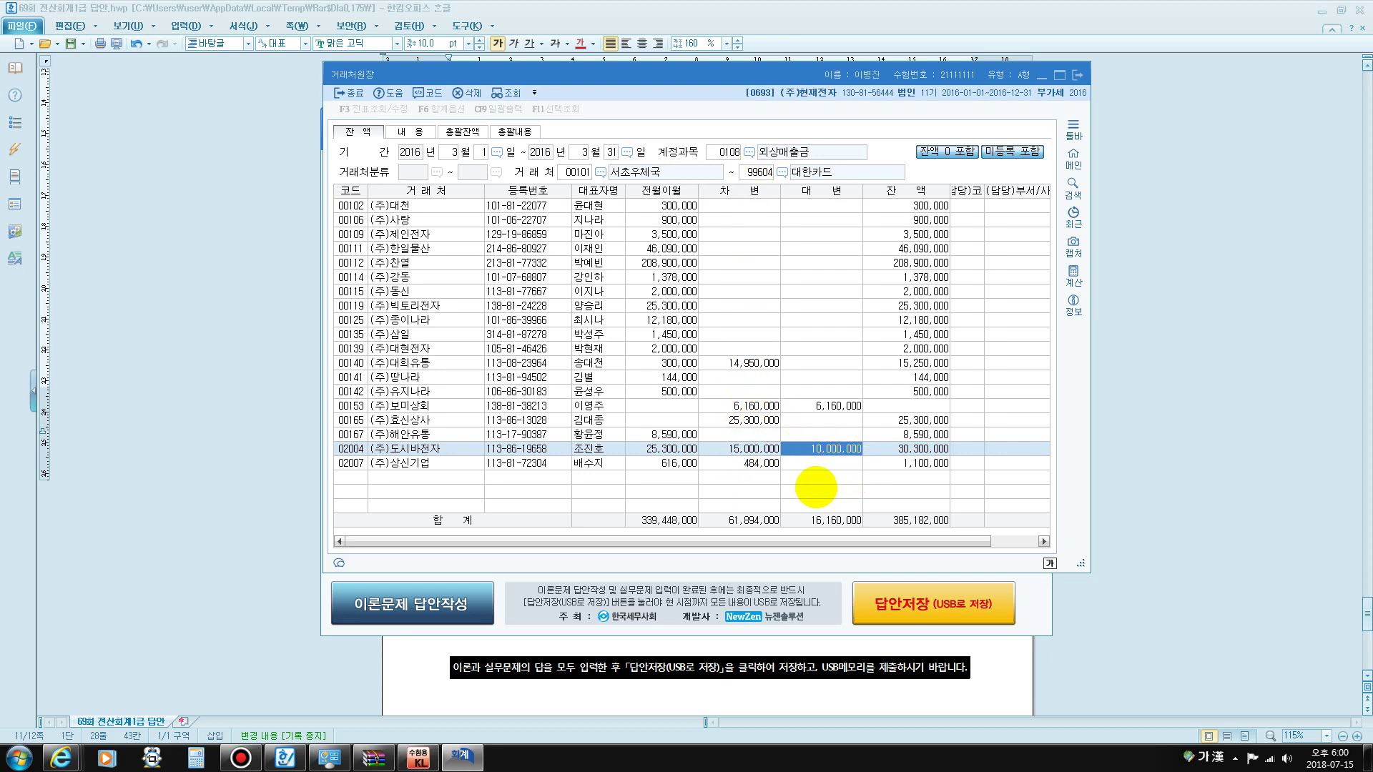
{"action": "key", "text": "ctrl+1"}
{"action": "mouse_move", "coordinate": [817, 484]}
{"action": "left_mouse_down"}
{"action": "mouse_move", "coordinate": [794, 464]}
{"action": "mouse_move", "coordinate": [878, 442]}
{"action": "mouse_move", "coordinate": [805, 476]}
{"action": "left_mouse_up"}
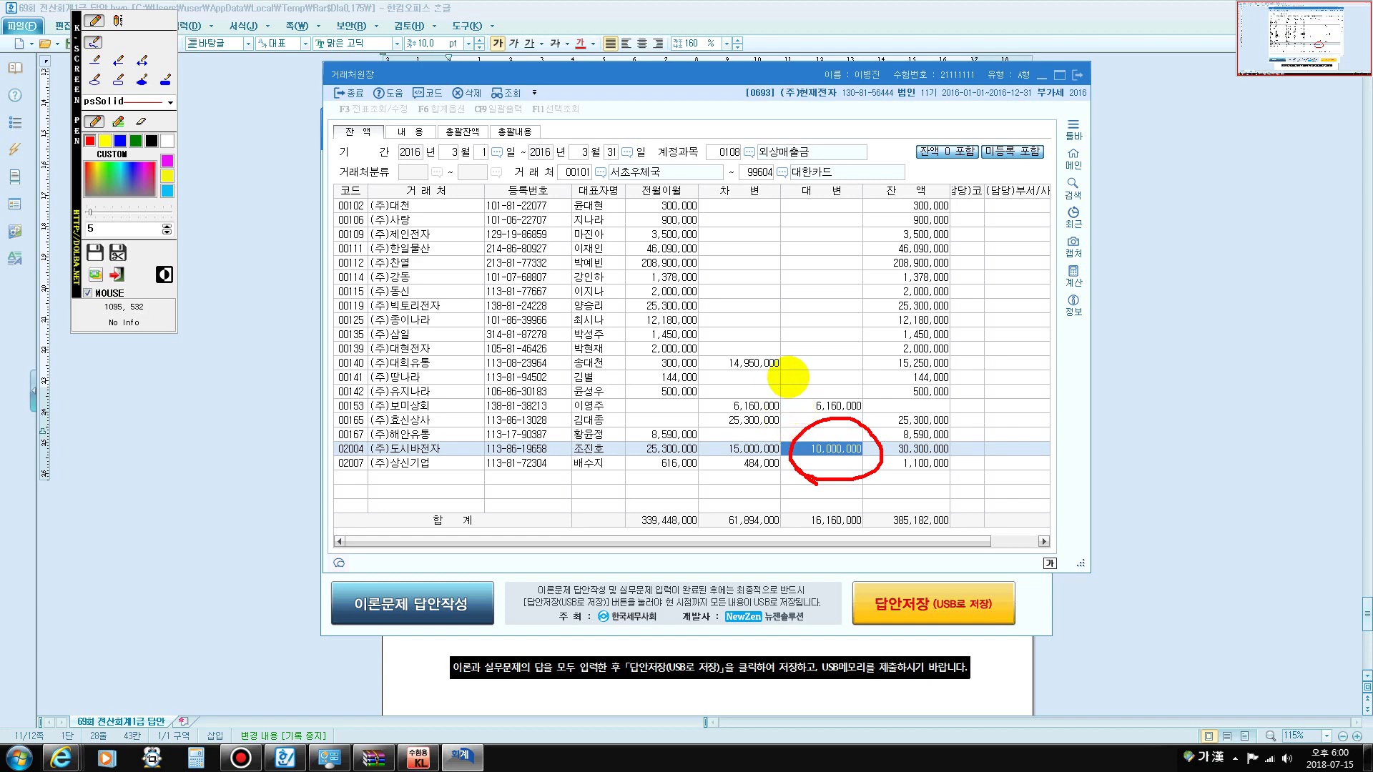
{"action": "key", "text": "ctrl+1"}
{"action": "left_click", "coordinate": [1077, 75]}
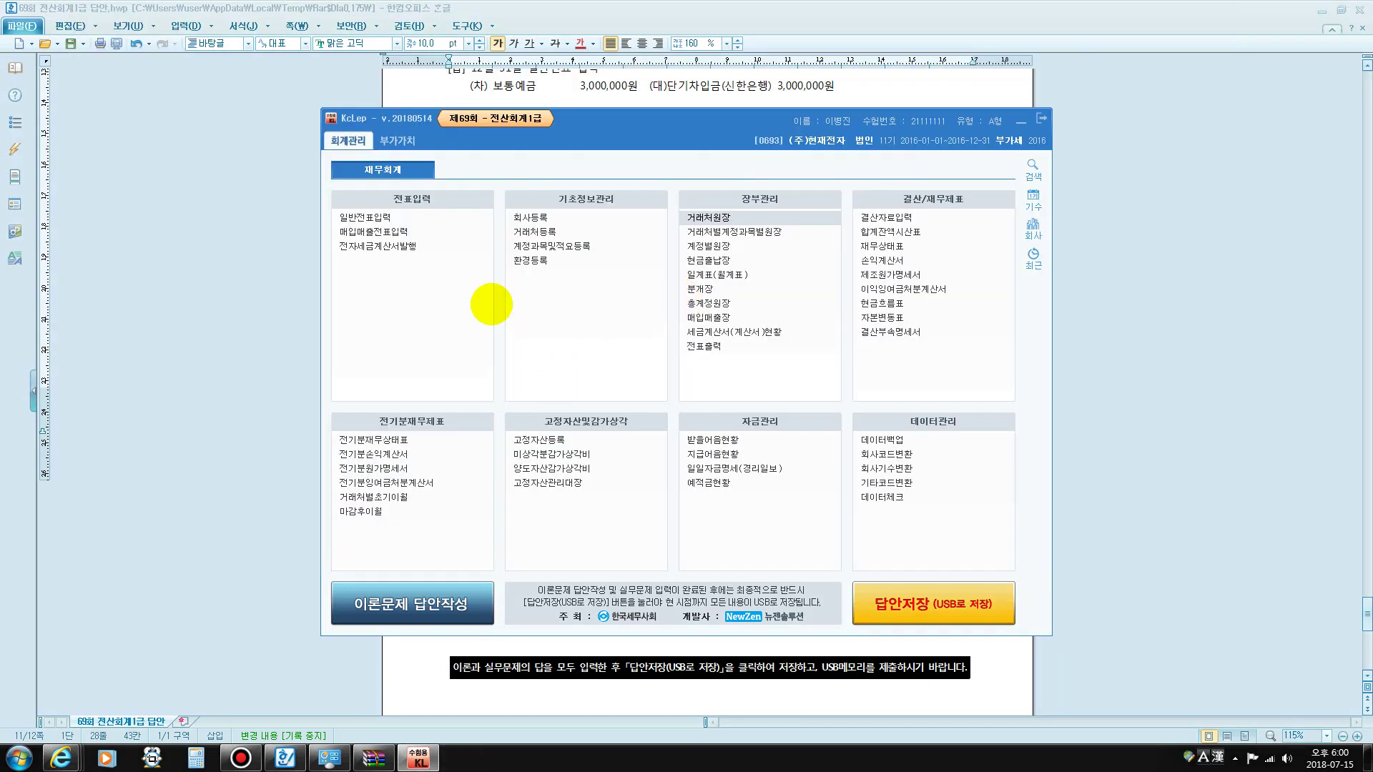
- Open the January–March 부가가치세신고서, check 226,500,000 zero-rated tax-invoice sales, and save on exit
{"action": "left_click", "coordinate": [397, 141]}
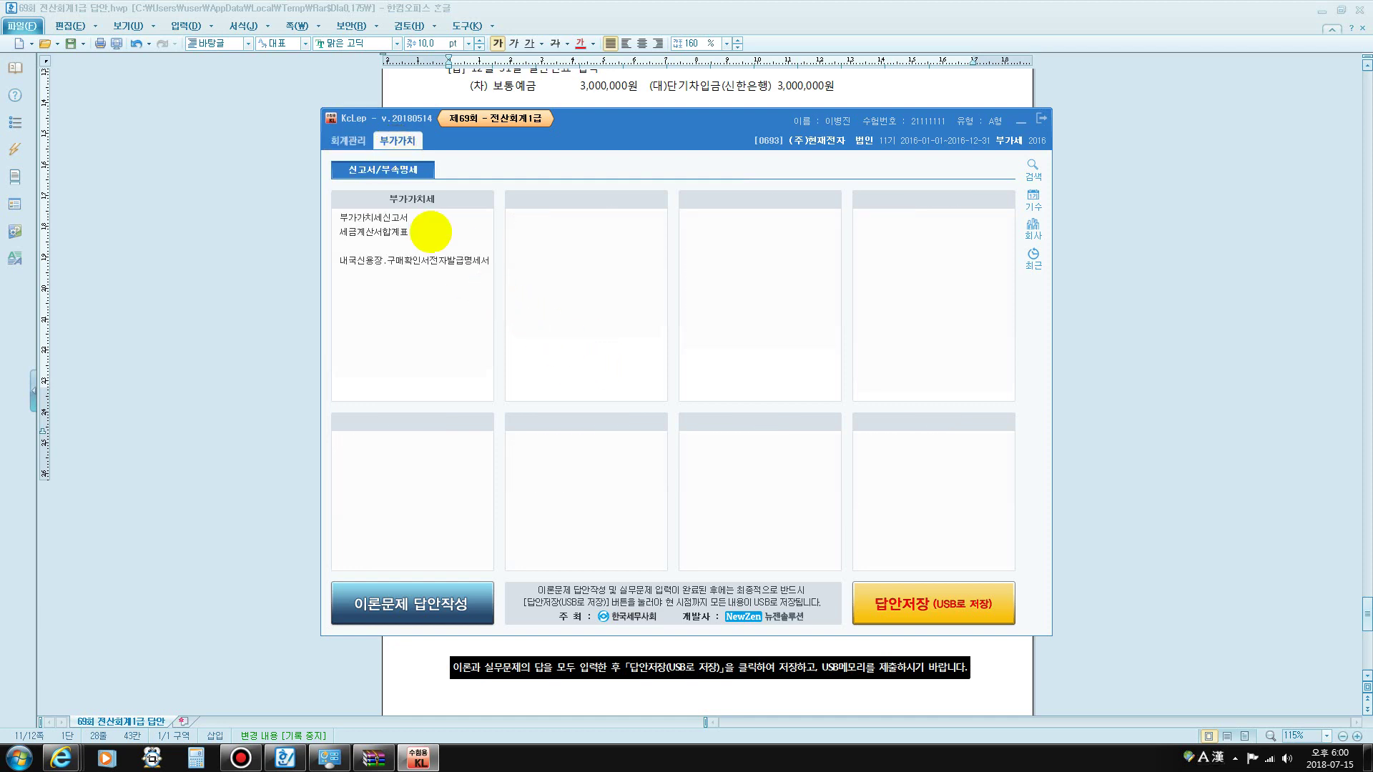
{"action": "left_click", "coordinate": [403, 217]}
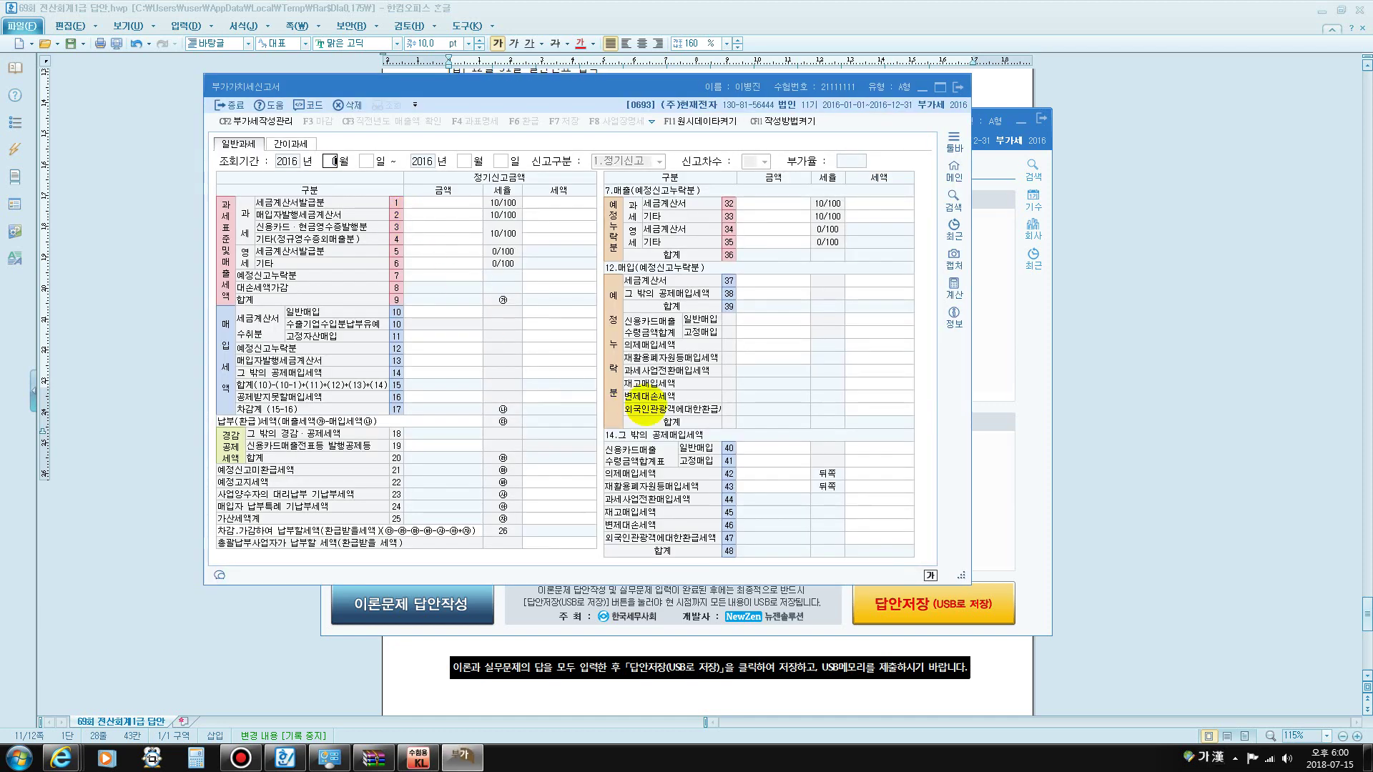
{"action": "type", "text": "1"}
{"action": "key", "text": "Return"}
{"action": "key", "text": "Return"}
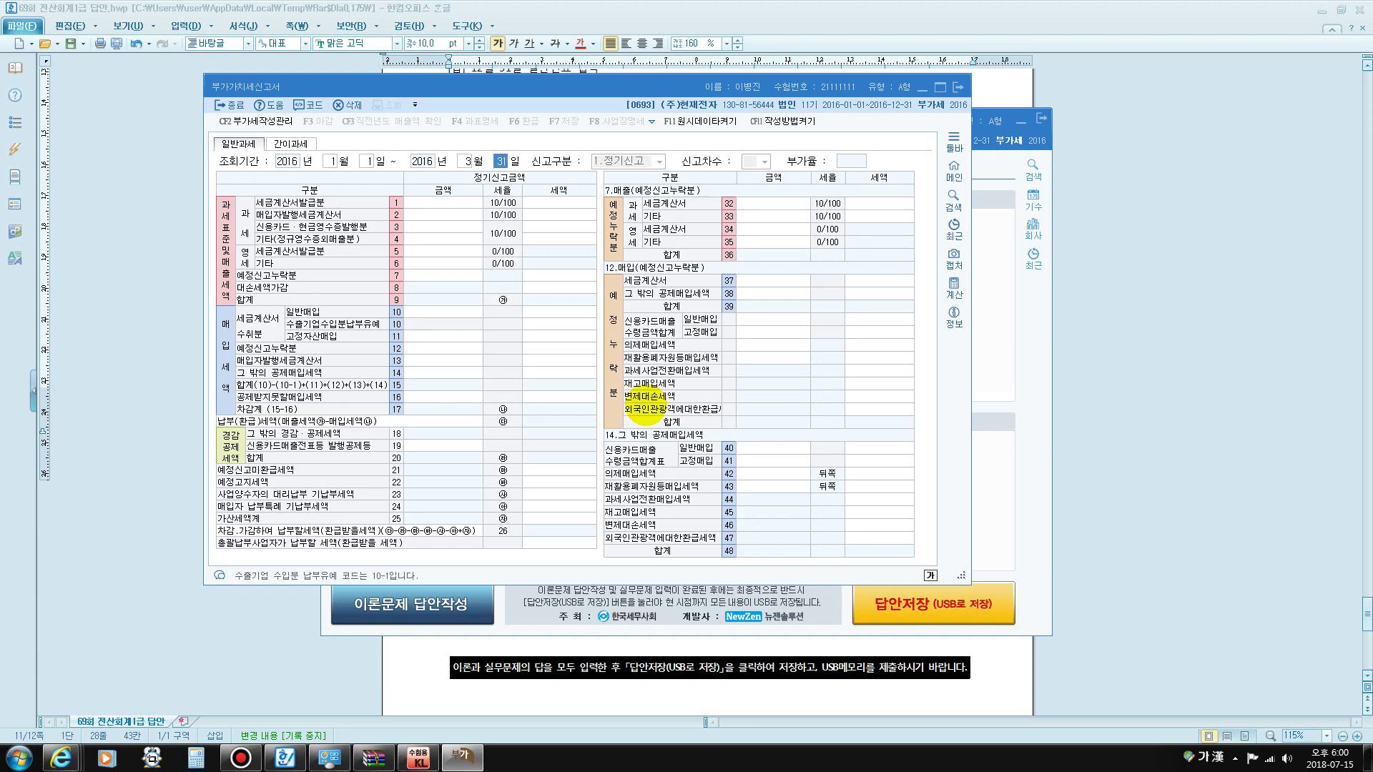
{"action": "key", "text": "ctrl+F1"}
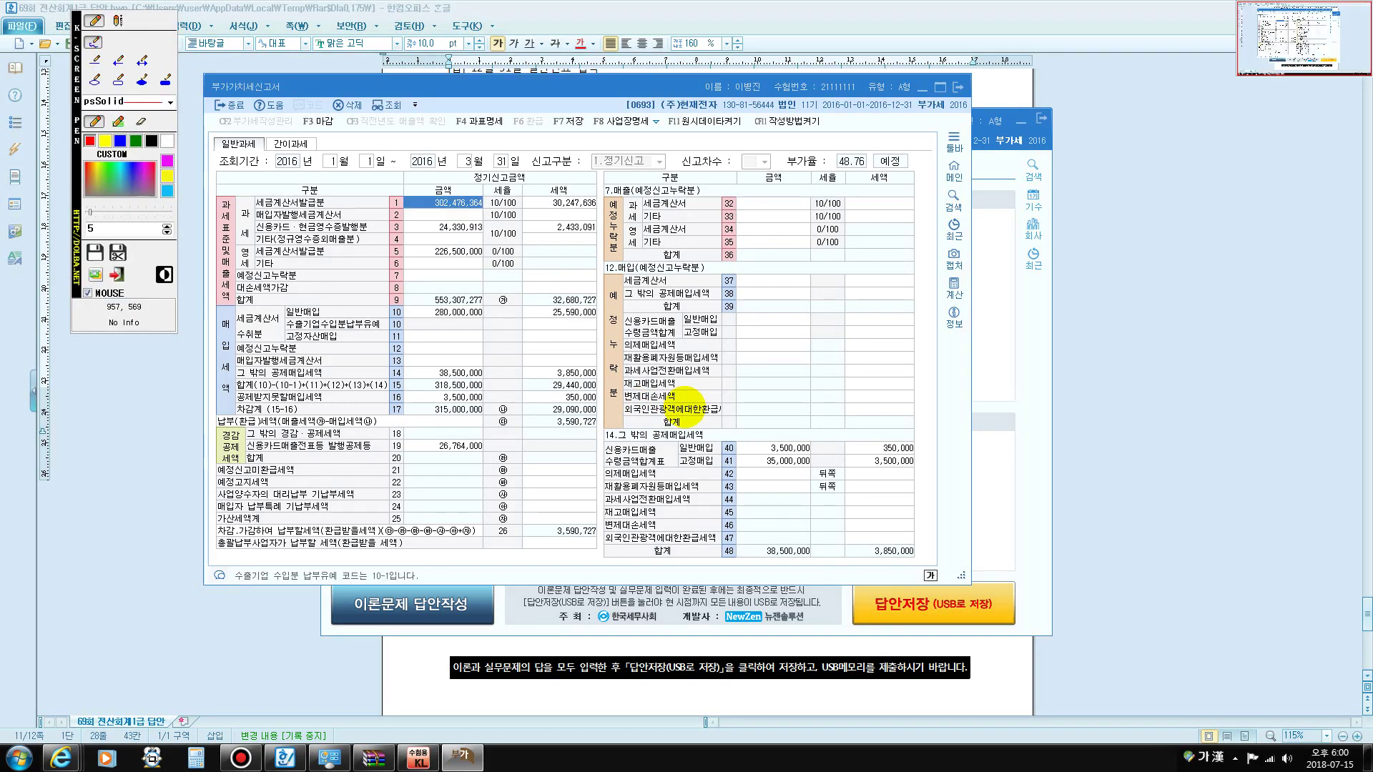
{"action": "mouse_move", "coordinate": [254, 271]}
{"action": "left_mouse_down"}
{"action": "mouse_move", "coordinate": [223, 250]}
{"action": "mouse_move", "coordinate": [339, 251]}
{"action": "mouse_move", "coordinate": [293, 240]}
{"action": "mouse_move", "coordinate": [254, 258]}
{"action": "mouse_move", "coordinate": [344, 257]}
{"action": "mouse_move", "coordinate": [352, 245]}
{"action": "mouse_move", "coordinate": [366, 258]}
{"action": "mouse_move", "coordinate": [323, 274]}
{"action": "mouse_move", "coordinate": [489, 249]}
{"action": "mouse_move", "coordinate": [436, 238]}
{"action": "mouse_move", "coordinate": [422, 264]}
{"action": "mouse_move", "coordinate": [492, 250]}
{"action": "left_mouse_up"}
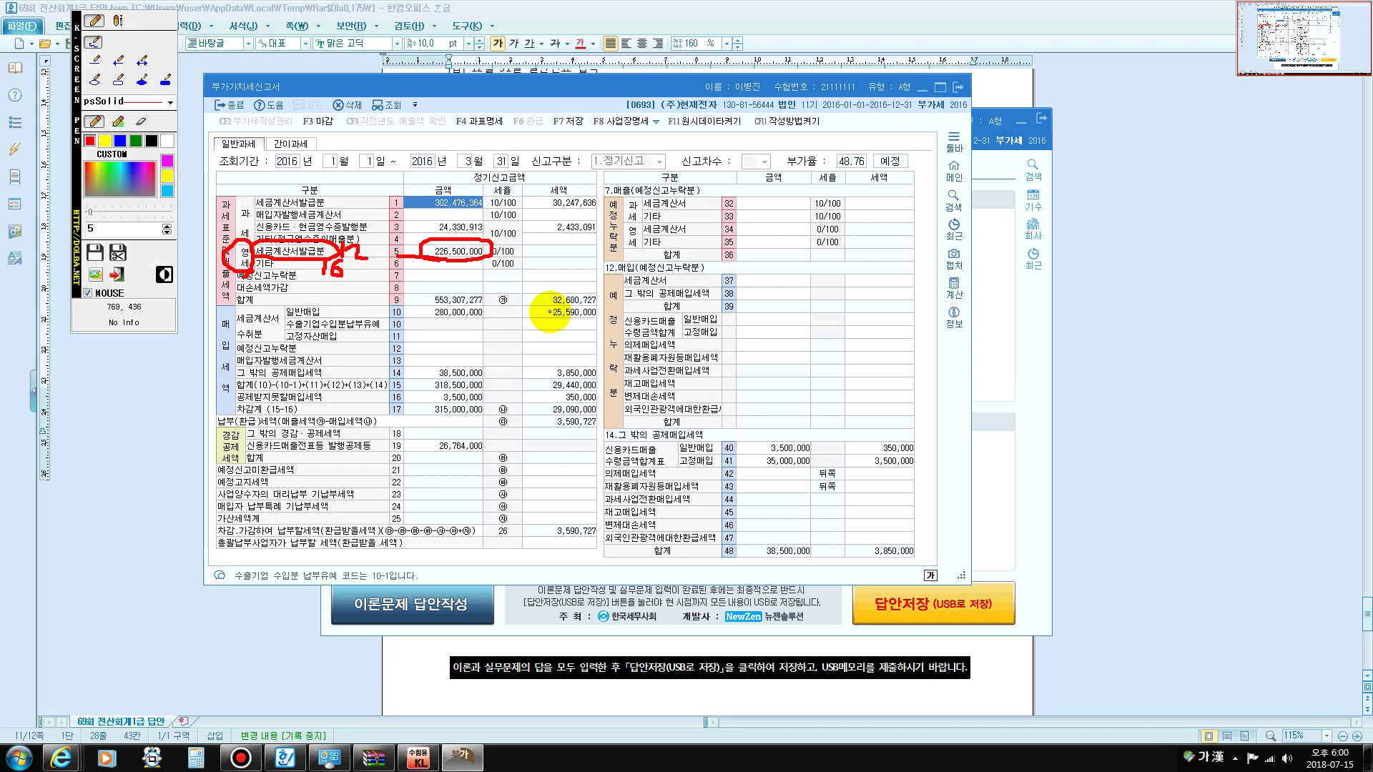
{"action": "key", "text": "Escape"}
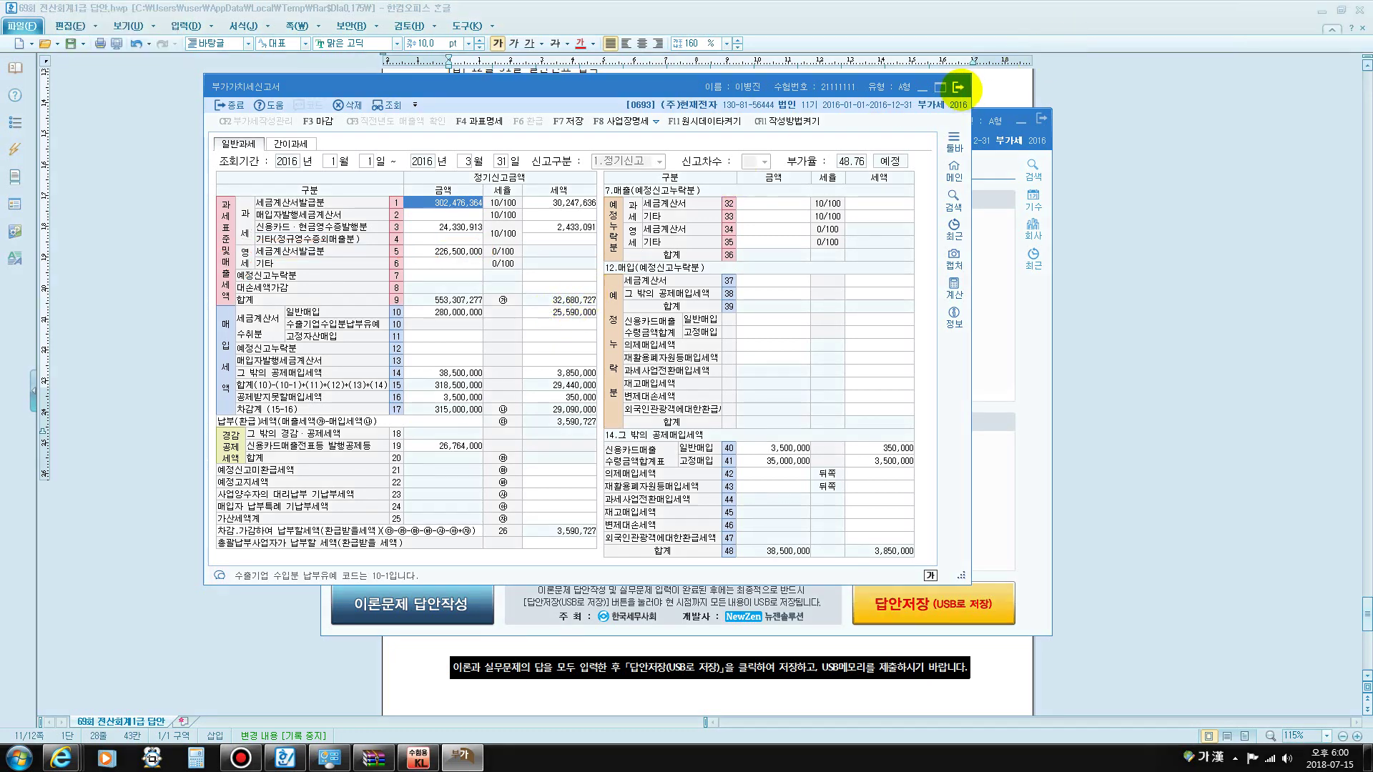
{"action": "left_click", "coordinate": [958, 87]}
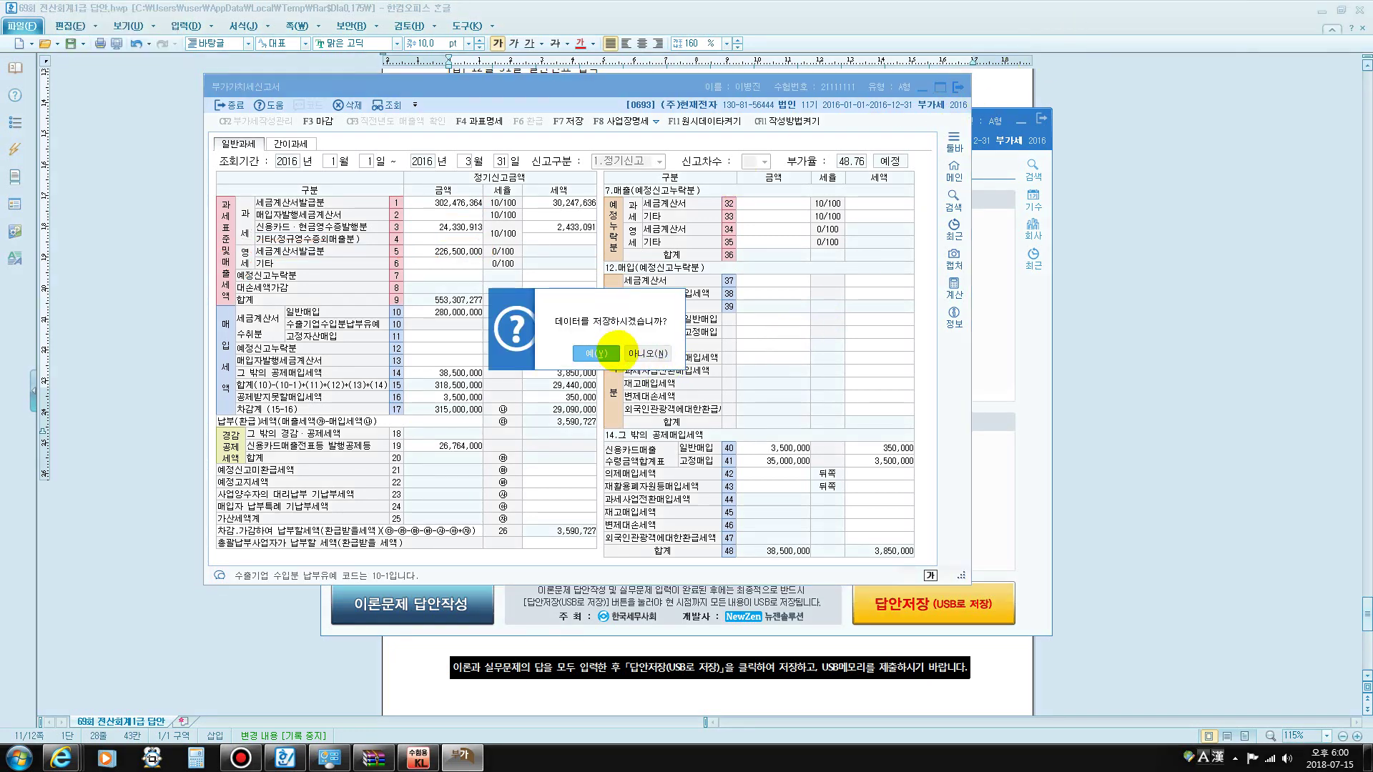
{"action": "left_click", "coordinate": [597, 353]}
{"action": "left_click", "coordinate": [635, 358]}
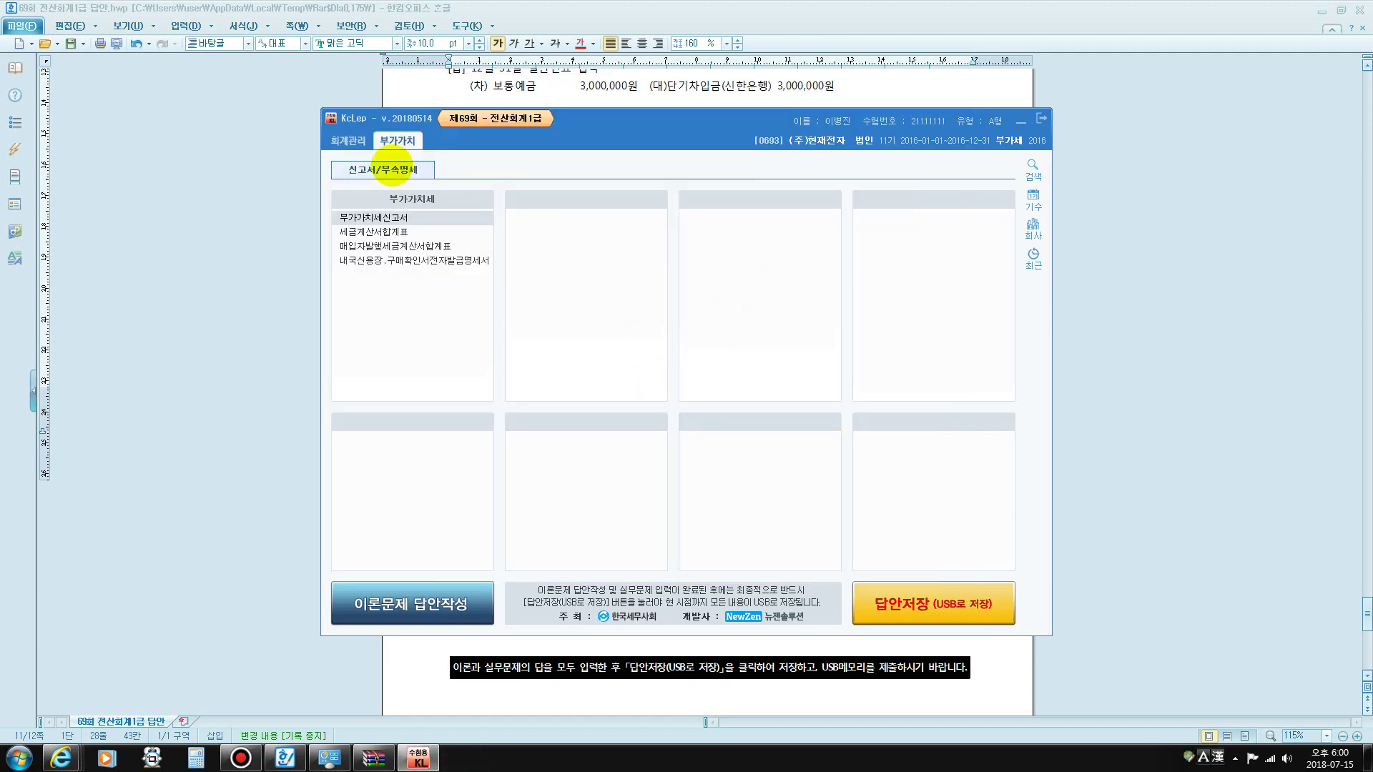
- Find the 판매비및일반관리비 total of 11,100,000 in the June 2016 월계표
{"action": "left_click", "coordinate": [351, 141]}
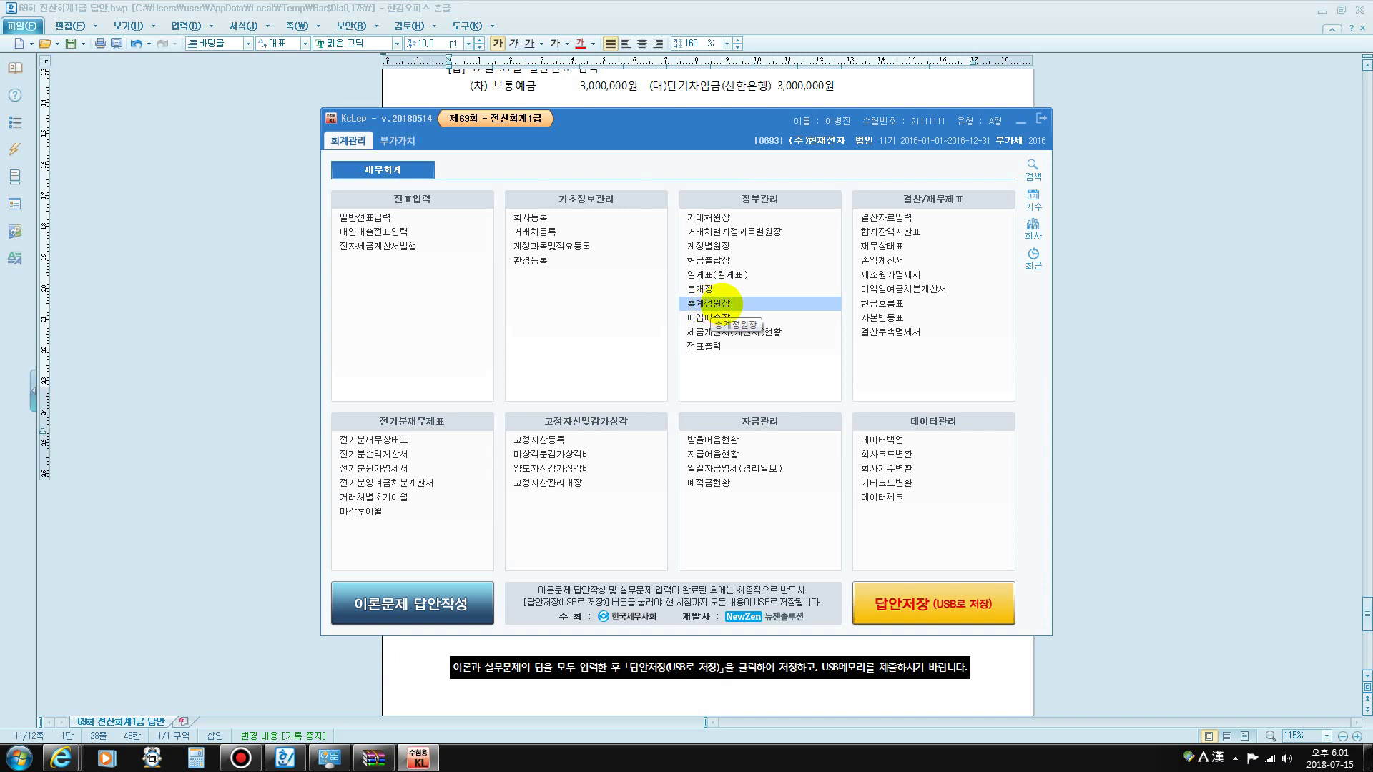
{"action": "left_click", "coordinate": [711, 274]}
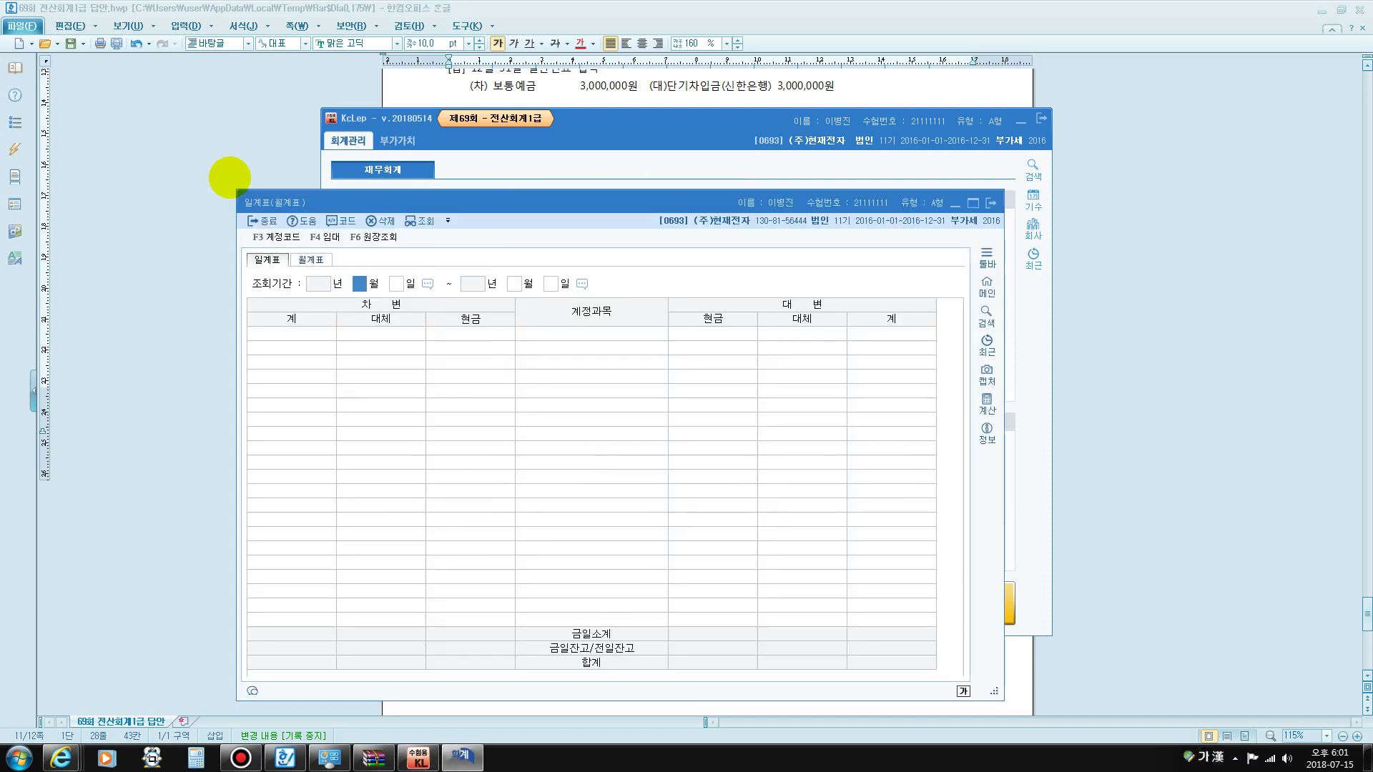
{"action": "left_click", "coordinate": [312, 259]}
{"action": "type", "text": "0"}
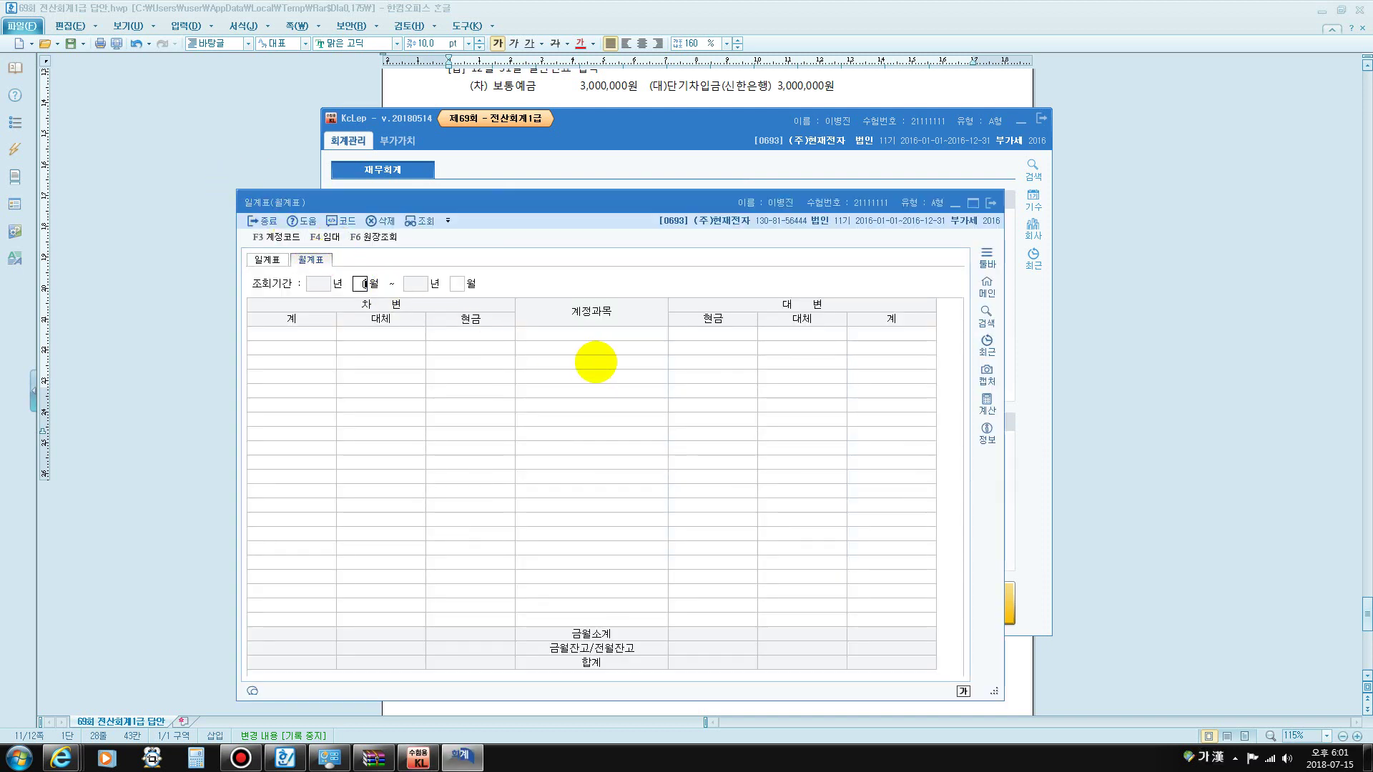
{"action": "type", "text": "606"}
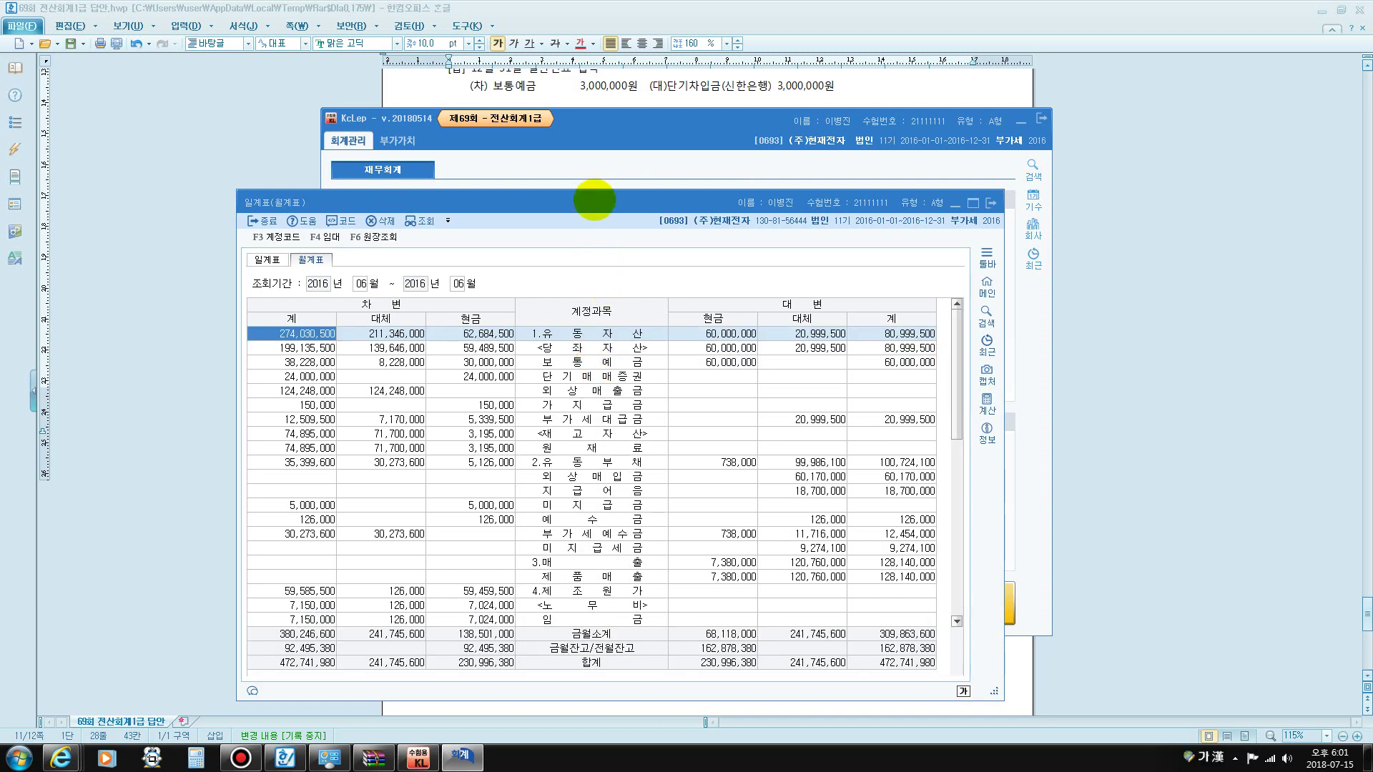
{"action": "left_click_drag", "start_coordinate": [595, 199], "coordinate": [693, 113]}
{"action": "key", "text": "ctrl+f"}
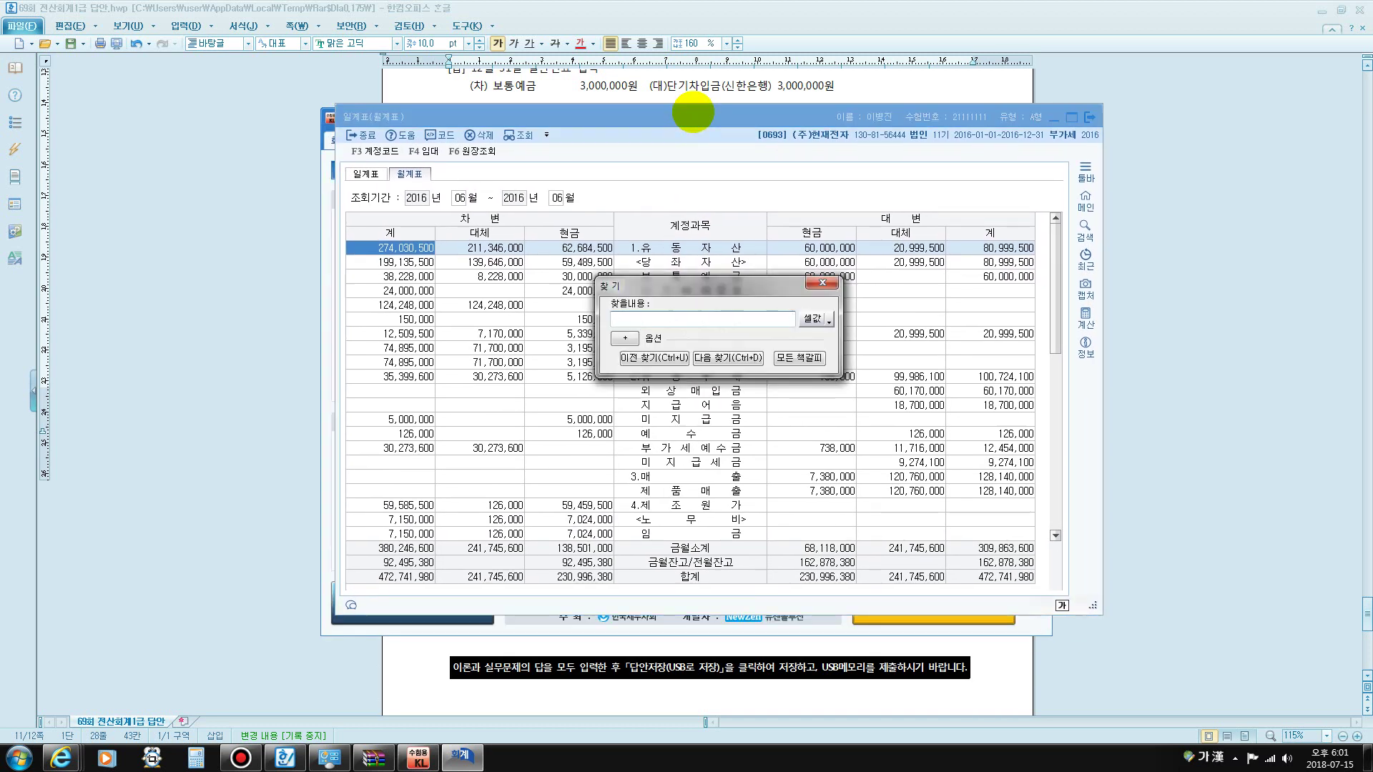
{"action": "type", "text": "판매"}
{"action": "key", "text": "Return"}
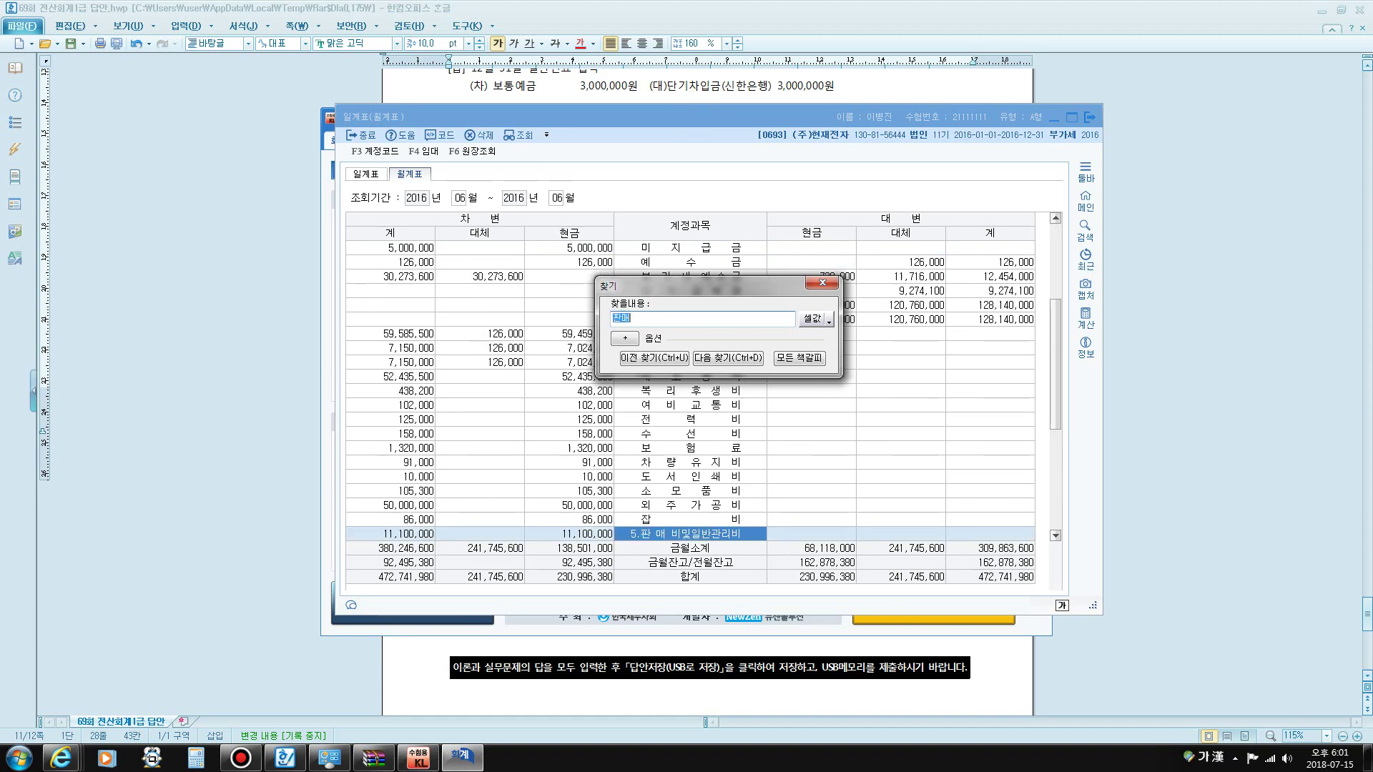
{"action": "key", "text": "Escape"}
{"action": "scroll", "coordinate": [644, 271], "scroll_direction": "down", "scroll_amount": 5}
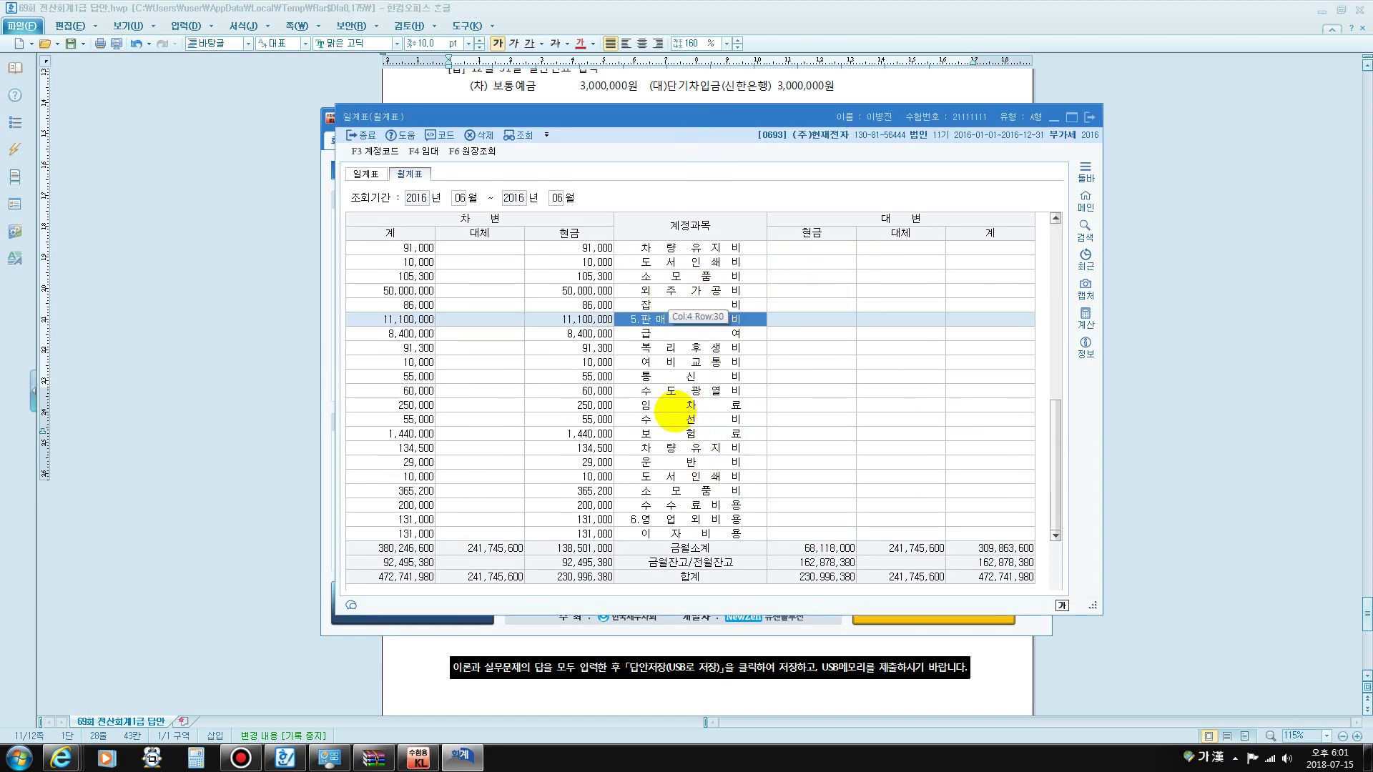
{"action": "left_click", "coordinate": [417, 317]}
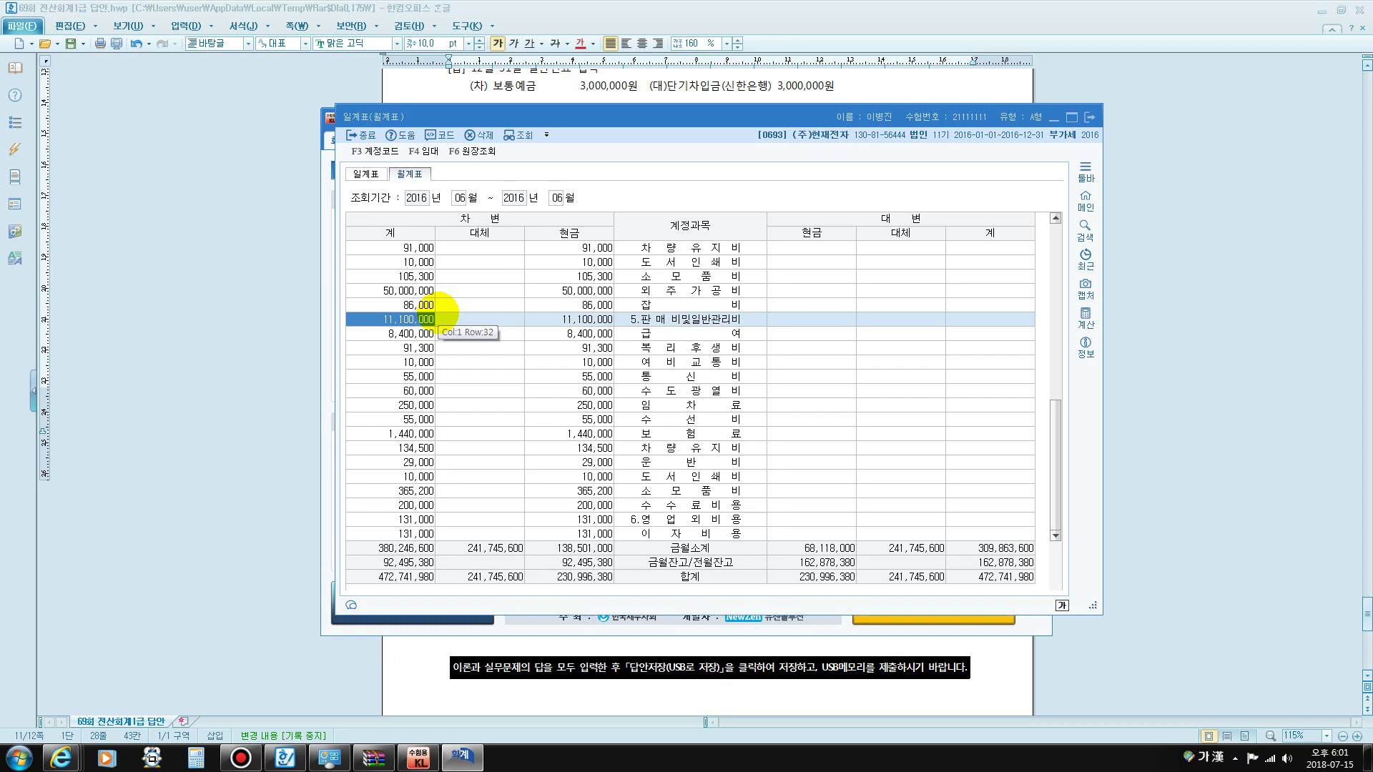
{"action": "left_click", "coordinate": [1235, 334]}
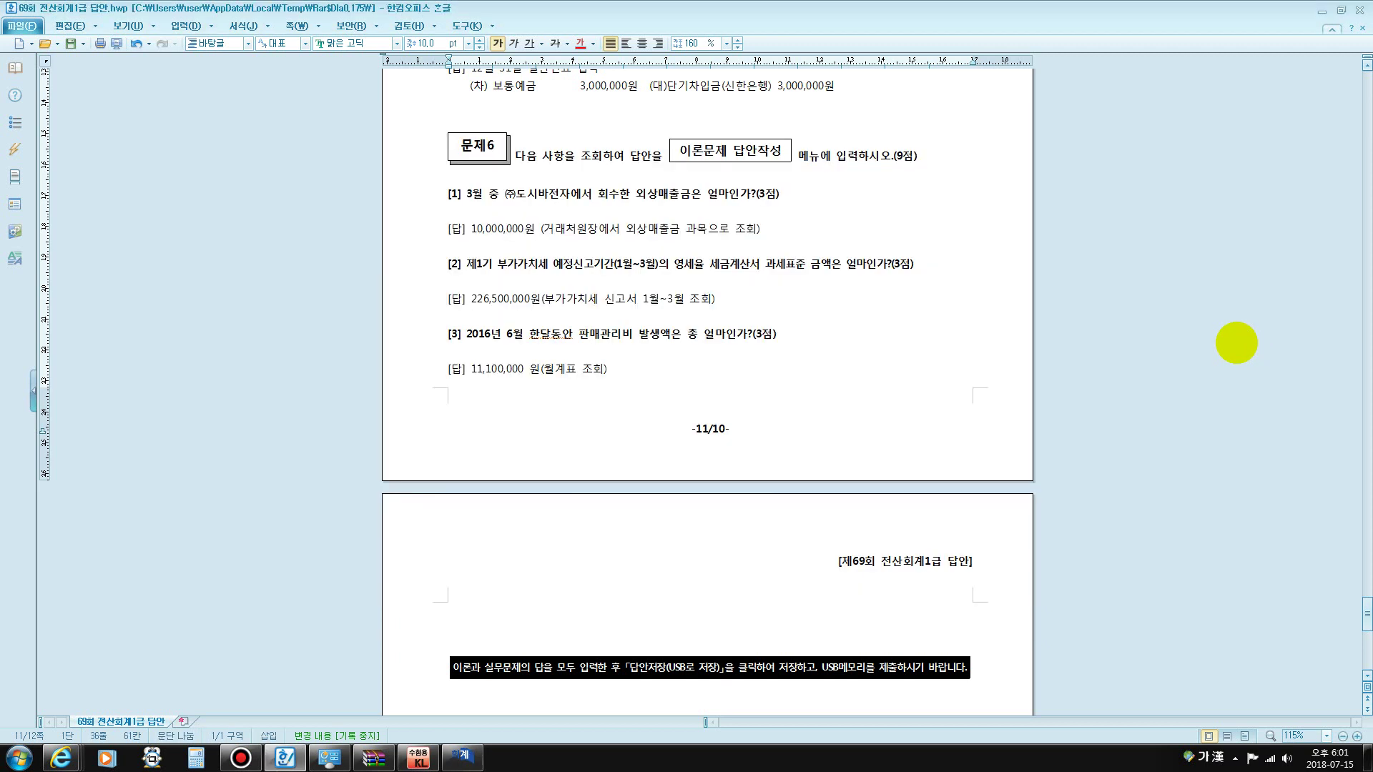